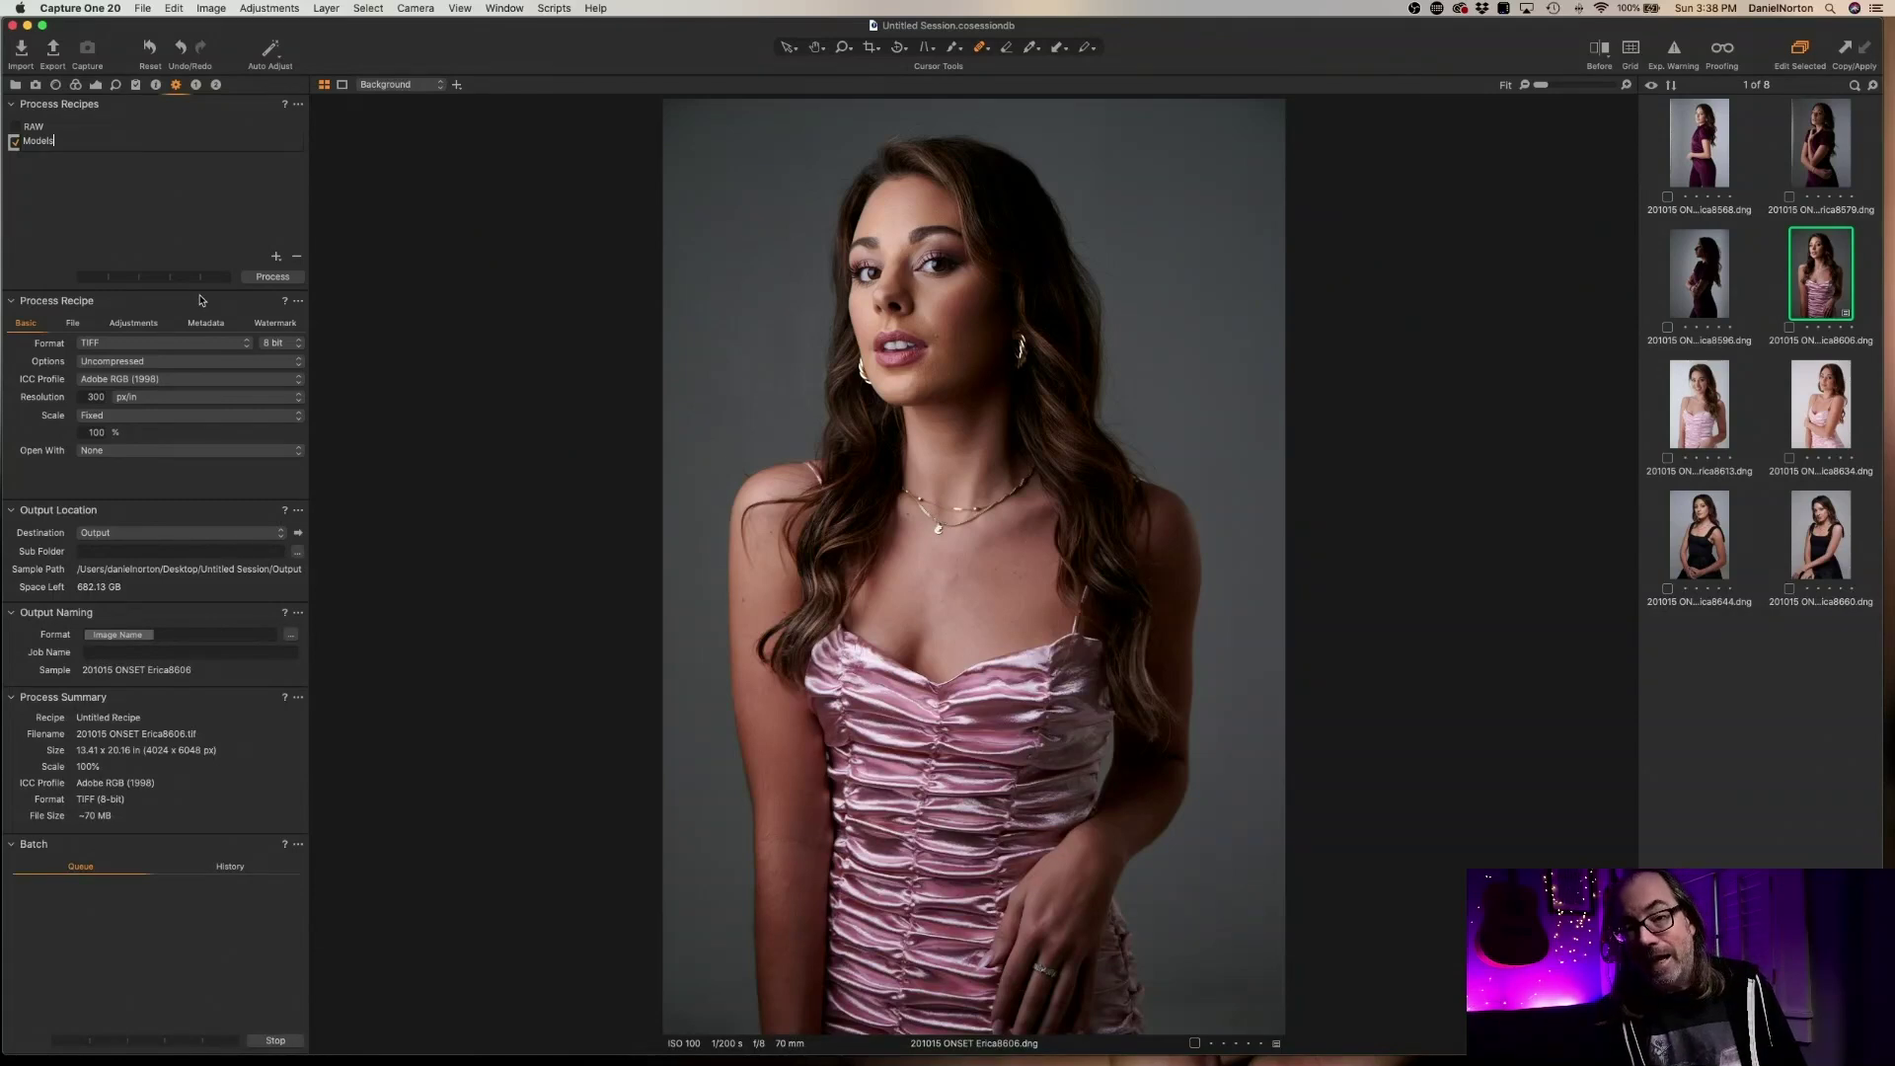
Finish naming the new recipe Models, and set it to JPEG format with the sRGB Color Space Profile
left_click(139, 233)
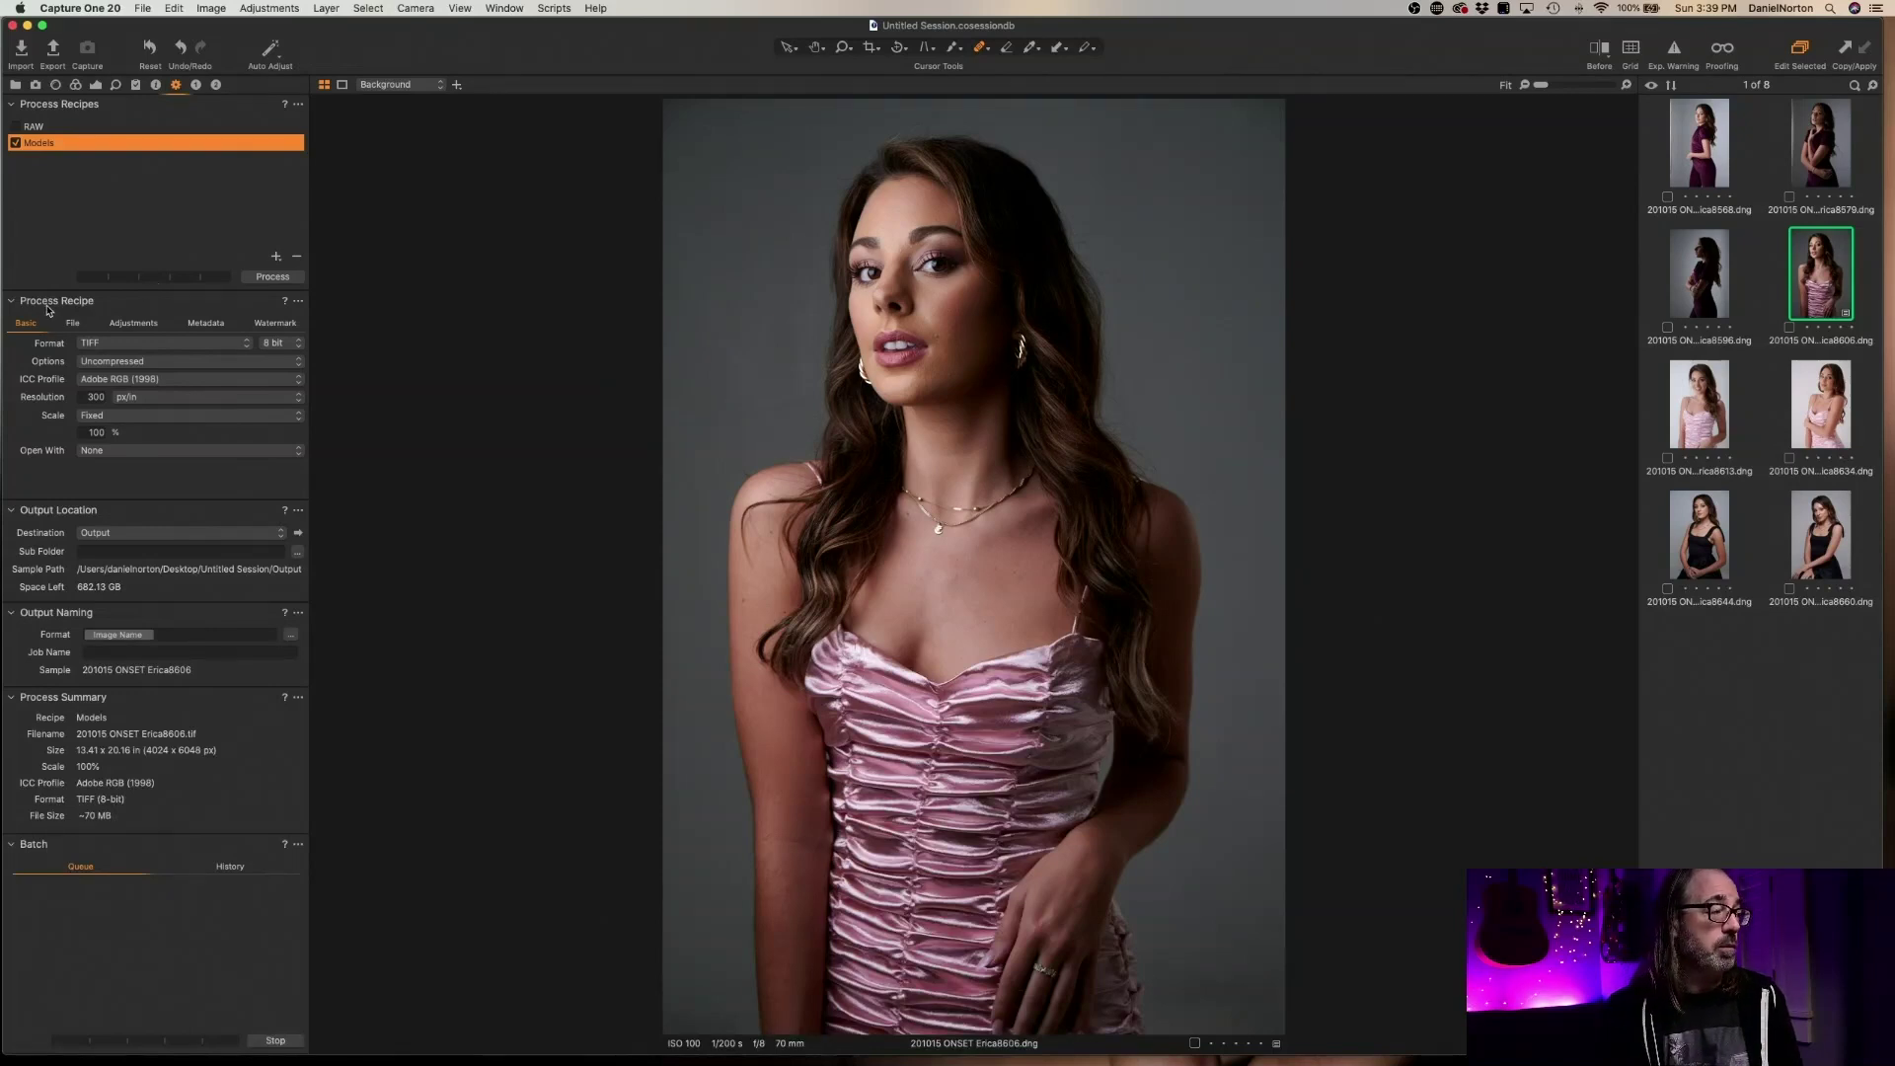
left_click(146, 343)
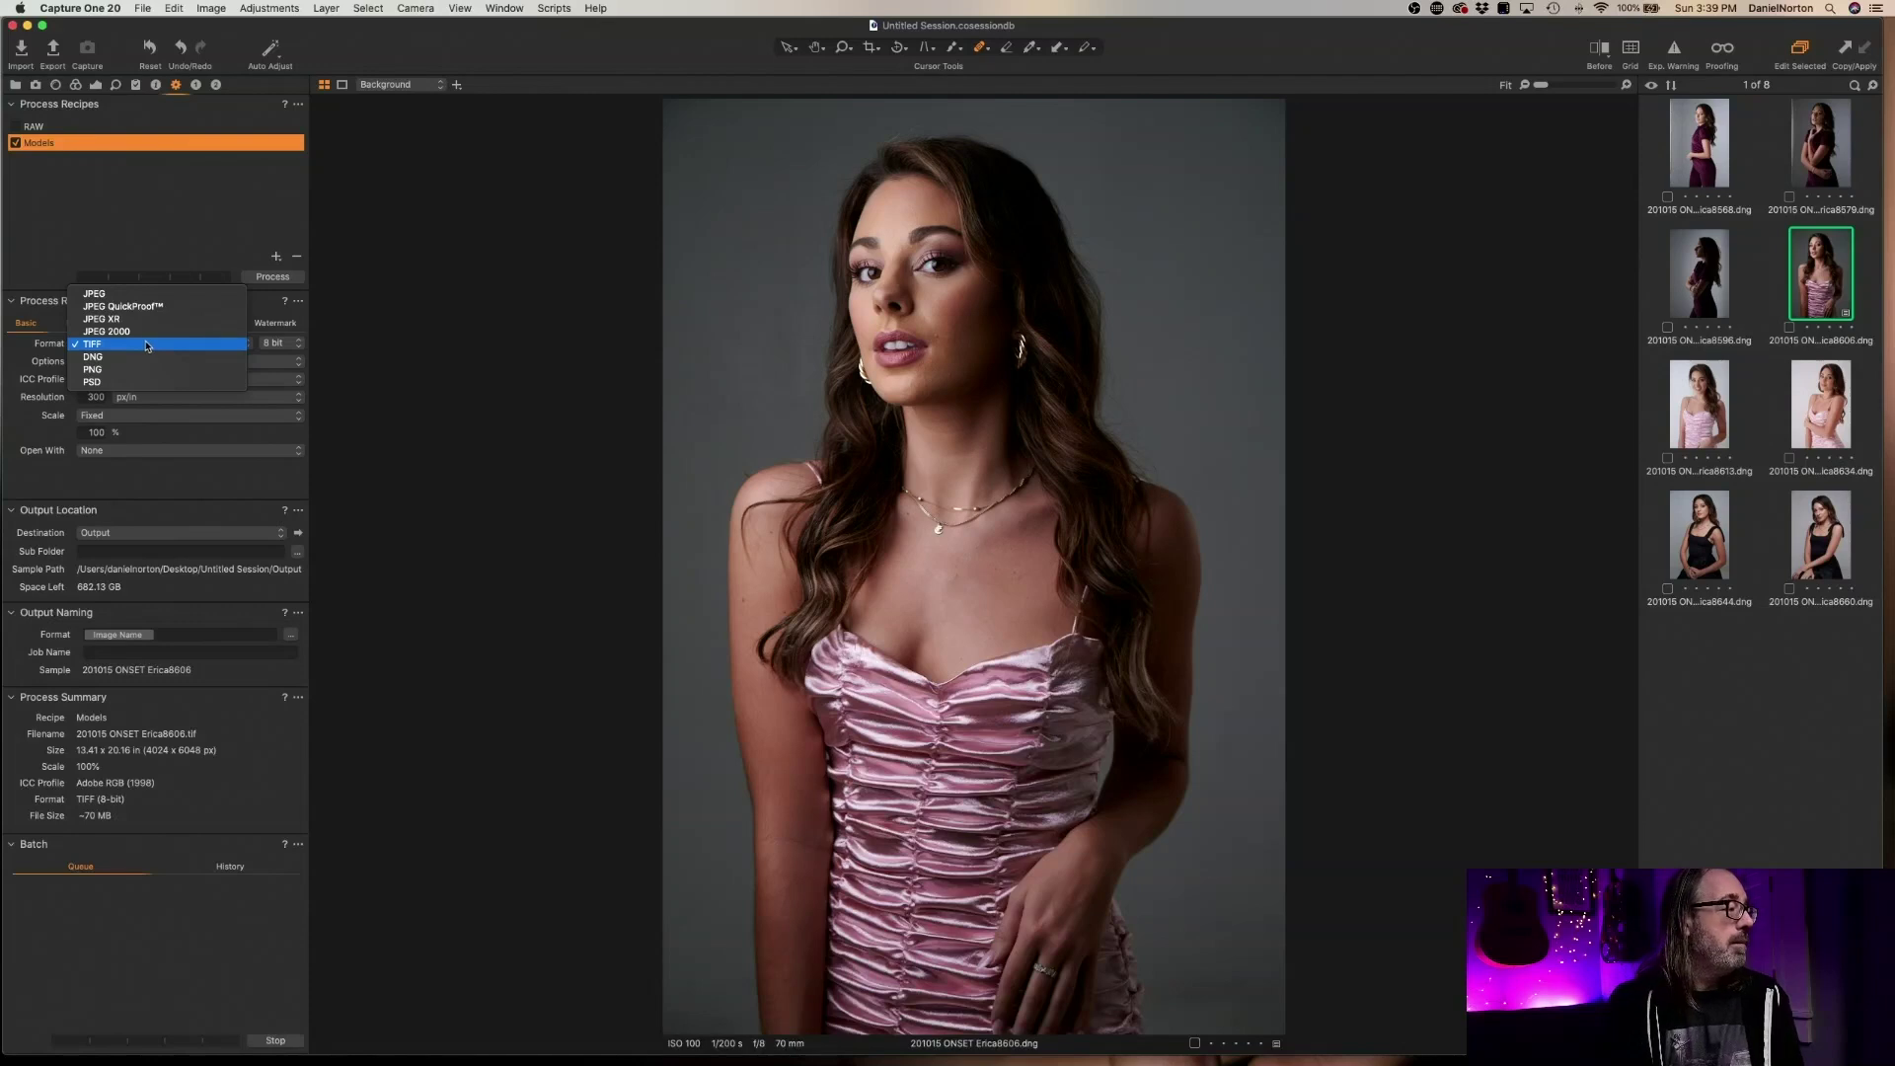
left_click(146, 293)
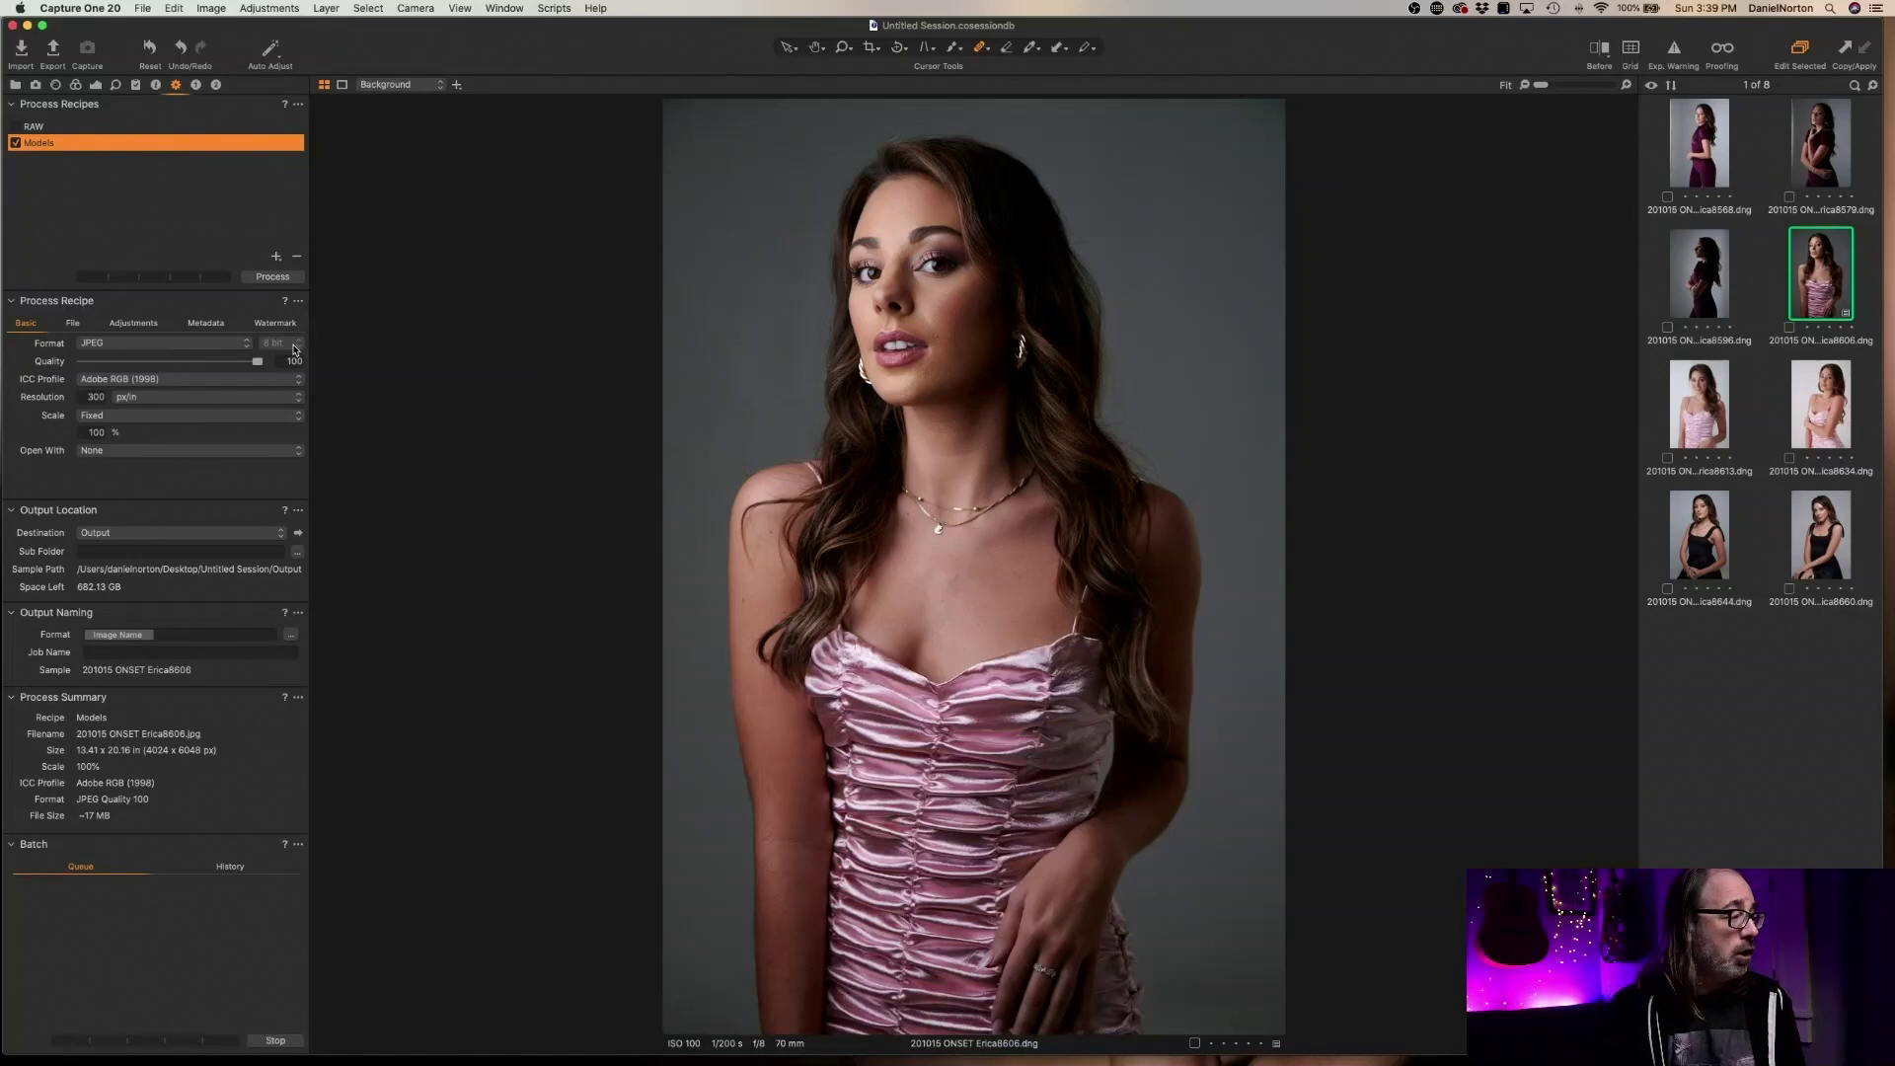
left_click(175, 385)
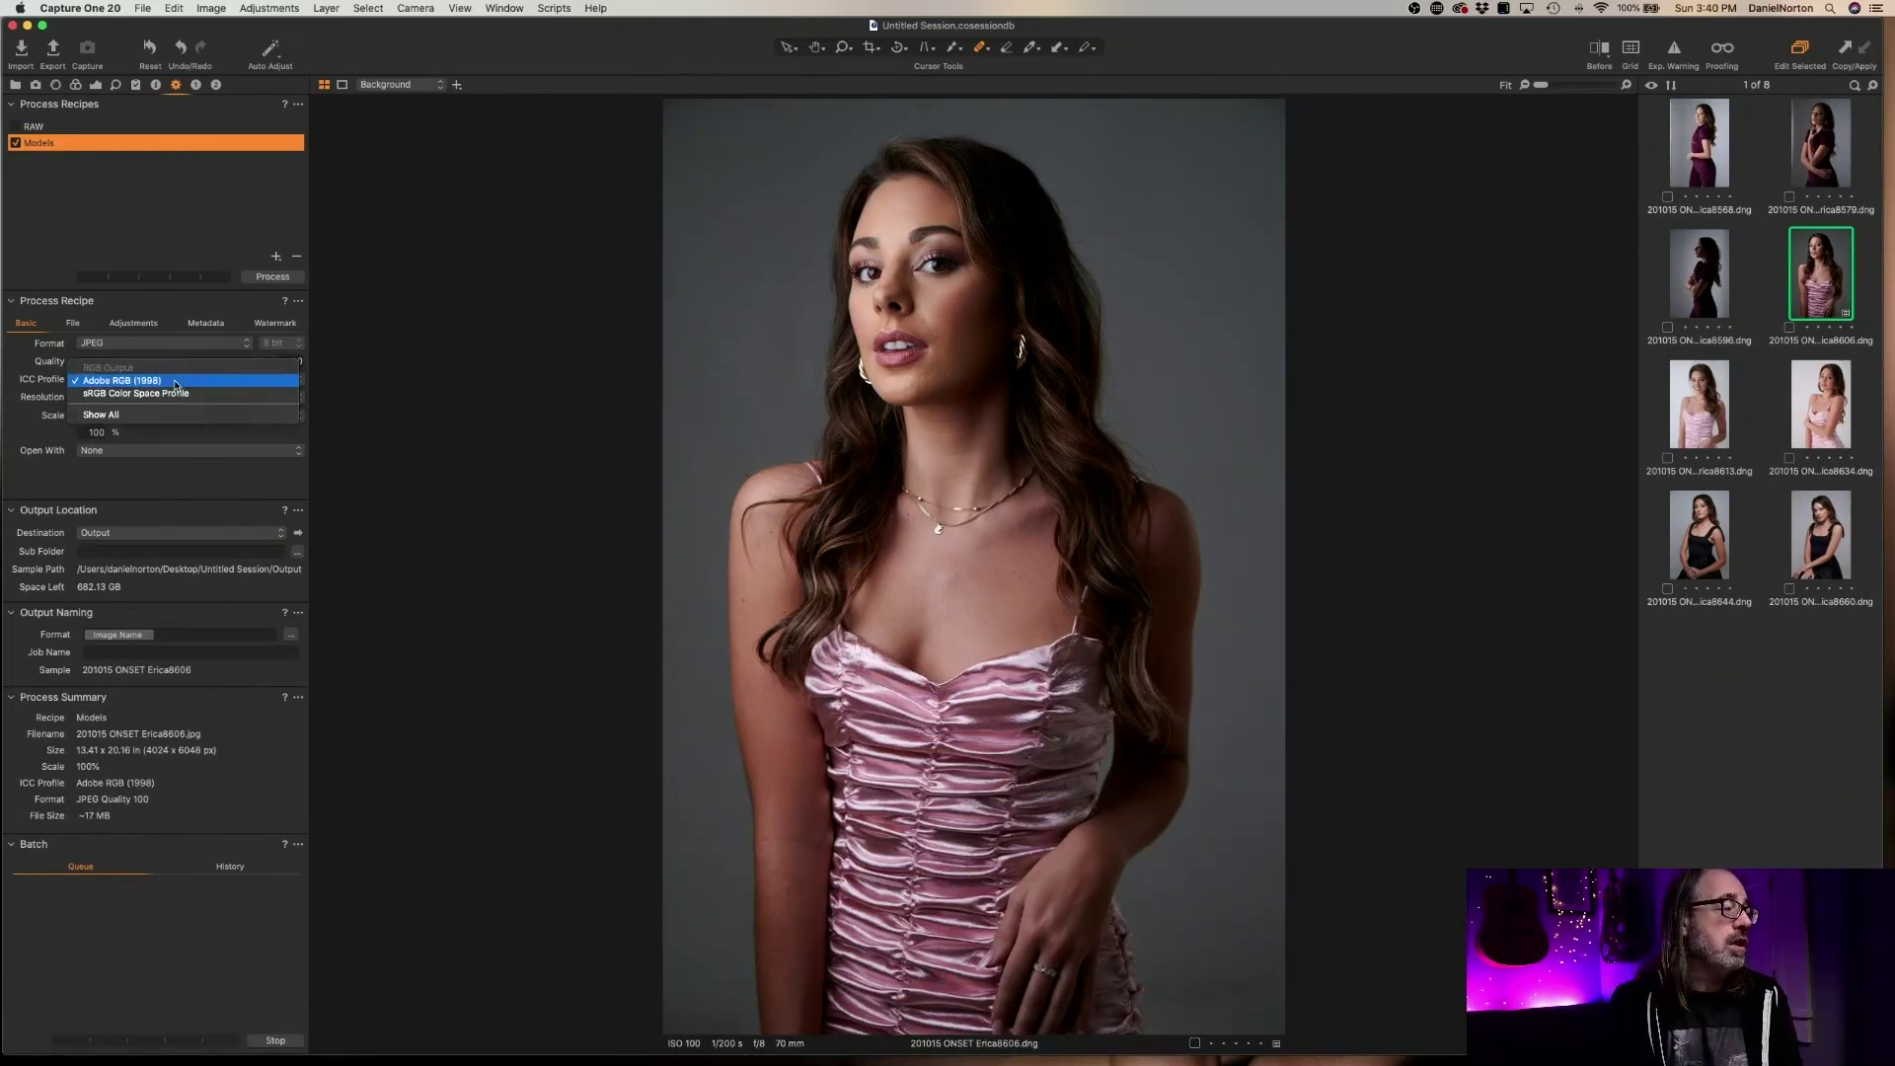
left_click(179, 394)
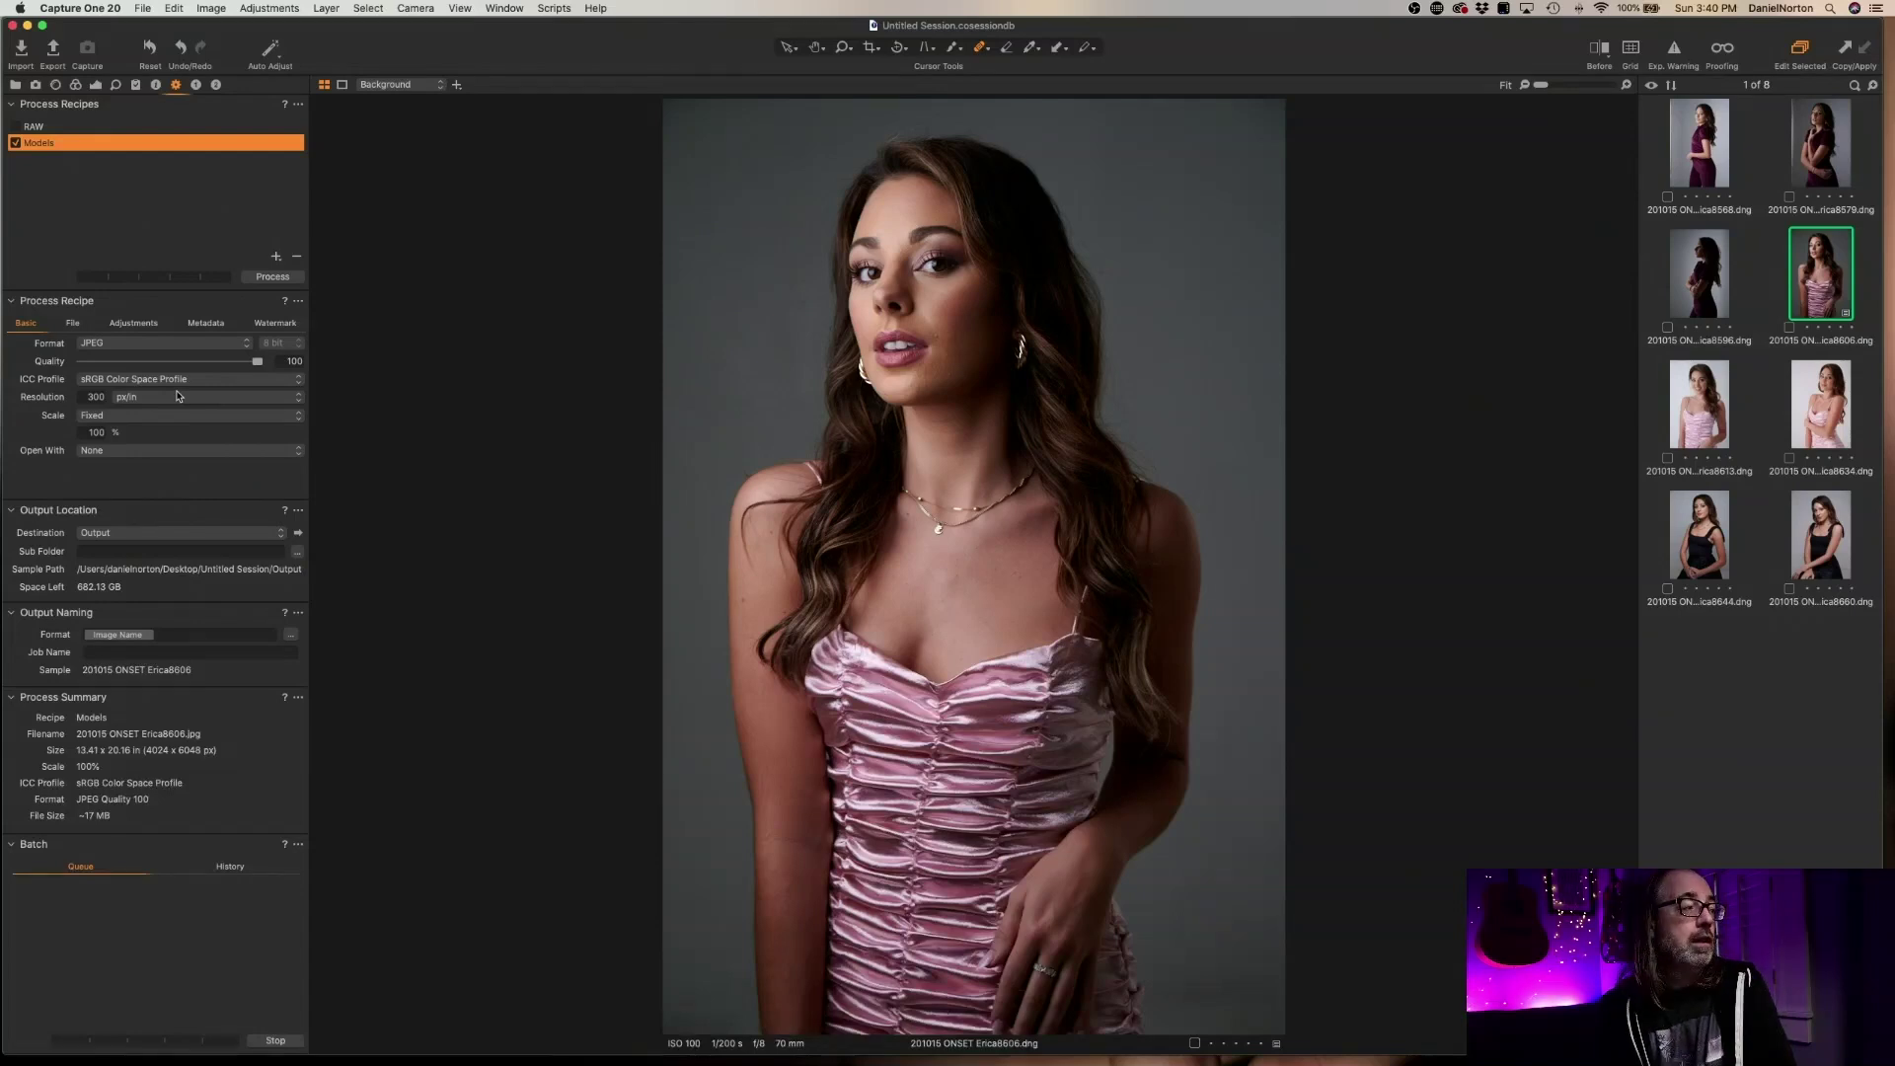
Scale the Models recipe output by Long Edge to 2000 px
left_click(138, 417)
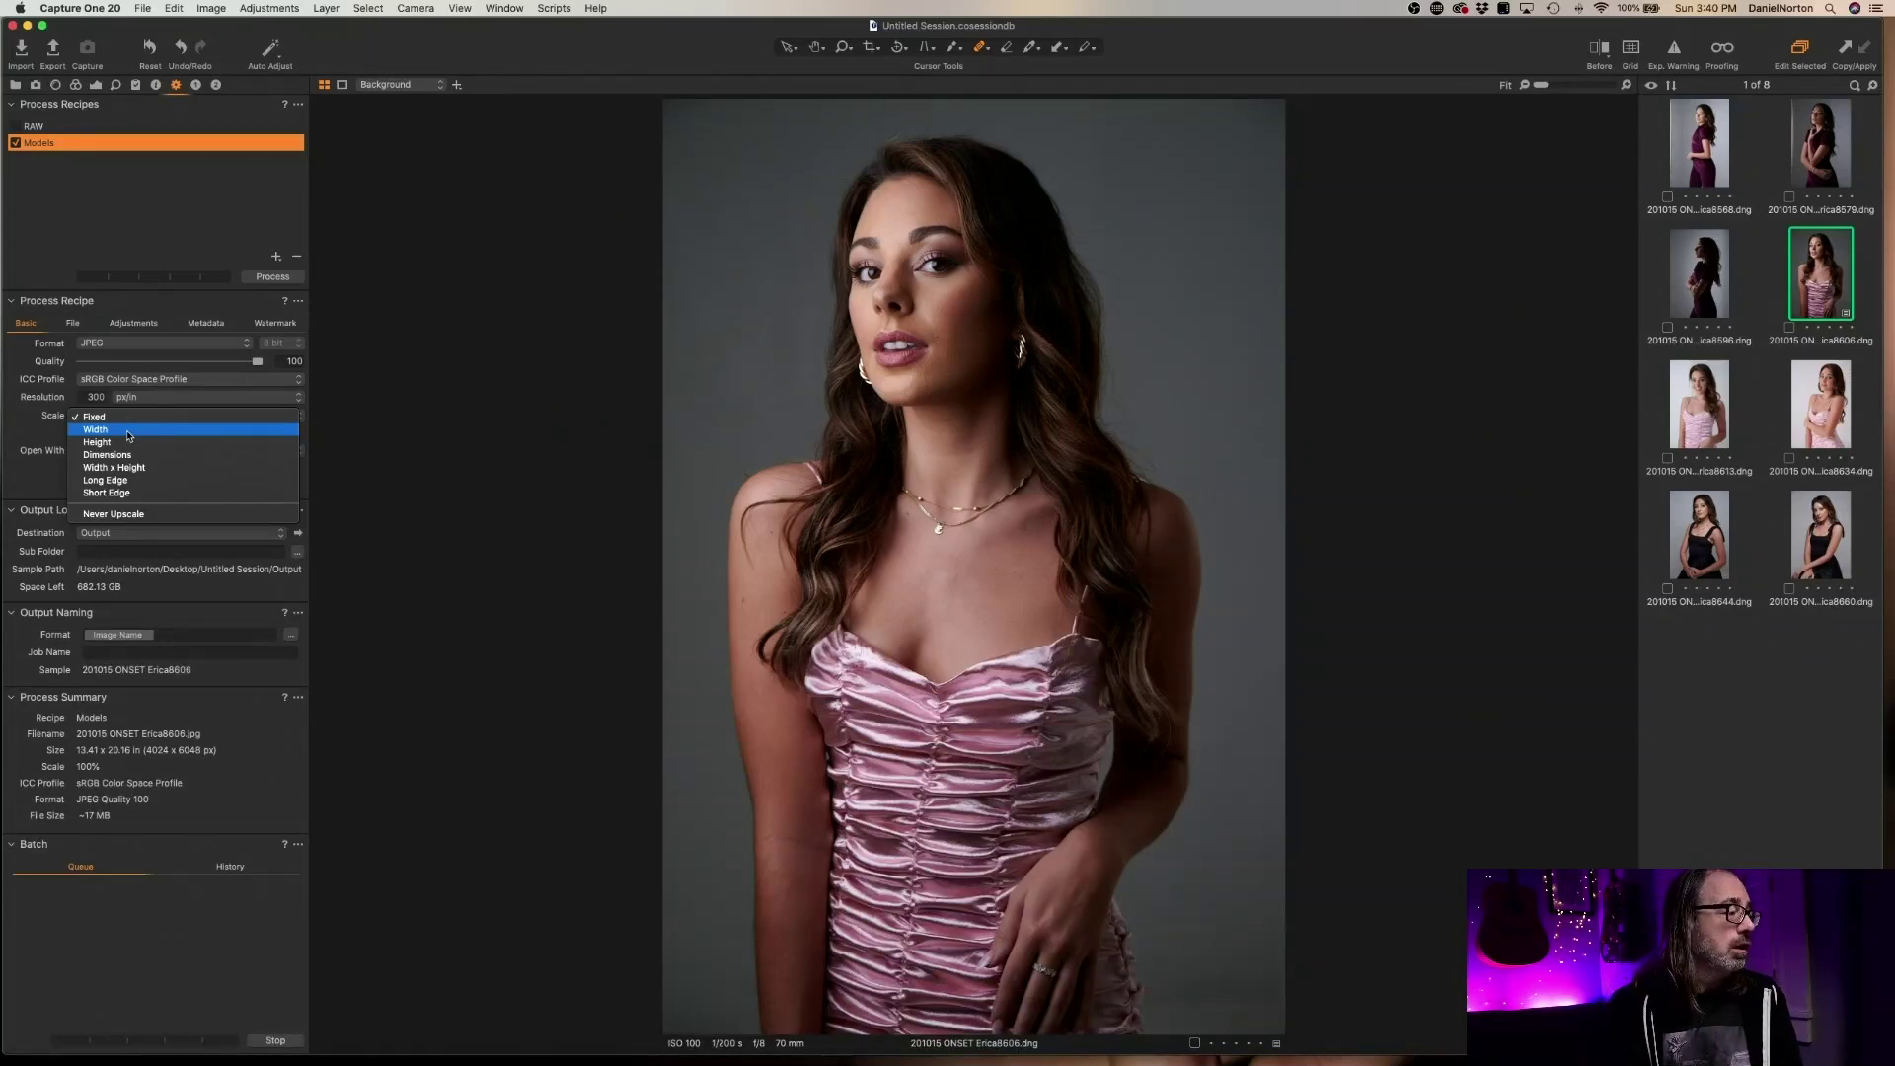
left_click(135, 482)
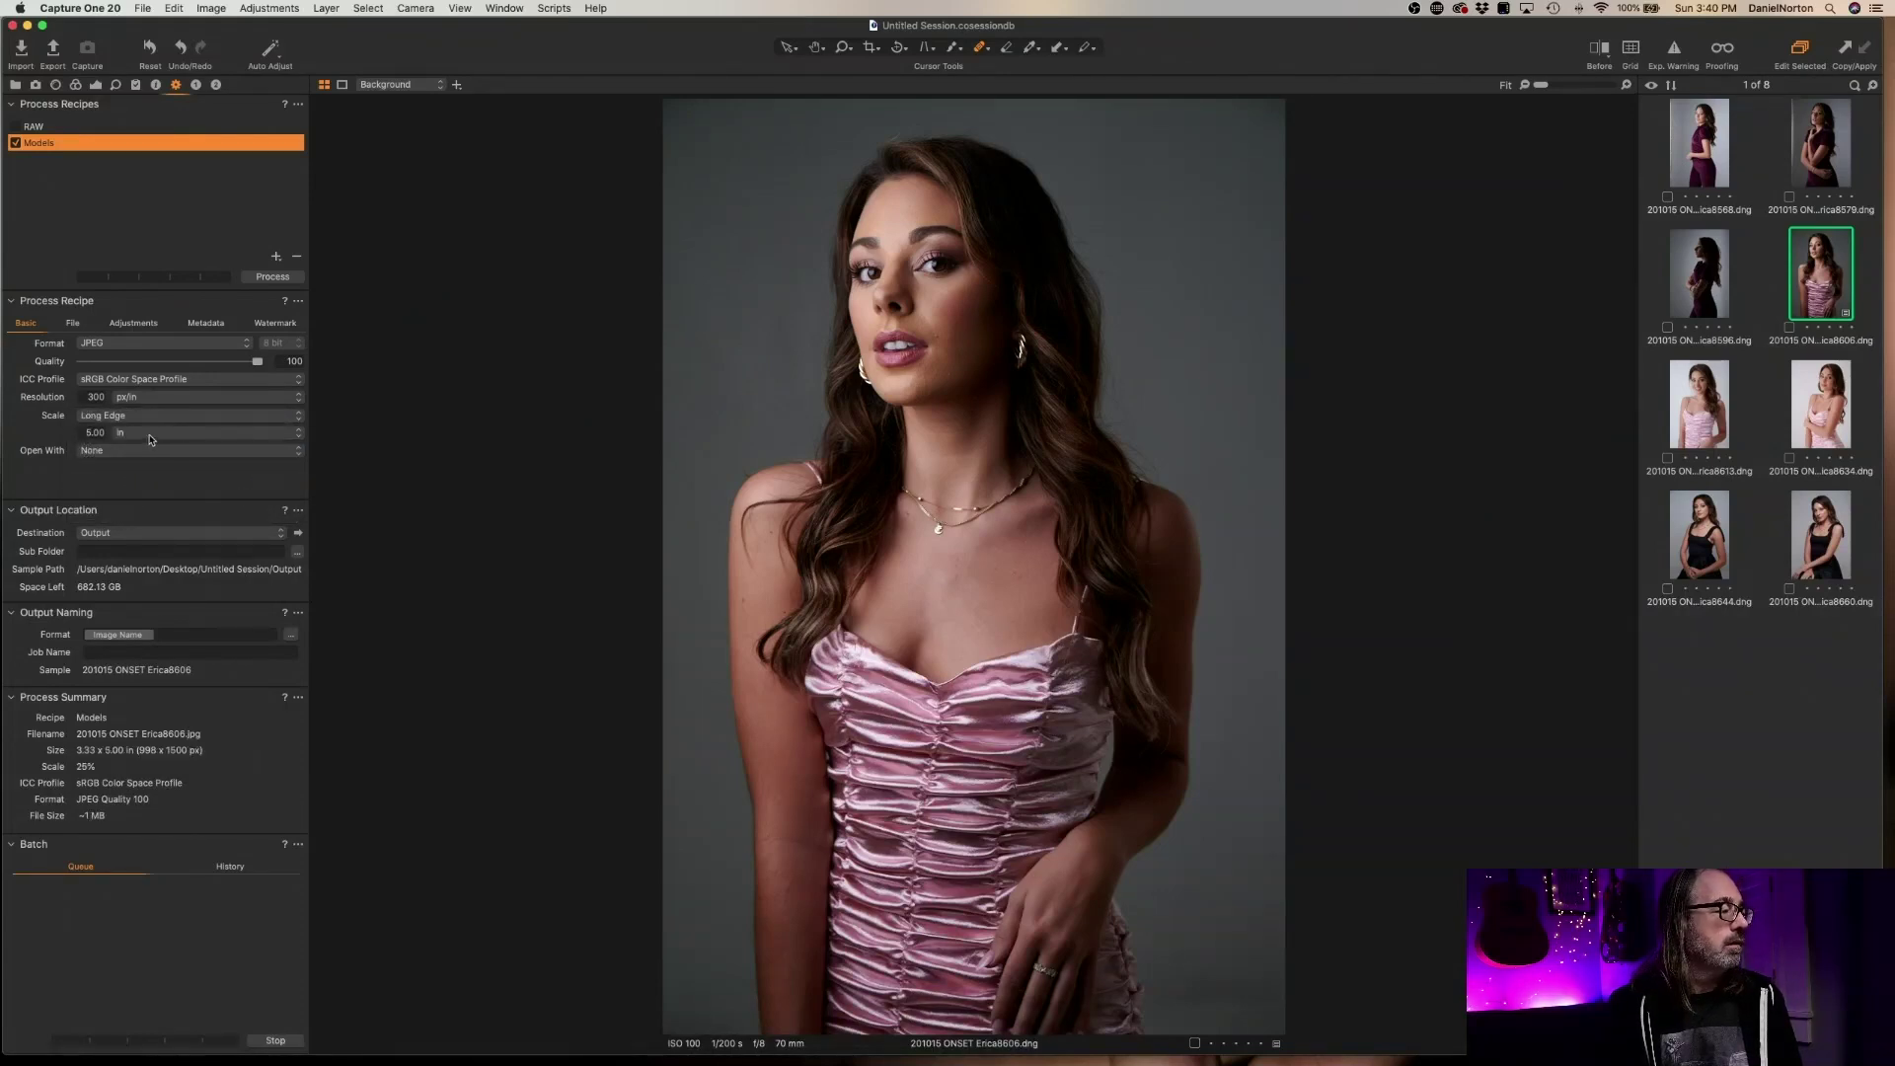
left_click(151, 436)
left_click(91, 430)
double_click(90, 431)
type("2000")
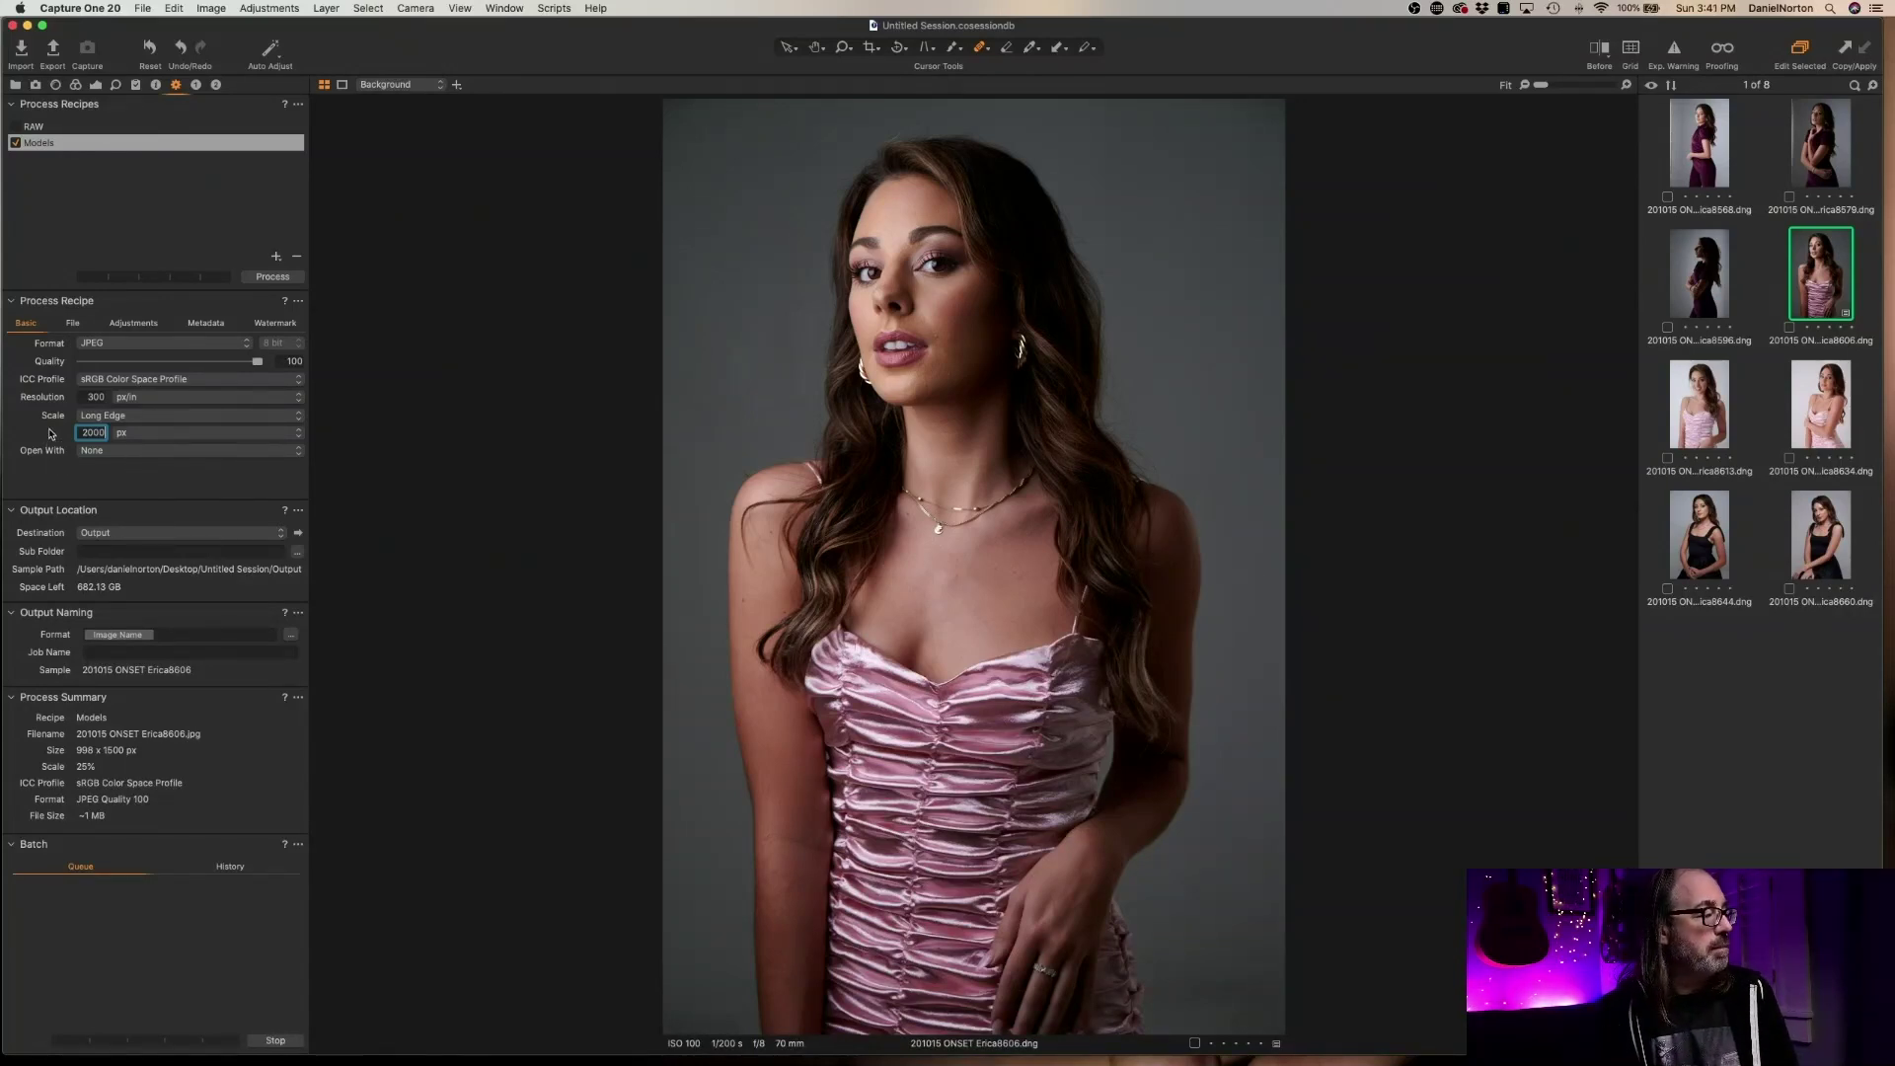
left_click(174, 416)
left_click(146, 480)
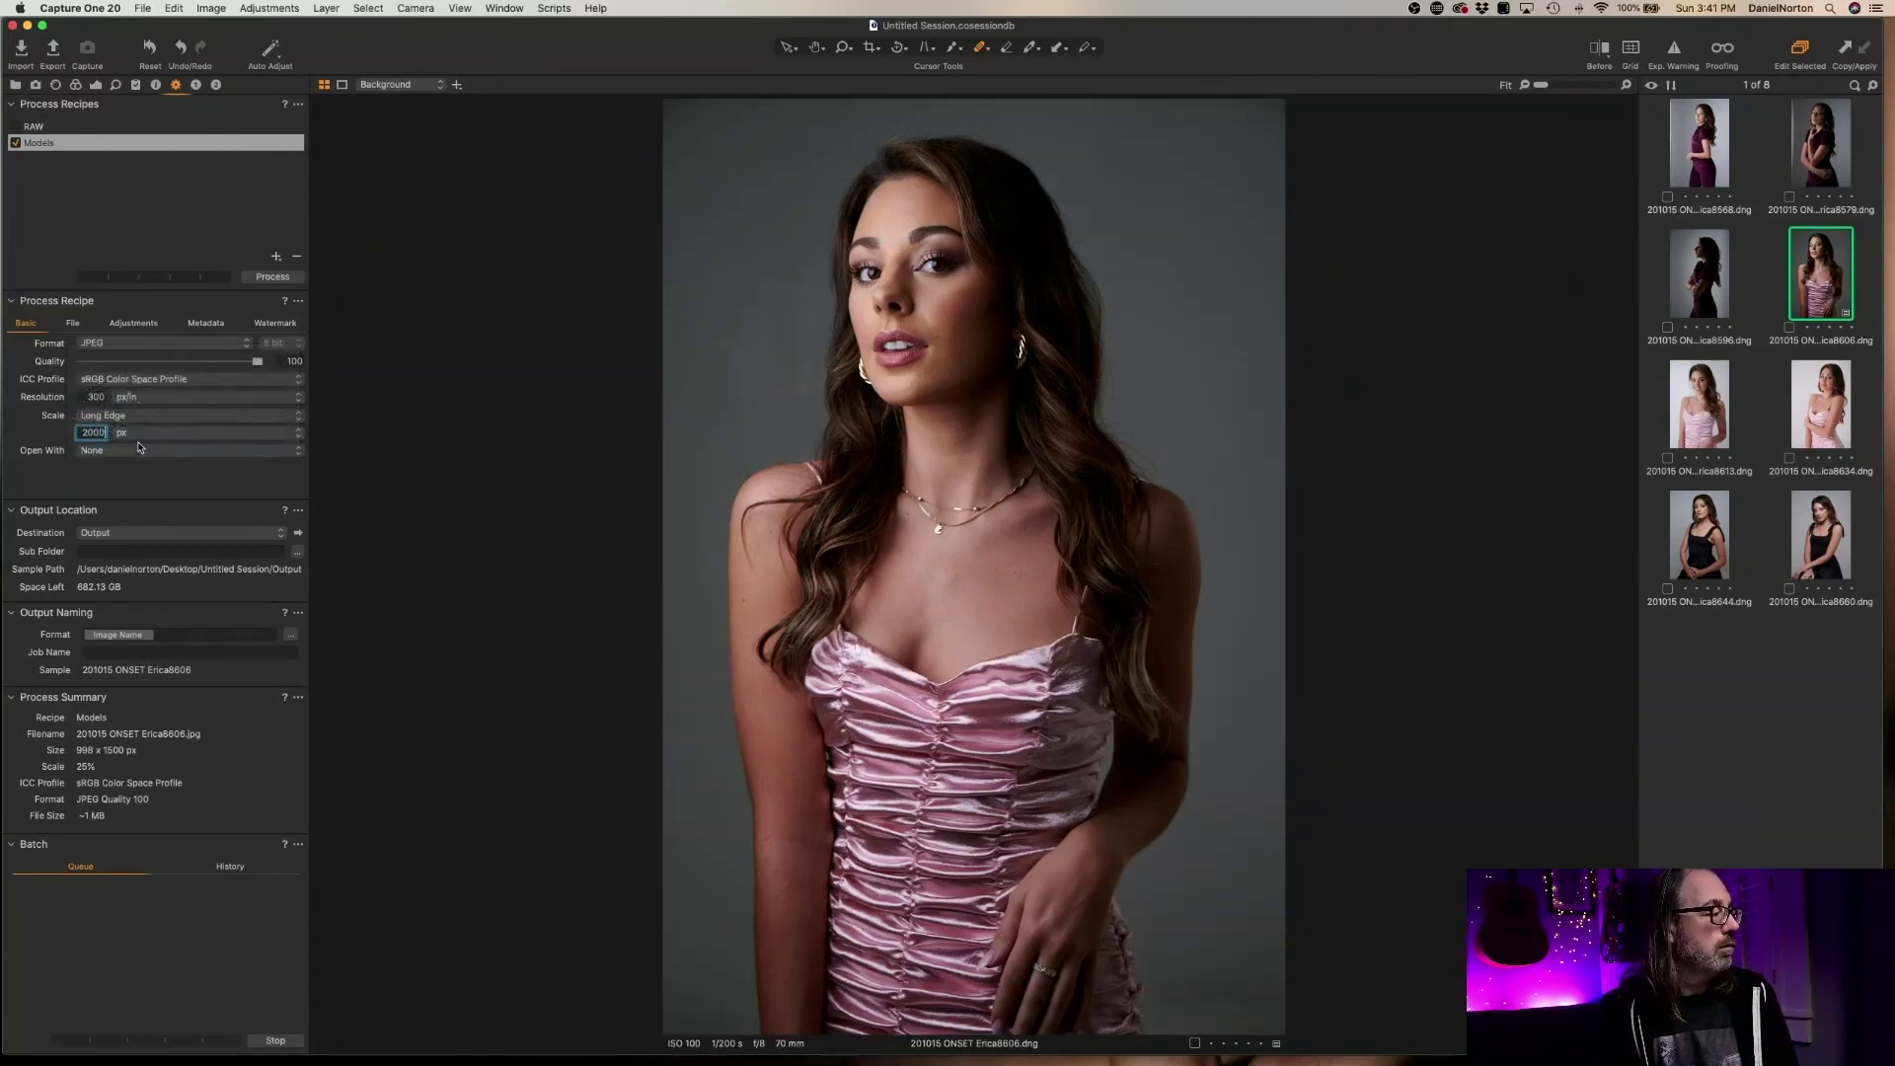
key("Tab")
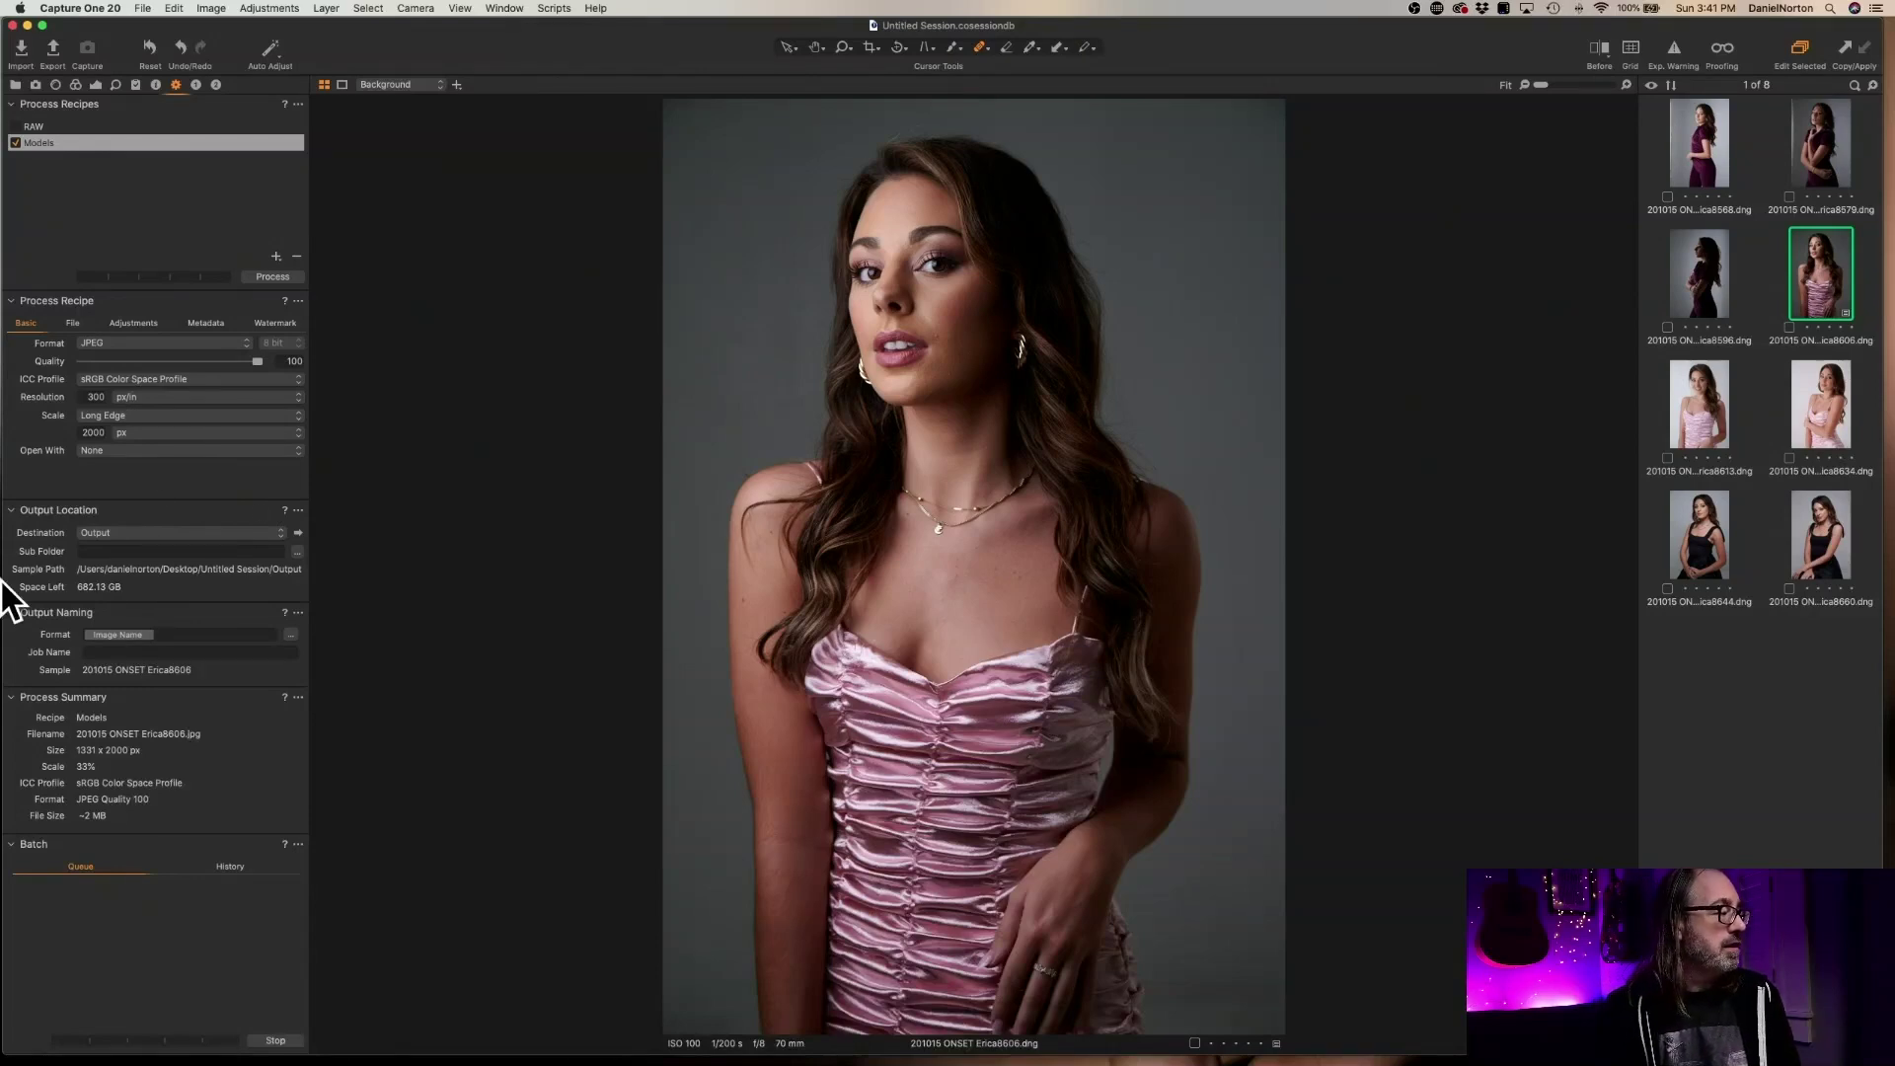
Collapse the Output Location, Output Naming and Process Summary sections
left_click(11, 511)
left_click(11, 531)
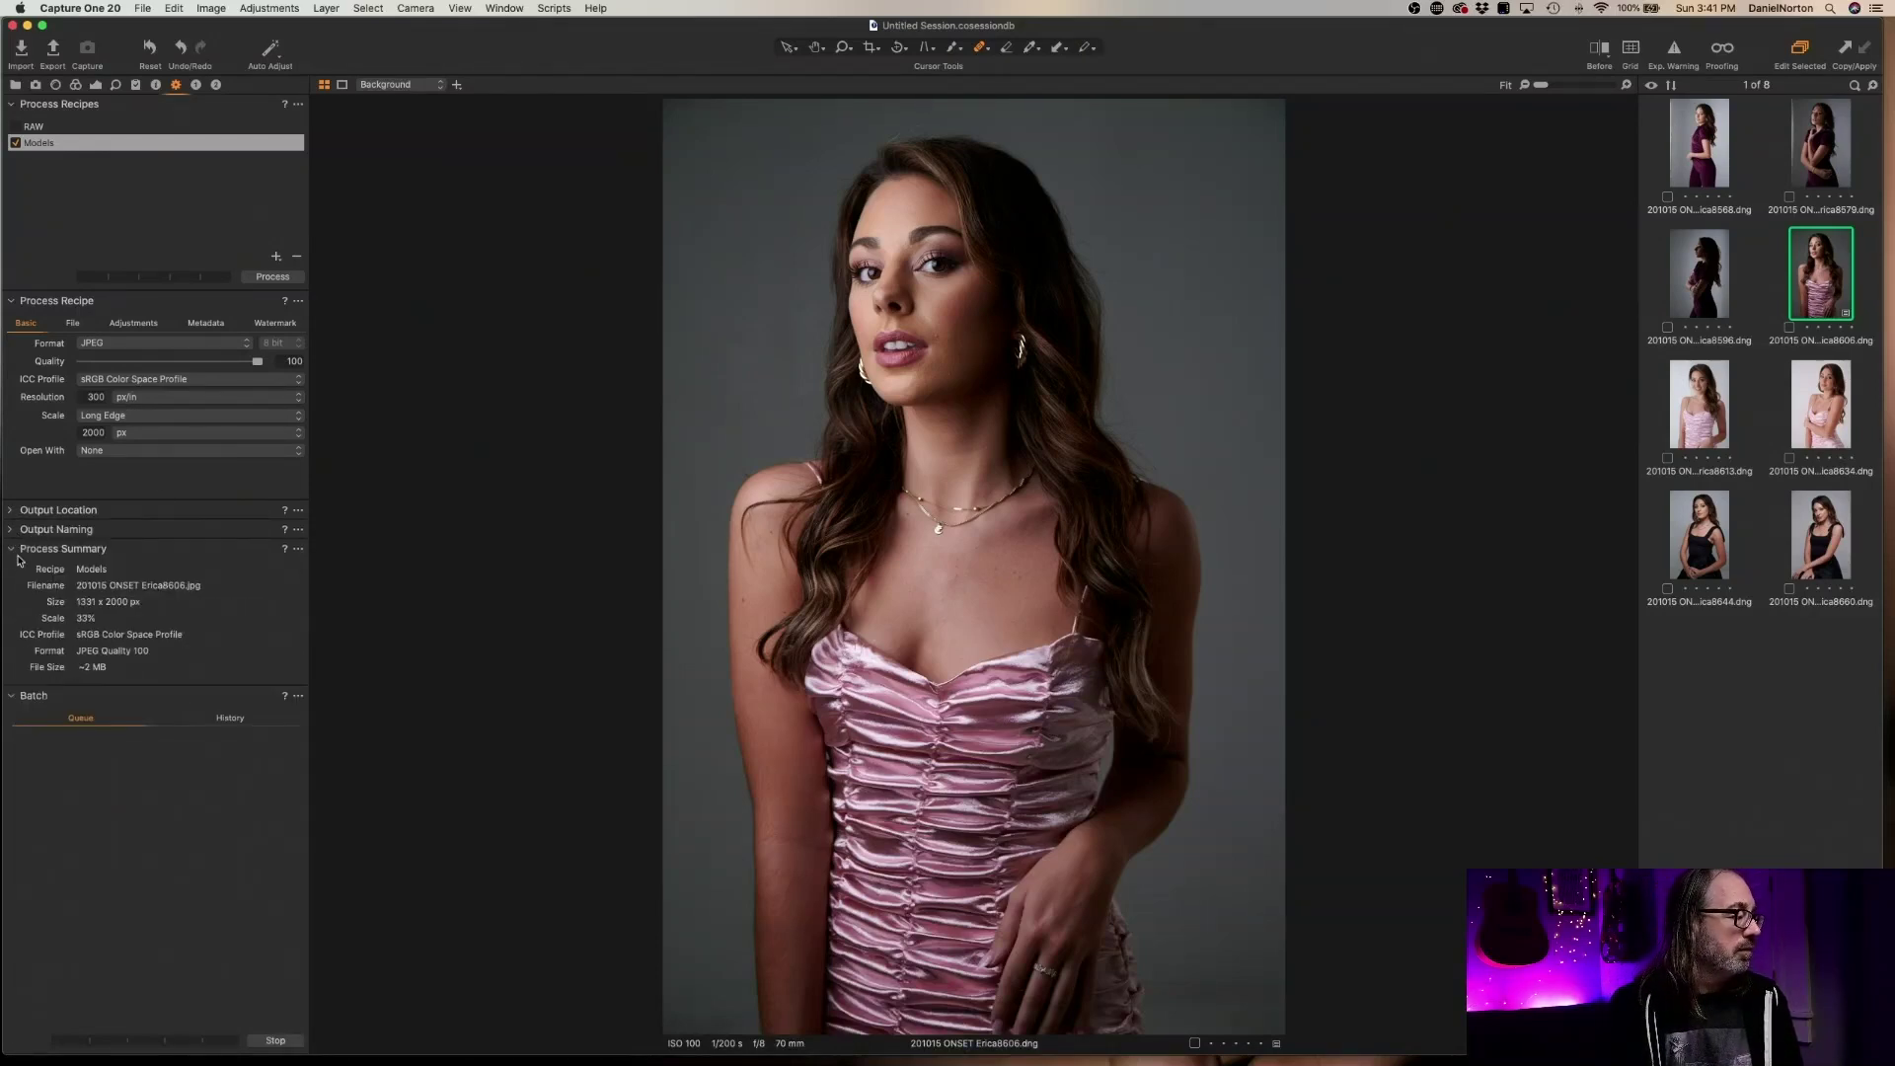
left_click(10, 550)
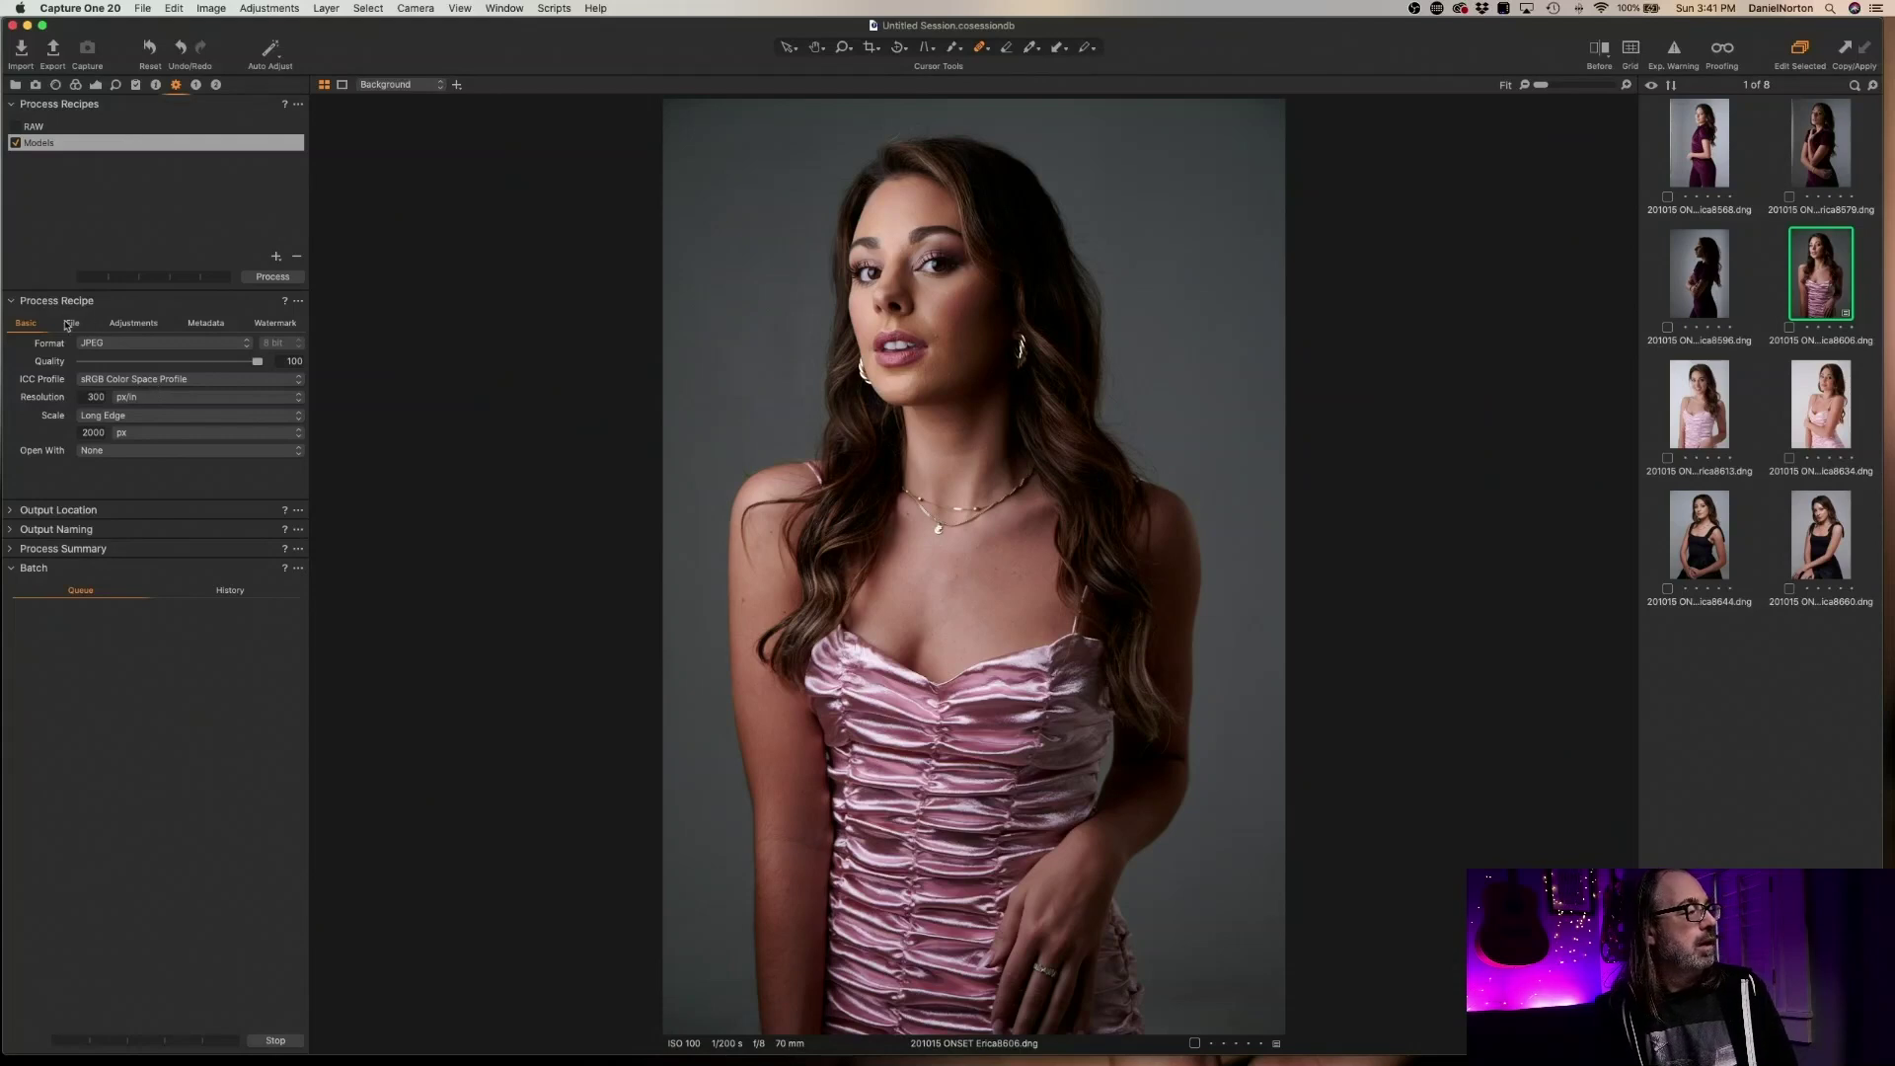
Review the recipe's Open With and Root Folder options, keeping None and Output Location
left_click(137, 451)
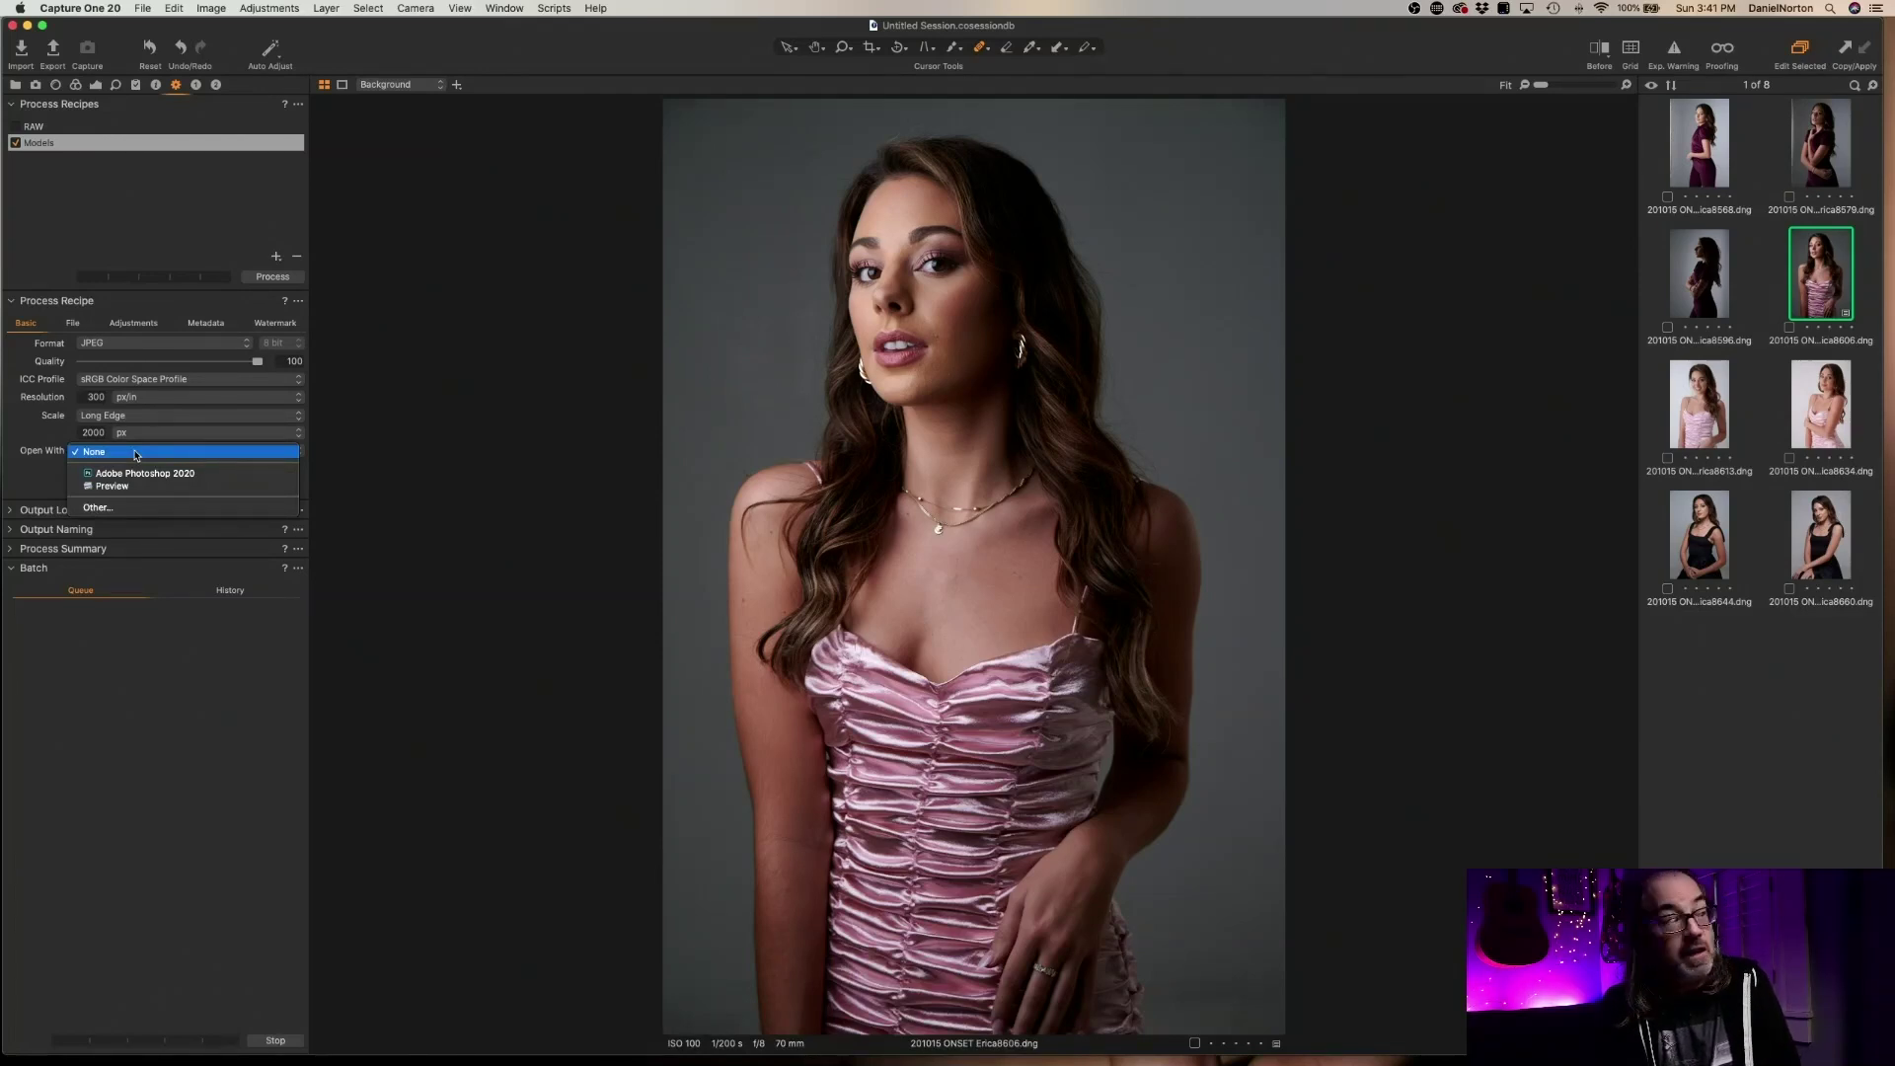
left_click(136, 453)
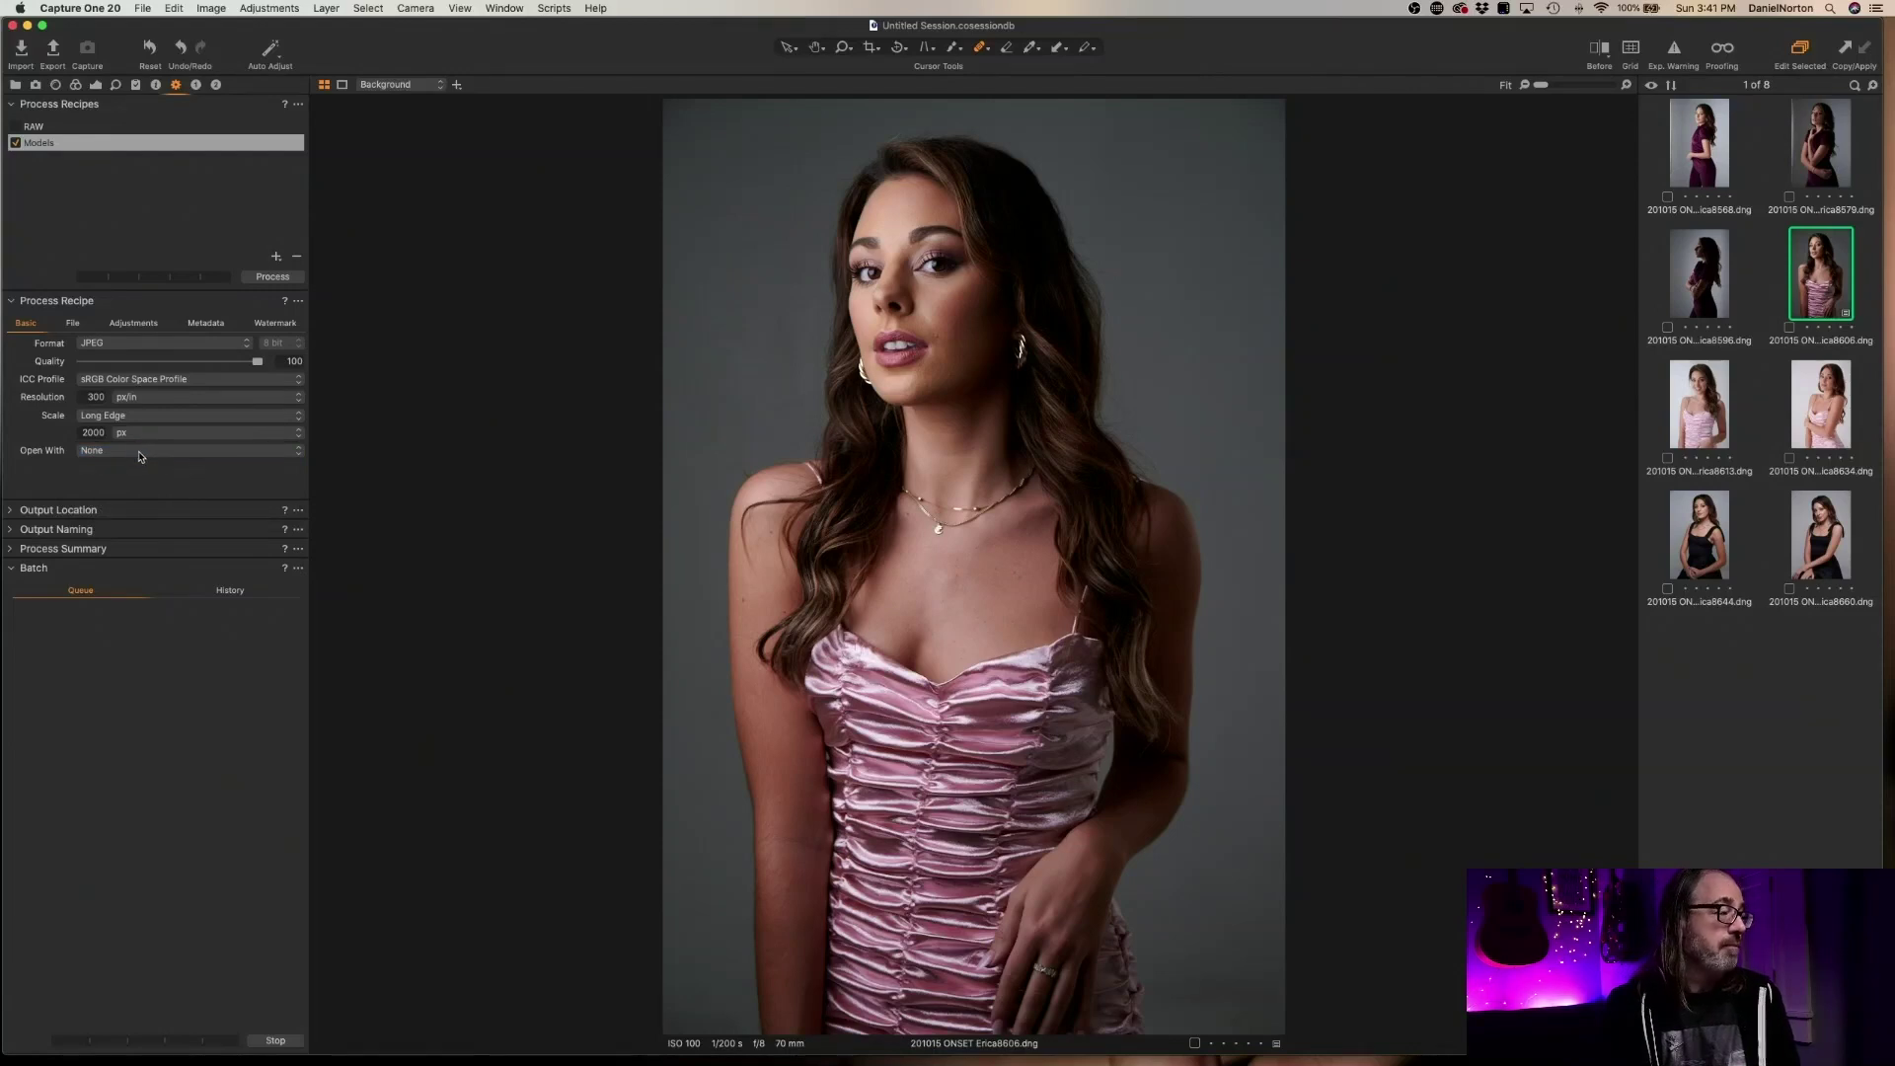
left_click(72, 324)
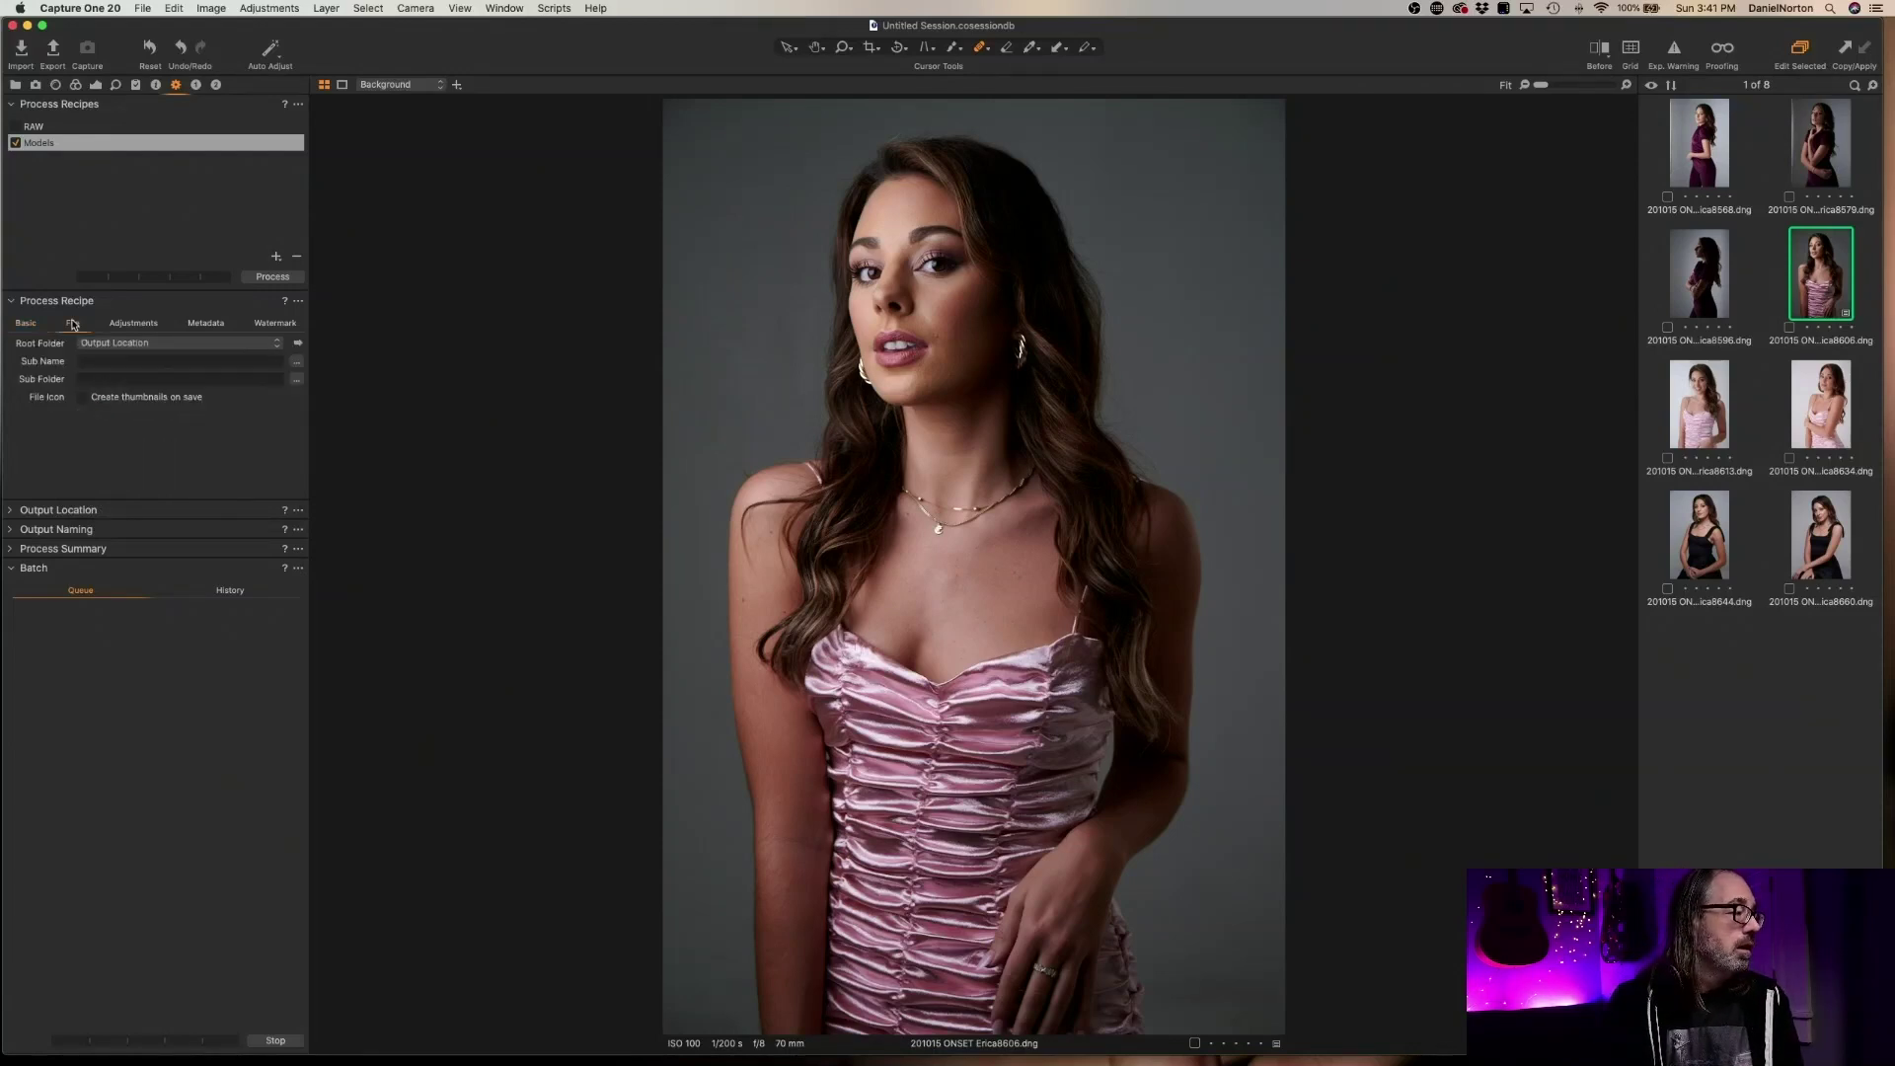
left_click(195, 345)
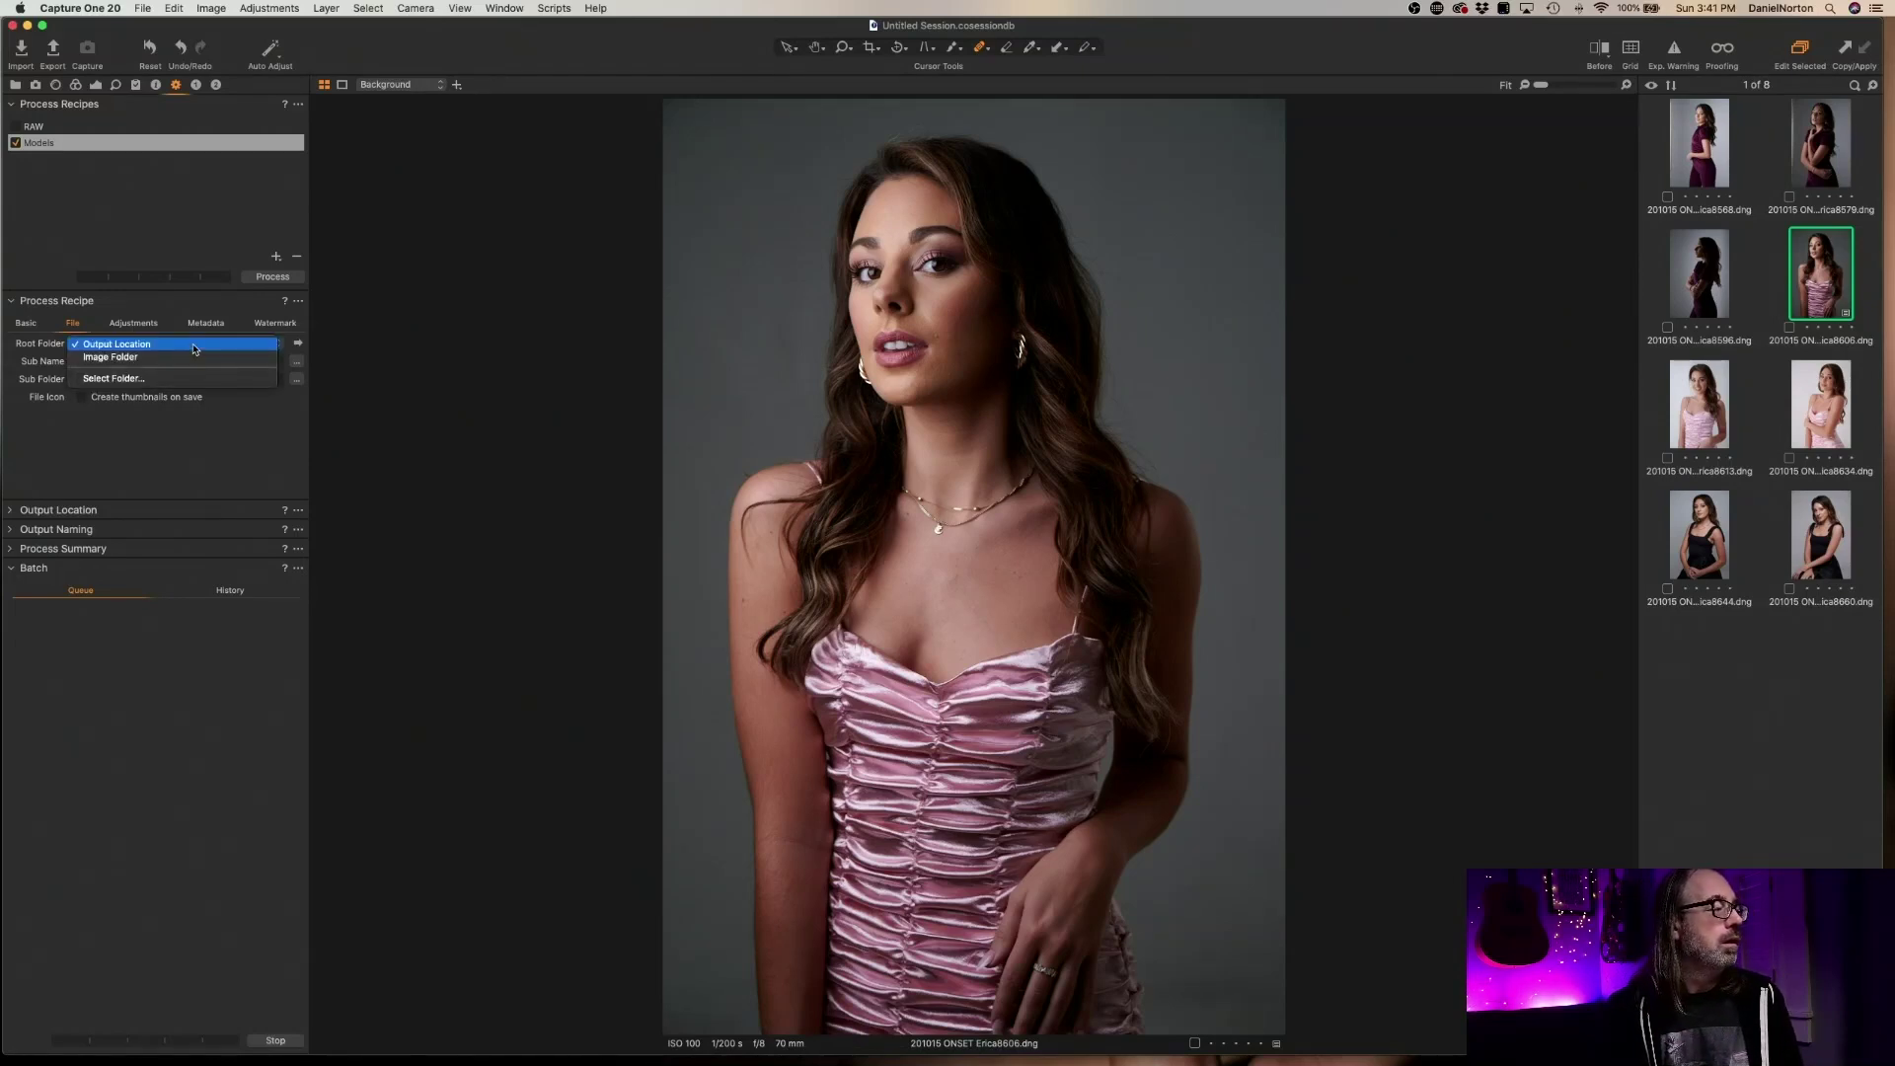
left_click(195, 347)
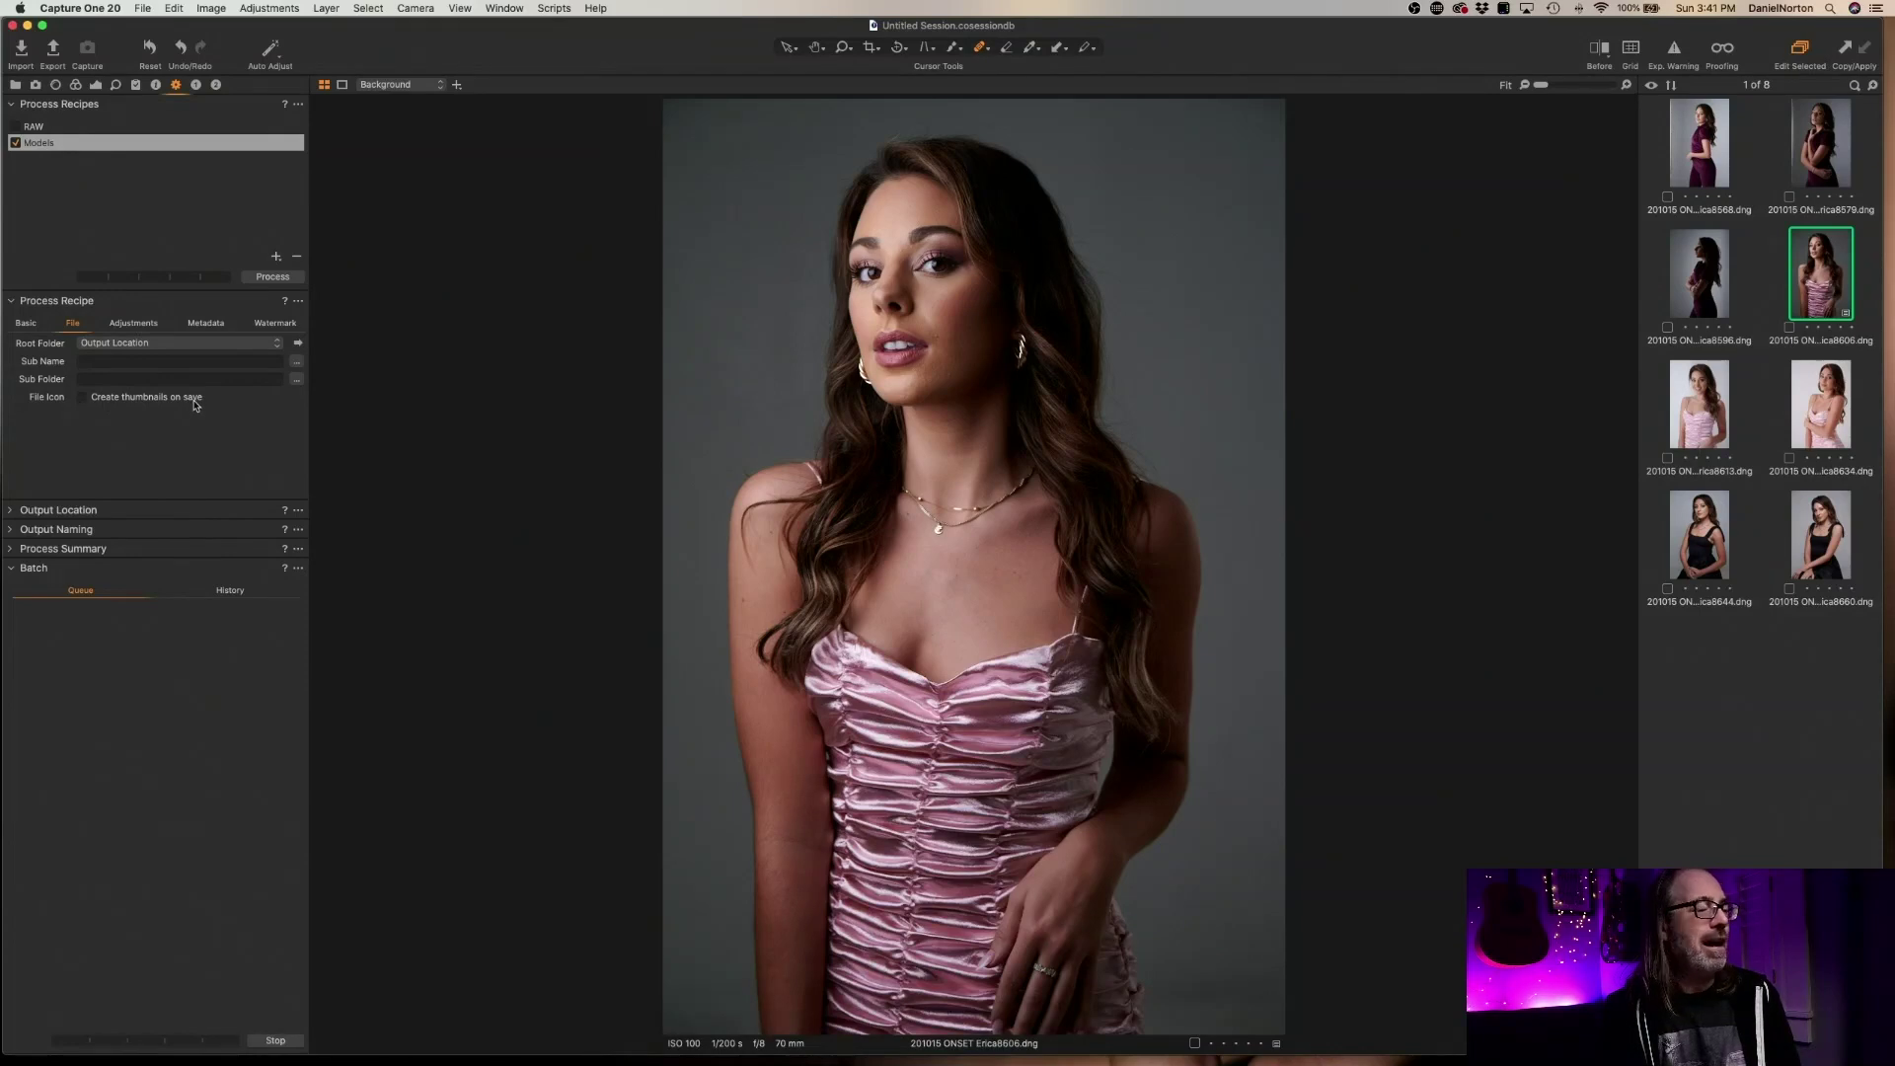
Review the recipe's crop and sharpening options, keeping Respect crop and No Output Sharpening
left_click(133, 325)
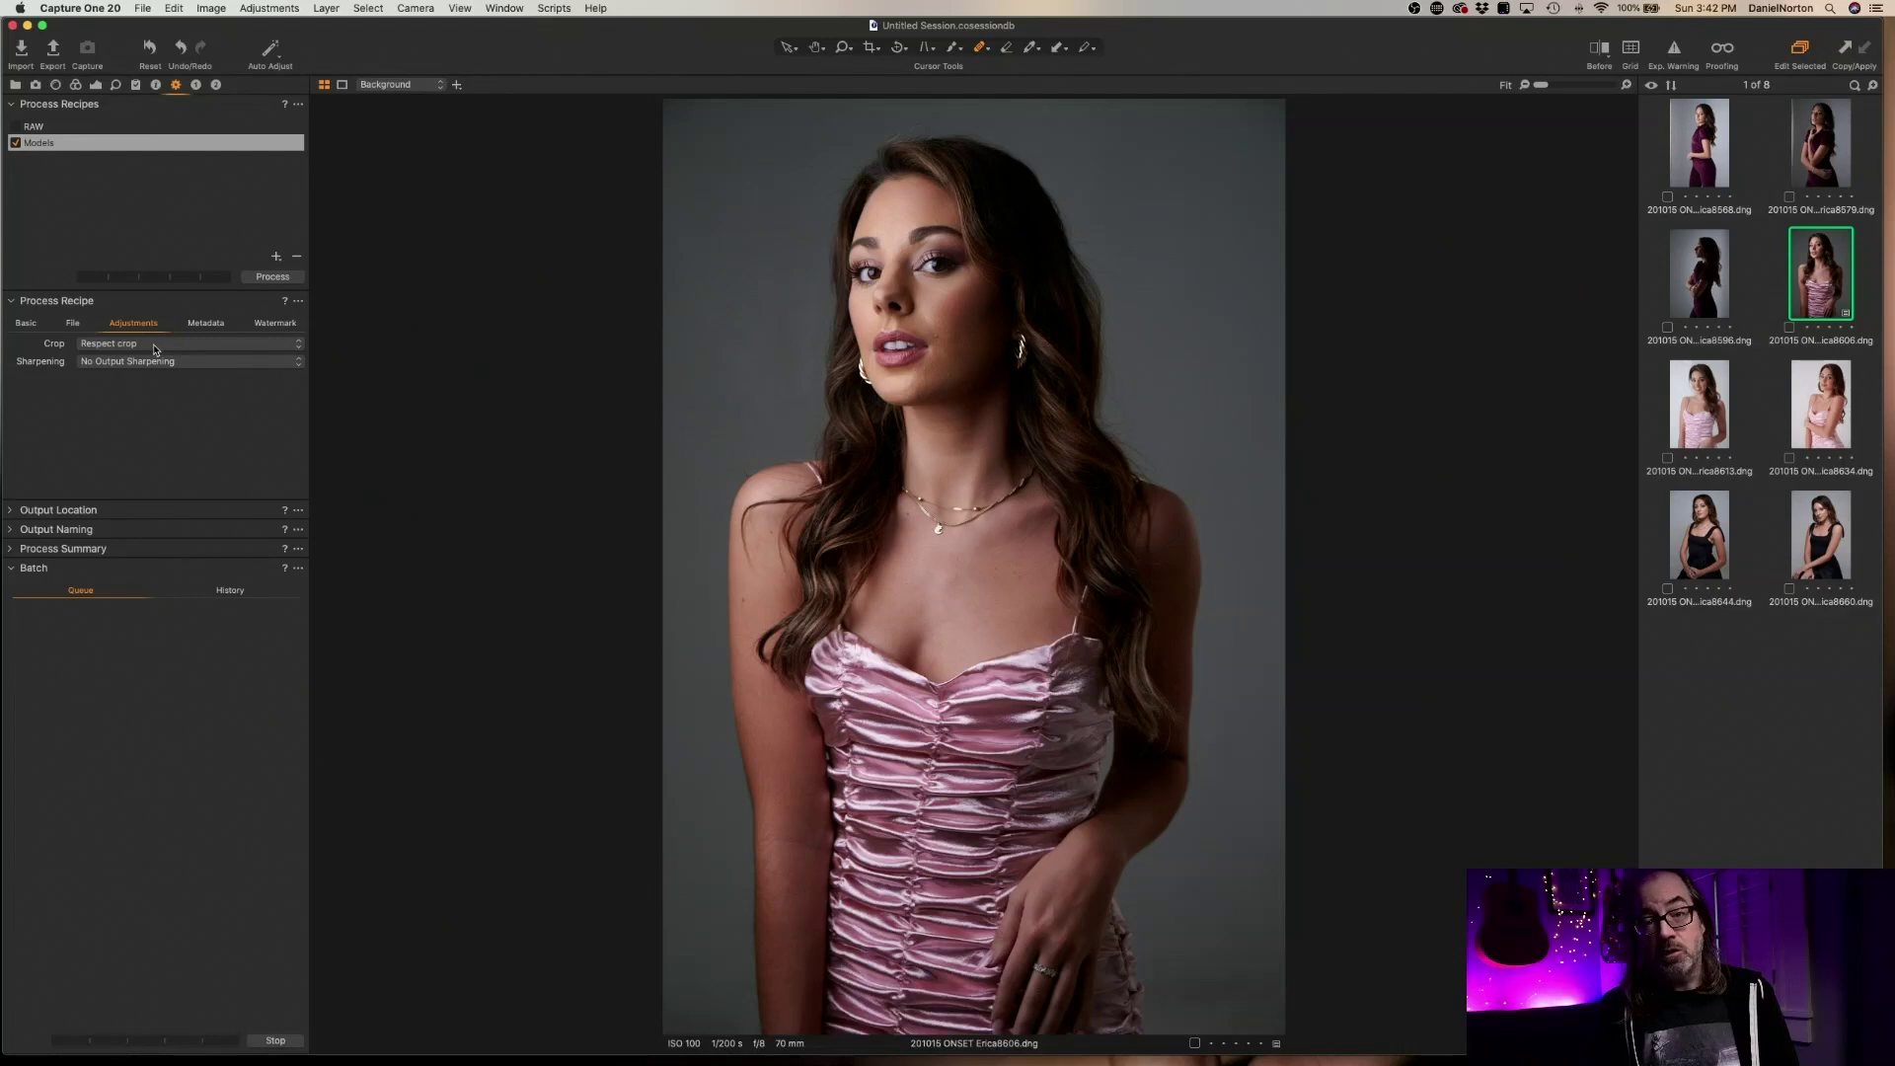
left_click(155, 348)
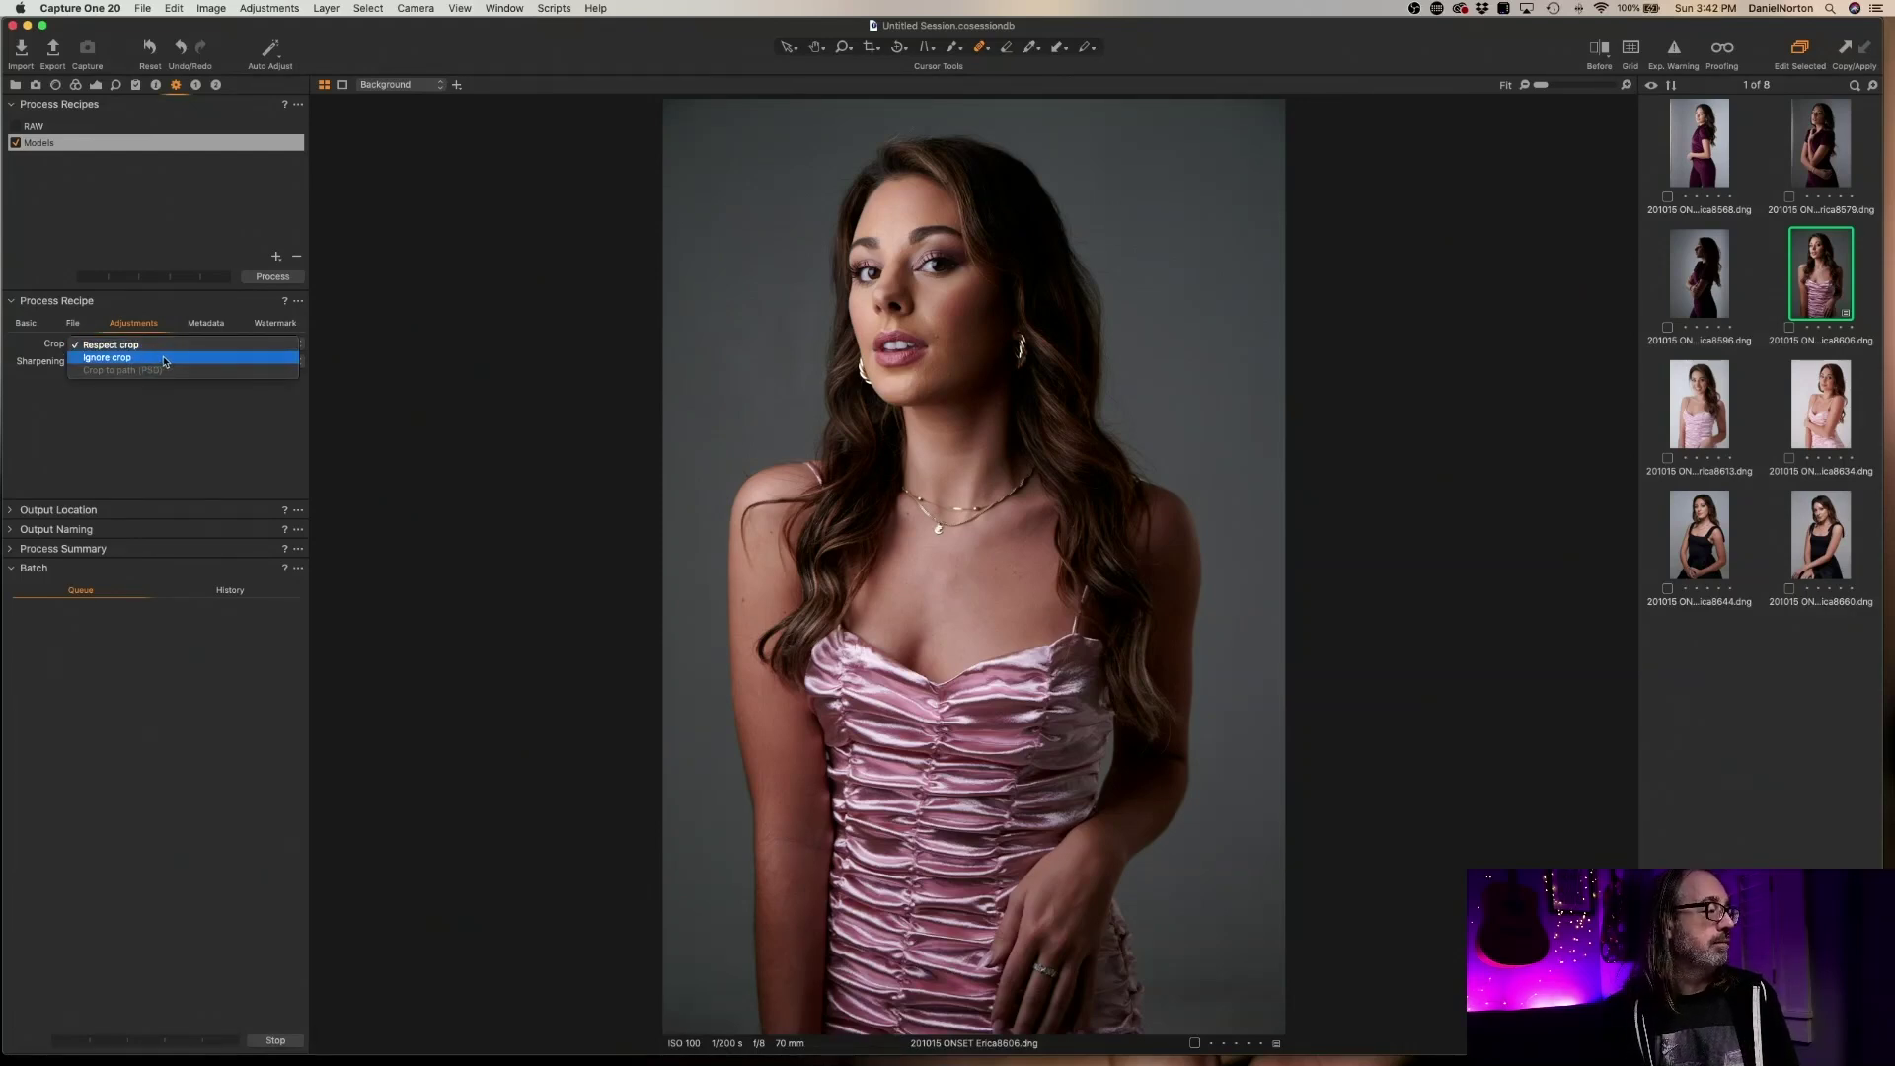
left_click(164, 347)
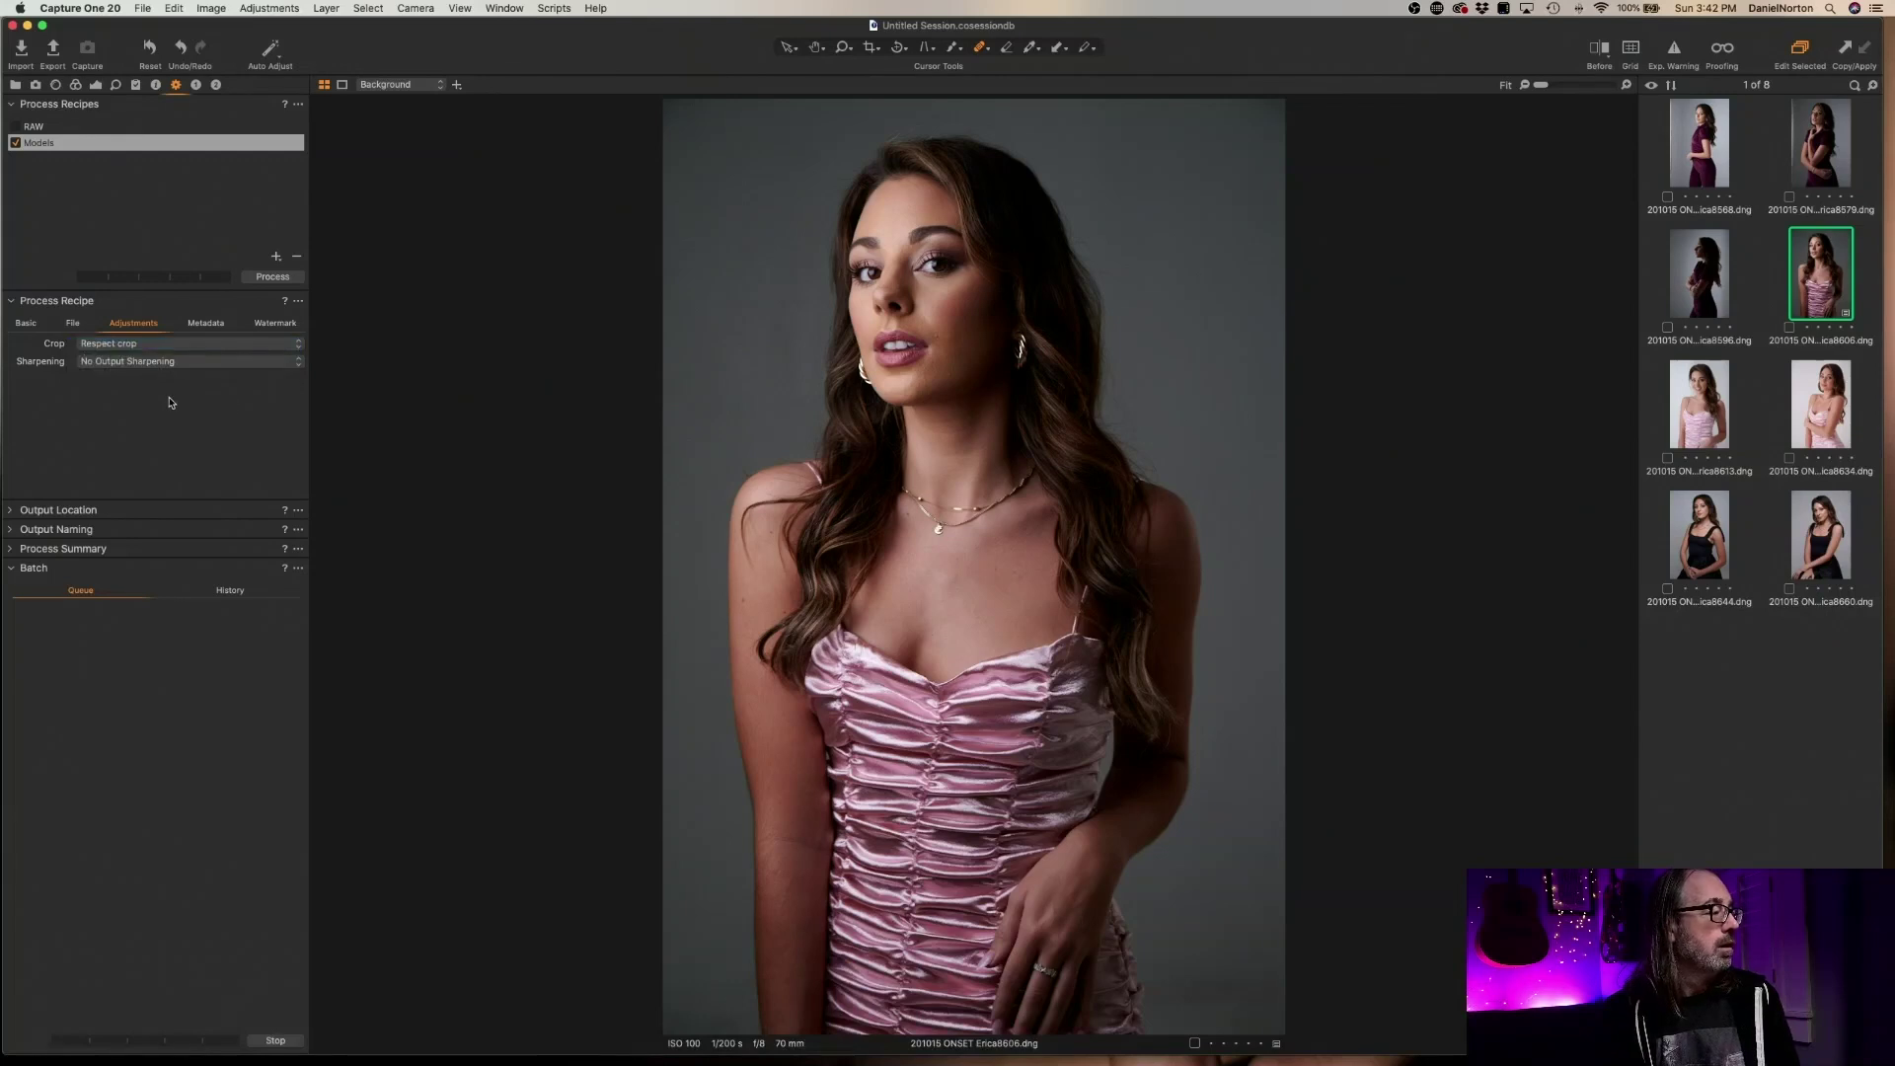
left_click(149, 346)
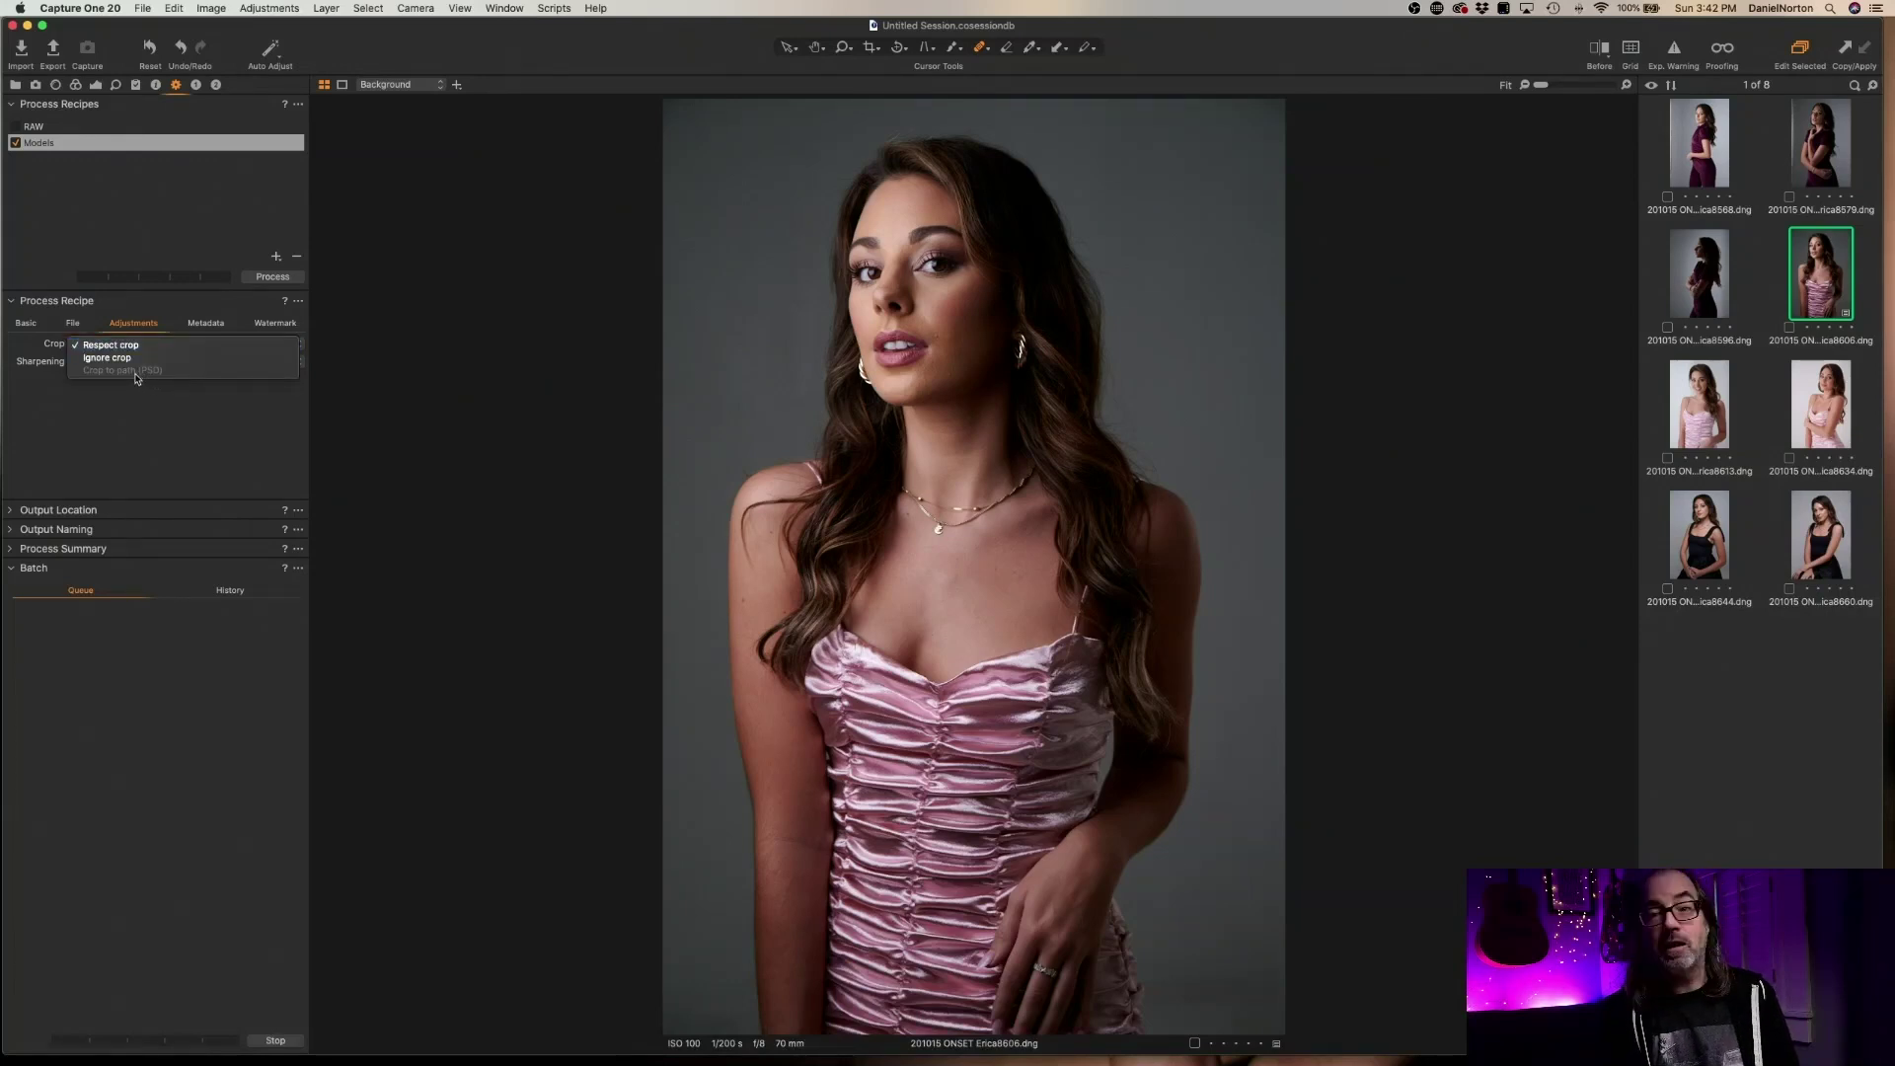
left_click(135, 347)
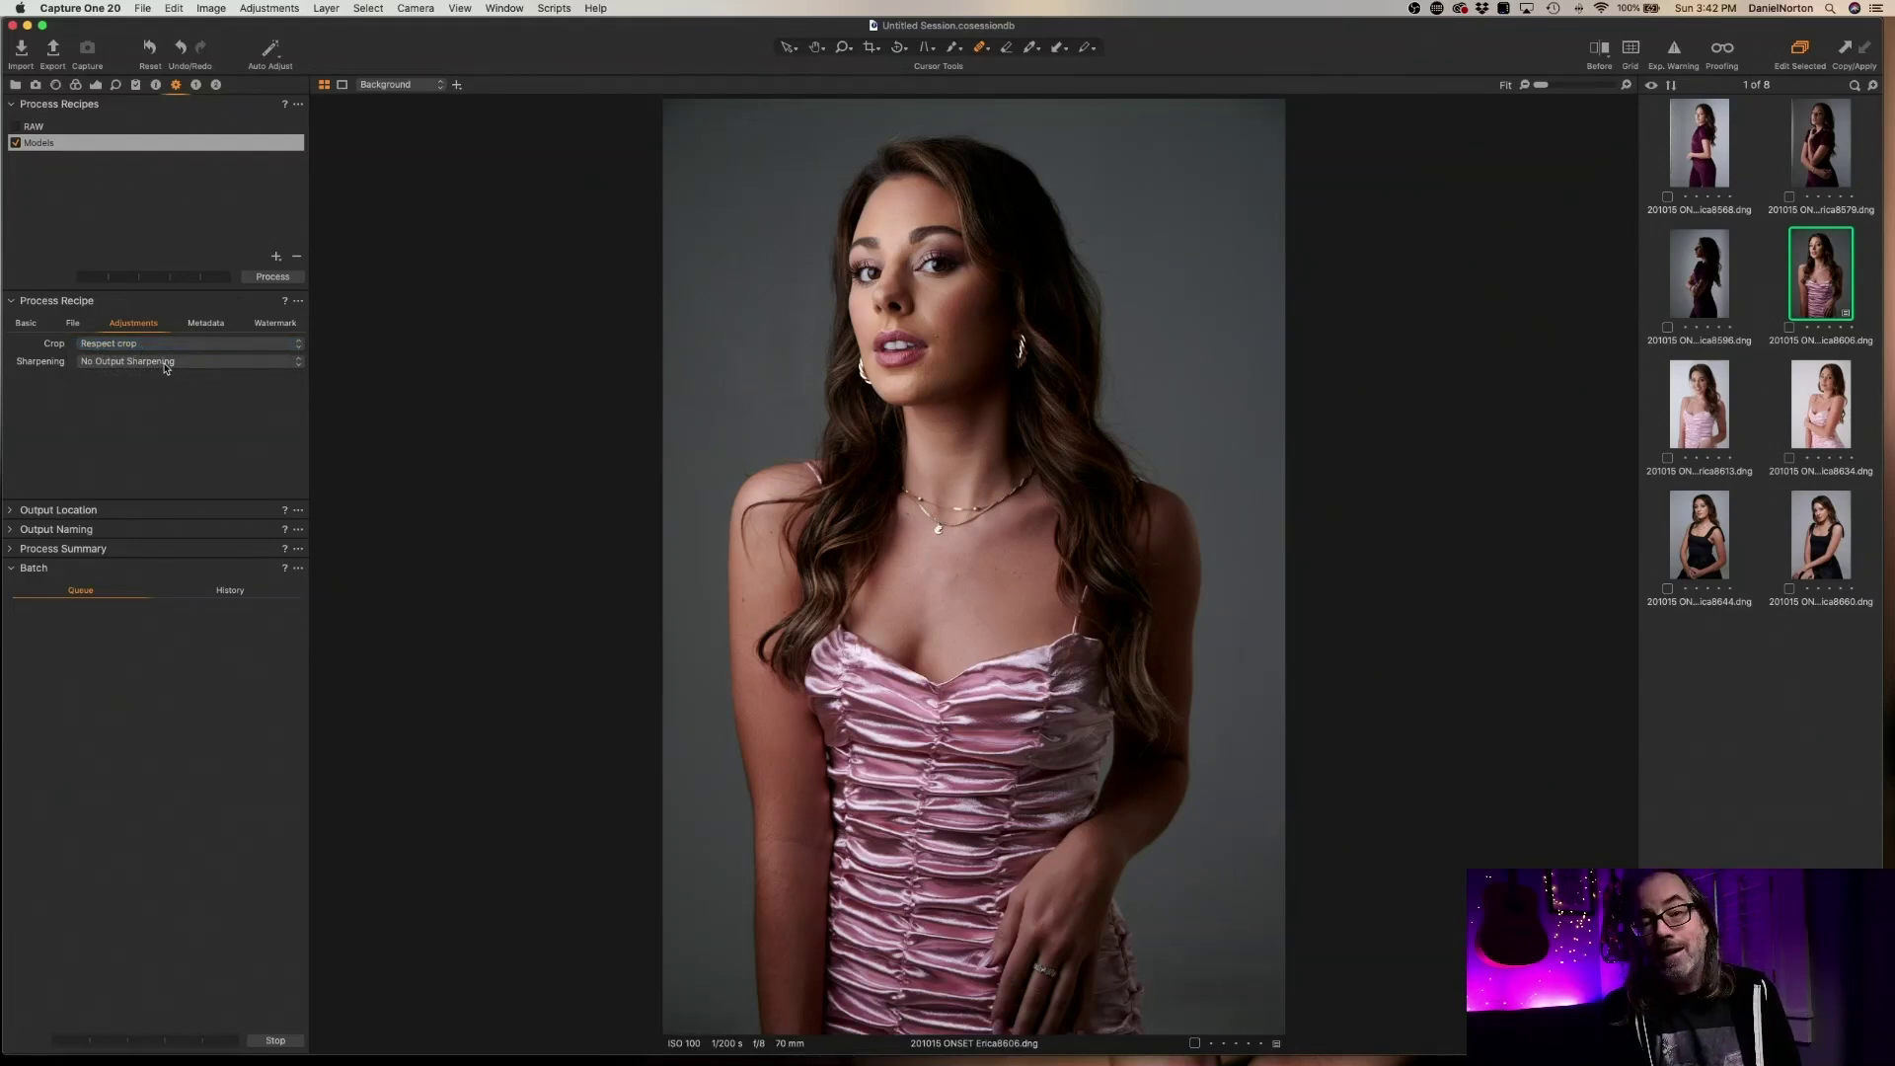
left_click(165, 363)
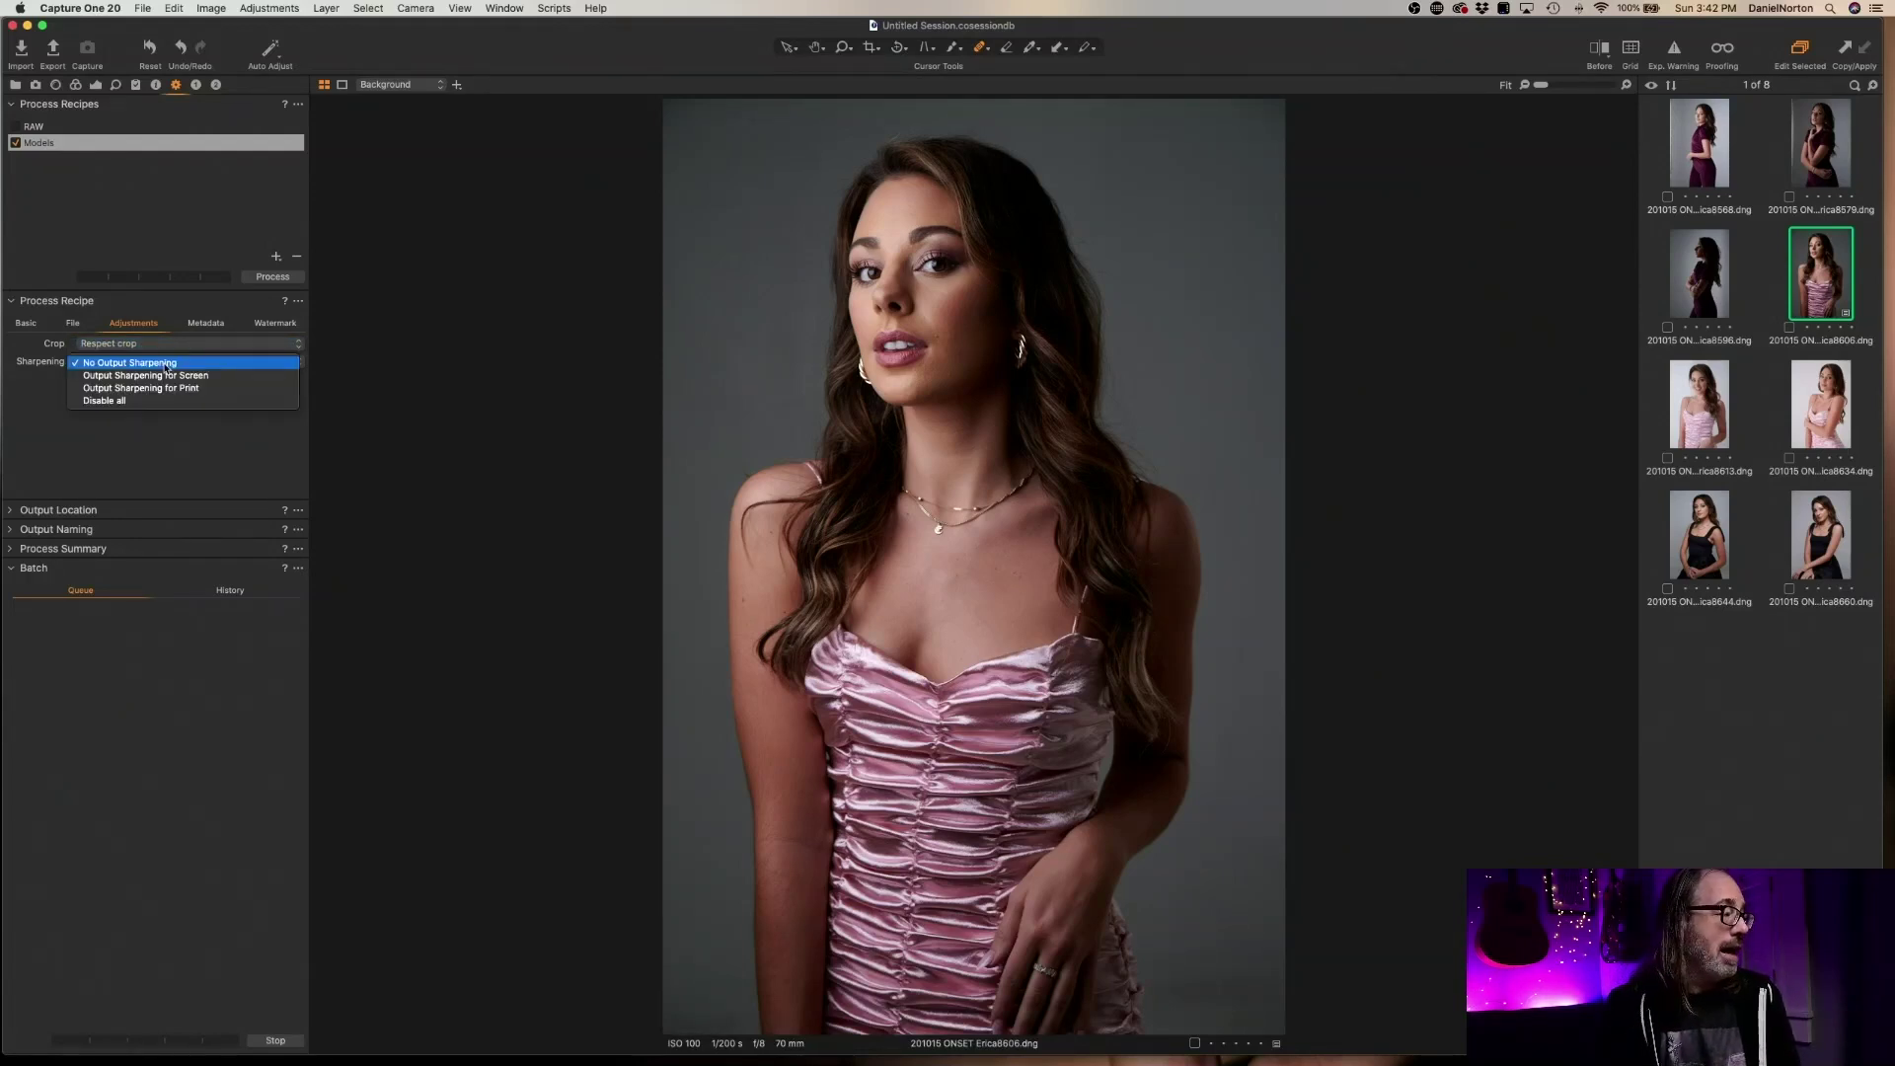
left_click(165, 363)
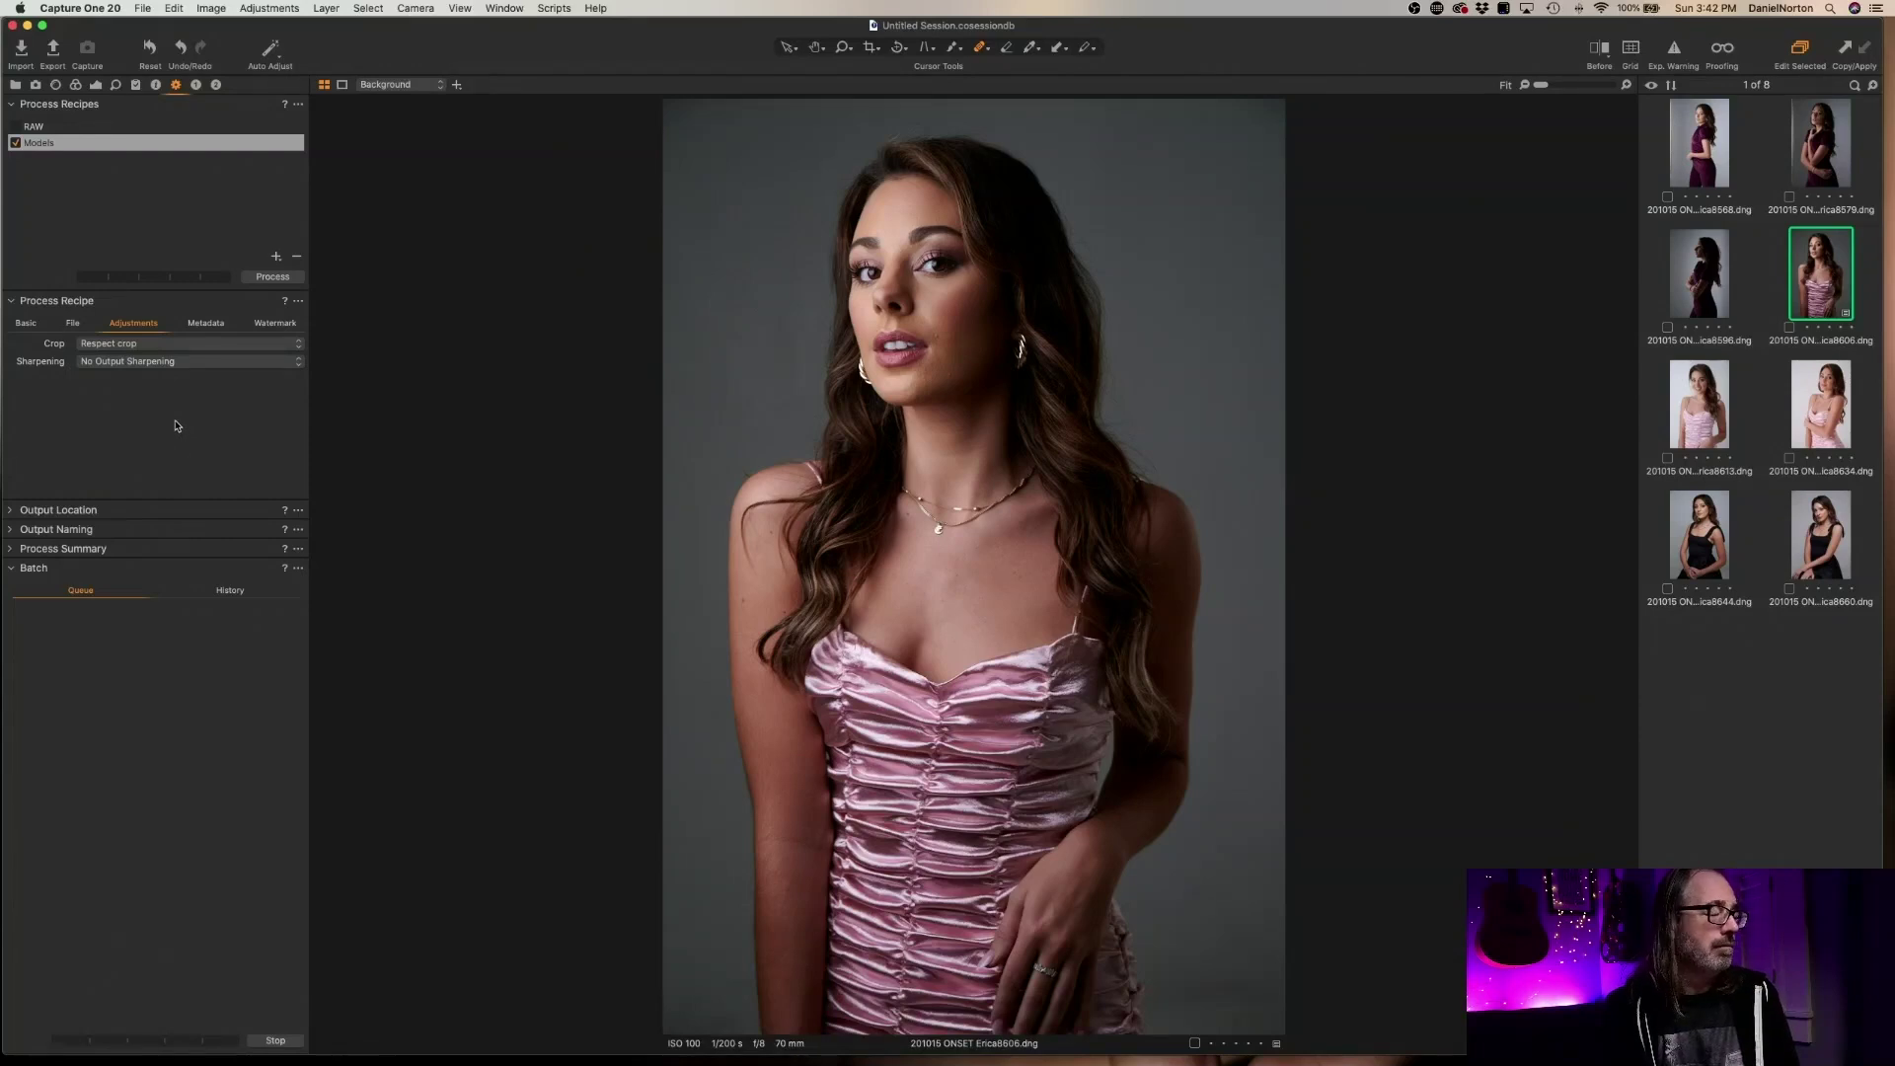
Review the recipe's metadata and watermark settings, keeping Keywords at All
left_click(207, 324)
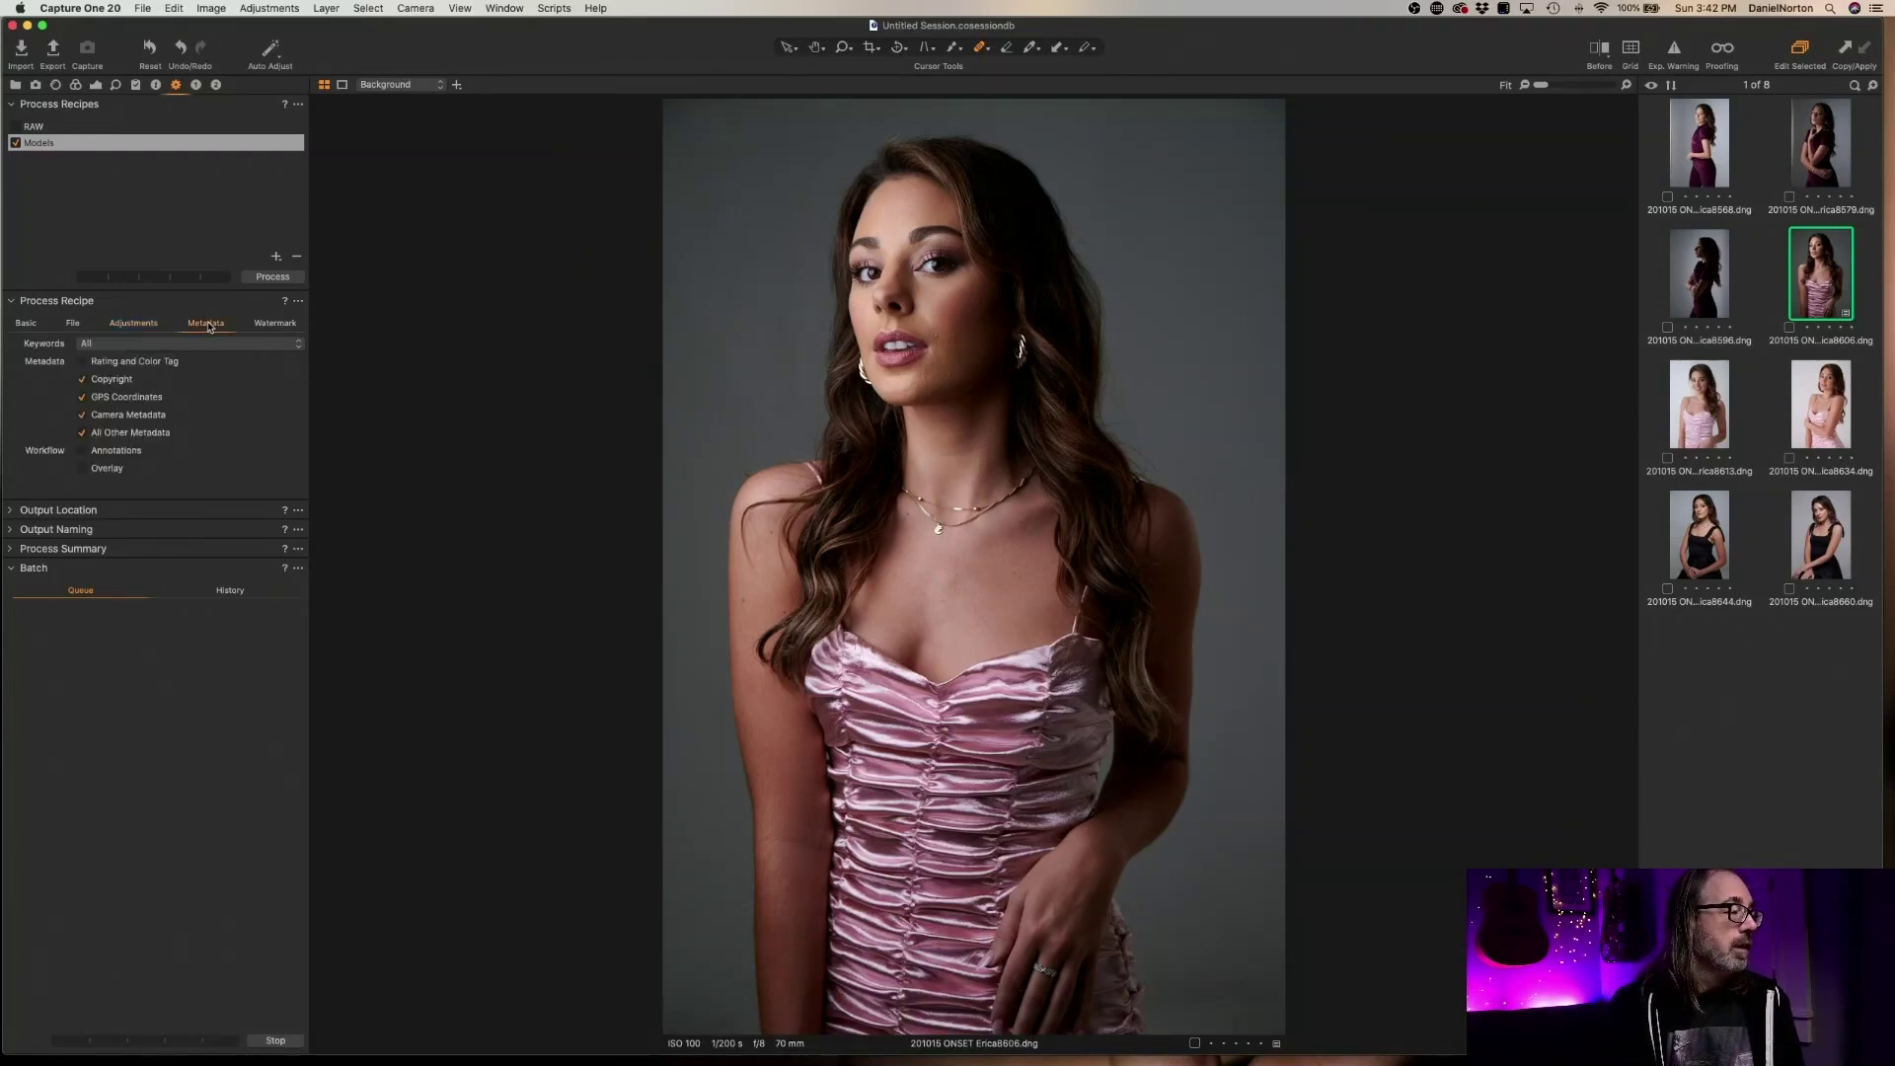
left_click(118, 346)
left_click(117, 345)
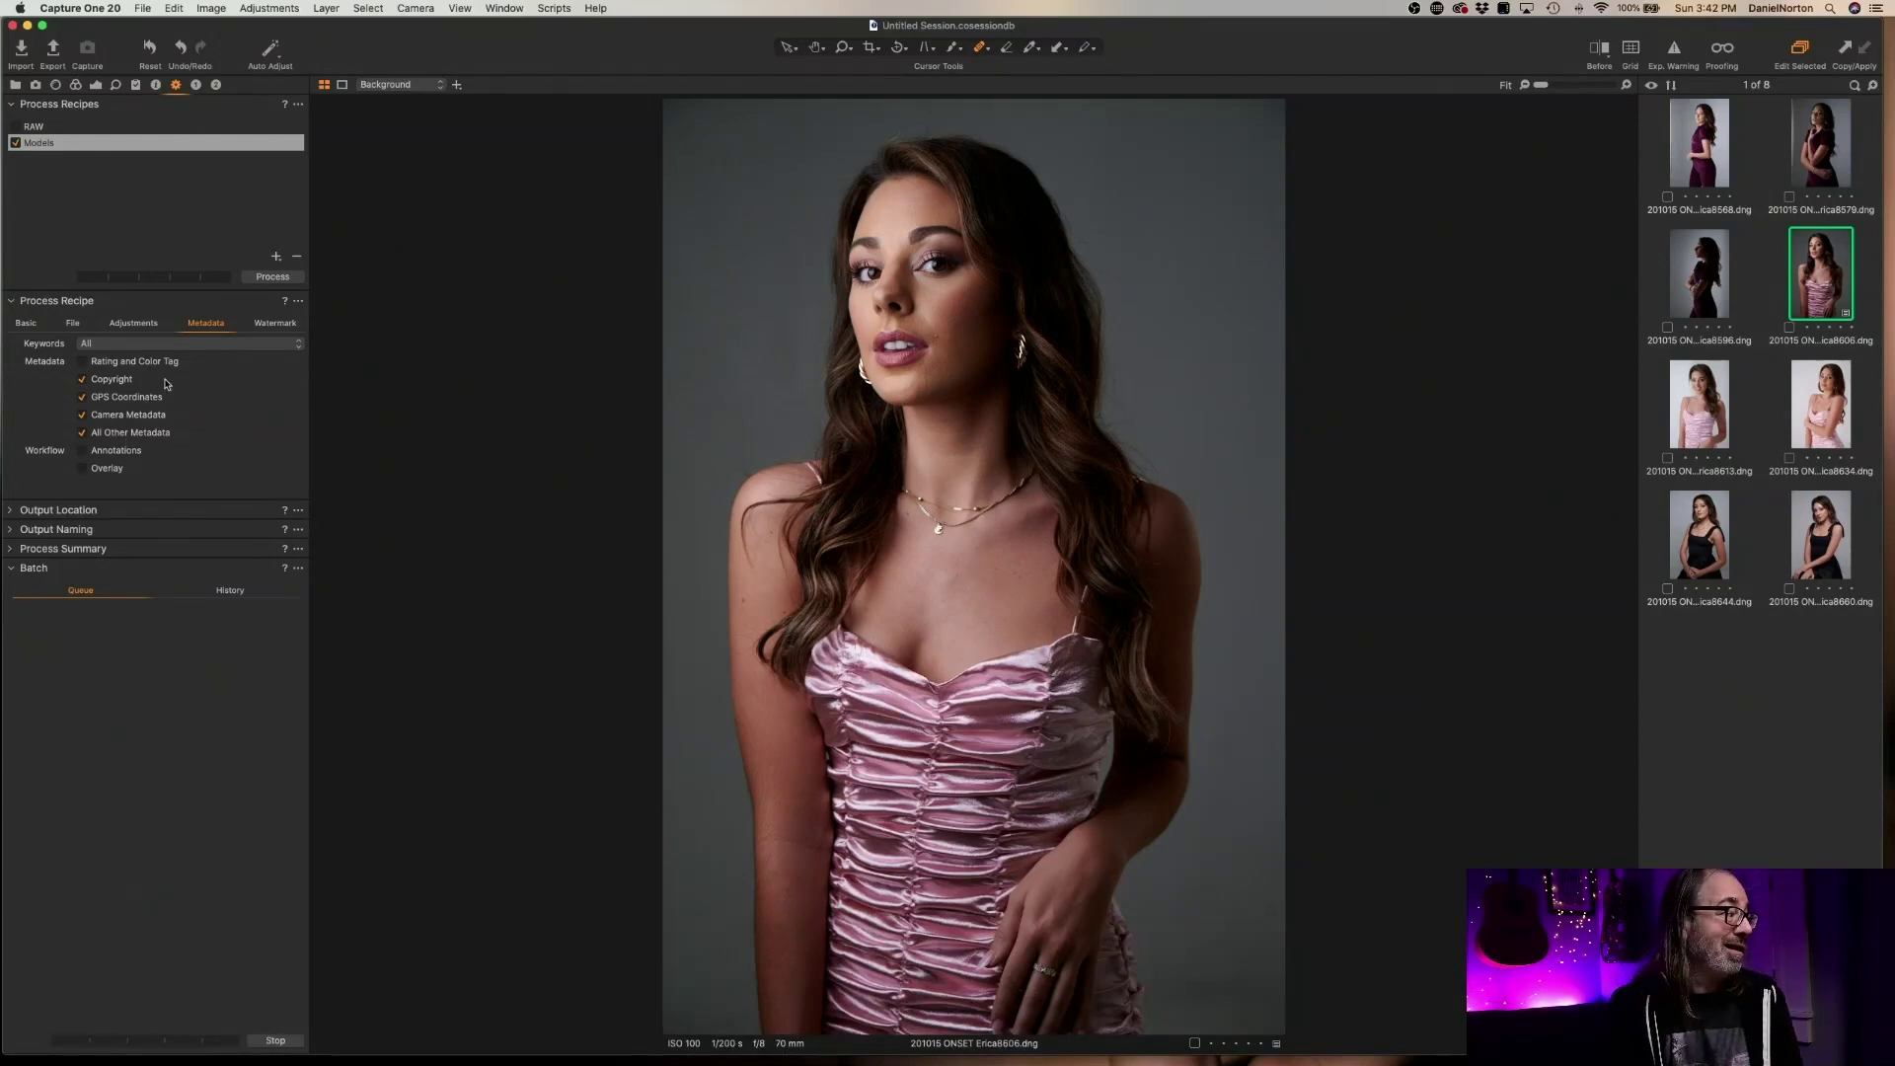
left_click(273, 325)
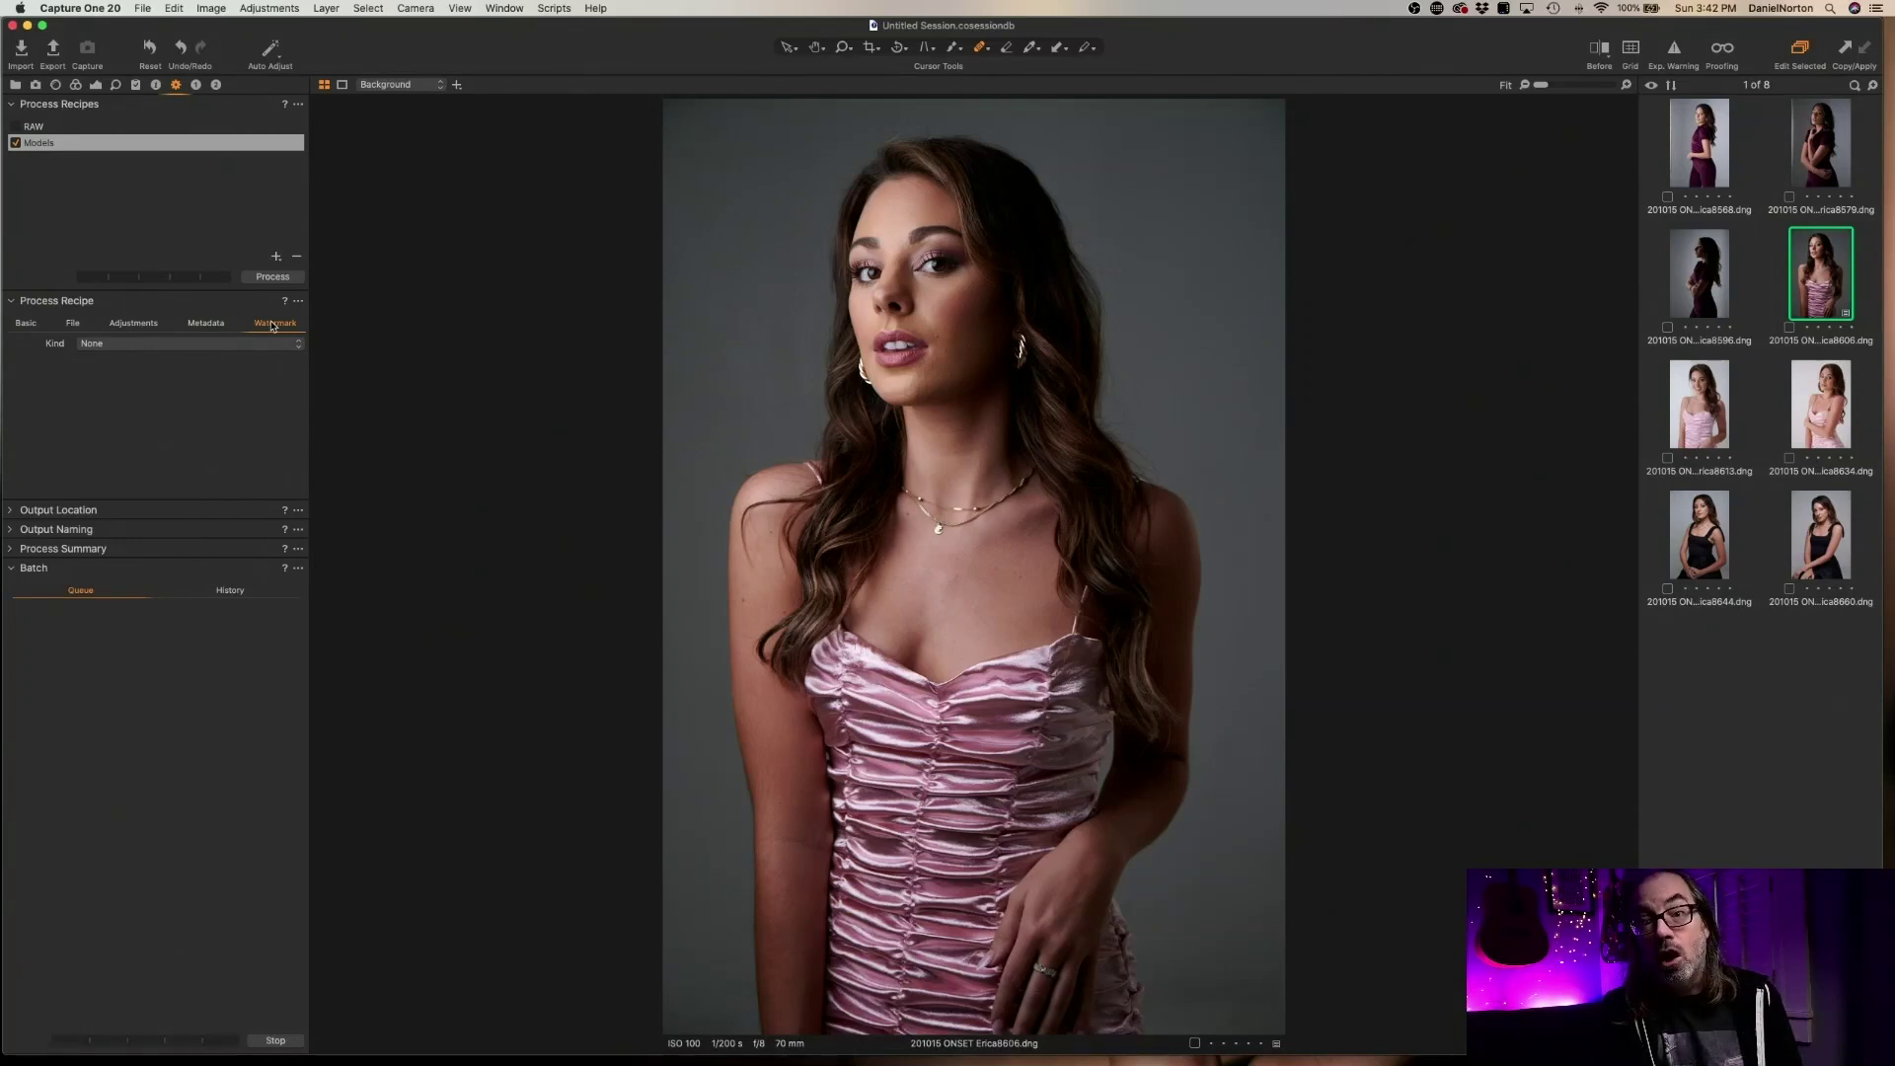
Check the recipe's root folder against the Output Location destination choices, keeping Output Location and Output
left_click(28, 327)
left_click(121, 329)
left_click(79, 325)
left_click(136, 345)
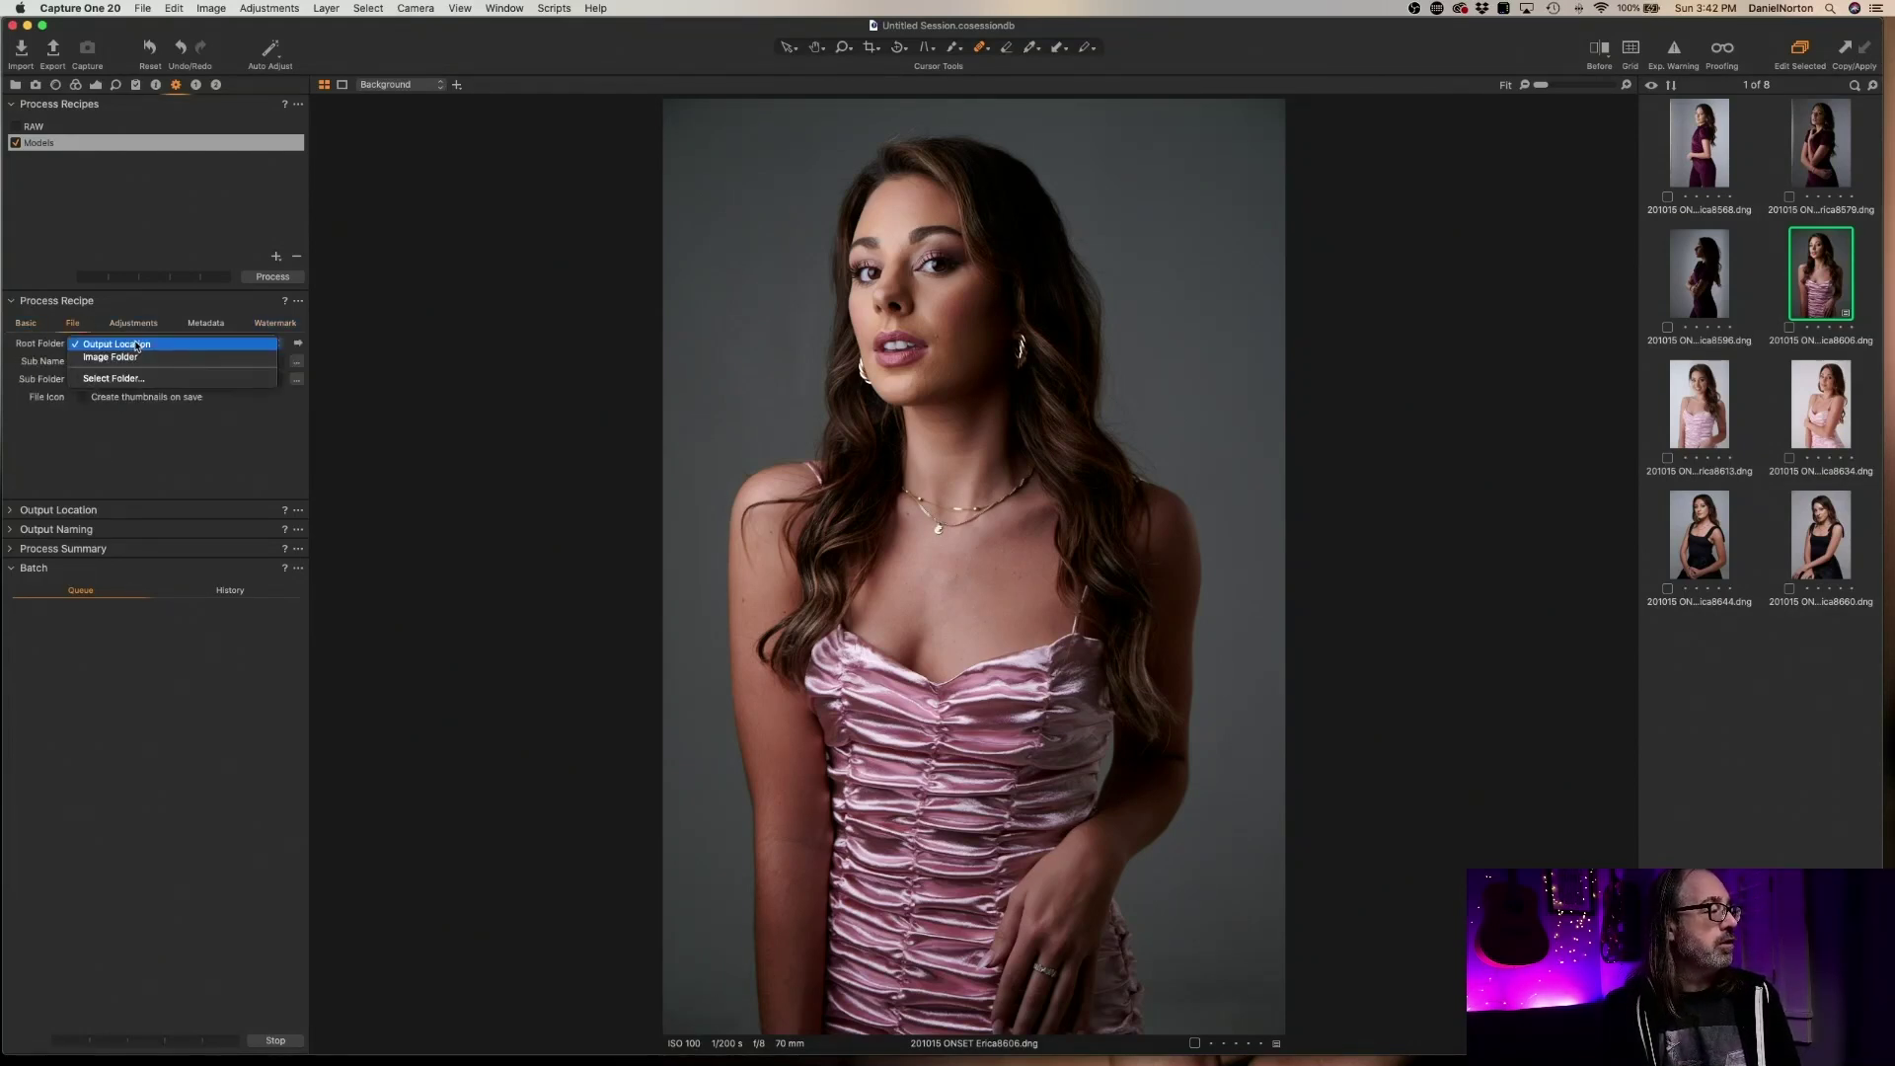
left_click(190, 345)
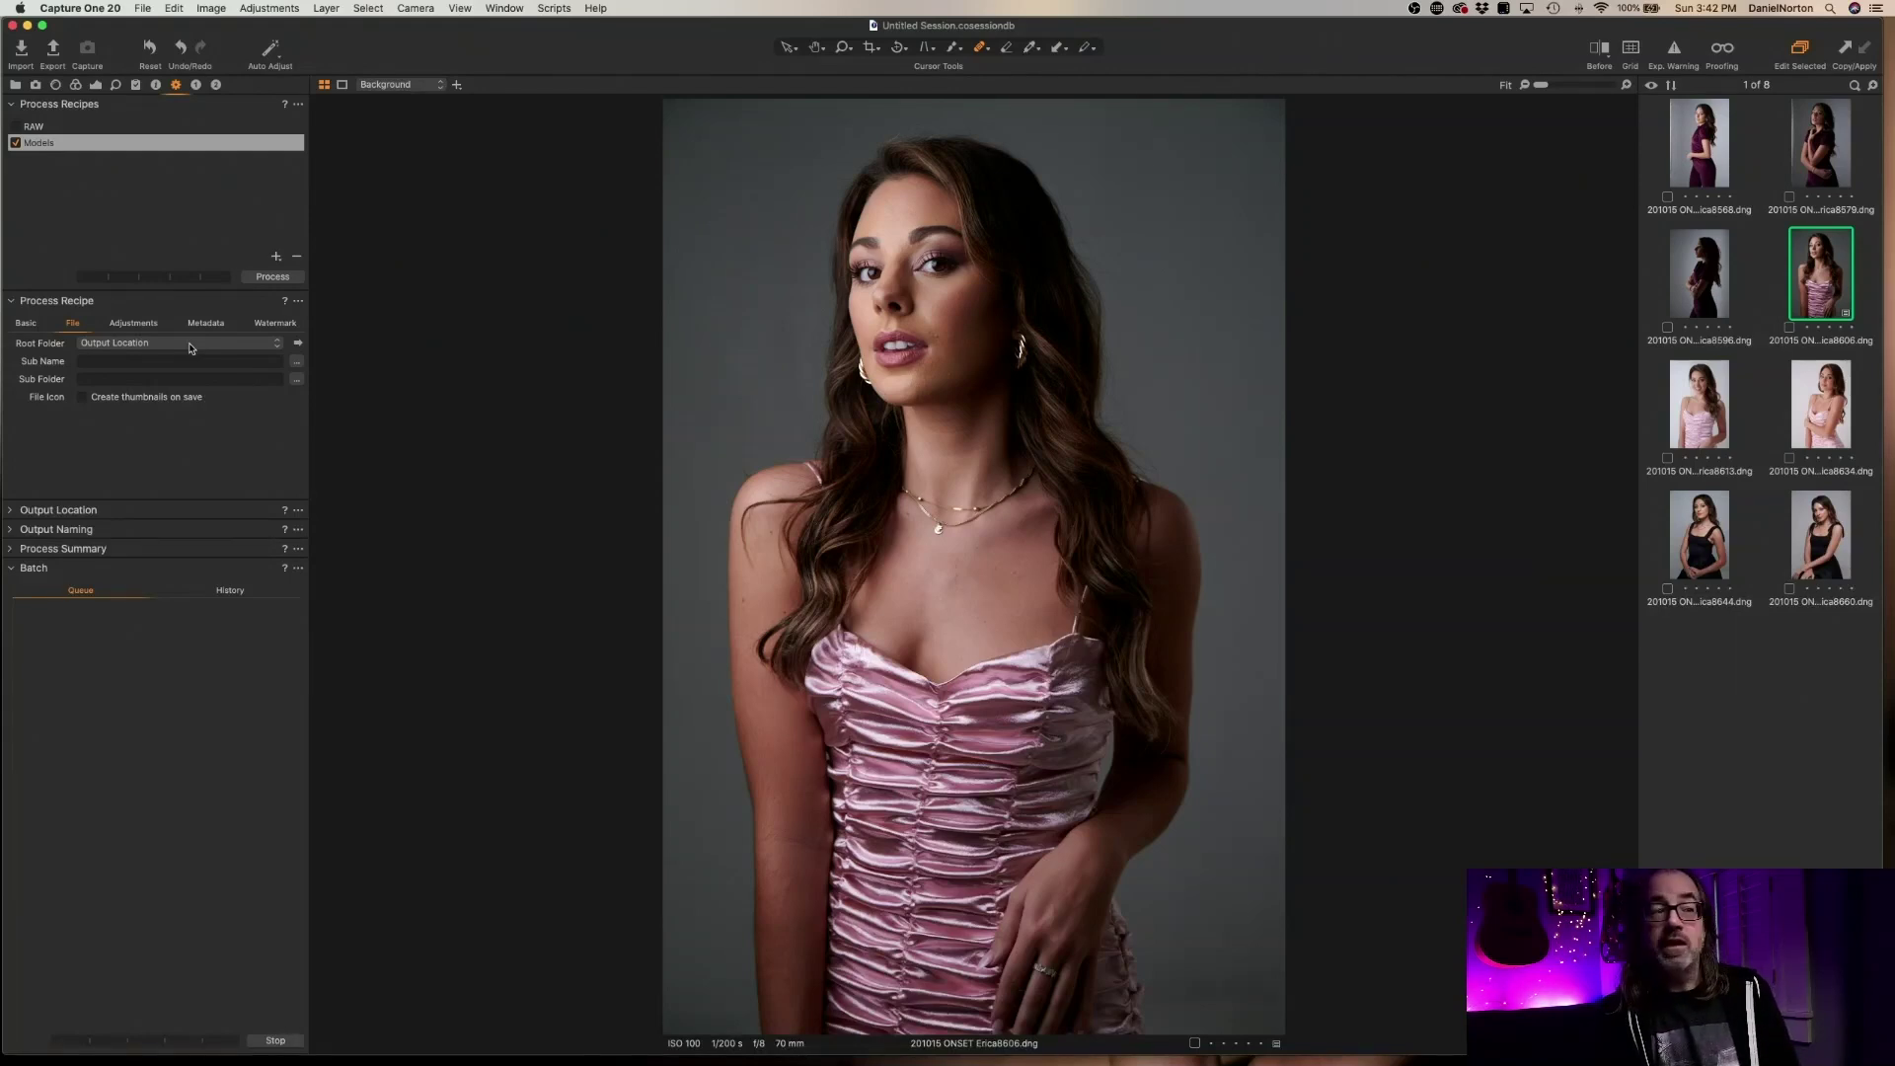
left_click(12, 510)
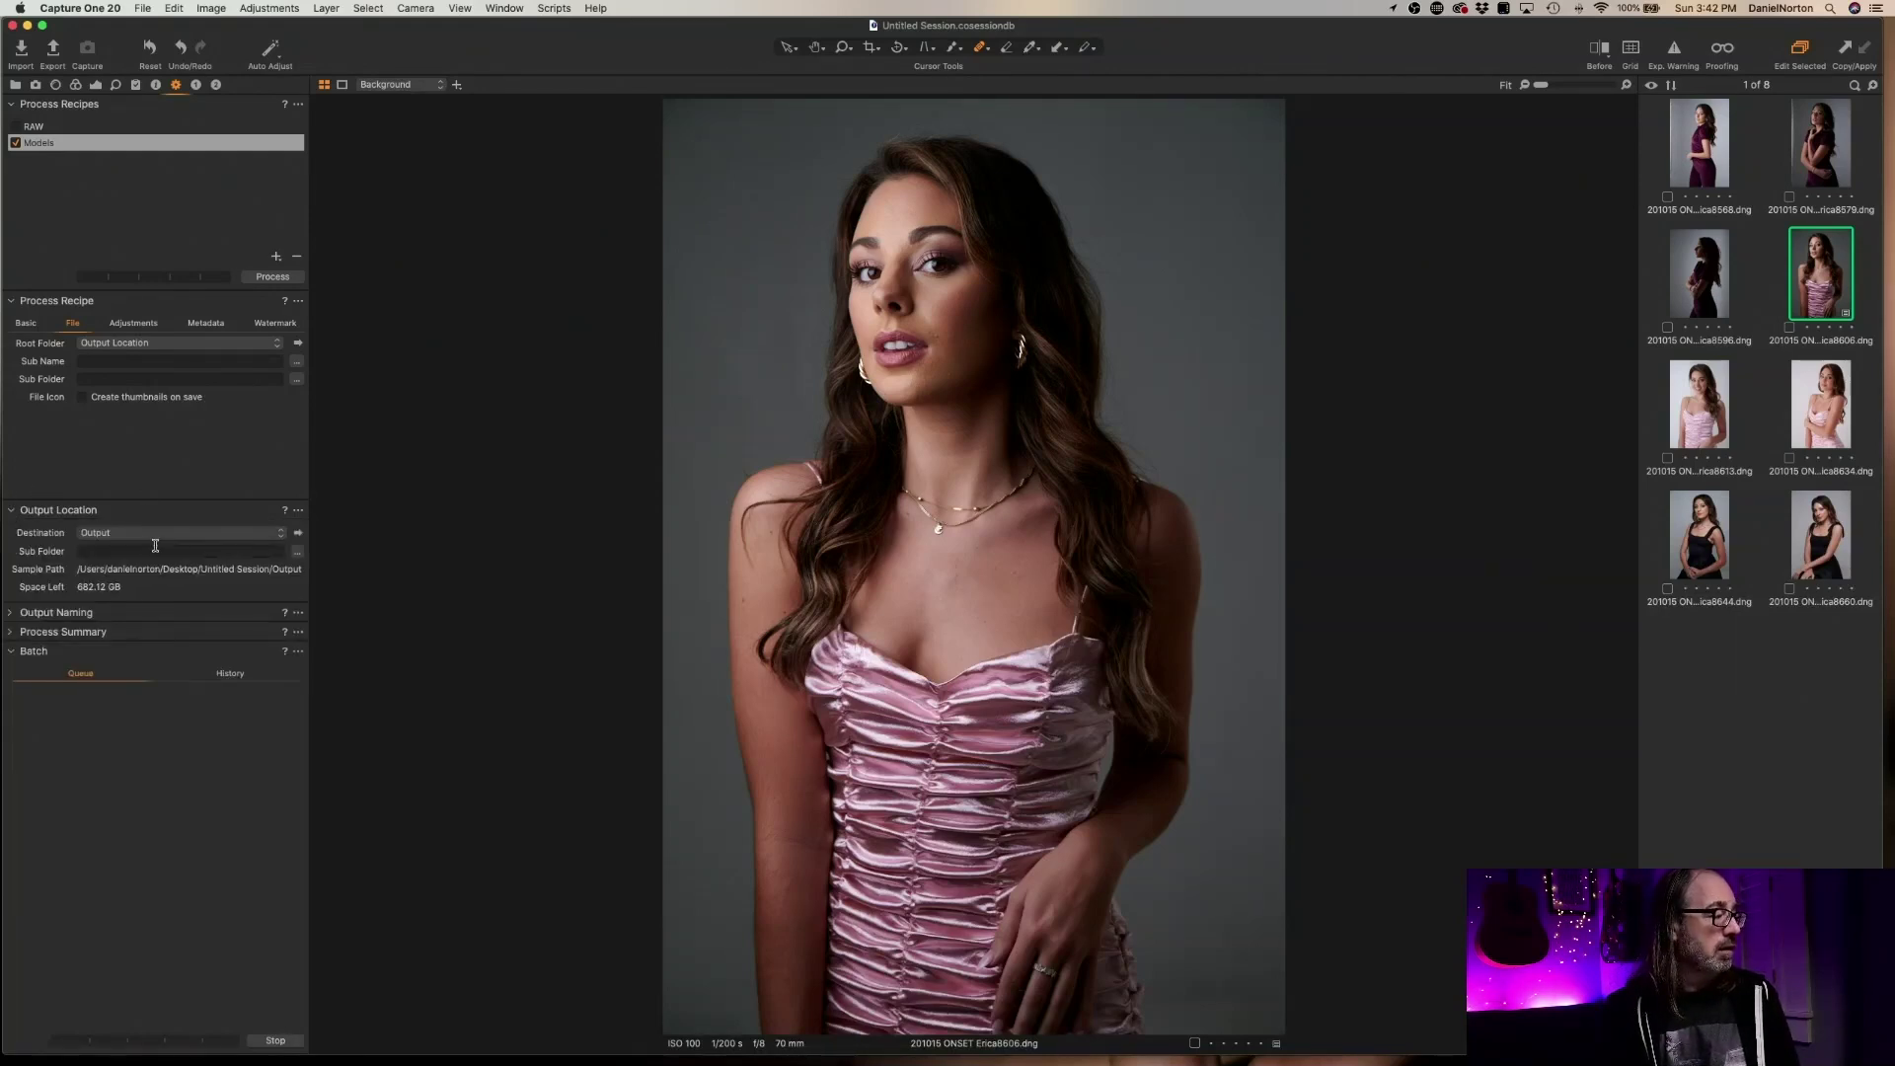
left_click(139, 534)
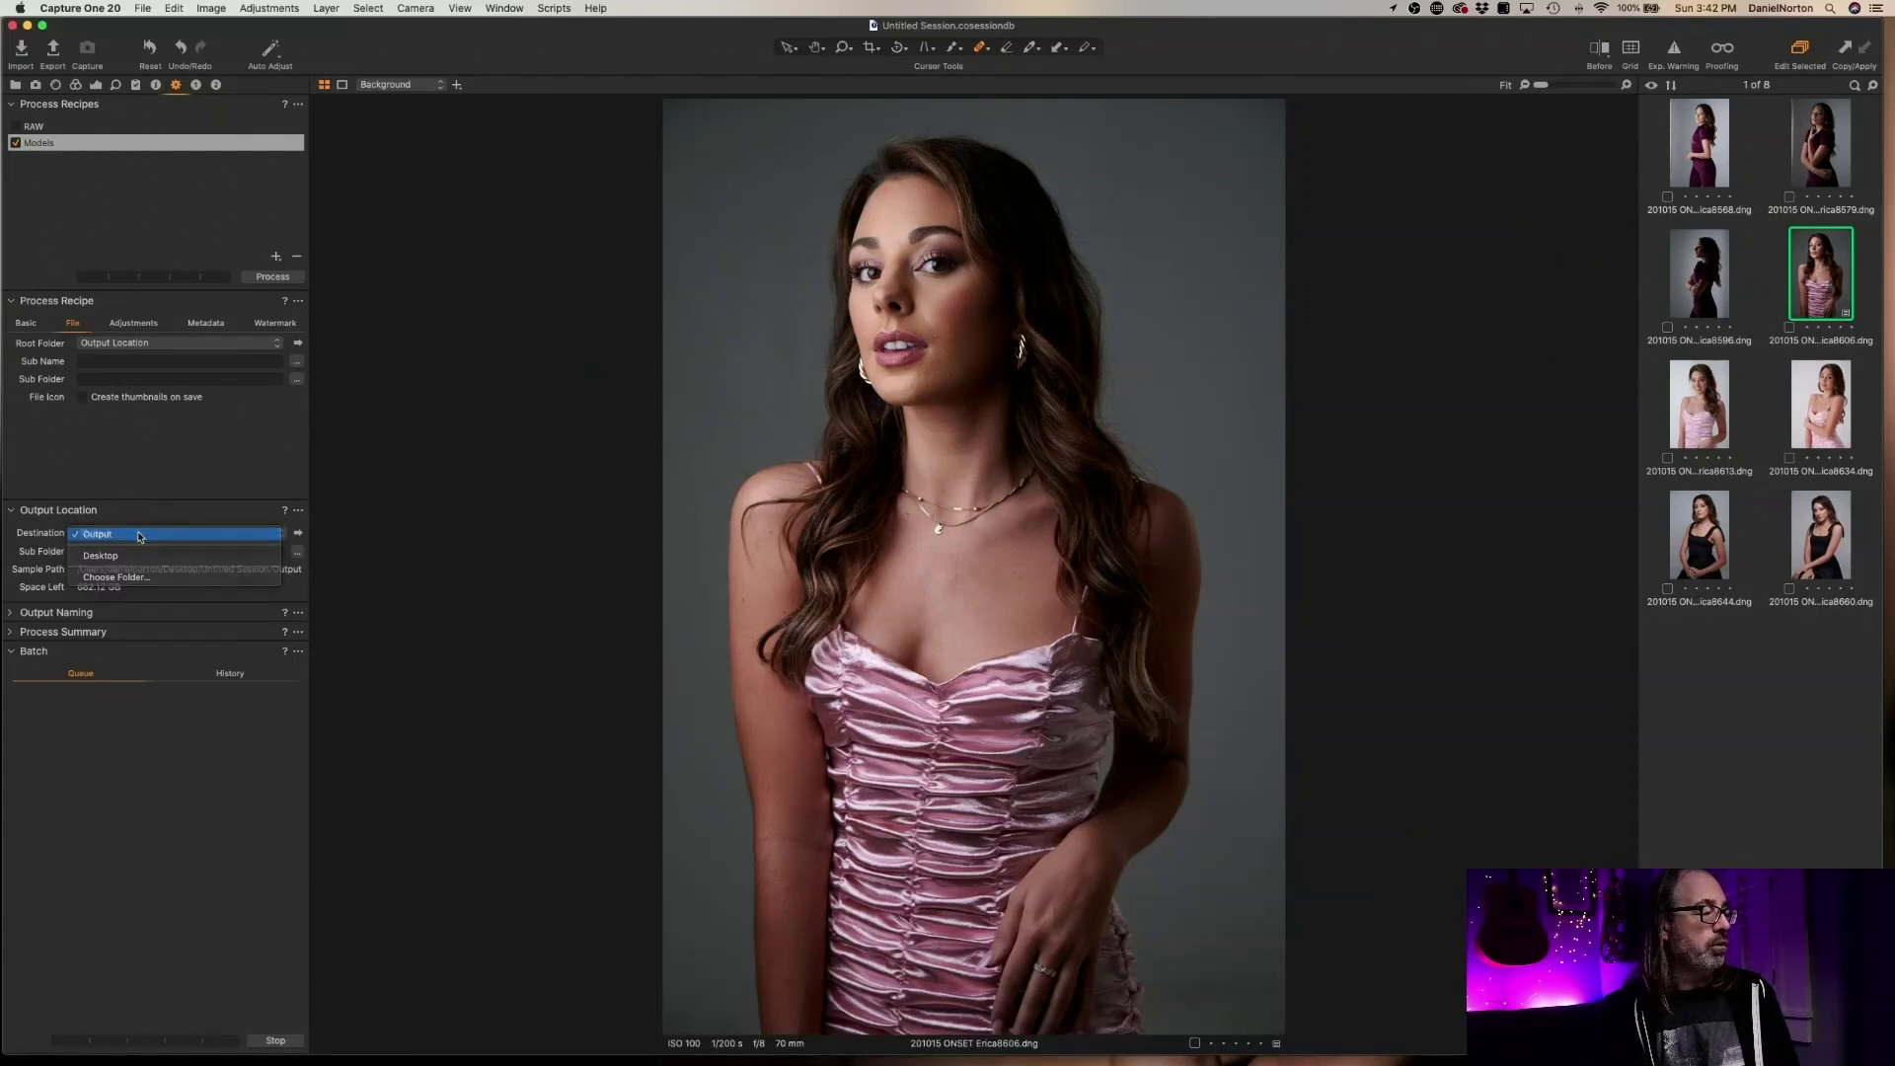
left_click(140, 534)
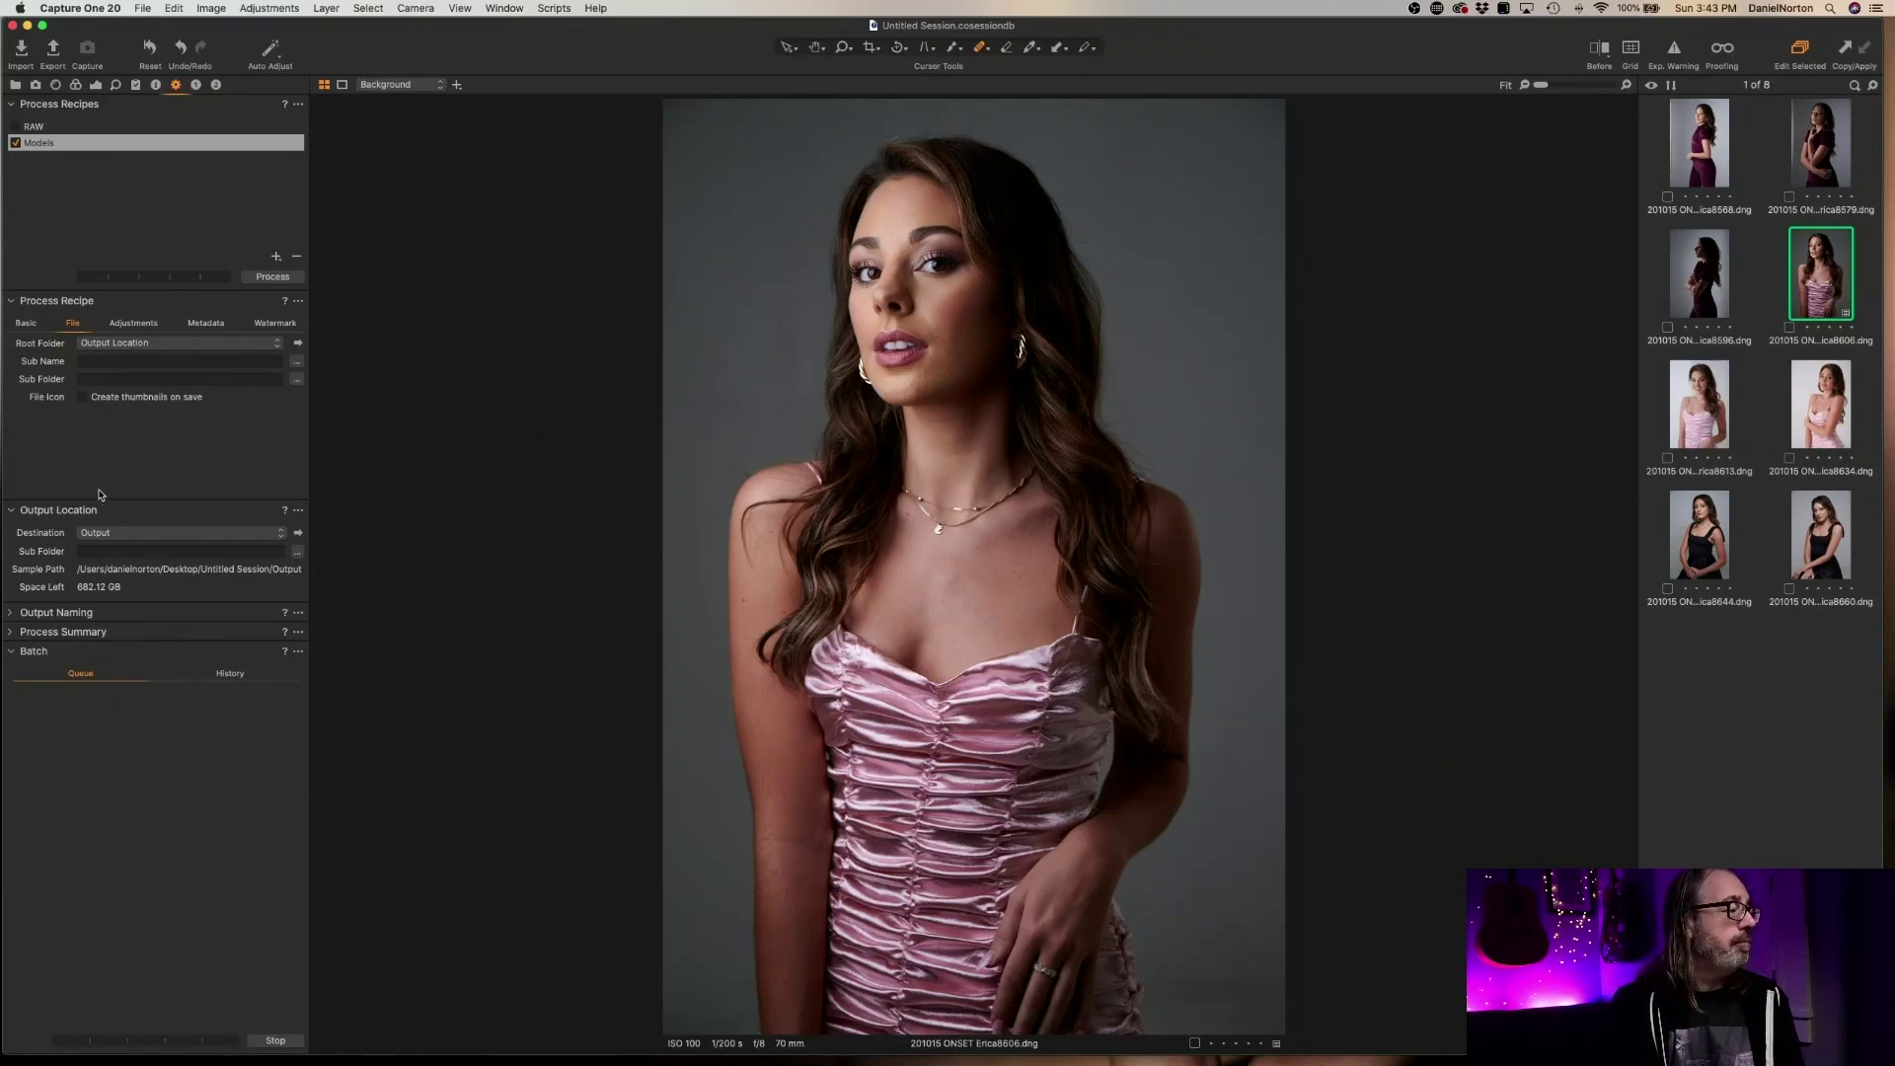
left_click(12, 511)
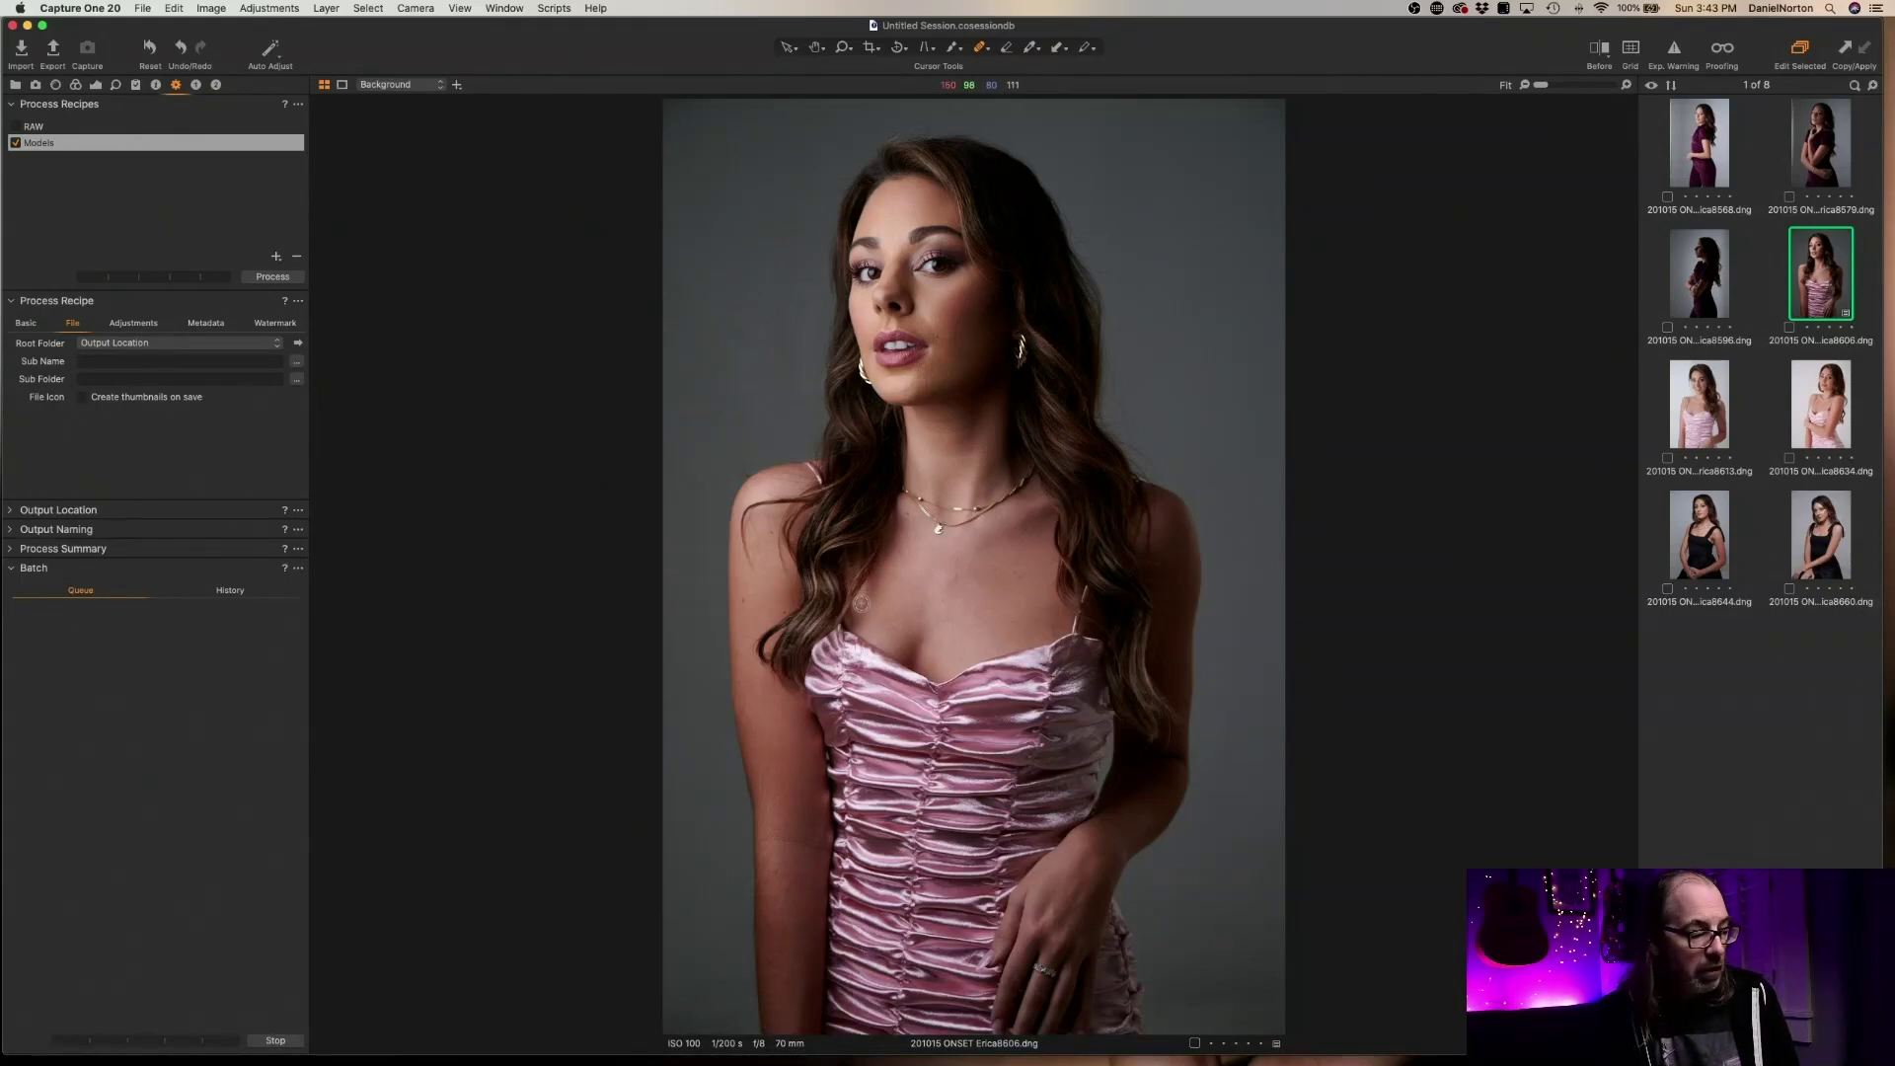
Delete the RAW recipe and process the selected portrait with the Models recipe
left_click(50, 126)
left_click(300, 257)
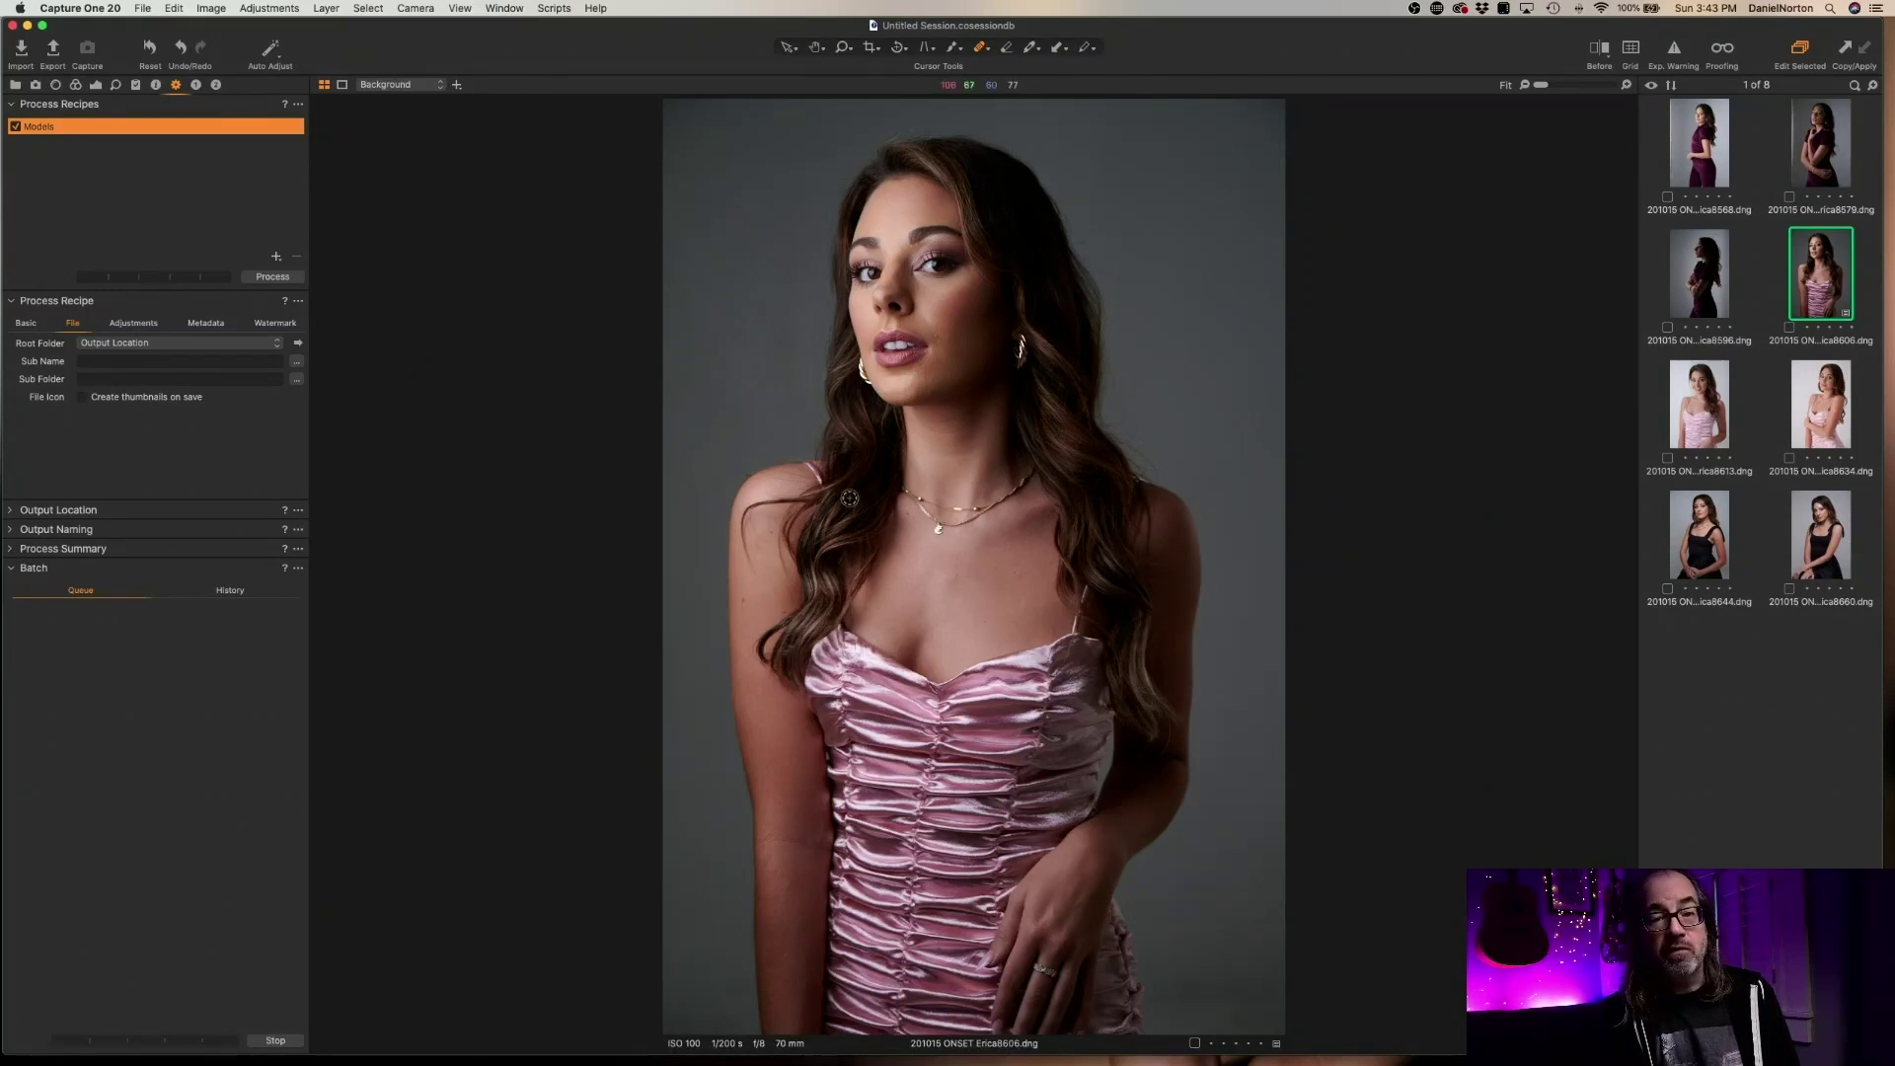
left_click(274, 277)
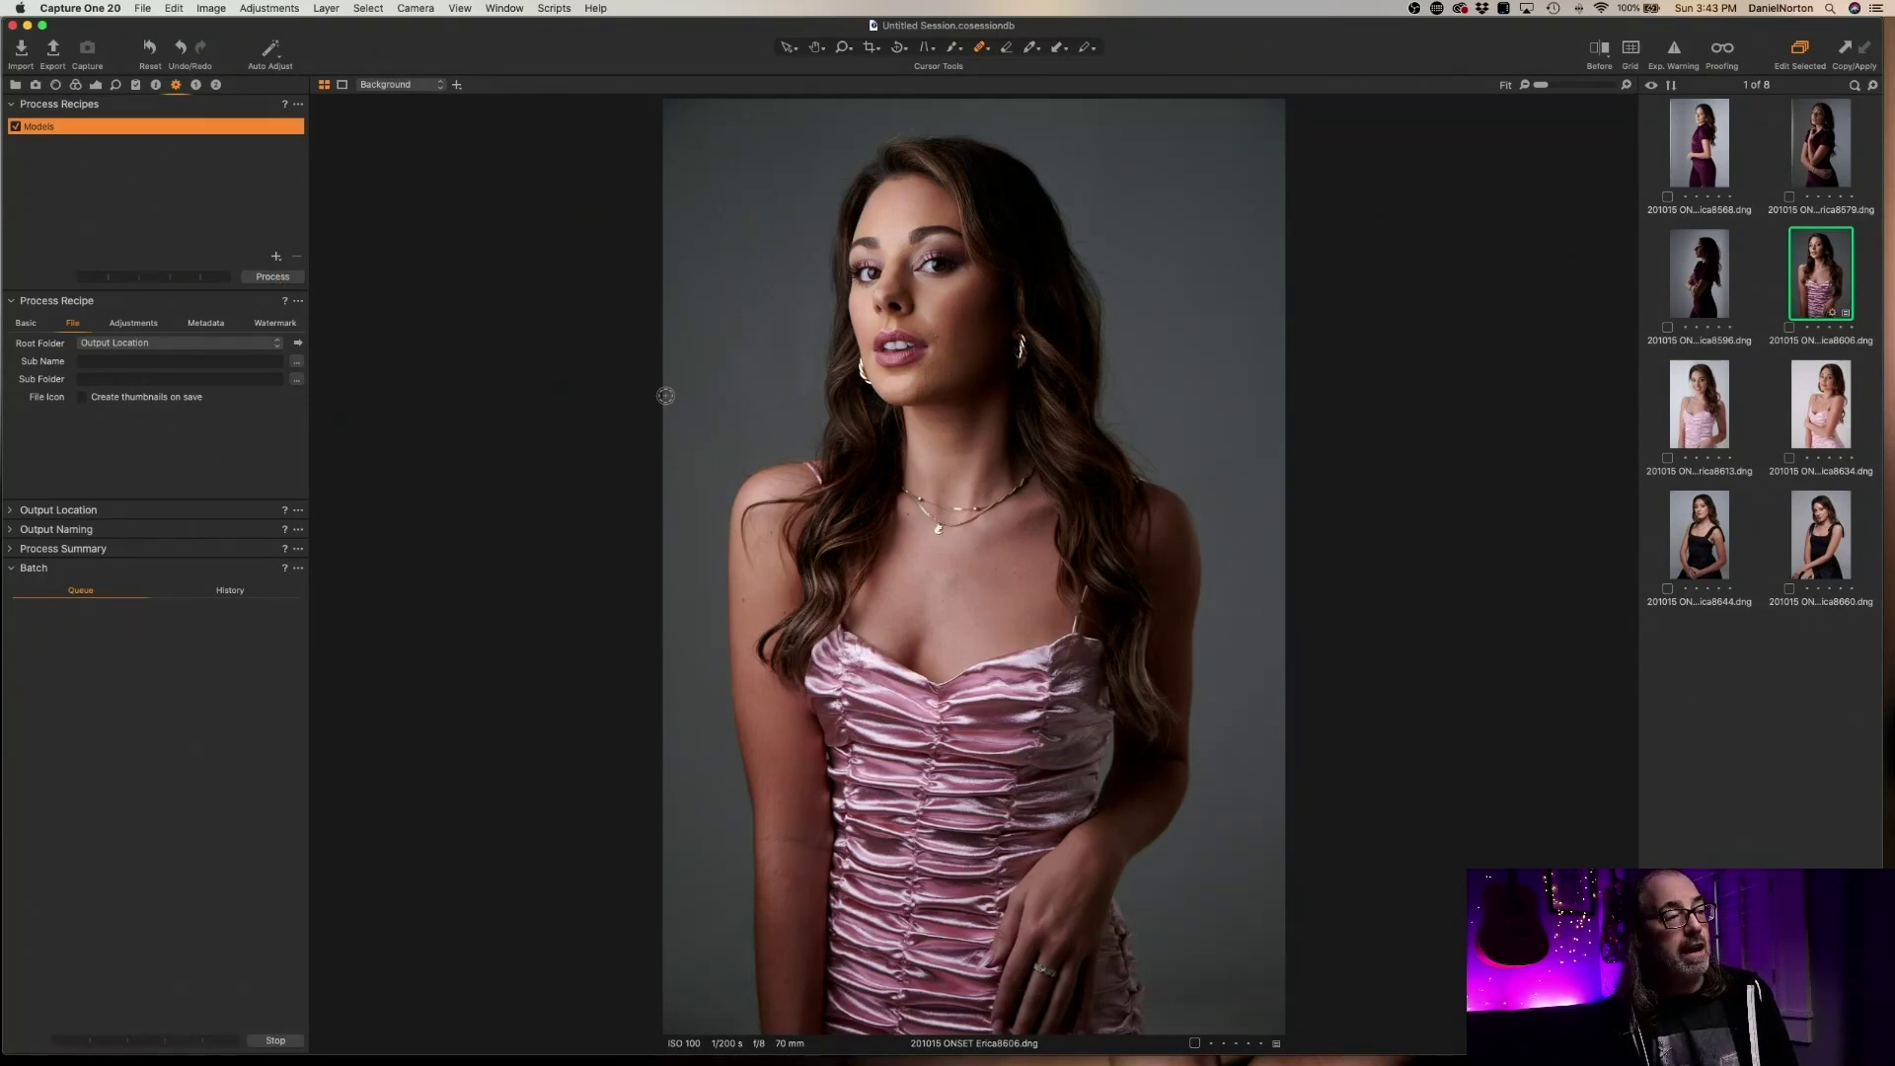
Switch to Finder, select the exported JPEG in the session's Output folder, and enlarge the window to read its file details
left_click(28, 25)
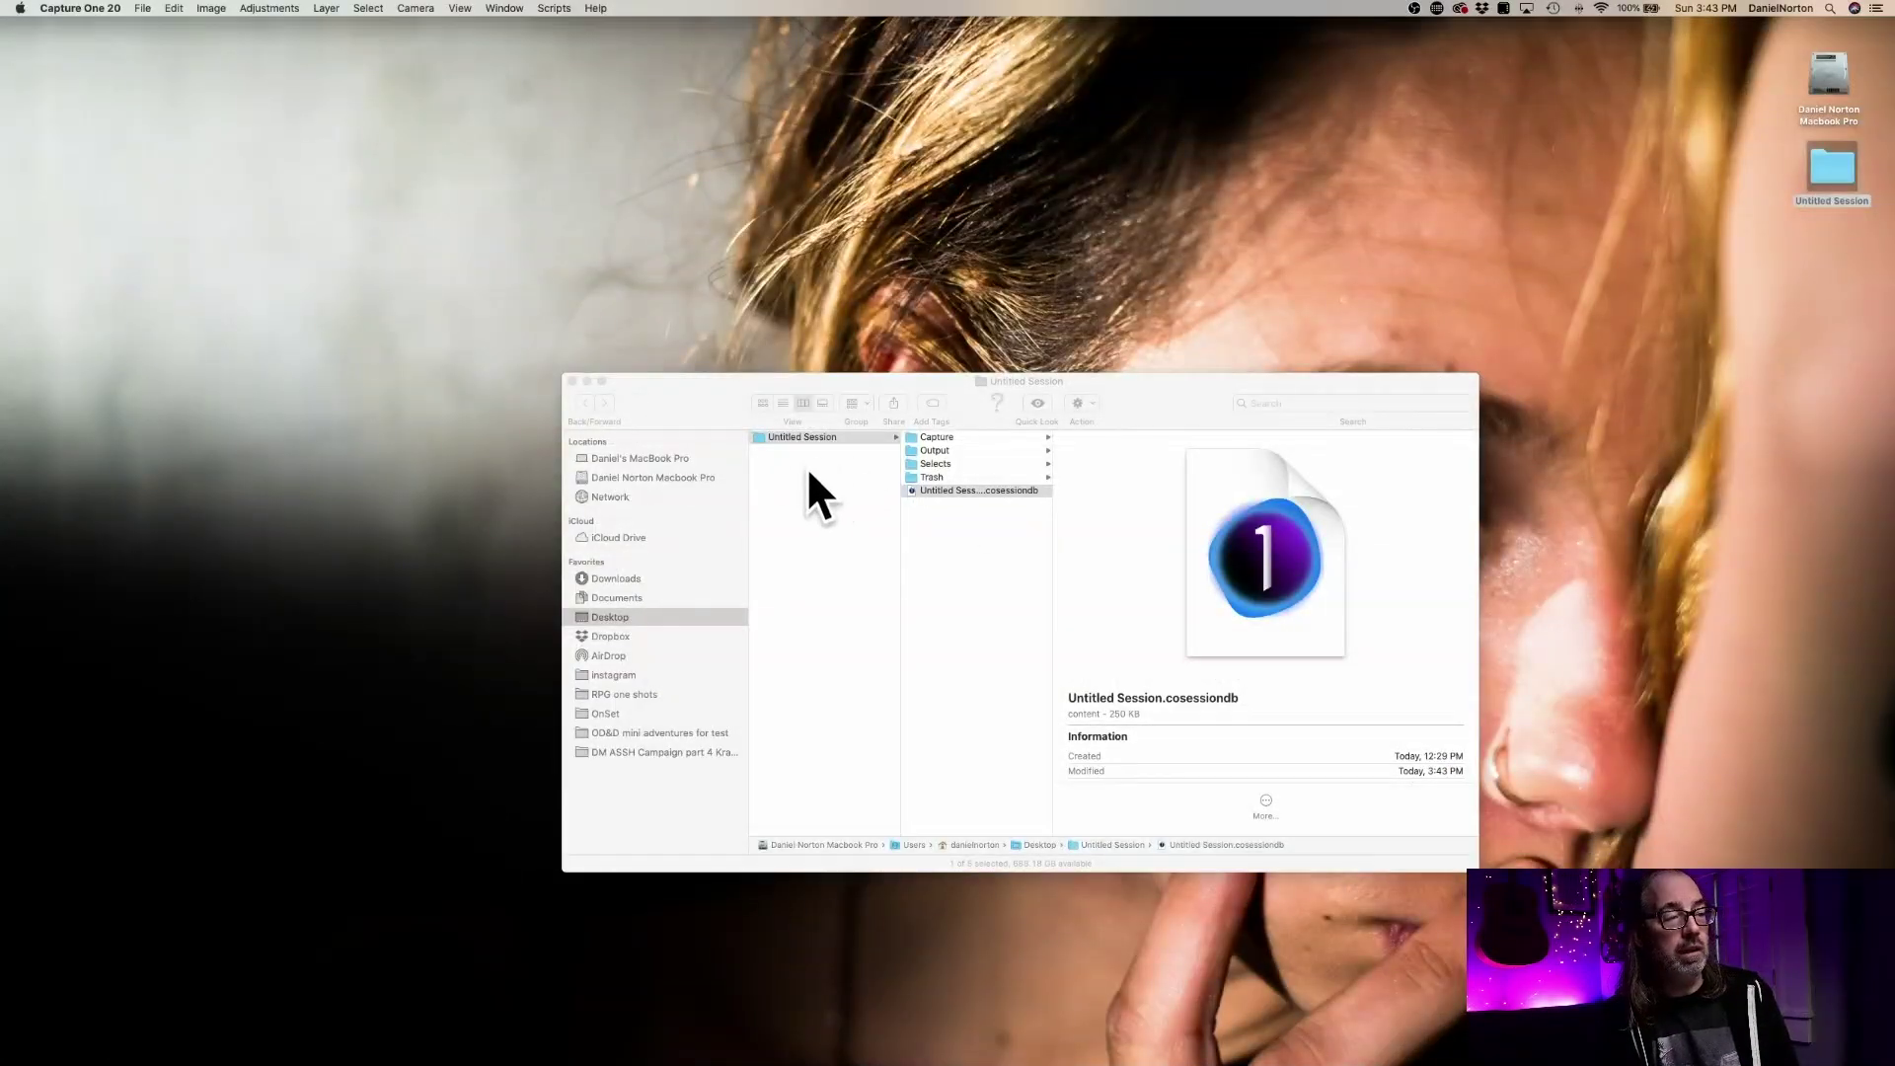
left_click(948, 452)
left_click(943, 459)
left_click(1135, 438)
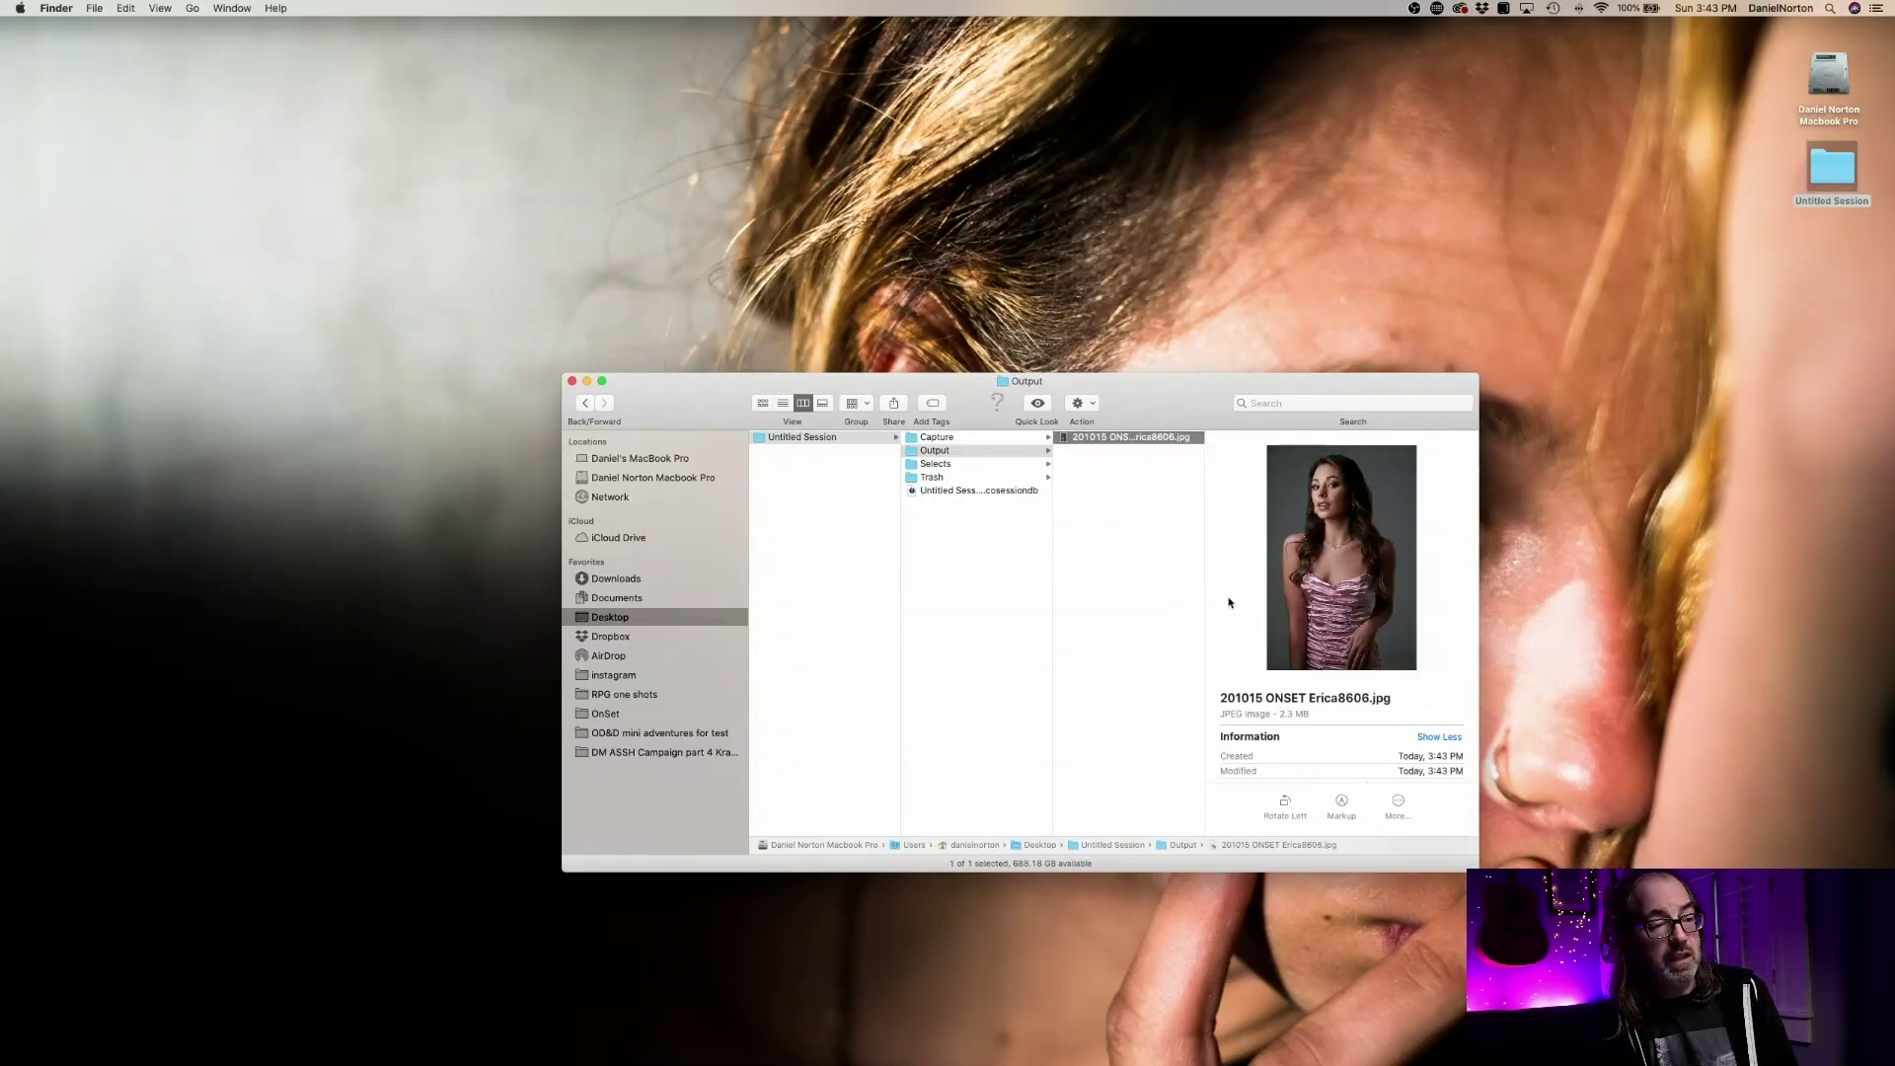
left_click_drag(1477, 871, 1636, 1027)
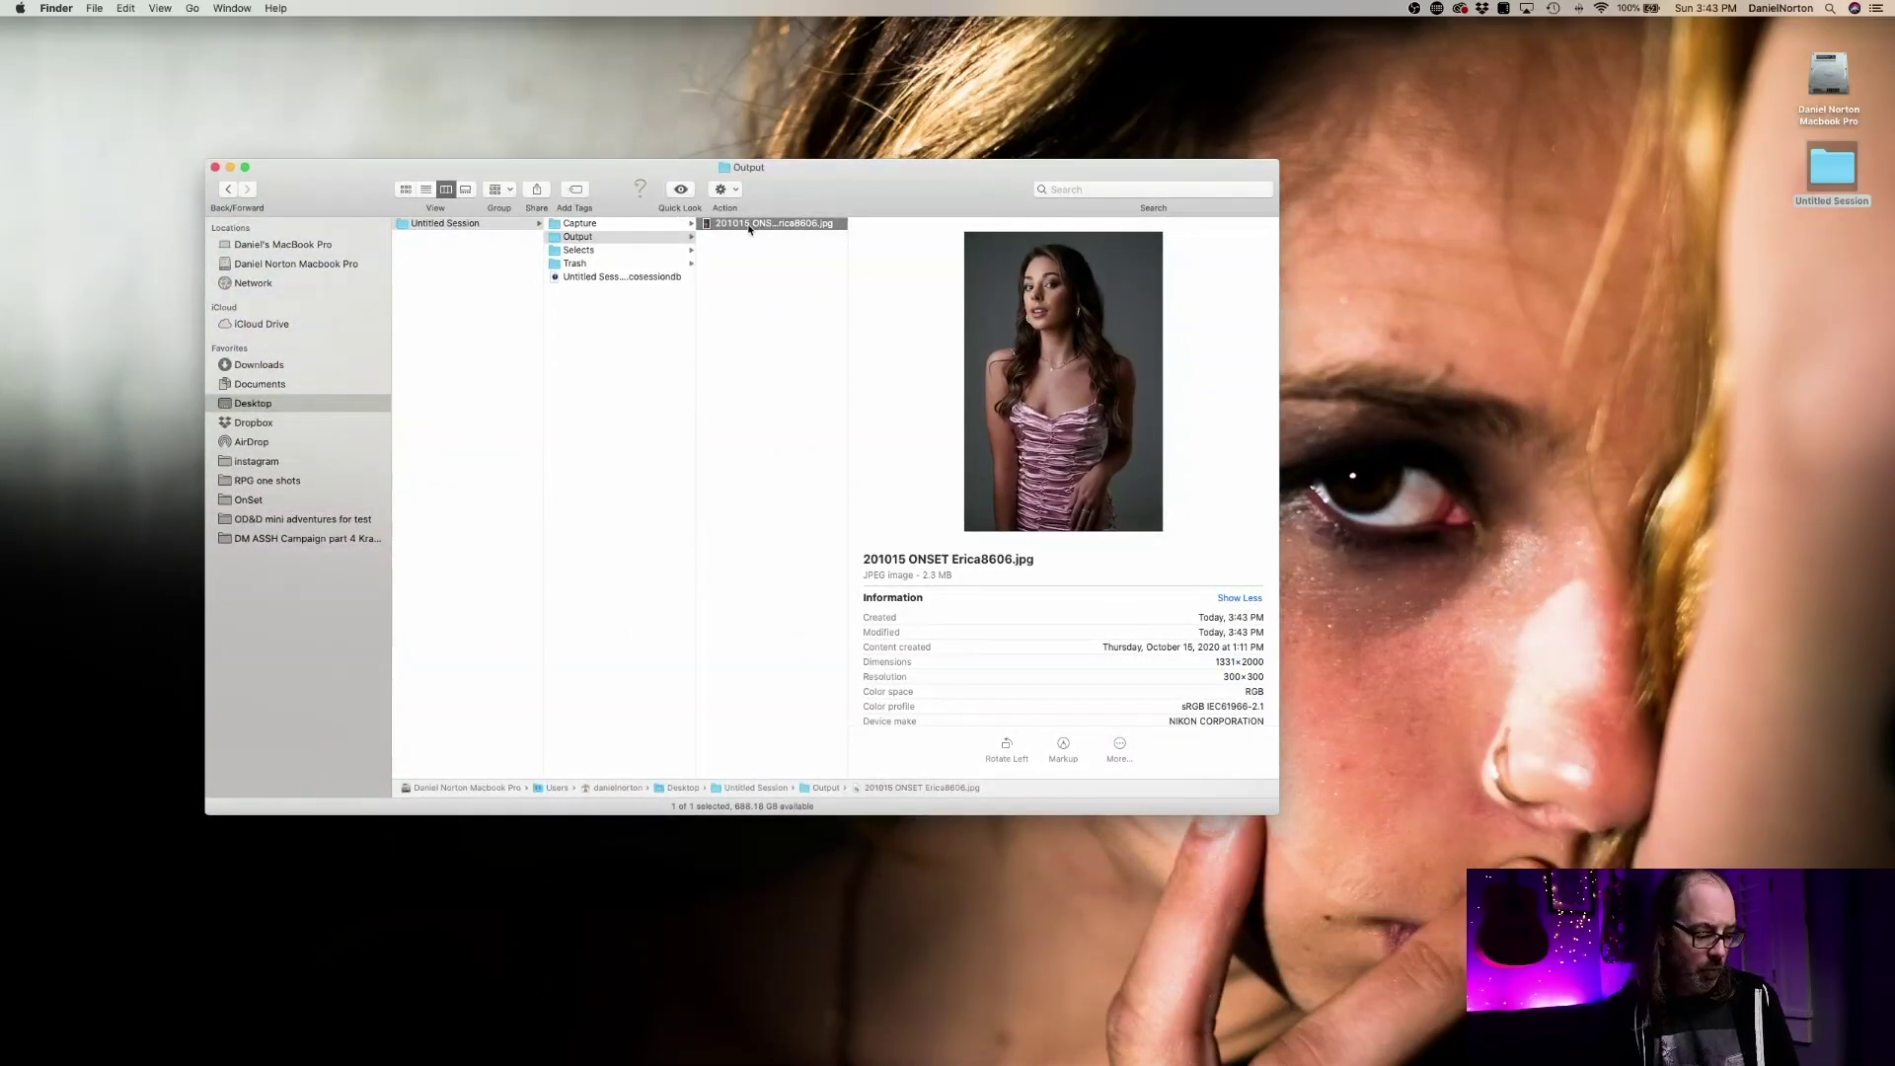
Preview the exported portrait JPEG at large size, close the preview, and reposition the Output folder window on the desktop
key("space")
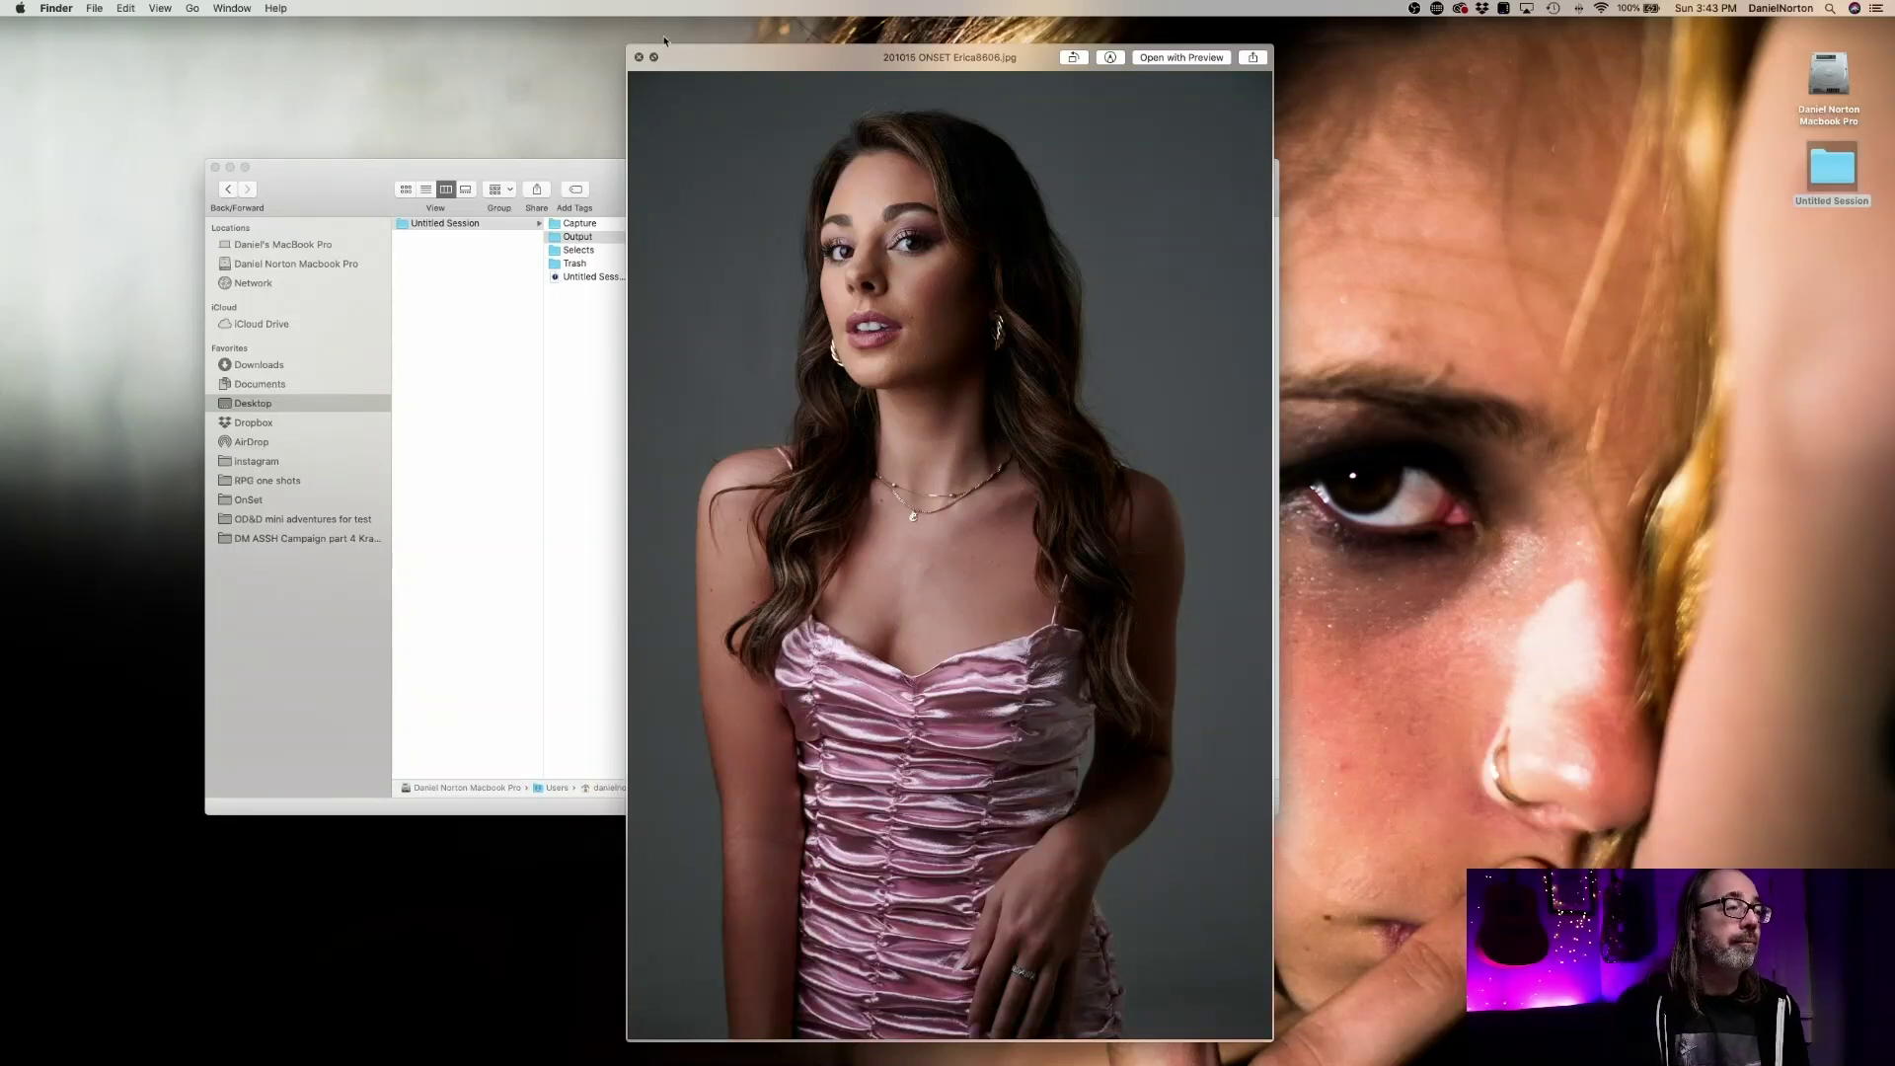
left_click(639, 57)
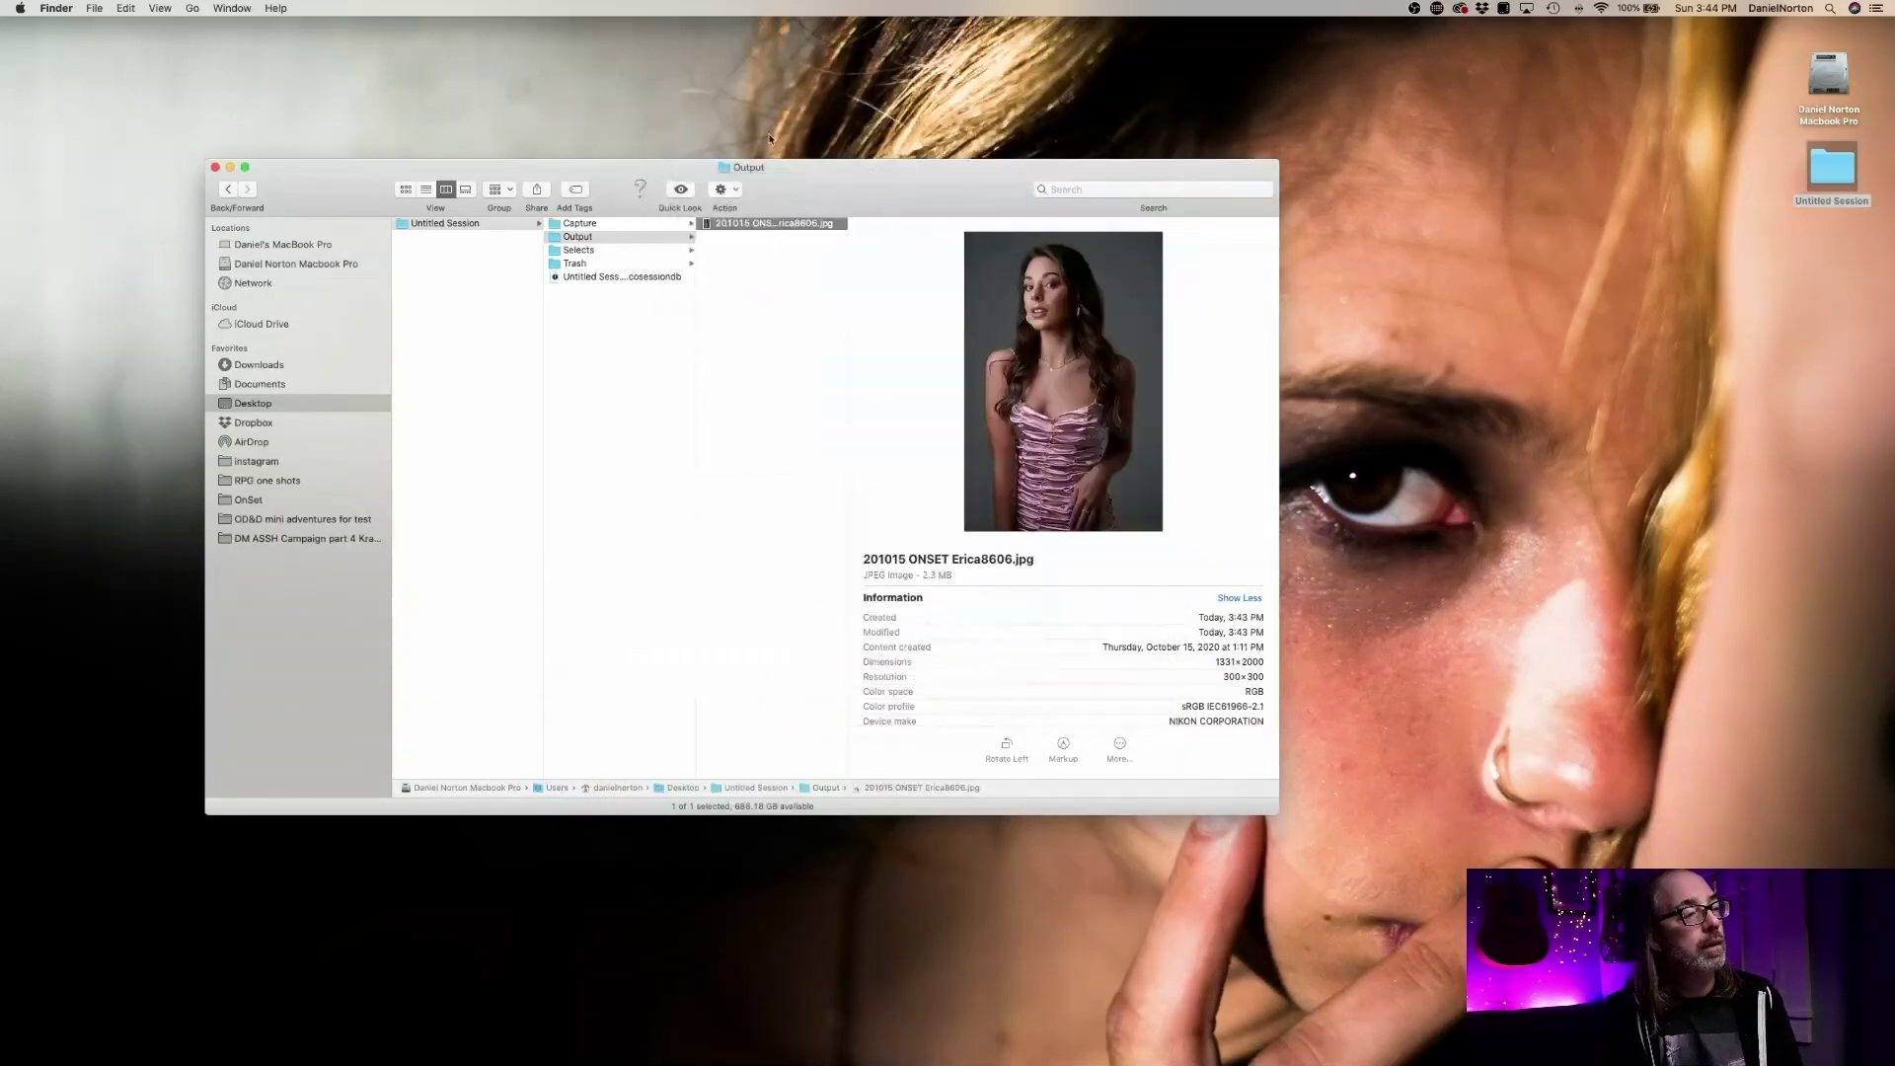
left_click(743, 383)
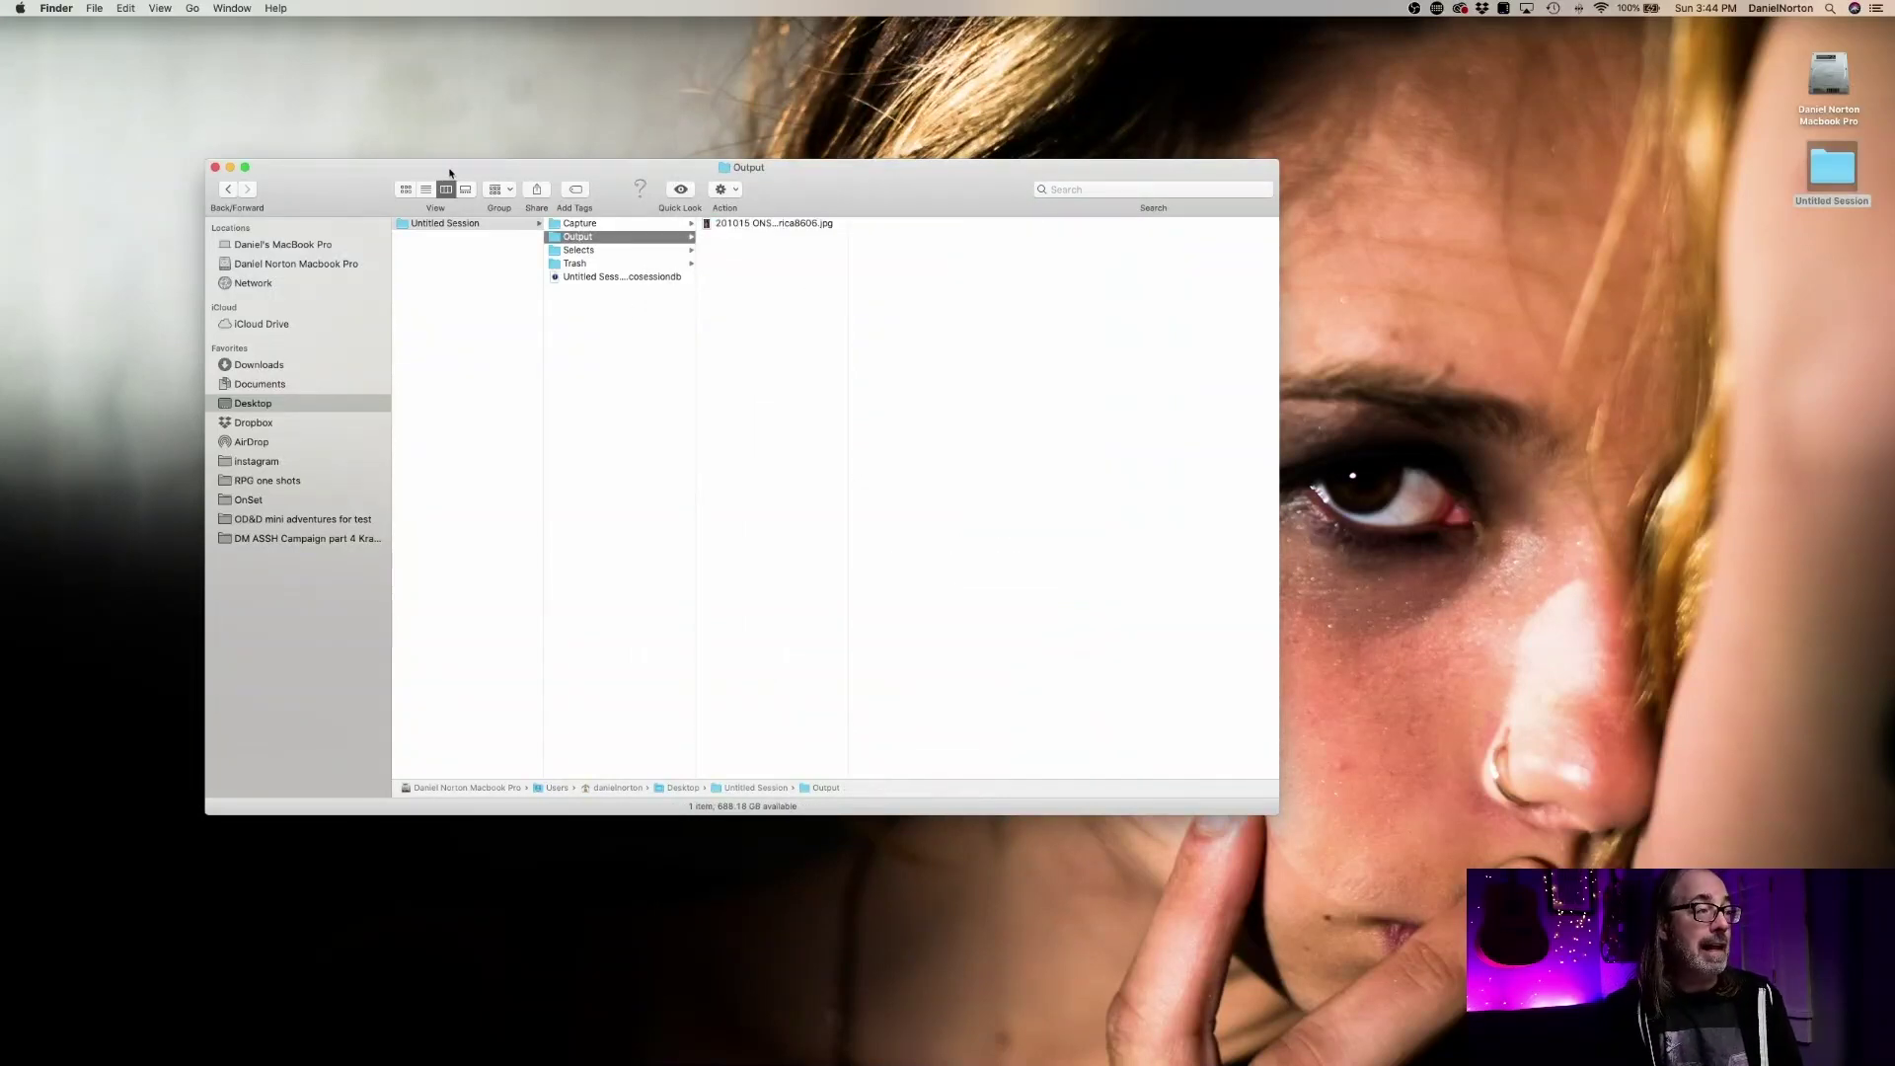
left_click_drag(449, 173, 630, 58)
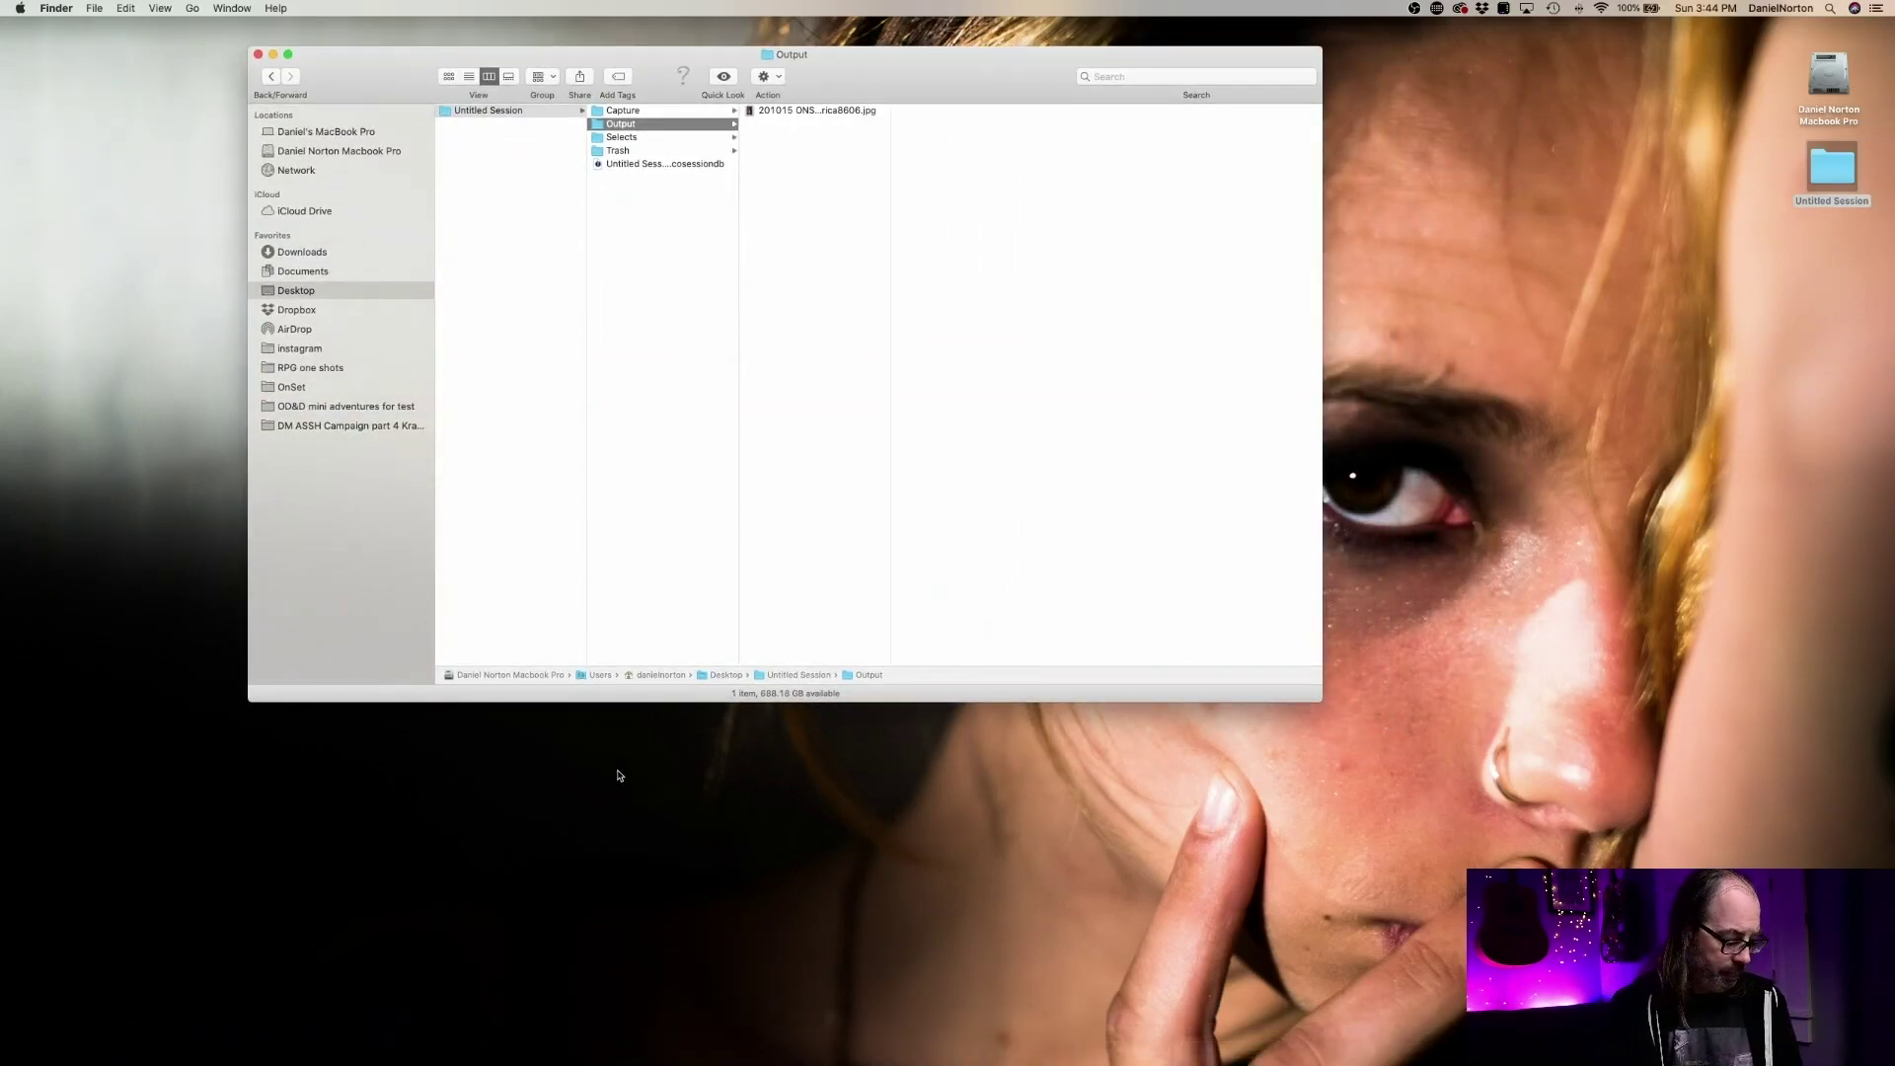
Switch back to Capture One, restore the Untitled Session window, and show the Models recipe's basic format and scale settings
key("super+Tab")
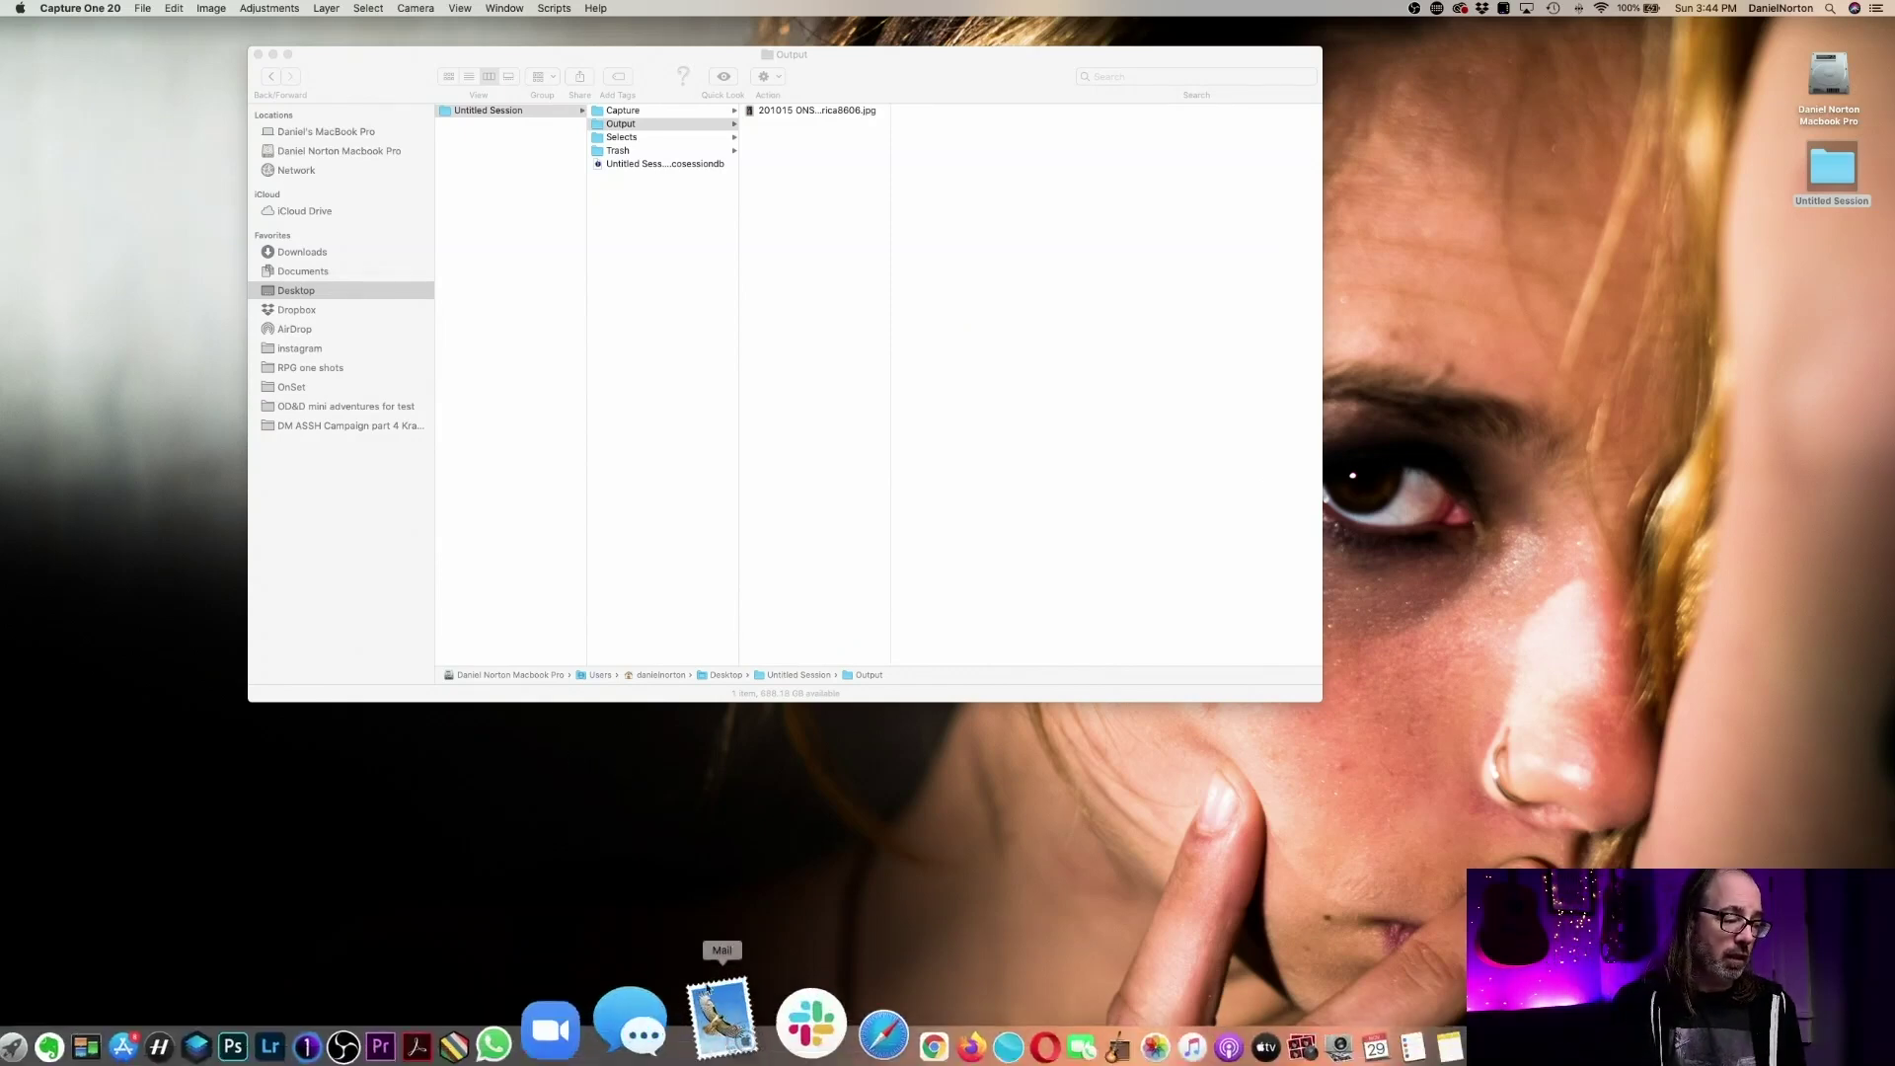
key("super+Tab")
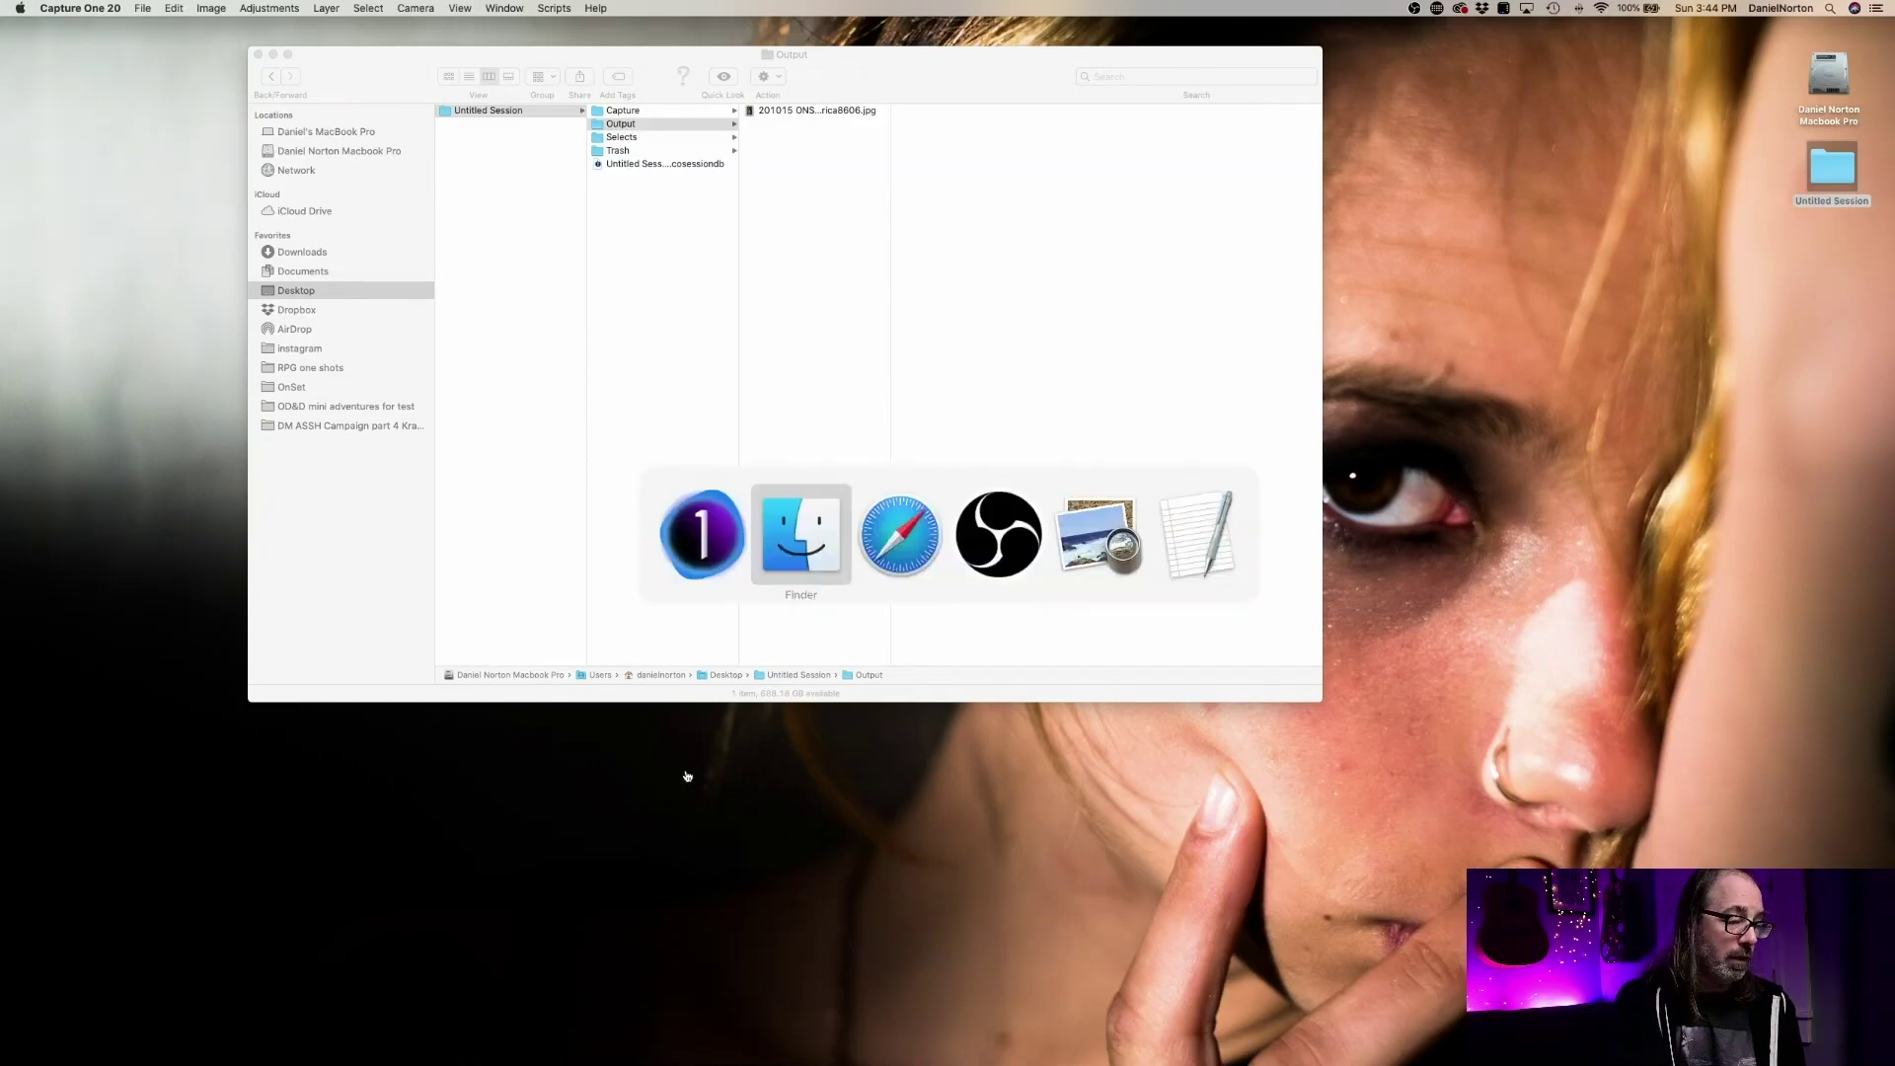
key("super+Tab")
key("super+Tab")
key("super+Tab")
key("super+Tab")
key("super+Tab")
key("super+Tab")
key("super+Tab")
key("super+Tab")
key("super+Tab")
key("super+Tab")
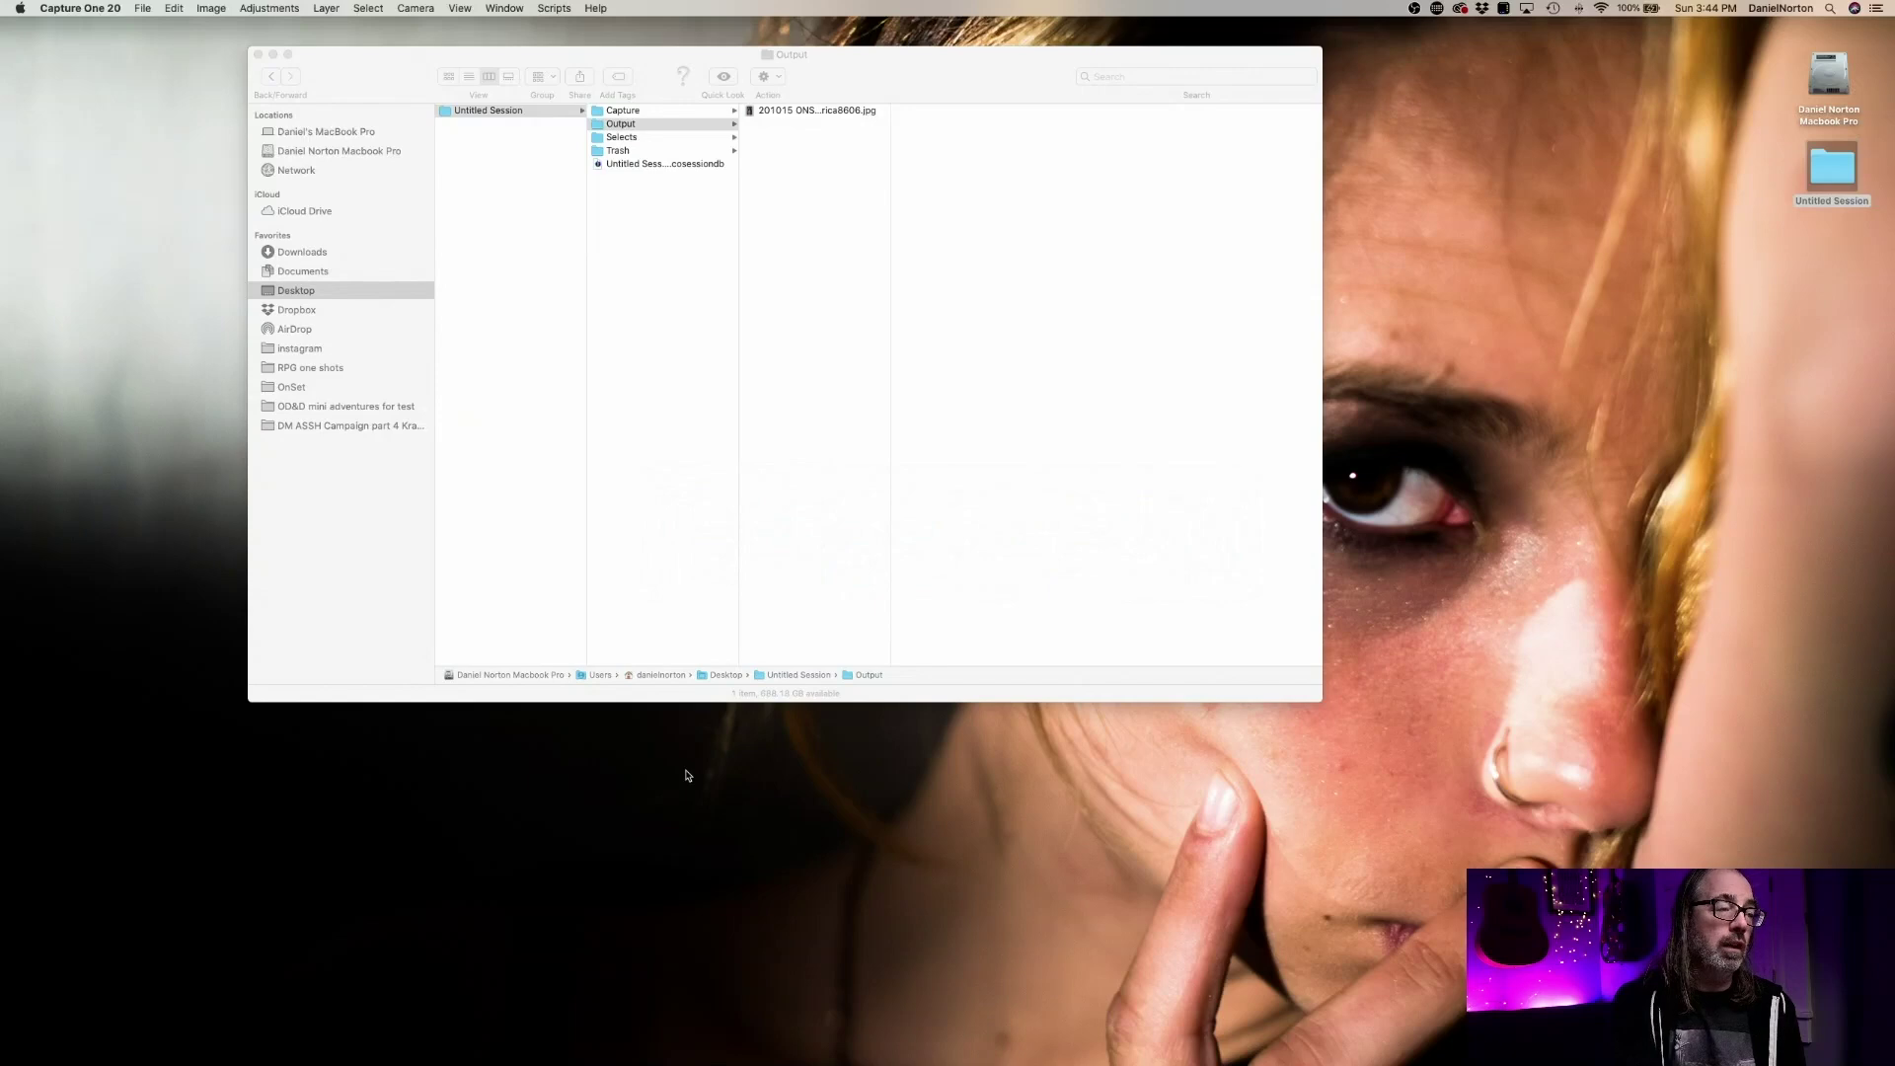
left_click(510, 7)
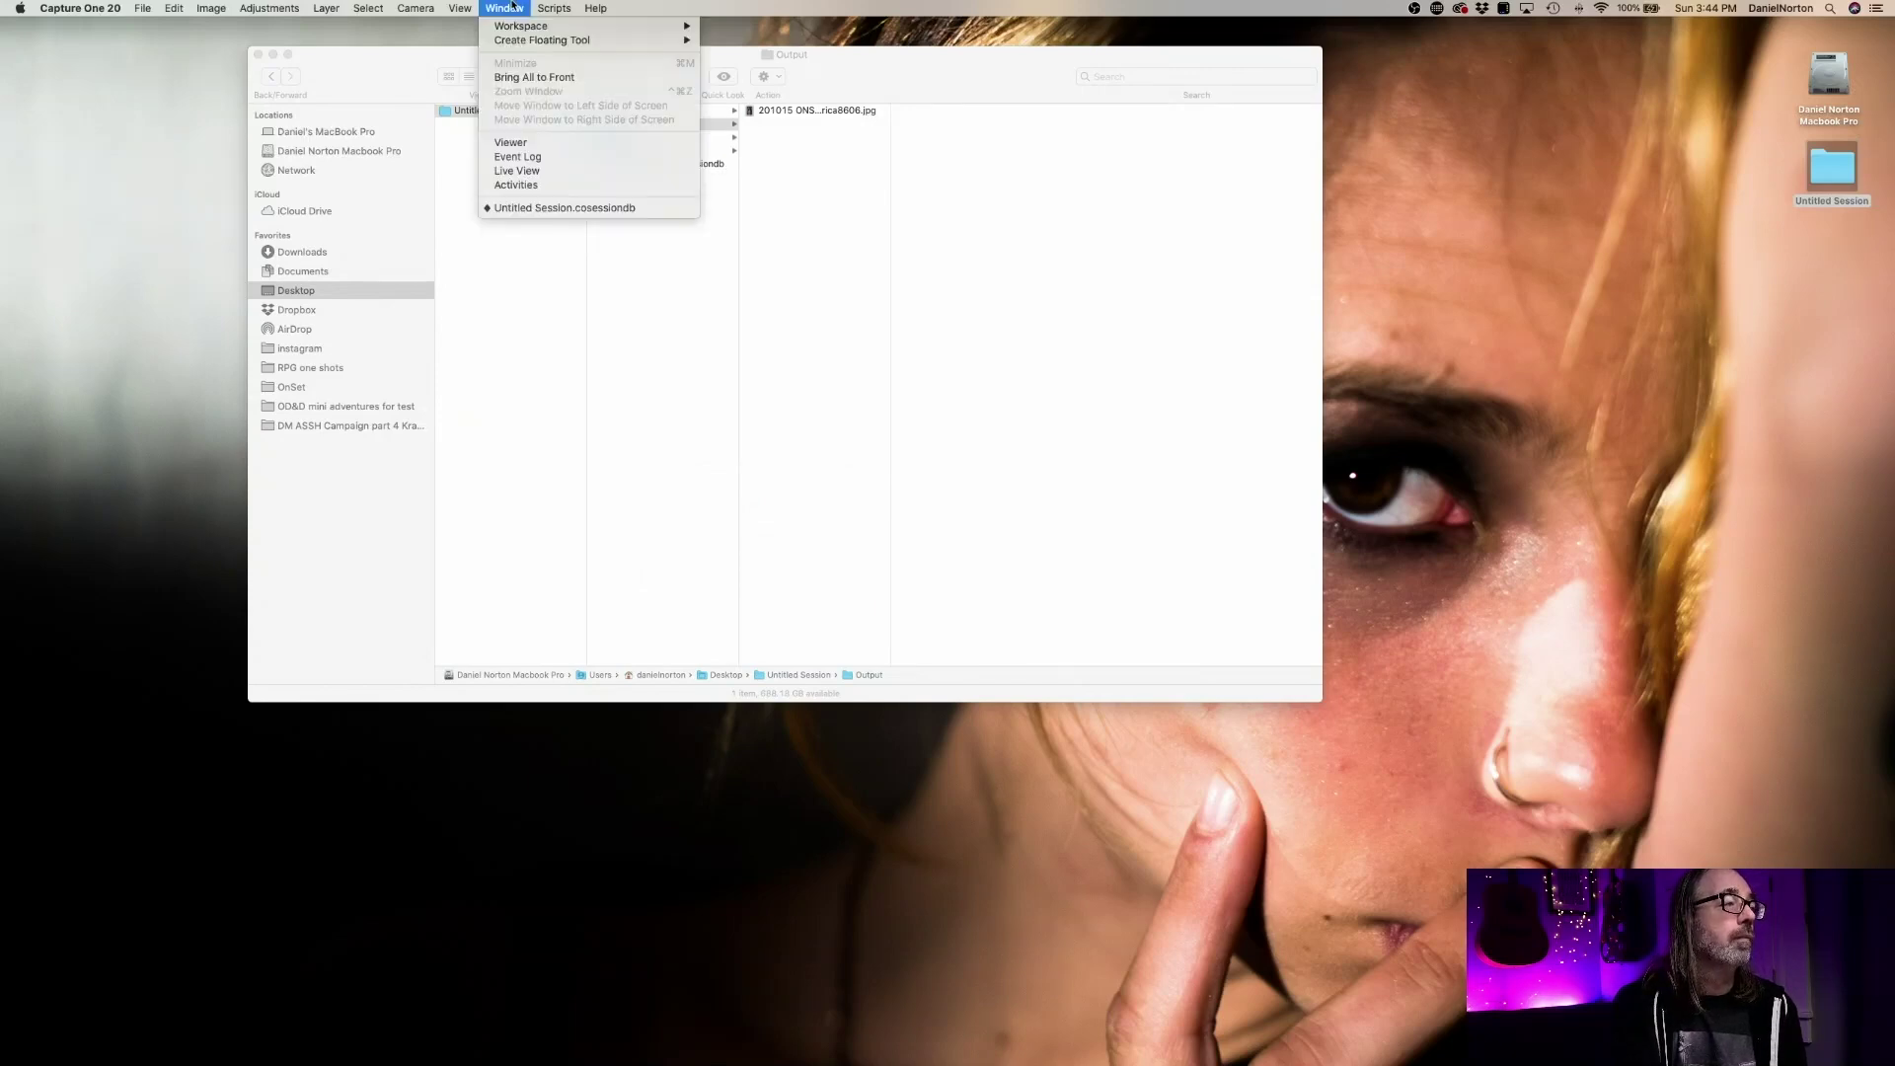
left_click(565, 207)
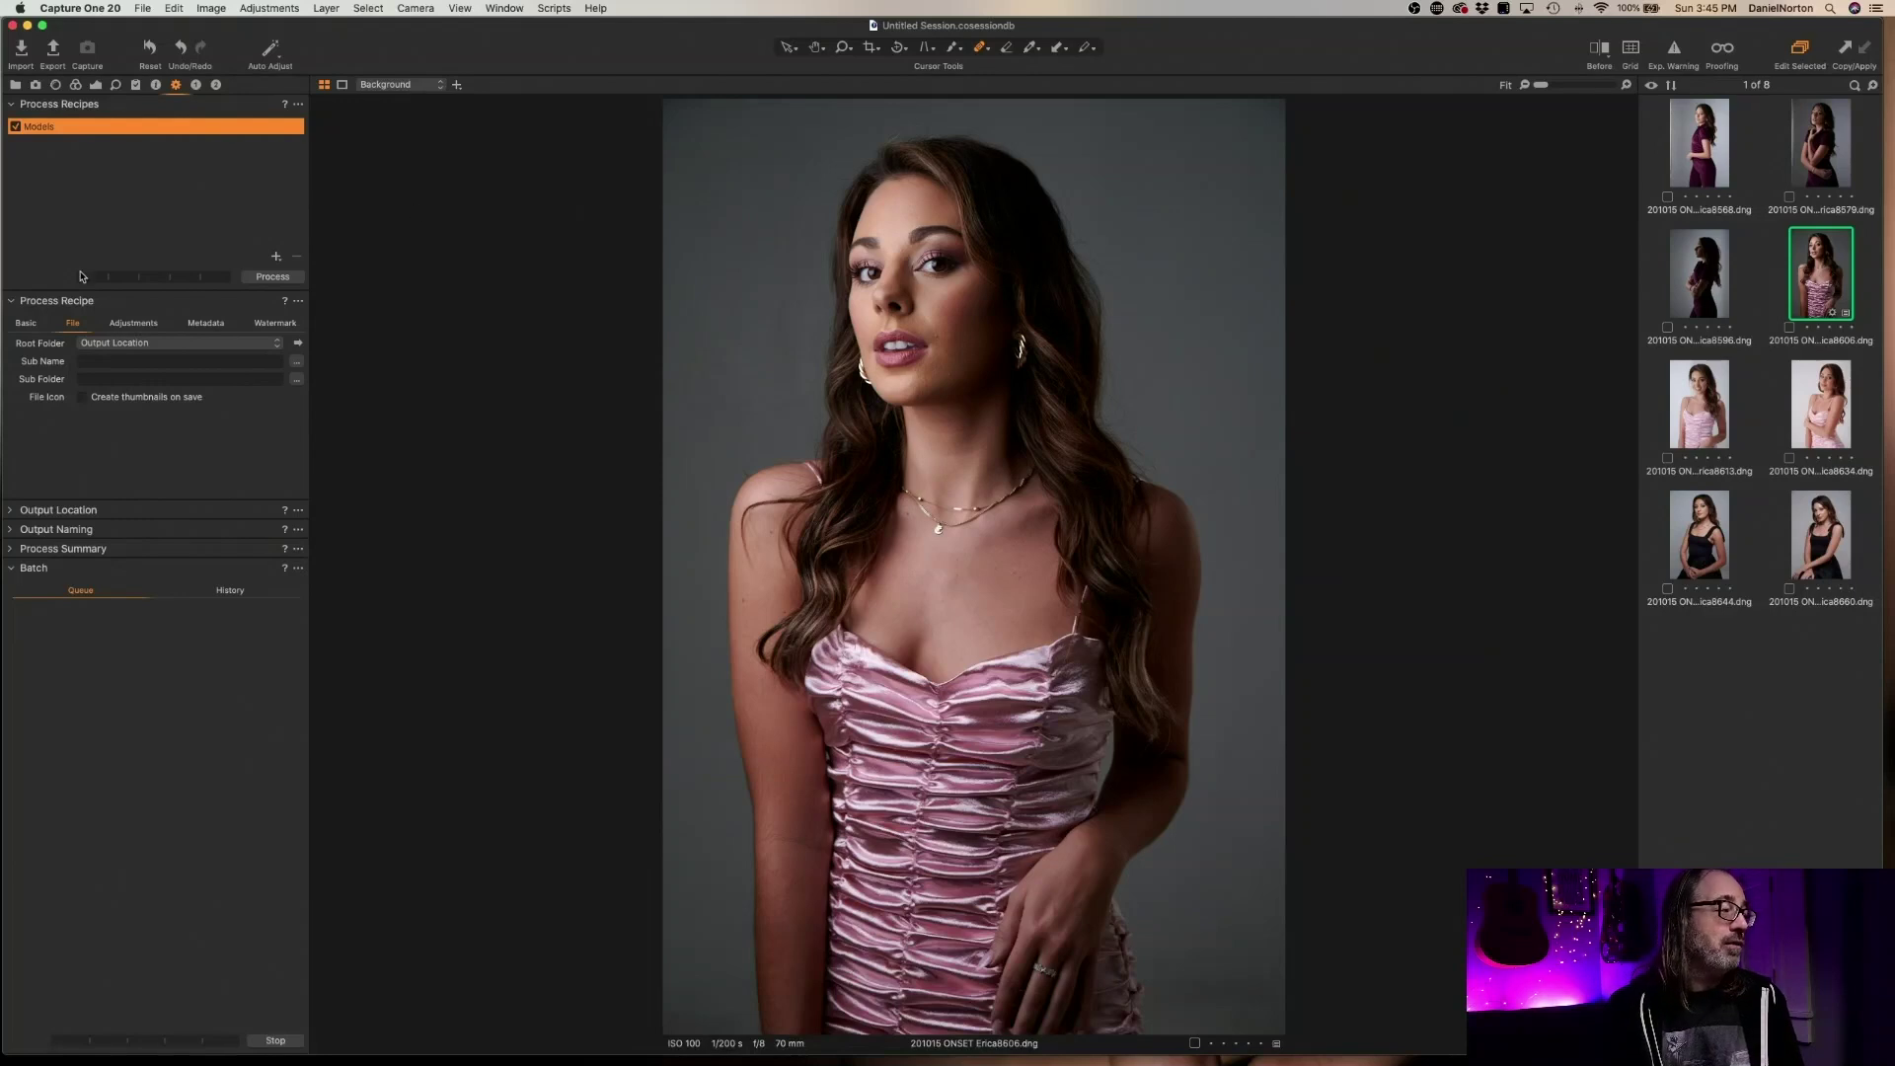
left_click(29, 325)
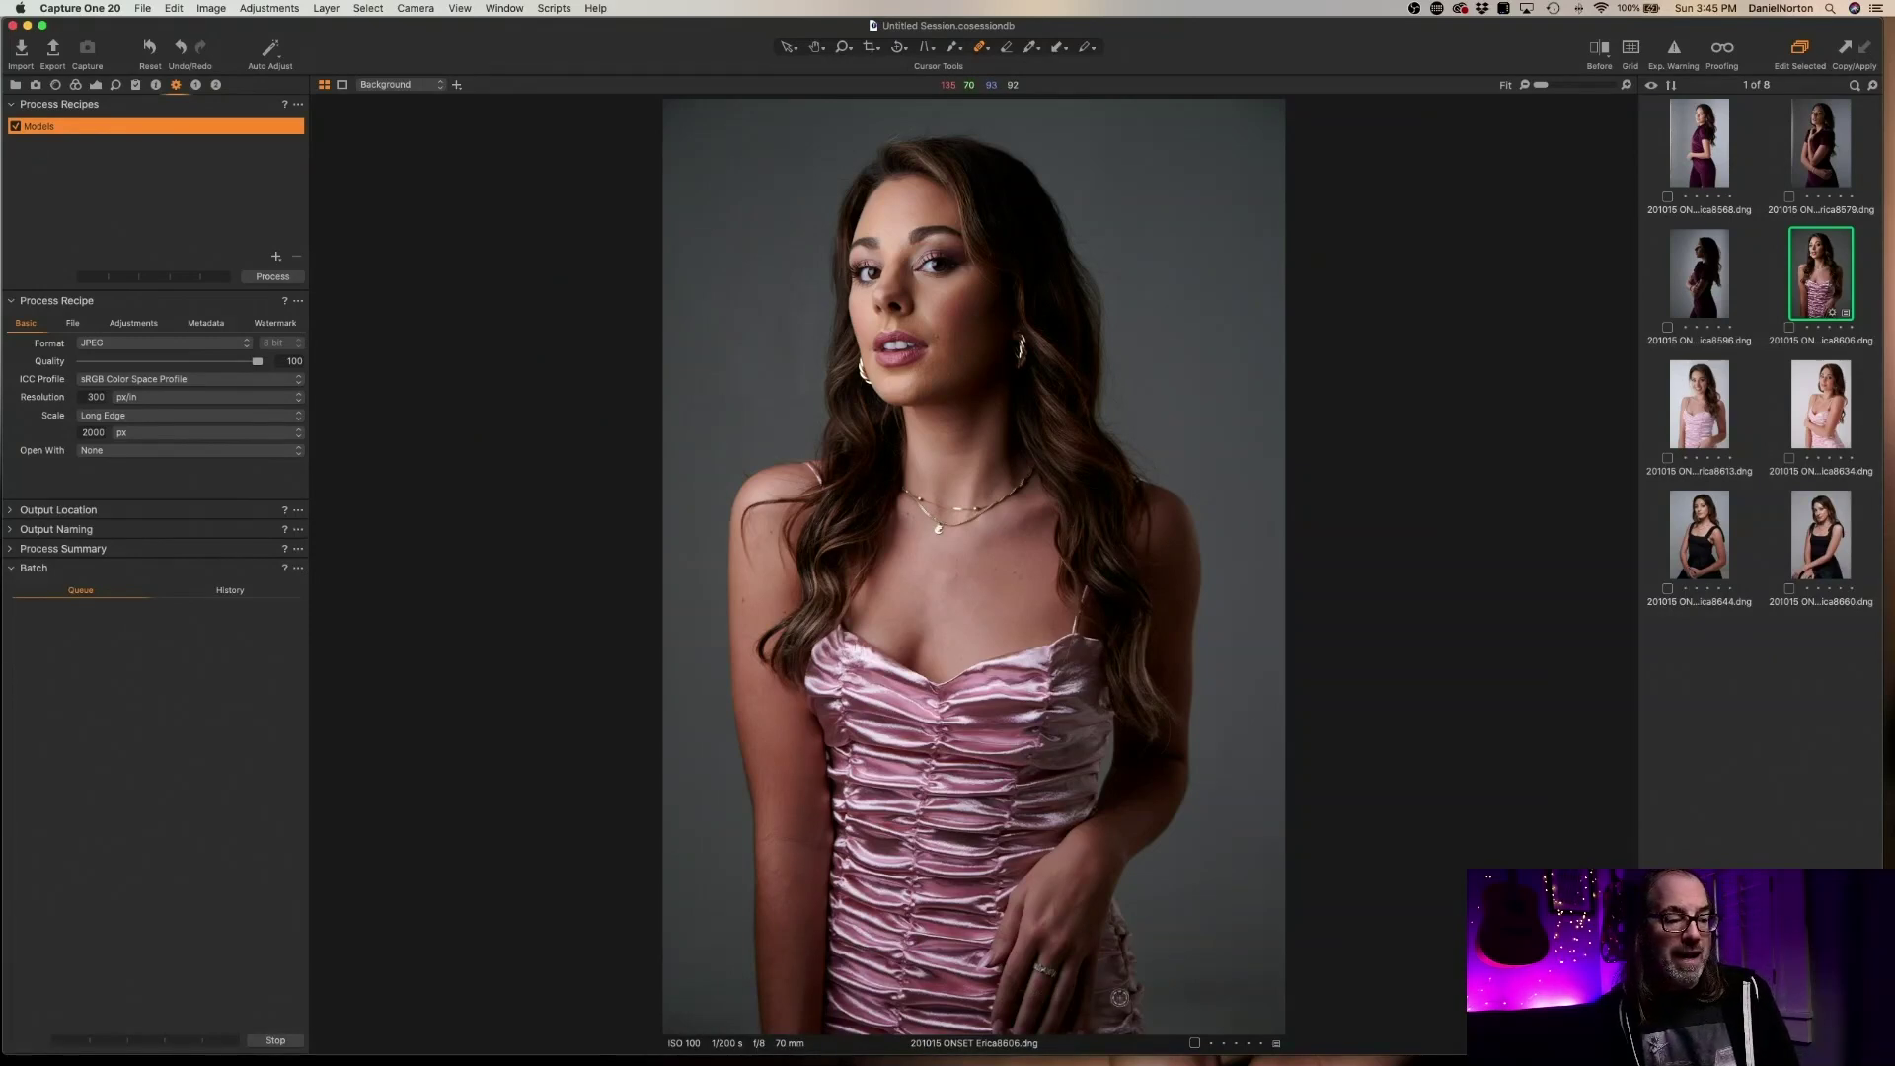
Replace the Next Capture Naming name with the client's name followed by _SPRING2021_P123_
left_click(196, 86)
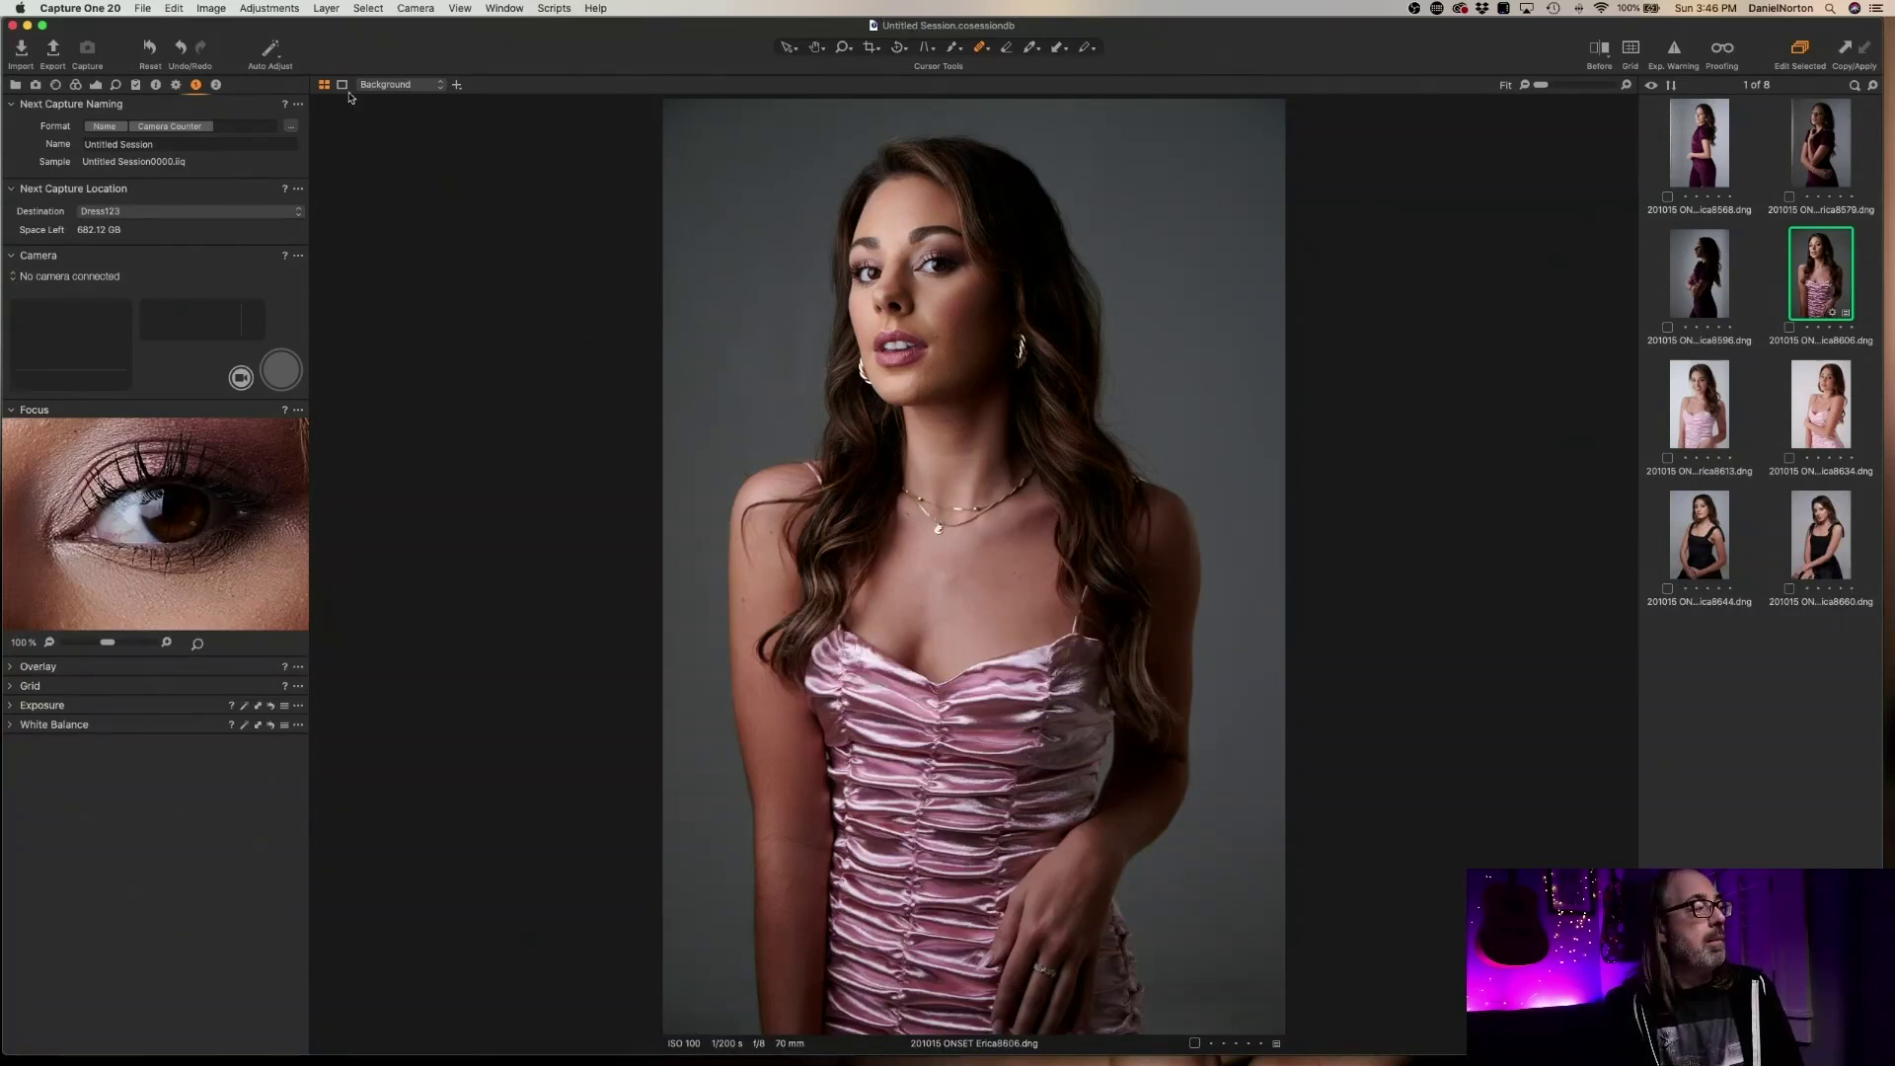
left_click(177, 143)
key("BackSpace")
key("BackSpace")
key("BackSpace")
key("BackSpace")
key("BackSpace")
key("BackSpace")
key("BackSpace")
key("BackSpace")
key("BackSpace")
key("BackSpace")
key("BackSpace")
key("BackSpace")
key("BackSpace")
key("BackSpace")
key("BackSpace")
key("BackSpace")
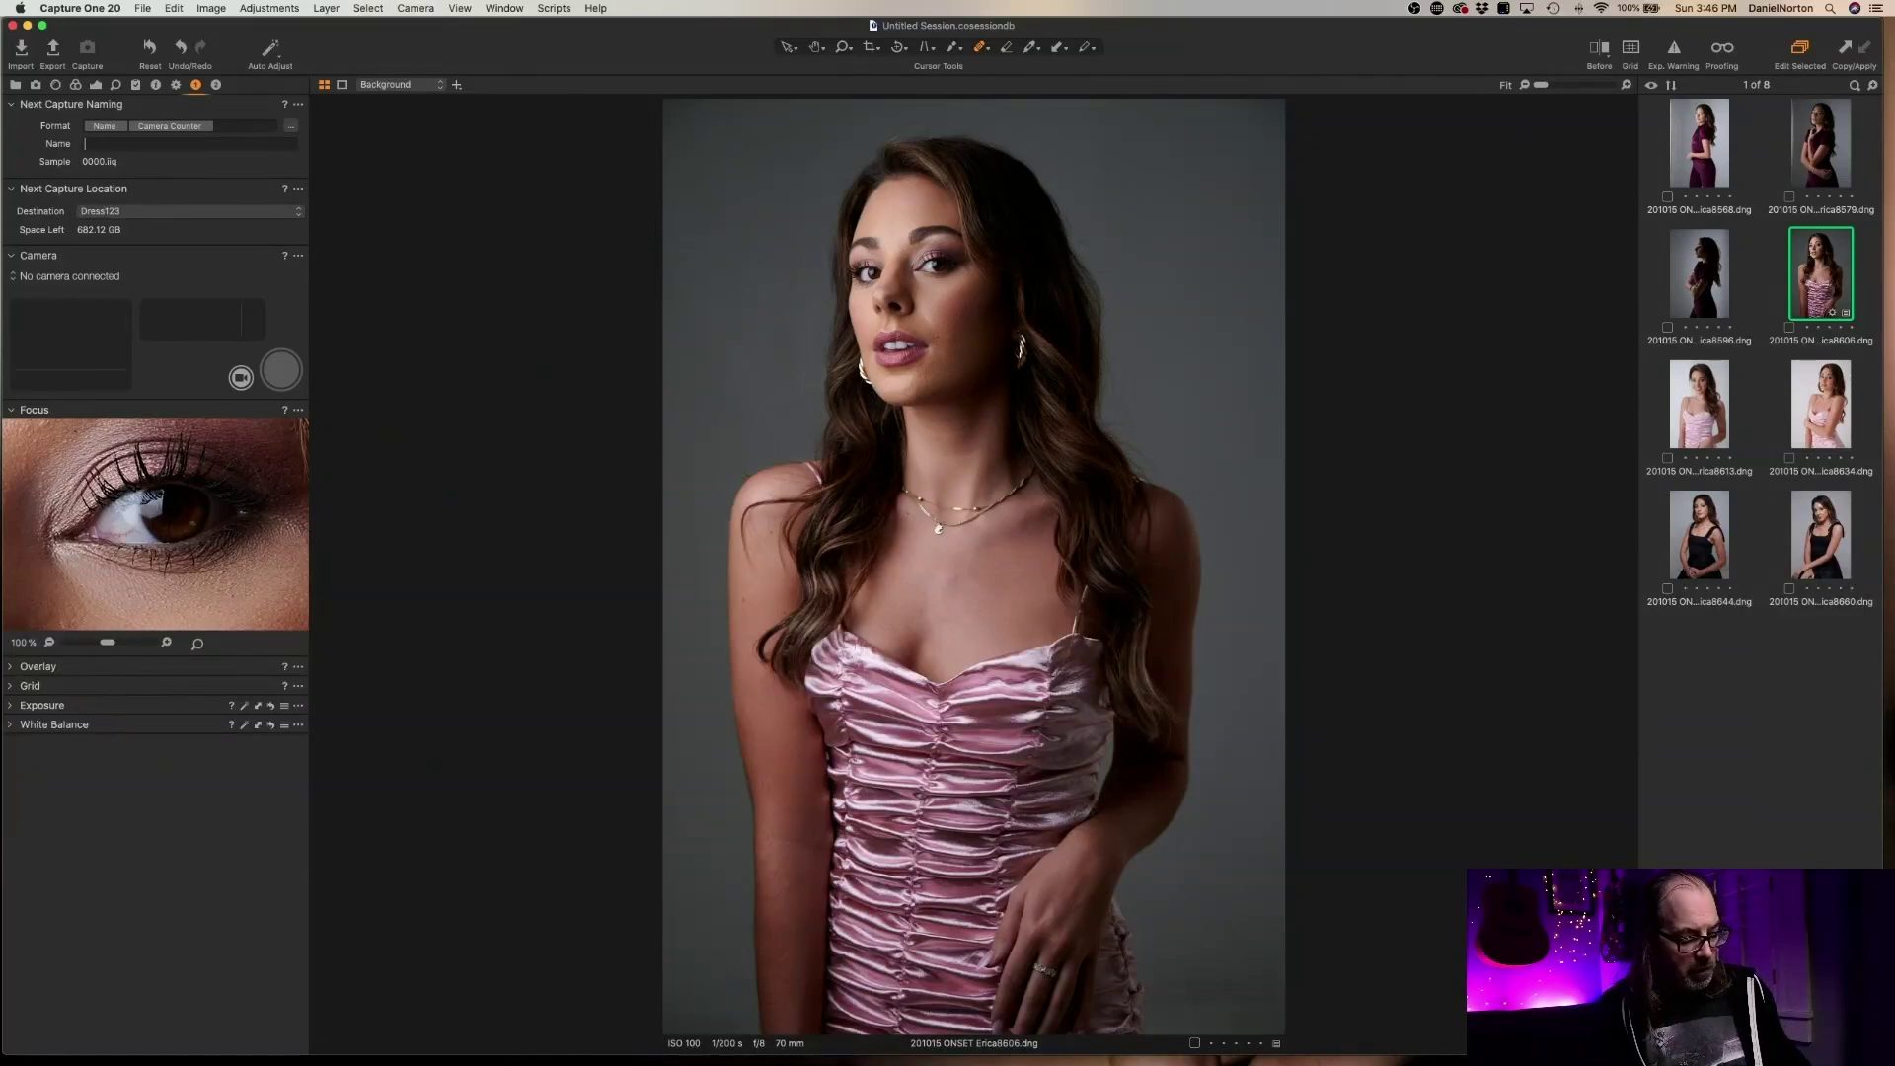
type("SET")
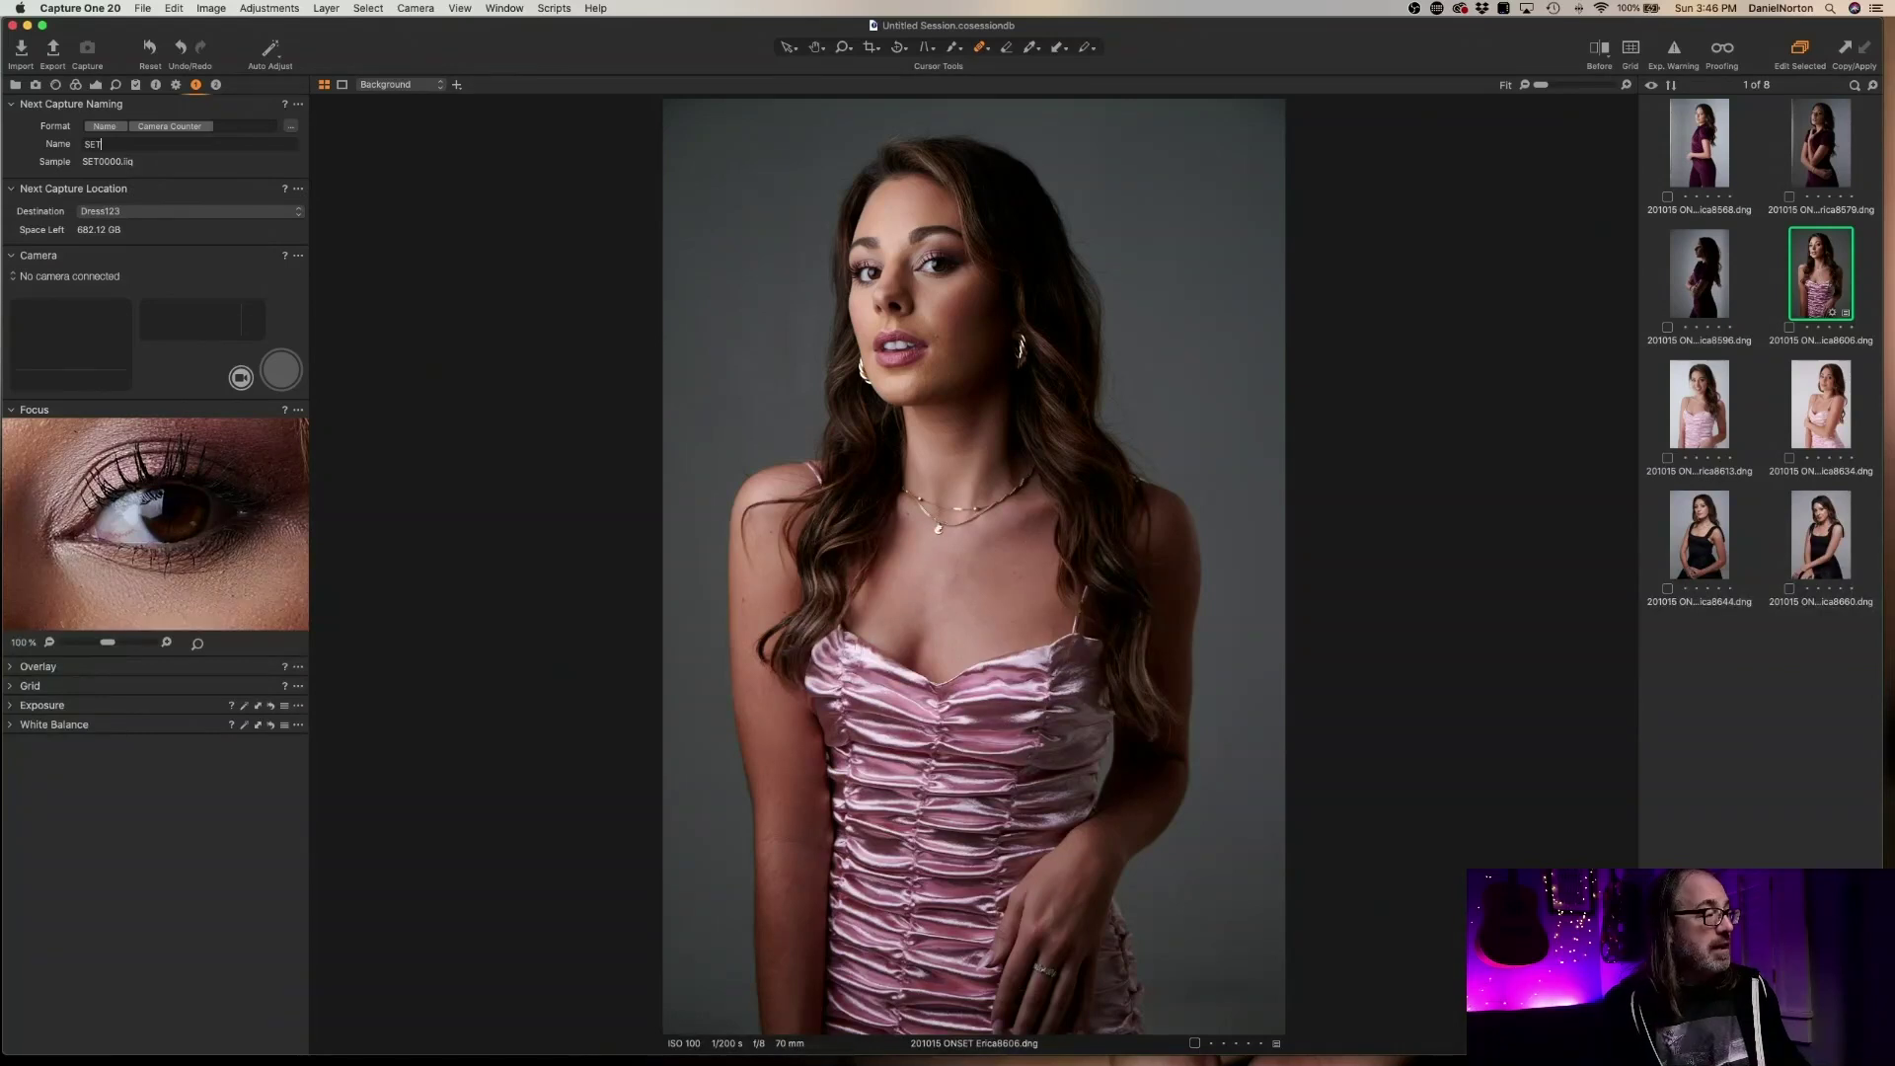
type("H")
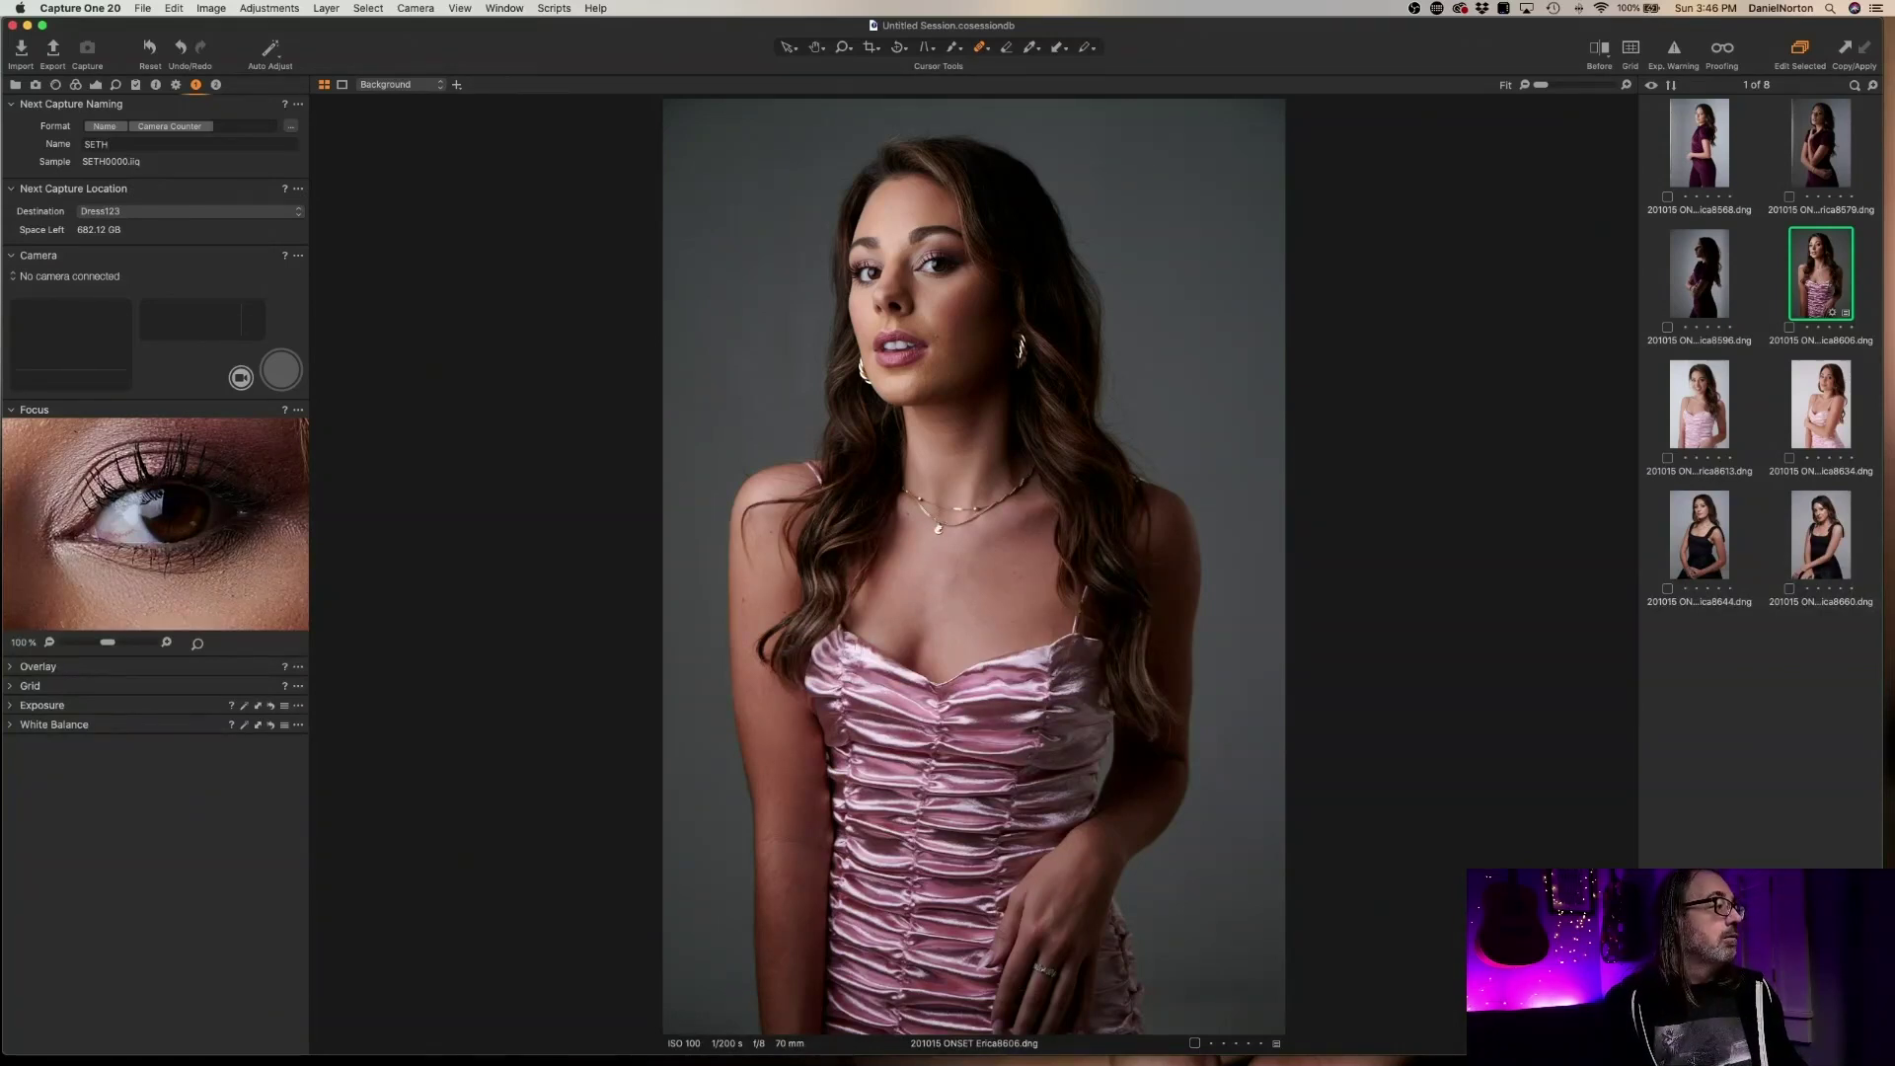
type("_SPRING")
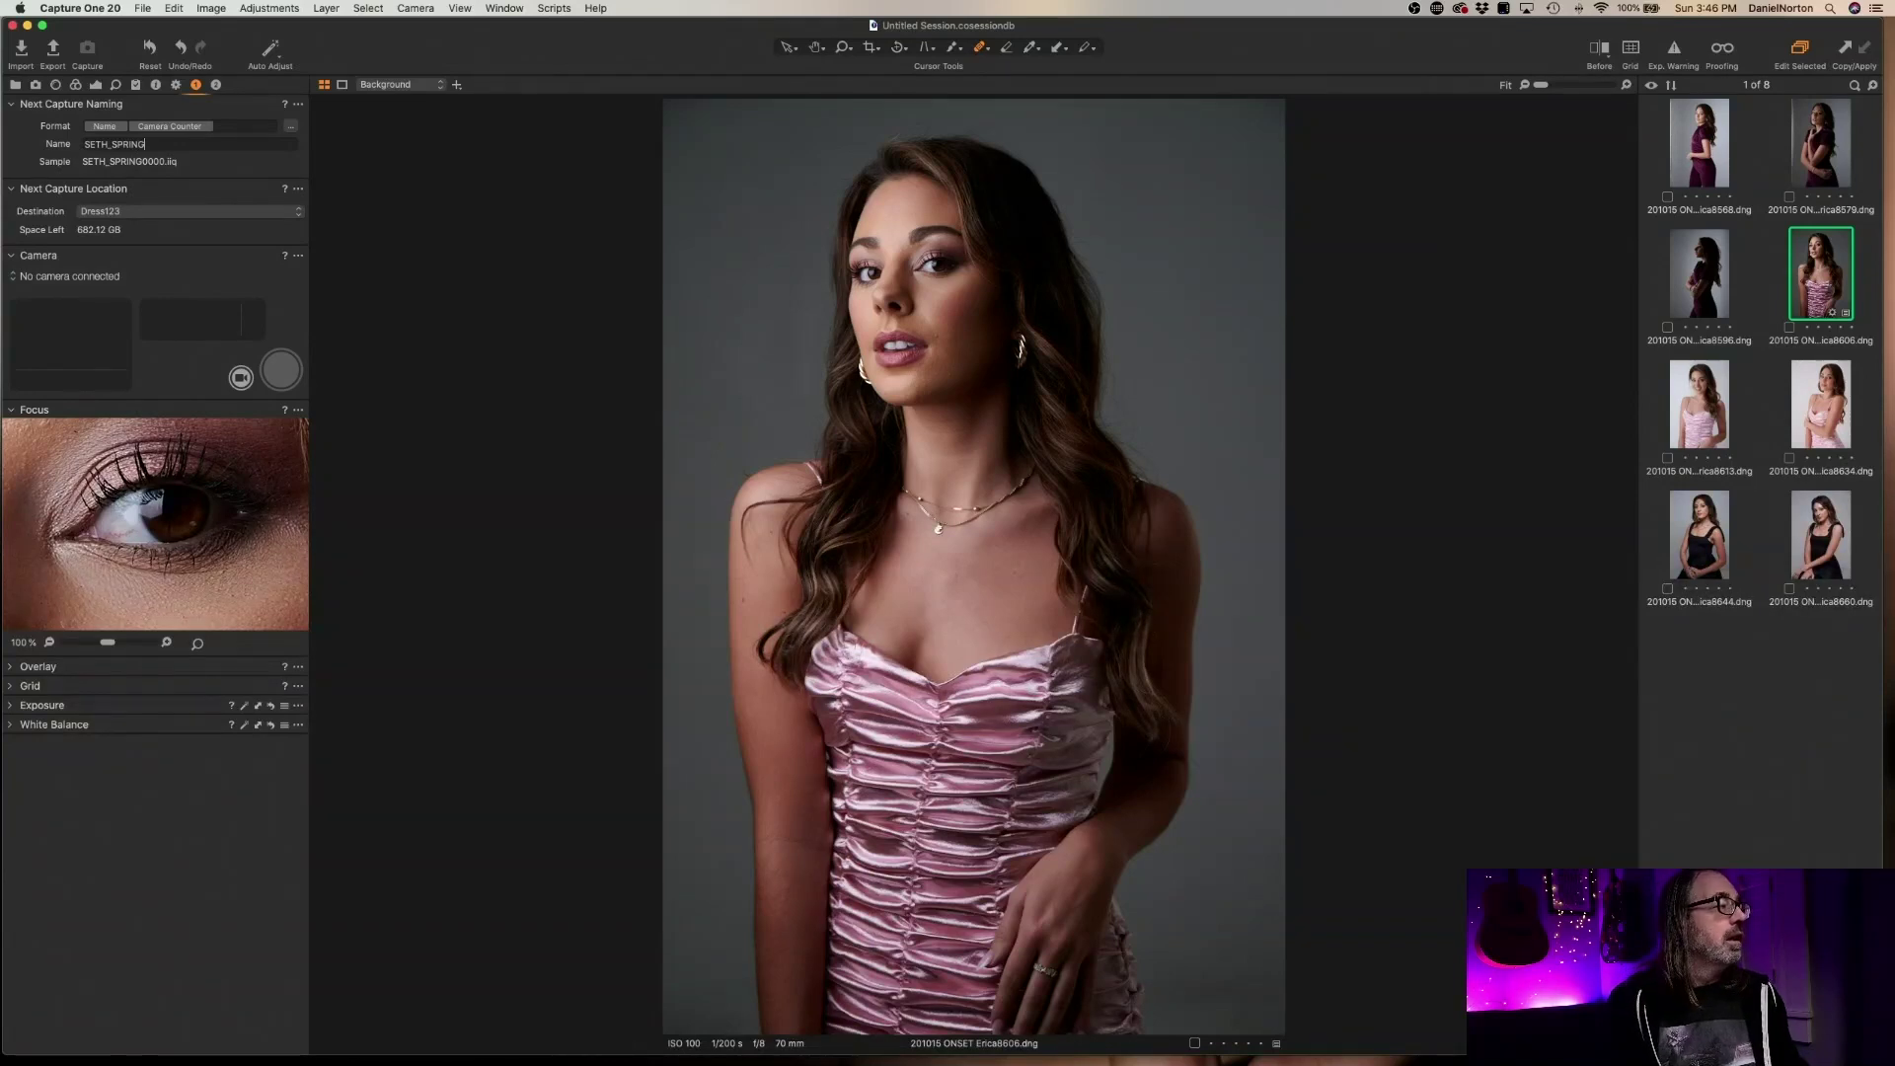
type("2021")
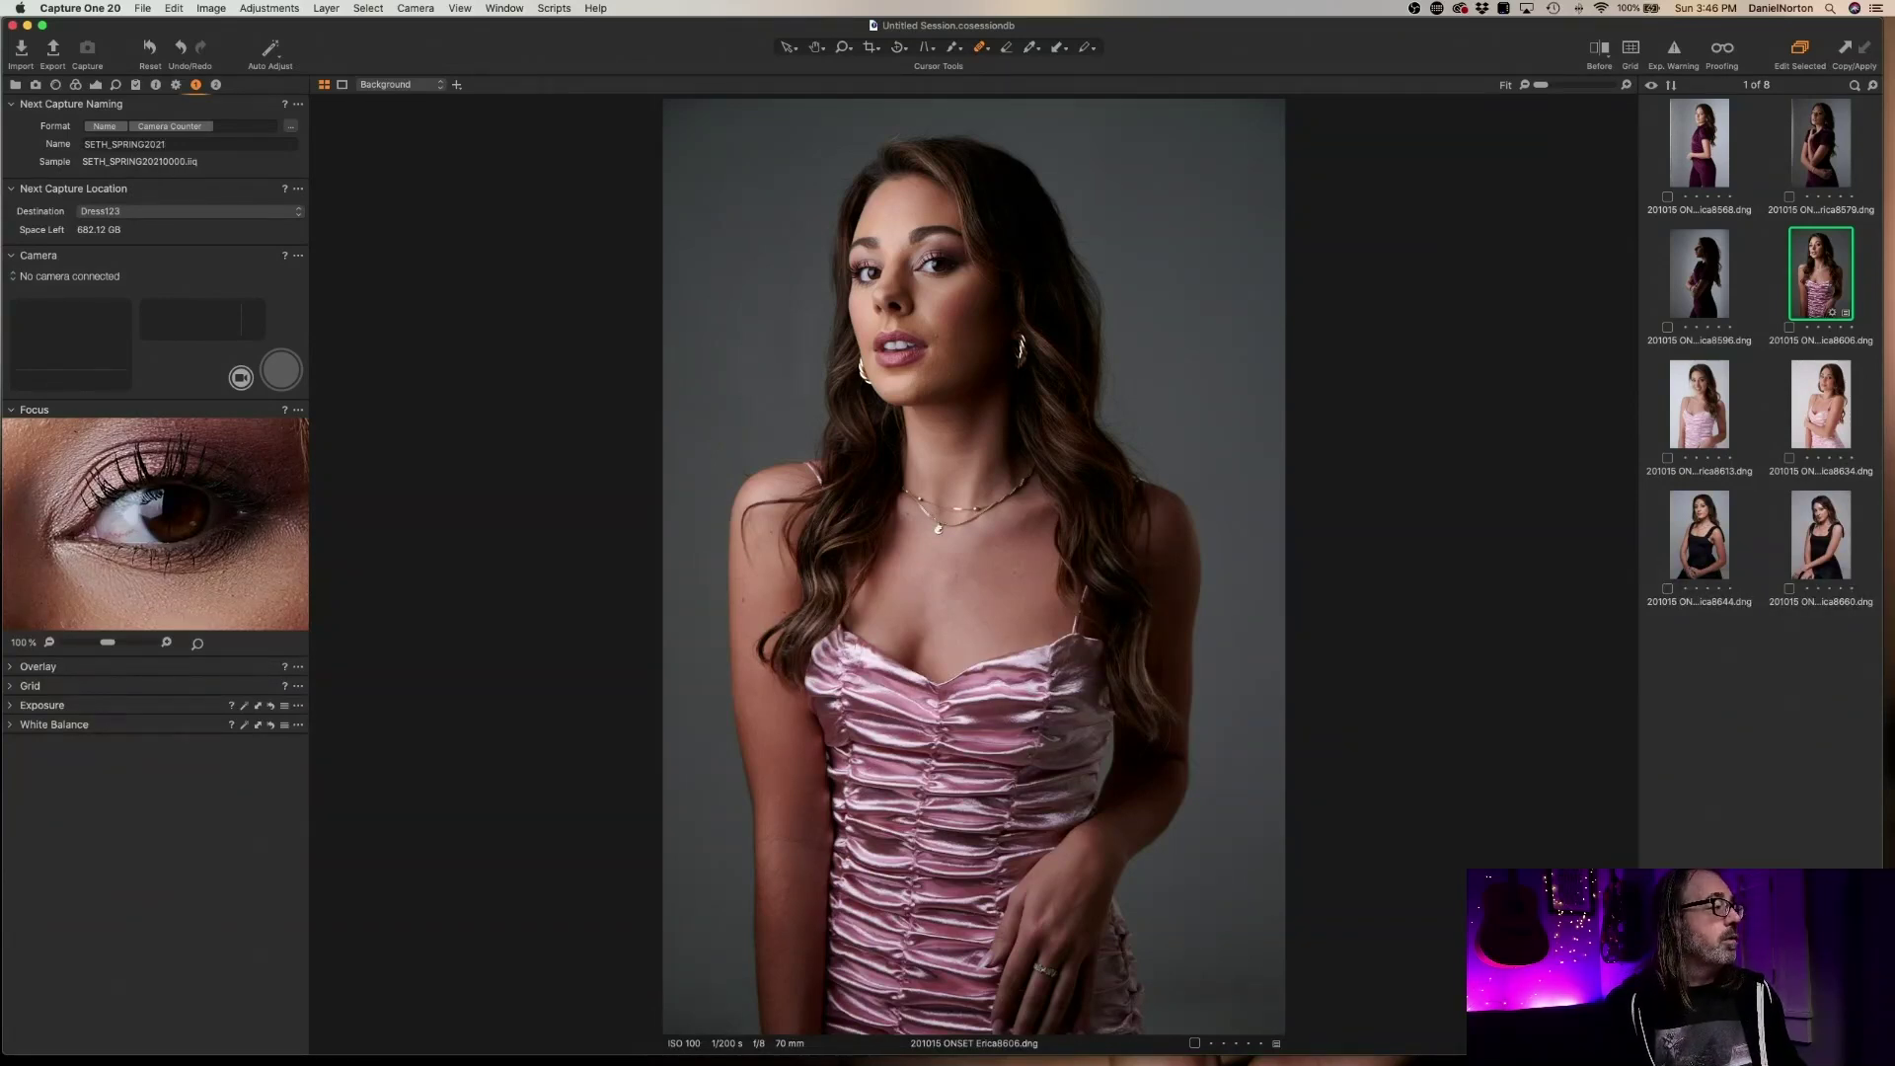
type("_")
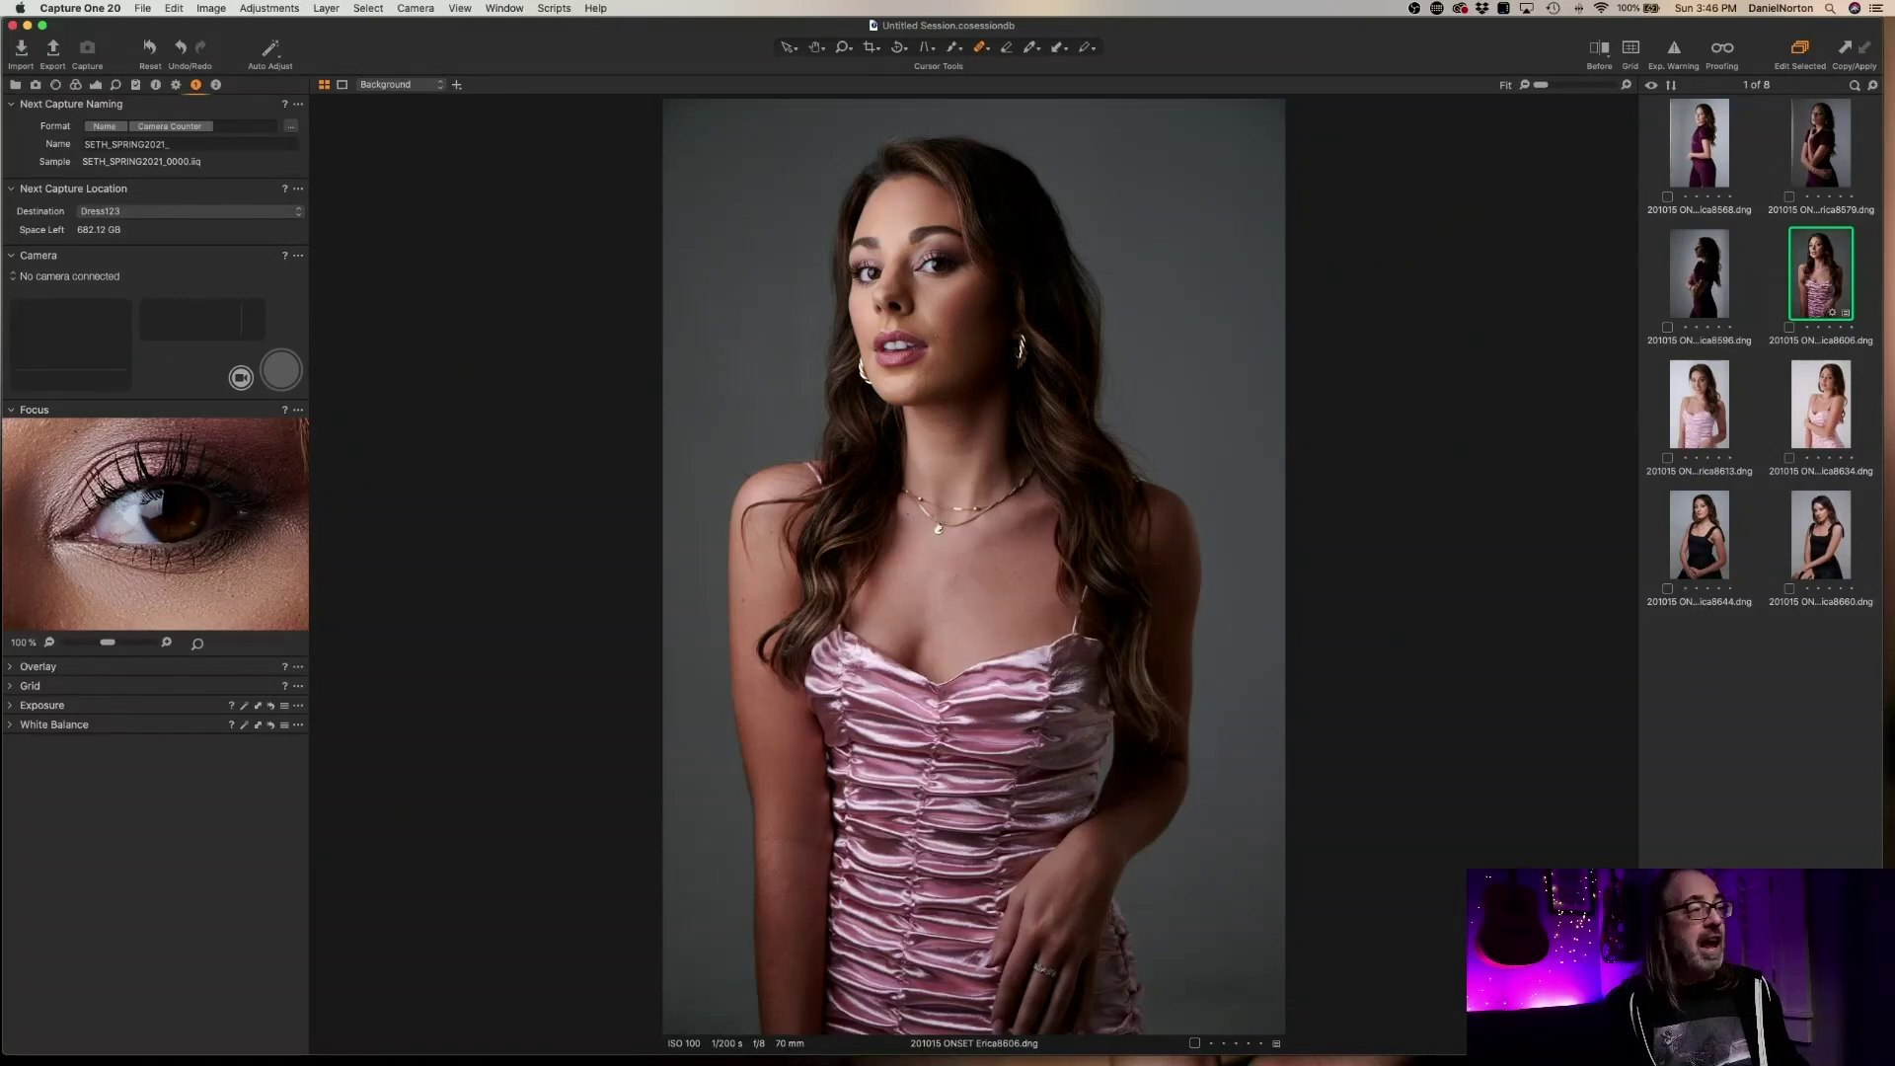
type("P123_")
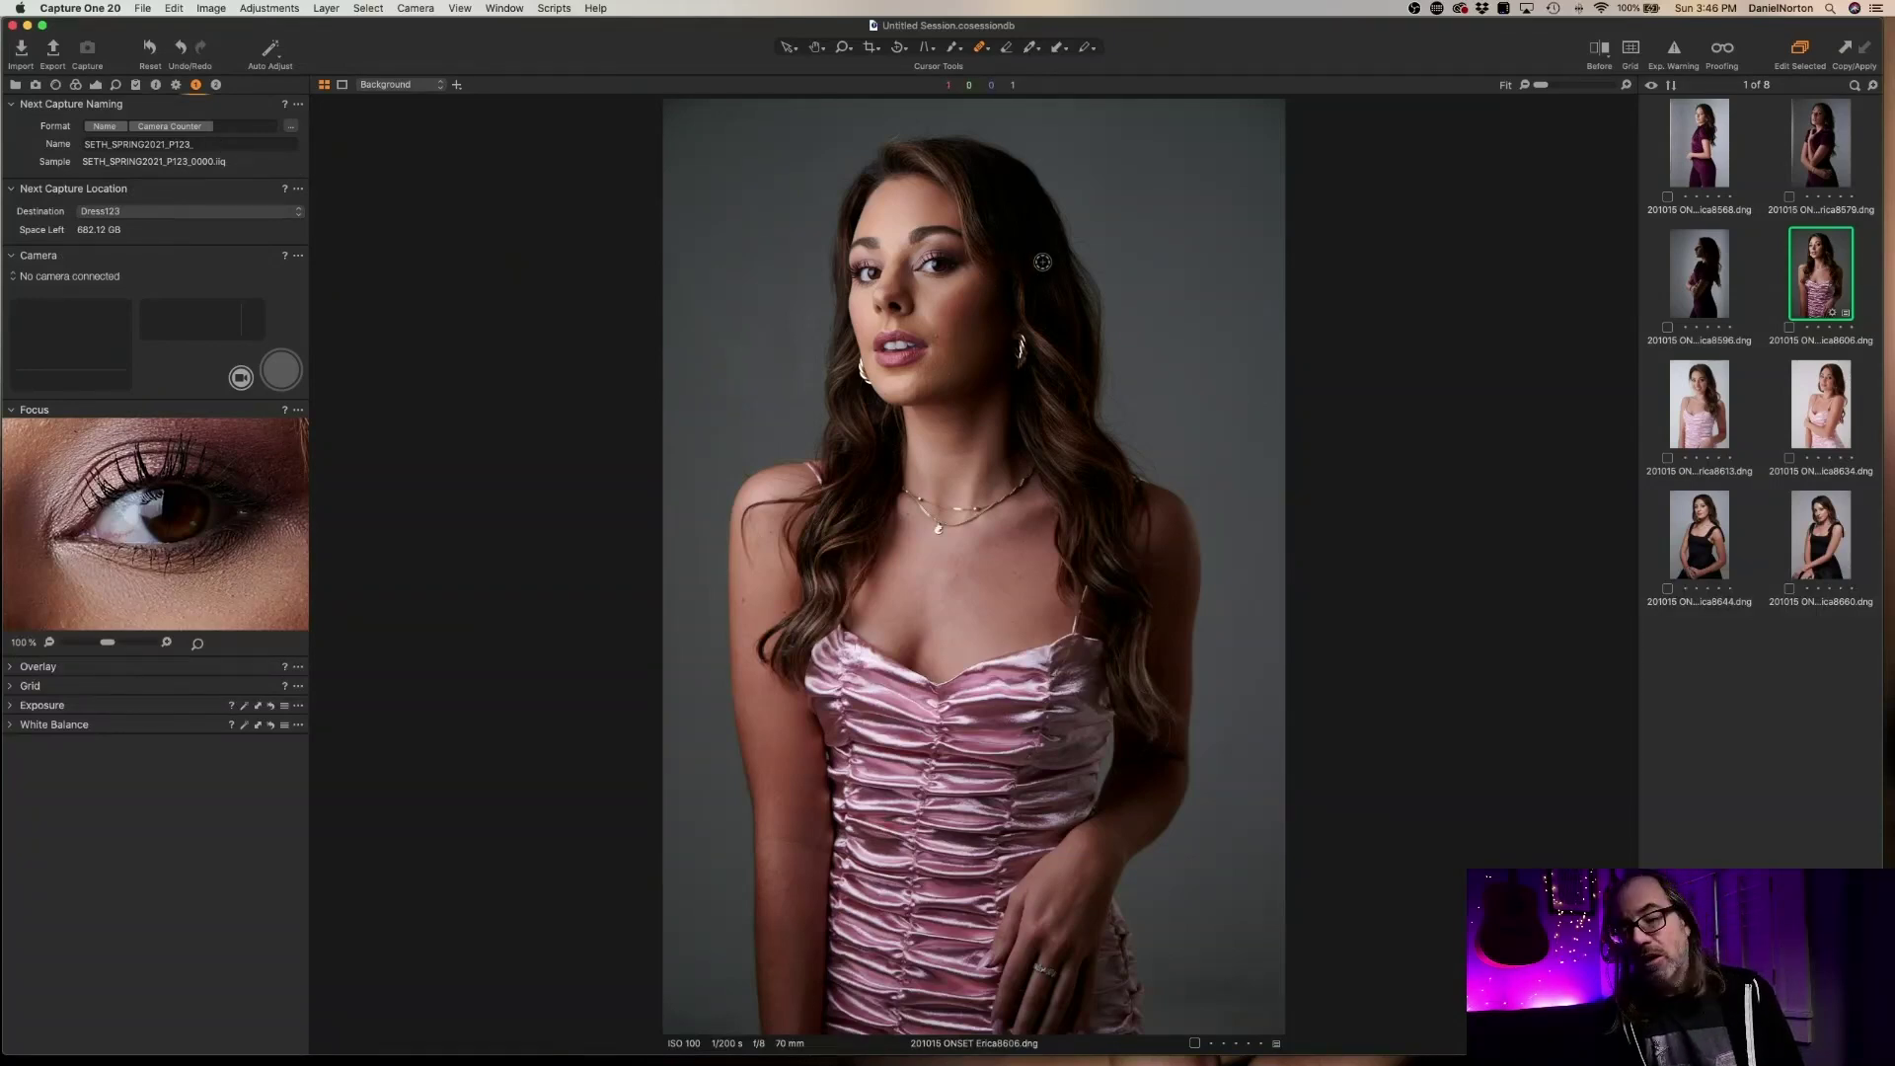
Review the Models recipe's file, adjustment, metadata and watermark settings for any naming options, ending on its file settings
left_click(216, 85)
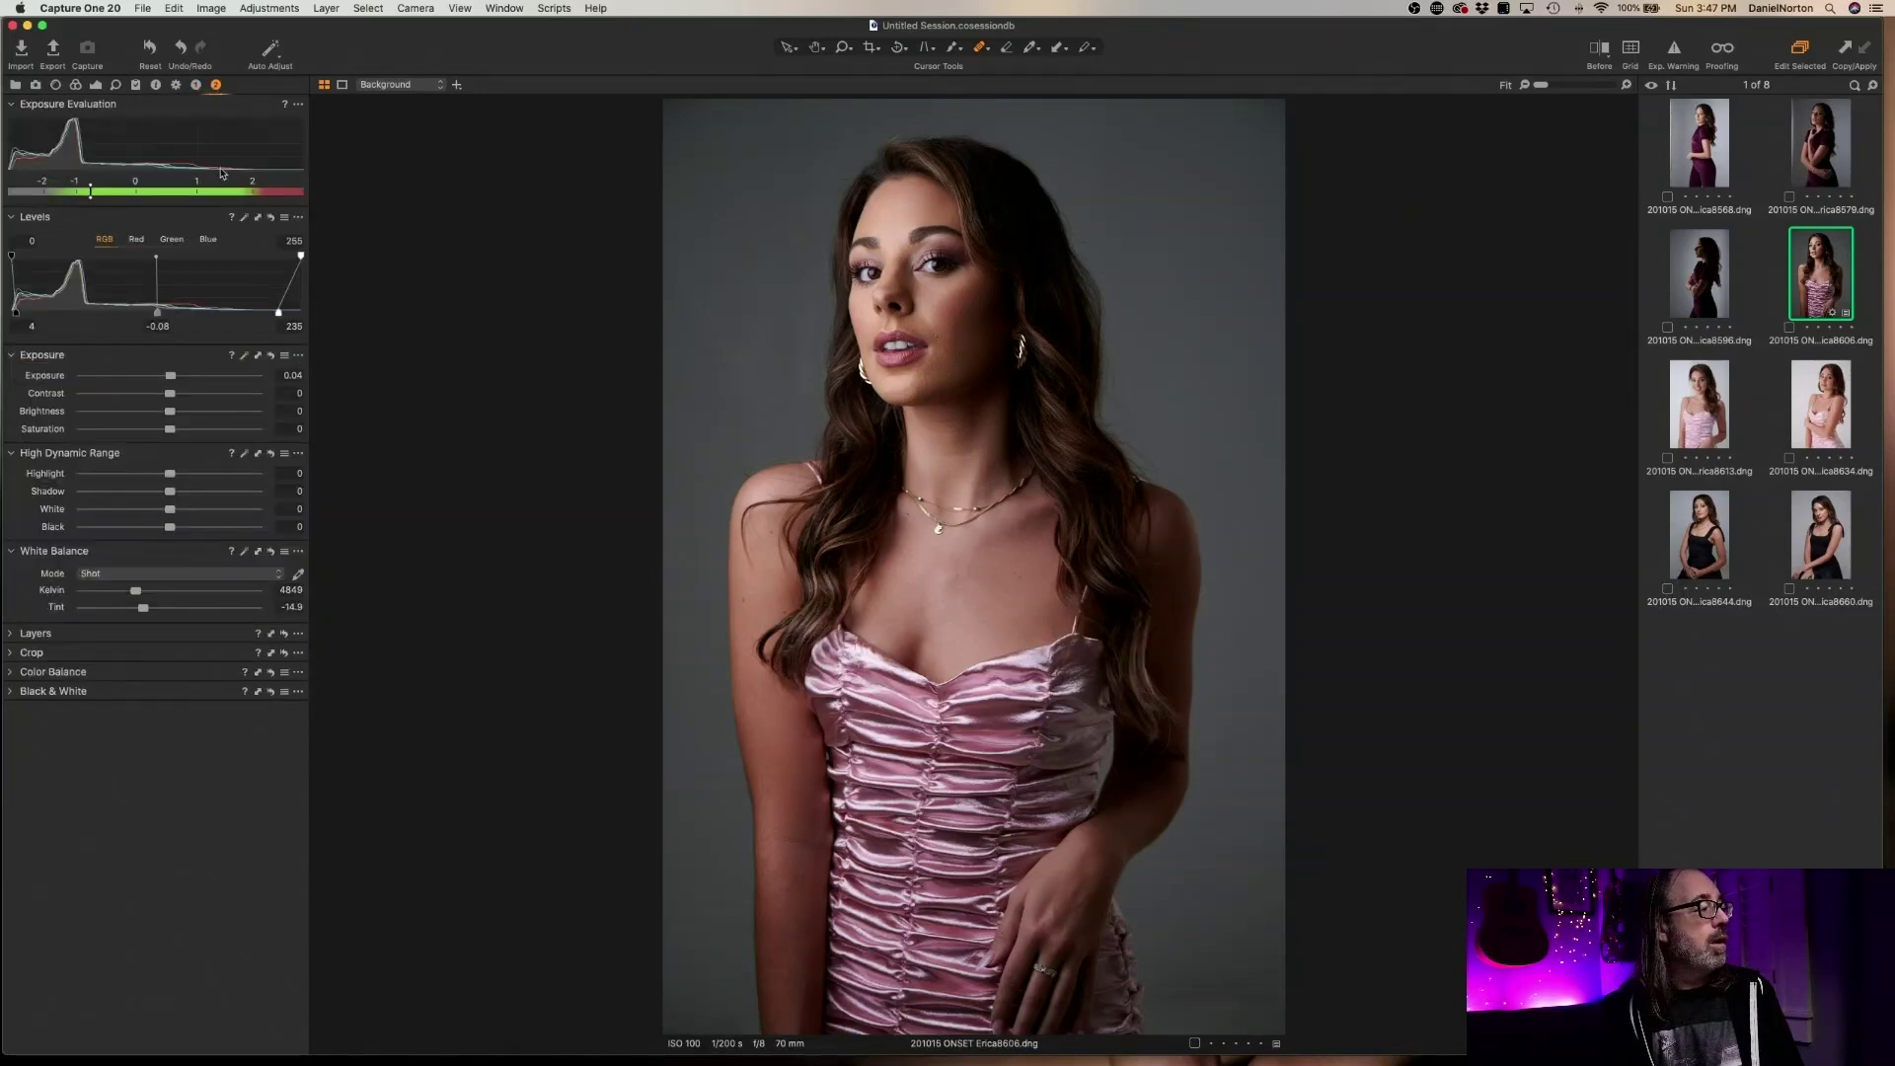
left_click(176, 85)
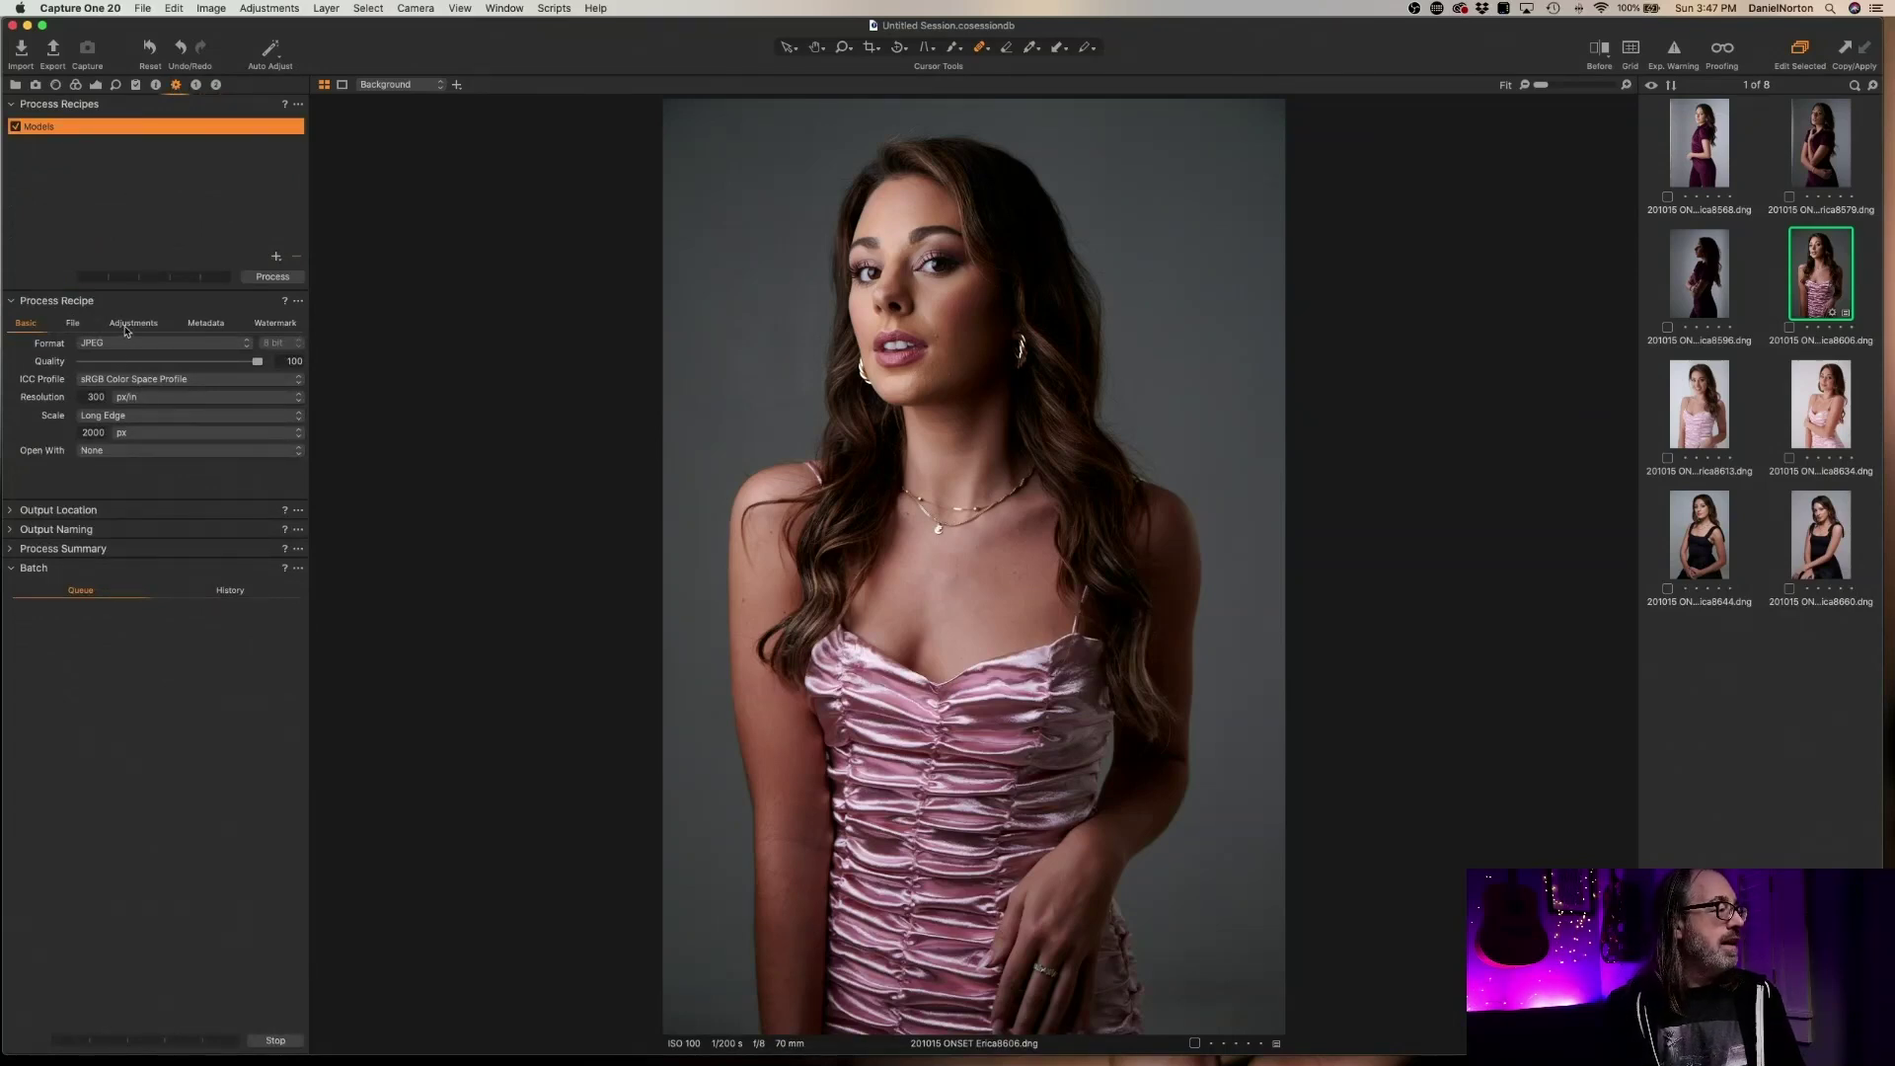
left_click(75, 324)
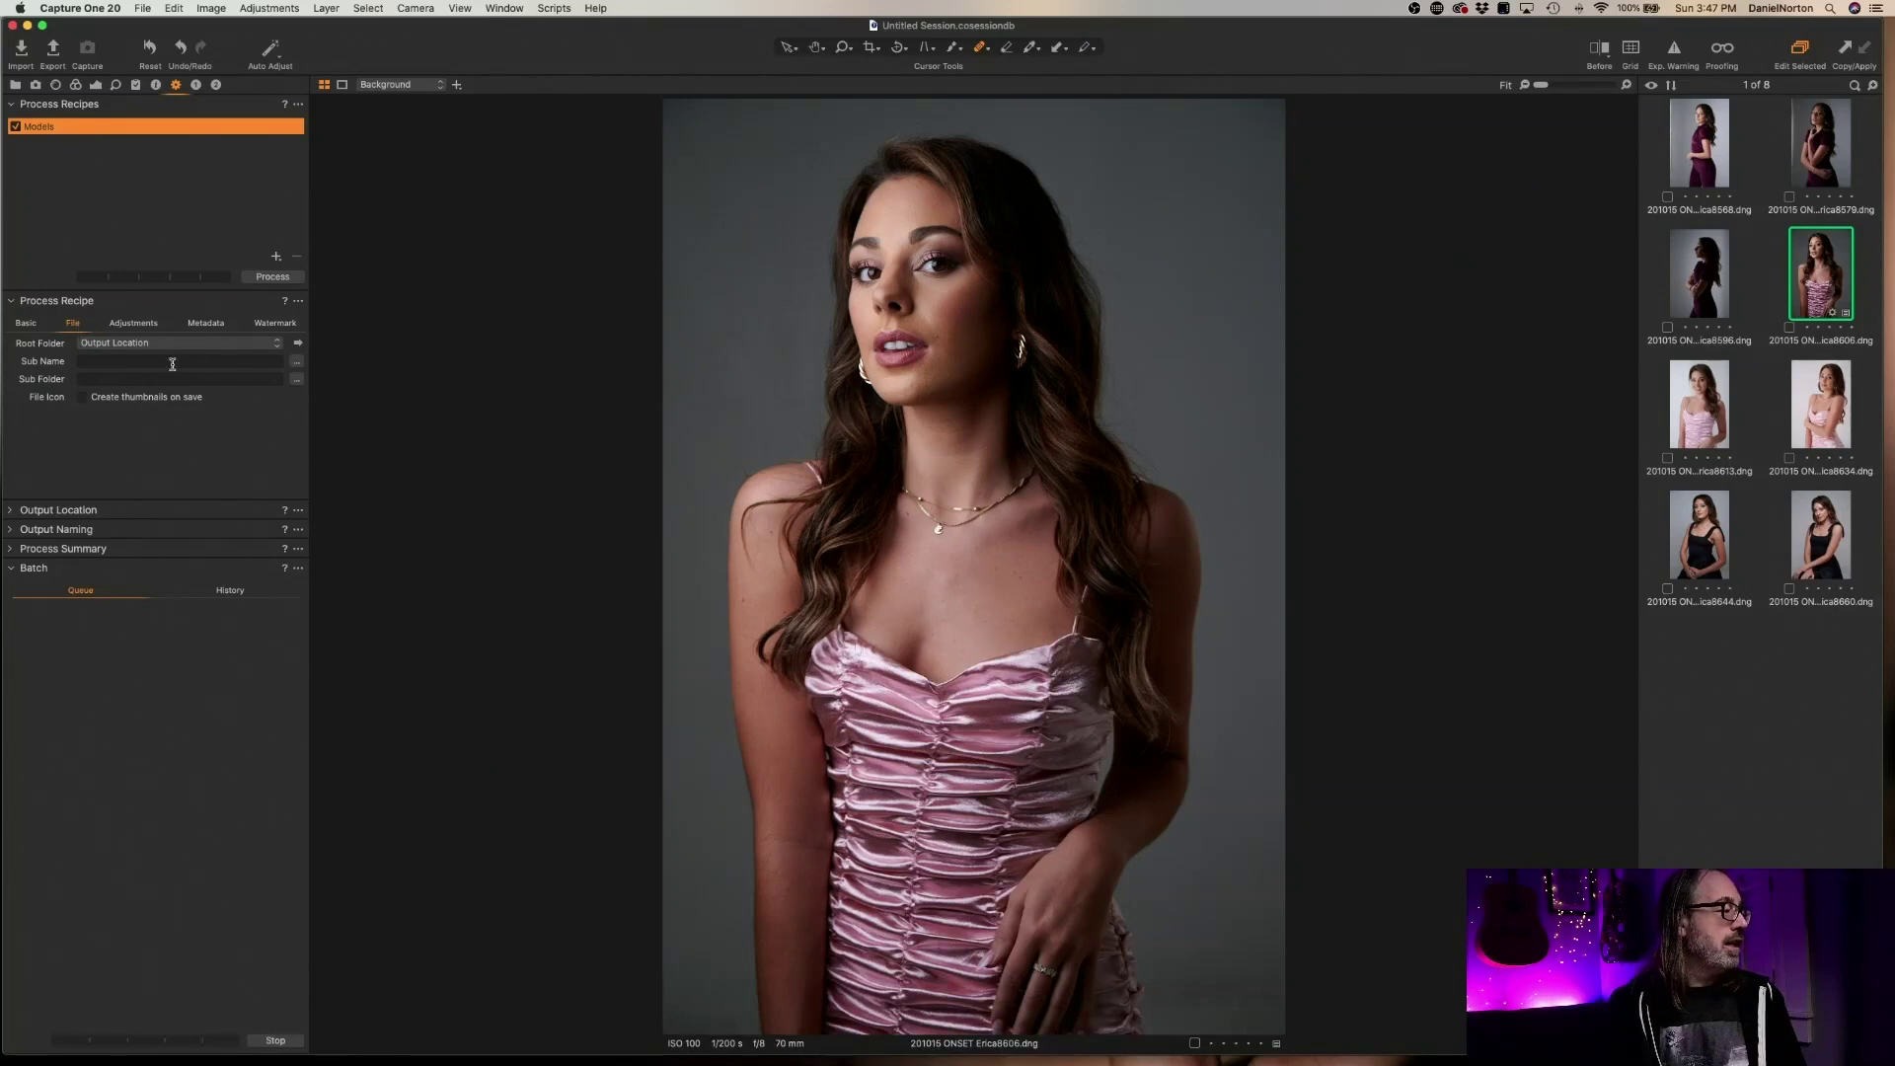
left_click(138, 325)
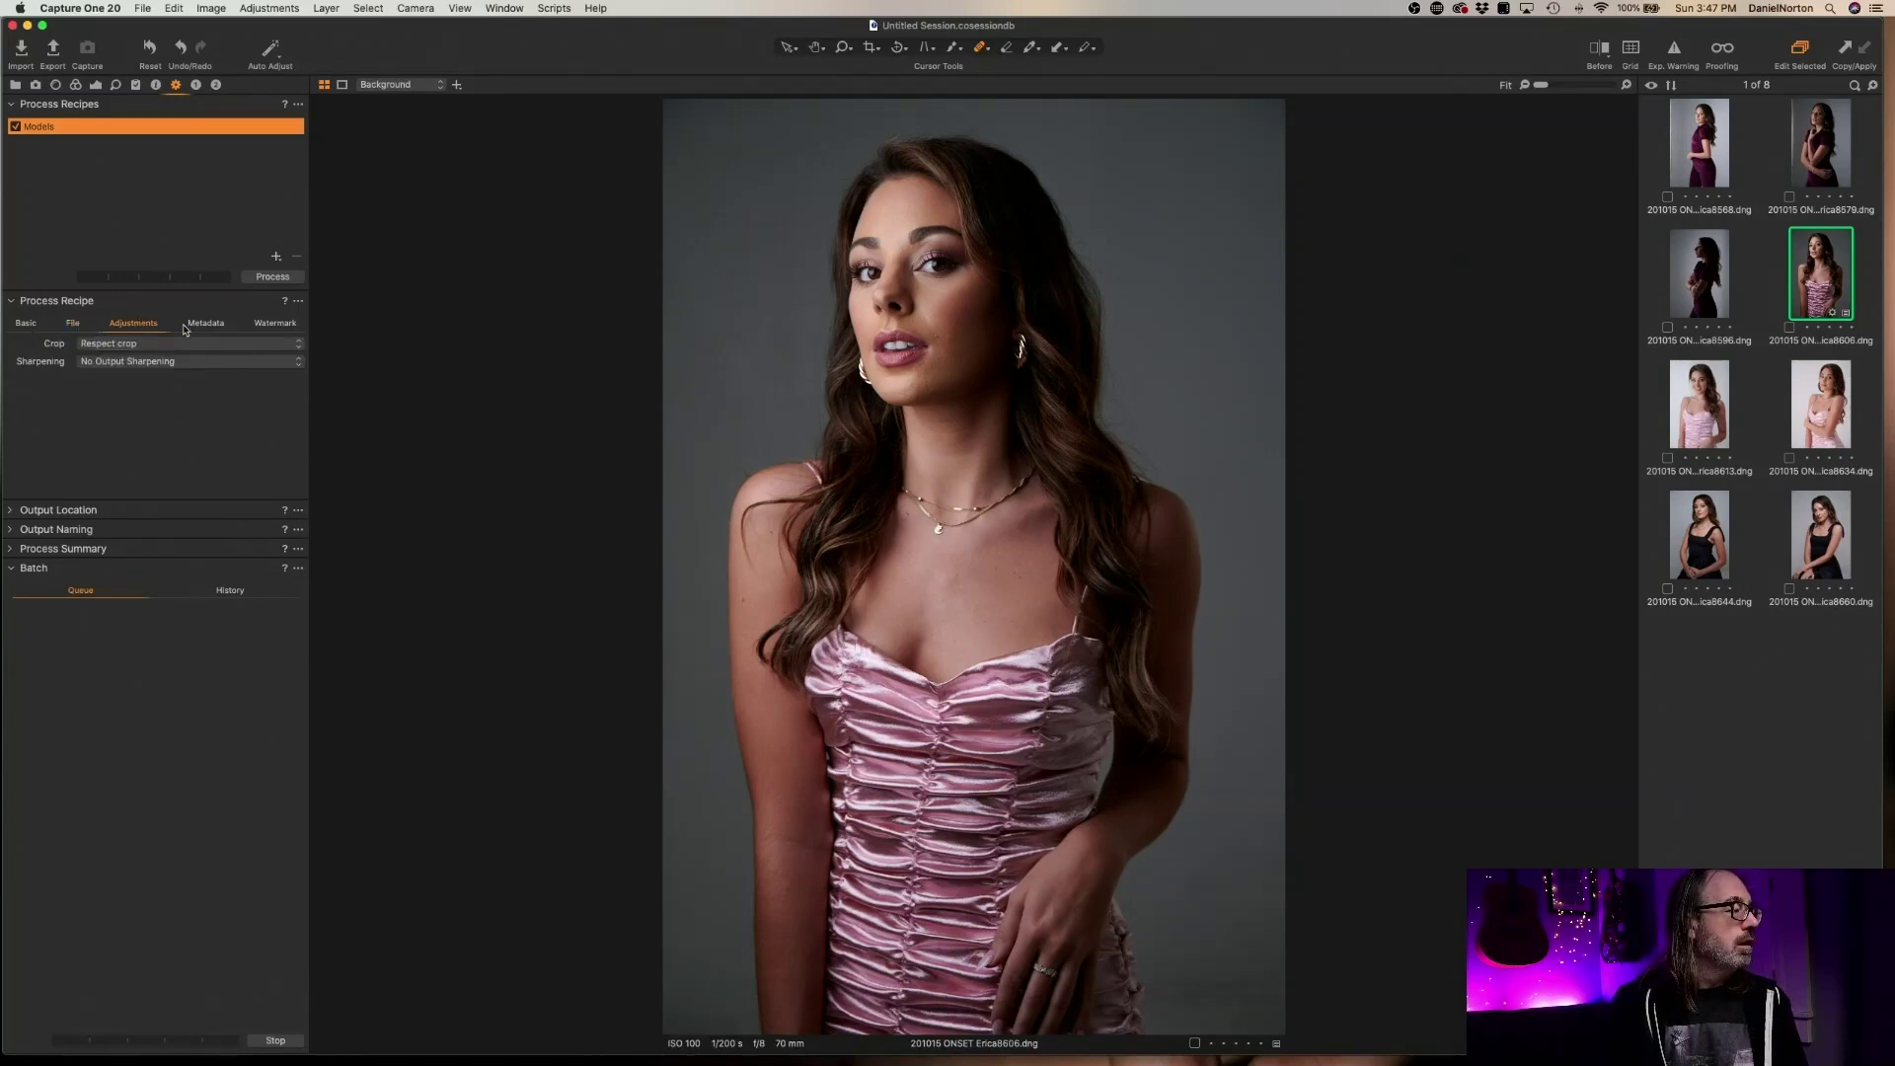
left_click(204, 325)
left_click(272, 325)
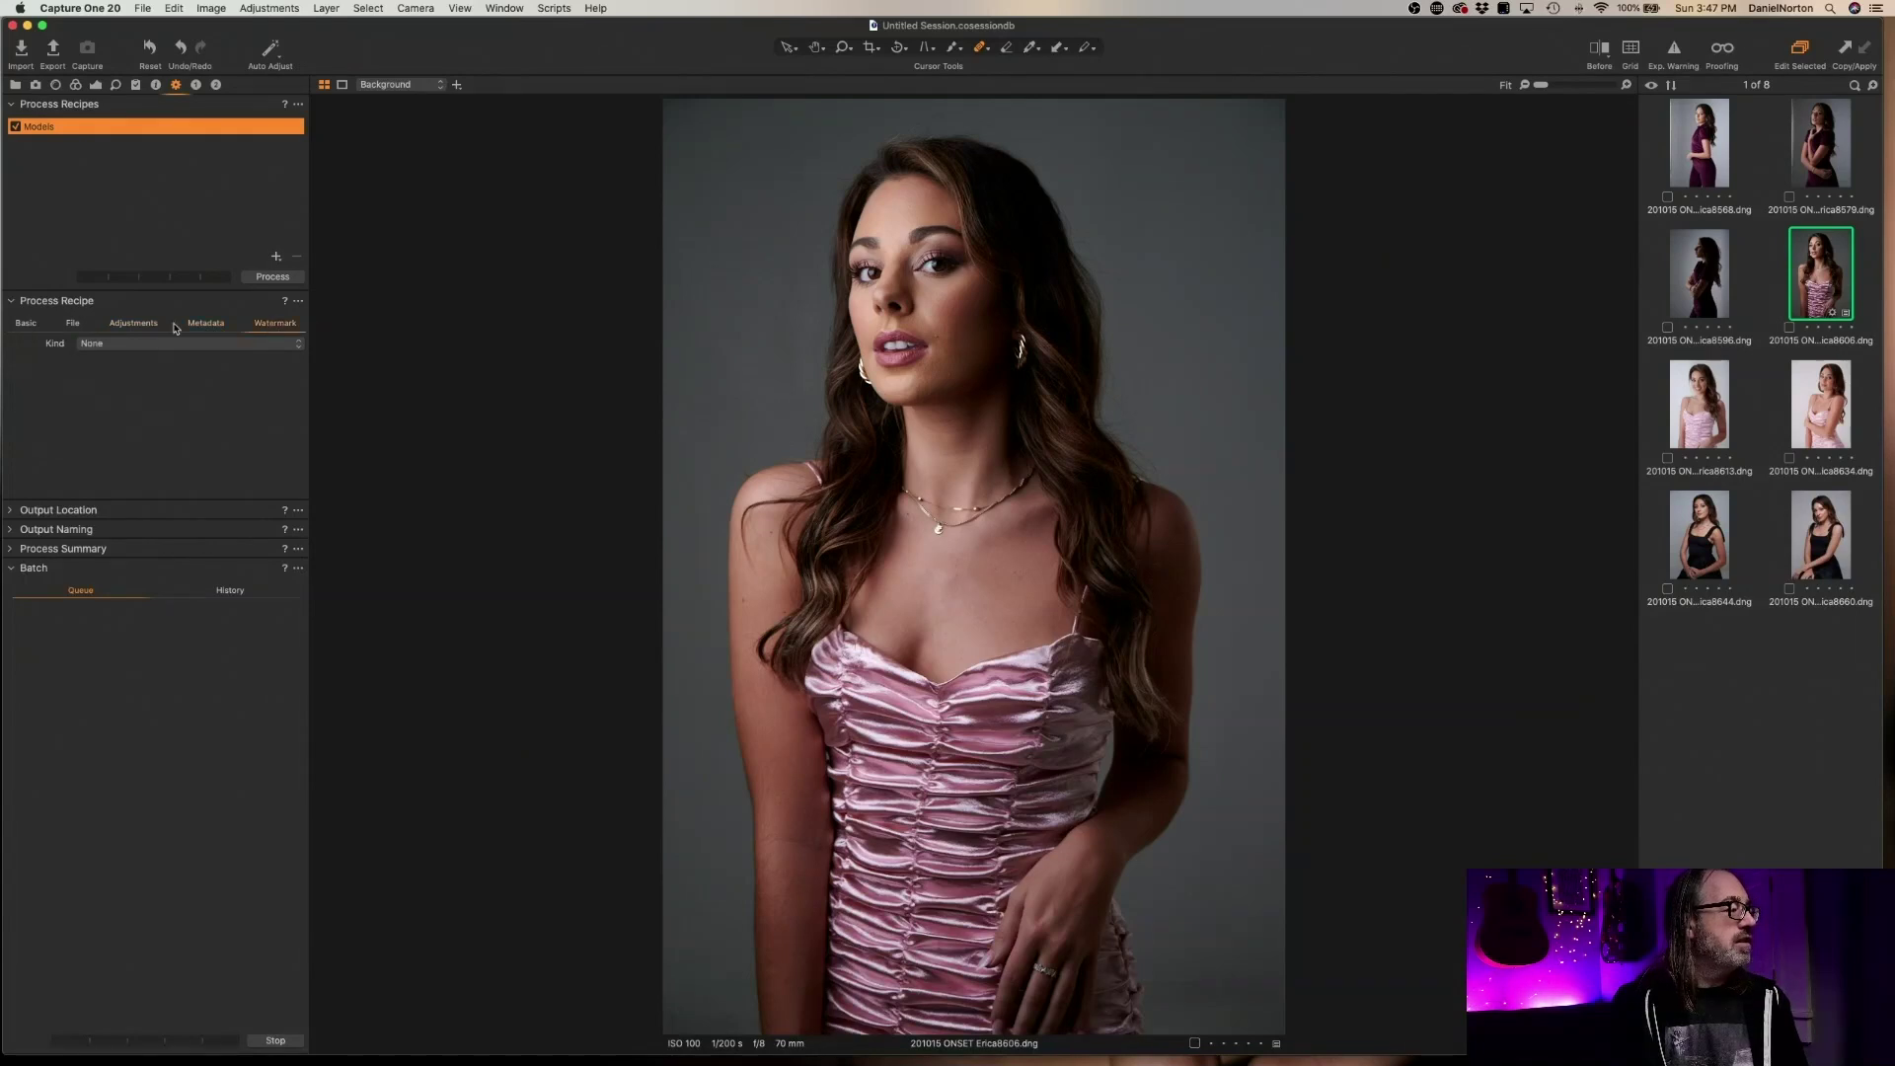
left_click(75, 326)
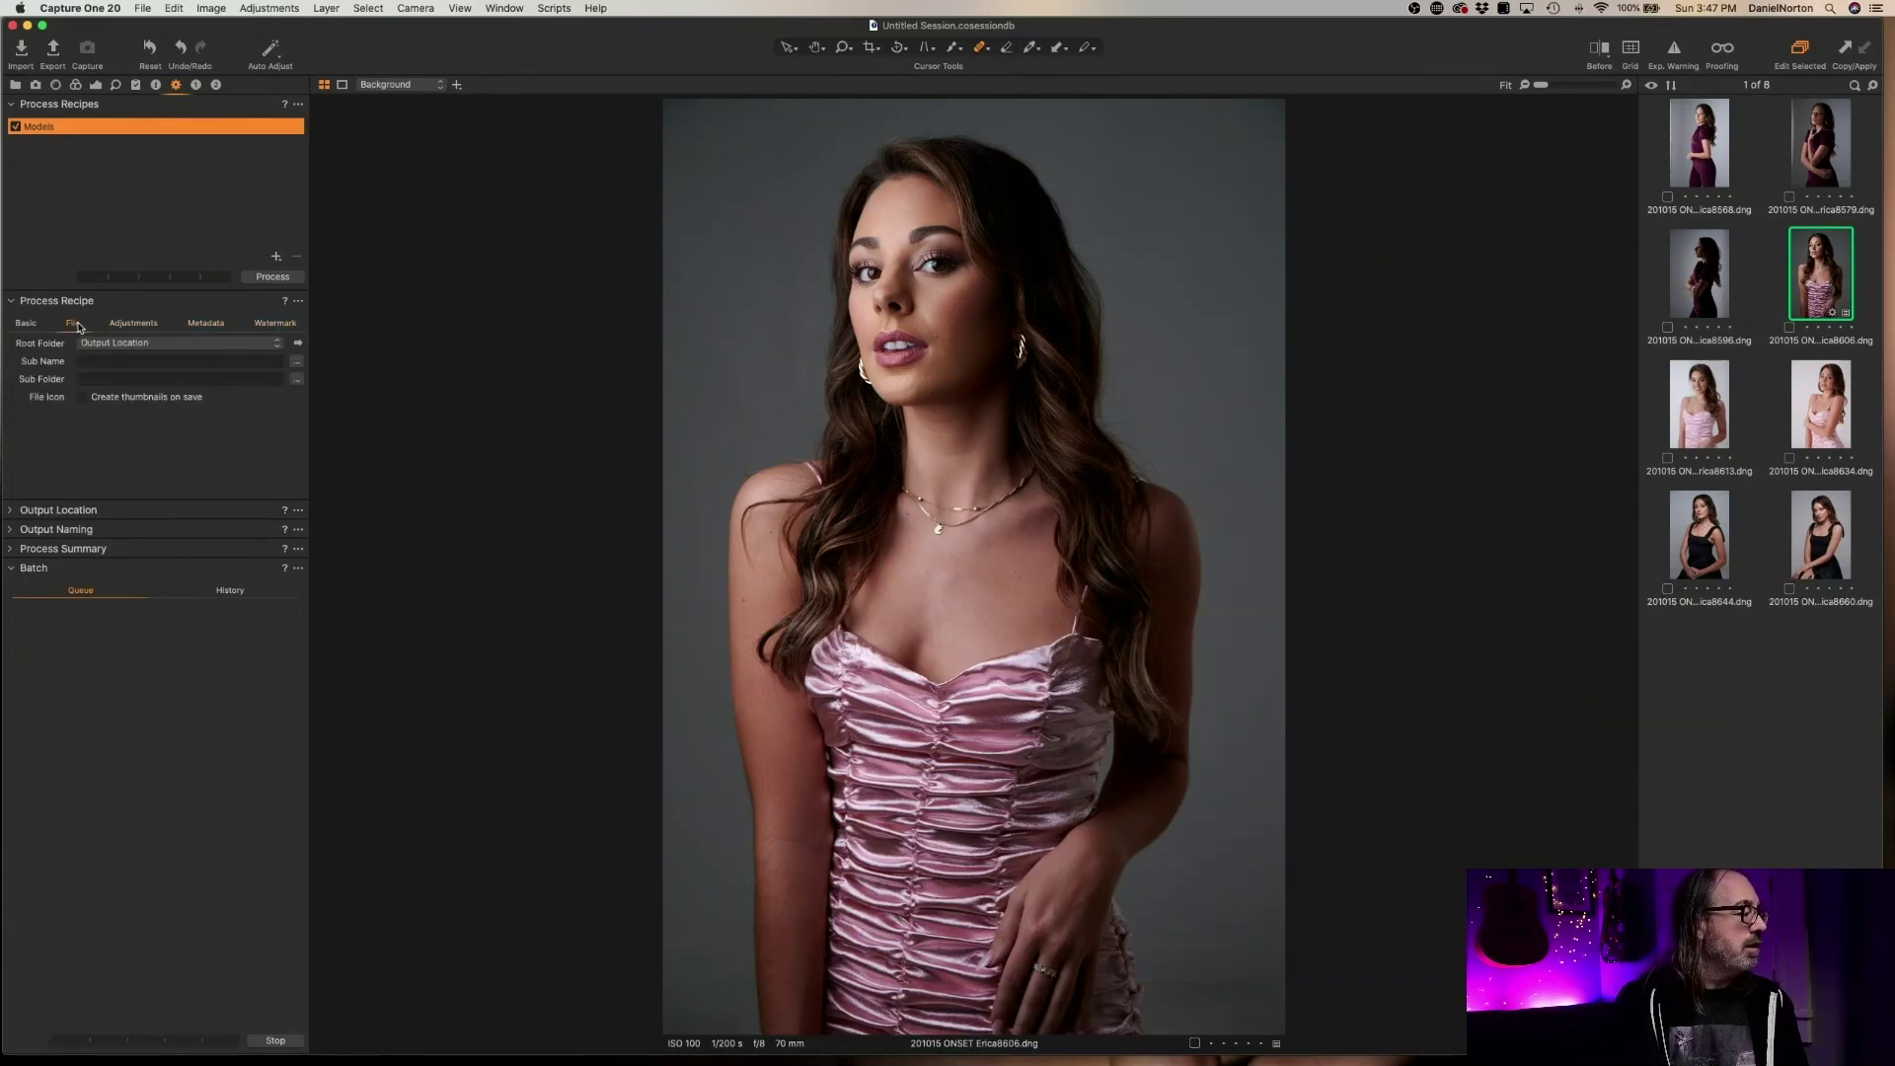
Examine the naming tokens available for the Output Naming format, leaving the format at Image Name
left_click(17, 533)
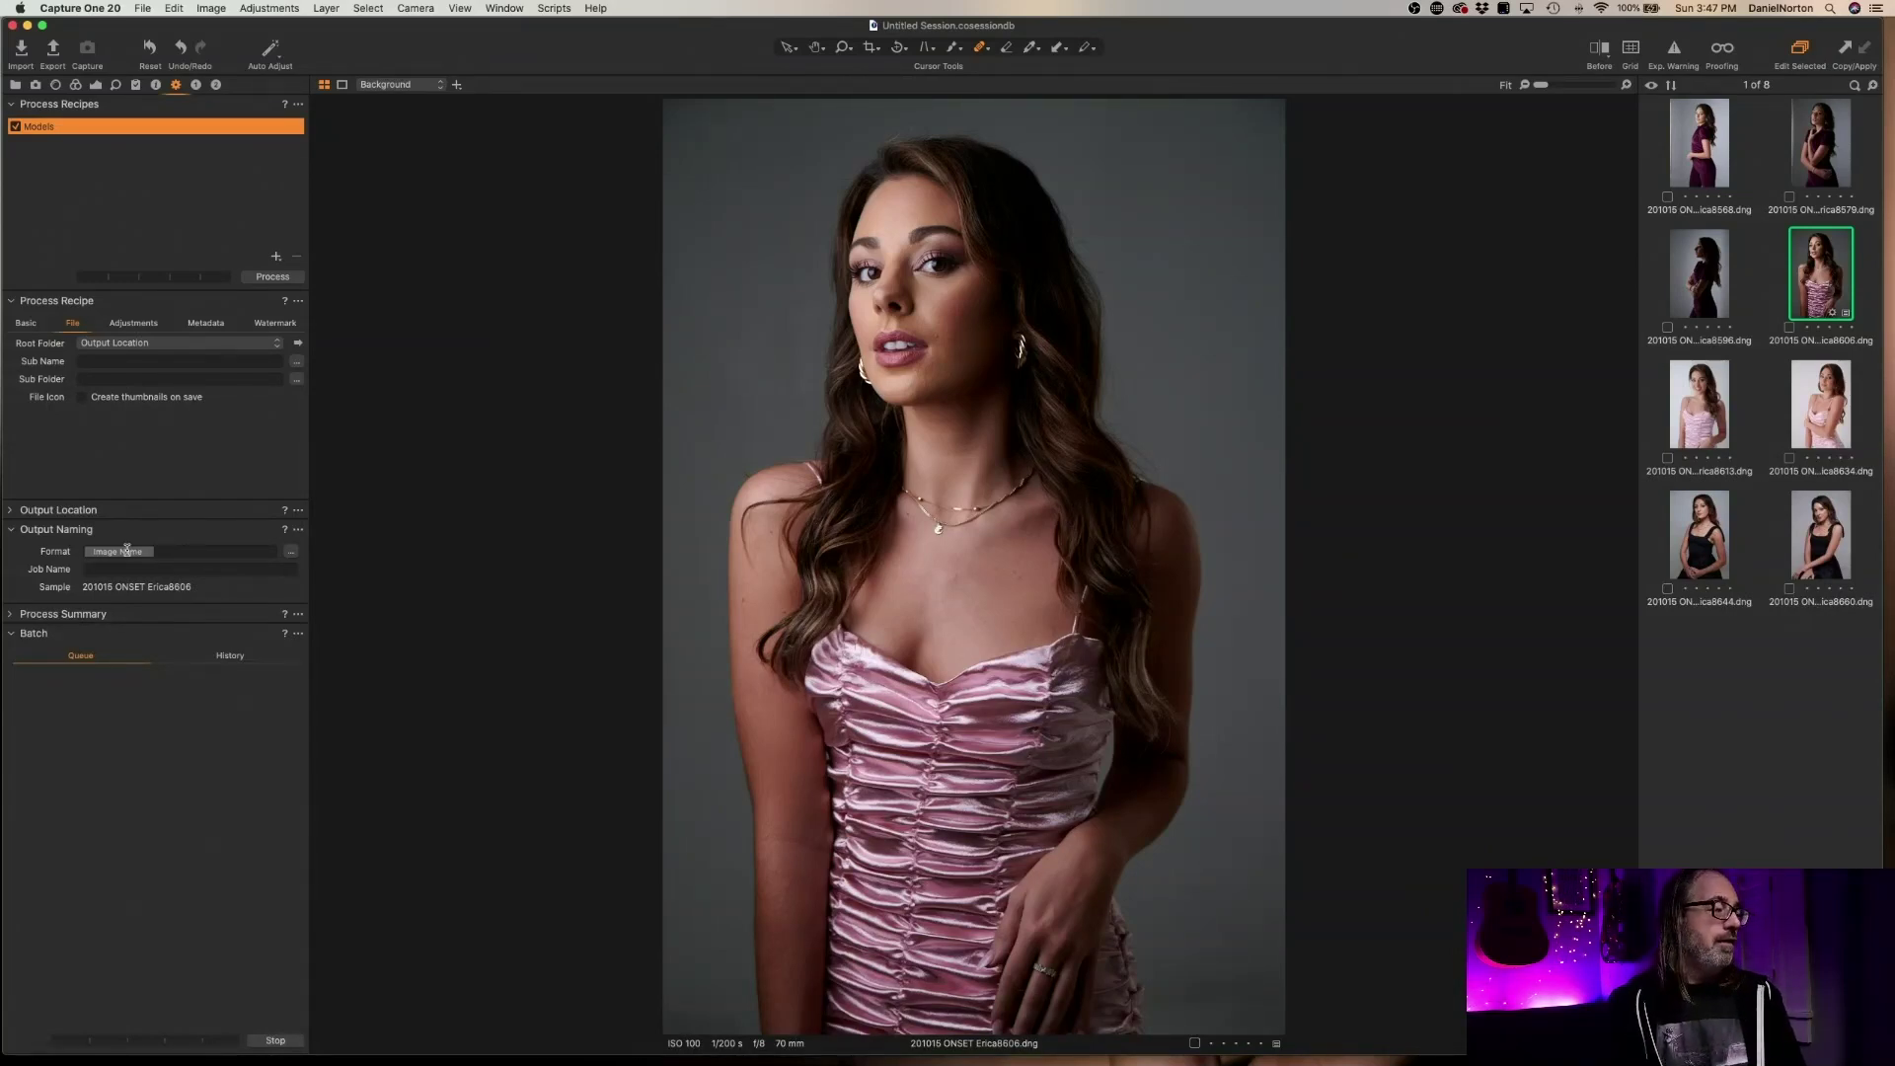
left_click(292, 551)
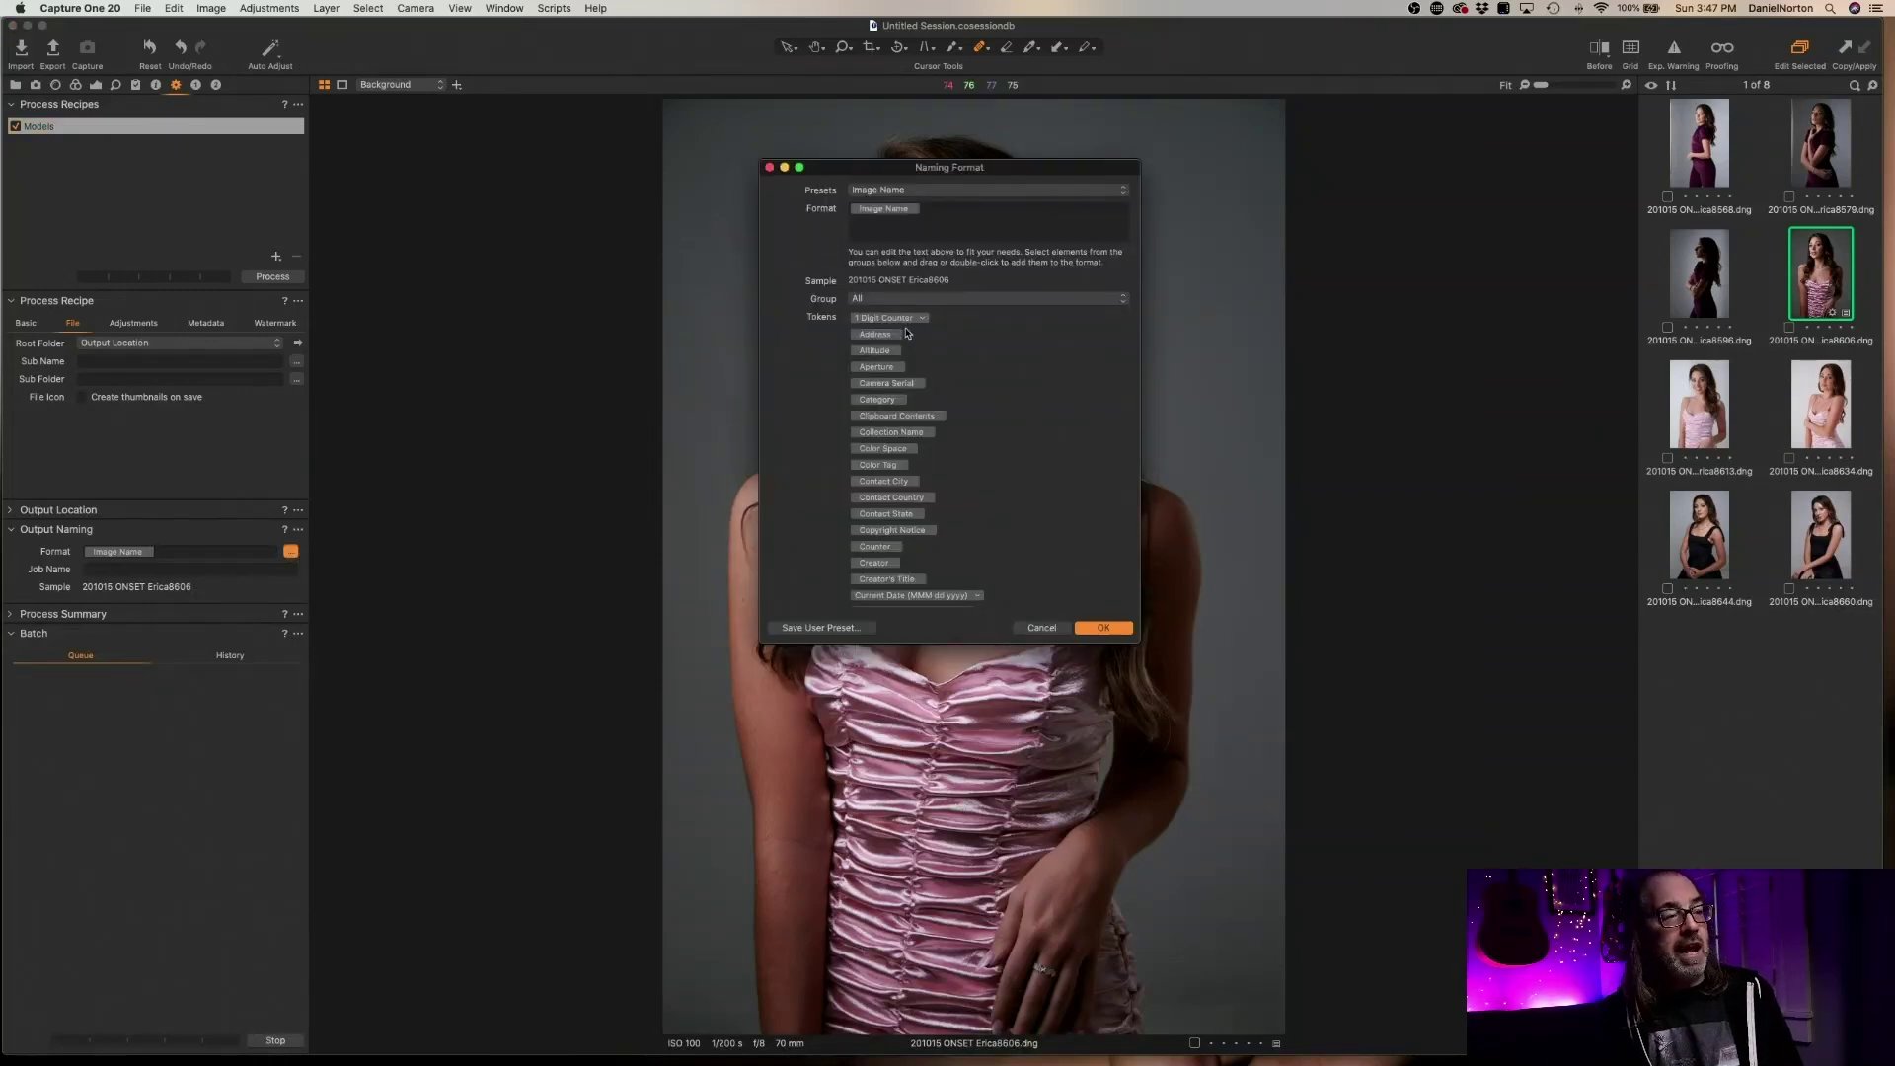
left_click(1042, 628)
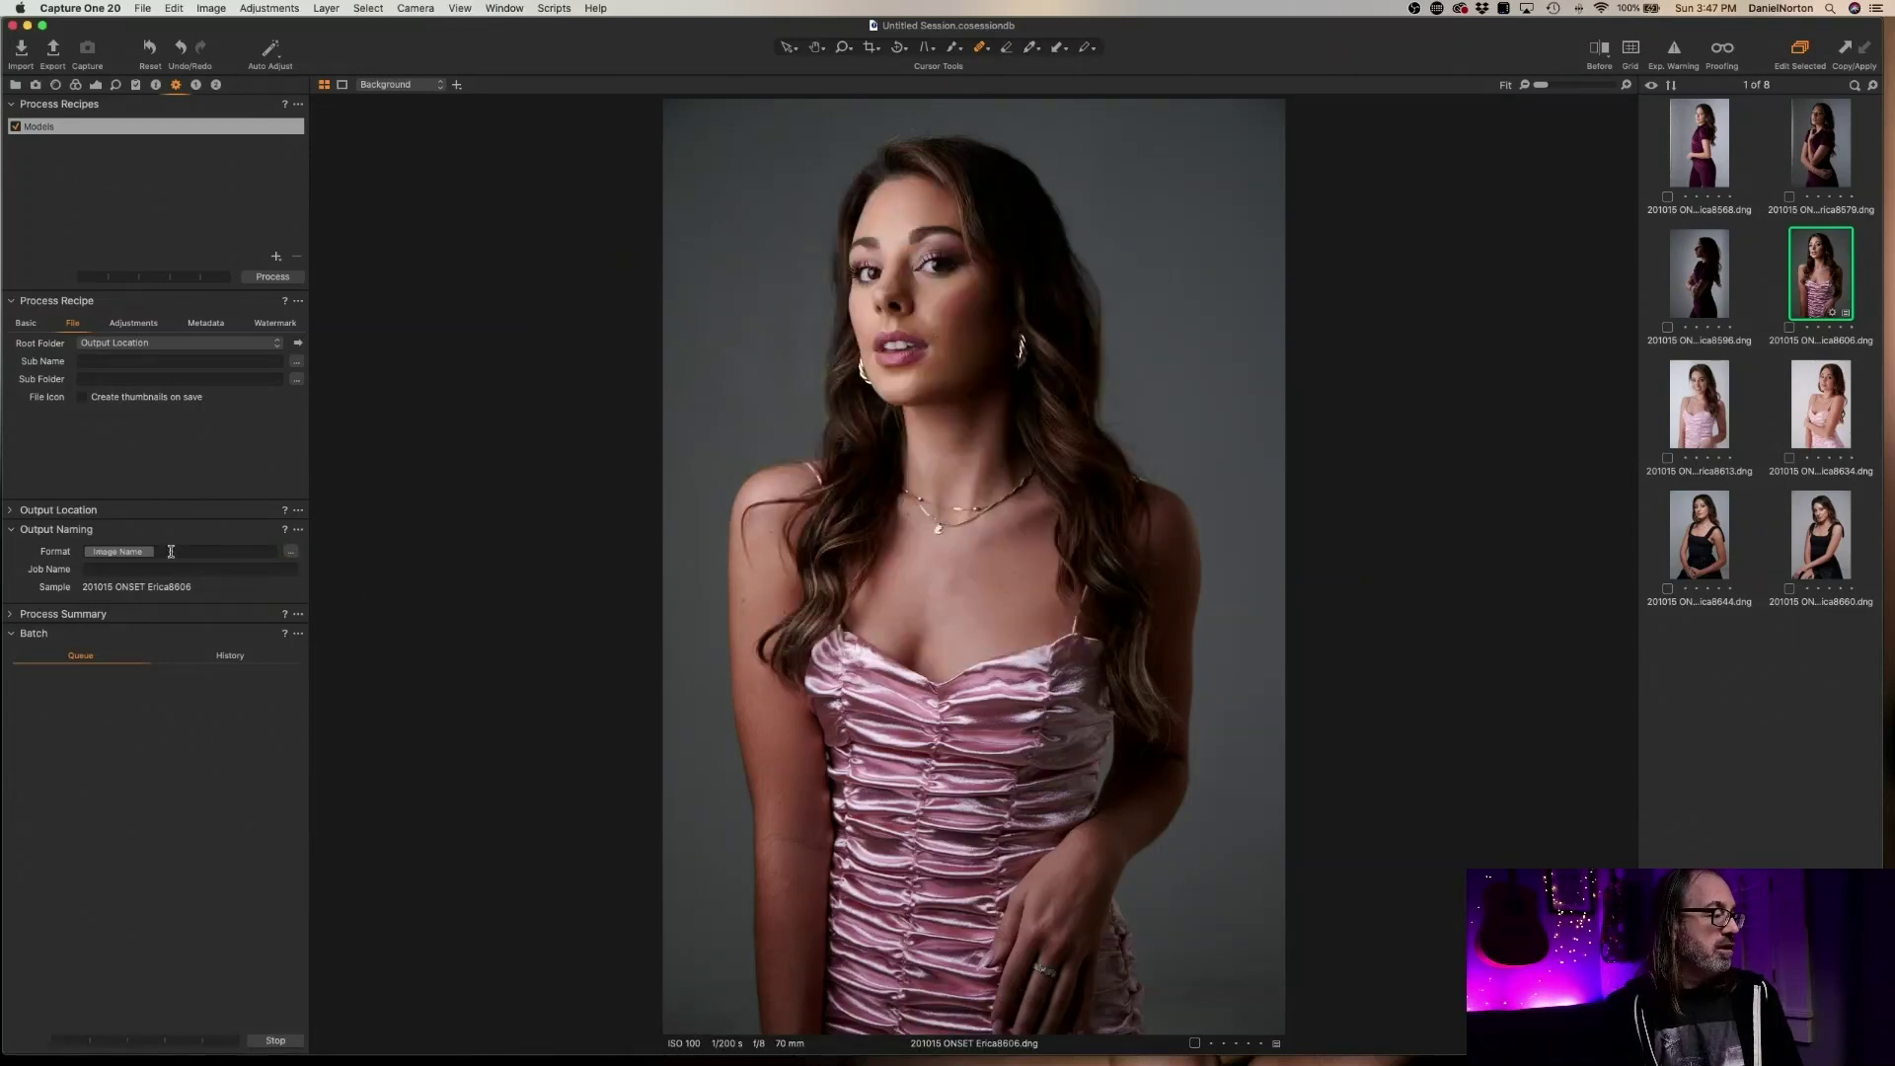
Try the client's name and an underscore as a prefix before Image Name in the output format, and remove it again
key("Left")
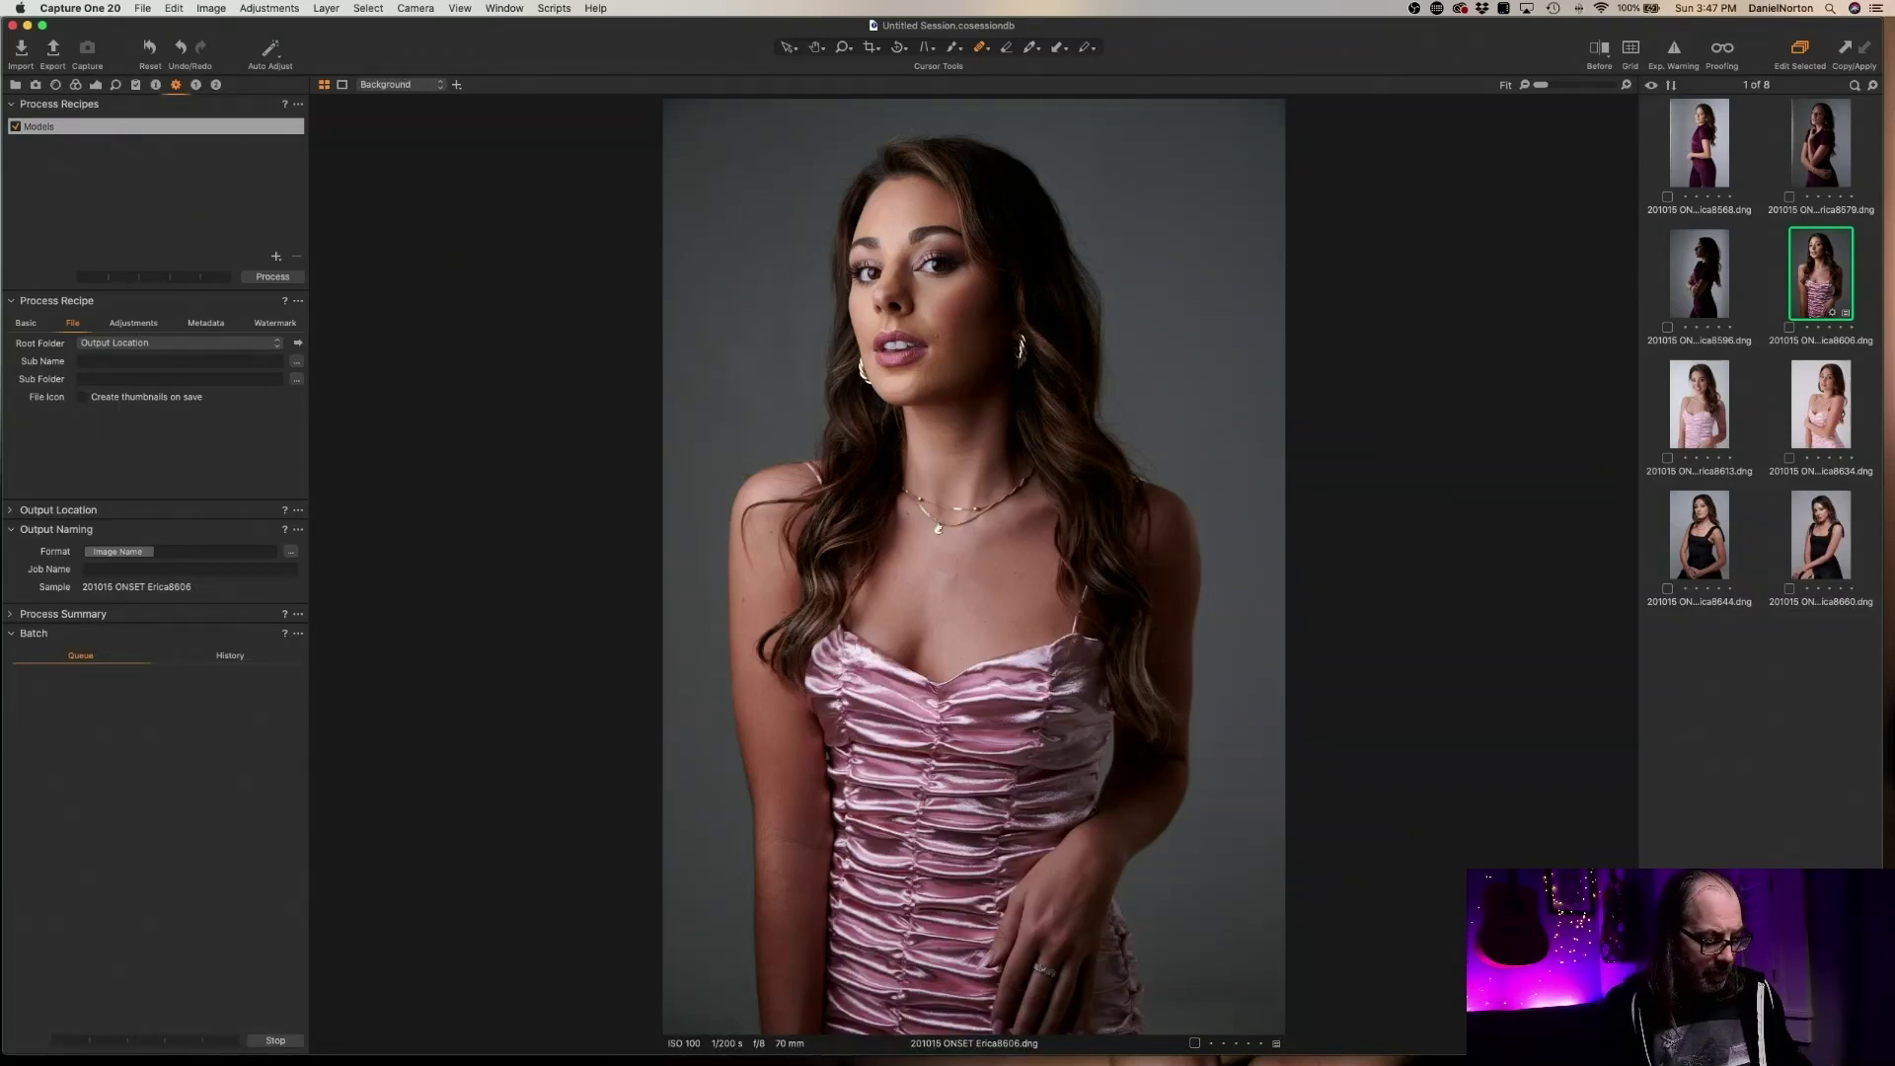
type("SETH")
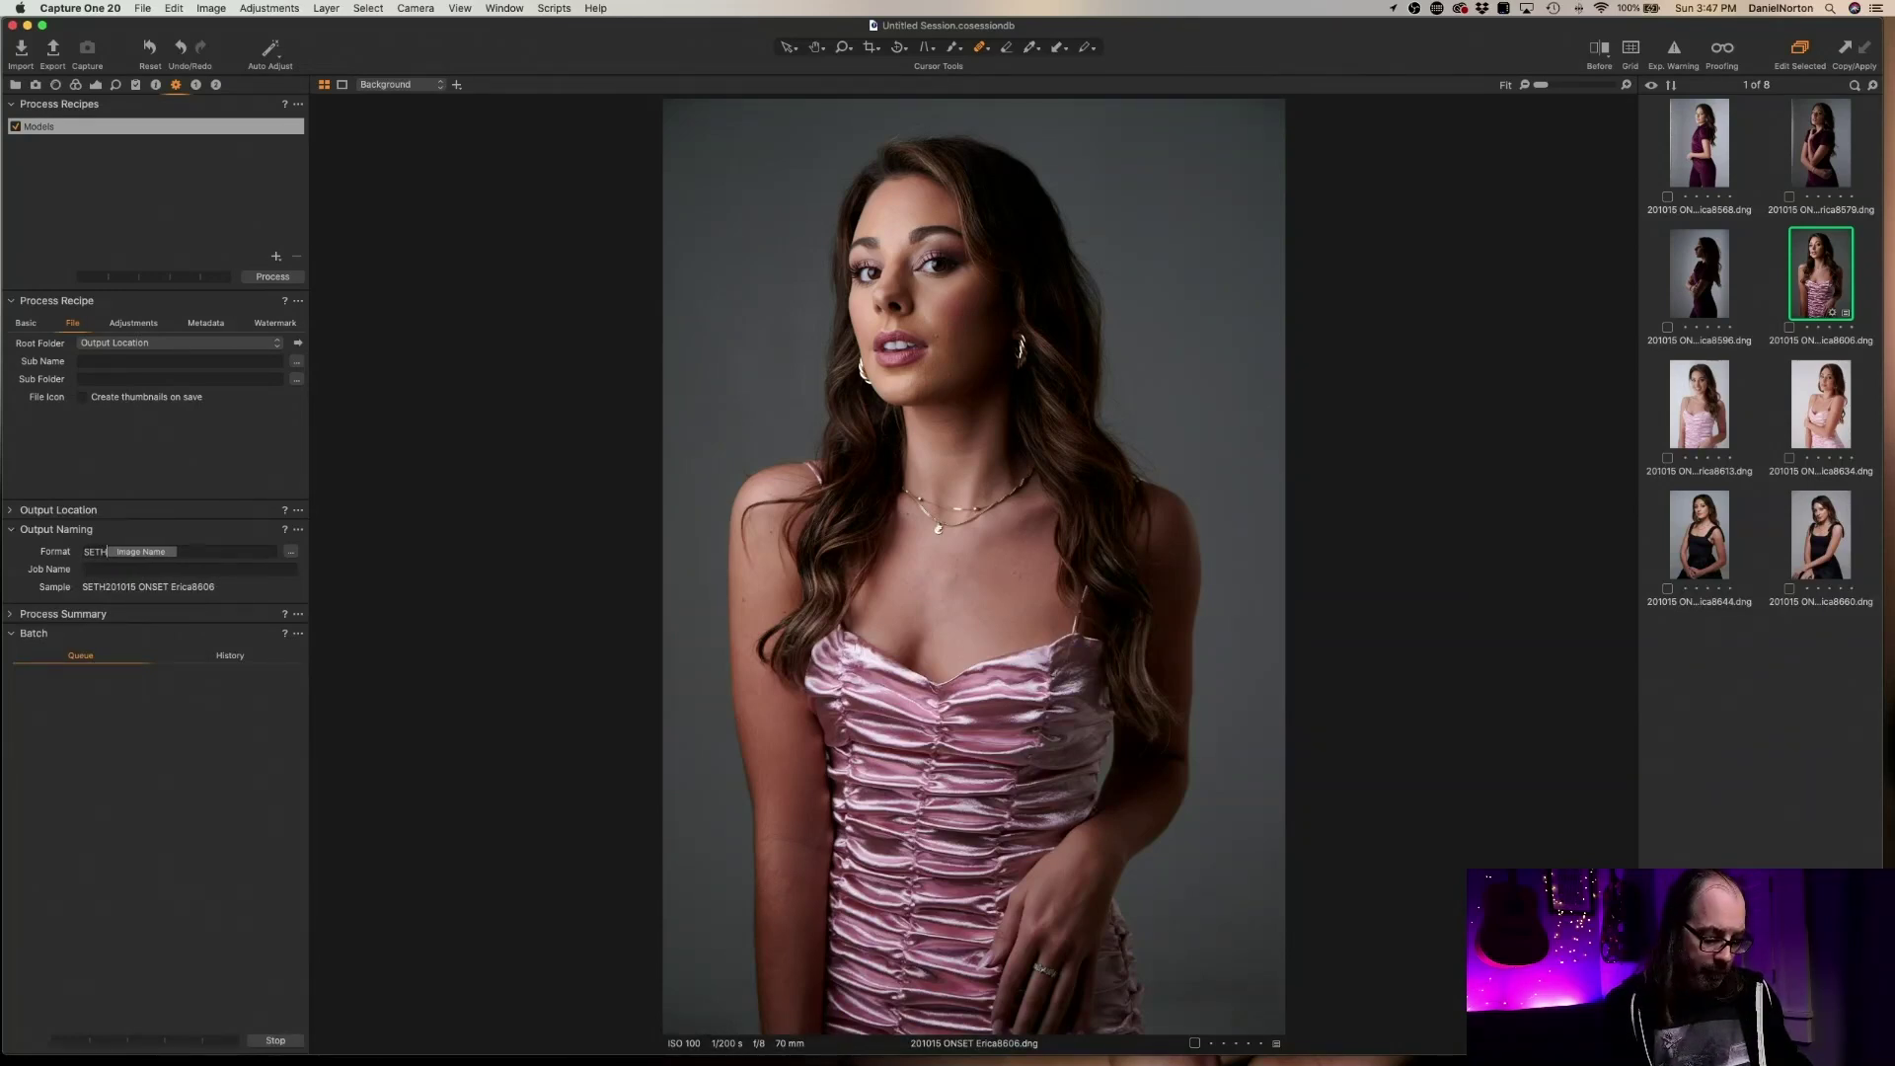
type("_")
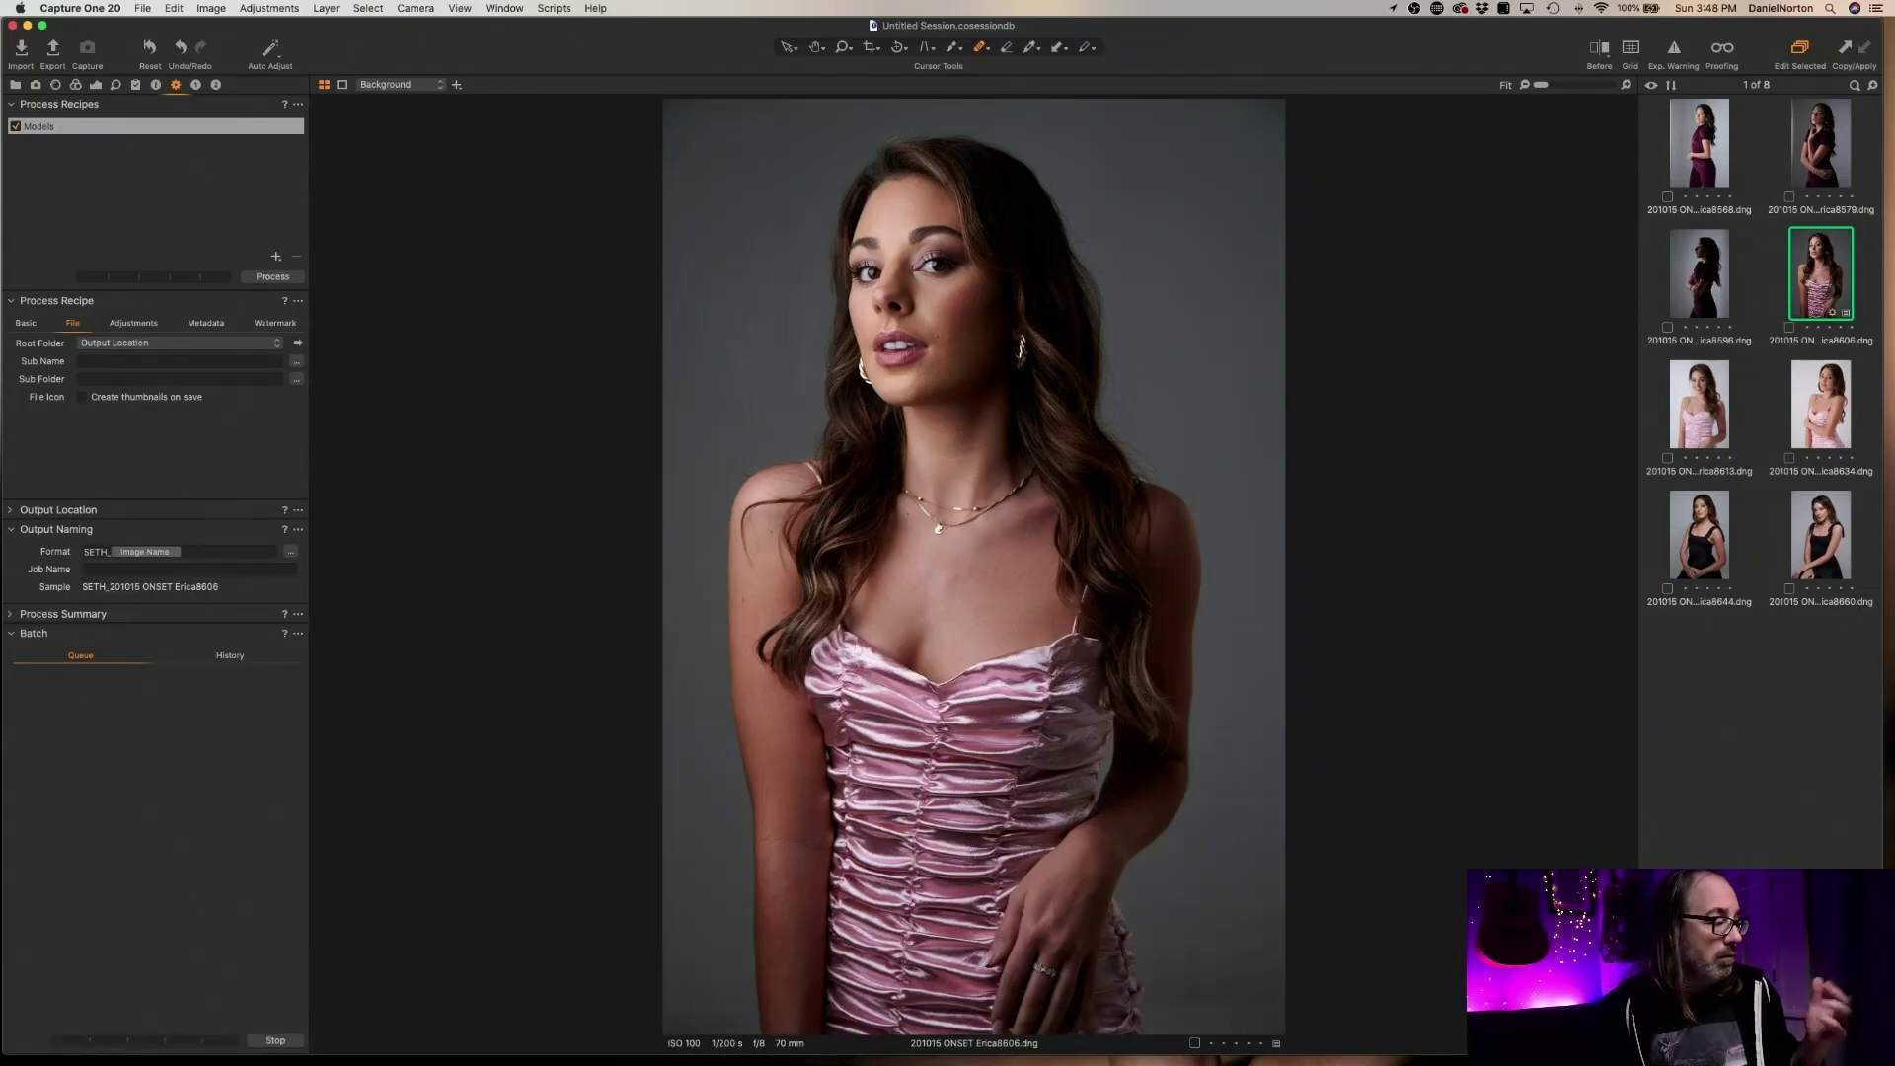
key("BackSpace")
key("BackSpace")
key("BackSpace")
key("BackSpace")
key("BackSpace")
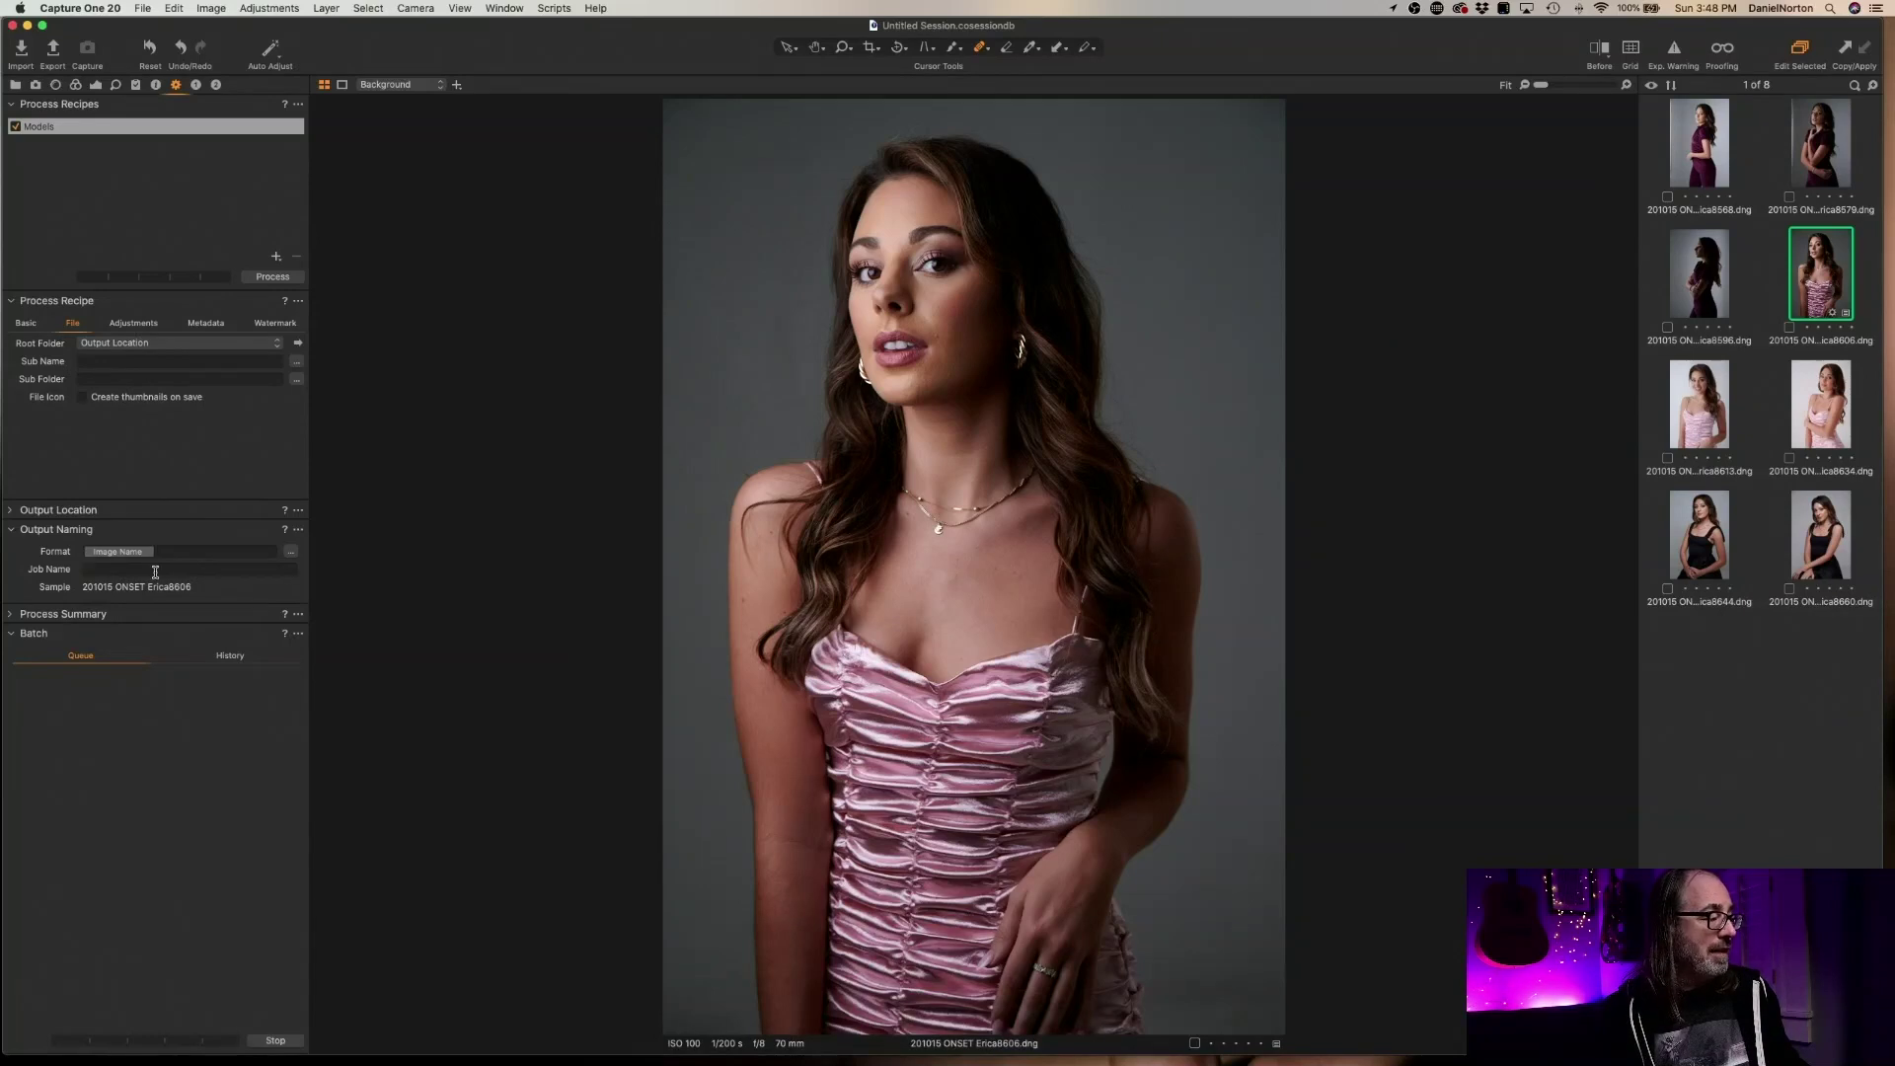
Review the Output Location settings and the Process Summary for the Models recipe, leaving the output sections collapsed
left_click(9, 529)
left_click(85, 511)
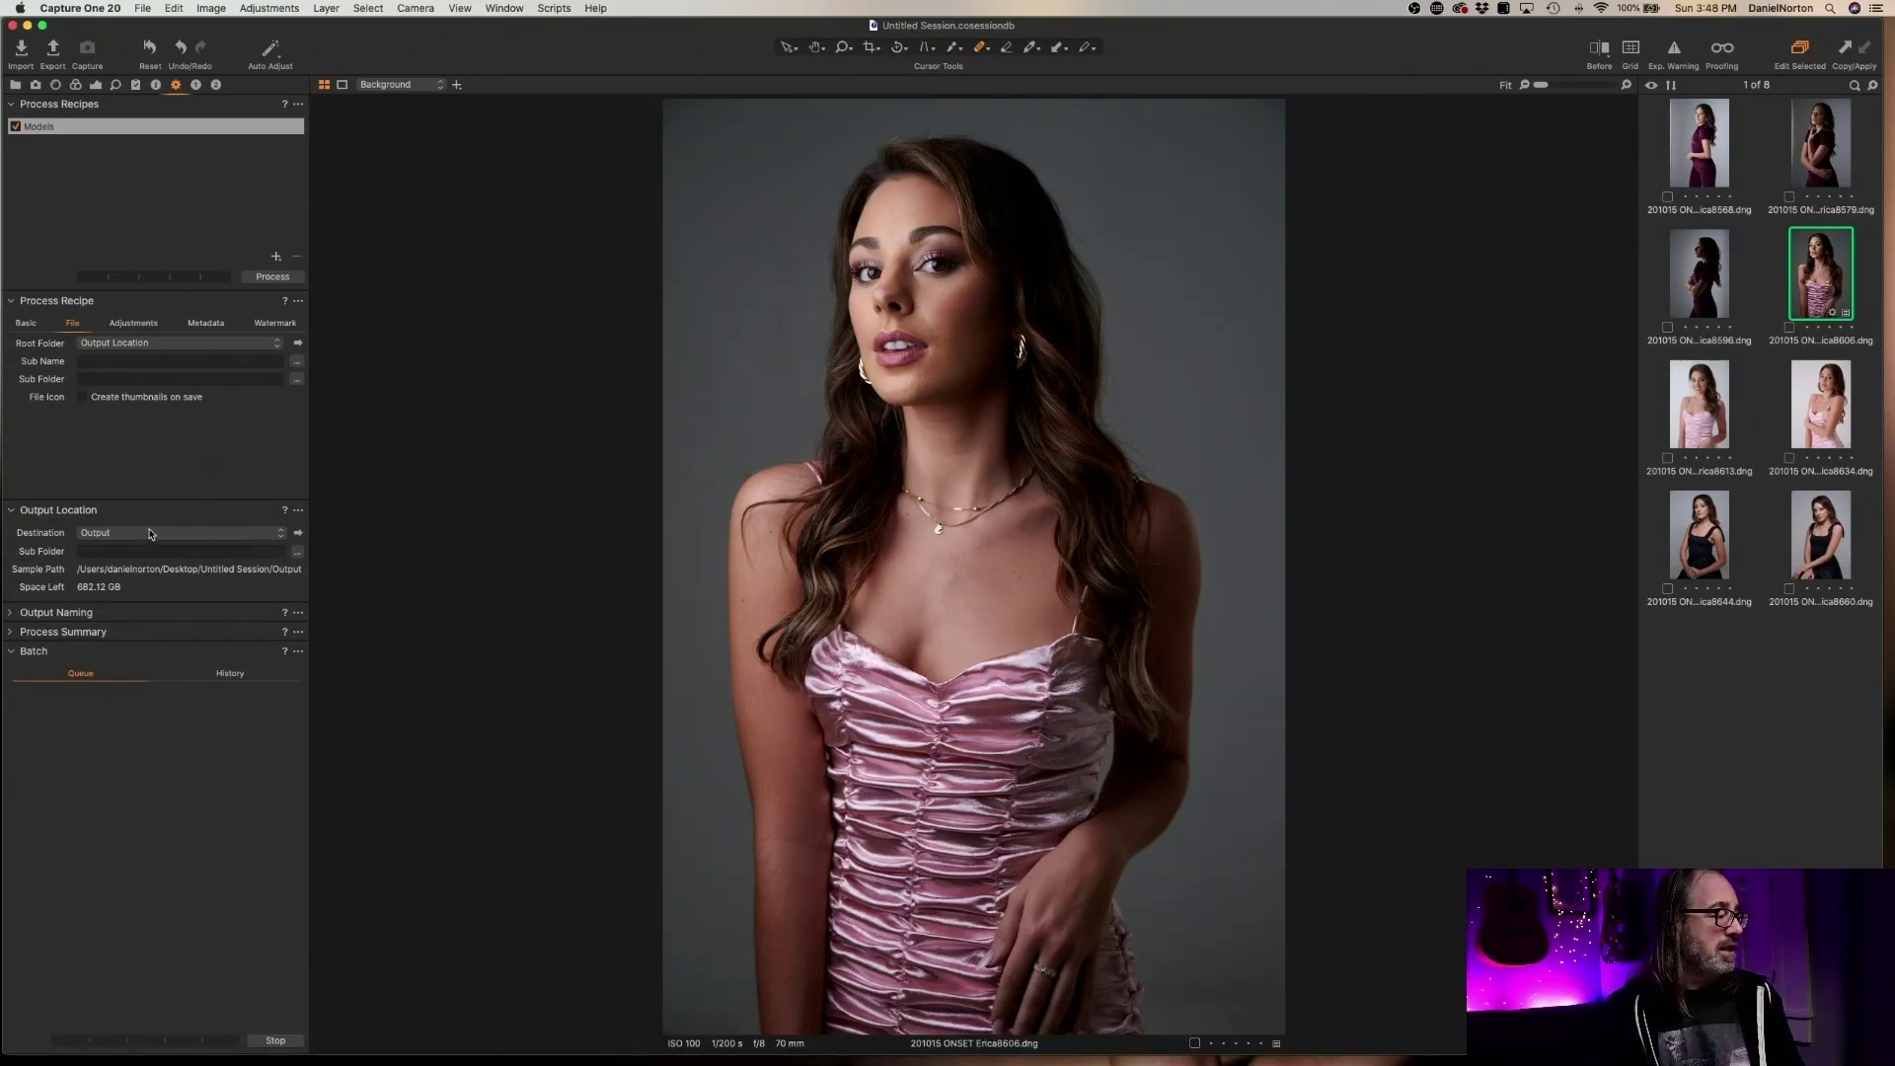
left_click(13, 512)
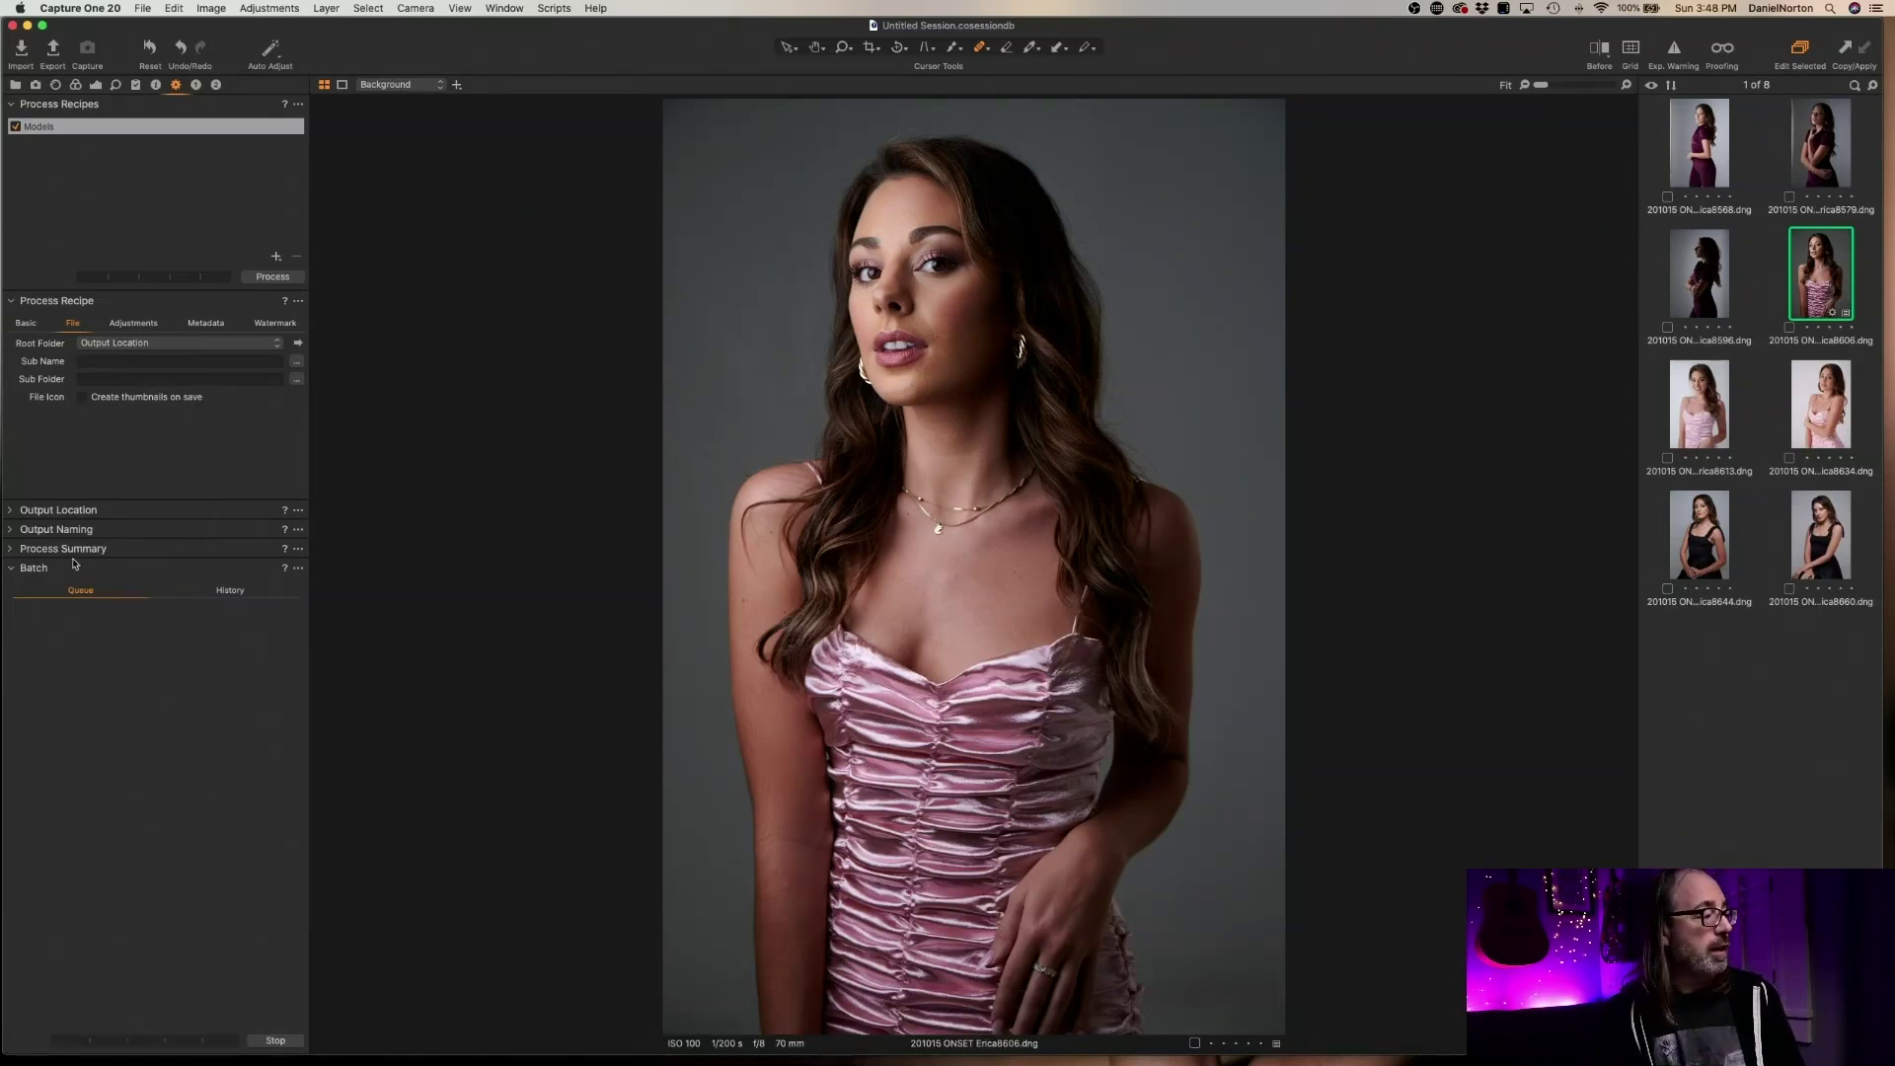
left_click(12, 511)
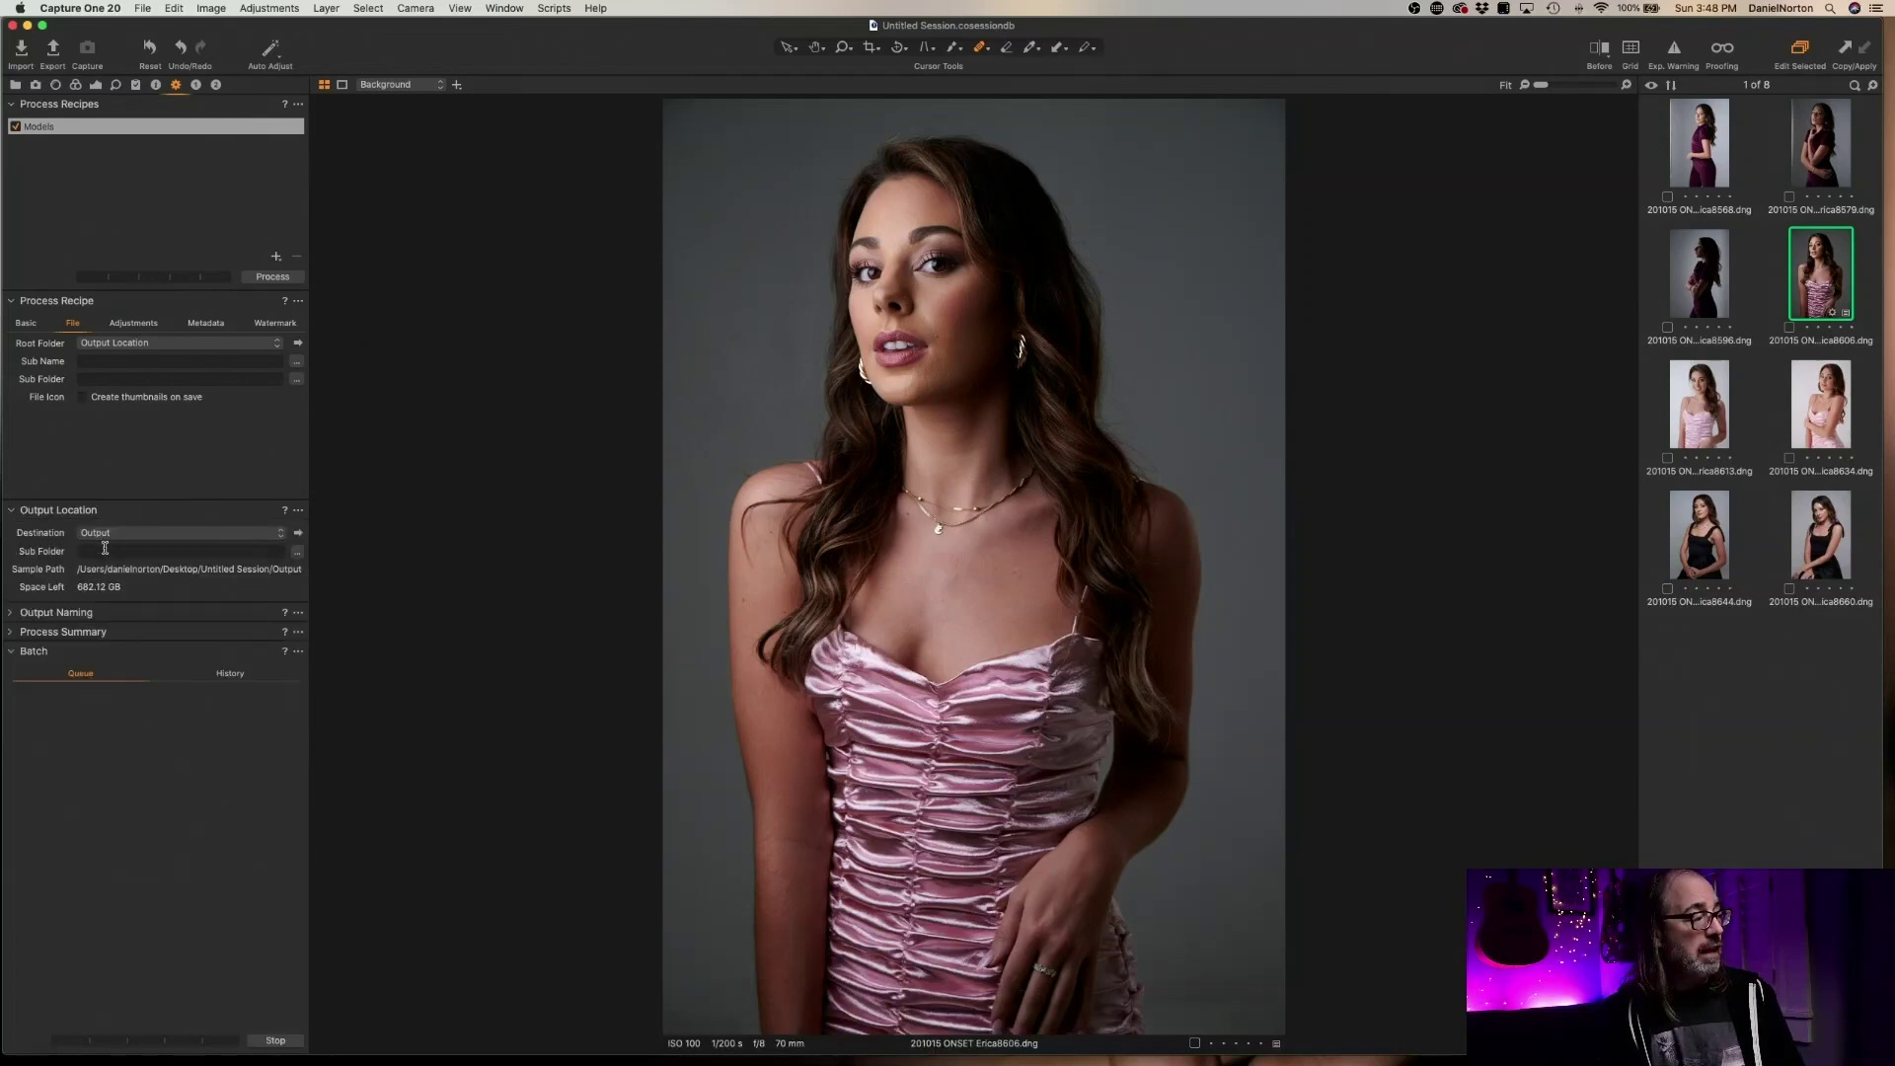
left_click(19, 518)
left_click(14, 552)
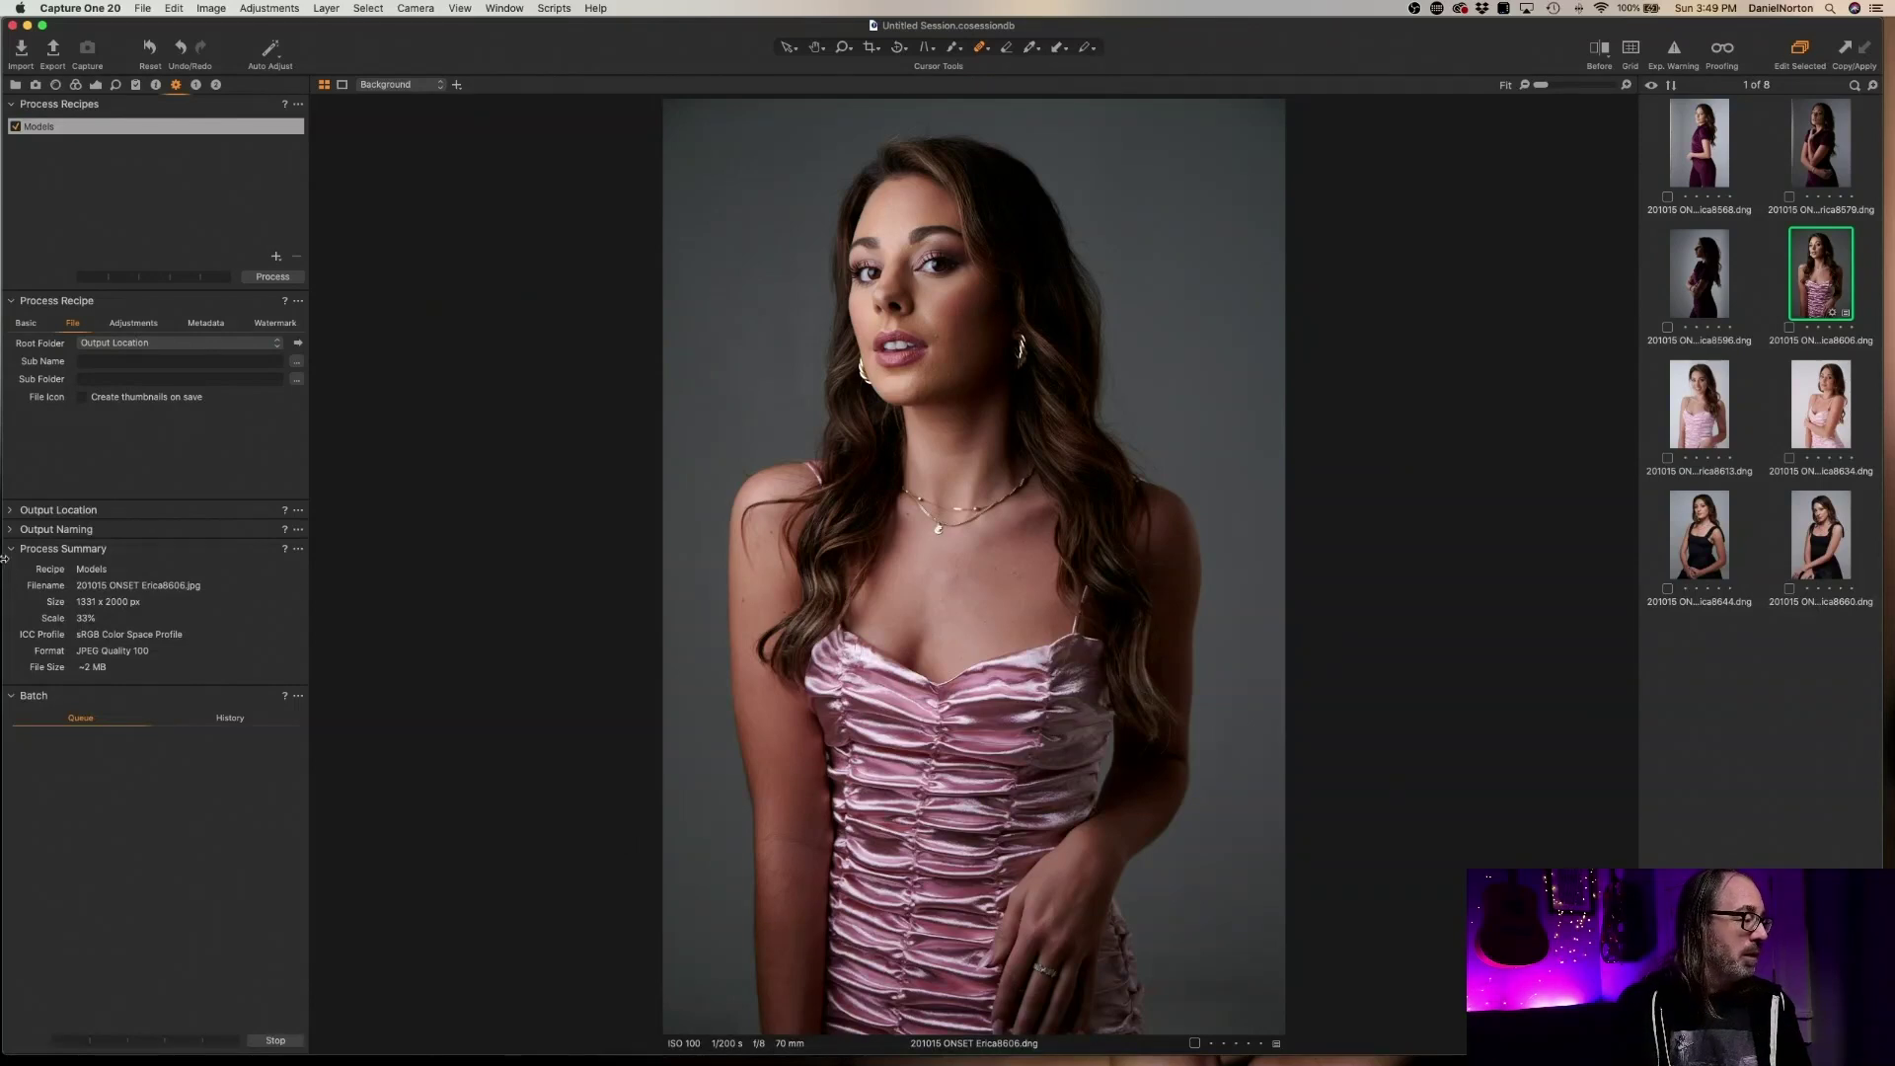
left_click(92, 551)
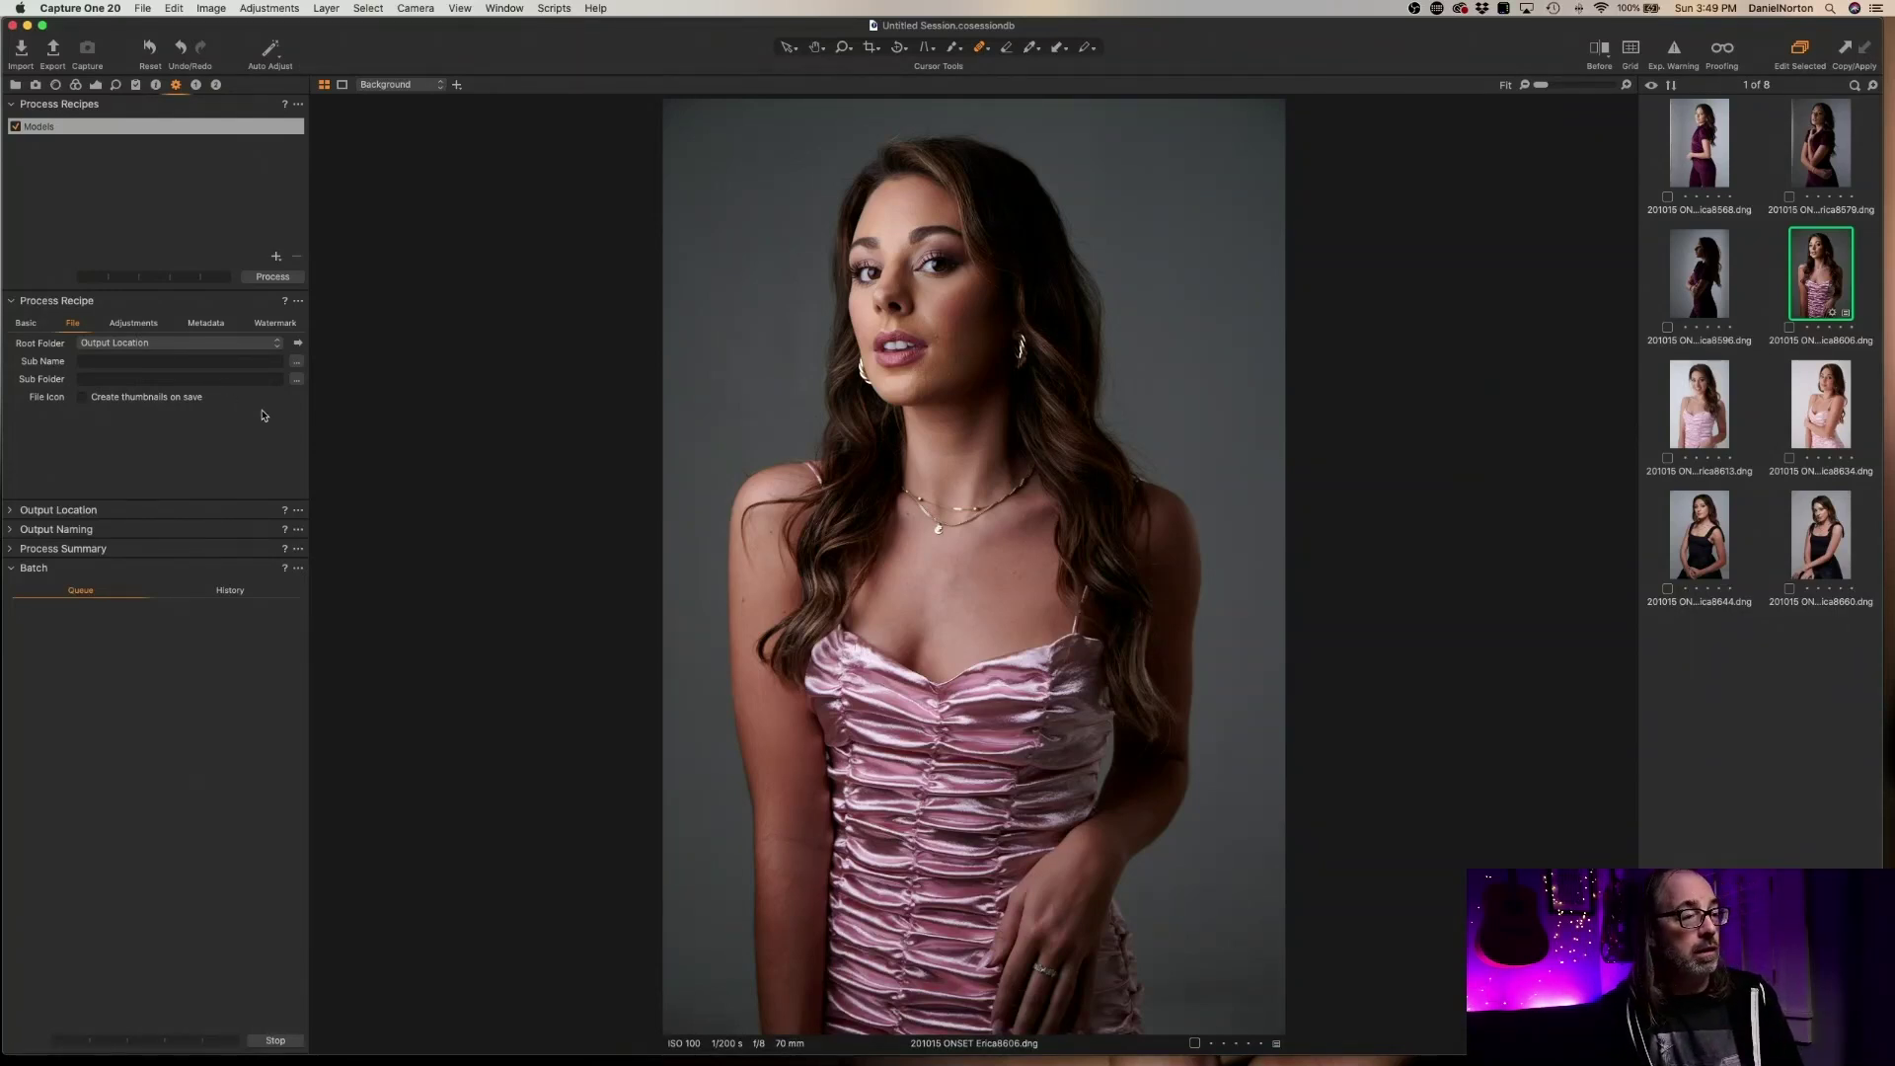
right_click(120, 132)
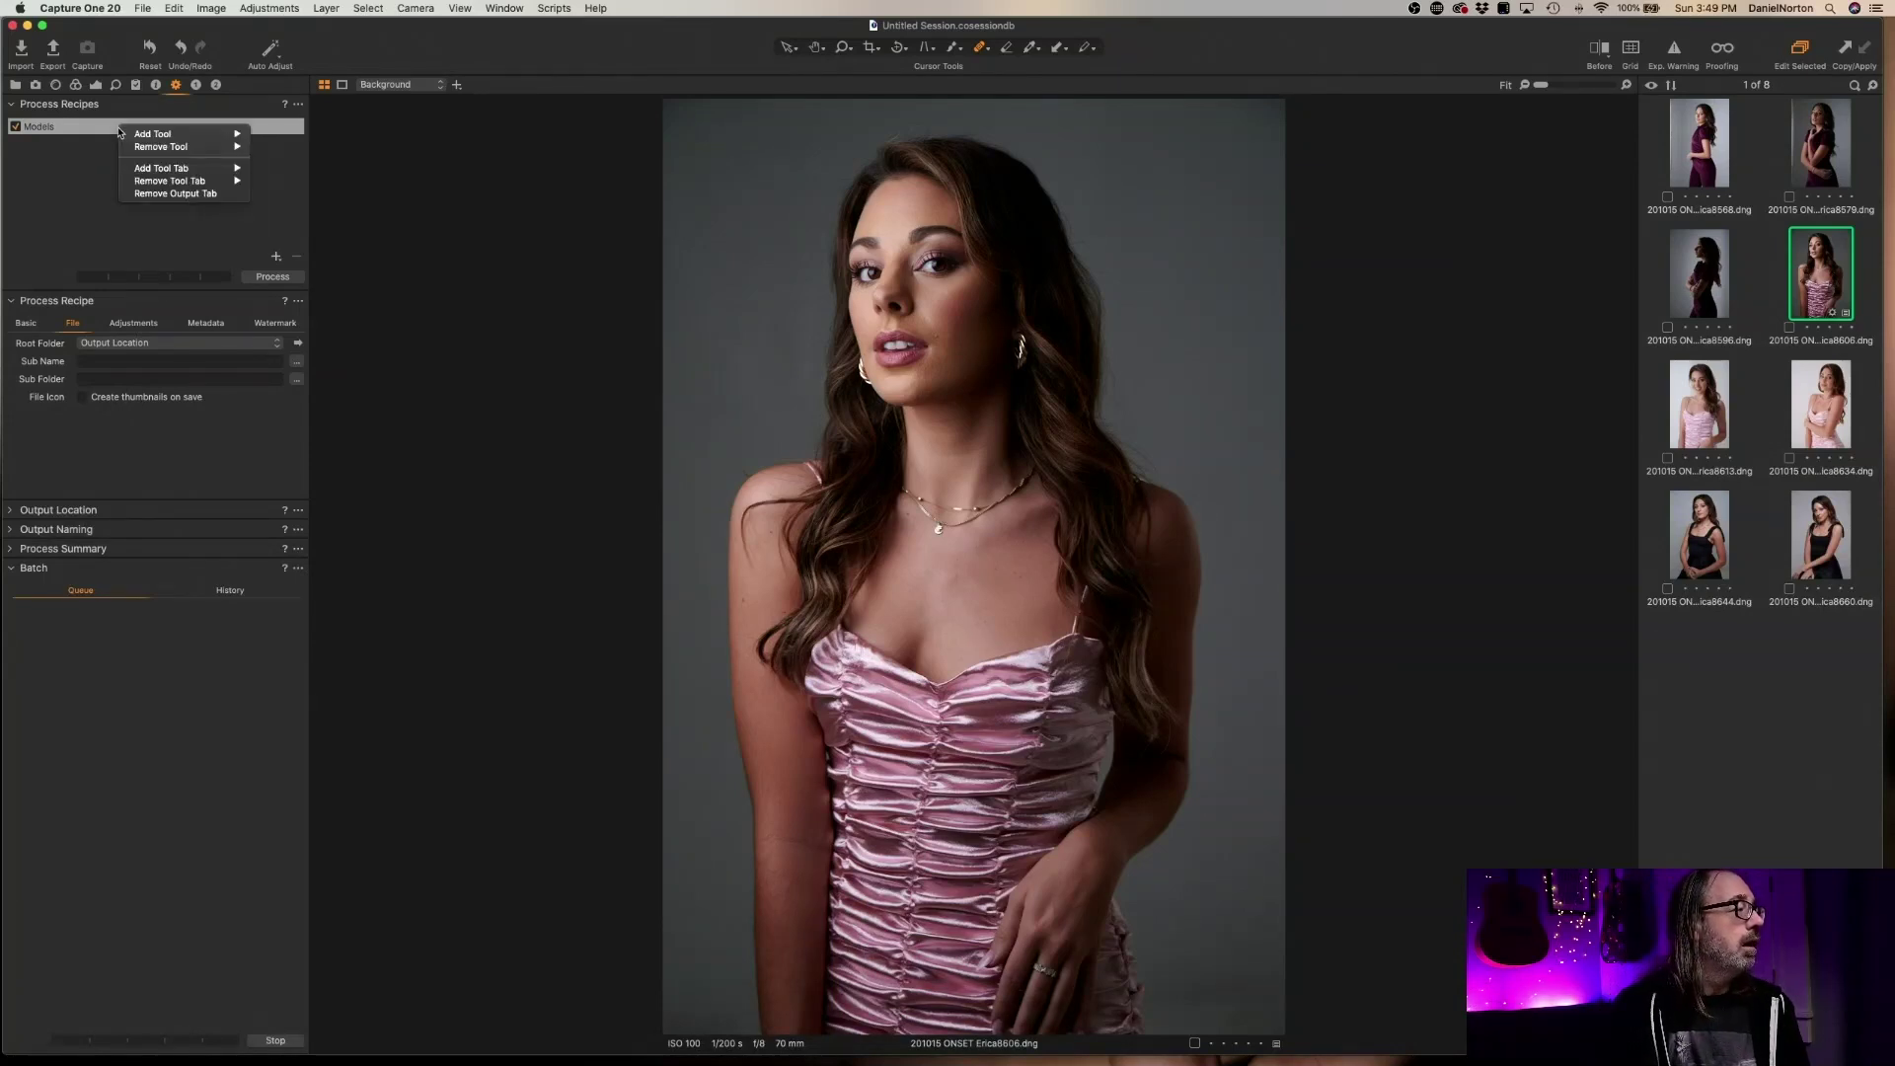
left_click(89, 164)
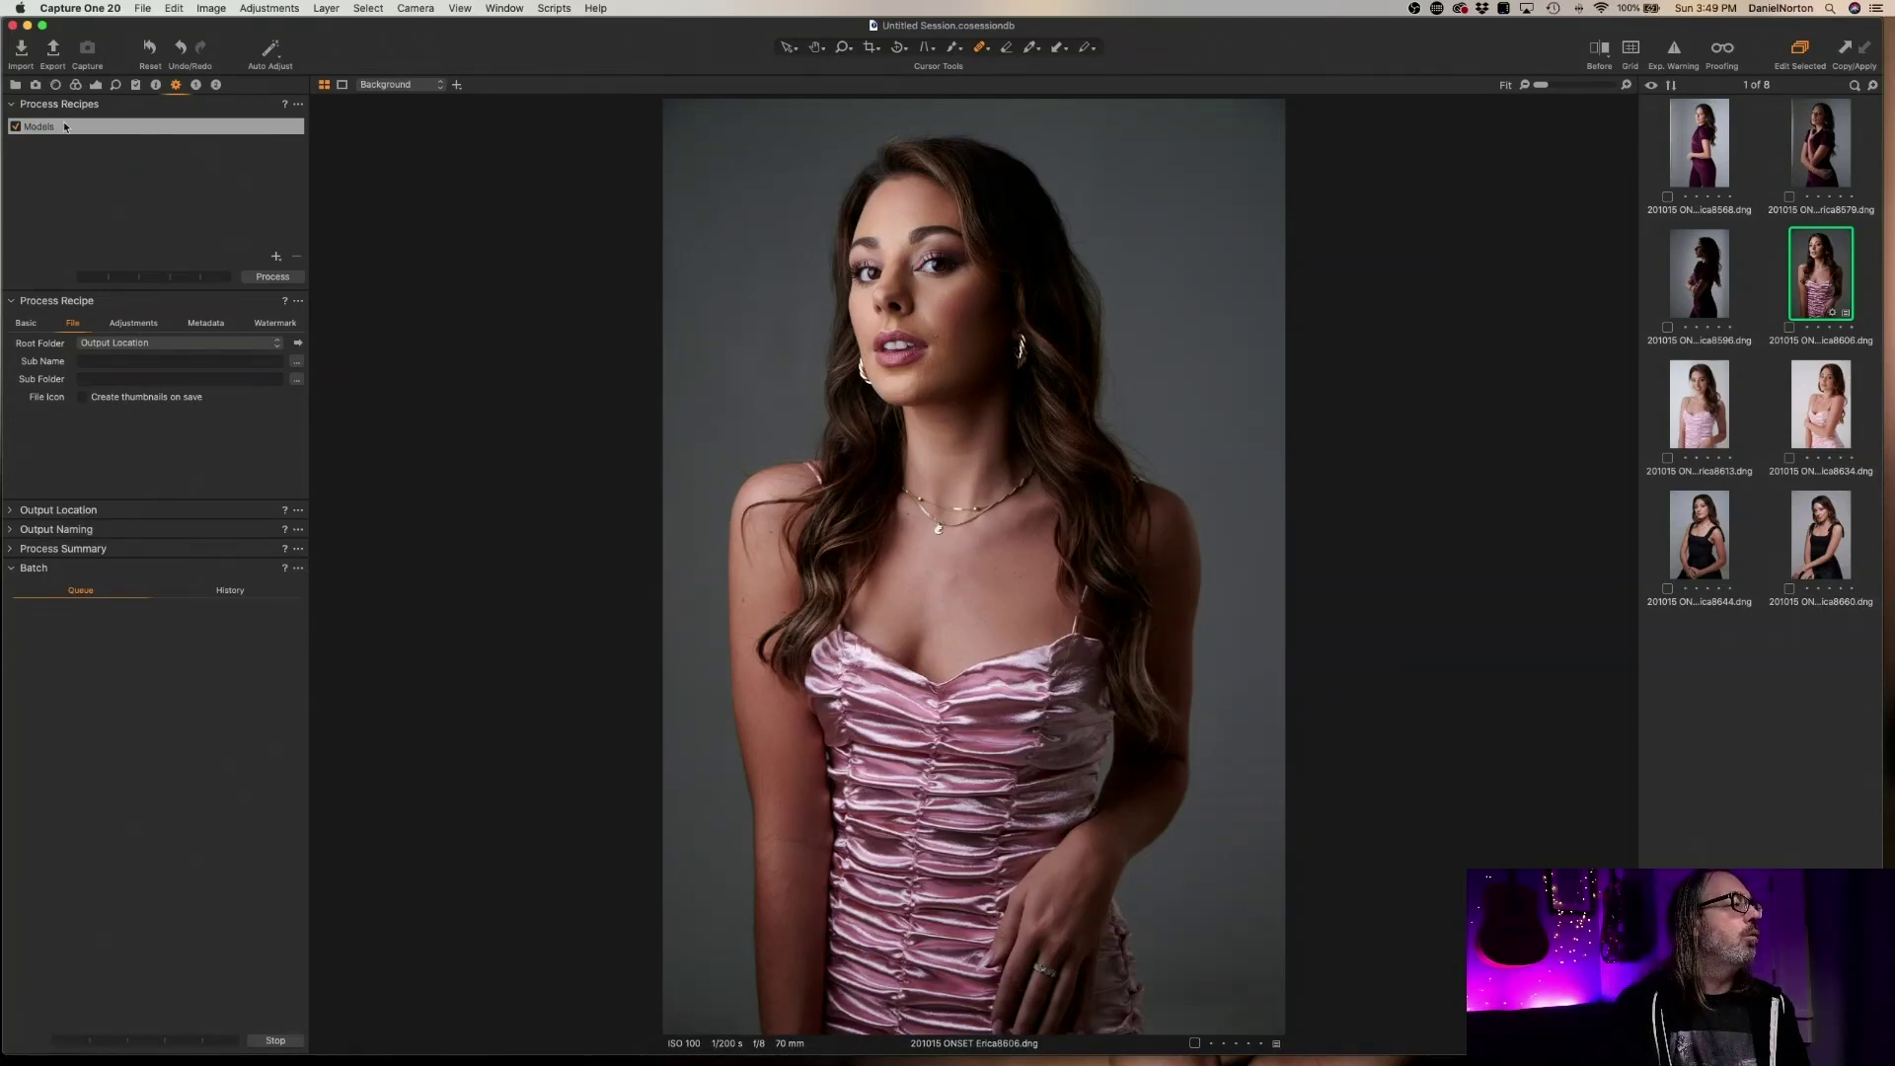
left_click(298, 105)
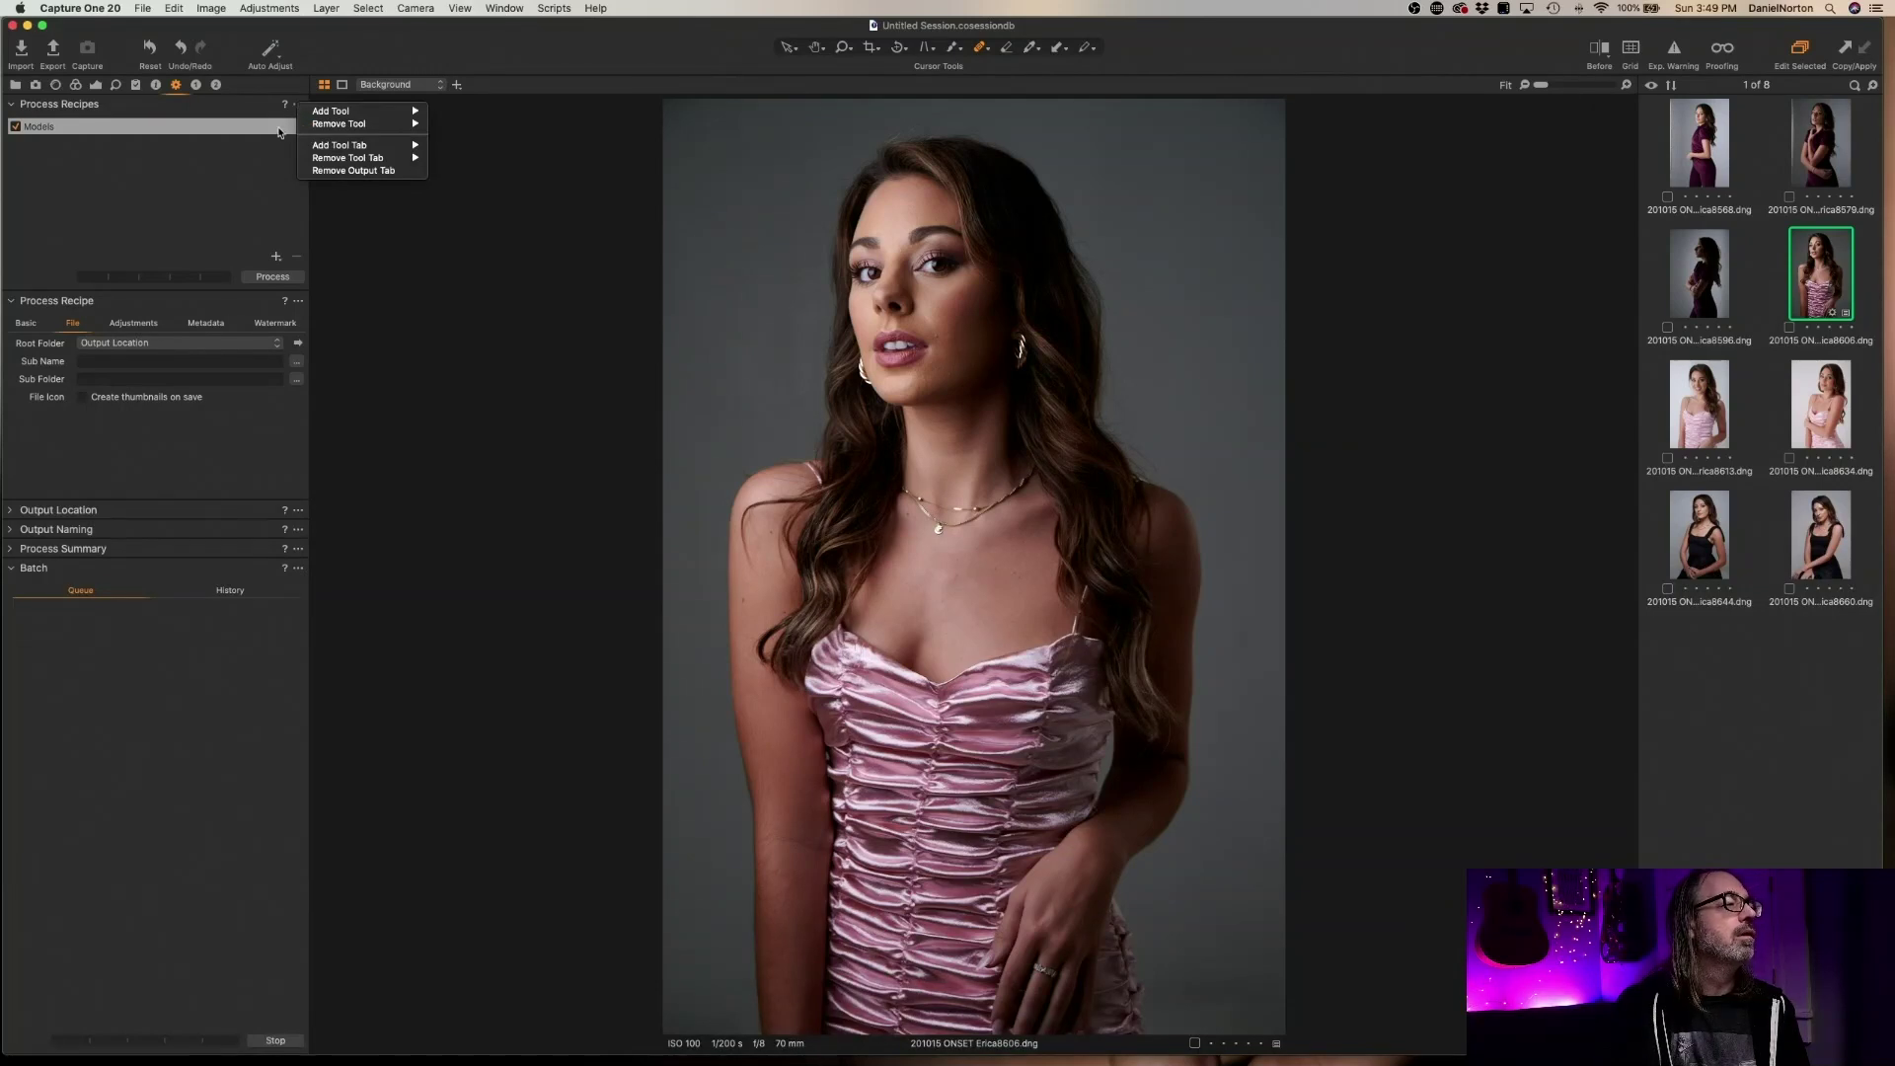
left_click(278, 145)
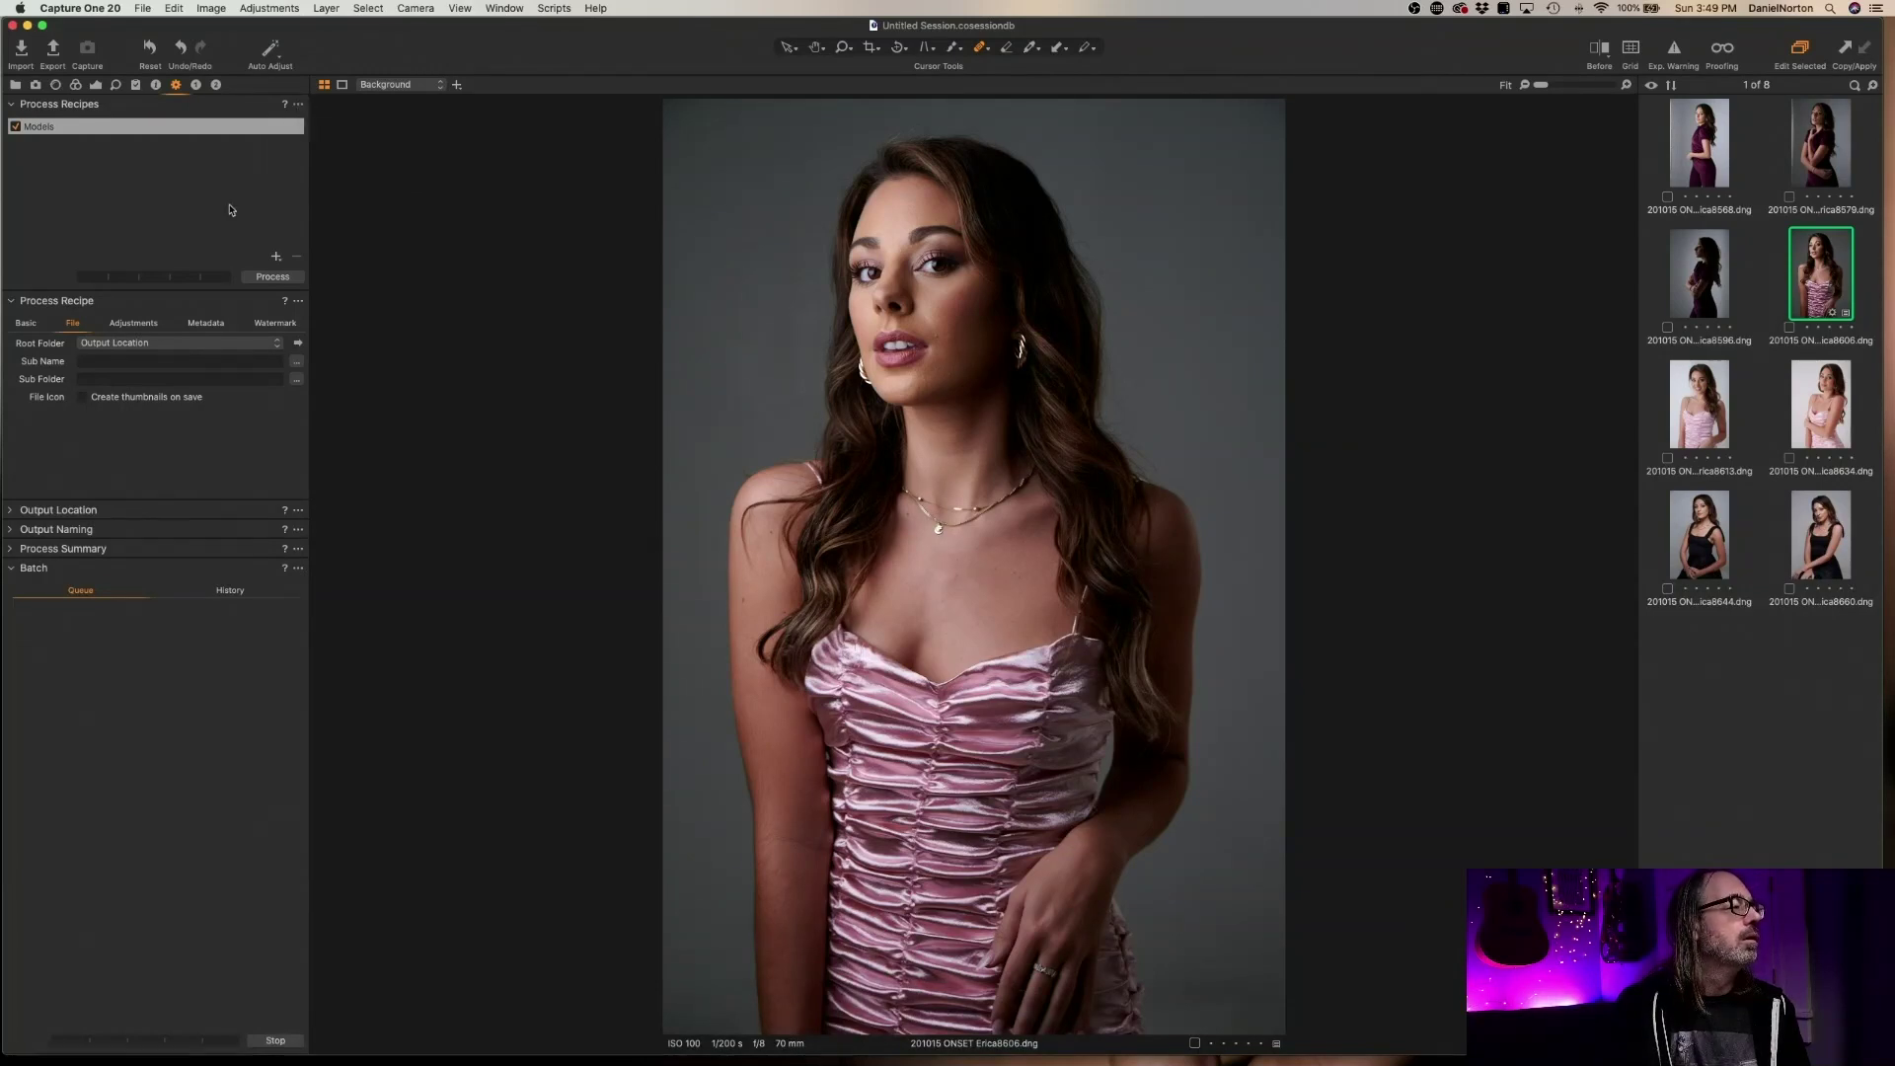
left_click(42, 129)
right_click(42, 129)
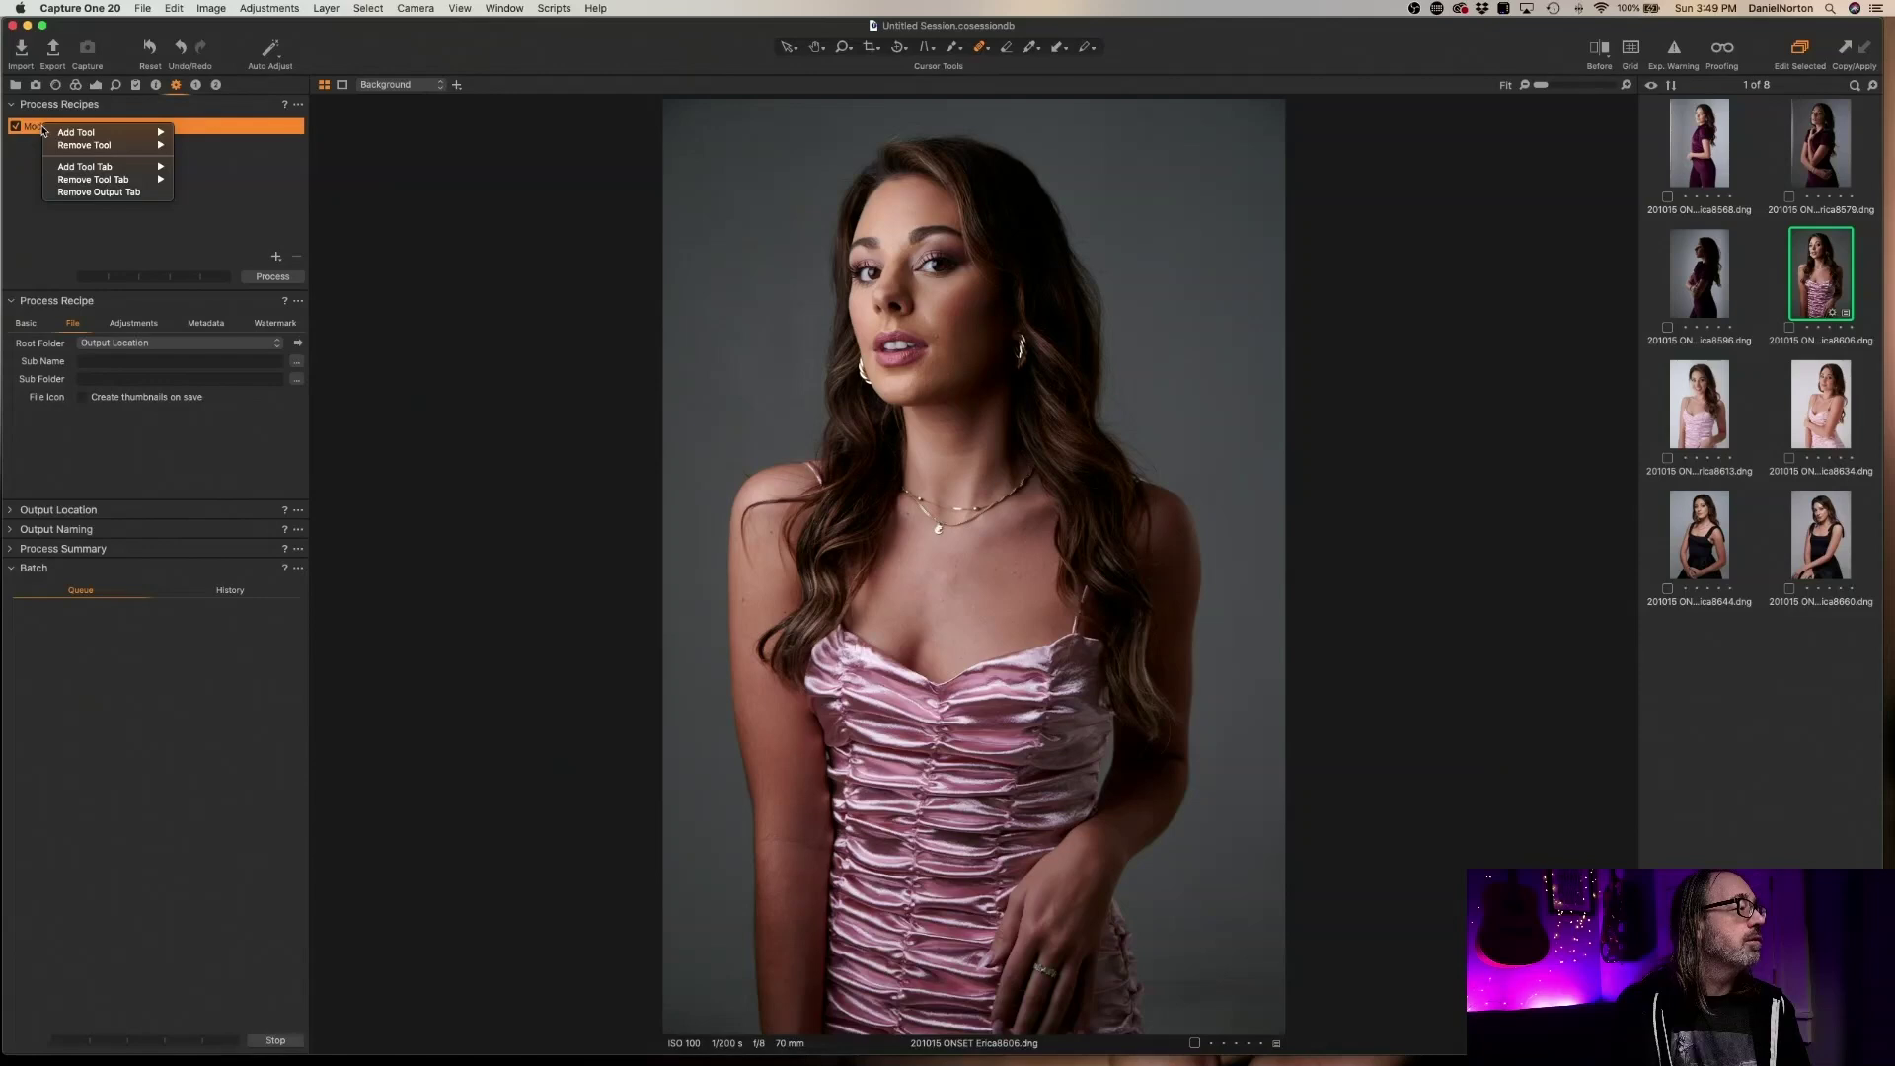
left_click(35, 175)
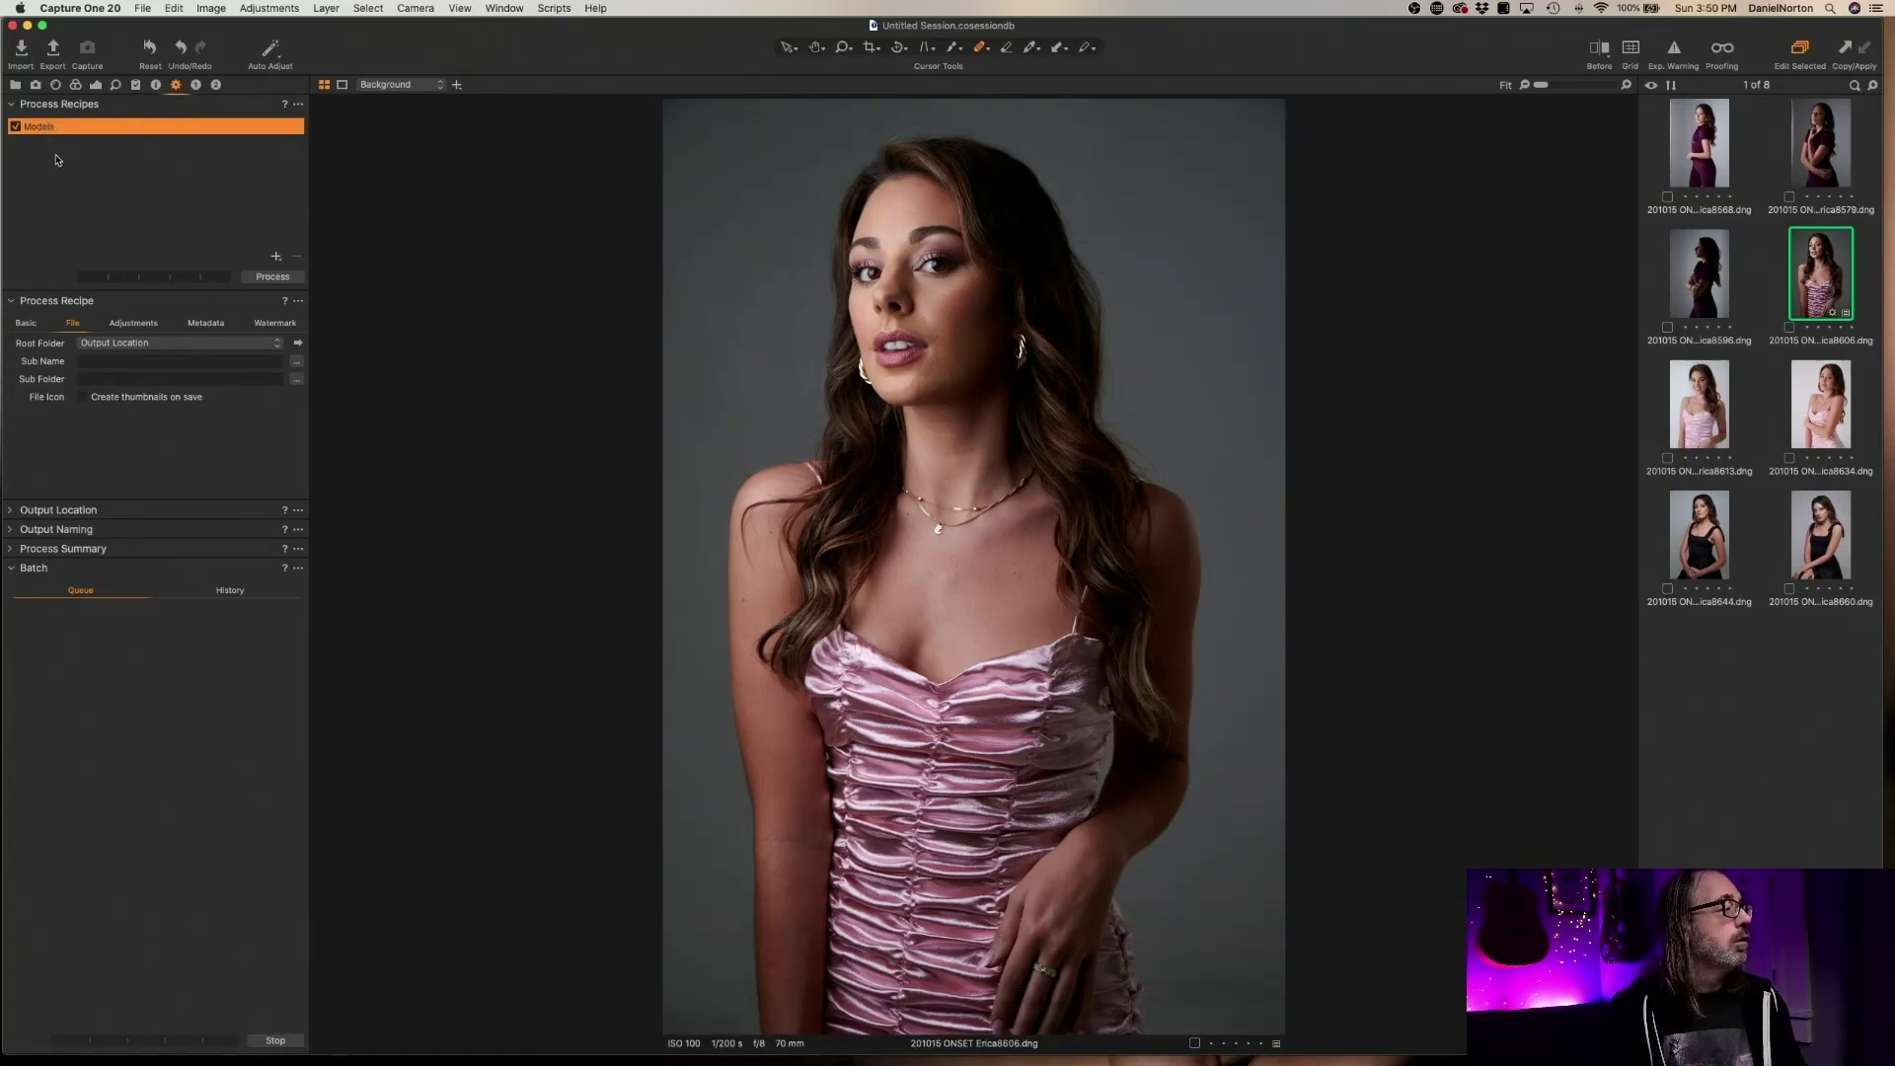
left_click(297, 105)
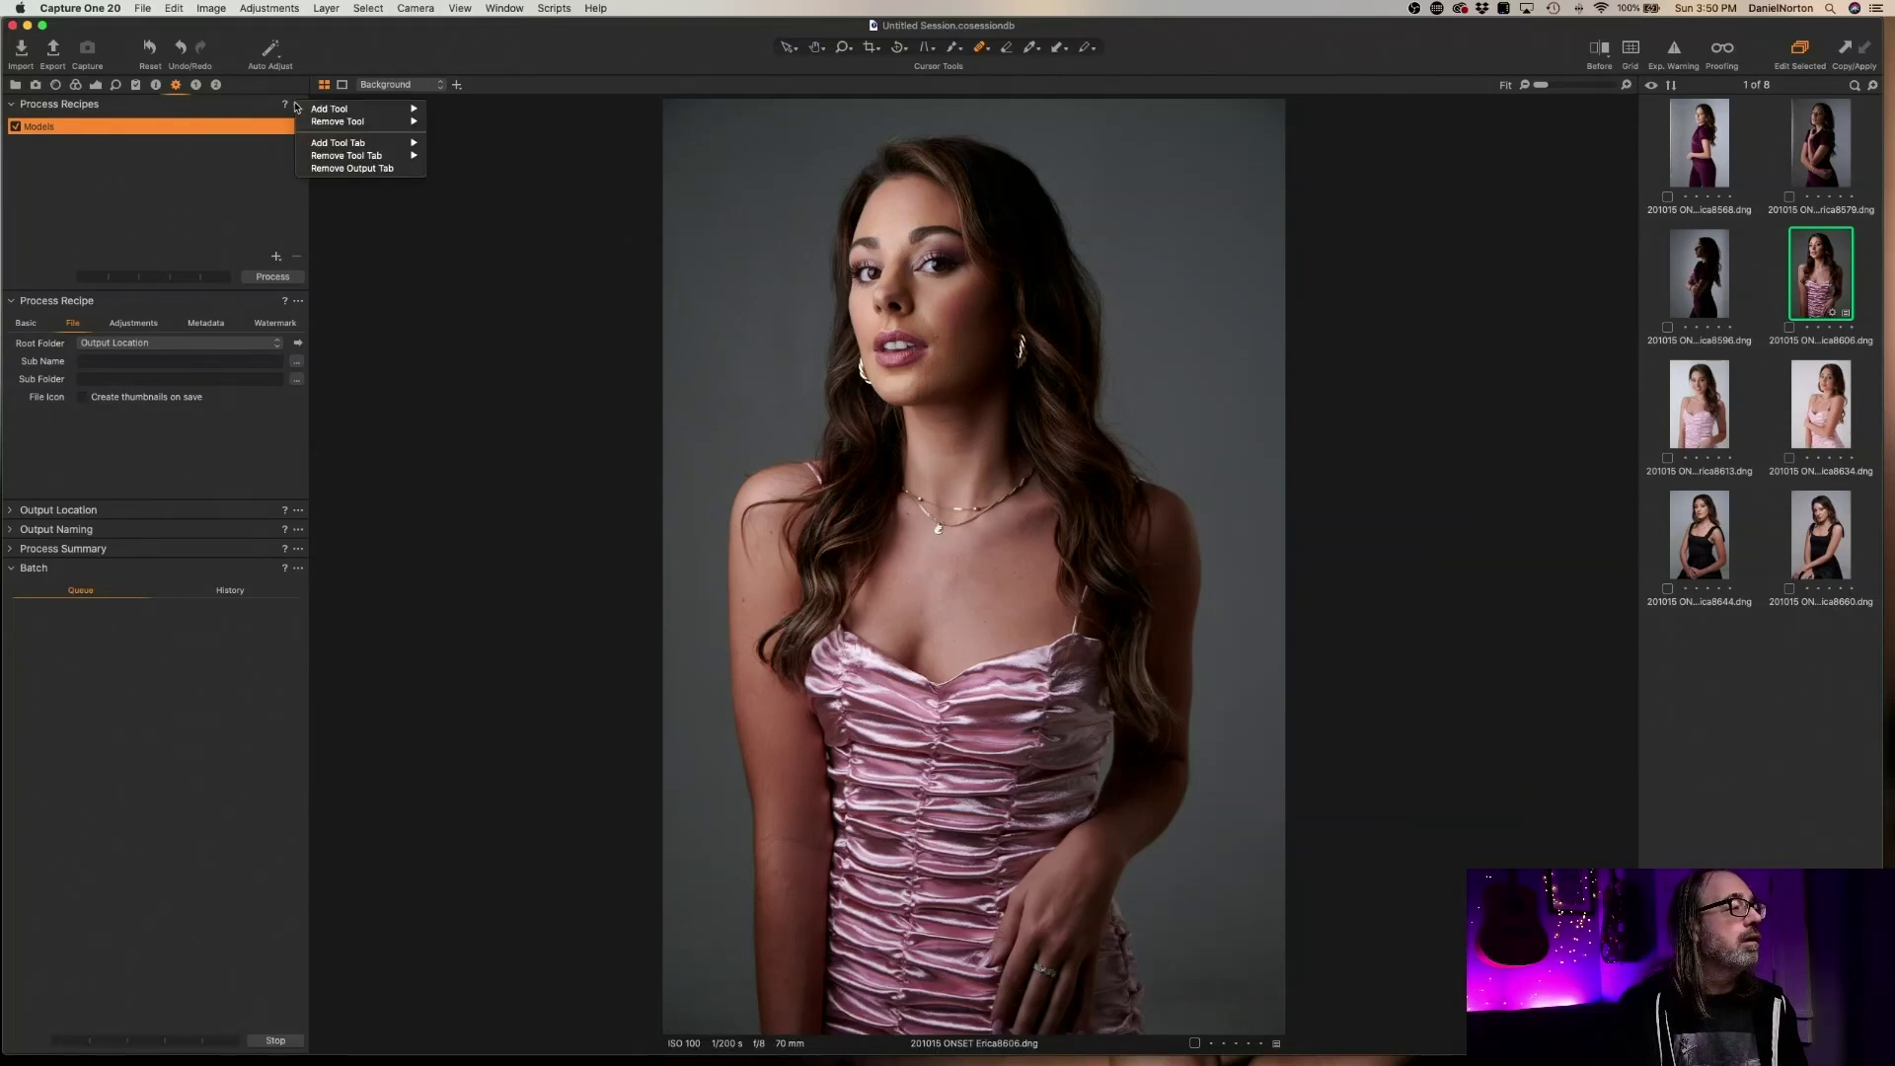
left_click(249, 166)
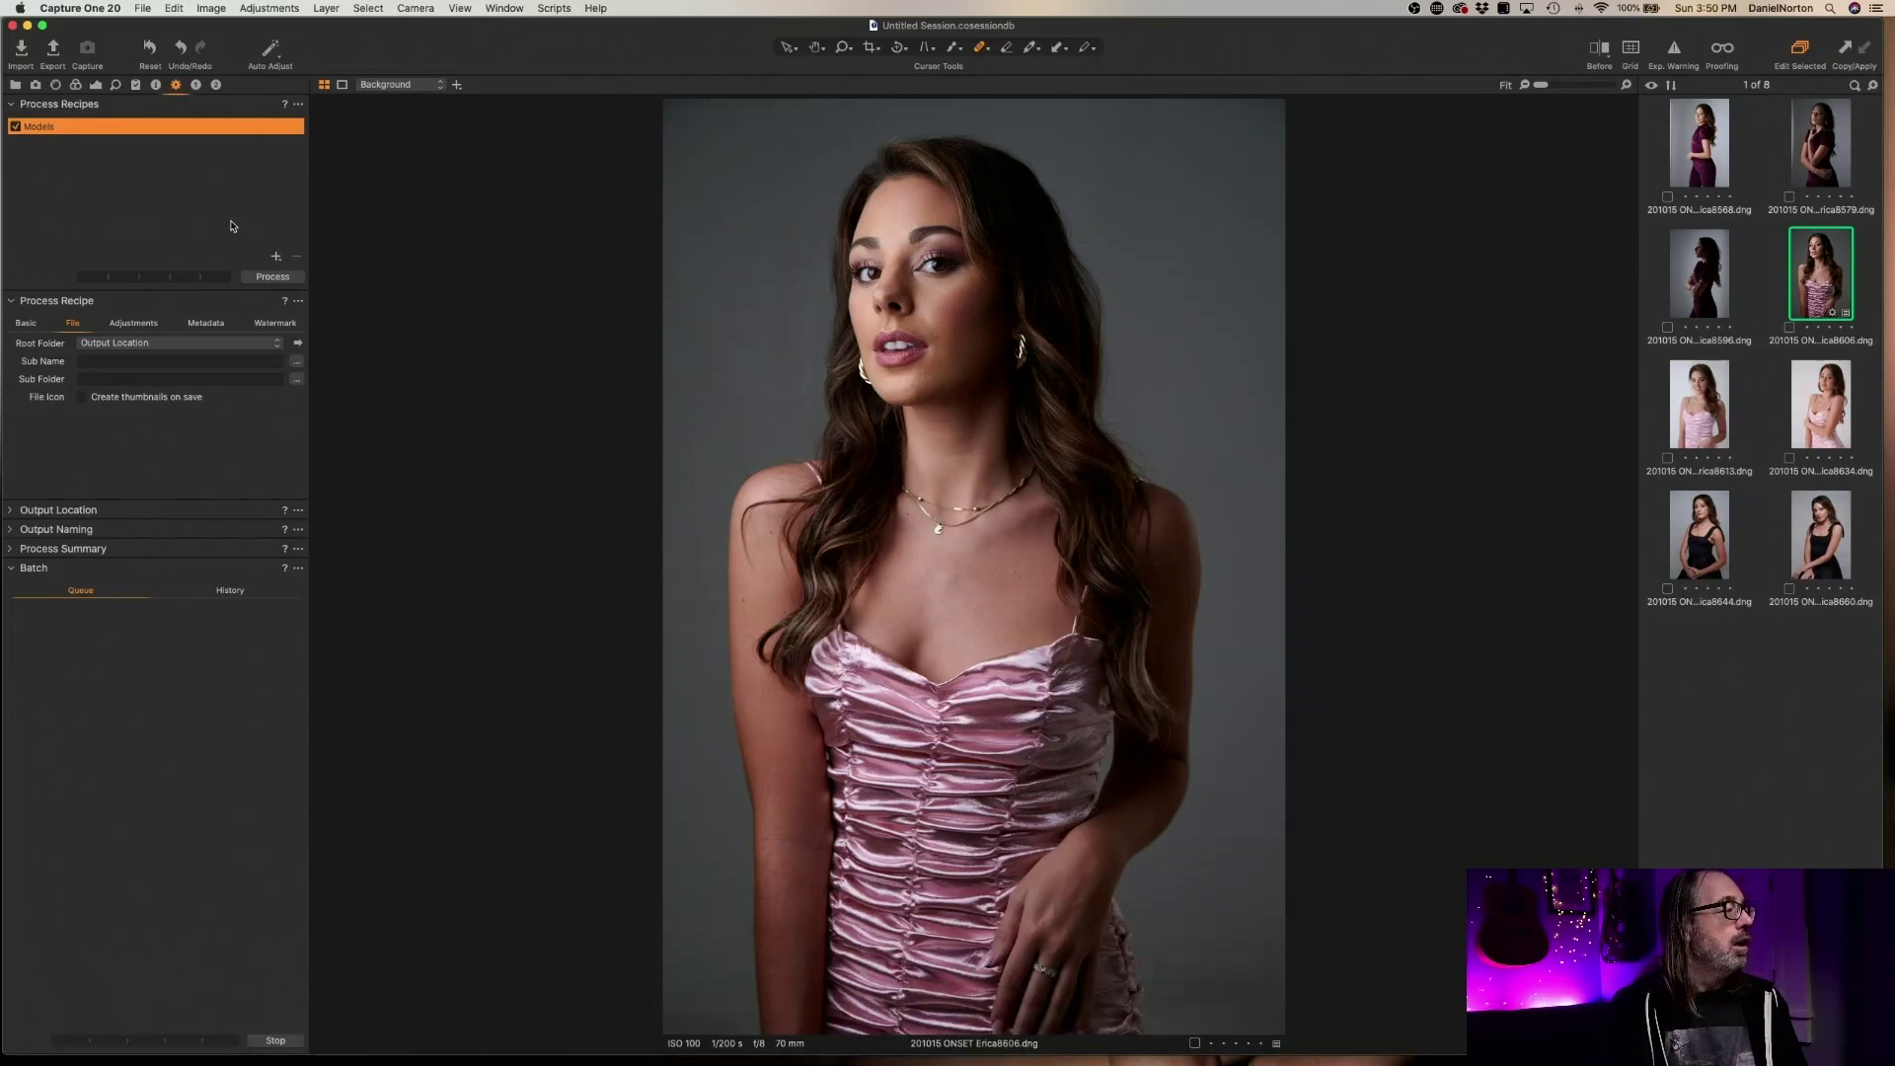
Add a new process recipe named Models Dropbox
left_click(277, 257)
type("Models")
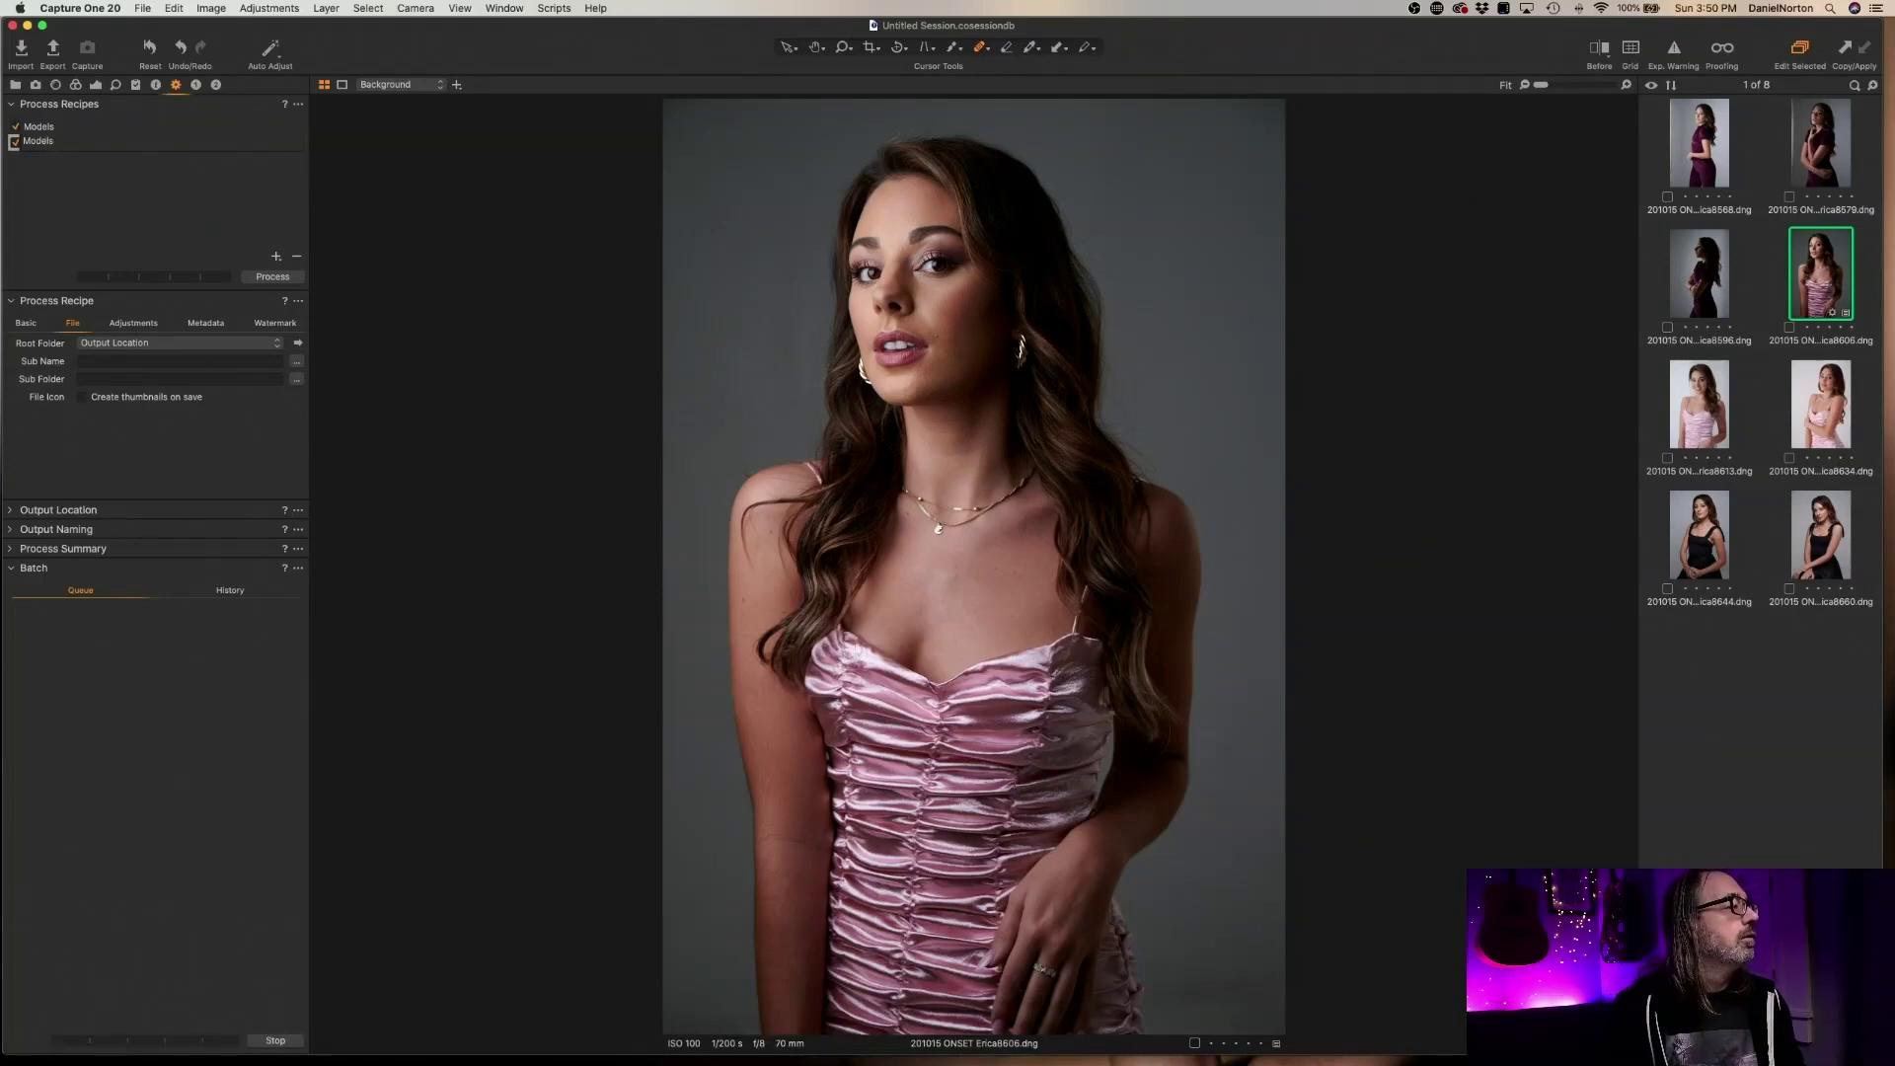
type(" Dropbox")
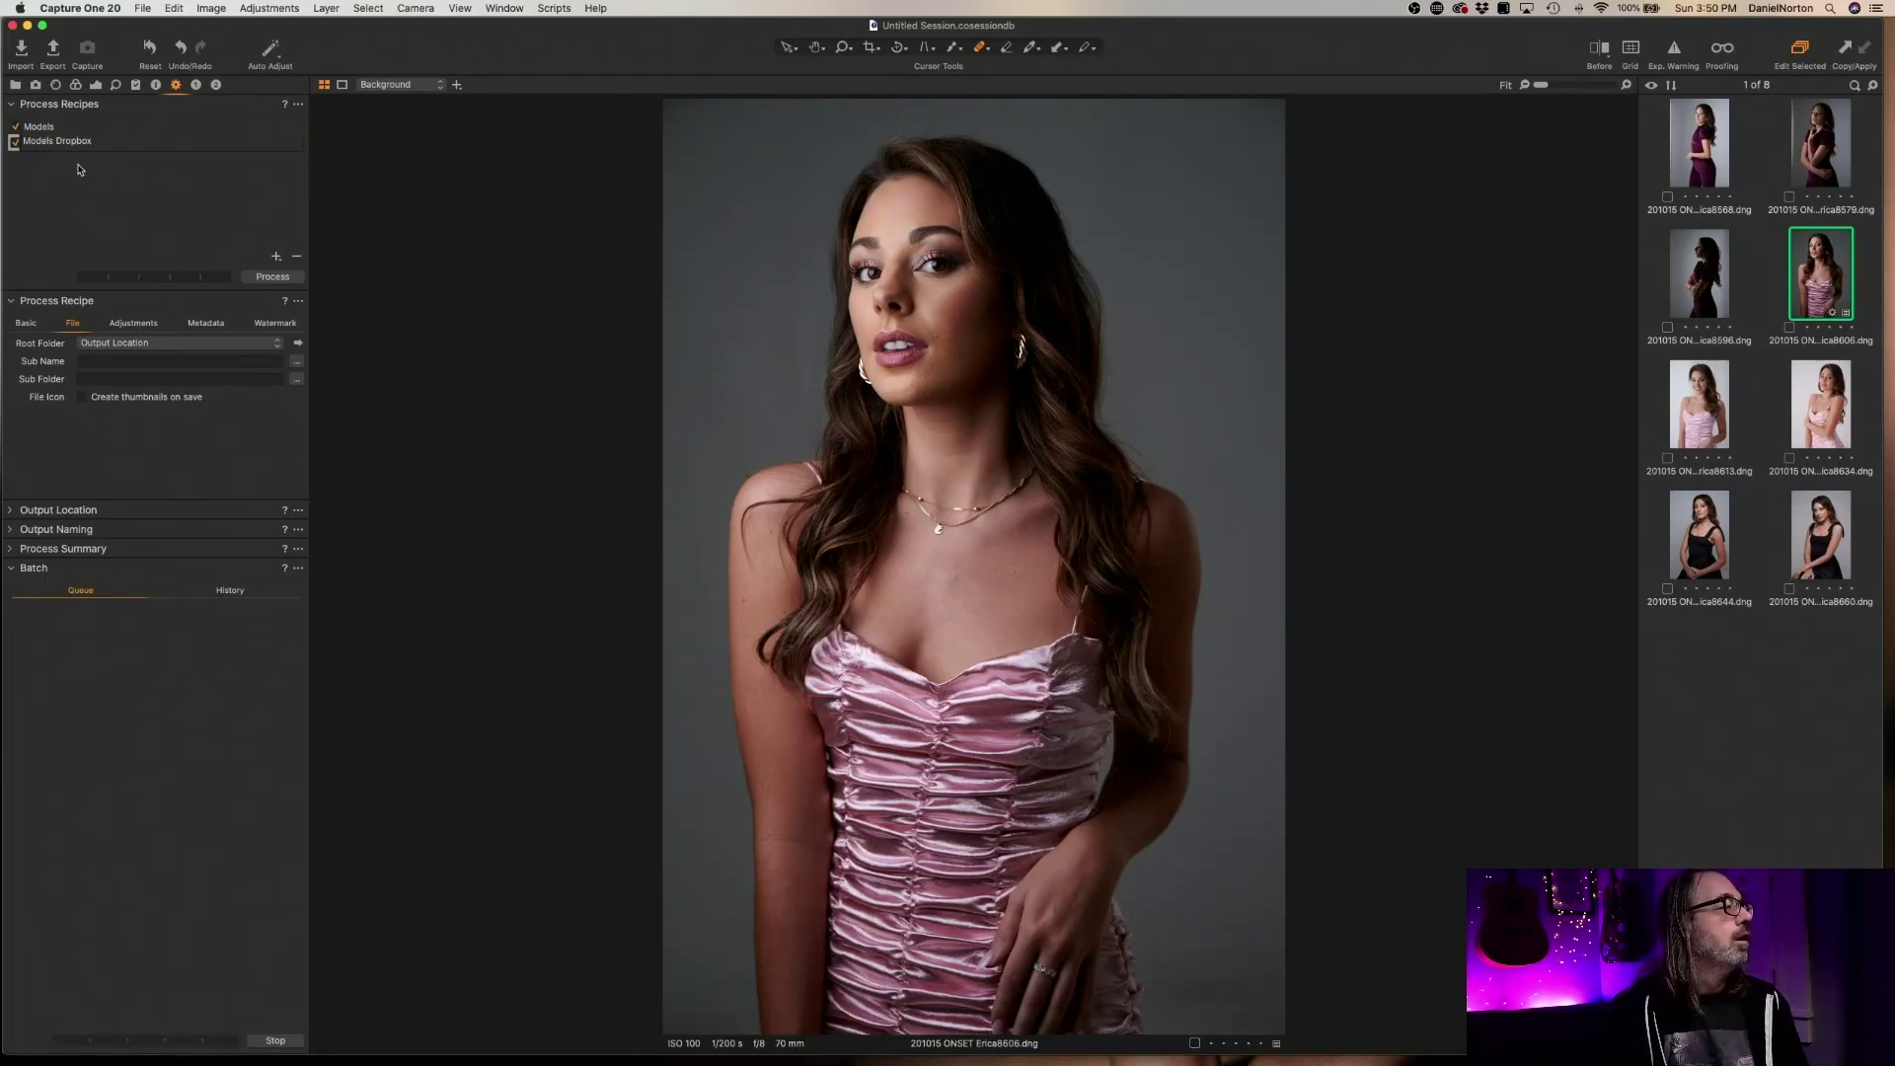
key("Return")
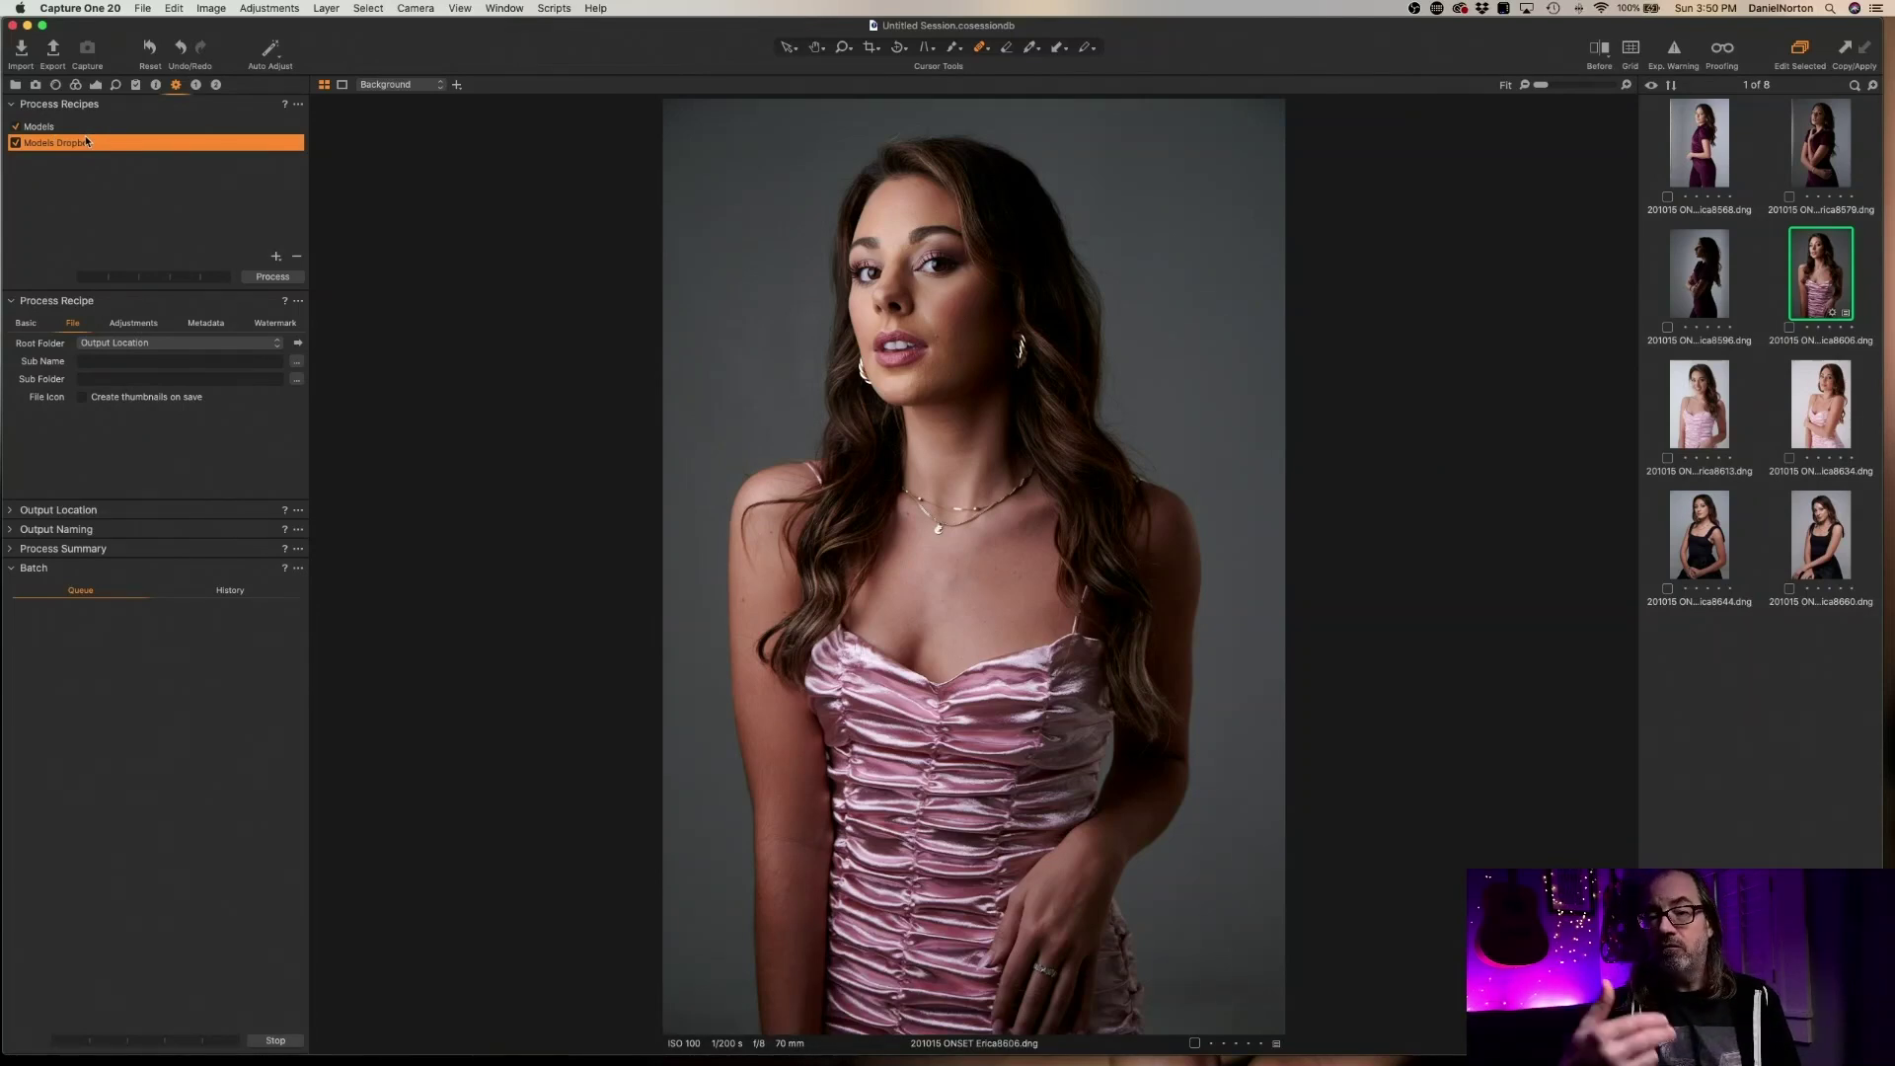
Set the Models Dropbox recipe's format to JPEG and its ICC profile to sRGB Color Space Profile
mouse_move(87, 142)
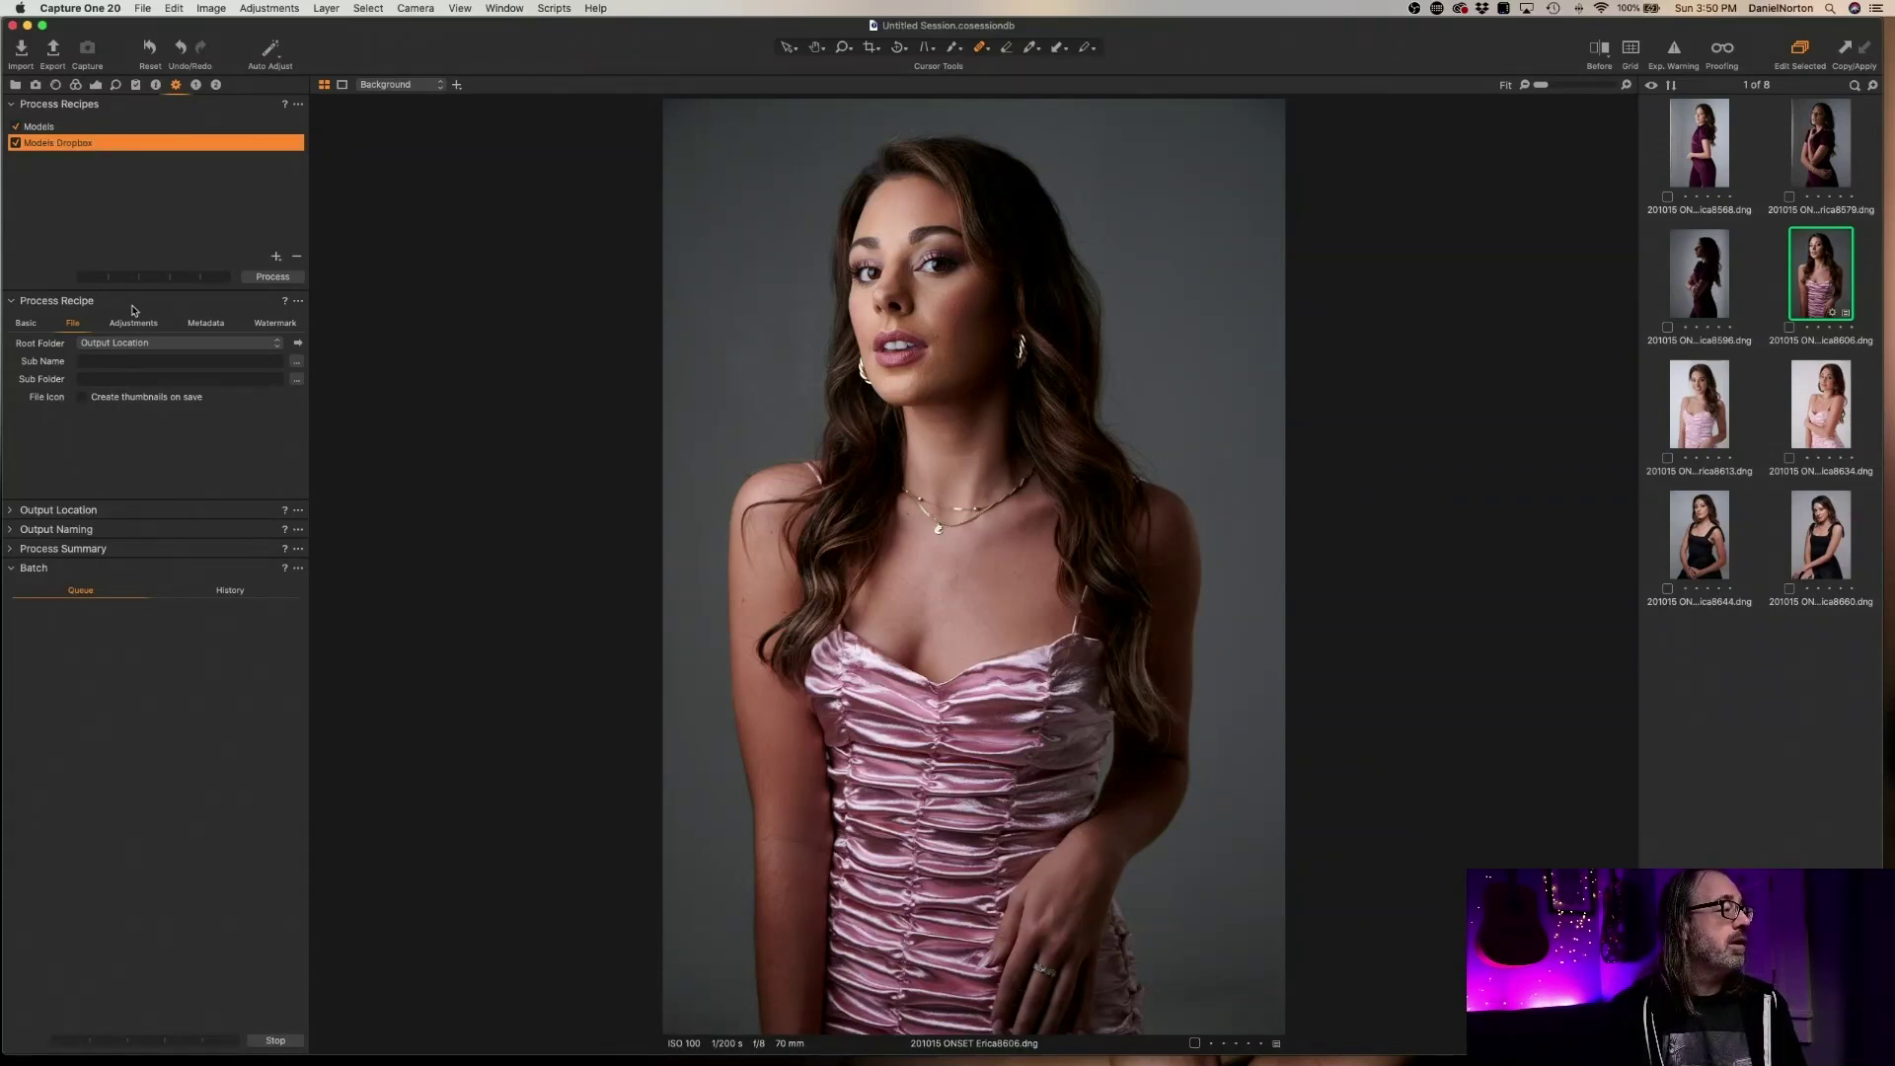
left_click(27, 325)
left_click(173, 343)
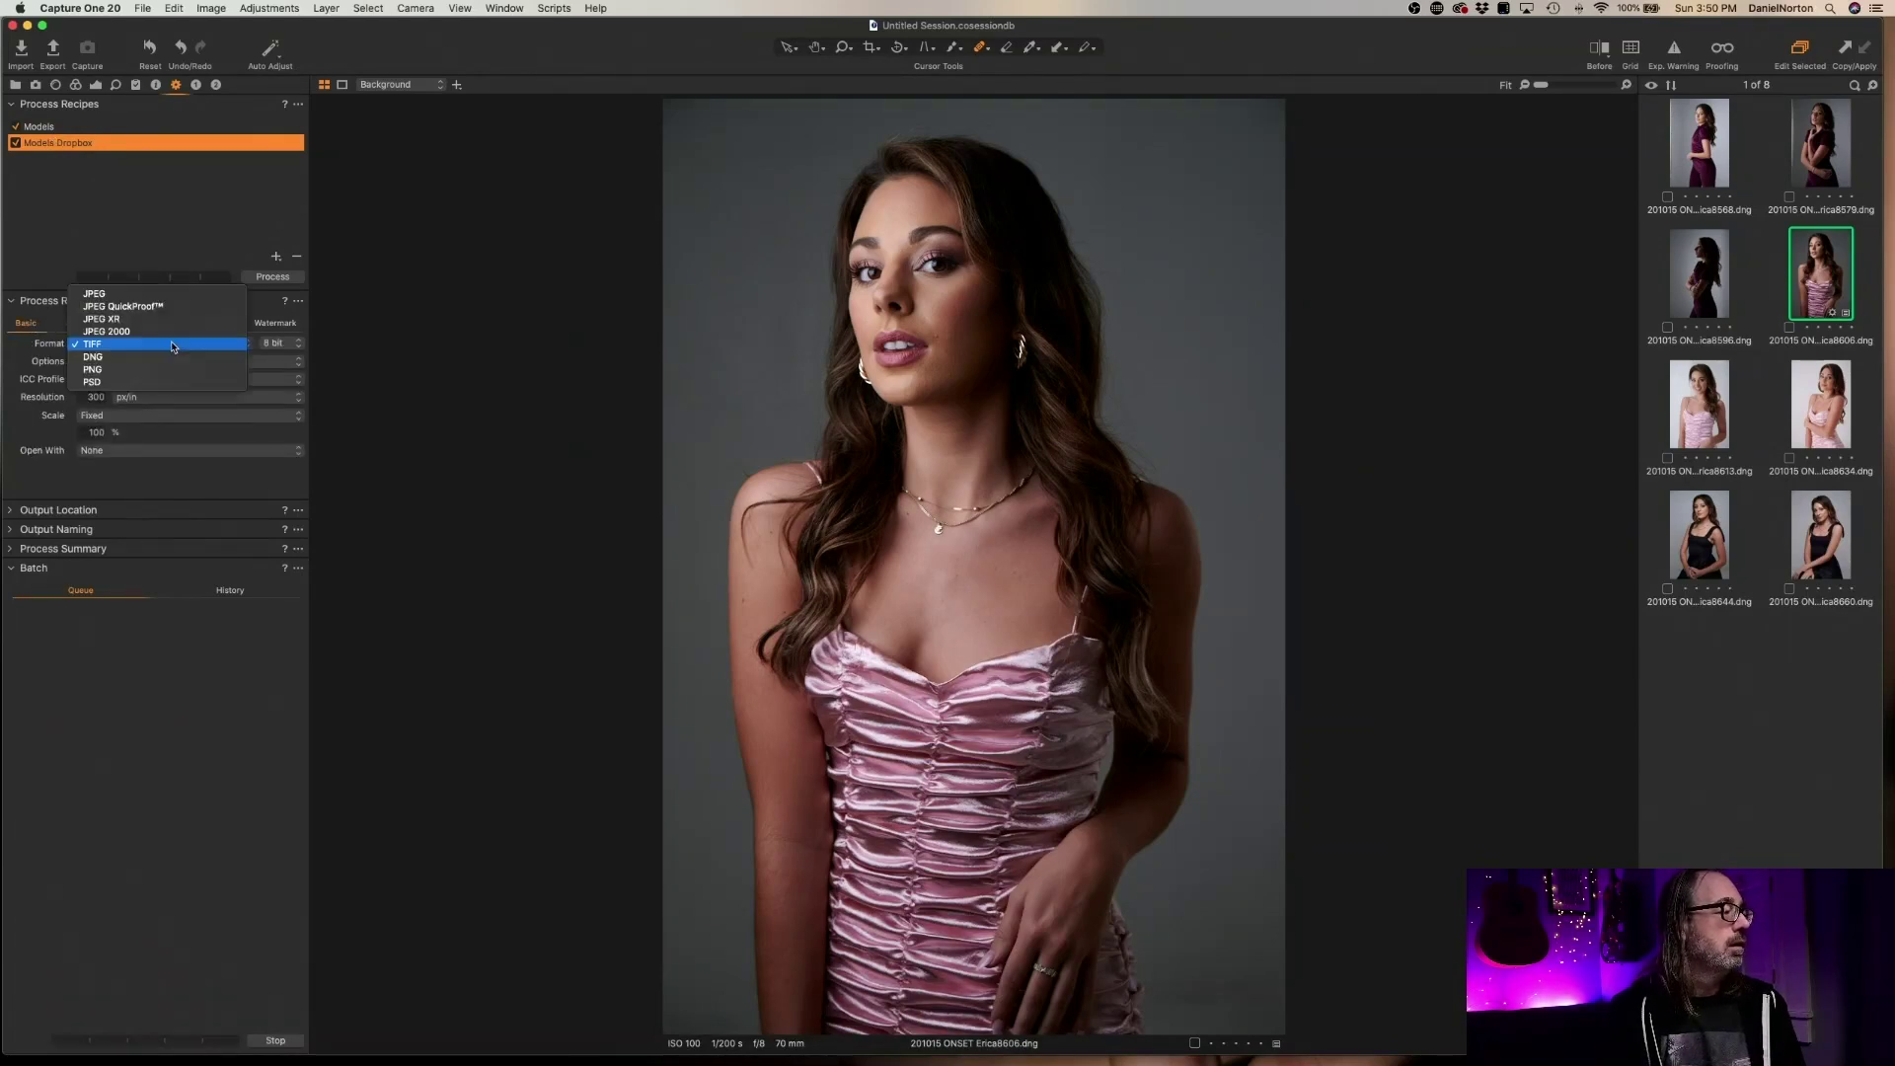
left_click(171, 294)
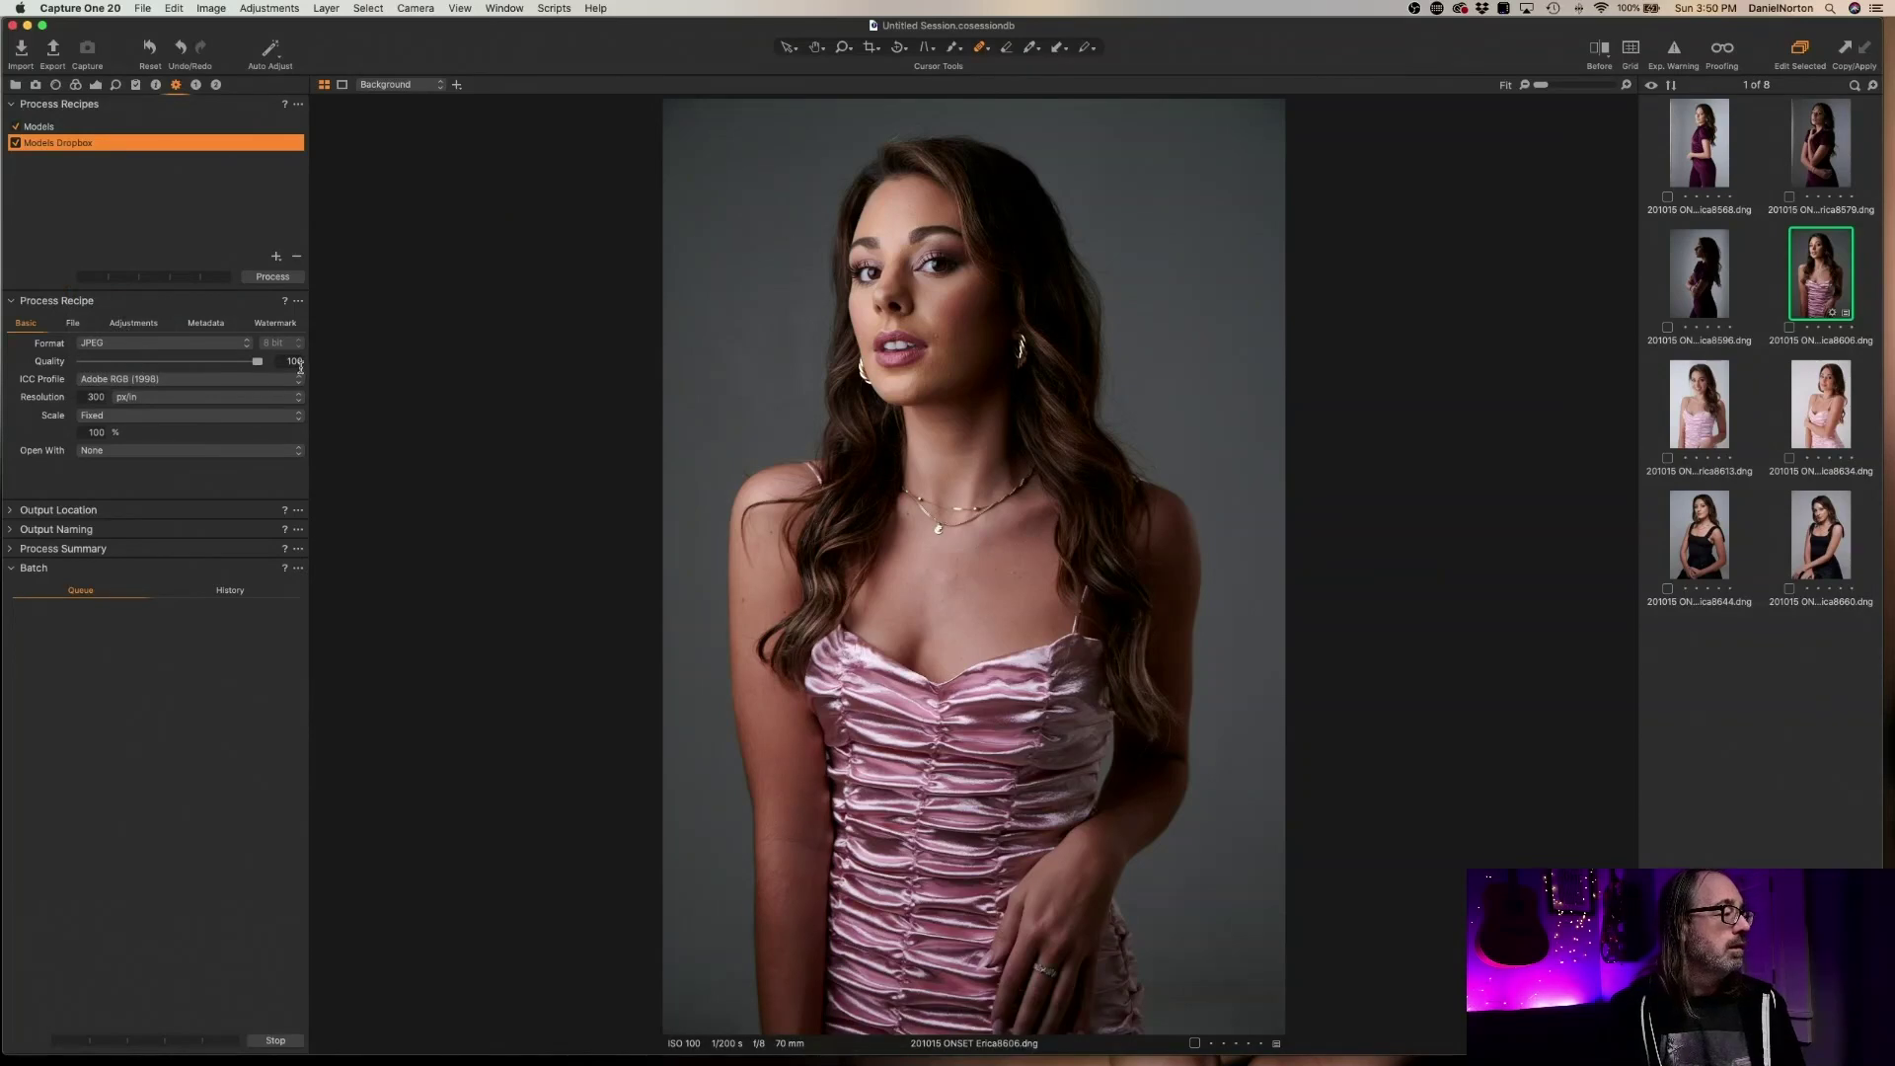
left_click(191, 383)
left_click(158, 393)
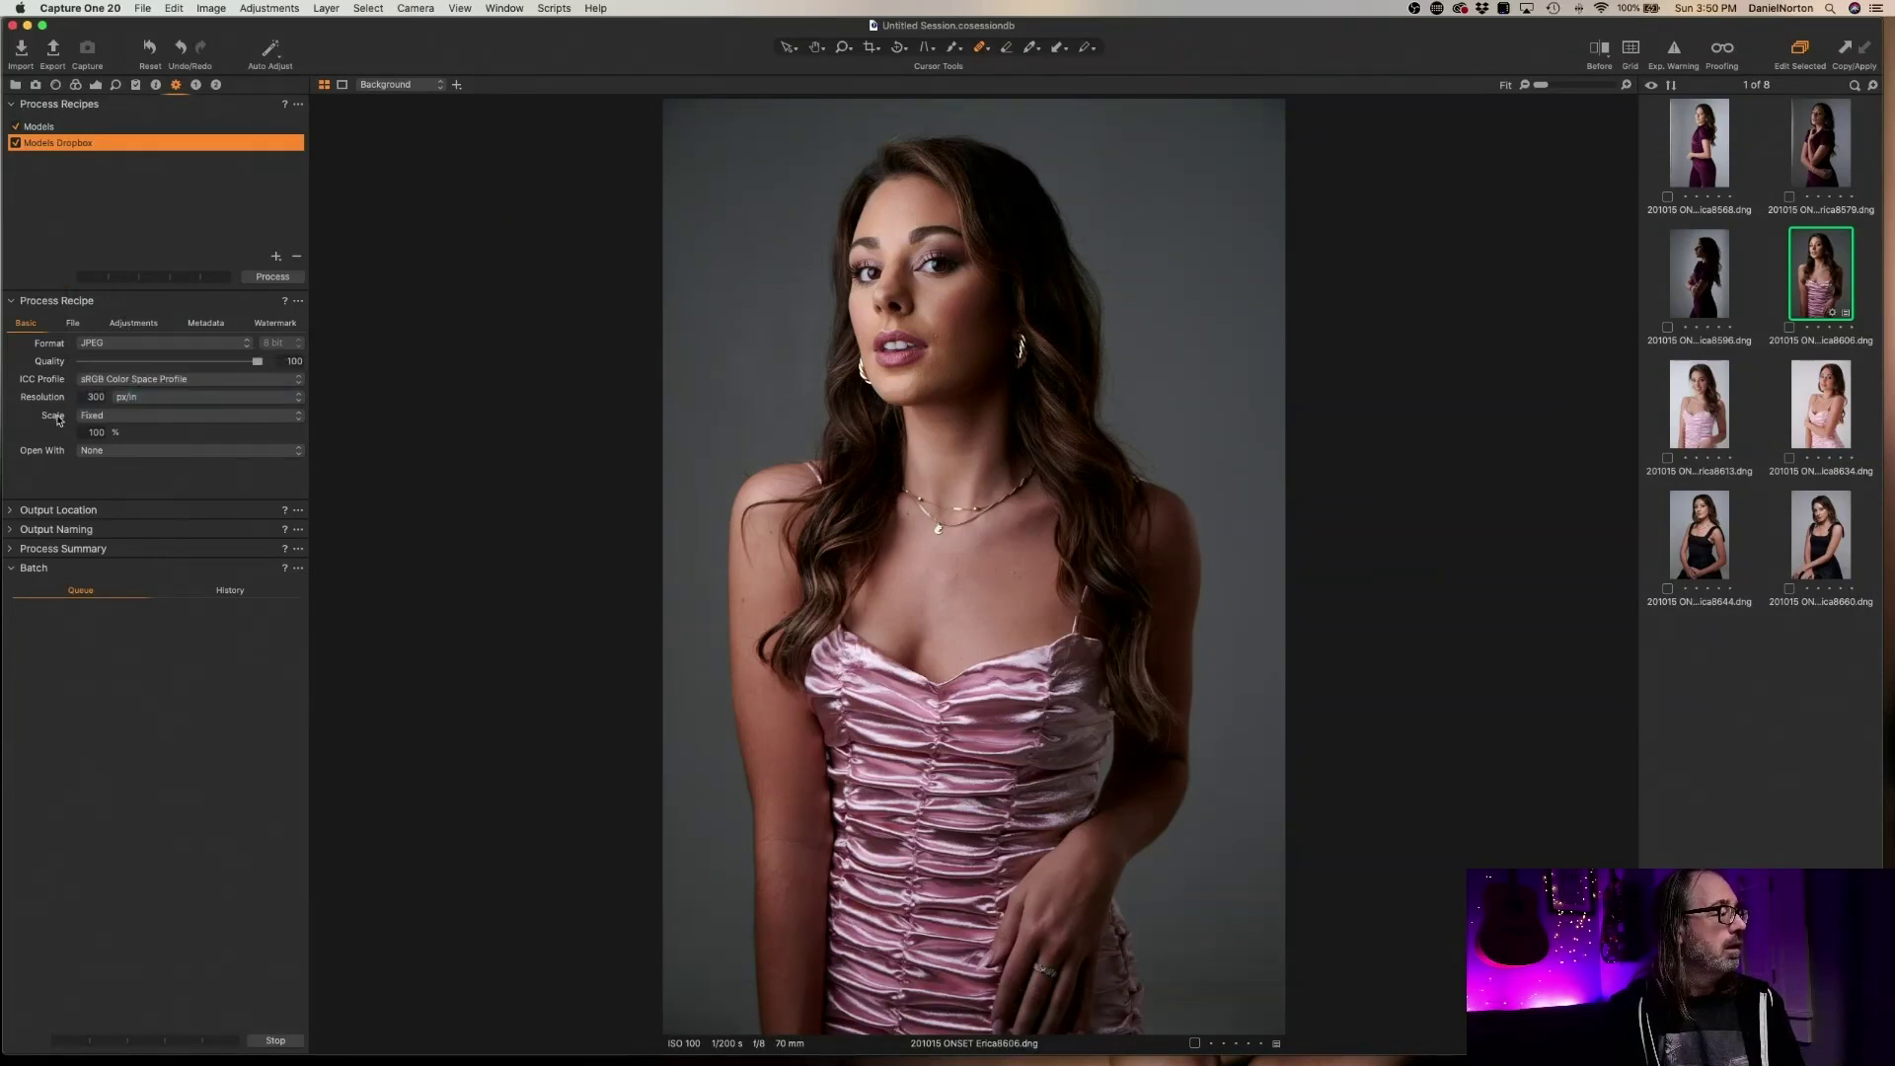
Scale the Models Dropbox recipe's output by Long Edge to 2000 px
left_click(163, 424)
left_click(154, 480)
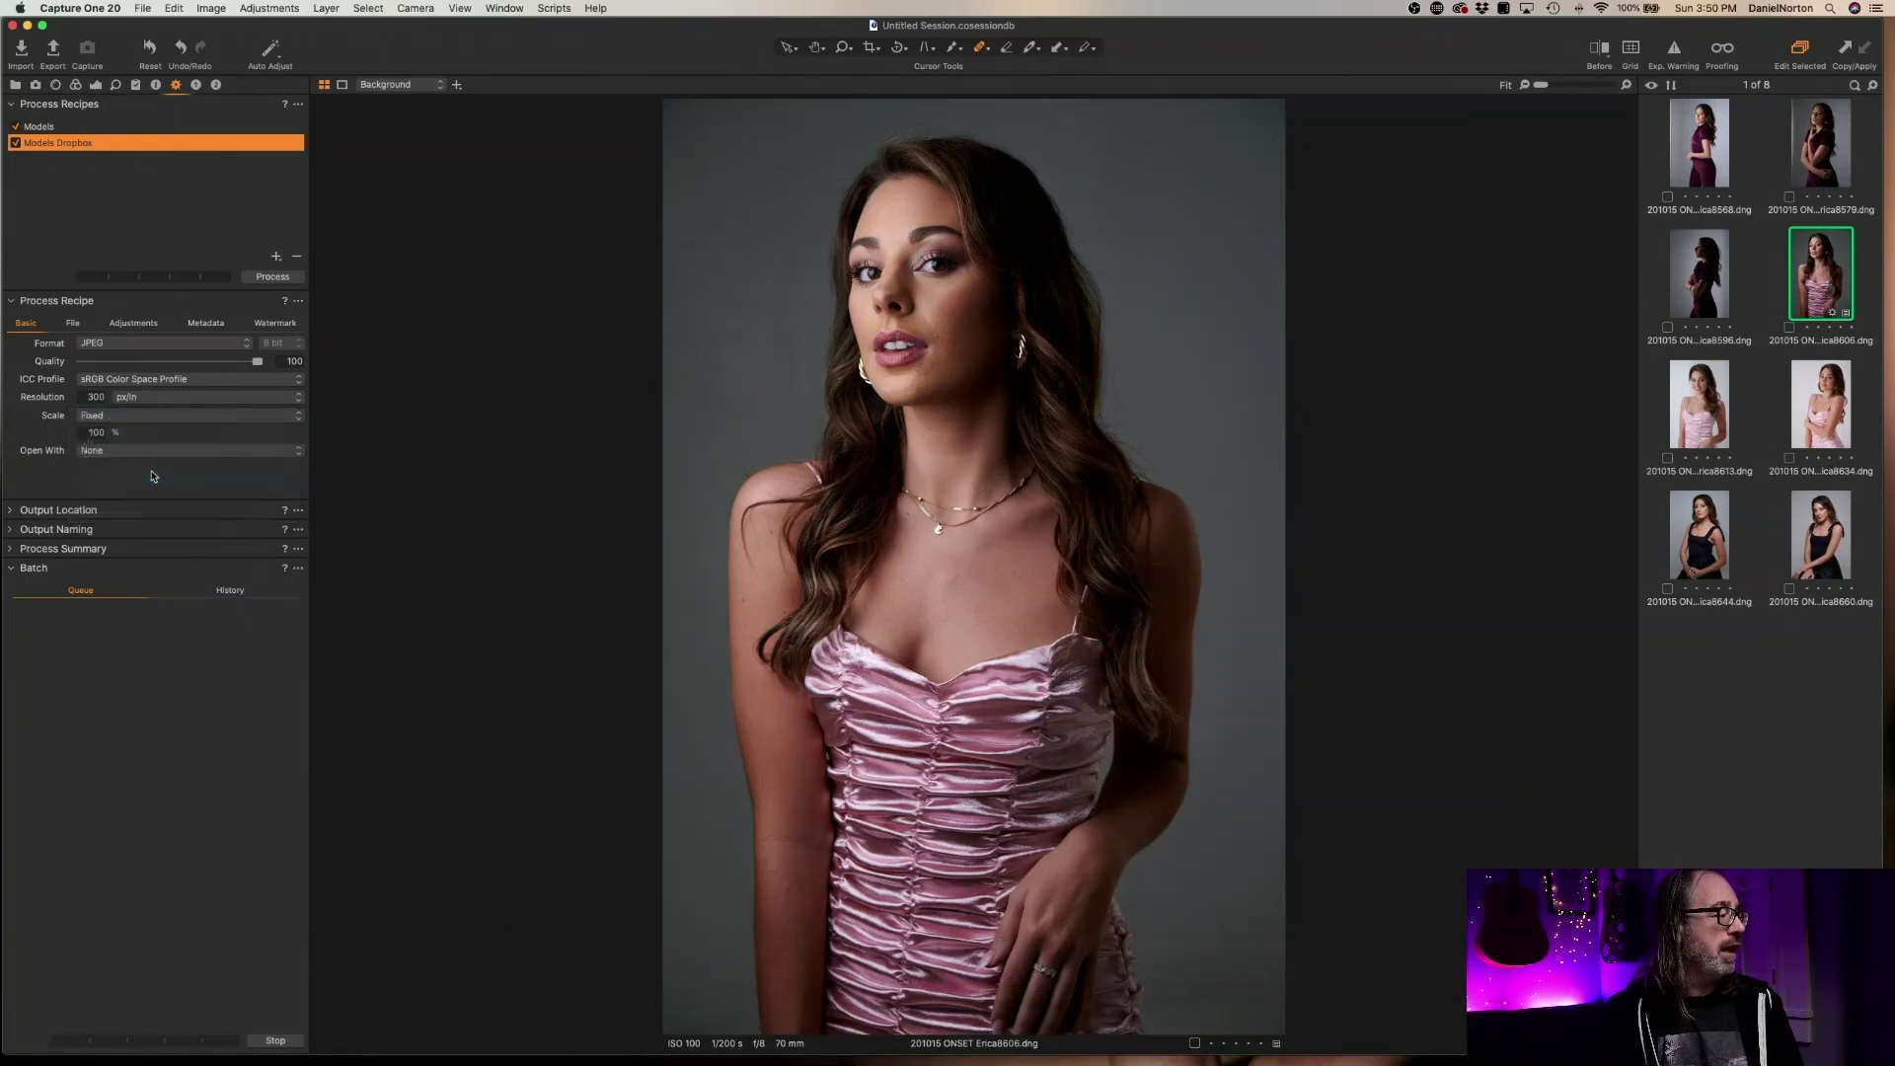
left_click(143, 437)
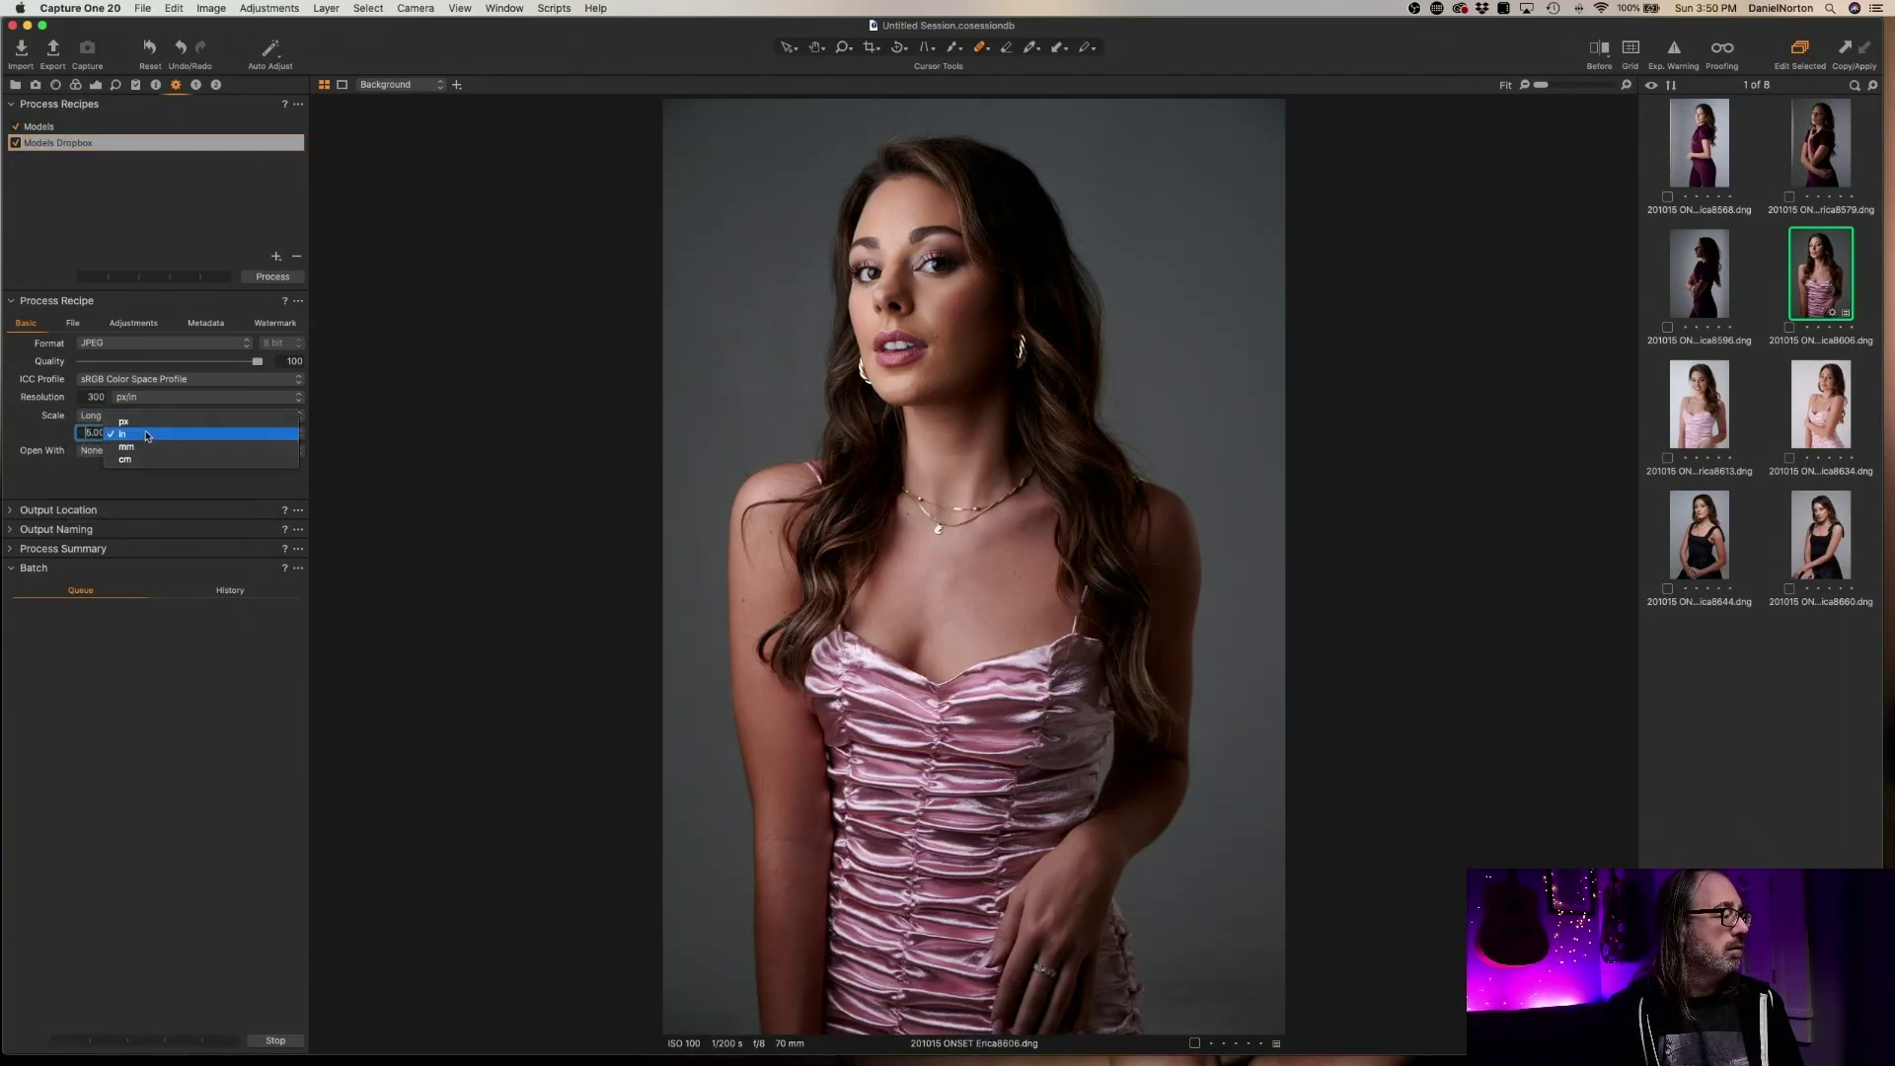
left_click(148, 426)
double_click(83, 432)
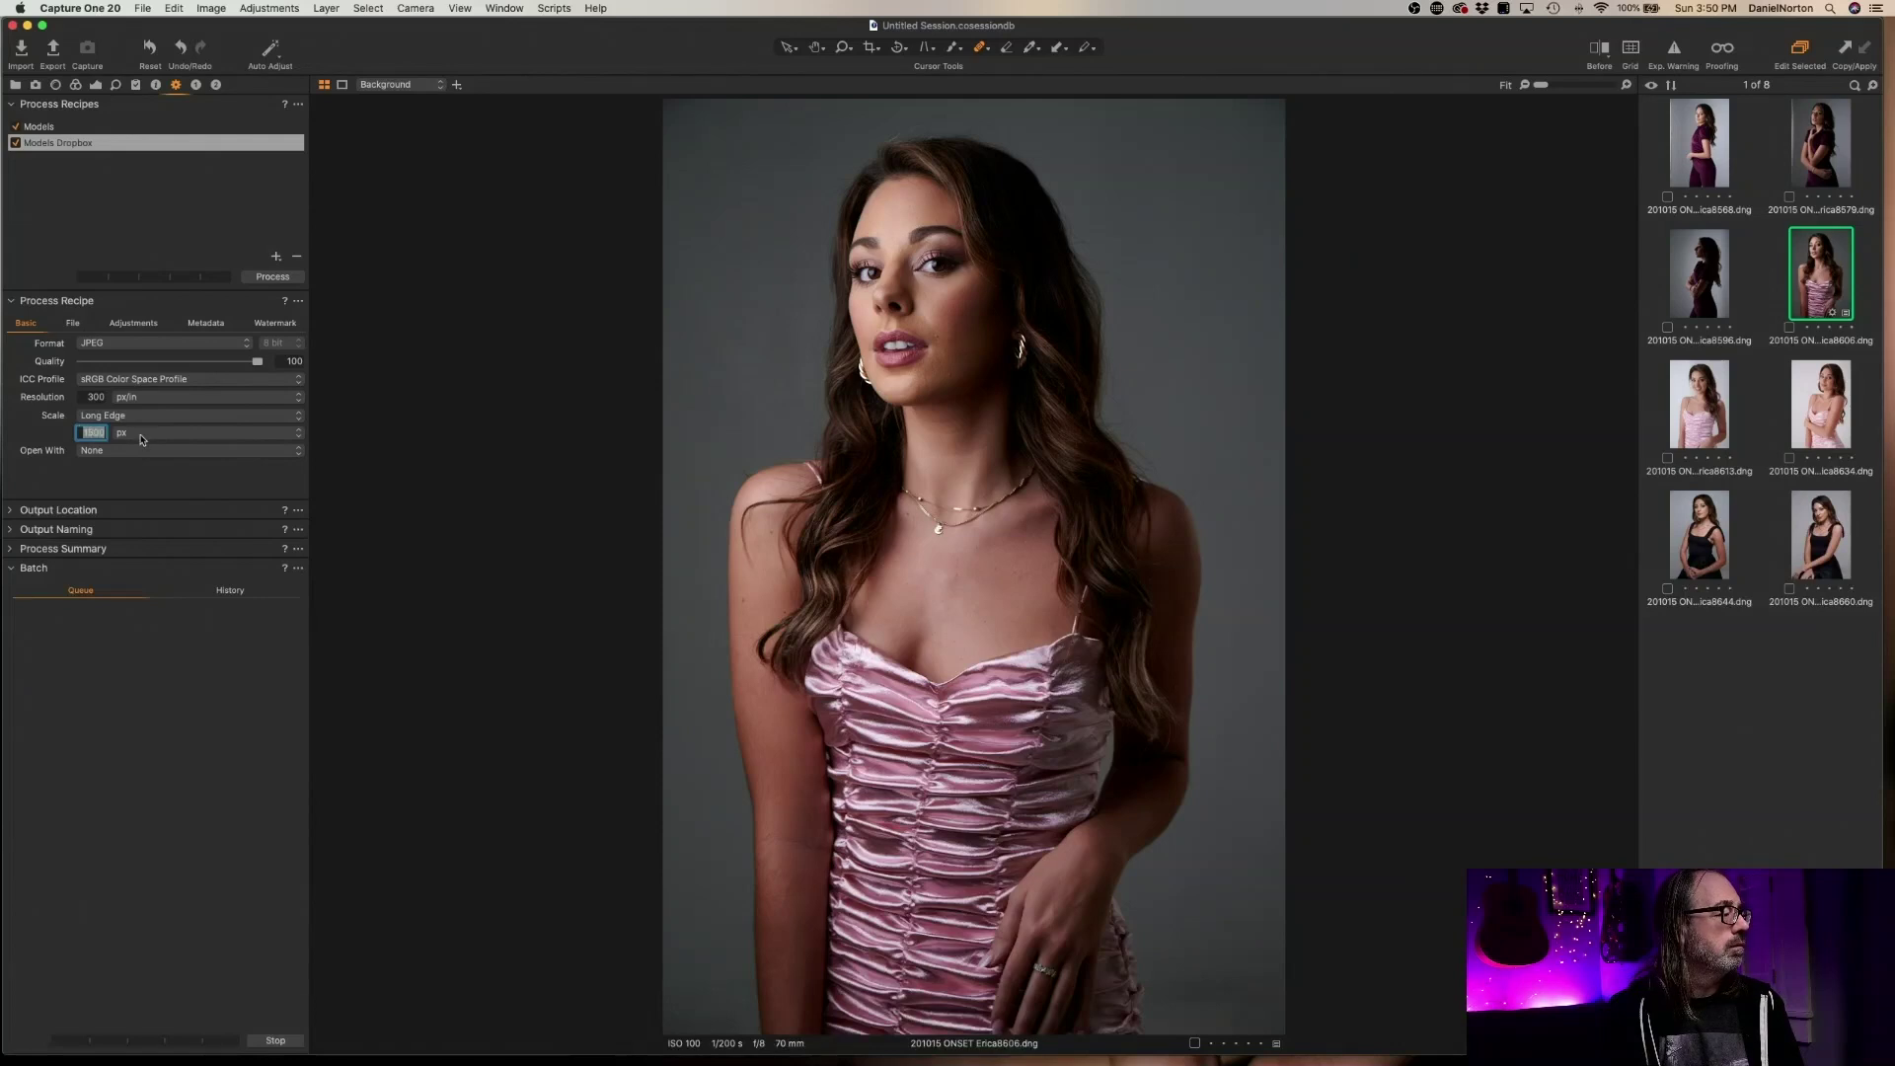
type("2000")
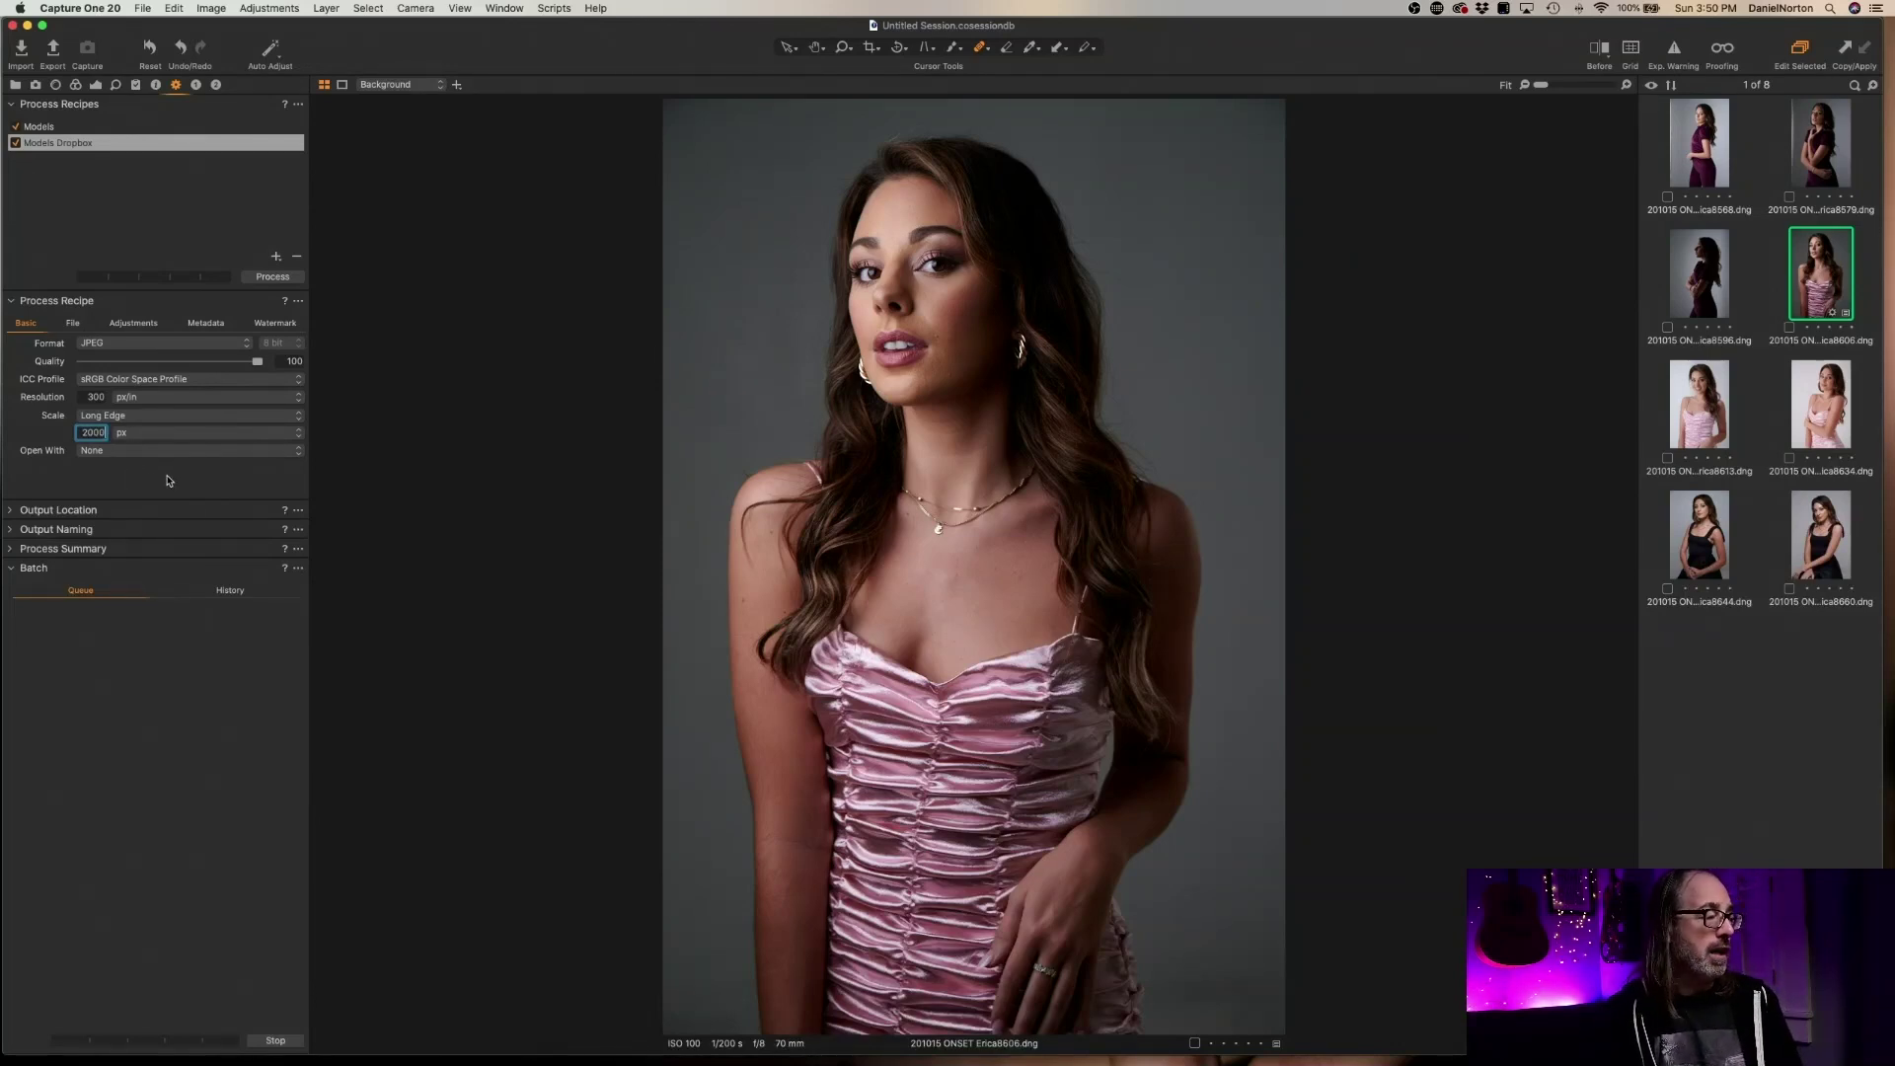
Set the Models Dropbox recipe's root folder to the Models folder in Dropbox
left_click(71, 325)
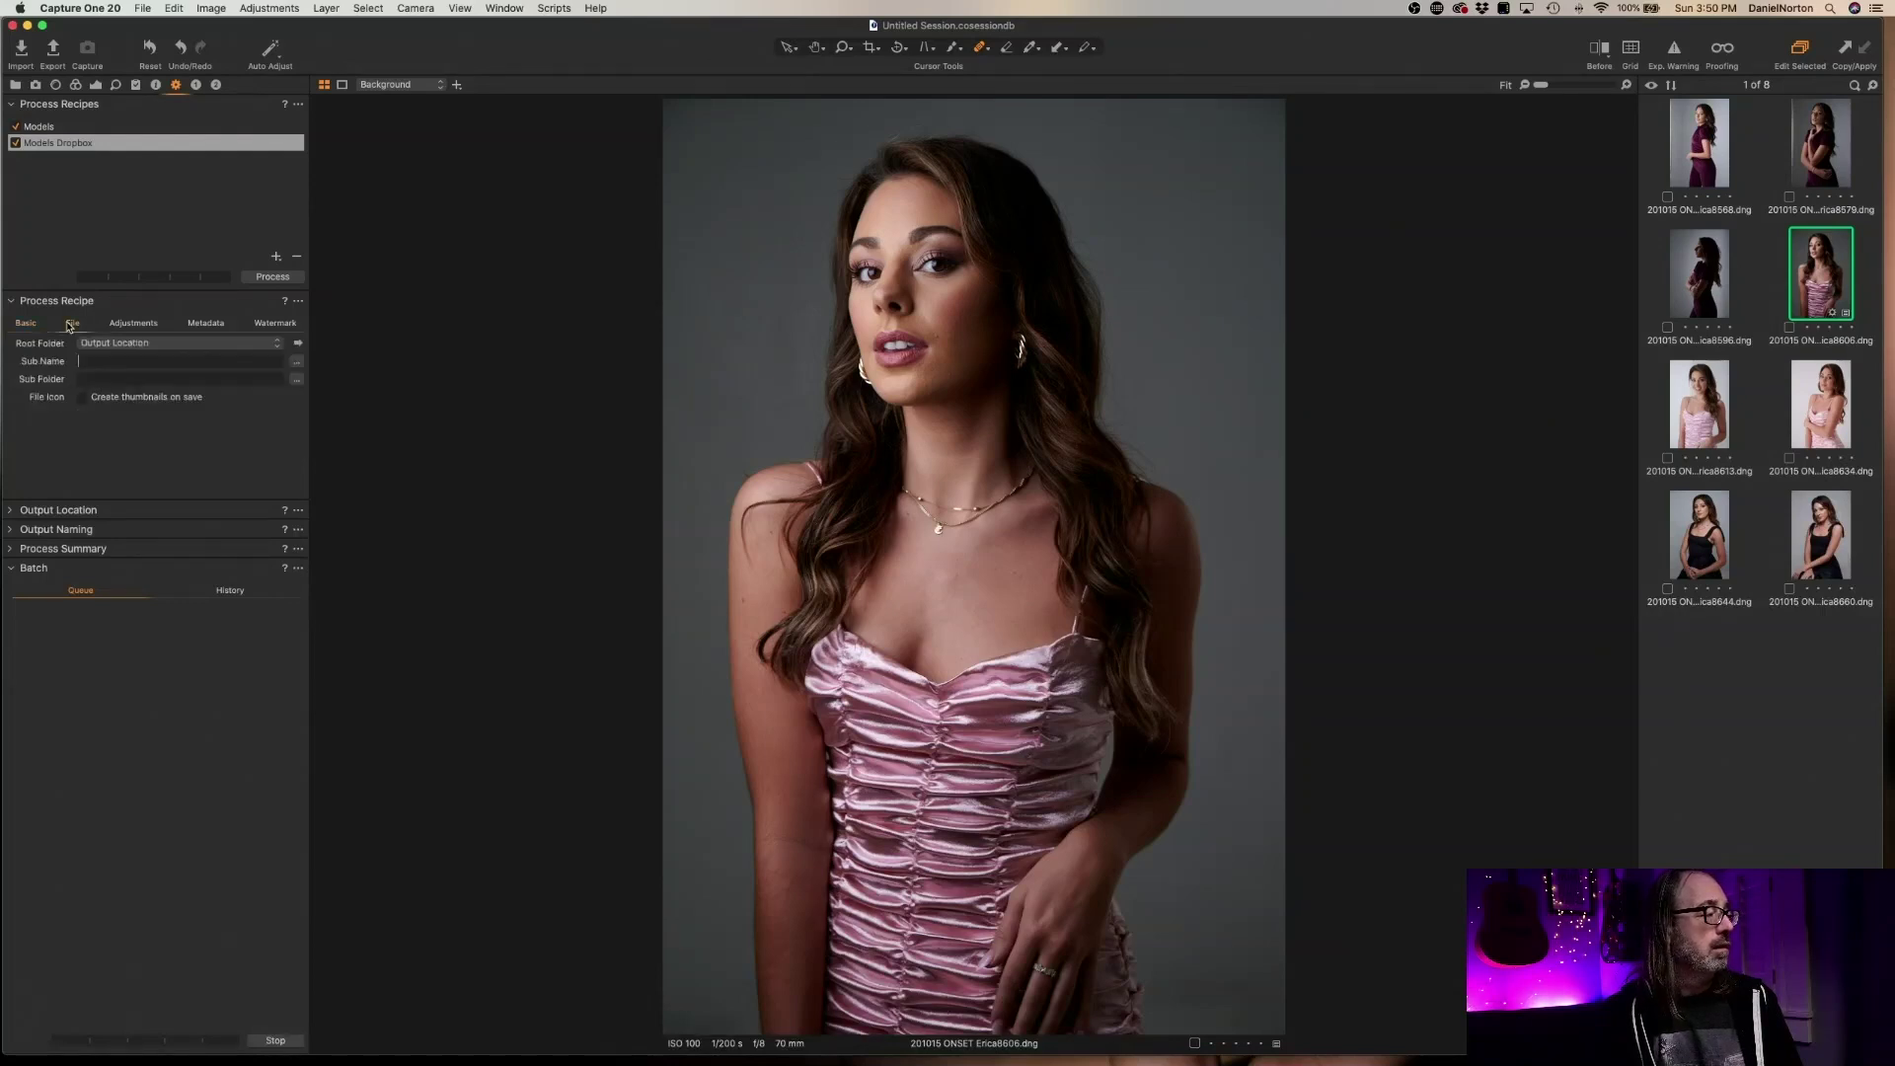
left_click(144, 345)
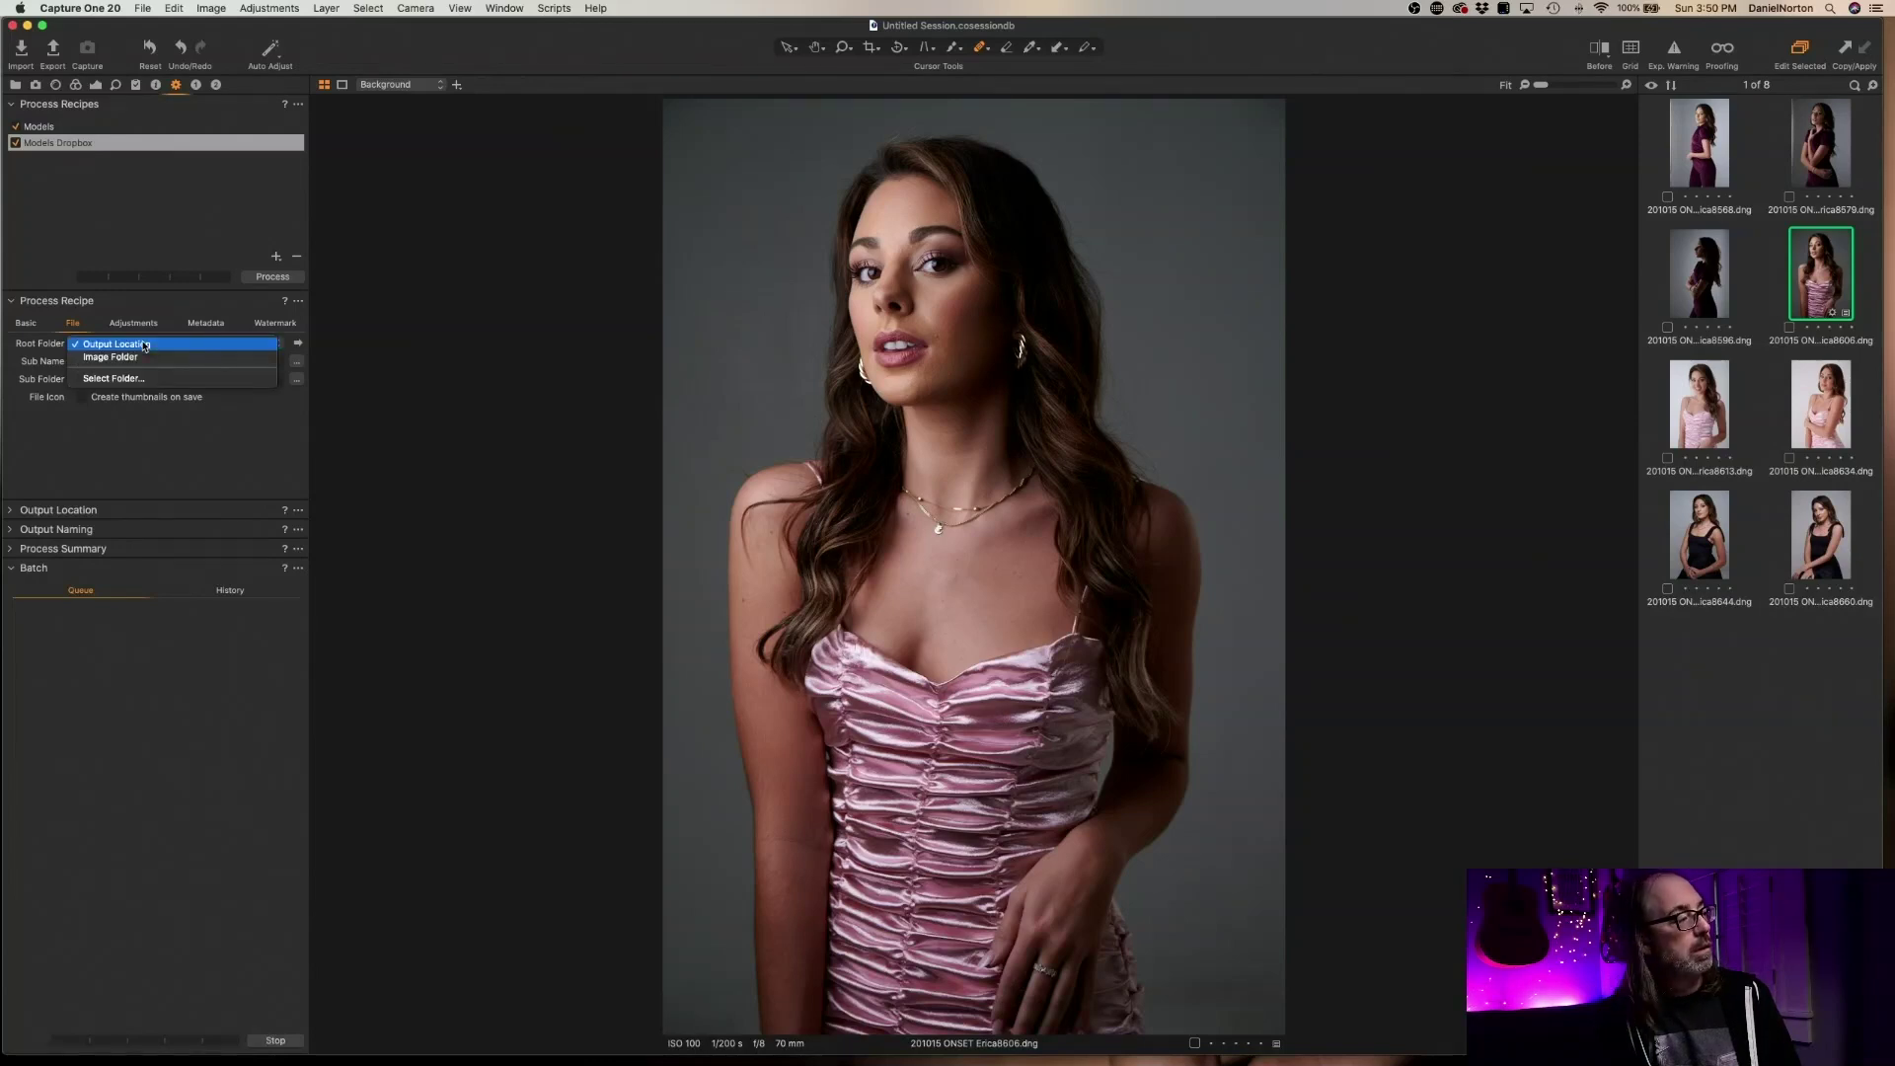
left_click(145, 376)
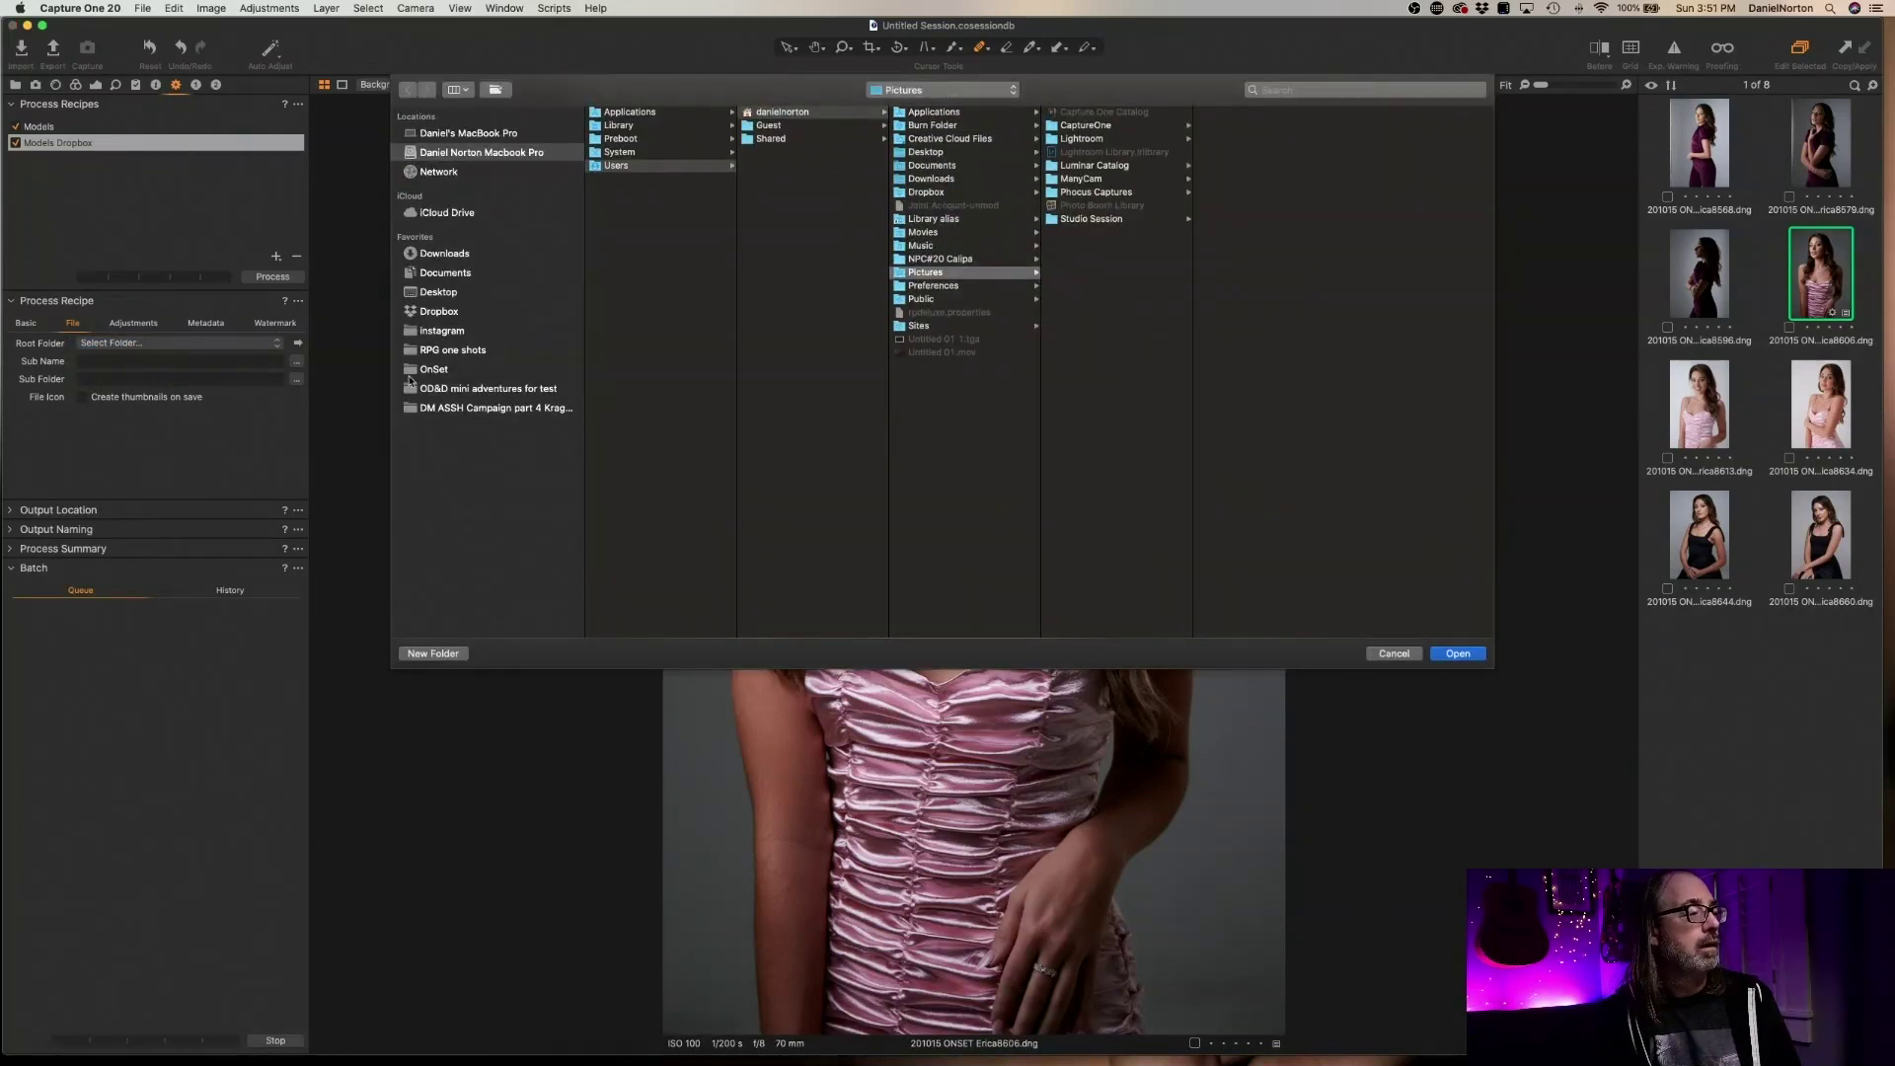
left_click(439, 312)
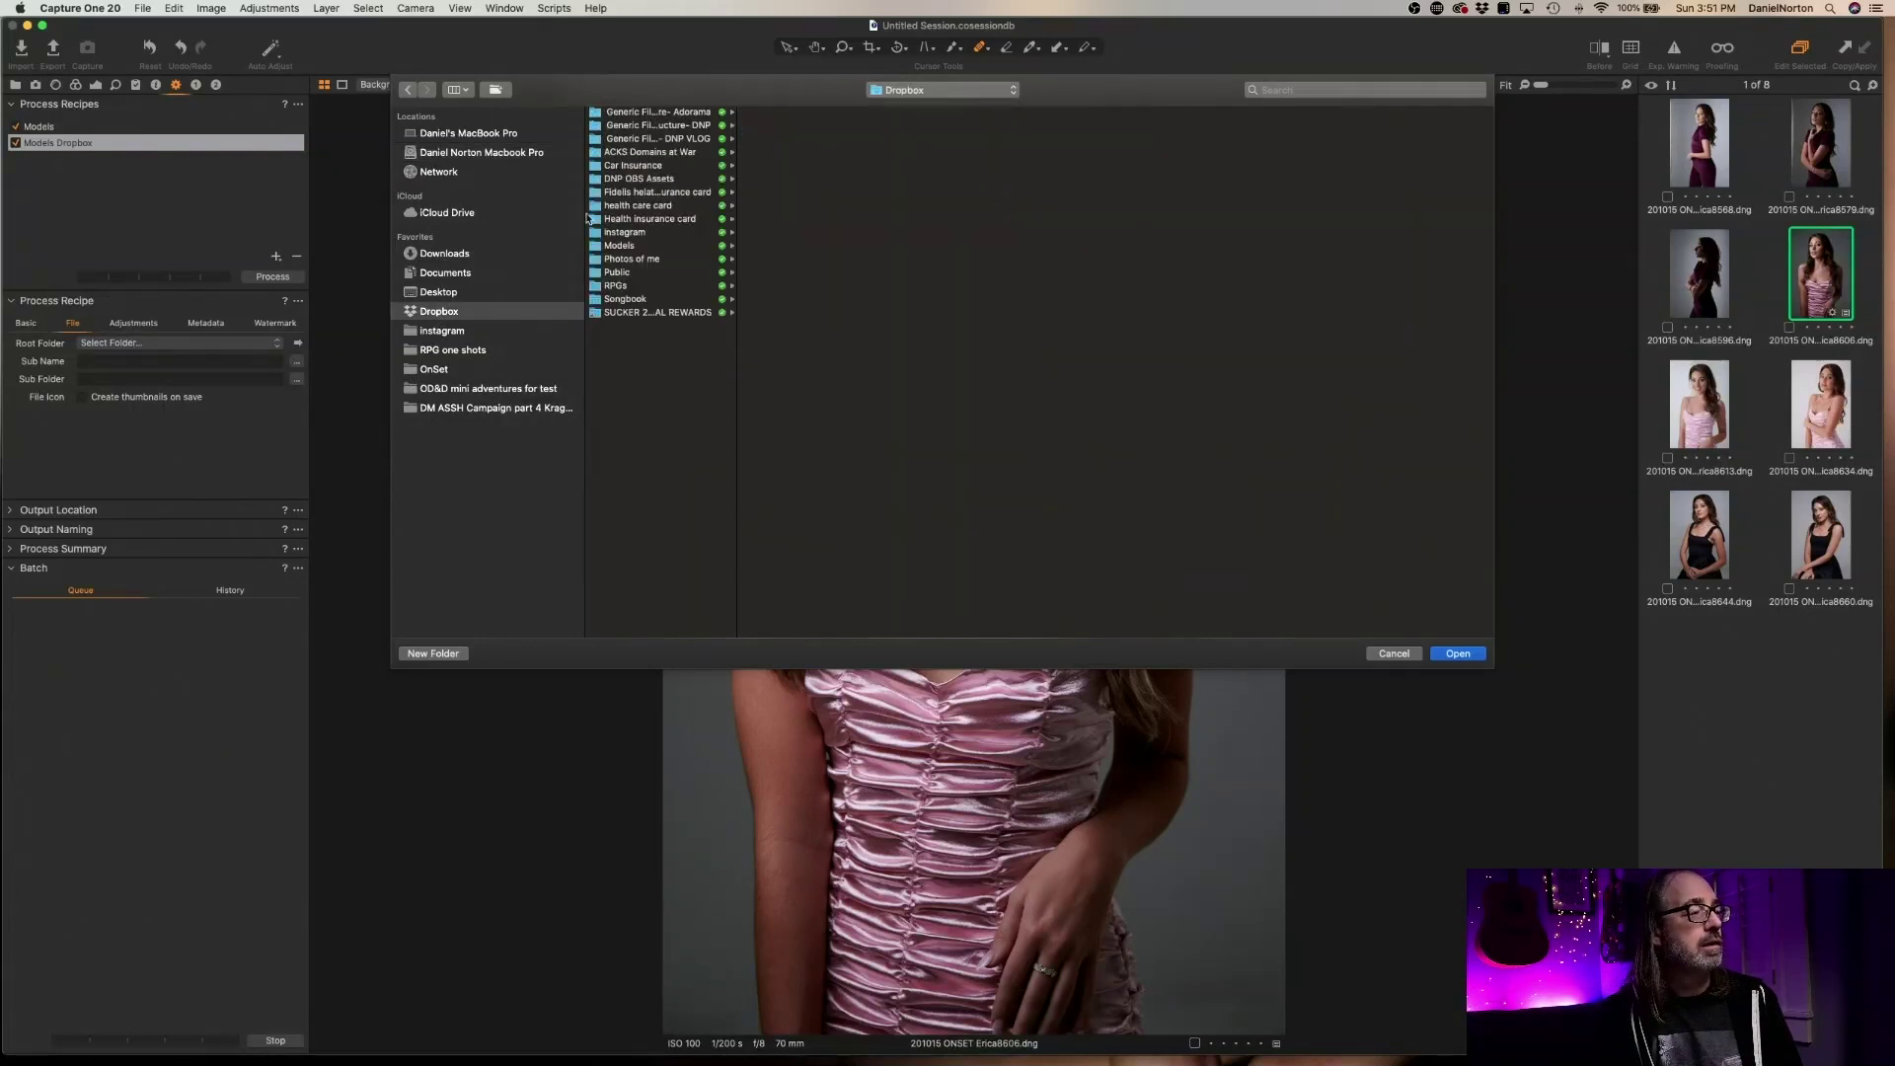
left_click(626, 246)
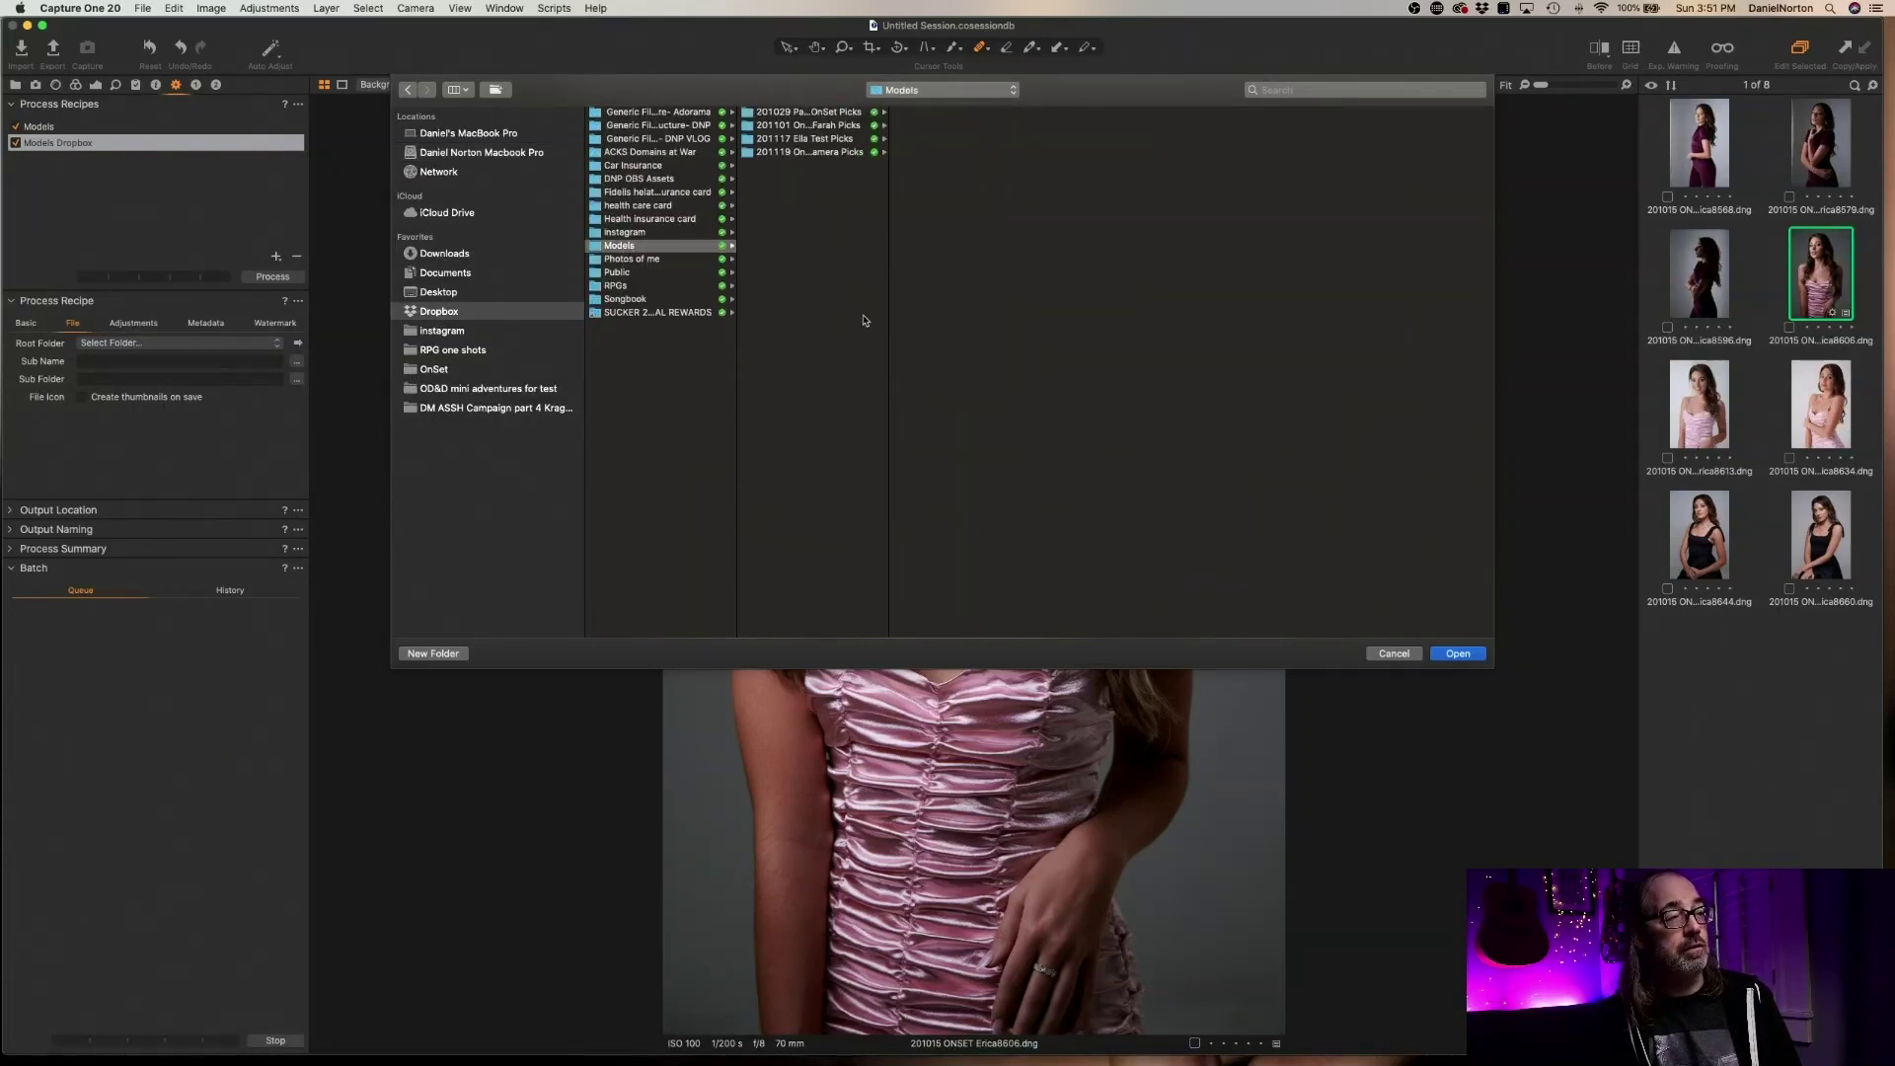
left_click(1459, 656)
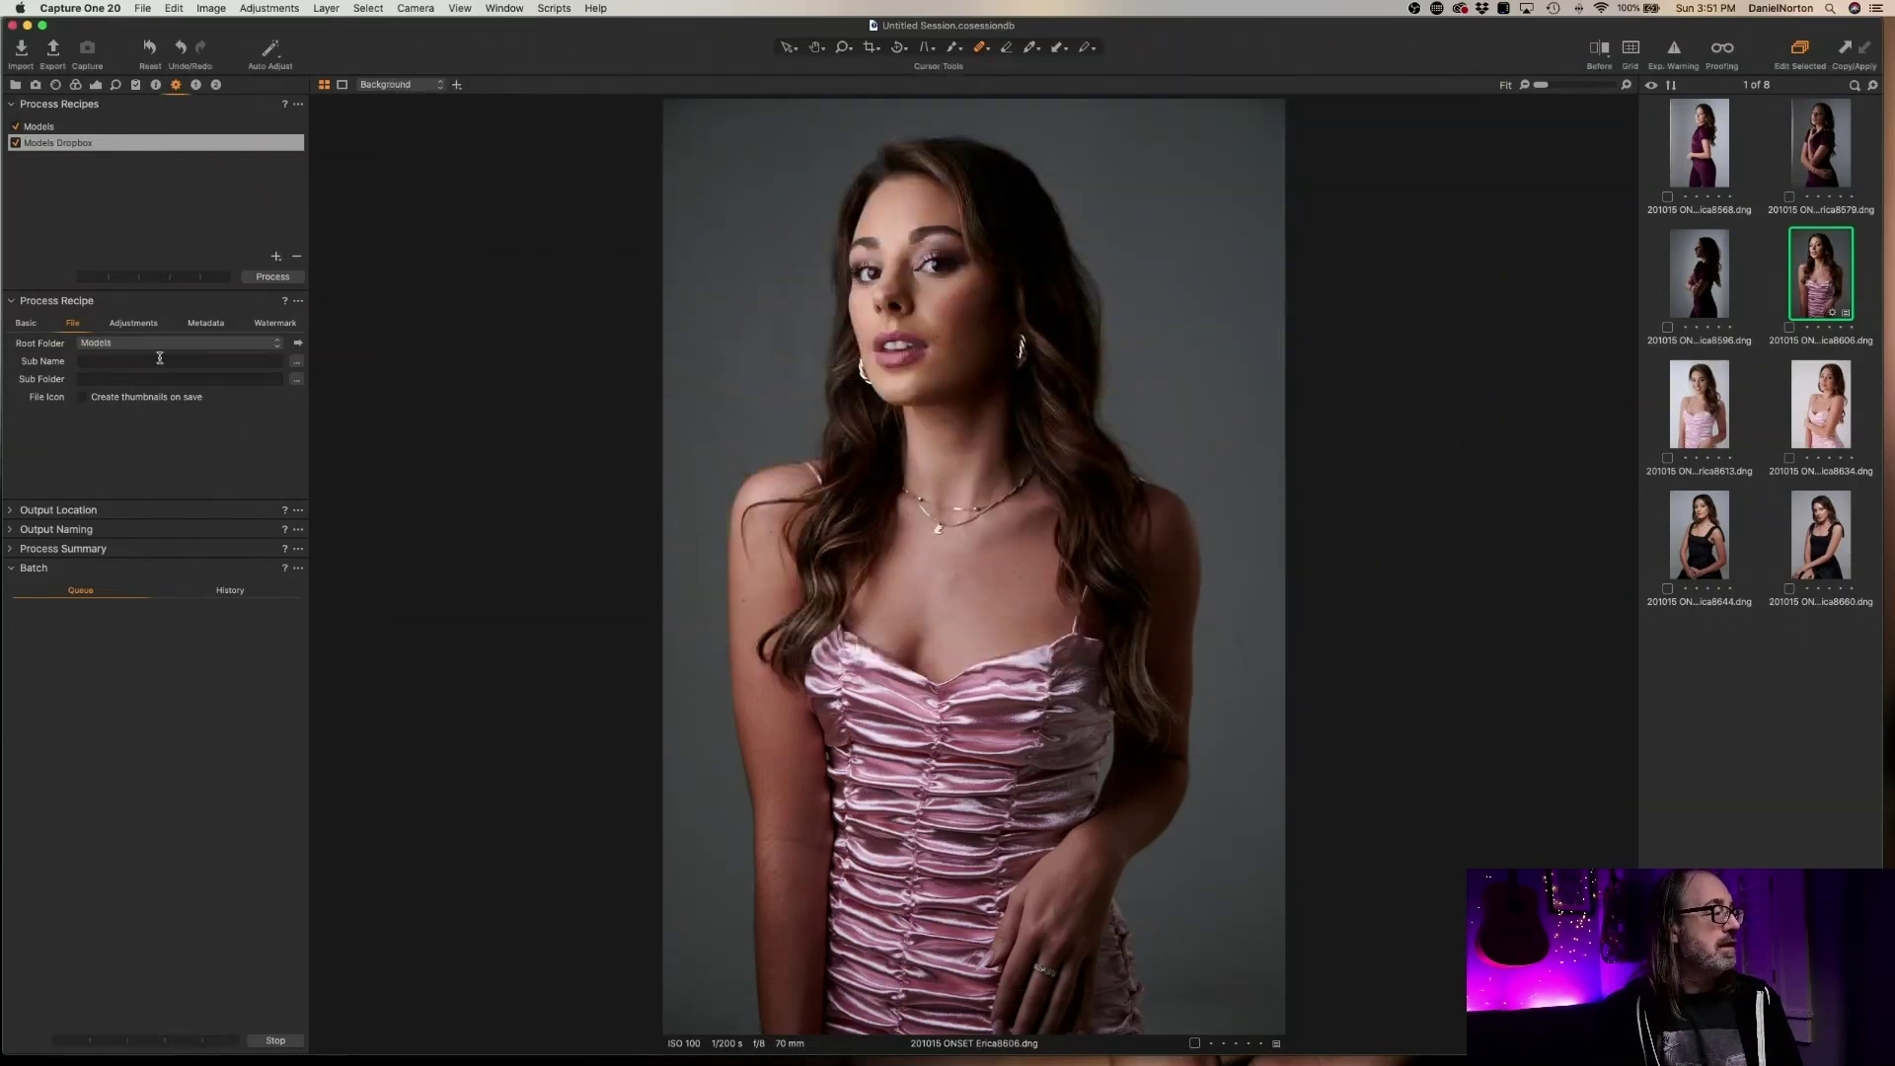
left_click(297, 361)
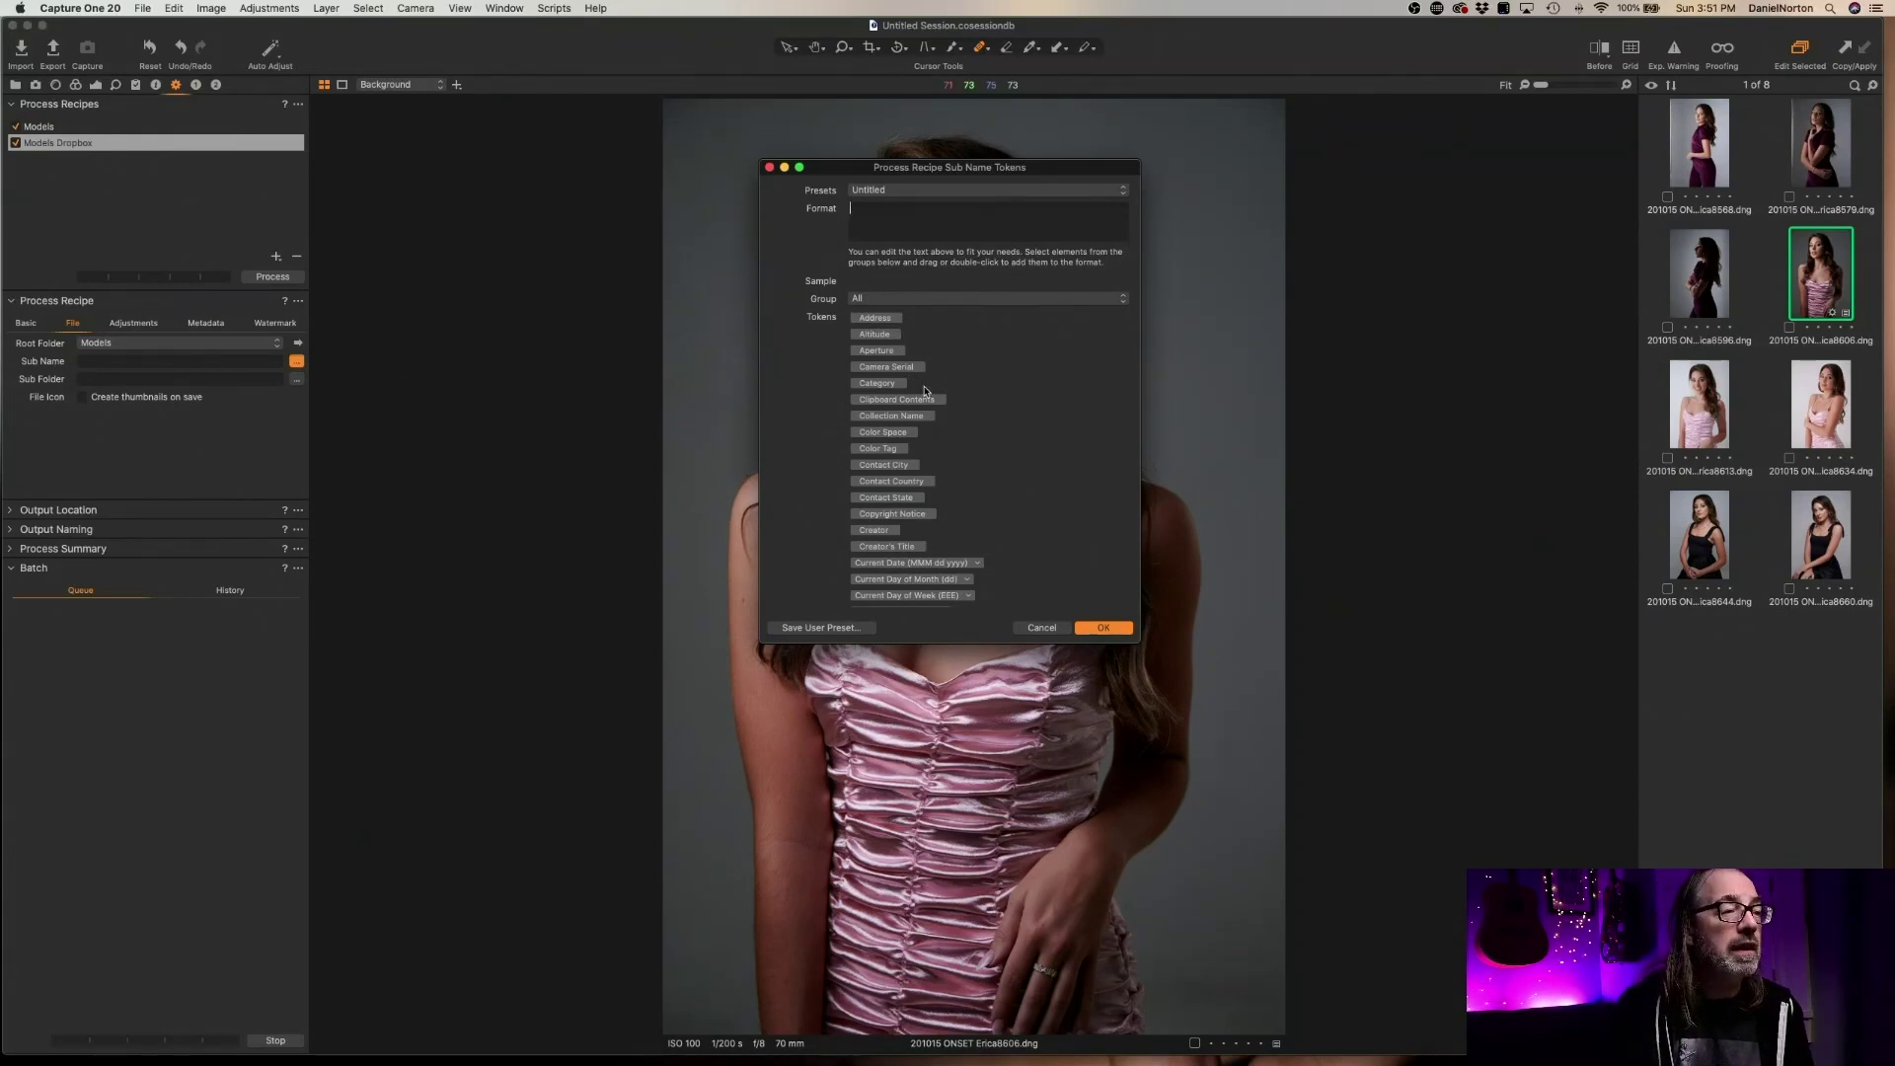
type("j")
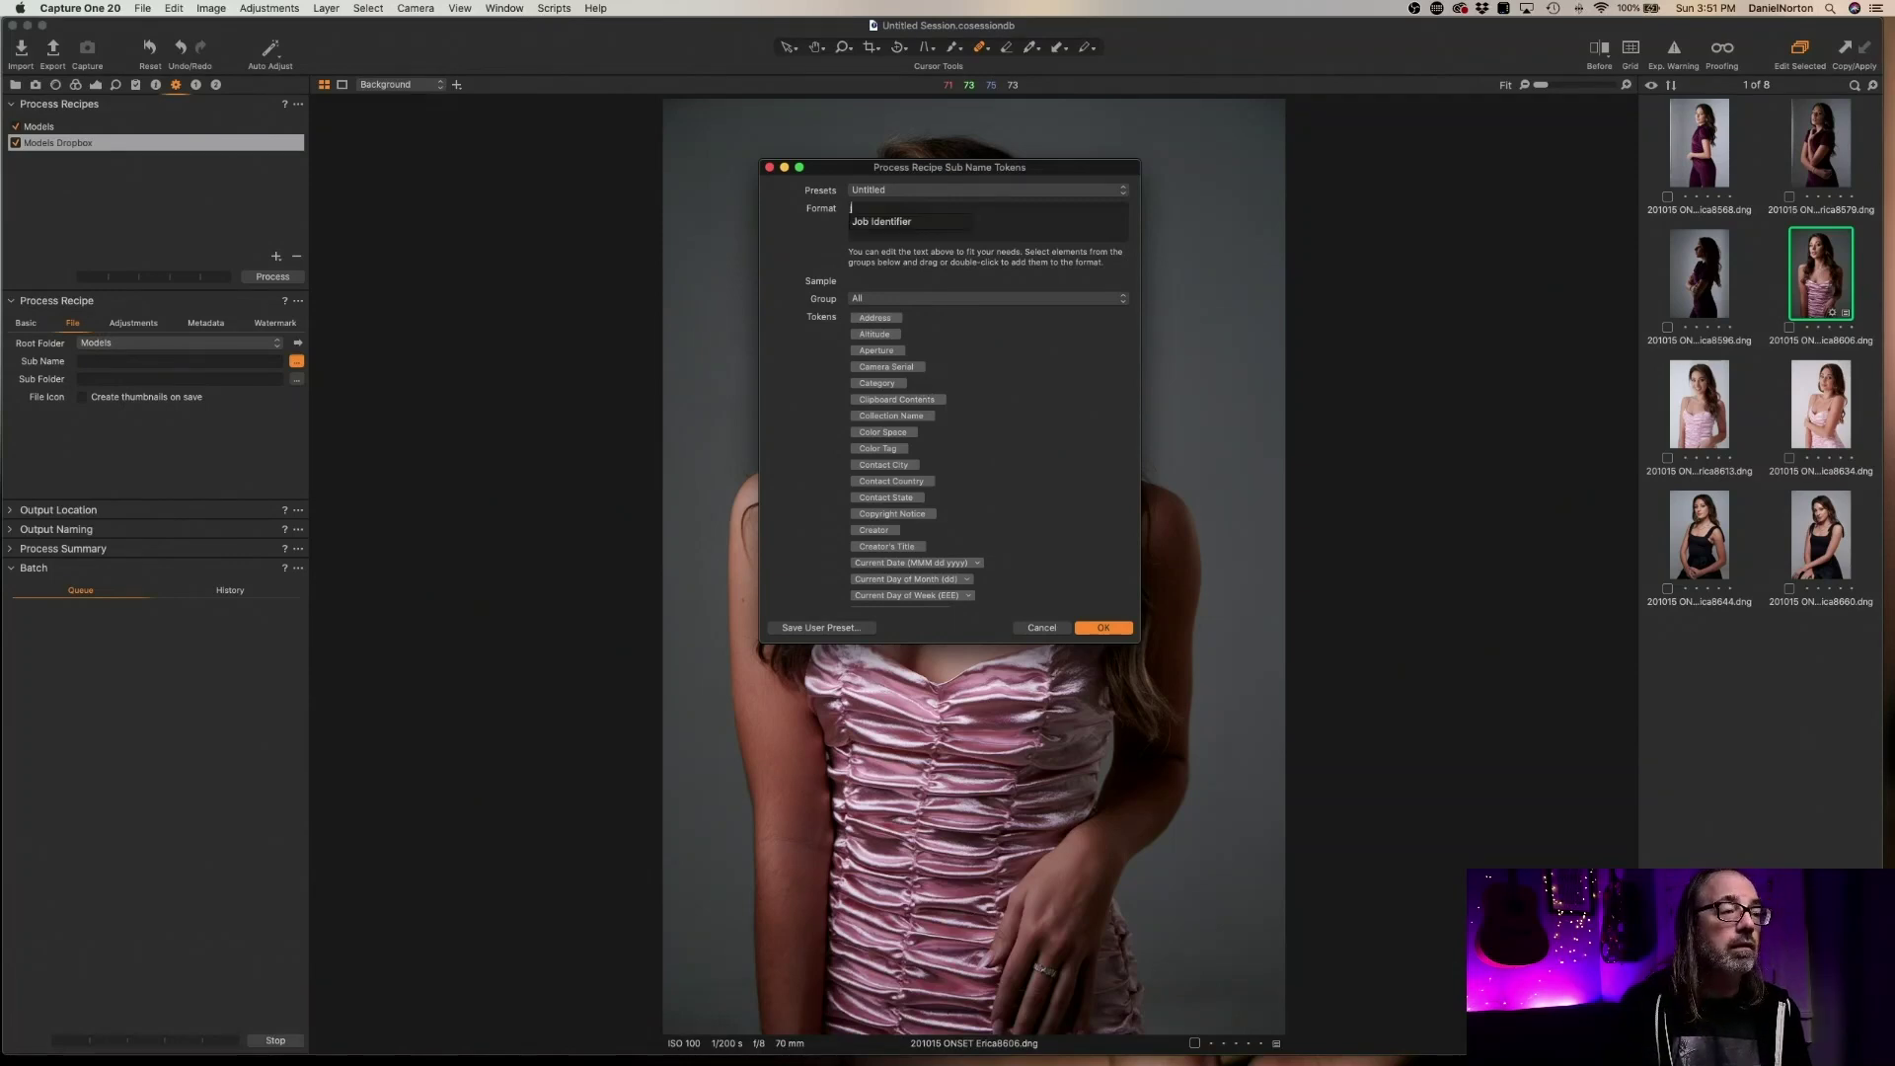
type("ob")
key("BackSpace")
key("BackSpace")
key("BackSpace")
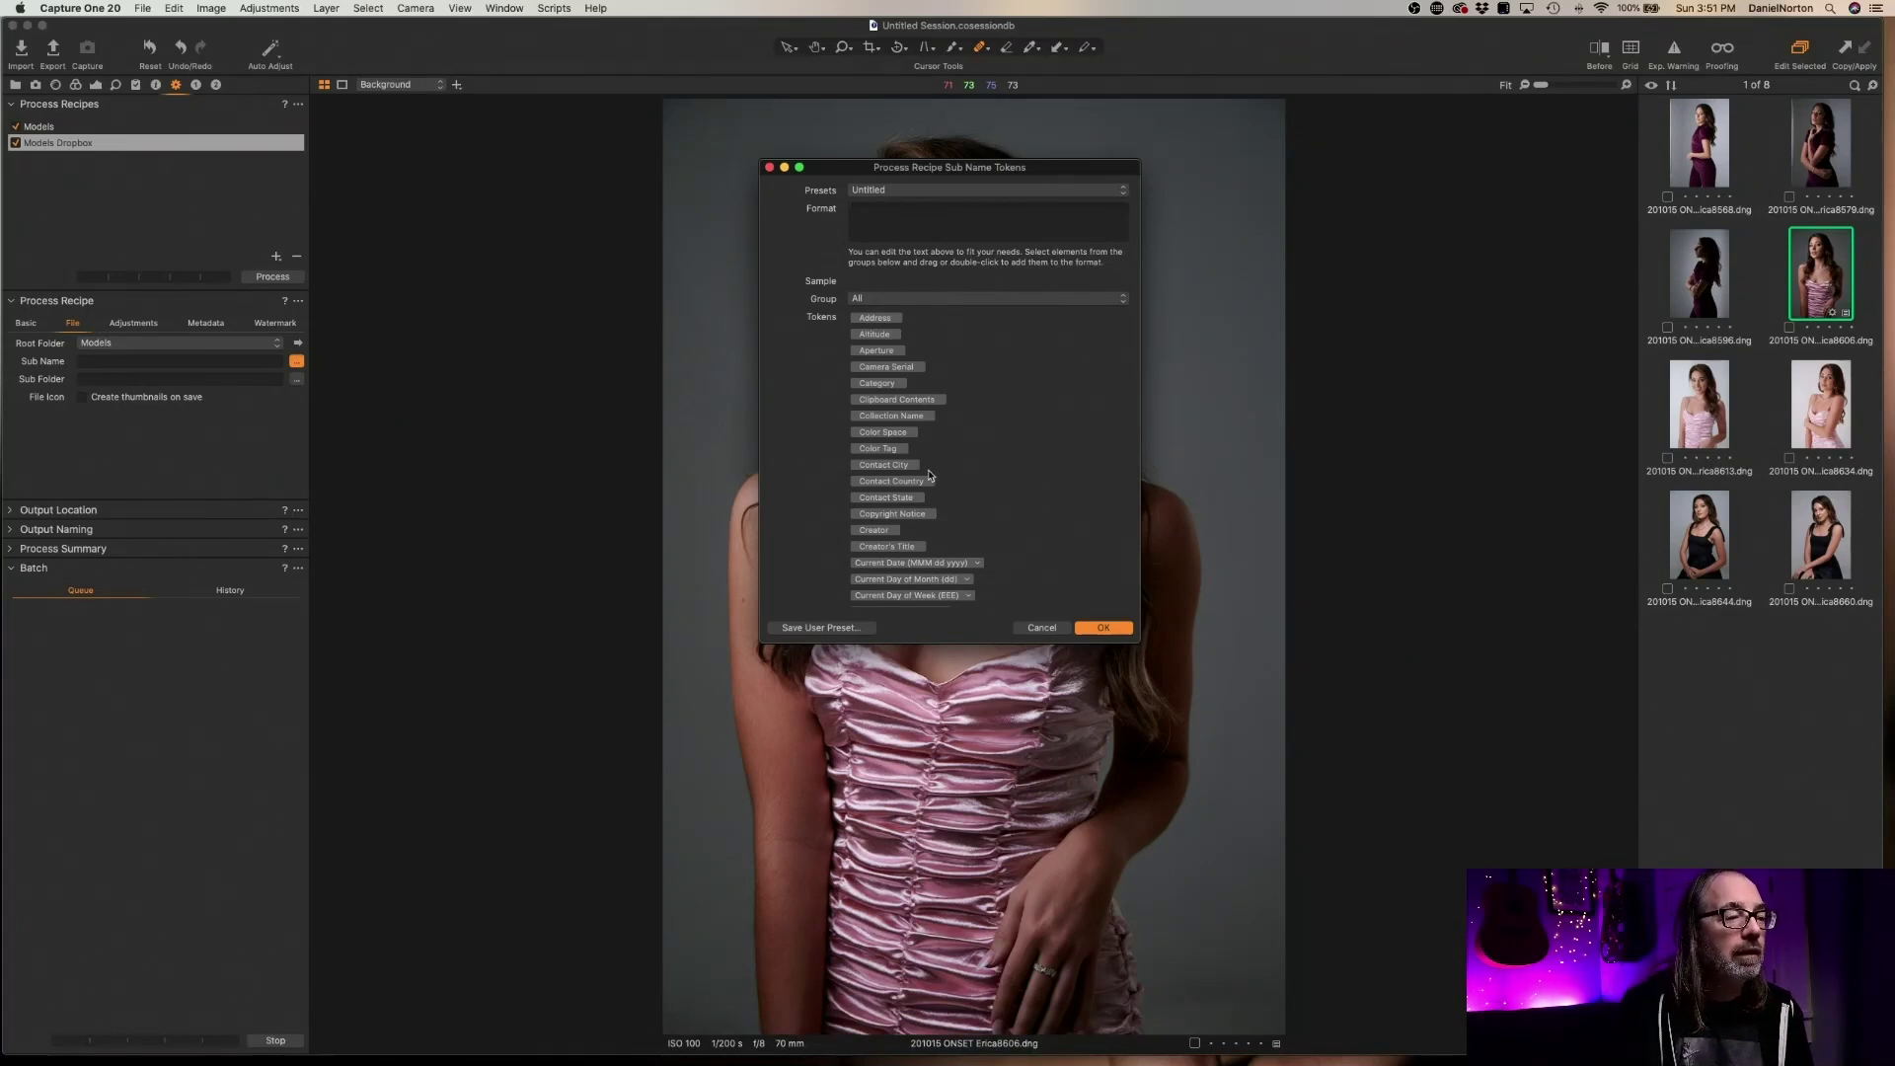
type("sess")
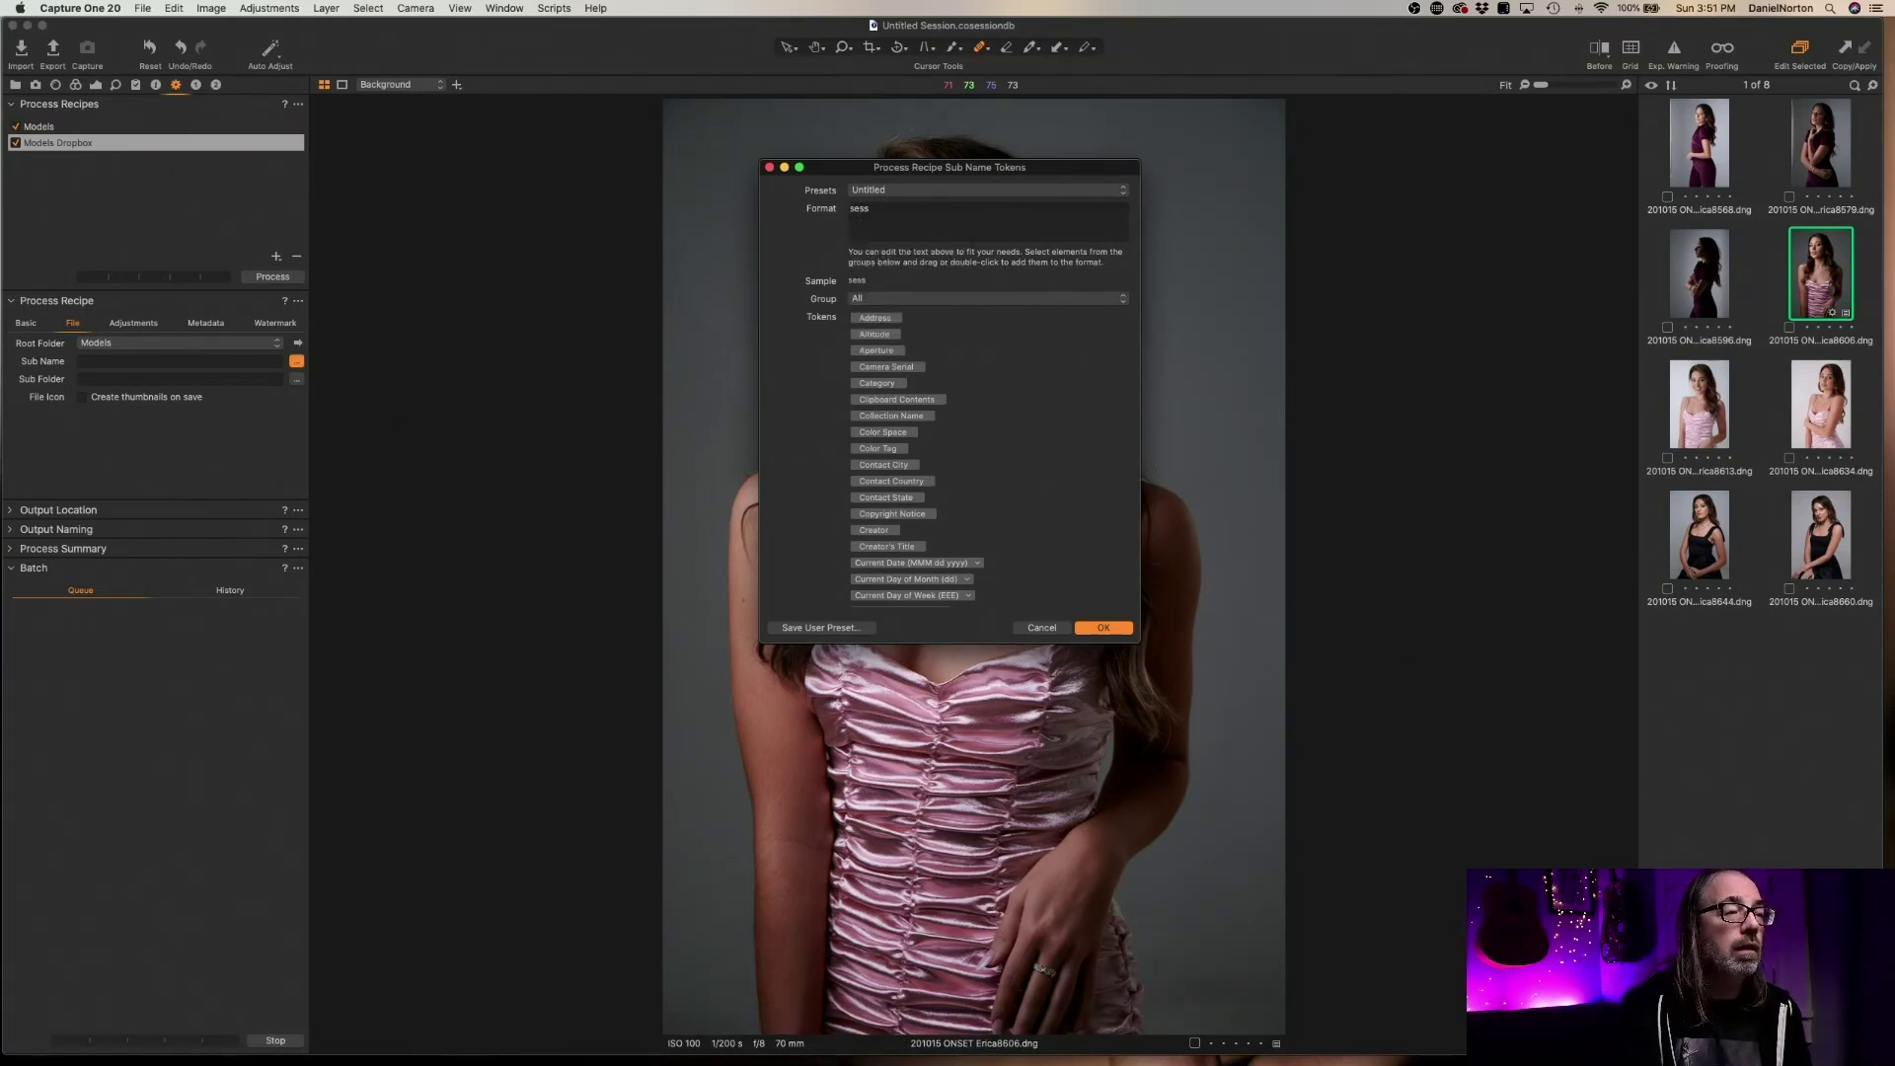
key("BackSpace")
key("BackSpace")
key("BackSpace")
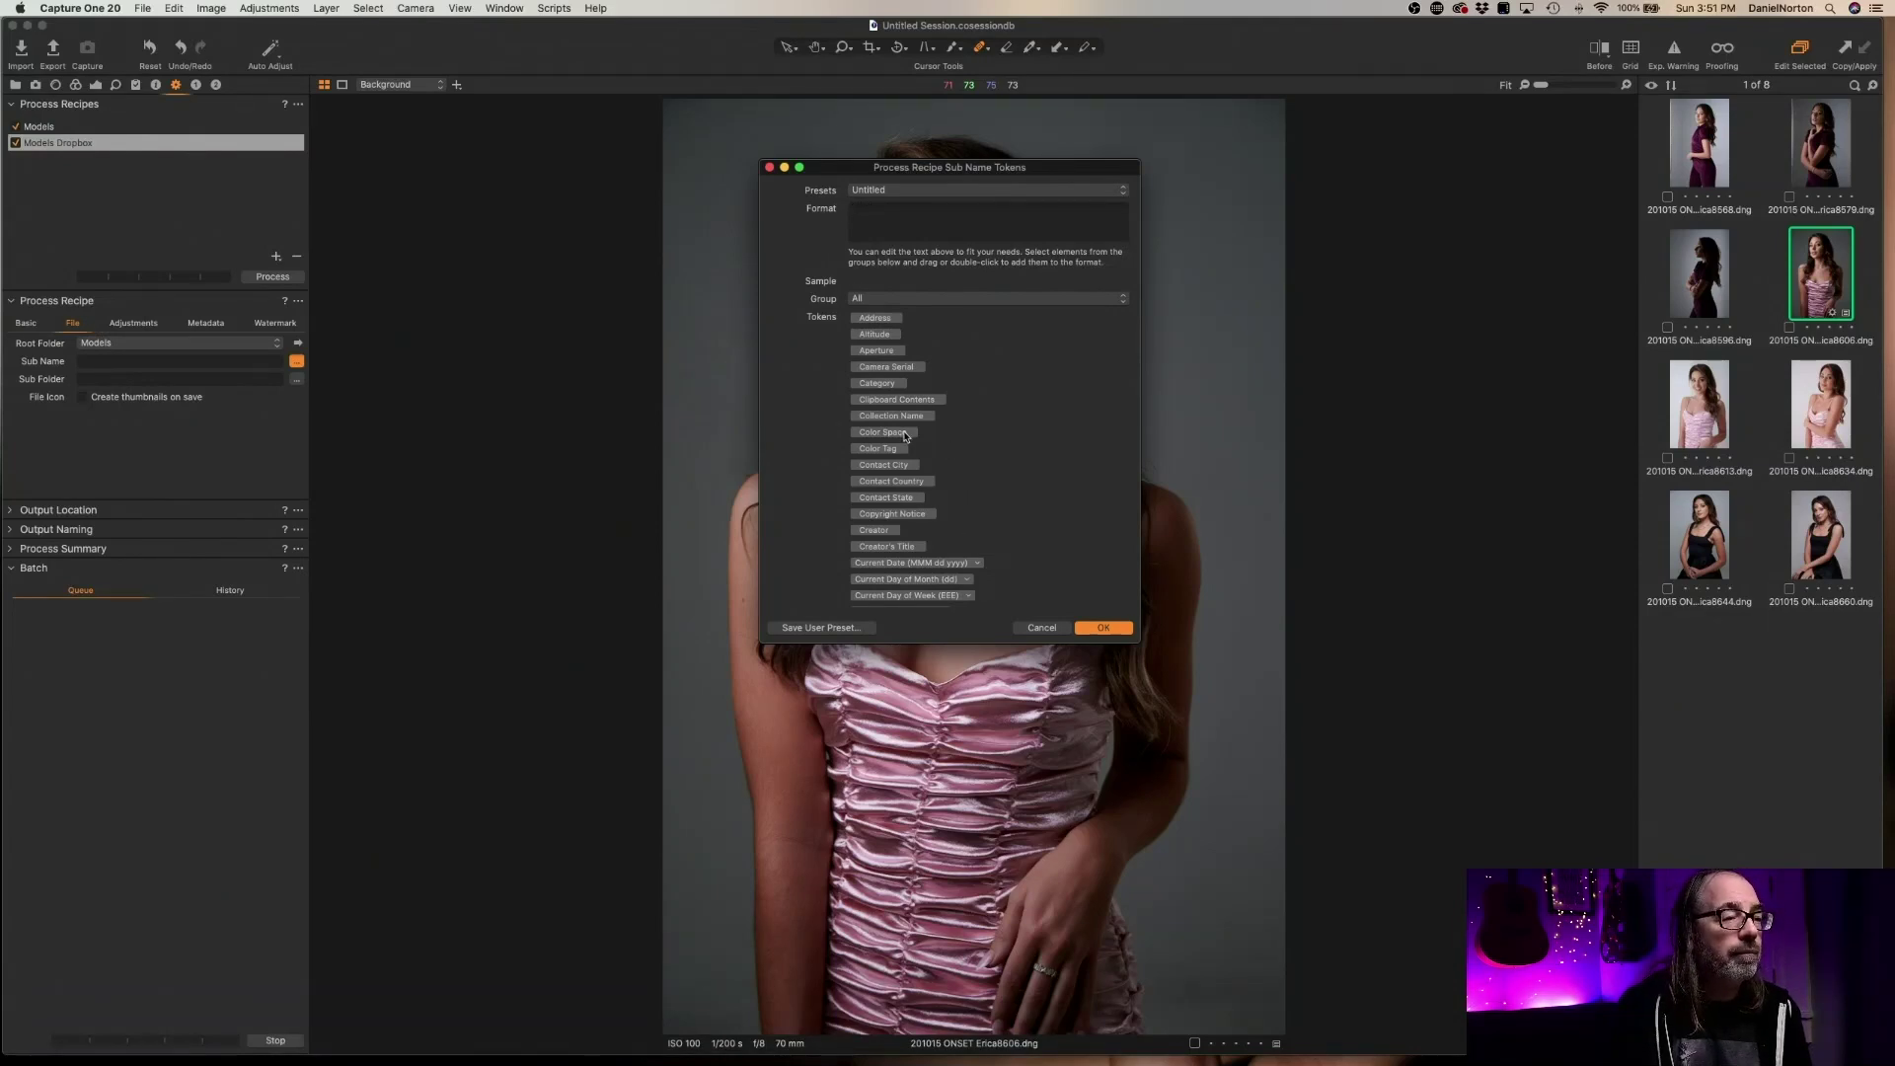
Set the Models Dropbox recipe's Sub Name to the Creator's Title token from the Recently Used group
scroll(928, 478, "down", 3)
scroll(931, 480, "down", 6)
scroll(931, 481, "down", 5)
scroll(931, 481, "up", 11)
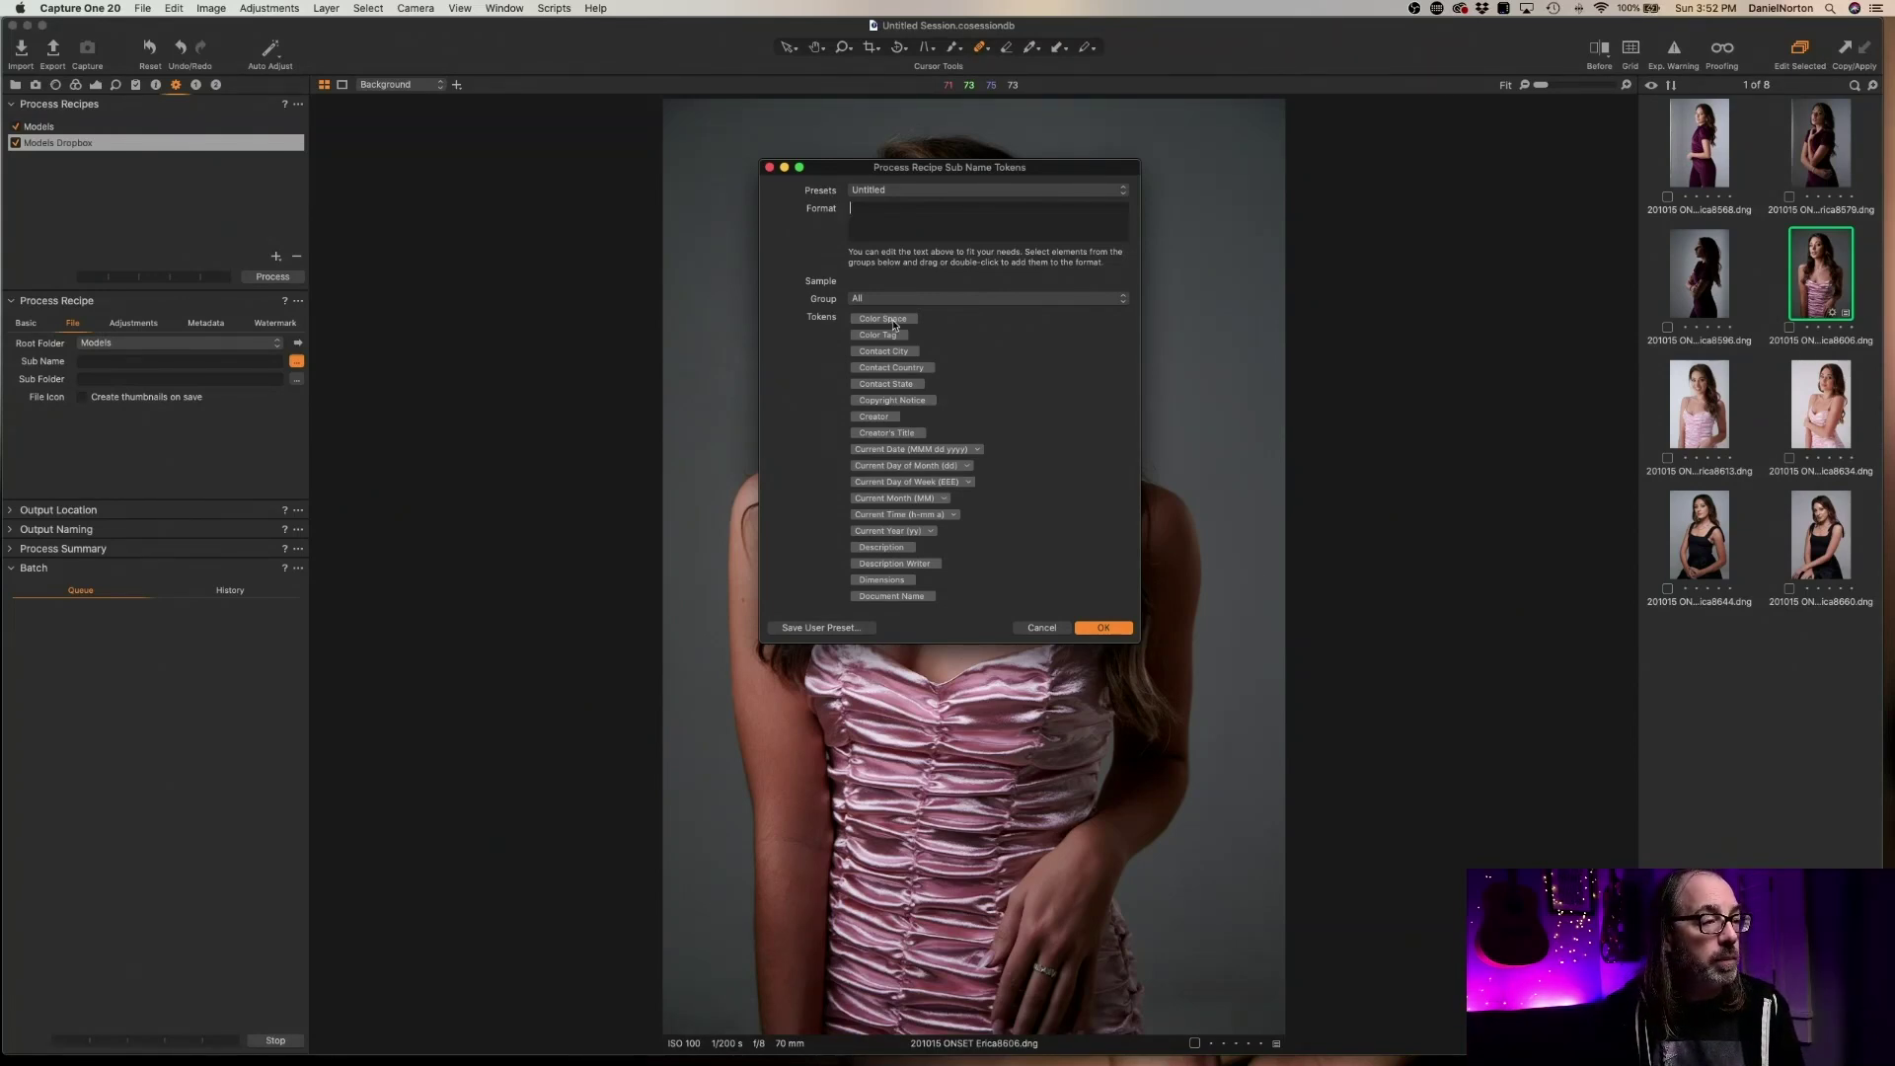
left_click(890, 301)
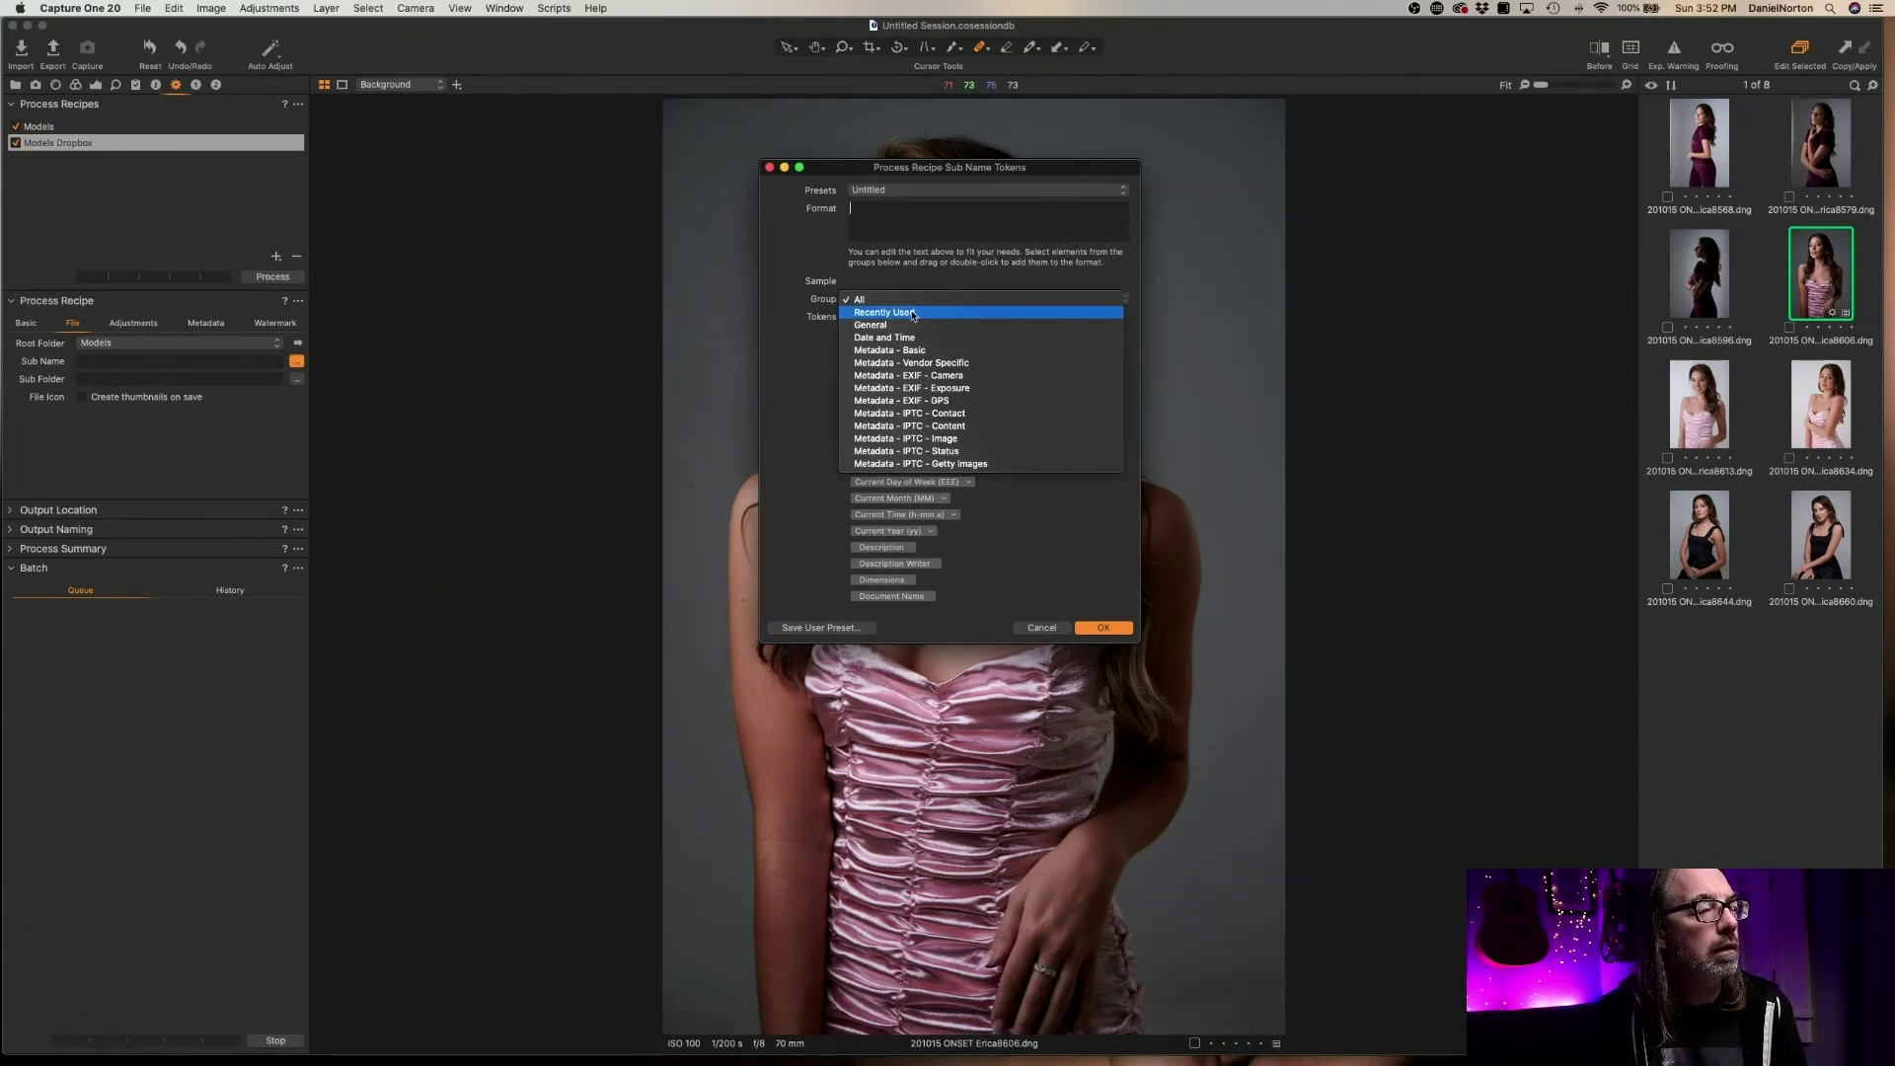
left_click(913, 313)
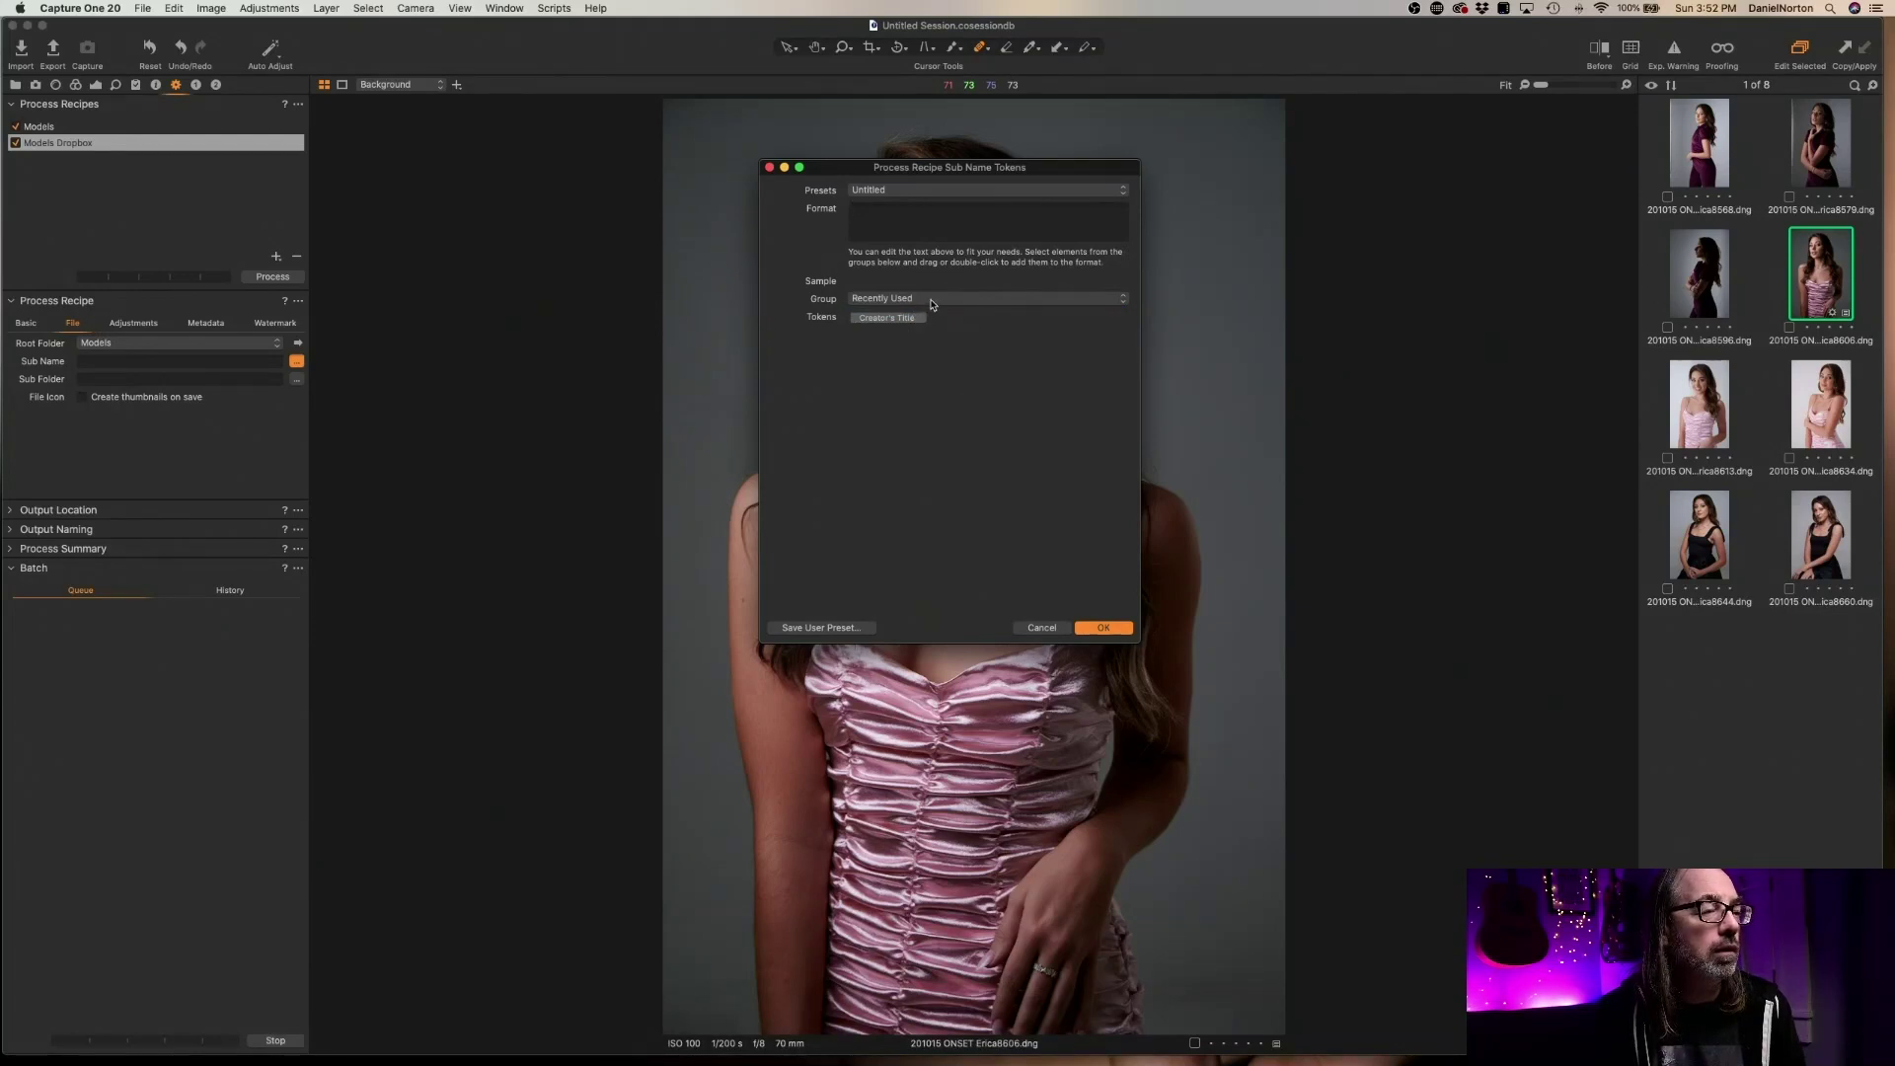
left_click(905, 319)
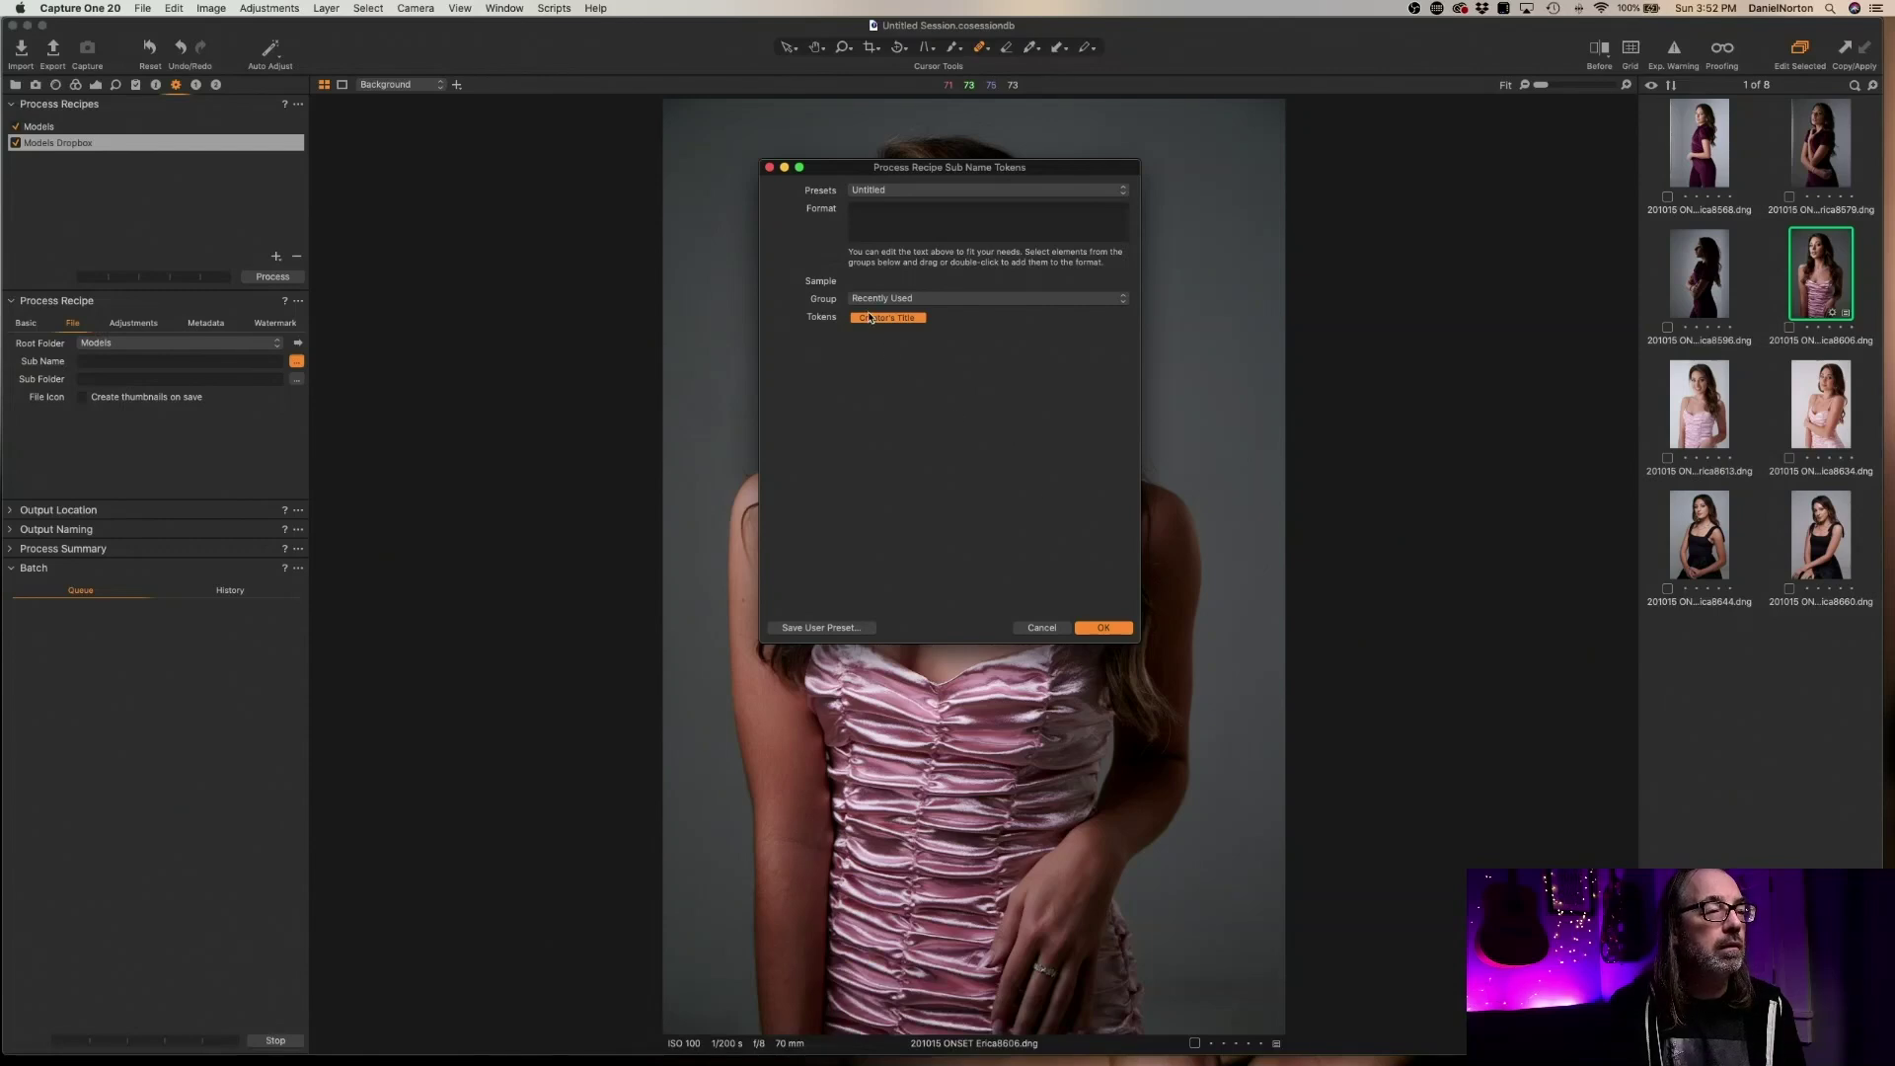
double_click(870, 318)
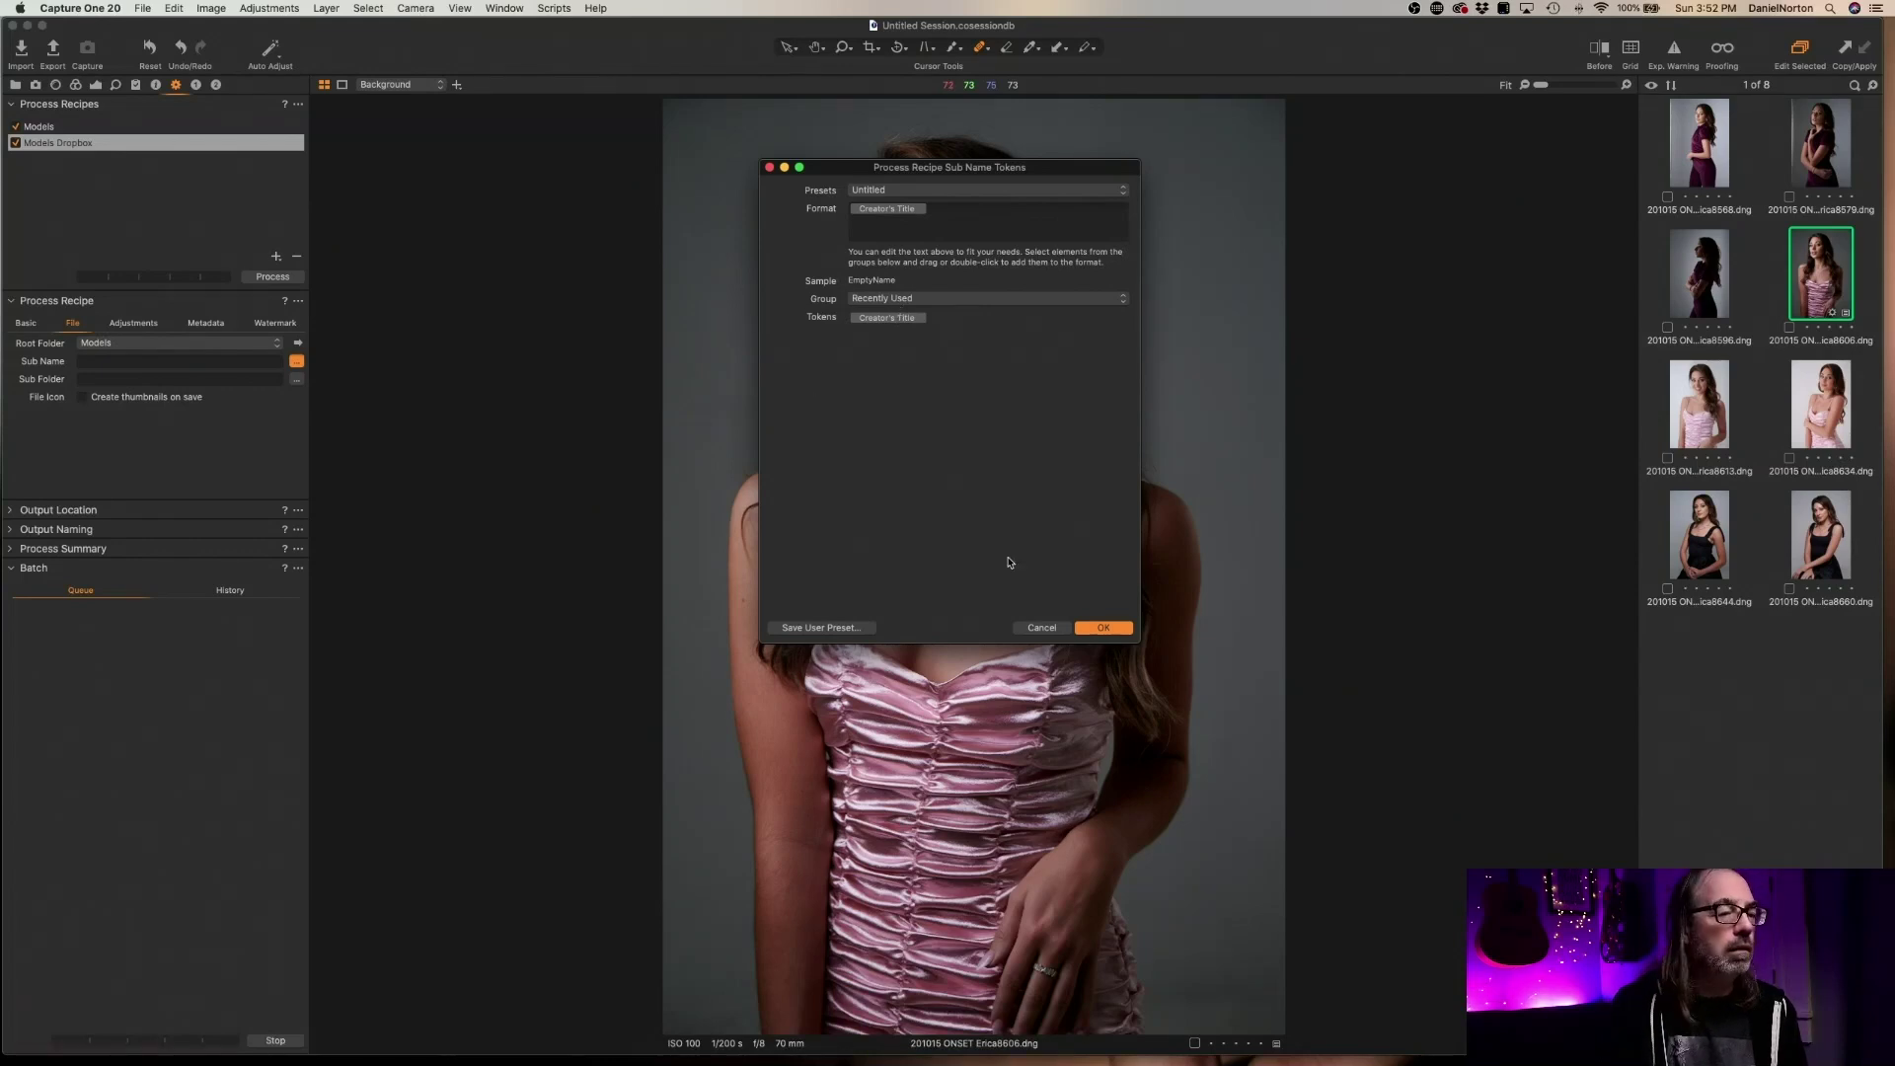
left_click(1103, 629)
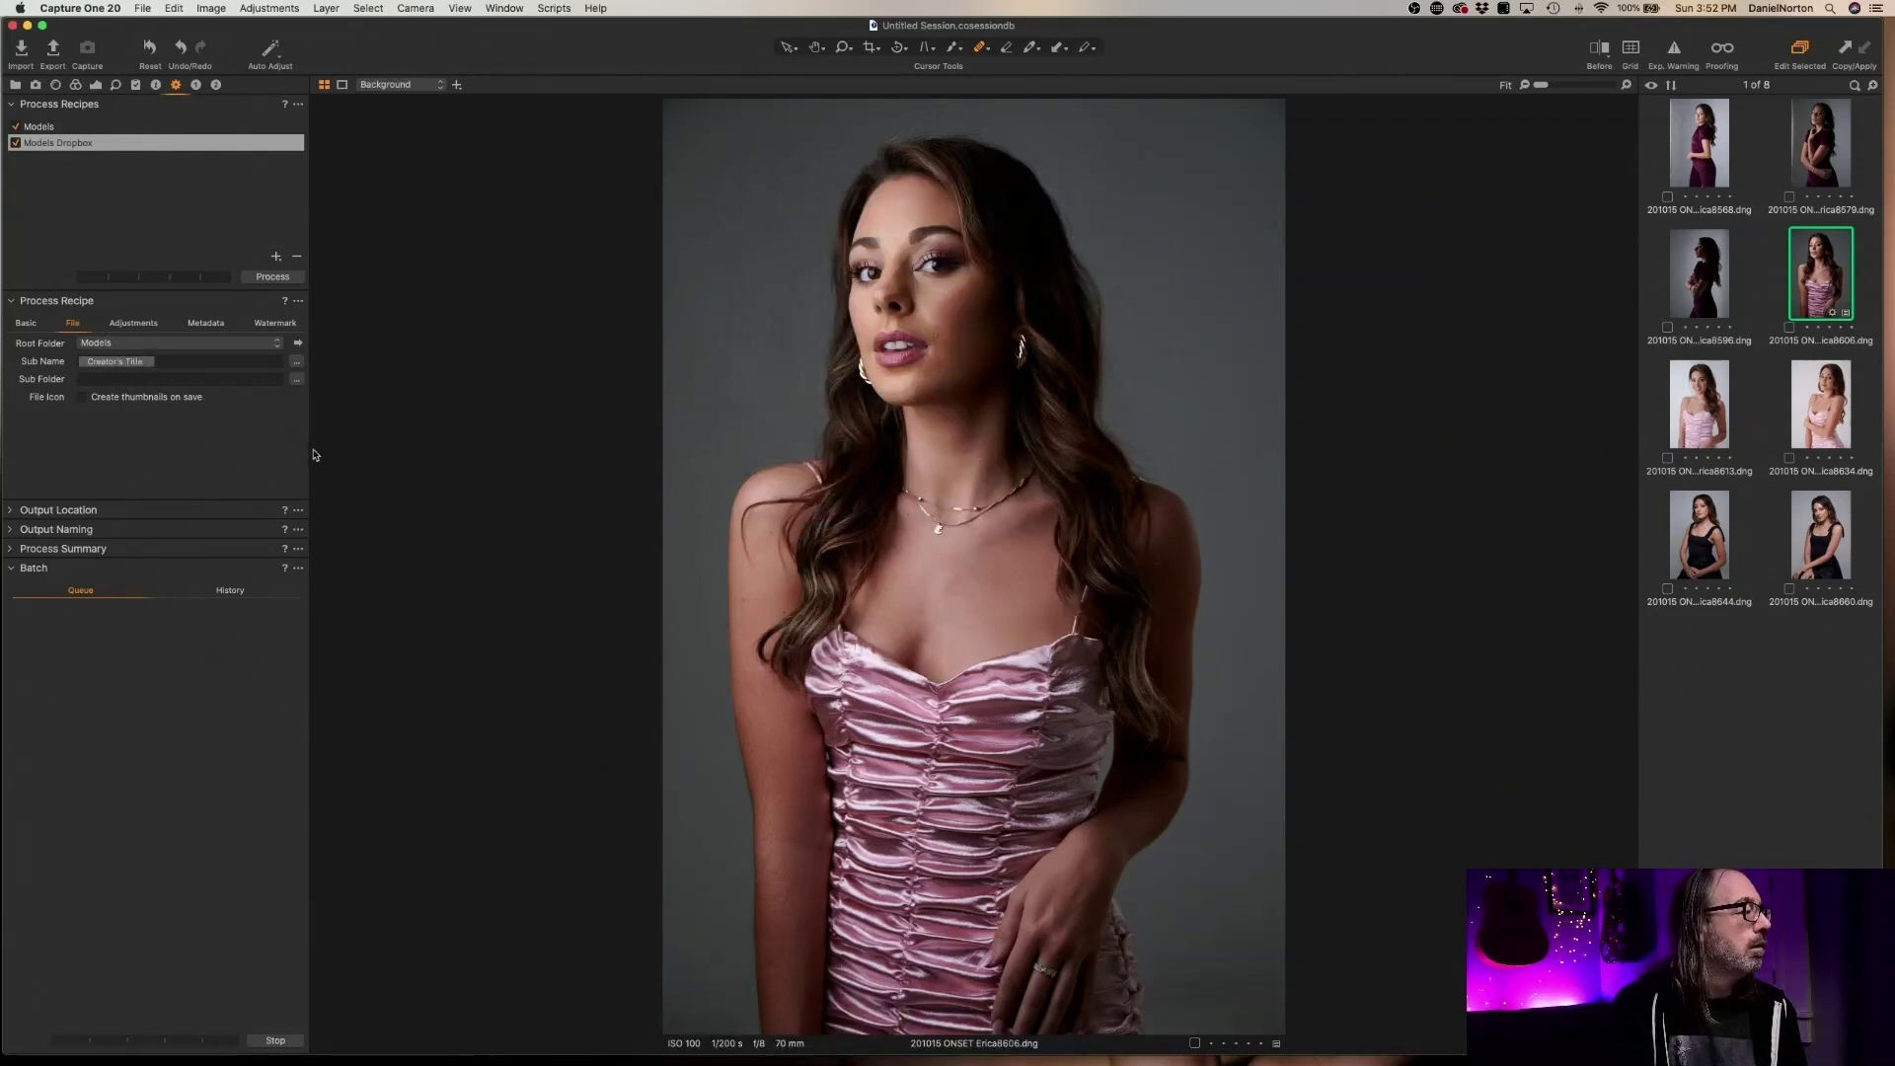
Expand the process summary and output naming details, and clear the Creator's Title token from the recipe's Sub Name
left_click(12, 551)
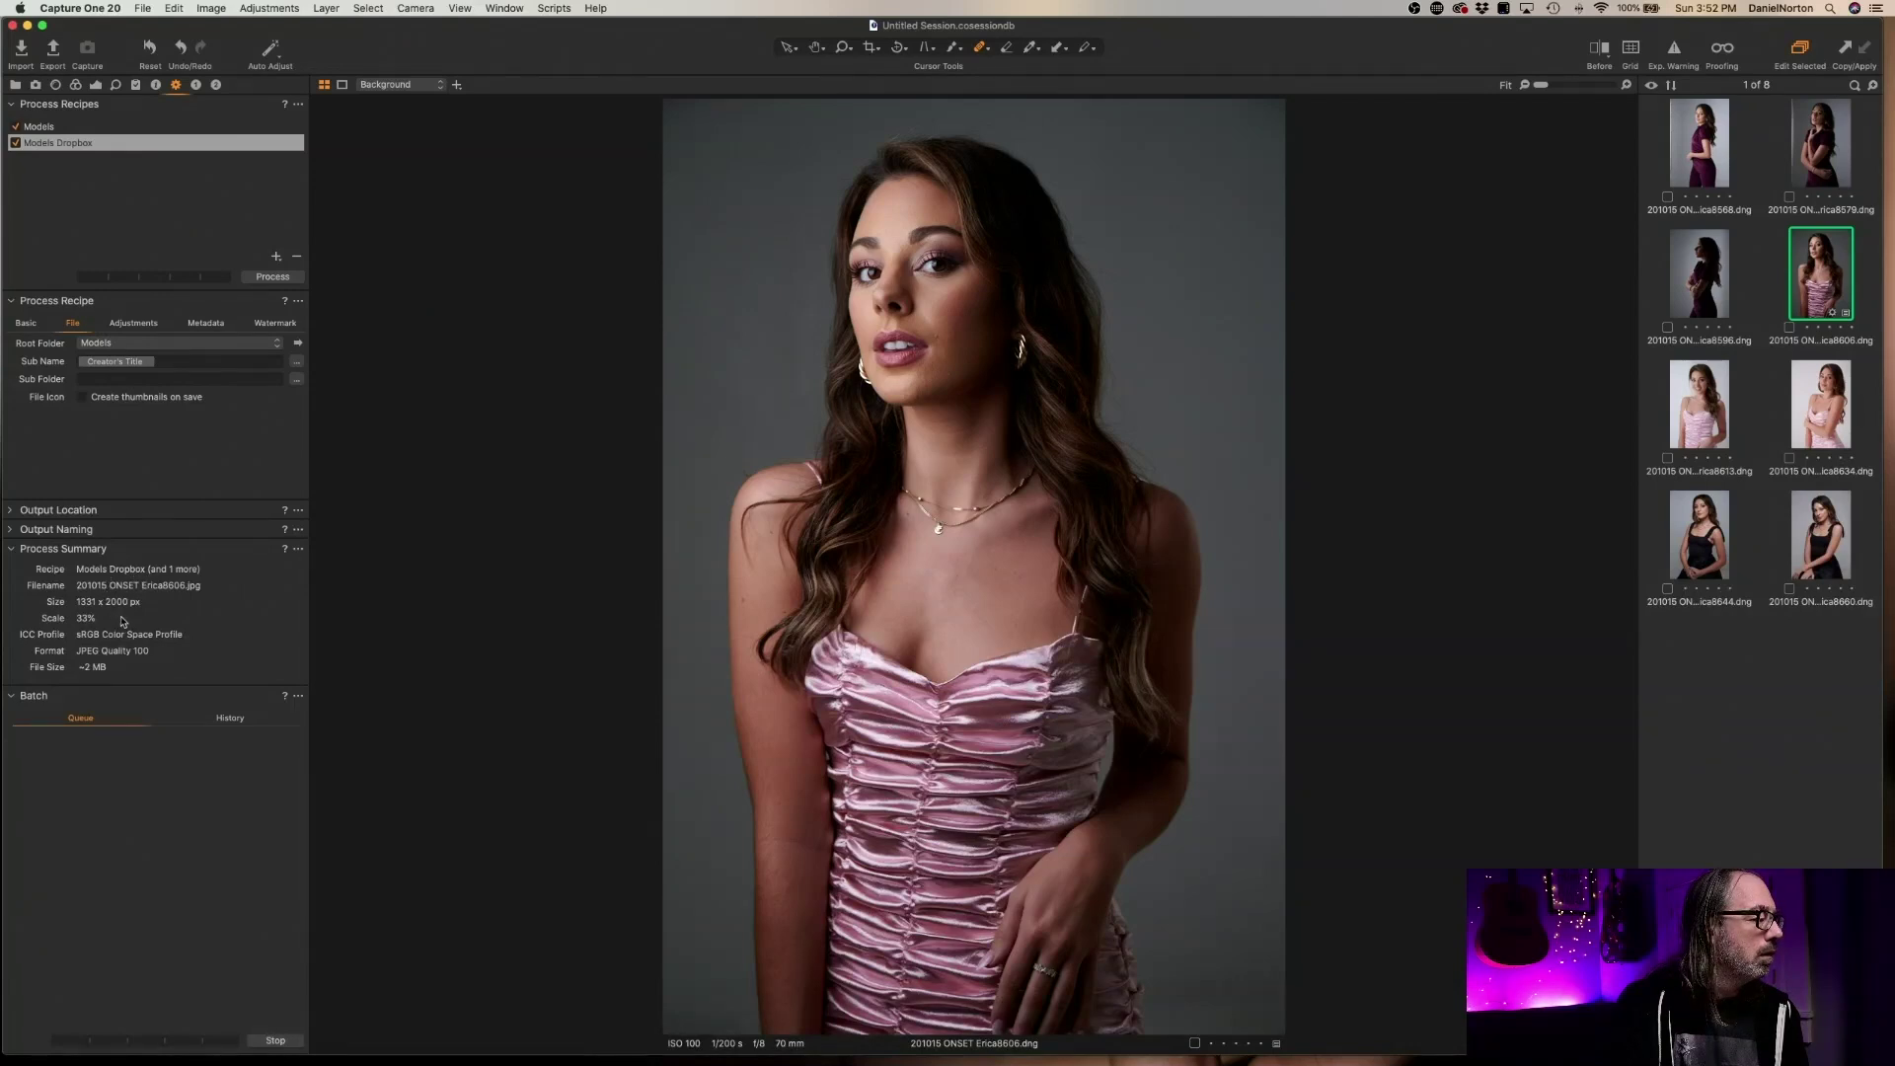
left_click(13, 531)
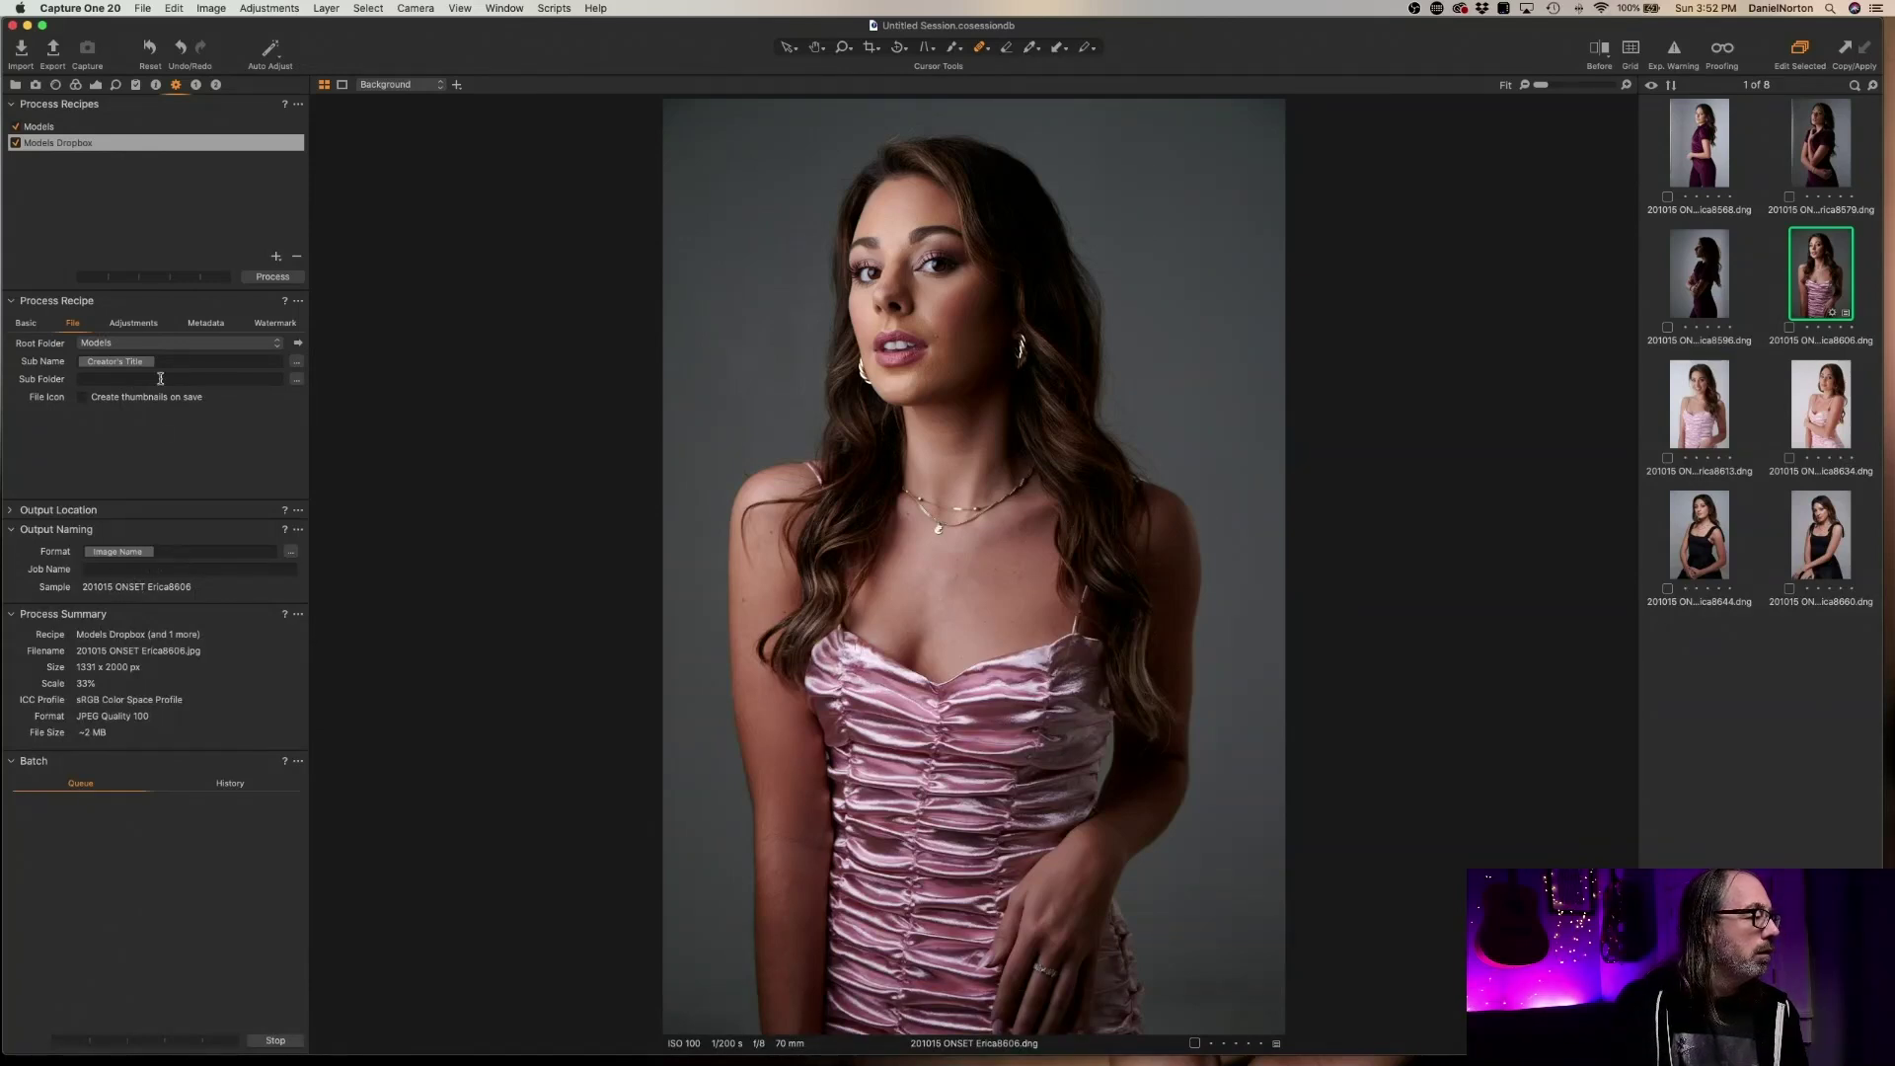
left_click(263, 364)
key("BackSpace")
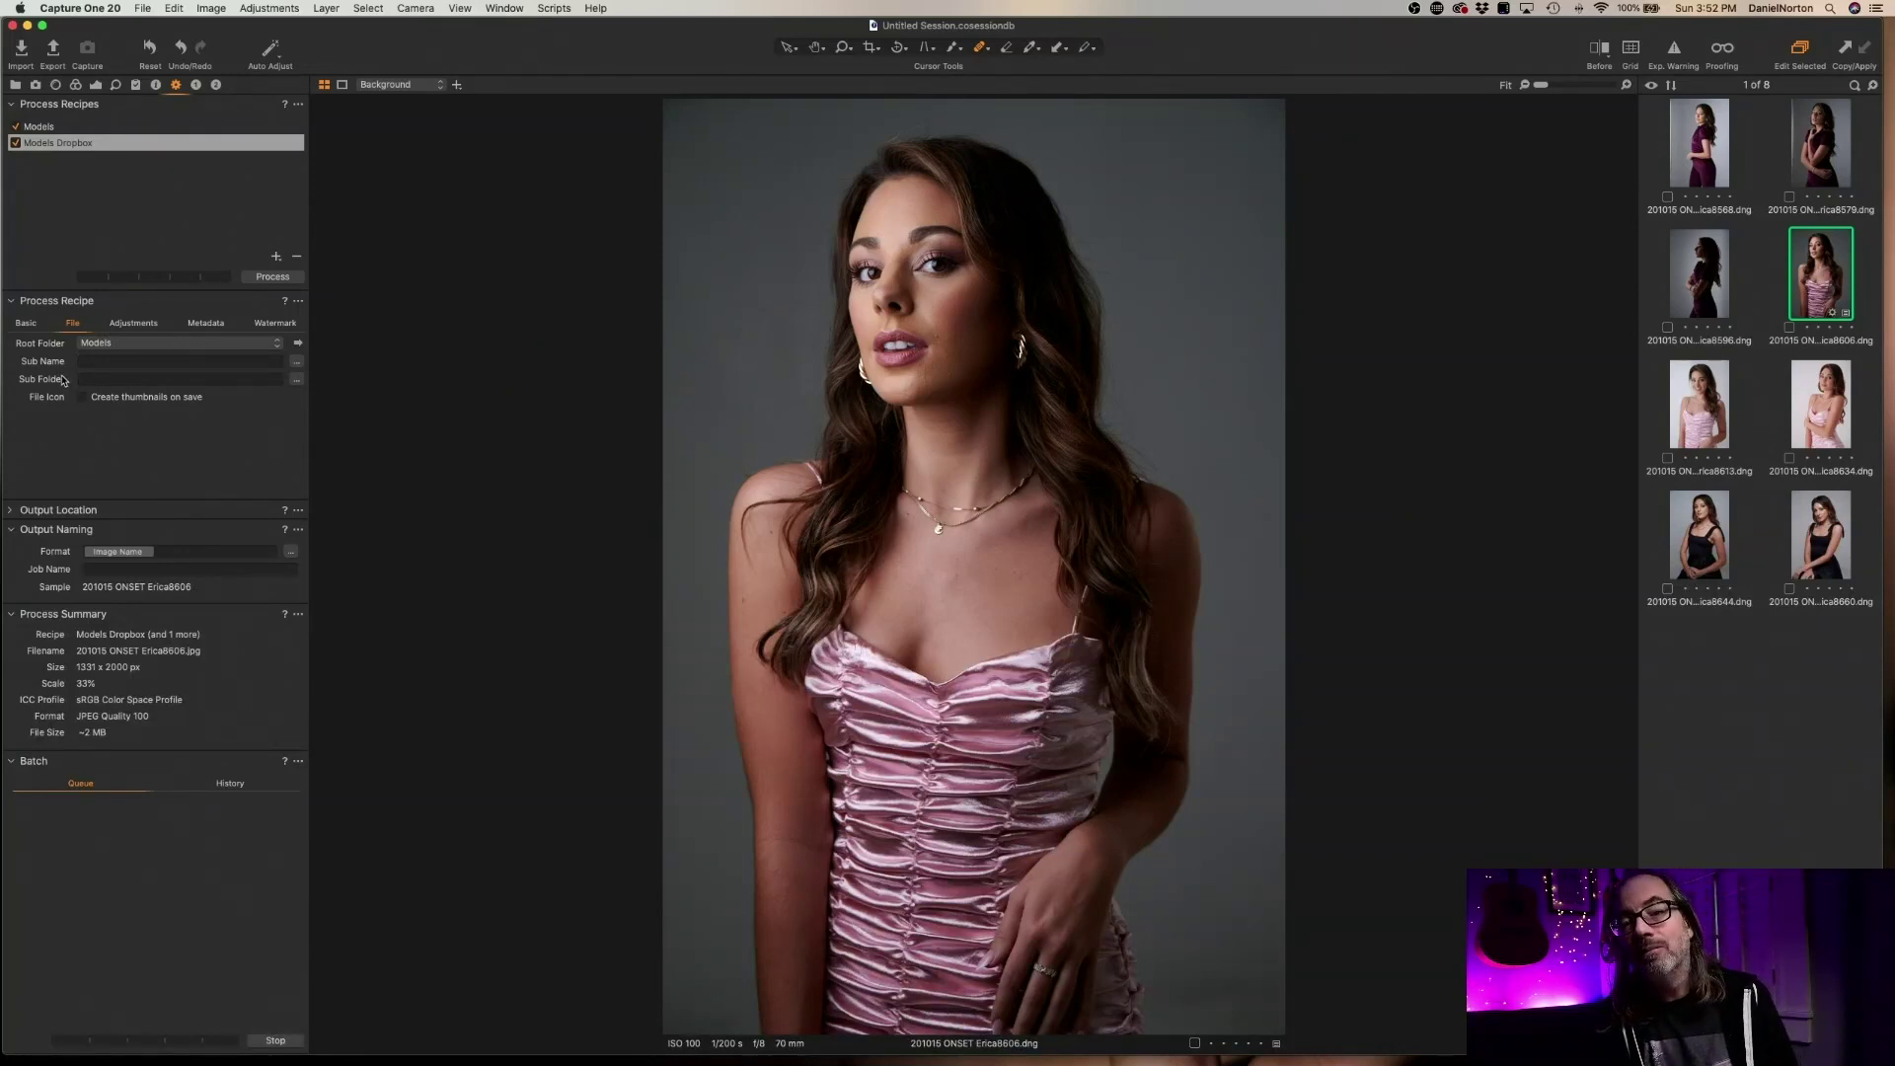
Set the Models Dropbox recipe's Sub Folder to the Job Identifier token
left_click(297, 380)
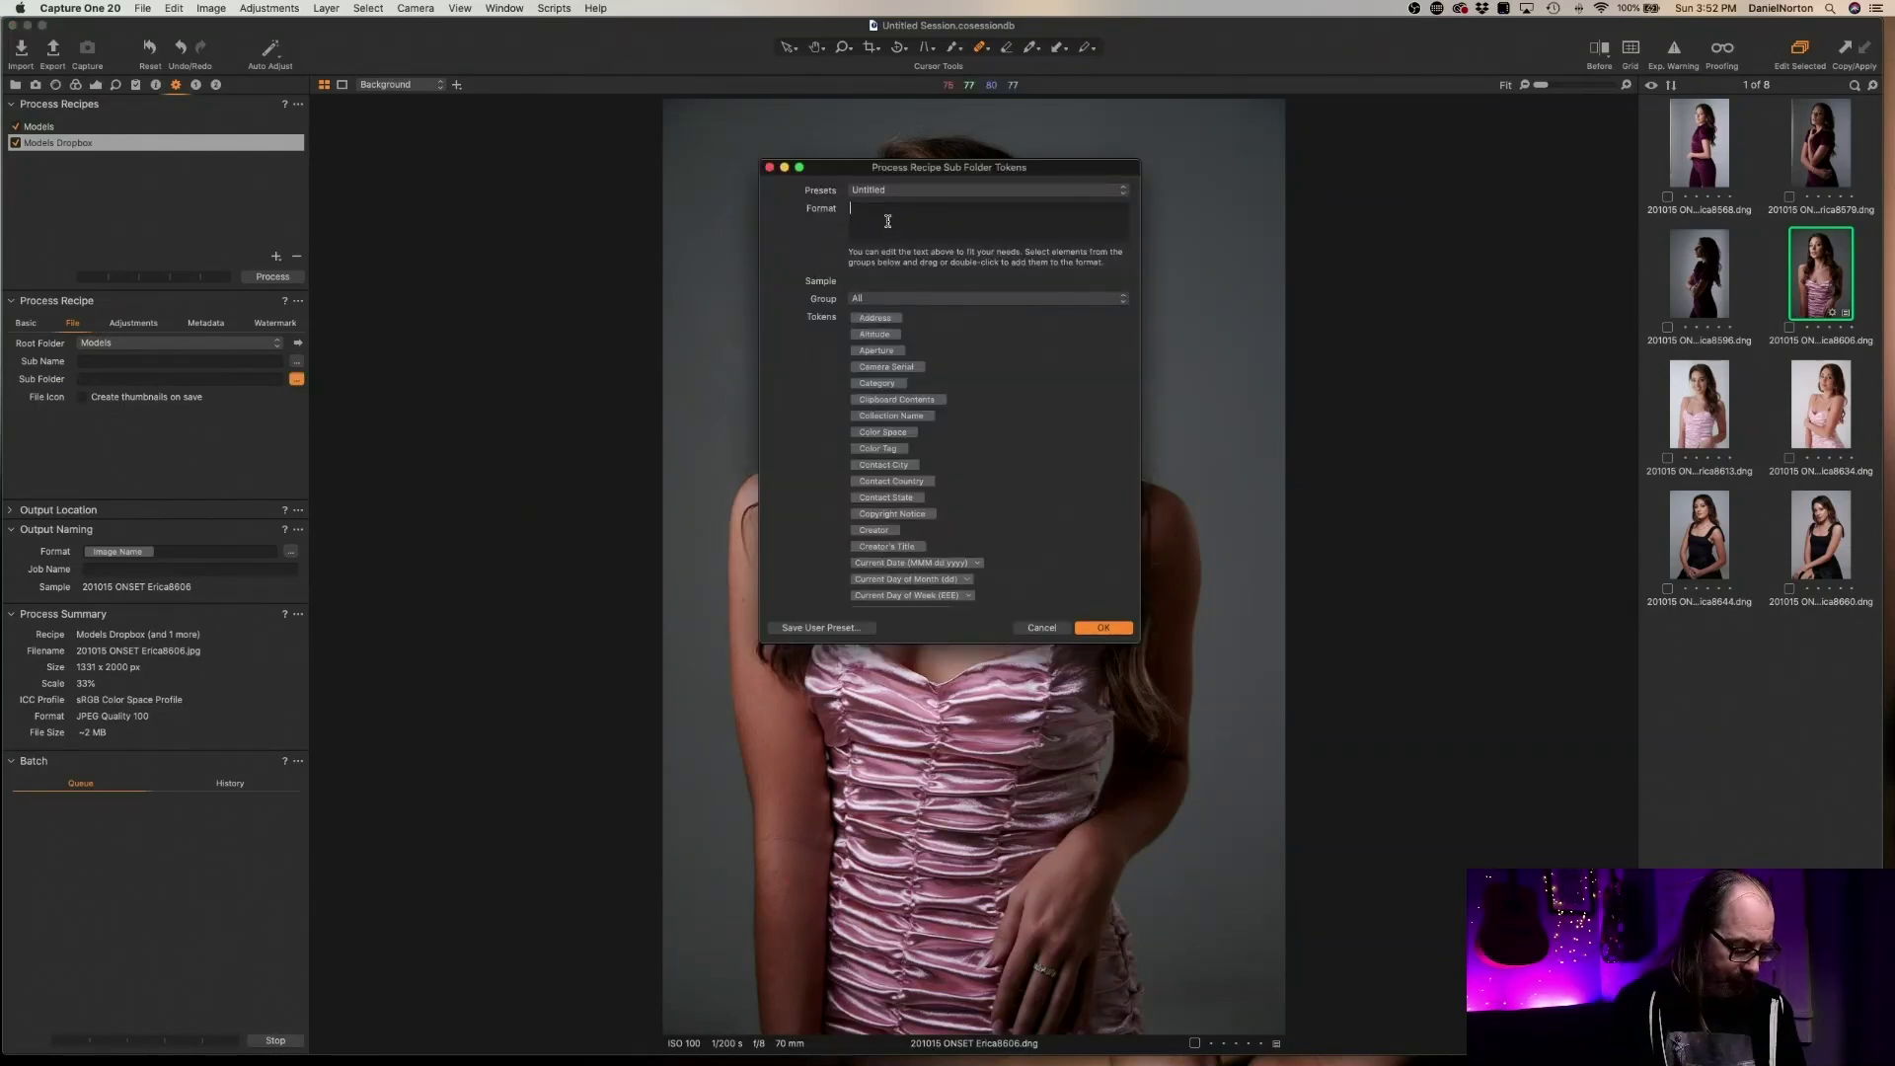
type("ses")
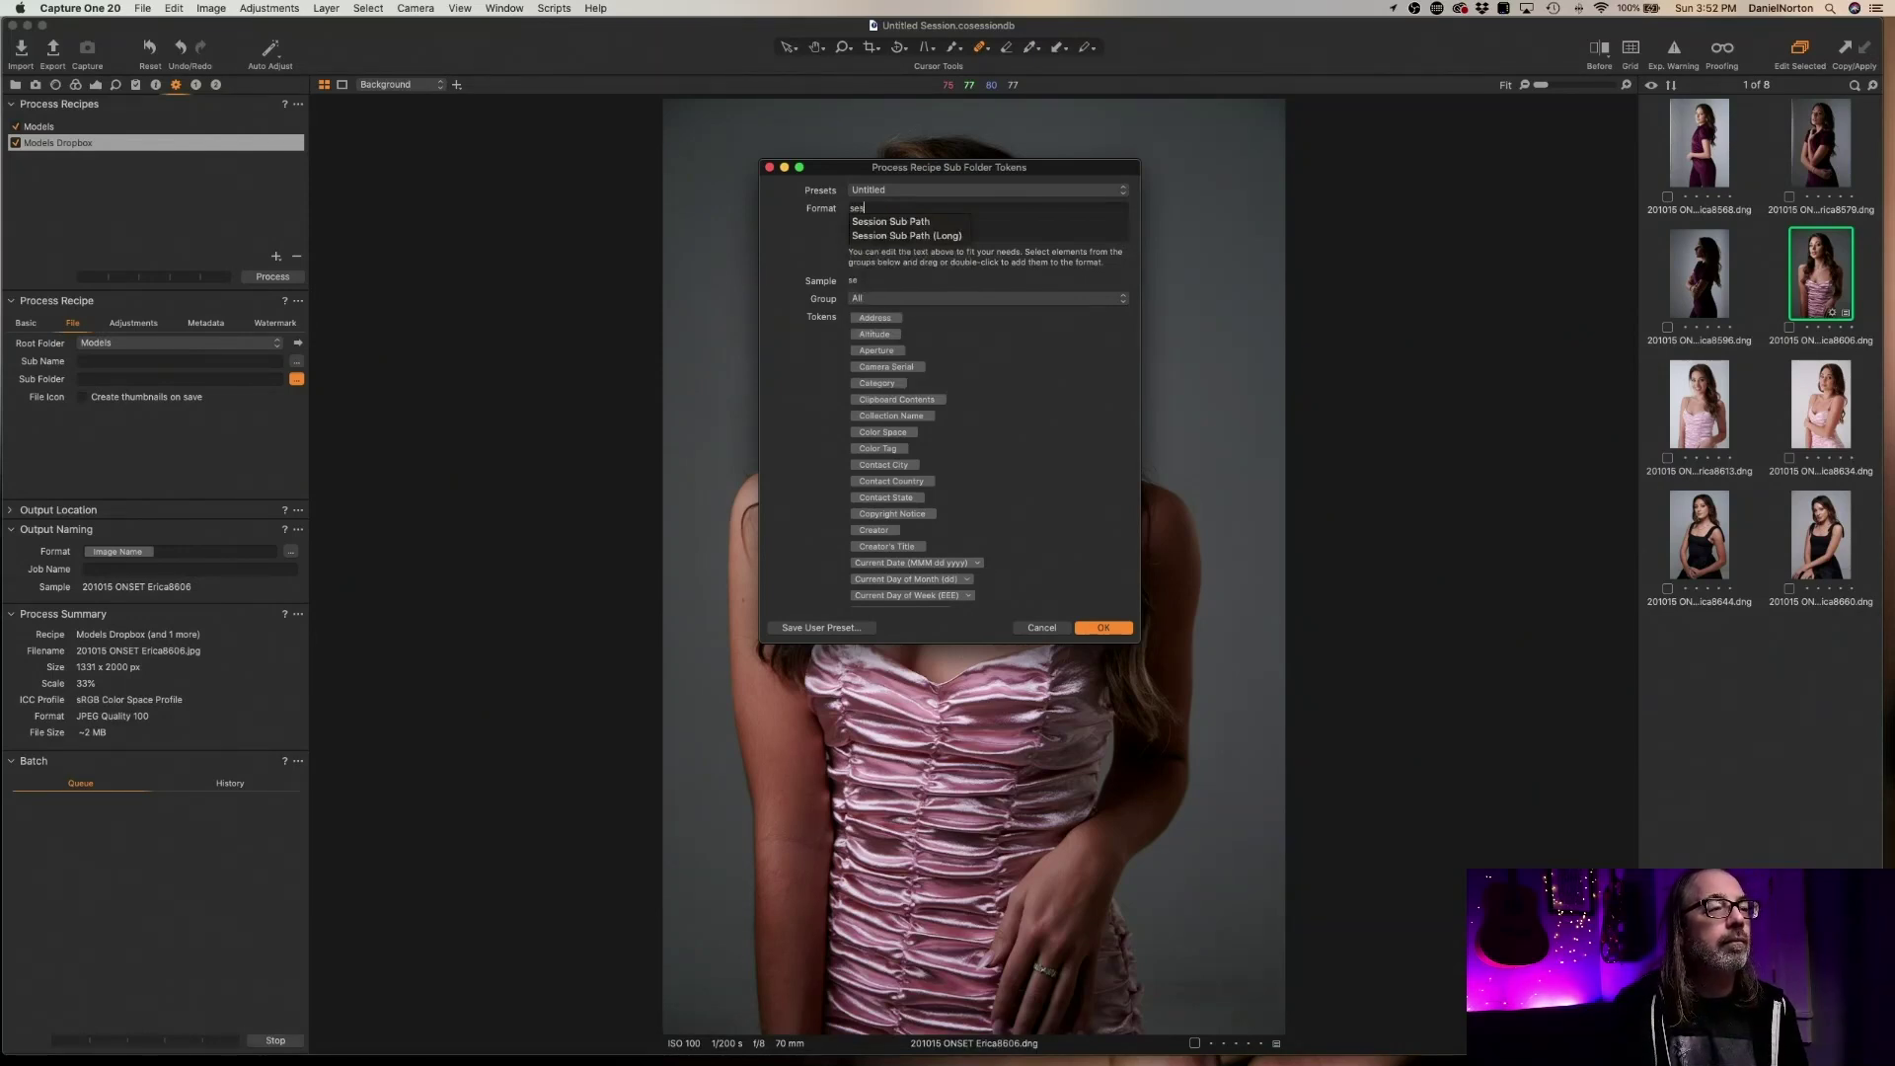
key("BackSpace")
key("BackSpace")
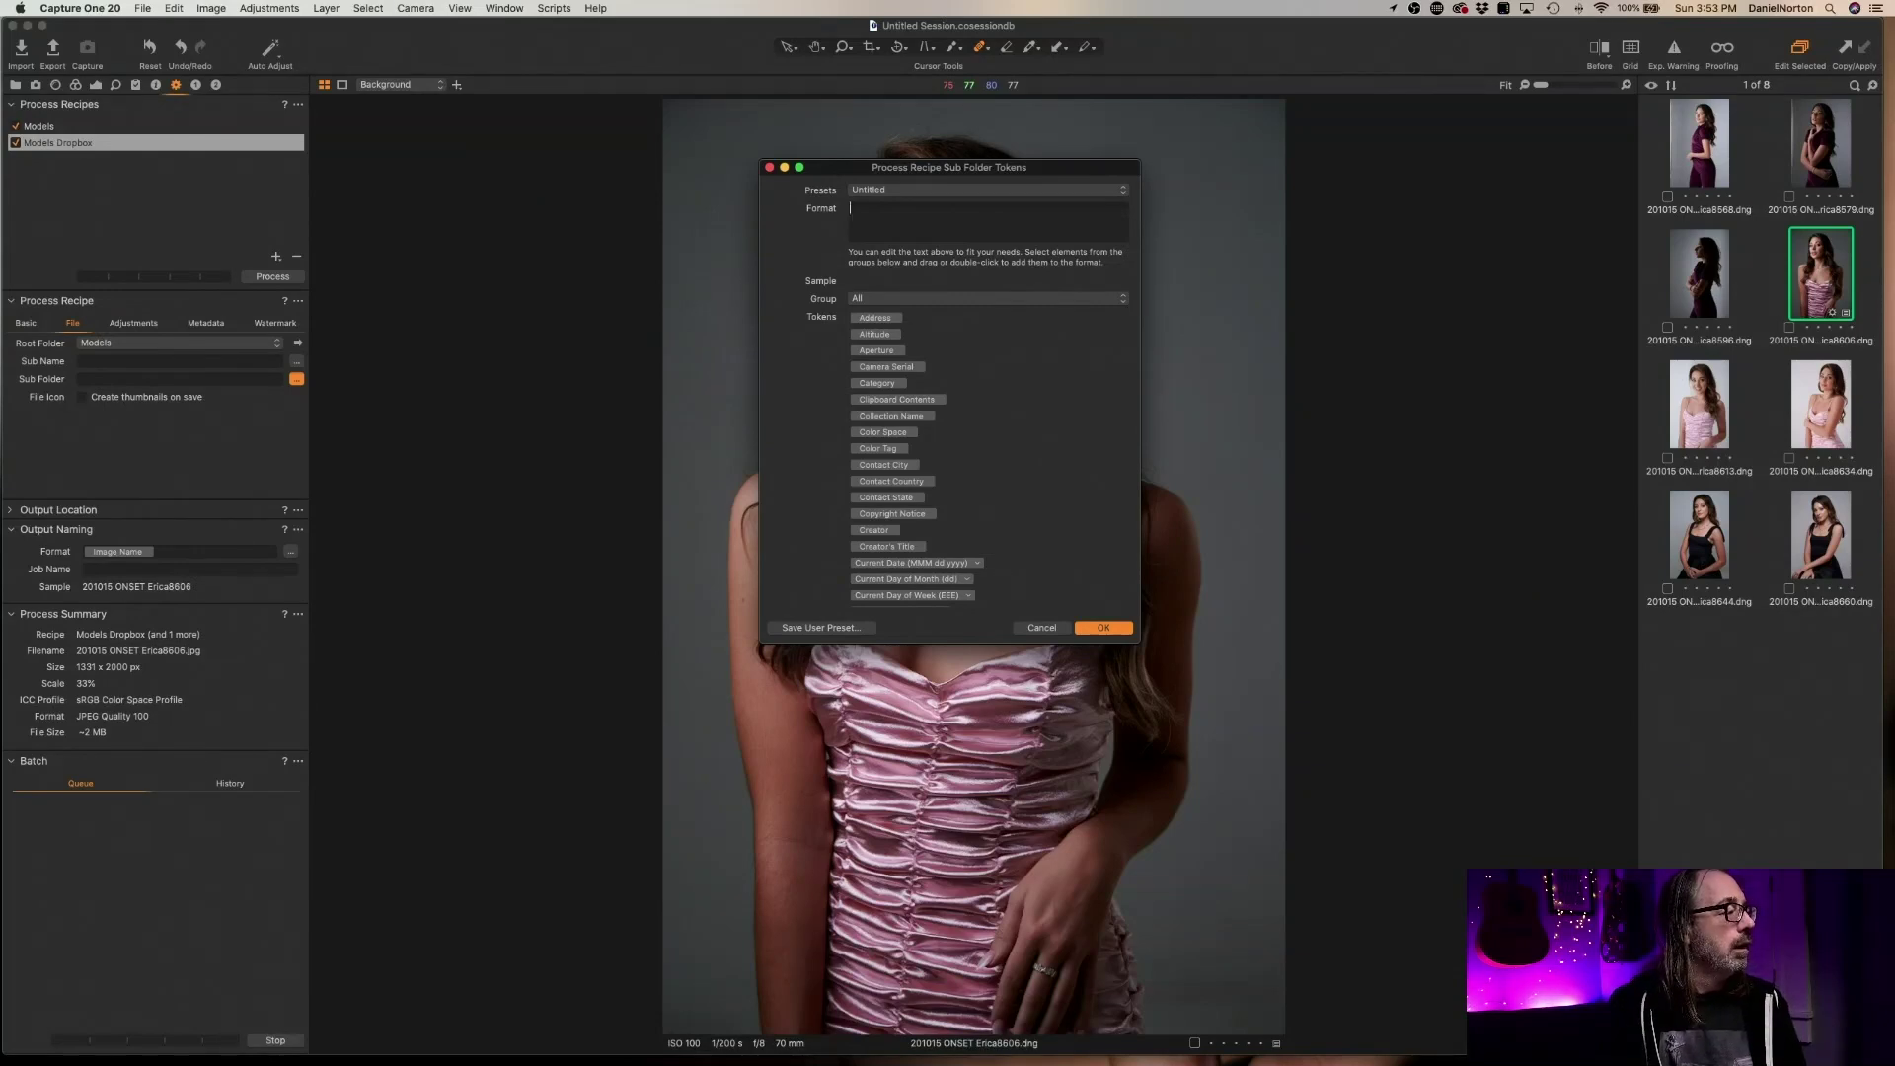
type("j")
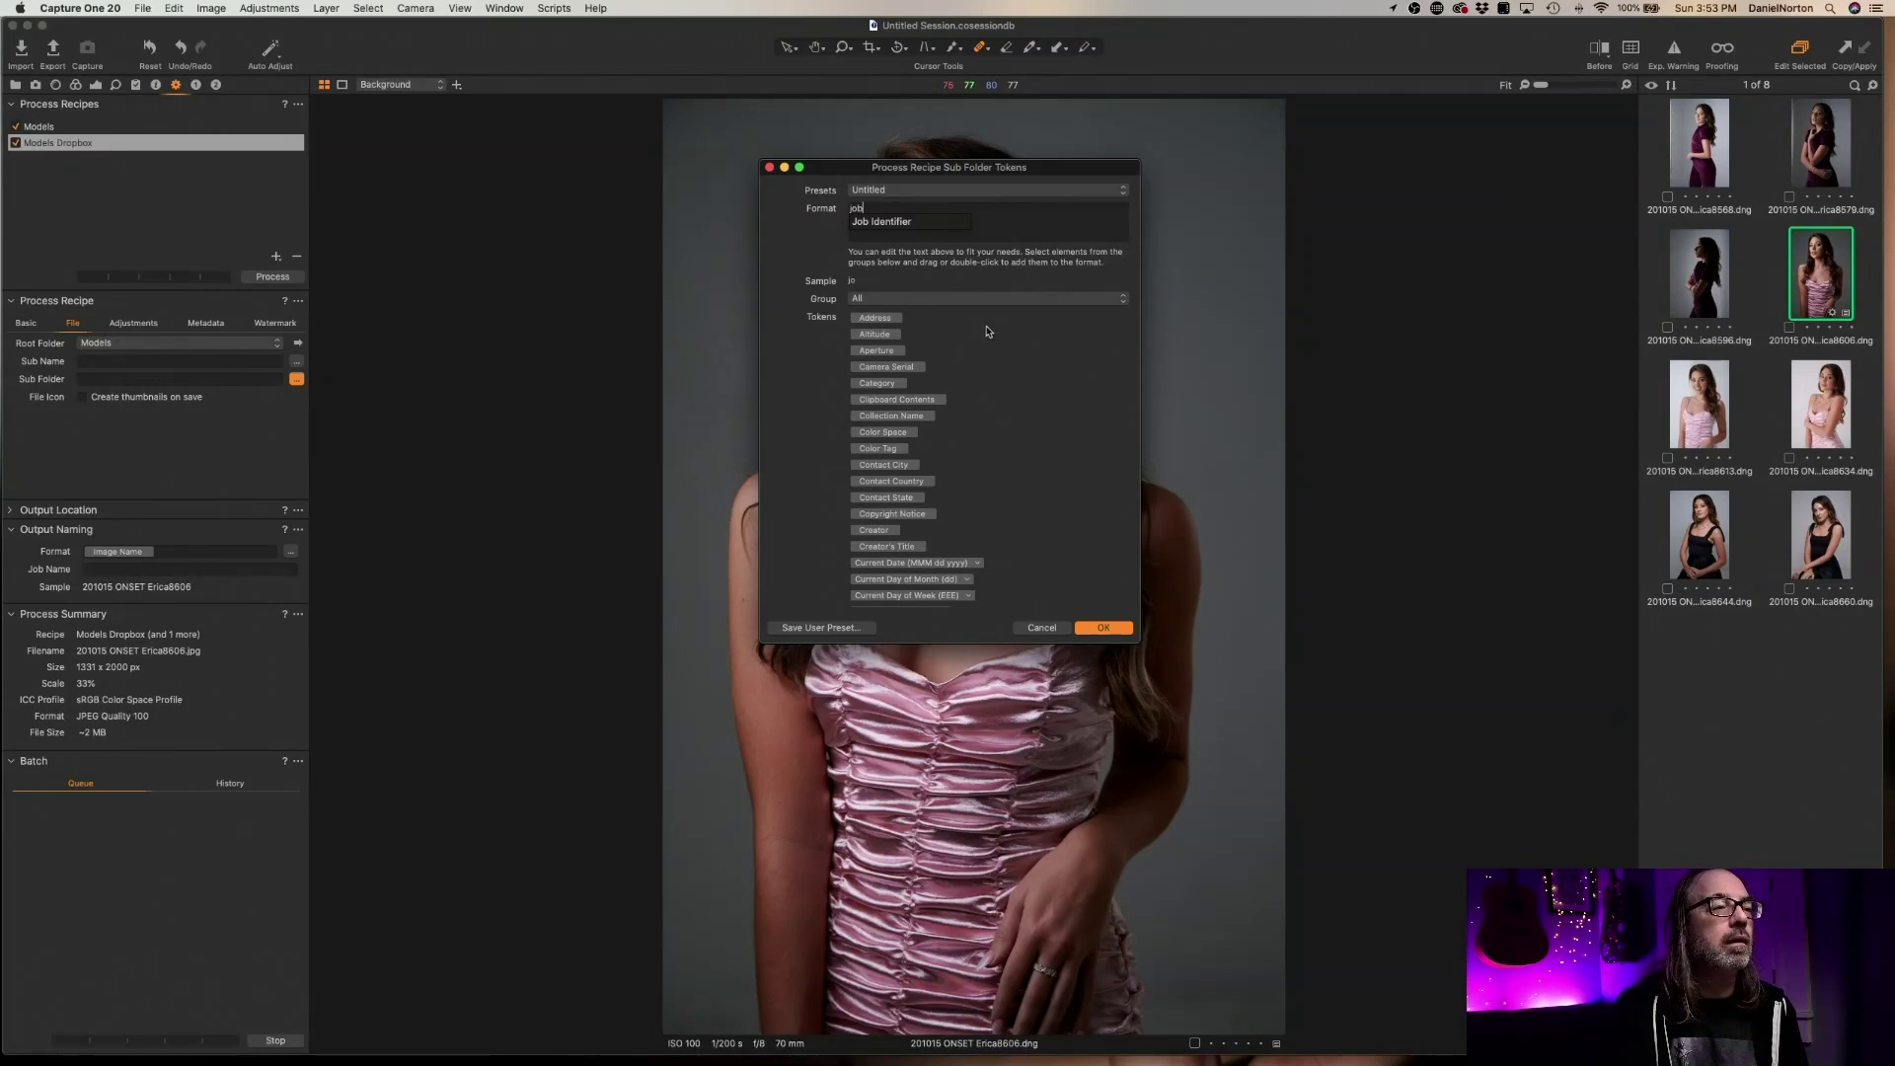
type("ob")
left_click(894, 223)
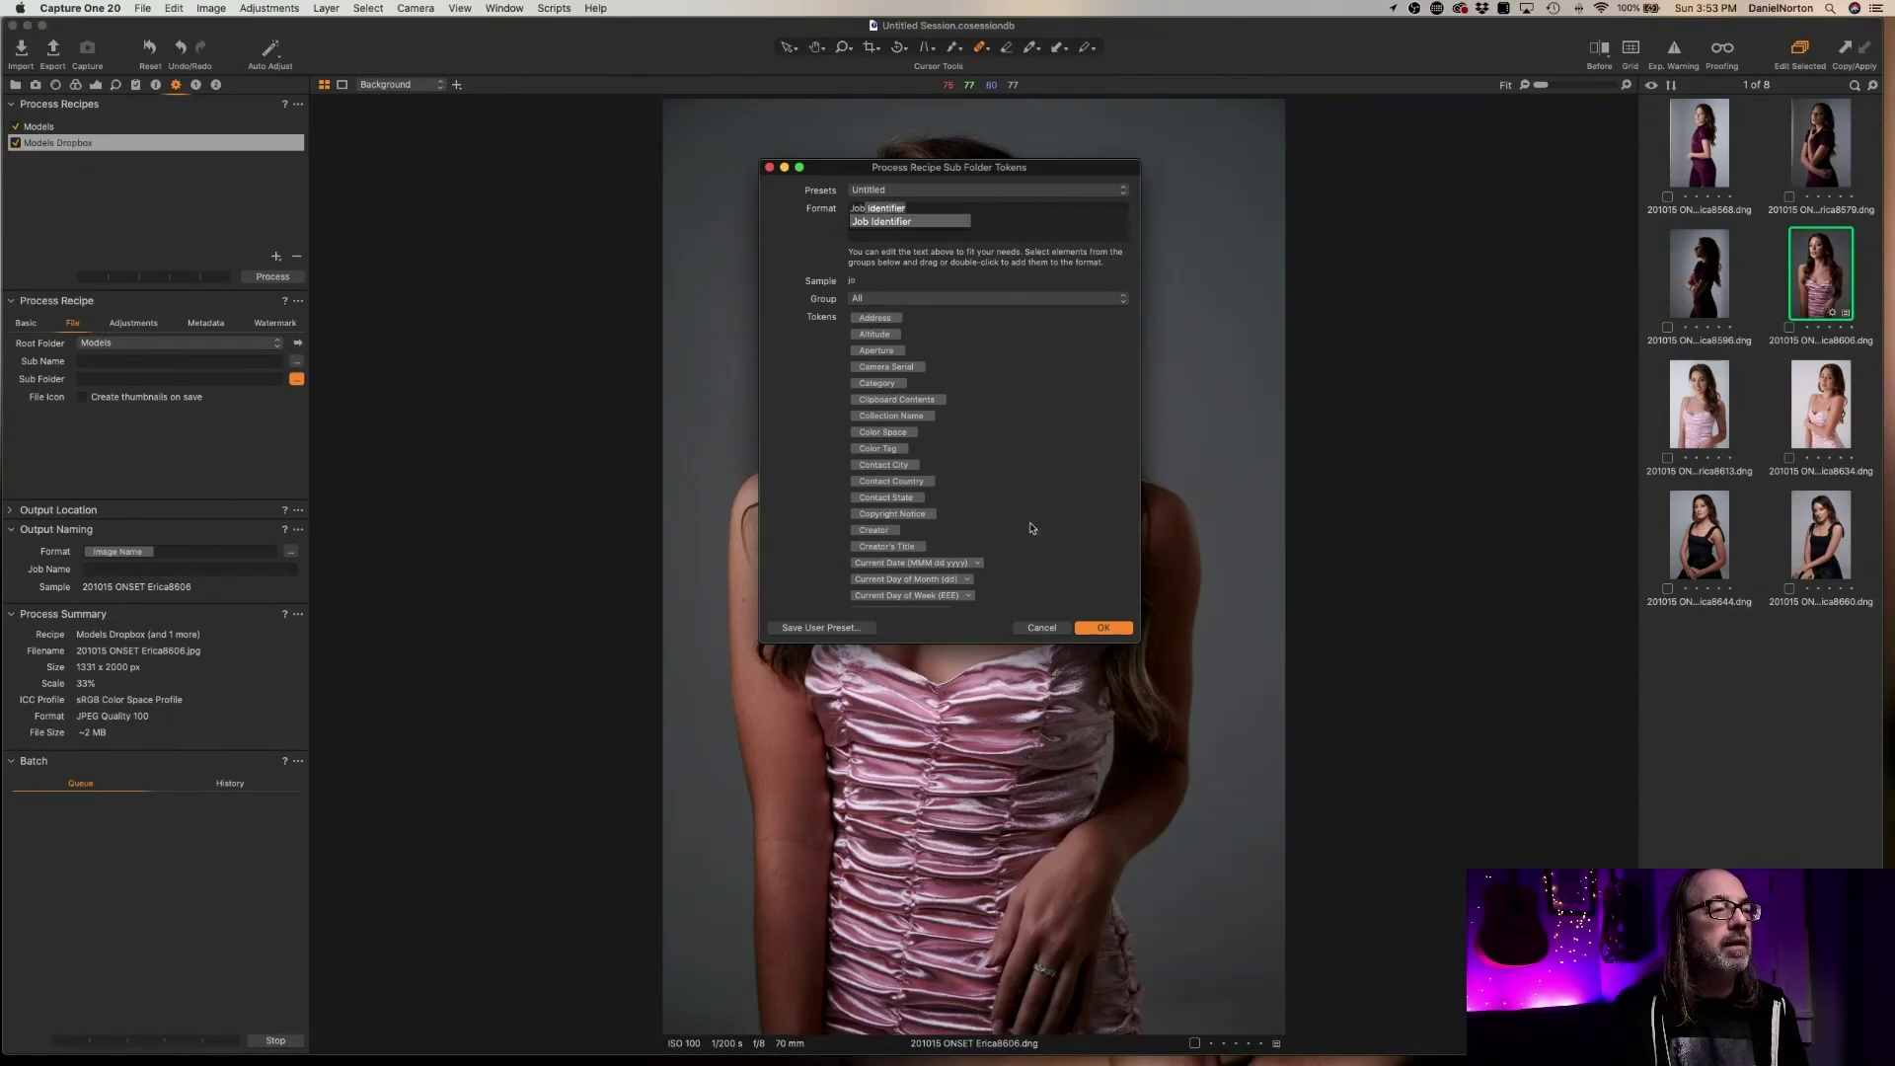
left_click(1103, 626)
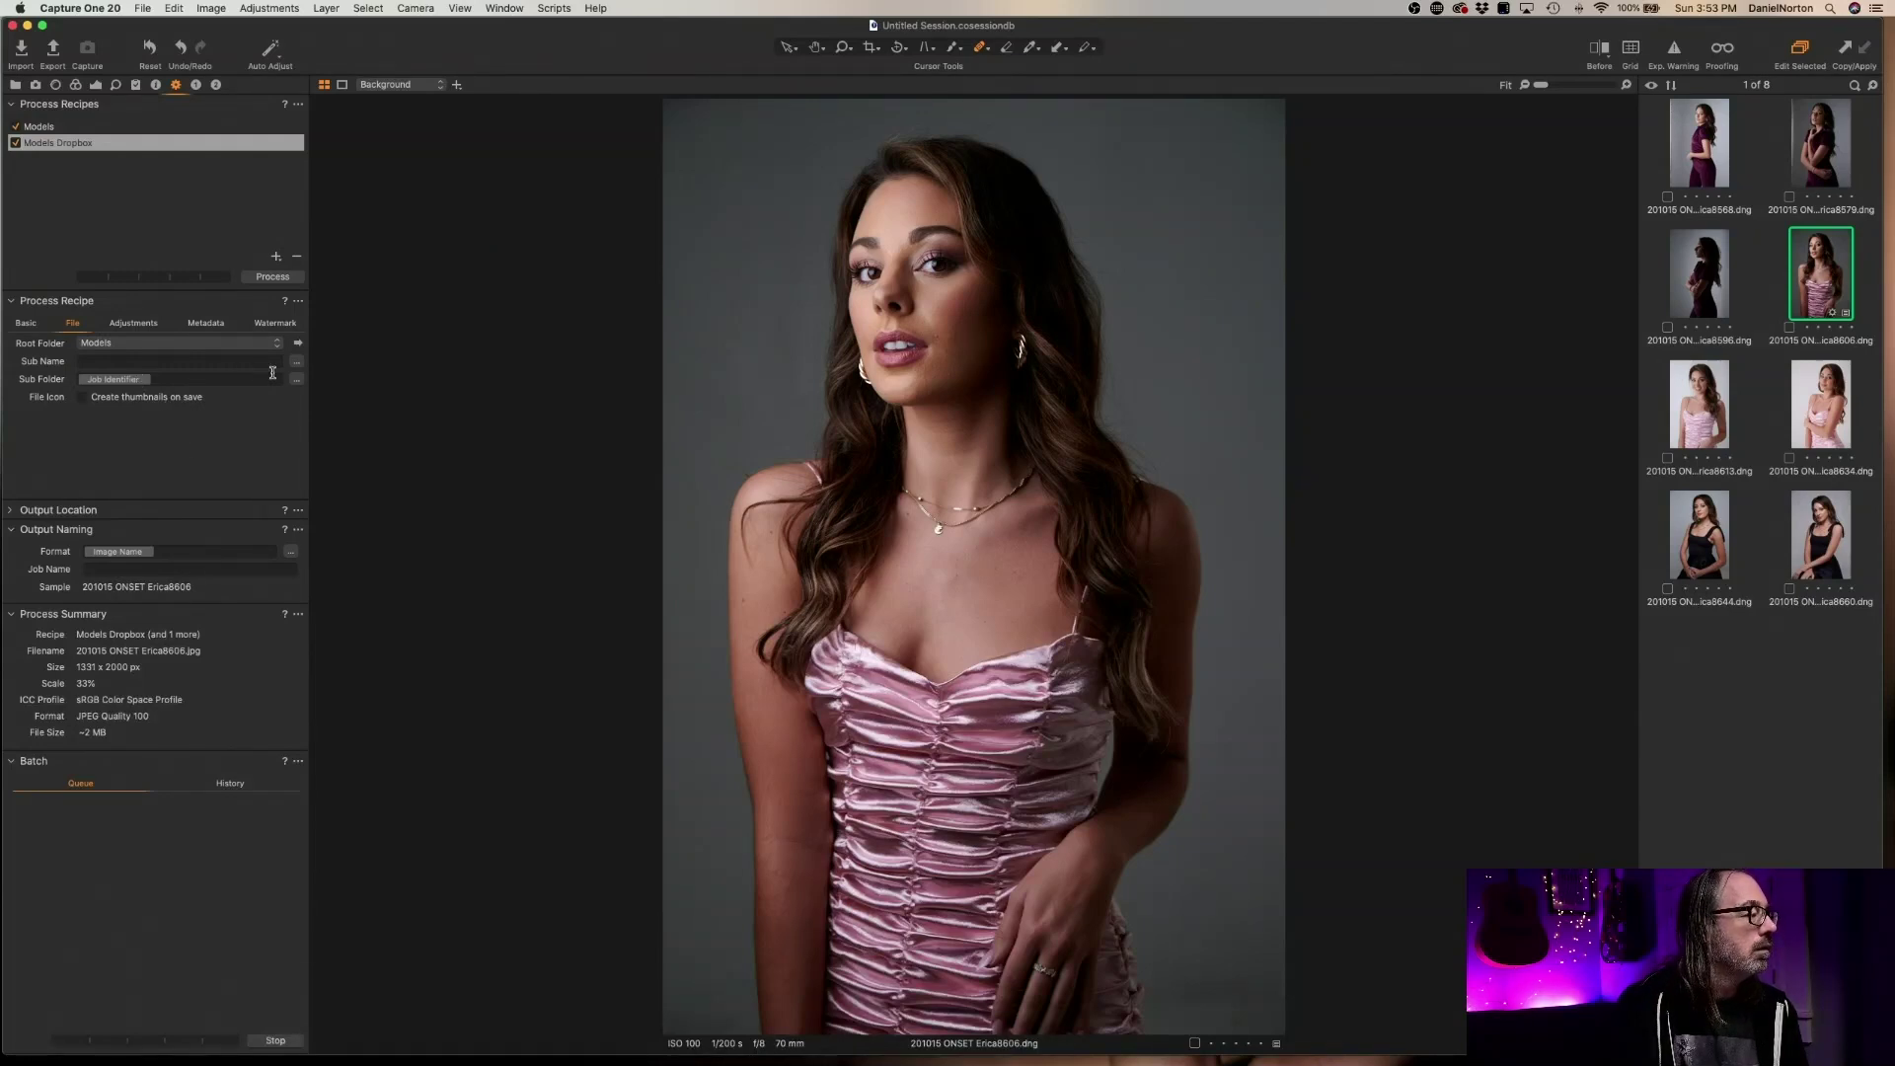
Process the selected portrait with the Models and Models Dropbox recipes enabled
left_click(123, 380)
left_click(175, 380)
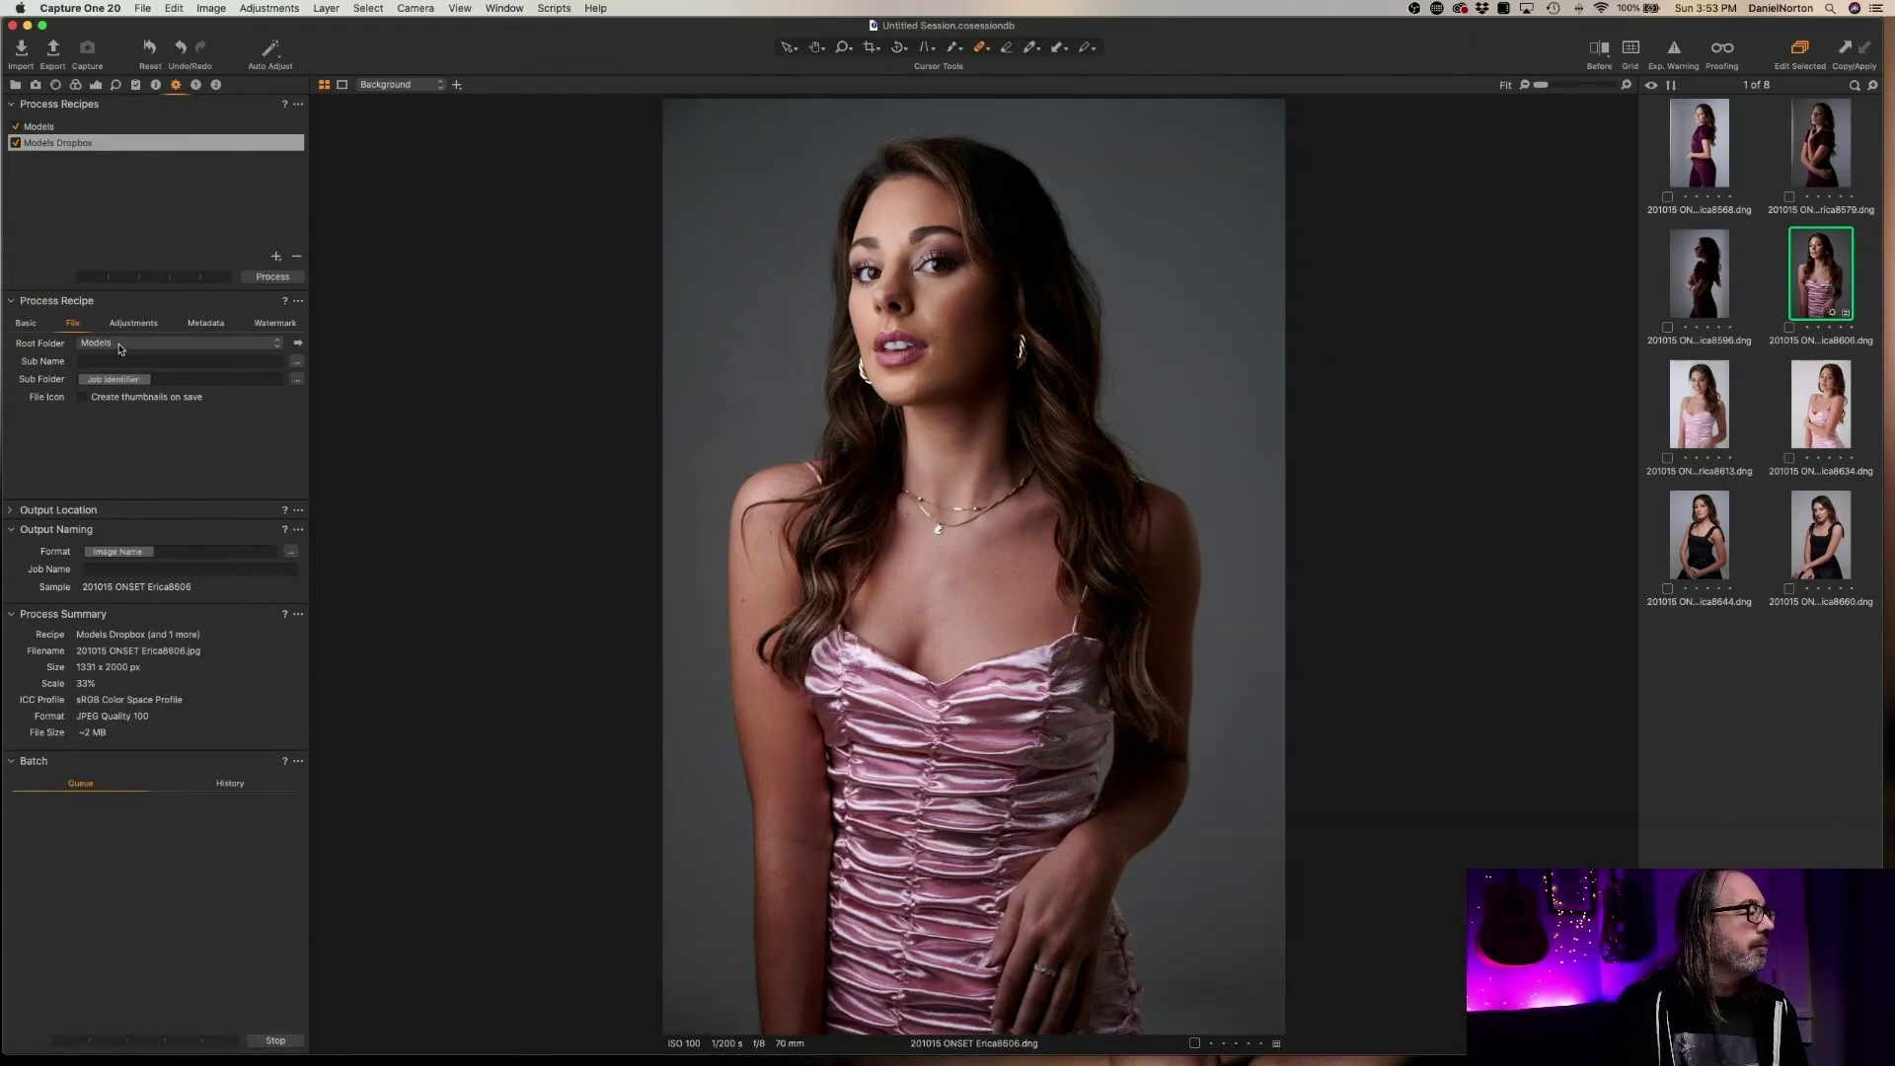
left_click(54, 143)
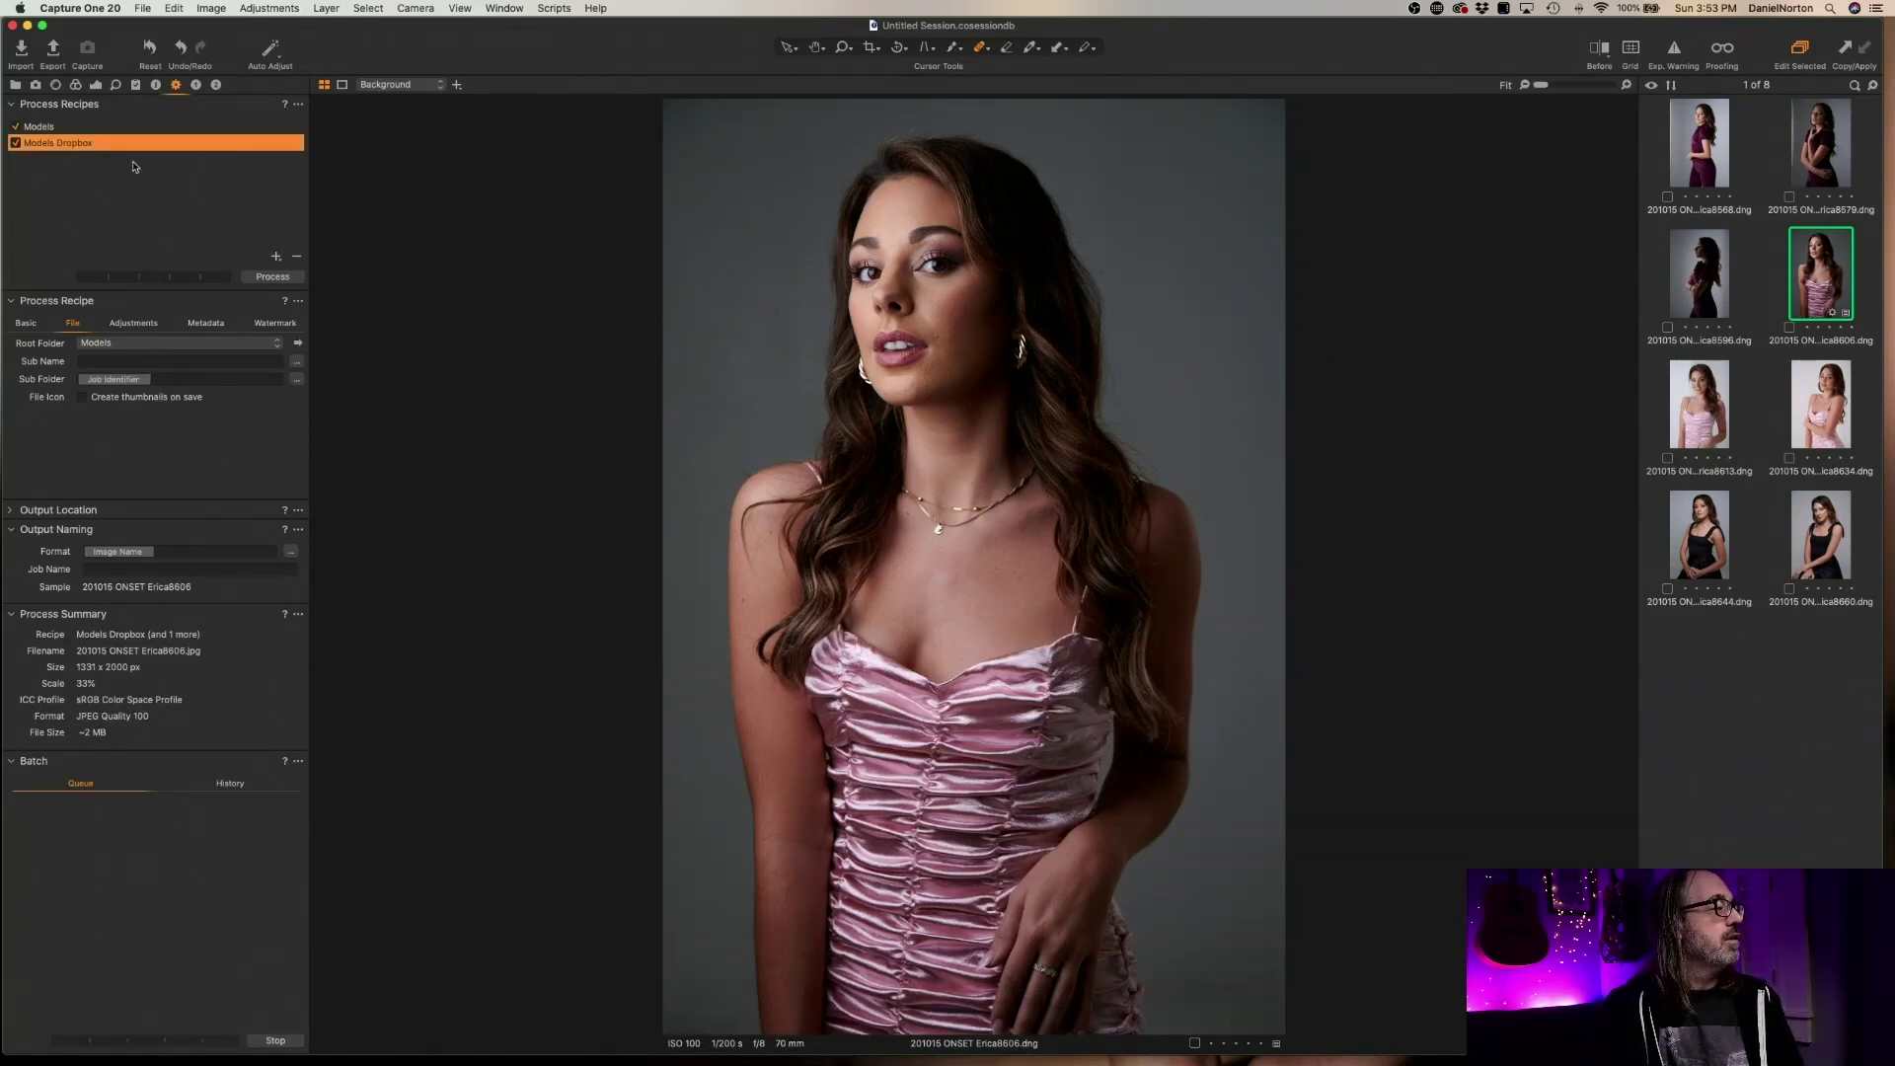
left_click(279, 280)
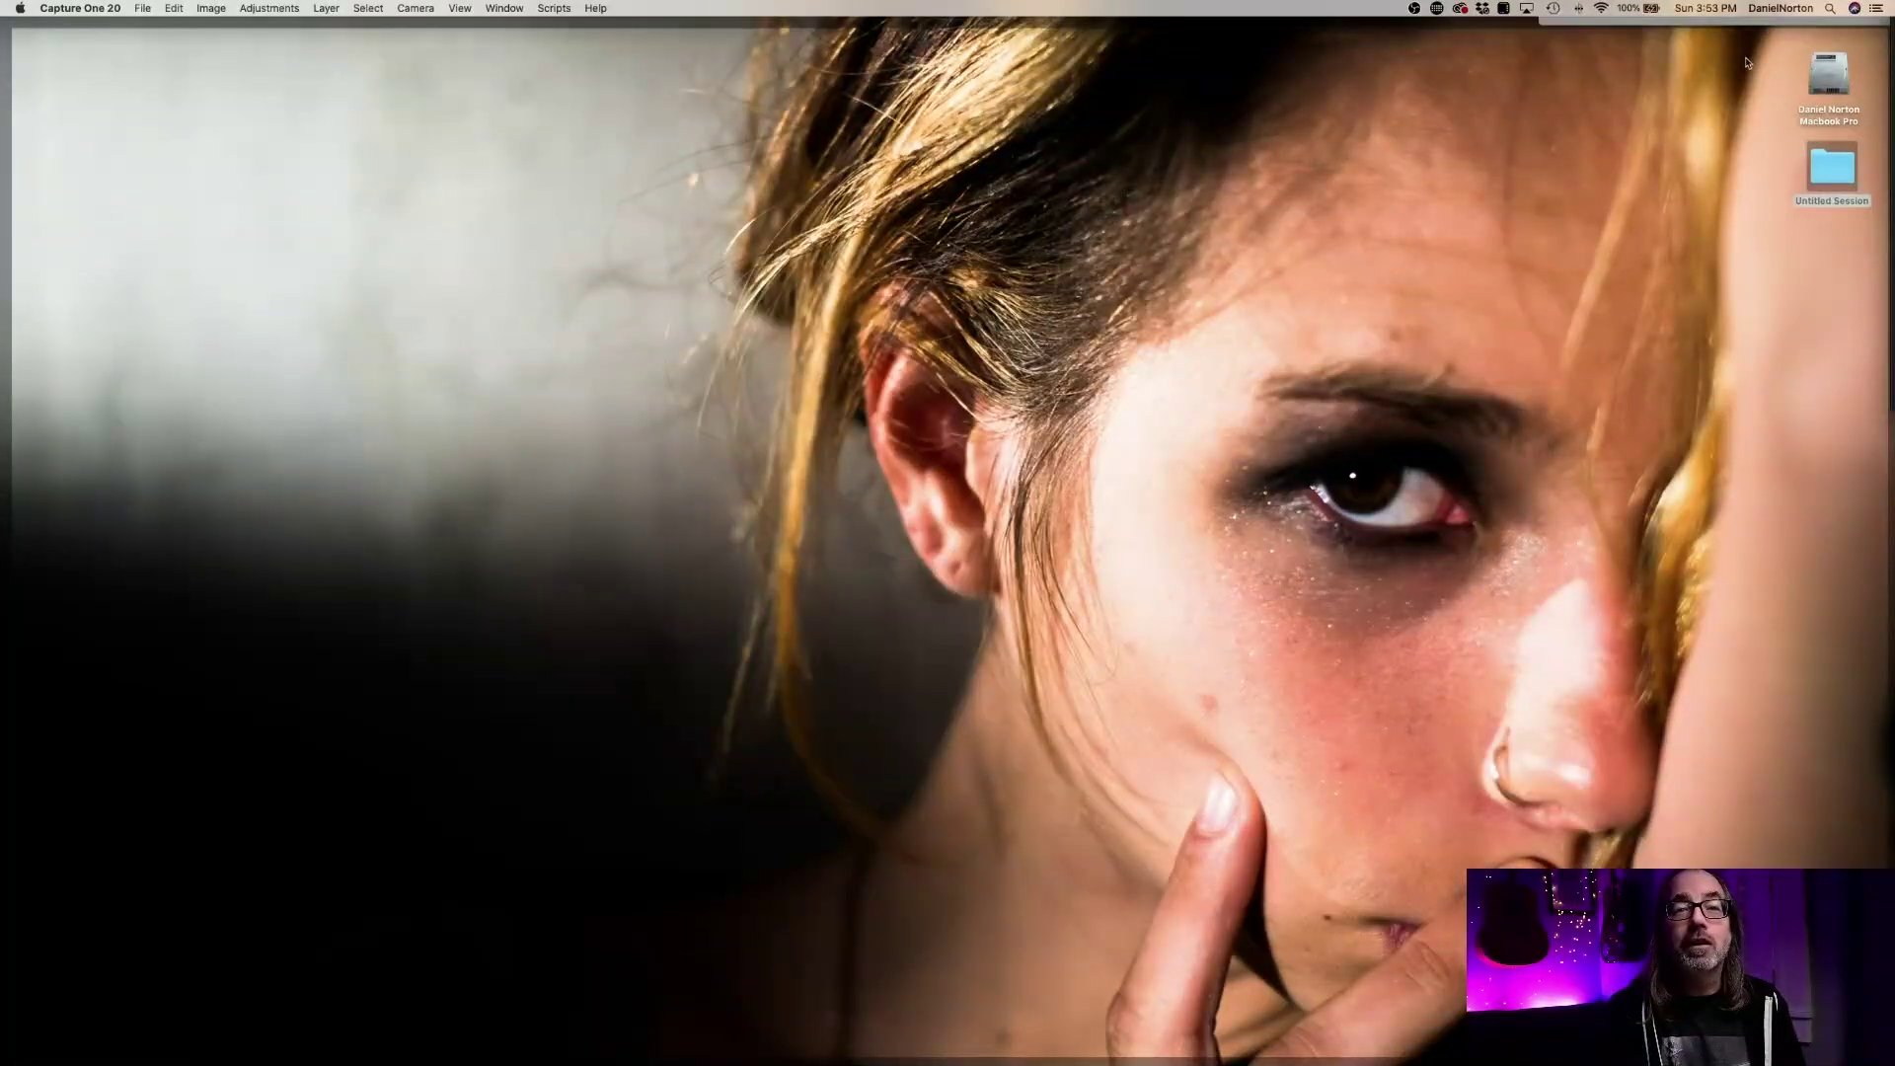
Switch to Finder and check the exported file in the EmptyName folder inside Dropbox's Models folder
left_click(1828, 77)
key("super+o")
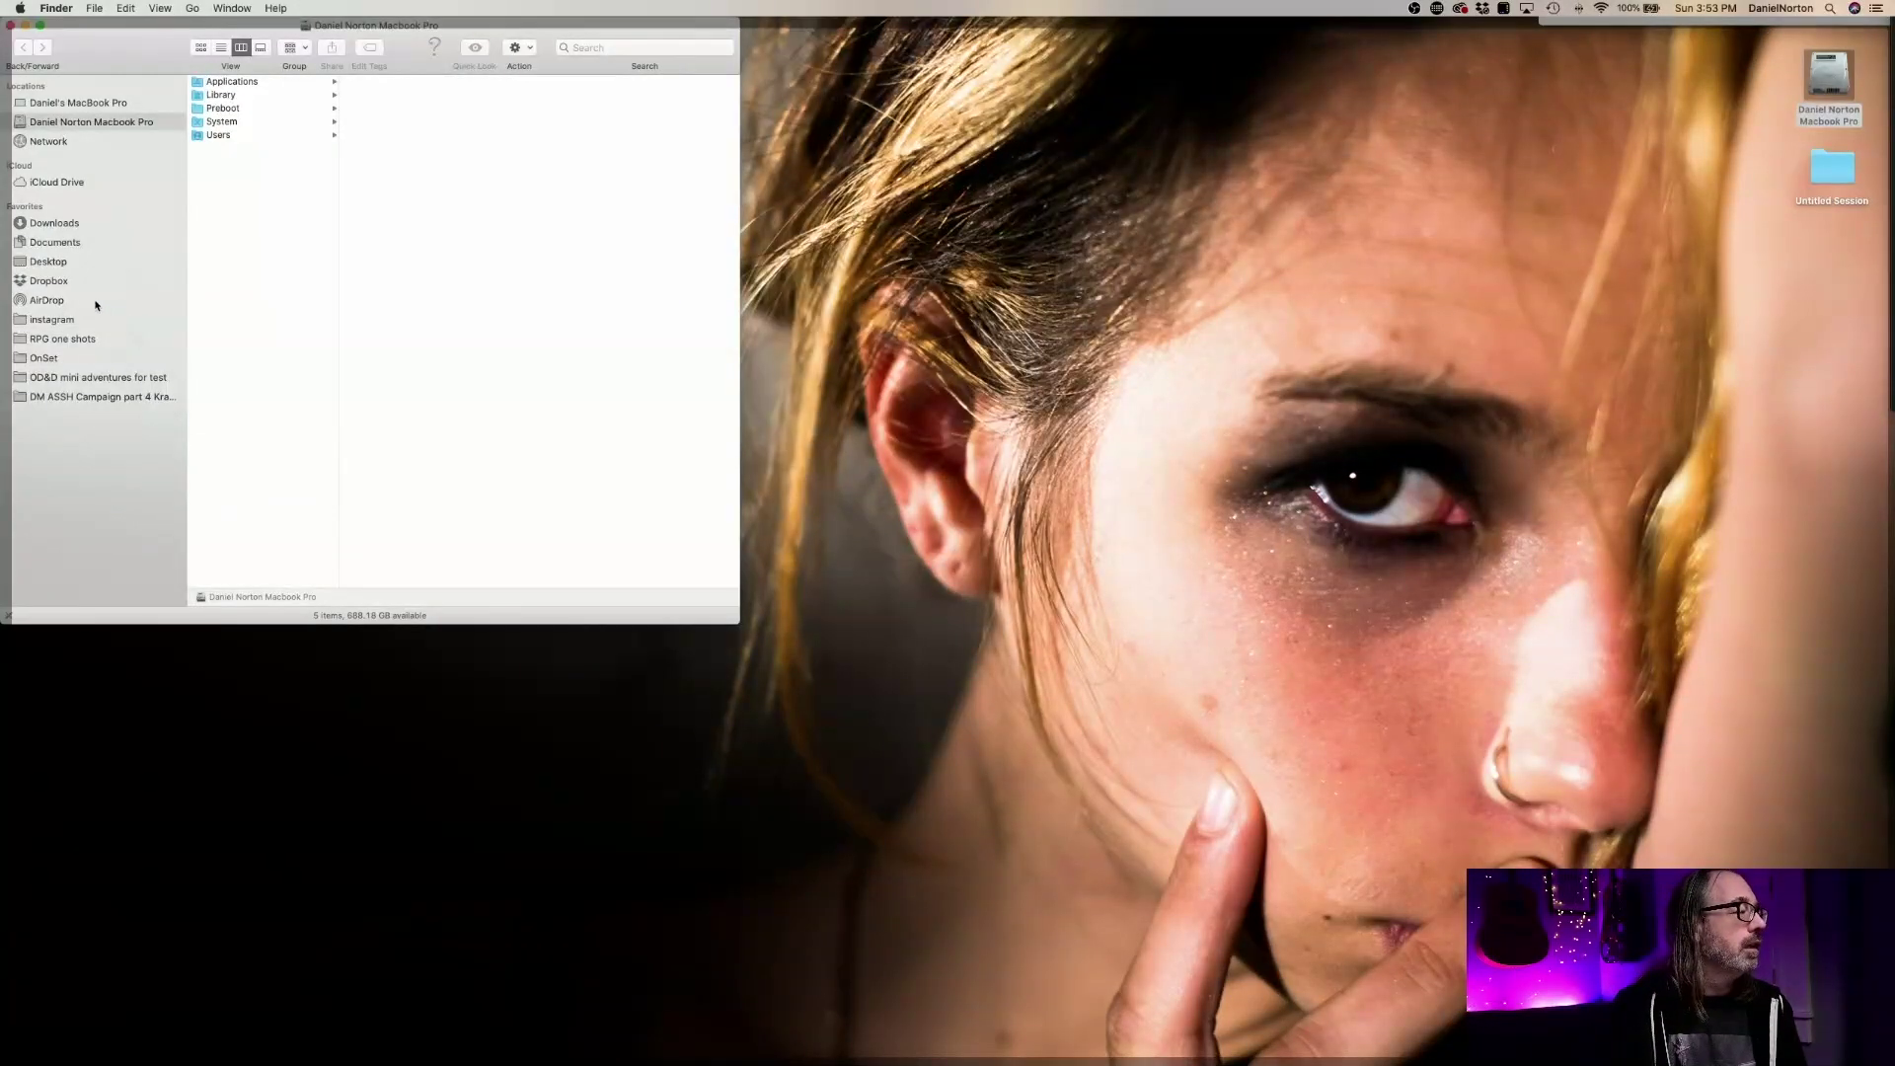
left_click(49, 300)
left_click(45, 357)
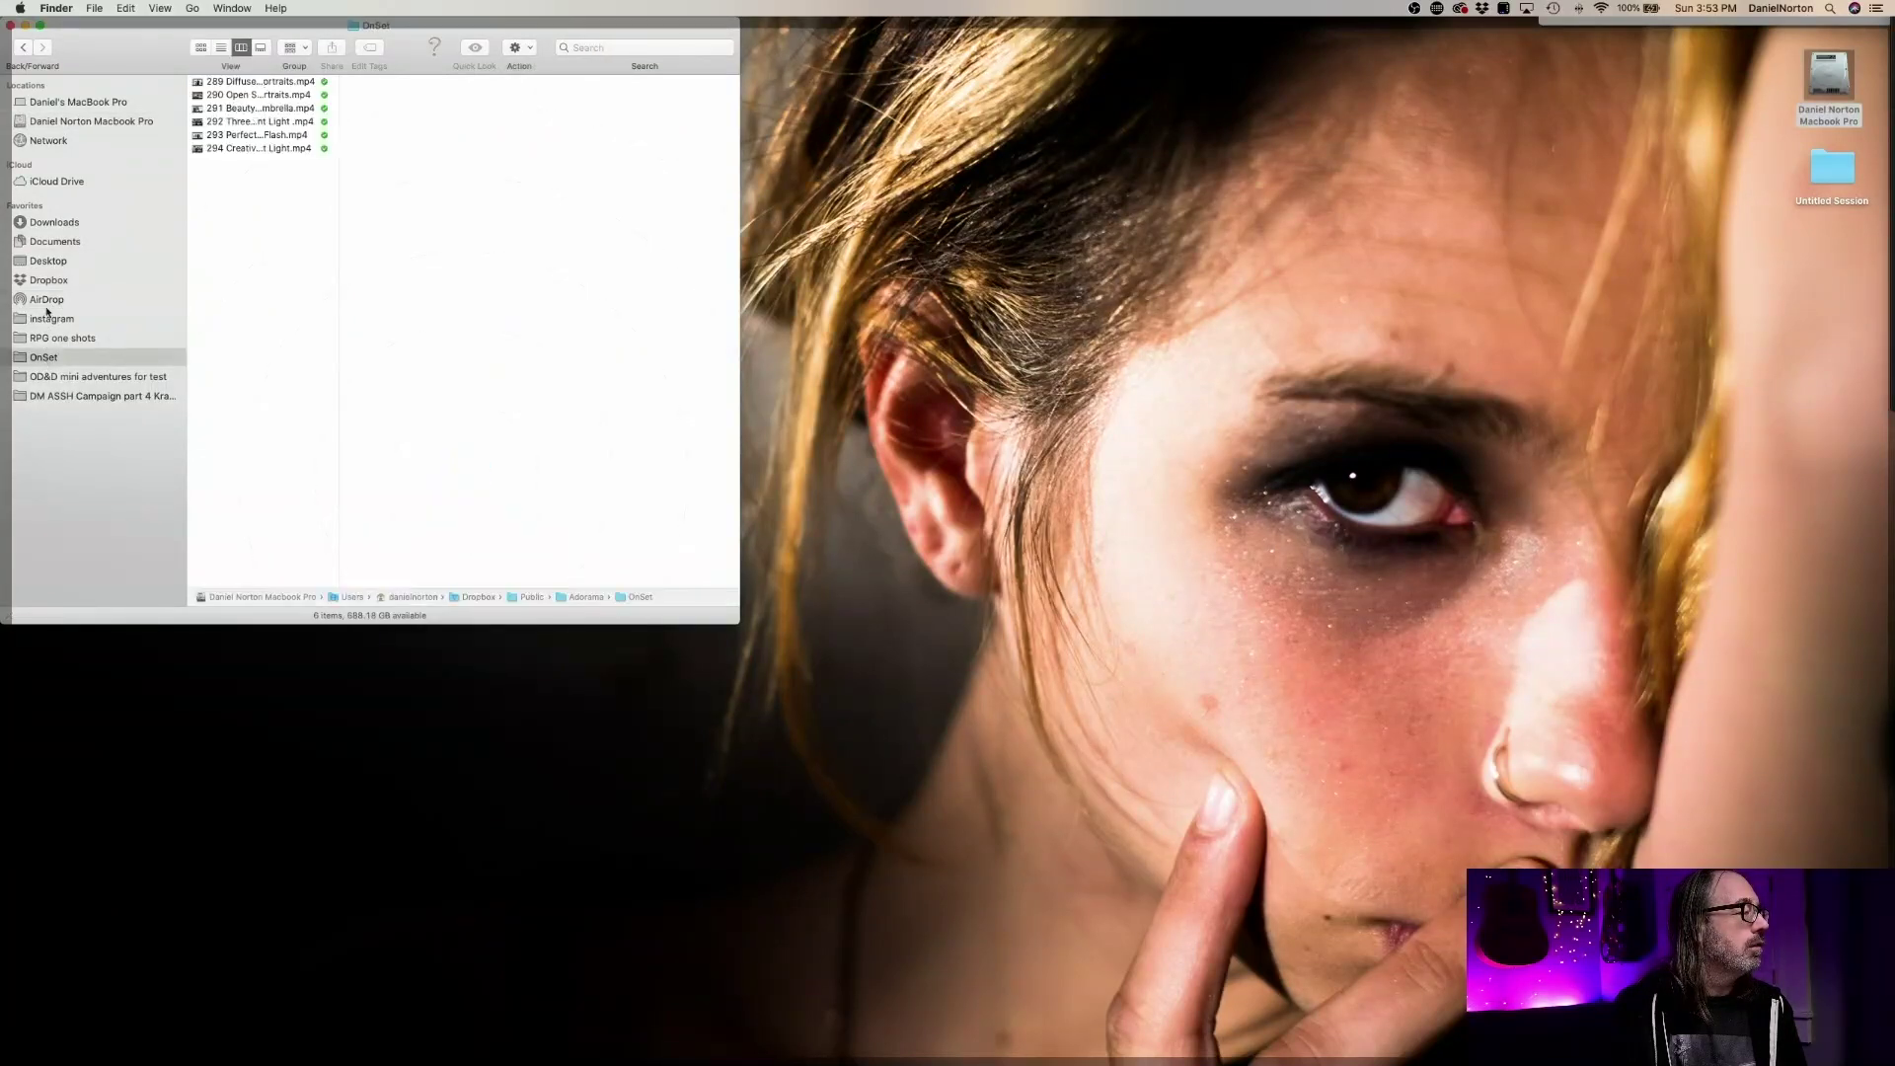
left_click(46, 281)
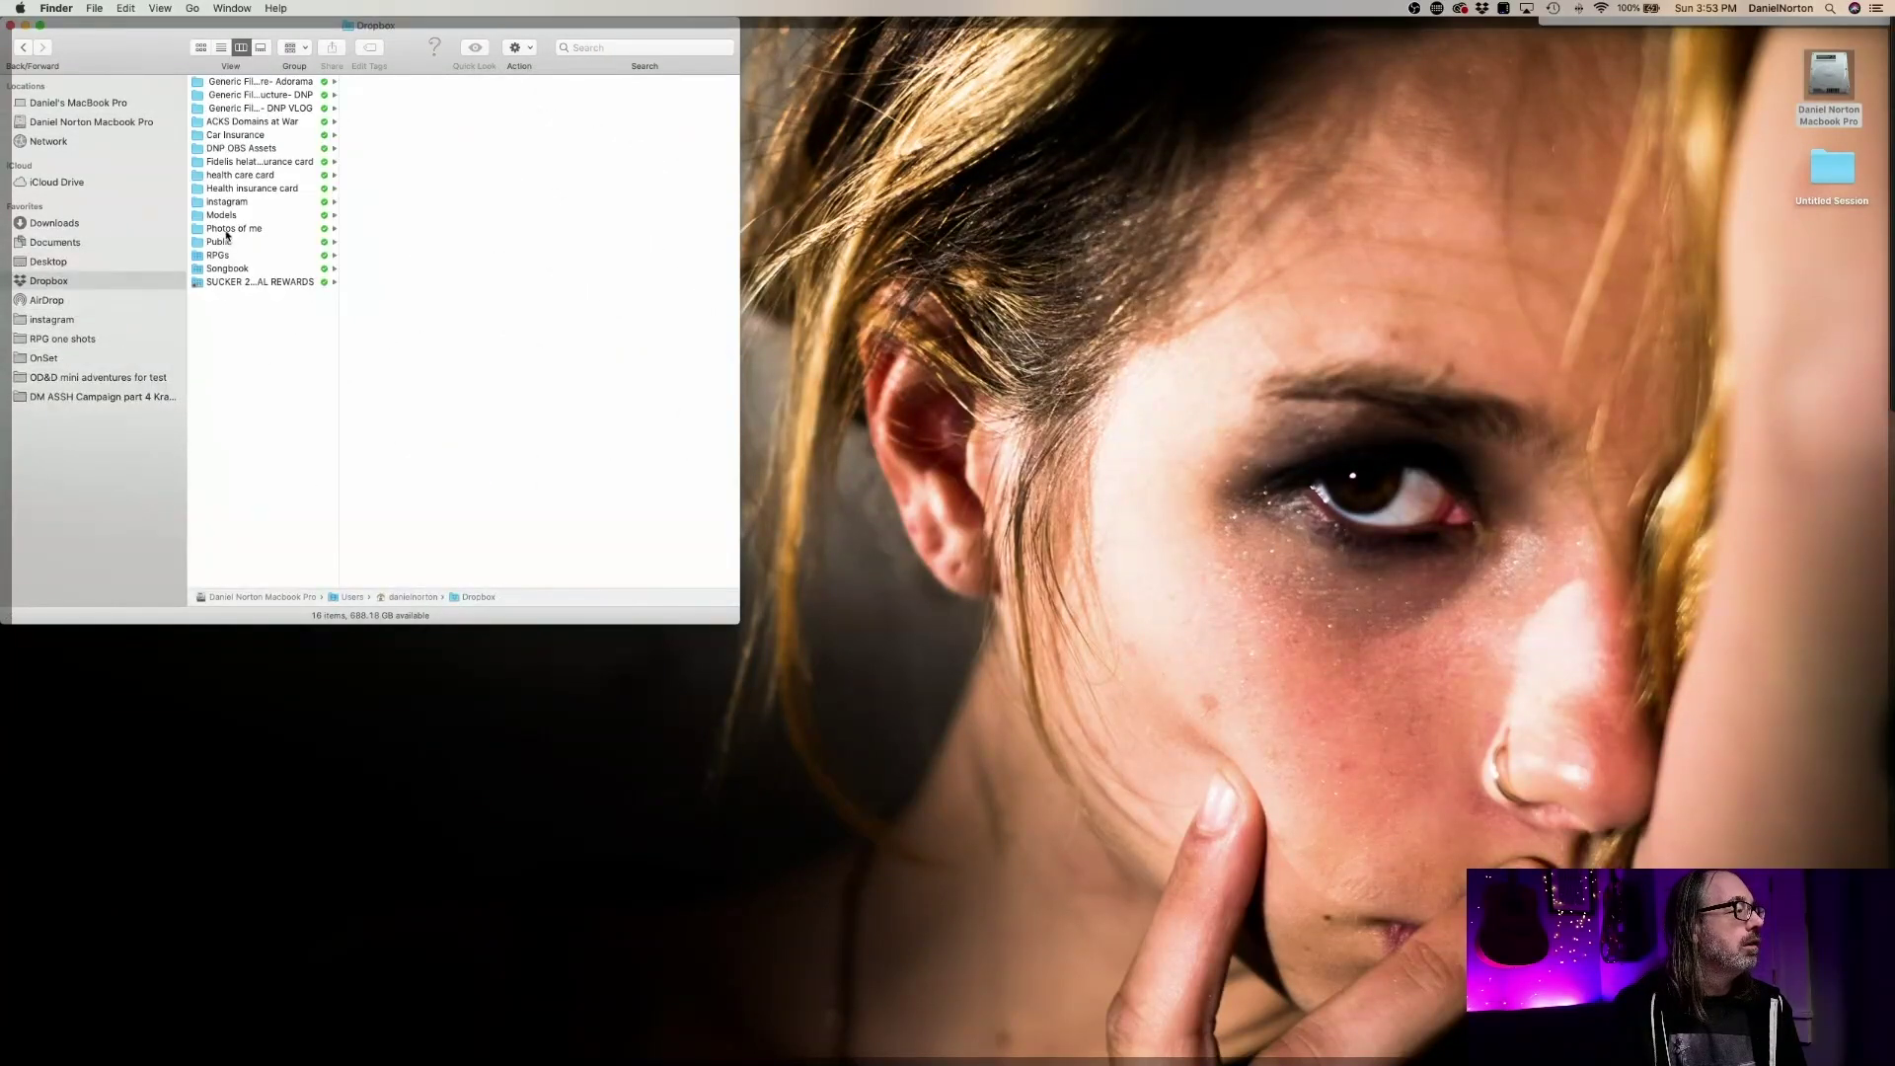
left_click(228, 216)
left_click(394, 135)
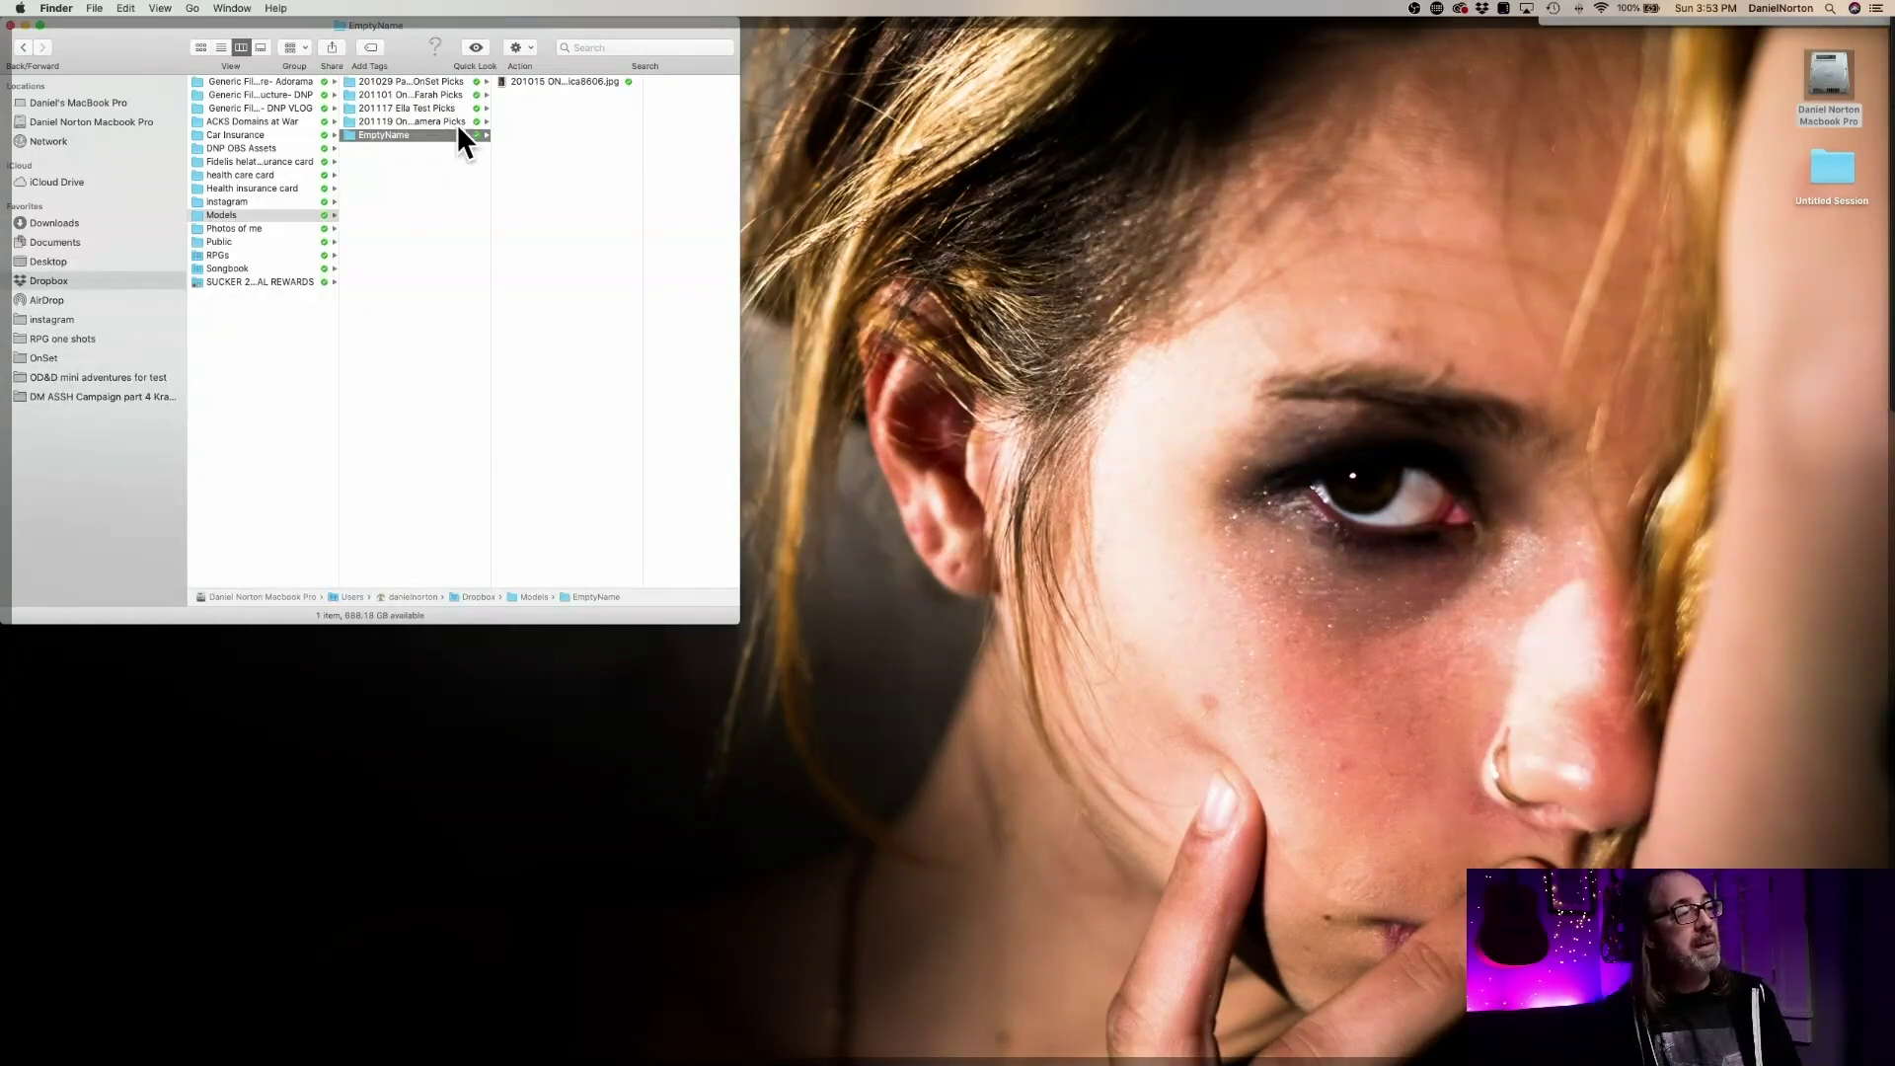
scroll(397, 131, "down", 1)
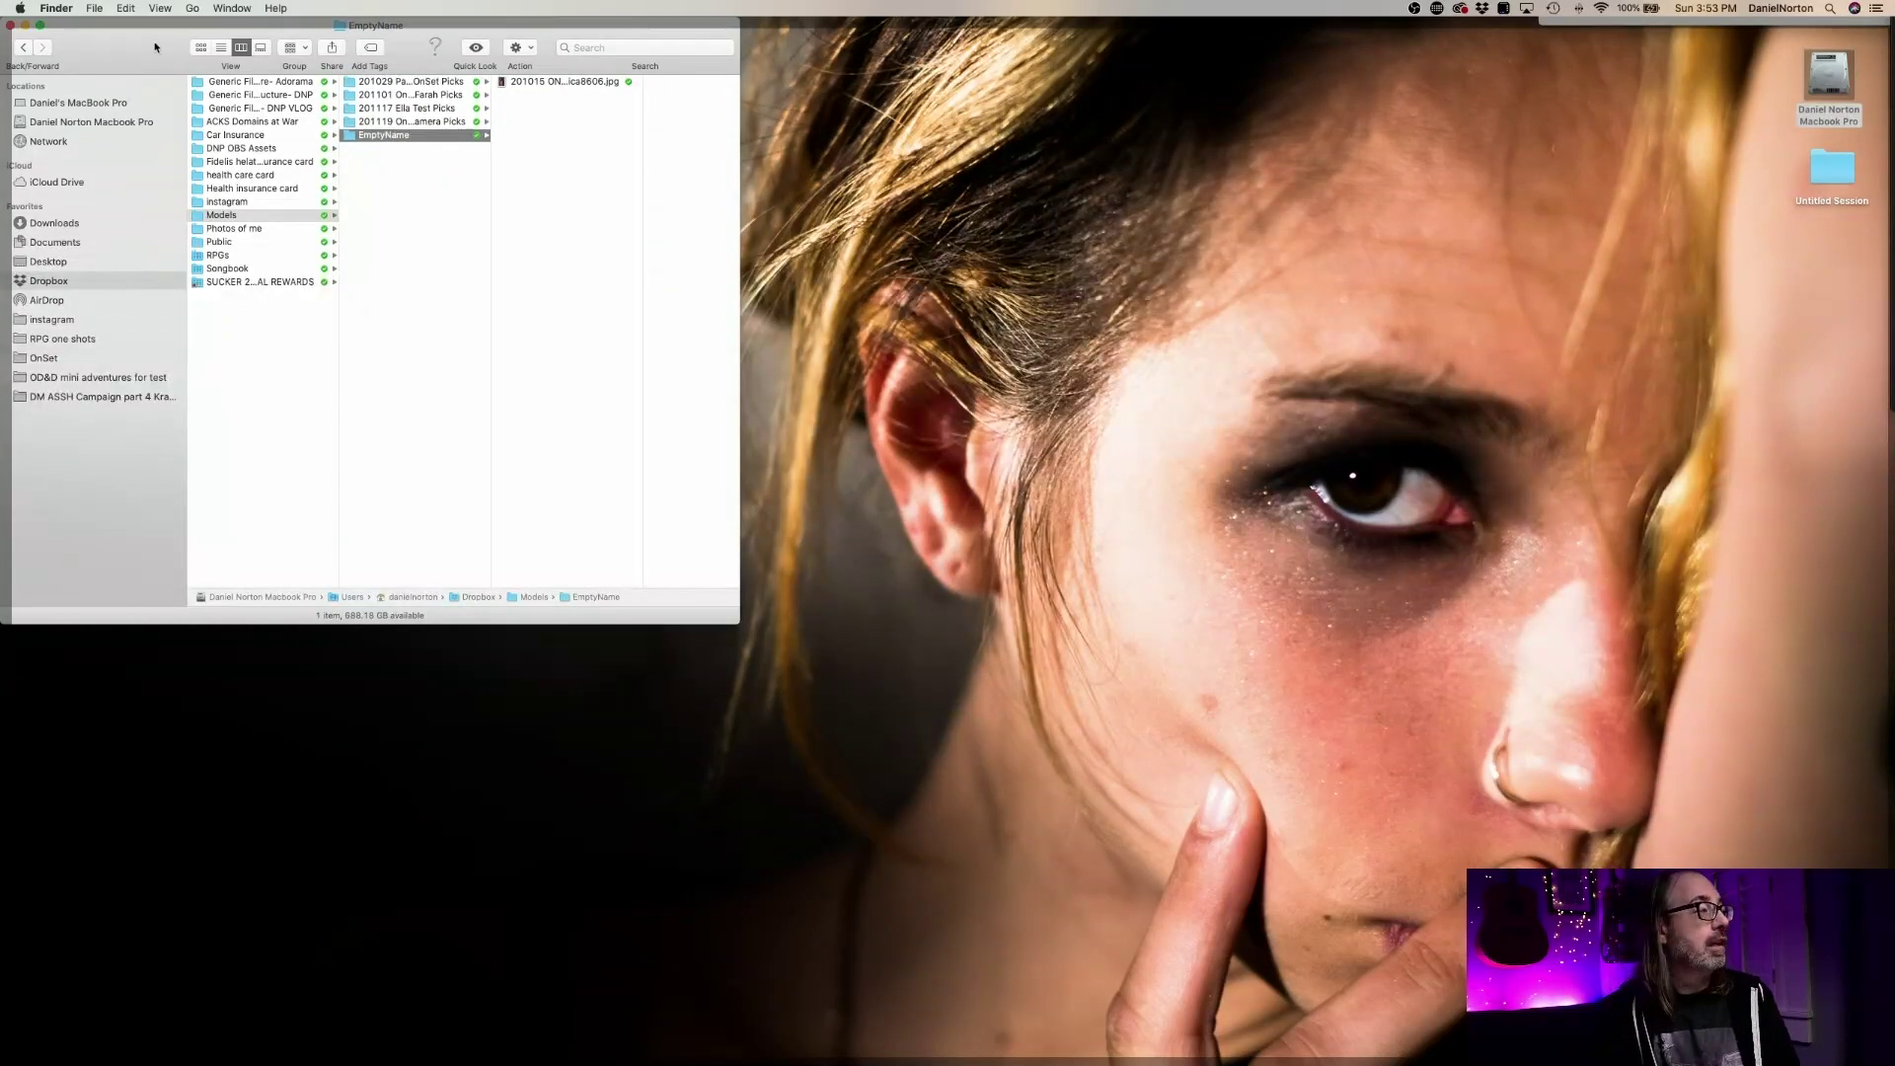
left_click_drag(391, 28, 518, 116)
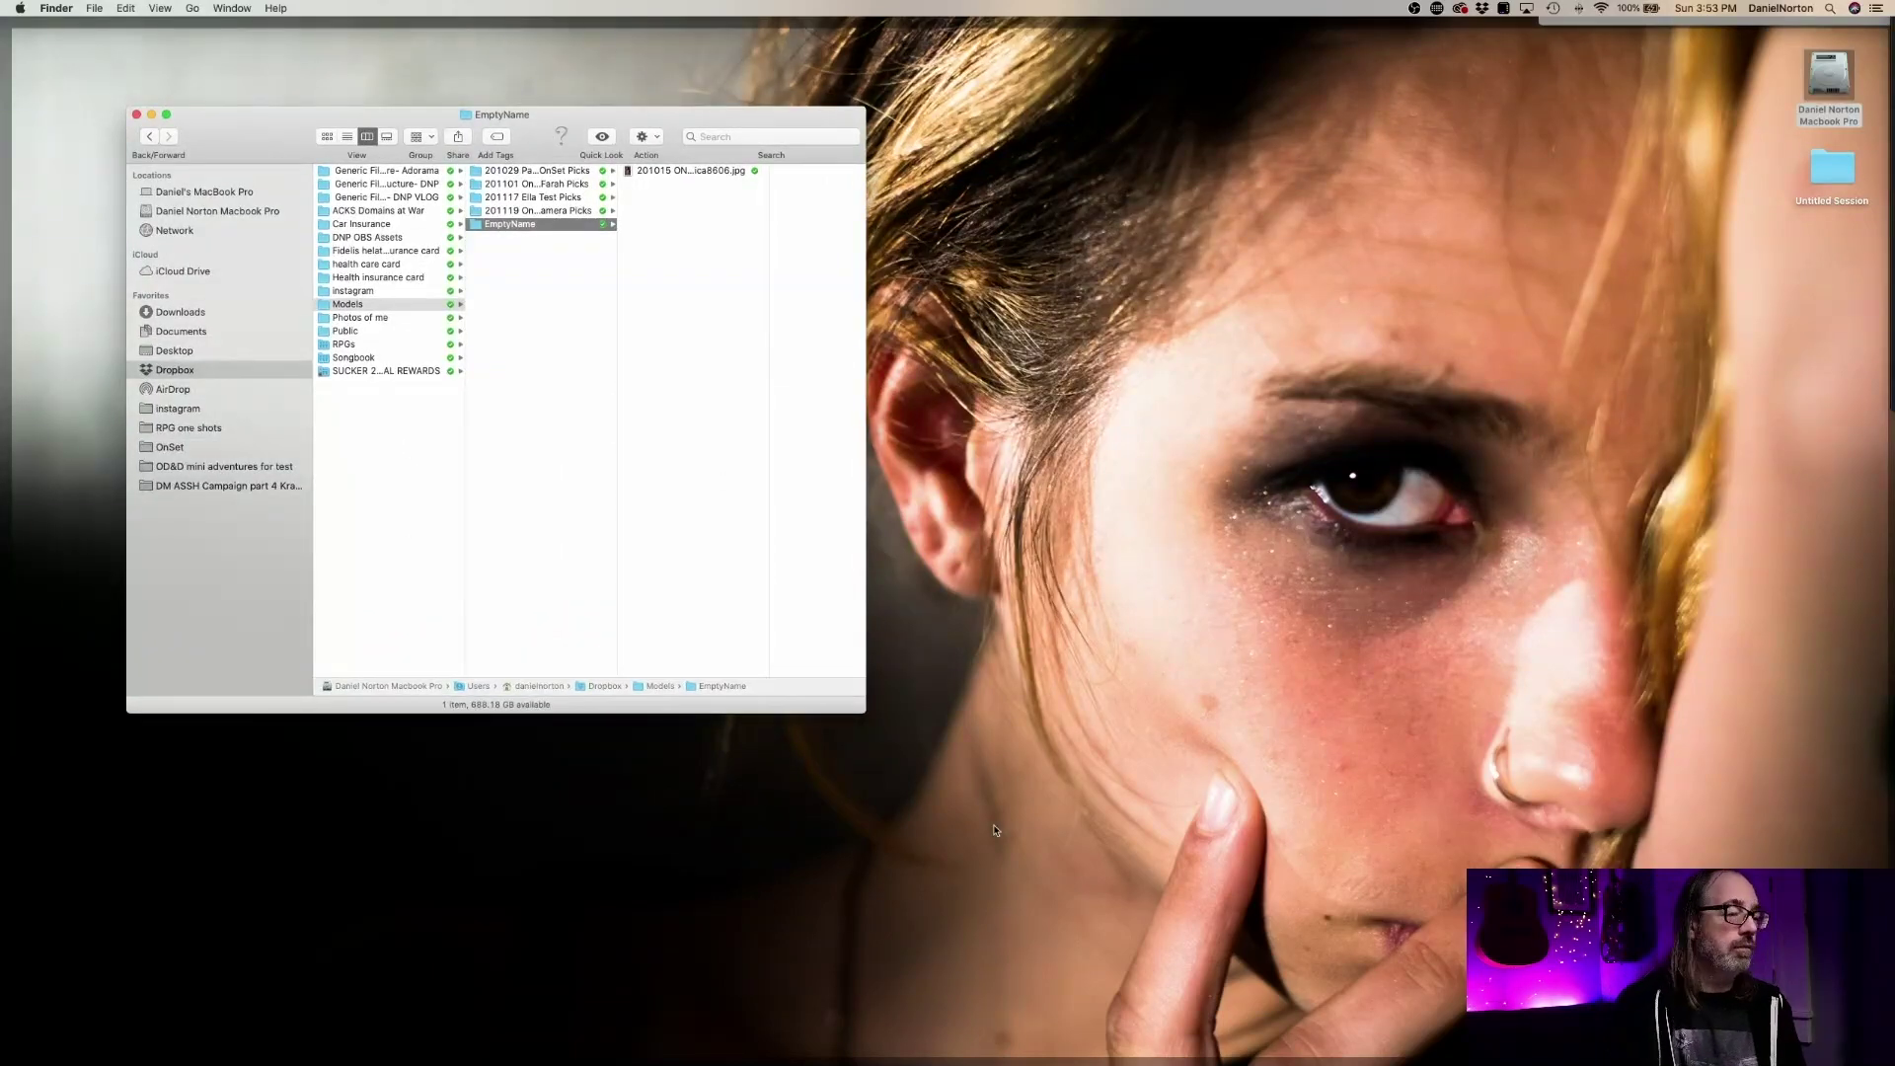
Switch back to the session window in Capture One
mouse_move(1894, 1065)
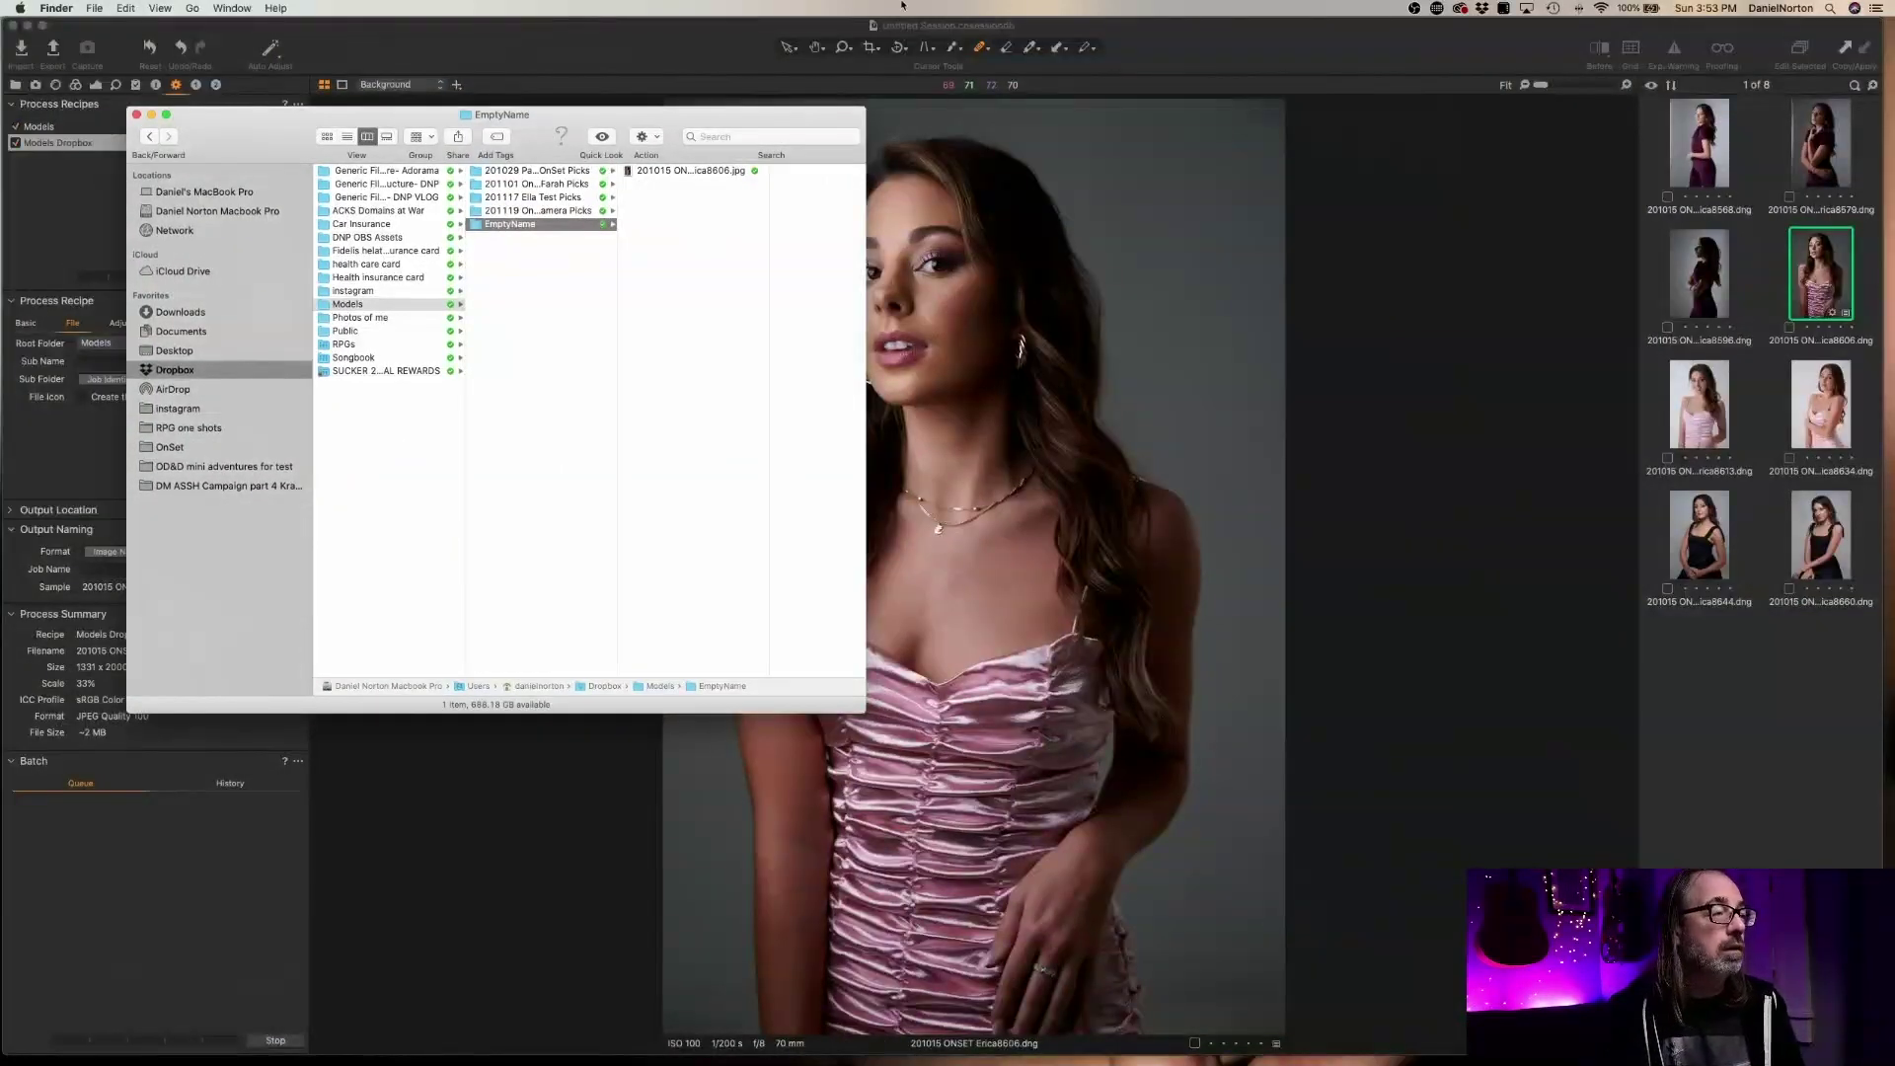
left_click(642, 46)
key("F11")
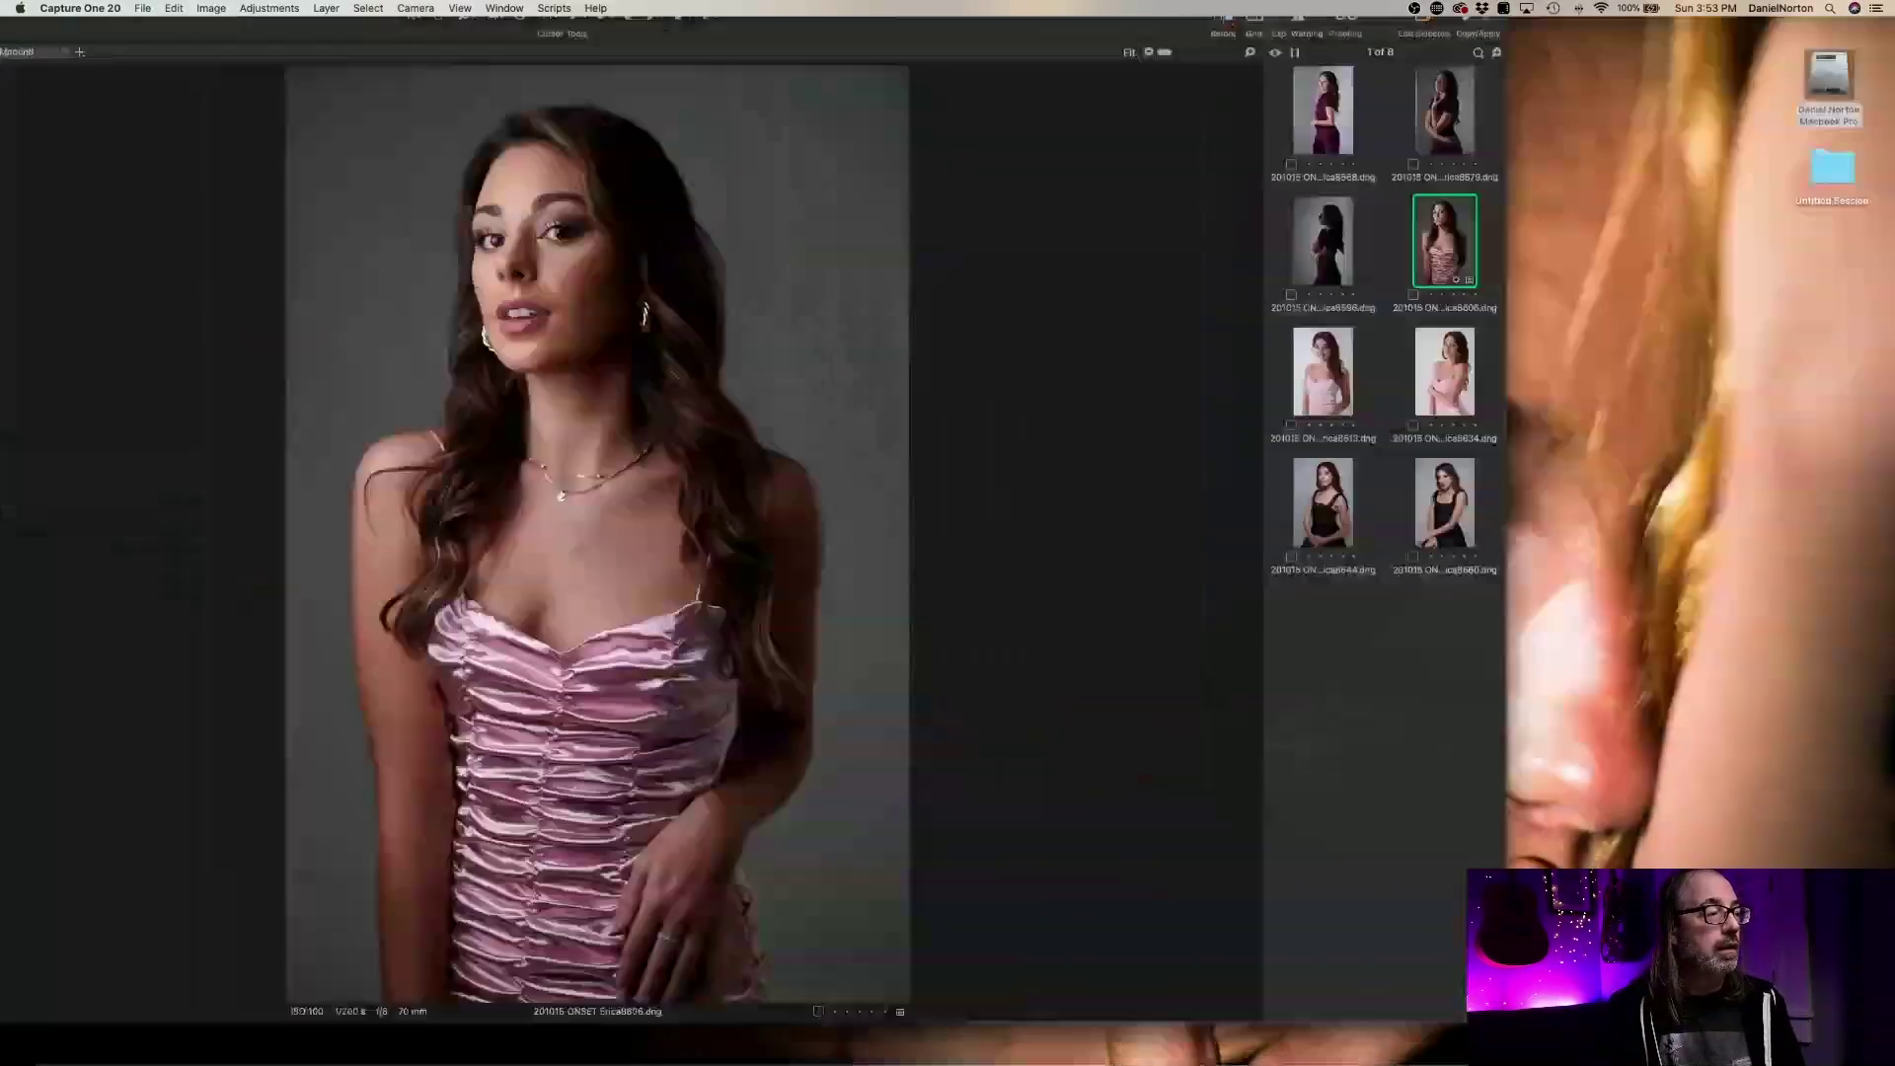
key("super+Tab")
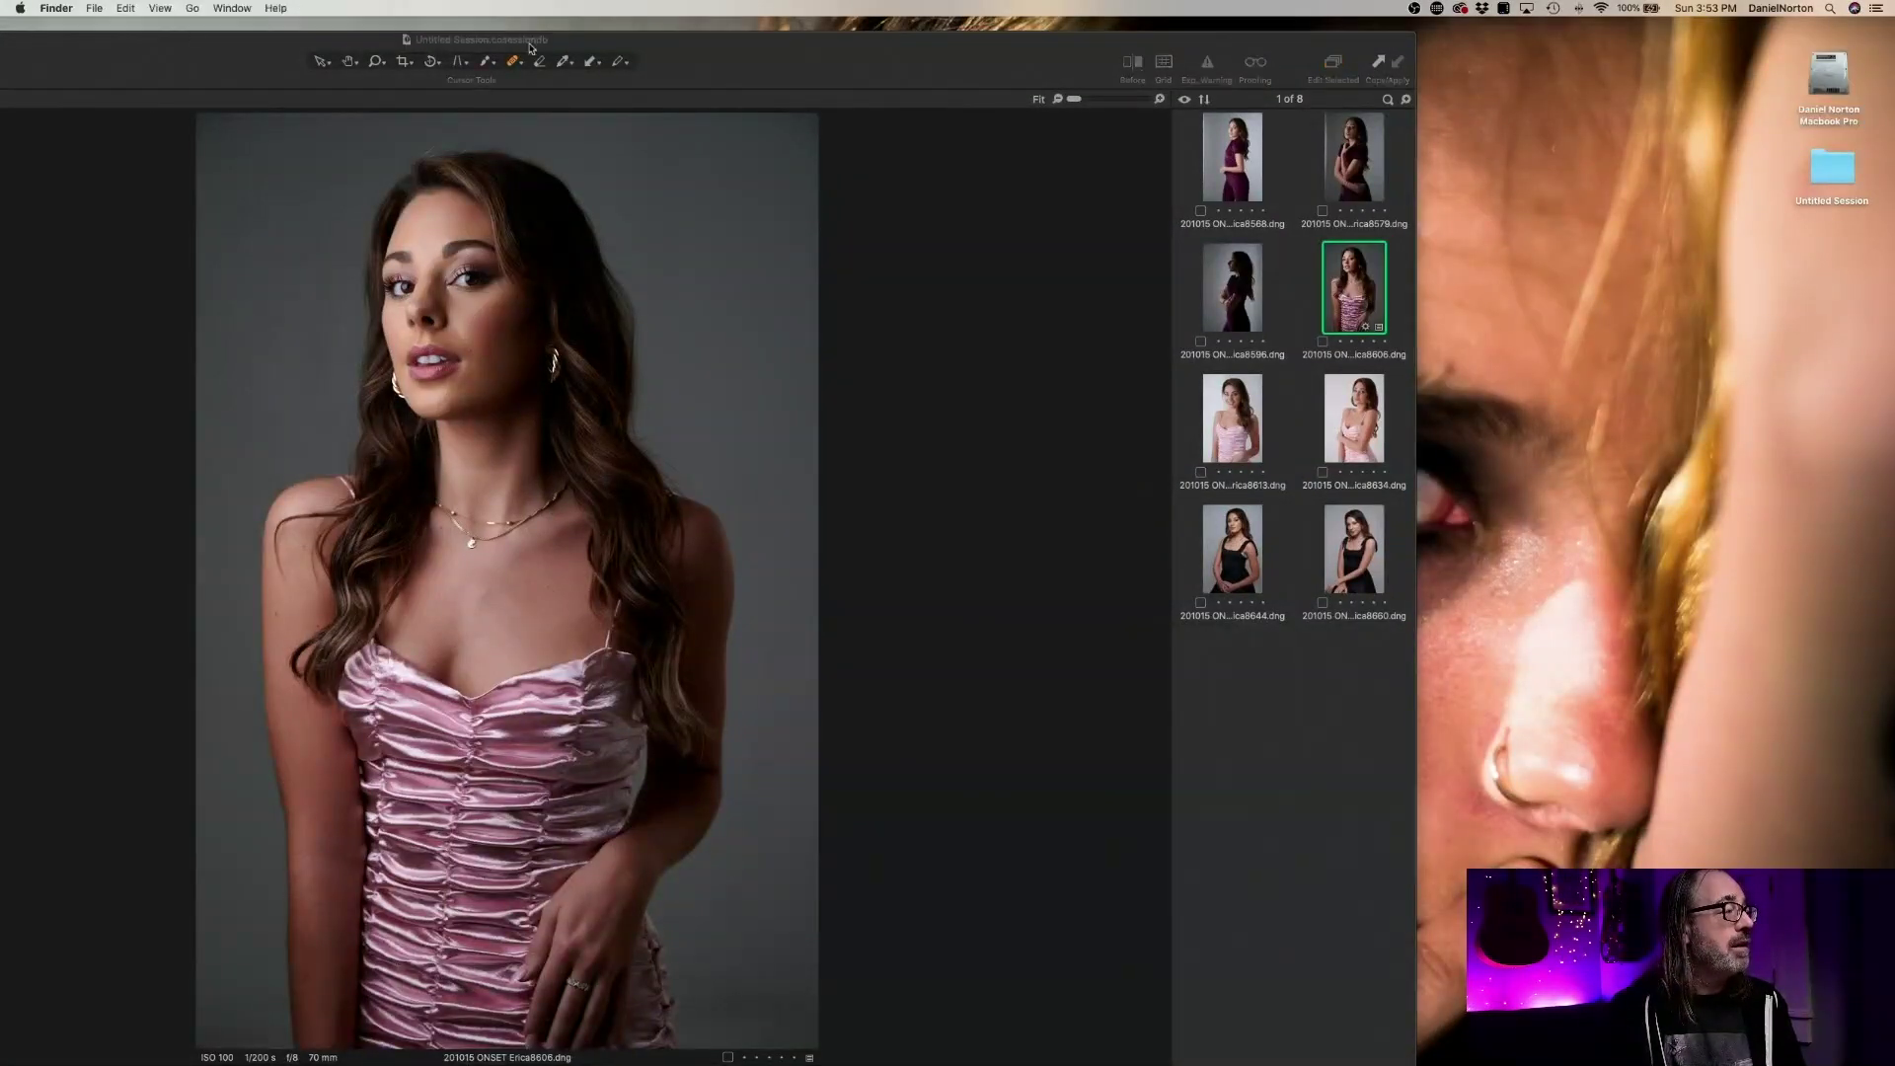
left_click(730, 54)
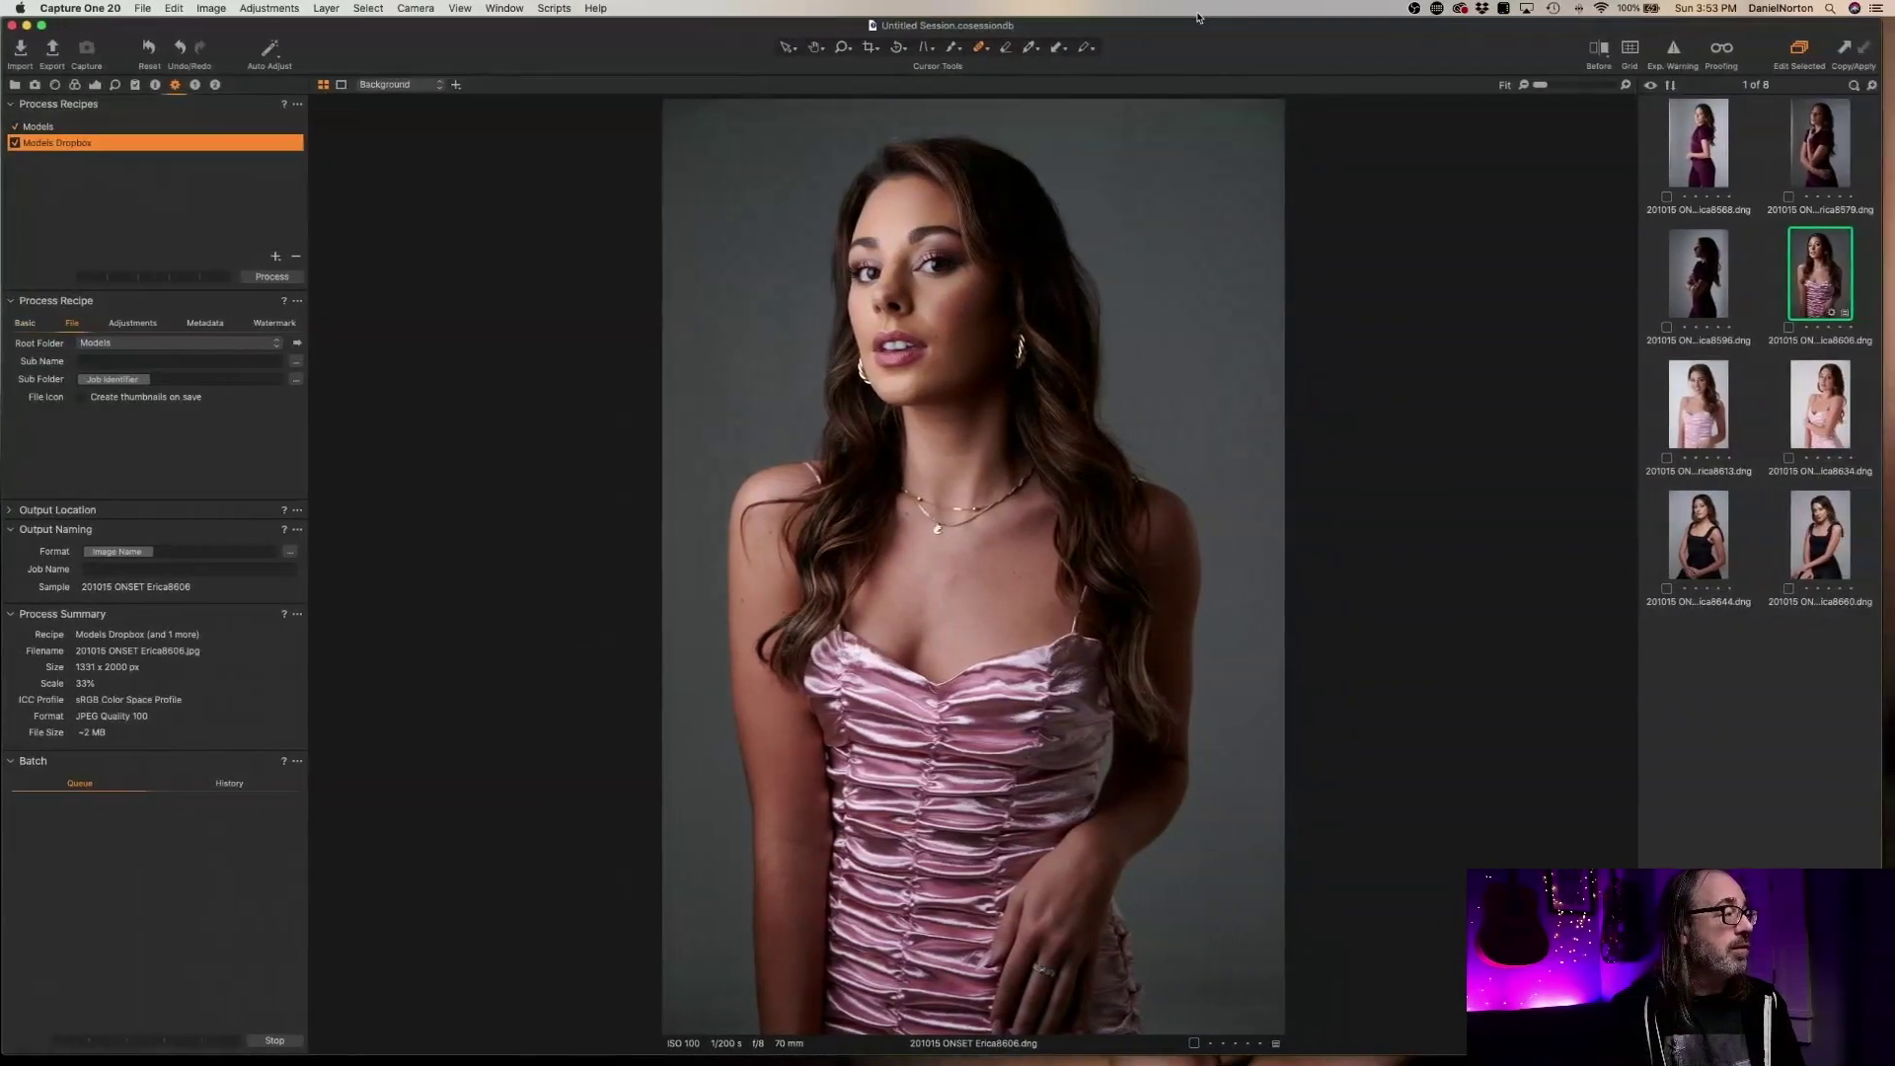
Set the Models Dropbox recipe's Sub Folder to the Document Name token preset and process the selected portrait
left_click(296, 380)
left_click(296, 382)
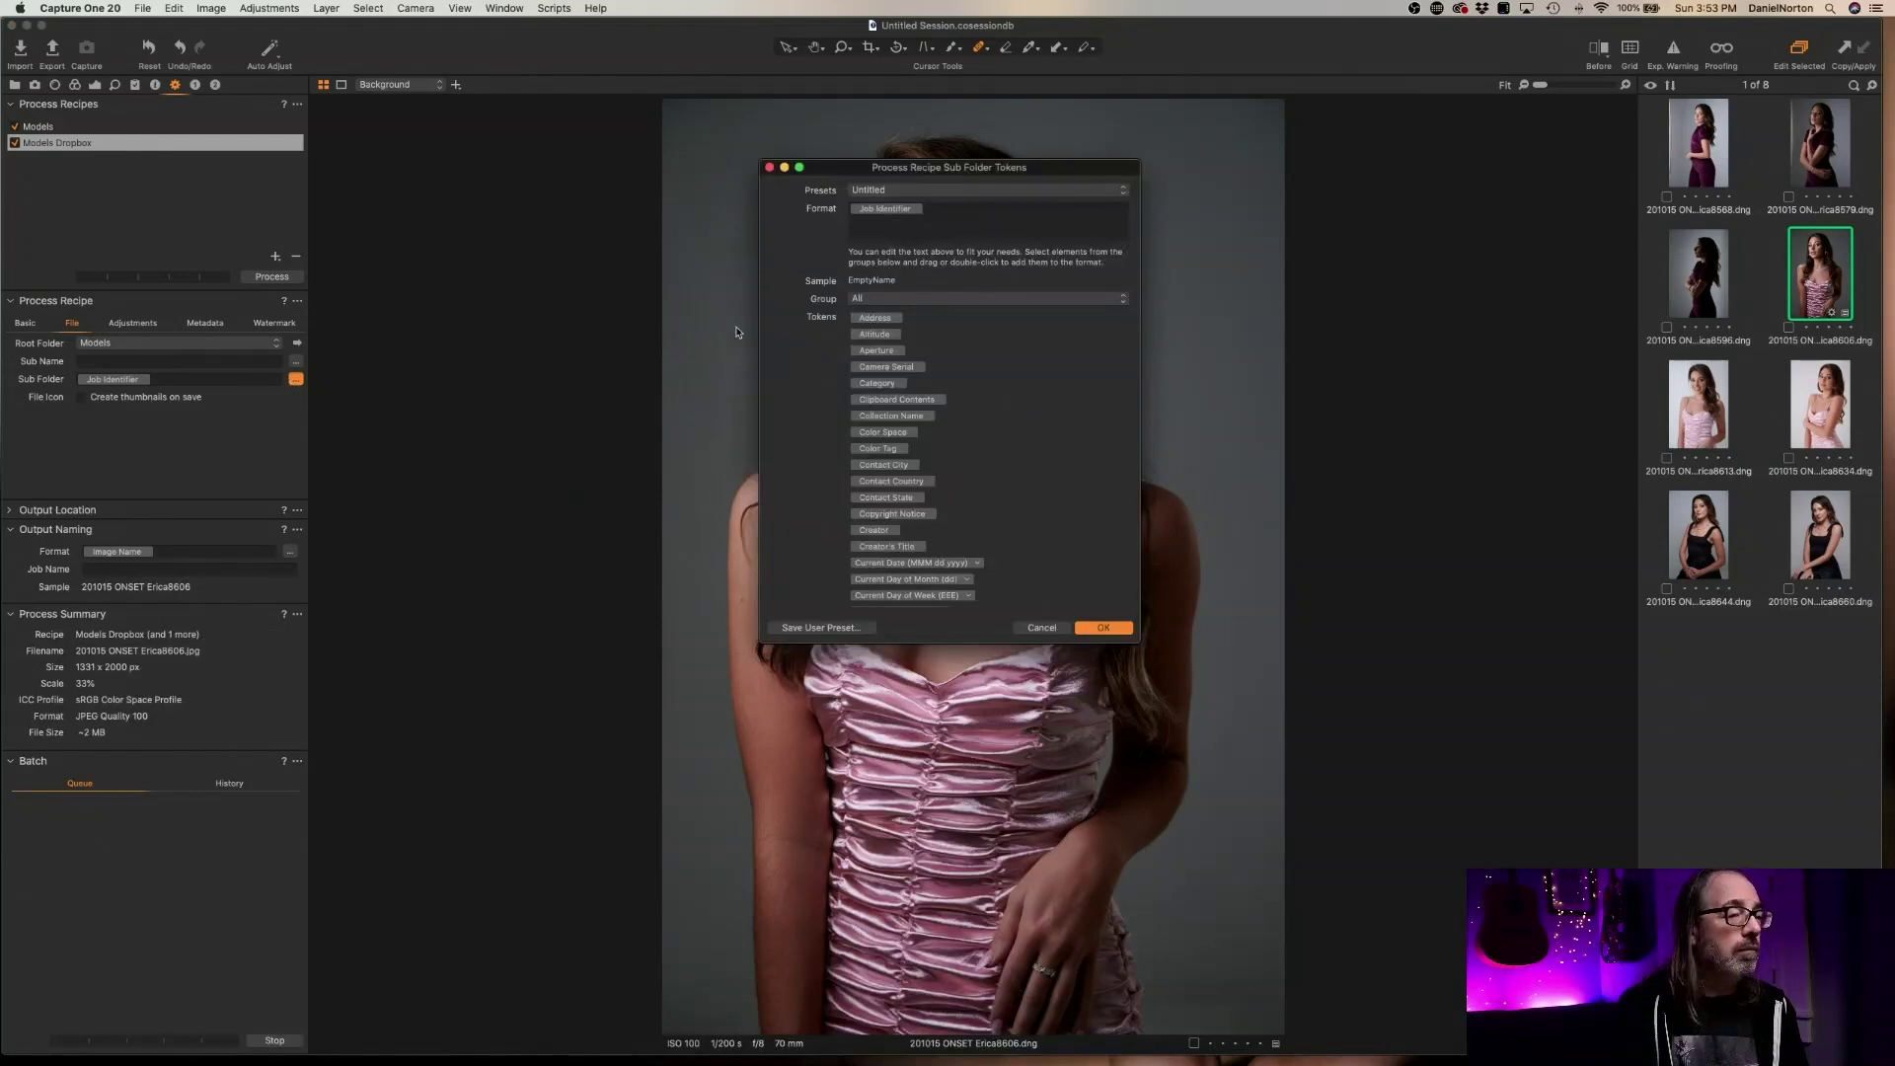
left_click(944, 190)
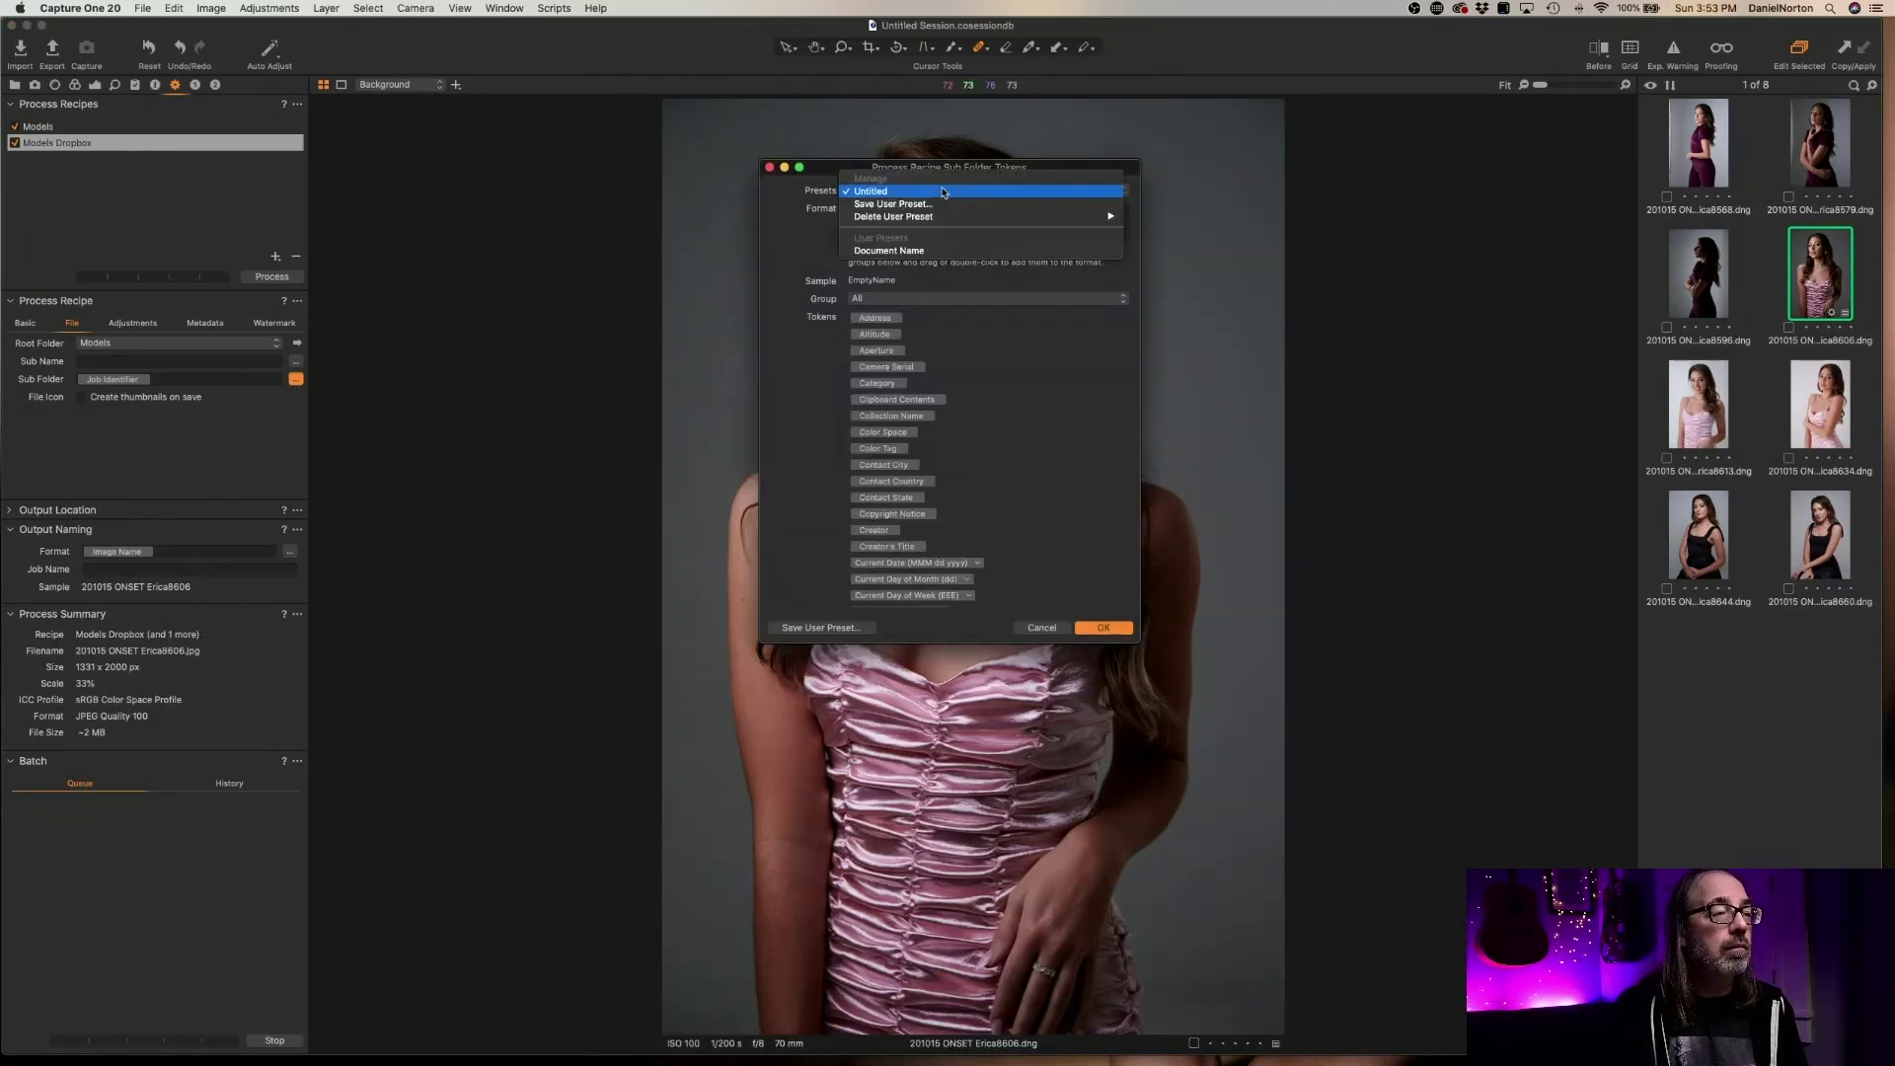
left_click(943, 251)
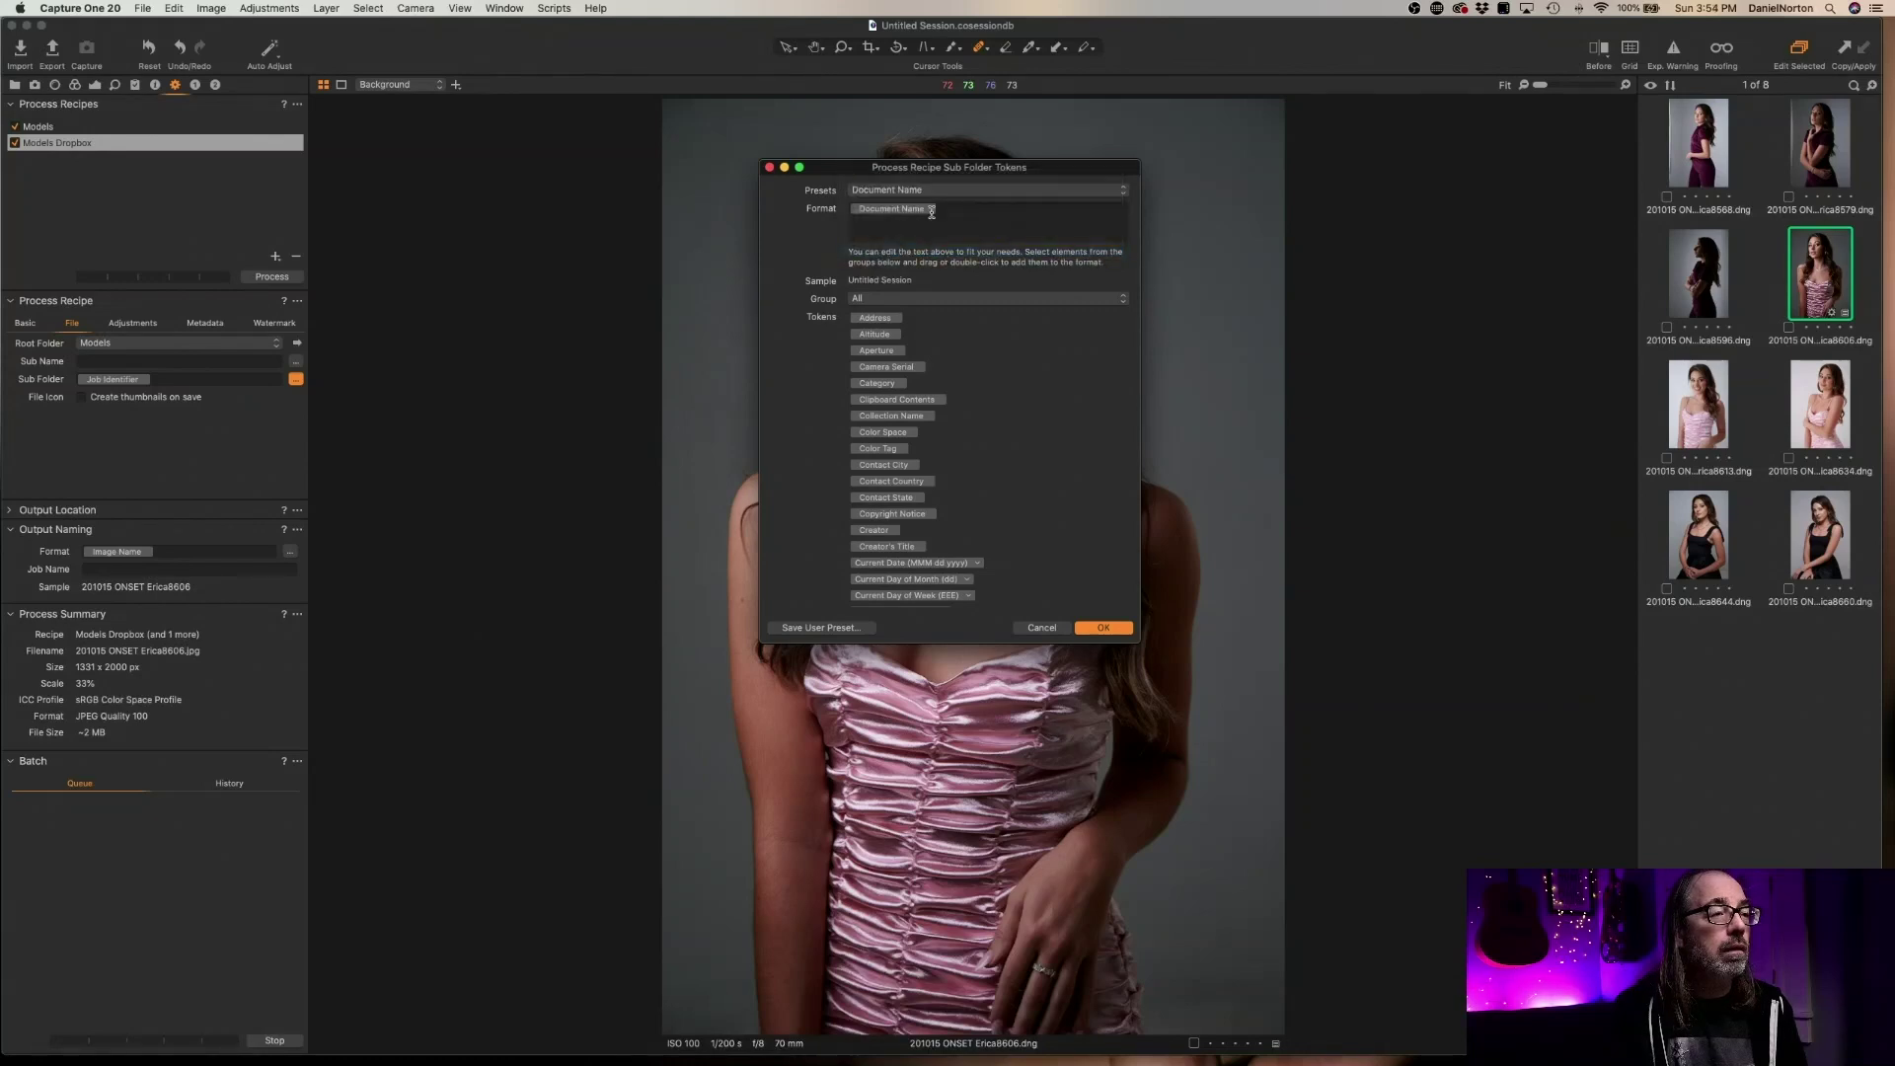
left_click(1103, 628)
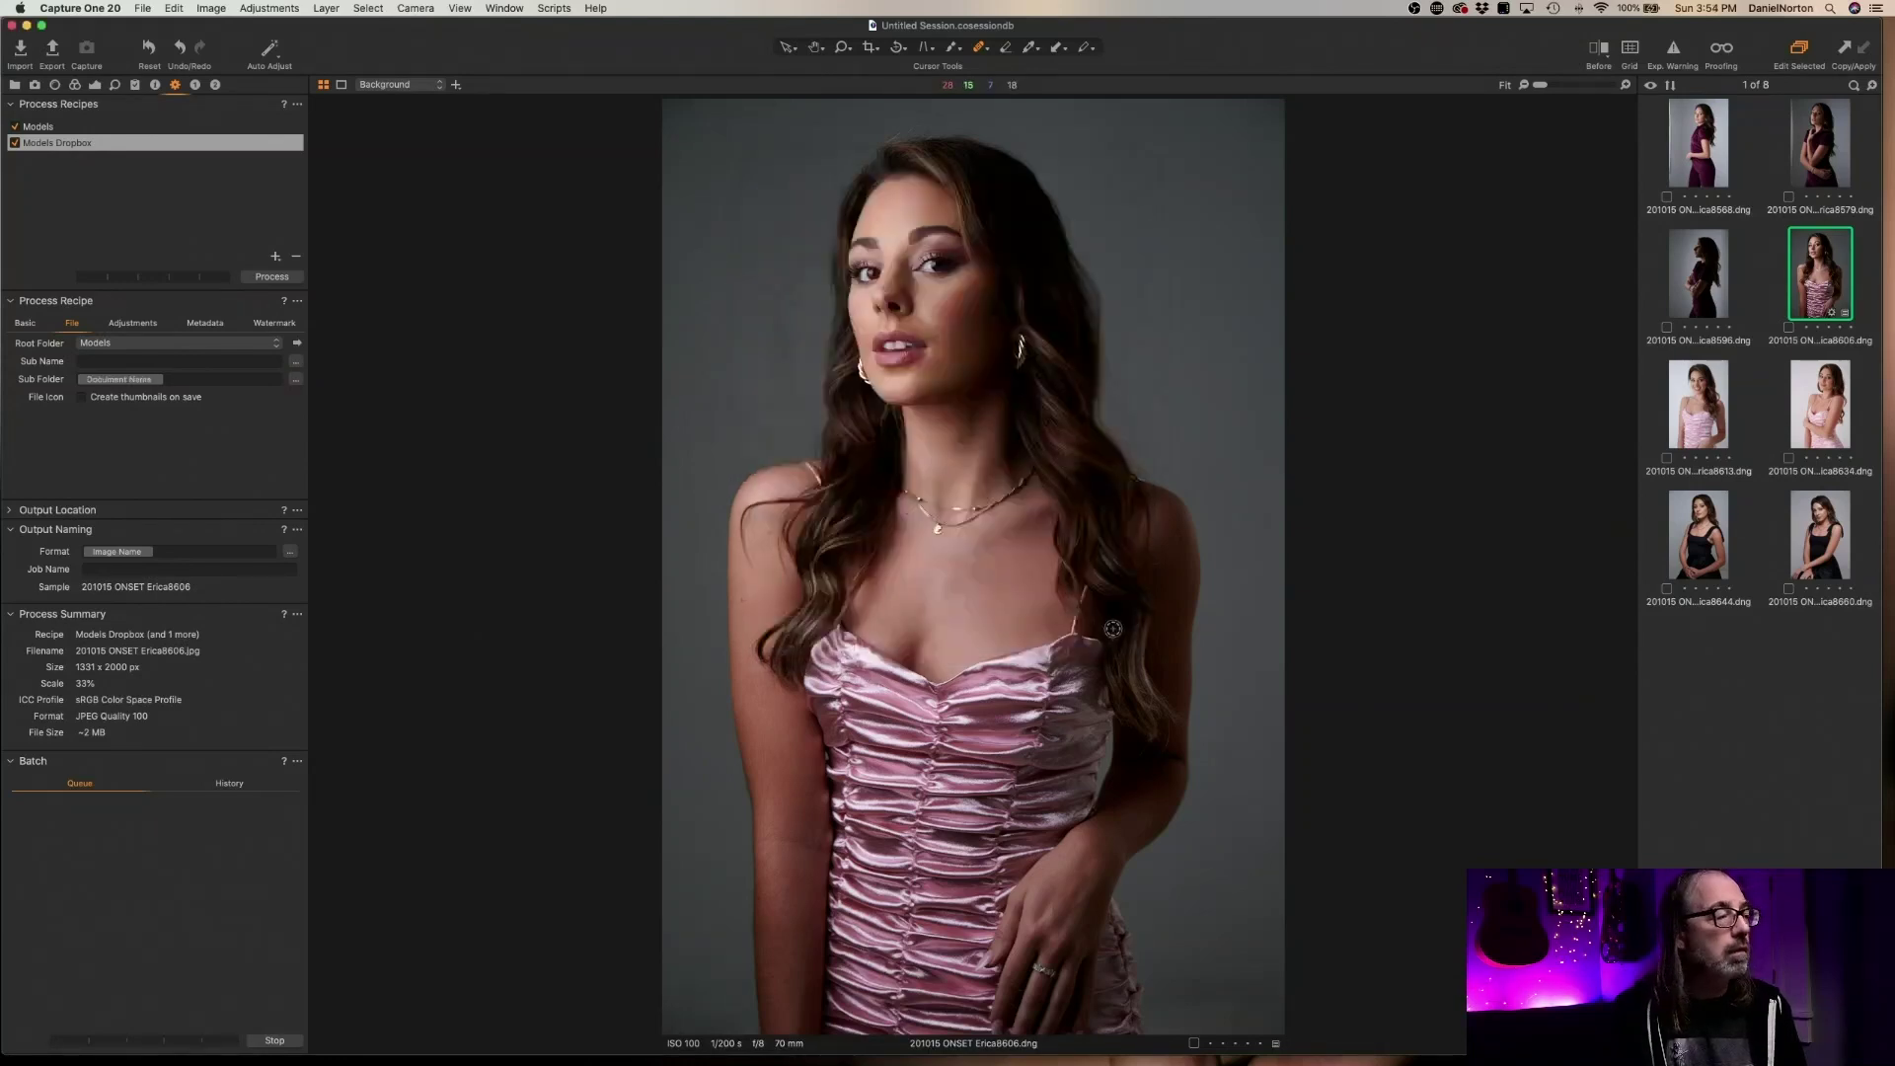
left_click(280, 281)
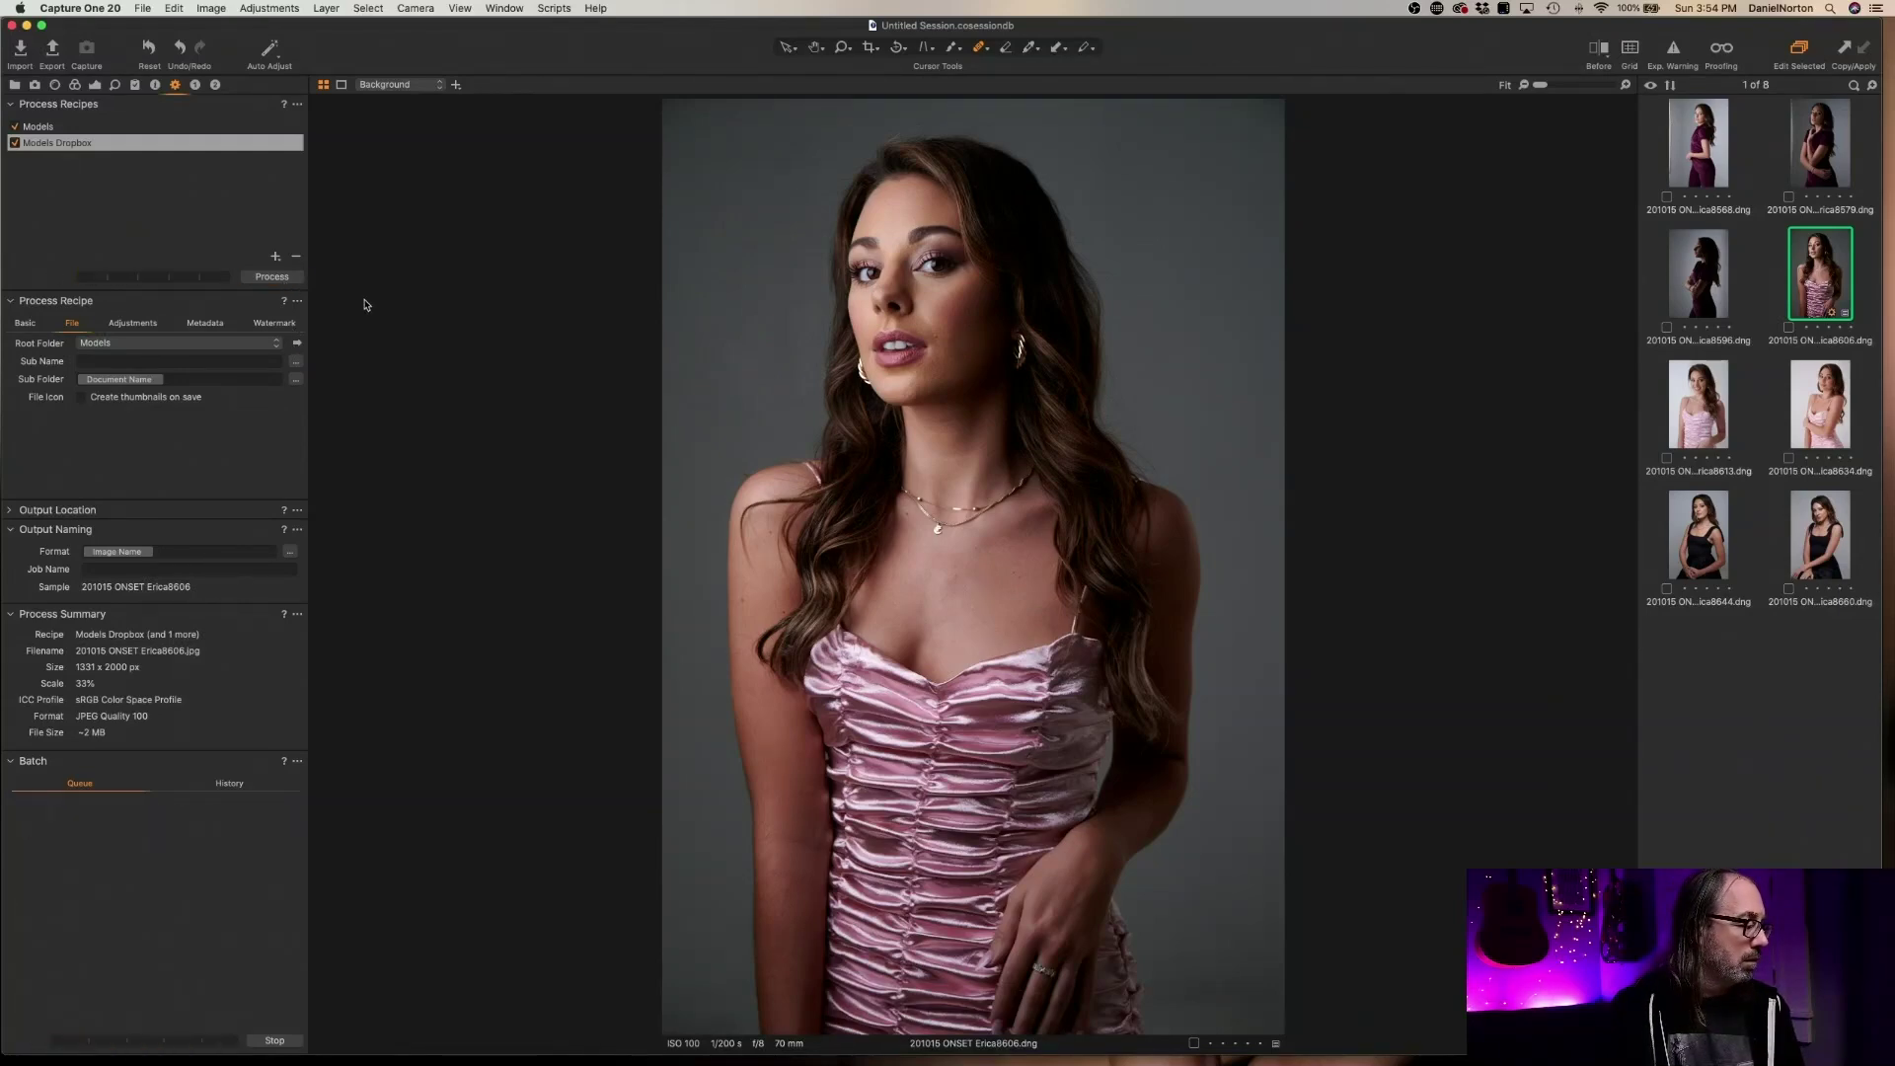
Switch to Finder and check the exported file in the Untitled Session folder inside Dropbox's Models folder
key("F11")
key("F11")
key("F11")
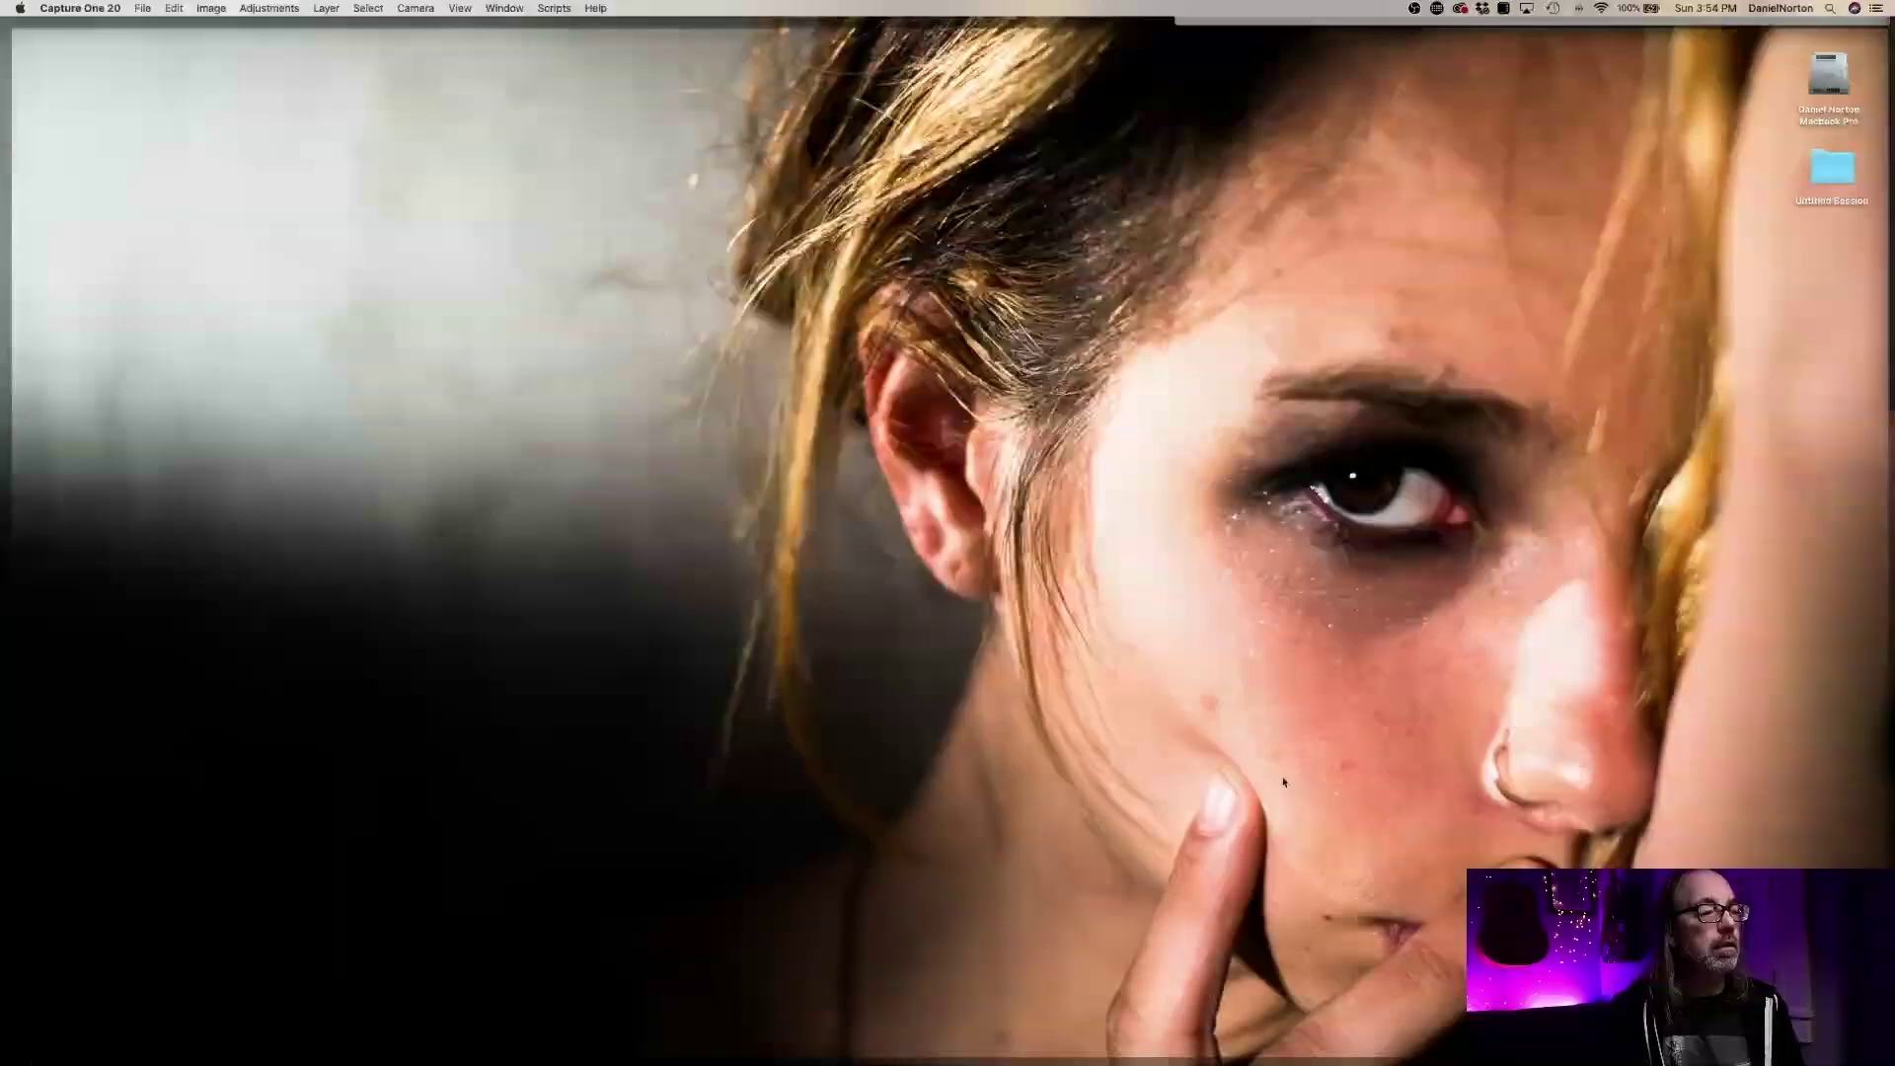
double_click(1828, 79)
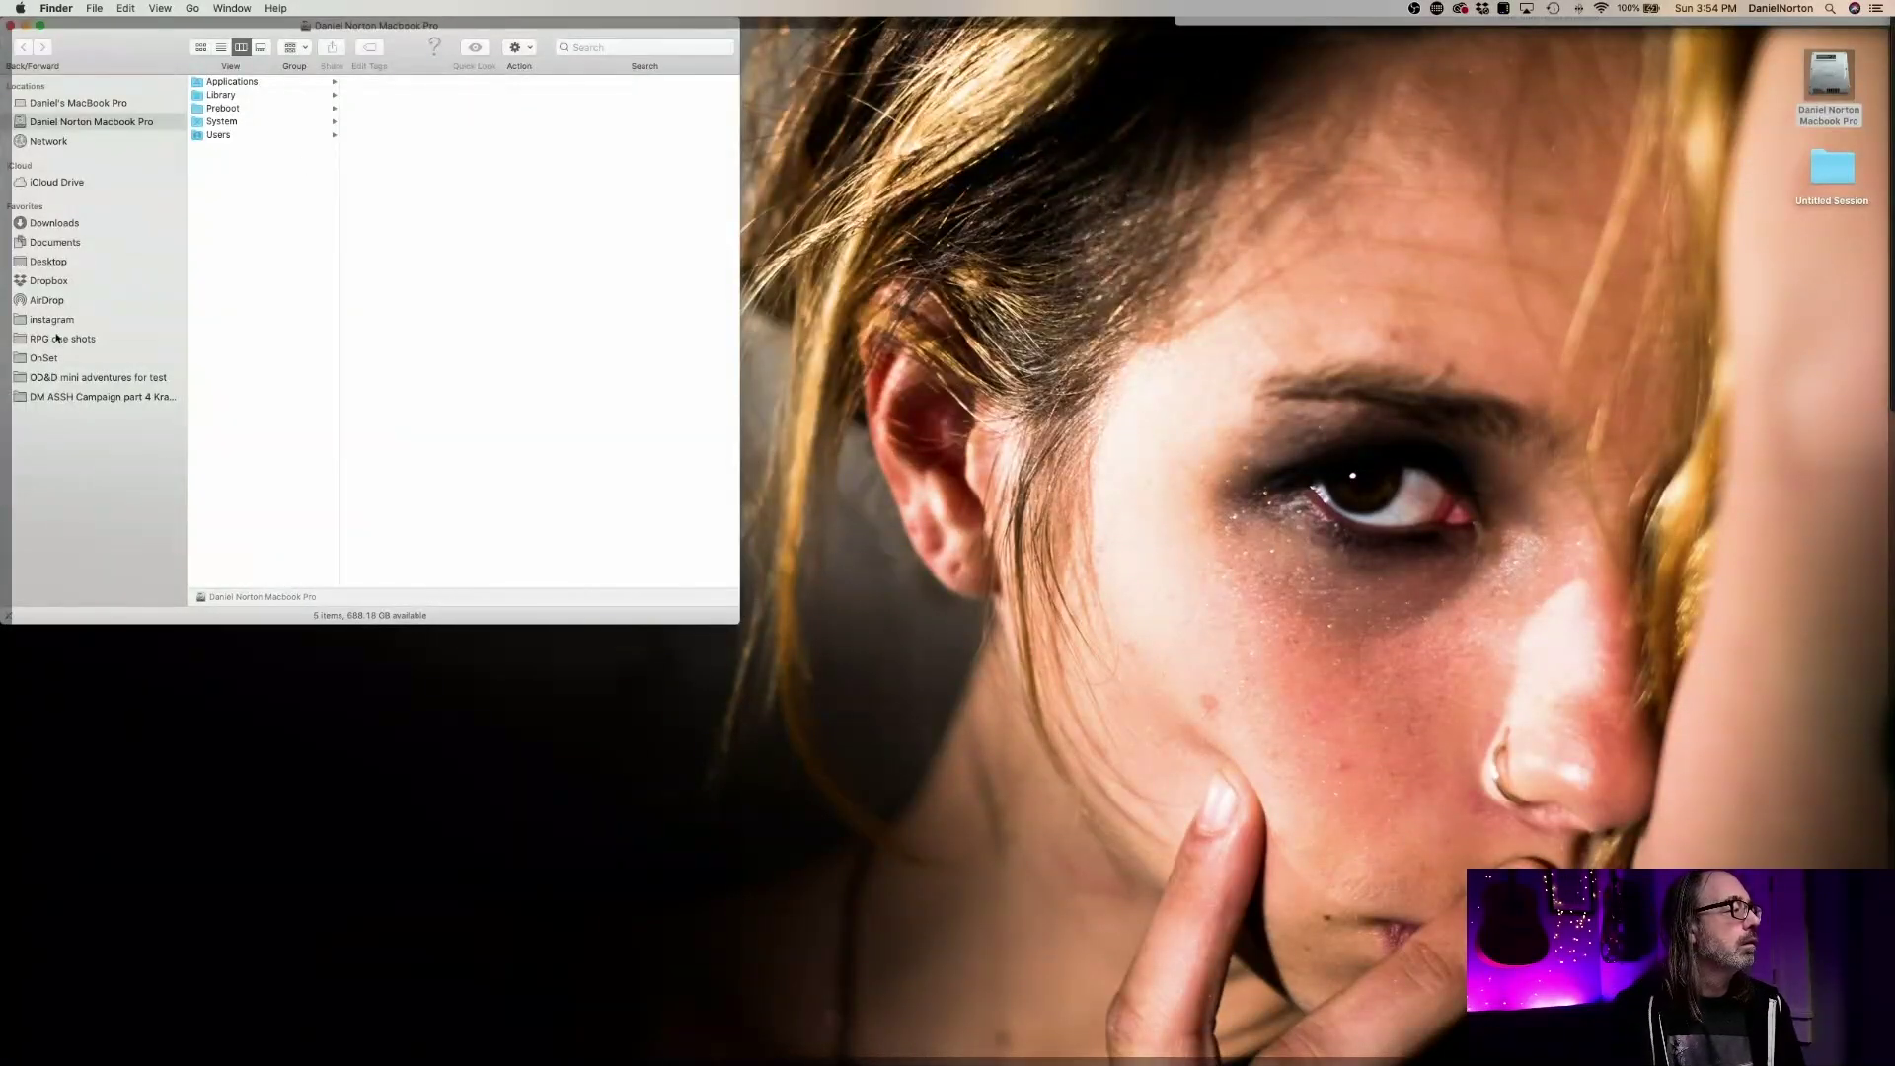
left_click(52, 281)
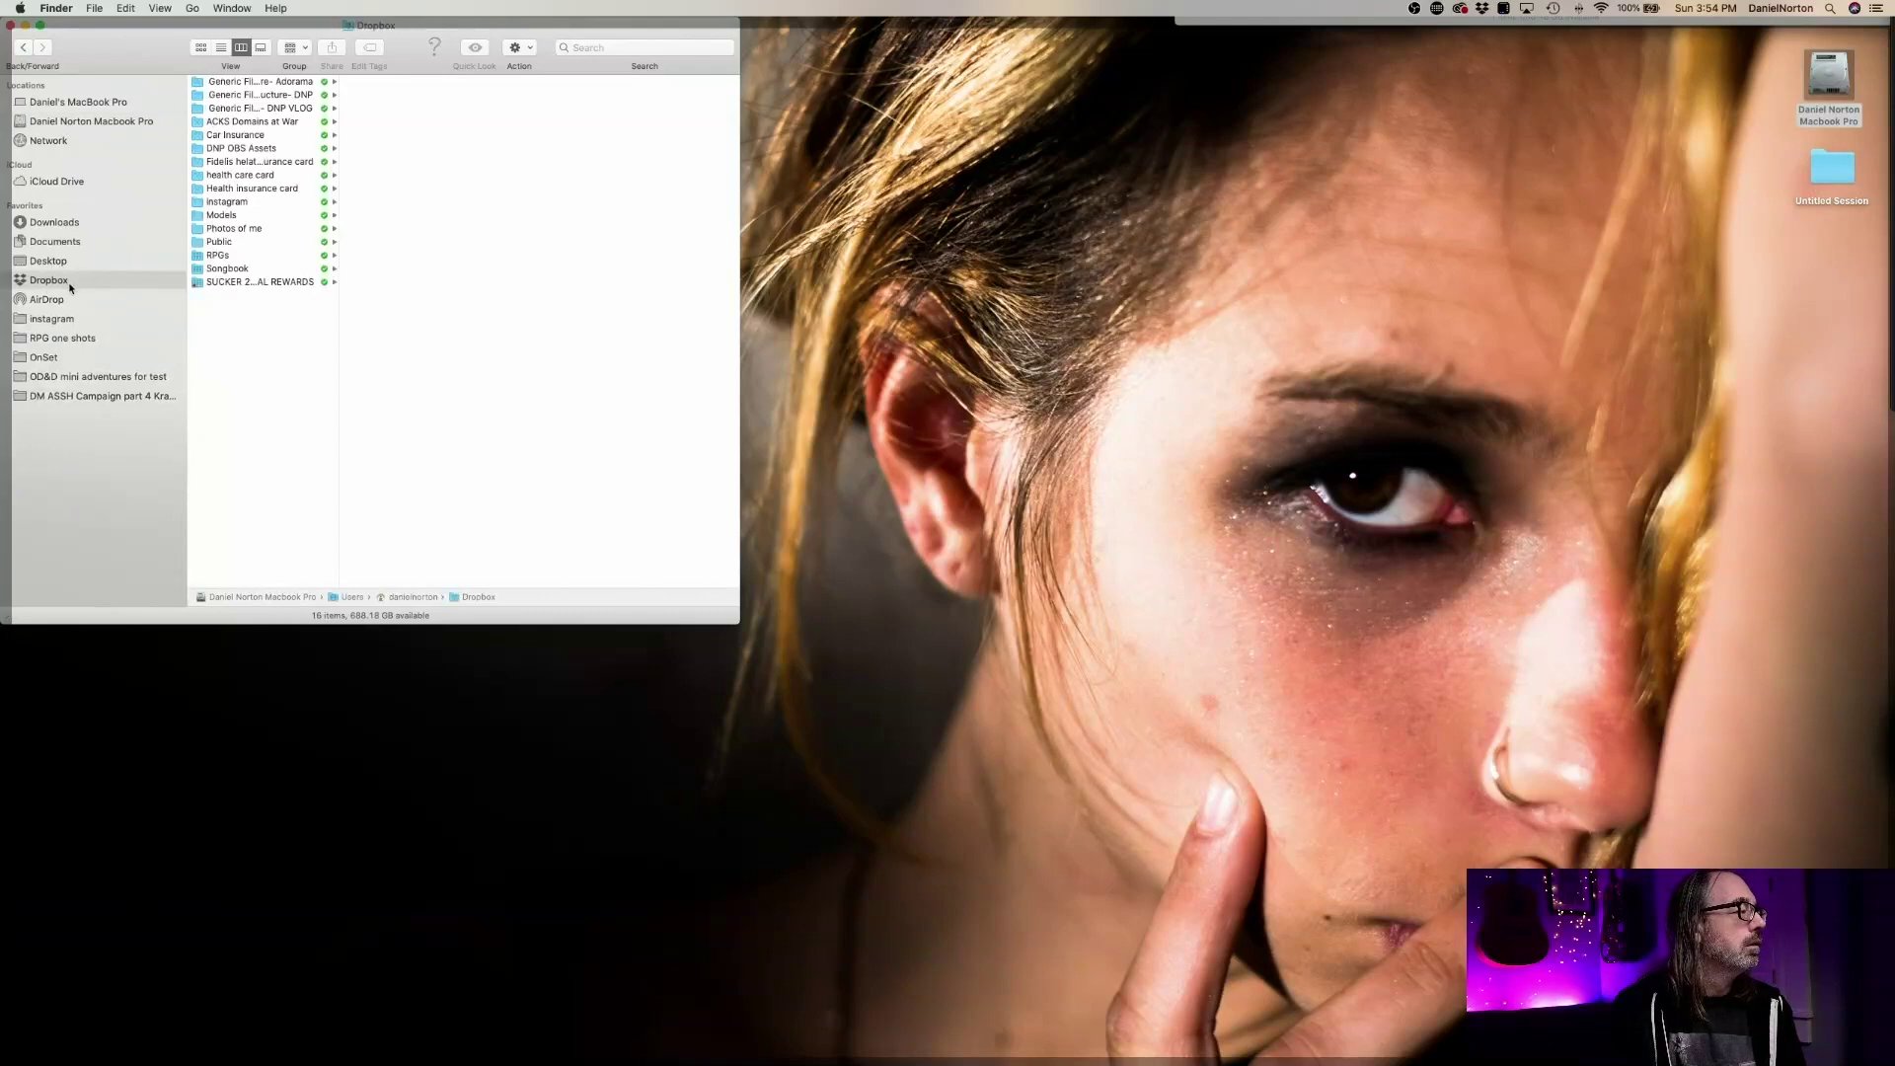
left_click(224, 215)
left_click(394, 147)
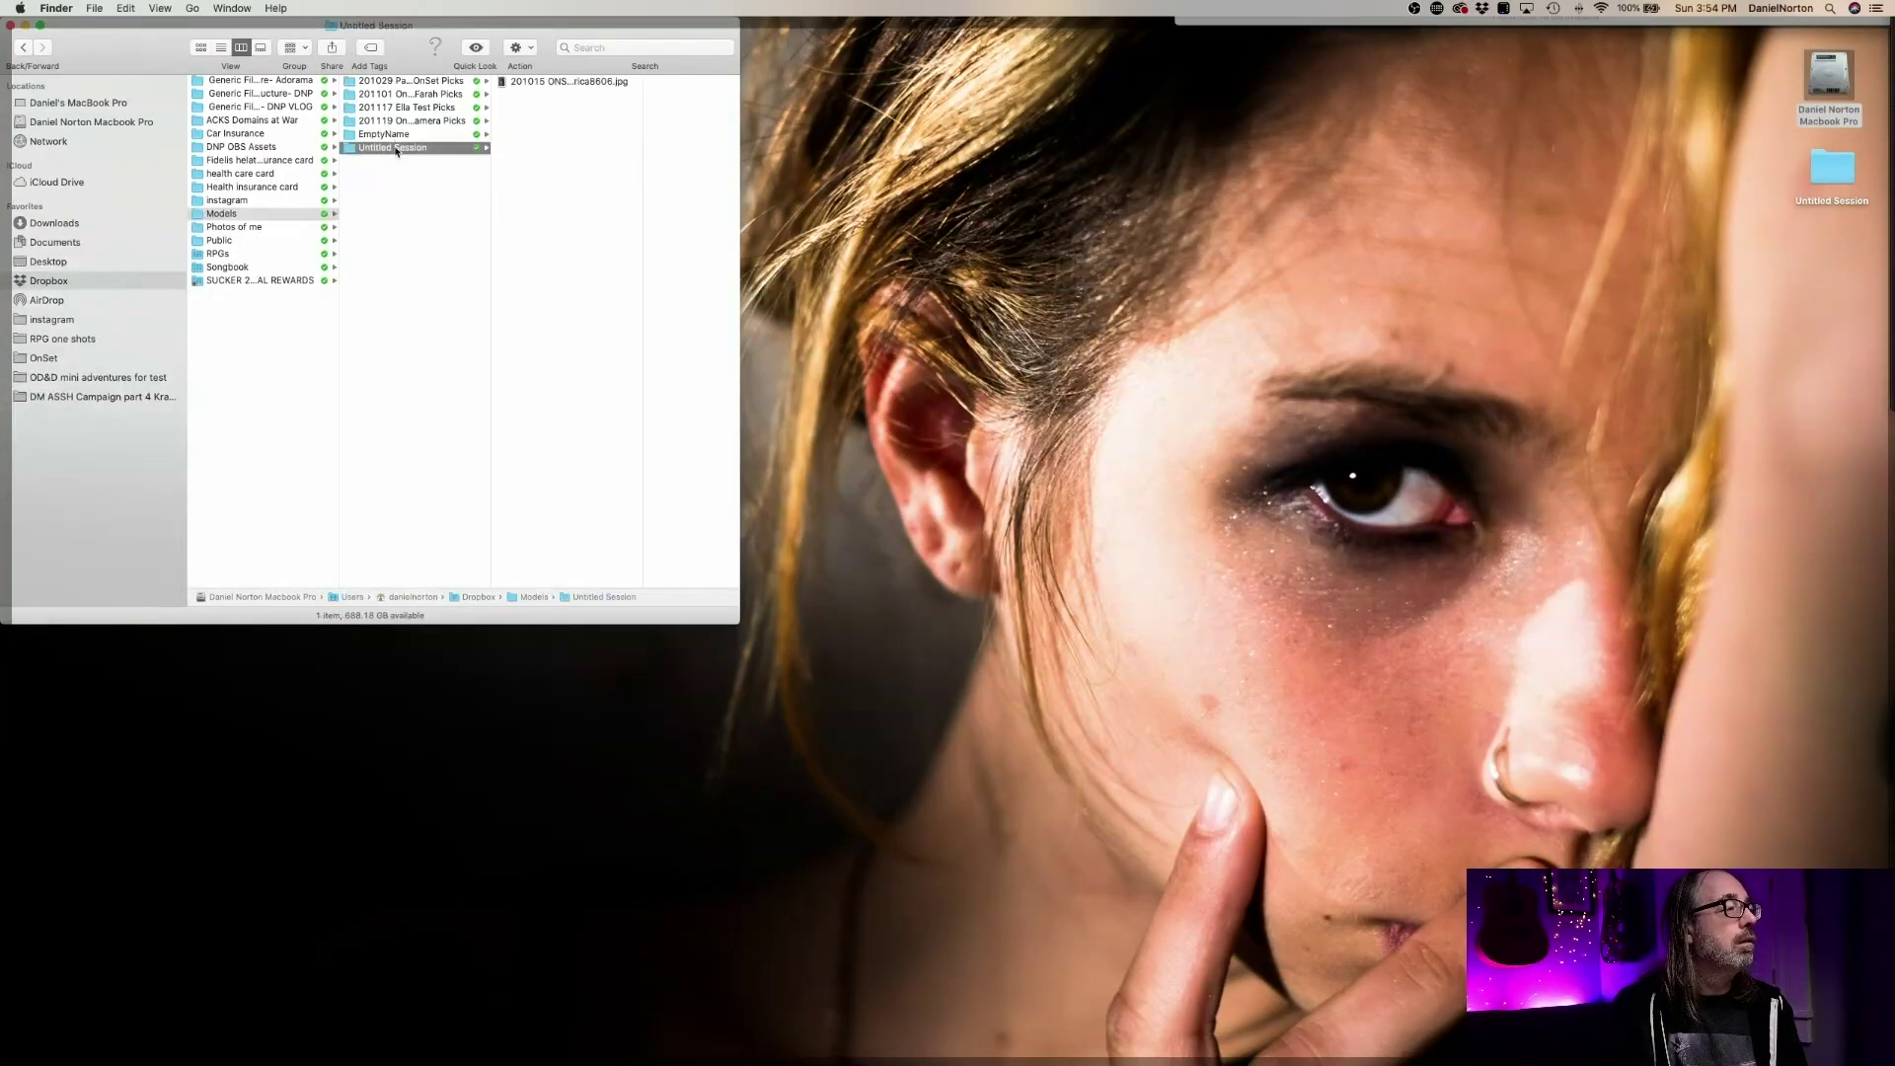
left_click_drag(464, 35, 683, 227)
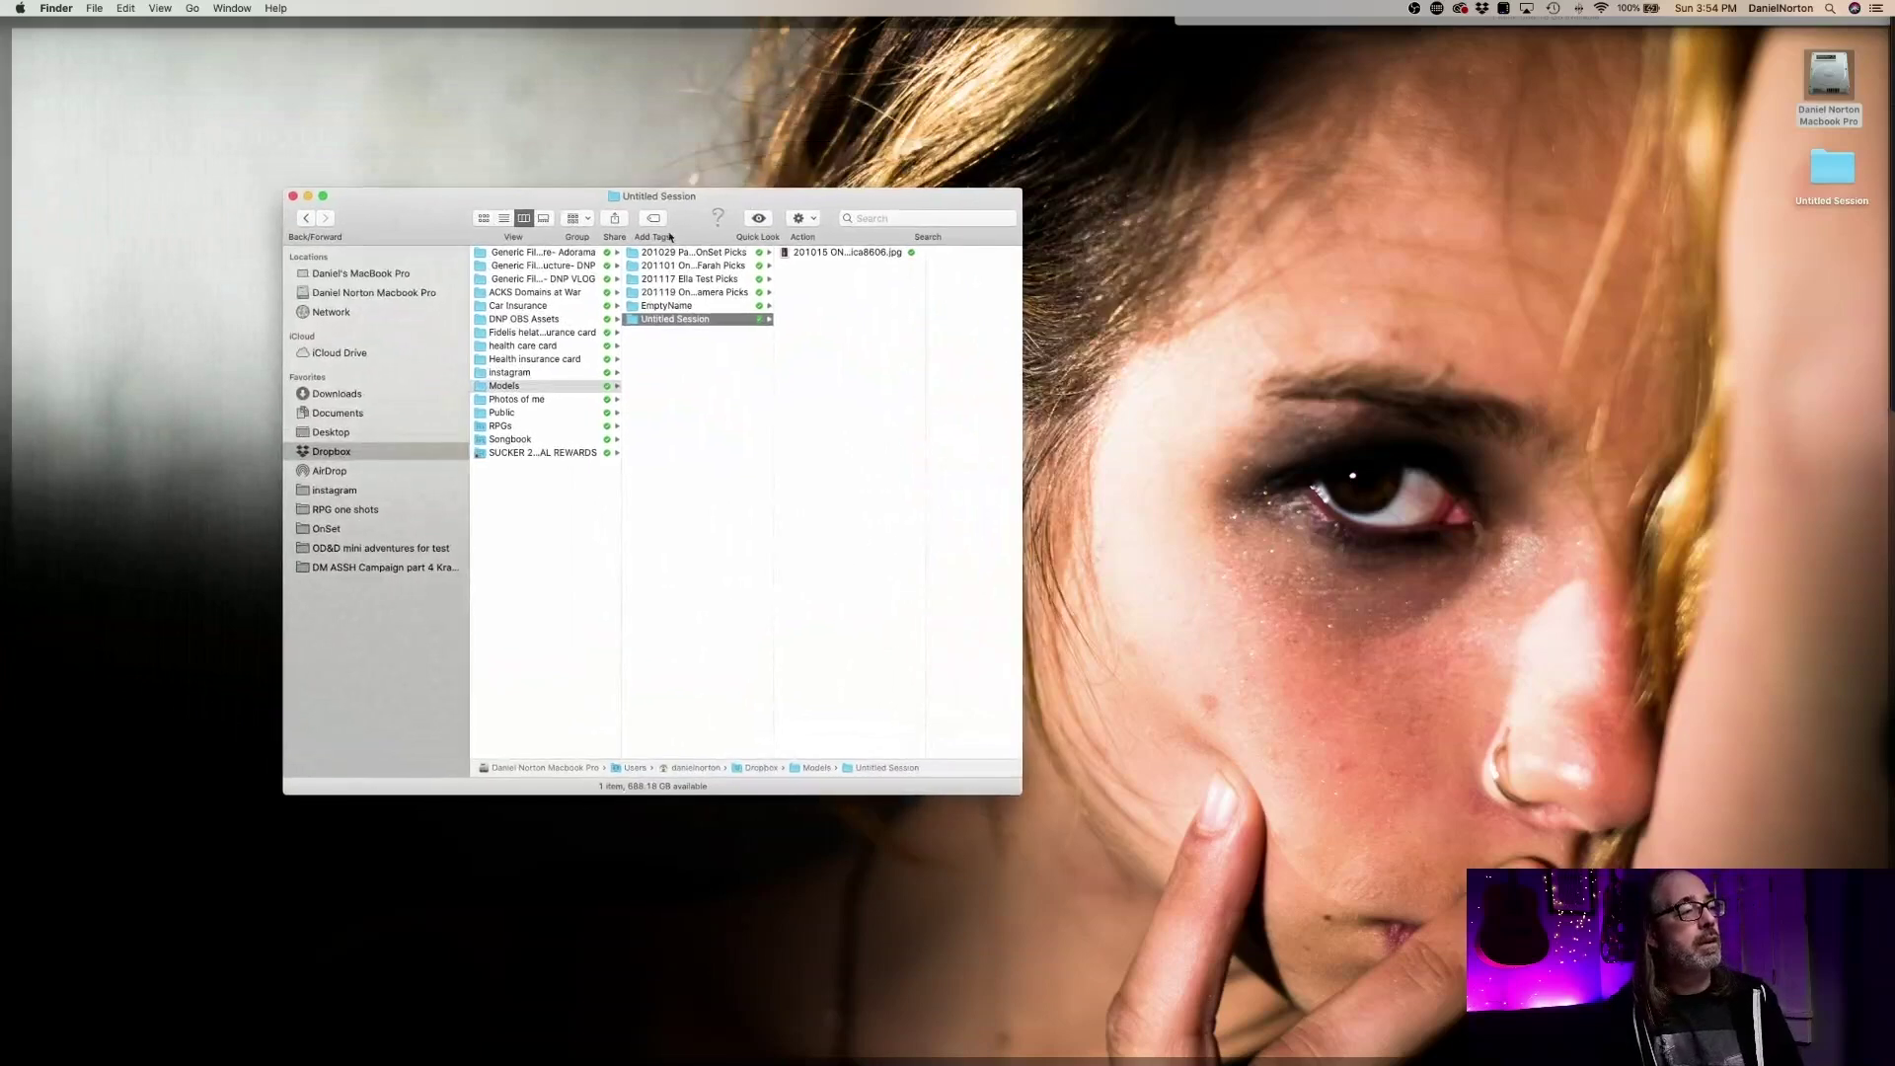
Switch back to Capture One and review the Models Dropbox recipe's file, adjustments, metadata, watermark and basic settings
key("super+Tab")
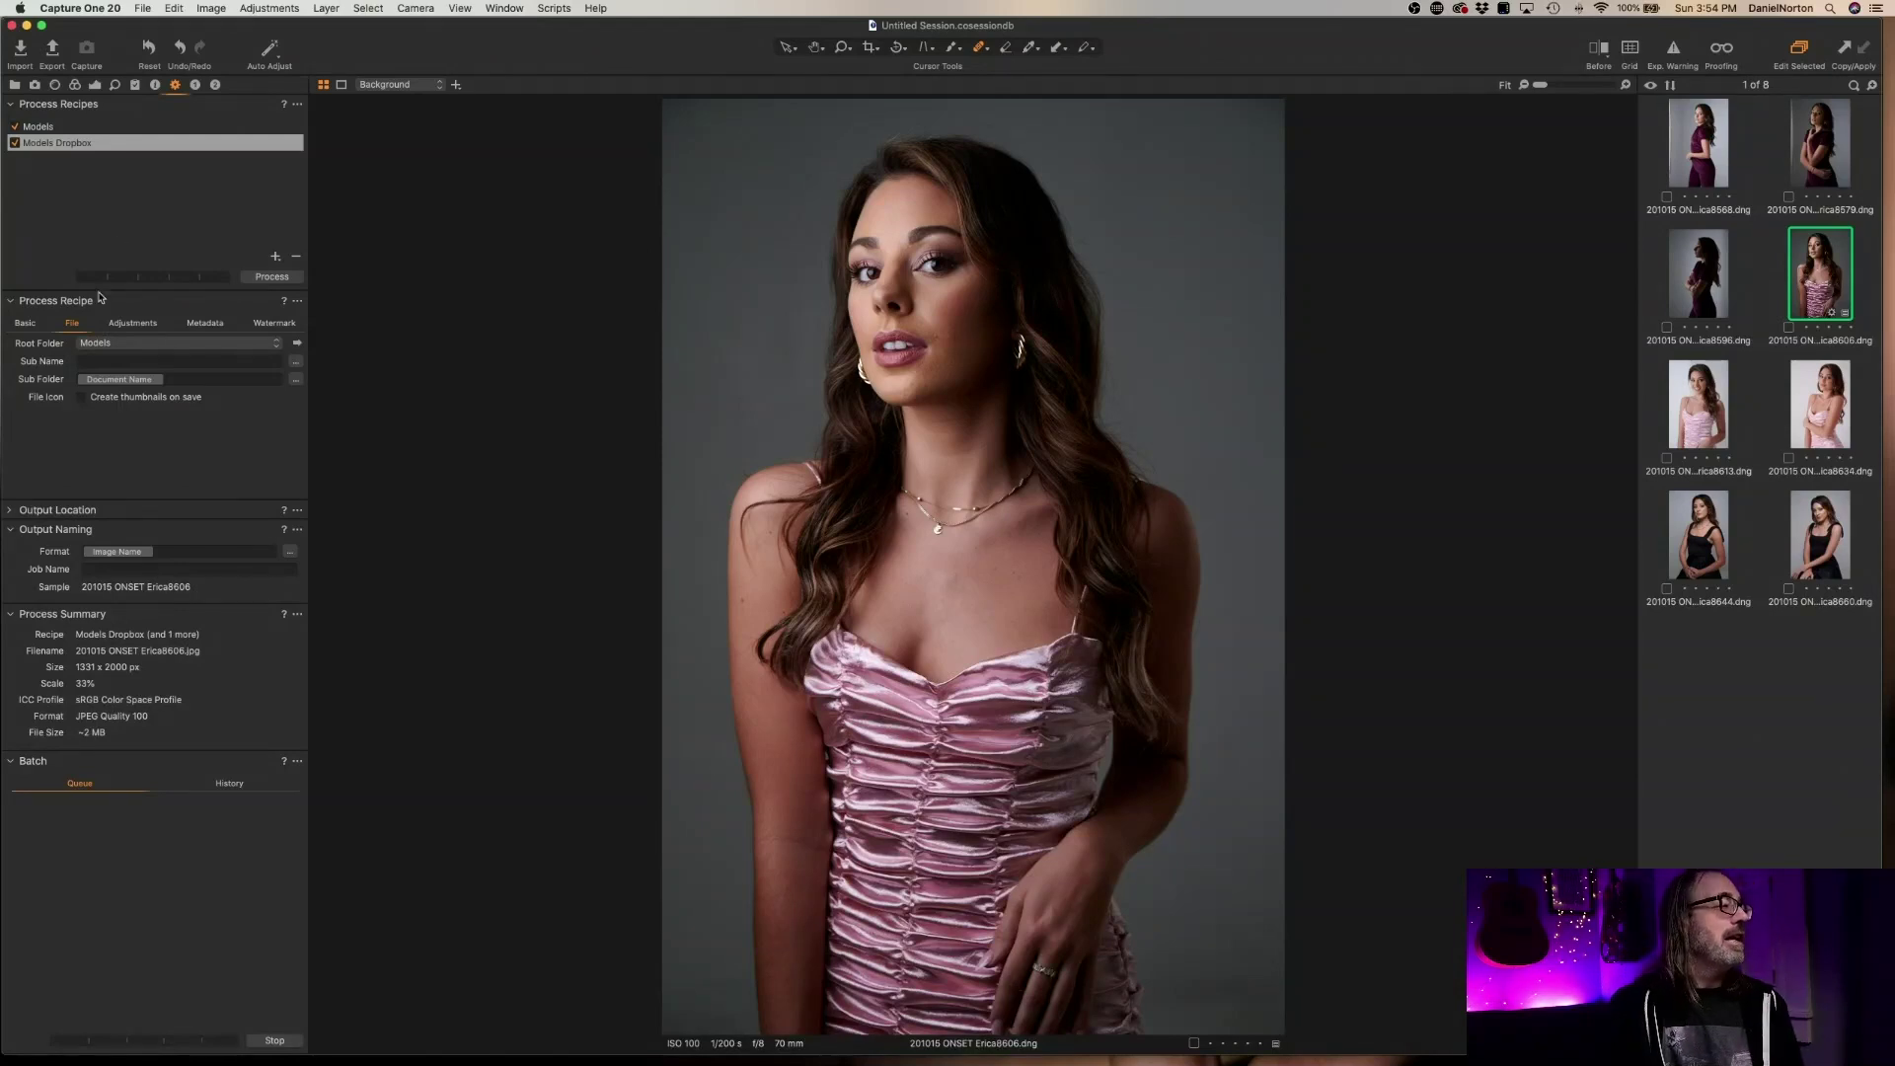
left_click(114, 346)
left_click(114, 346)
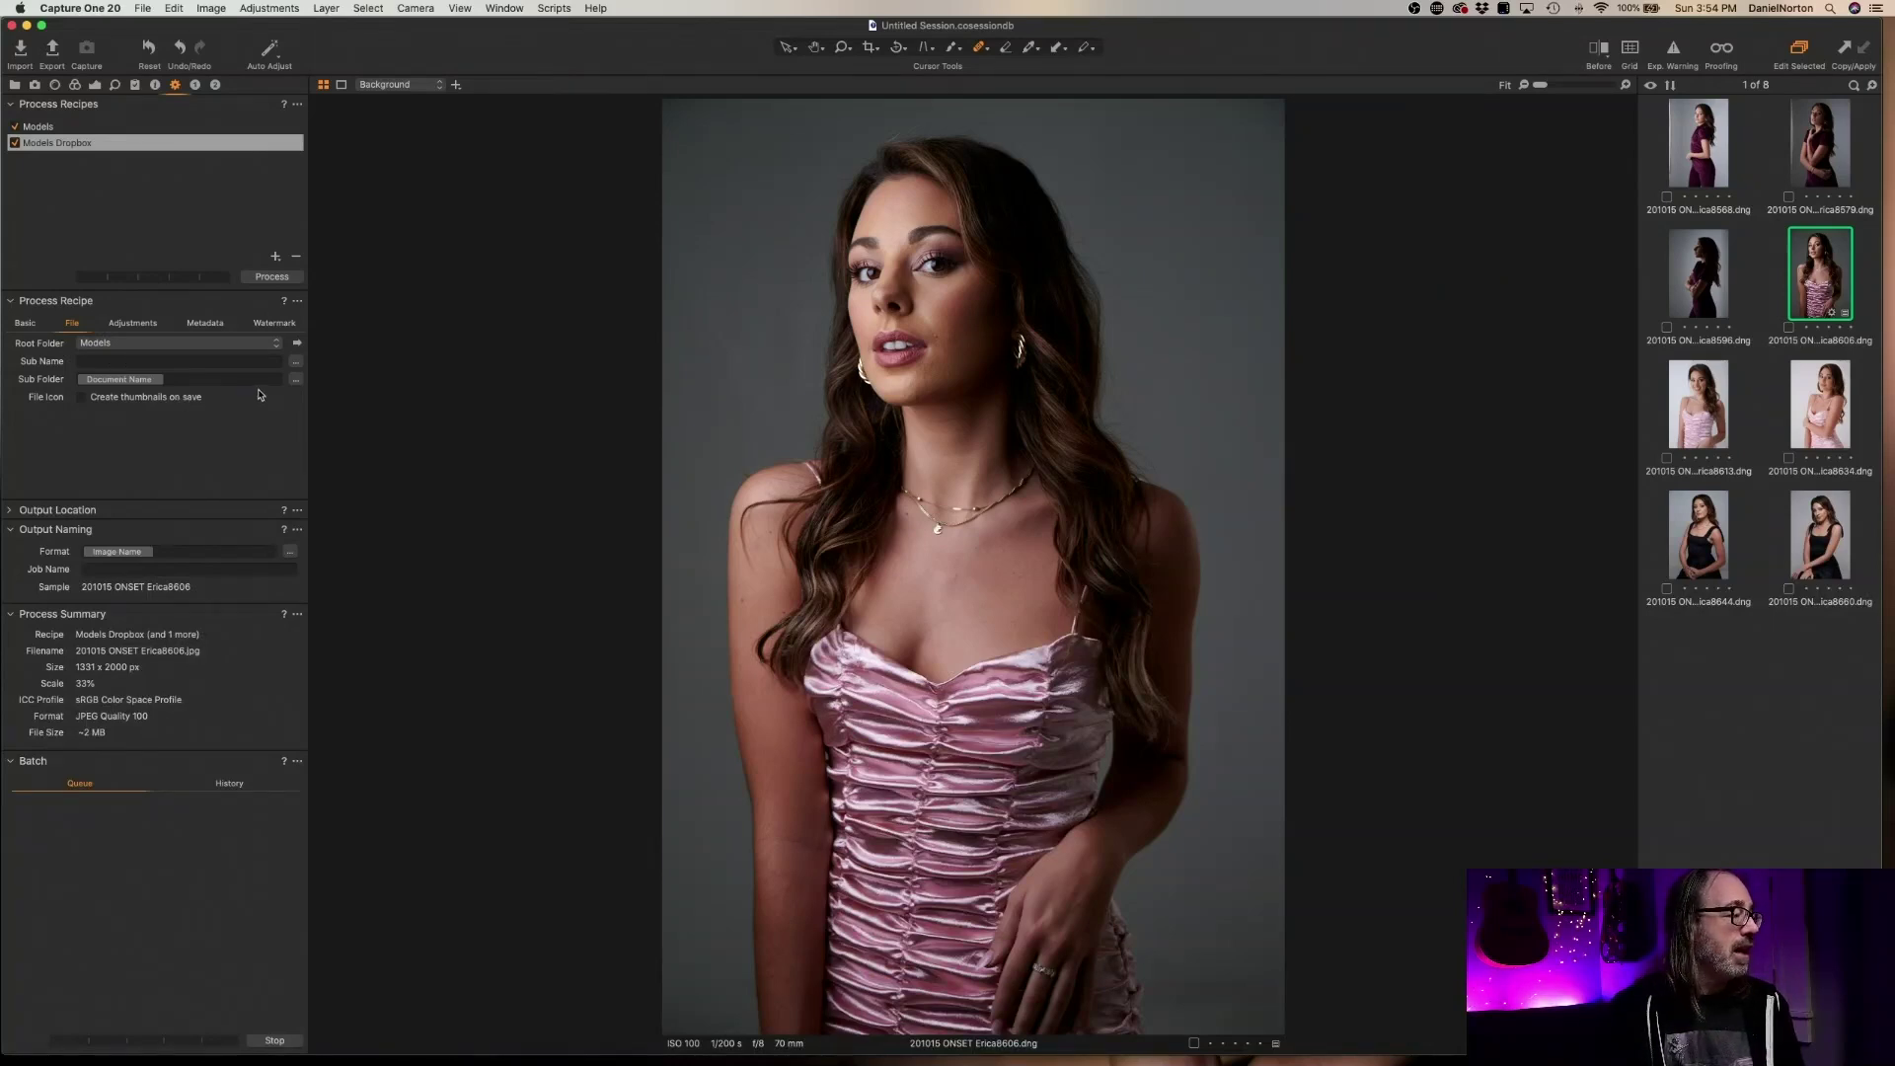
left_click(134, 324)
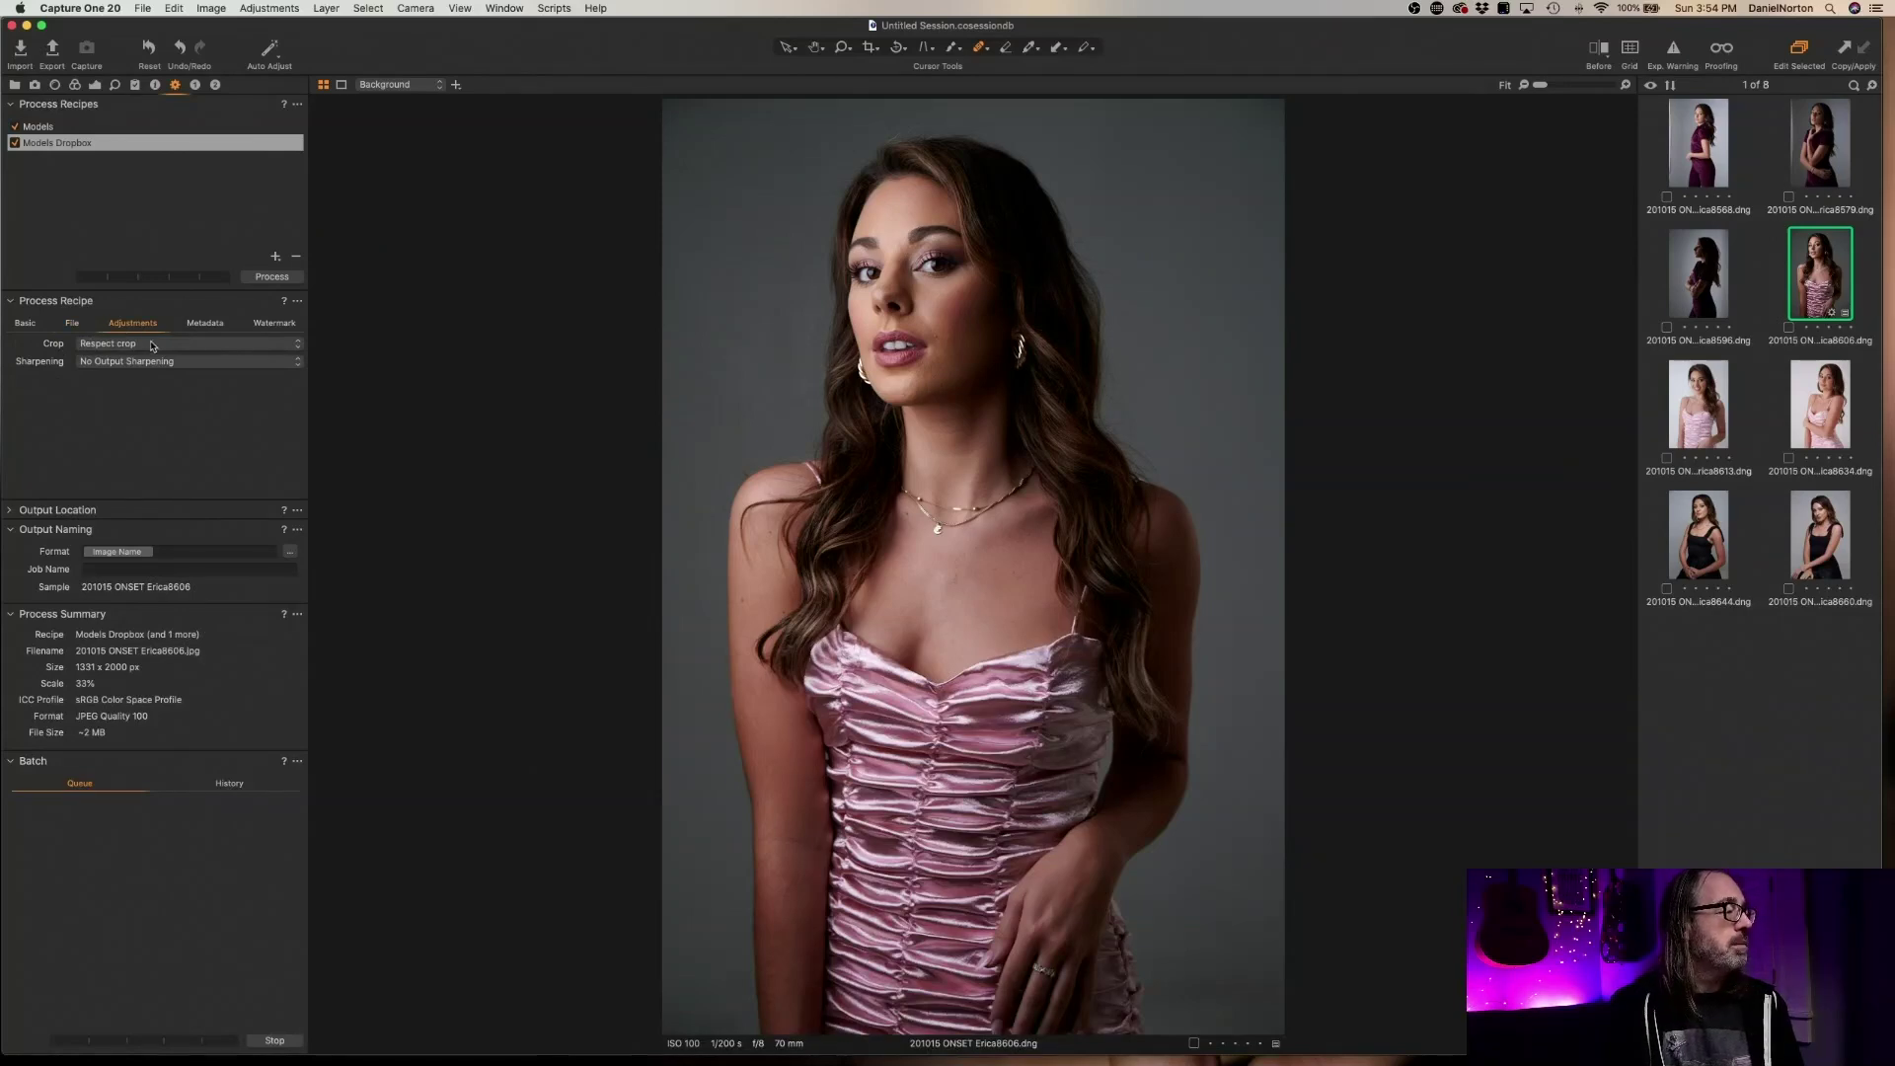
left_click(210, 323)
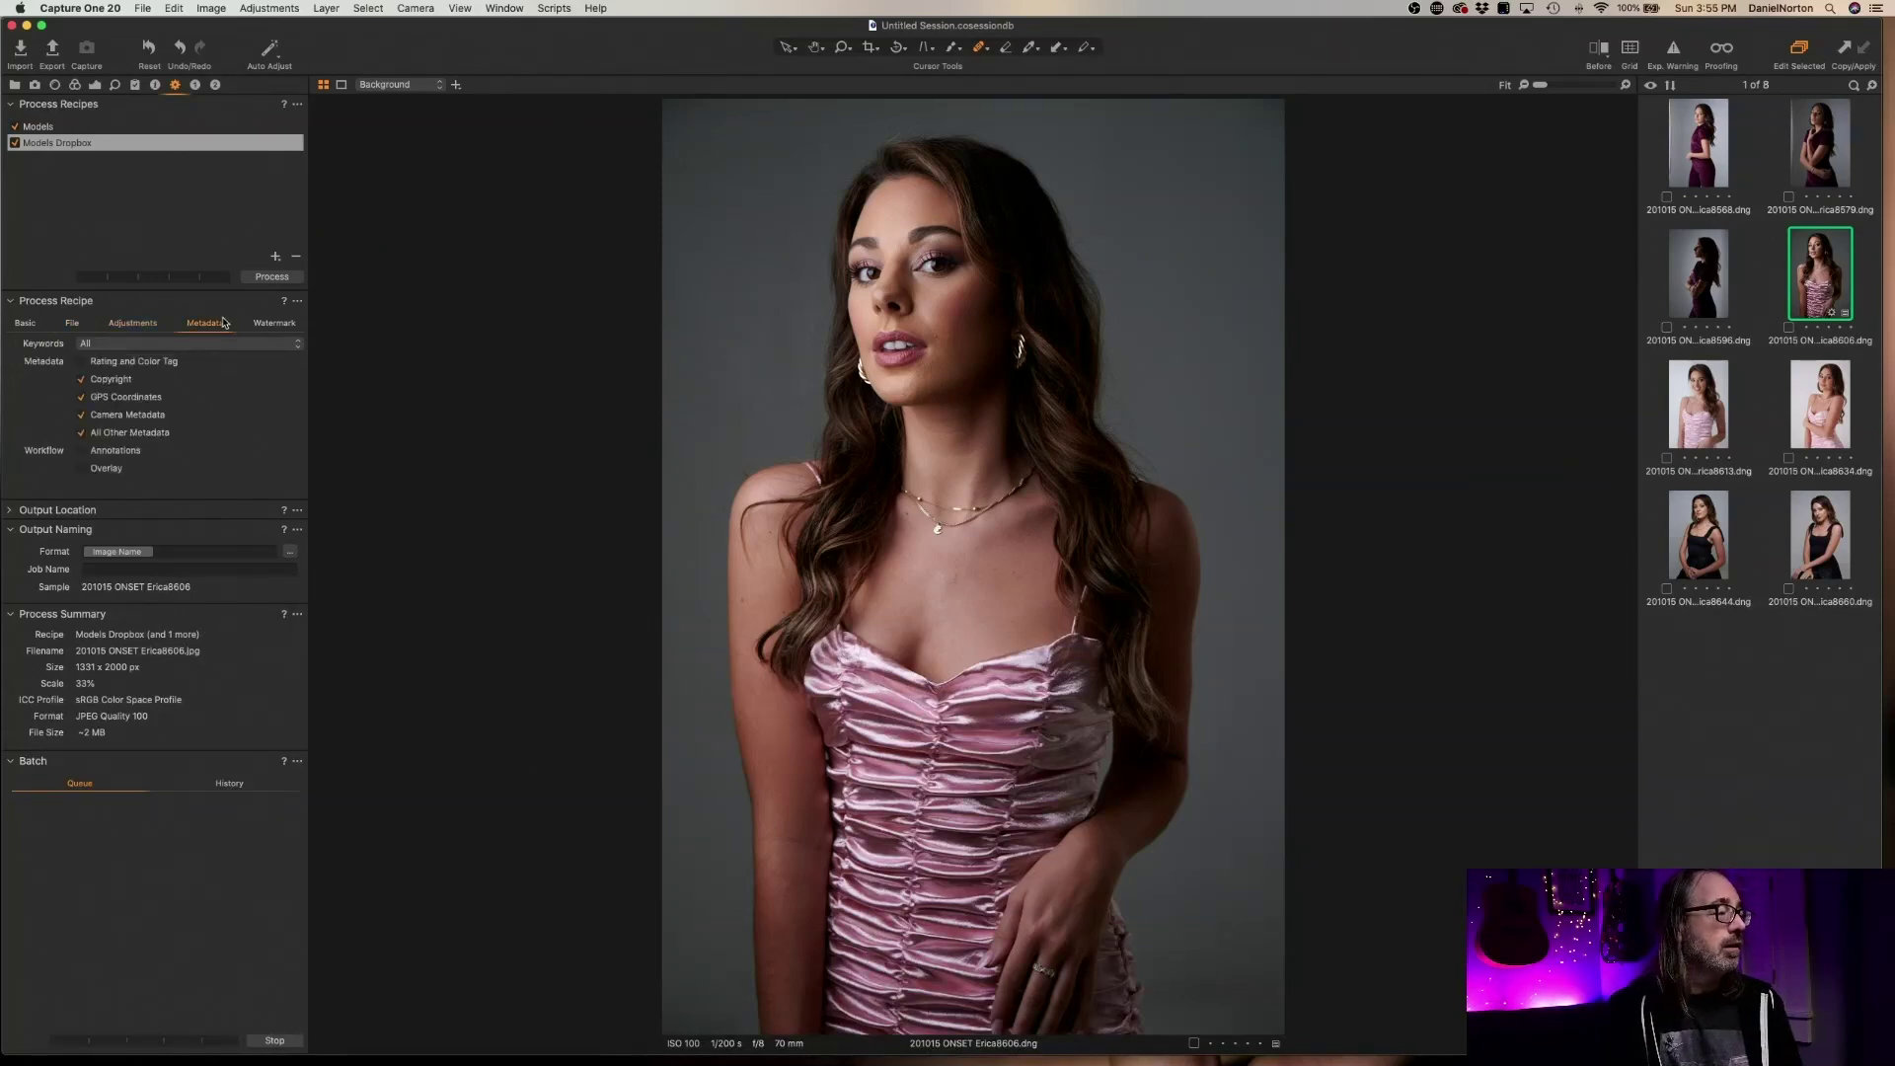
left_click(280, 325)
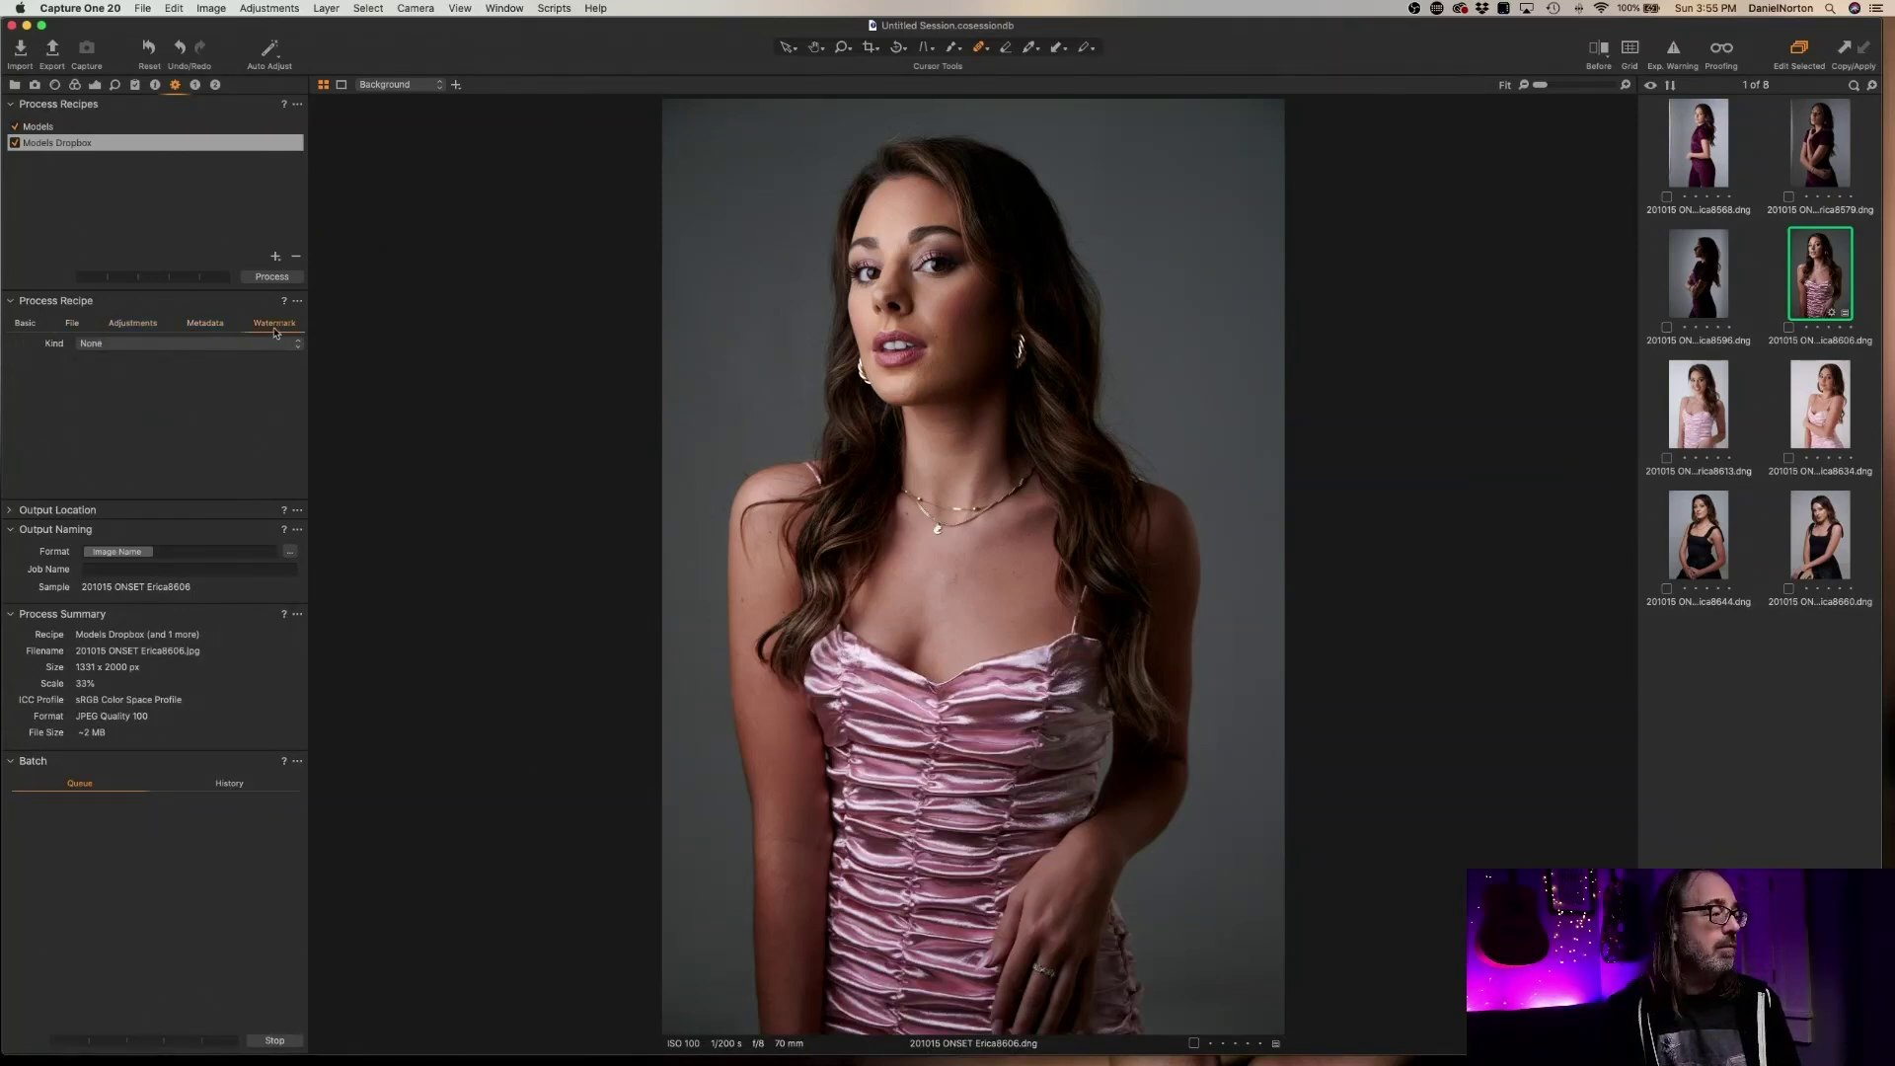
left_click(76, 324)
left_click(24, 325)
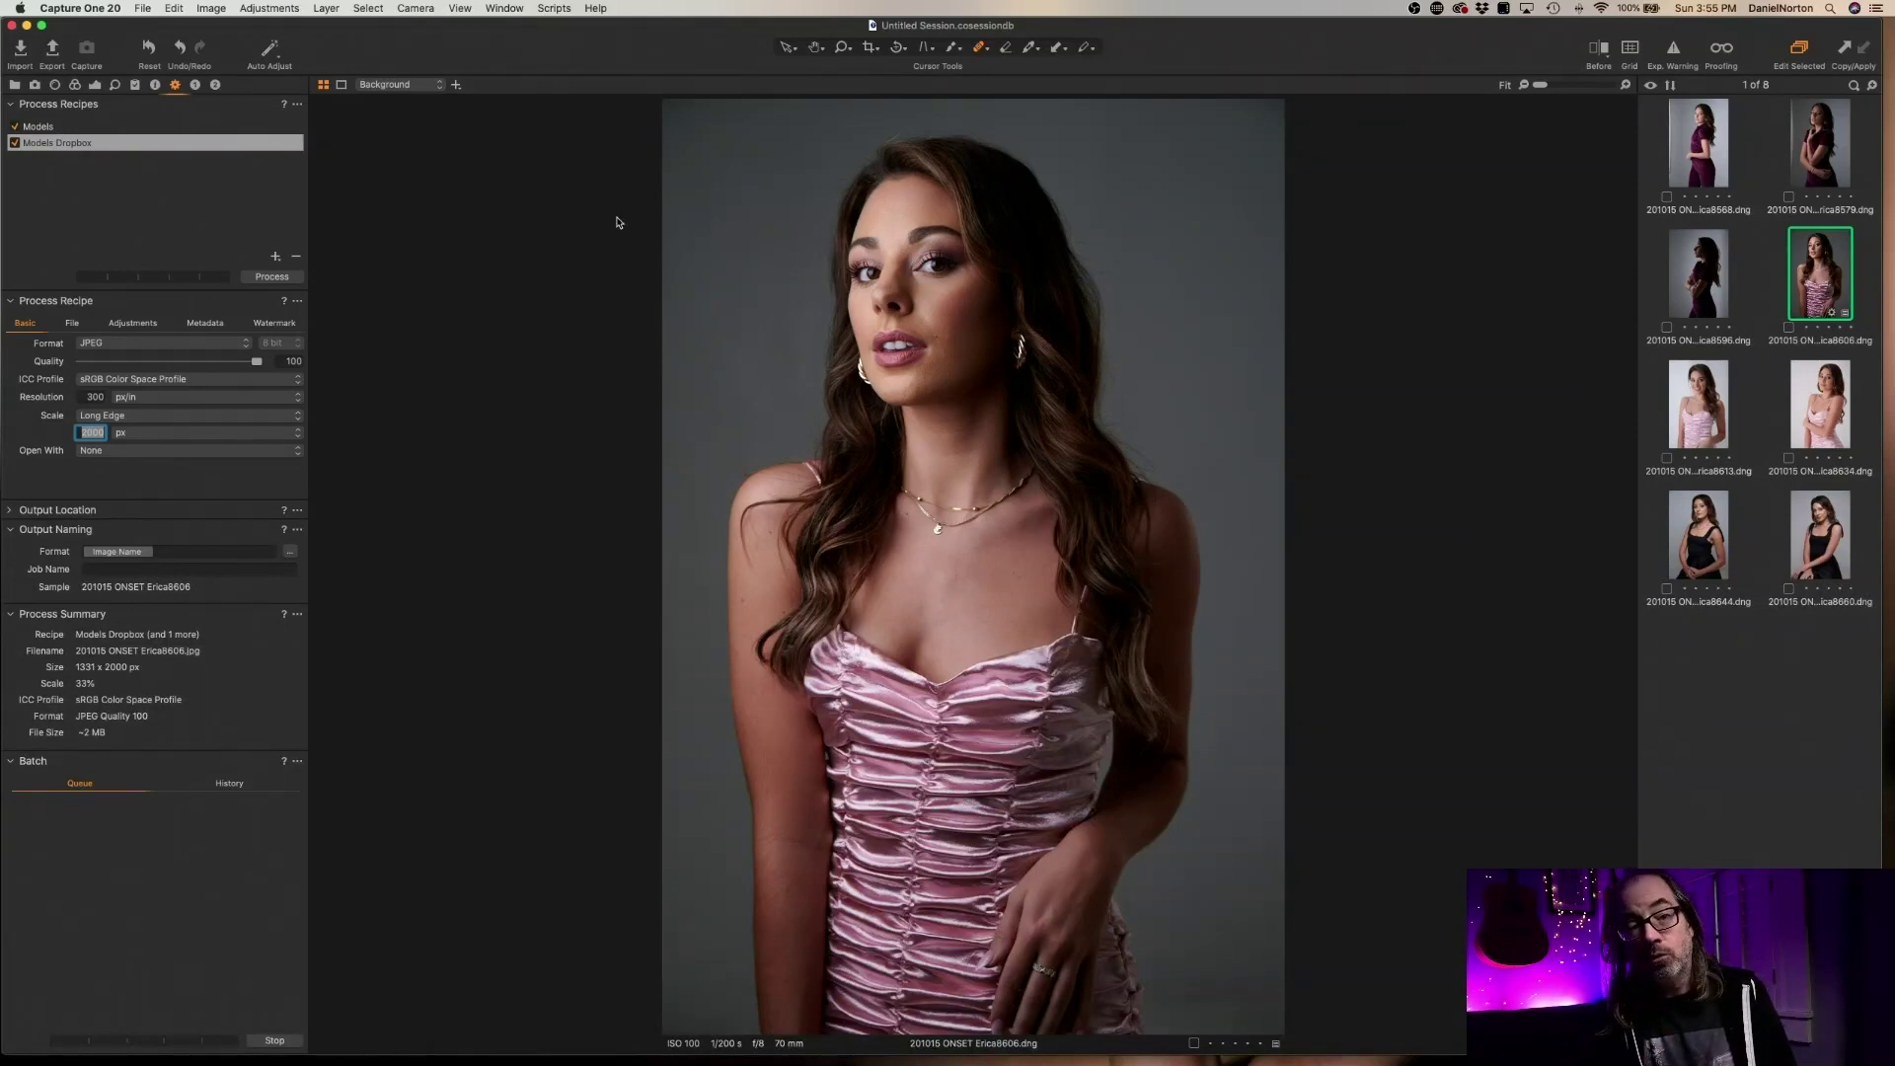
Select the four portraits from 8613 through 8660 and process them with the Models and Models Dropbox recipes
left_click(1707, 411)
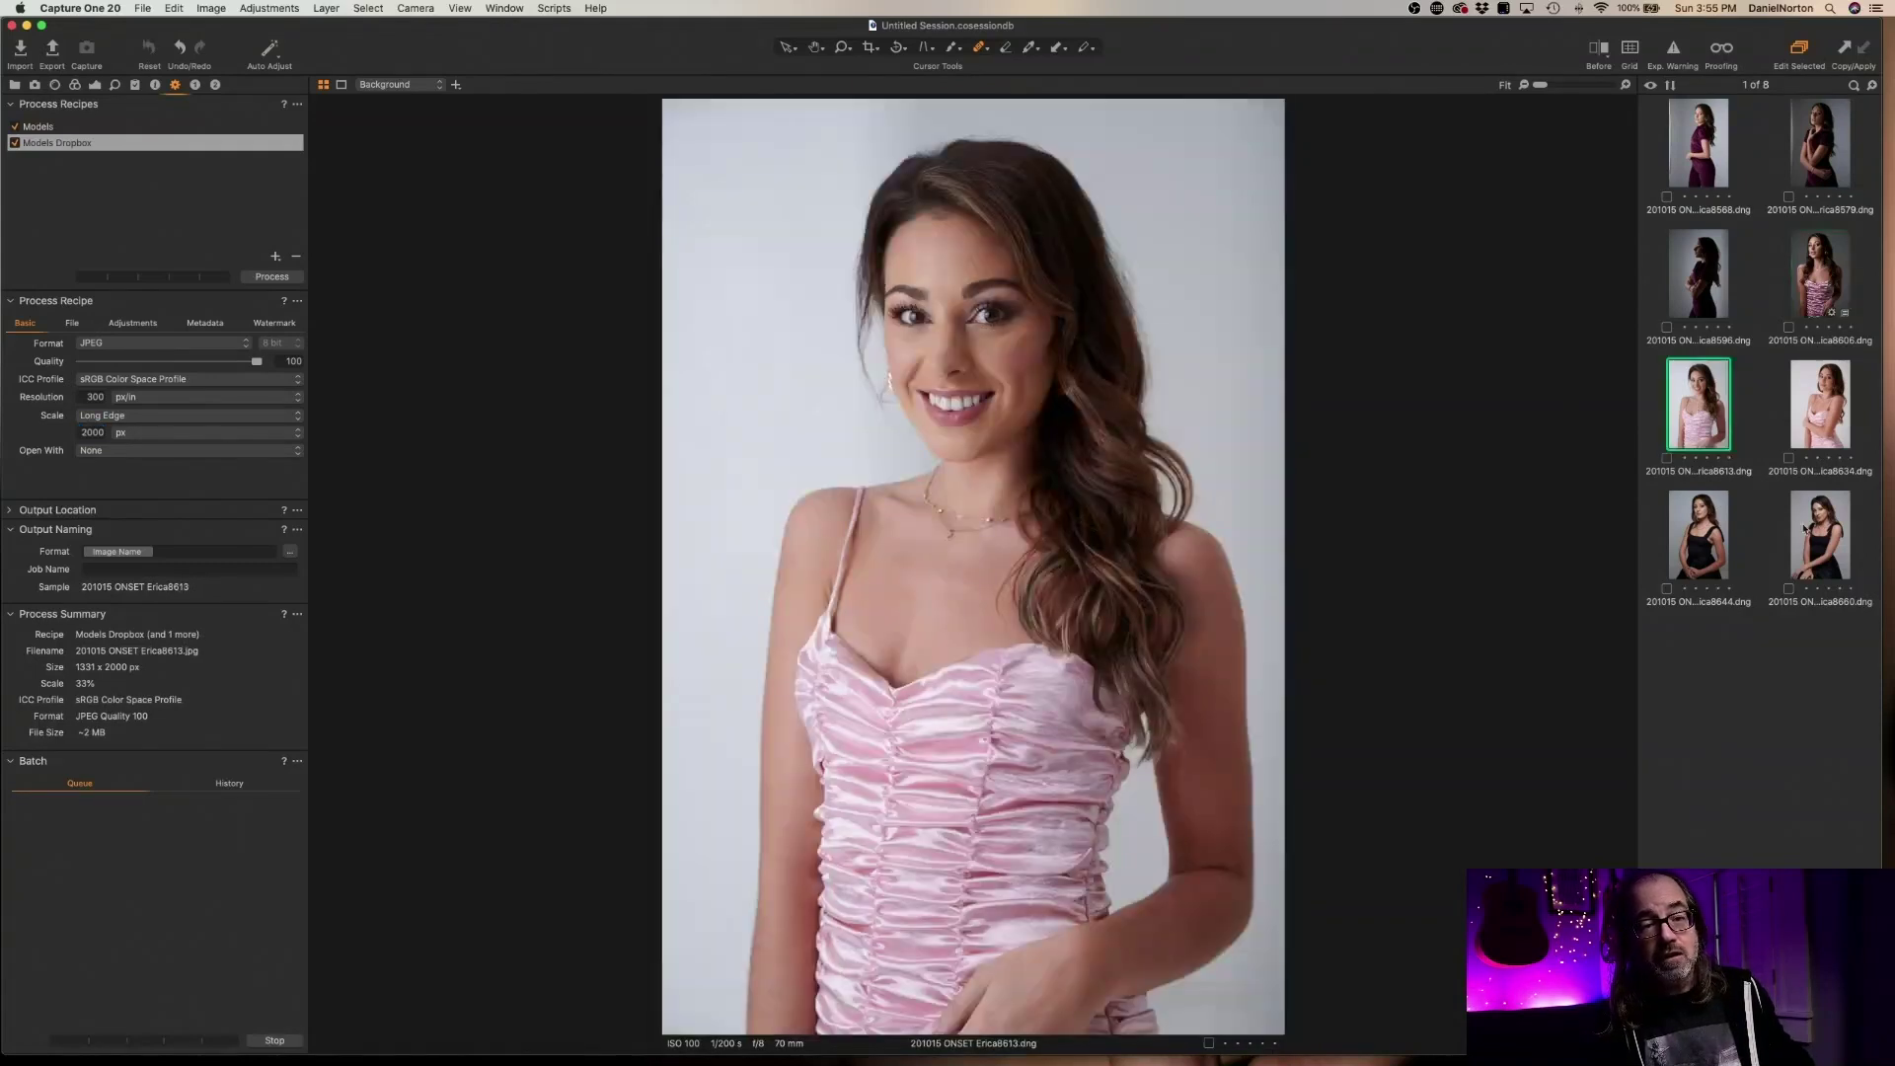
left_click(1814, 541)
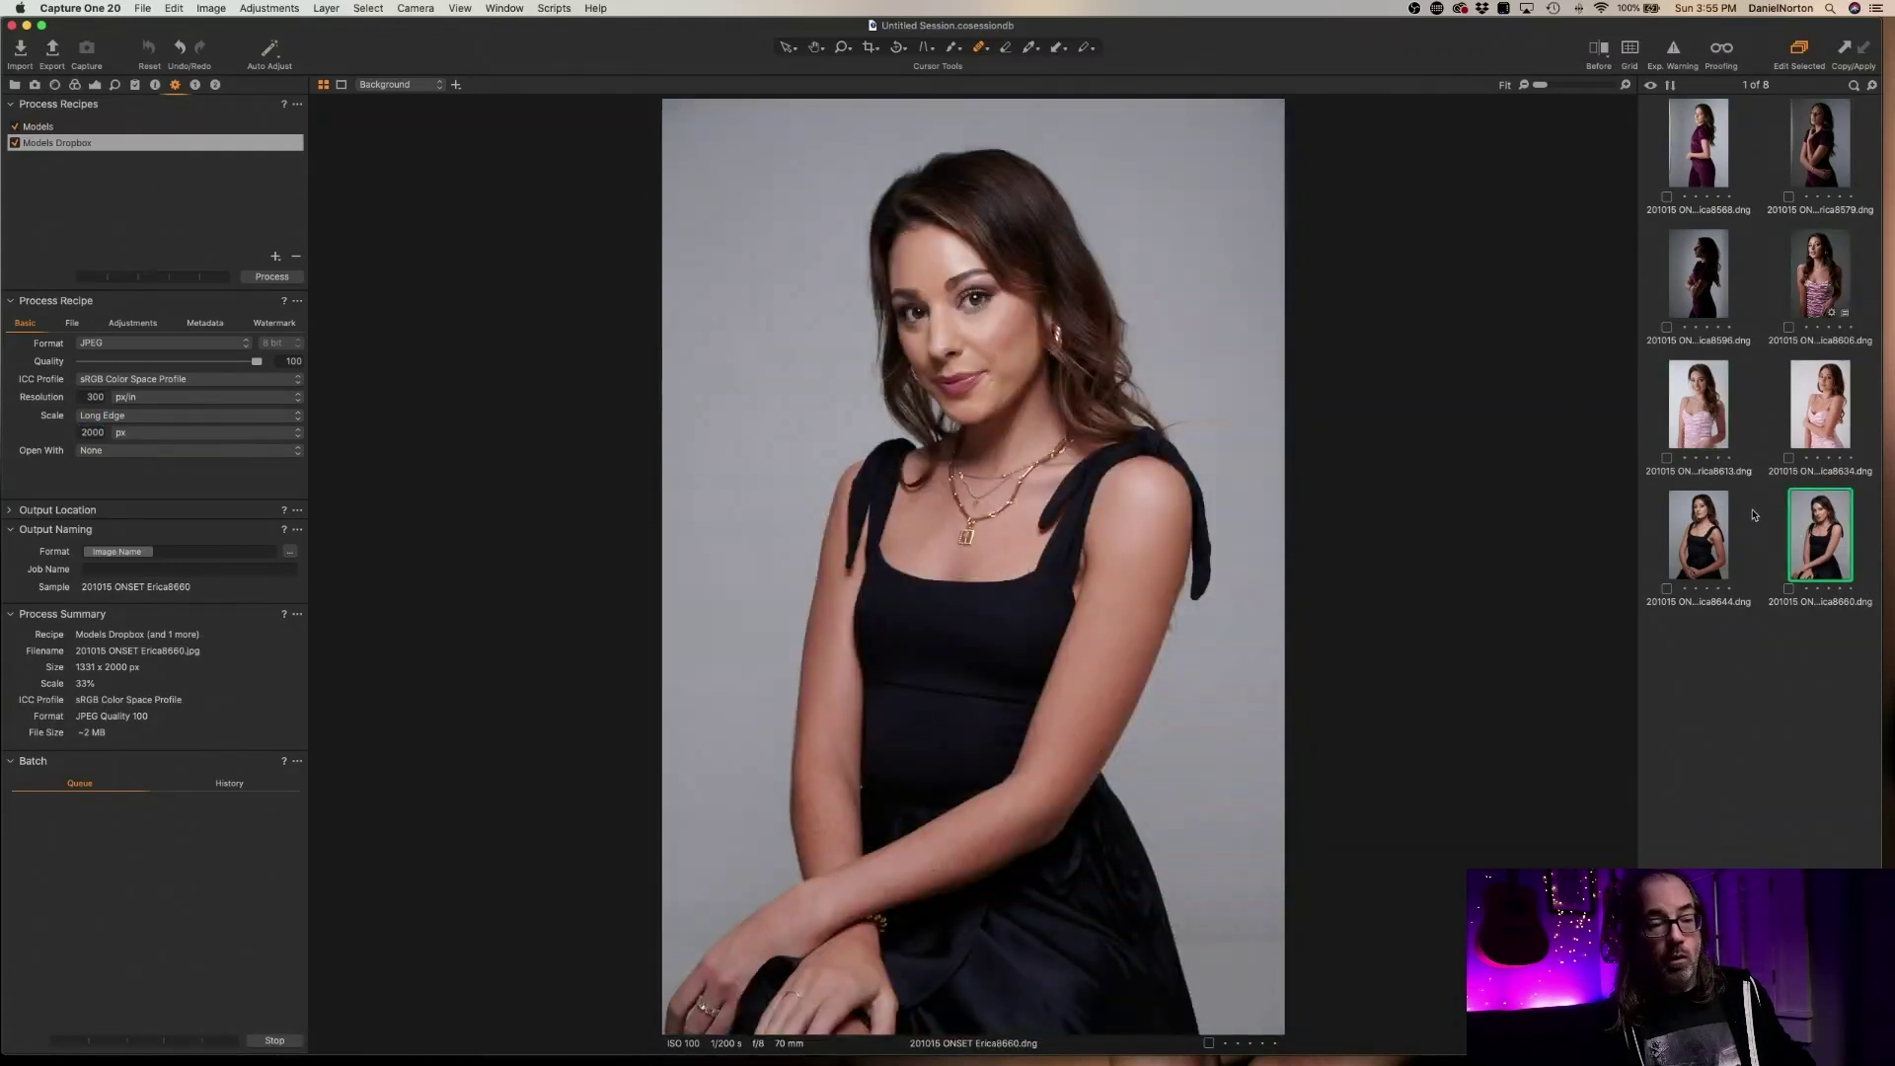
left_click(1696, 416, "shift")
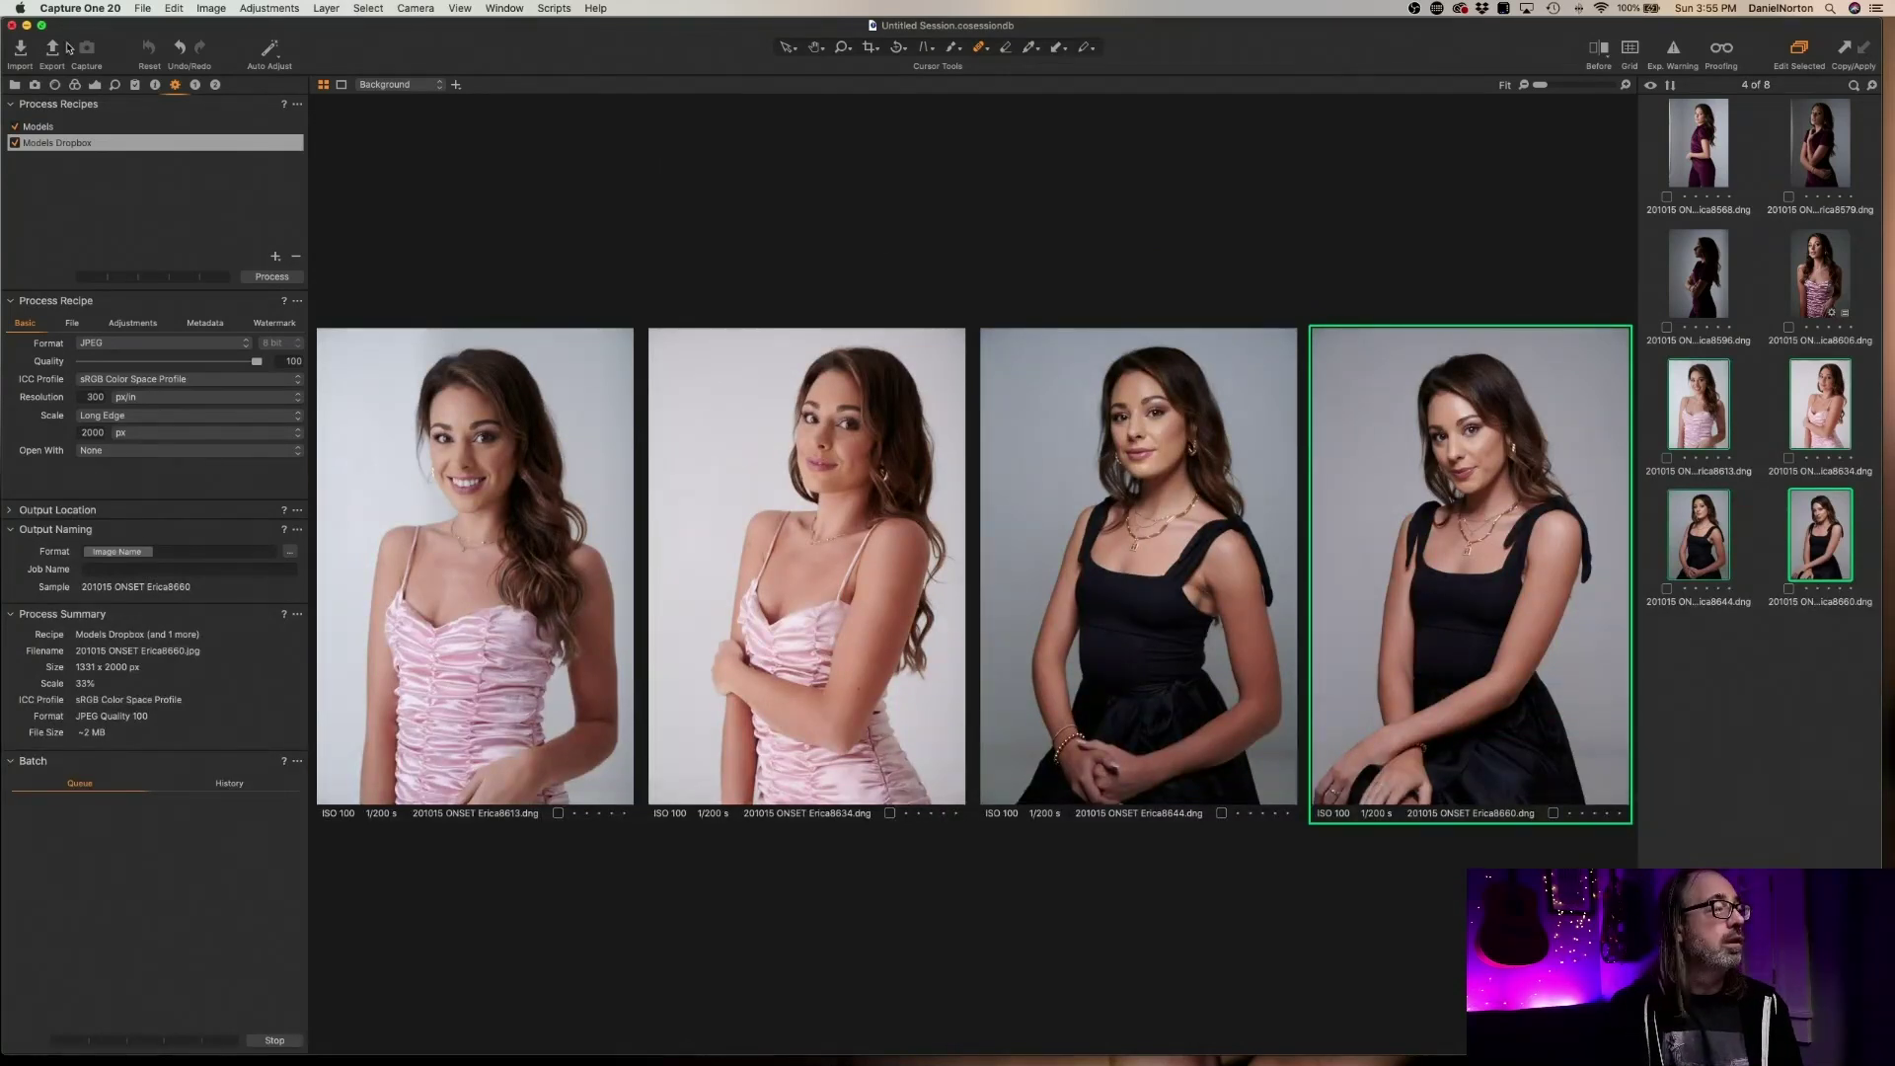
left_click(276, 278)
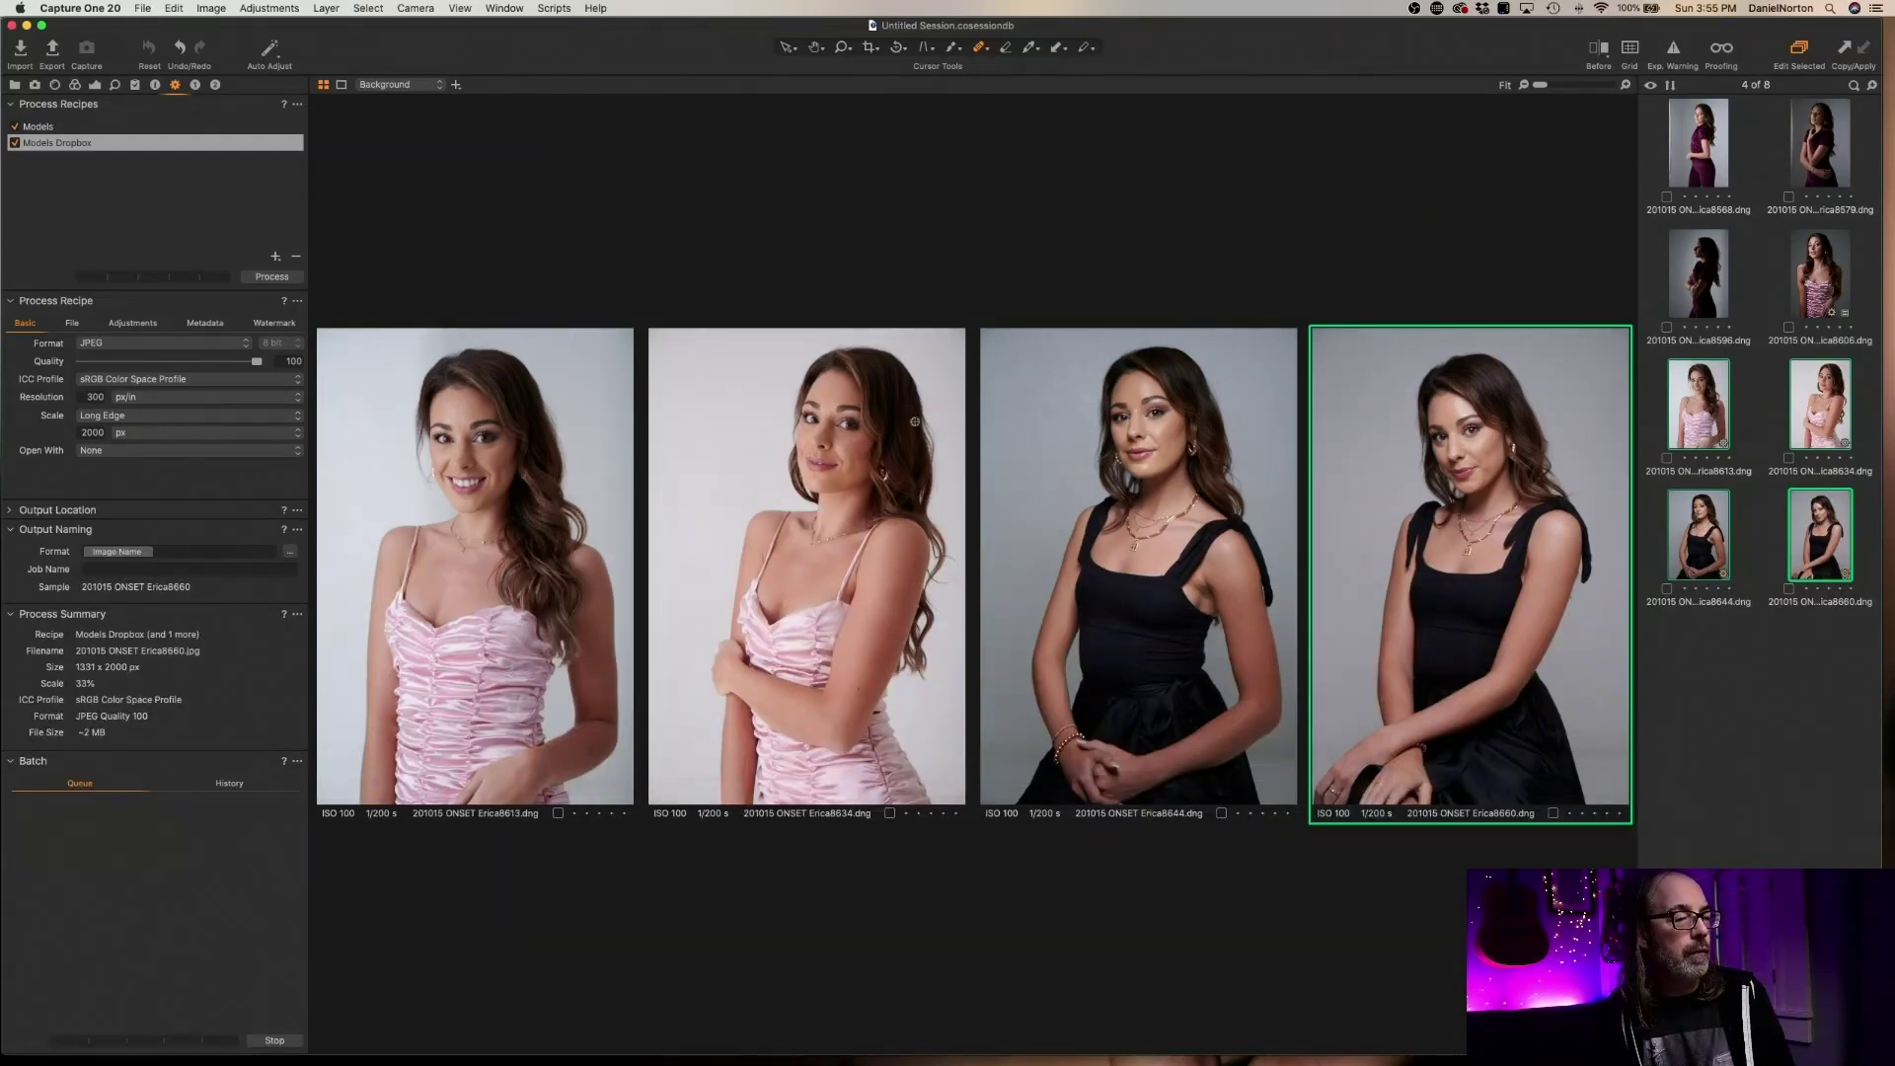
Switch to Finder and preview the exported JPEGs in the Untitled Session folder inside Dropbox's Models folder
key("super+Tab")
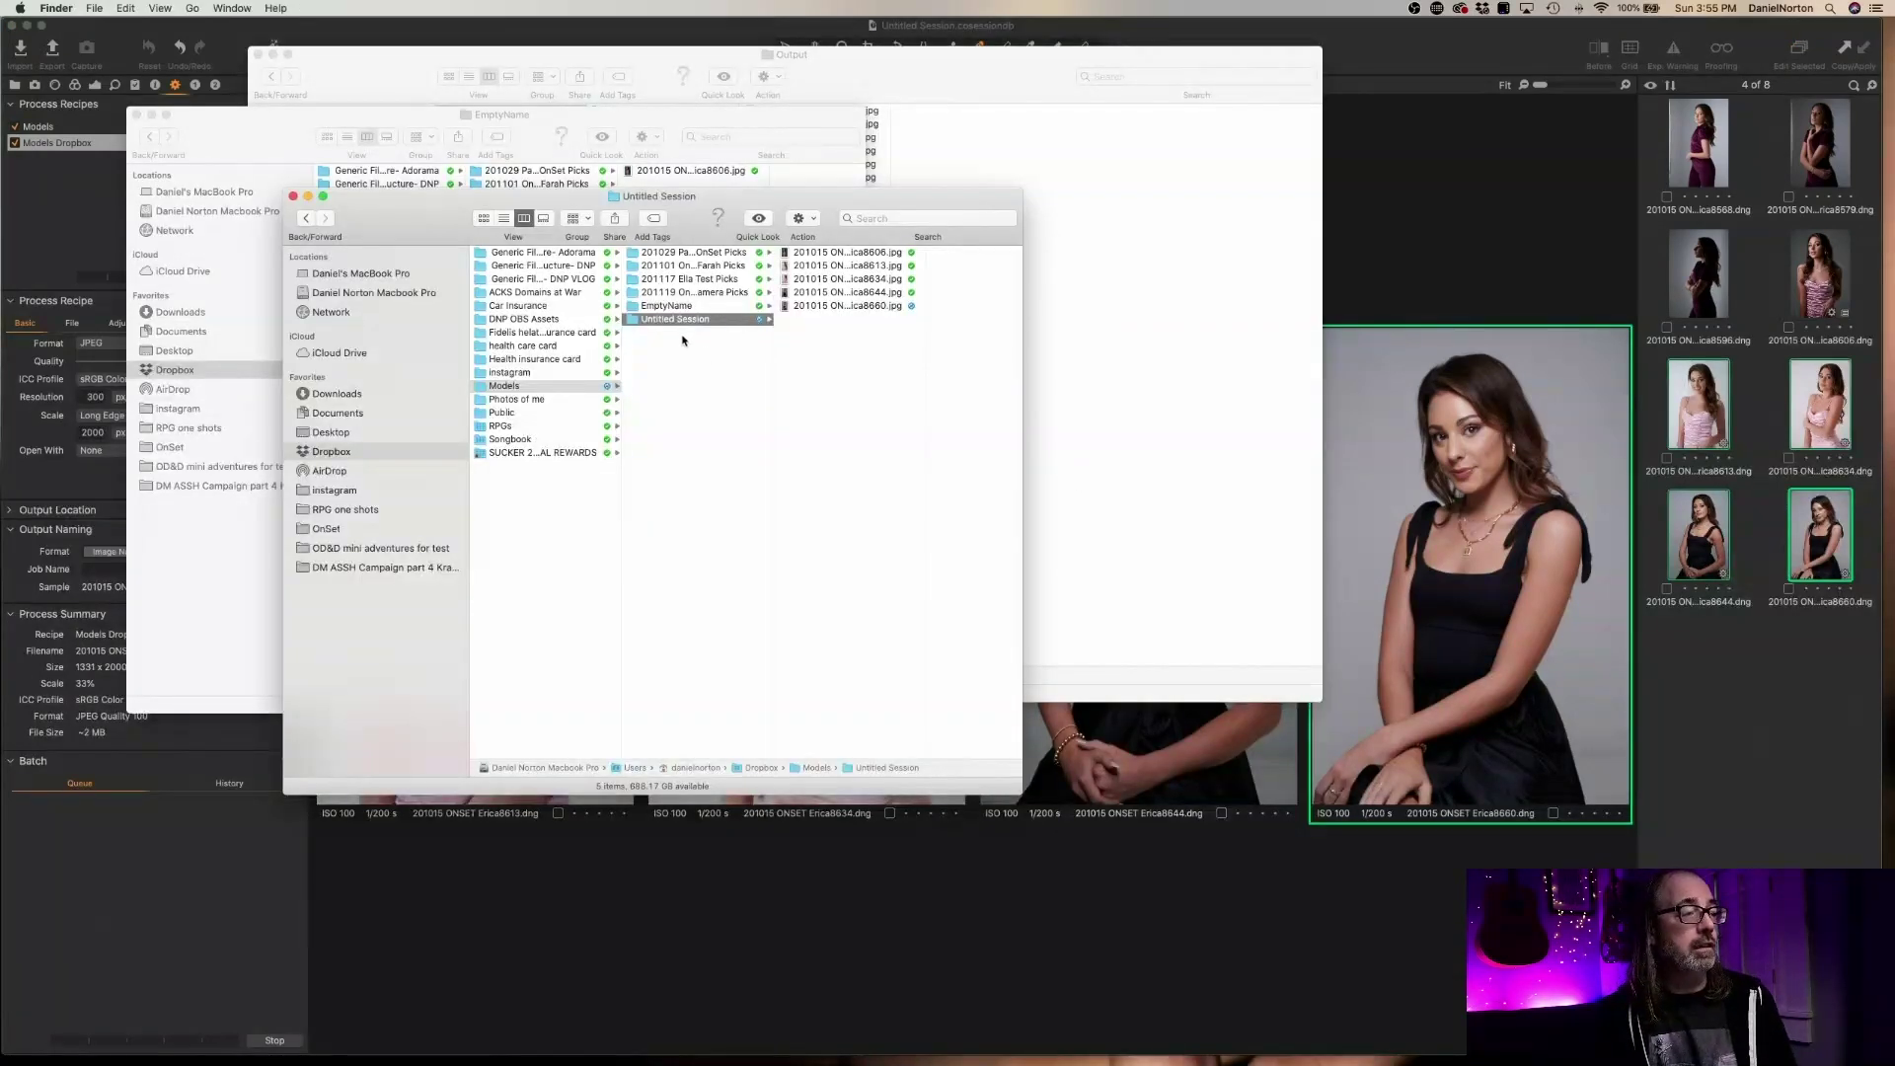
left_click(889, 254)
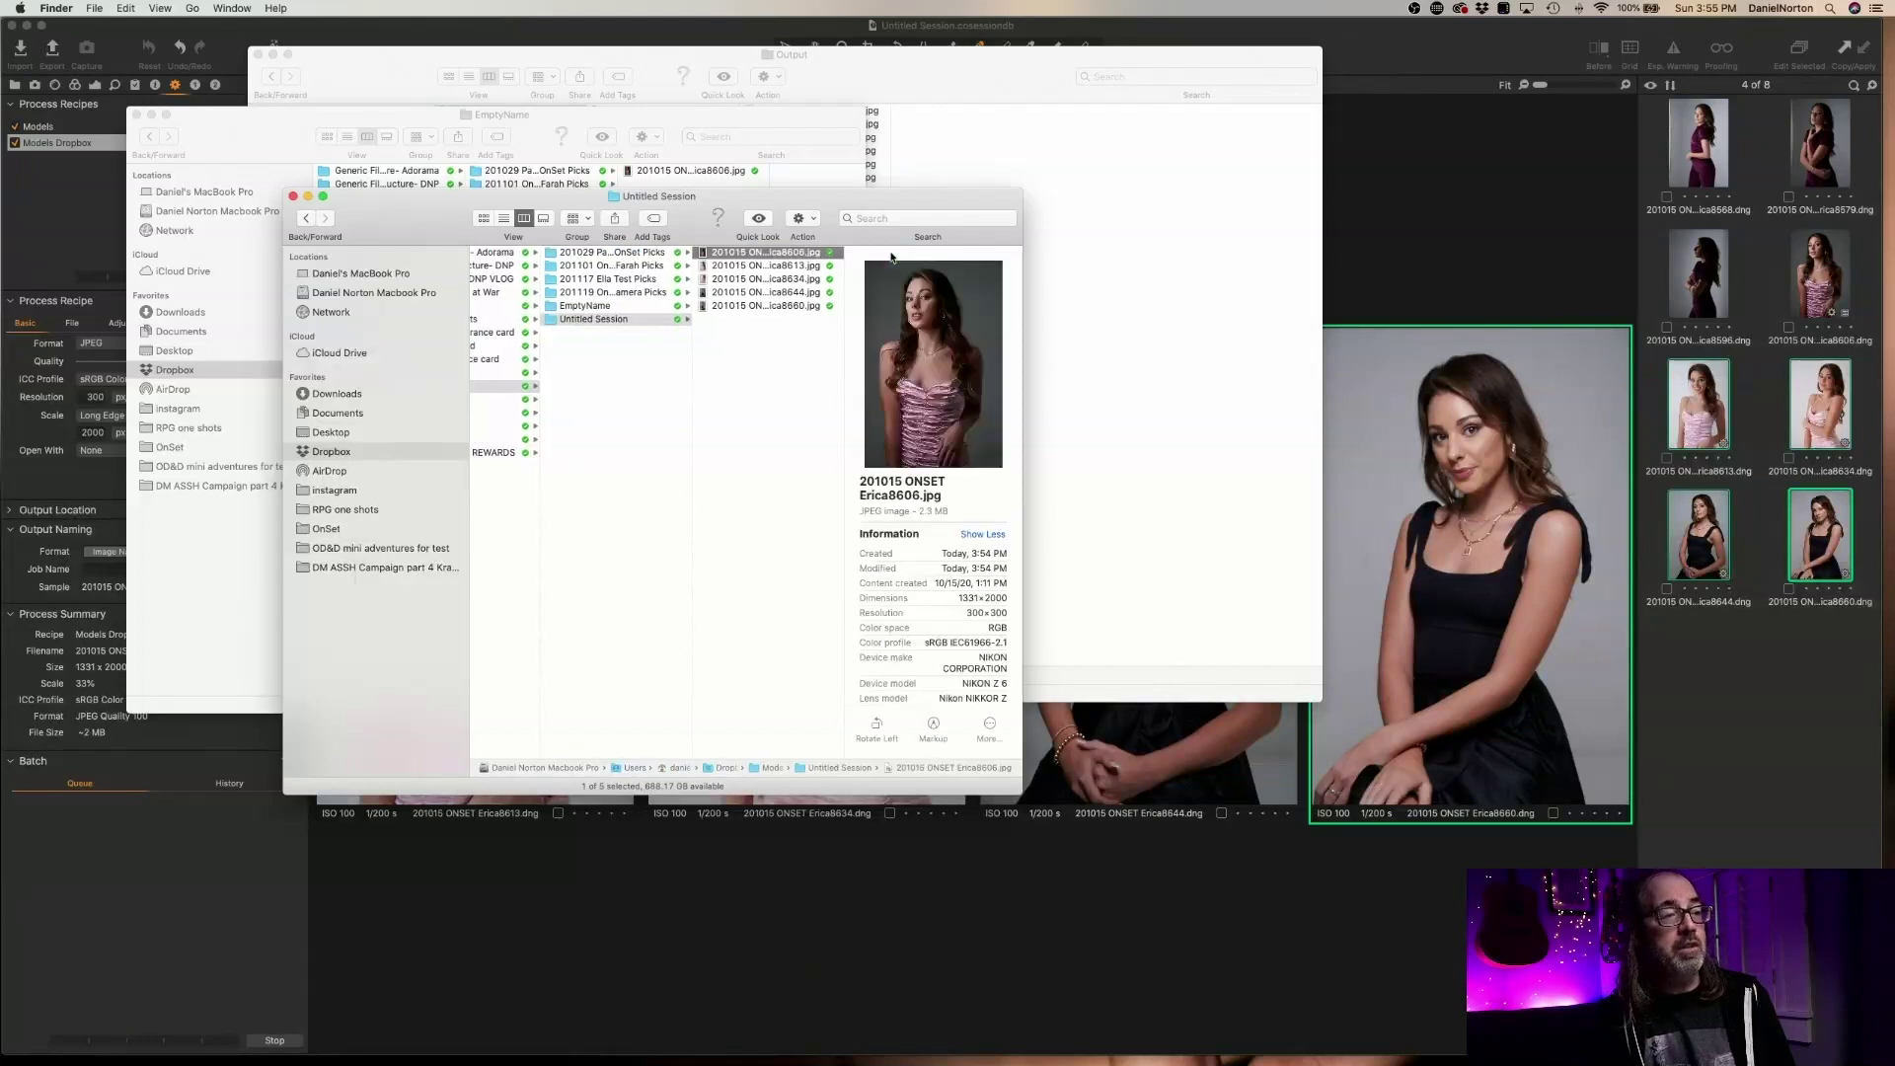
key("Down")
key("Down")
key("Down")
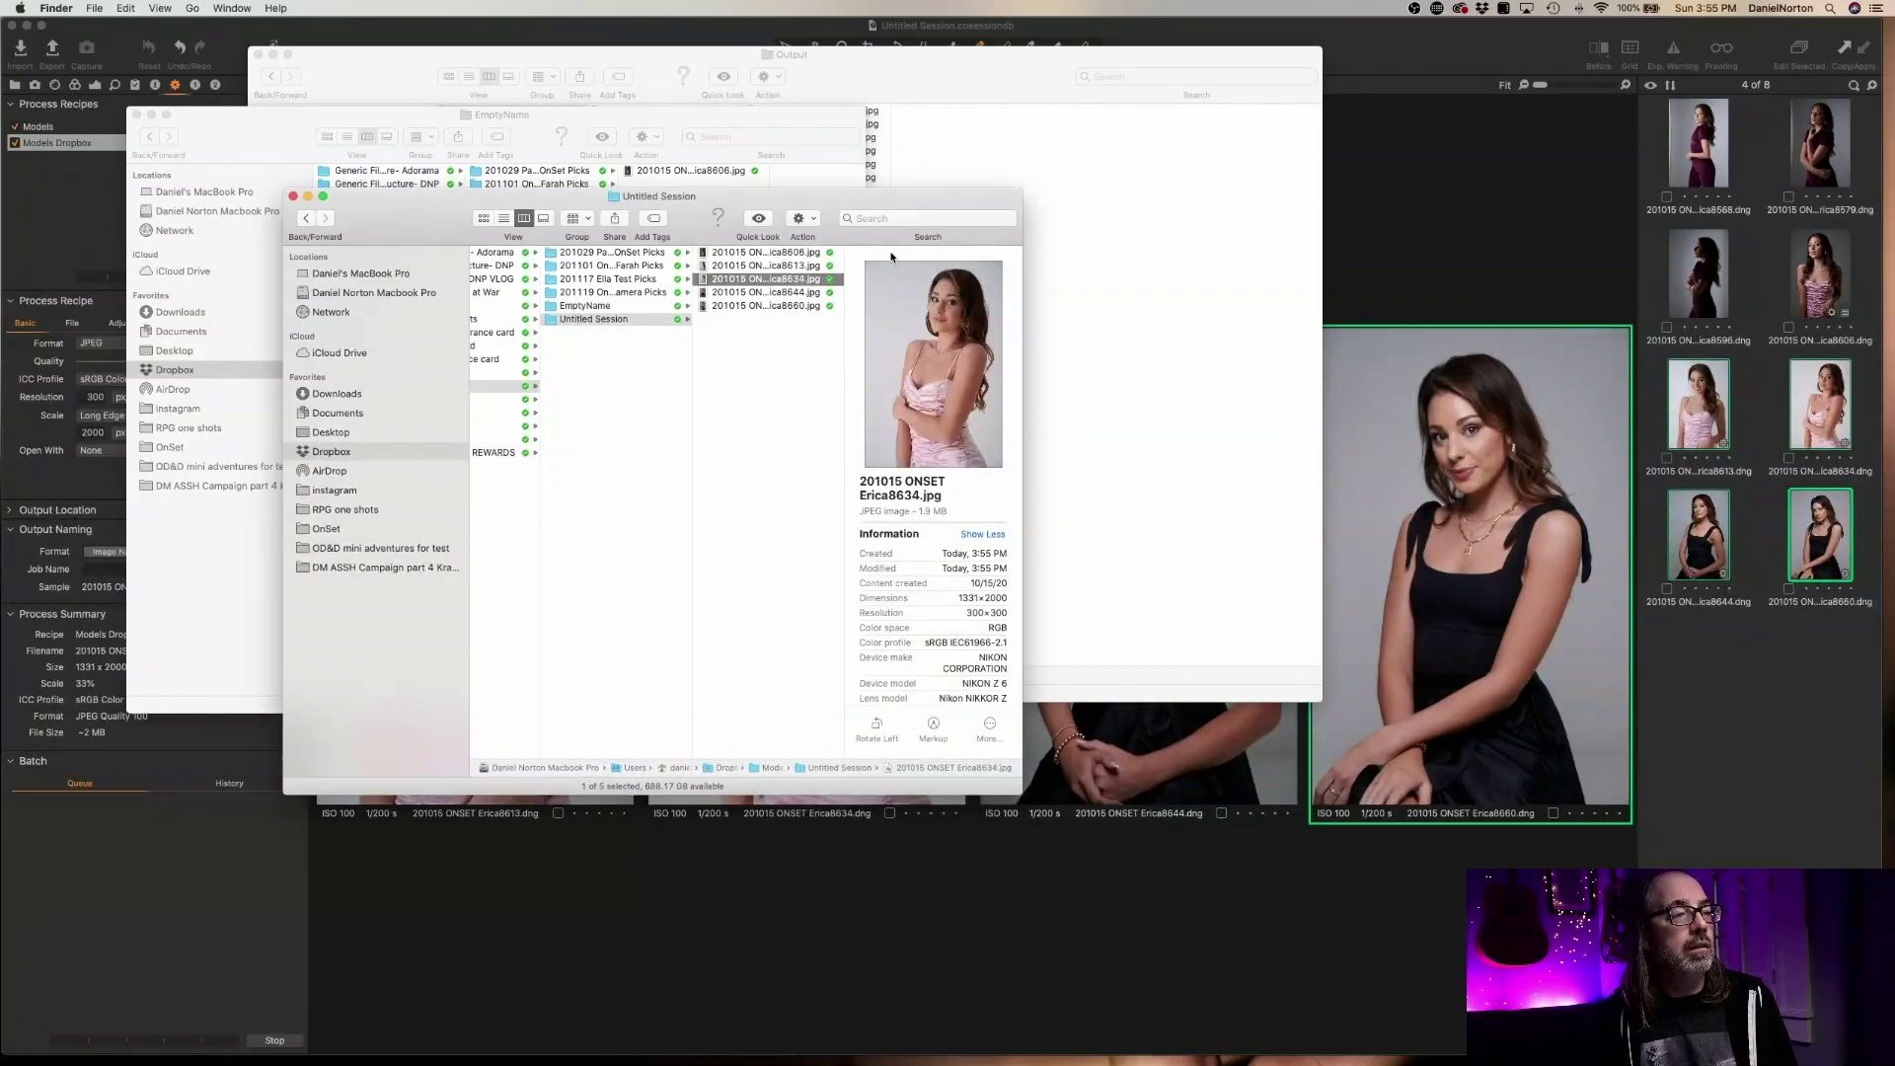
key("Down")
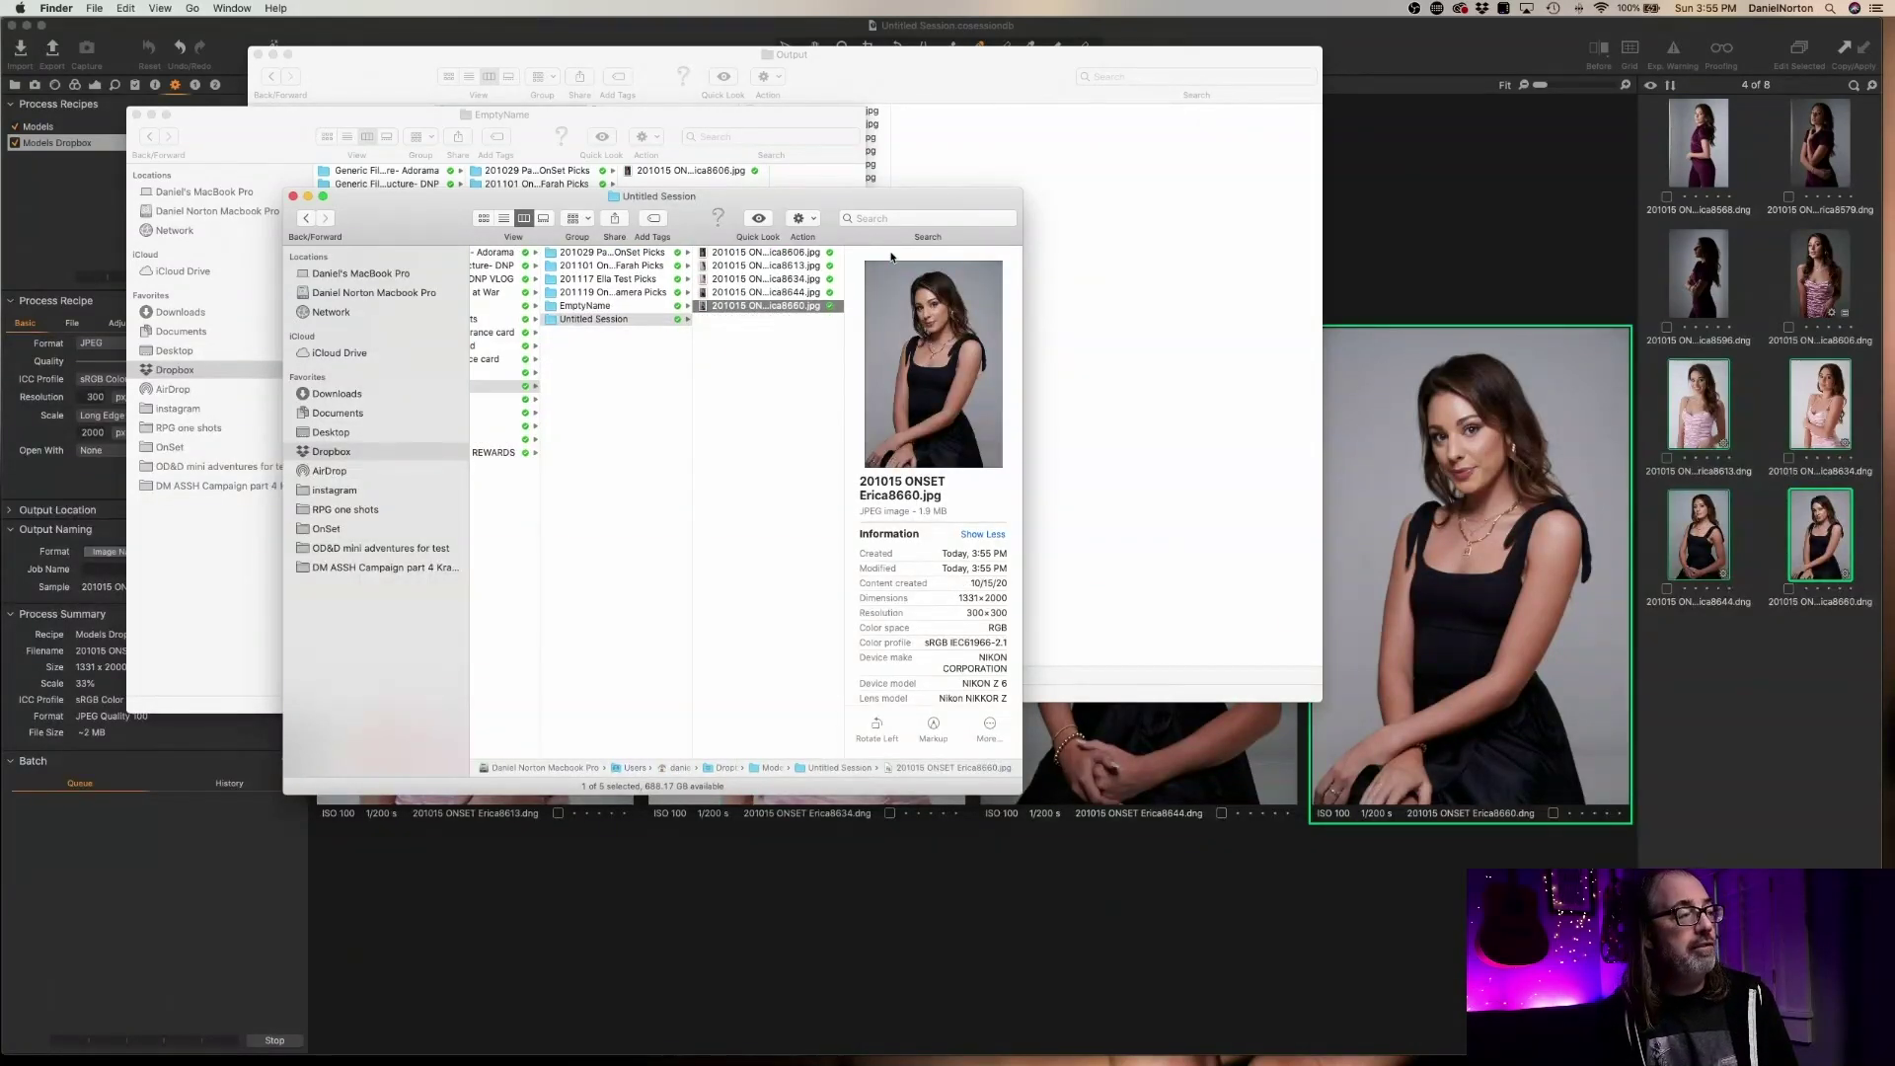
Move the Dropbox folder window aside and open the Untitled Session's Output folder on the Desktop in the other window
left_click_drag(476, 192, 1119, 166)
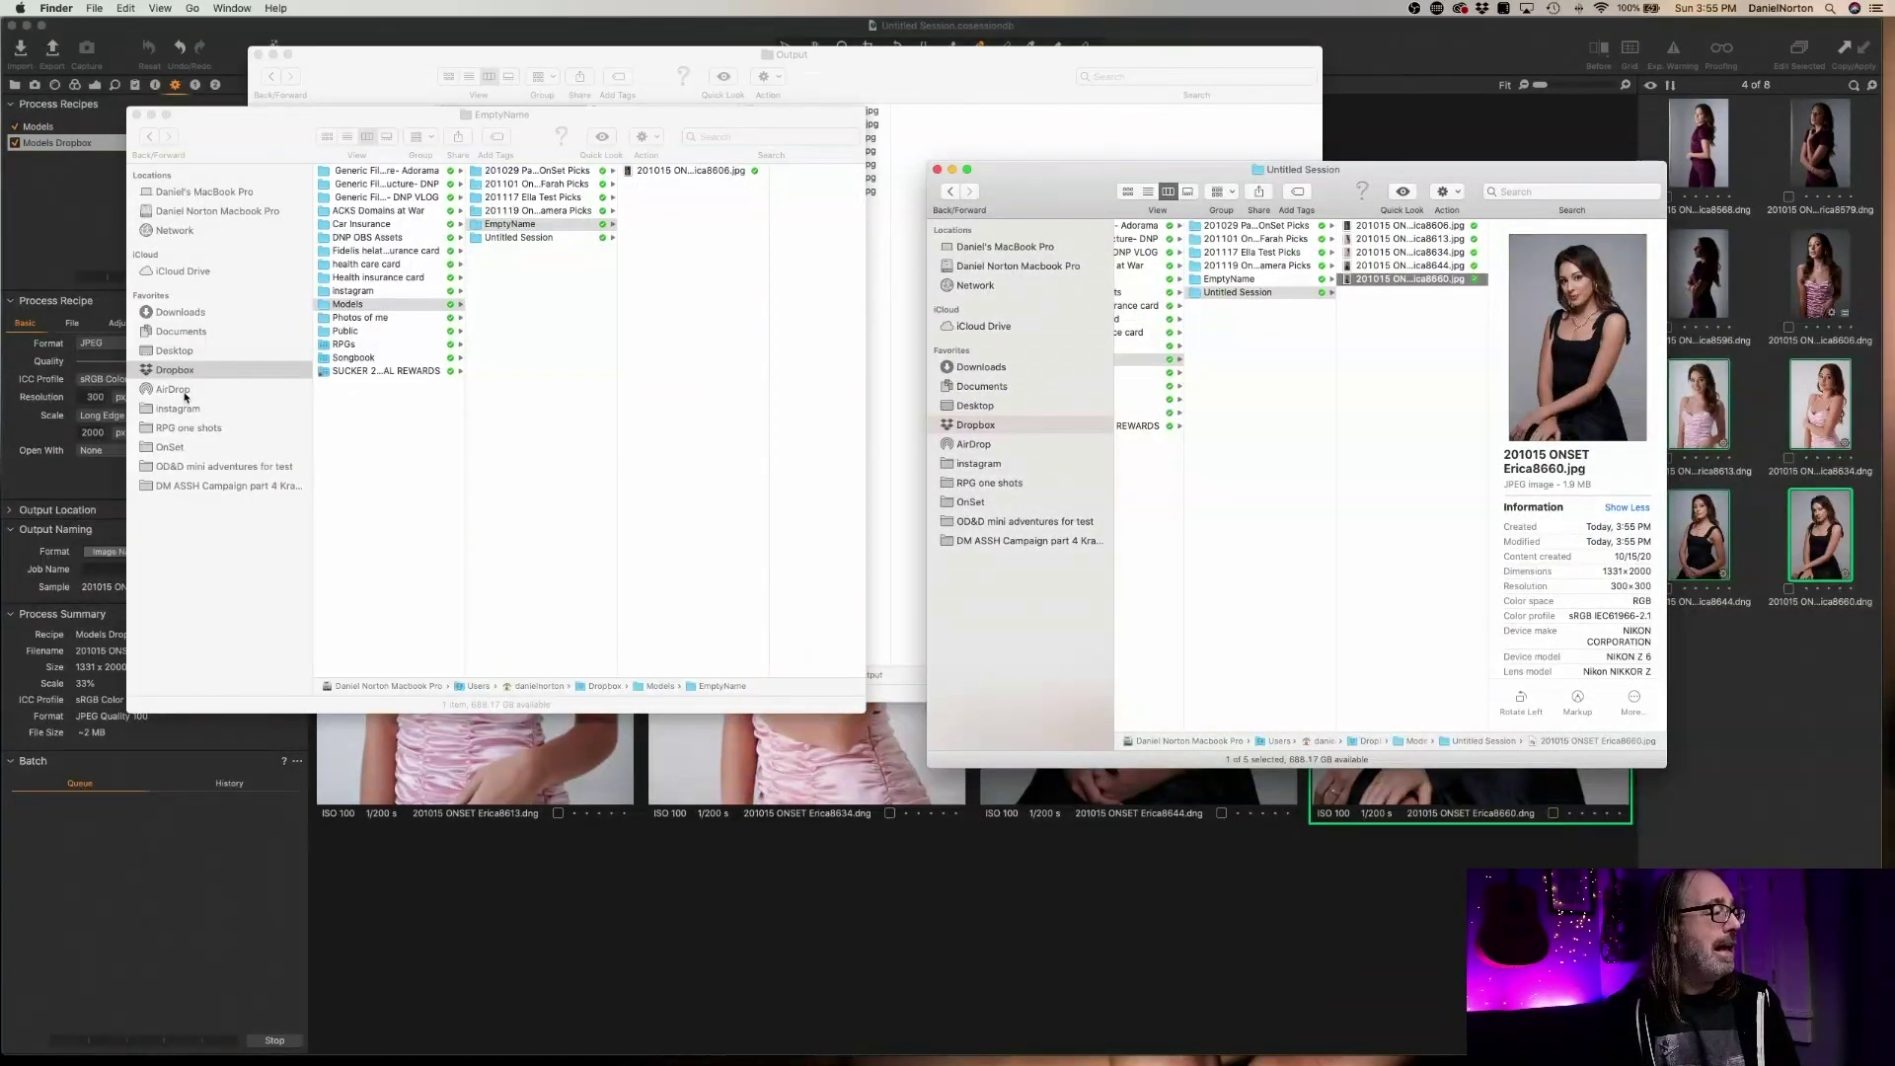
left_click(184, 352)
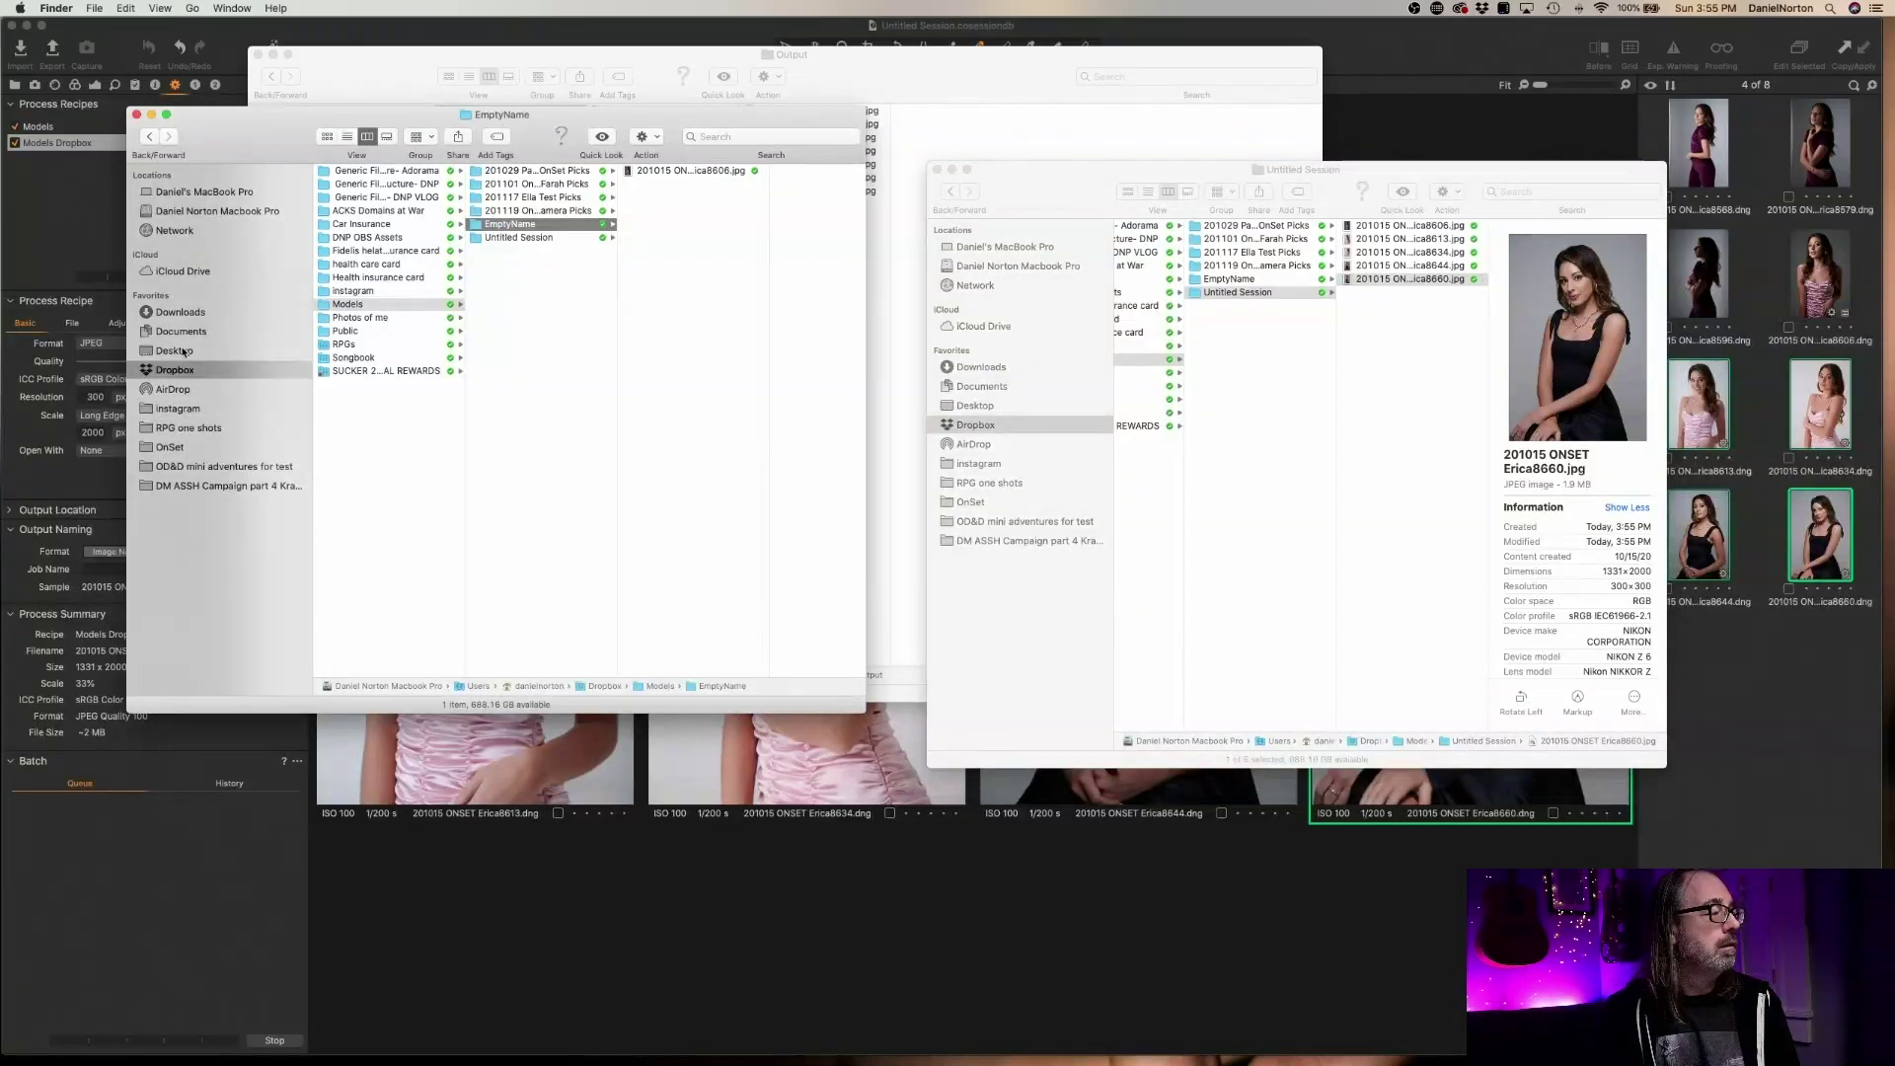
left_click(183, 350)
left_click(410, 171)
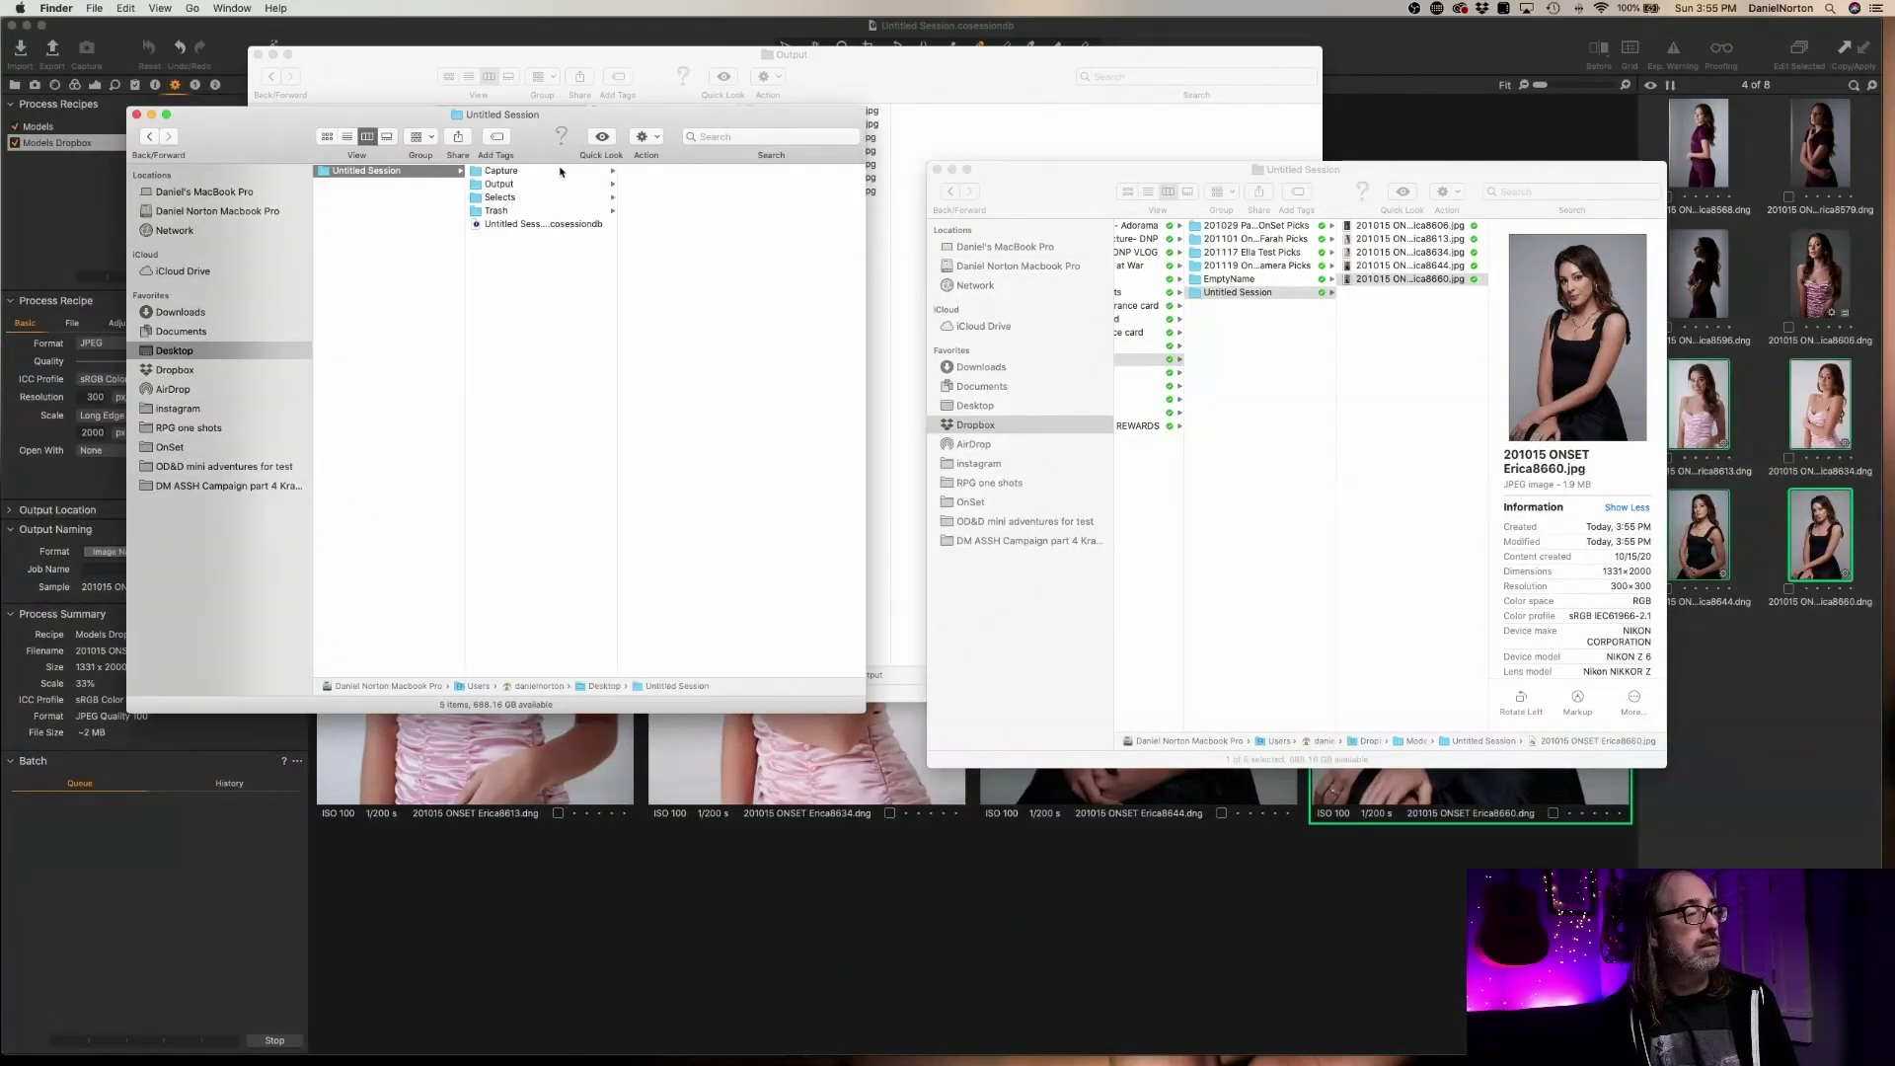
left_click(499, 185)
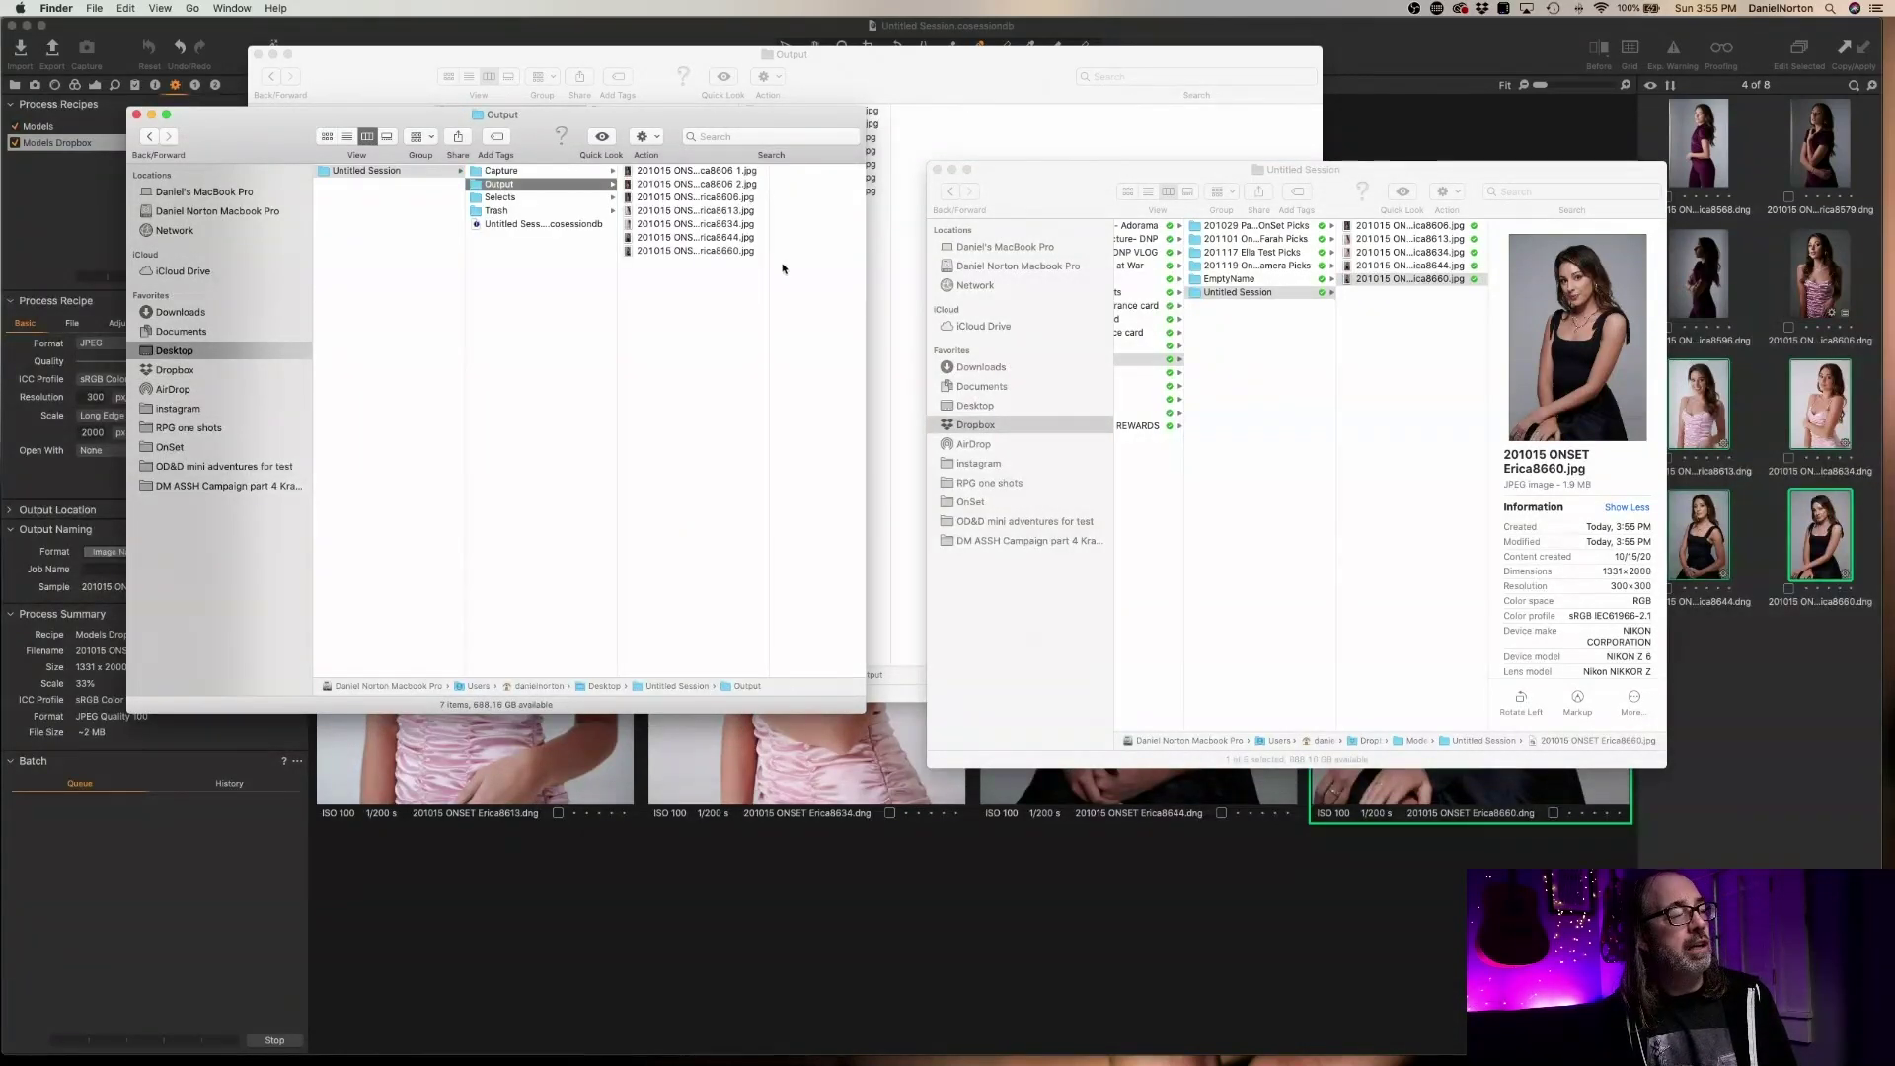
Compare the three exported copies of portrait 8606 in the session's Output folder using their previews
left_click(707, 175)
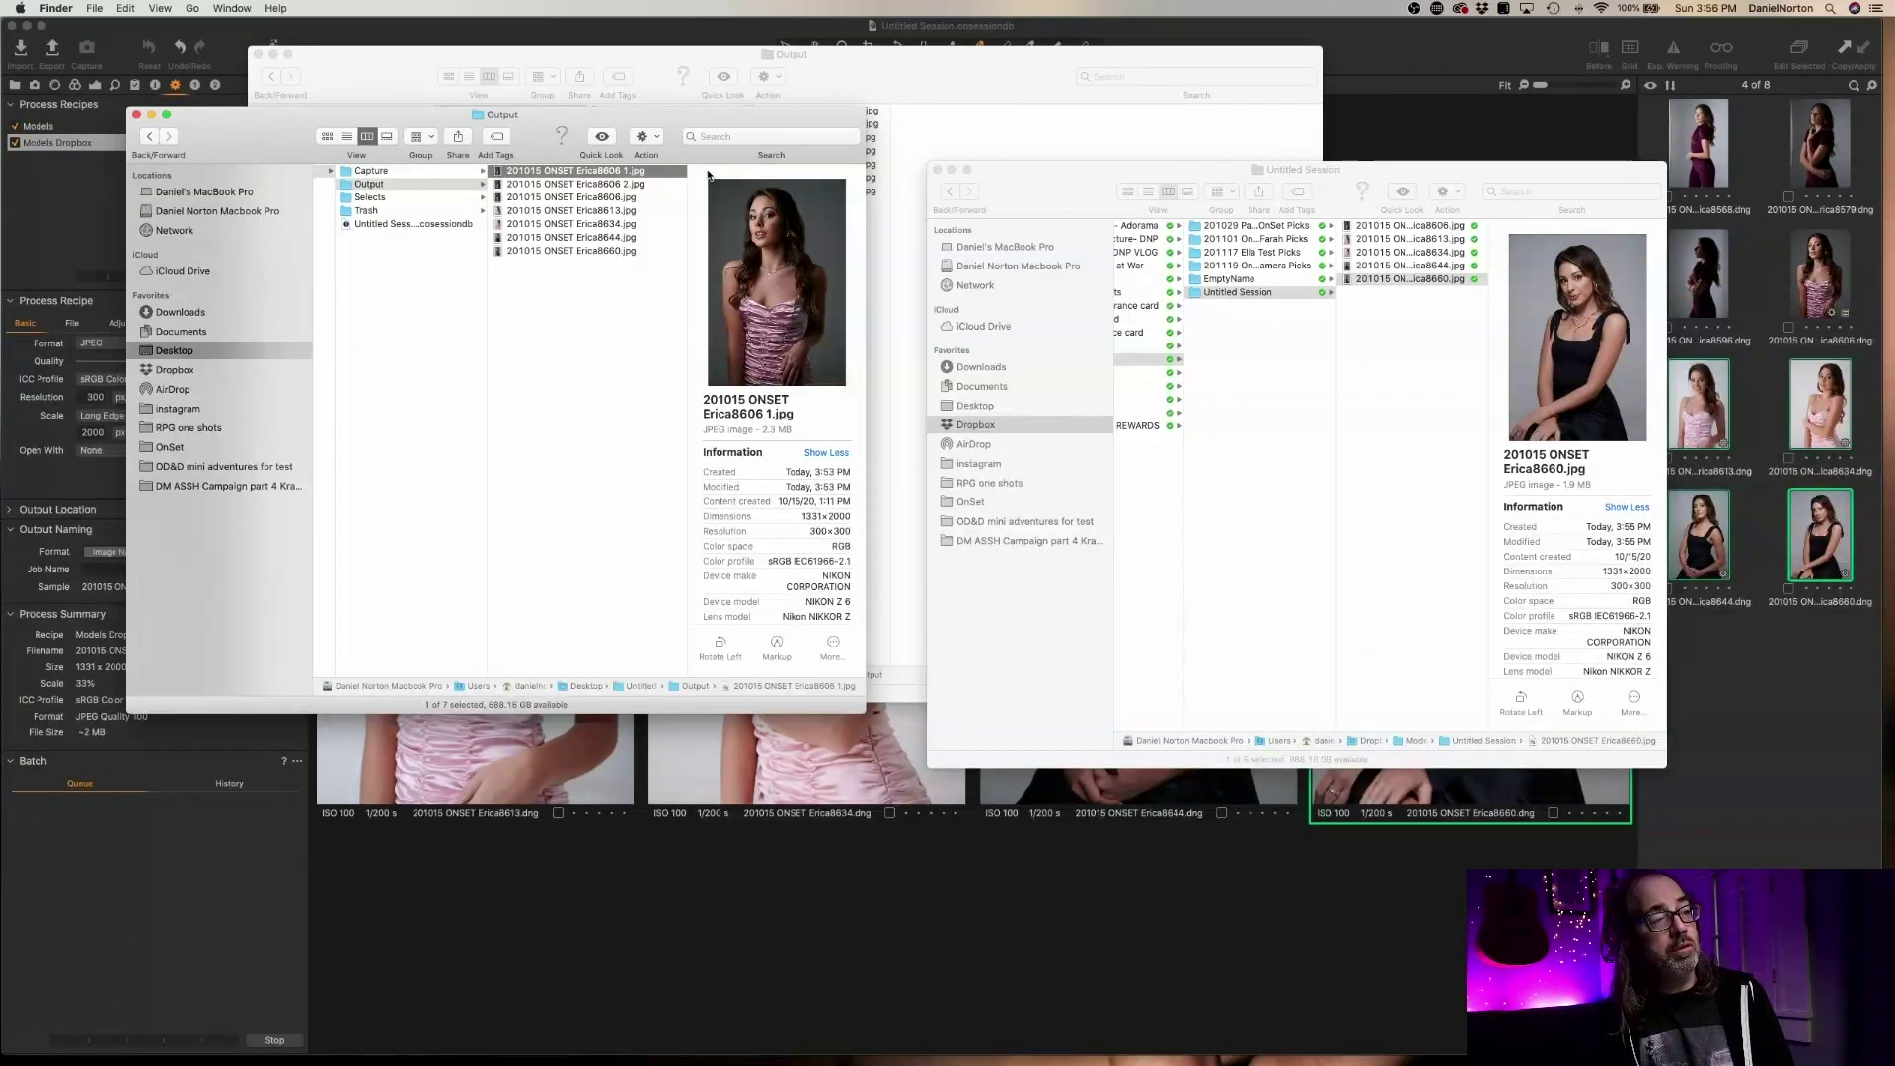
key("Down")
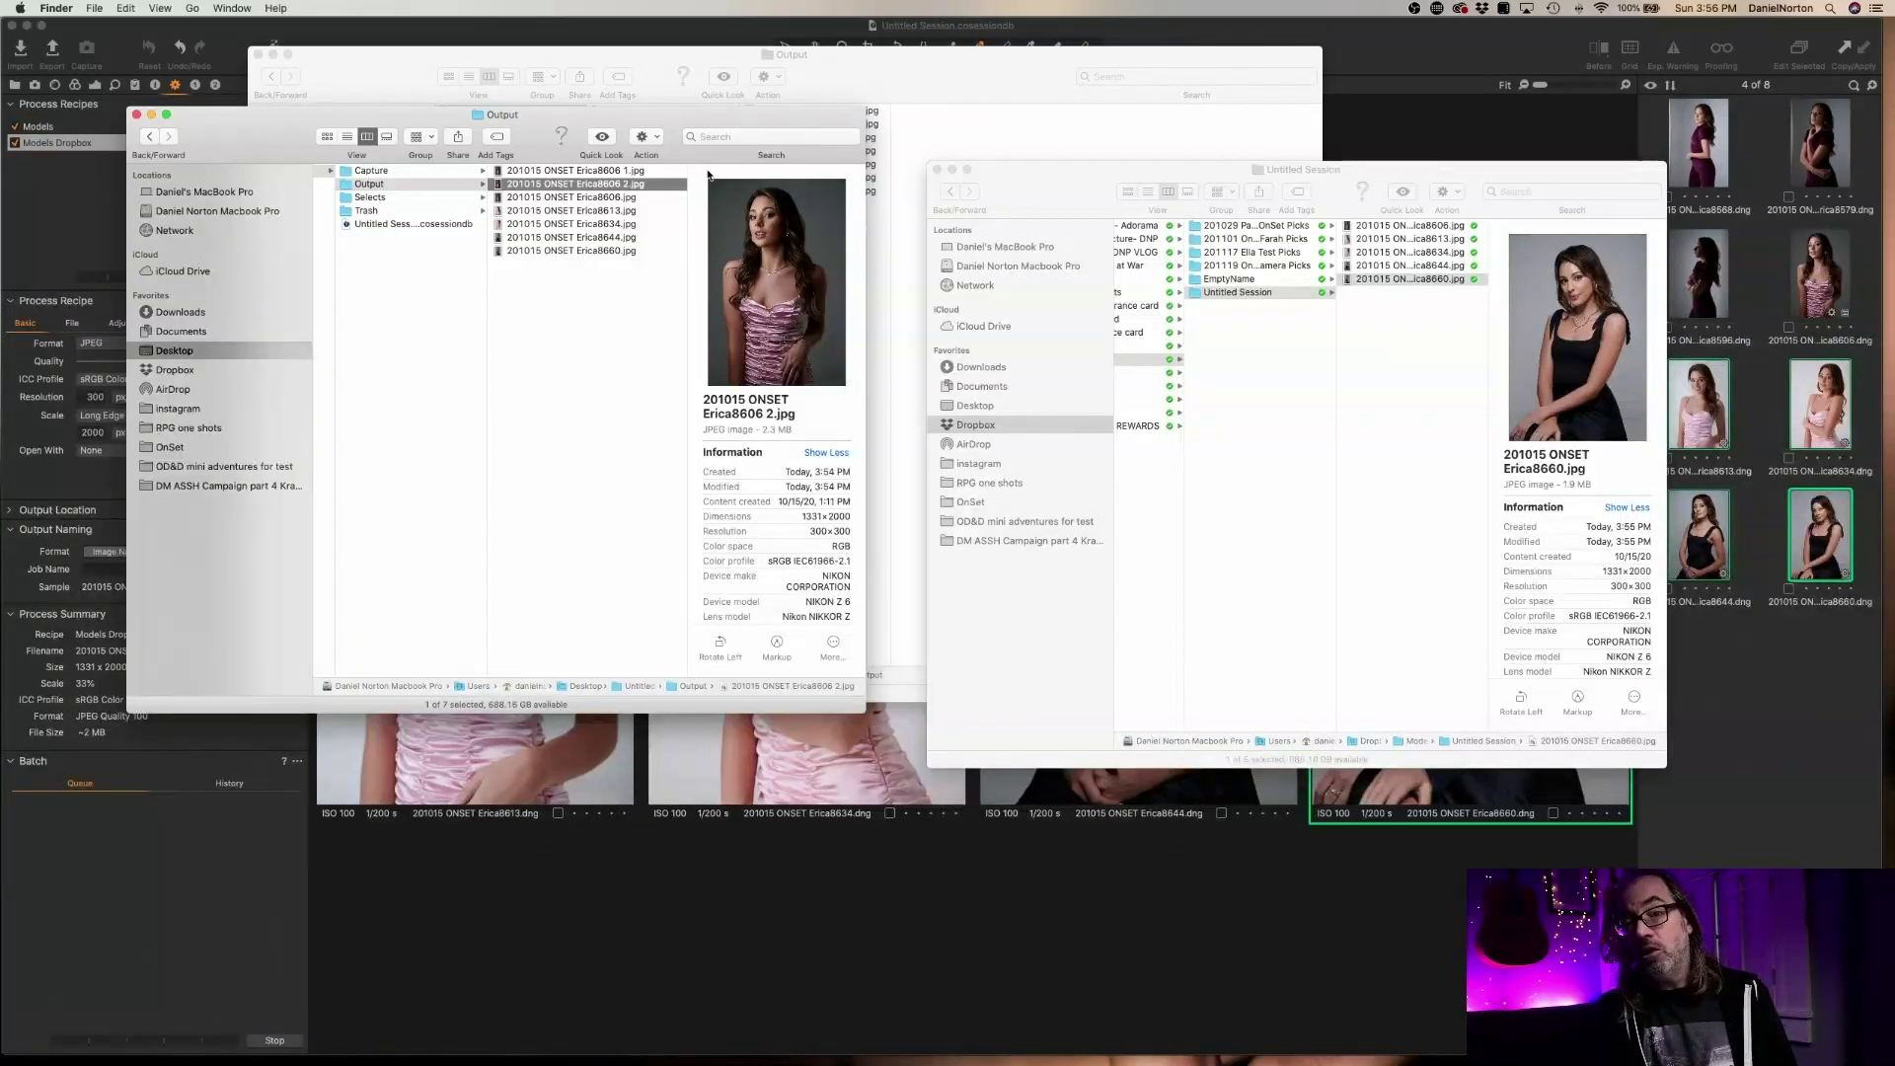
scroll(708, 174, "down", 1)
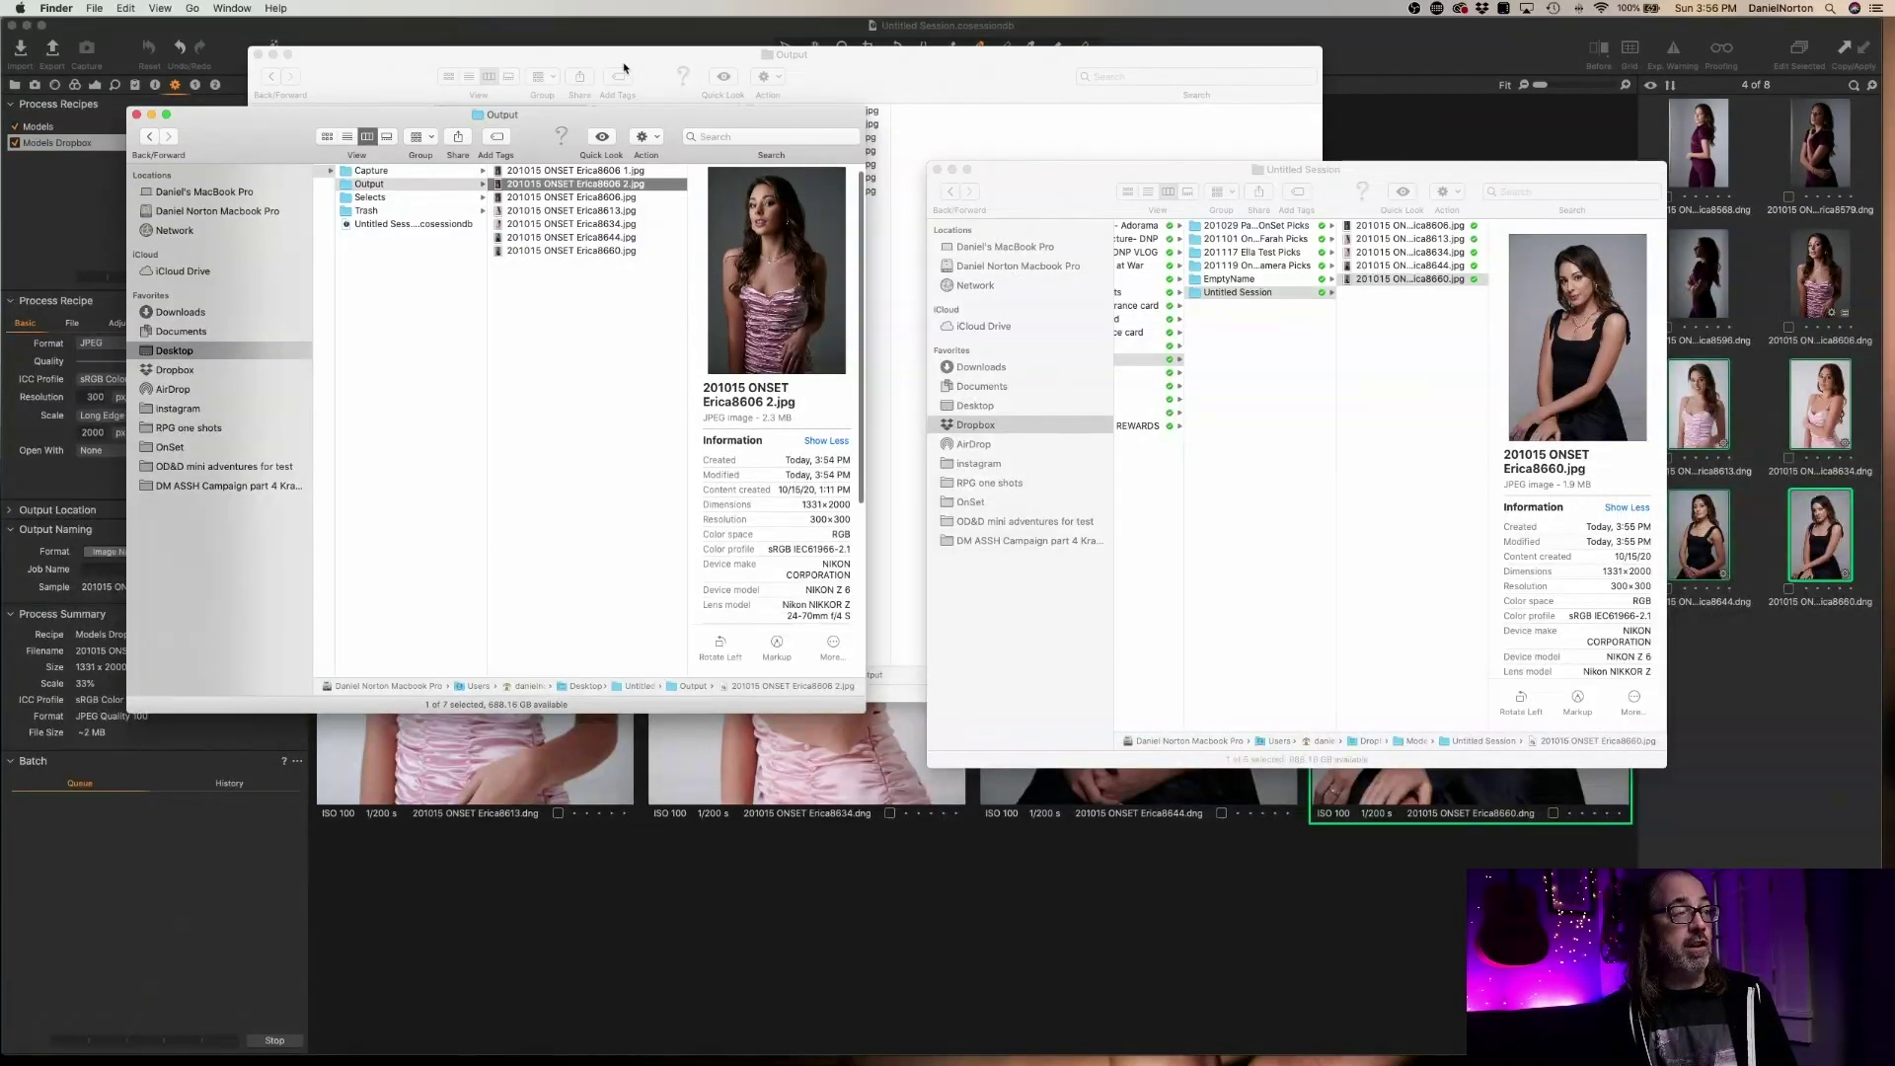
left_click(609, 197)
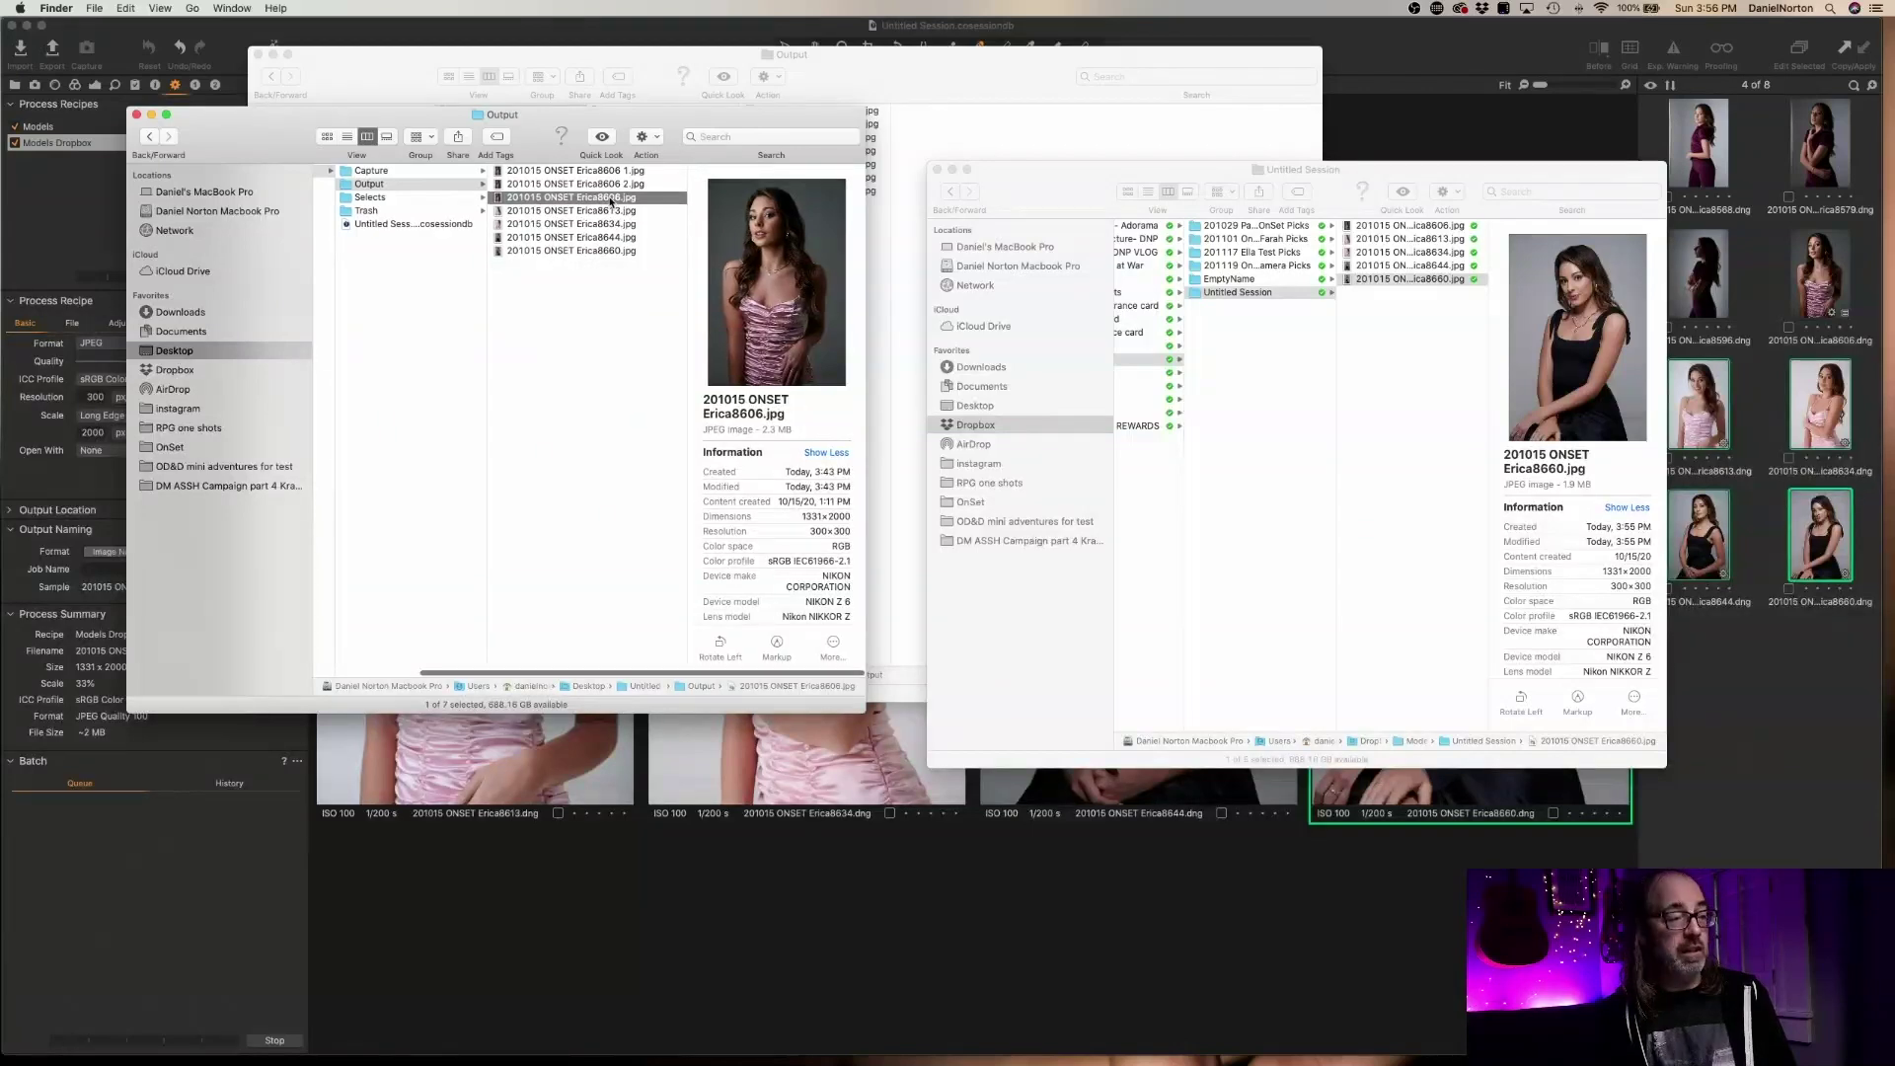
key("Up")
key("Up")
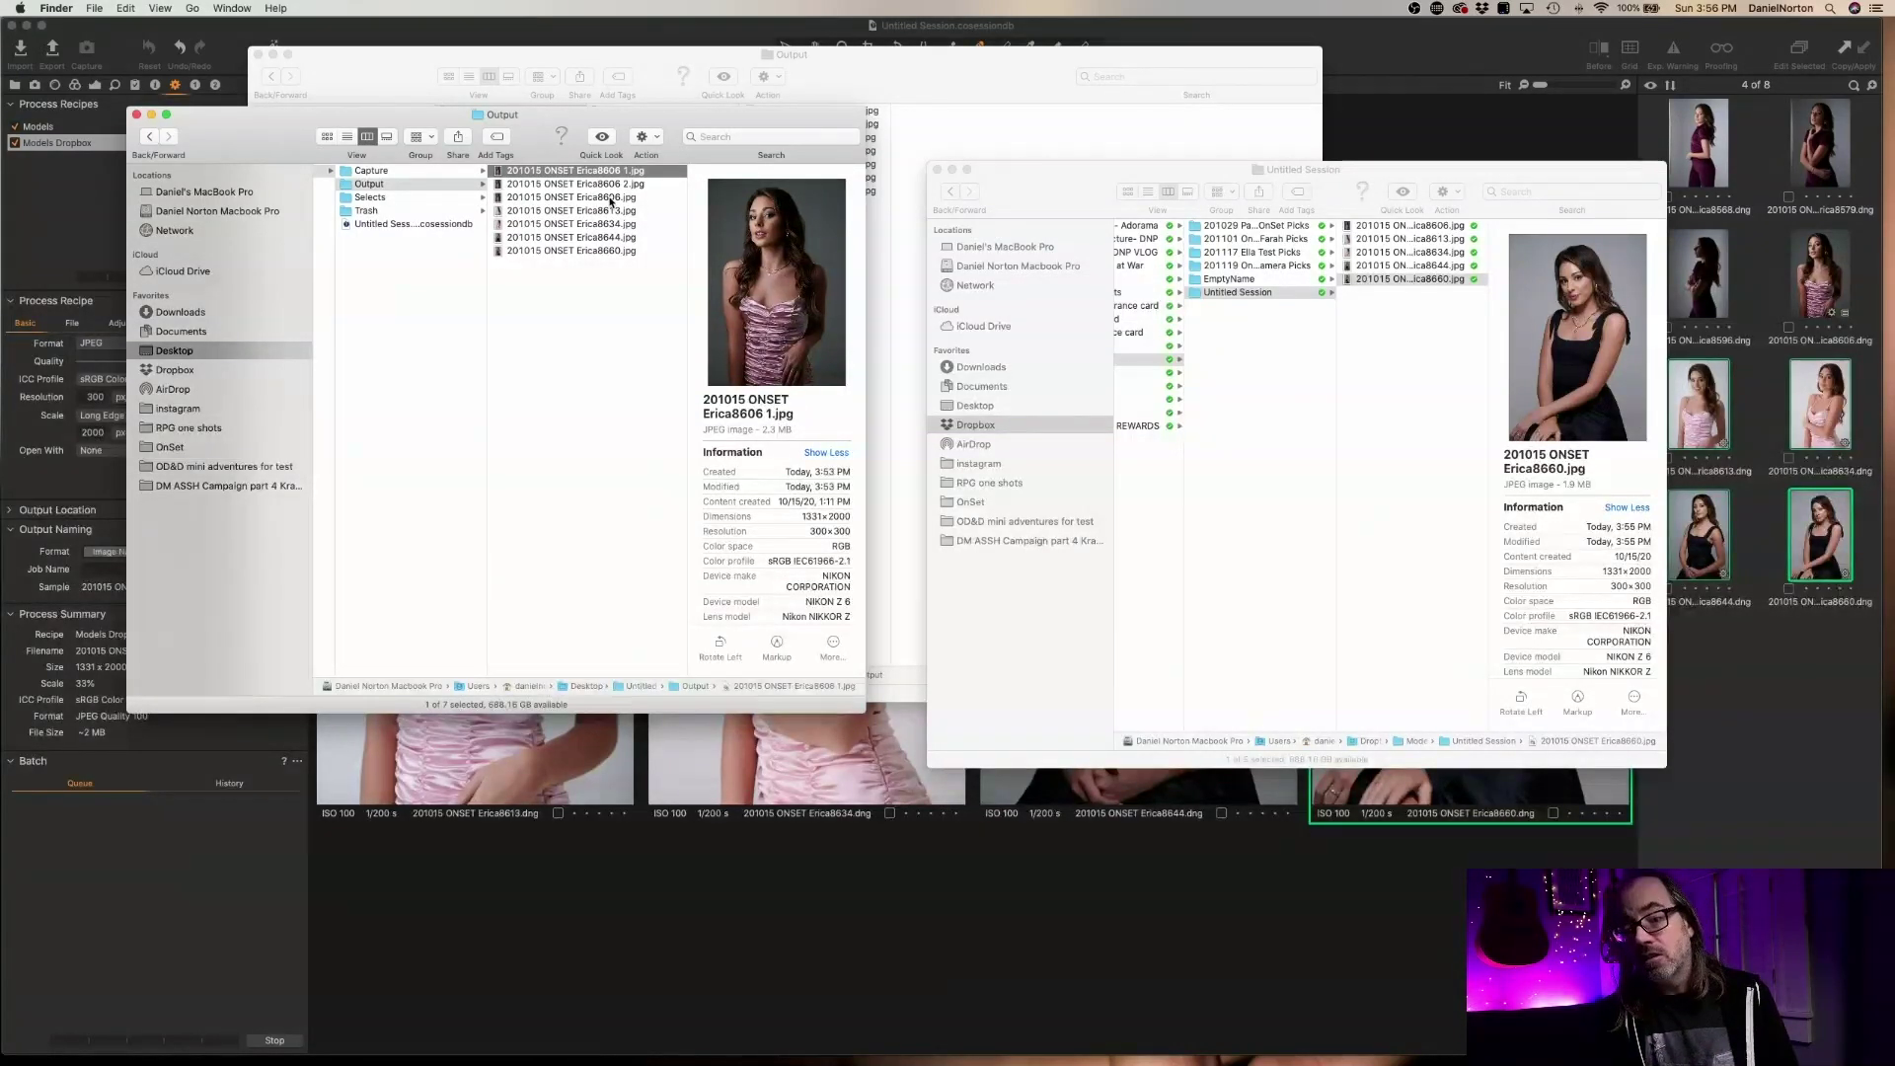
left_click(577, 264)
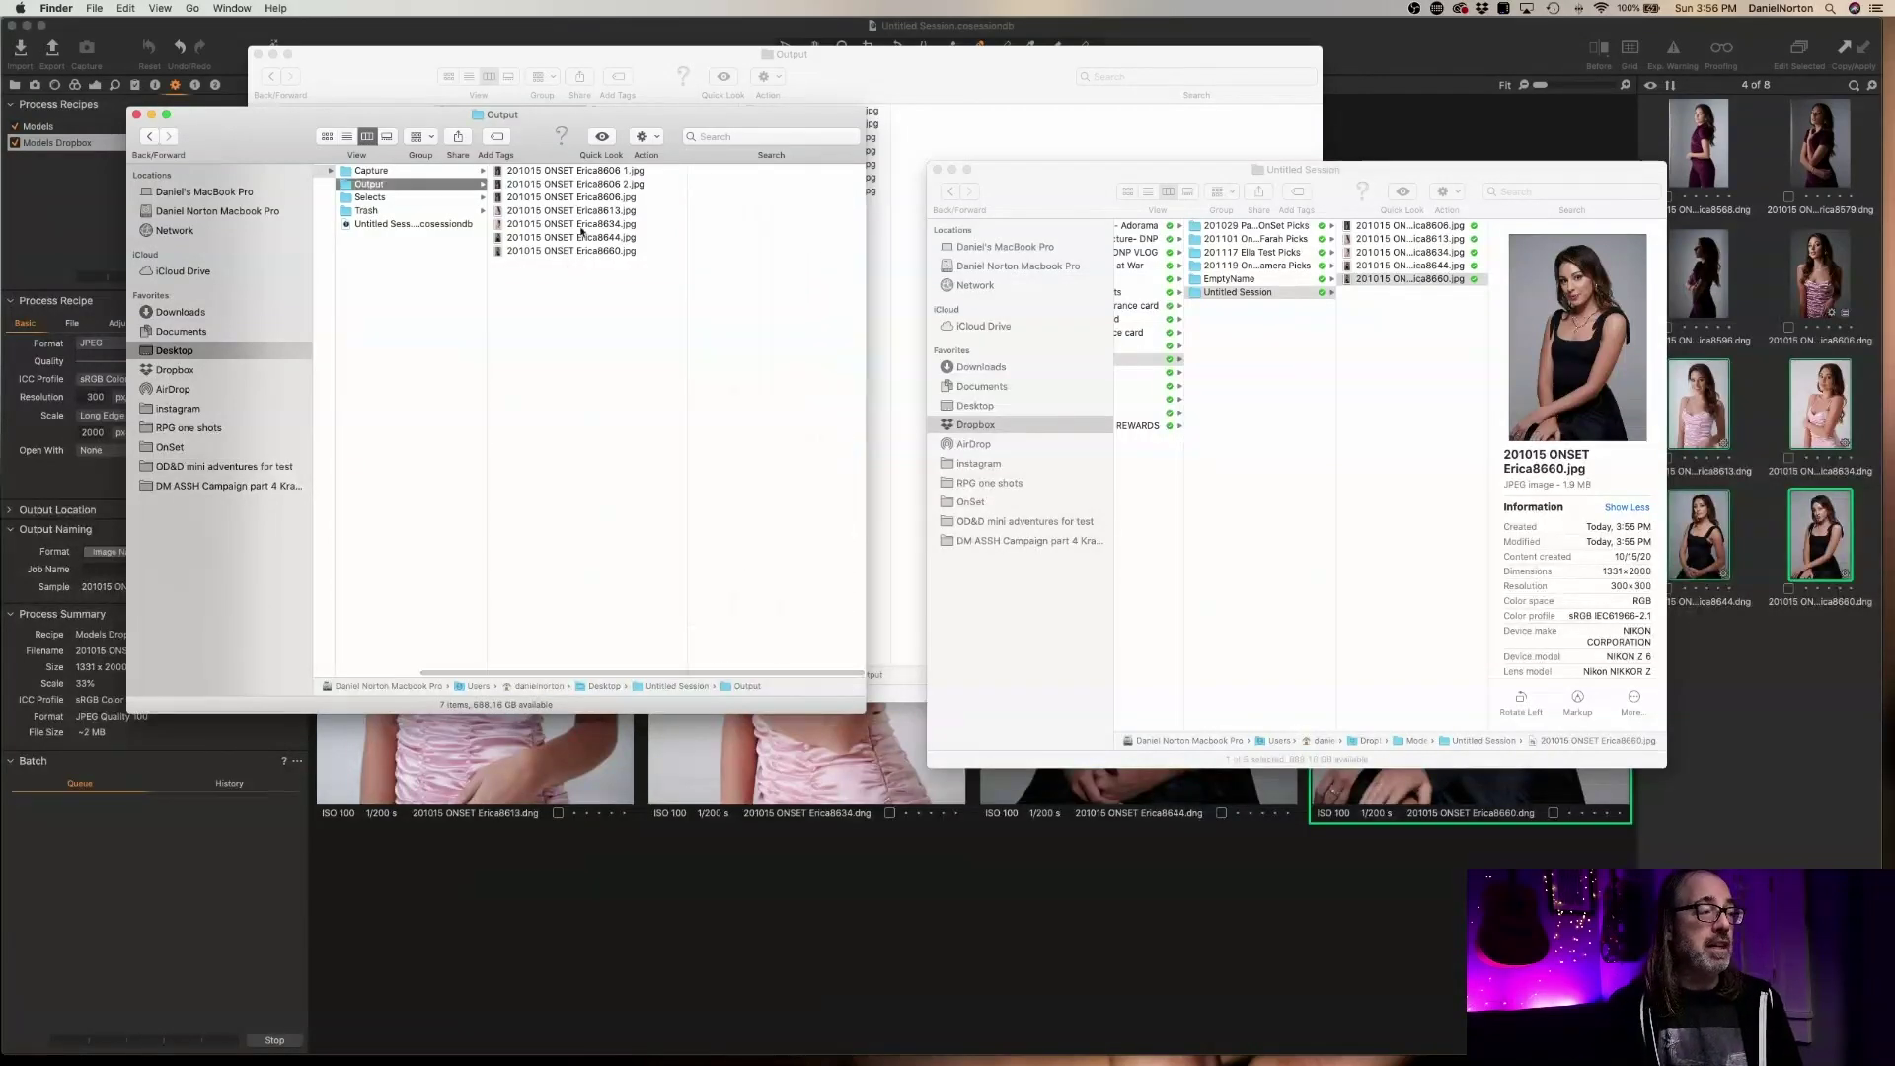
Delete the EmptyName folder from Dropbox's Models folder and all the exported JPEGs inside its Untitled Session folder
left_click(1231, 281)
left_click(1231, 280)
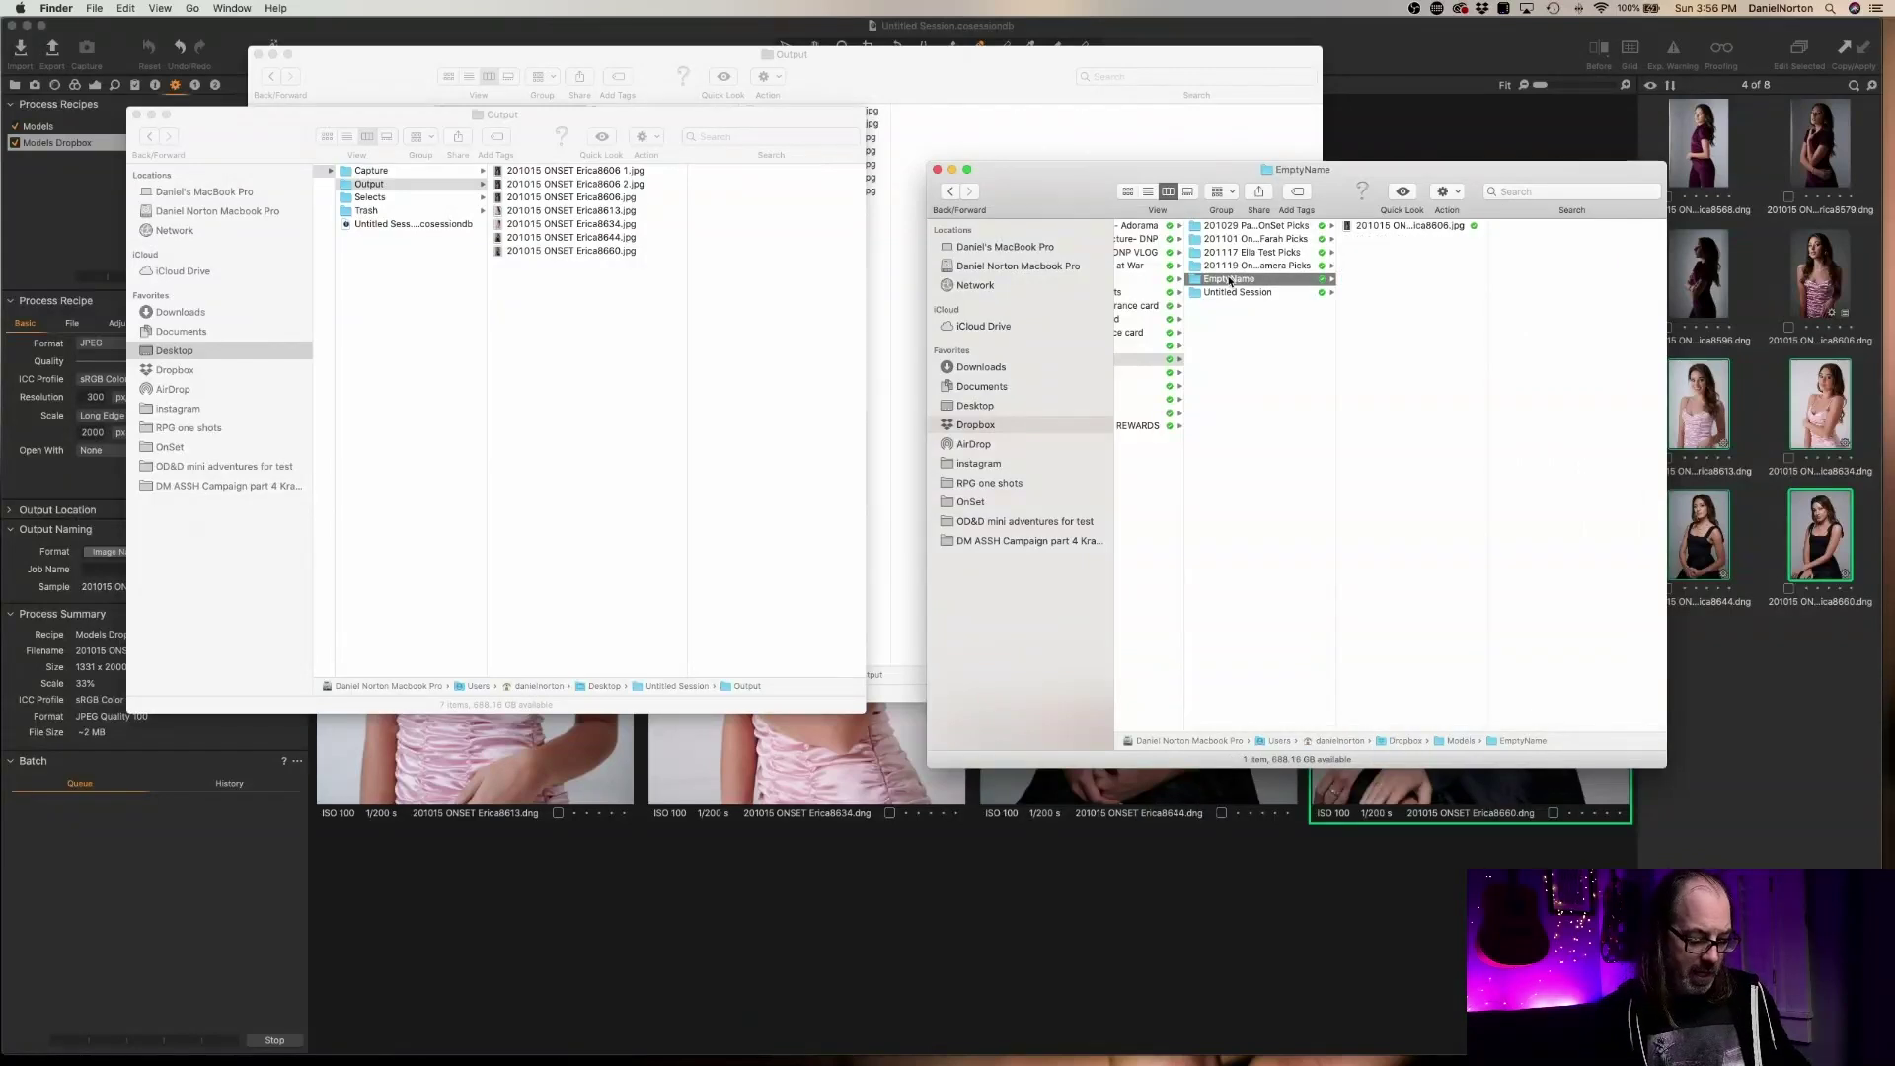
left_click(1435, 229)
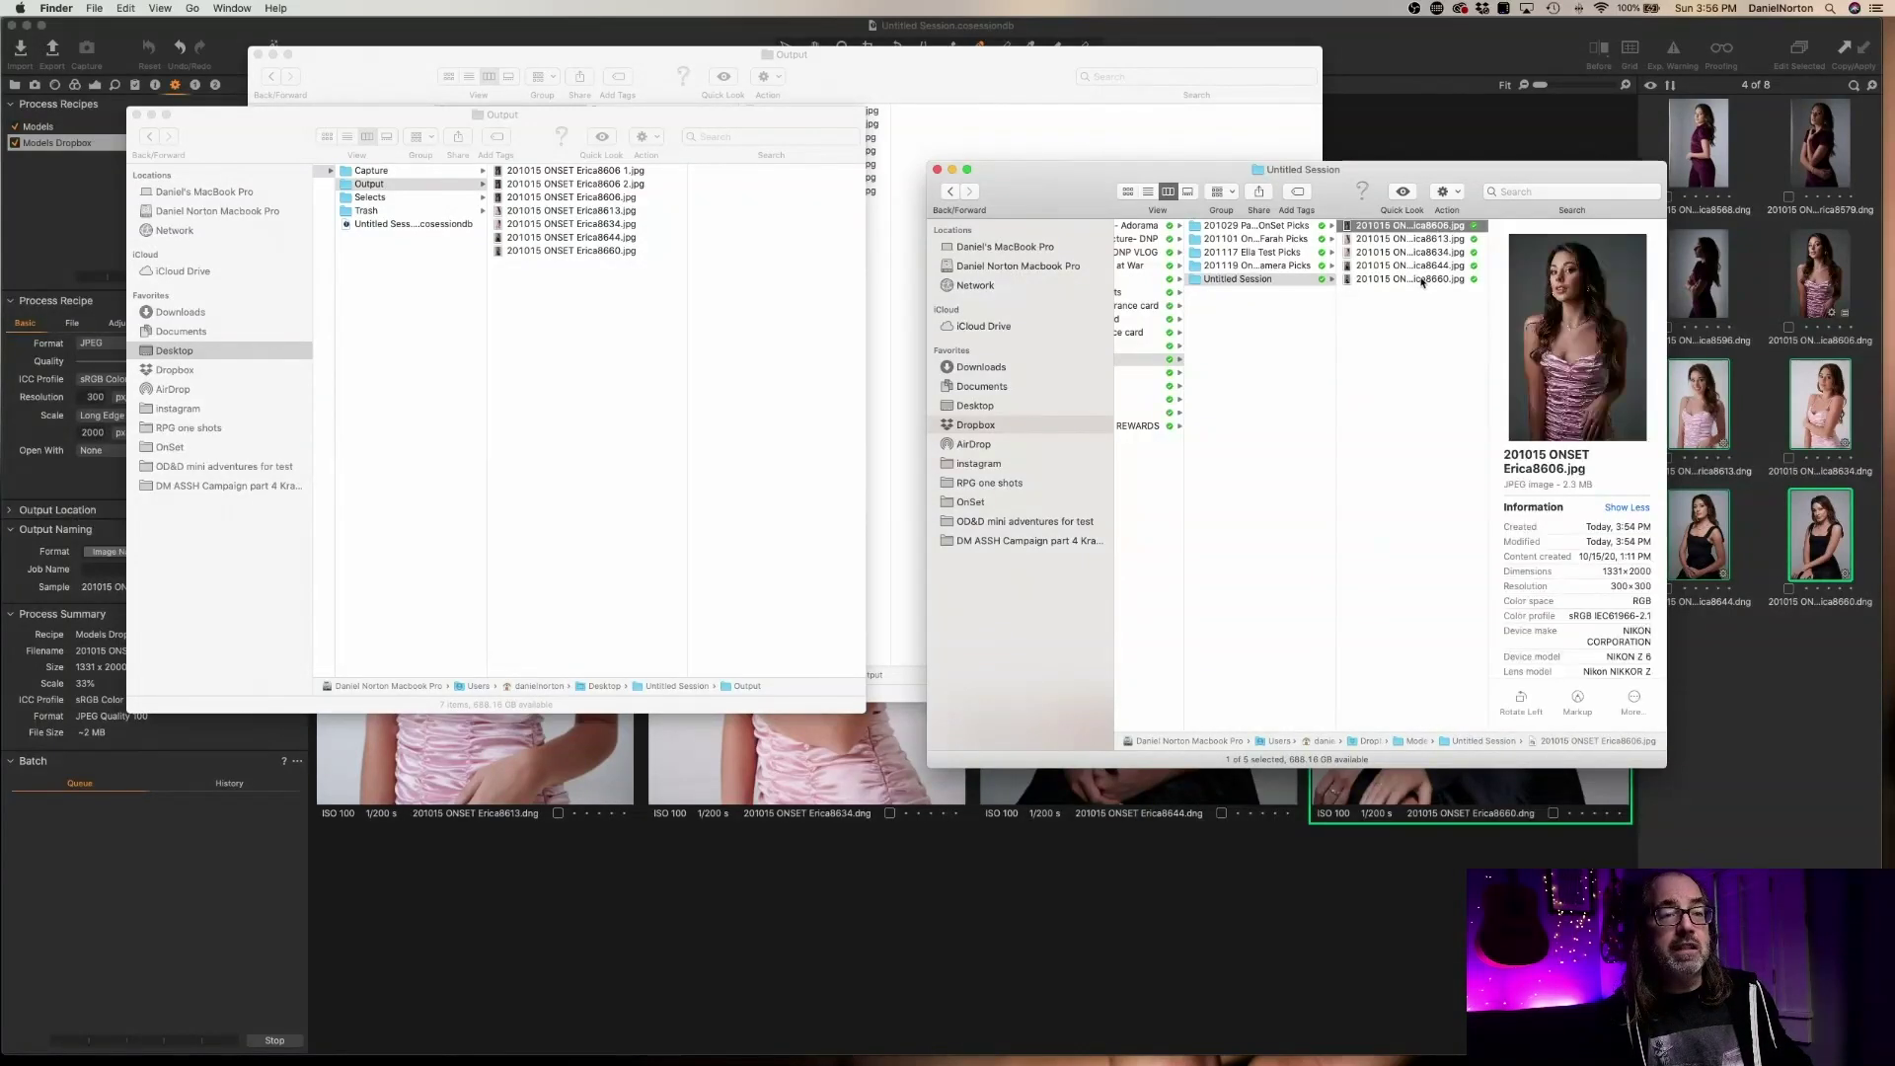
left_click(1421, 281, "shift")
key("super+BackSpace")
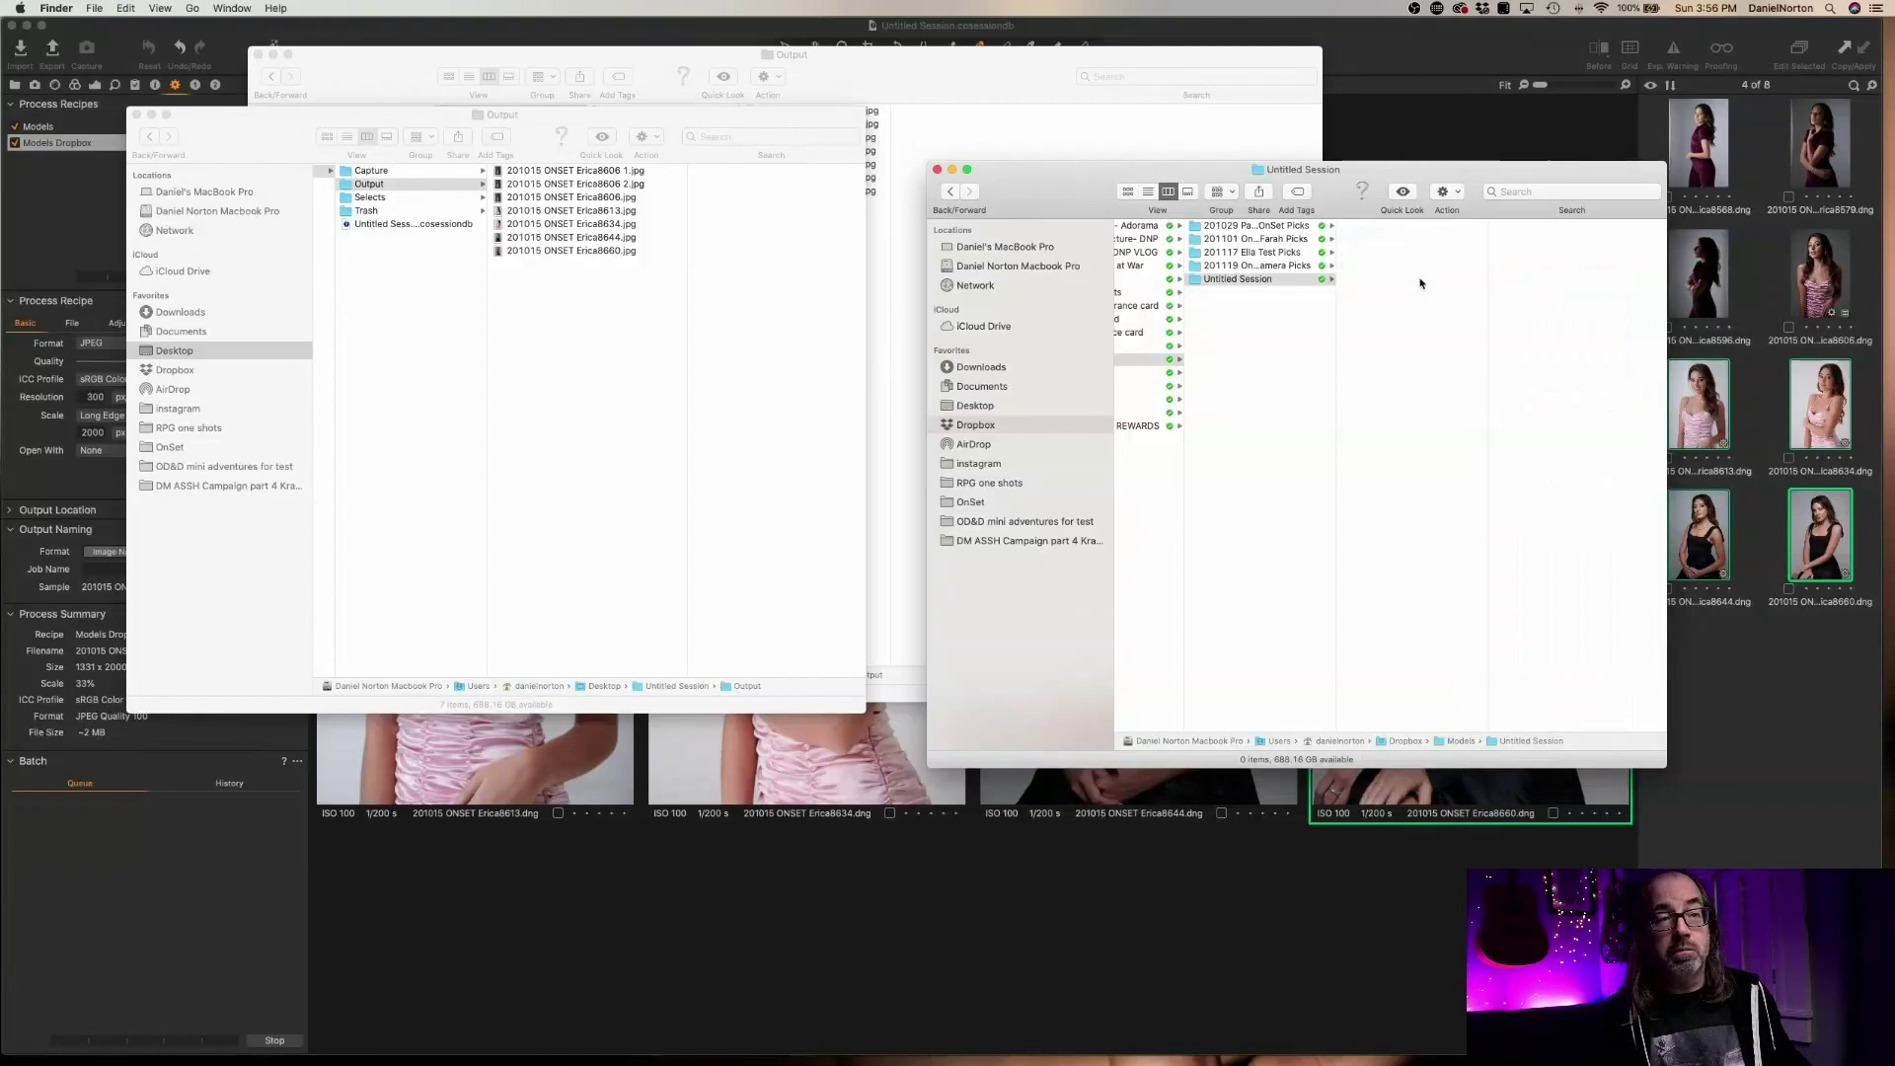
Delete all the exported JPEGs from the Untitled Session's Output folder on the Desktop
left_click(556, 172)
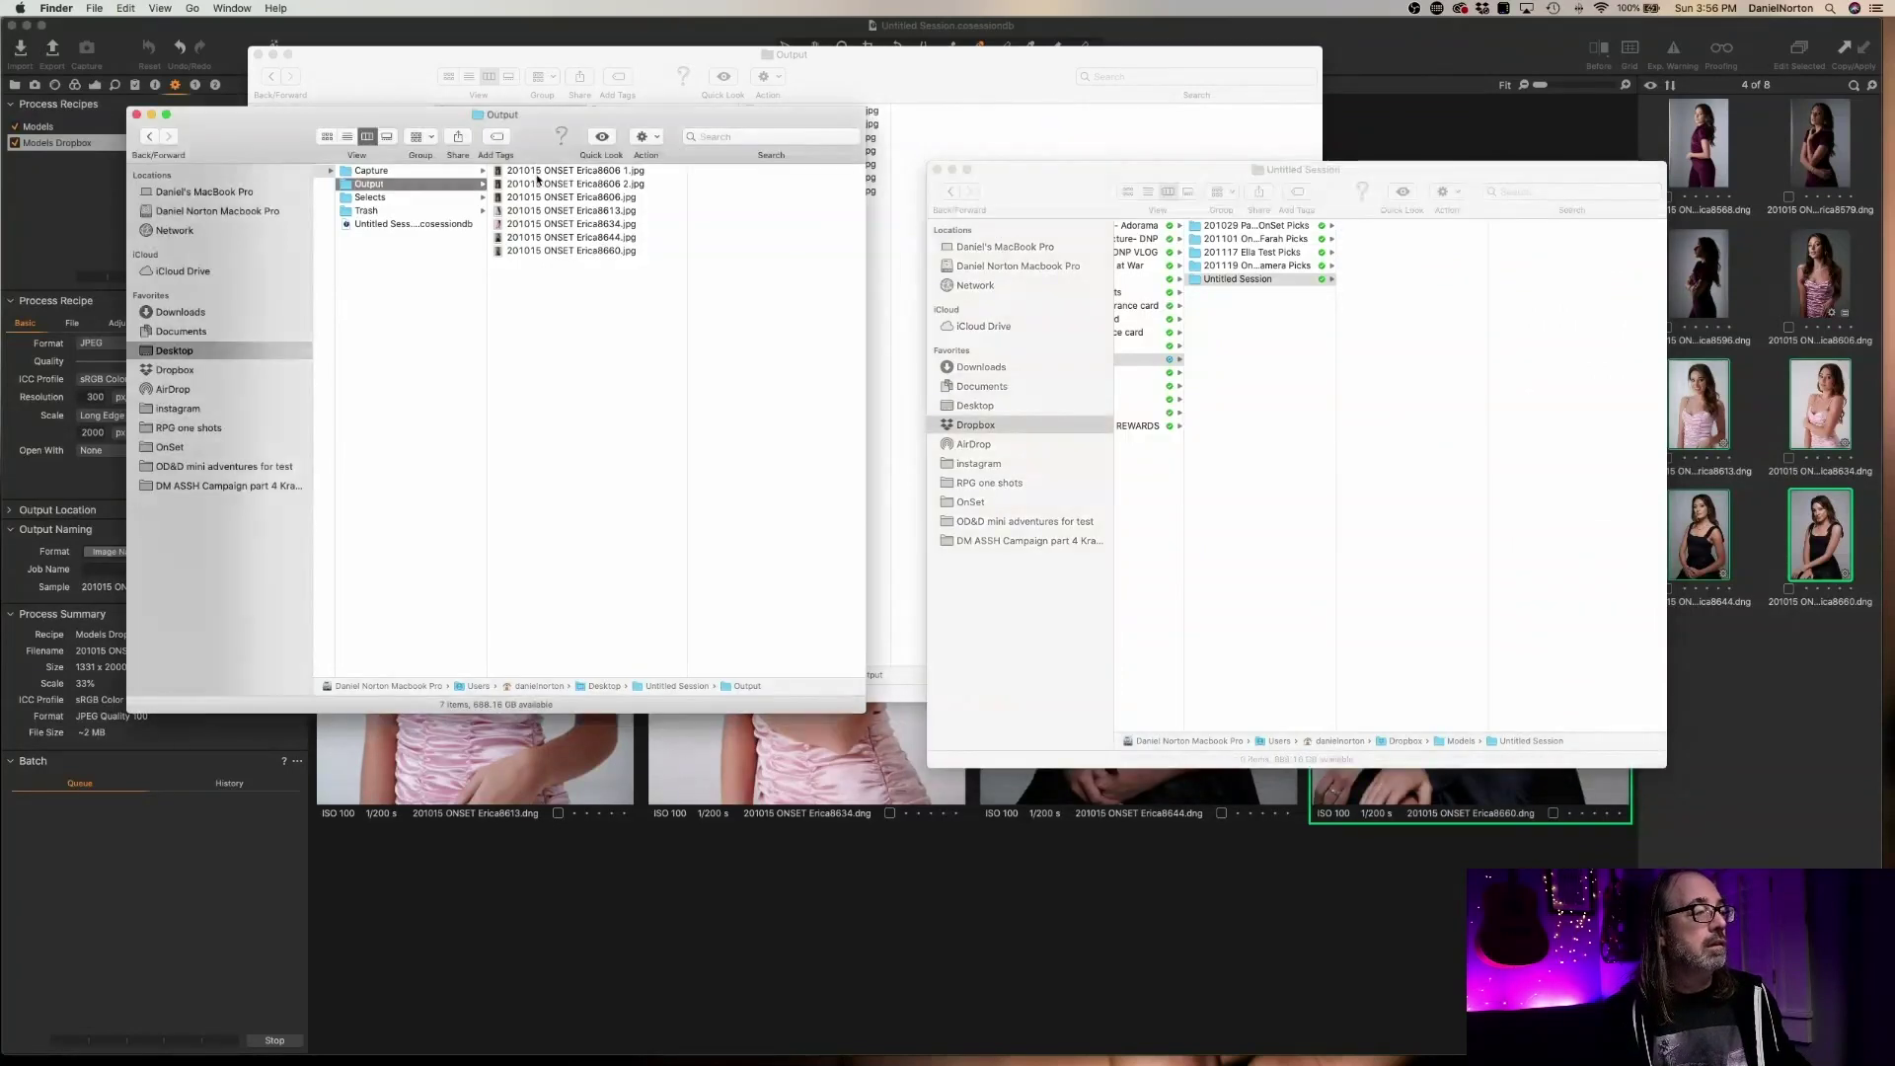
left_click(538, 250, "shift")
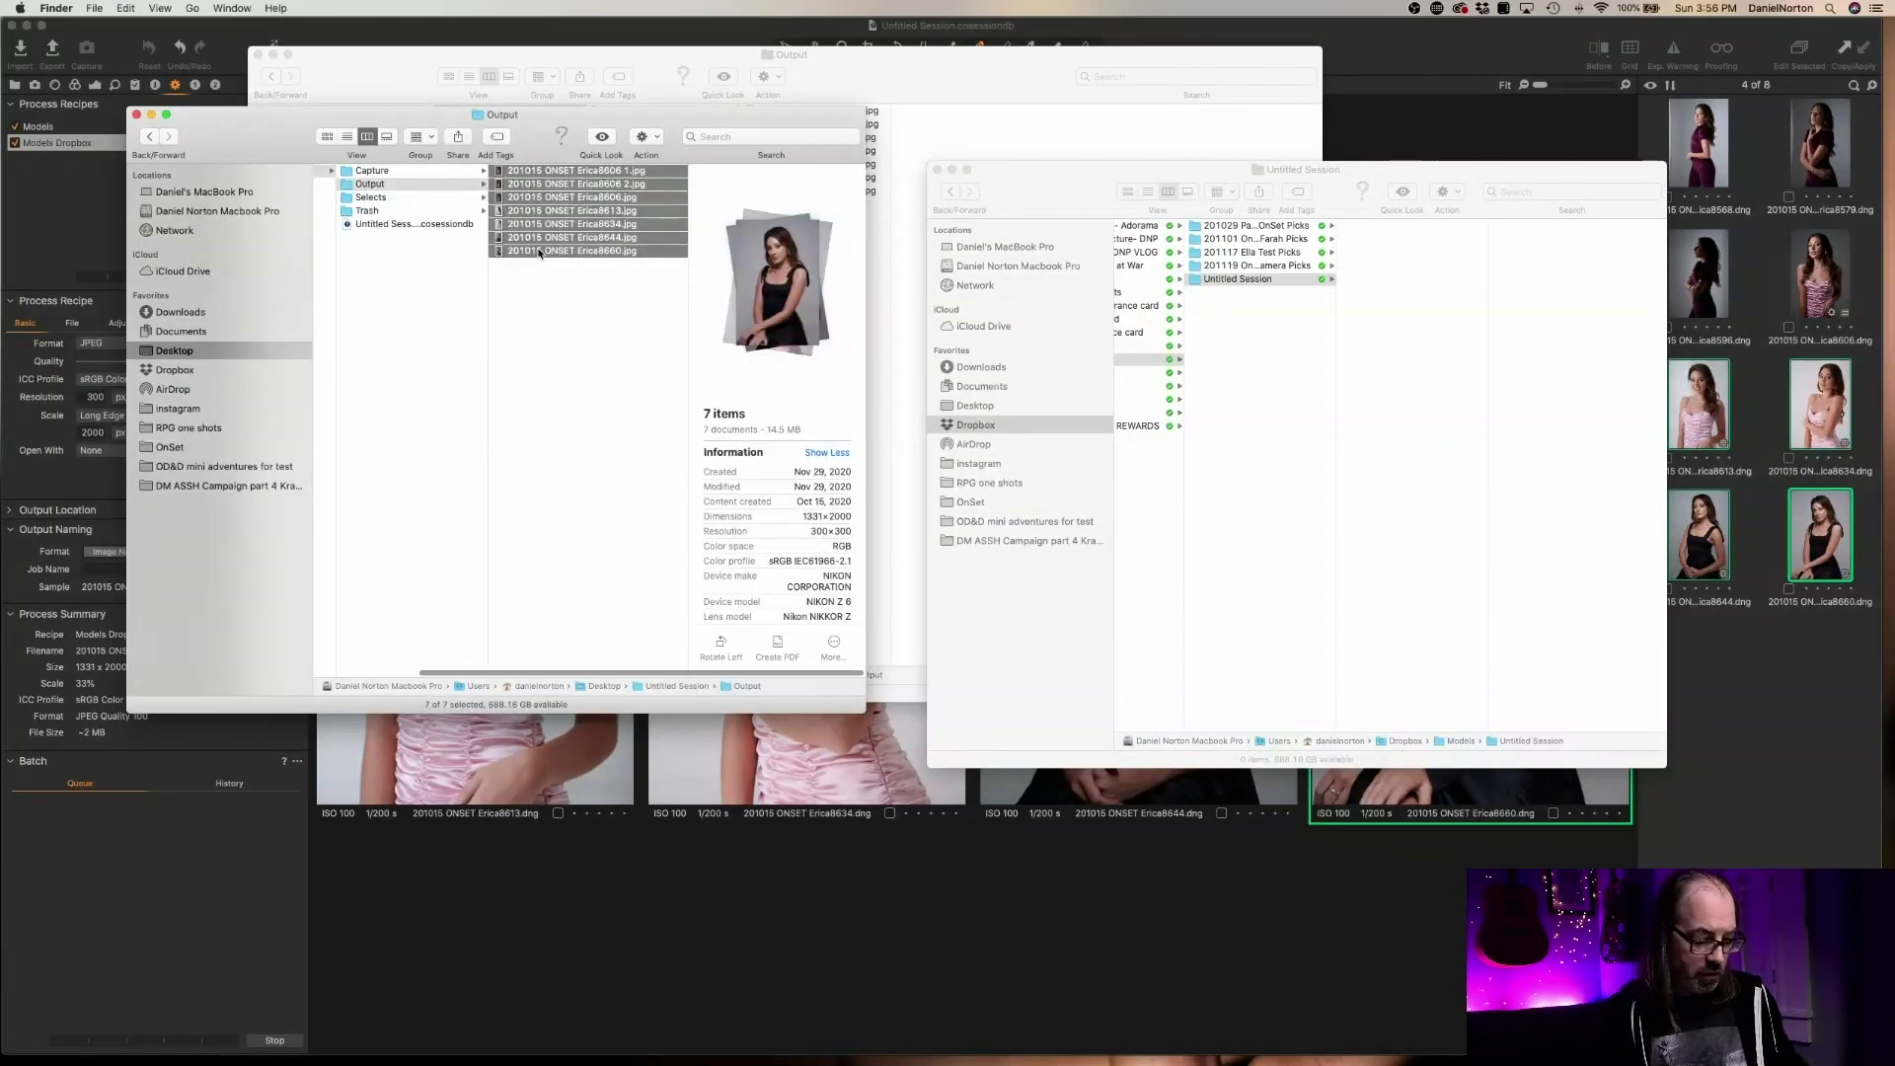
key("super+BackSpace")
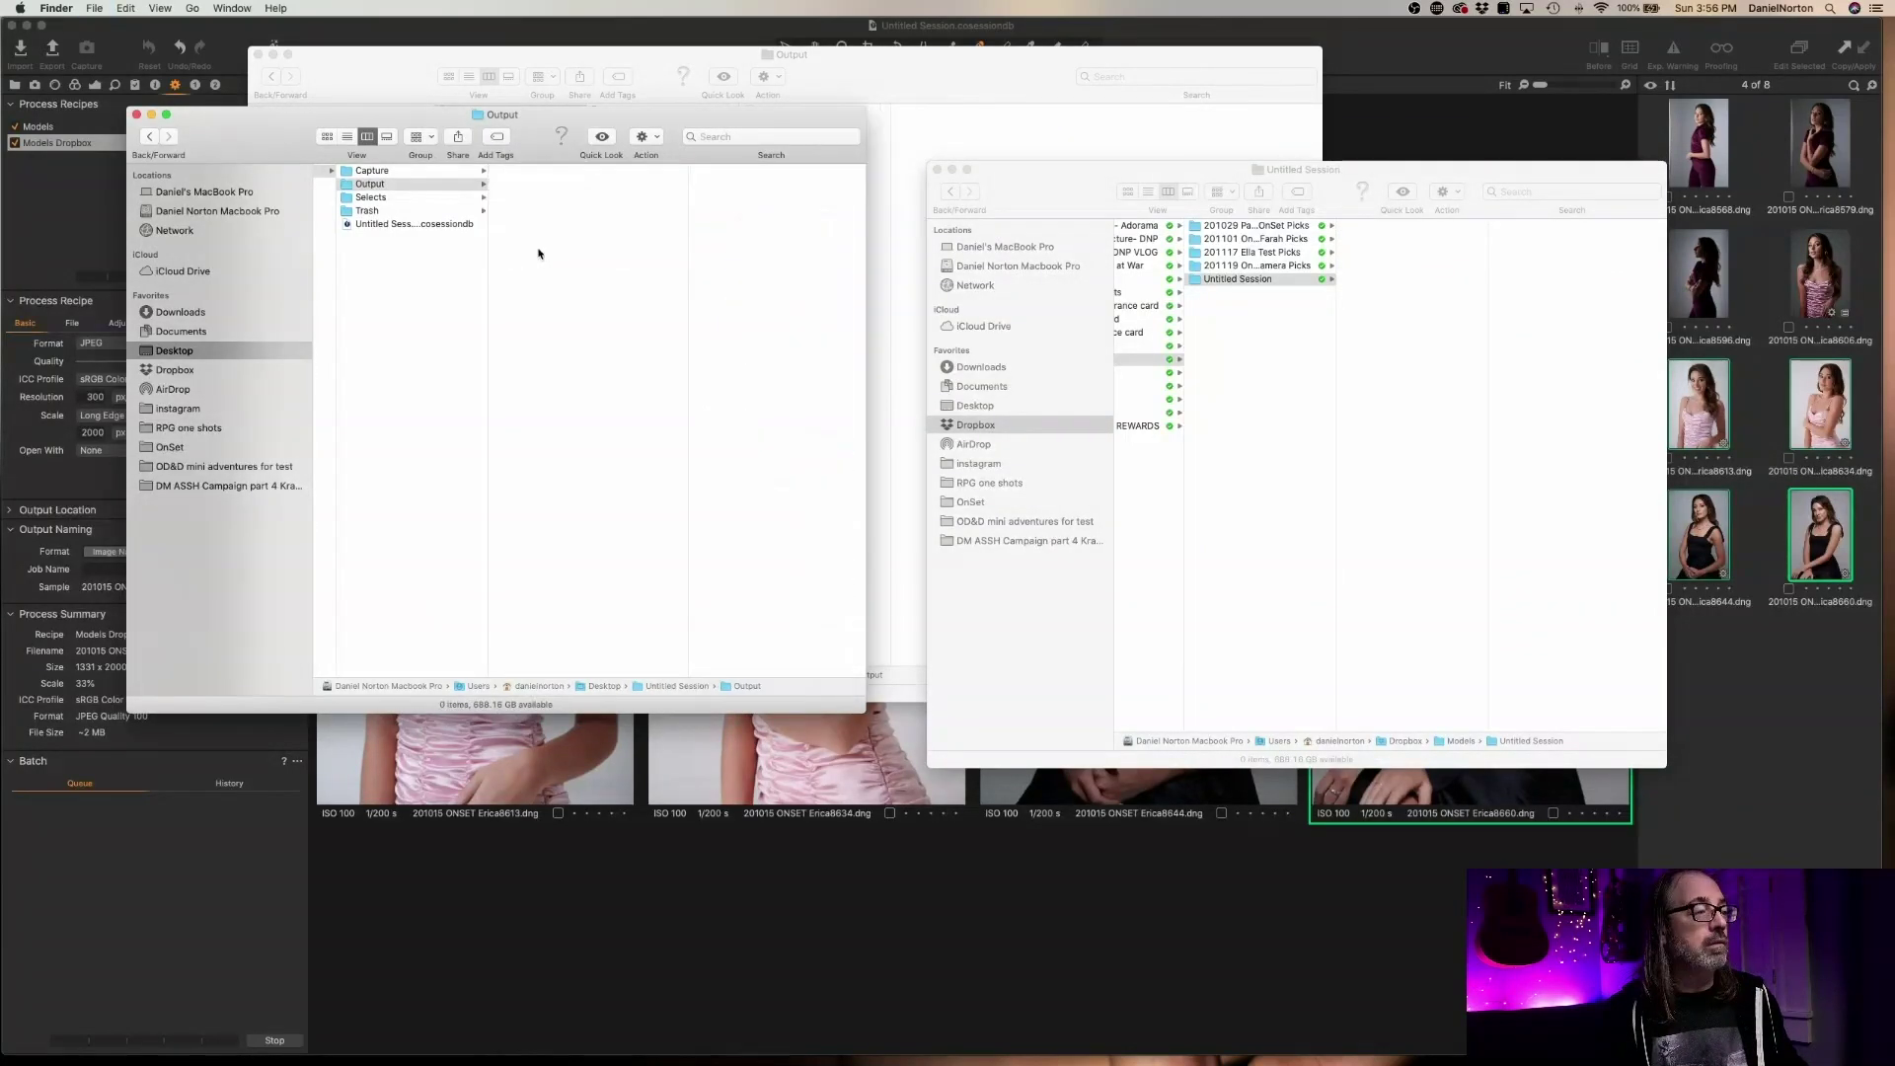
Switch to Capture One and add a new process recipe named 4000 PX
left_click(410, 25)
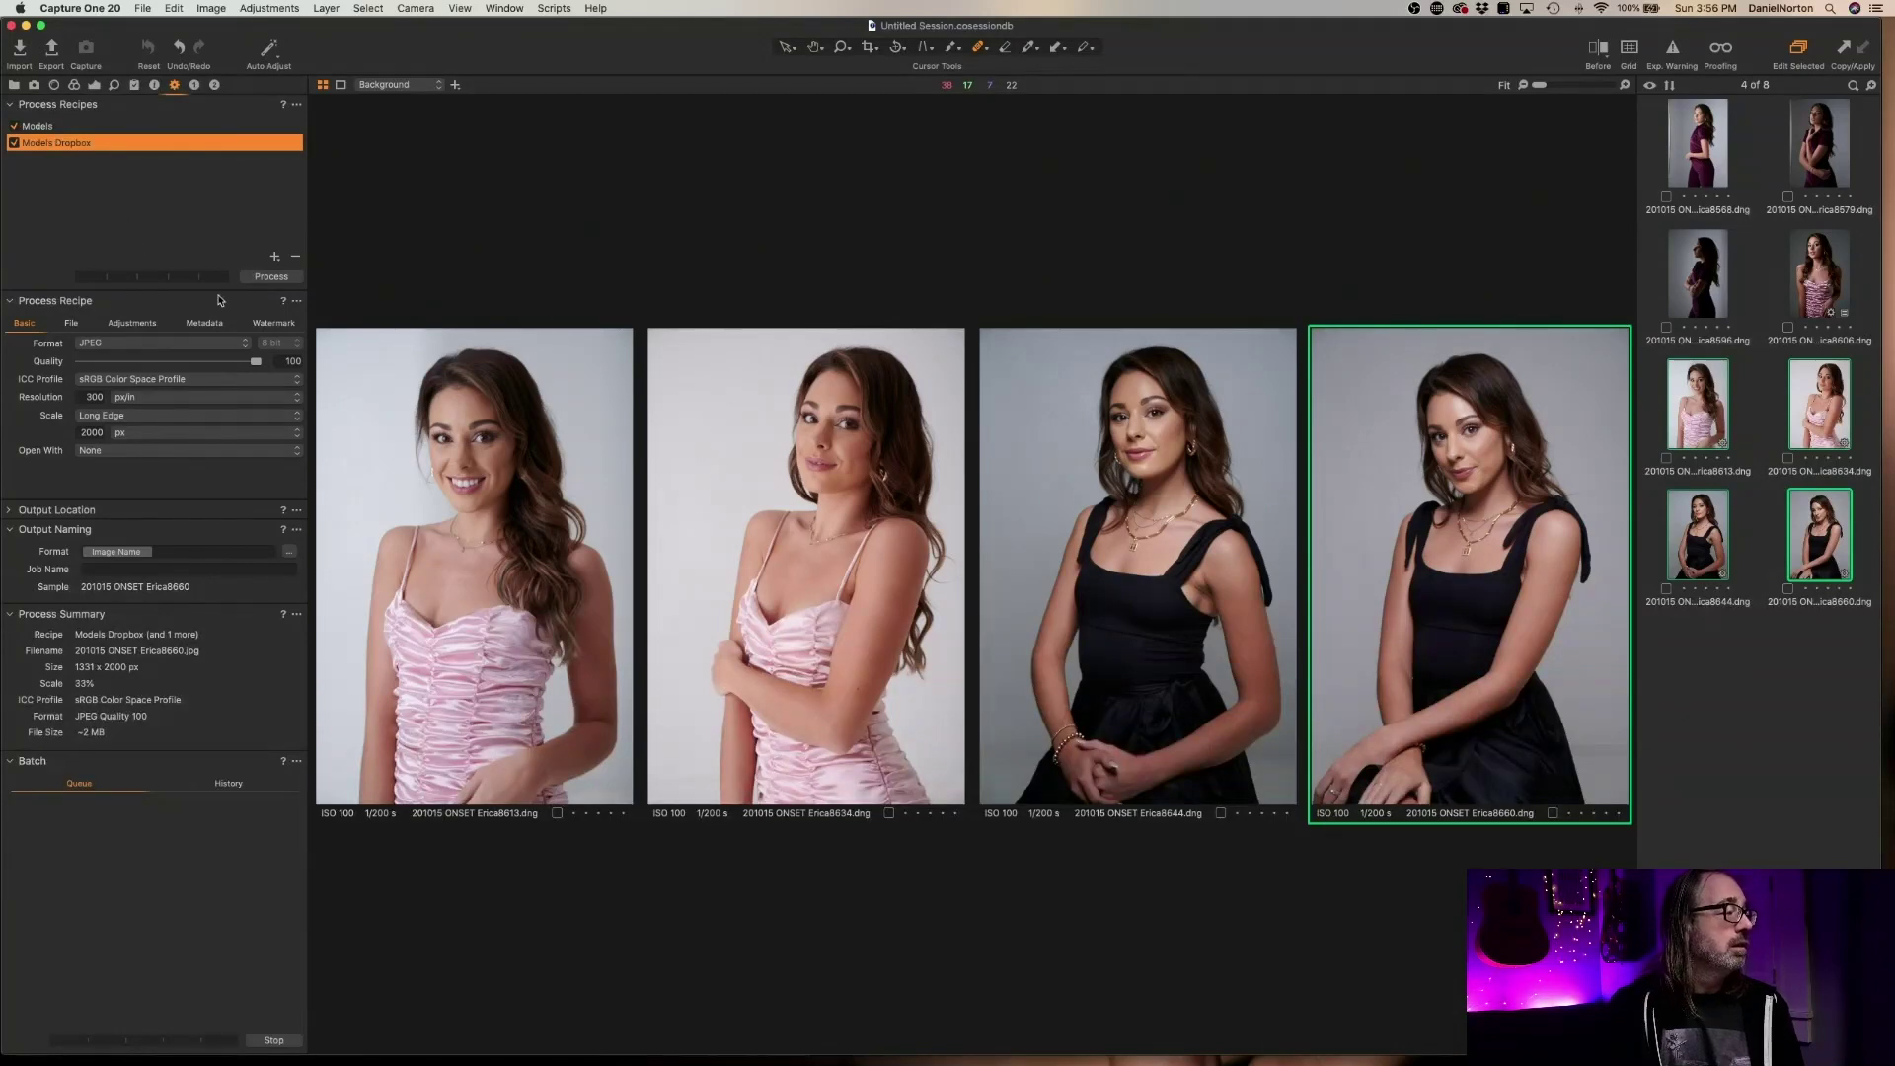
left_click(274, 257)
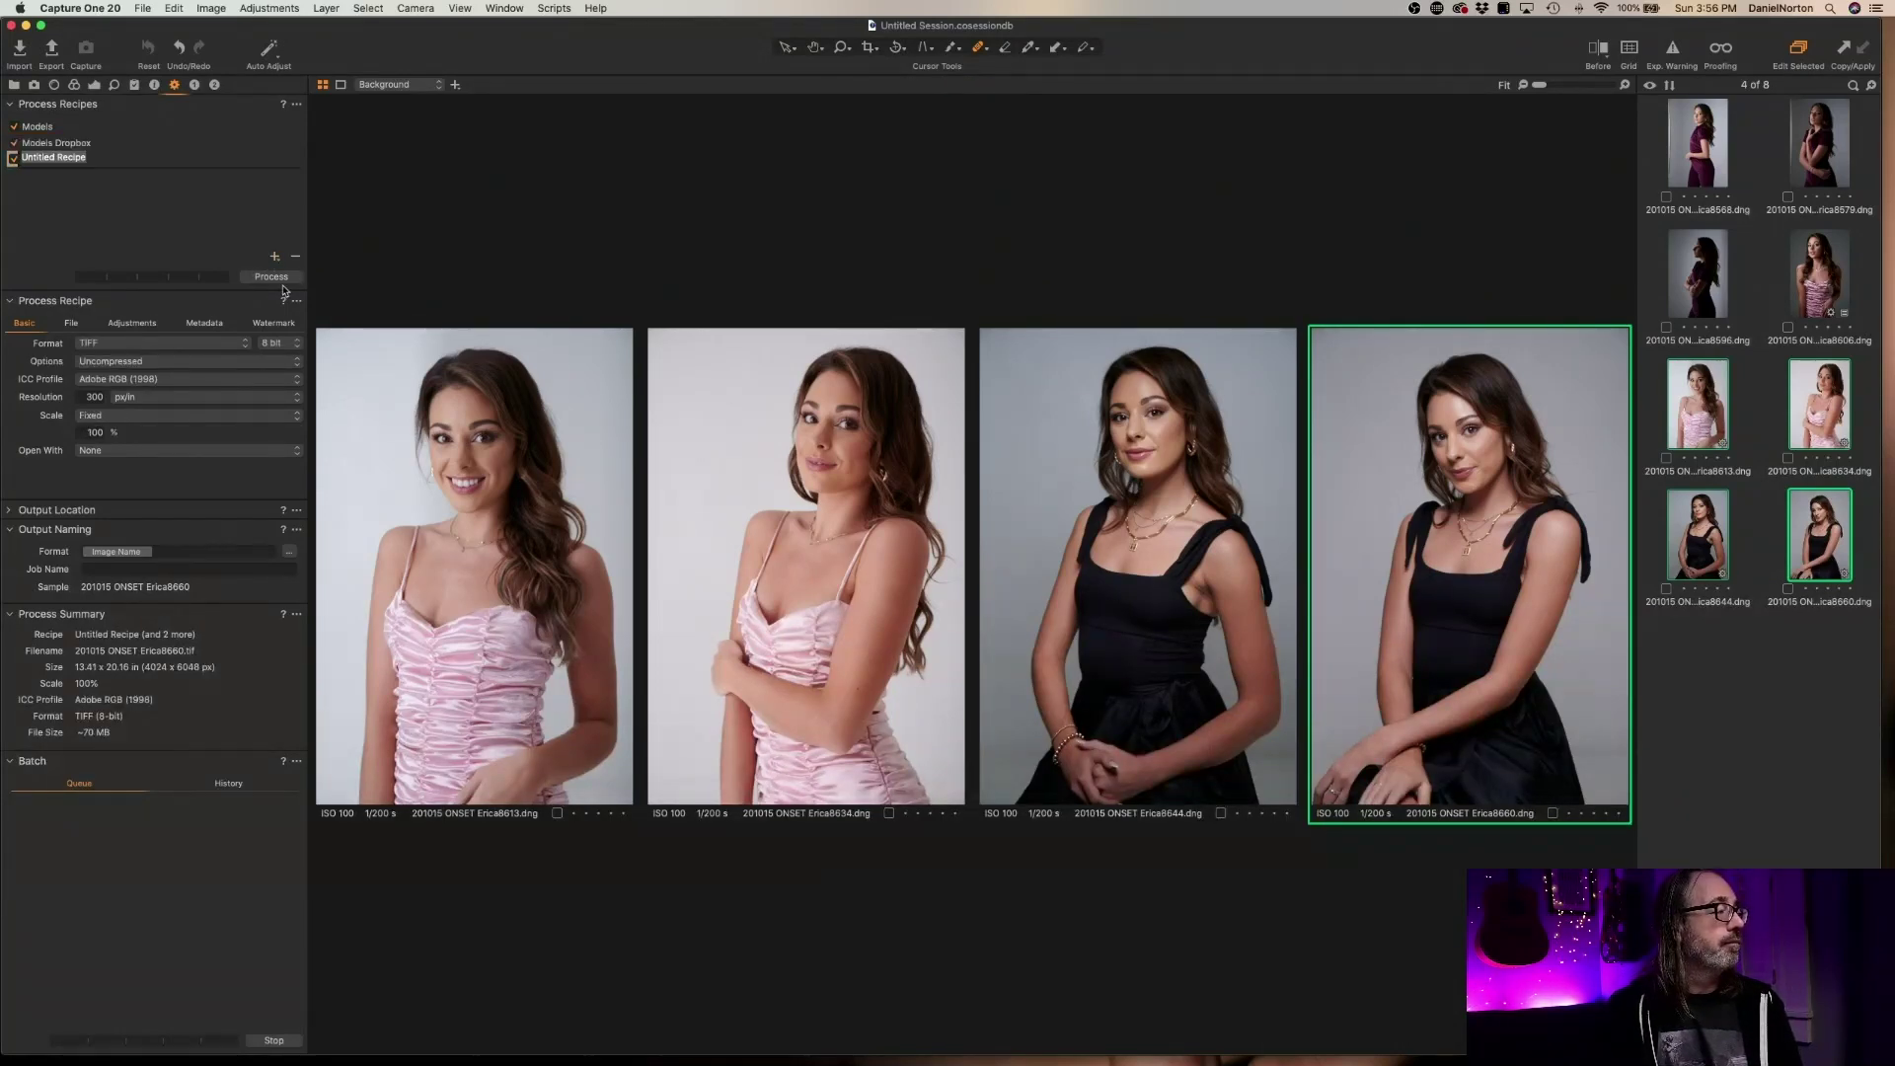
type("400")
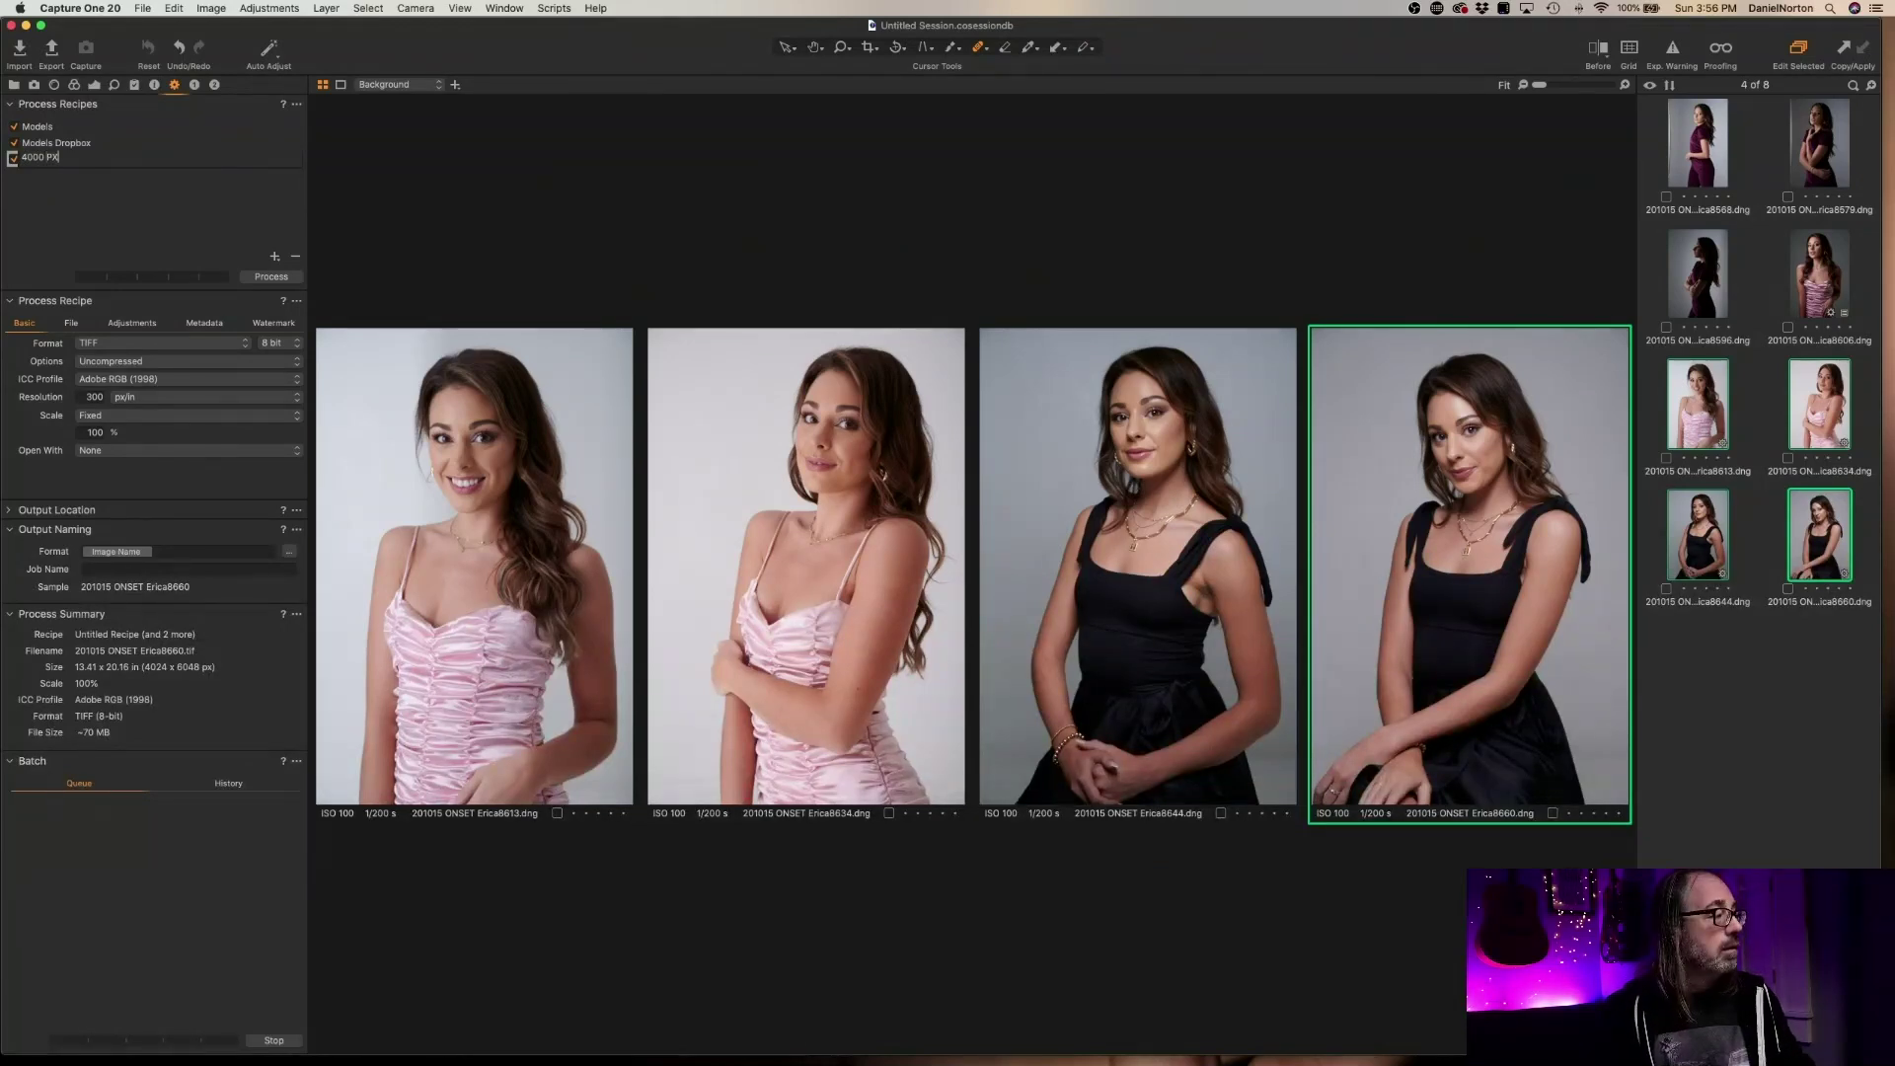
type("0 PX")
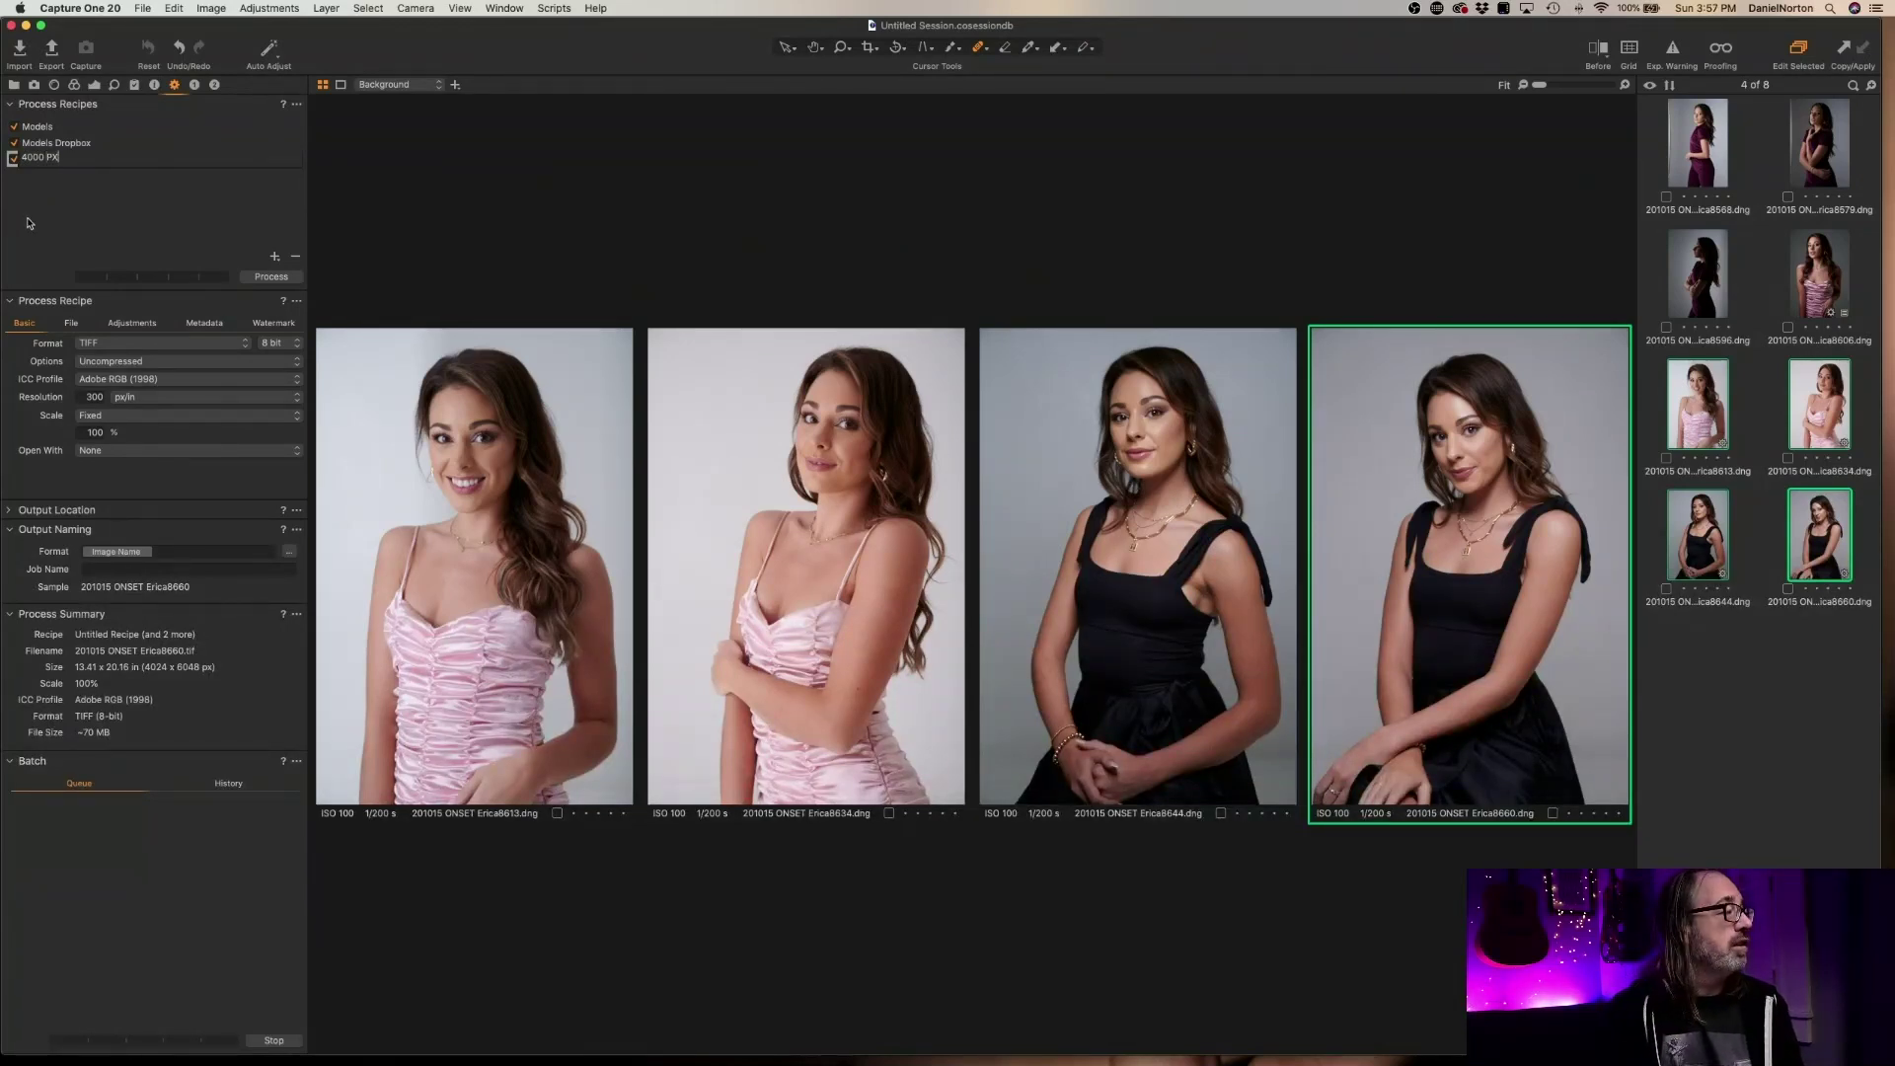
key("Return")
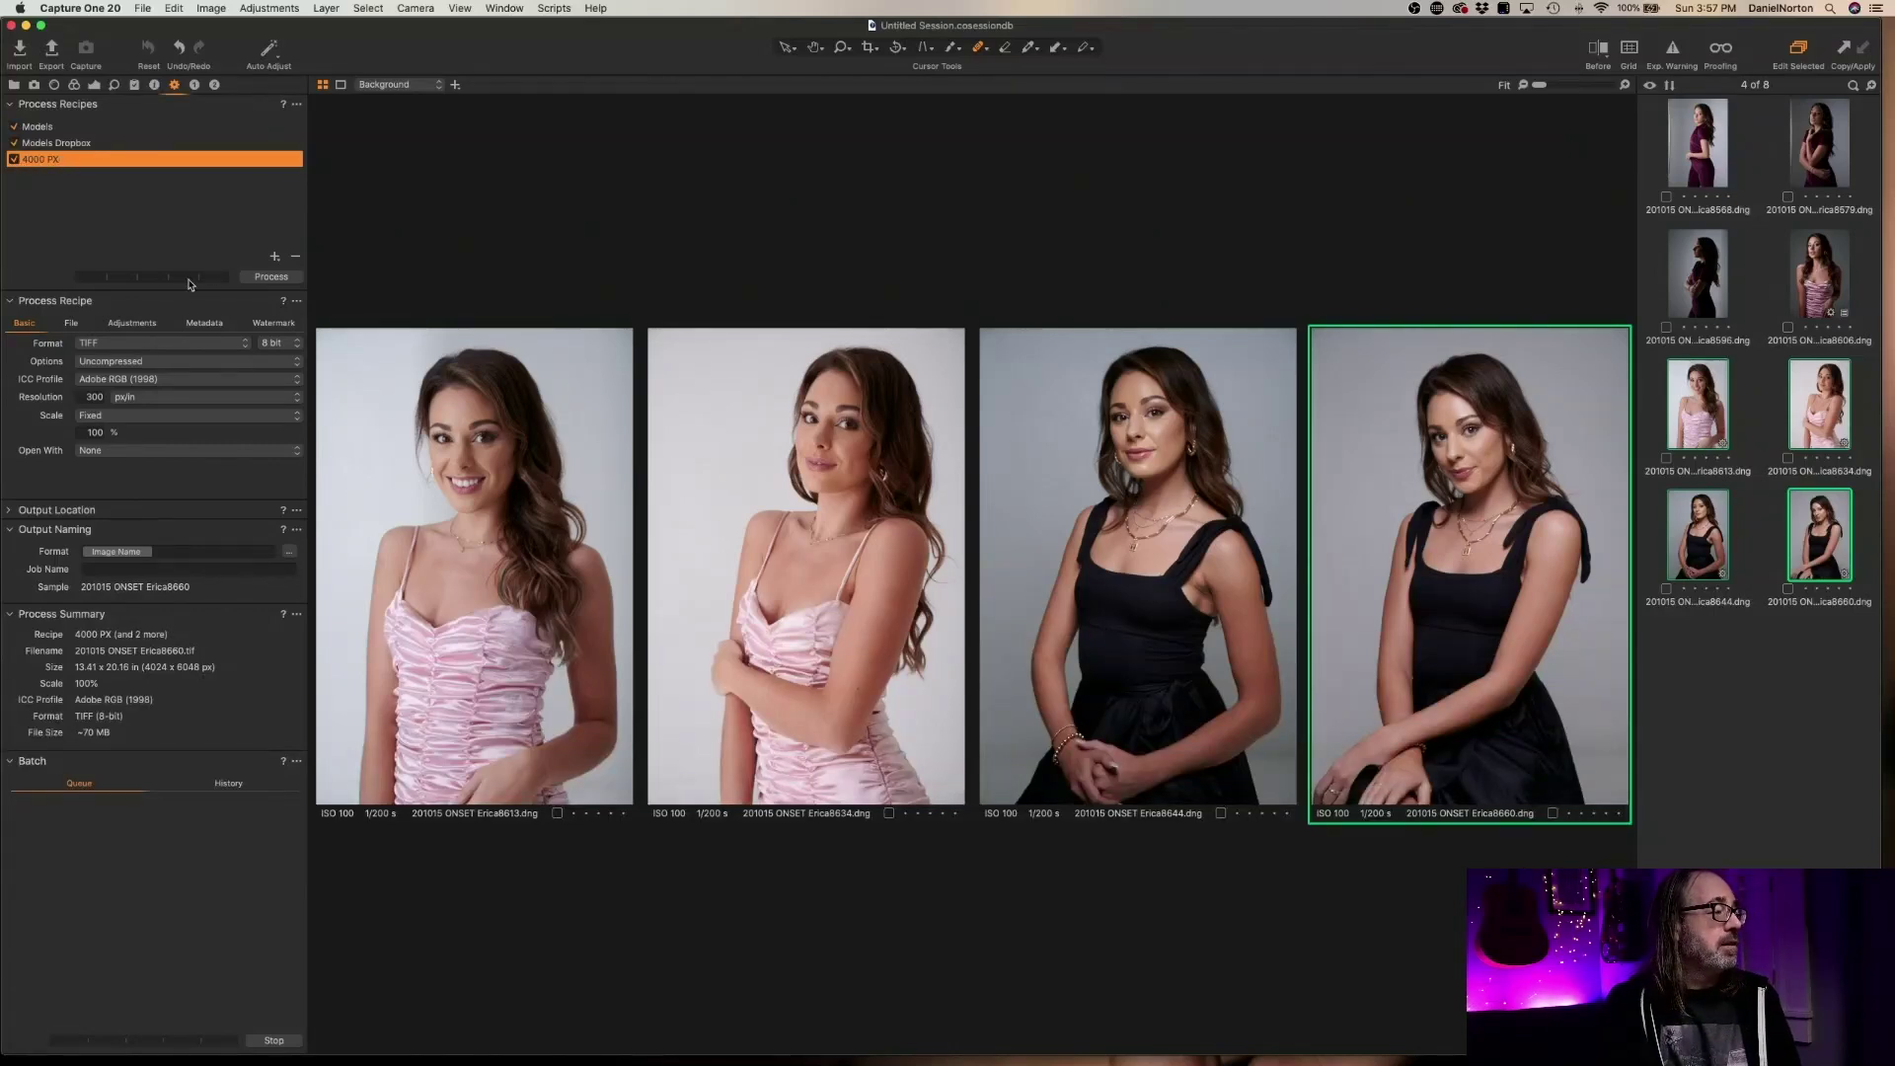
Set the 4000 PX recipe's format to JPEG and its ICC profile to sRGB Color Space Profile
left_click(70, 324)
left_click(25, 325)
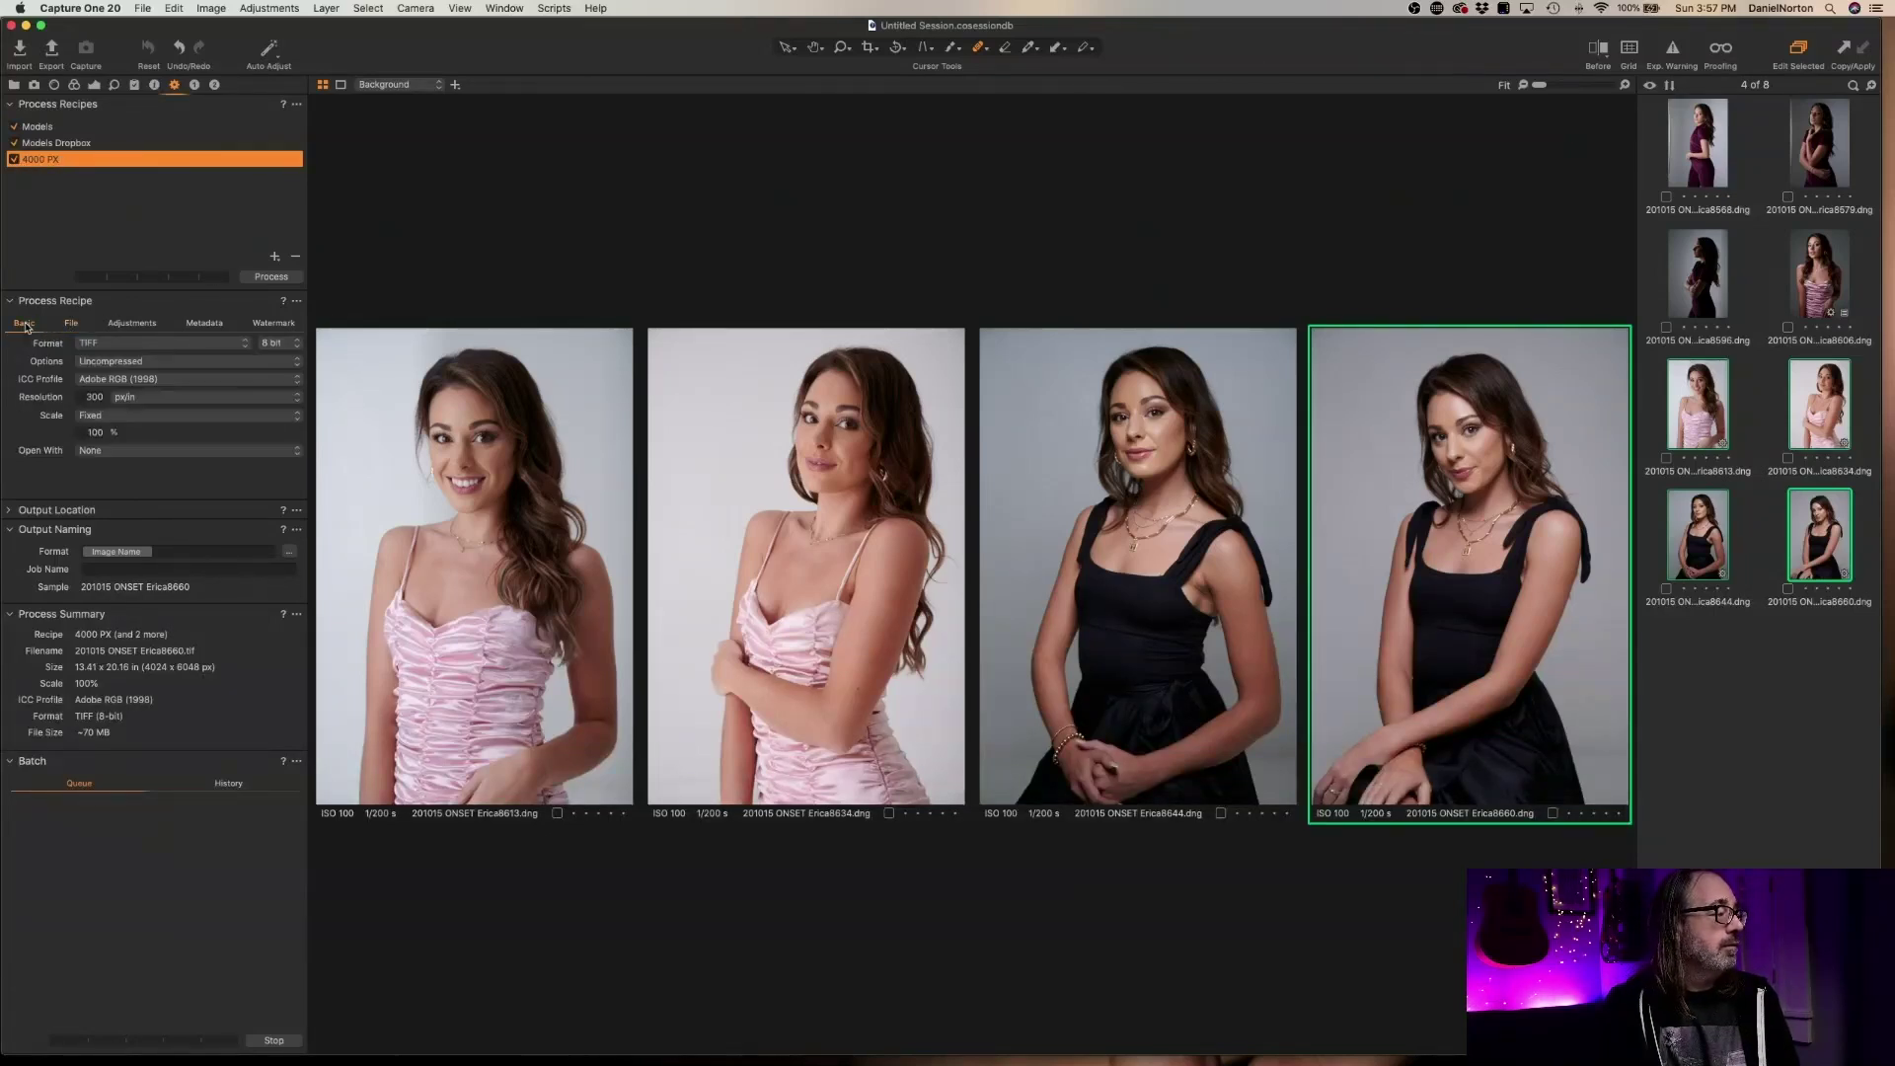
left_click(128, 343)
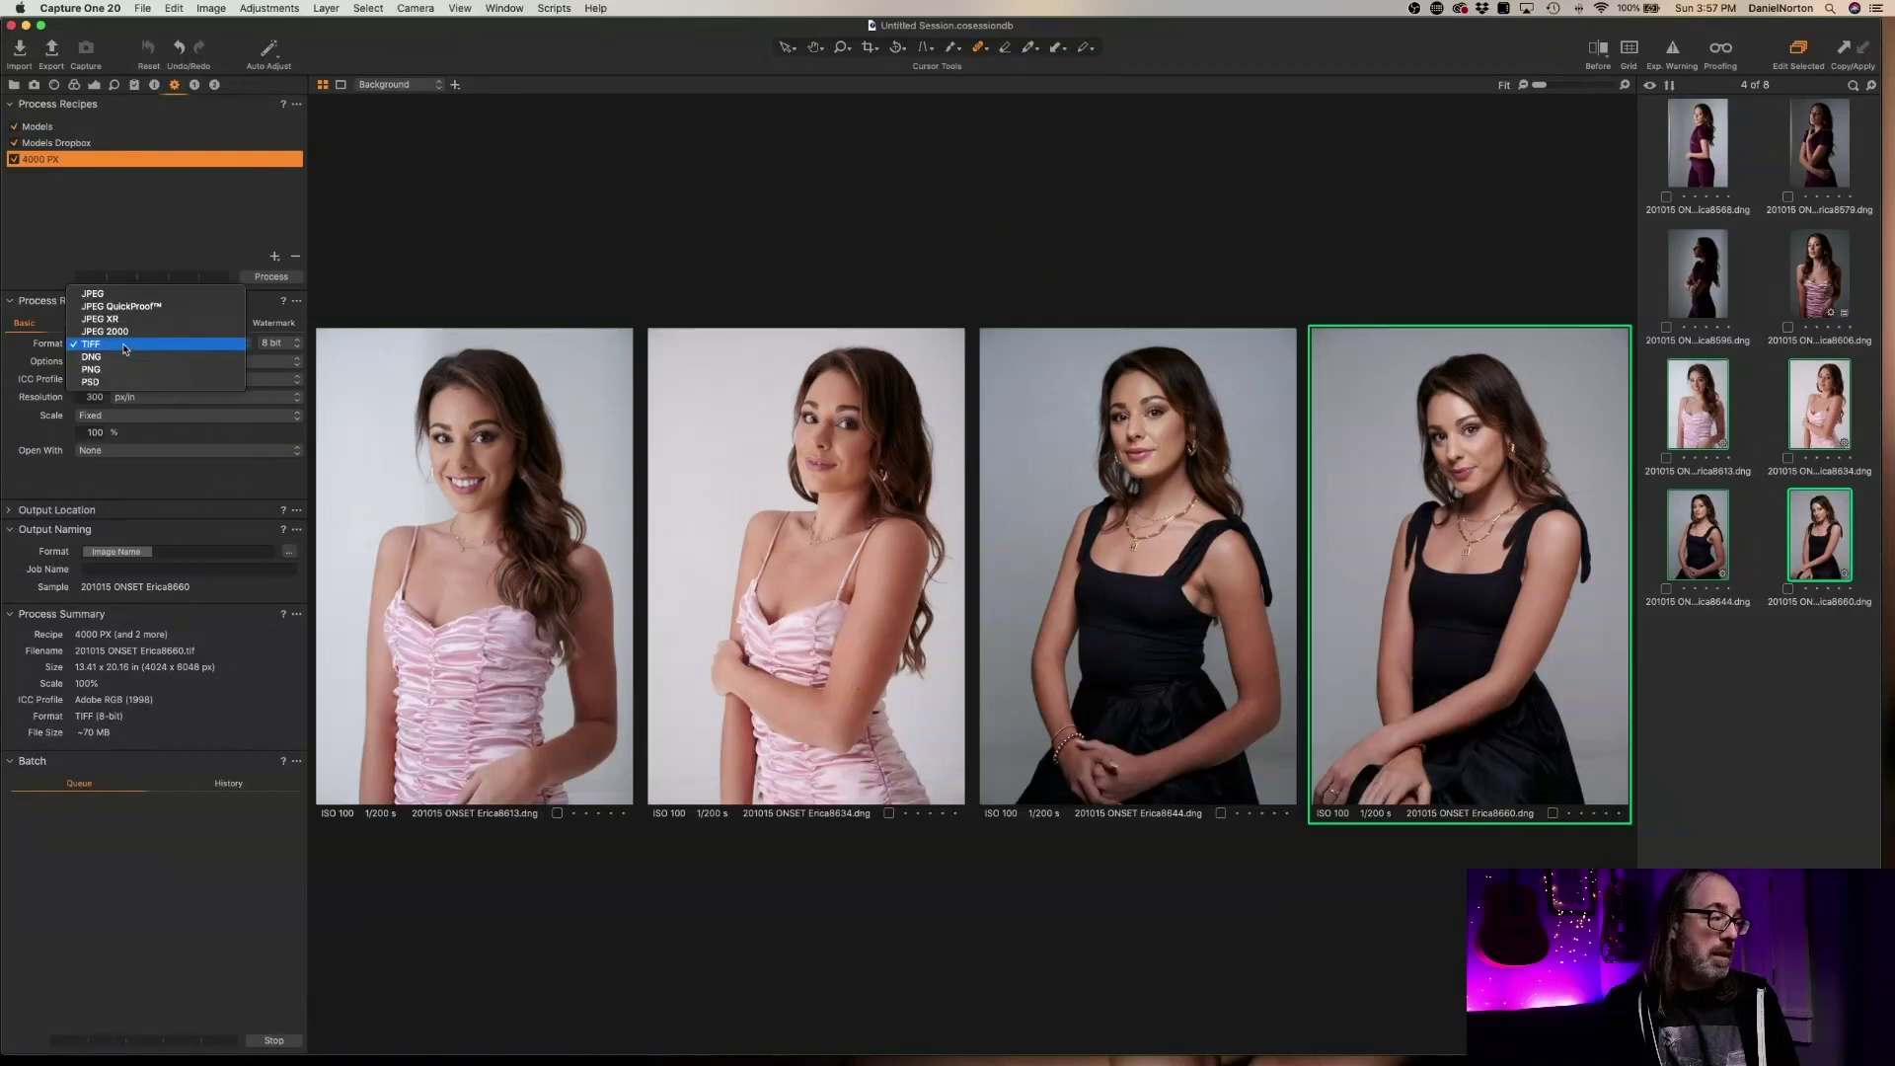
left_click(132, 295)
left_click(182, 381)
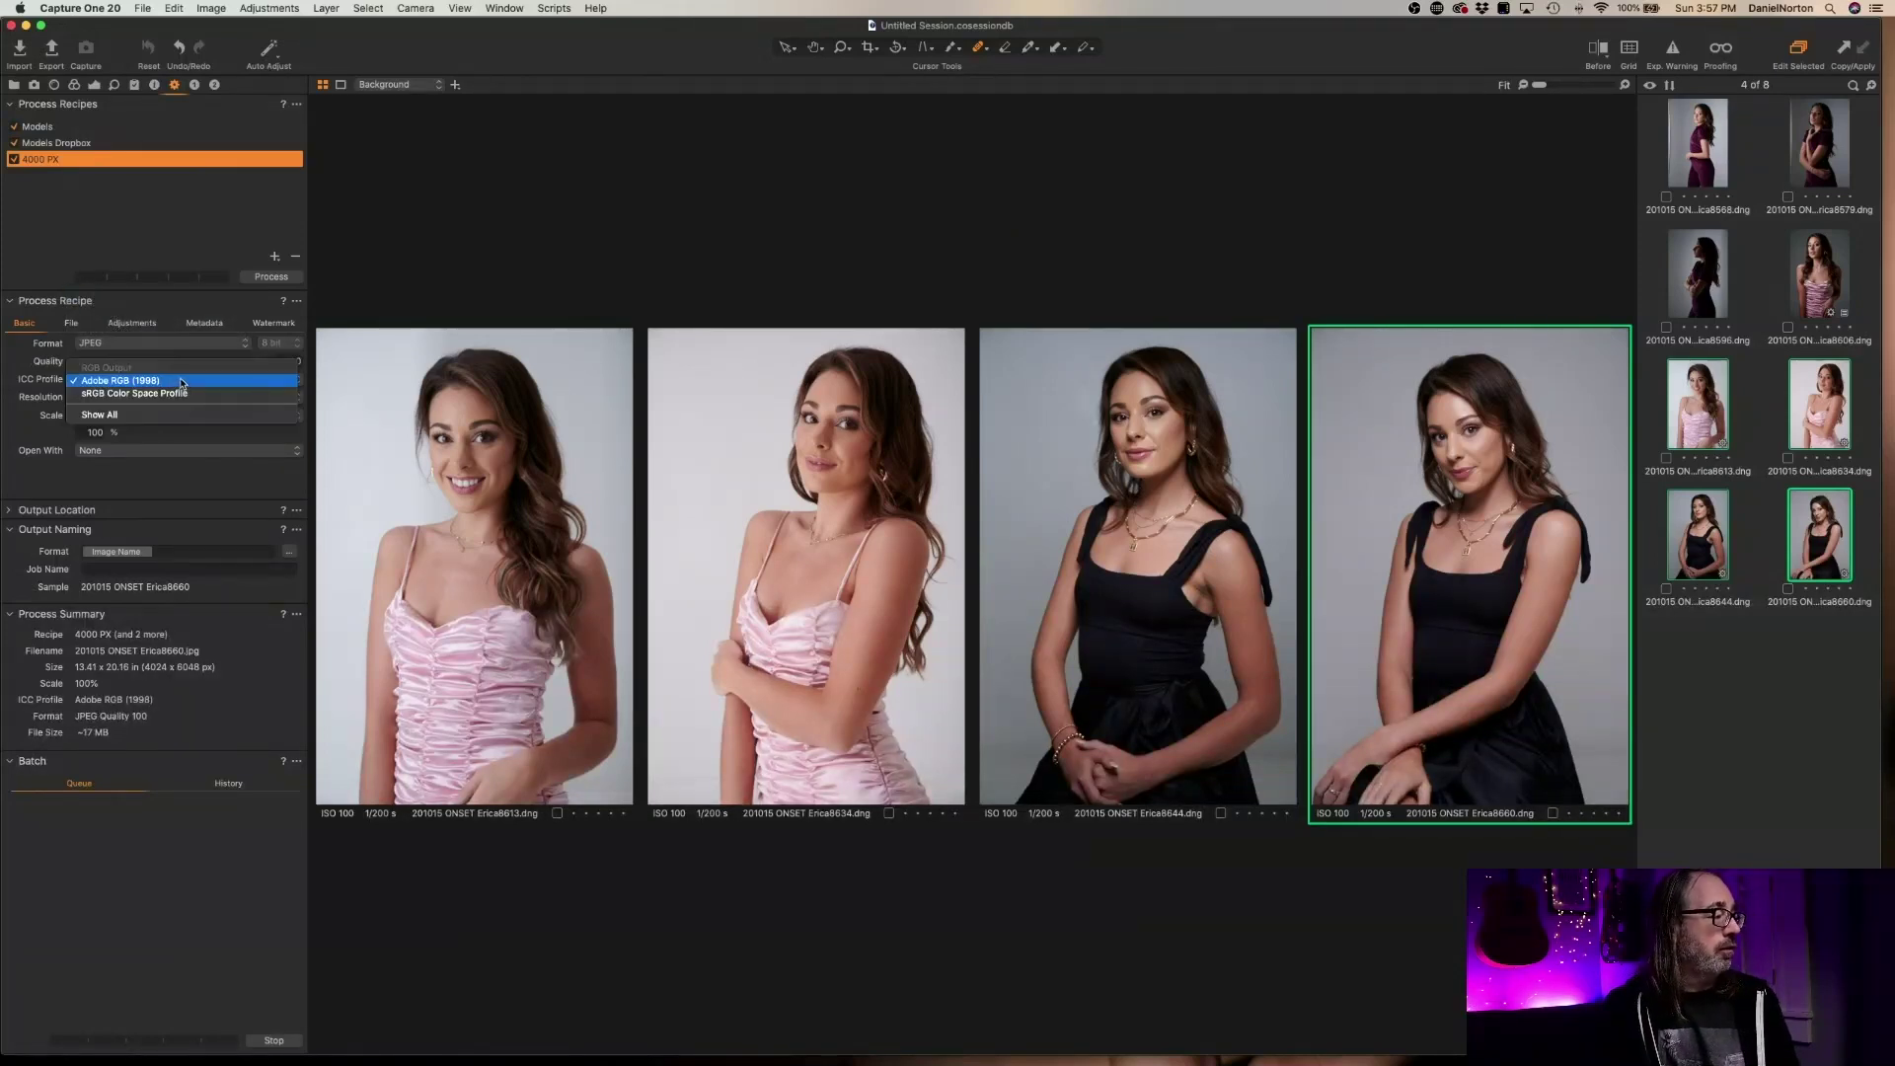
left_click(141, 393)
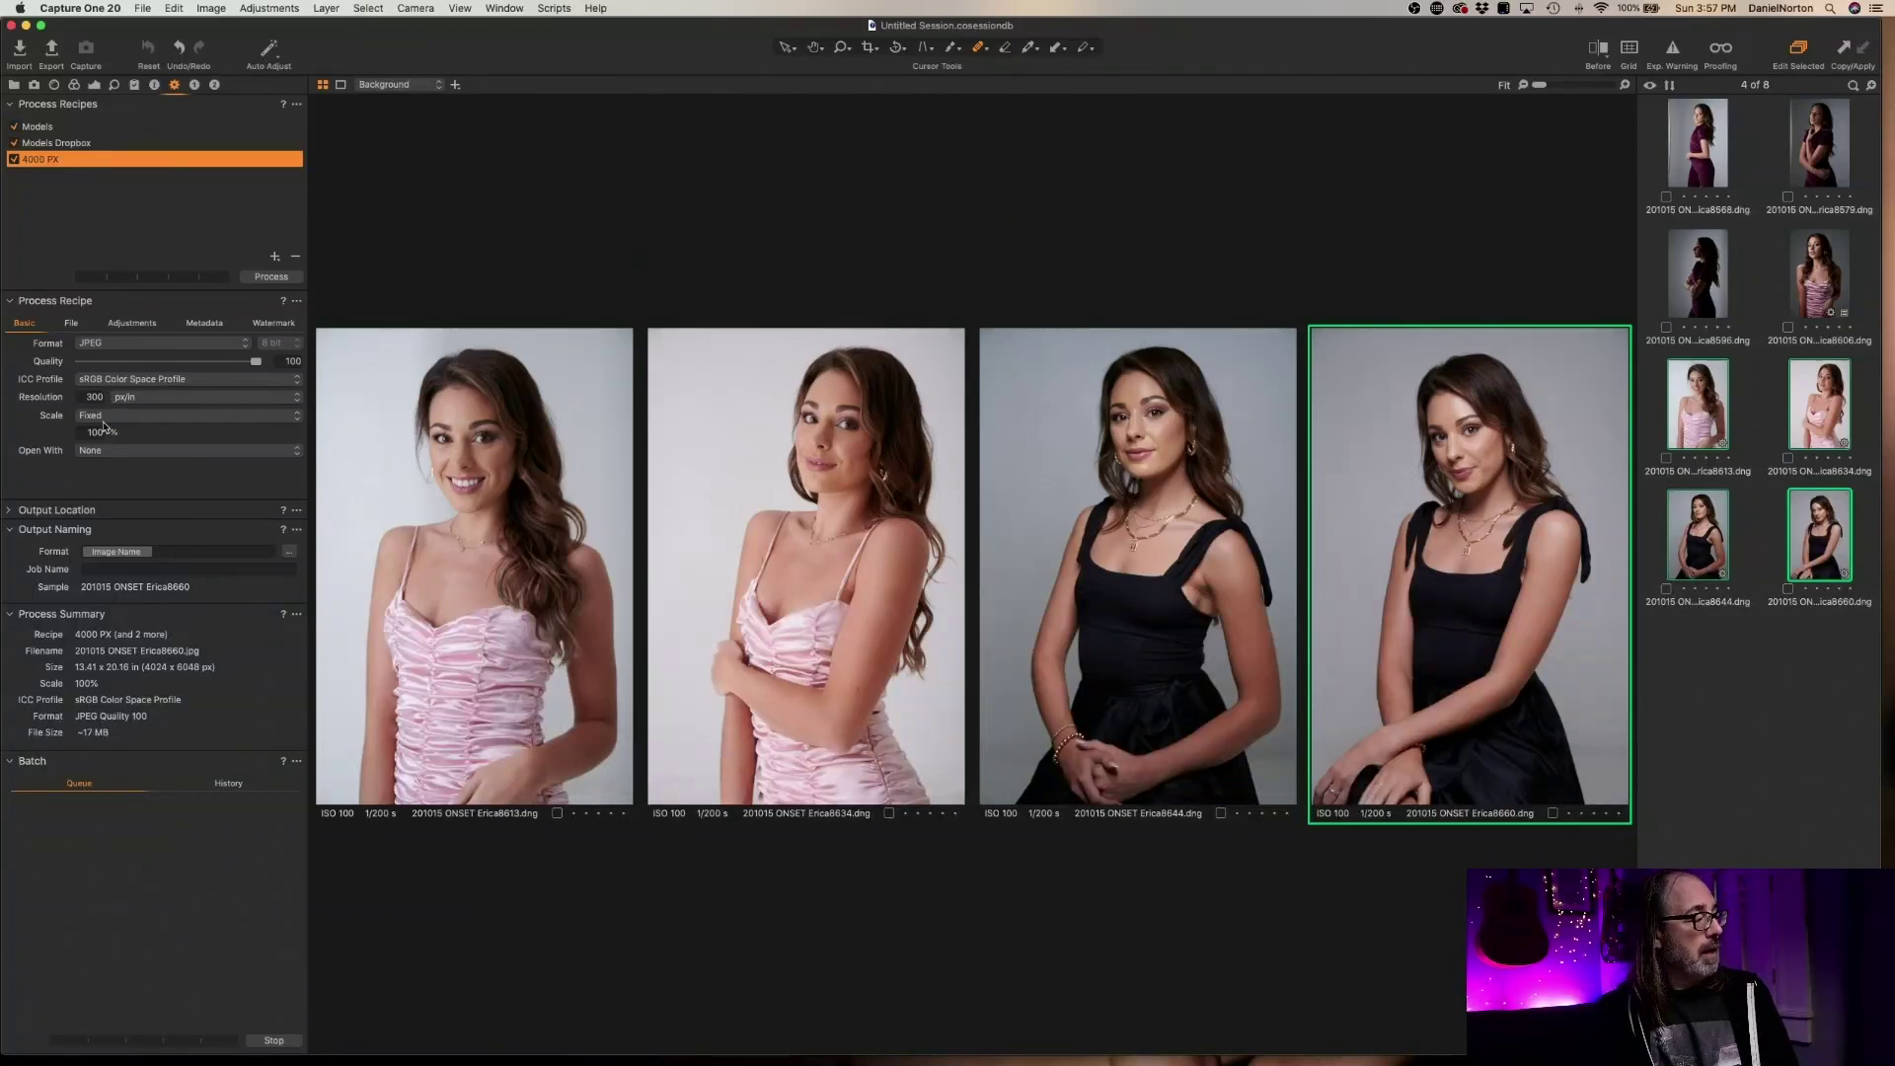
Scale the 4000 PX recipe's output by Long Edge to 2000 px
left_click(135, 416)
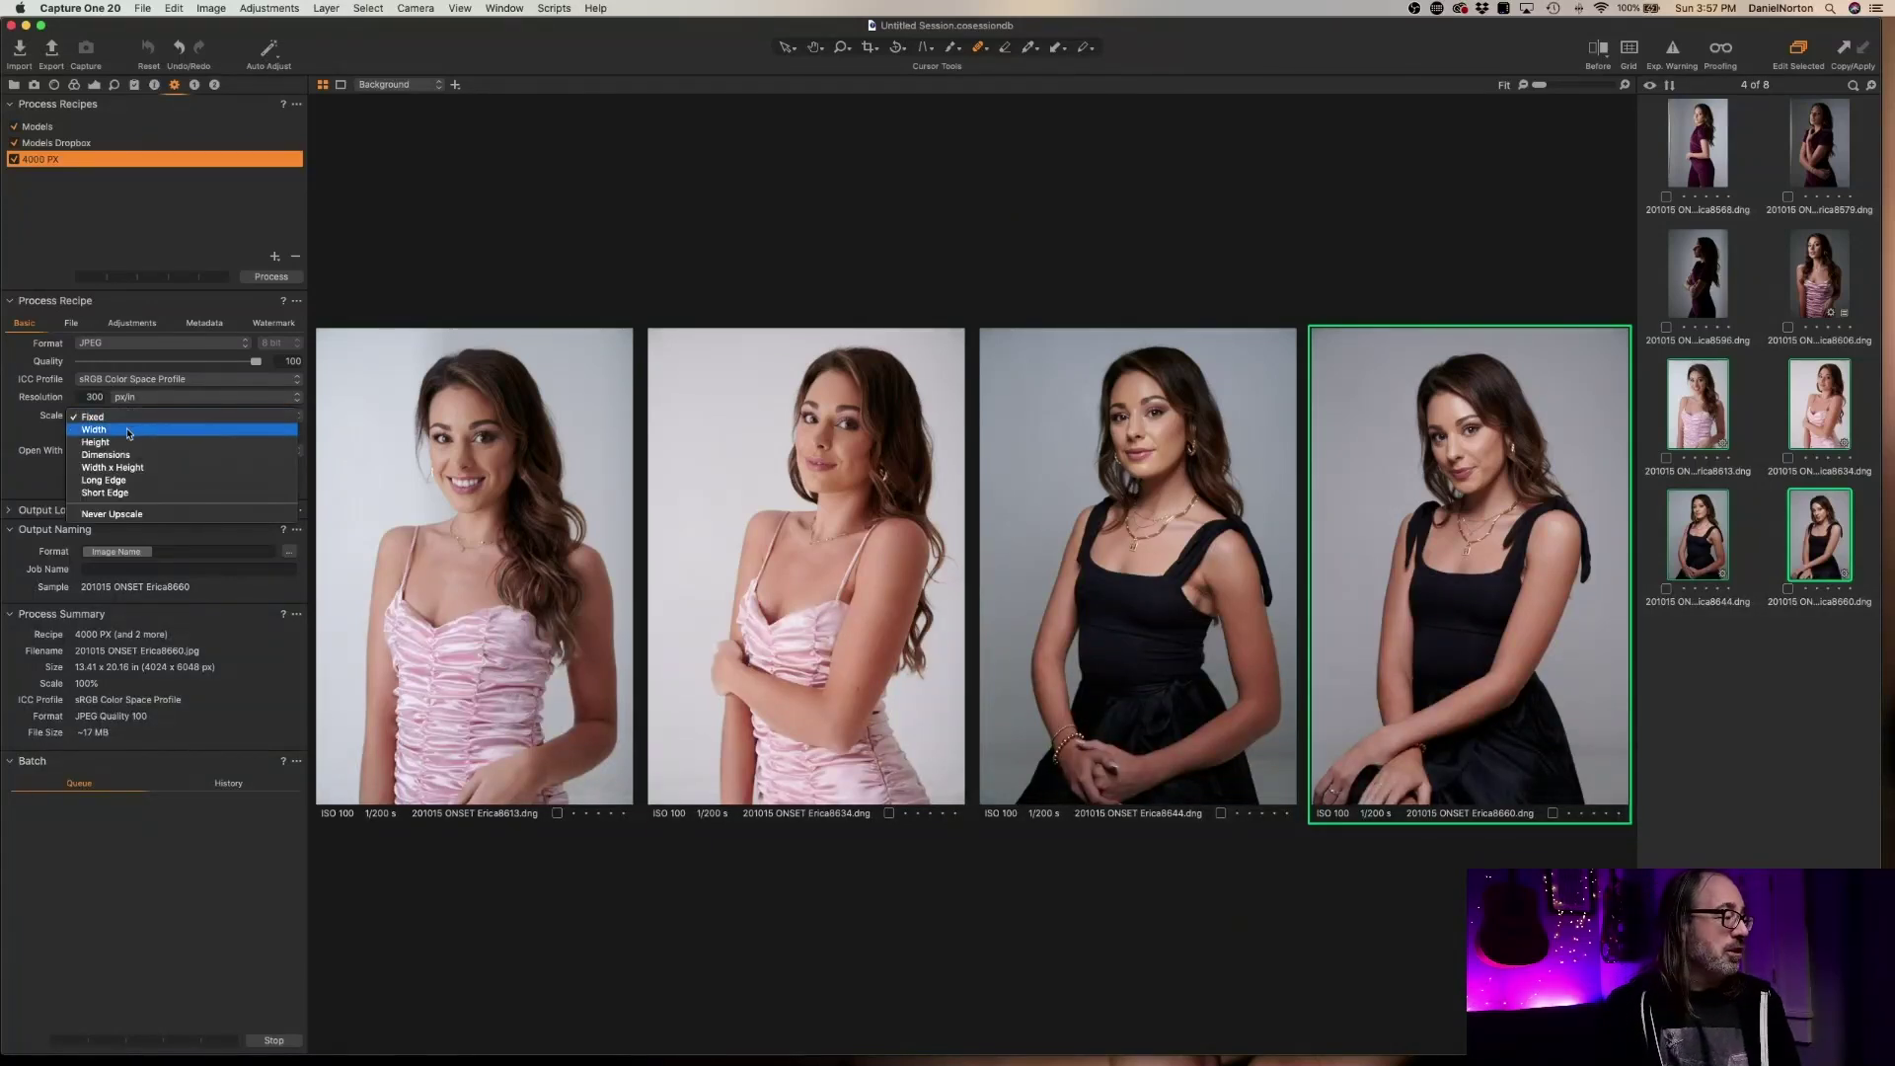
left_click(129, 481)
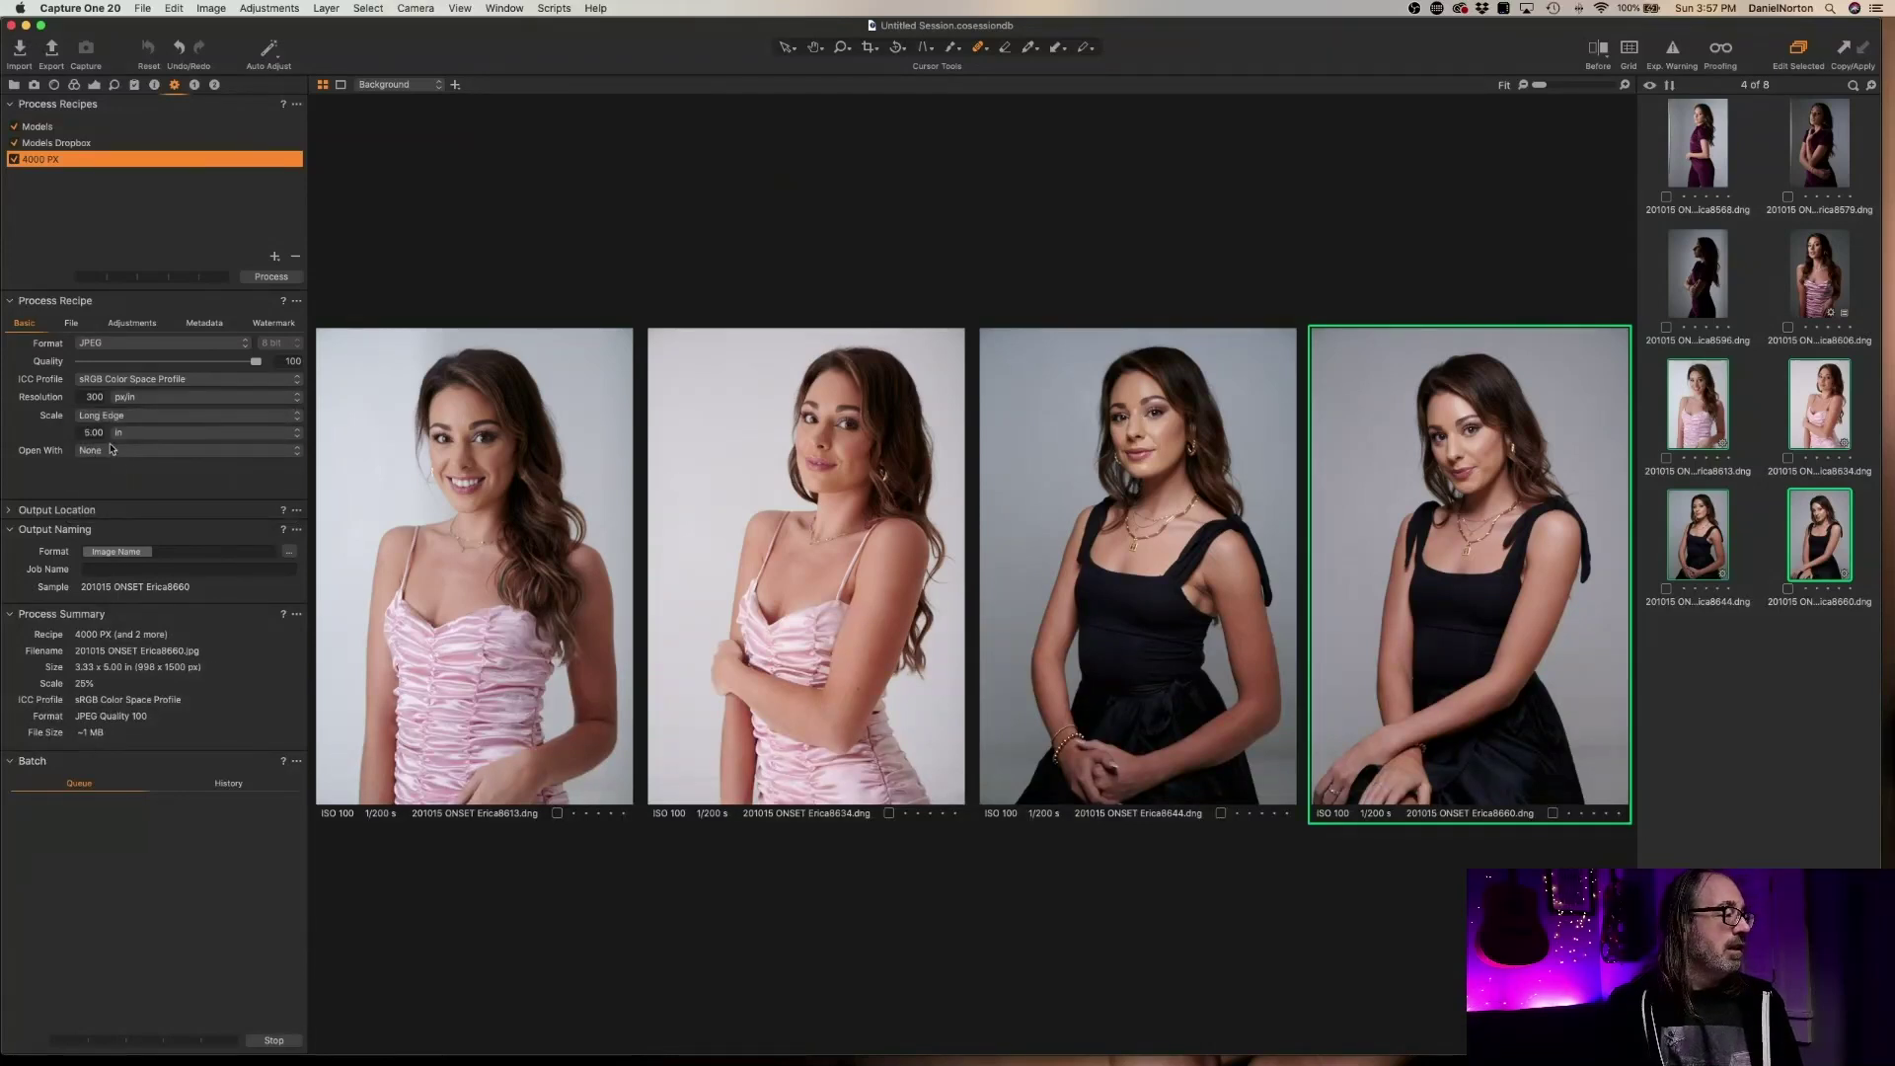
left_click(137, 436)
left_click(139, 422)
left_click(94, 434)
left_click_drag(94, 433, 125, 436)
type("2000")
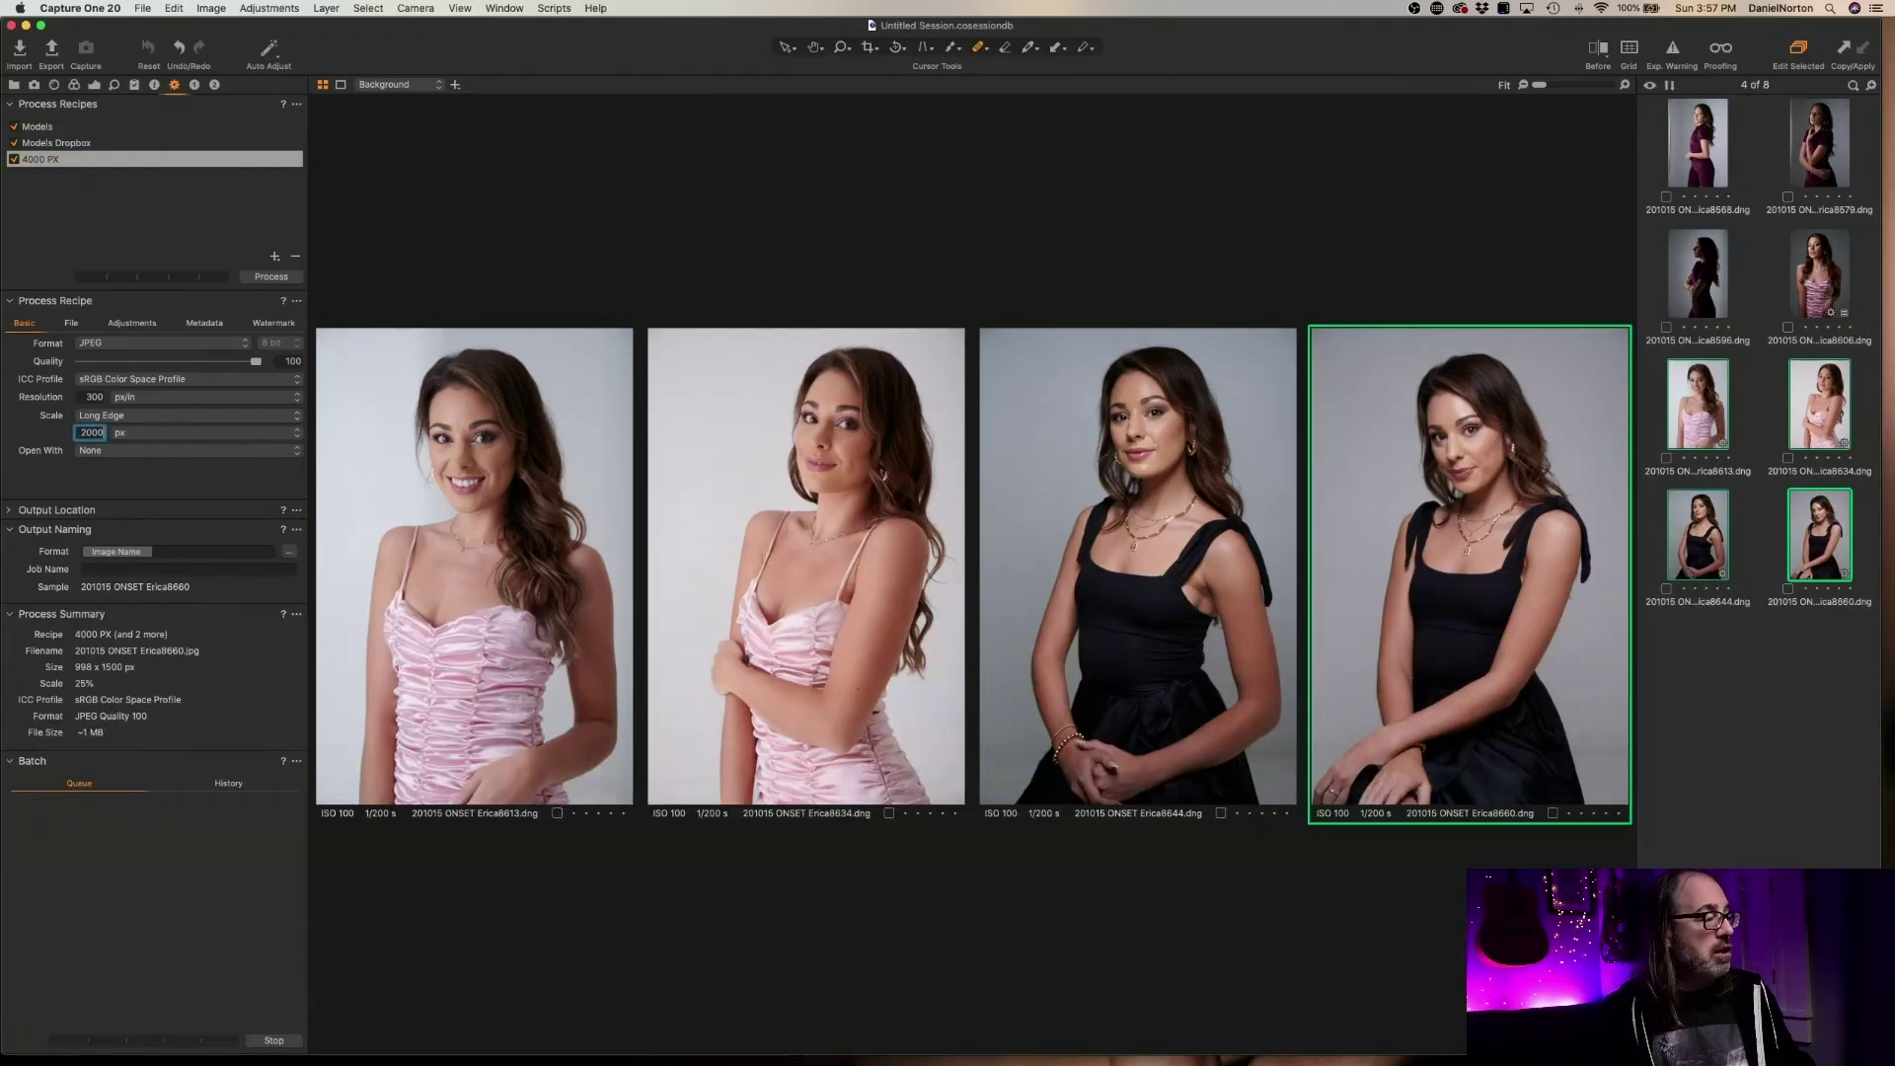
Keep Output Location as the 4000 PX recipe's root folder and review its adjustment, metadata and watermark settings
left_click(71, 323)
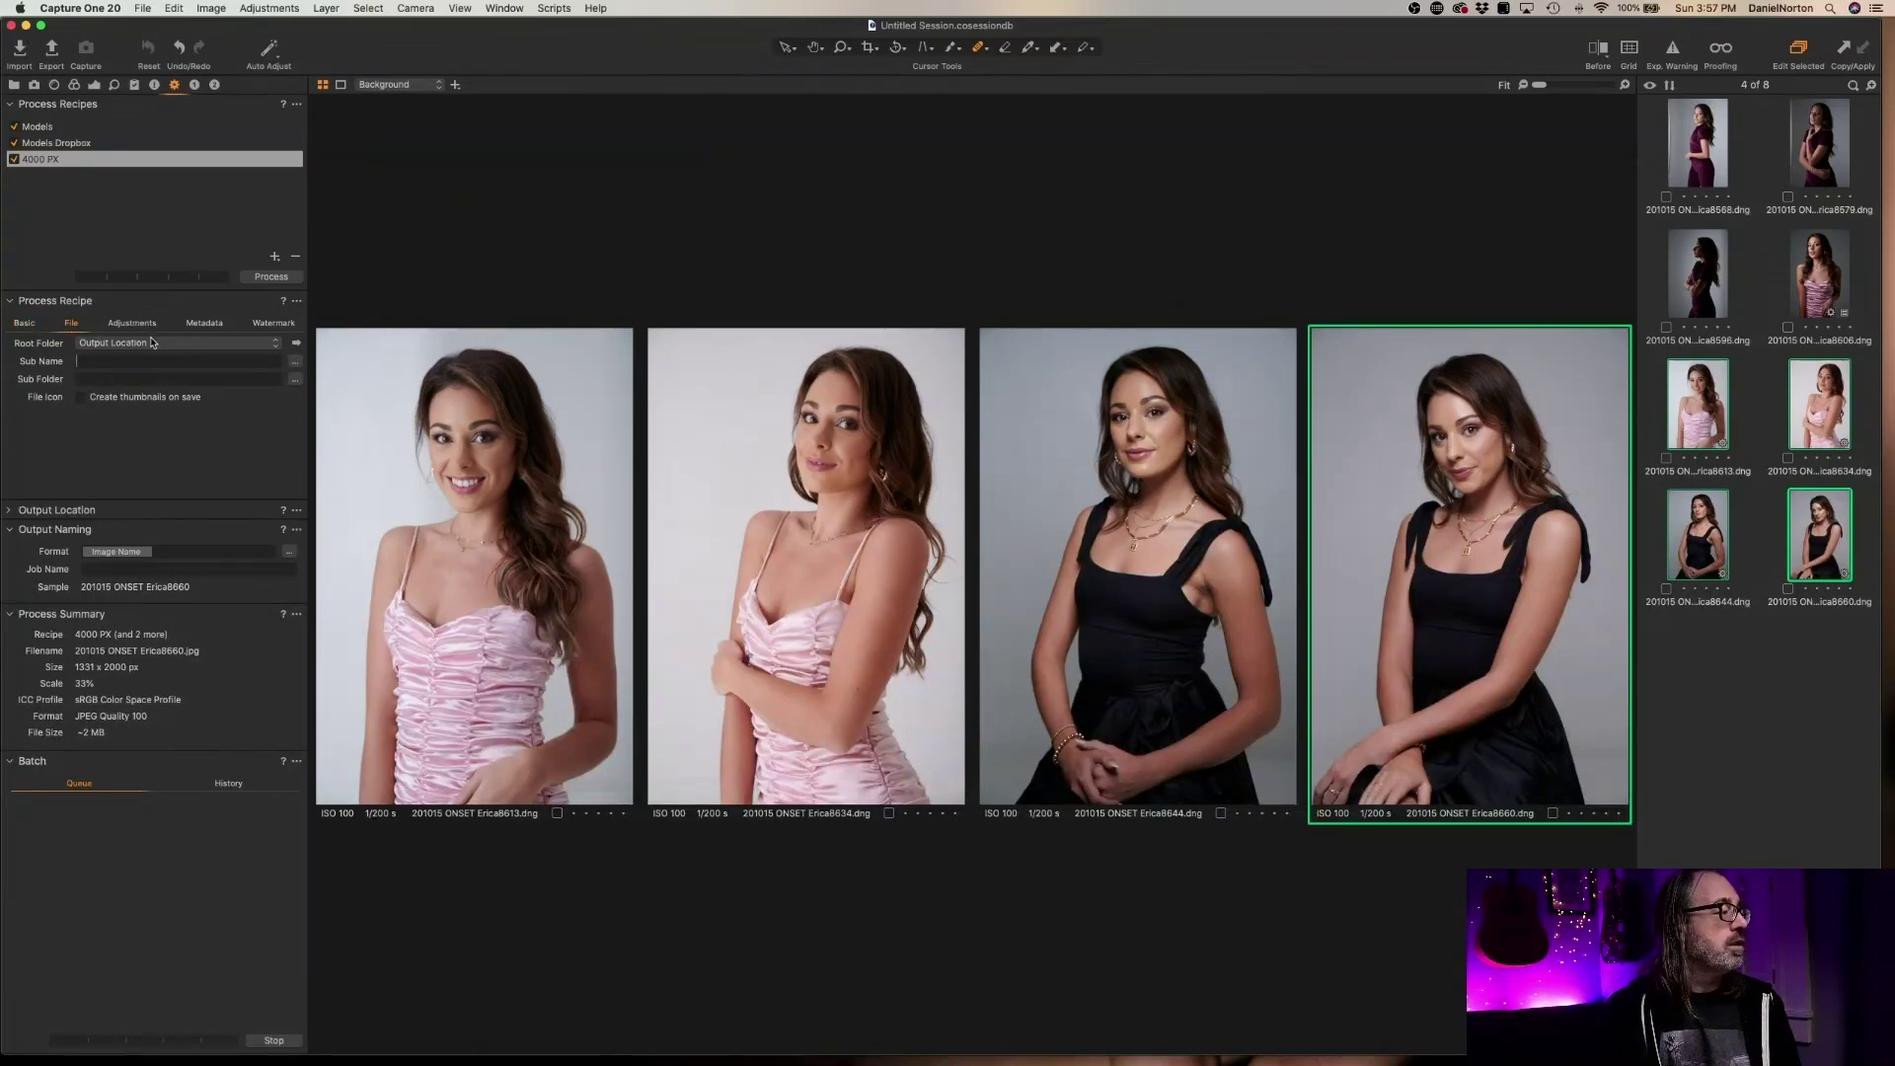
left_click(113, 353)
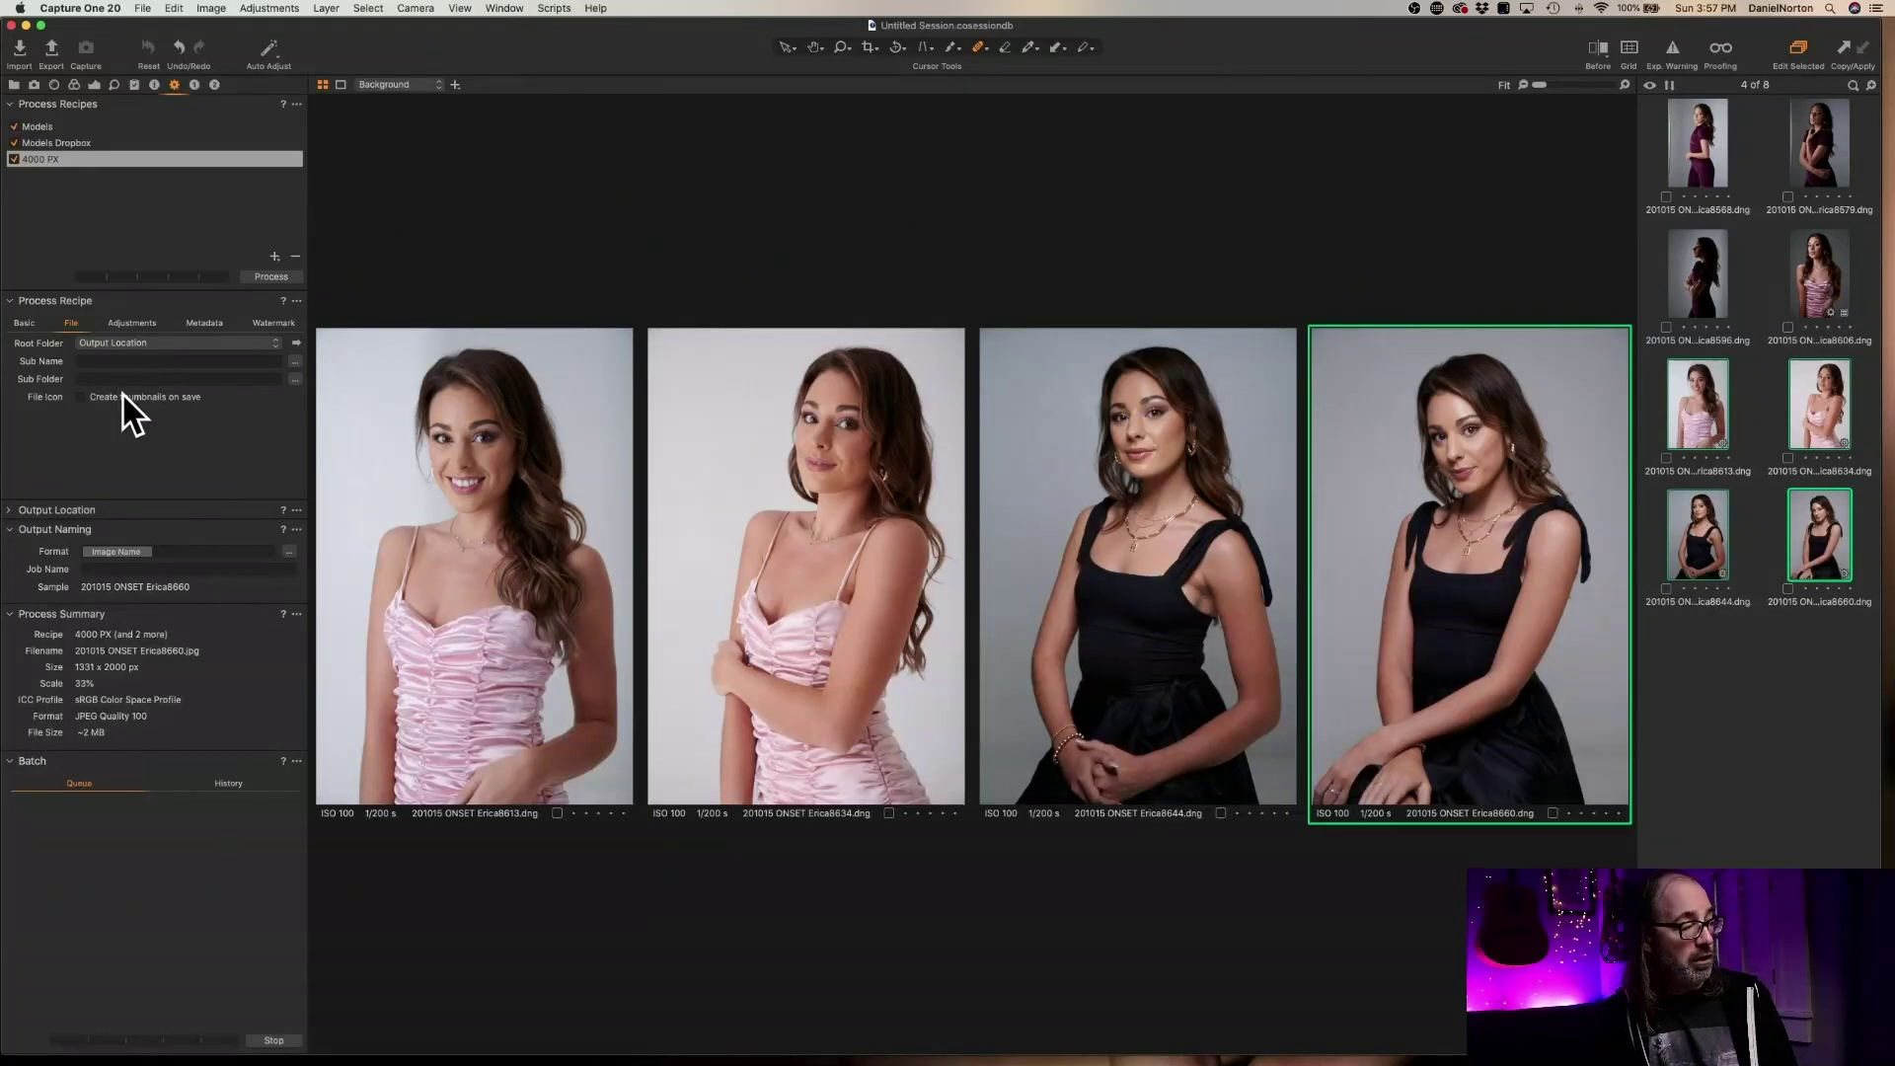
left_click(138, 323)
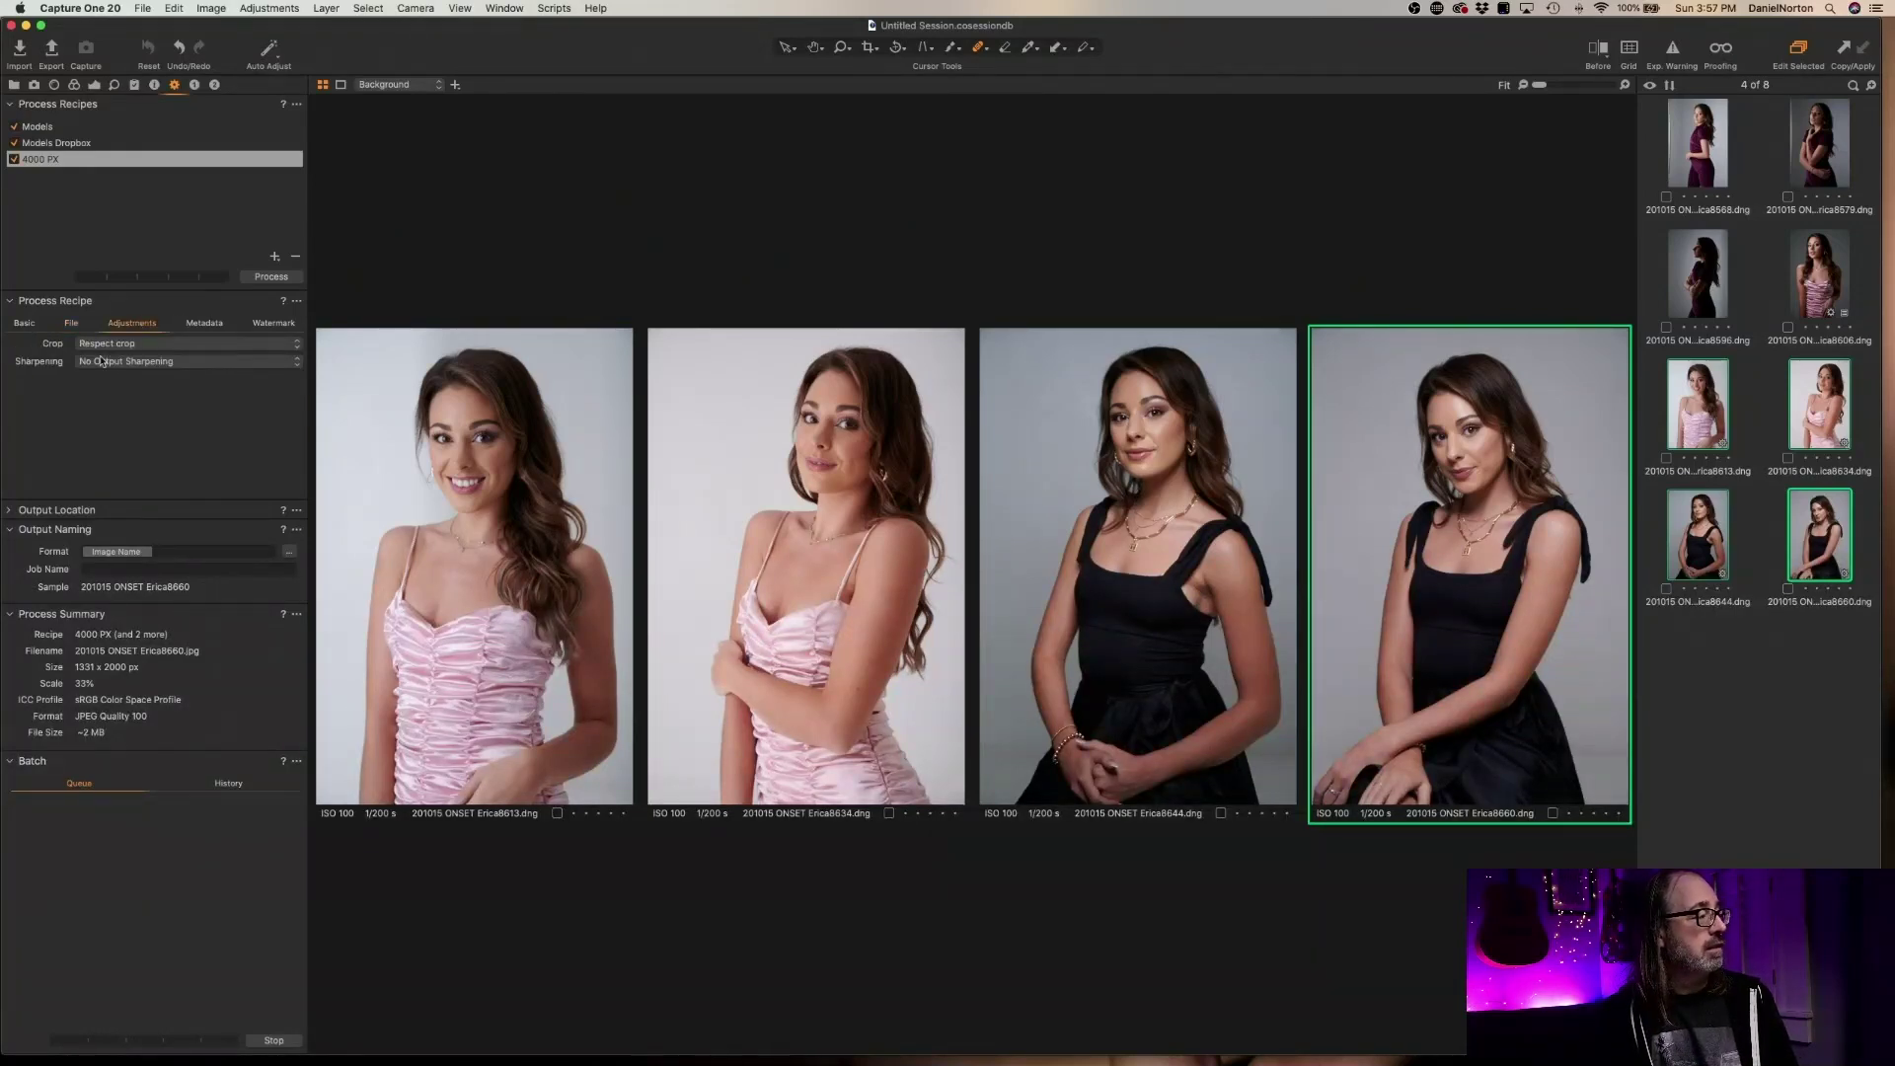
left_click(208, 324)
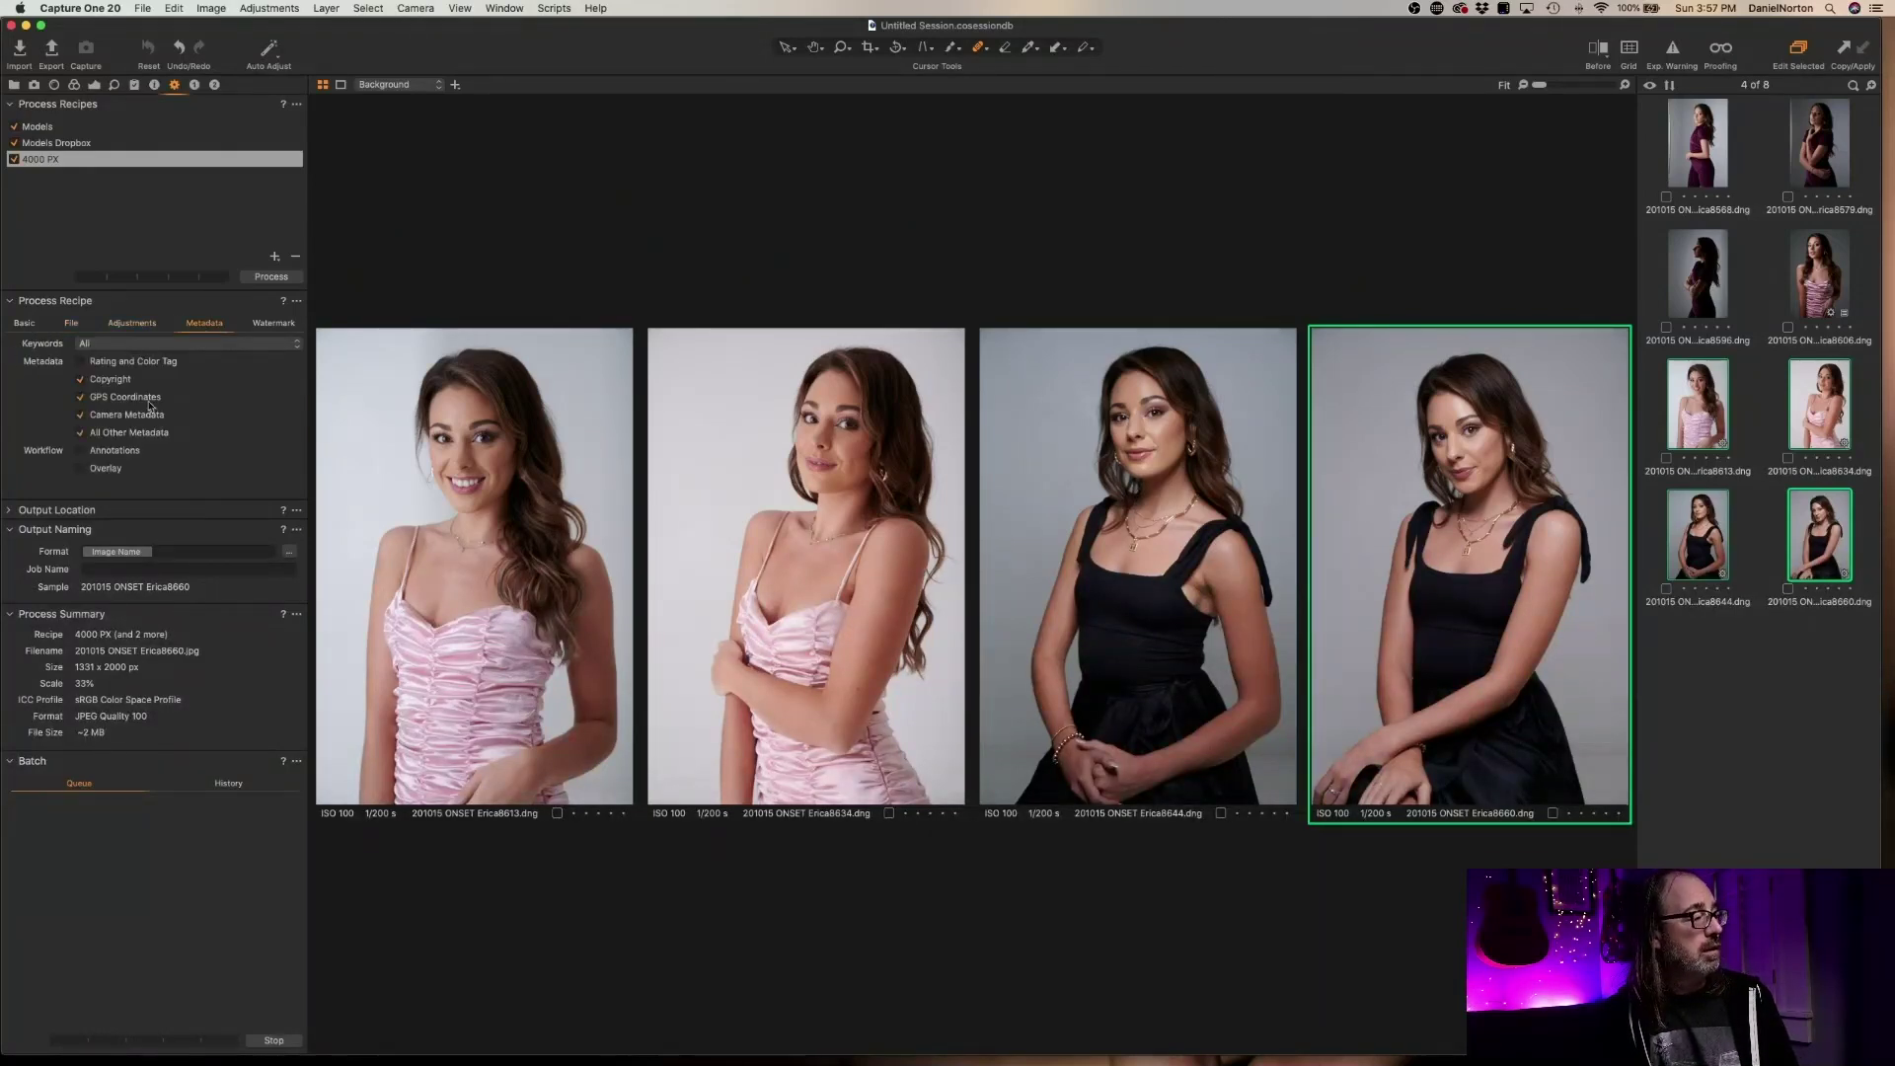
left_click(270, 325)
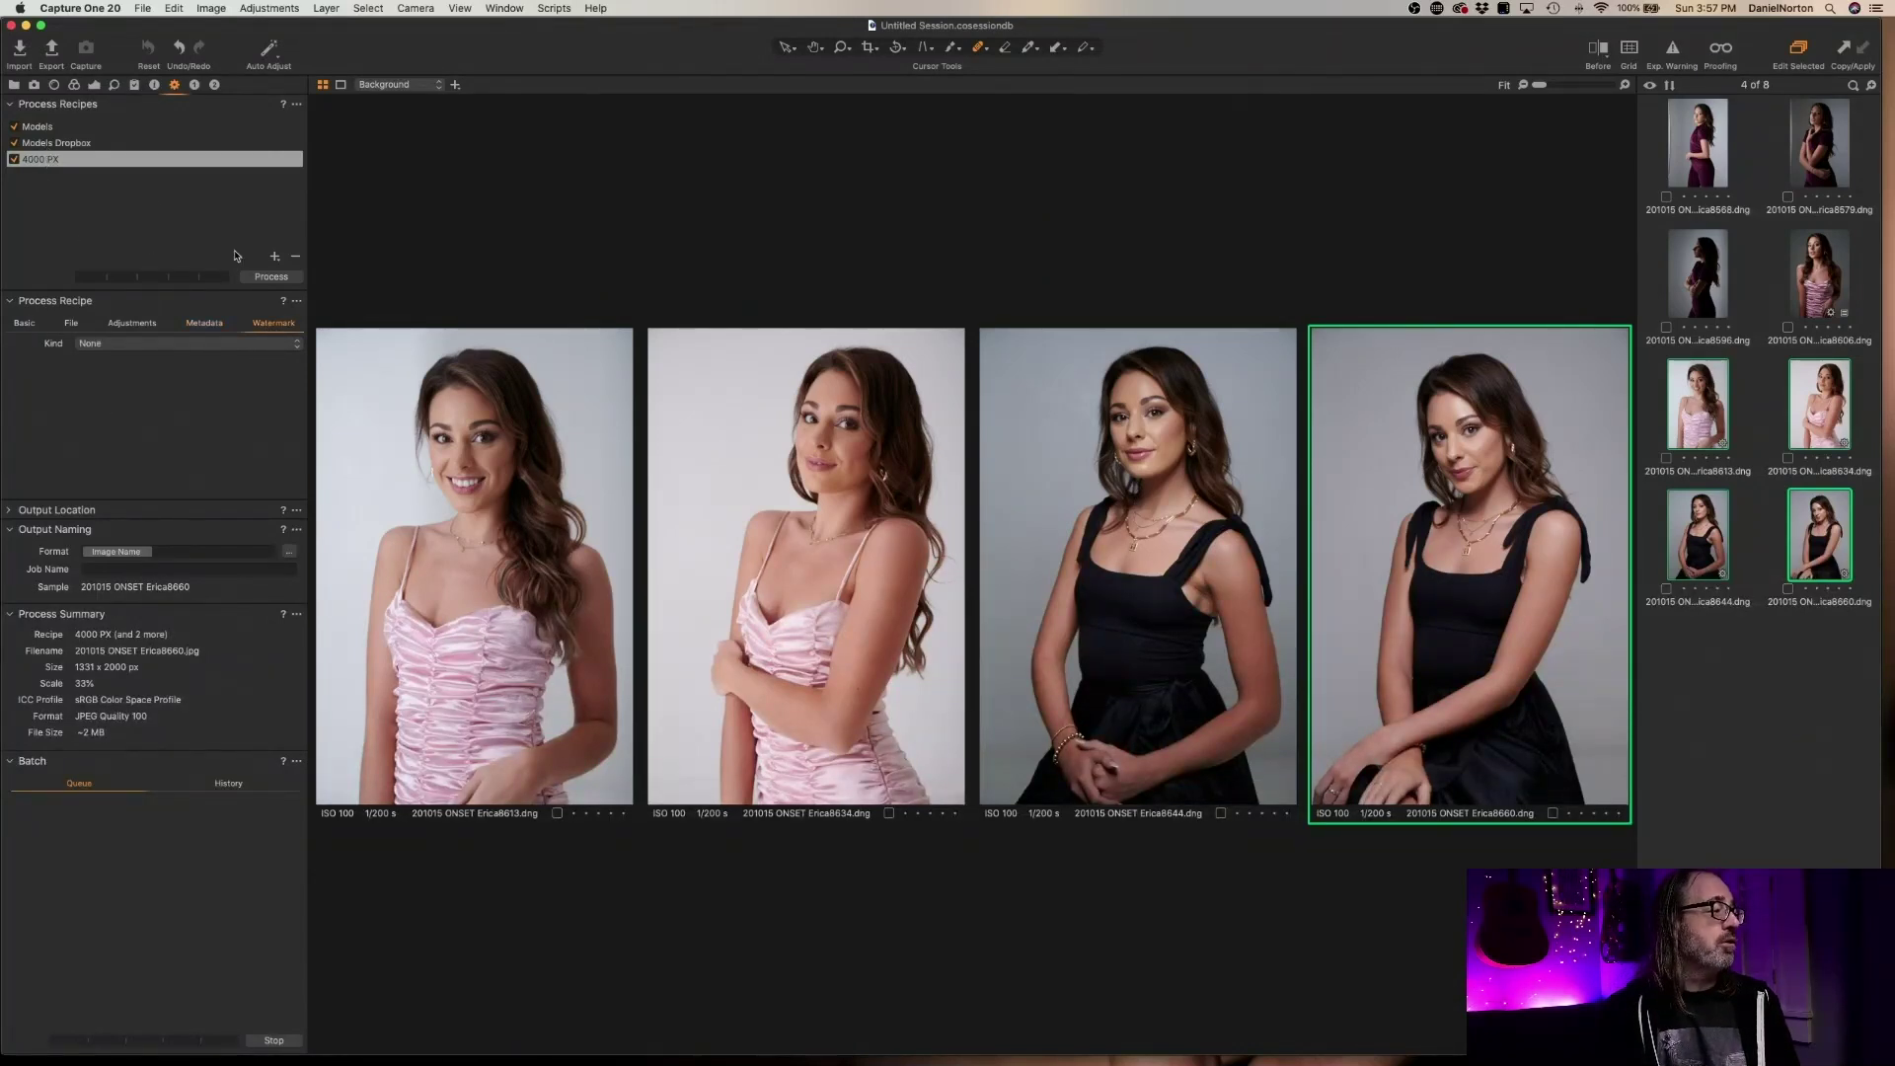
Add another process recipe named 4000 PX Dropbox
left_click(274, 257)
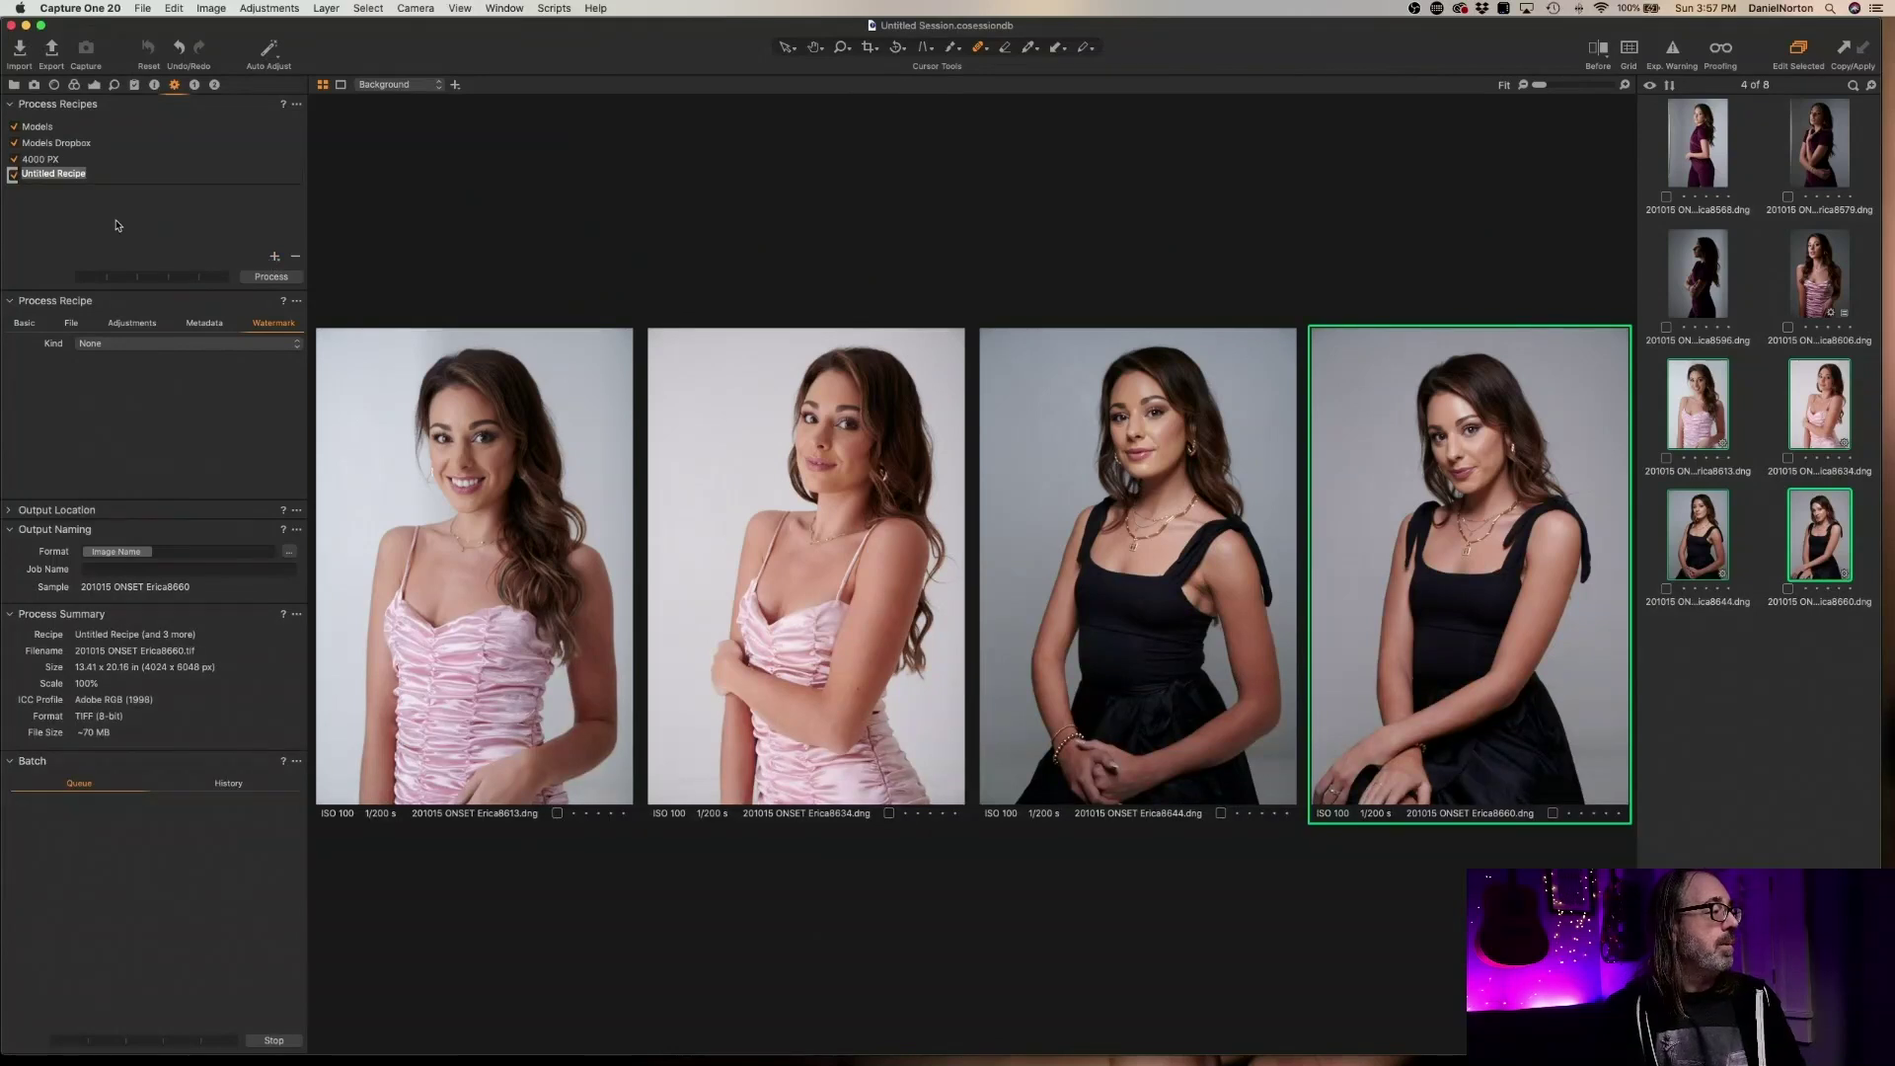
type("S")
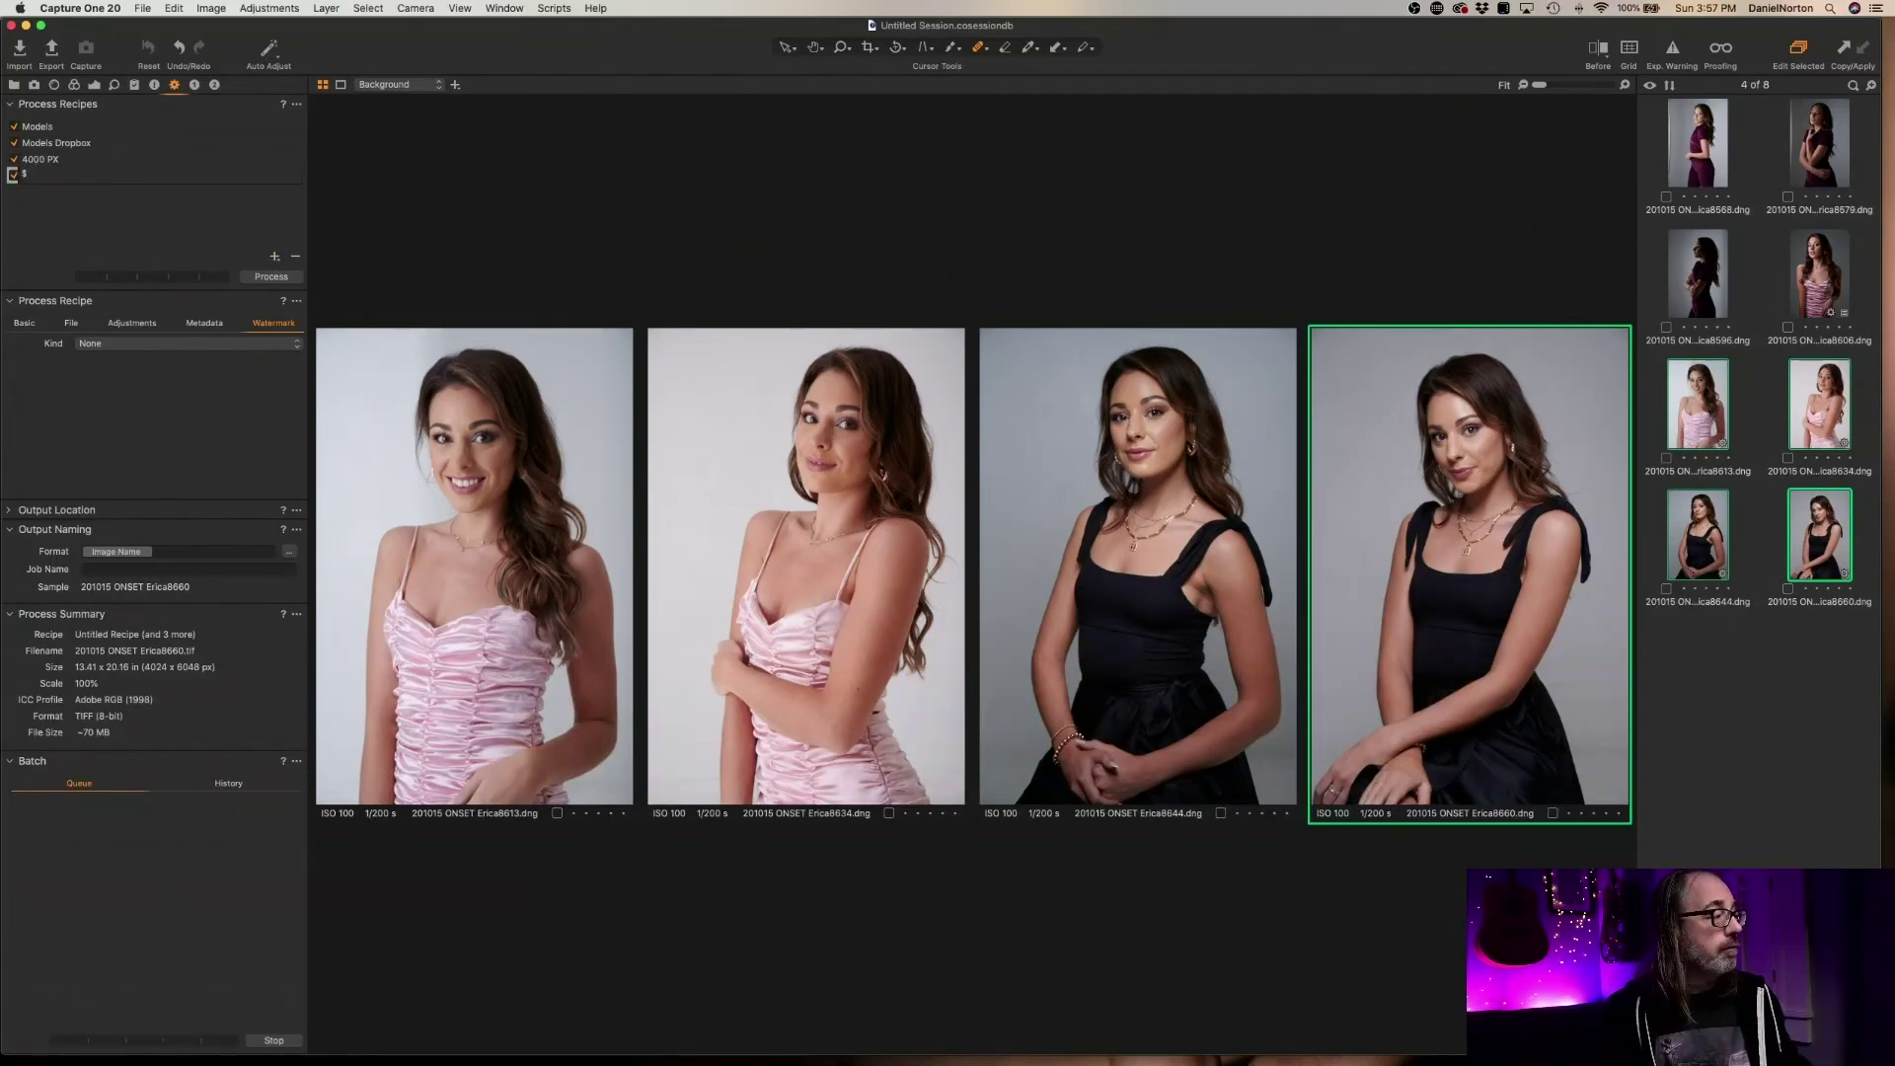
type("4000")
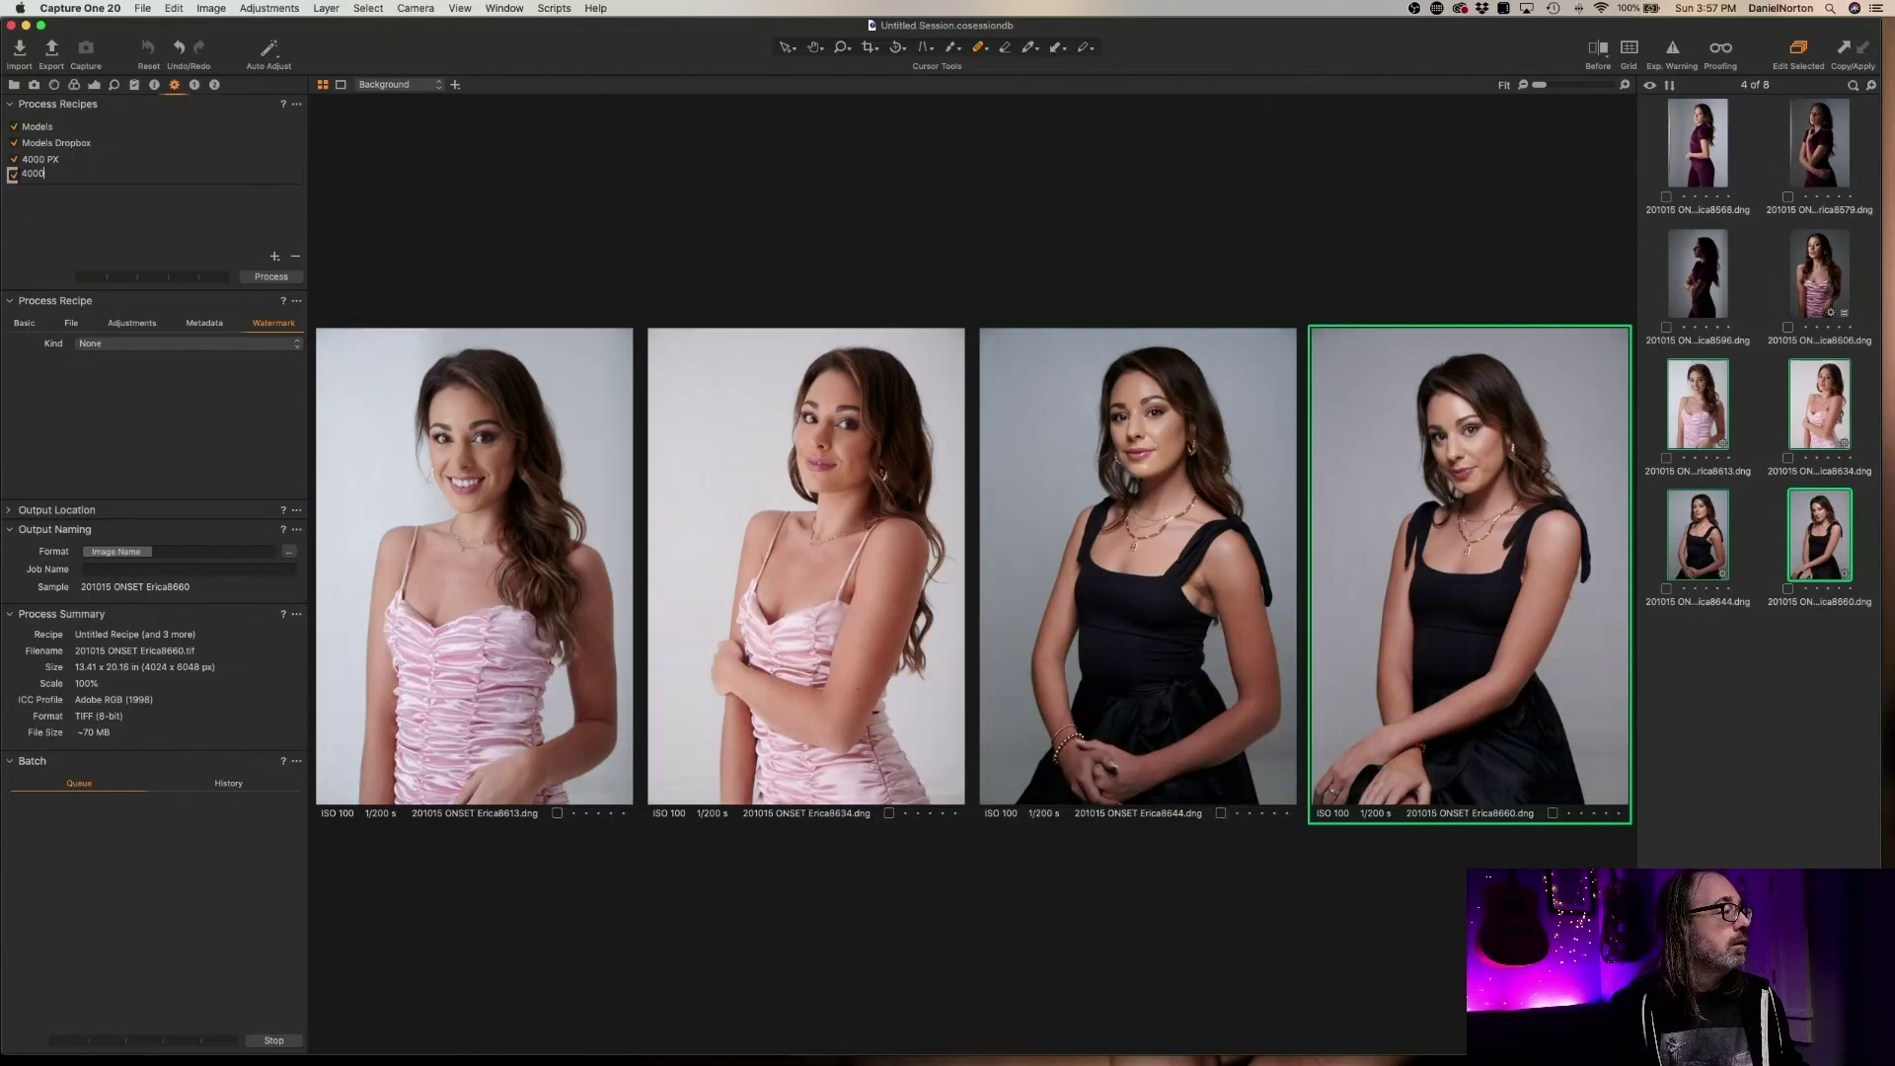
type(" PX Dropbox")
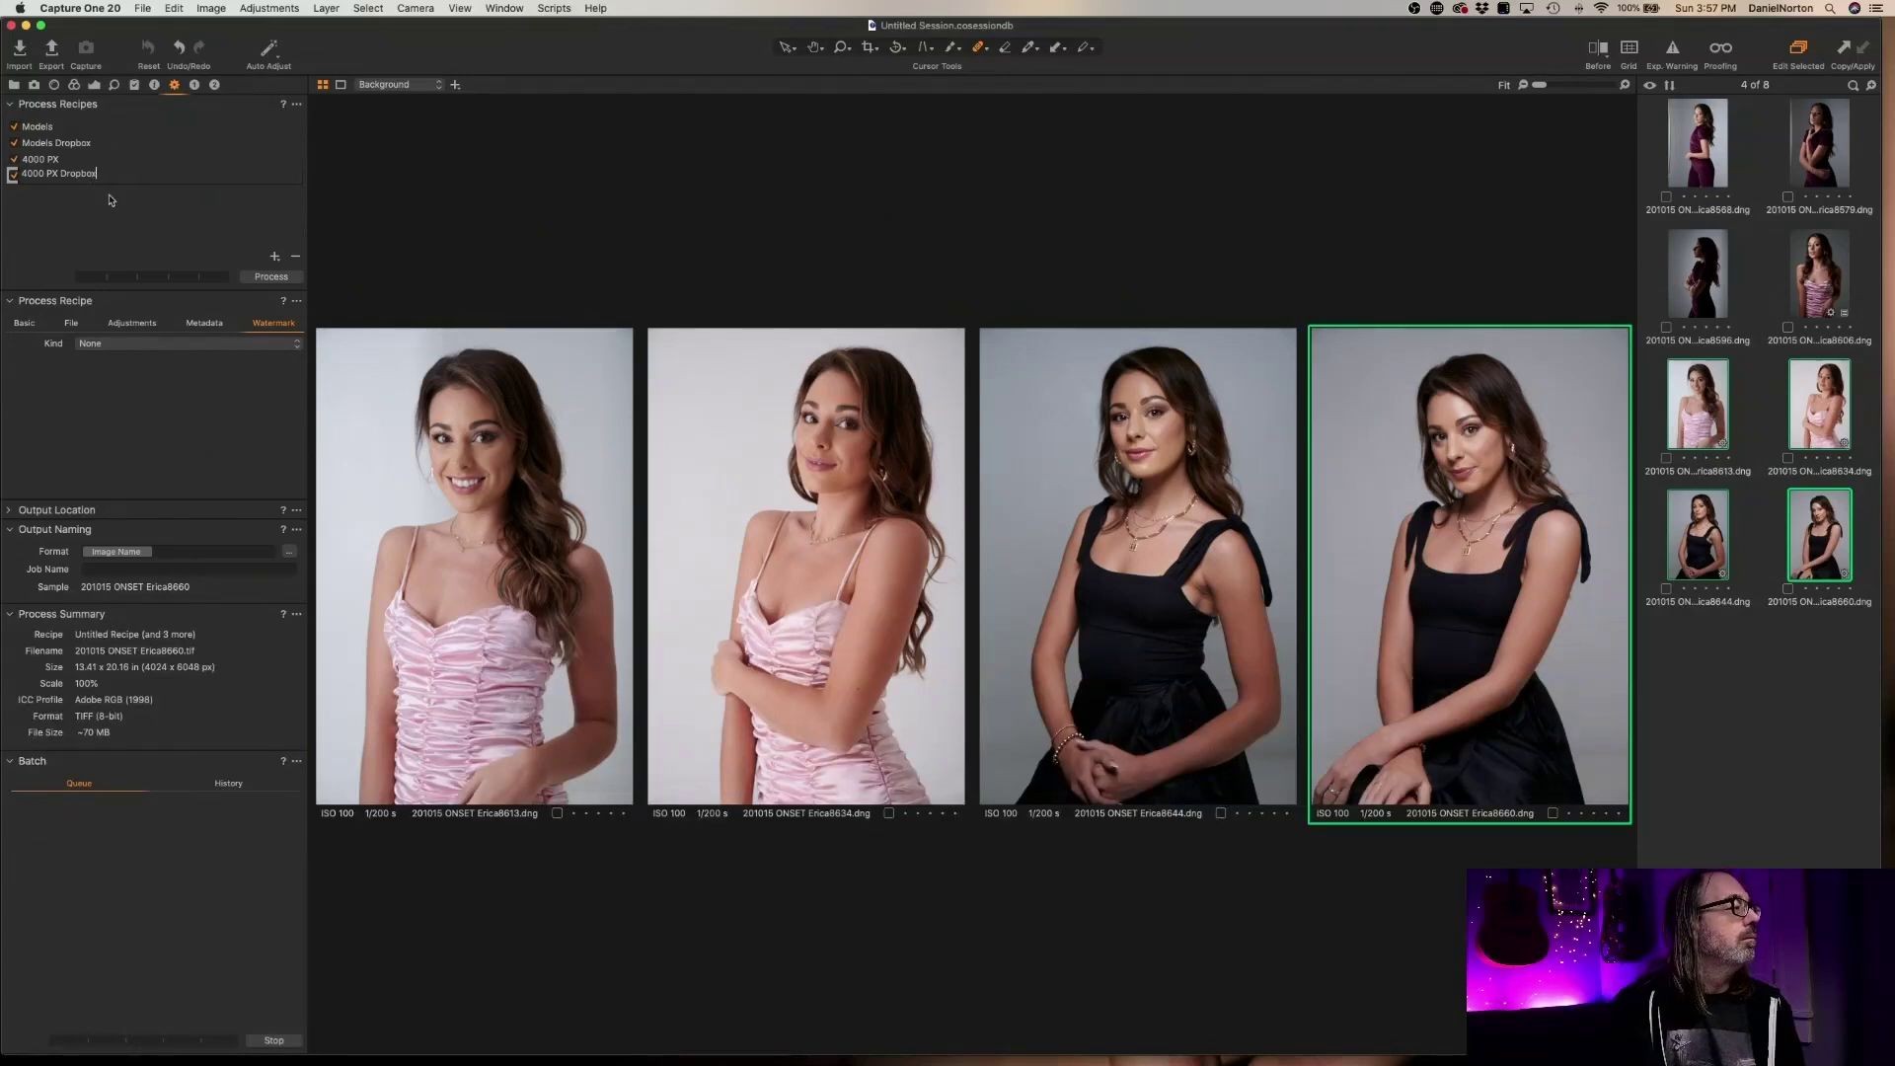
key("Return")
Set the 4000 PX Dropbox recipe's format to JPEG and its ICC profile to sRGB Color Space Profile
left_click(35, 325)
left_click(143, 343)
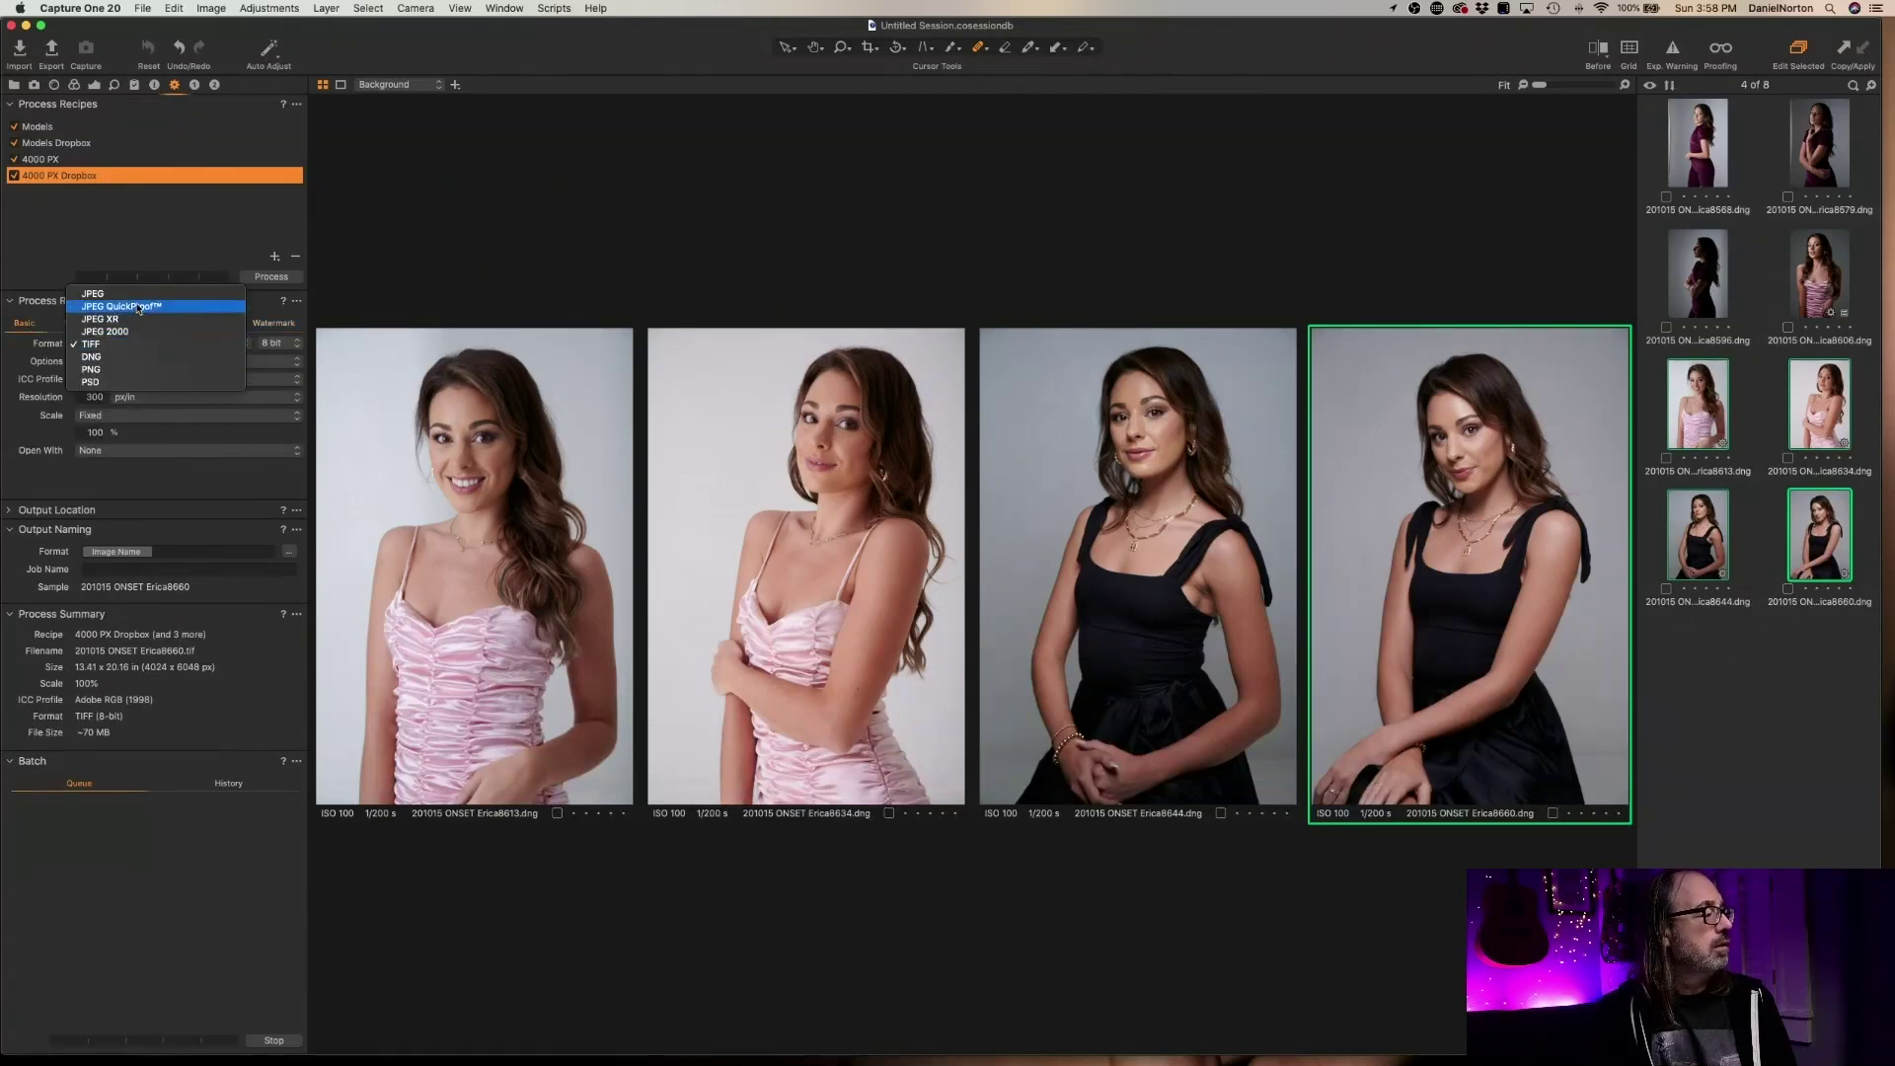
left_click(140, 294)
left_click(176, 380)
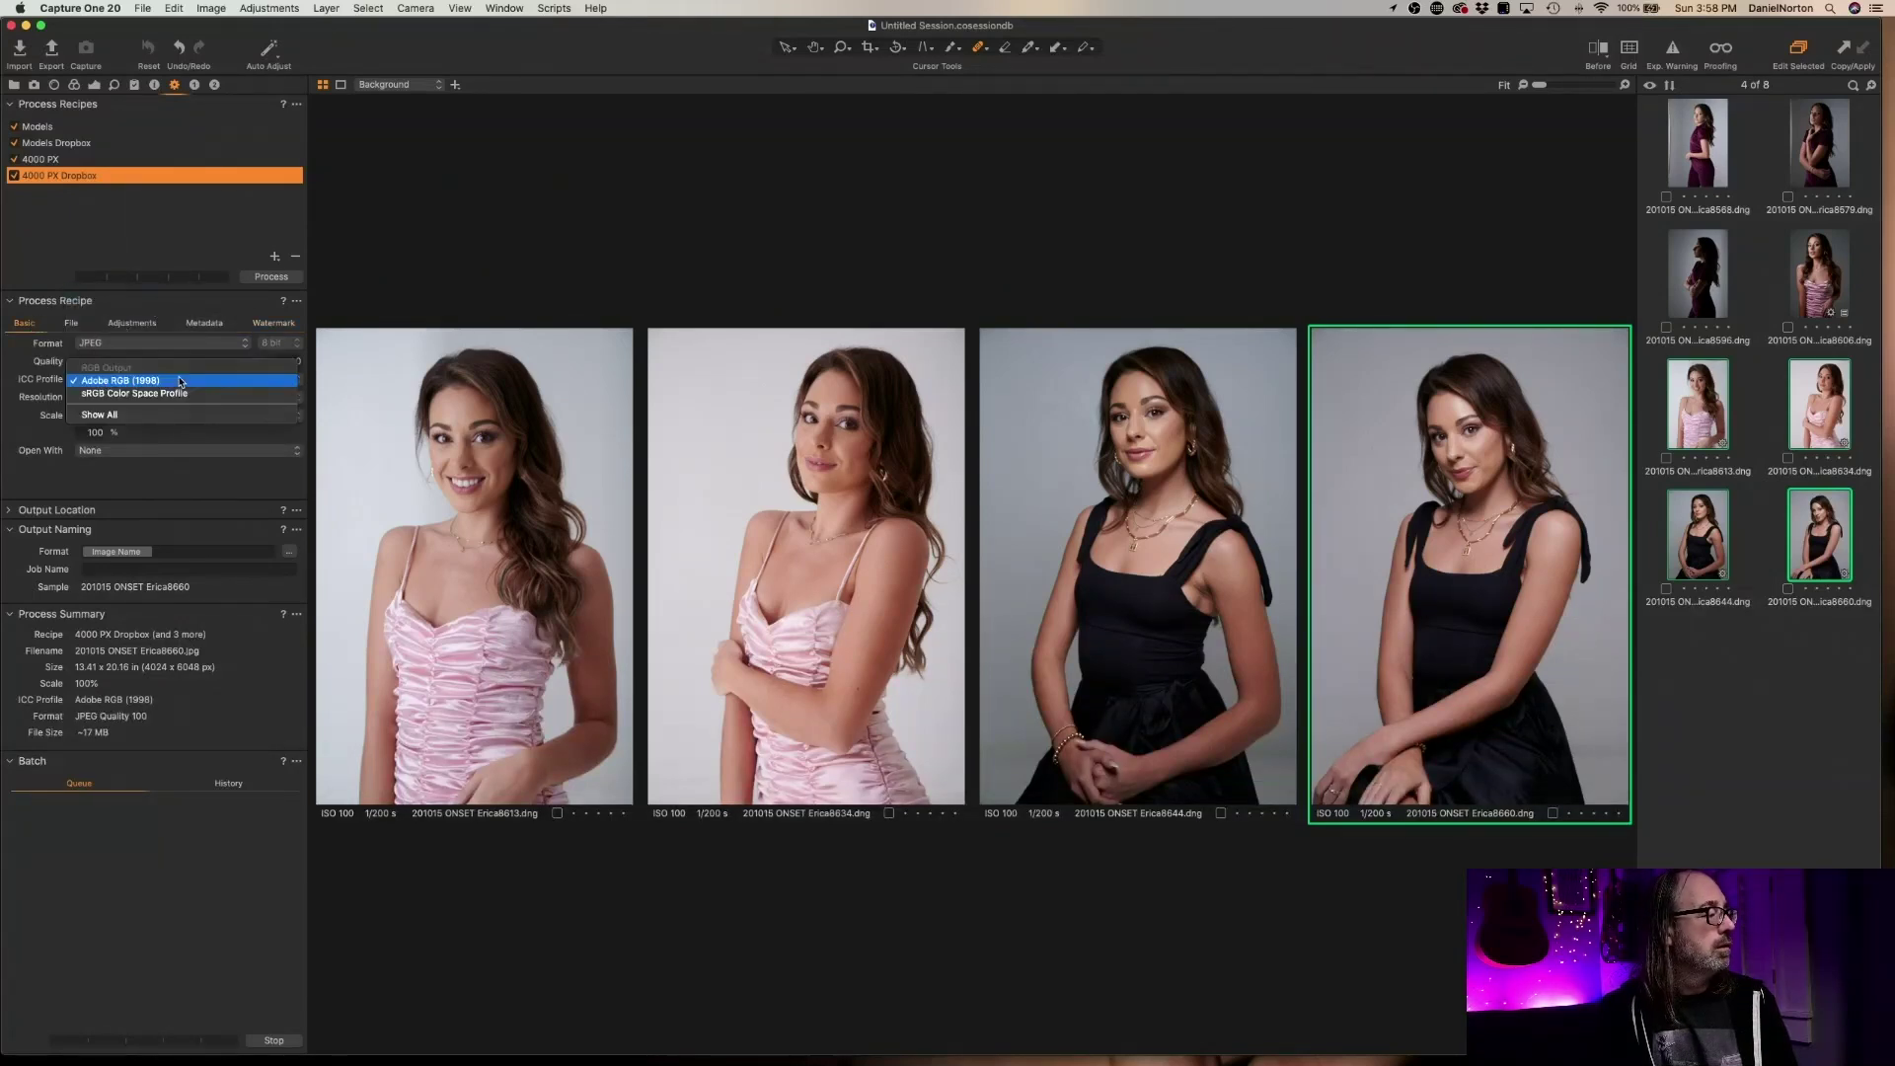
left_click(181, 394)
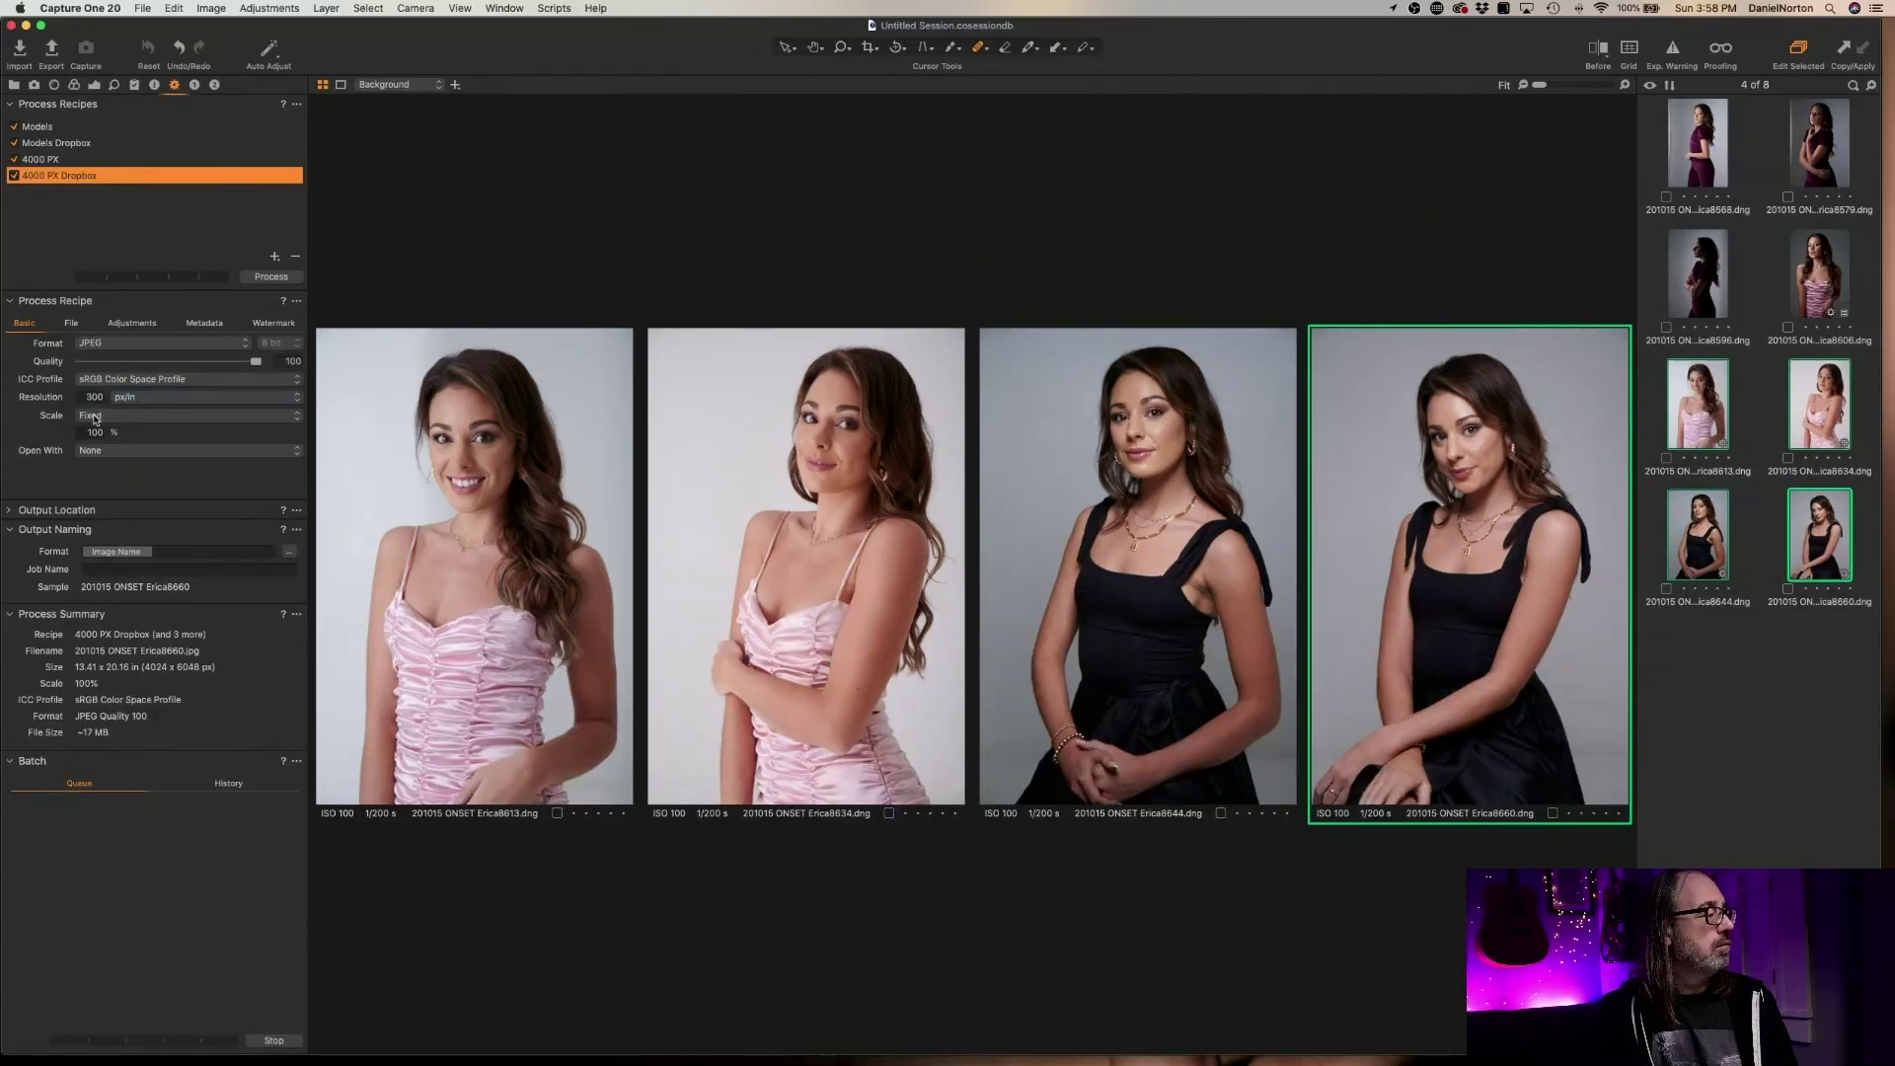
Scale the 4000 PX Dropbox recipe's output by Long Edge to 2000 px
left_click(117, 417)
left_click(117, 481)
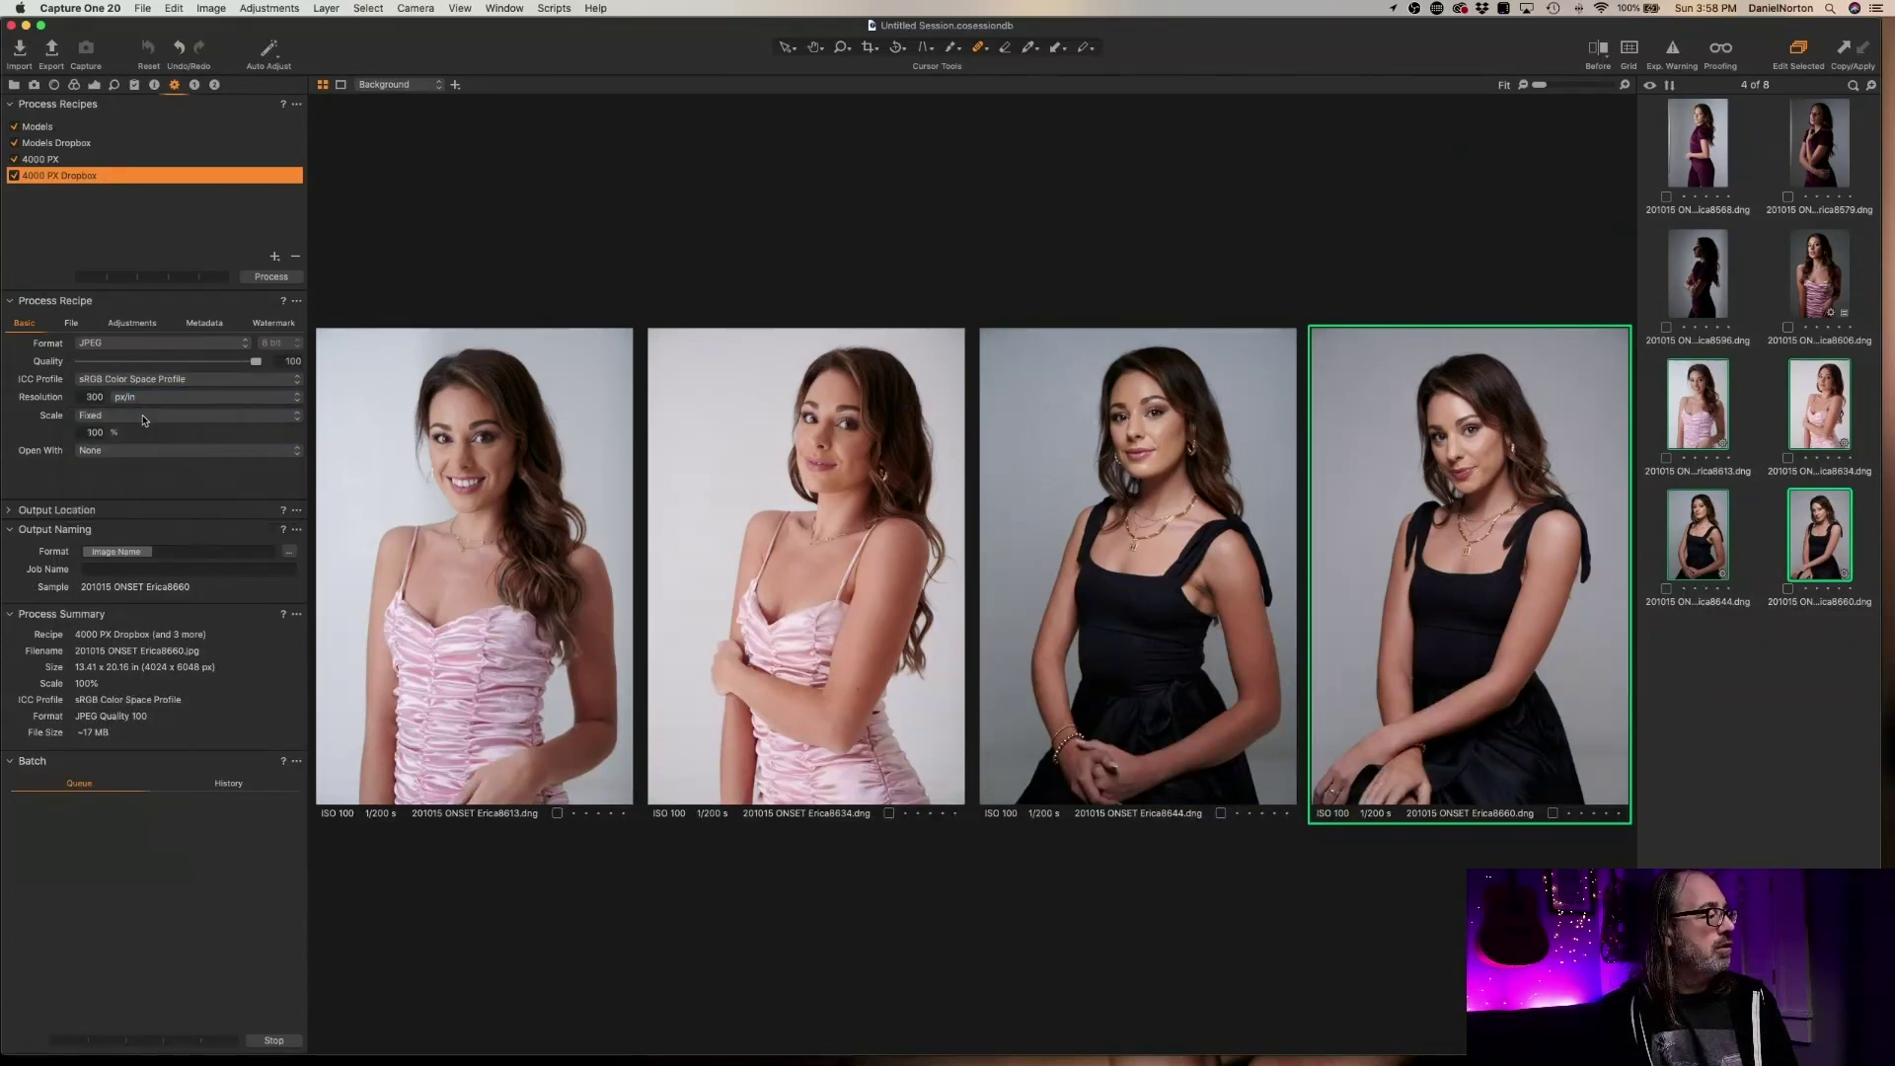
left_click(125, 432)
left_click(135, 441)
double_click(87, 432)
type("2000")
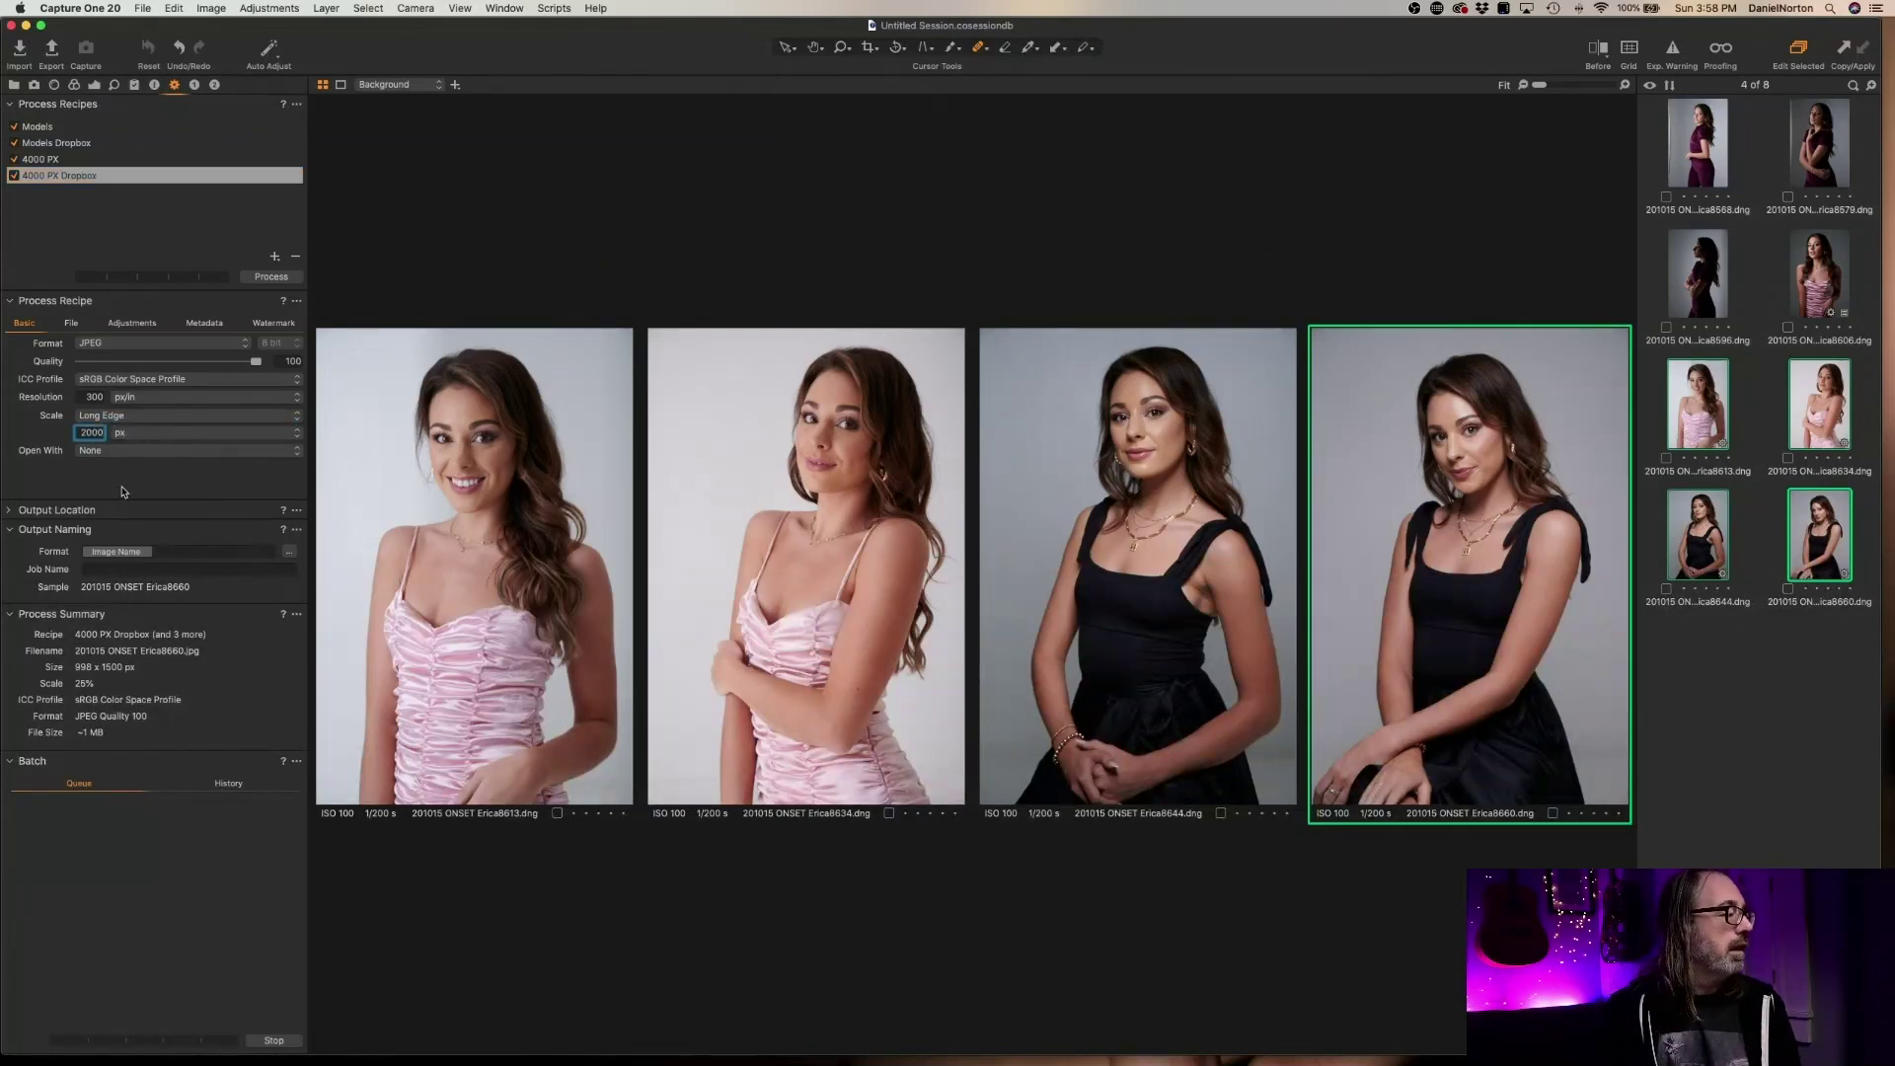
Set the 4000 PX Dropbox recipe's root folder to the Models folder in Dropbox
left_click(69, 324)
left_click(137, 323)
left_click(204, 322)
left_click(271, 324)
left_click(71, 326)
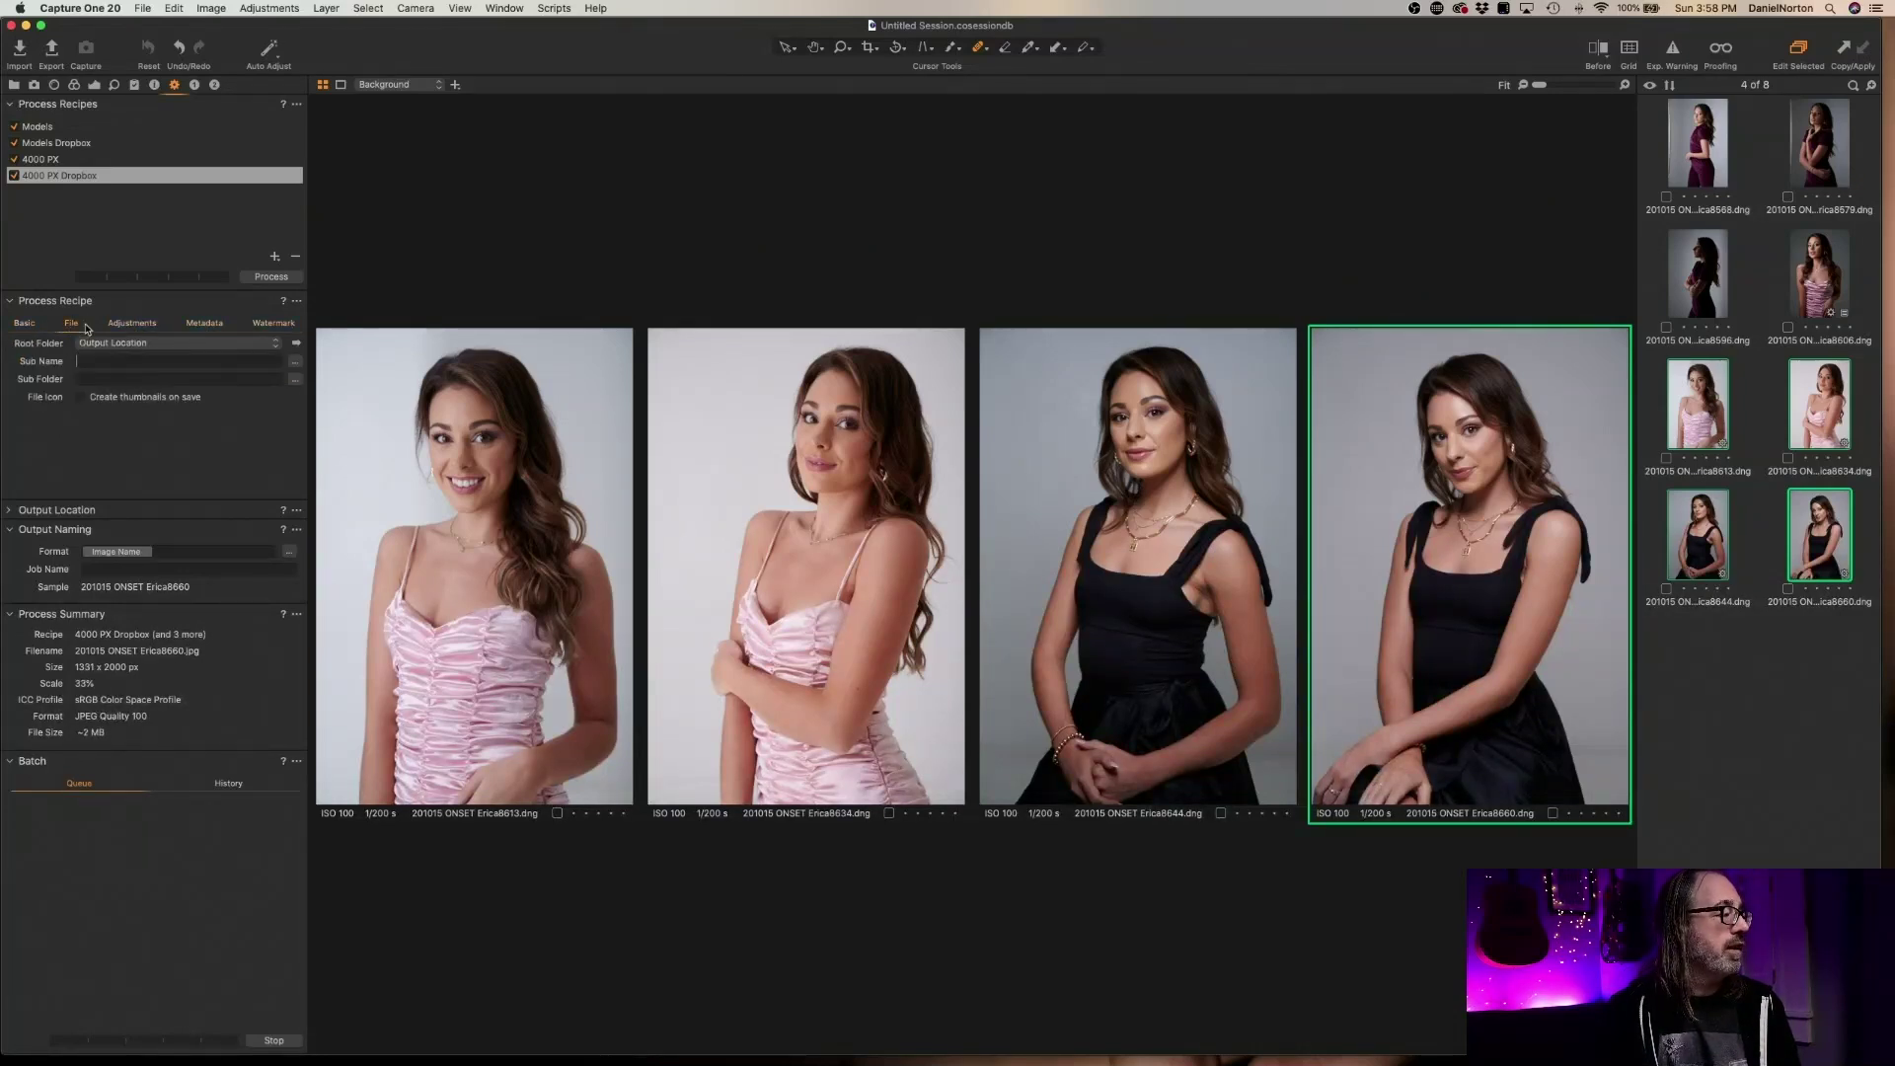
left_click(134, 344)
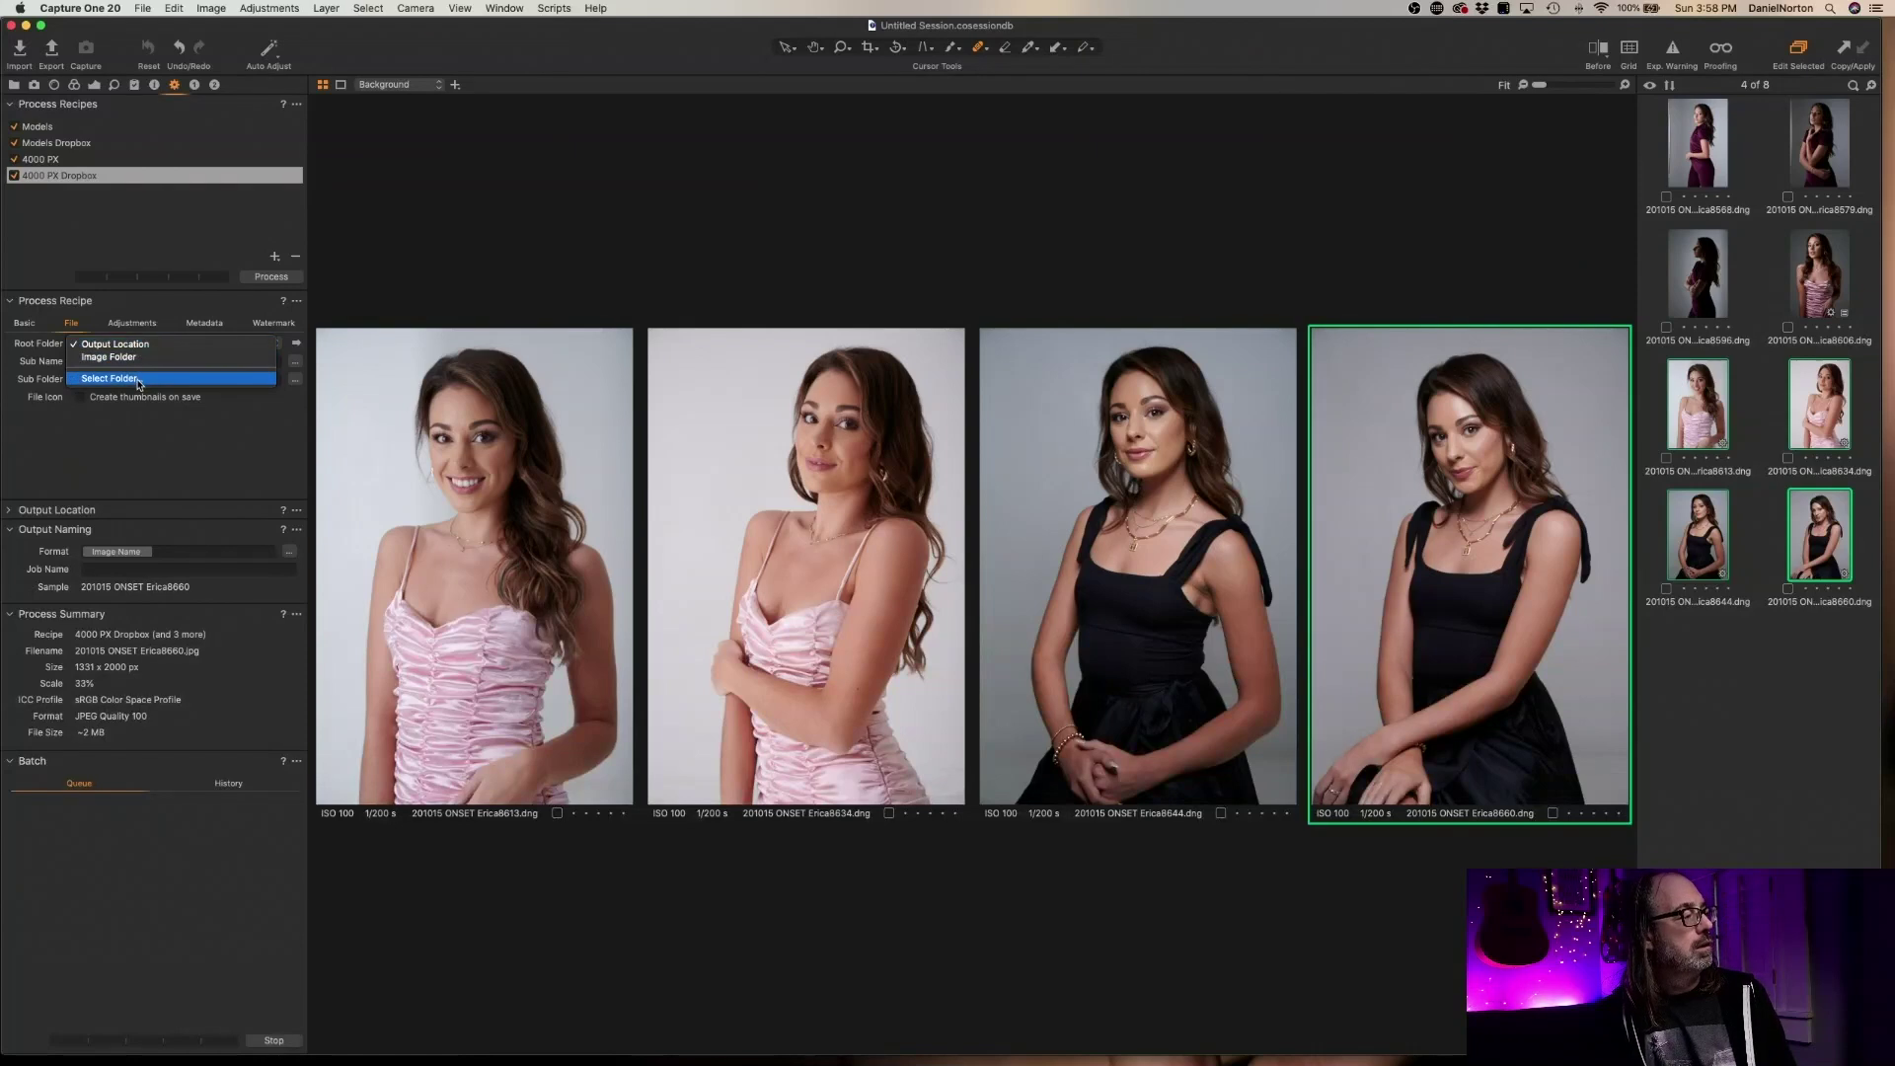
left_click(139, 381)
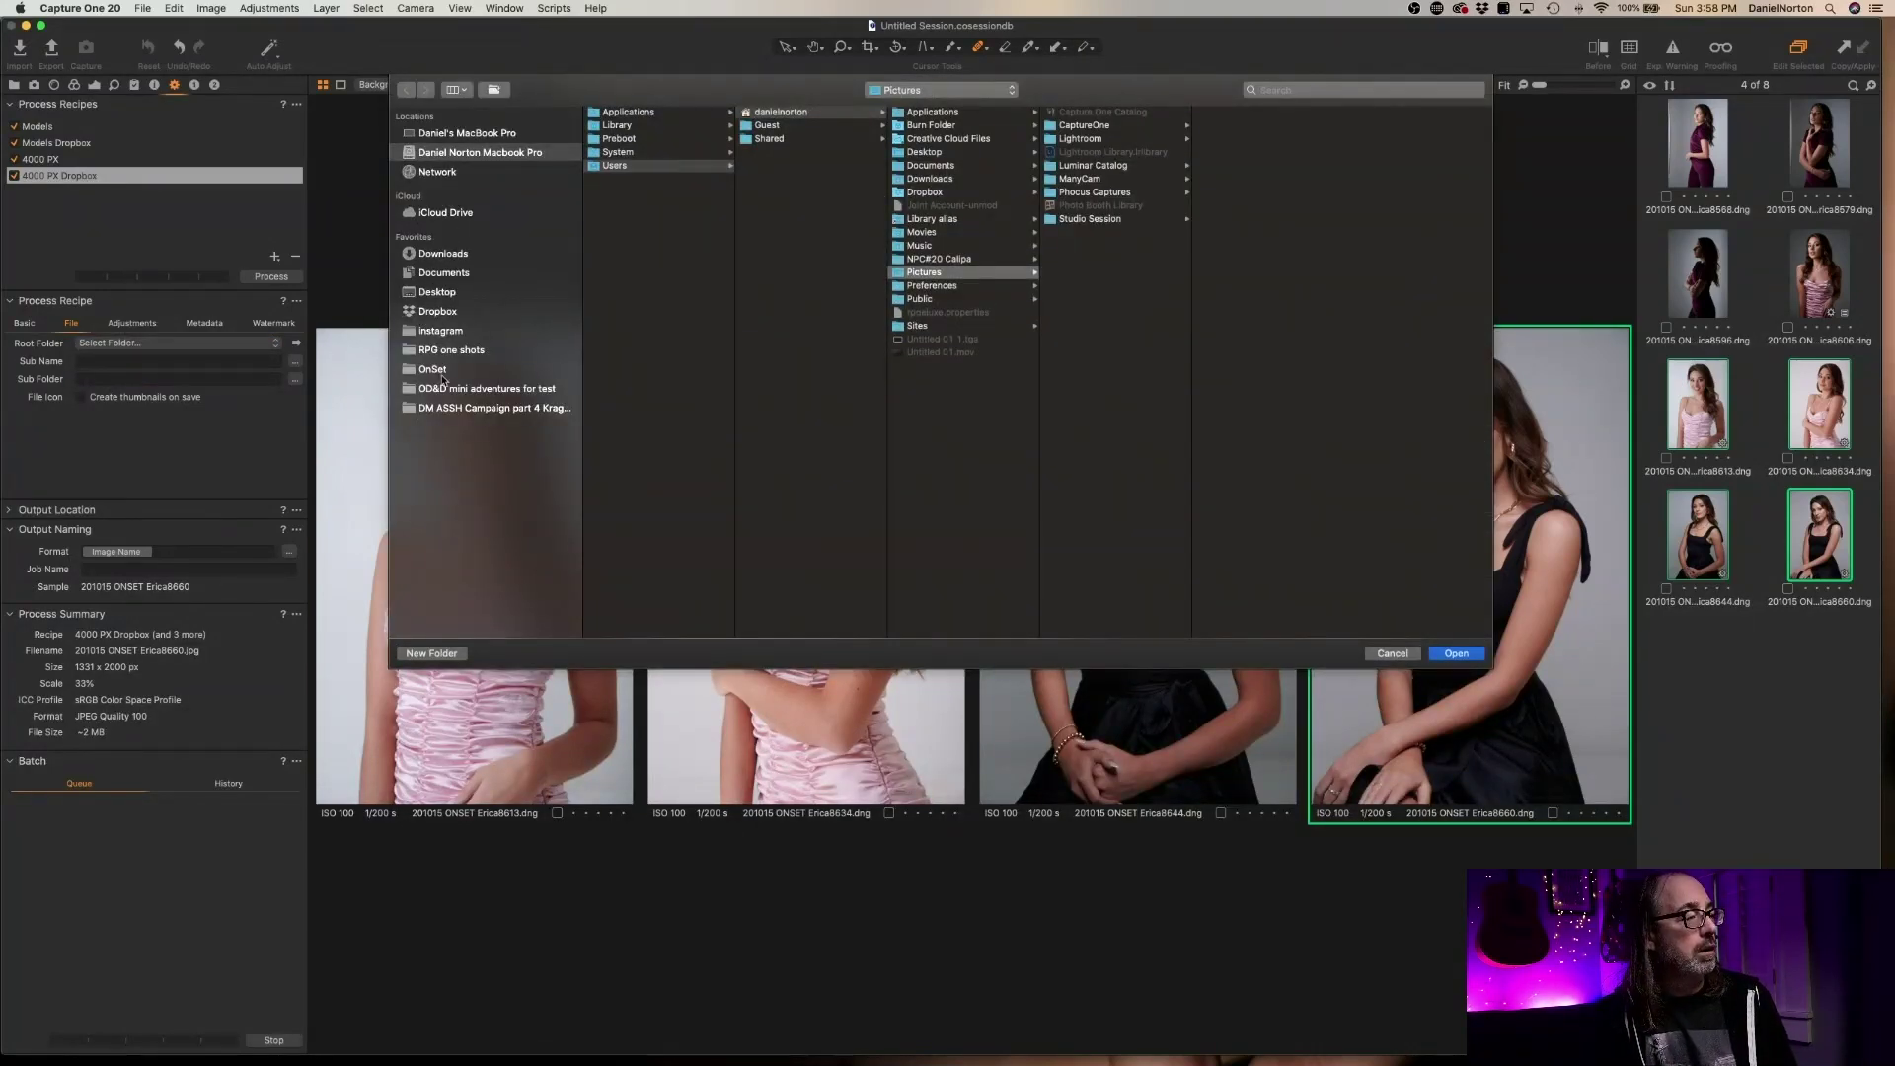
left_click(437, 312)
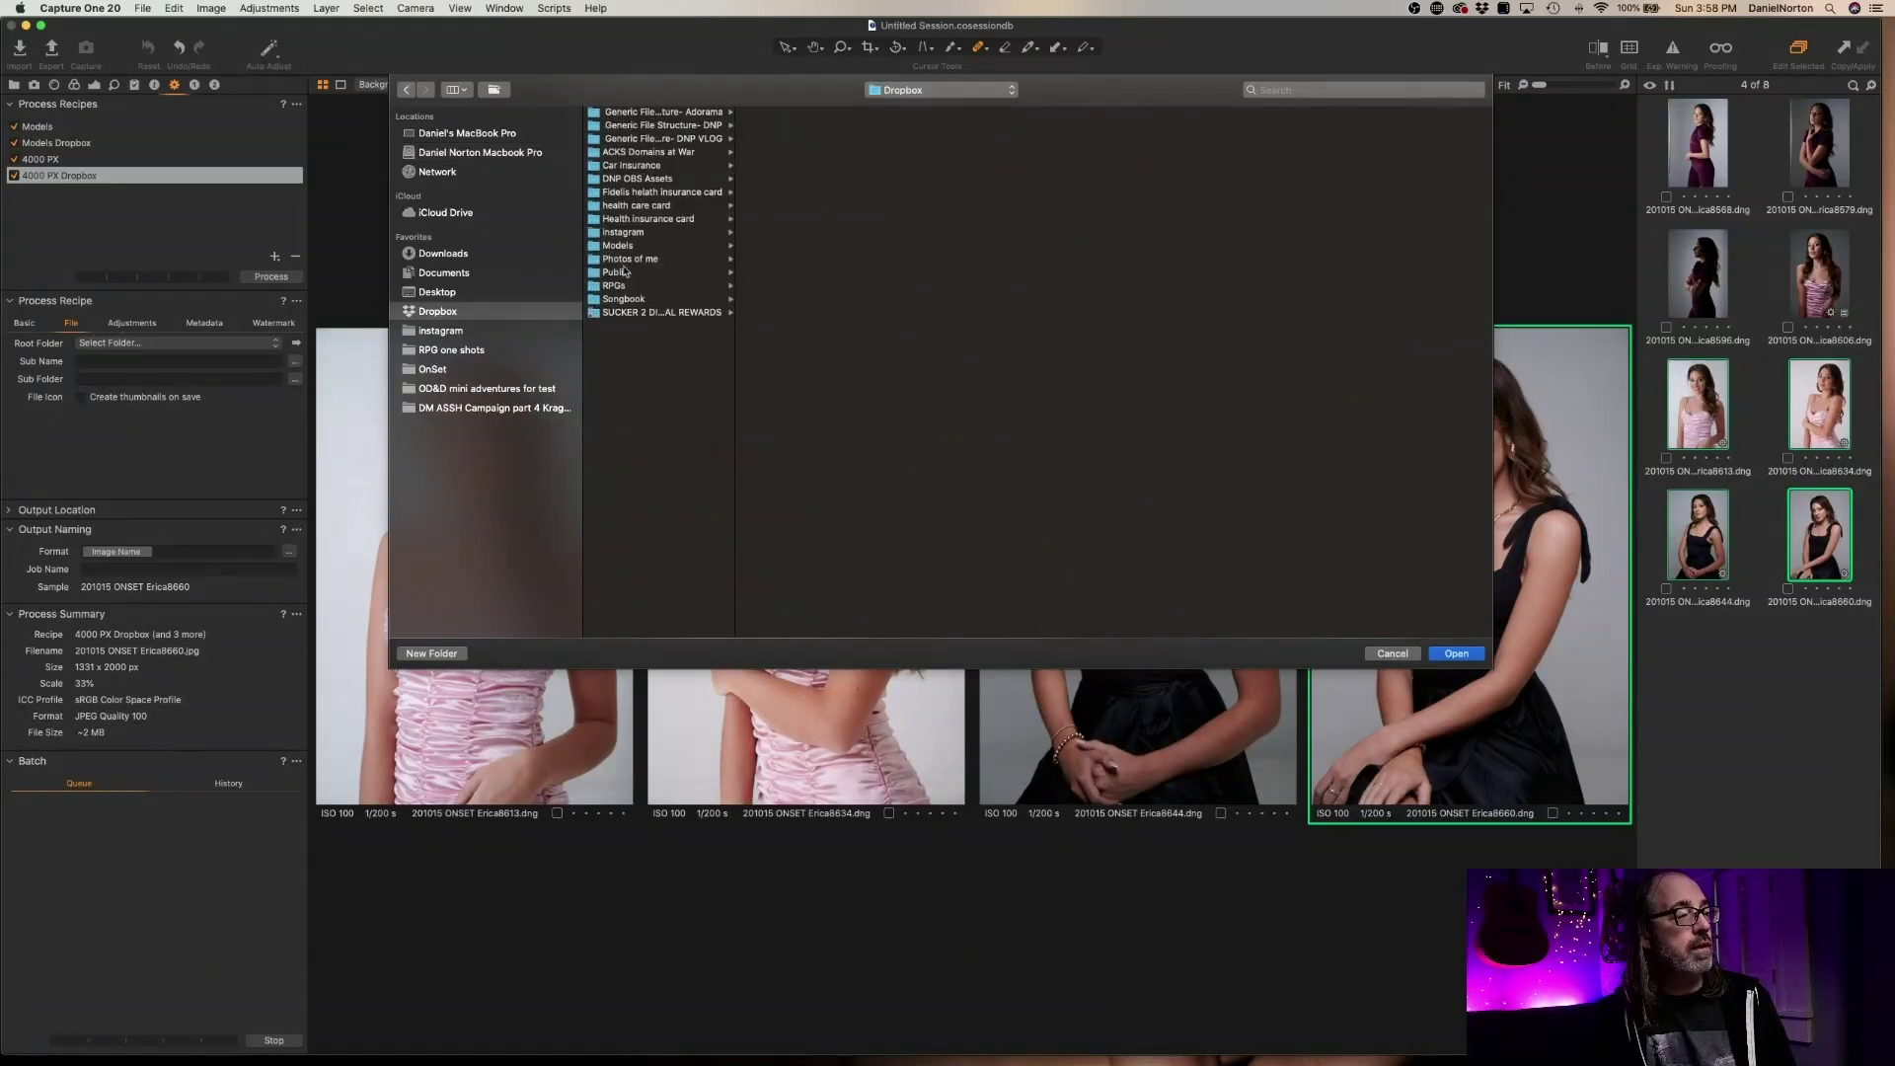
left_click(618, 245)
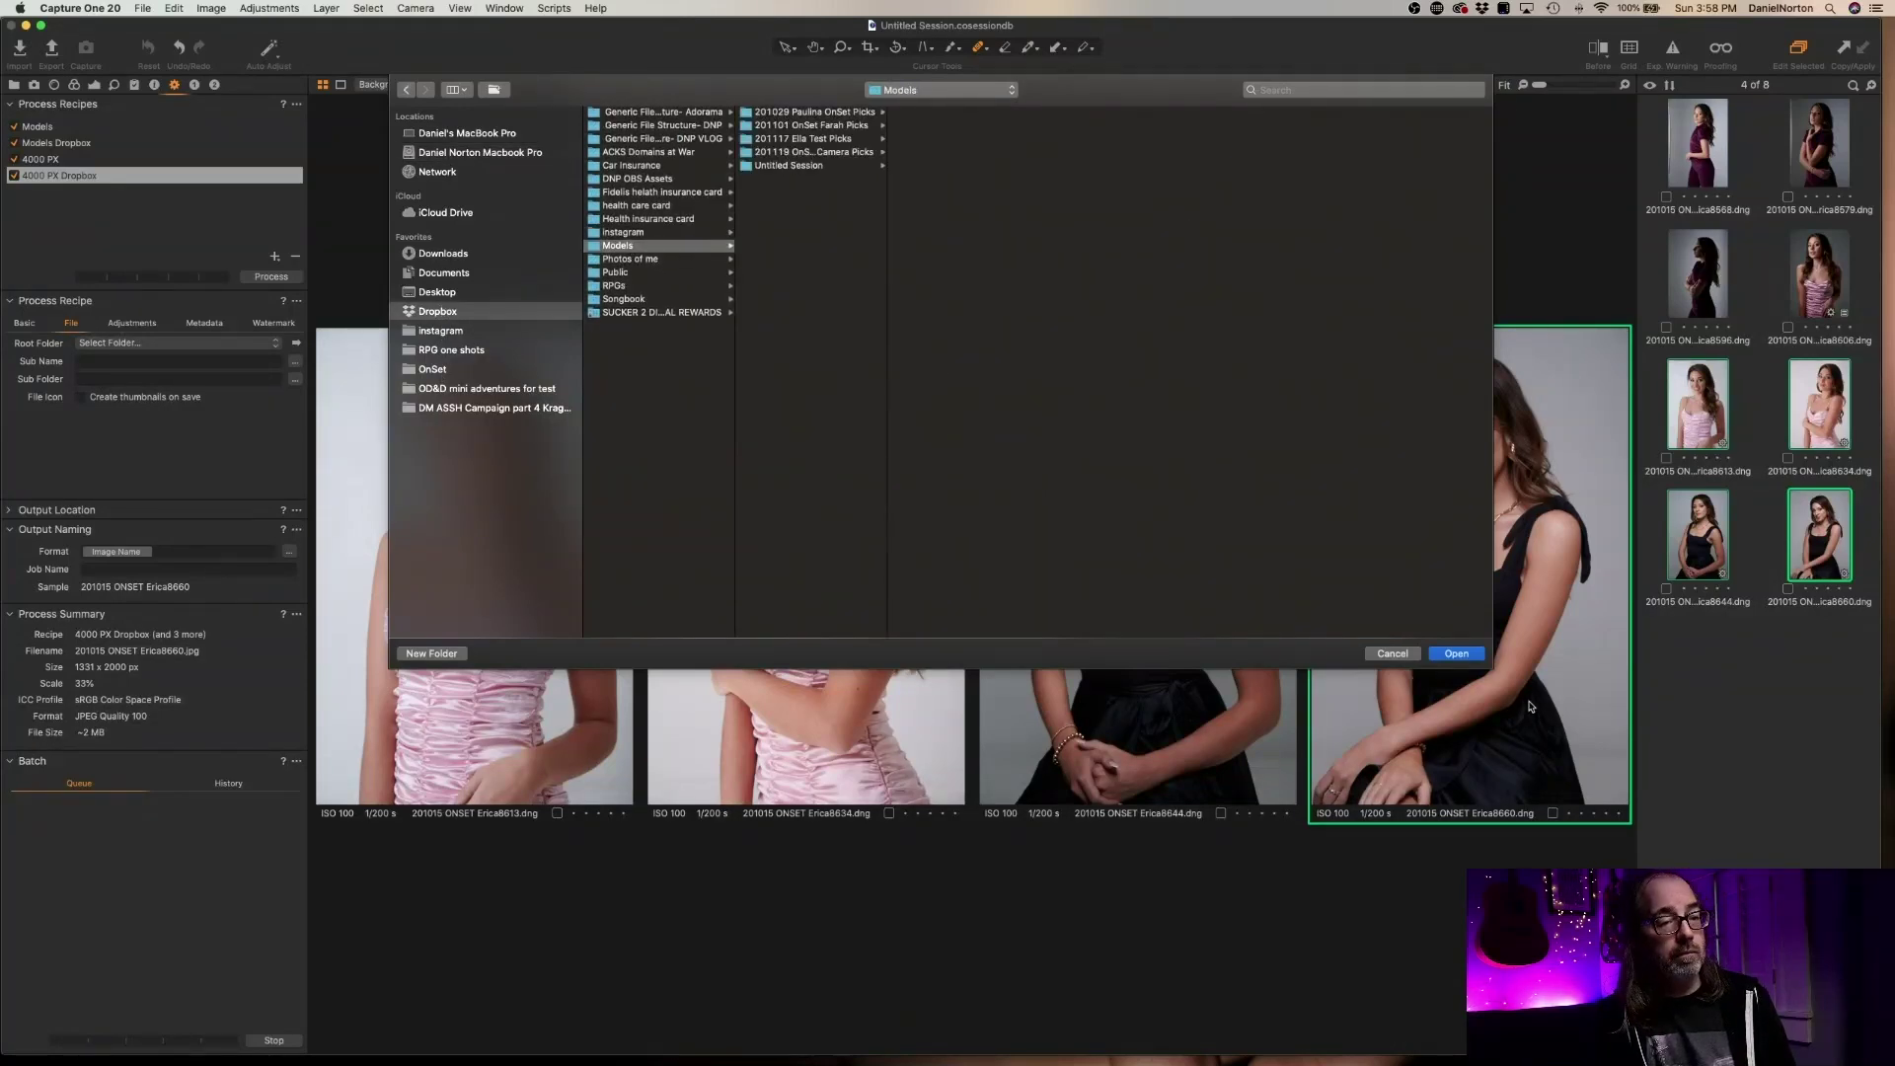
left_click(1458, 655)
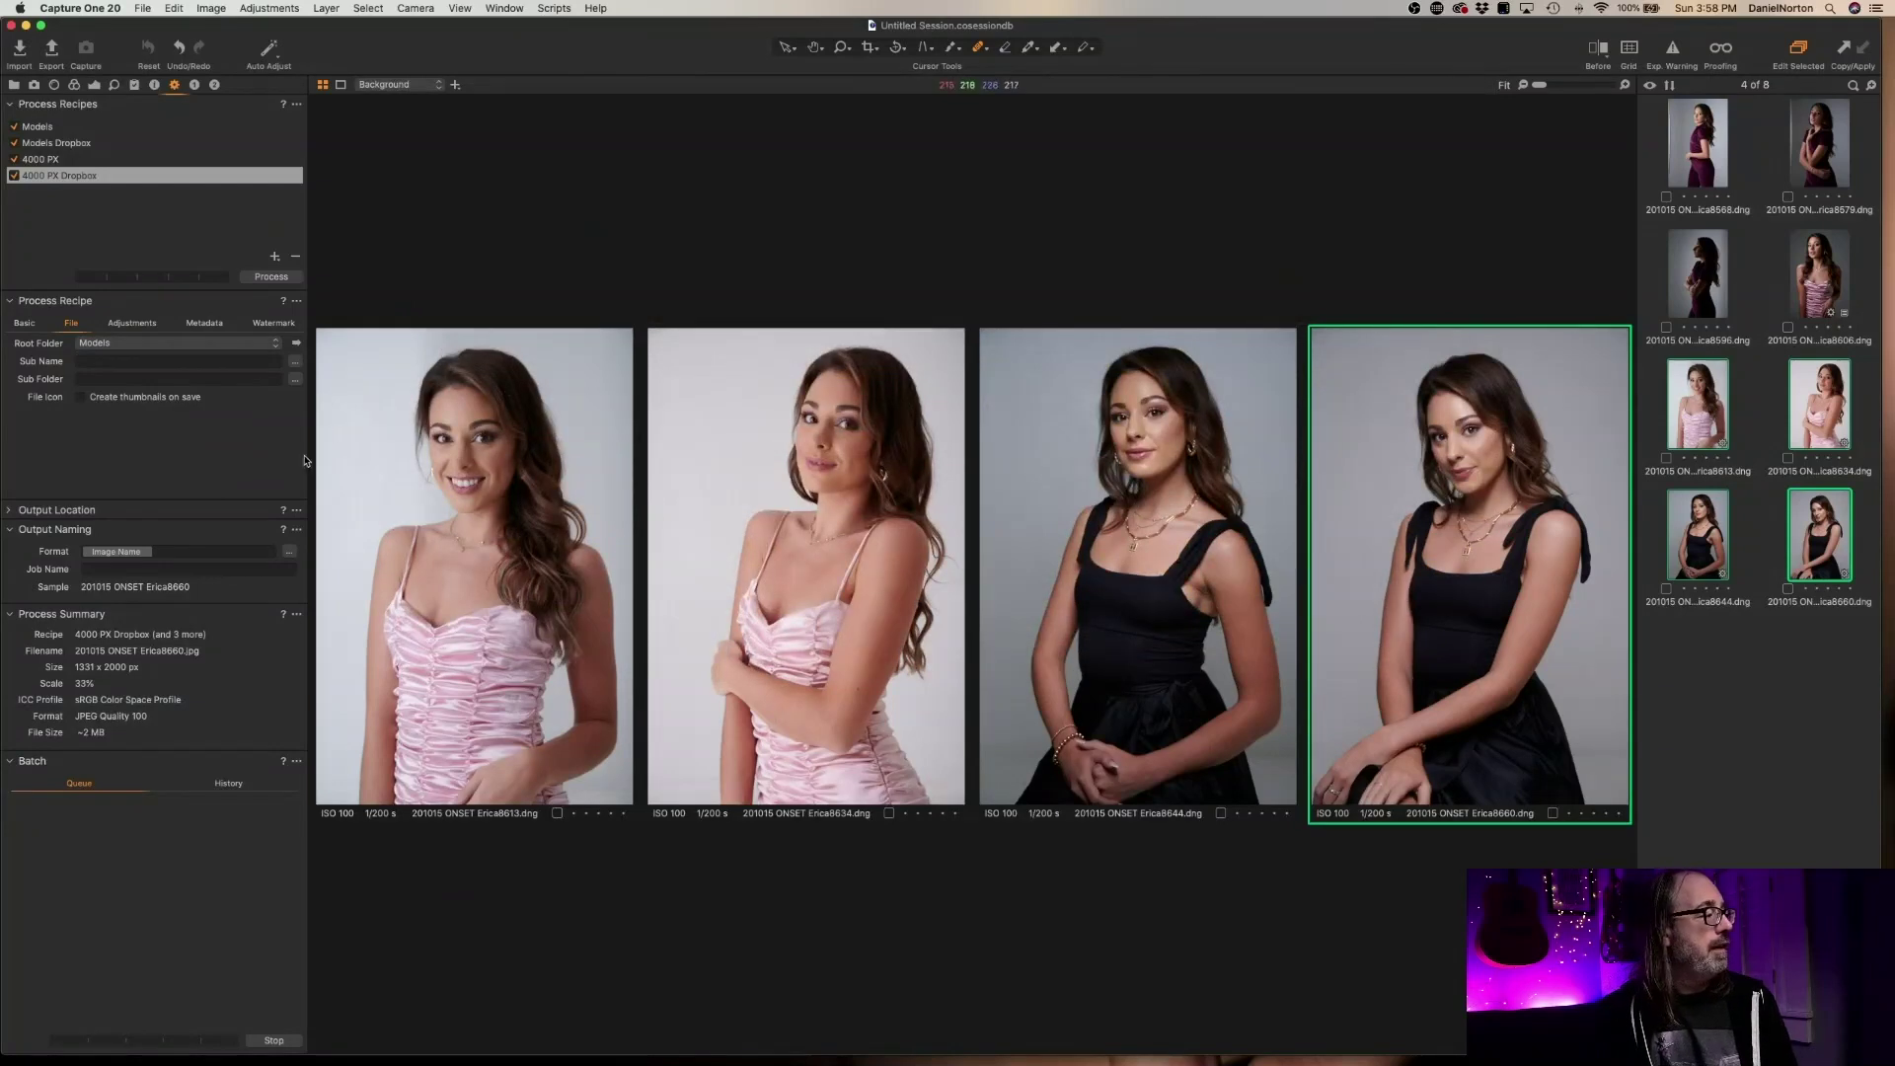
Set the 4000 PX Dropbox recipe's sub folder to the Document Name token
left_click(274, 376)
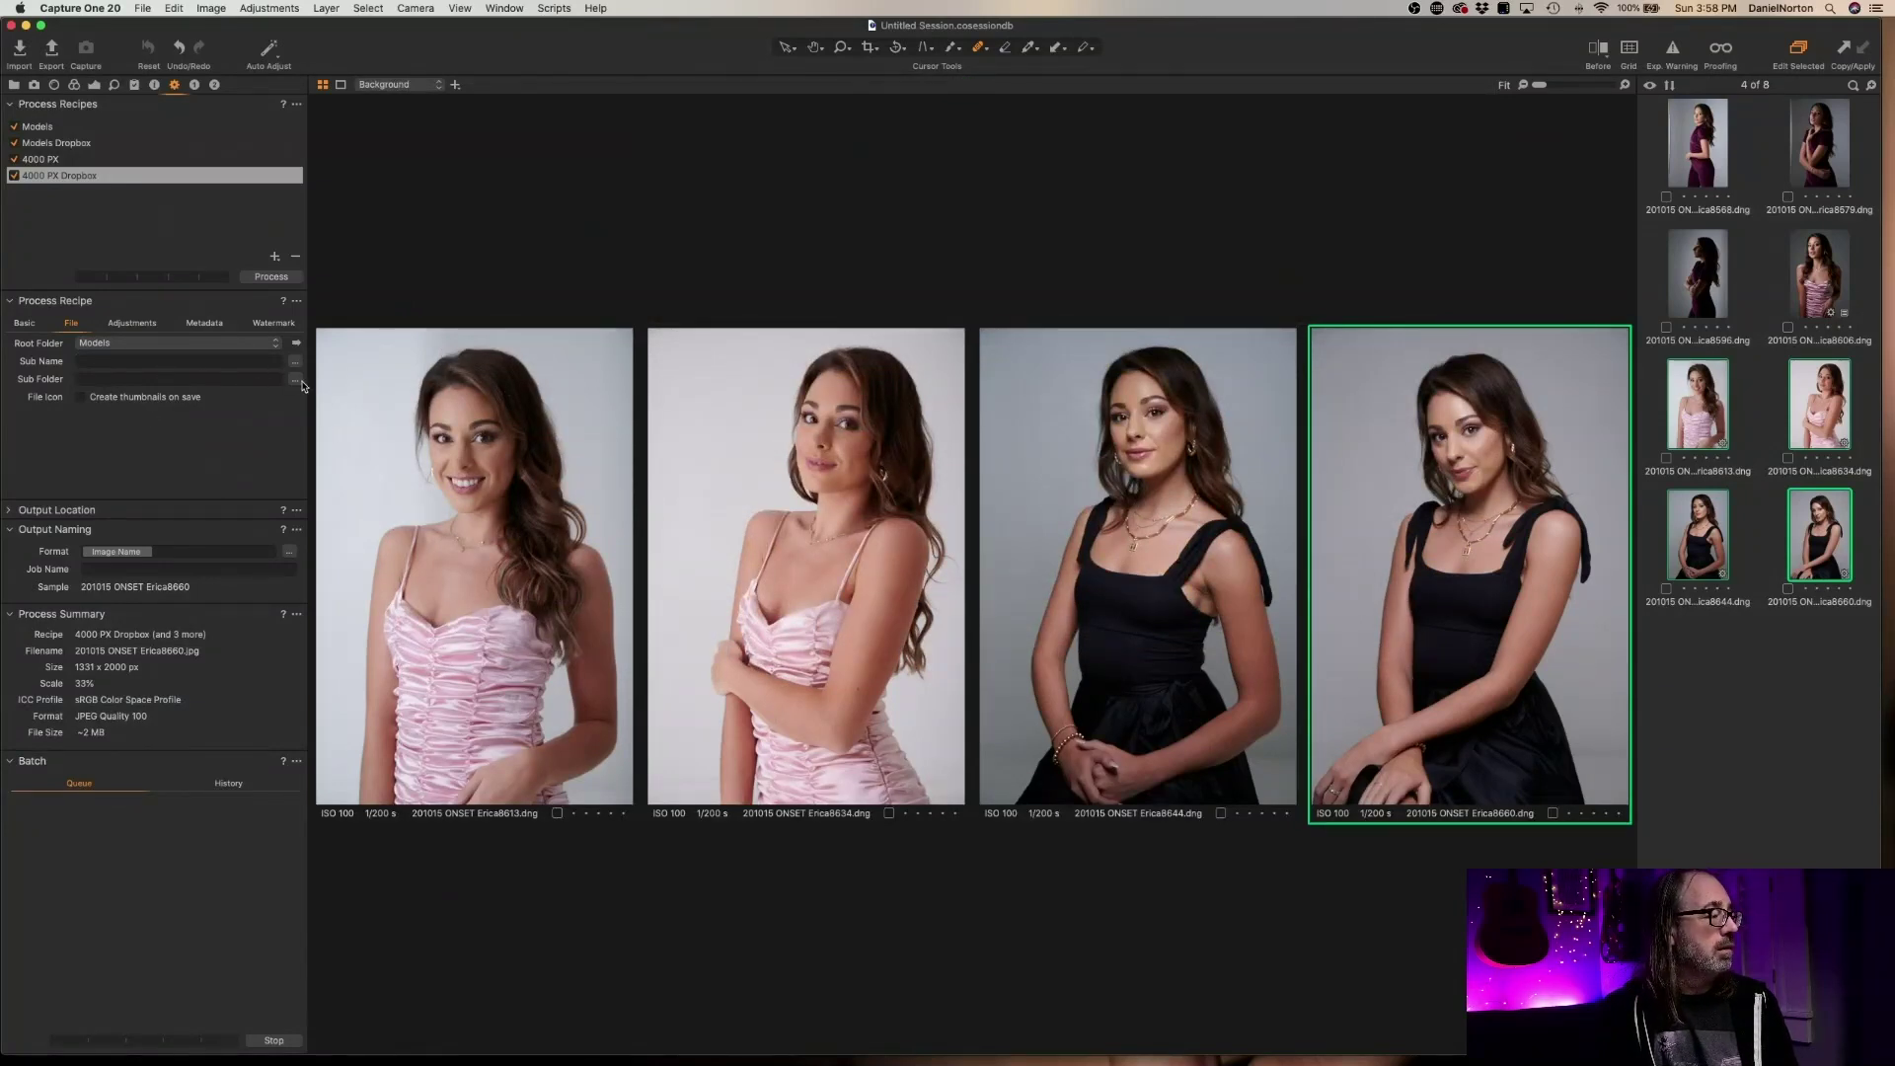
left_click(295, 379)
type("doc")
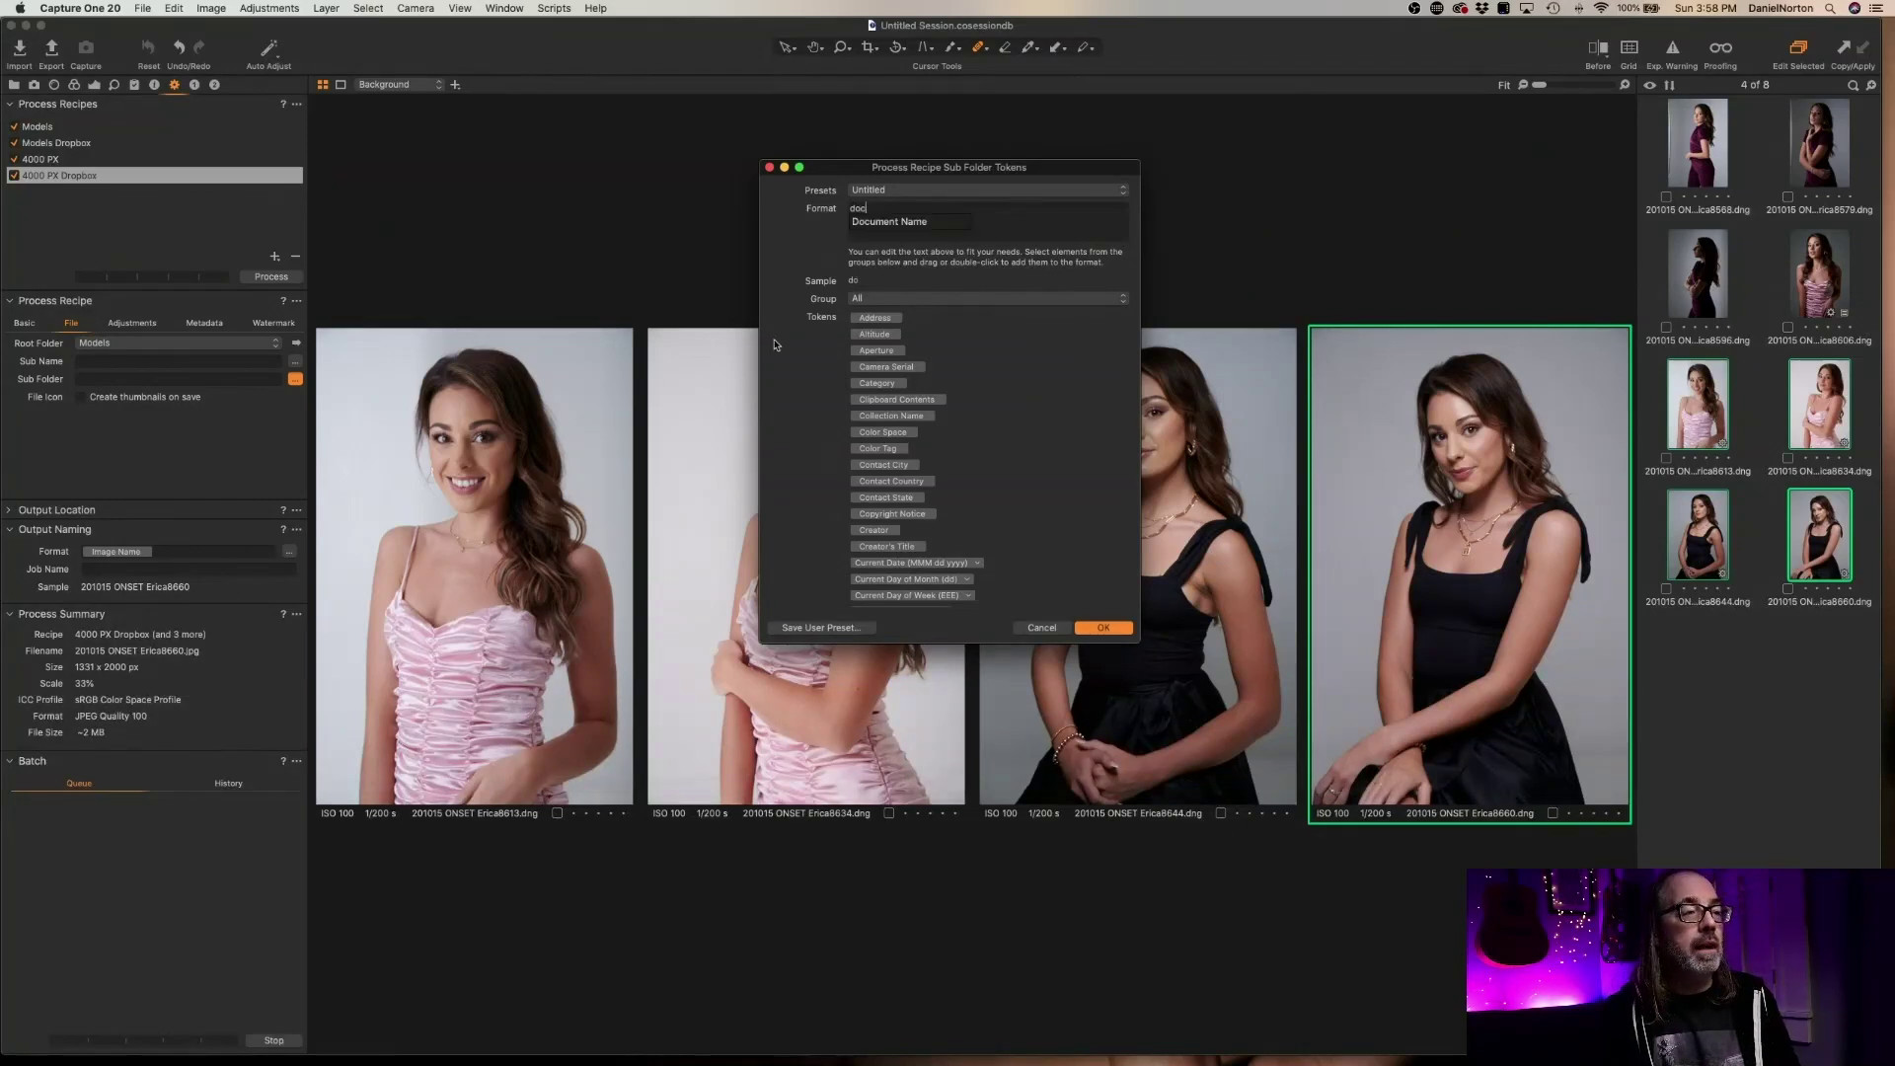
left_click(897, 222)
left_click(1103, 628)
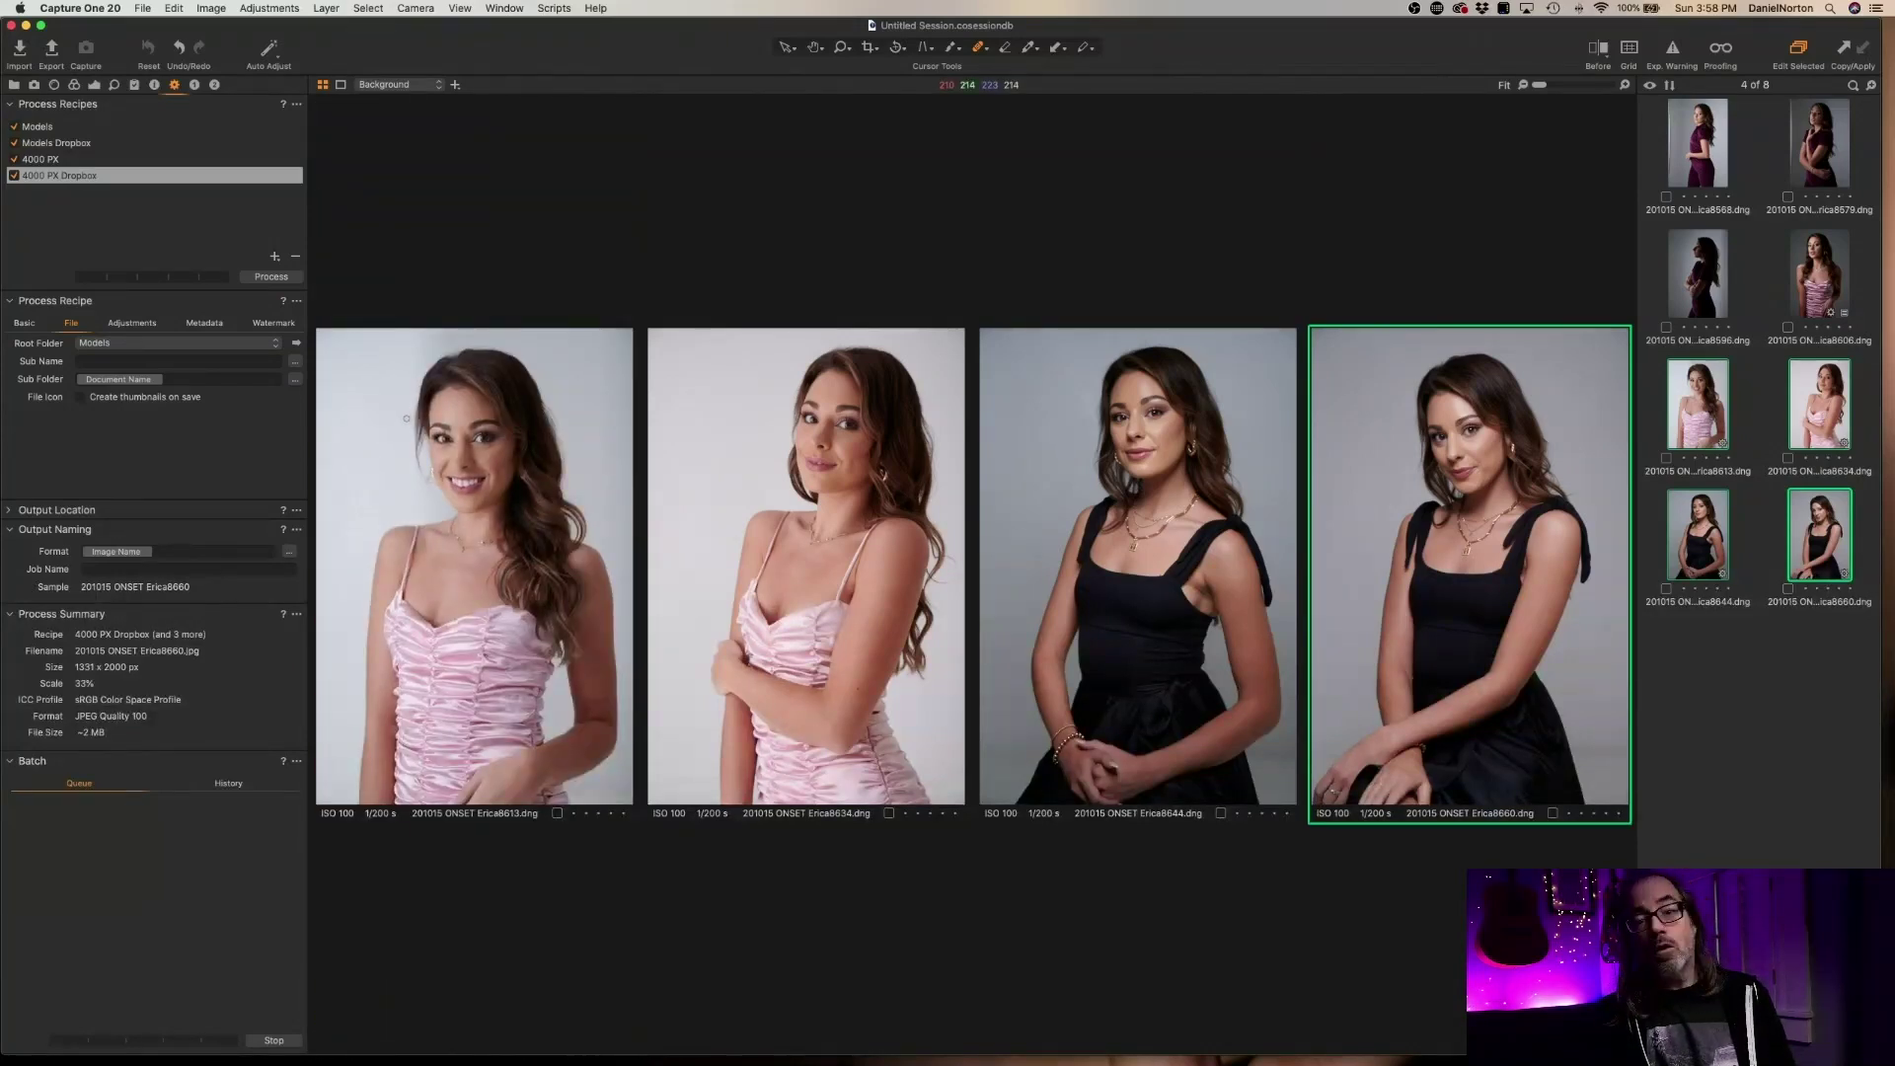
left_click(213, 381)
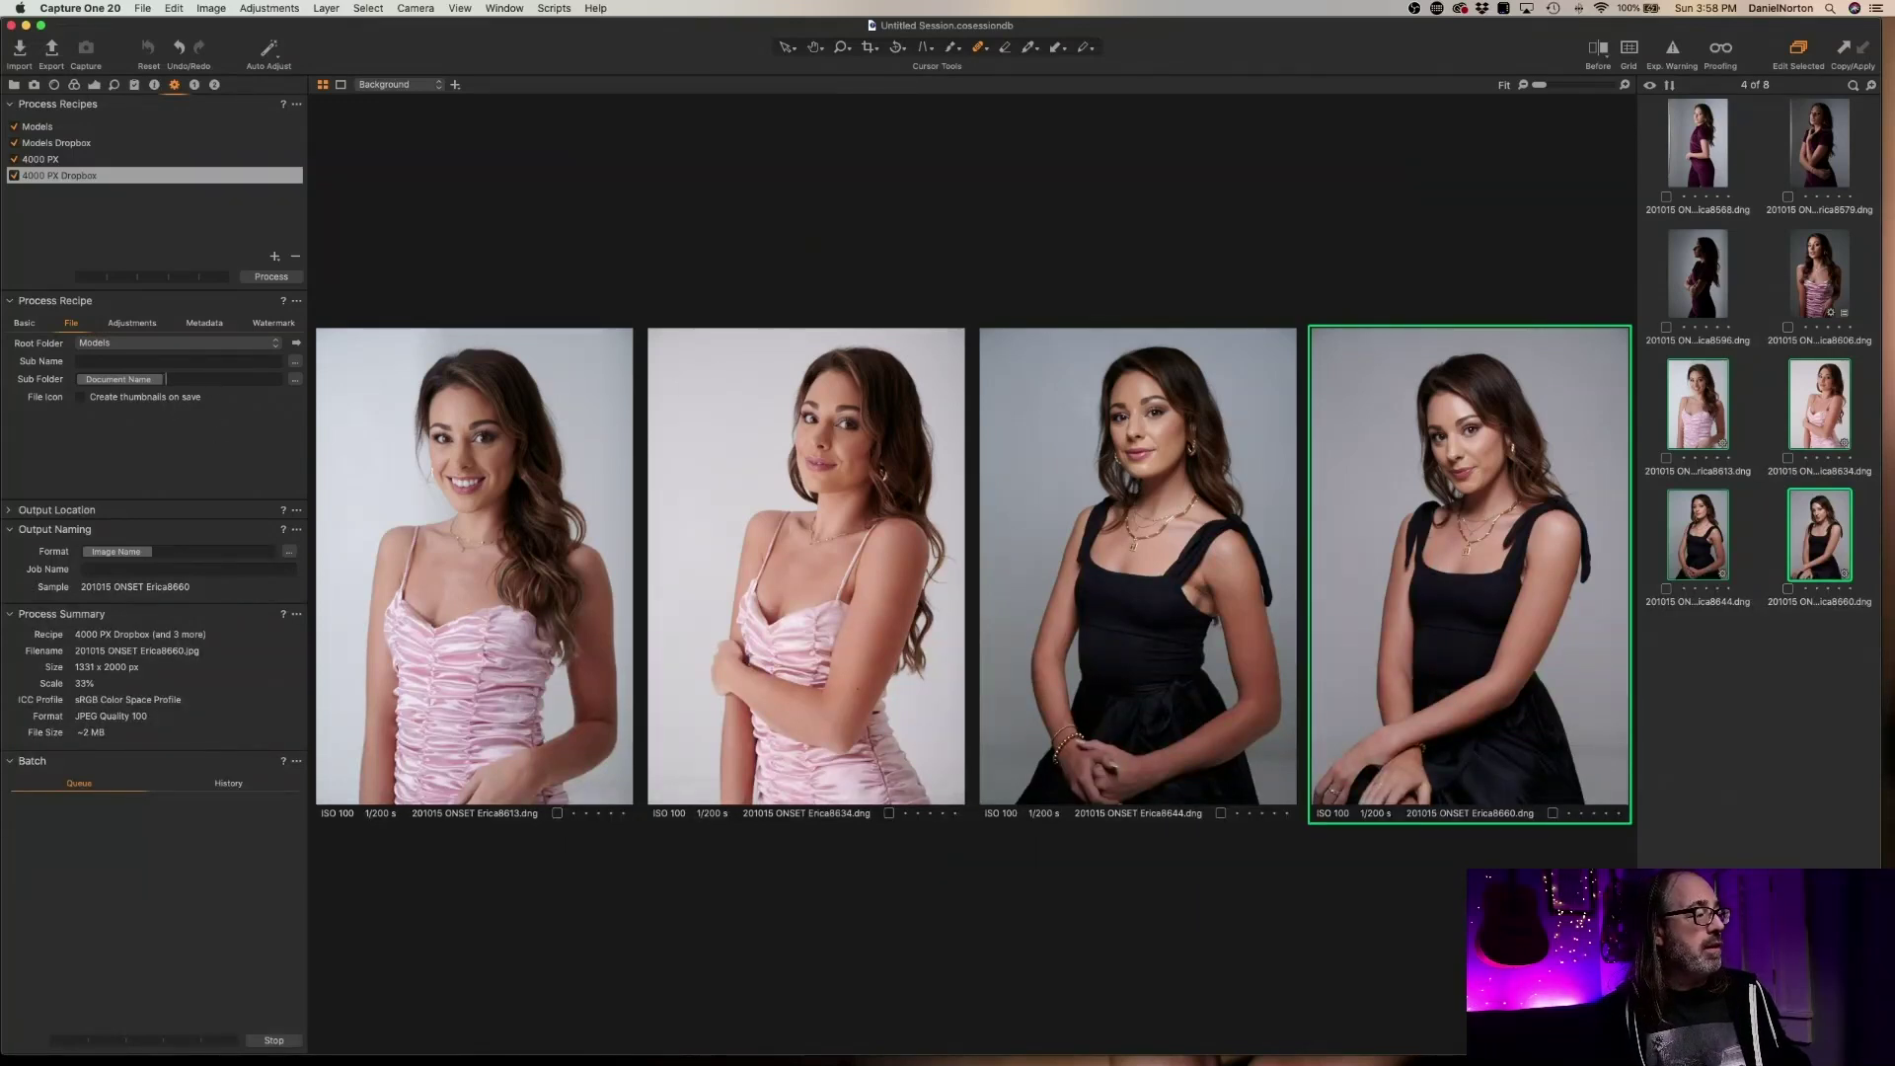
type("V\\B")
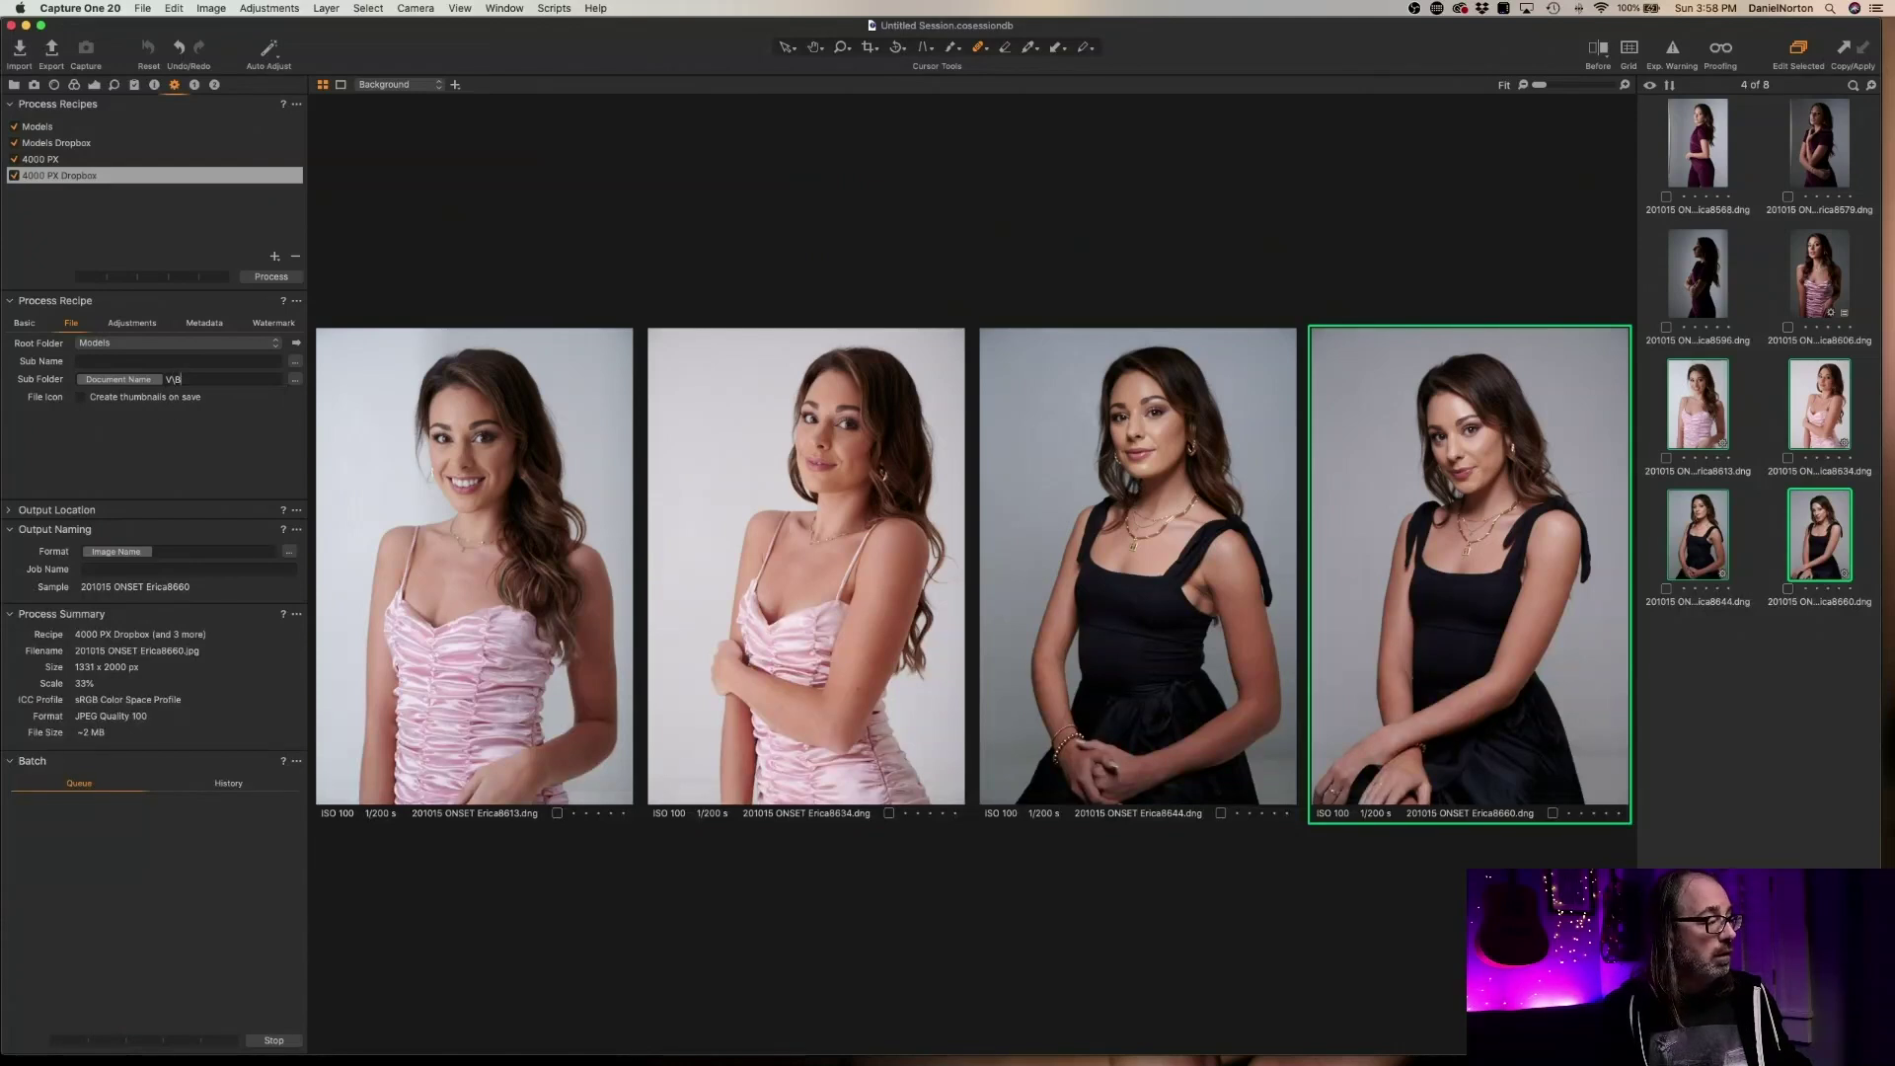
key("BackSpace")
key("BackSpace")
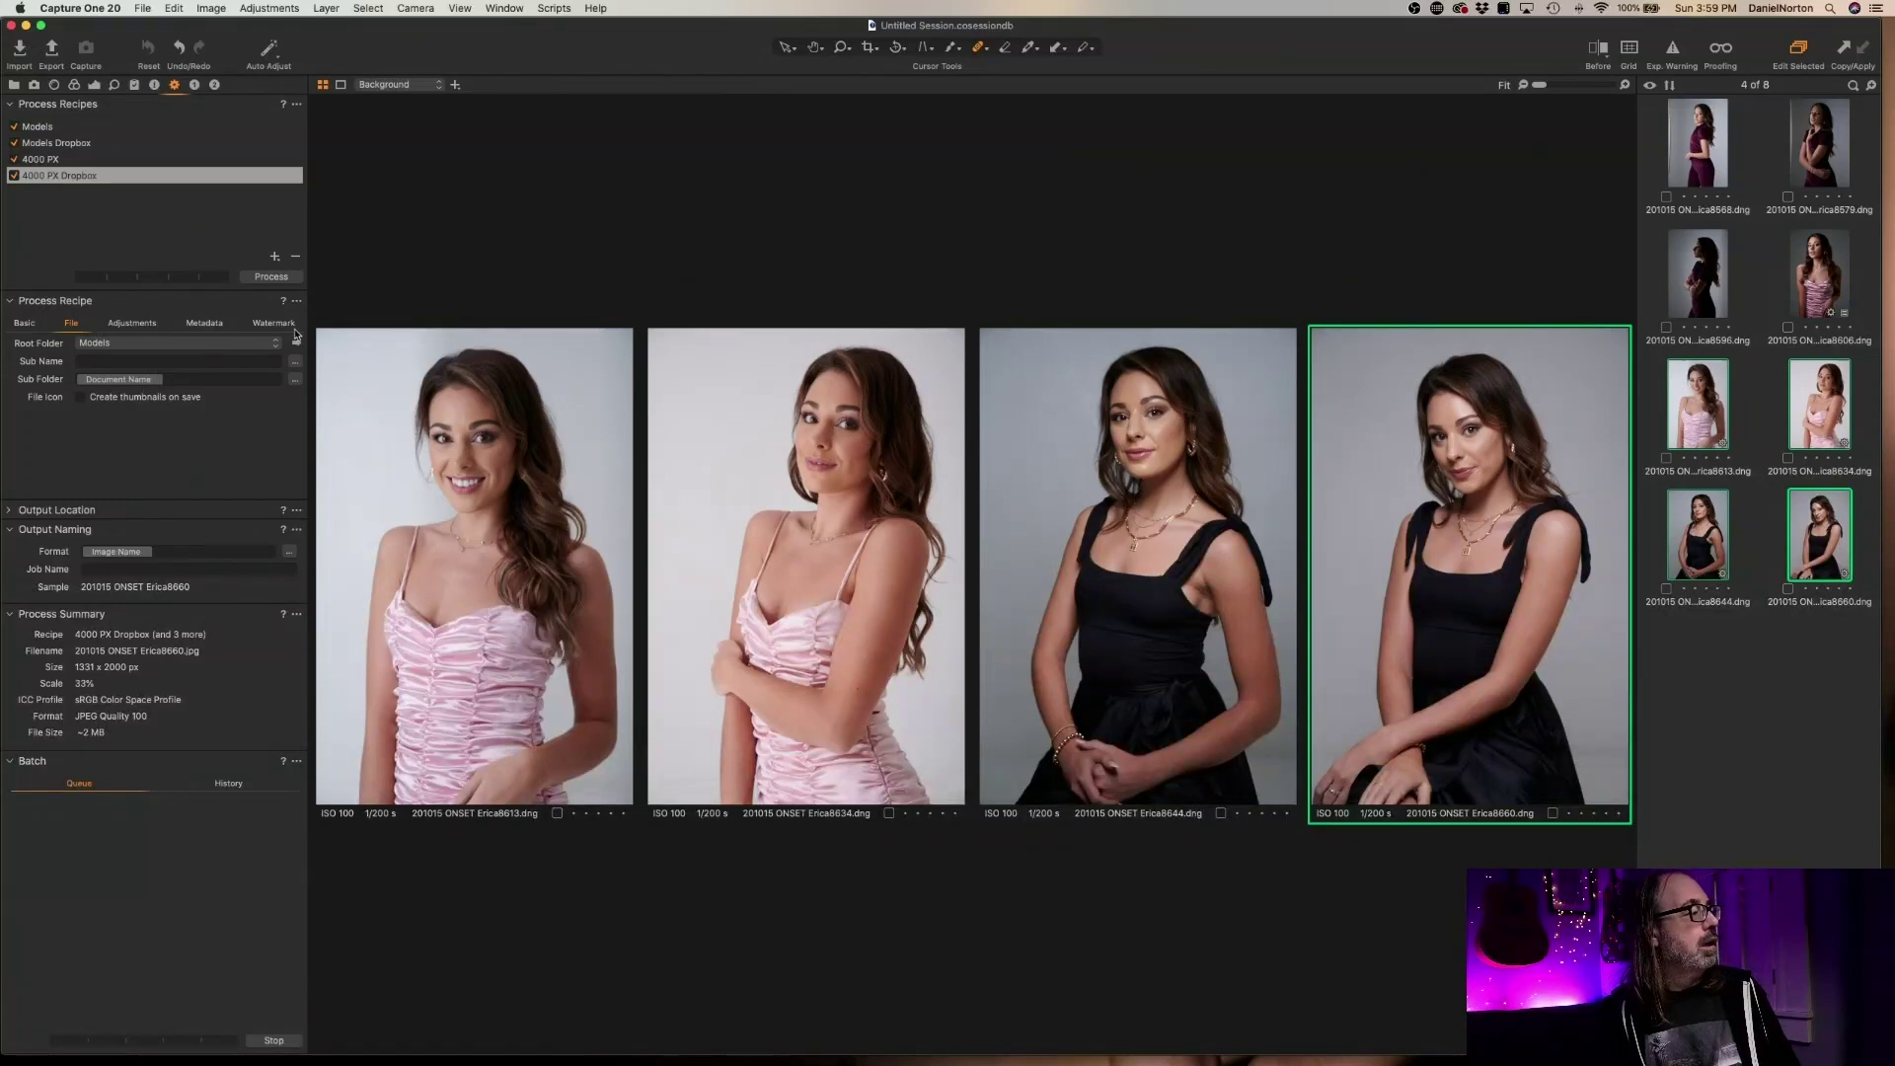
Review the basic settings of the Models, Models Dropbox and 4000 PX Dropbox recipes, keeping Models Dropbox enabled
left_click(21, 327)
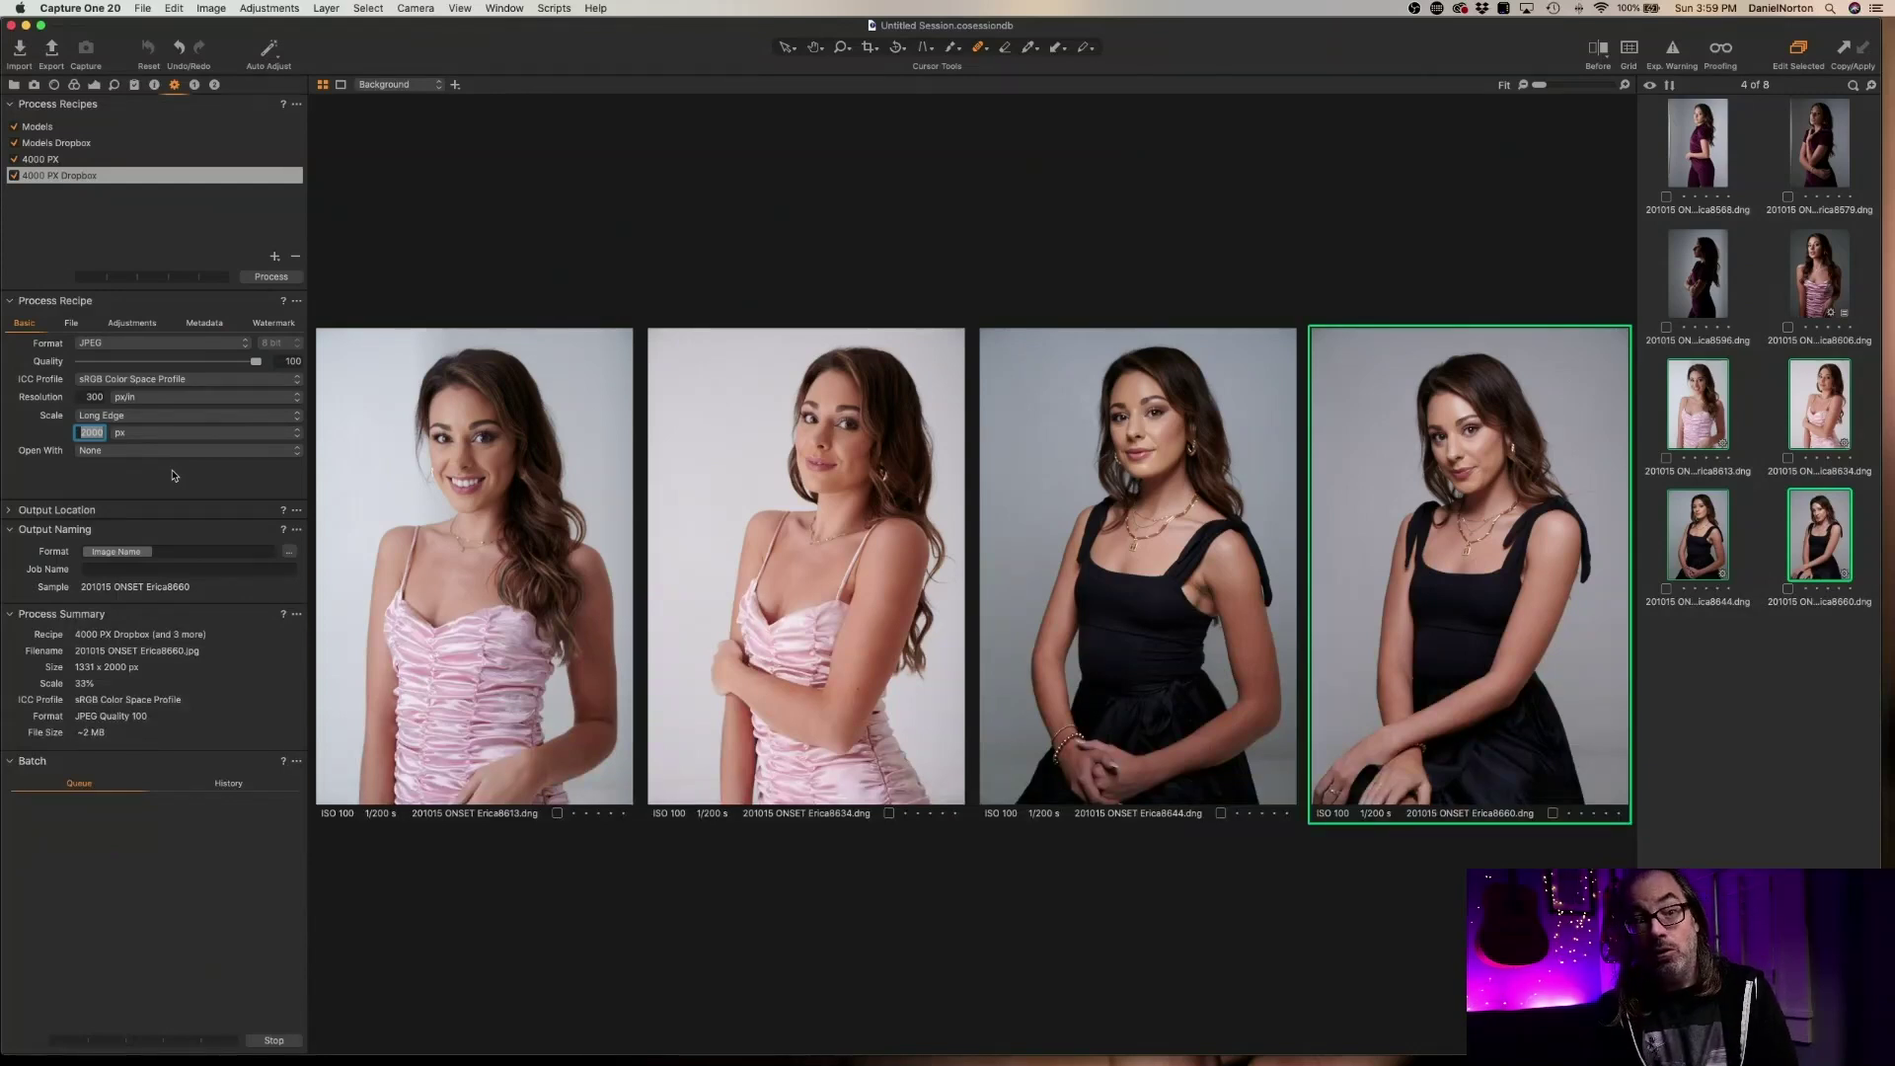
left_click(62, 231)
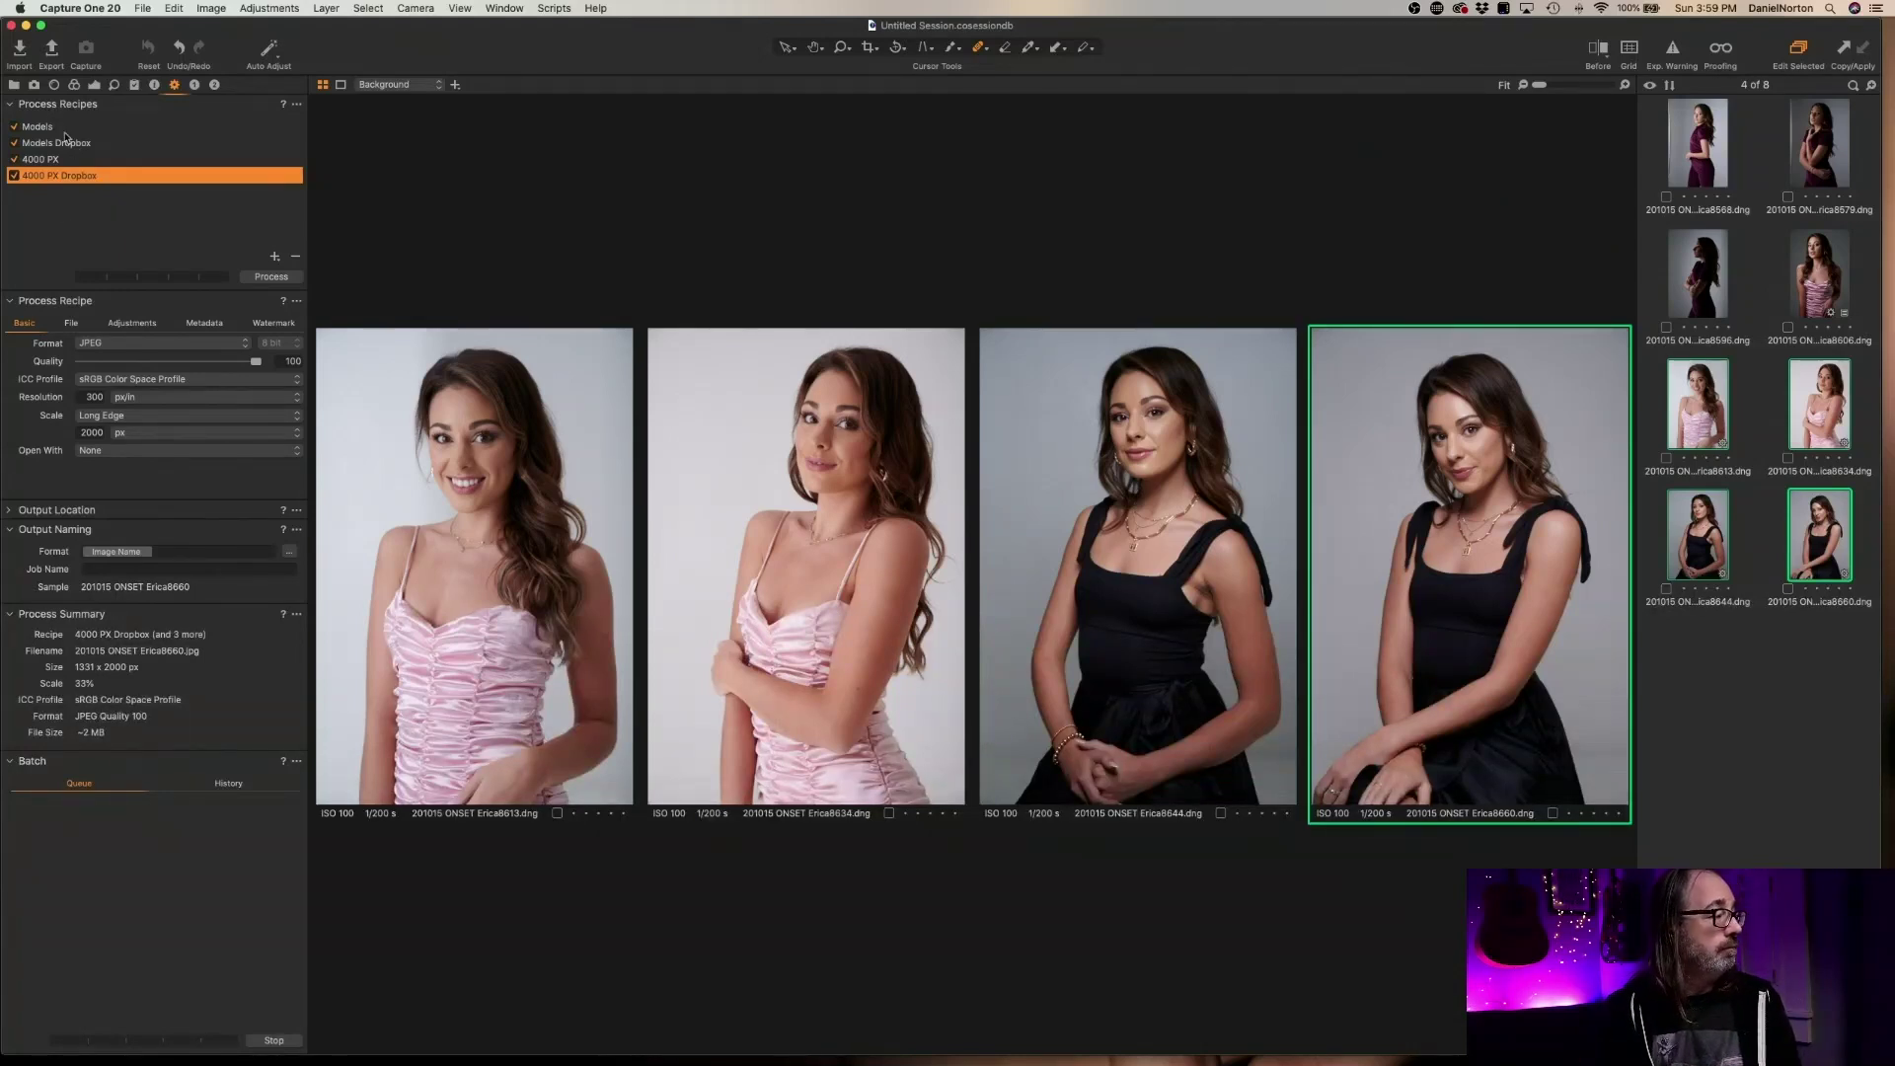
left_click(60, 129)
left_click(63, 145)
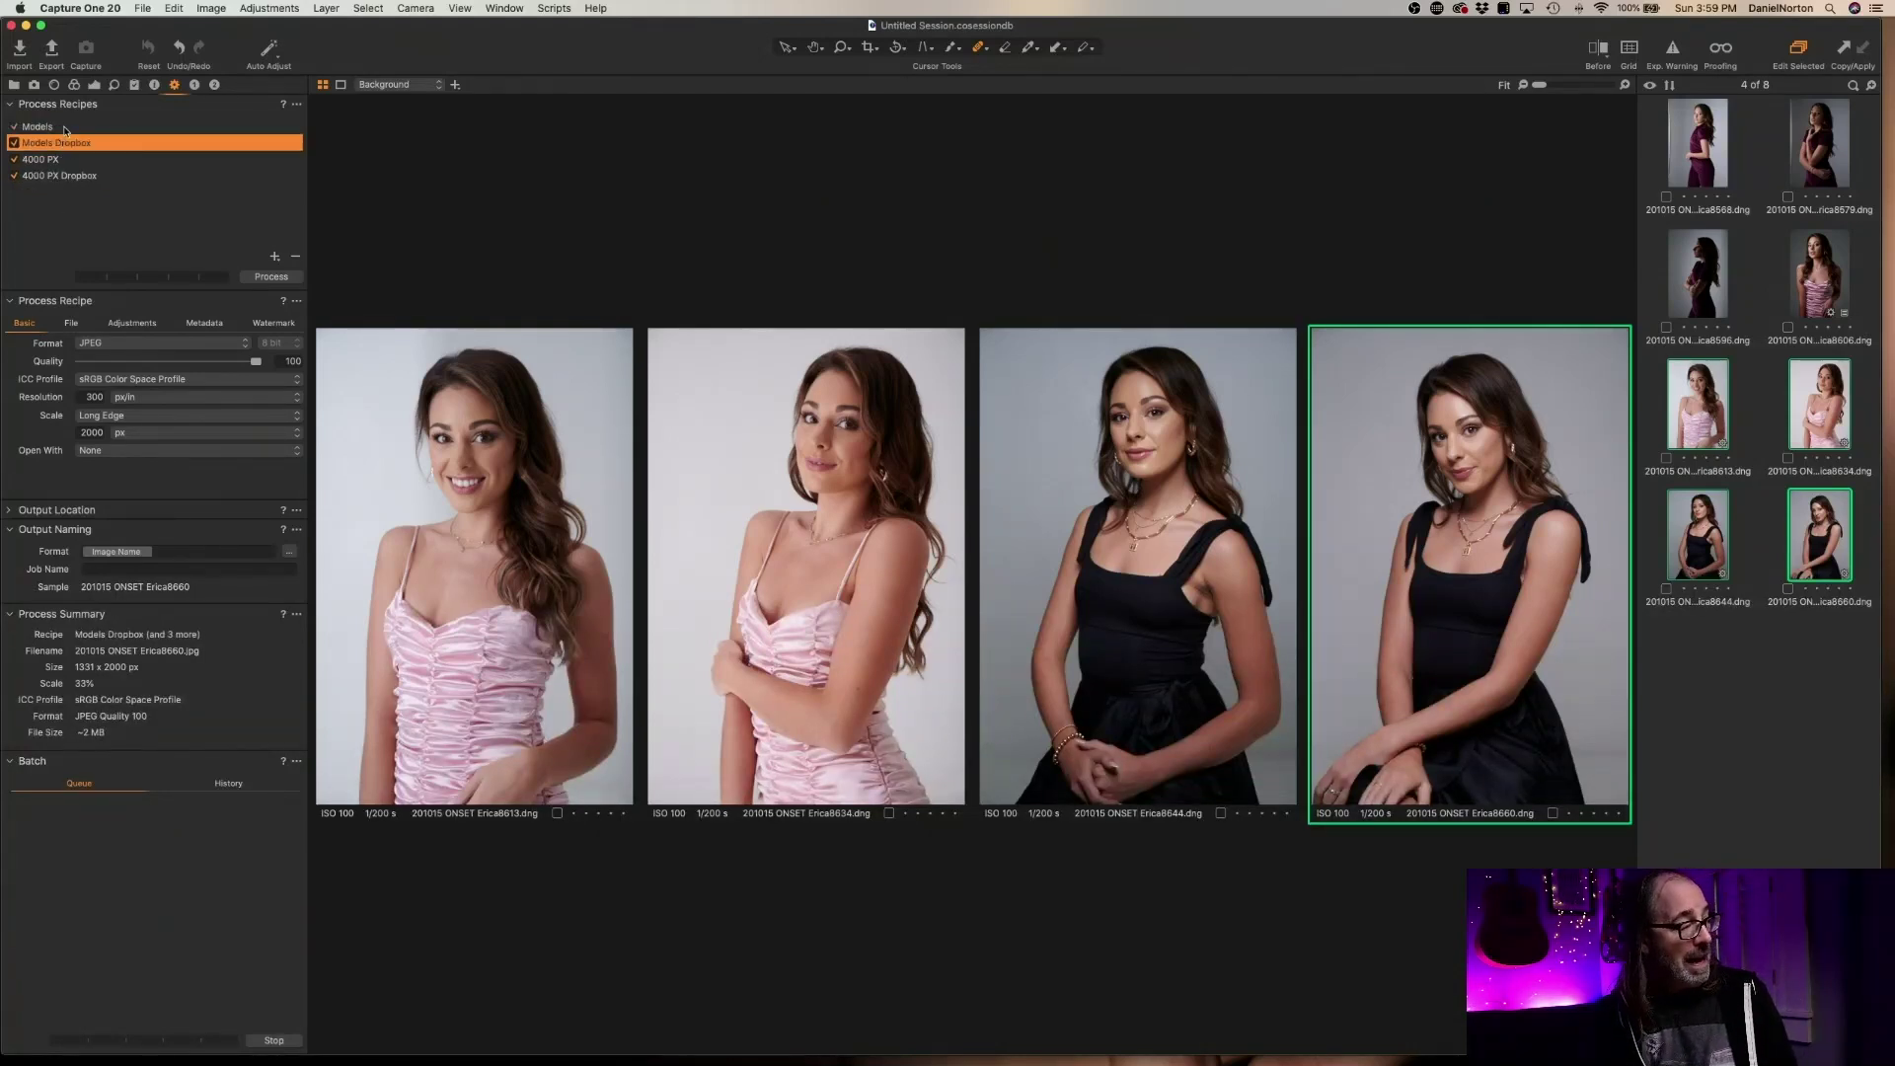
left_click(13, 143)
left_click(13, 144)
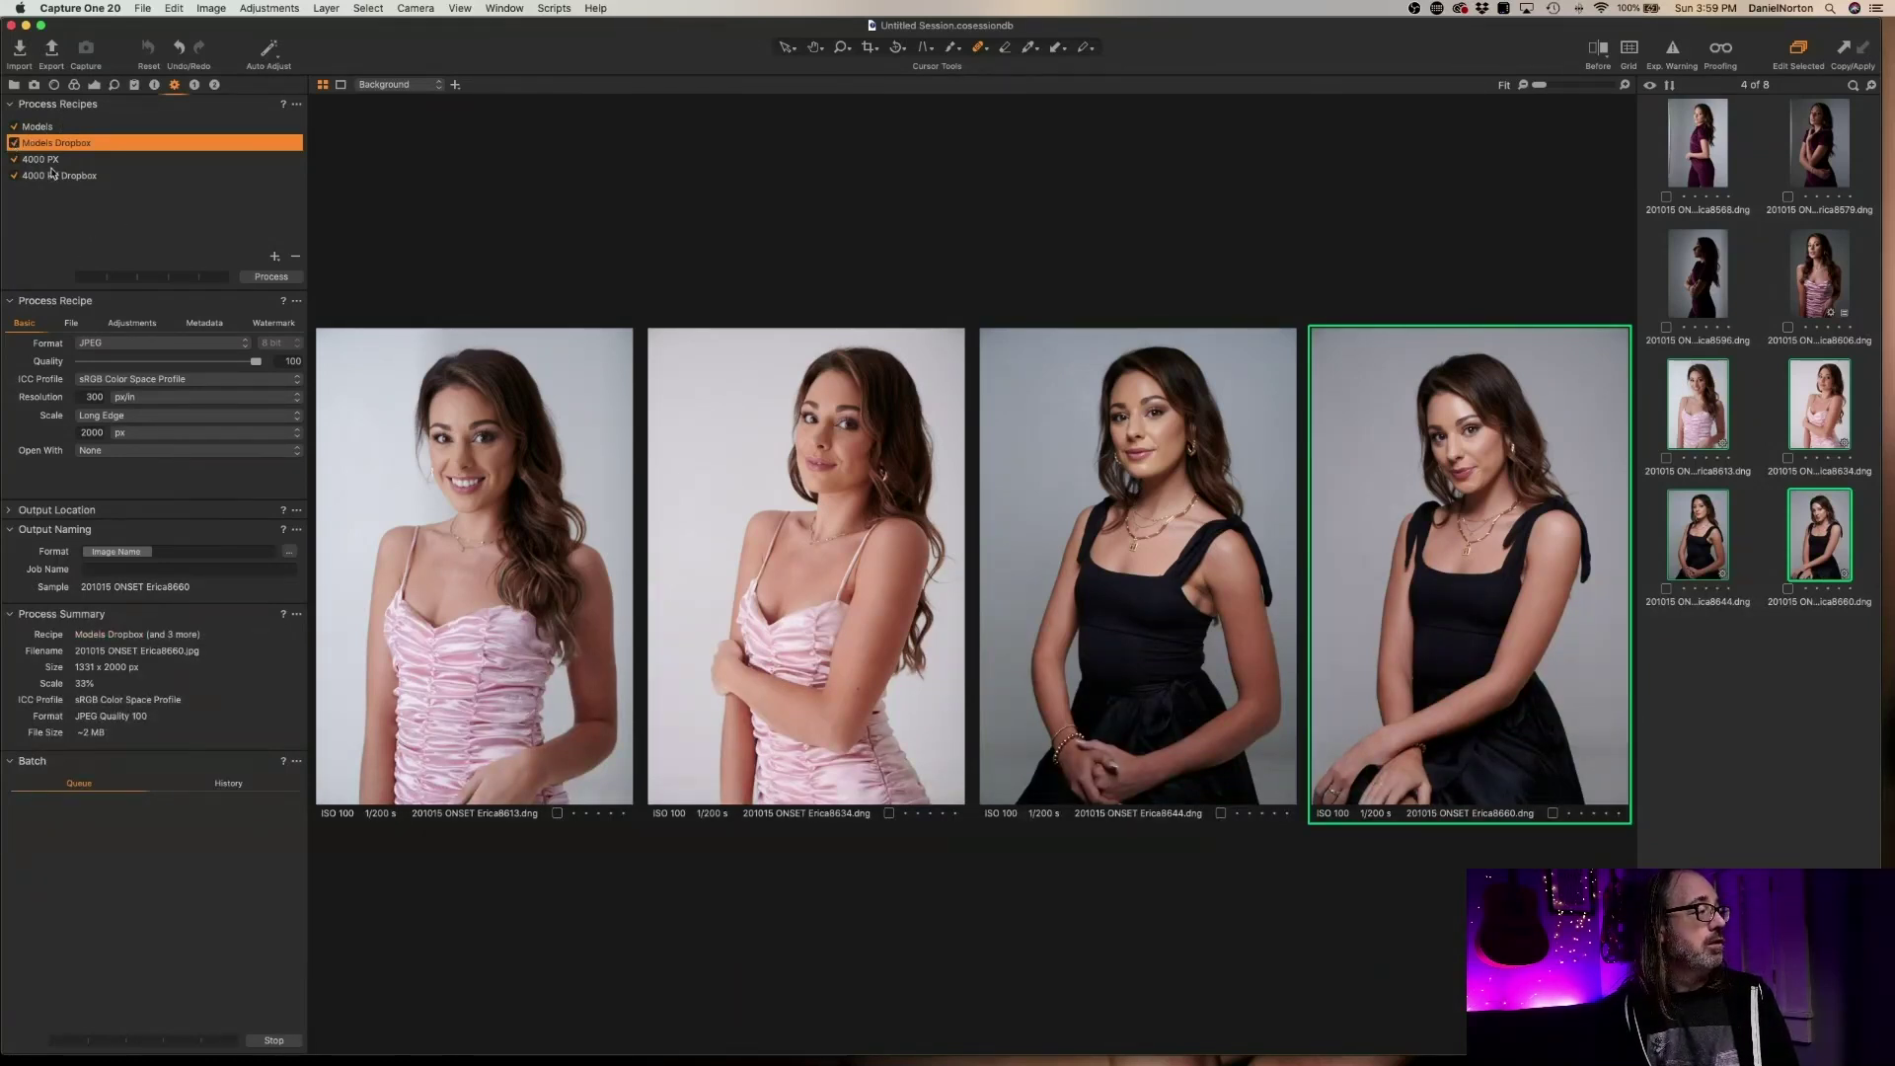
left_click(51, 174)
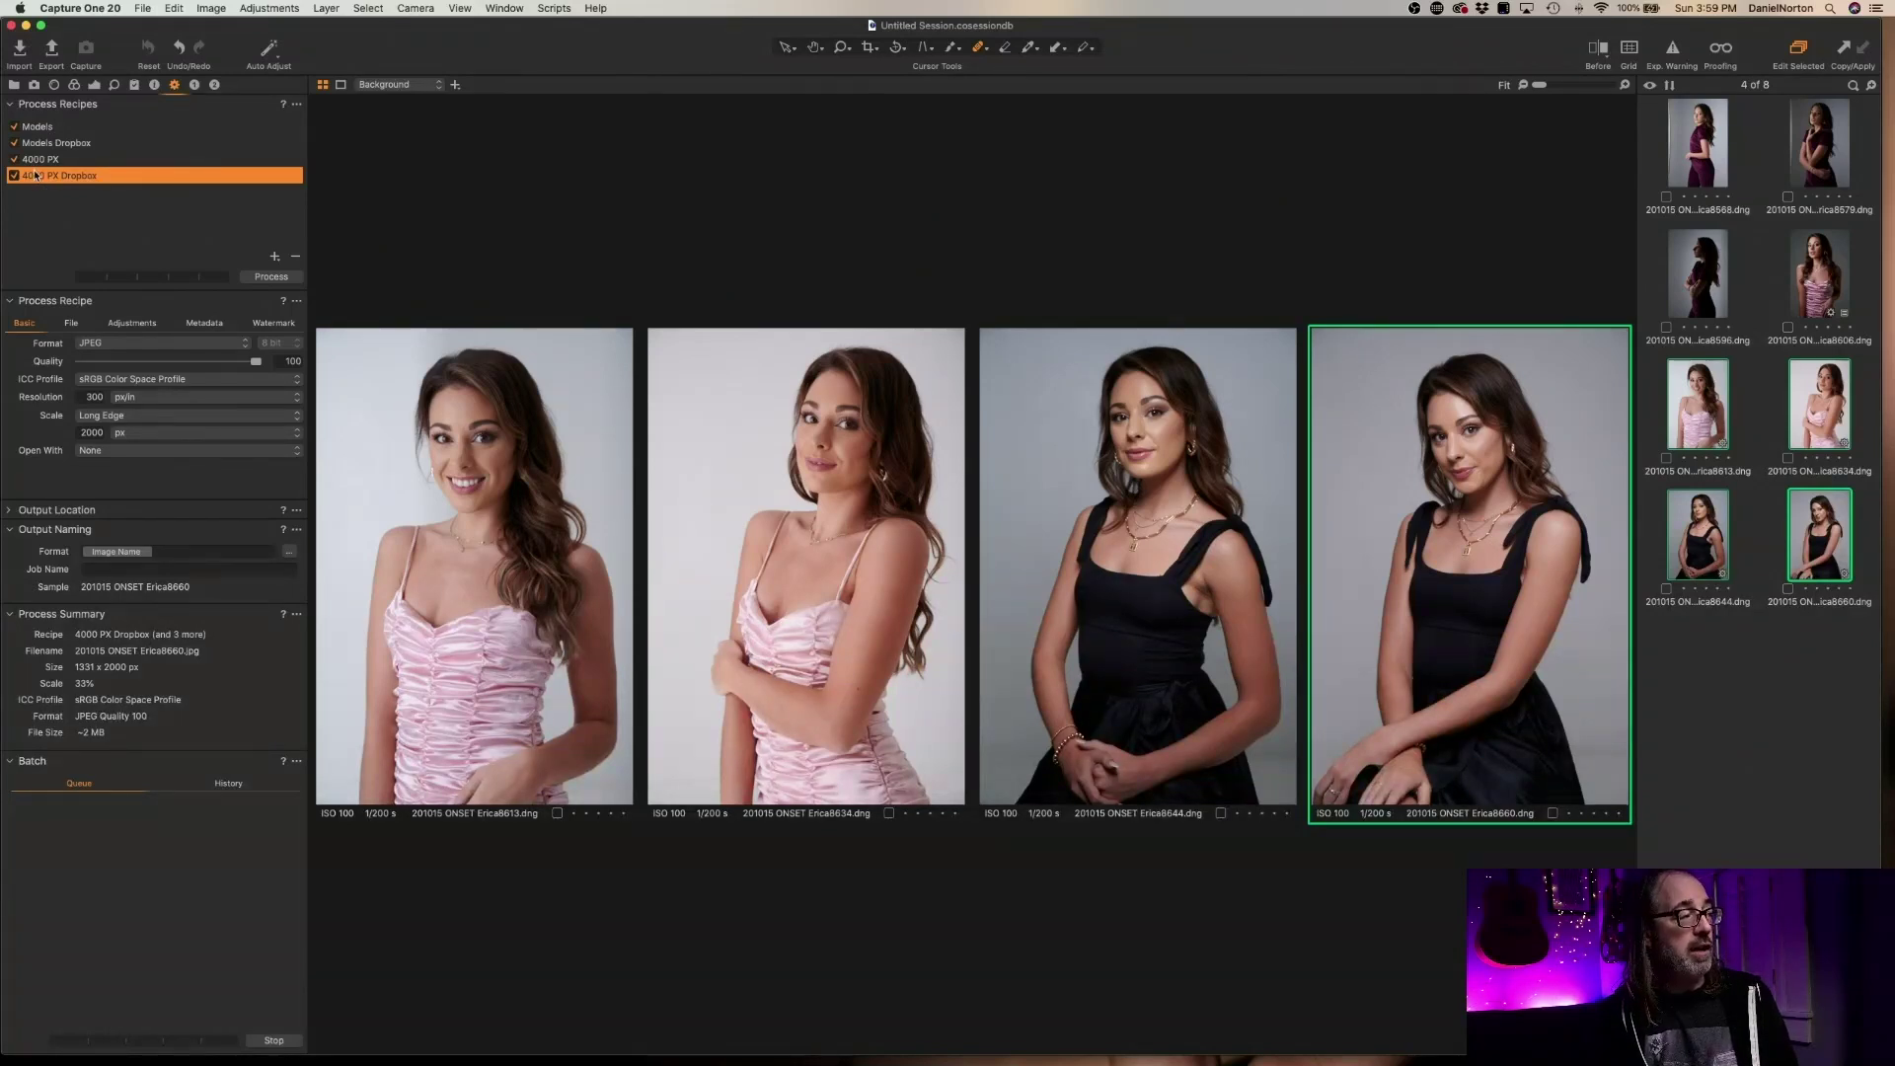
Try to process the selected portraits with the Models Dropbox recipe disabled, cancel, and re-enable the recipe
left_click(14, 143)
left_click(44, 143)
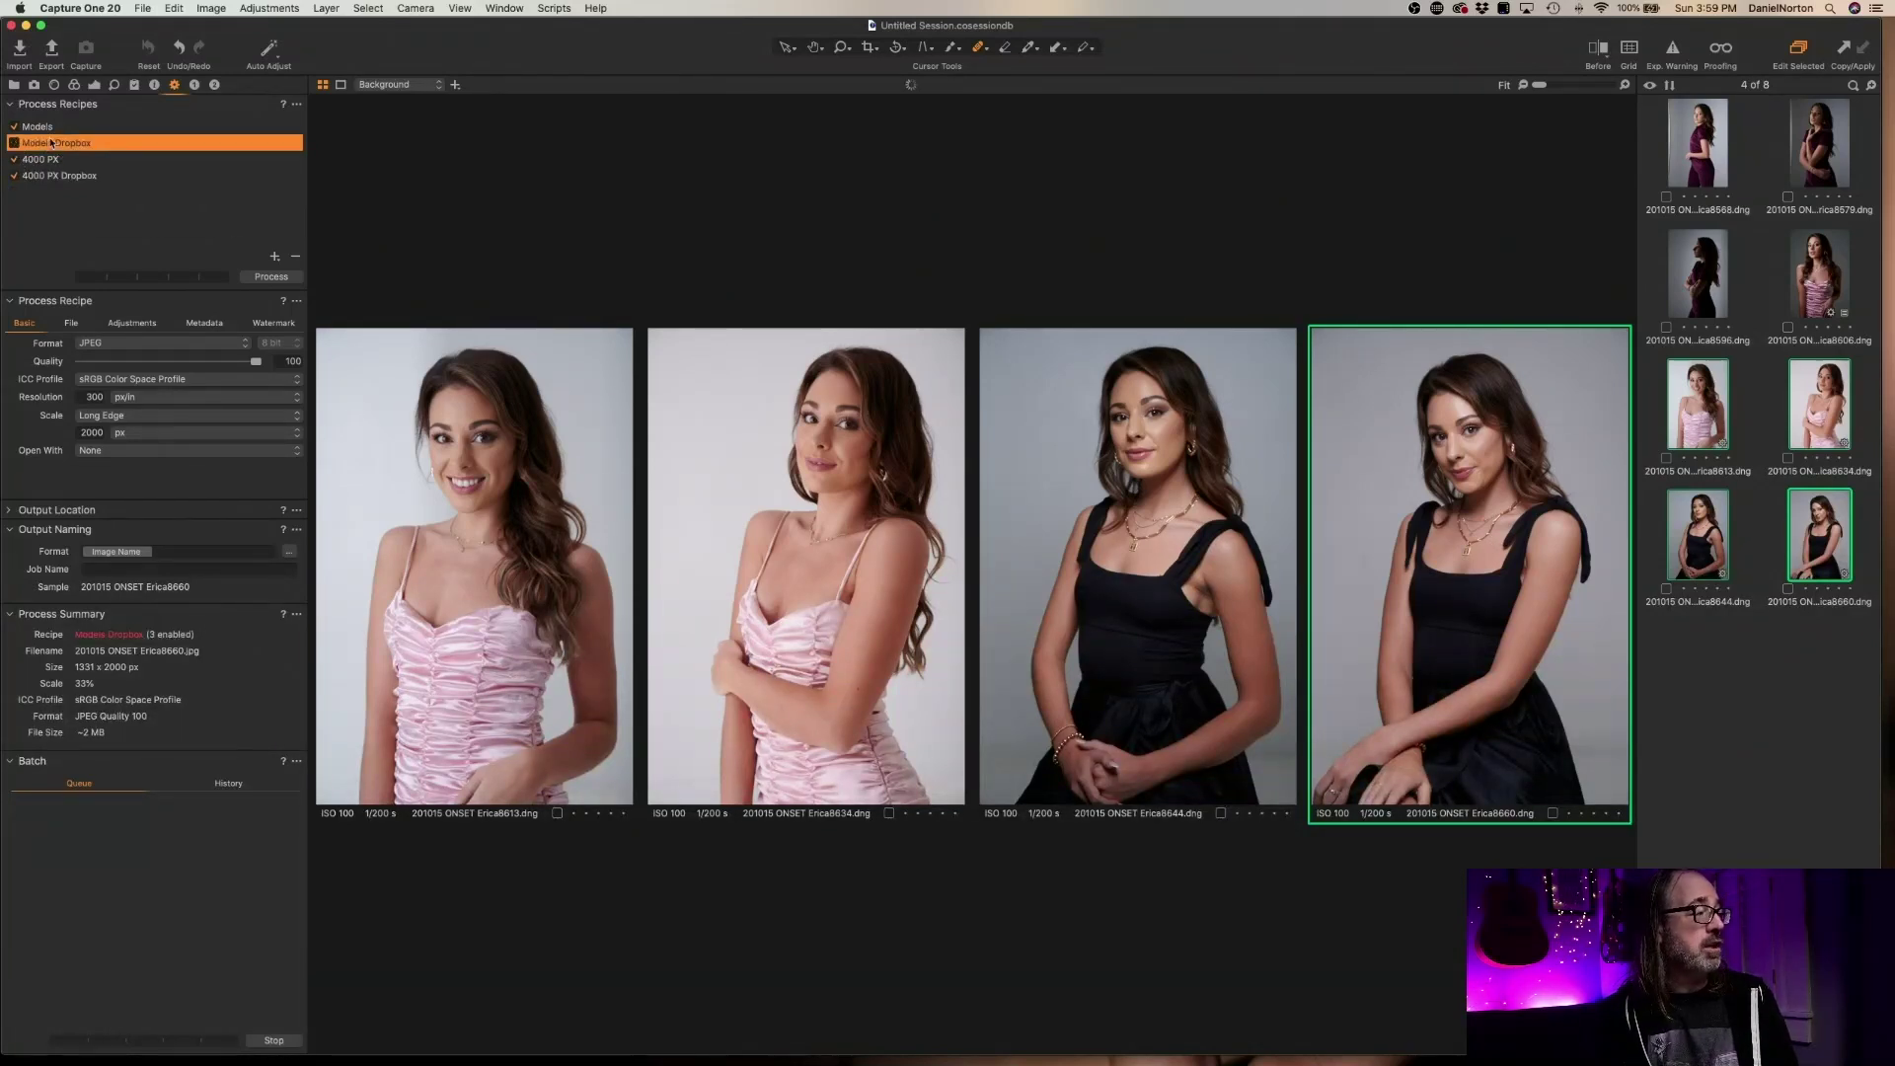
left_click(276, 281)
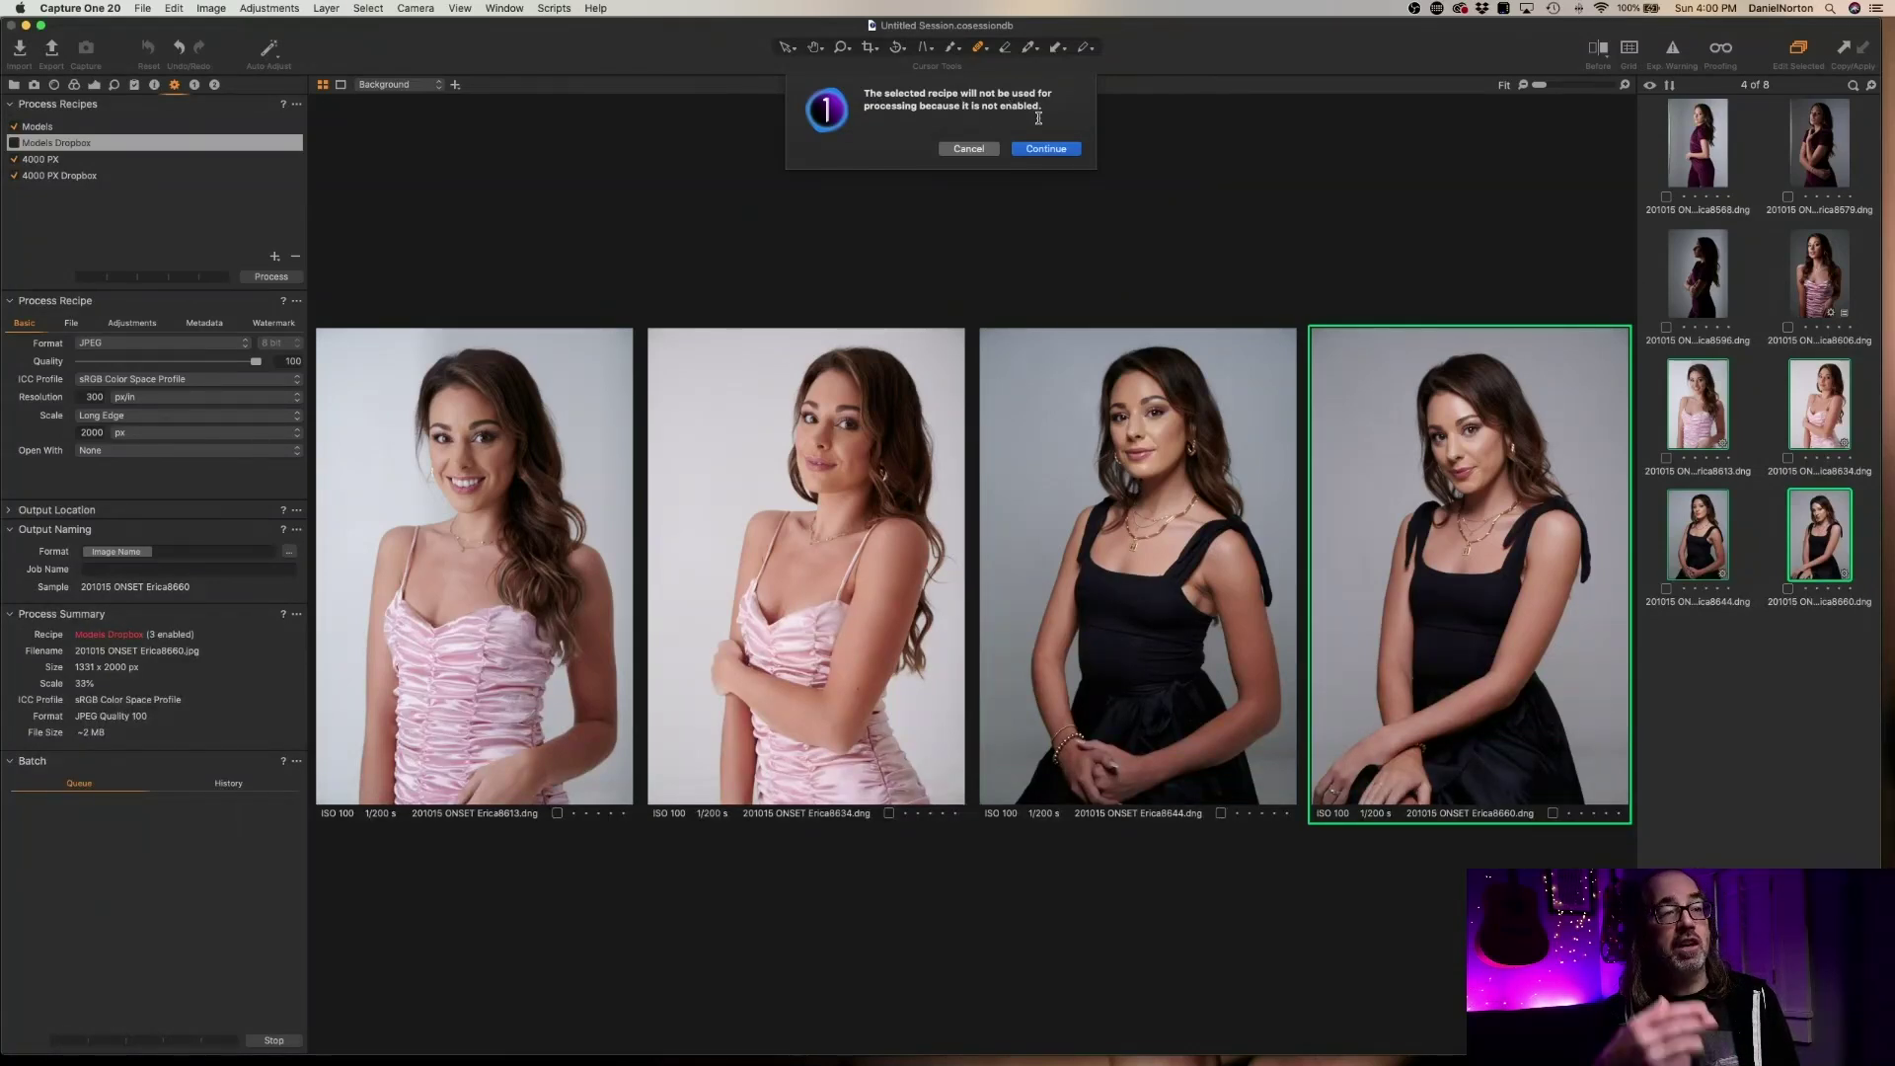
left_click(983, 150)
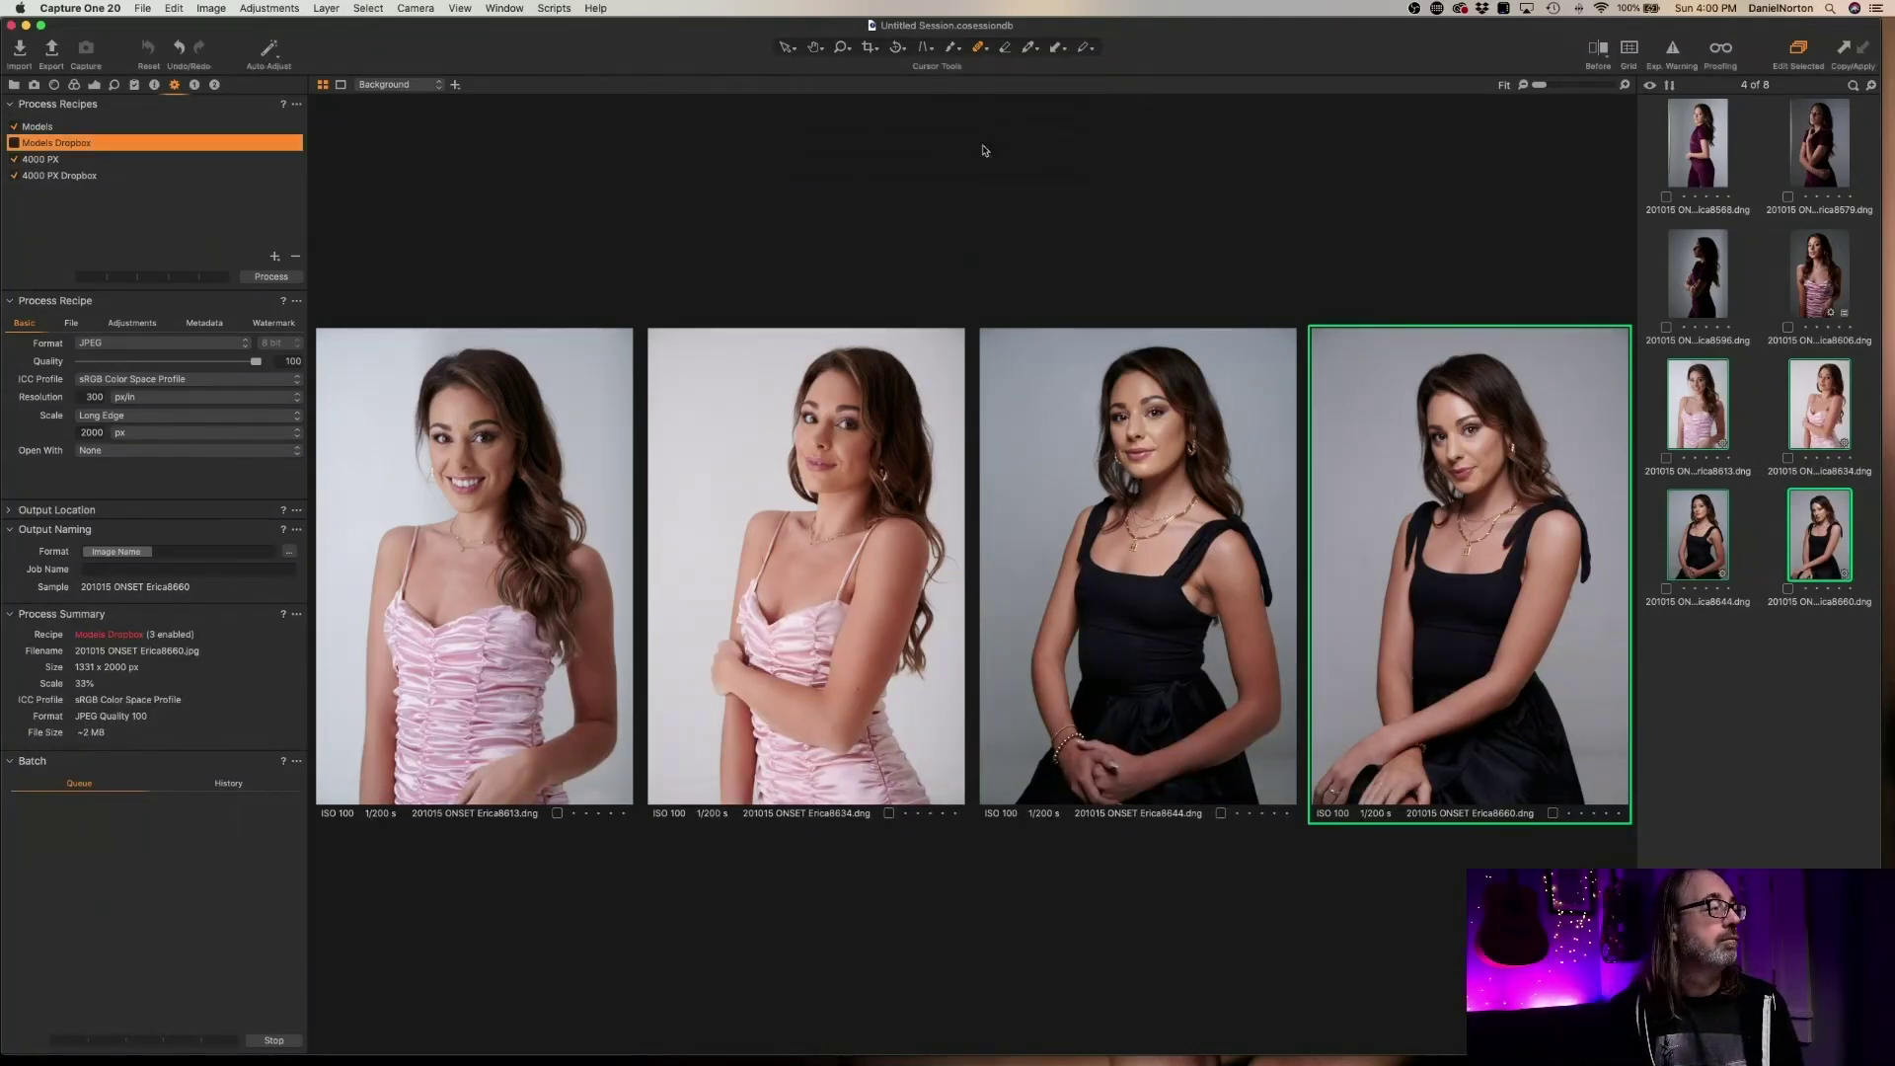
left_click(14, 143)
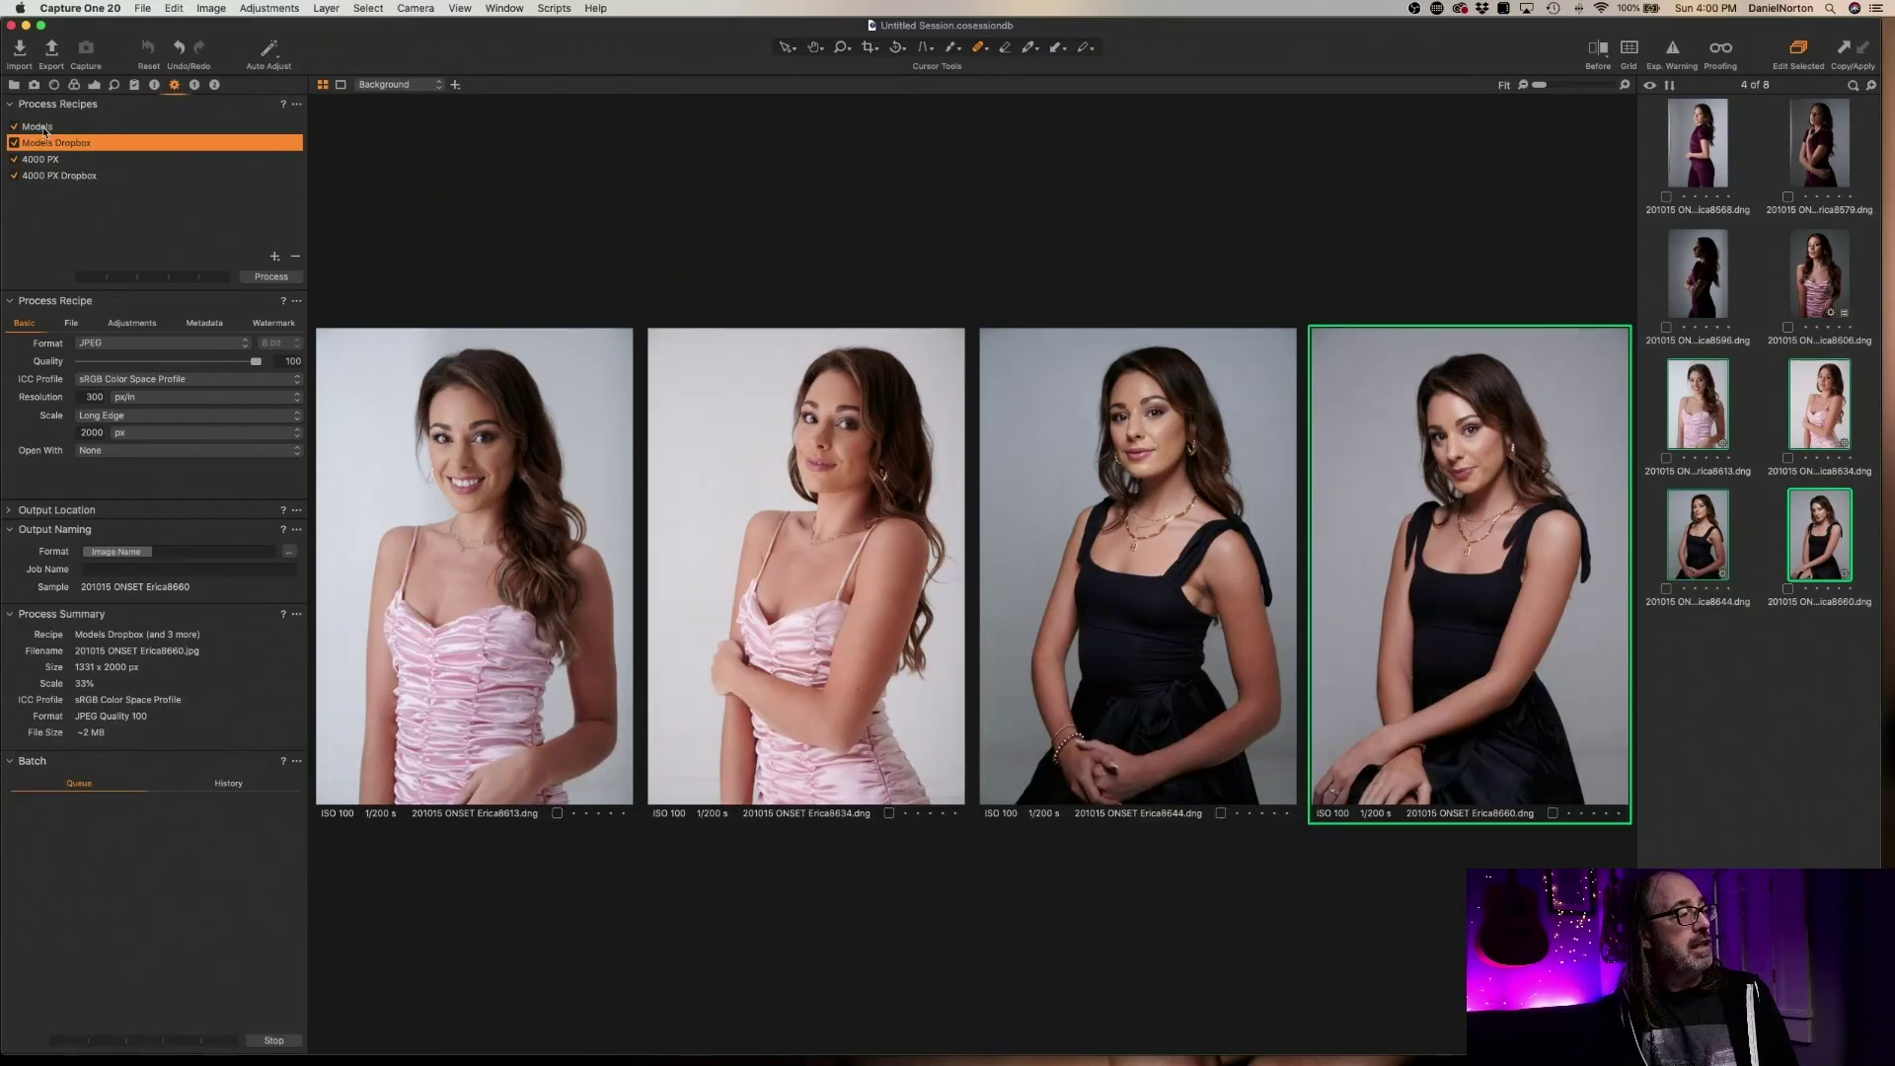
Process the selected portraits with the Models, Models Dropbox, 4000 PX and 4000 PX Dropbox recipes
mouse_move(43, 128)
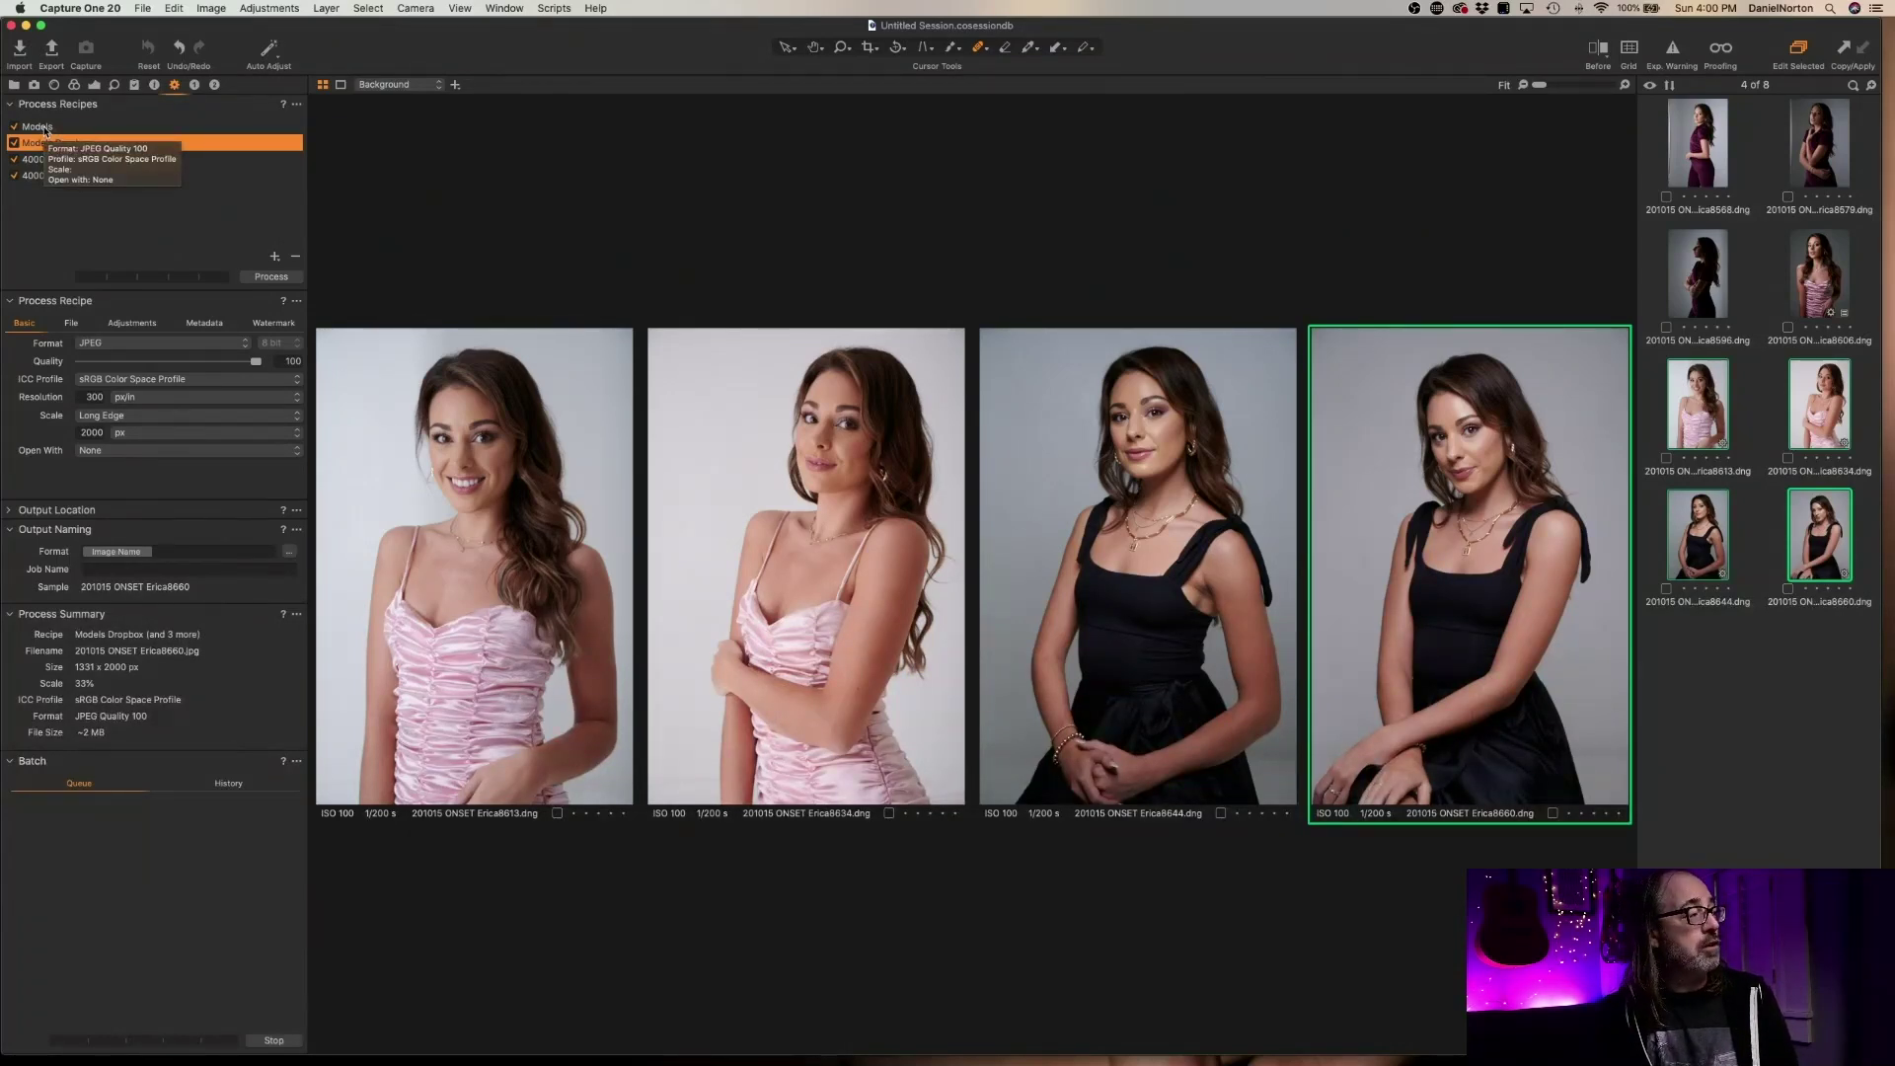
mouse_move(55, 162)
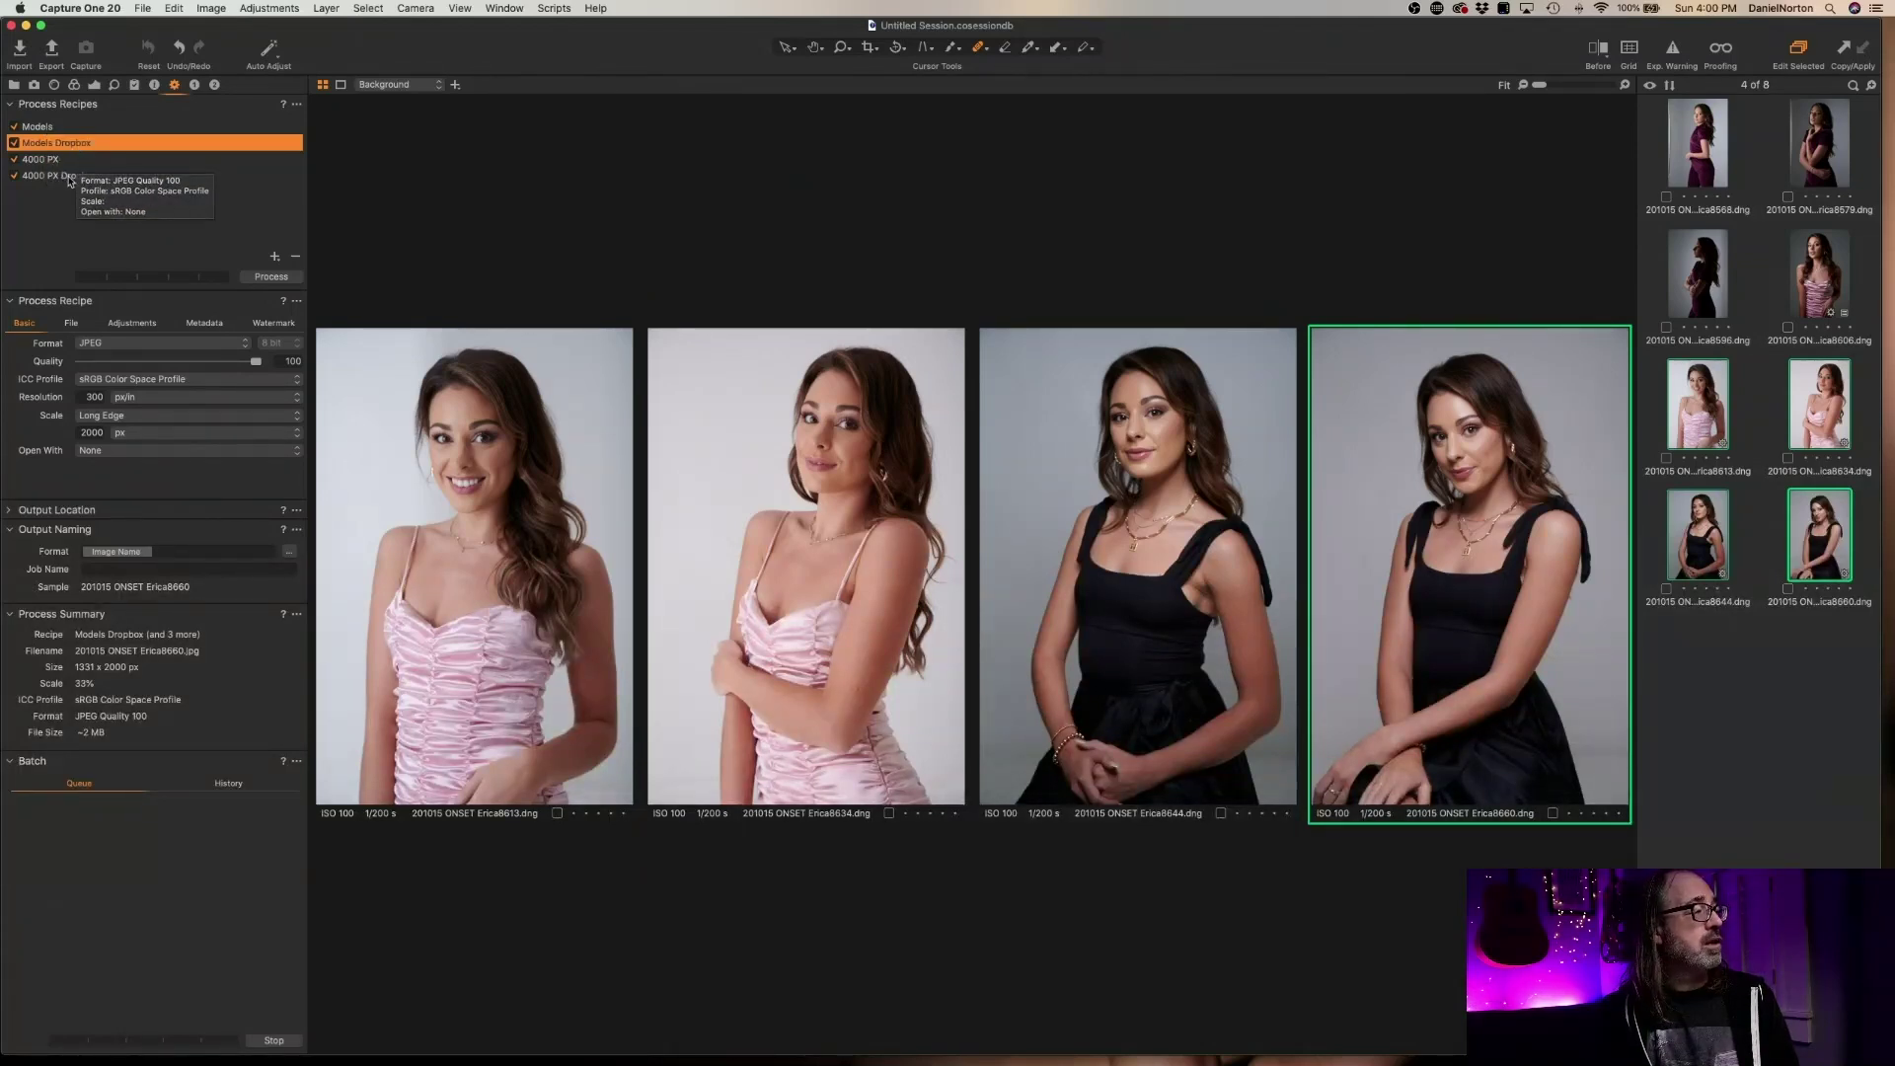
left_click(272, 278)
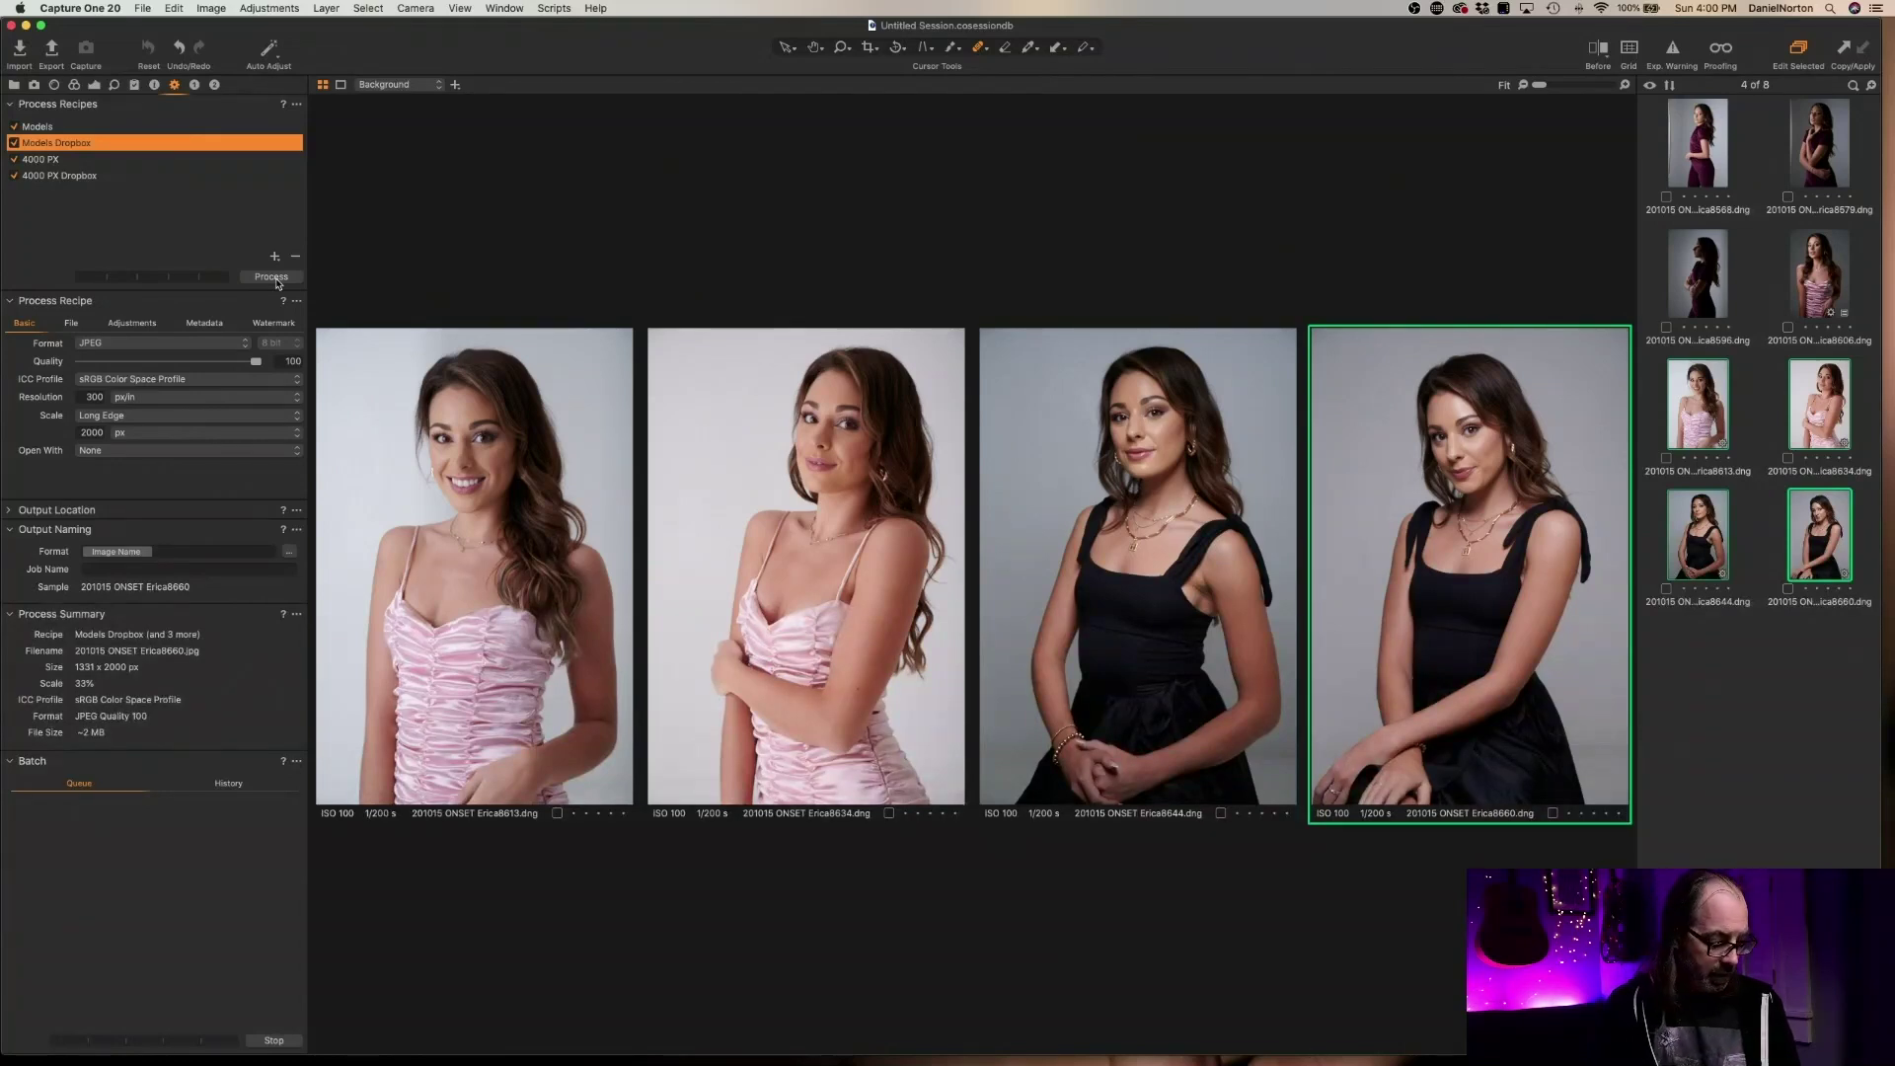
Switch to Finder and examine the exported JPEGs in the session's Output folder, comparing the duplicates and their dimensions
key("super+Tab")
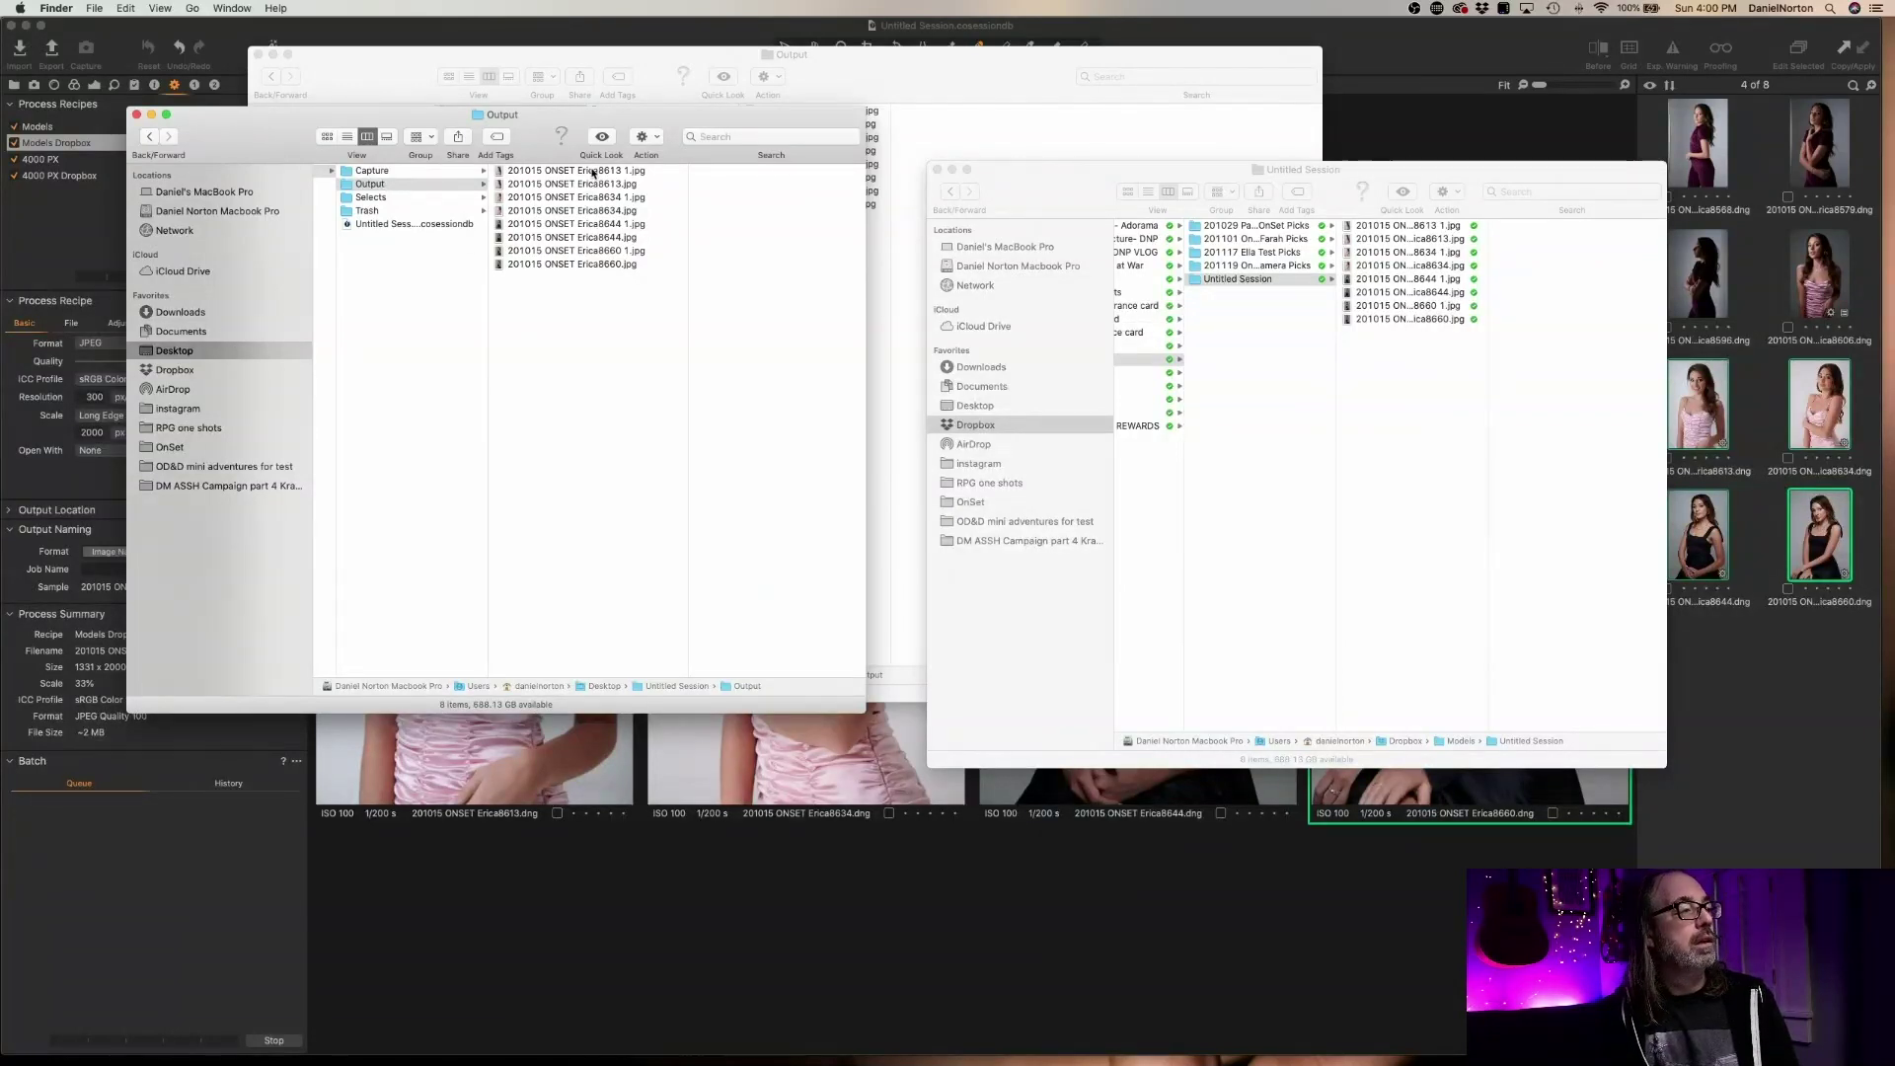
left_click(593, 171)
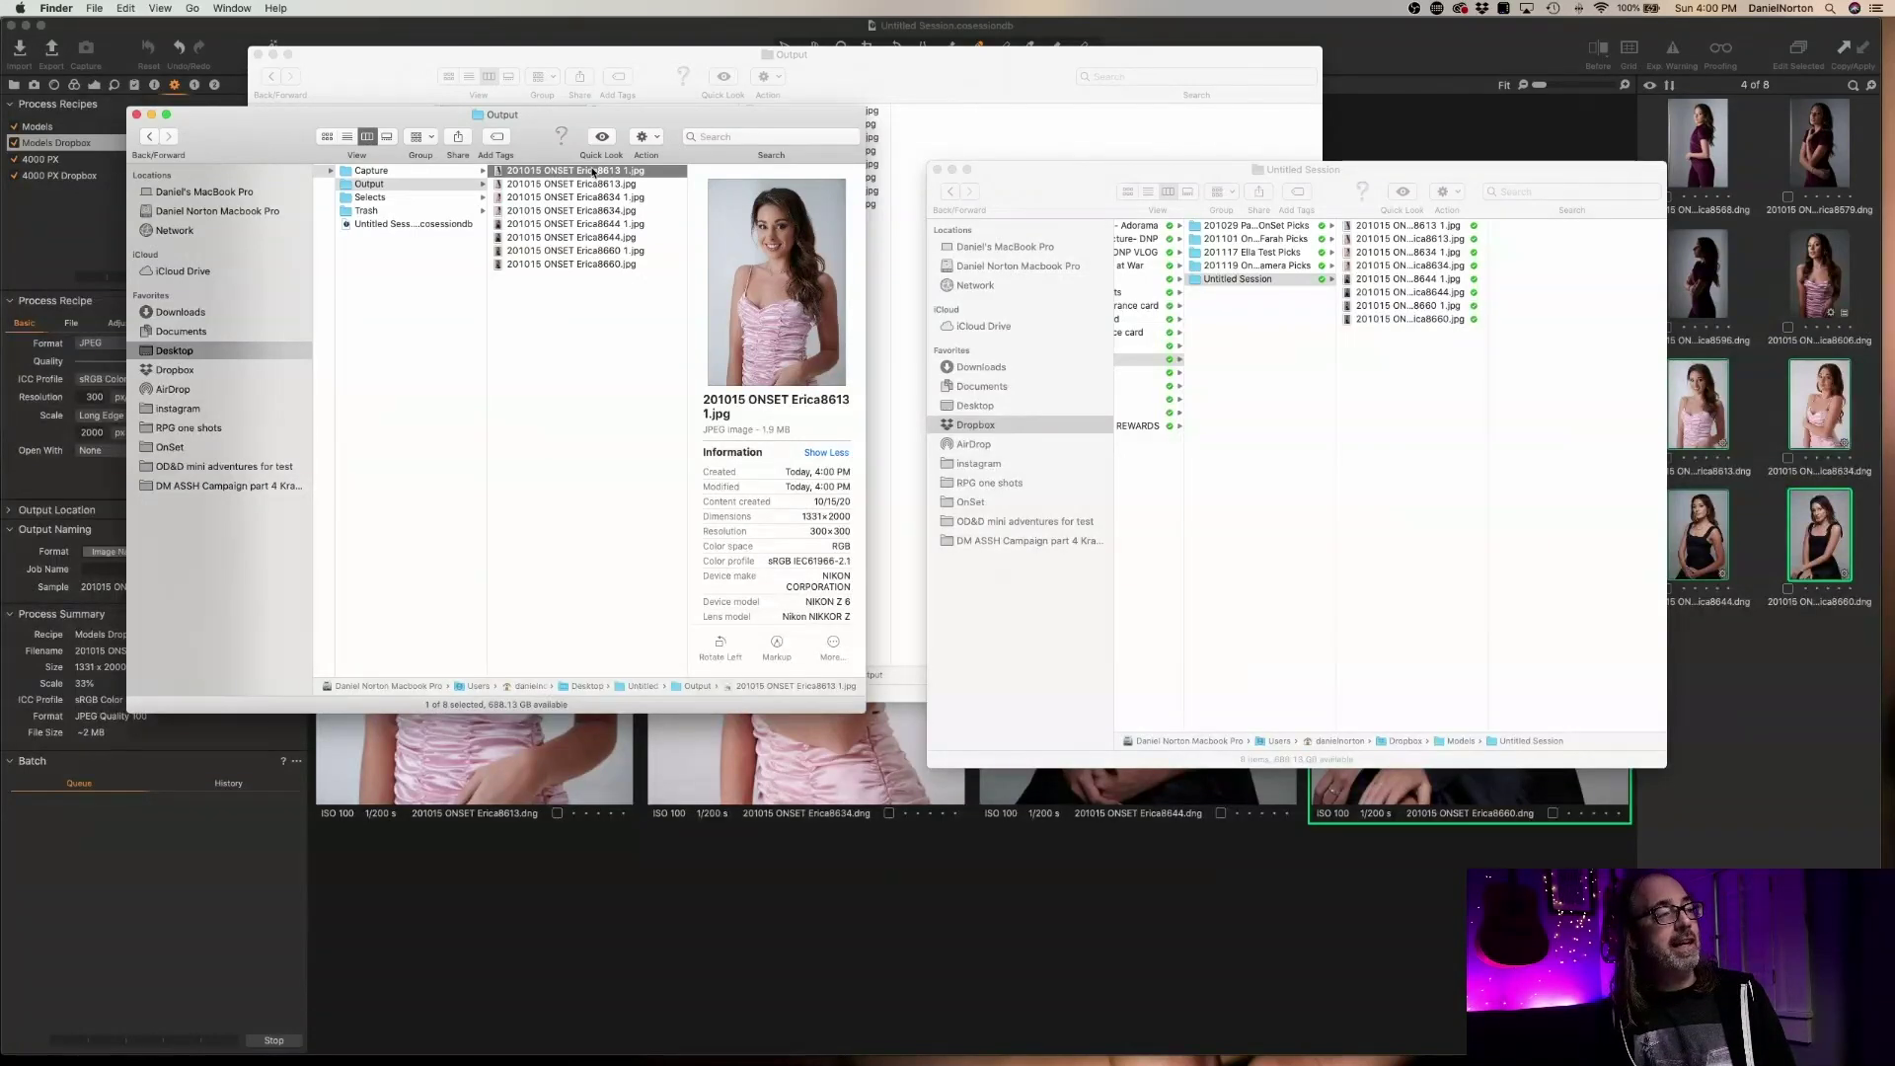
key("Down")
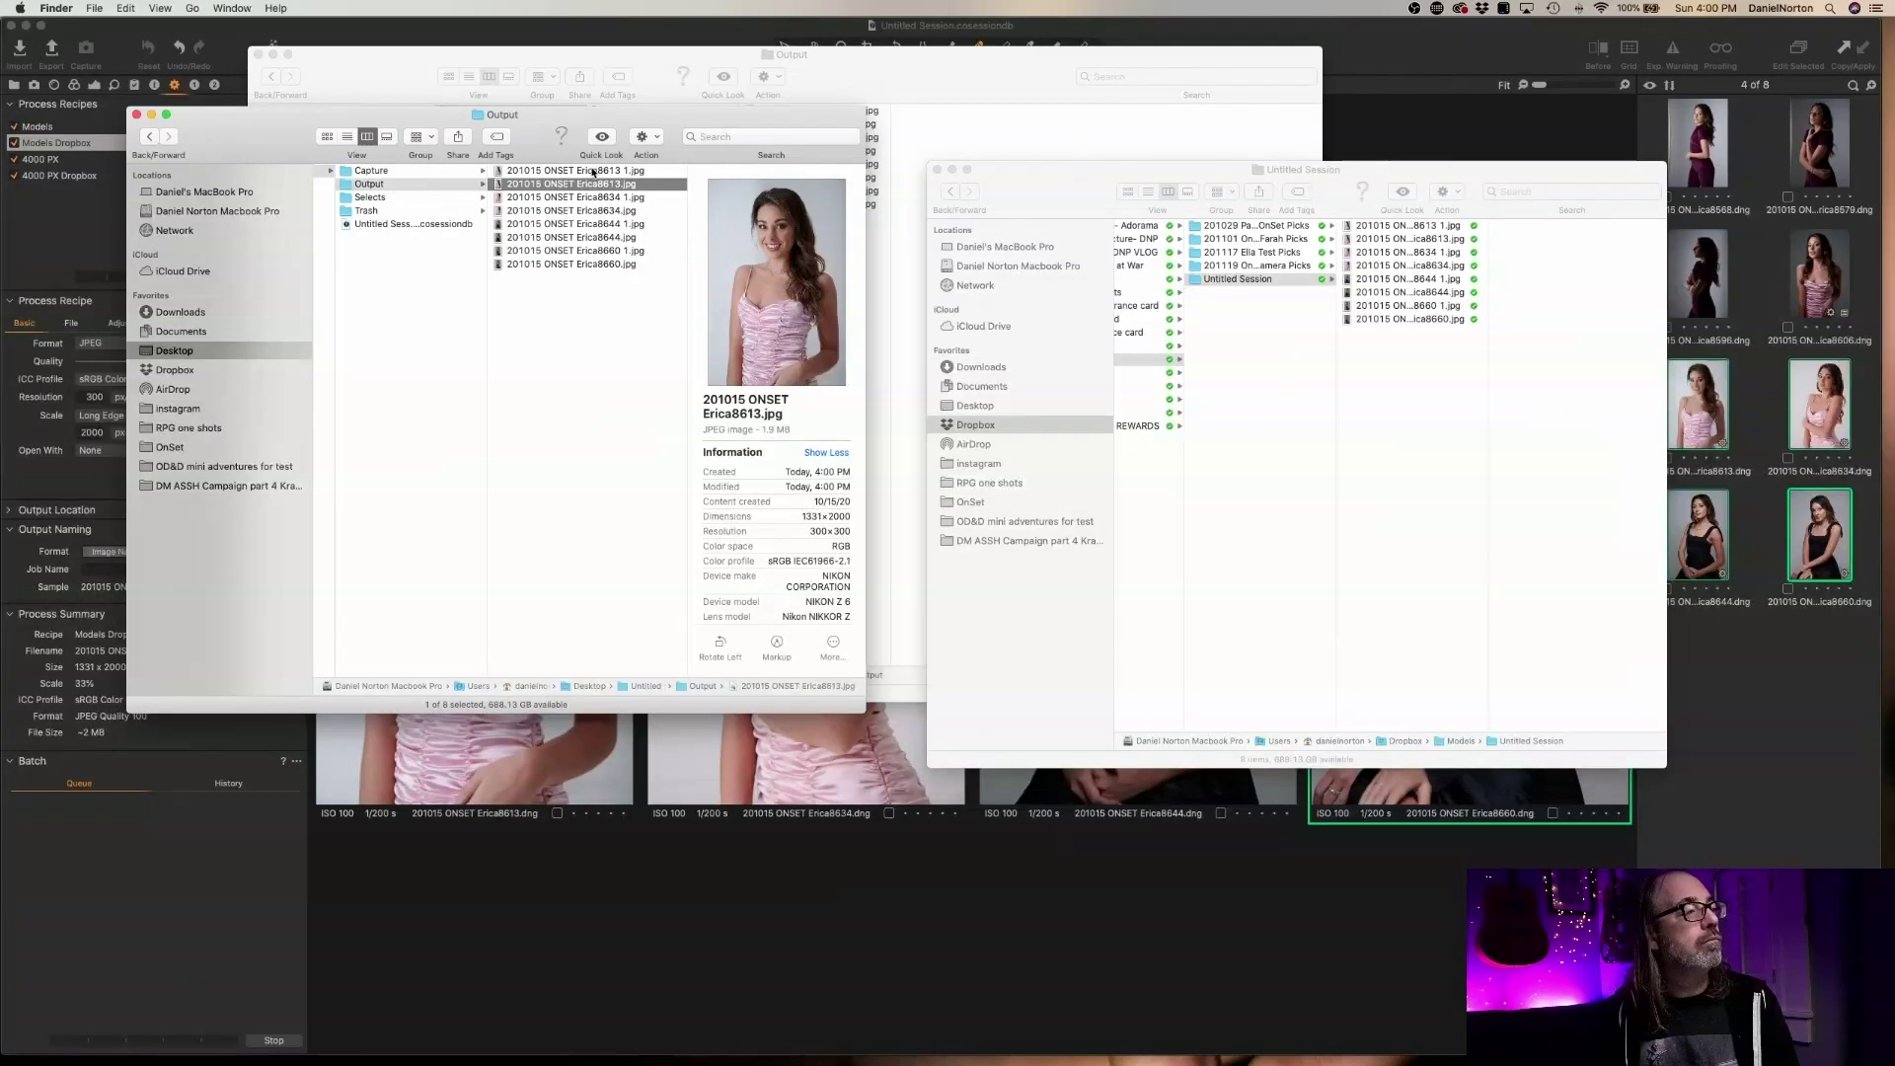
key("Up")
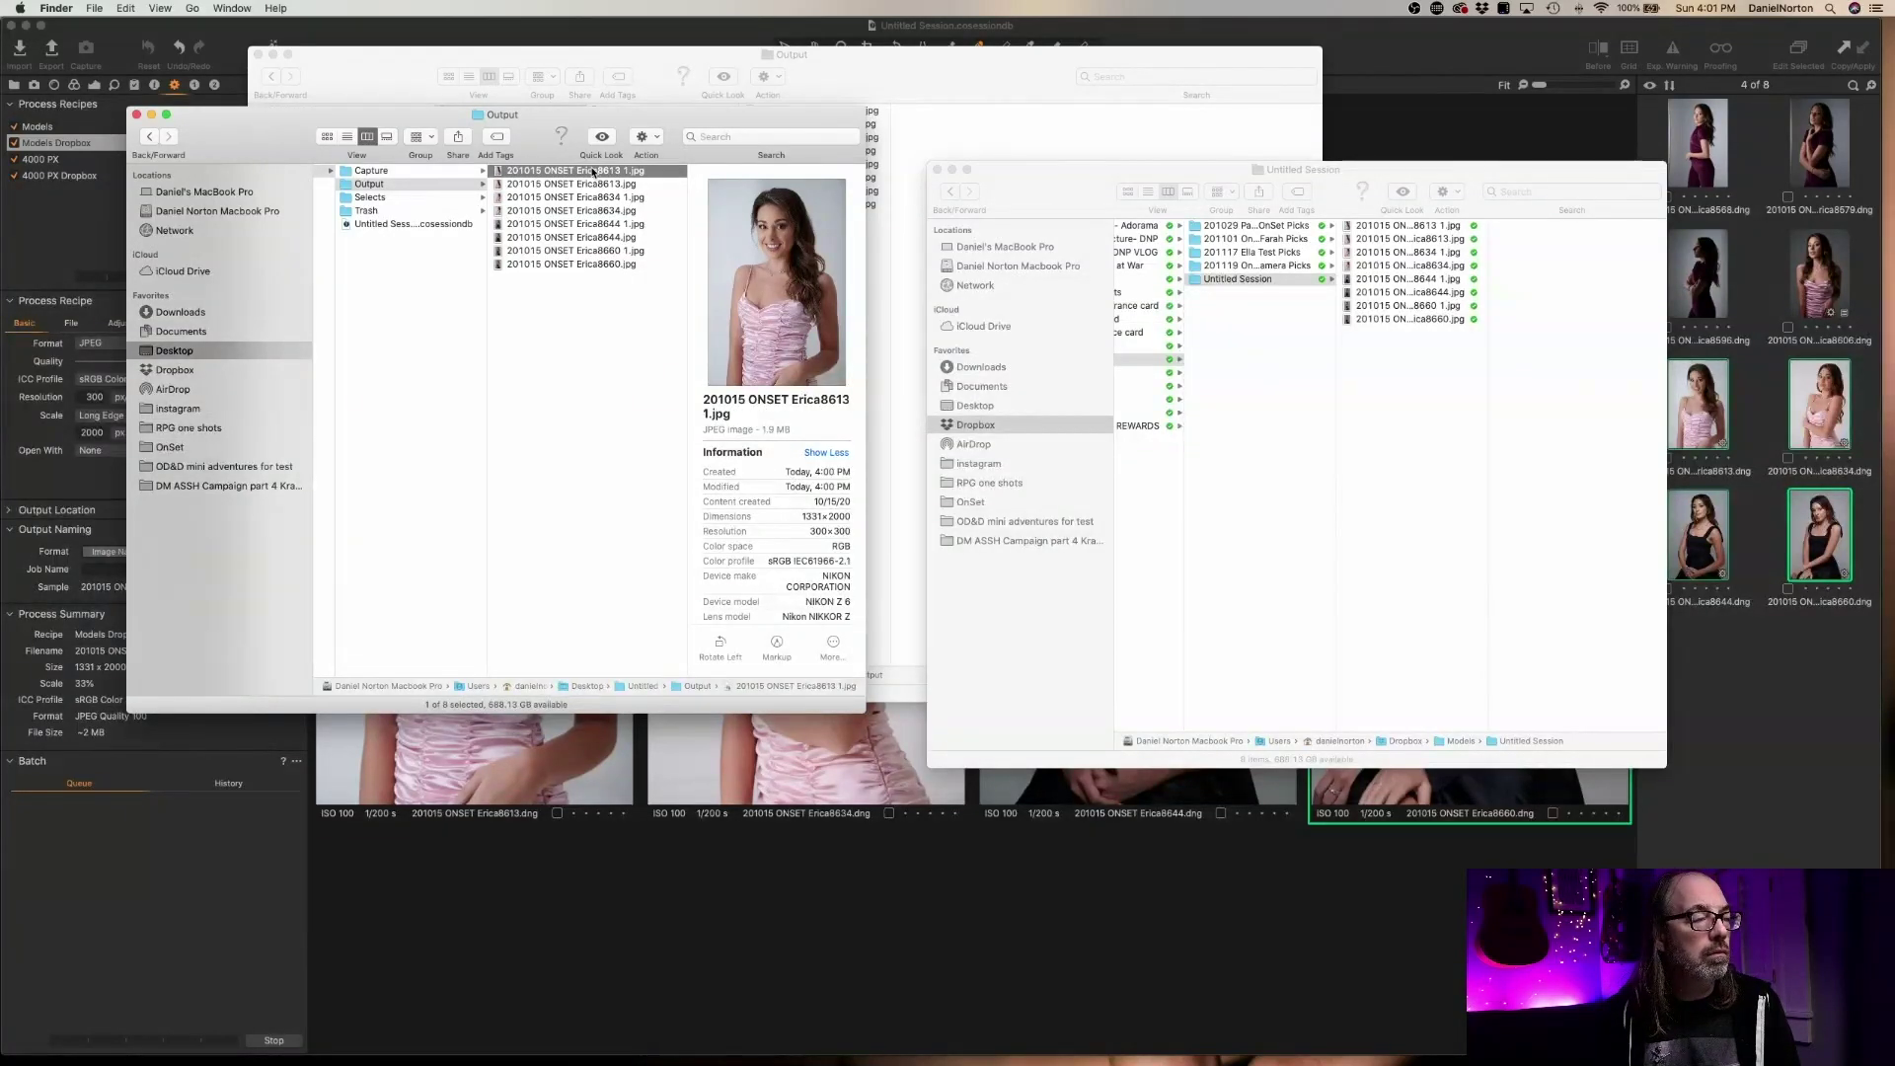
key("Down")
key("Down")
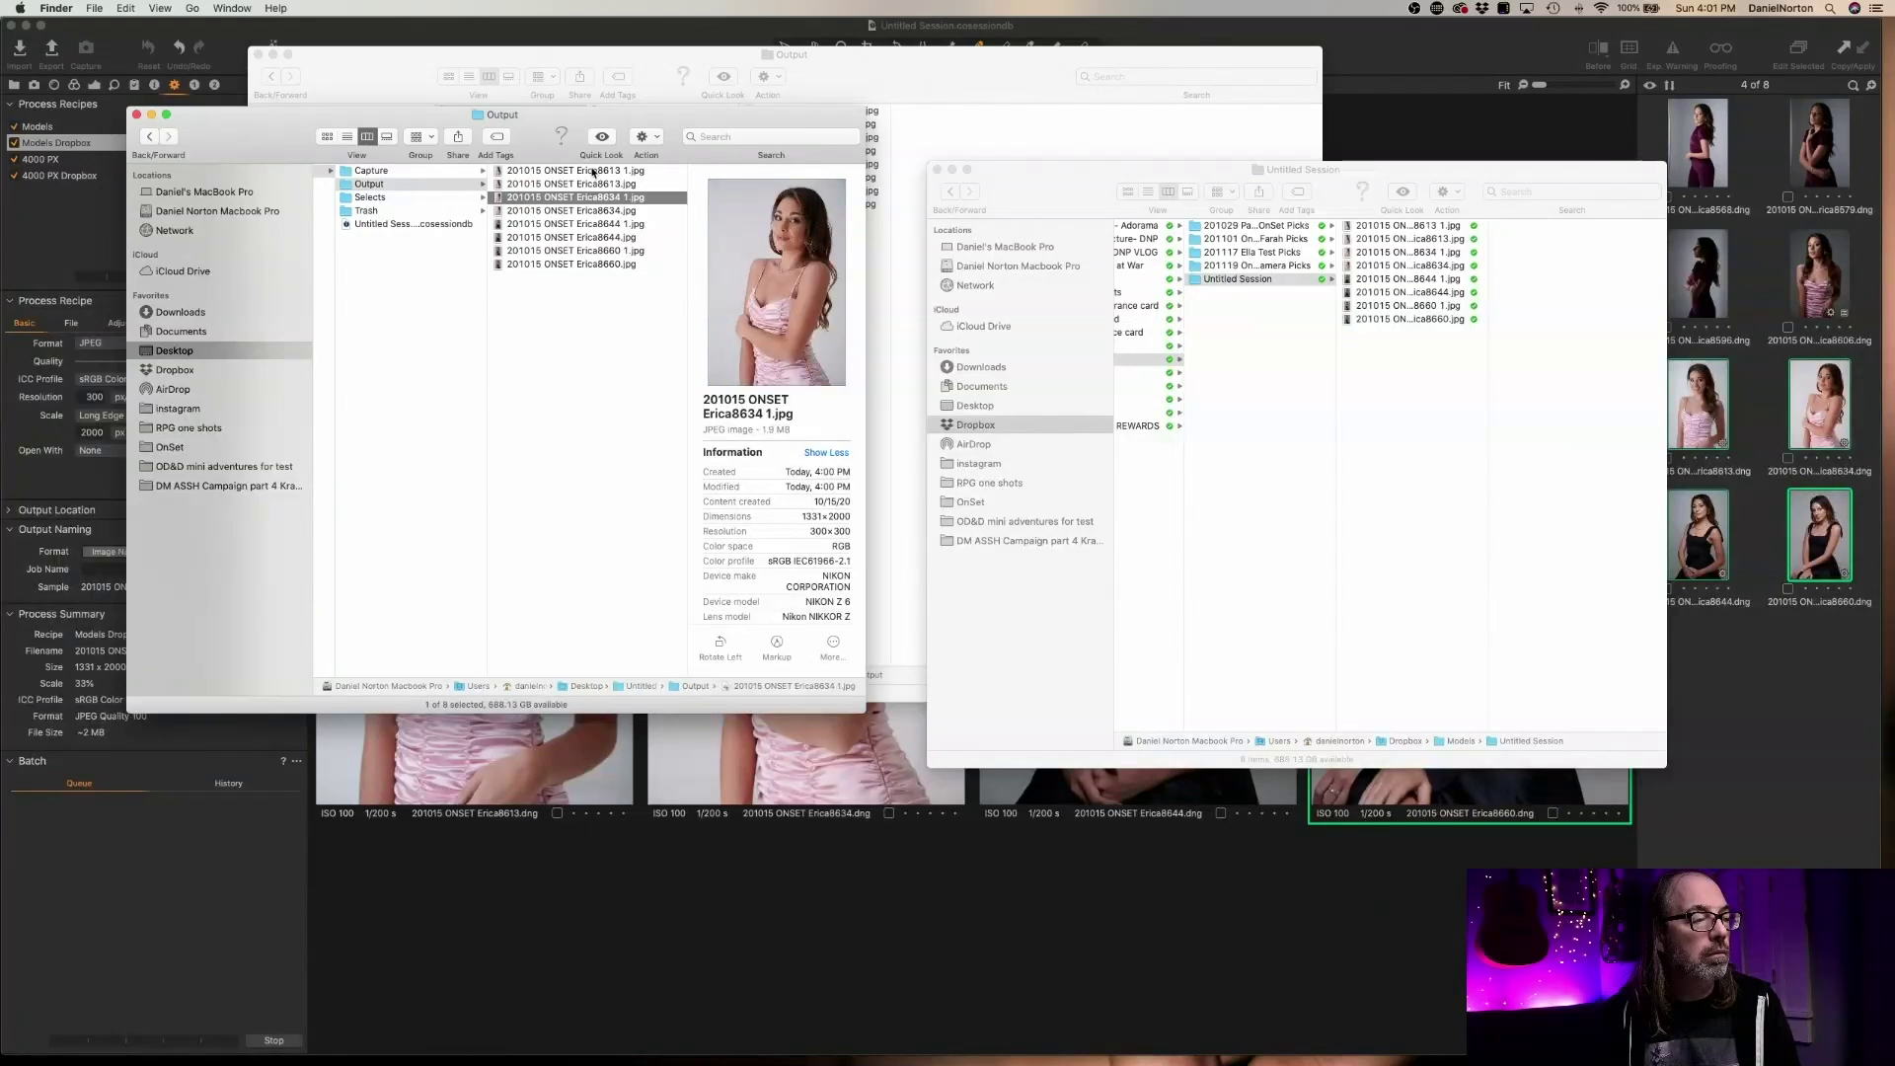
key("Down")
key("Down")
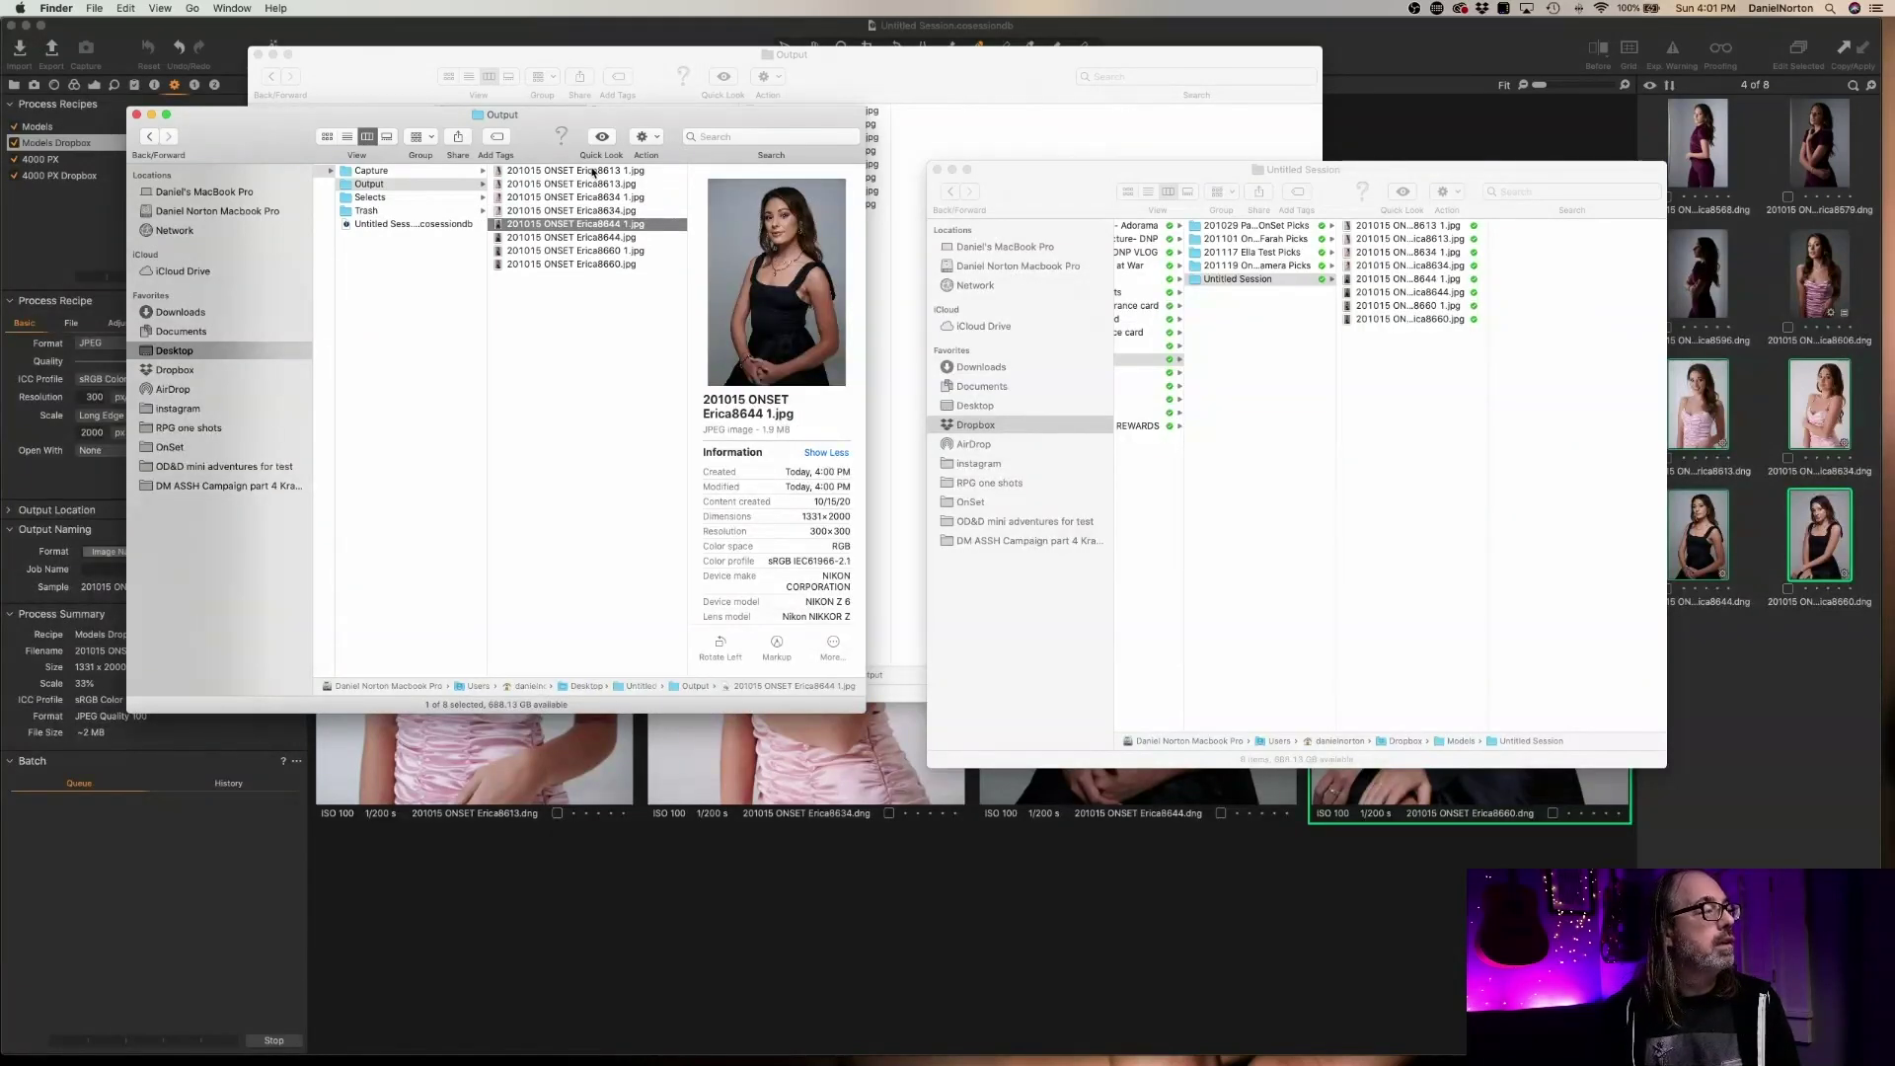
key("Down")
key("Down")
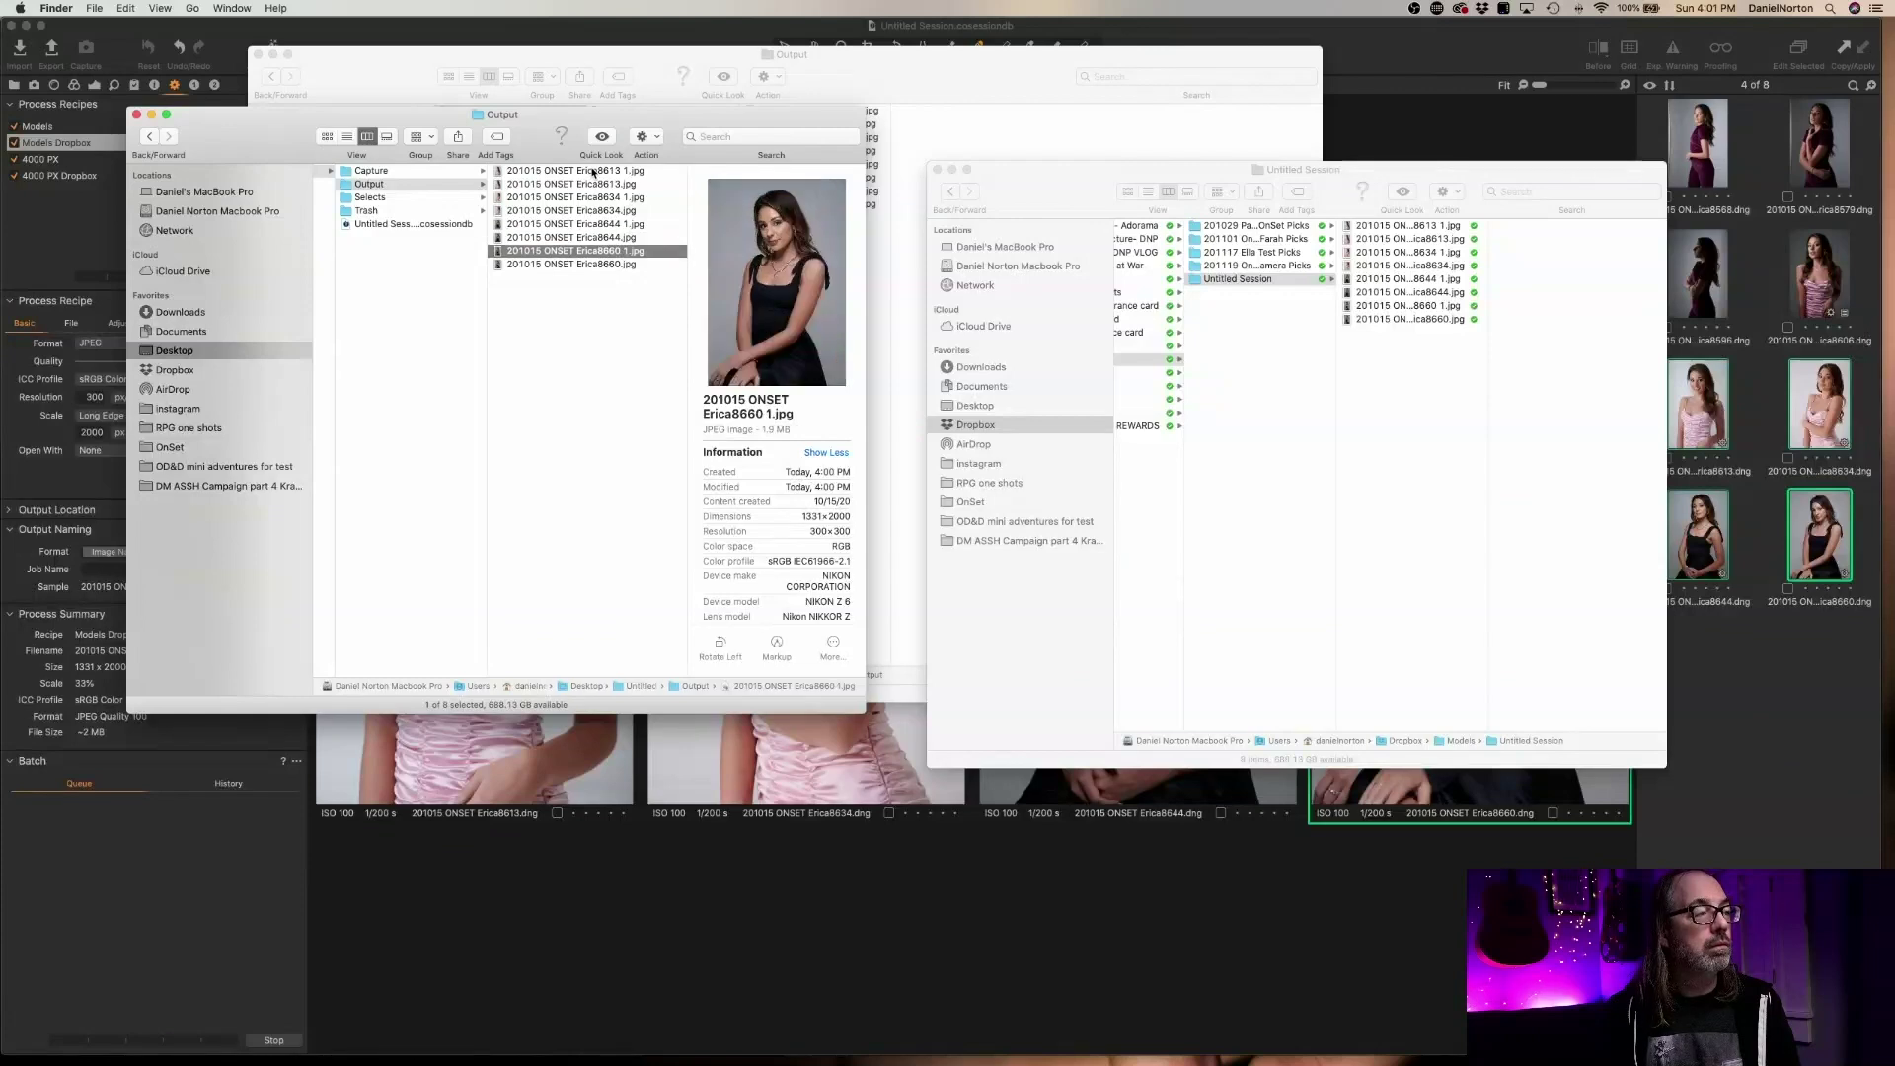
key("Down")
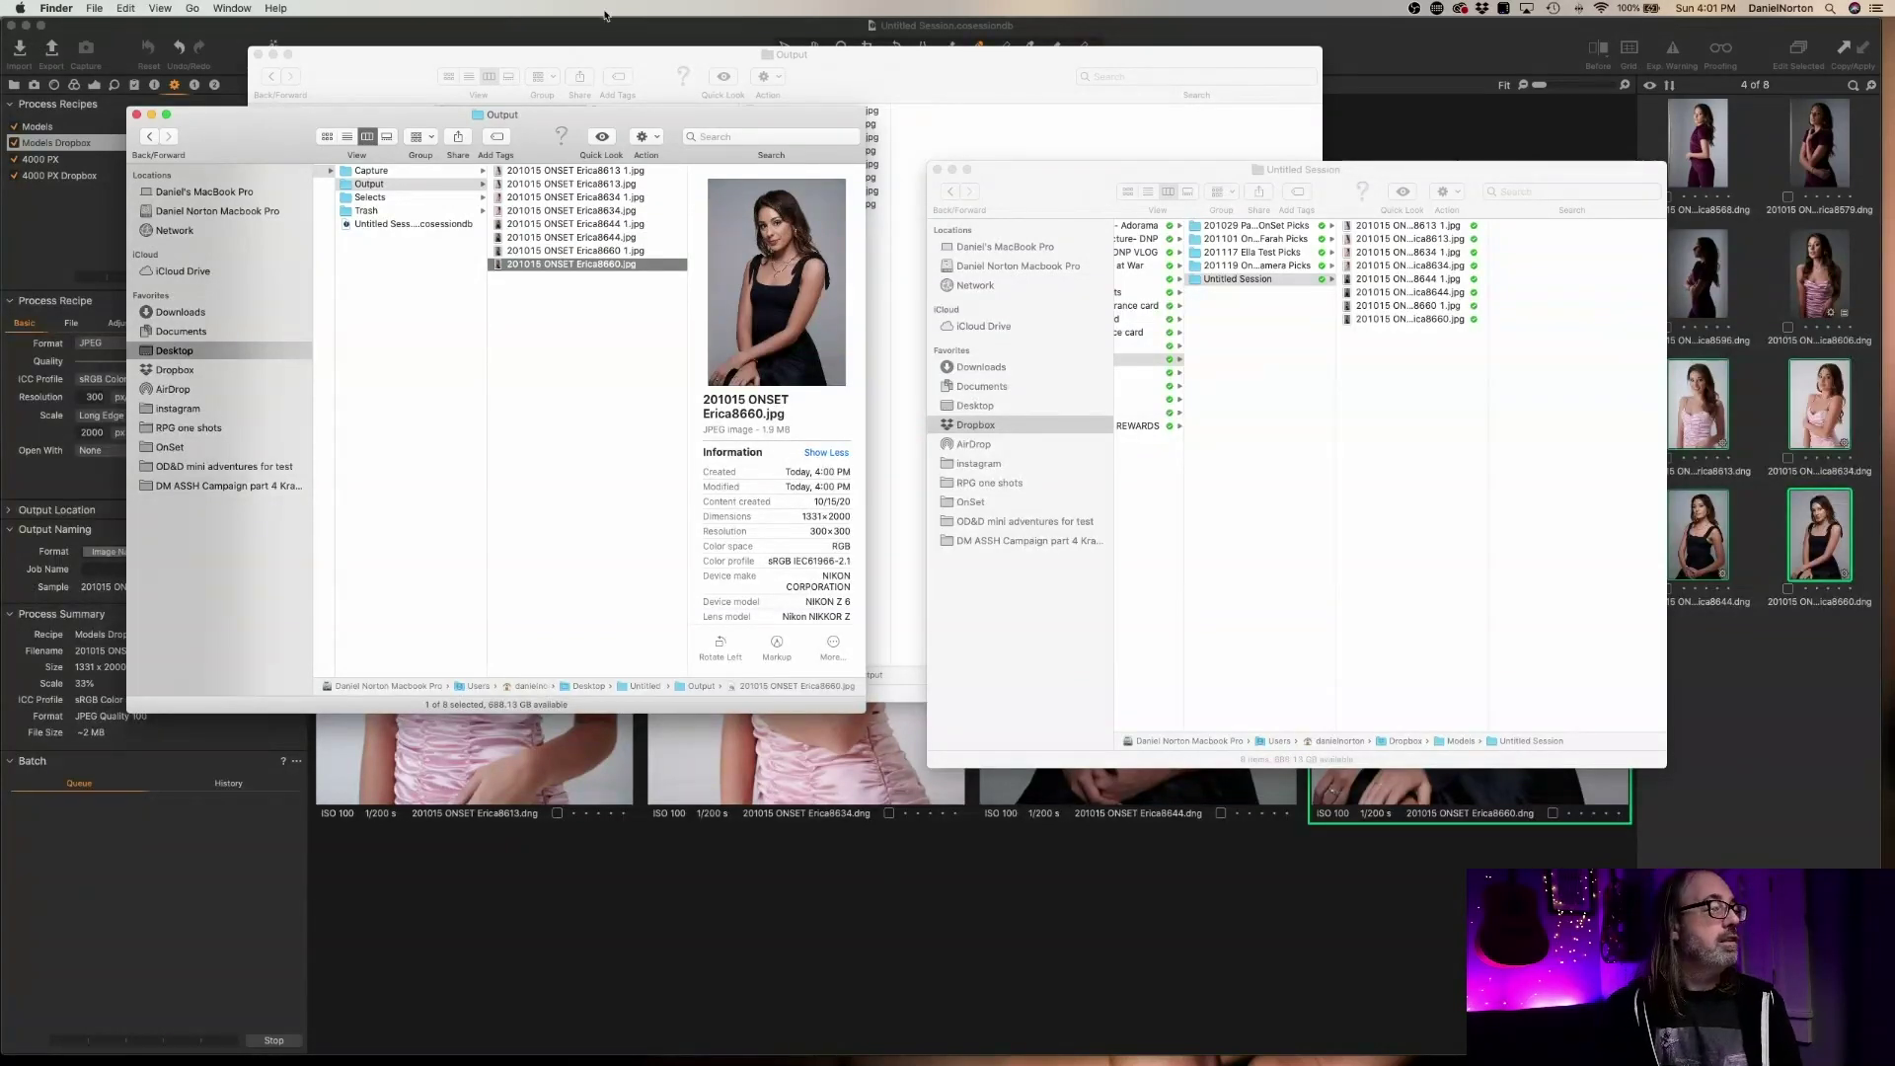
Delete all the exported JPEGs from the session's Output folder
left_click(586, 340)
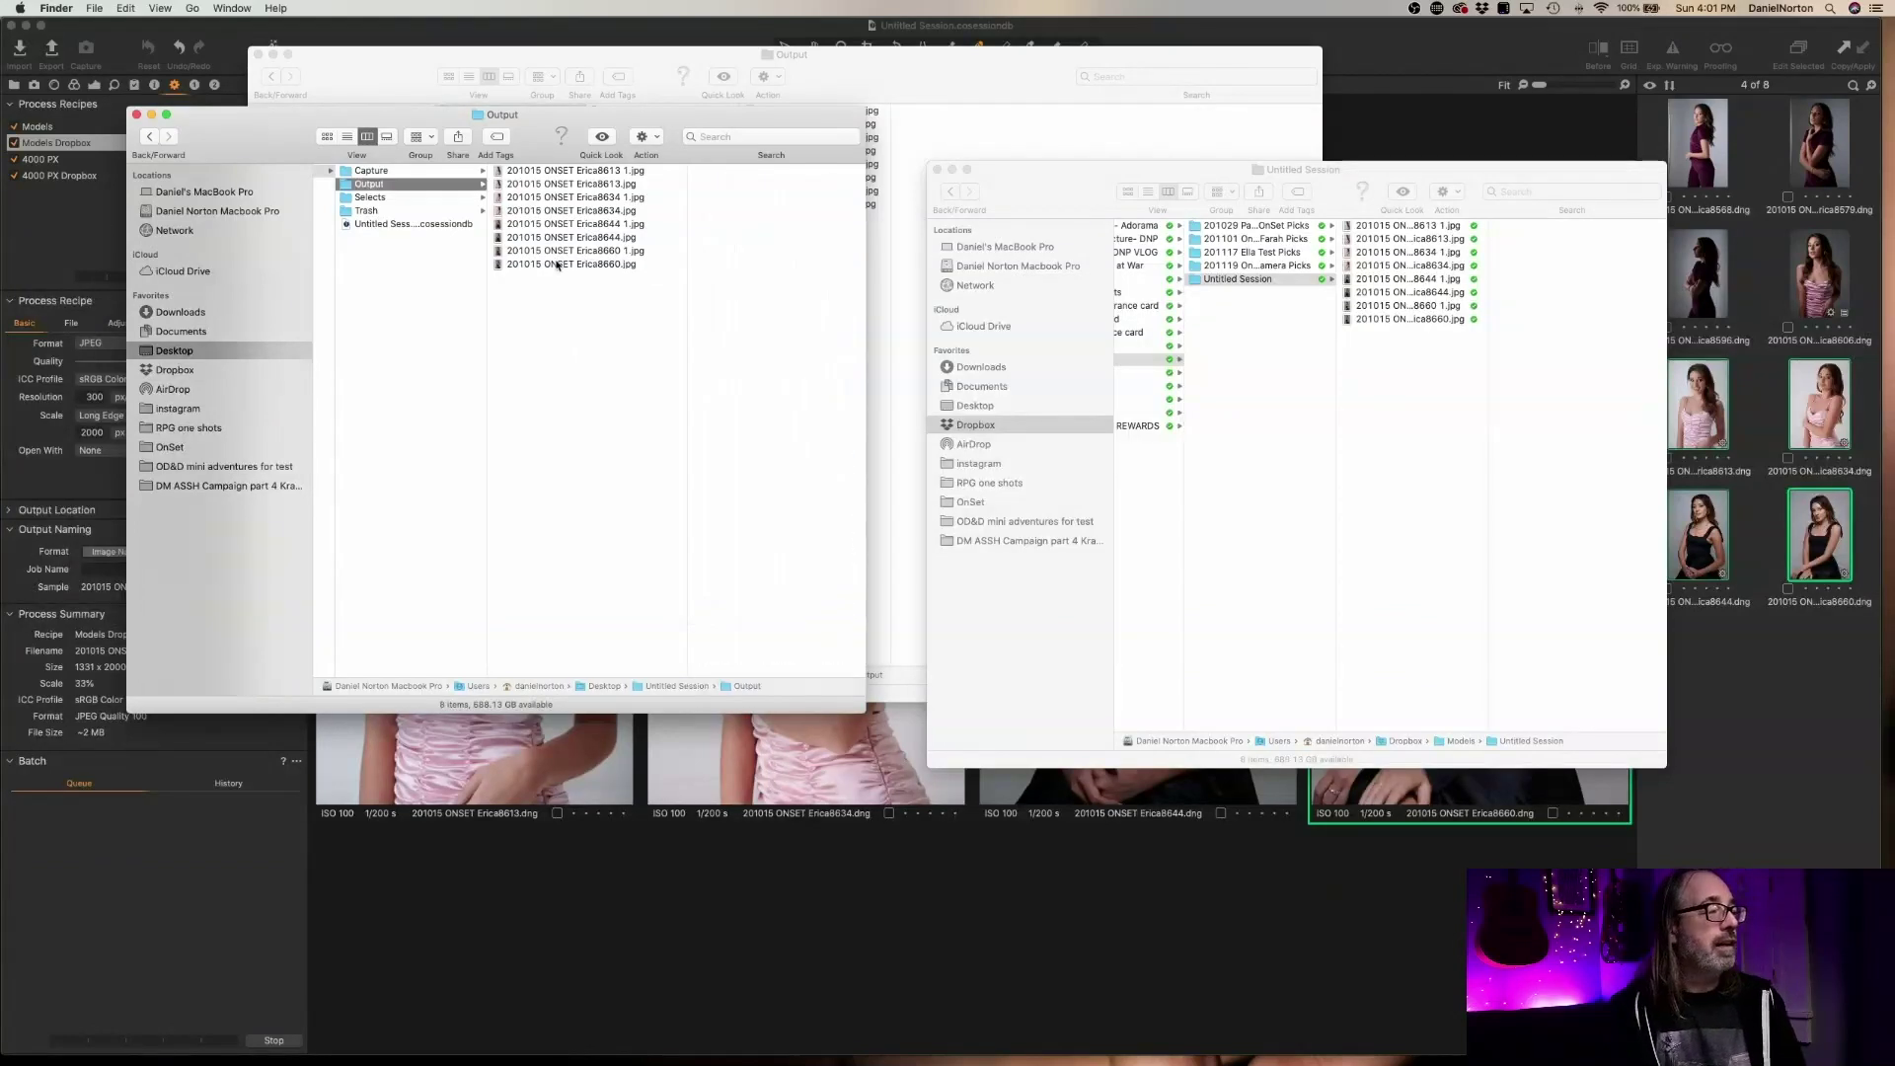
left_click(552, 178)
left_click(556, 264, "shift")
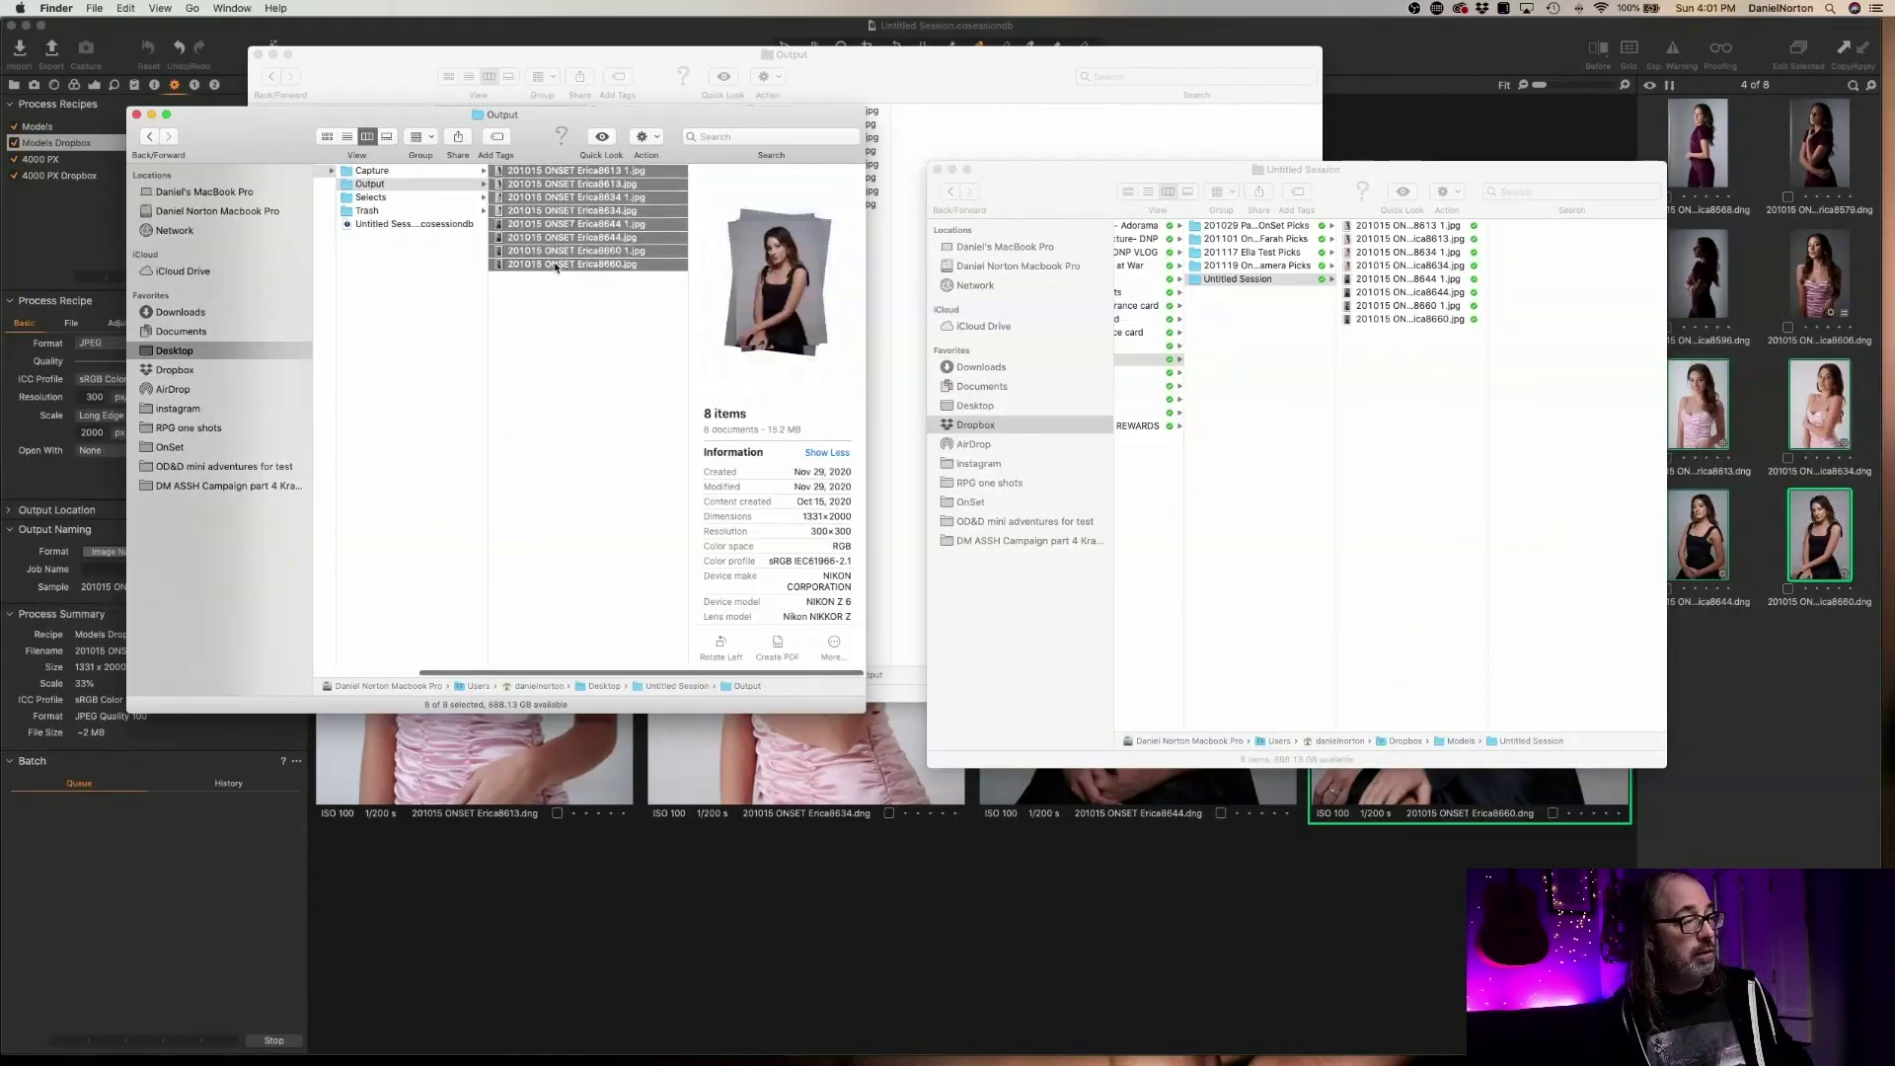
key("super+BackSpace")
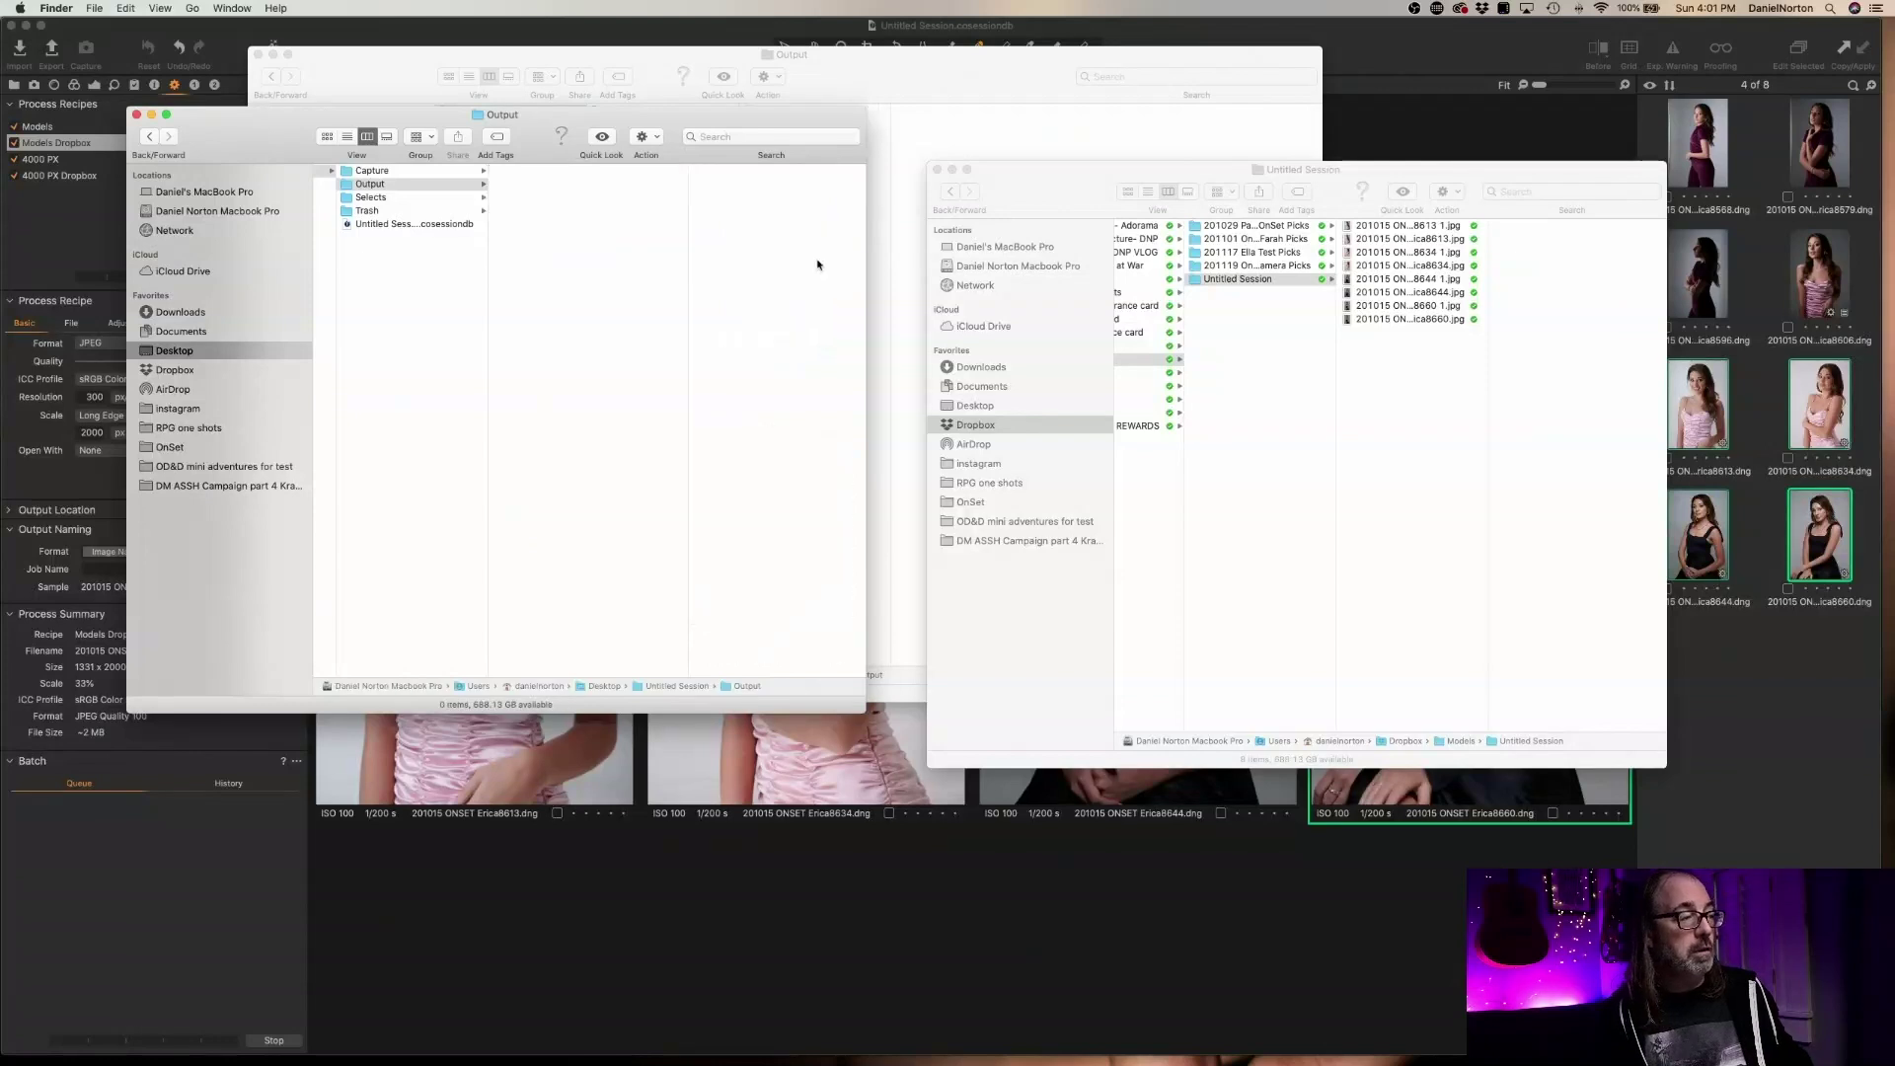
Delete all the exported JPEGs from the Untitled Session folder inside the Dropbox Models folder
left_click(1434, 229)
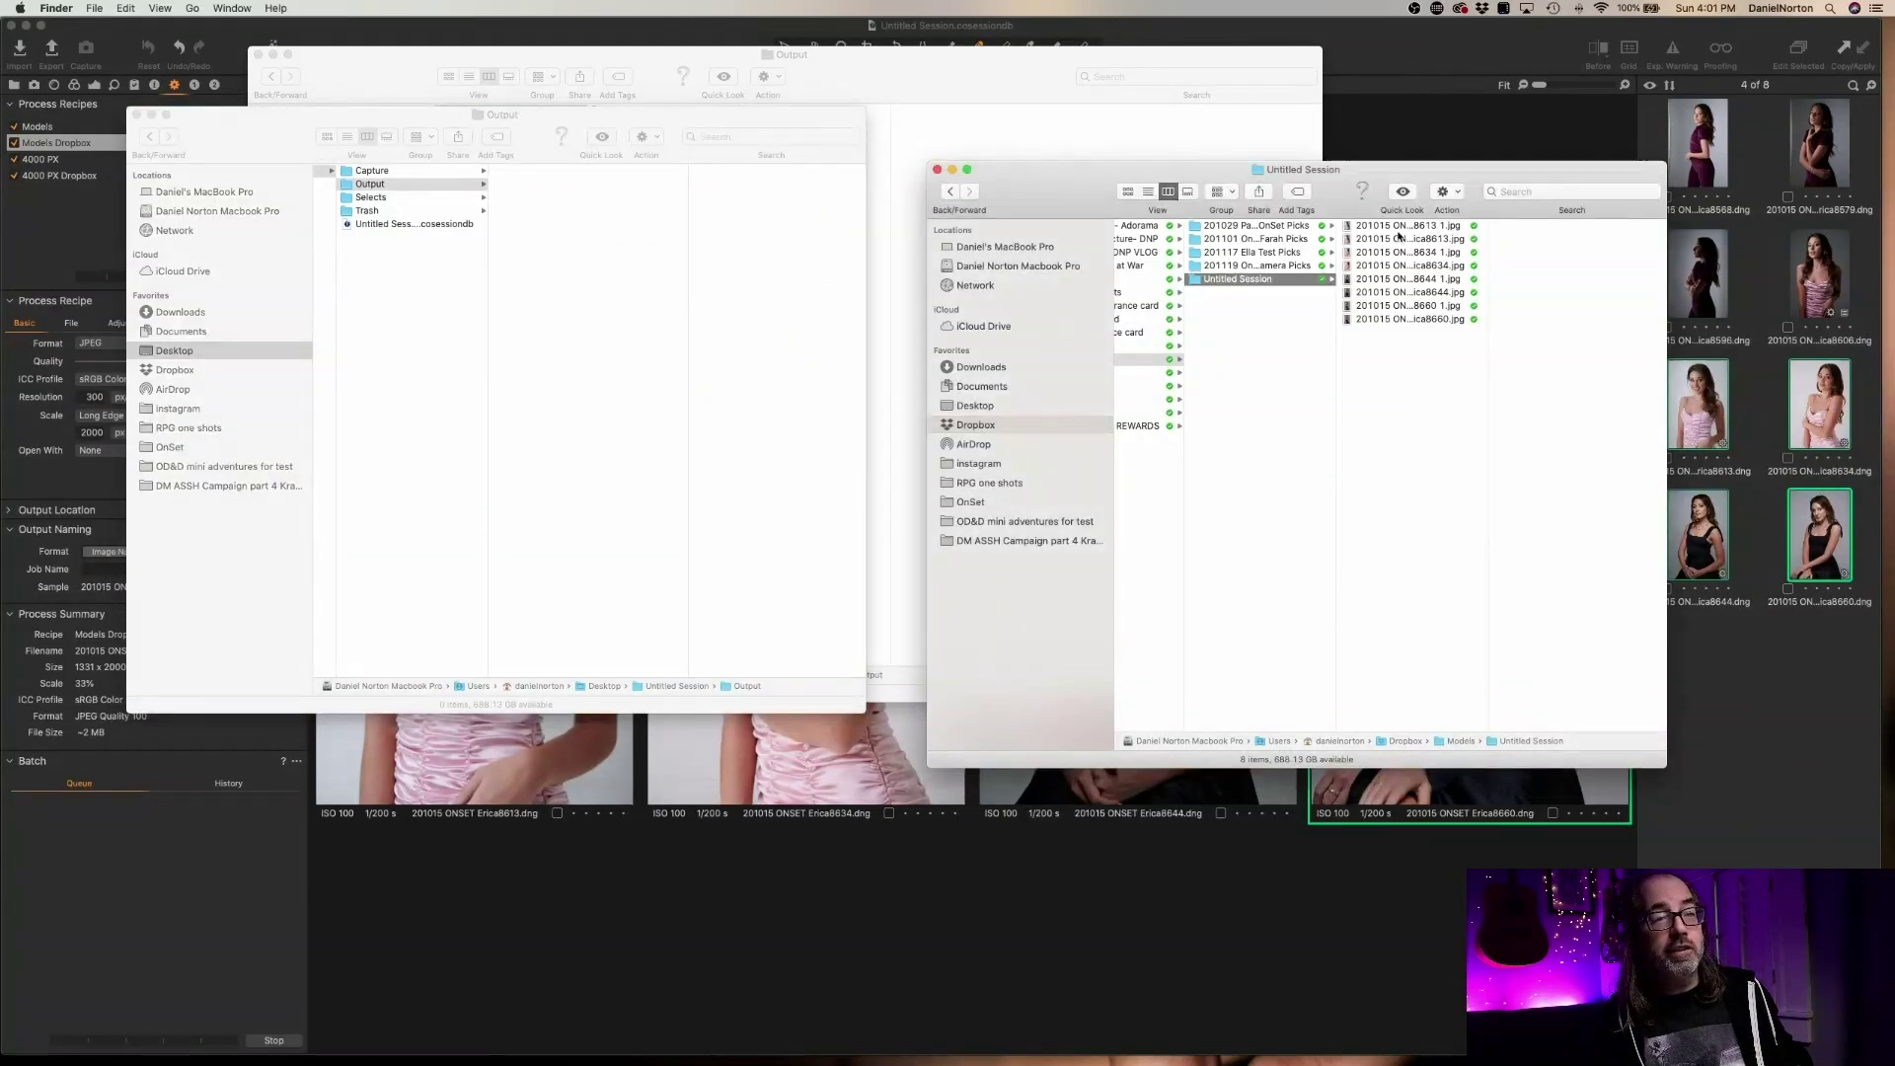
left_click(1398, 232)
left_click(1394, 320, "shift")
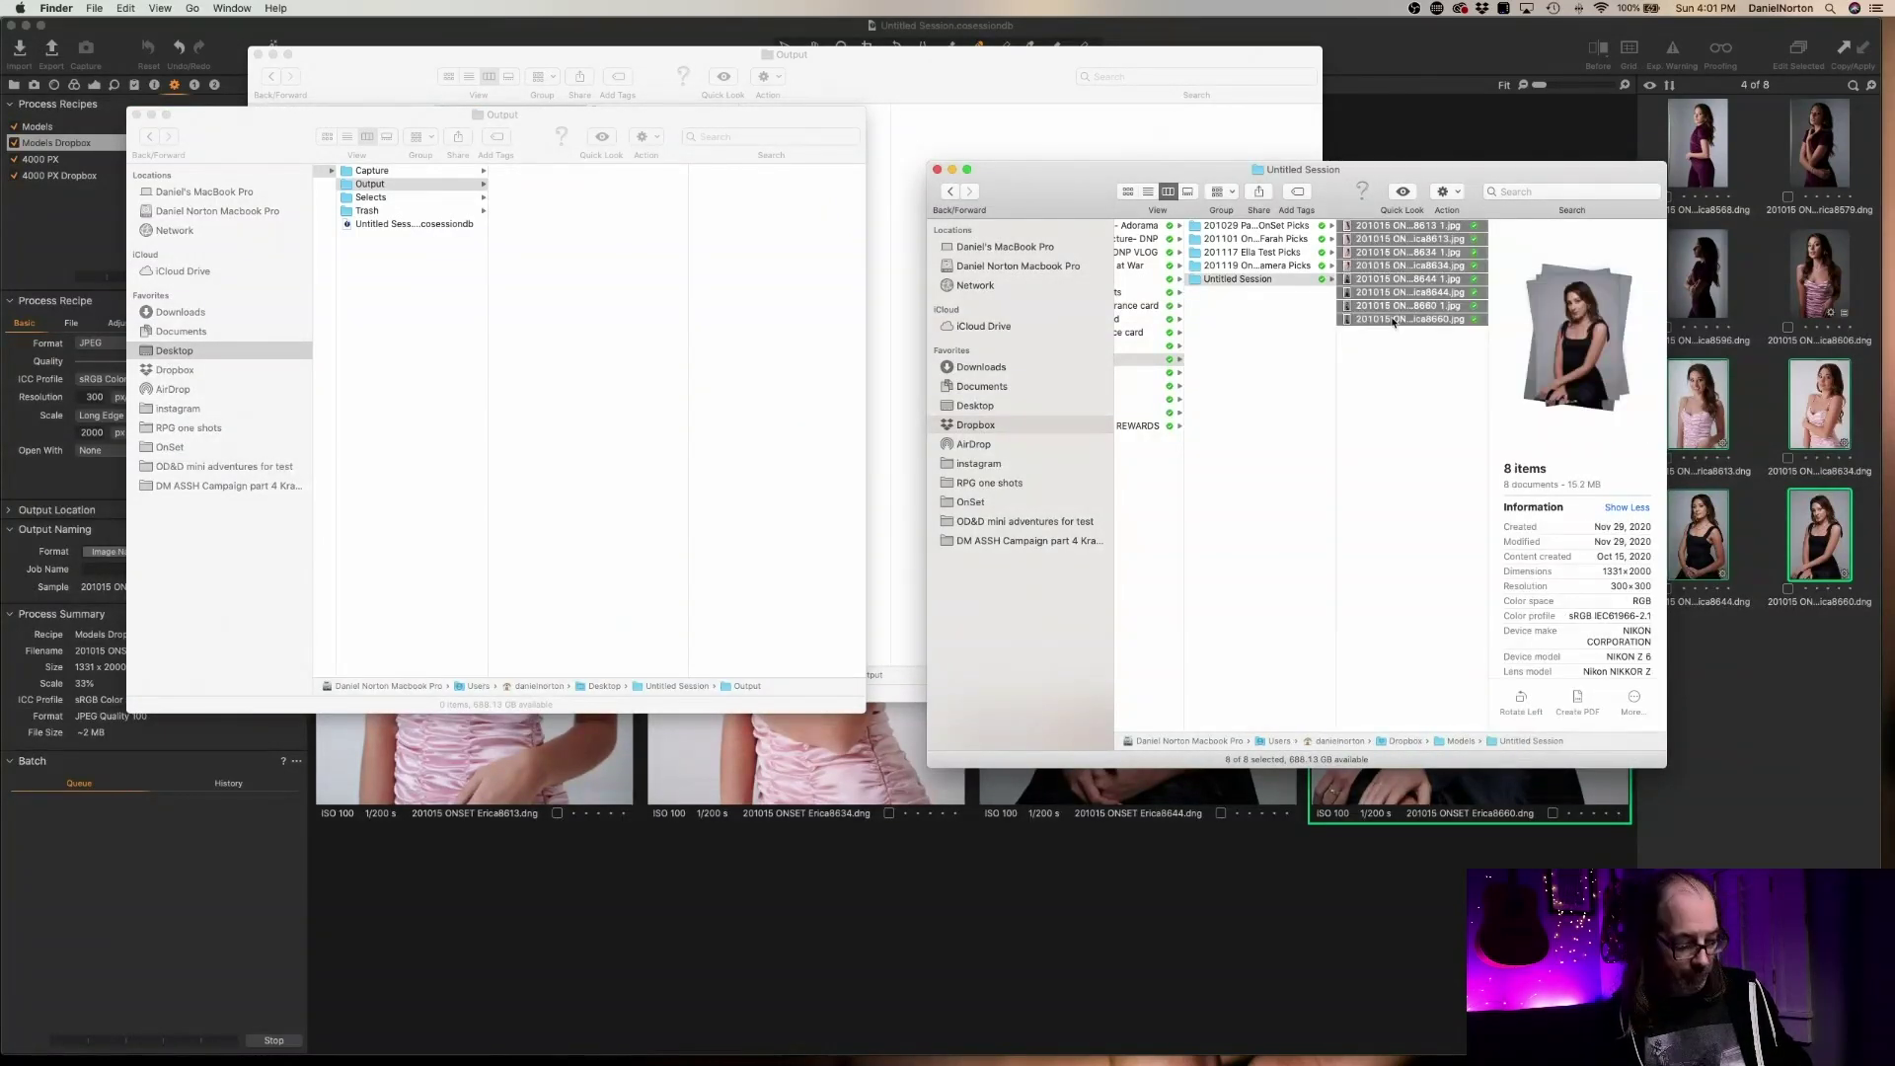
key("super+BackSpace")
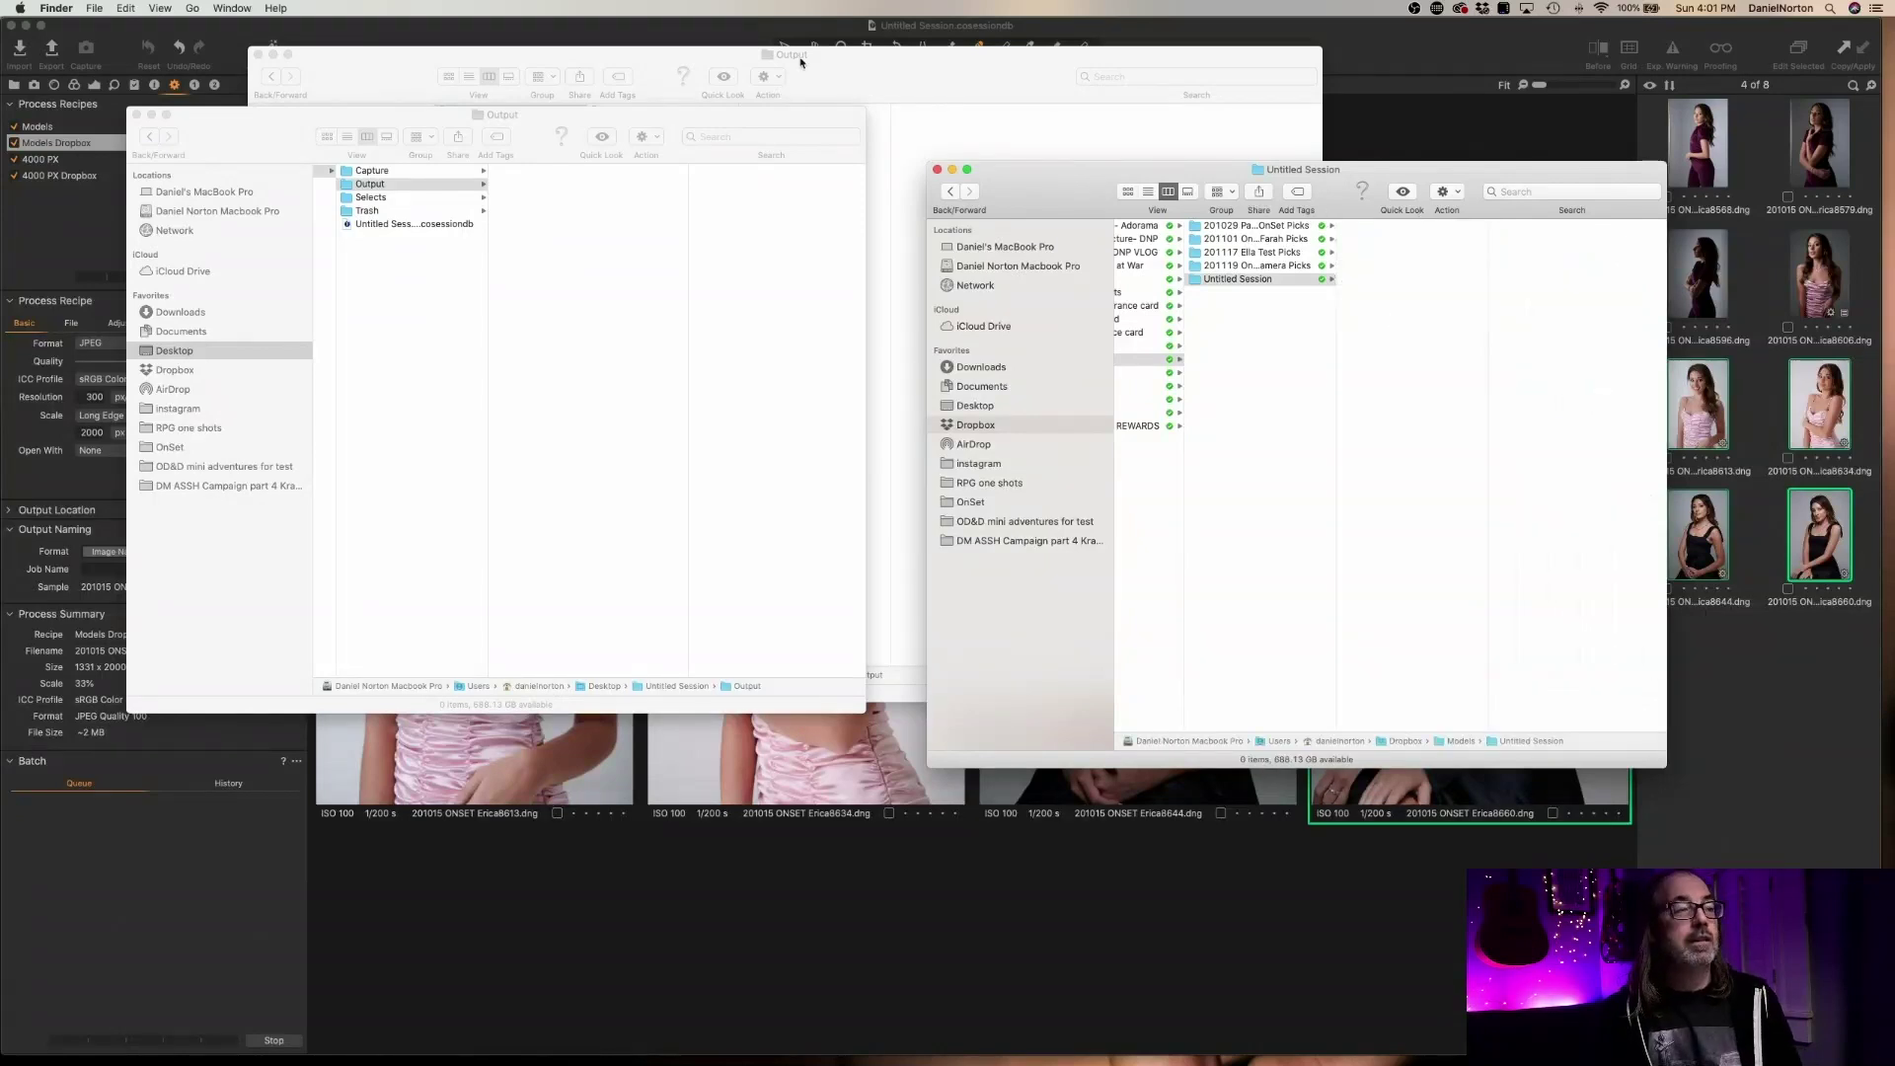
Switch to Capture One and set the long edge scale to 4000 px in both the 4000 PX and 4000 PX Dropbox recipes
left_click(435, 28)
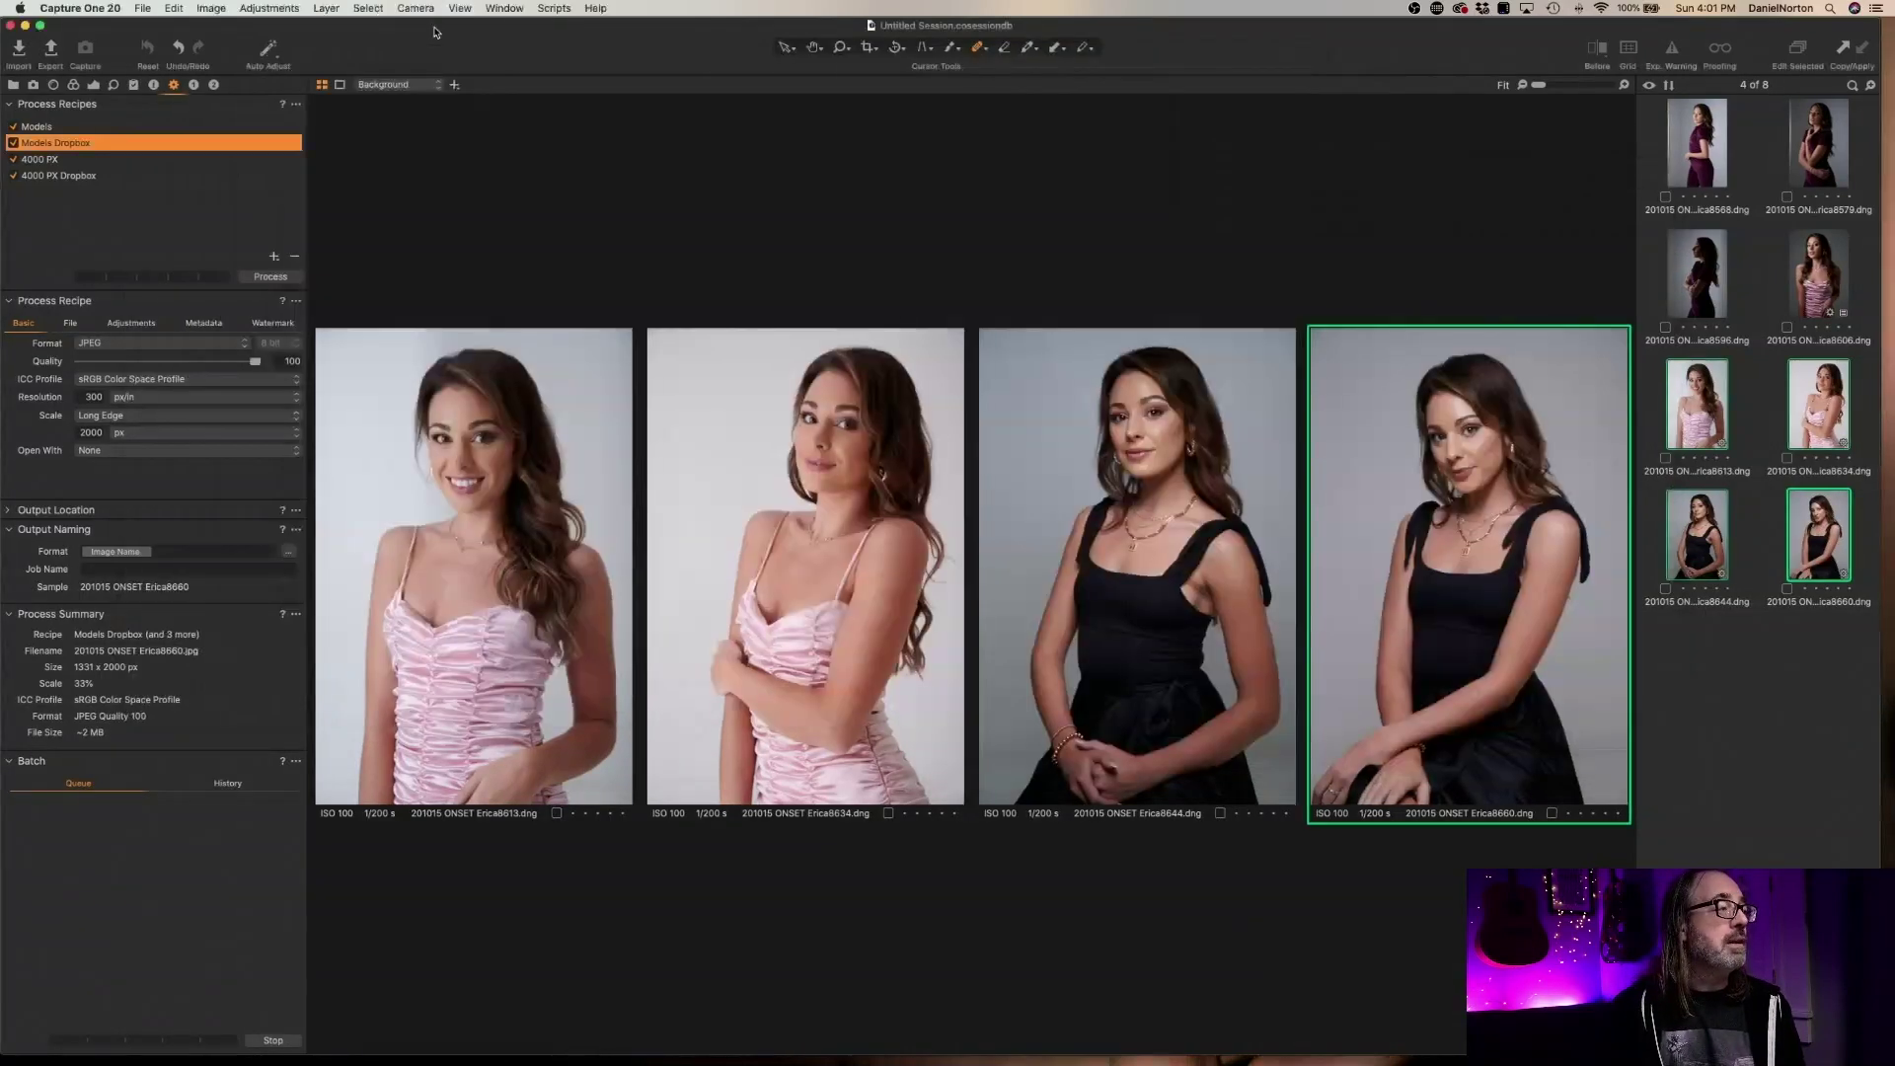
left_click(58, 160)
double_click(91, 432)
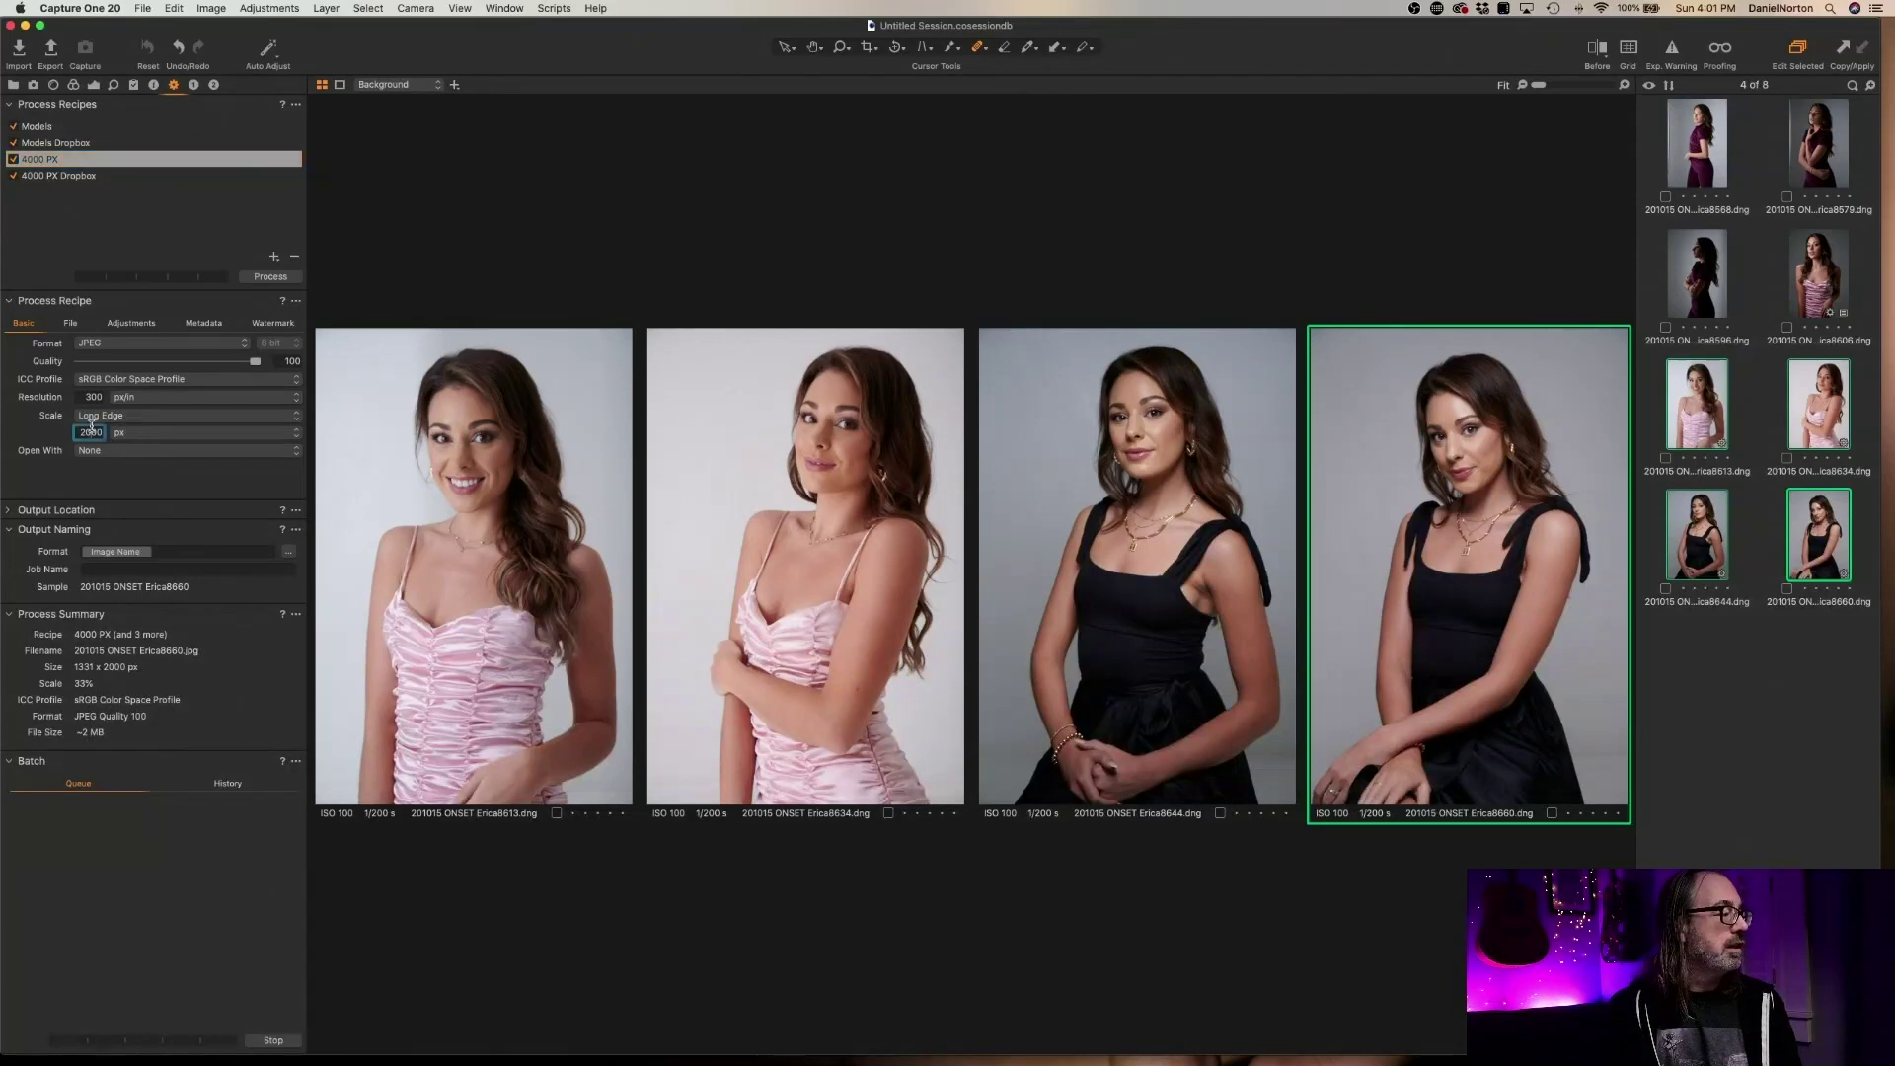
type("4000")
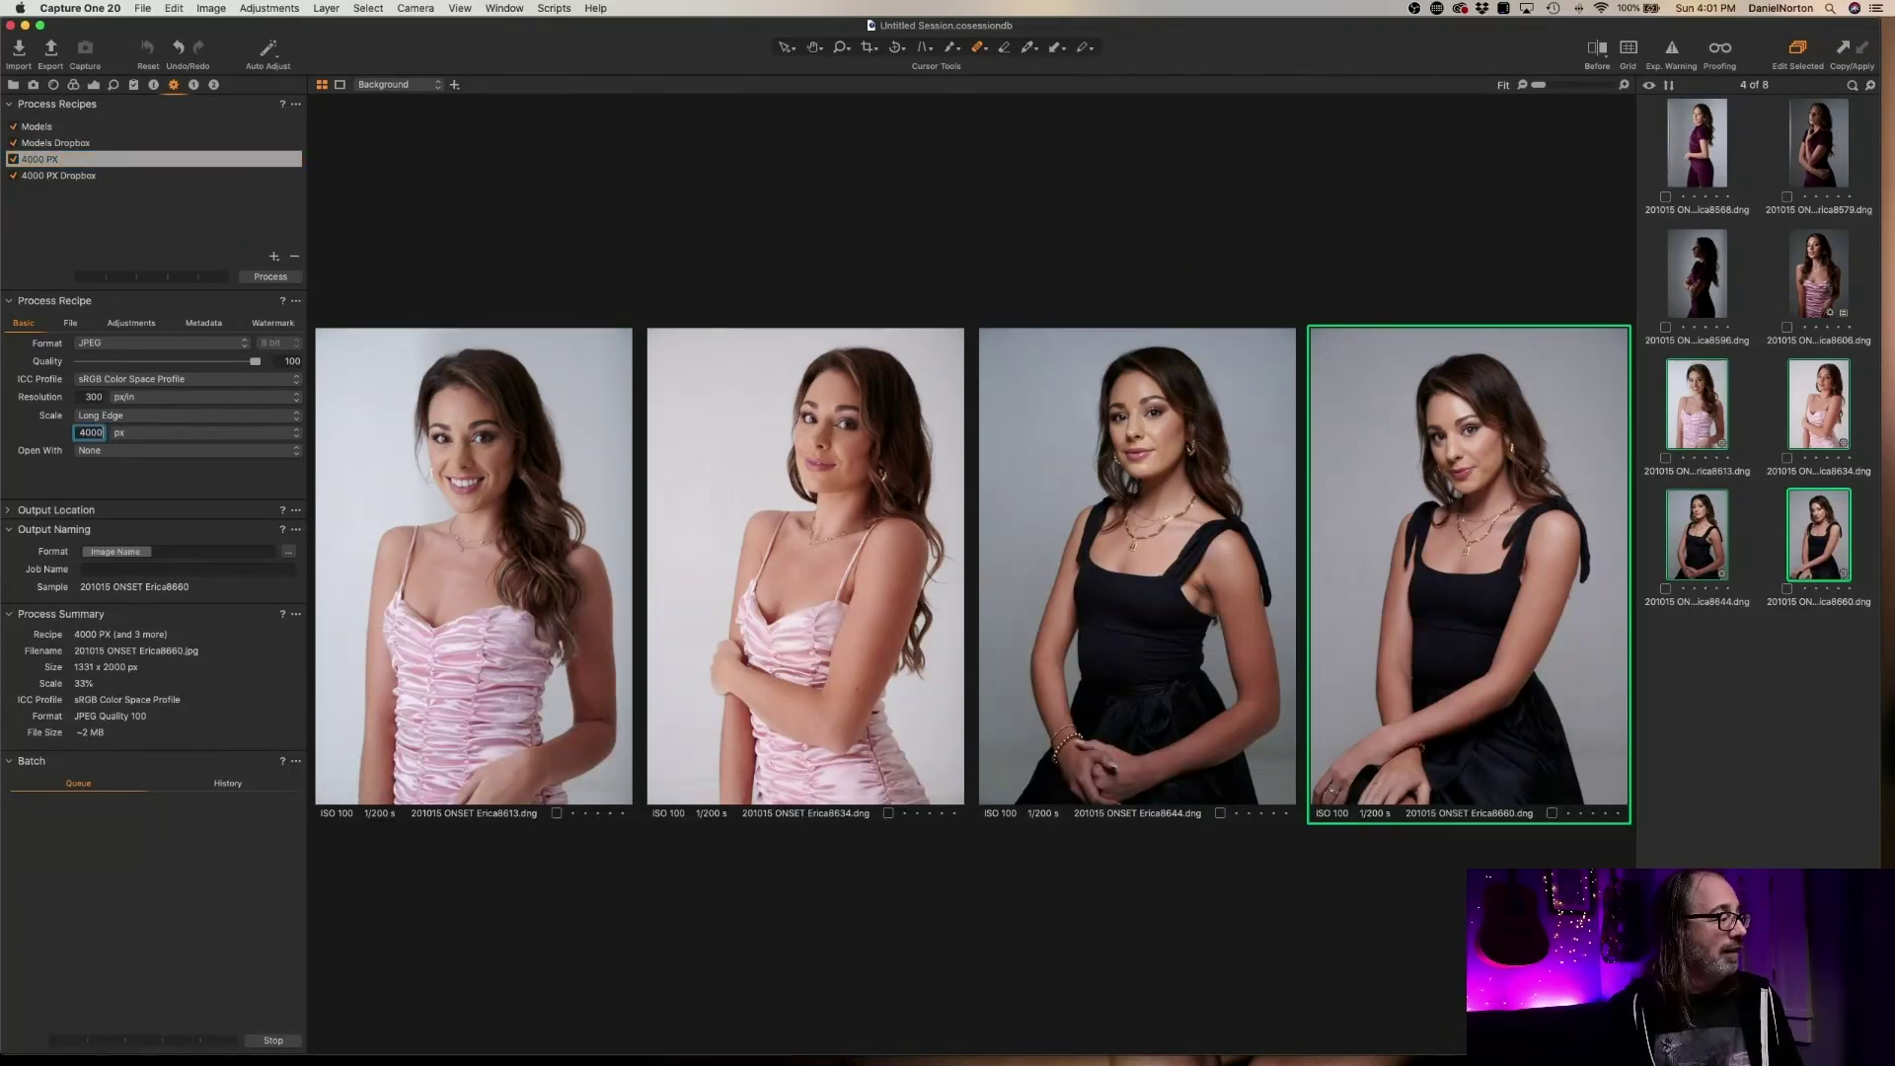
left_click(79, 177)
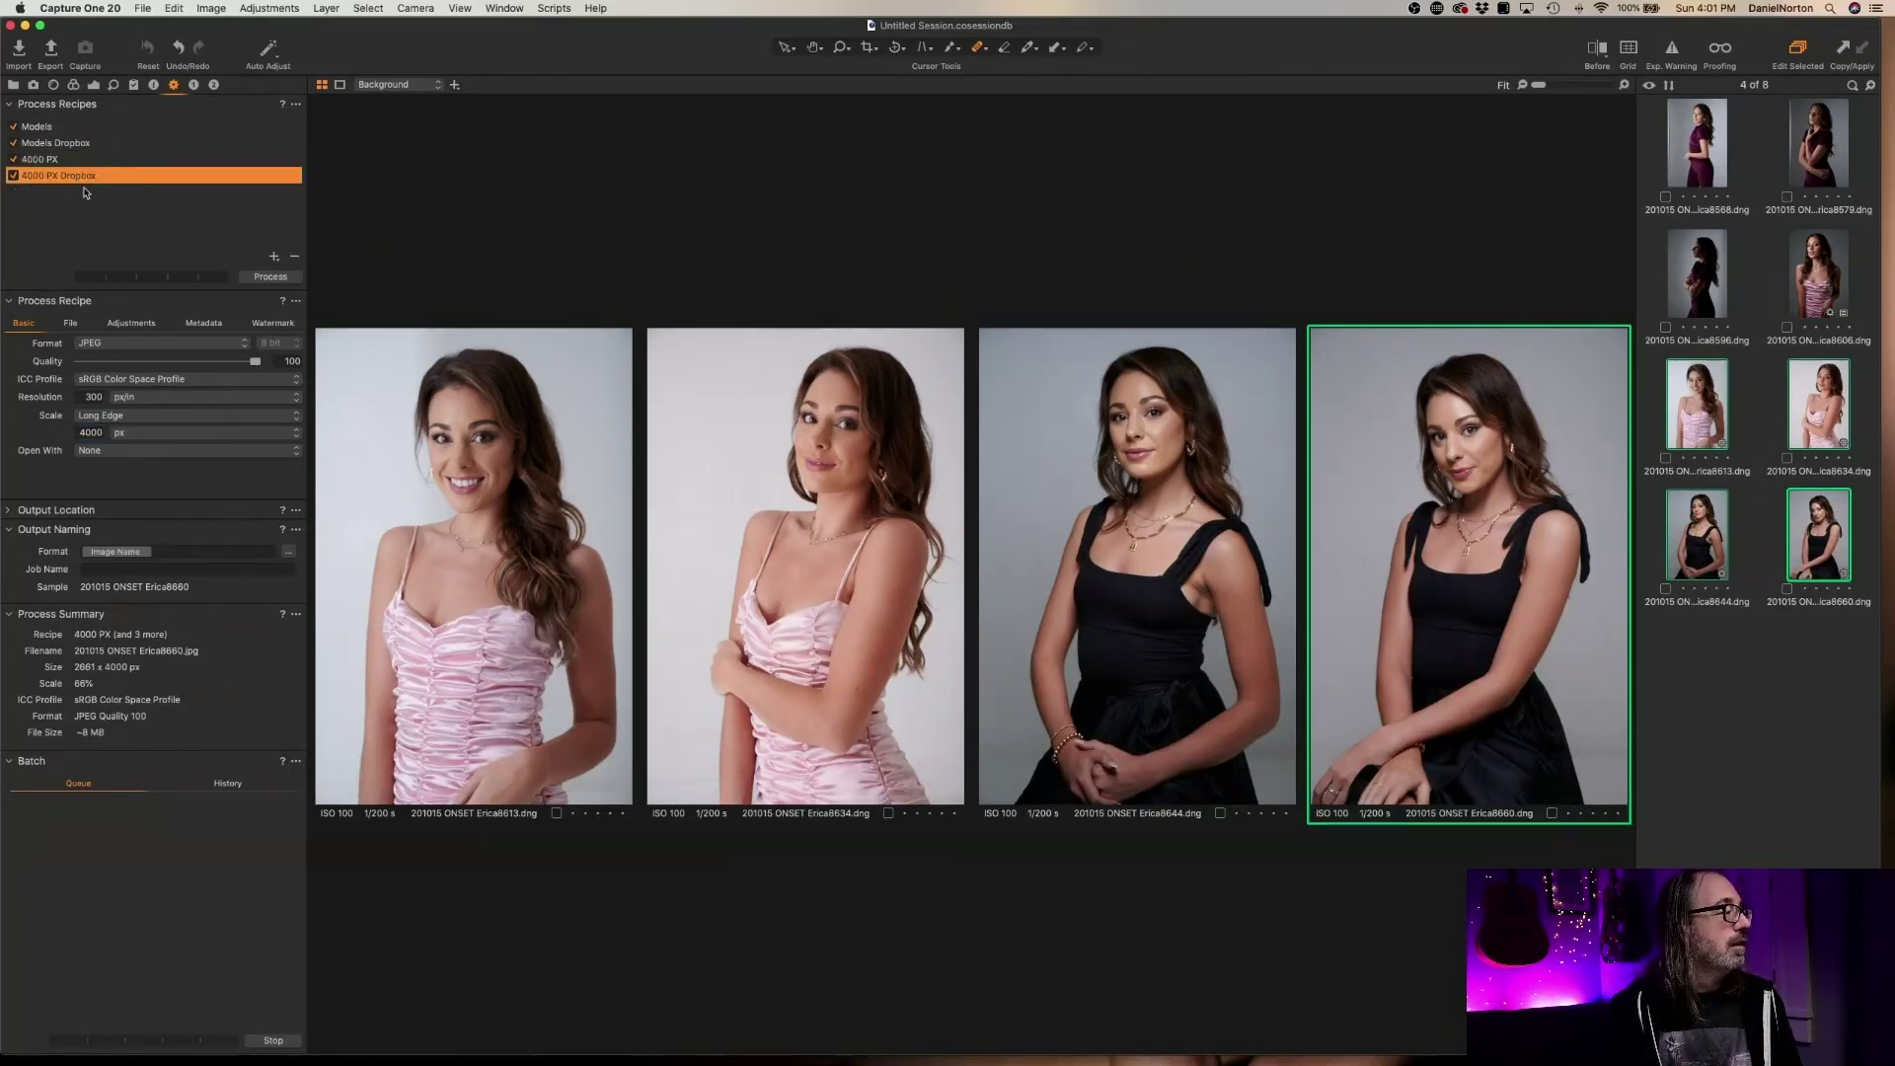
double_click(92, 432)
type("4000")
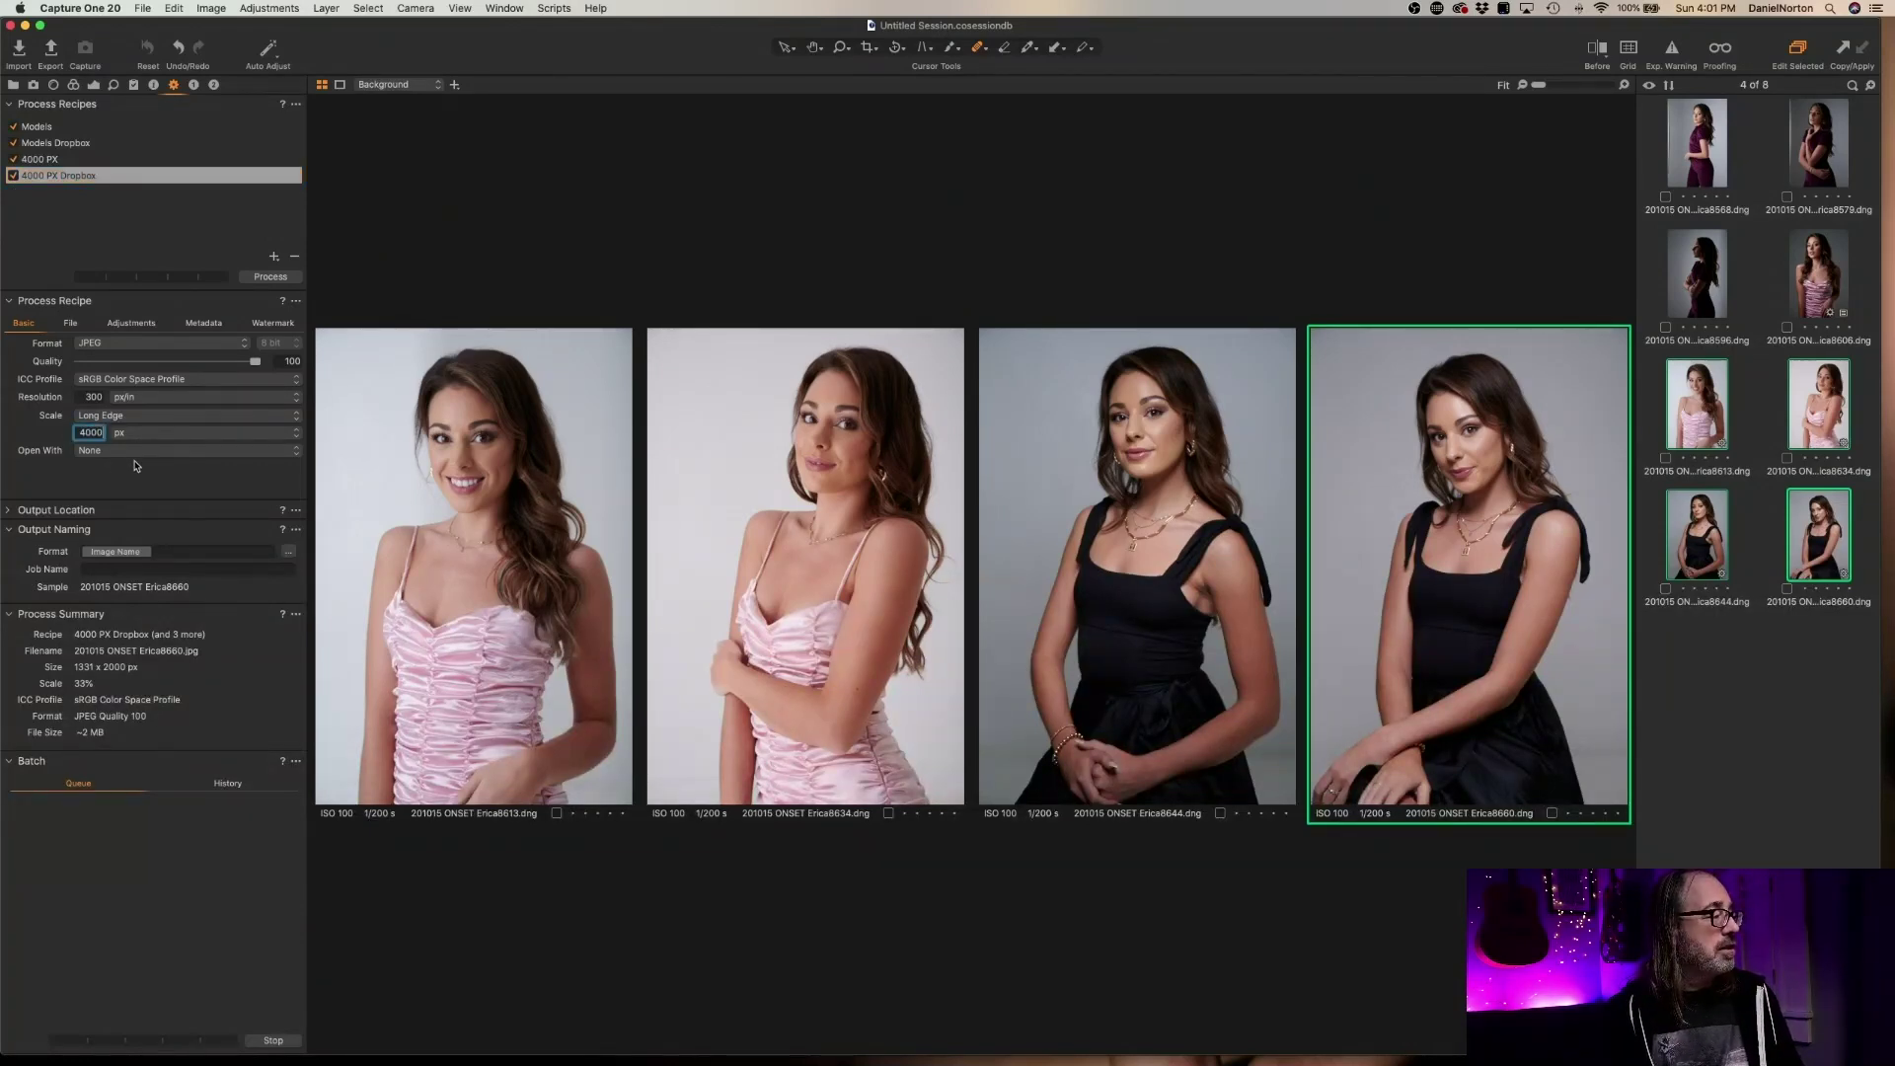
left_click(72, 145)
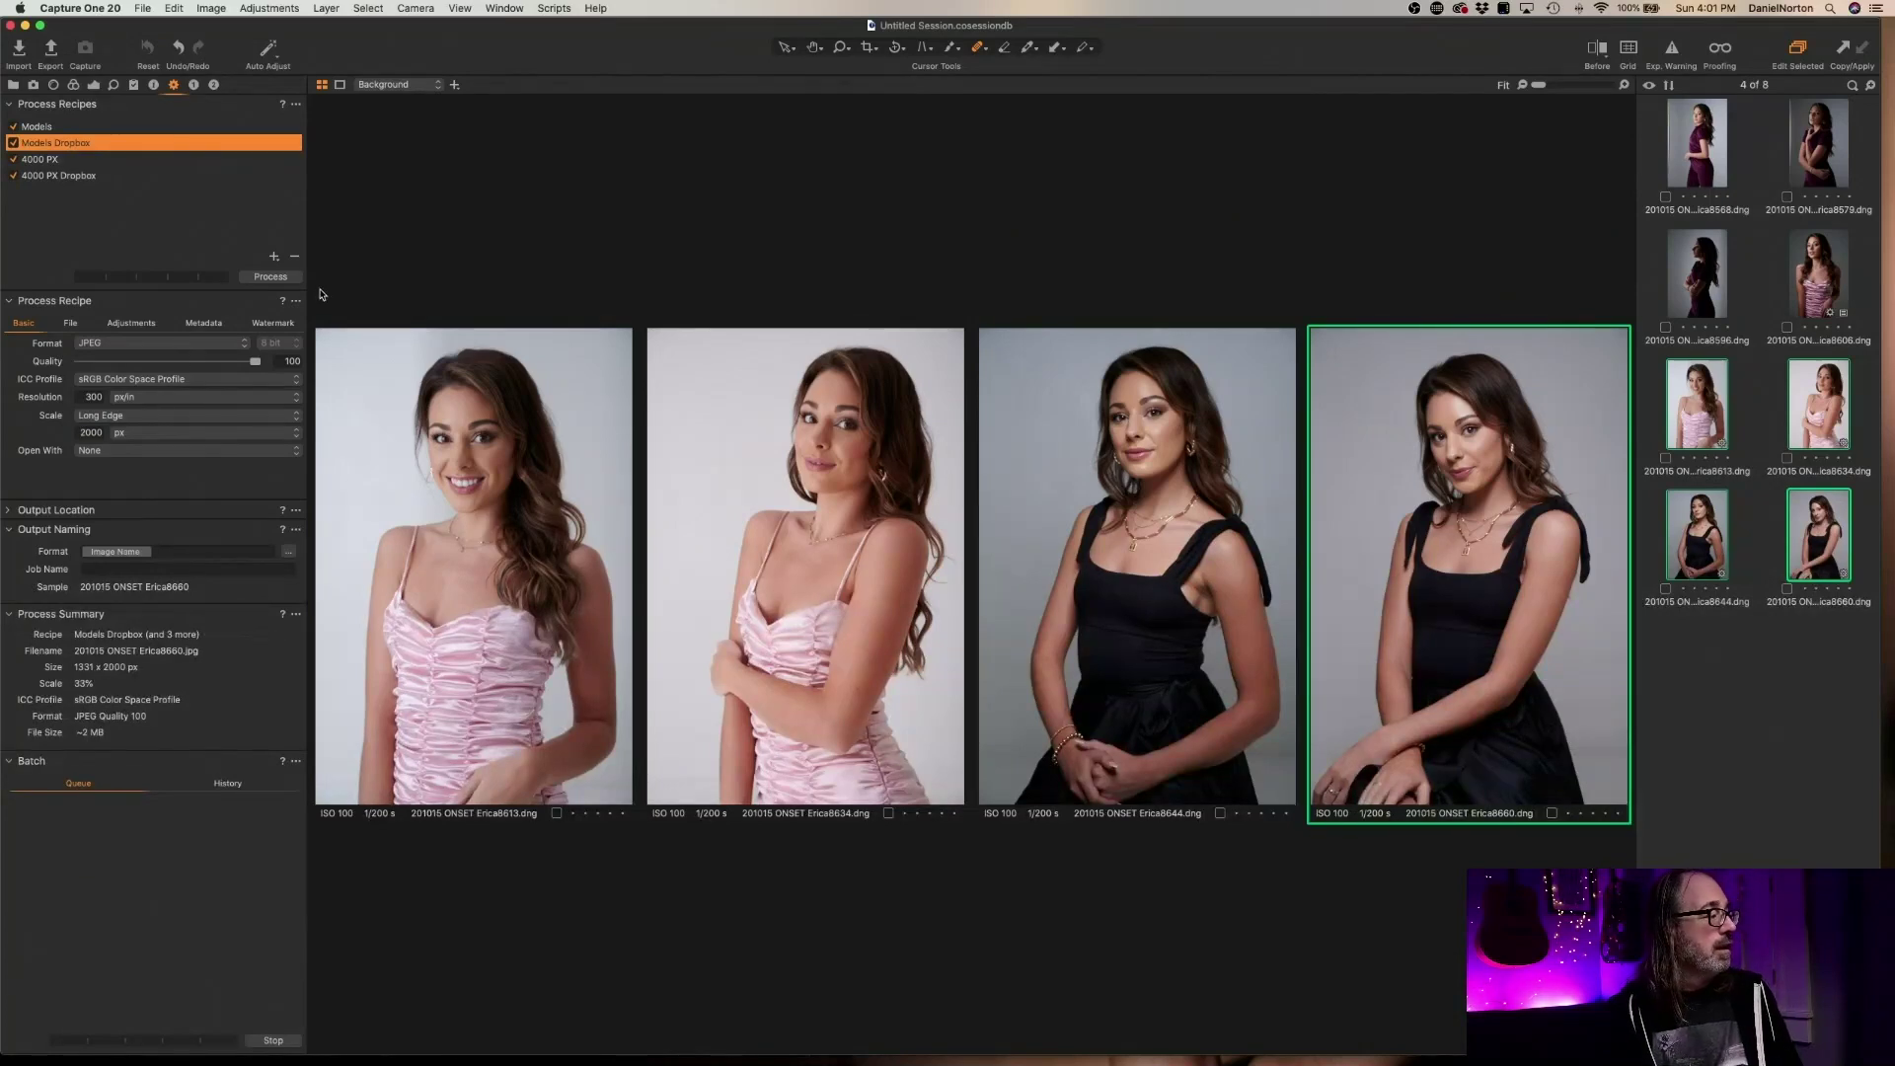
Process the four selected portraits with the Models, Models Dropbox, 4000 PX and 4000 PX Dropbox recipes
left_click(72, 178)
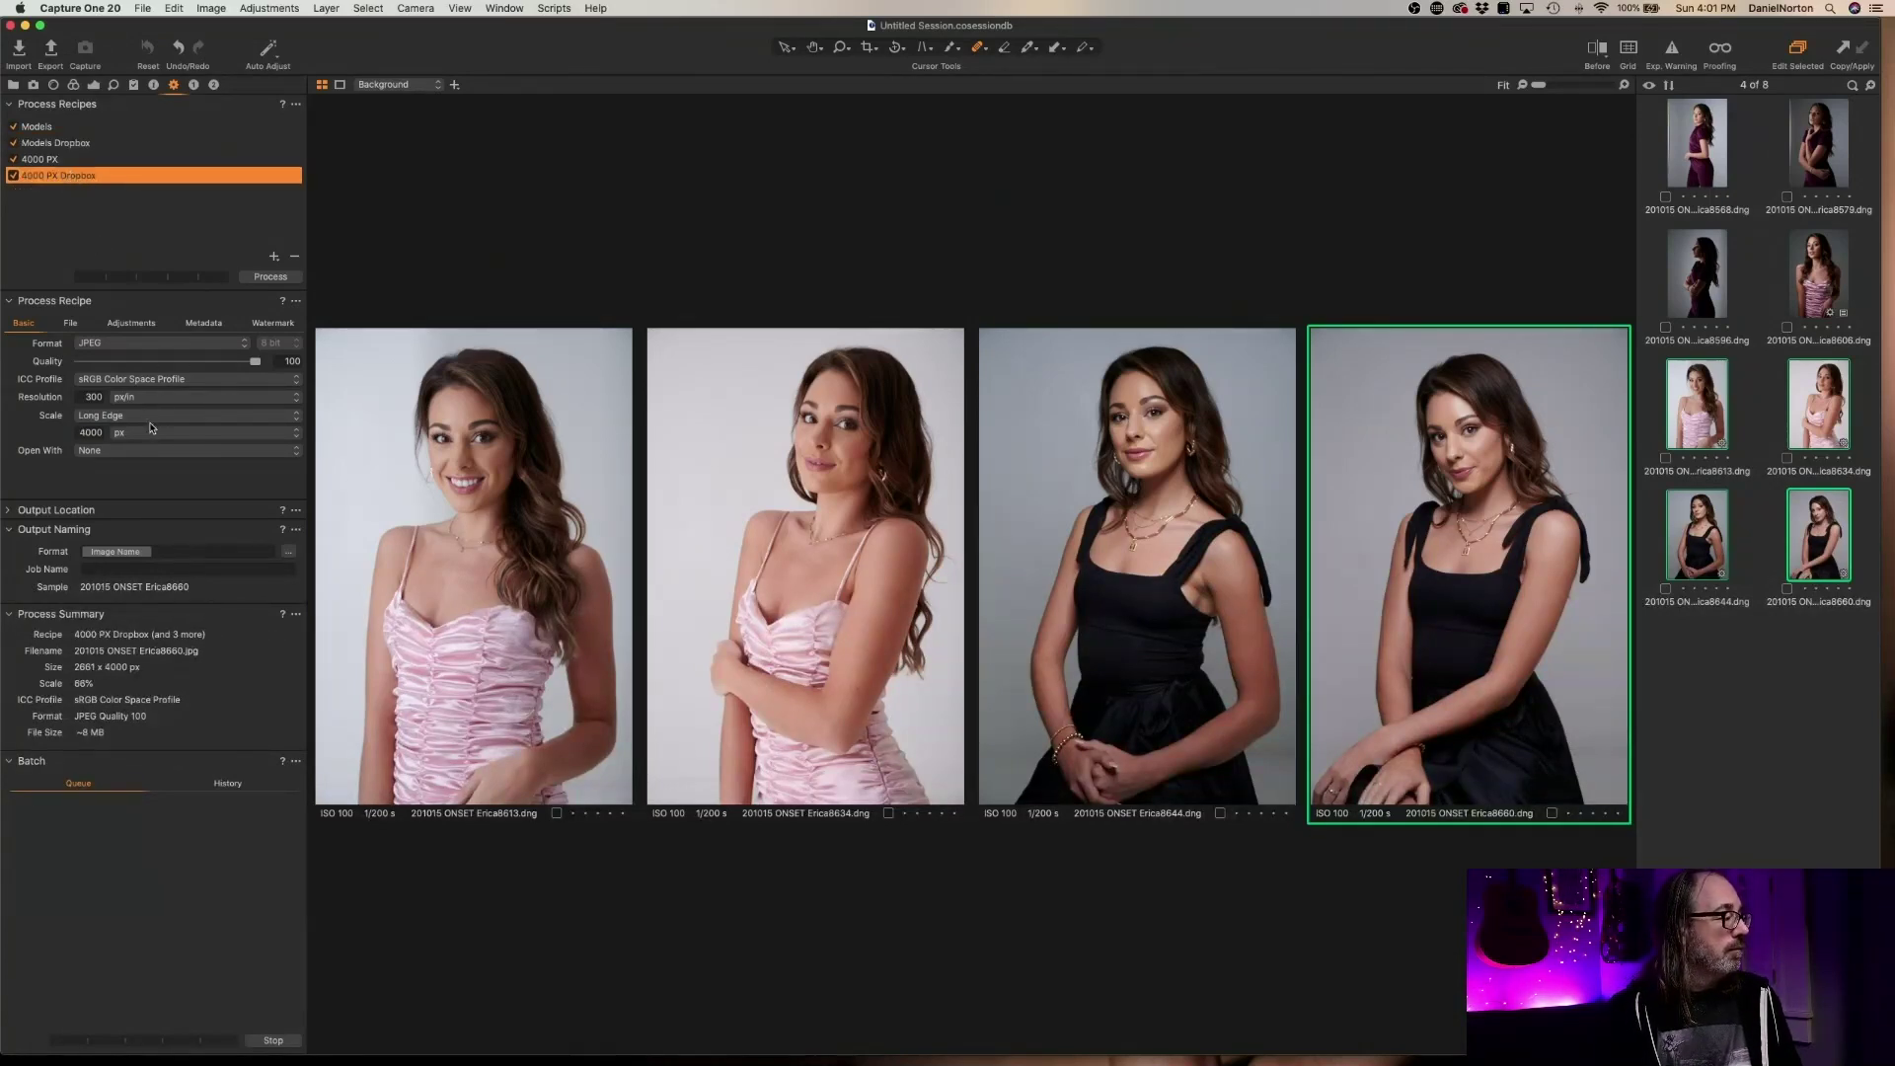
left_click(279, 280)
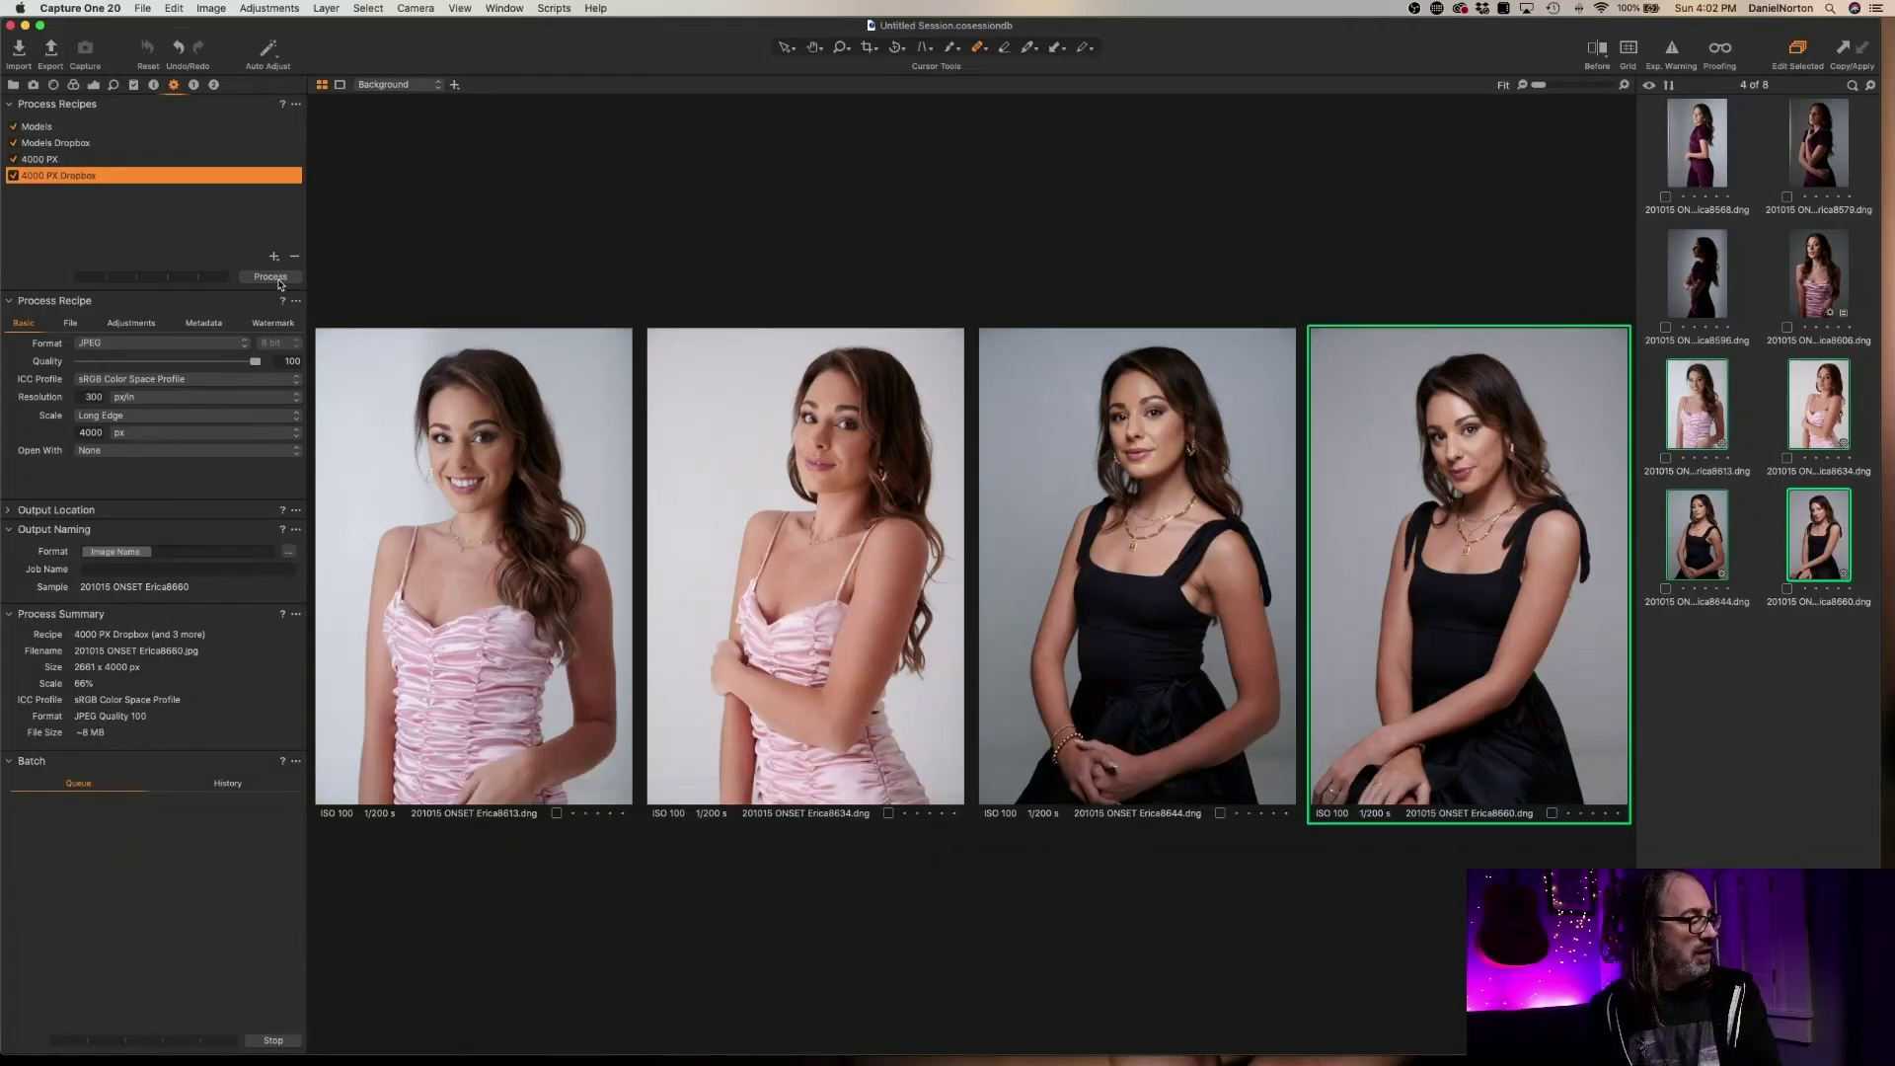
Switch to Finder and compare the dimensions and file sizes of the two 8613 JPEGs in the session's Output folder
key("super+Tab")
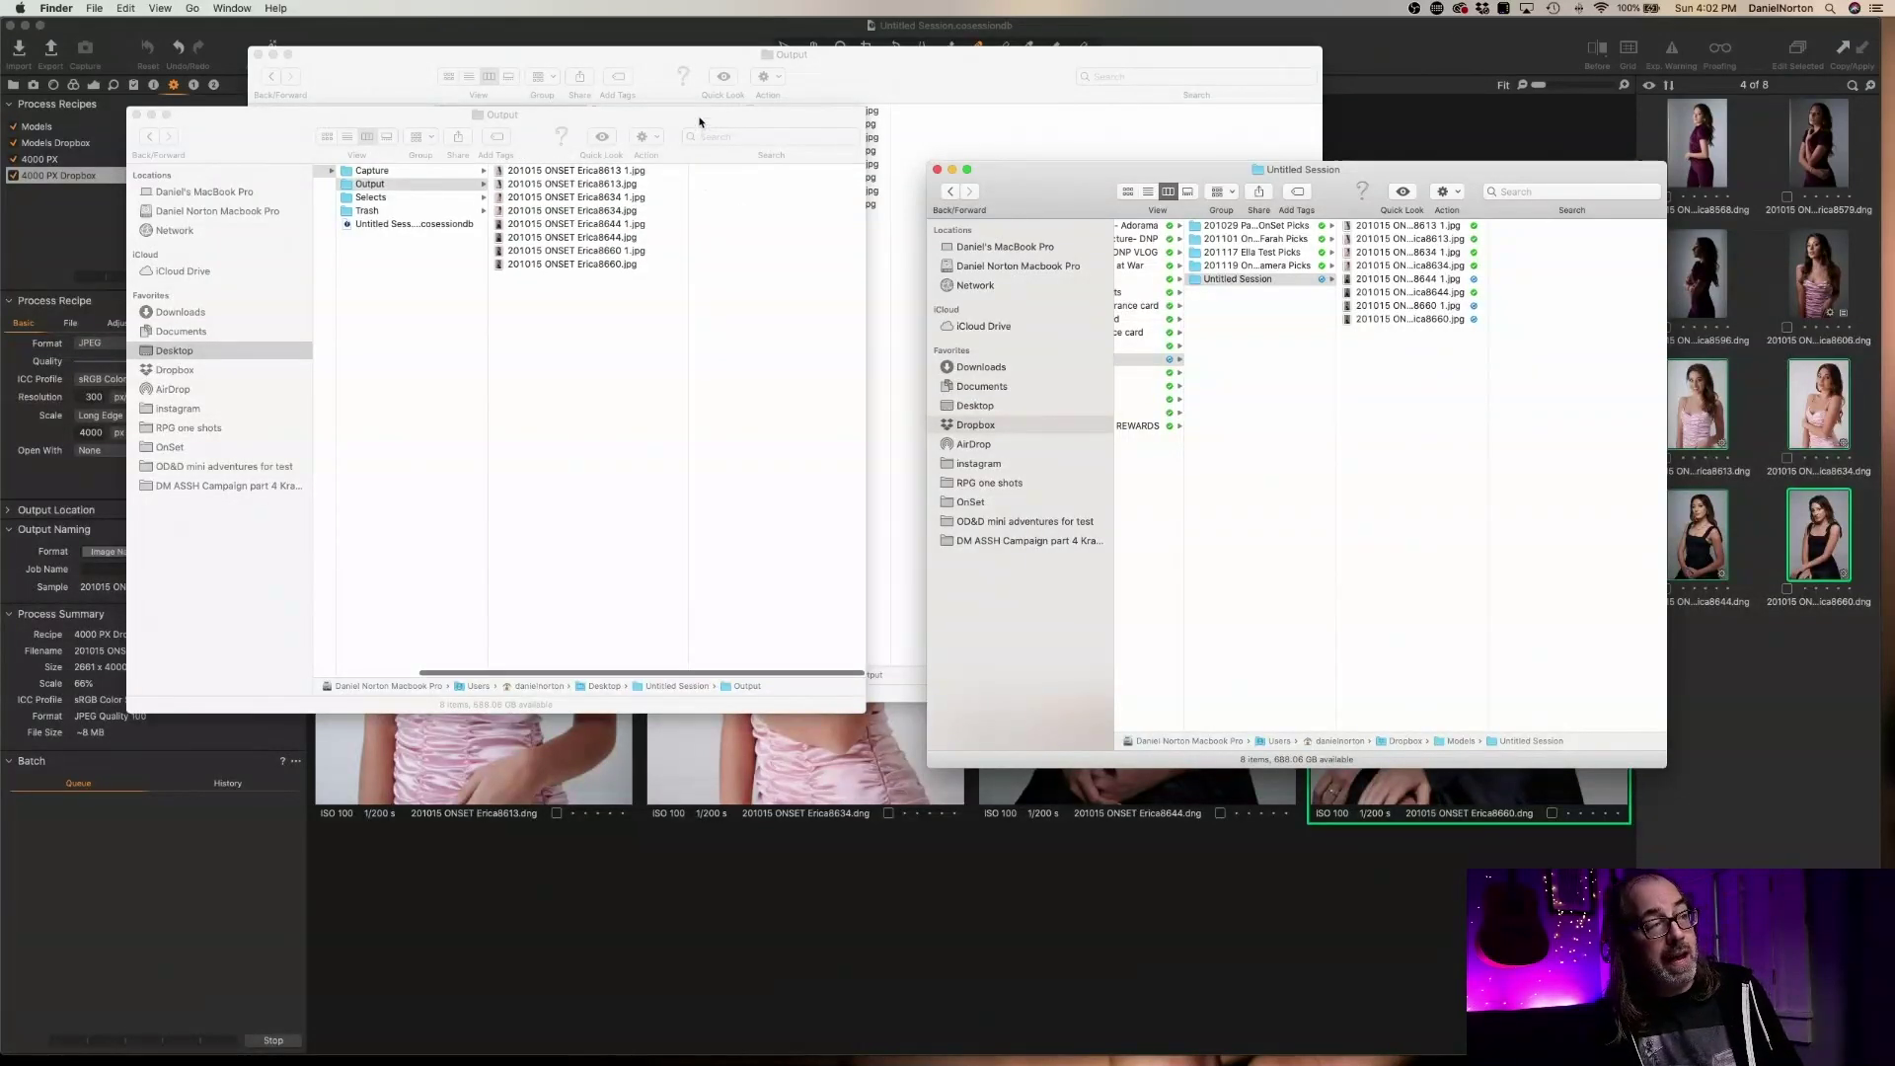
left_click_drag(699, 130, 642, 140)
left_click_drag(808, 365, 875, 367)
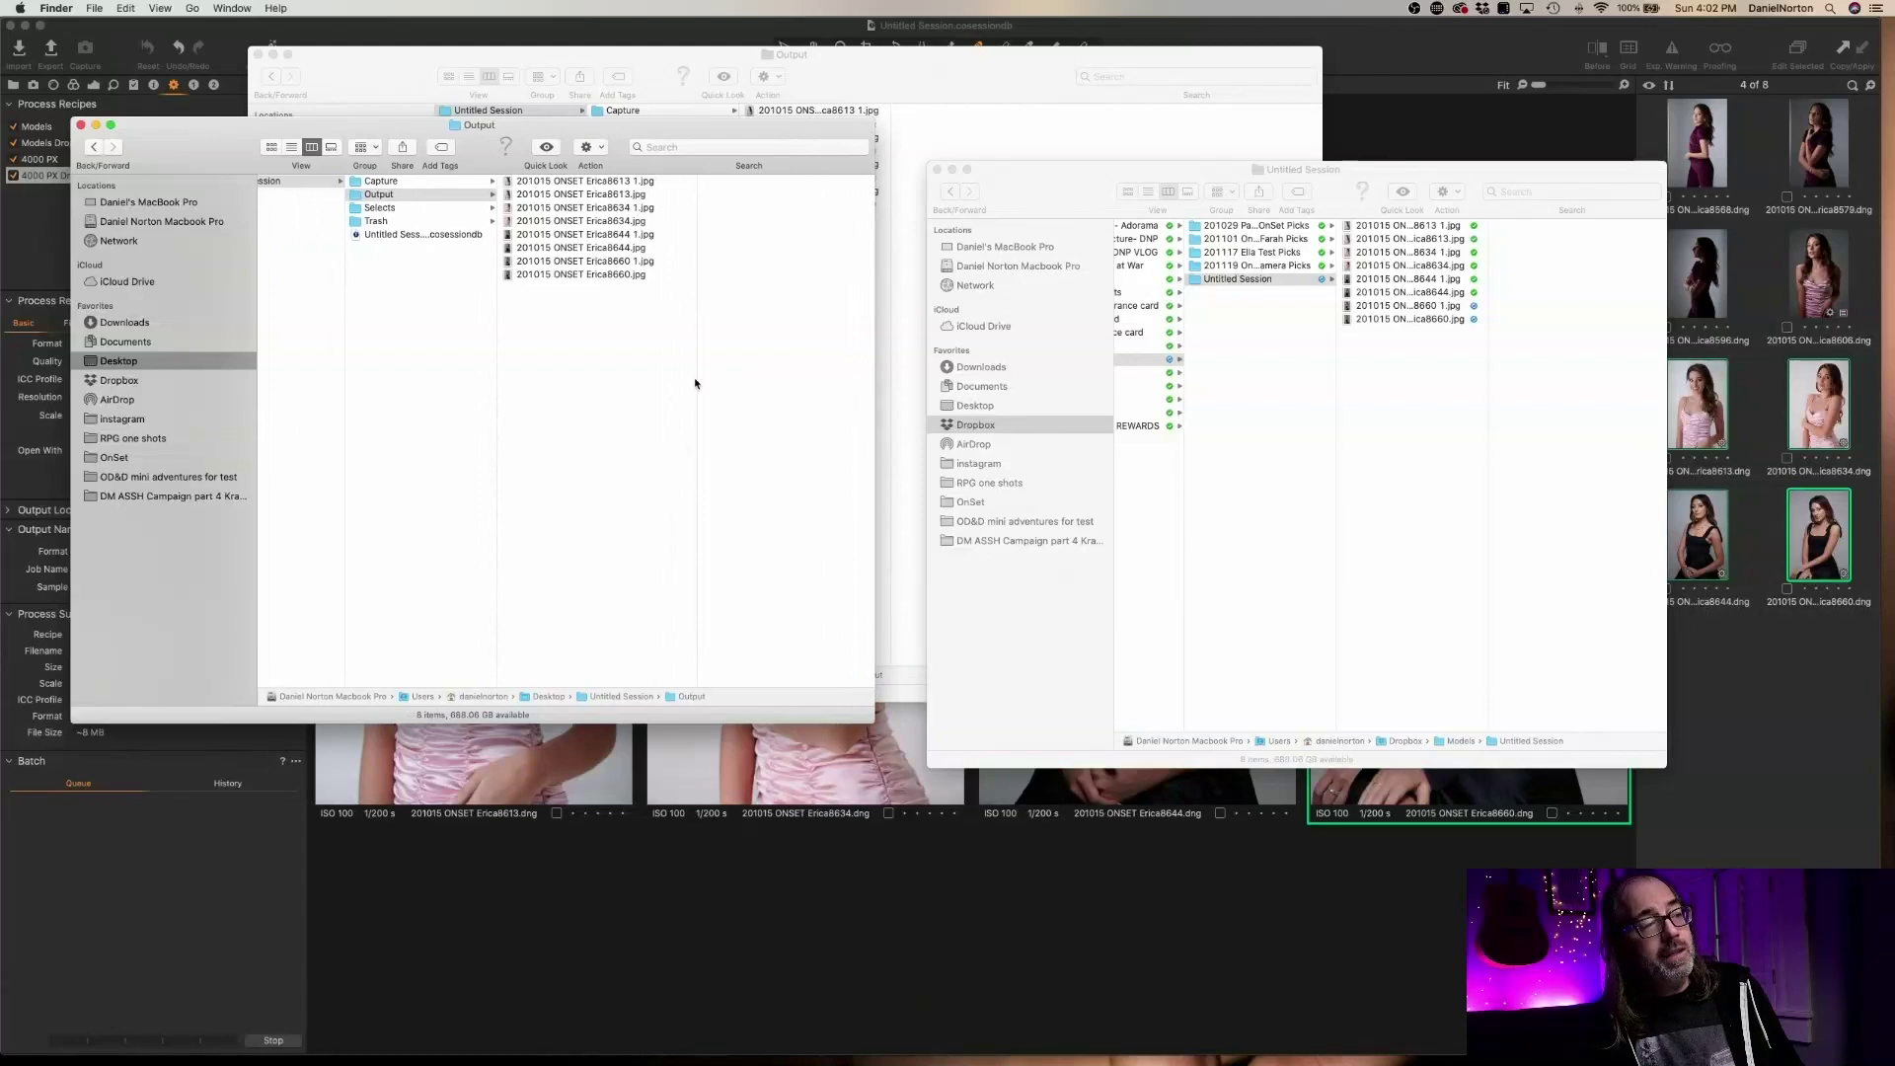
left_click(608, 183)
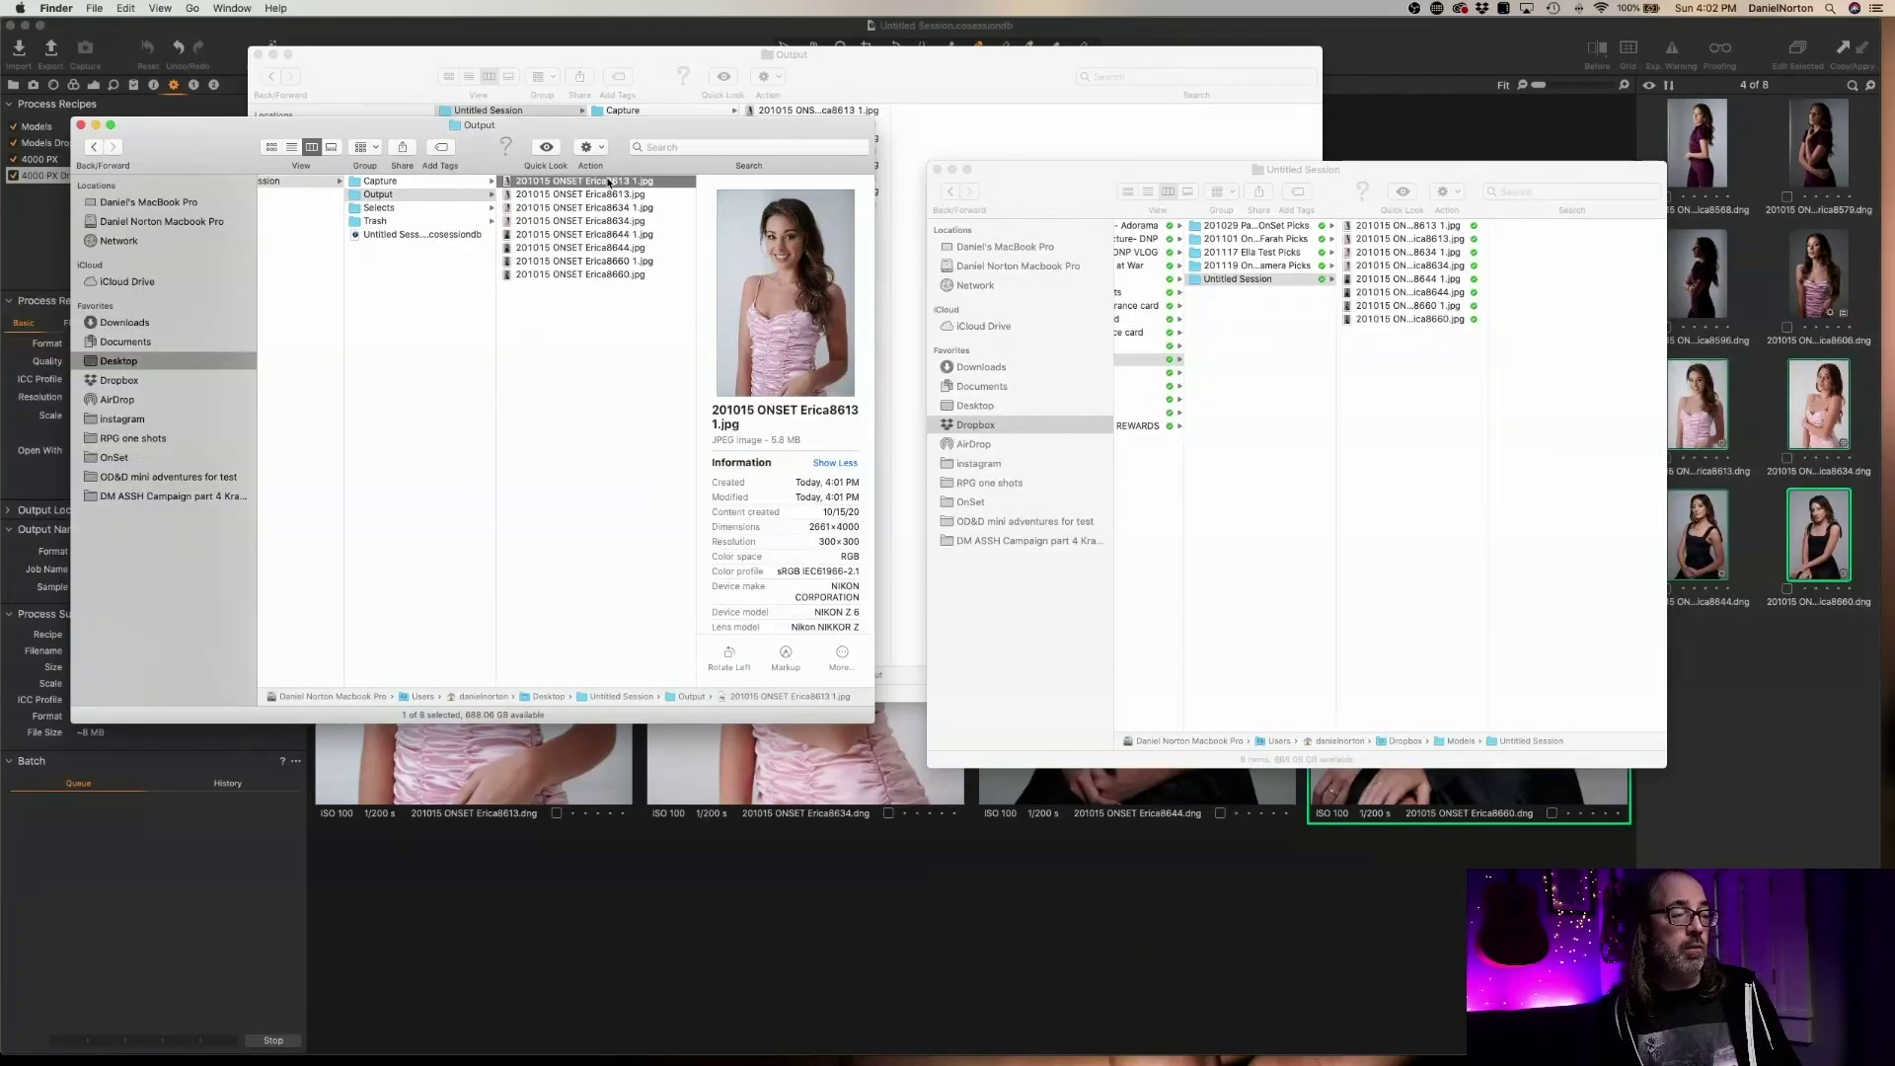
key("Down")
key("Up")
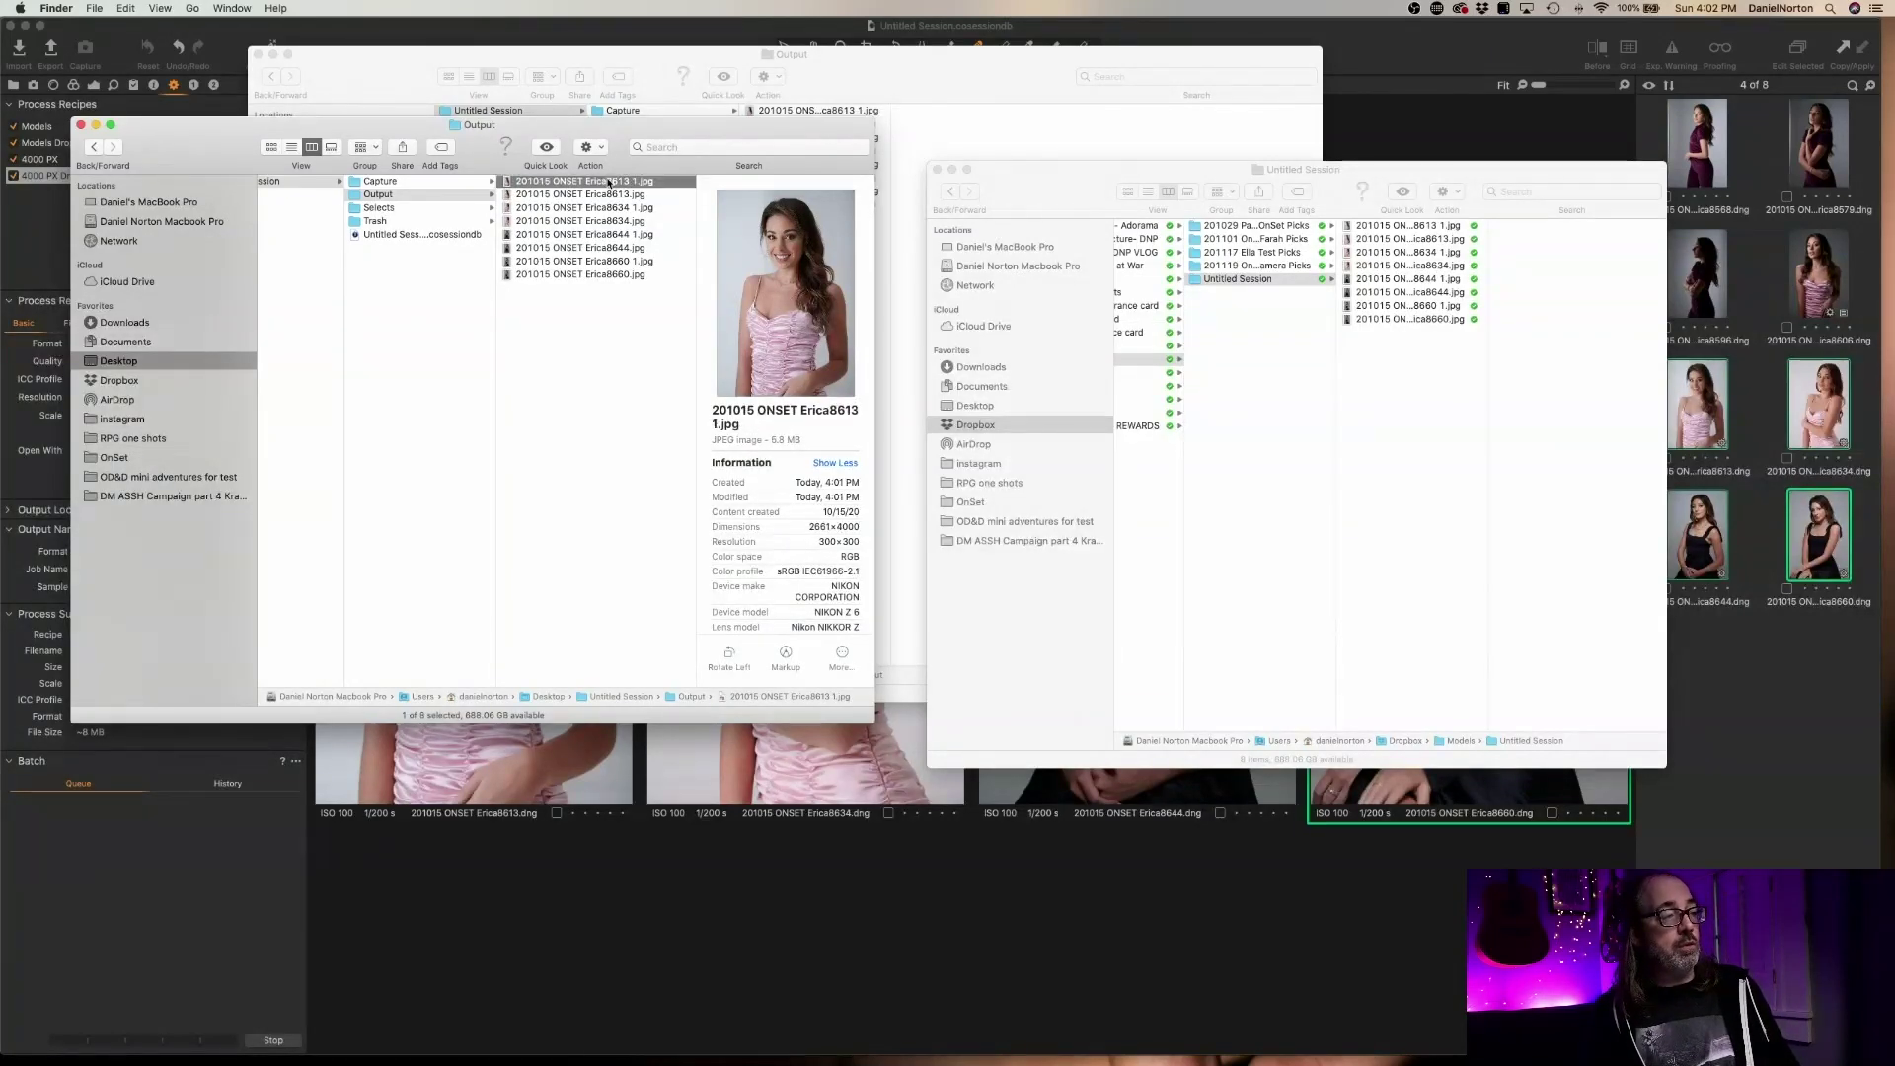
key("Down")
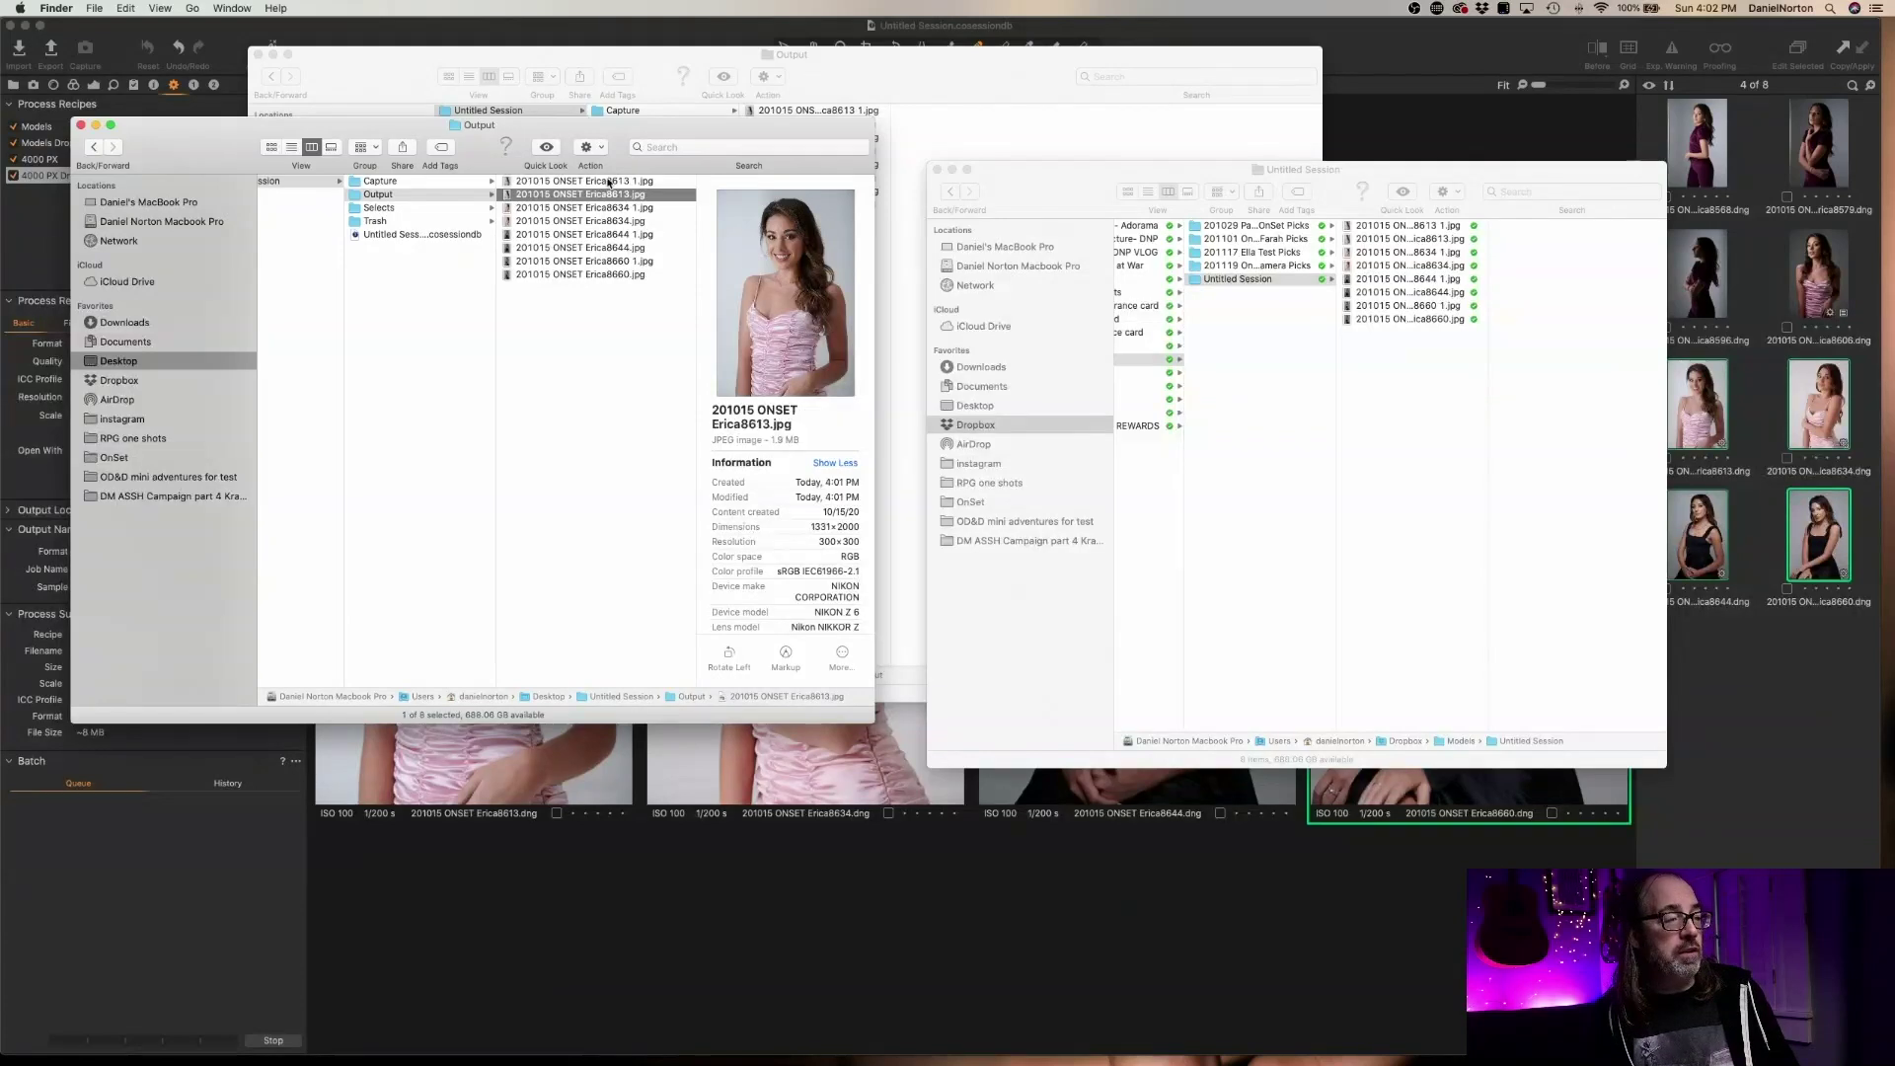
key("Up")
key("Down")
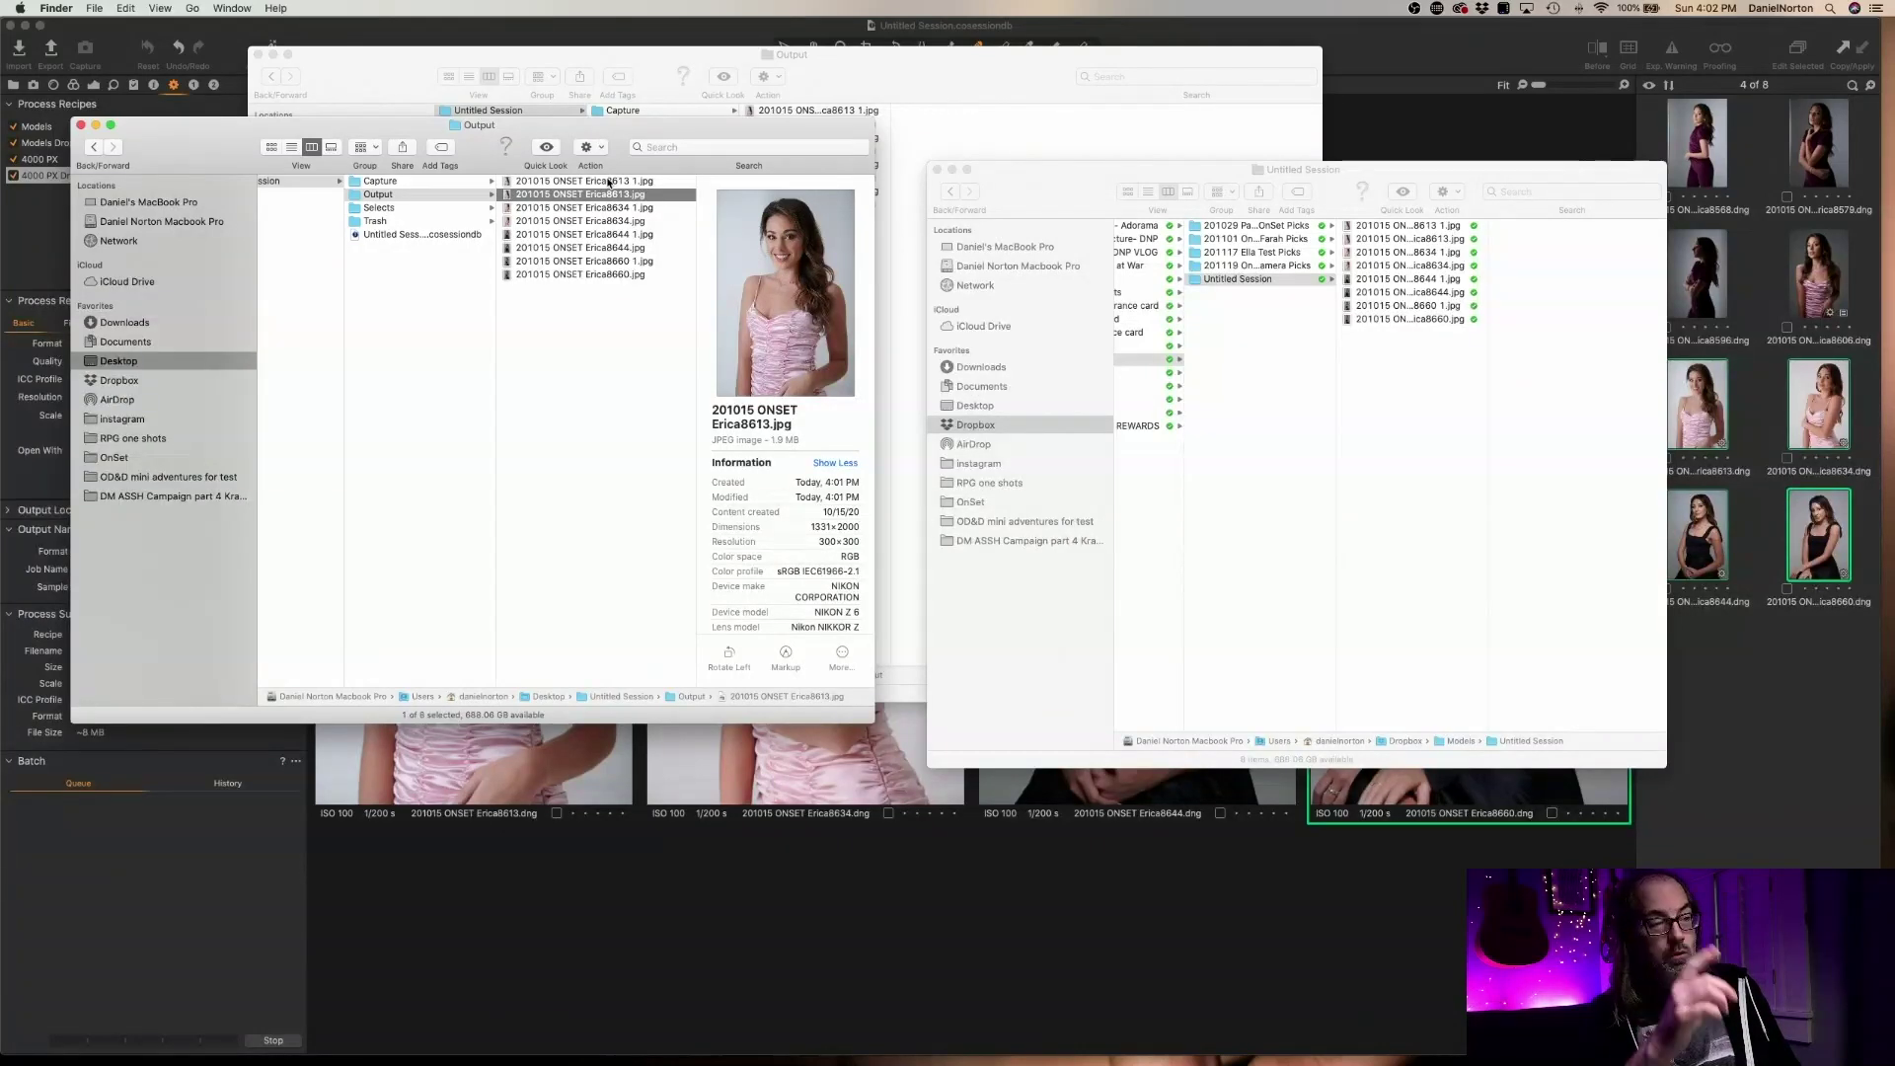
left_click(610, 181)
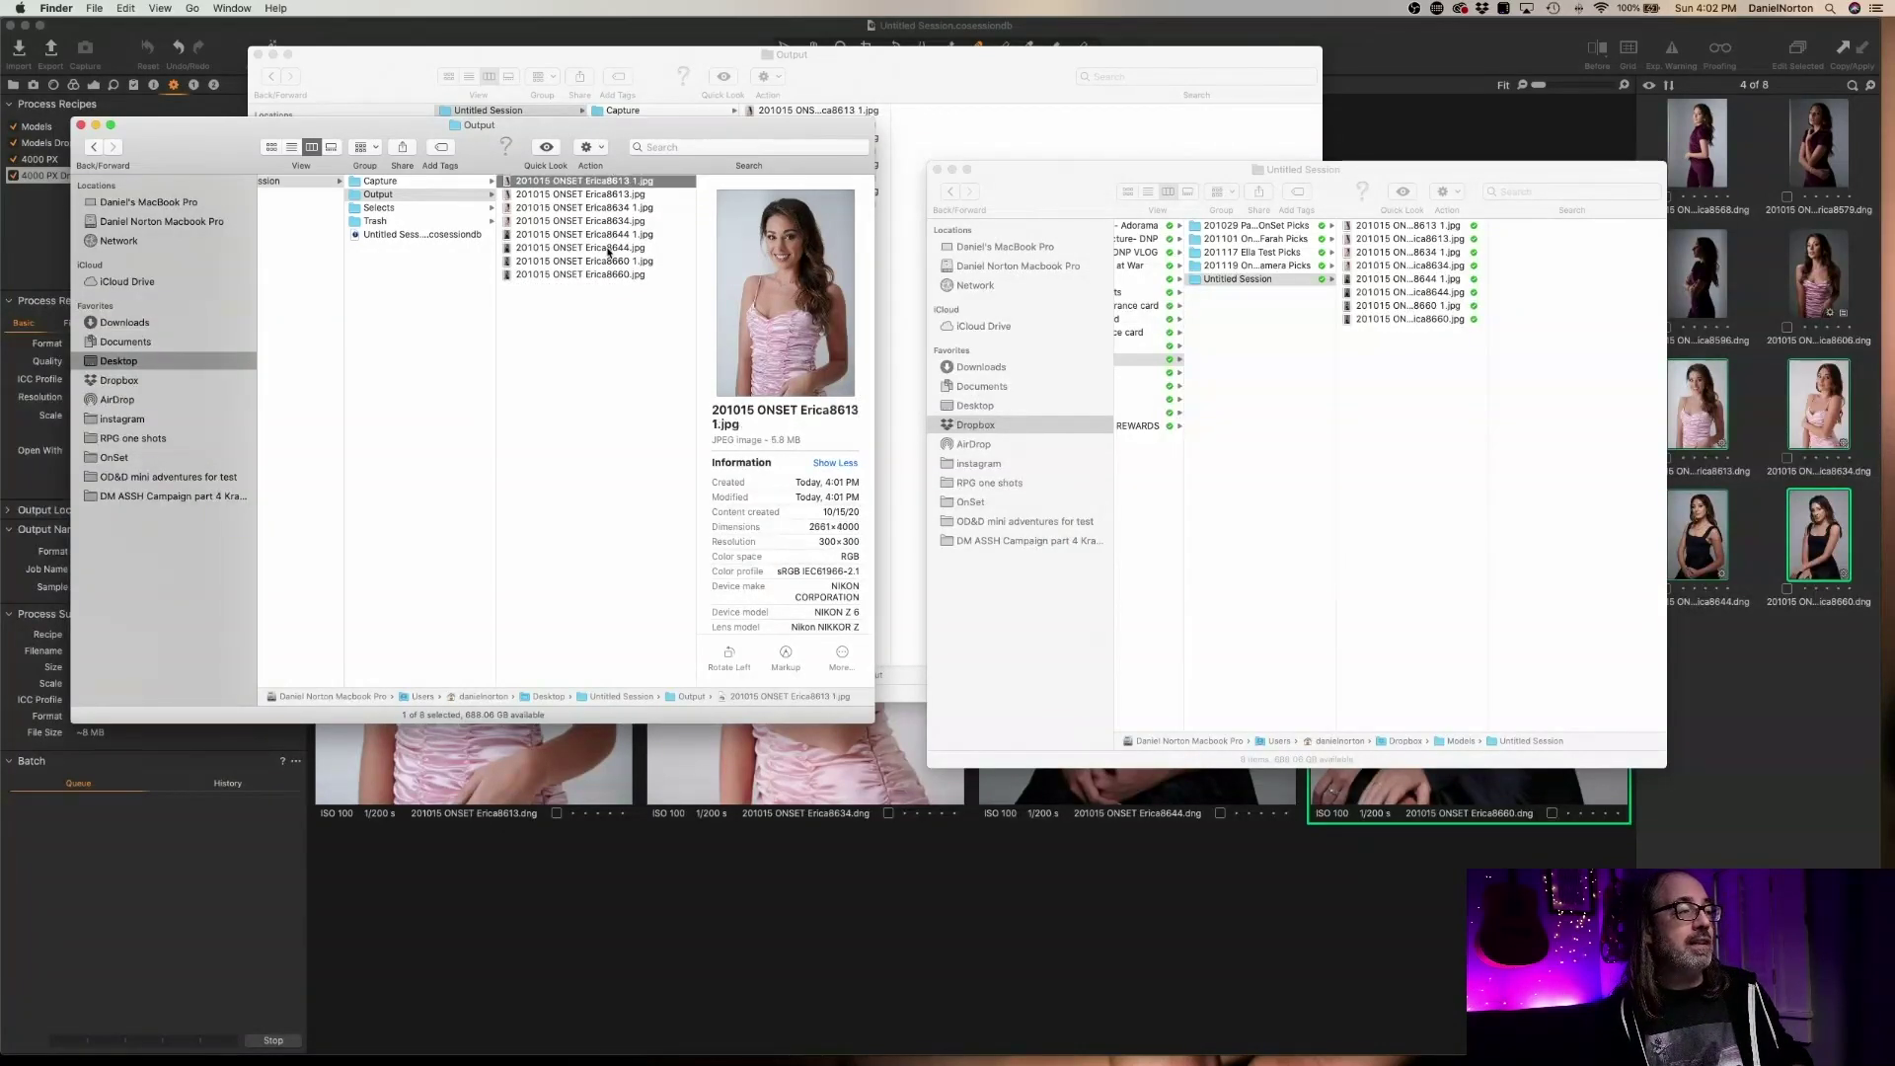
Delete all exported JPEGs from the session's Output folder and return to Capture One
key("super+a")
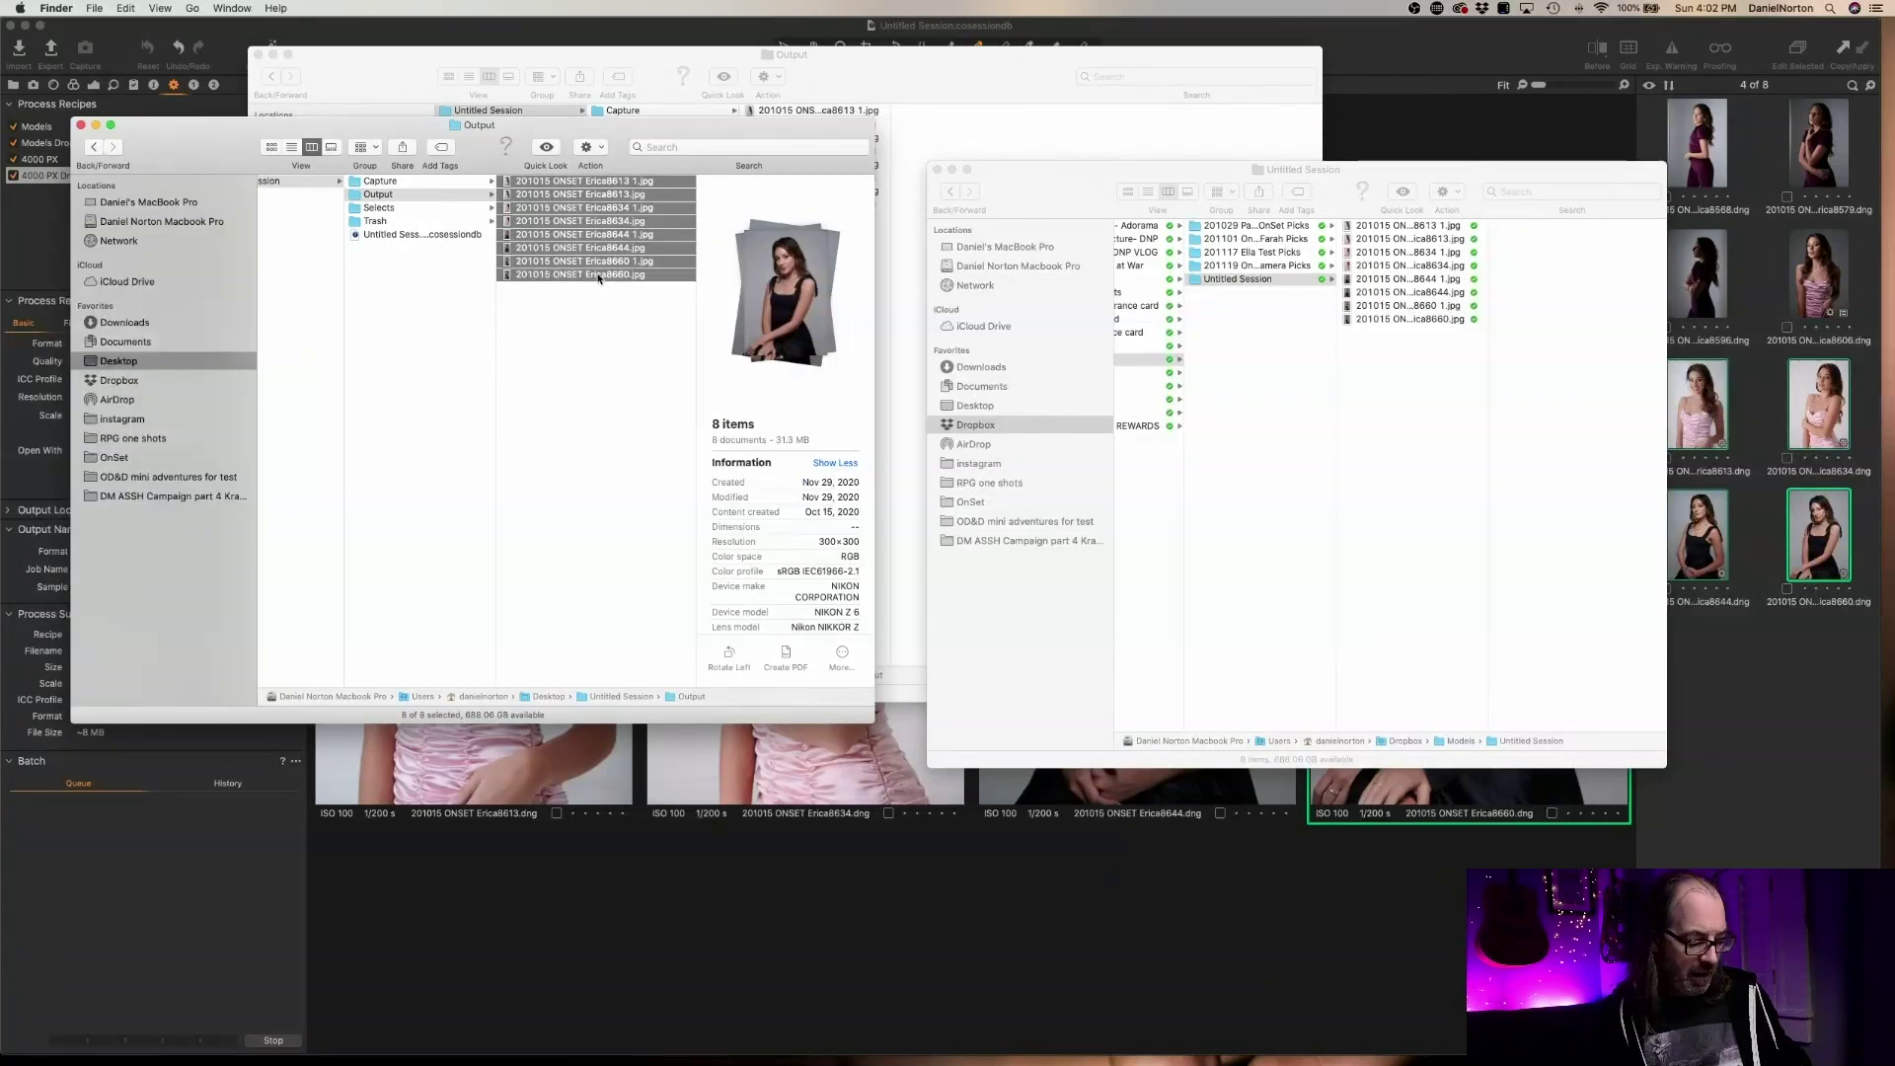
key("super+BackSpace")
left_click(365, 68)
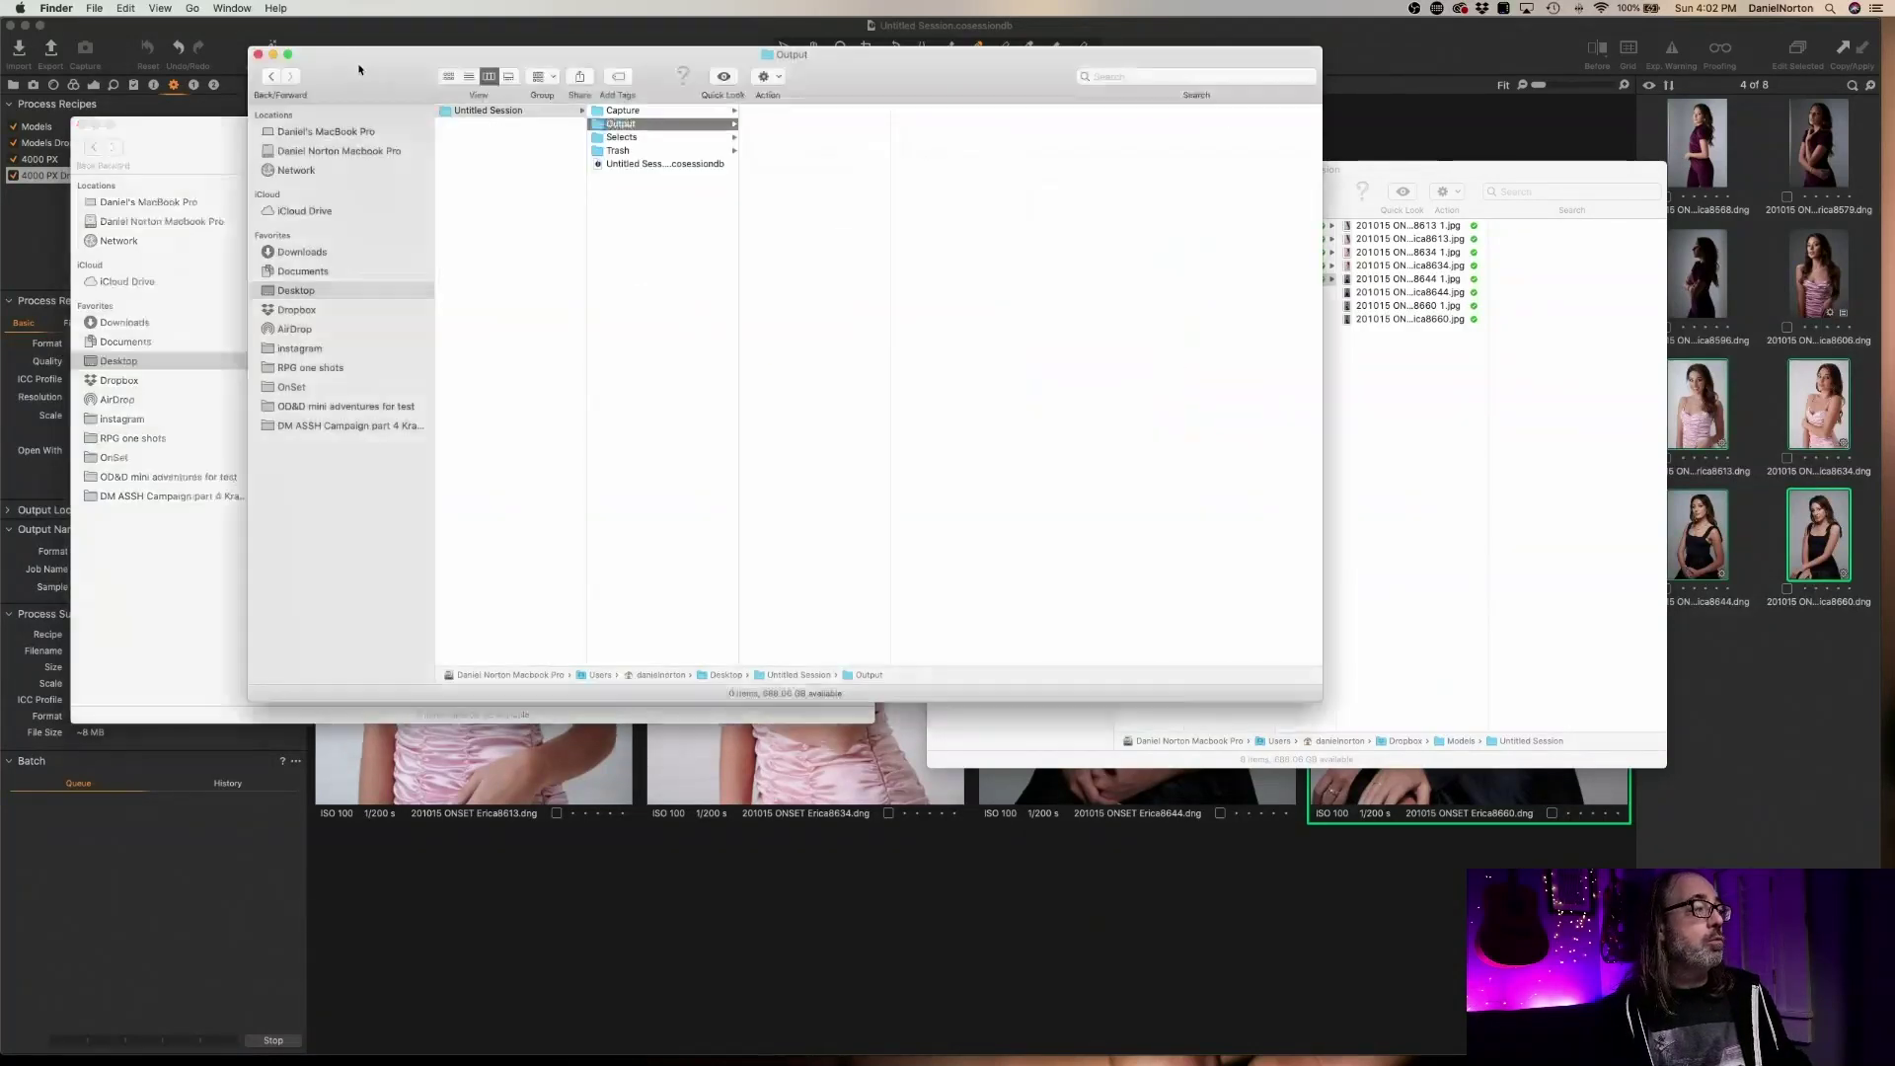
left_click(261, 25)
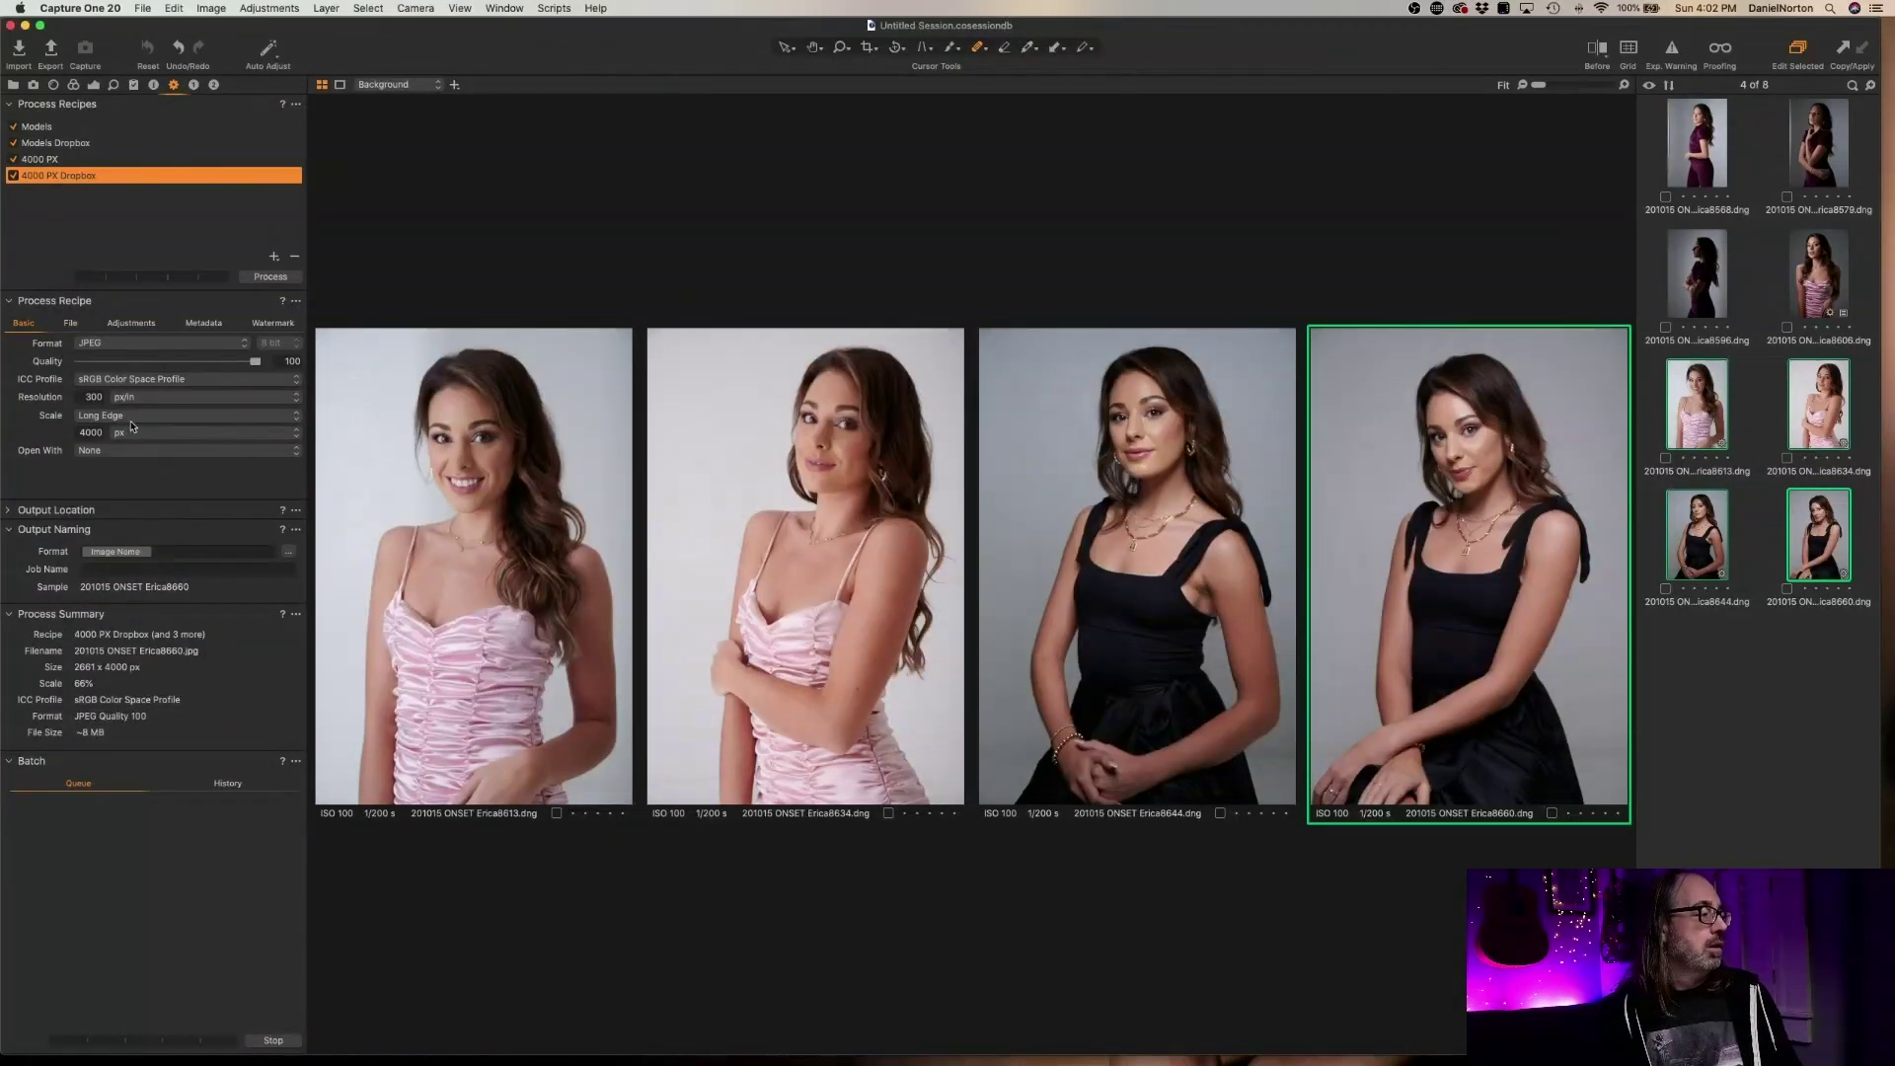
Add 4000 after the Document Name token in the 4000 PX Dropbox recipe's sub folder
left_click(73, 324)
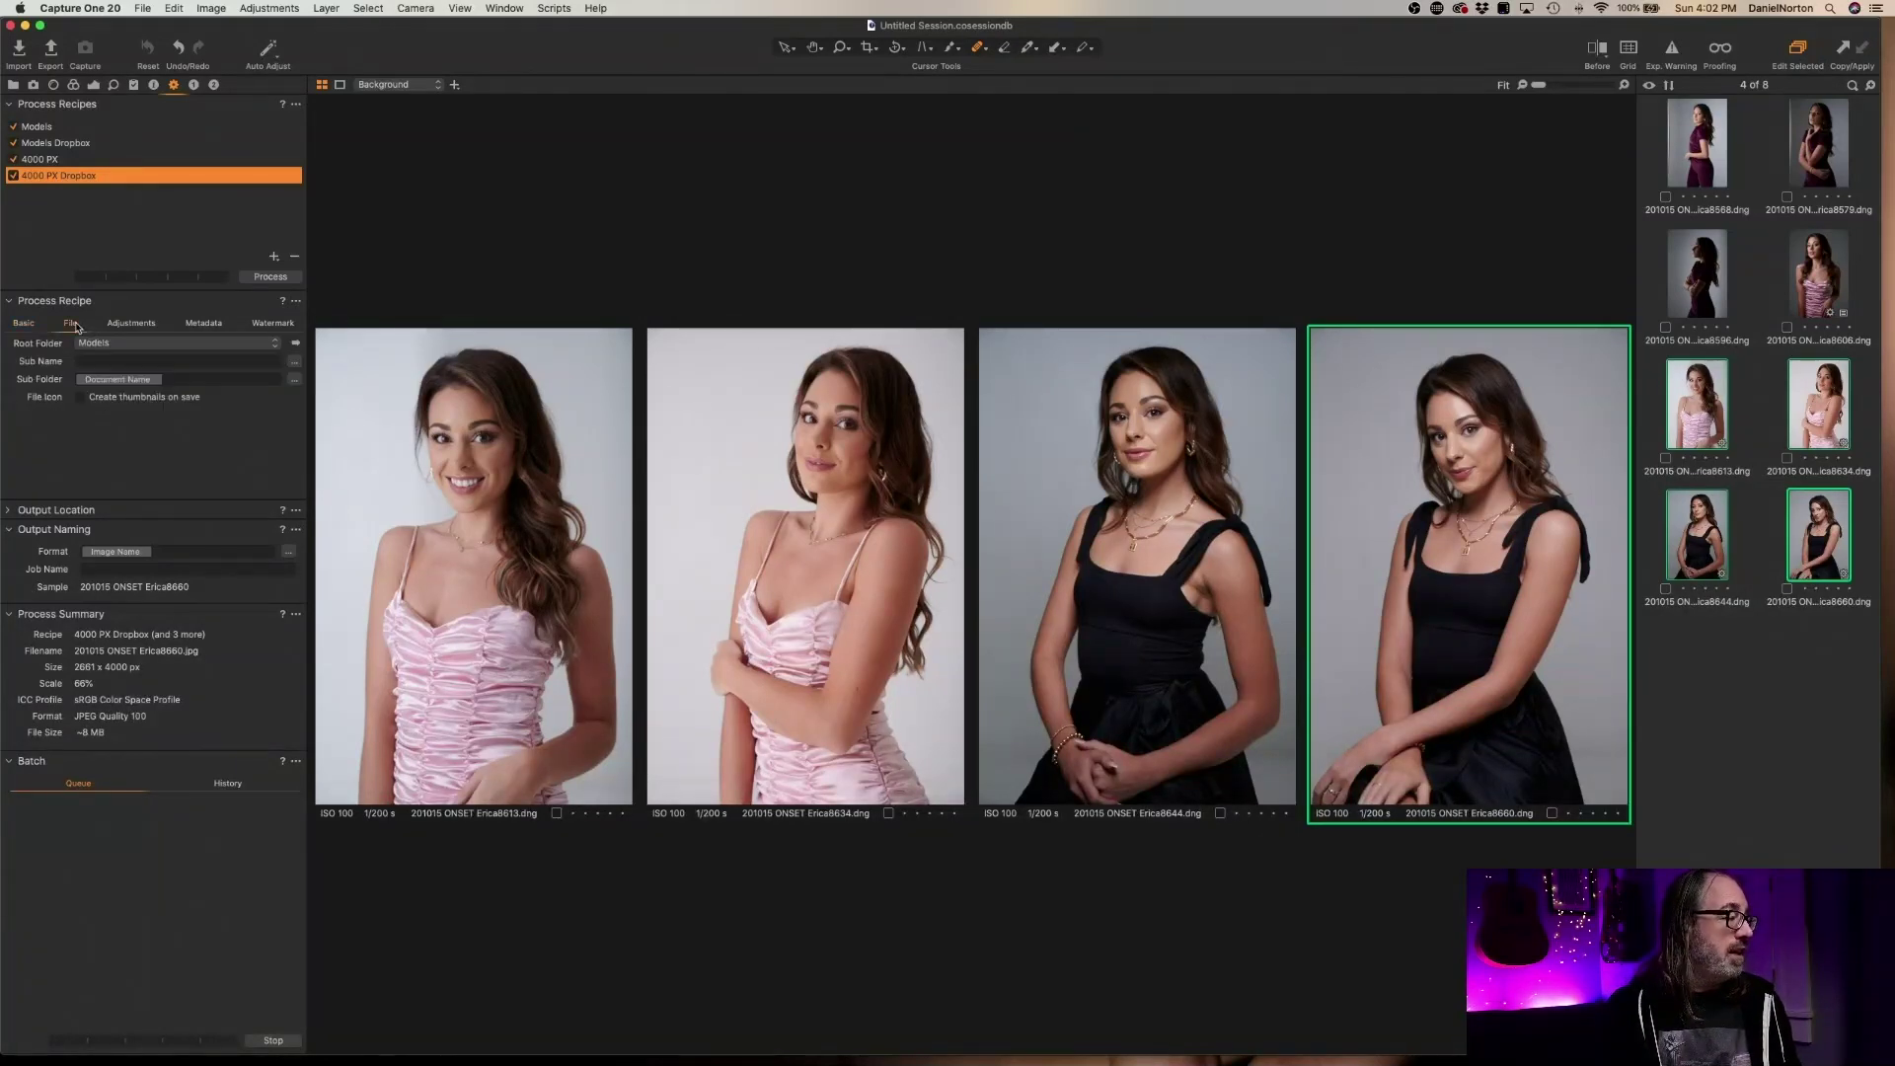
left_click(204, 381)
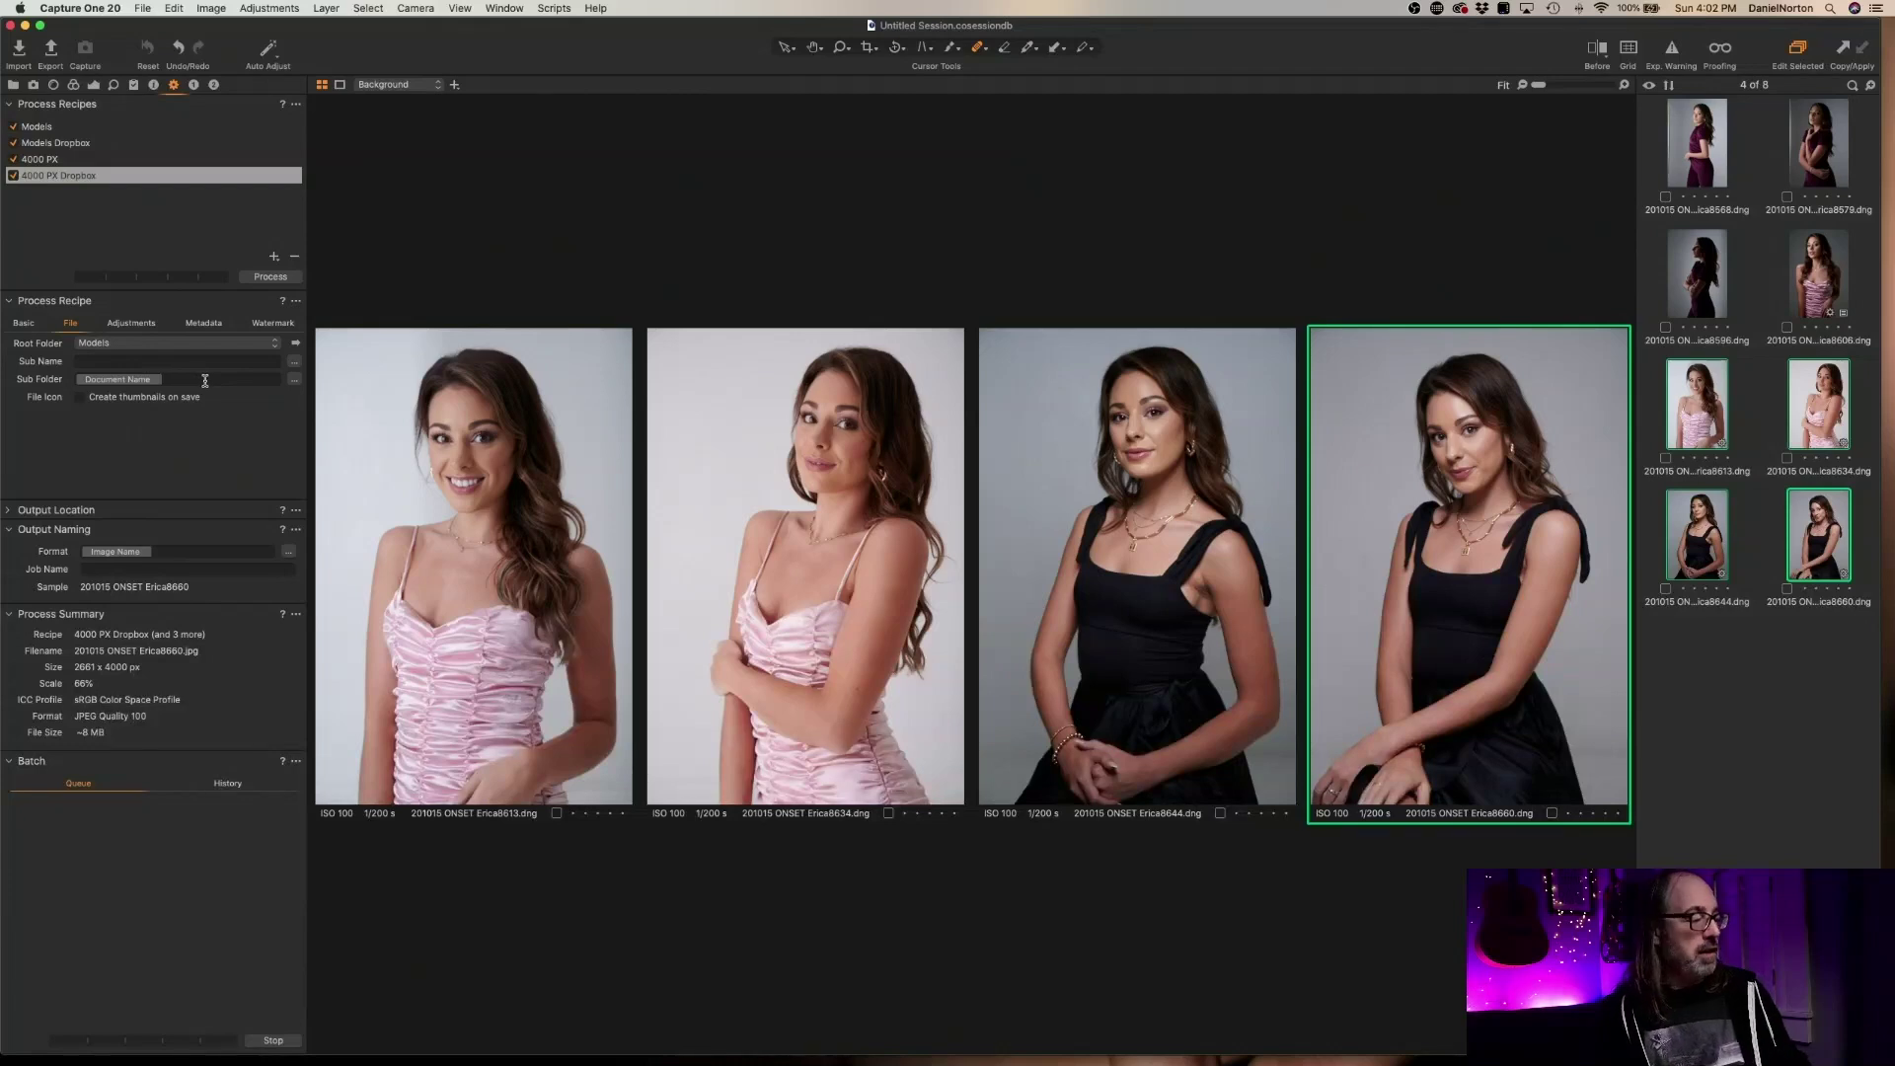
type("4000")
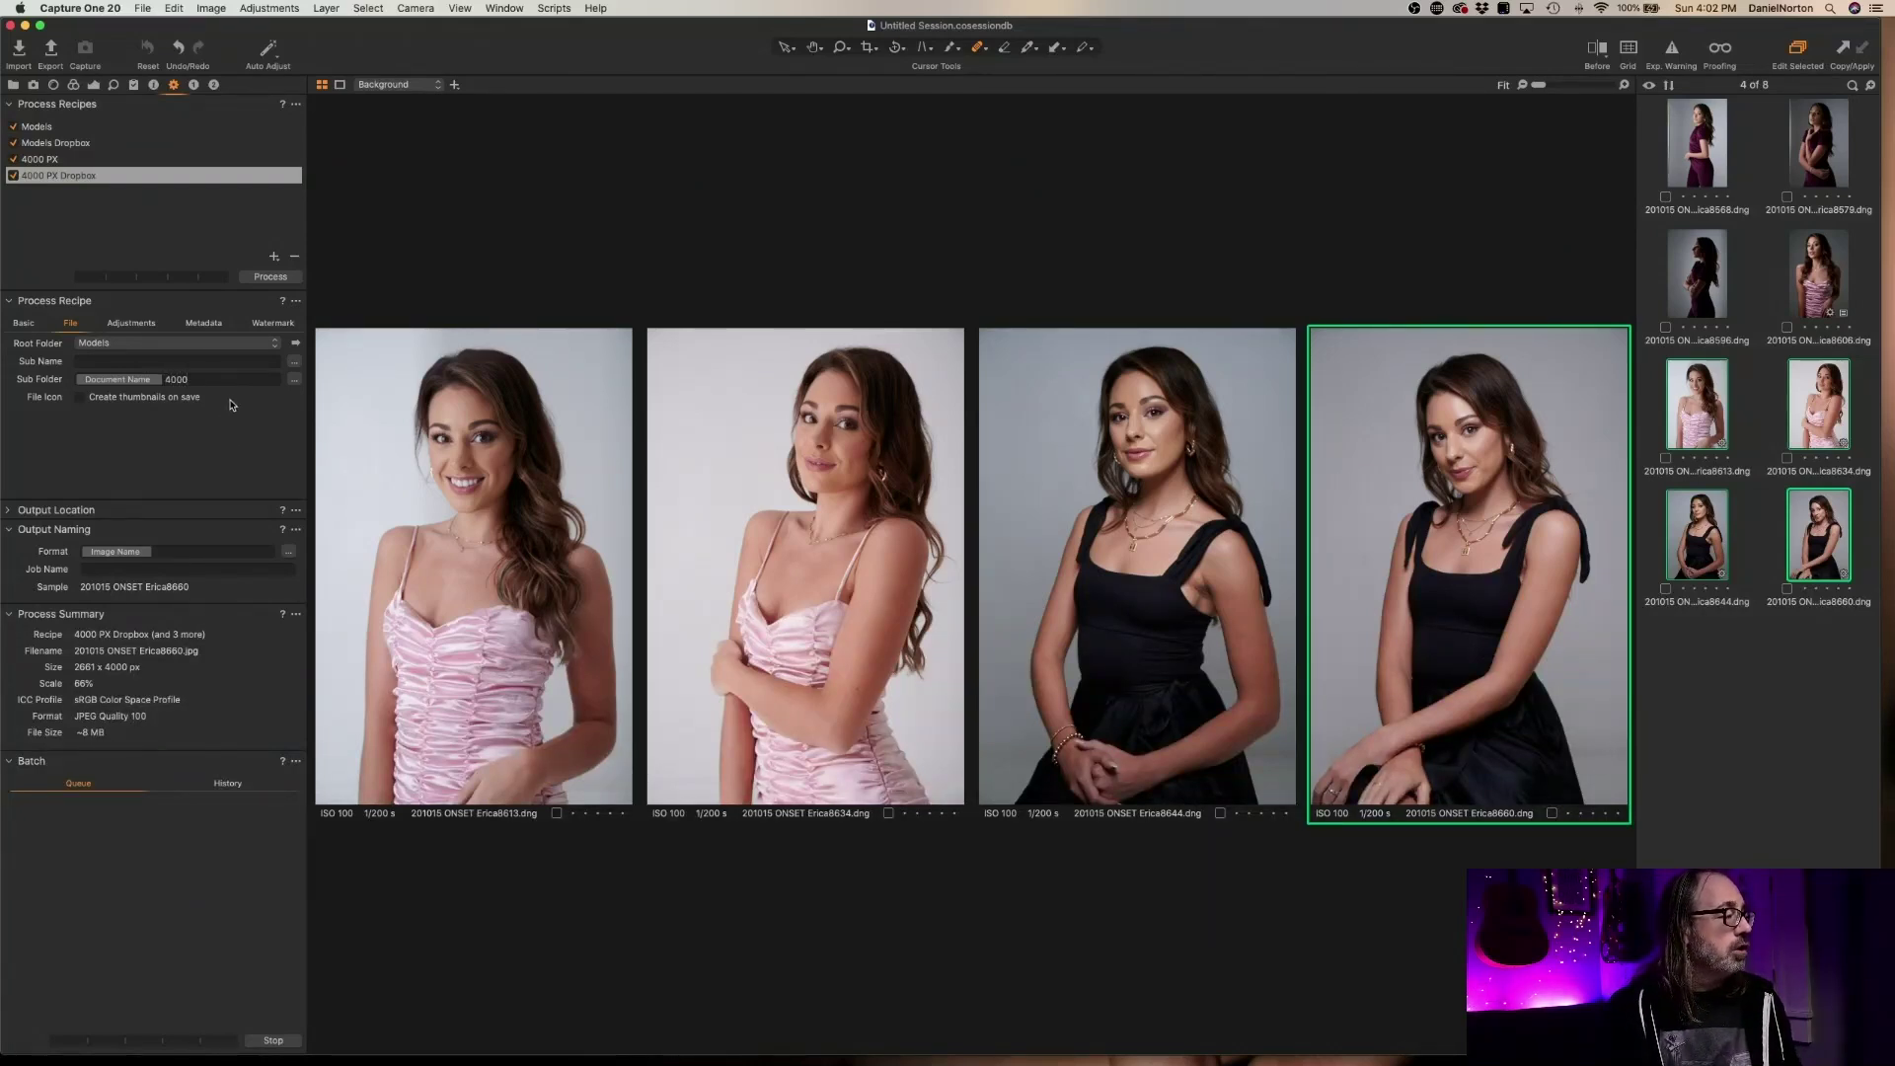
Disable the Models, Models Dropbox and 4000 PX recipes, and process the selected images with 4000 PX Dropbox only
left_click(14, 143)
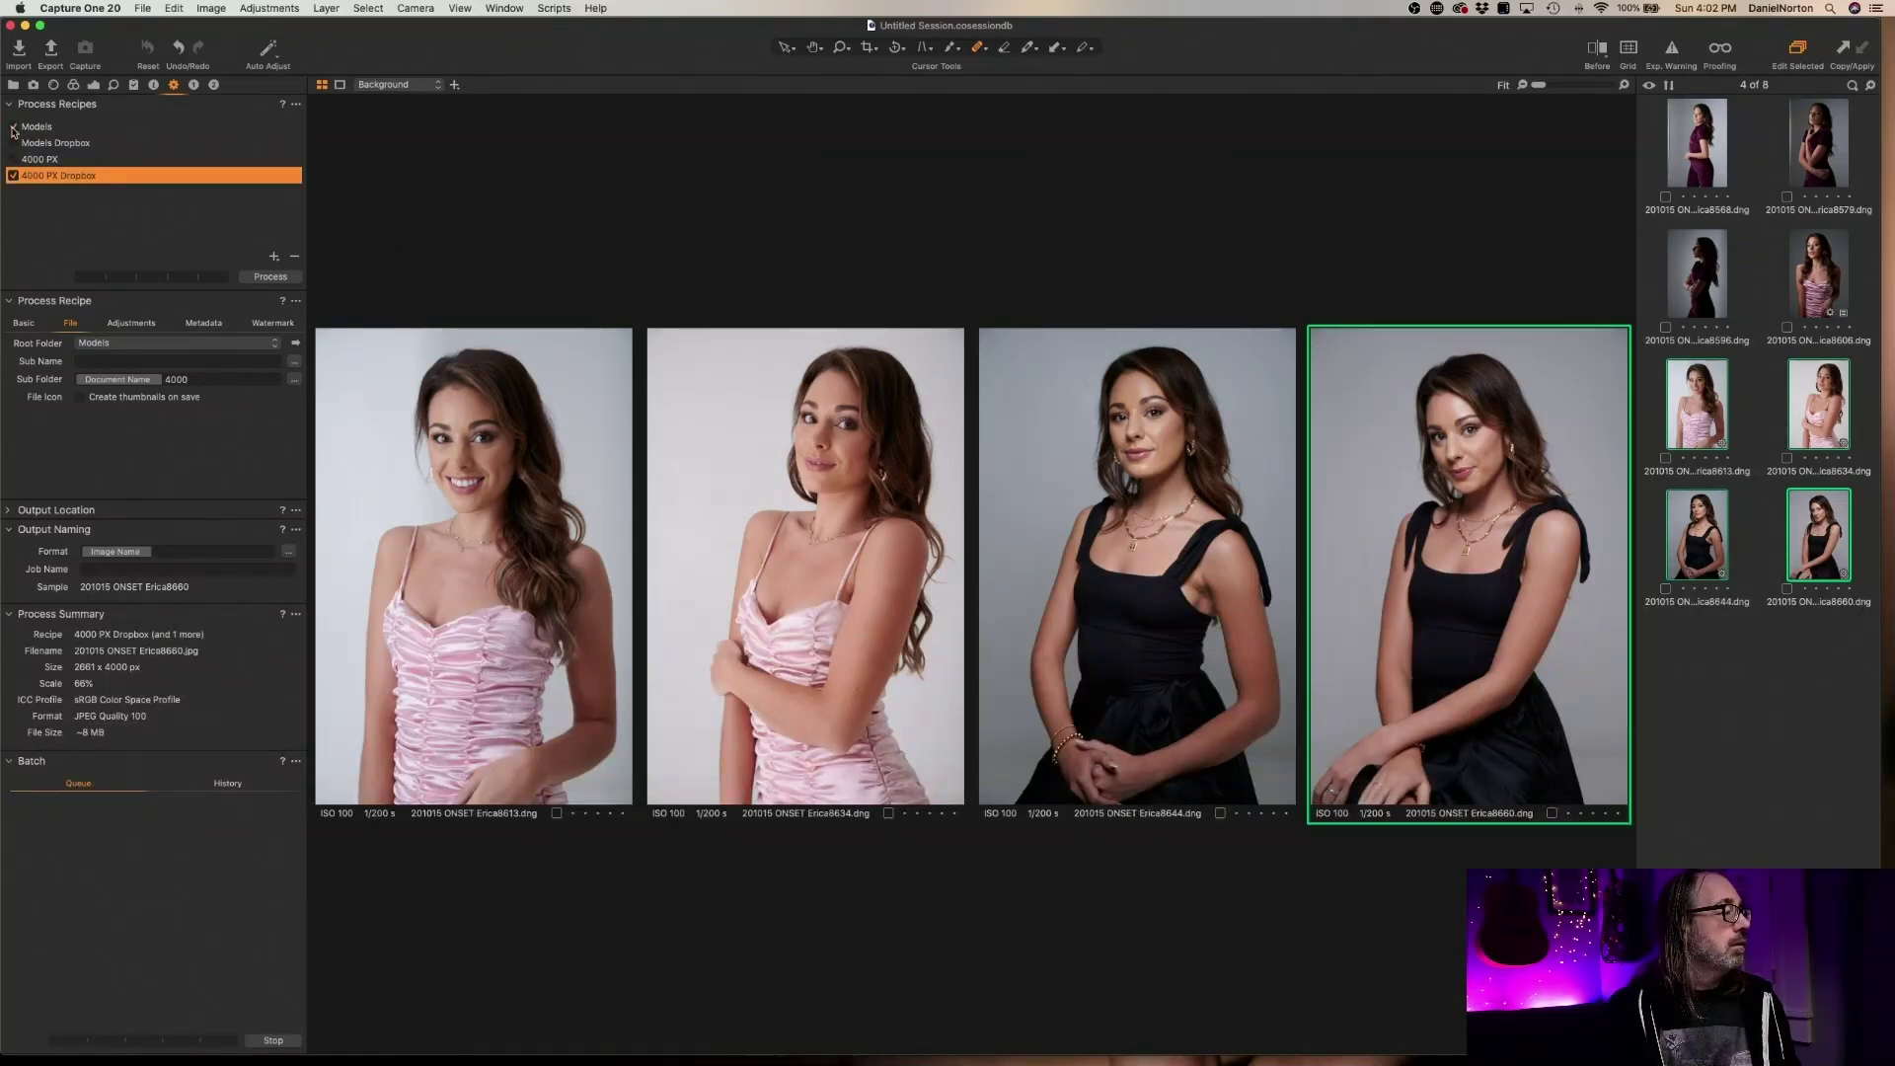
left_click(14, 126)
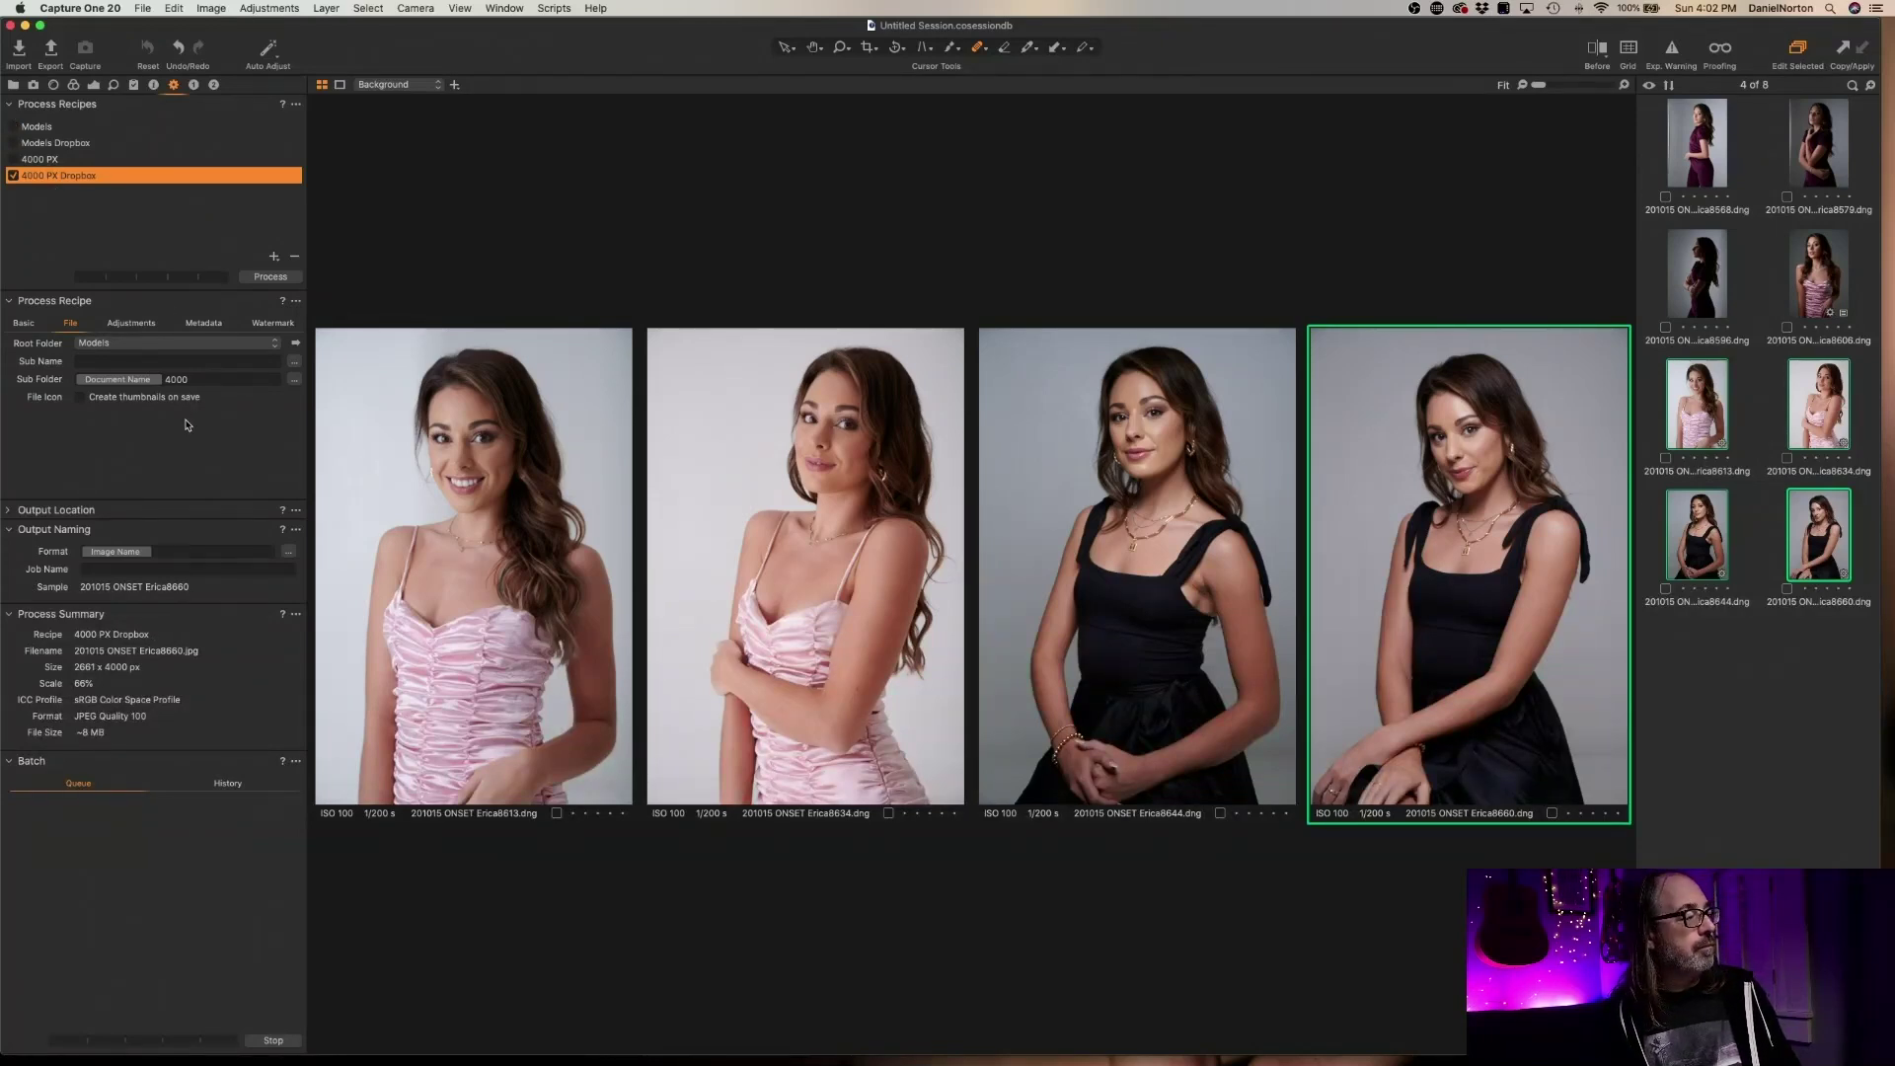
left_click(274, 278)
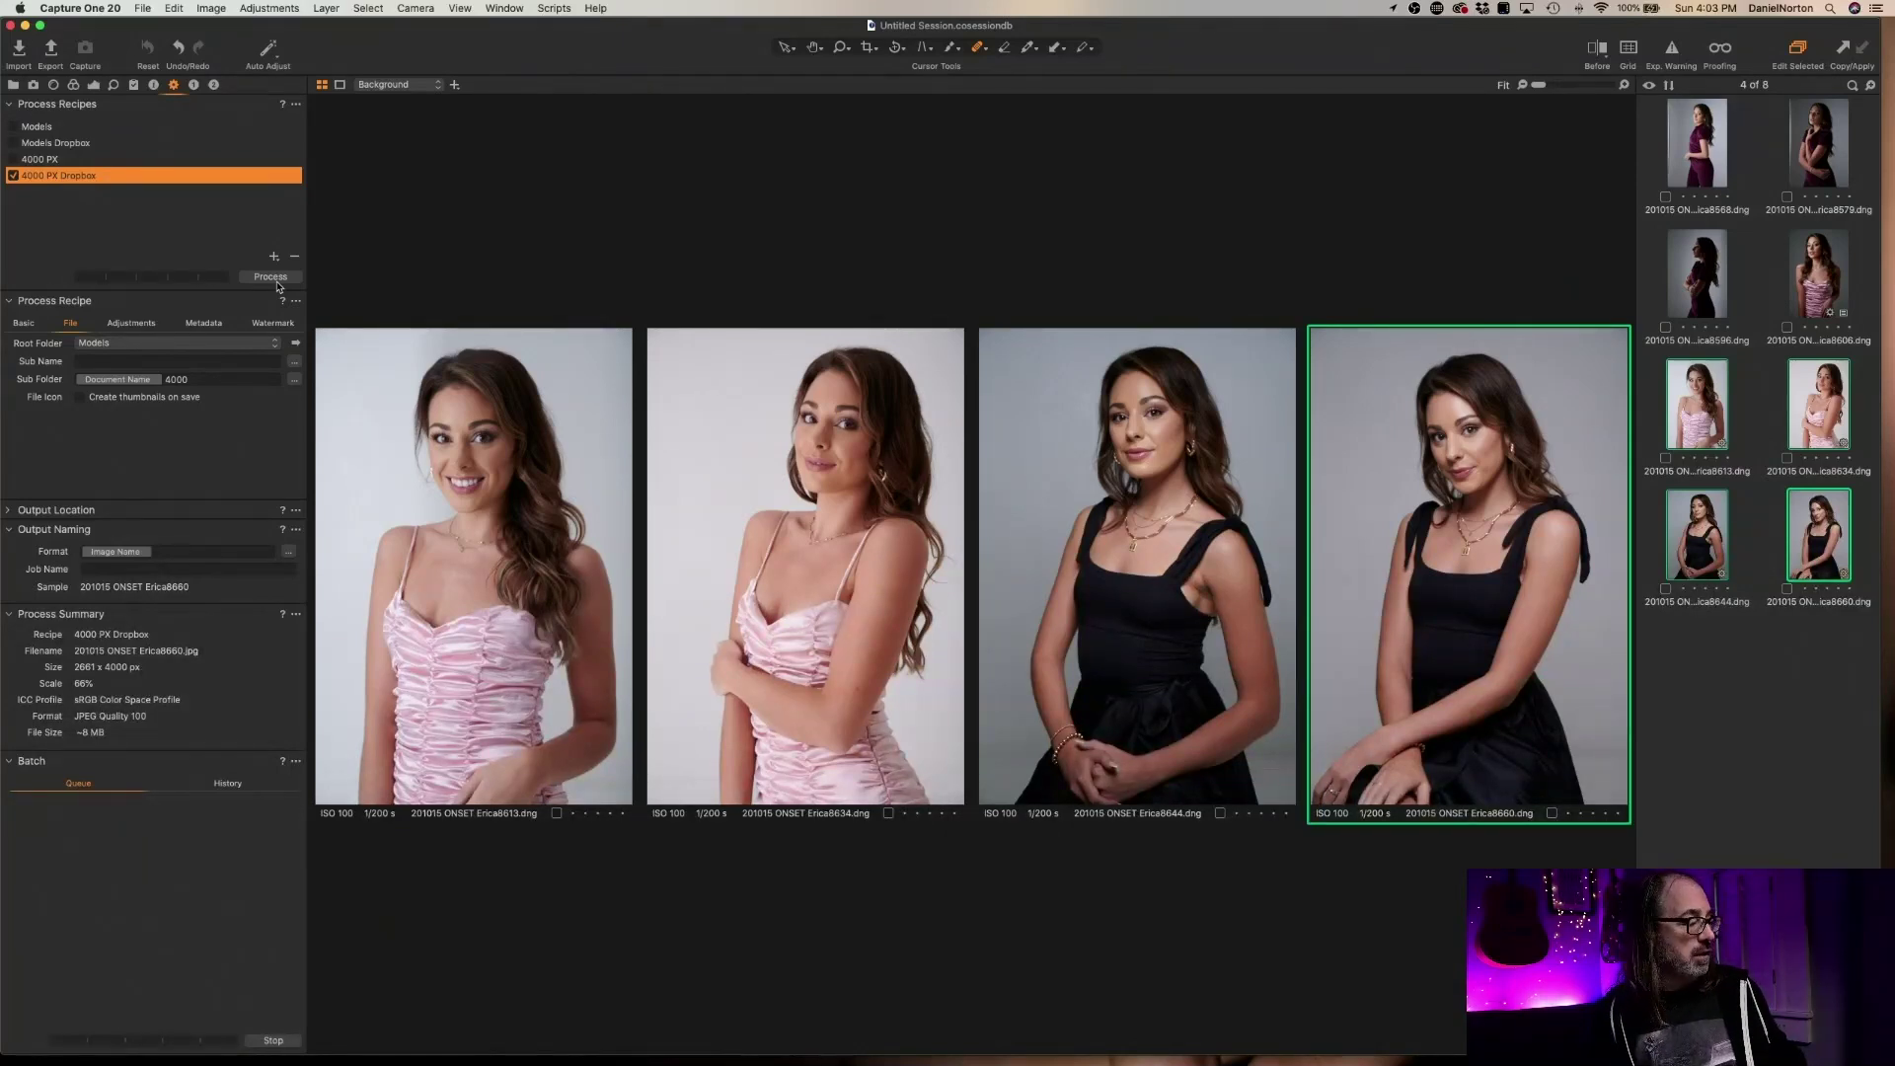
Switch to Finder, examine the exported JPEGs in the Dropbox folder Untitled Session 4000, and return to Capture One
key("super+Tab")
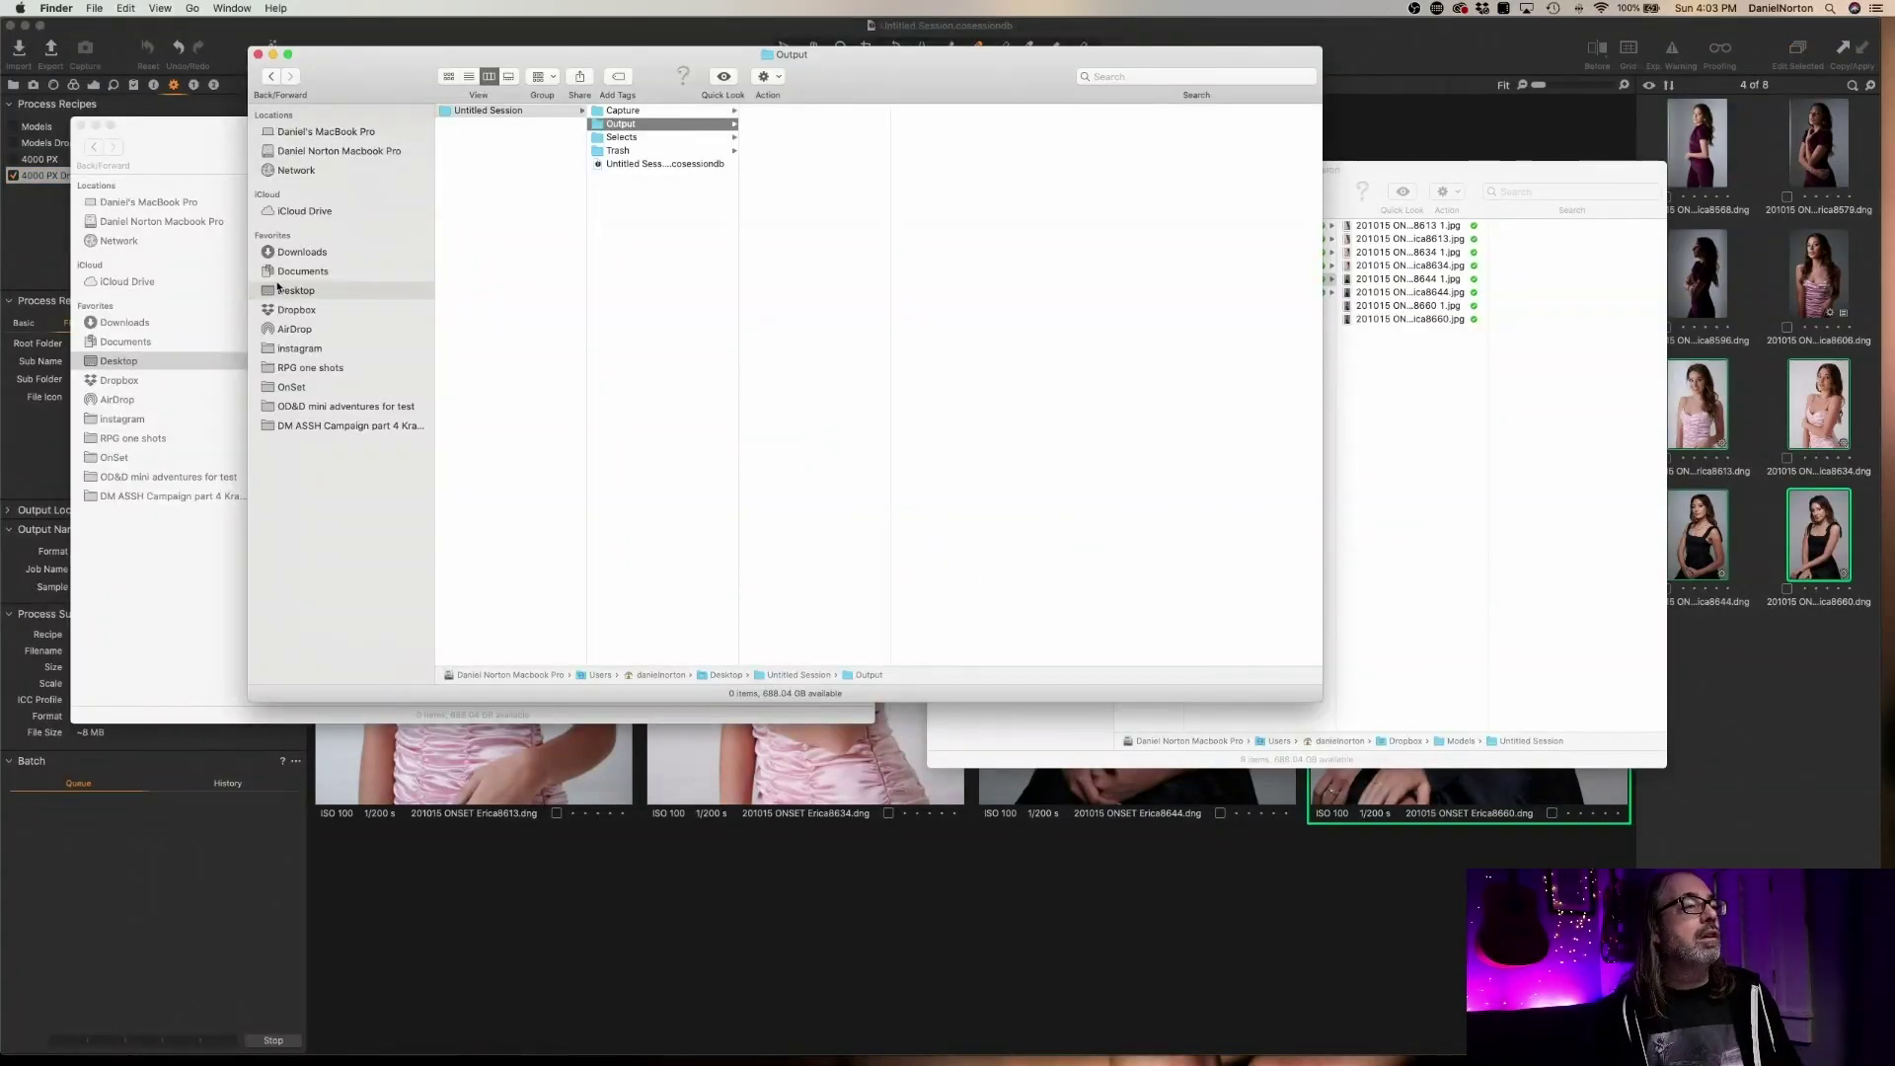
left_click_drag(889, 64, 779, 153)
left_click(1280, 343)
left_click(1269, 293)
left_click(1406, 228)
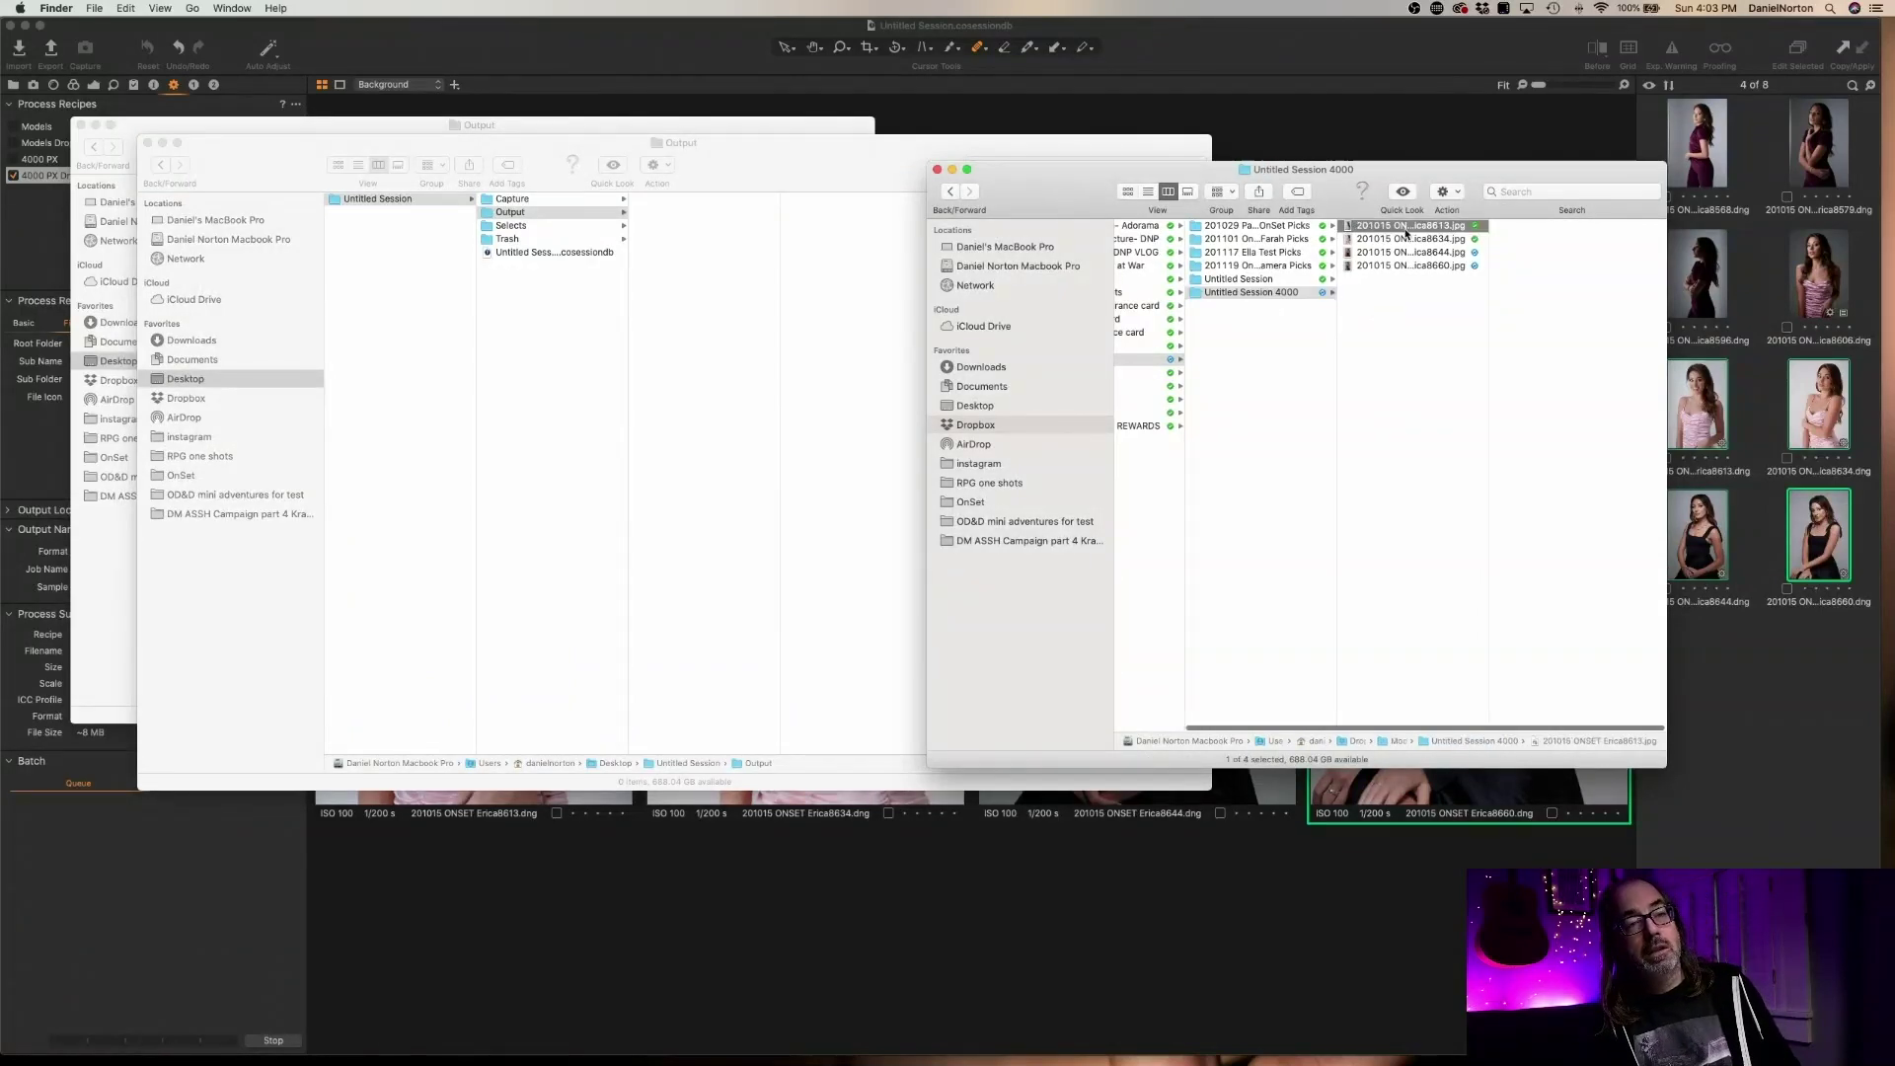
key("Down")
key("Down")
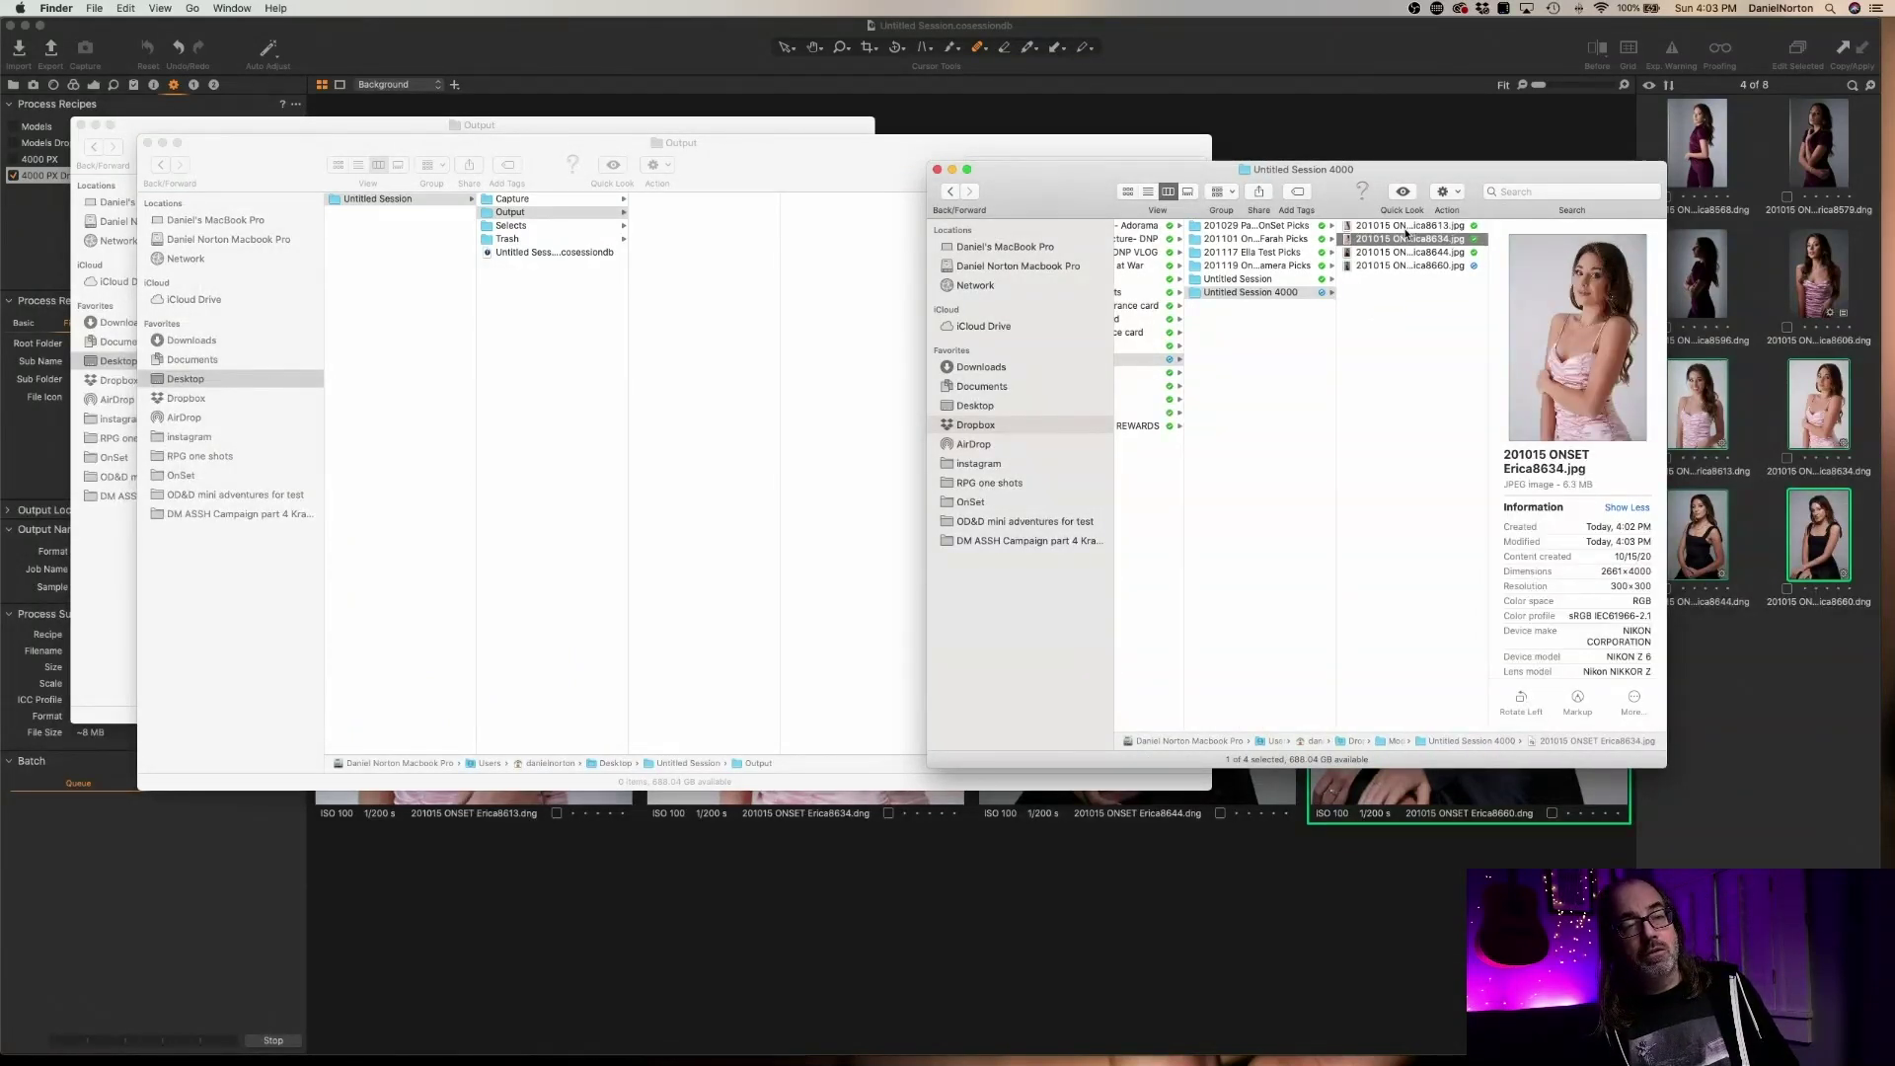
key("Down")
left_click(576, 27)
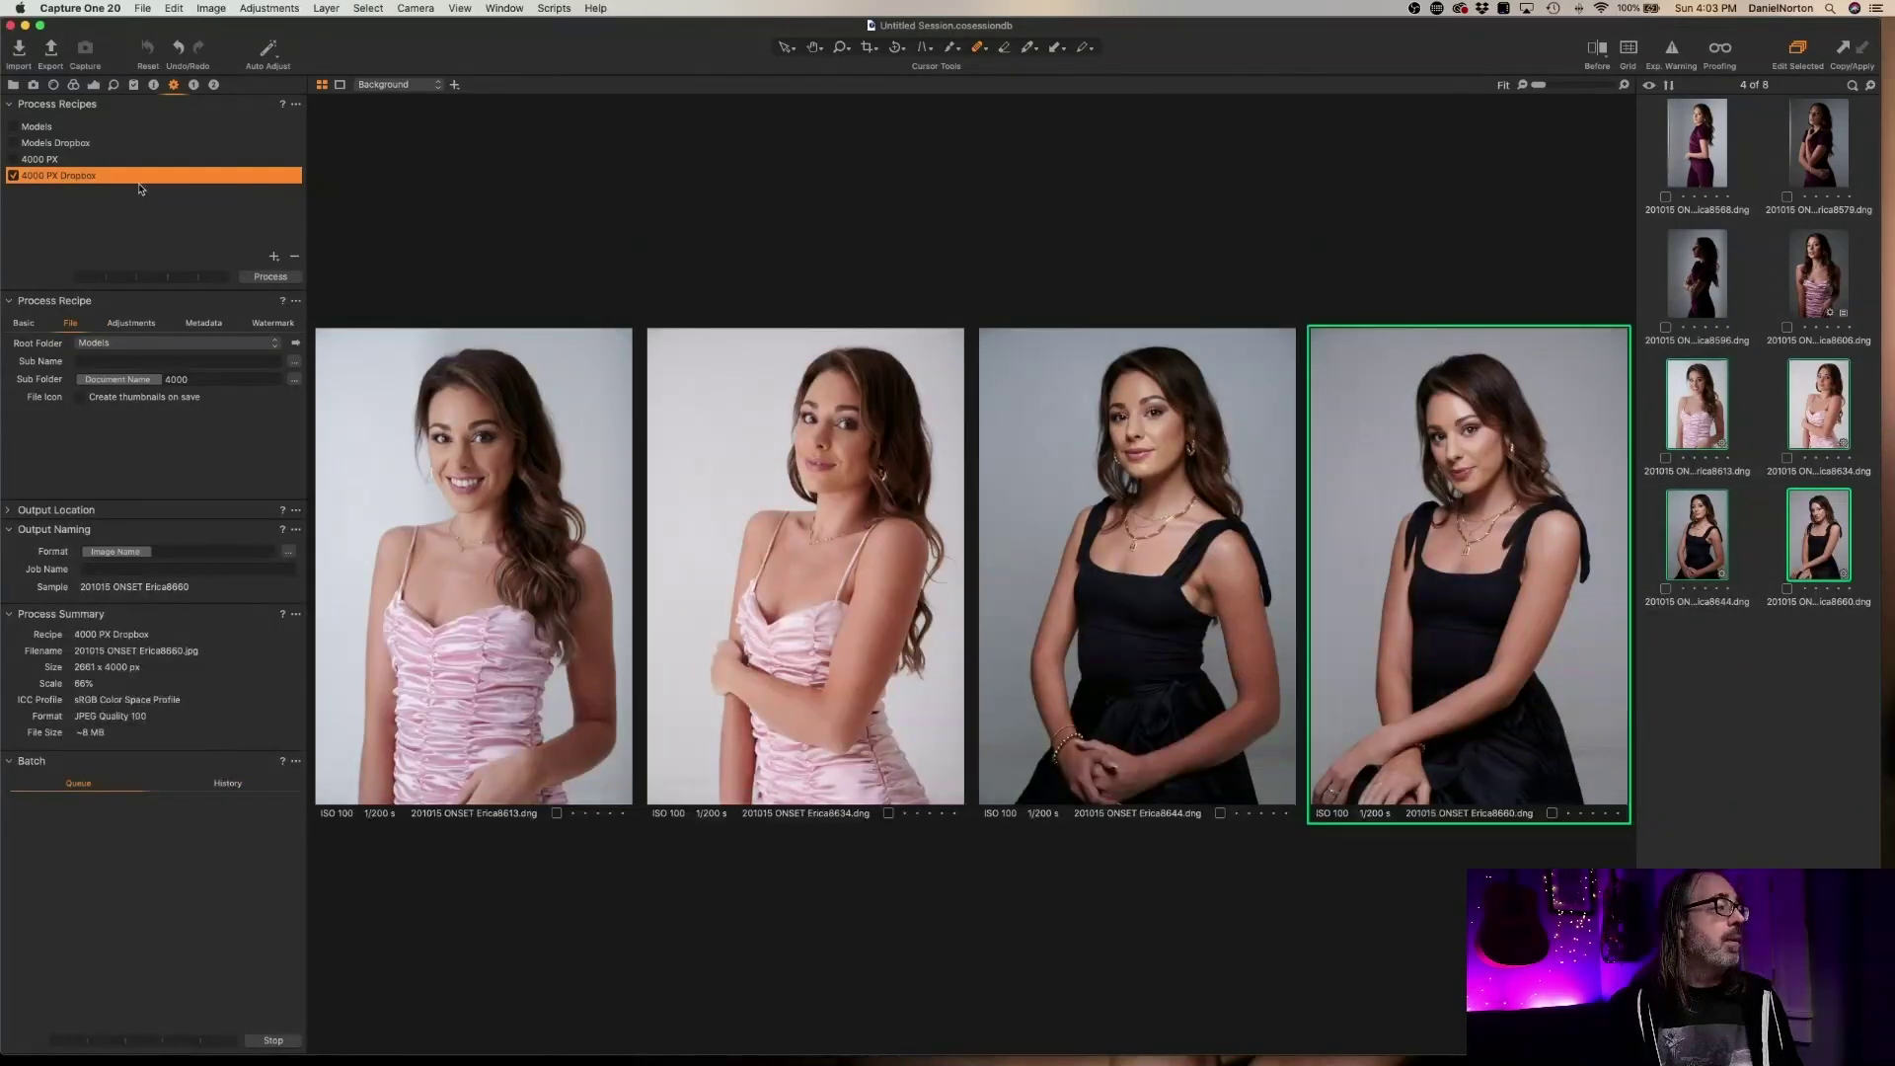
Disable the 4000 PX Dropbox recipe and remove 4000 from its sub folder, keeping the Document Name token
left_click(14, 175)
left_click(202, 376)
key("BackSpace")
key("BackSpace")
key("BackSpace")
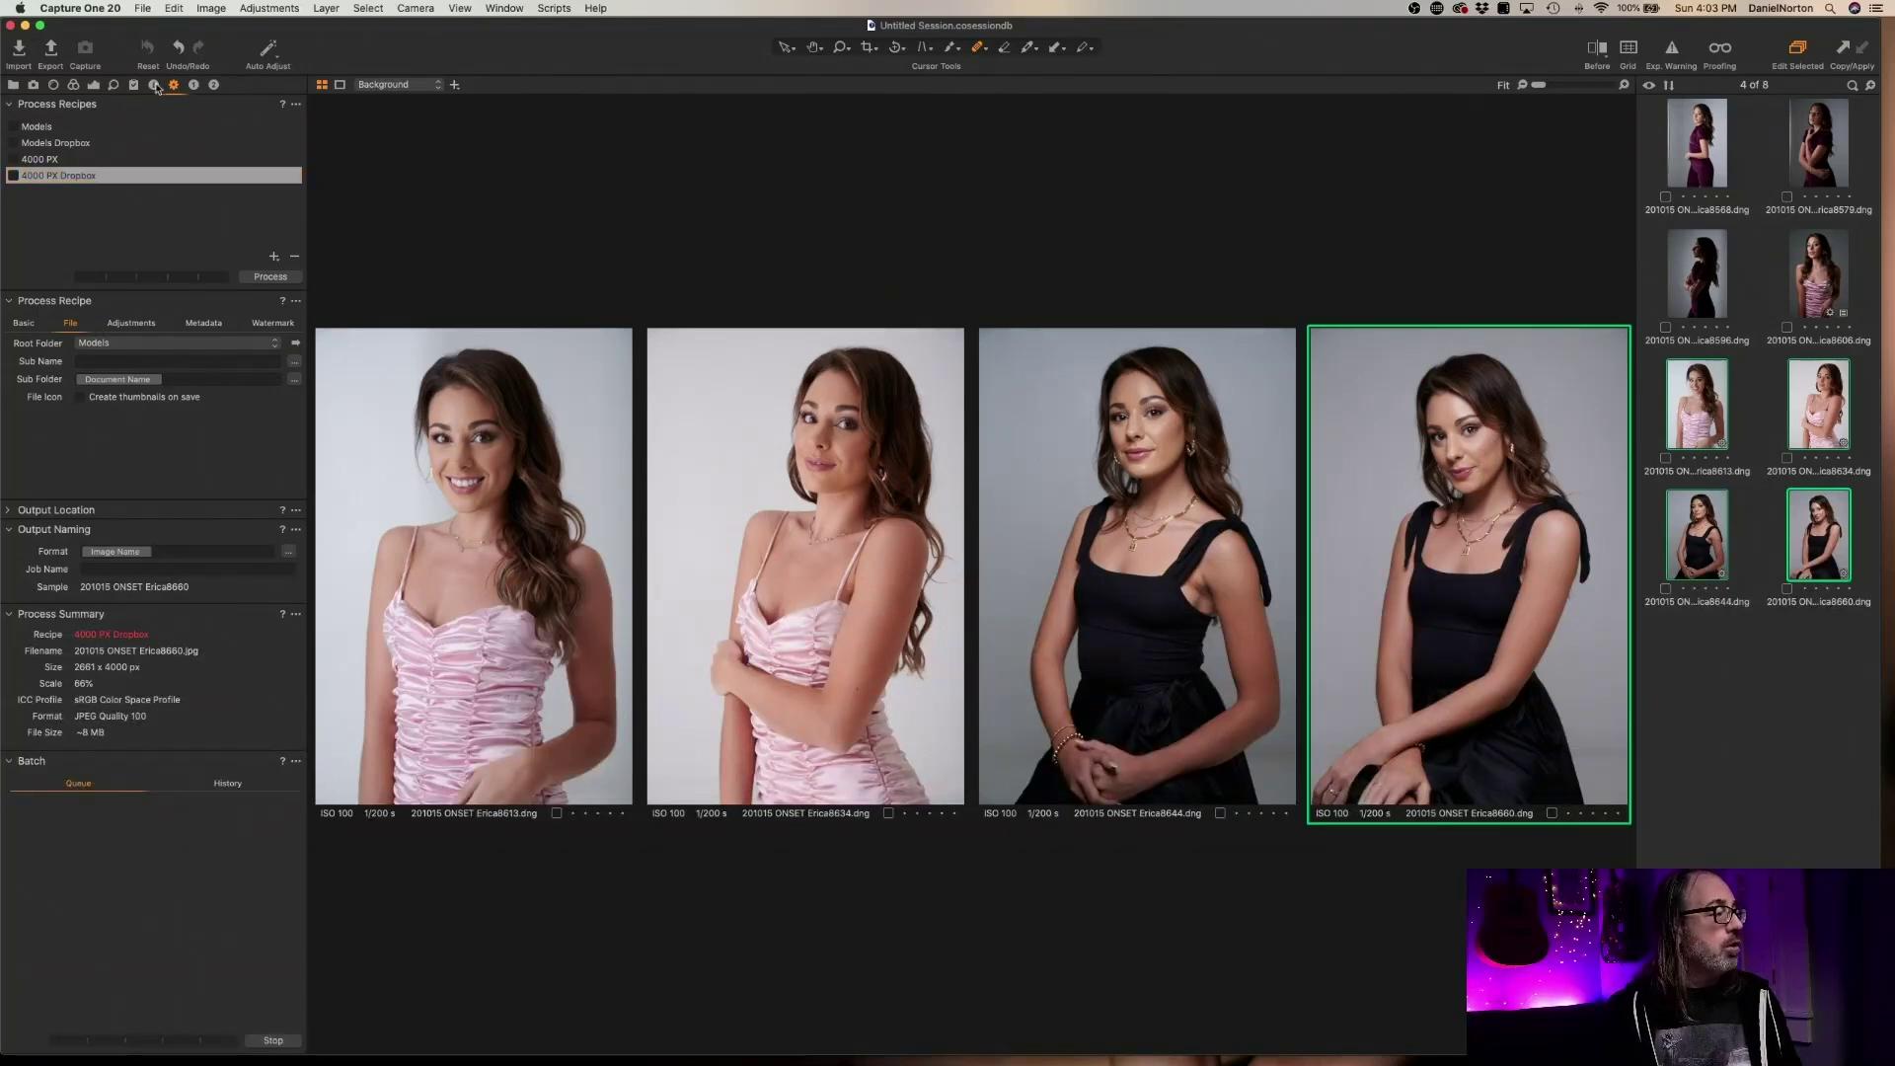
left_click(145, 202)
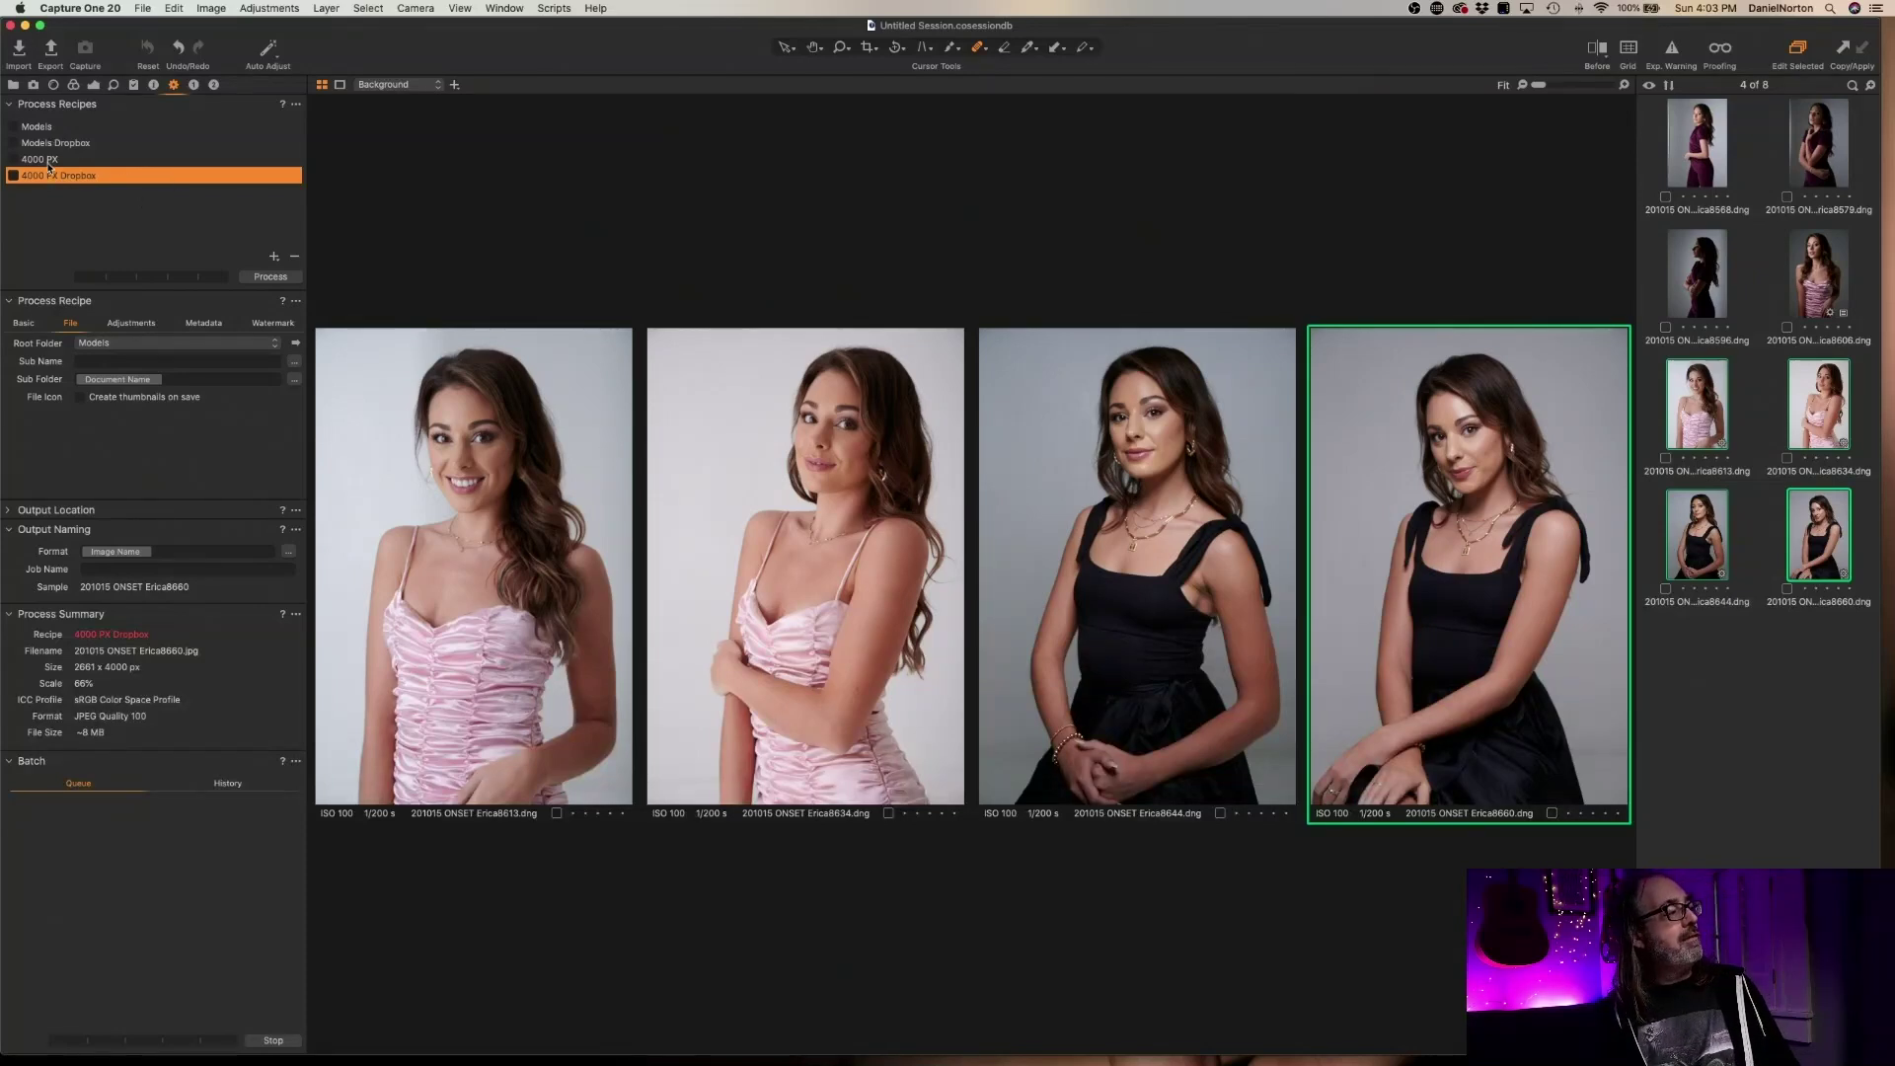
Enable the Models and 4000 PX recipes, and set the Models recipe's sub folder to Small
left_click(45, 130)
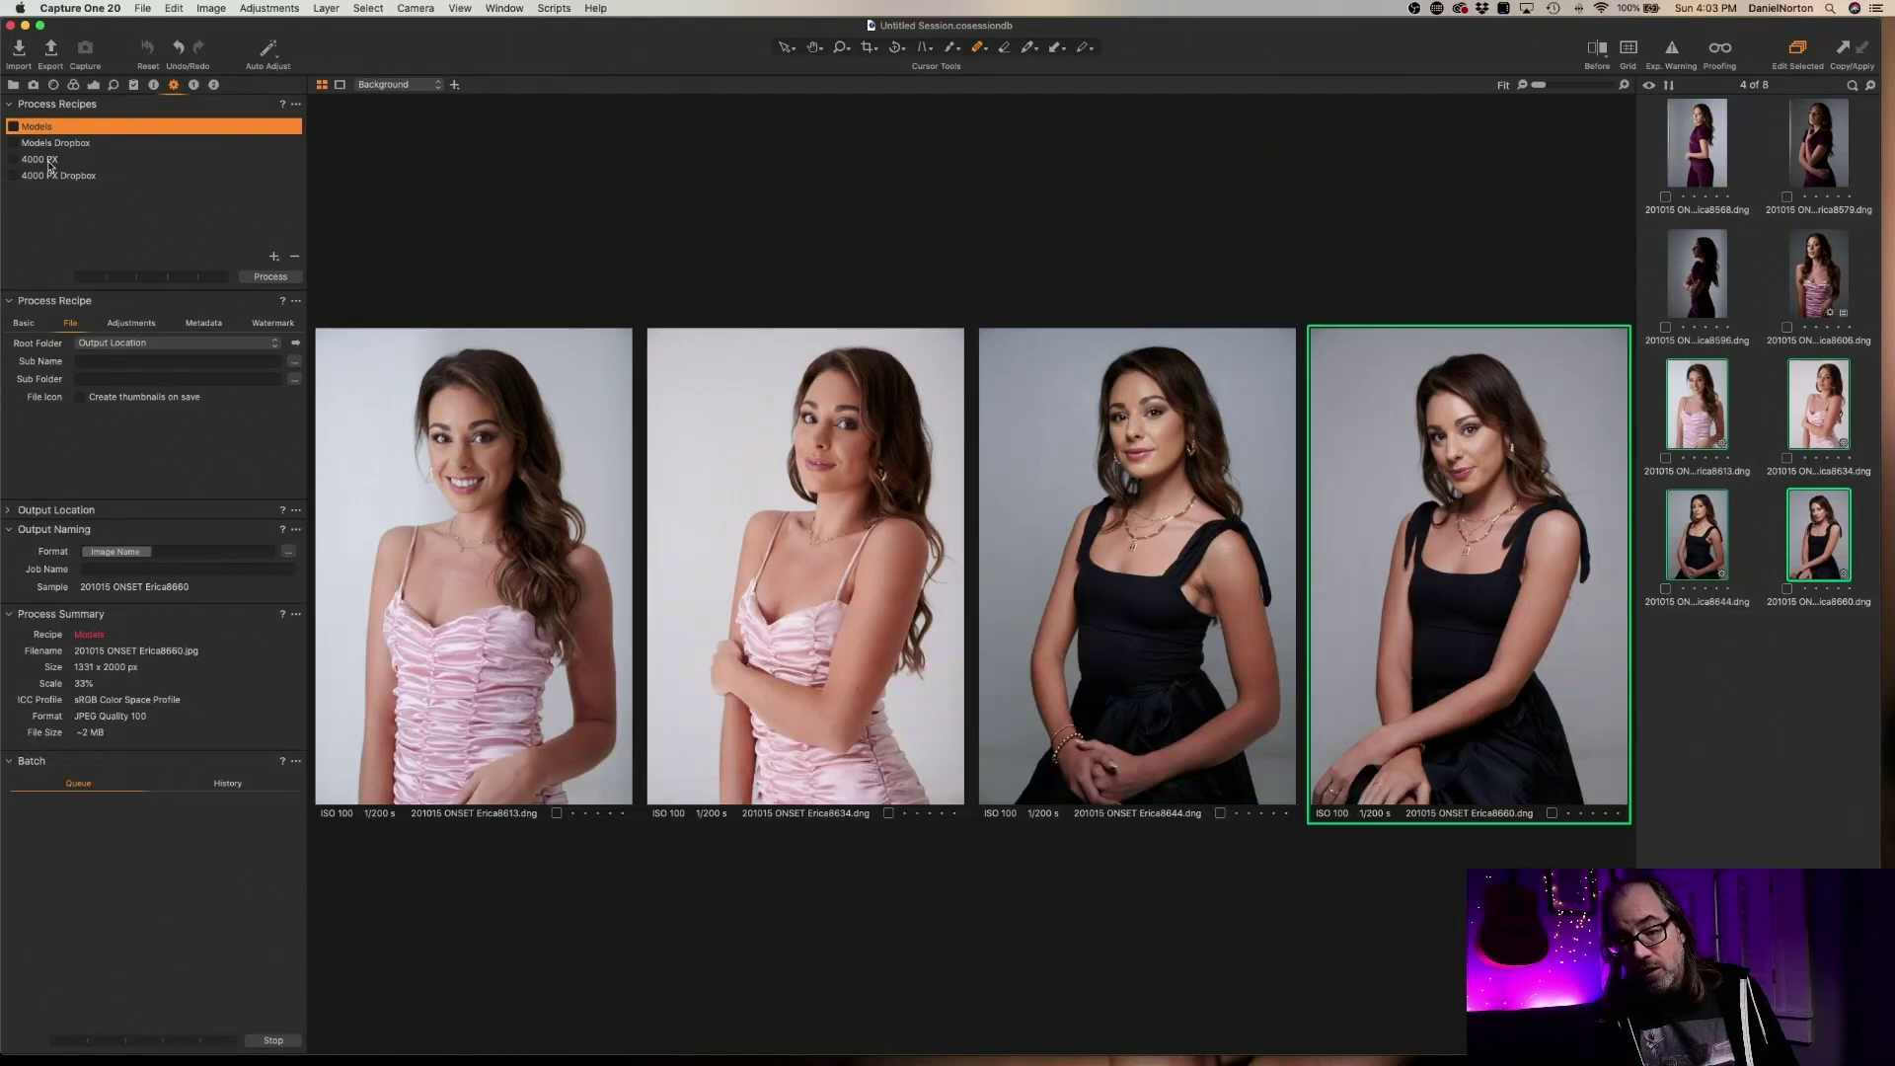
mouse_move(48, 167)
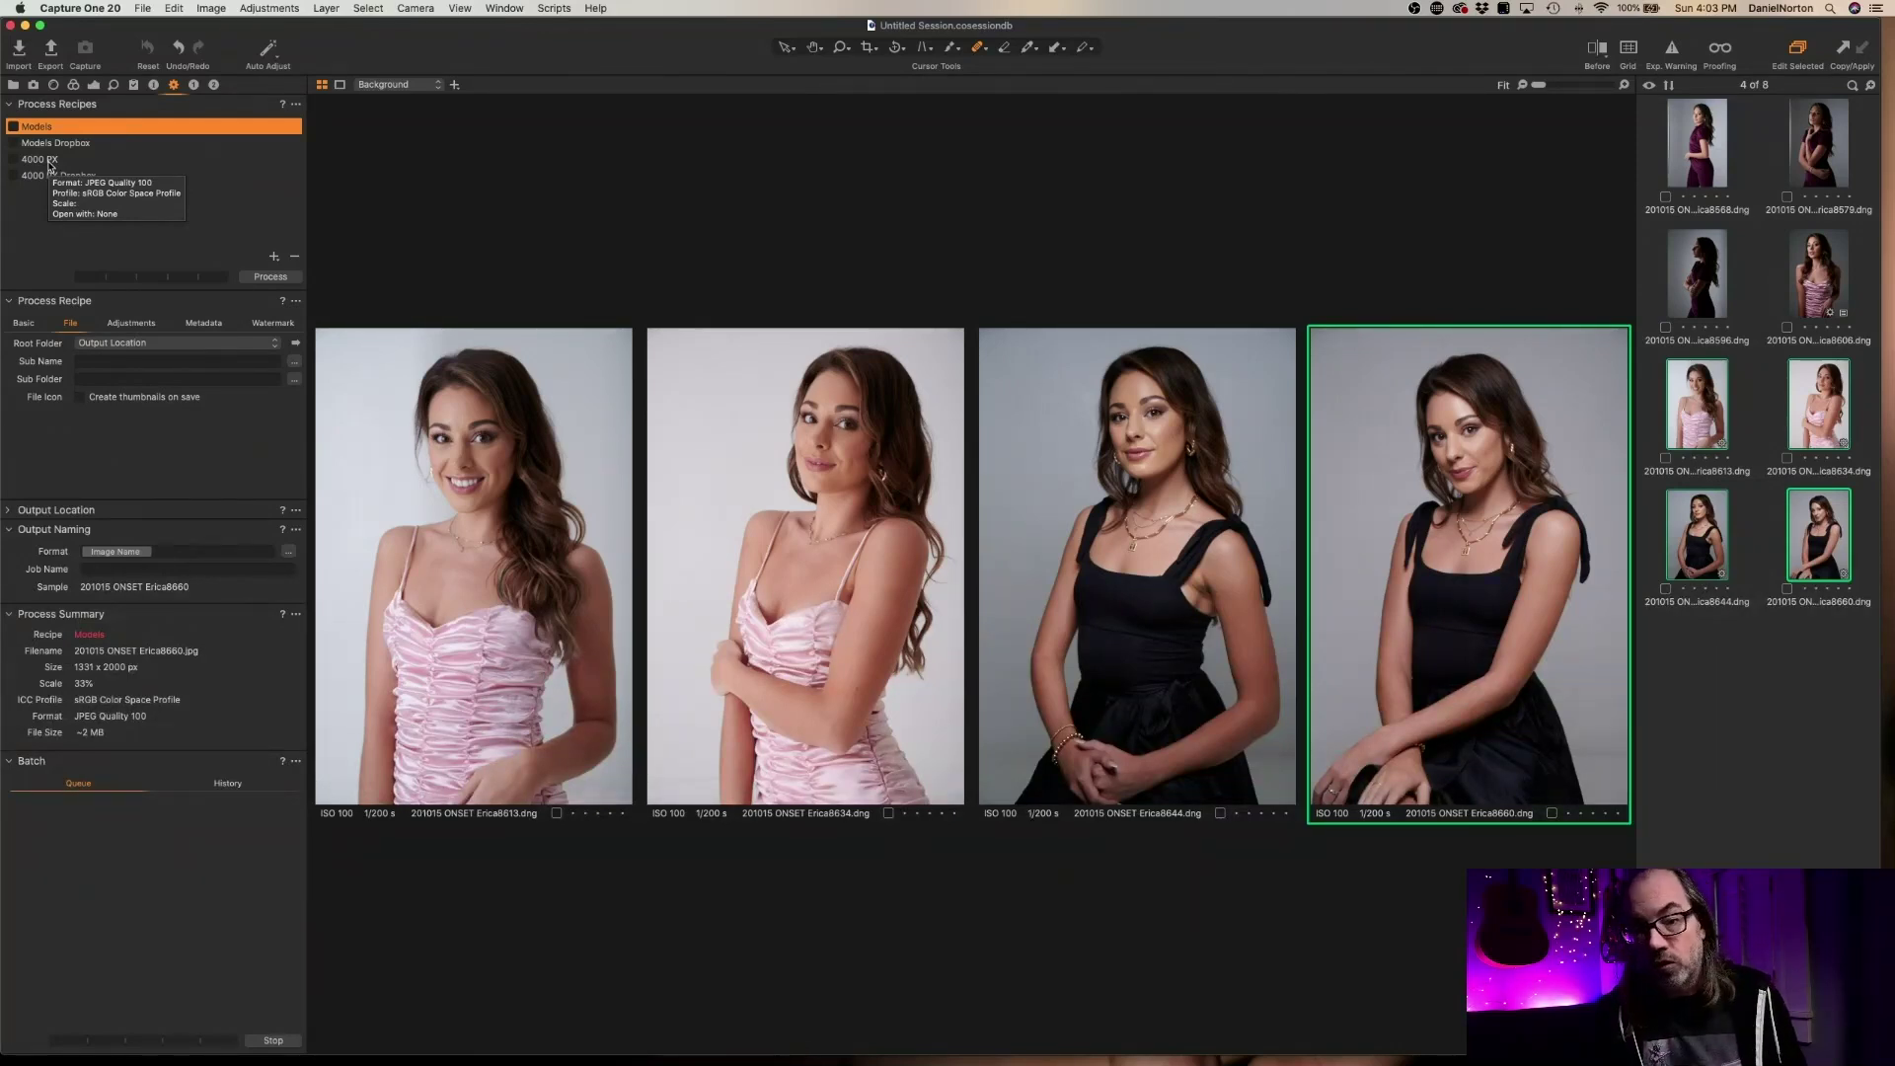
left_click(12, 127)
left_click(14, 160)
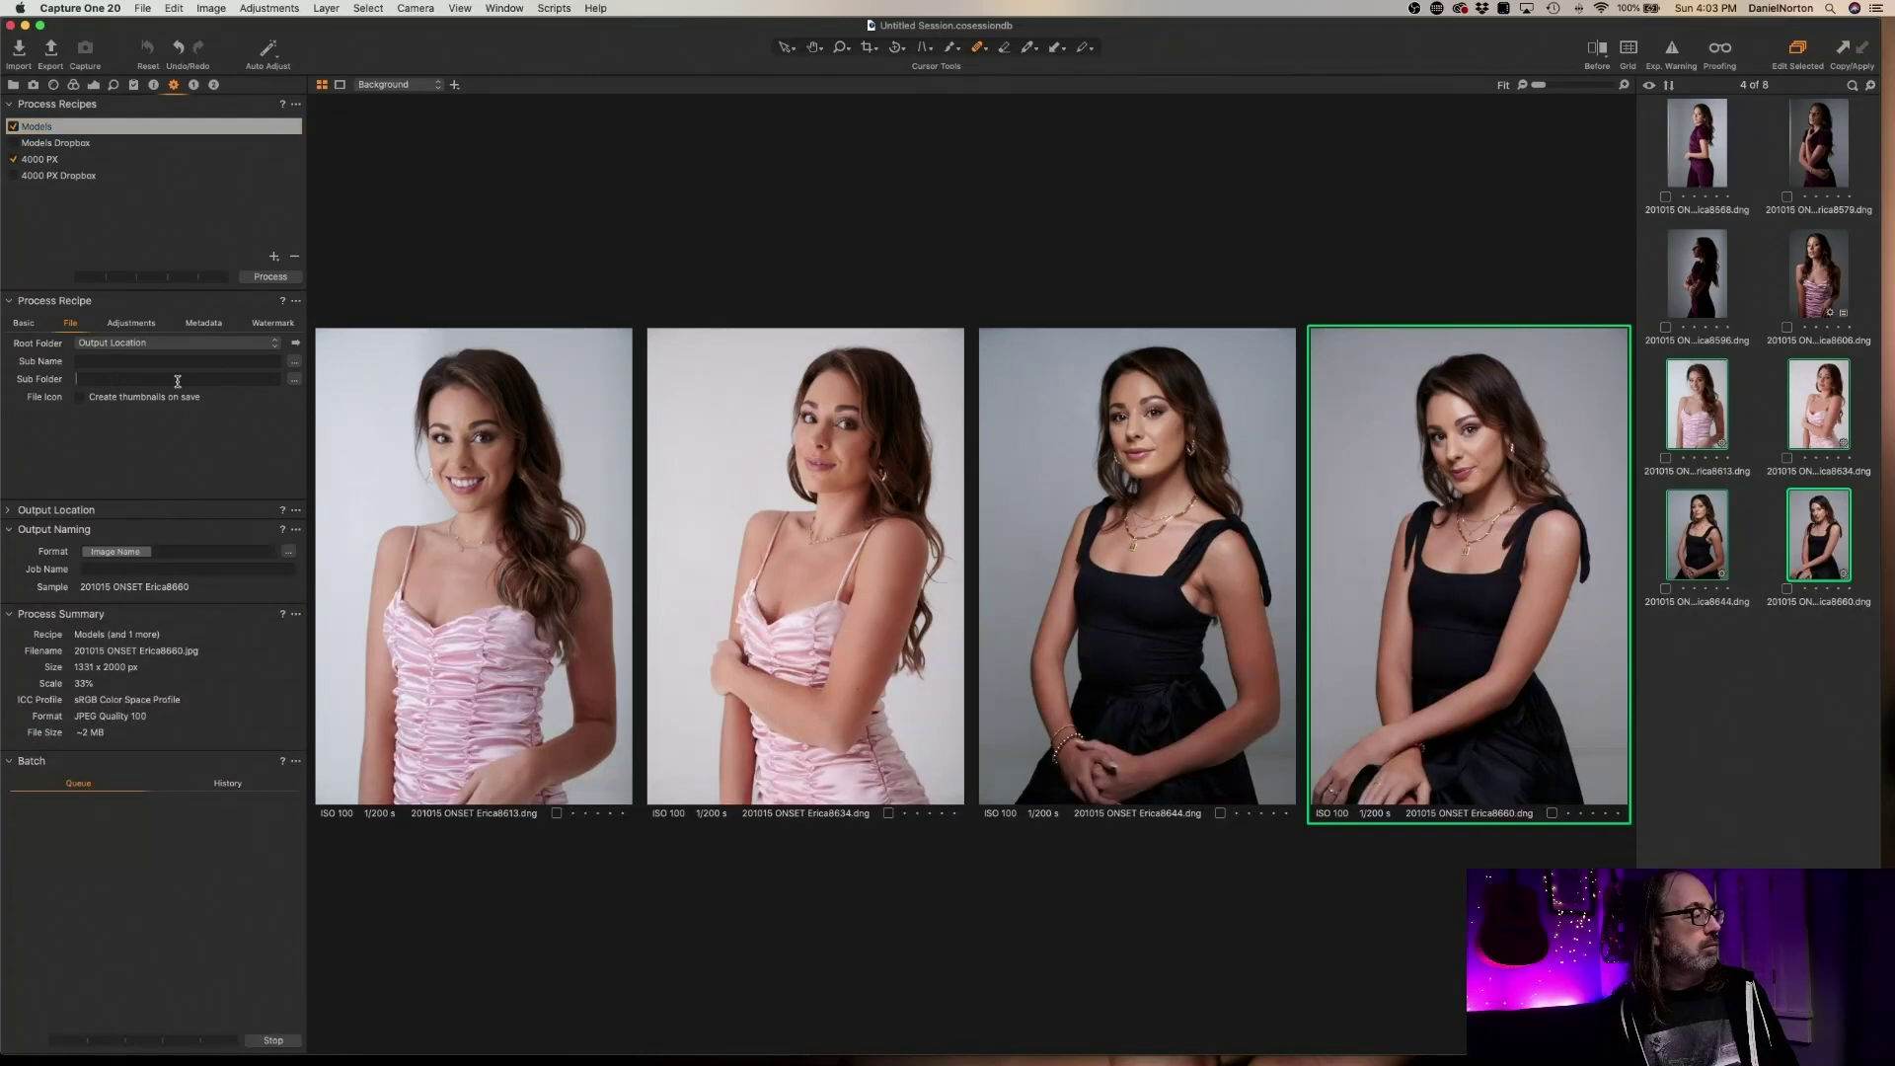
type("2")
key("BackSpace")
type("Small")
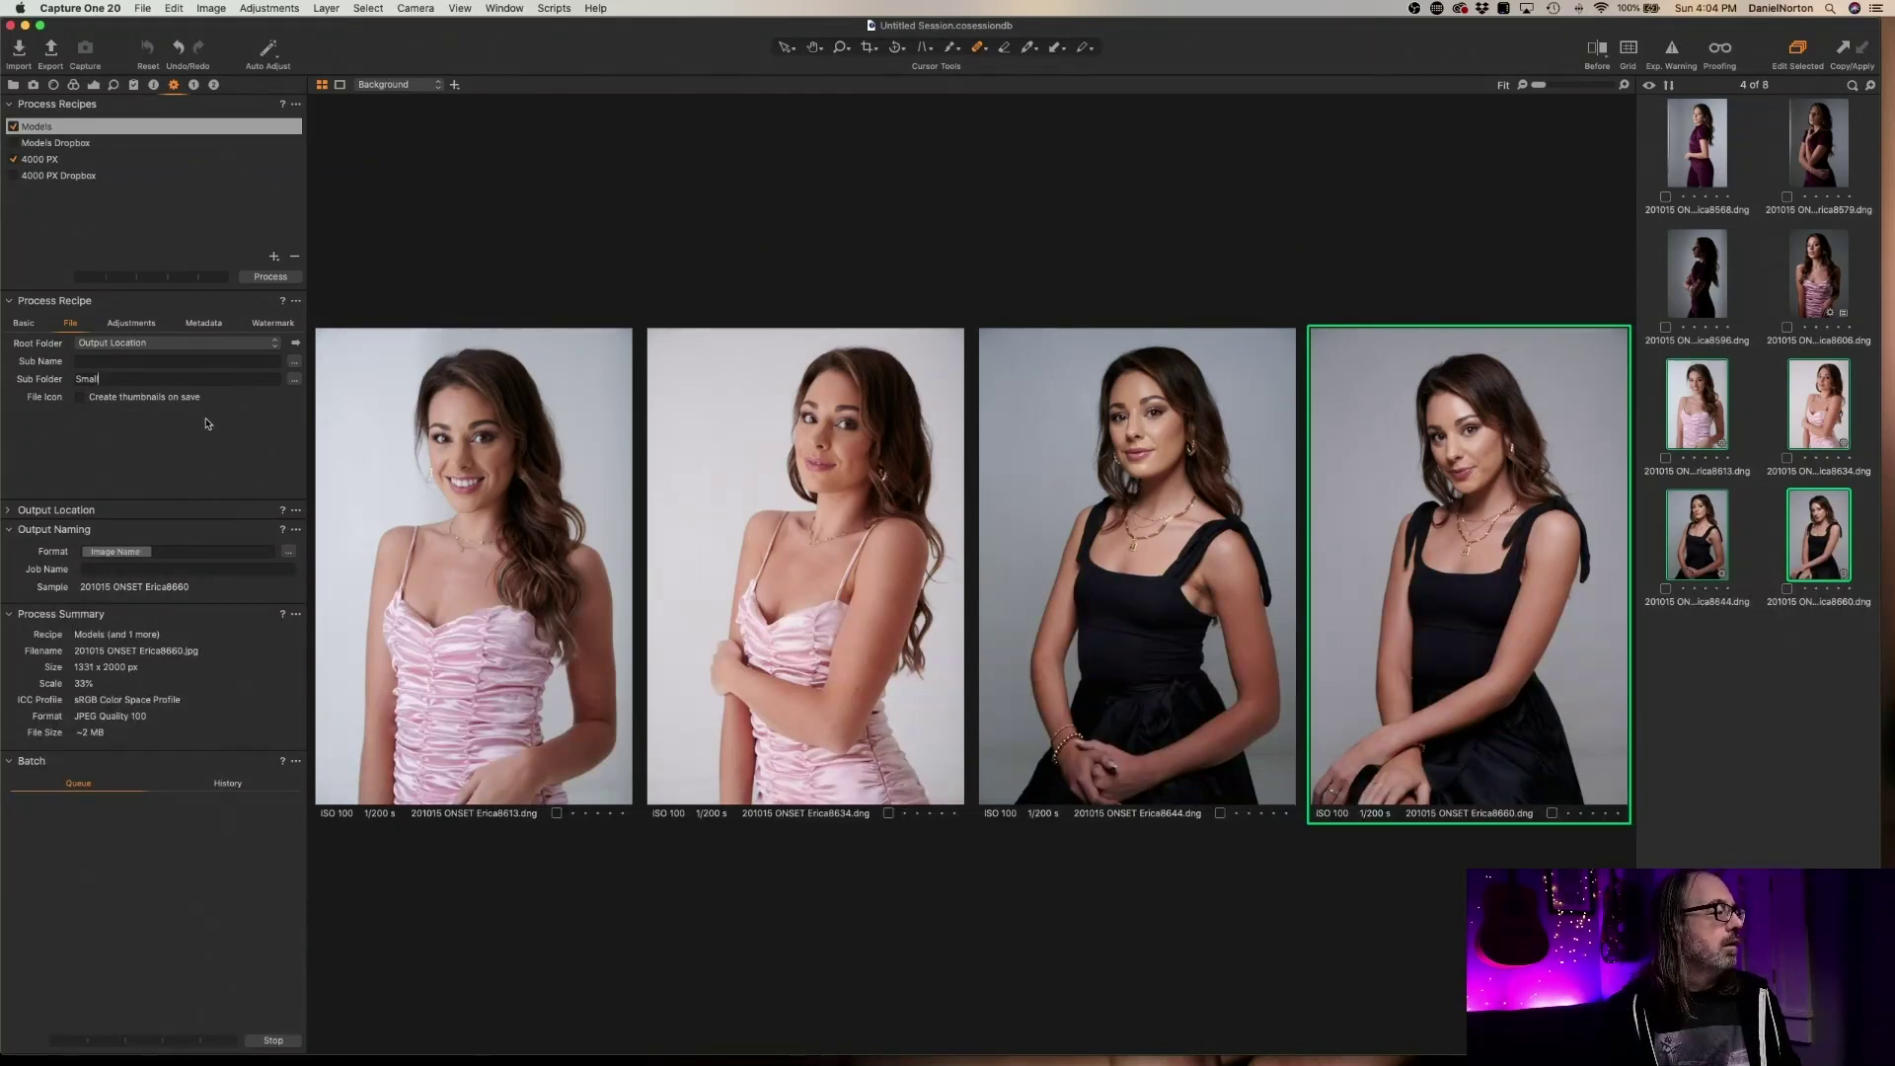
Set the 4000 PX recipe's sub folder to Large and process the selected images with both enabled recipes
left_click(66, 160)
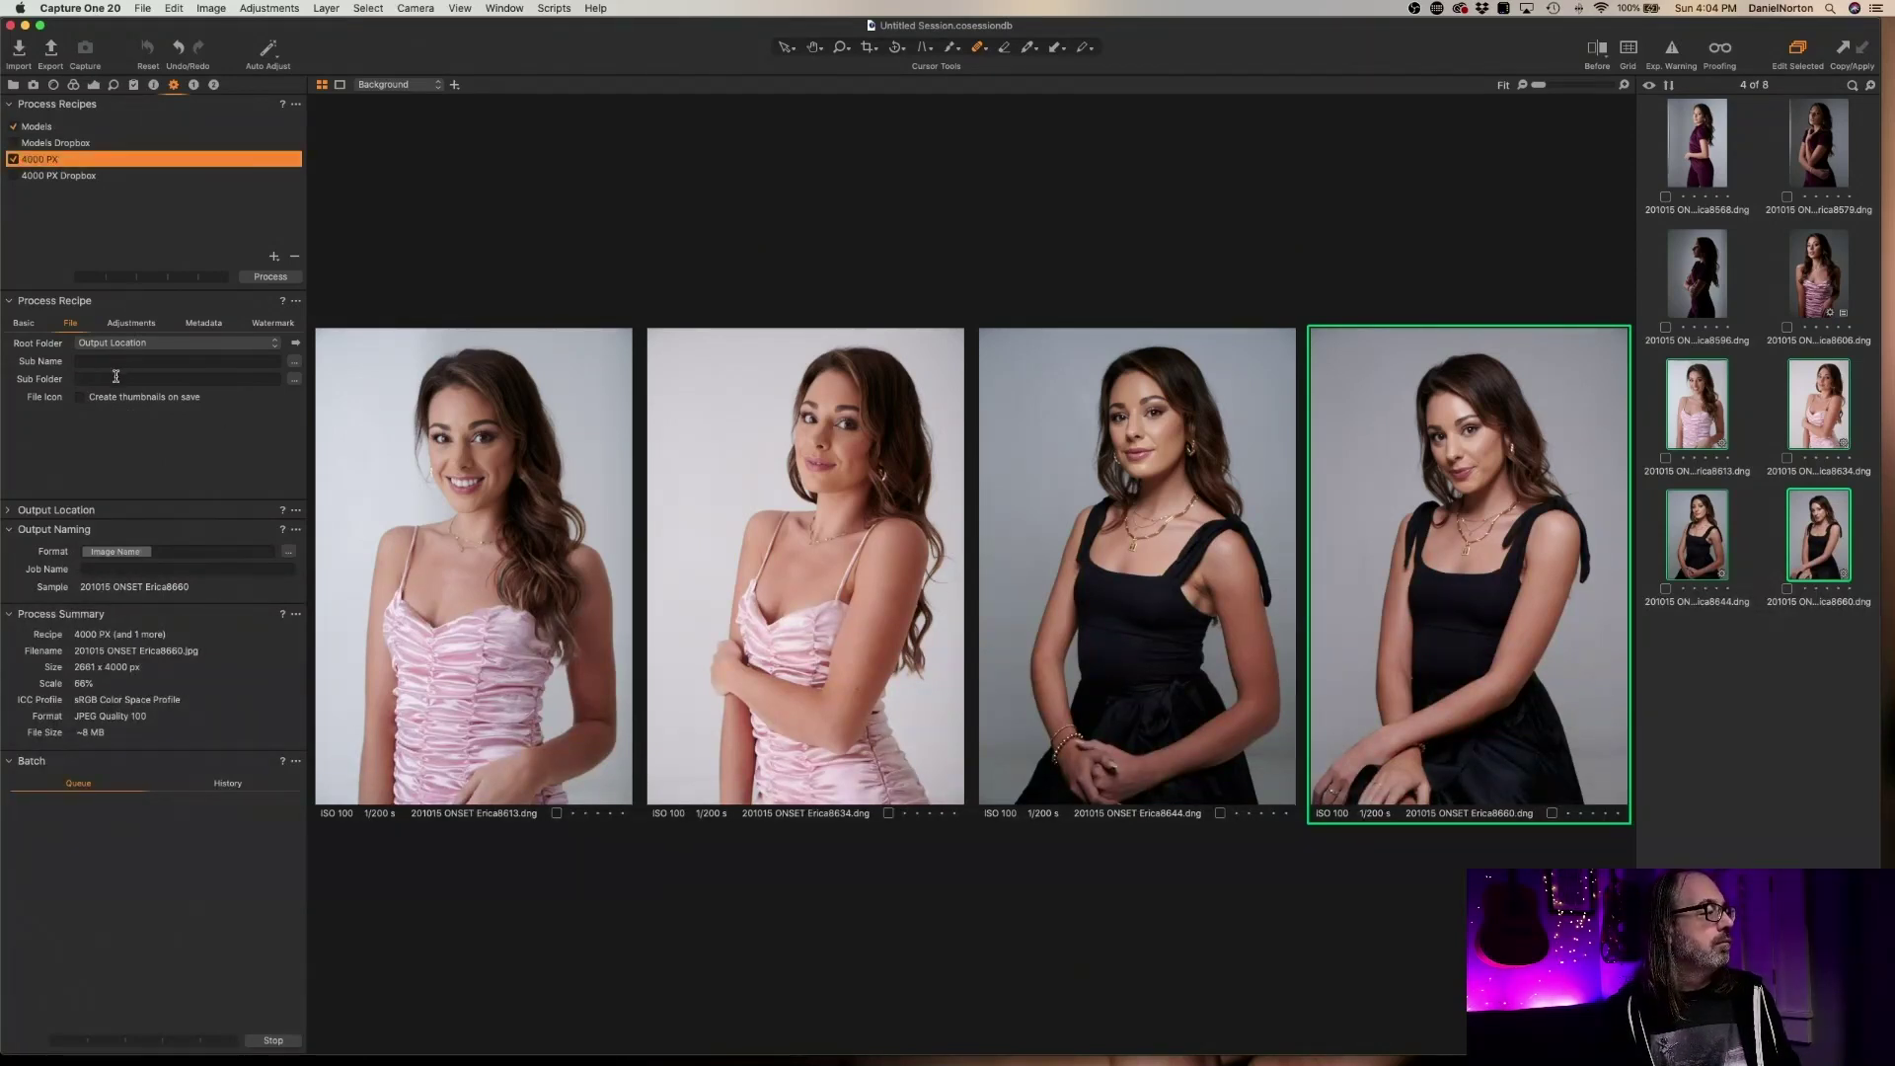
type("Large")
key("Return")
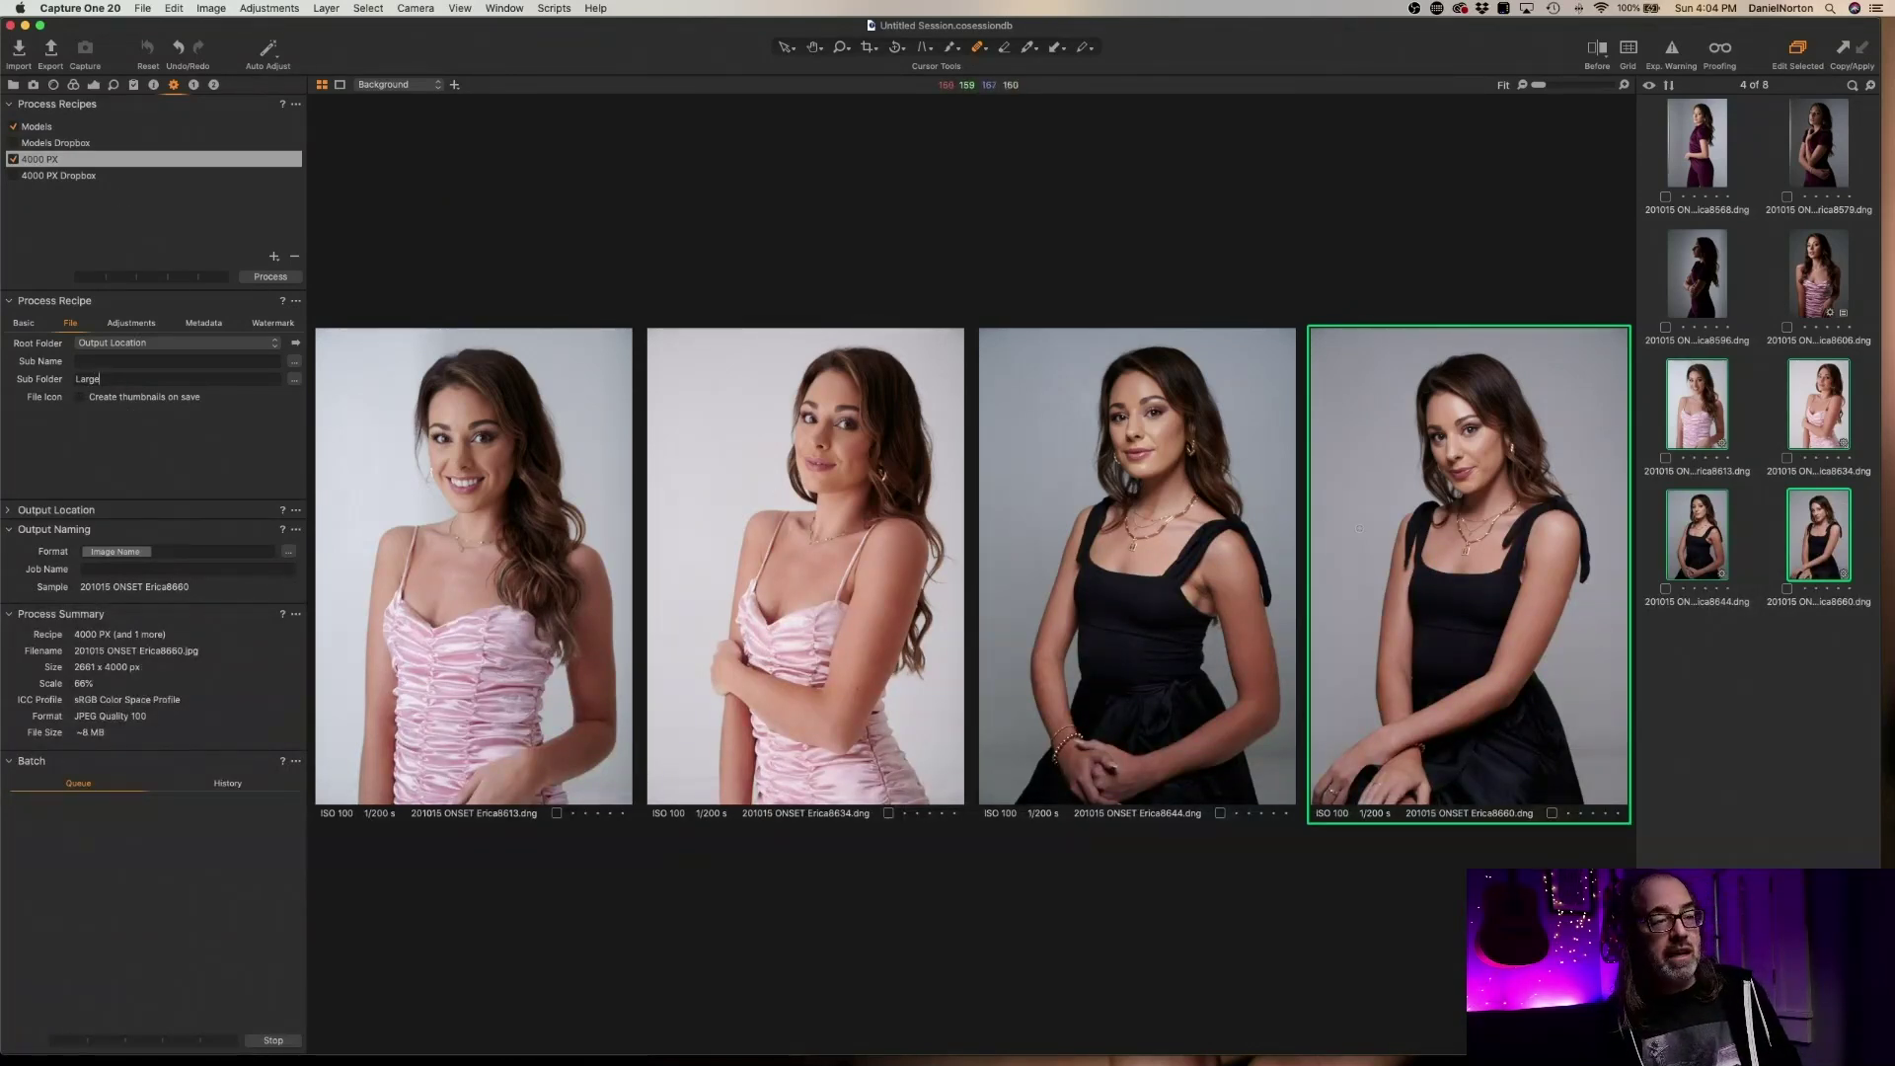
left_click(291, 277)
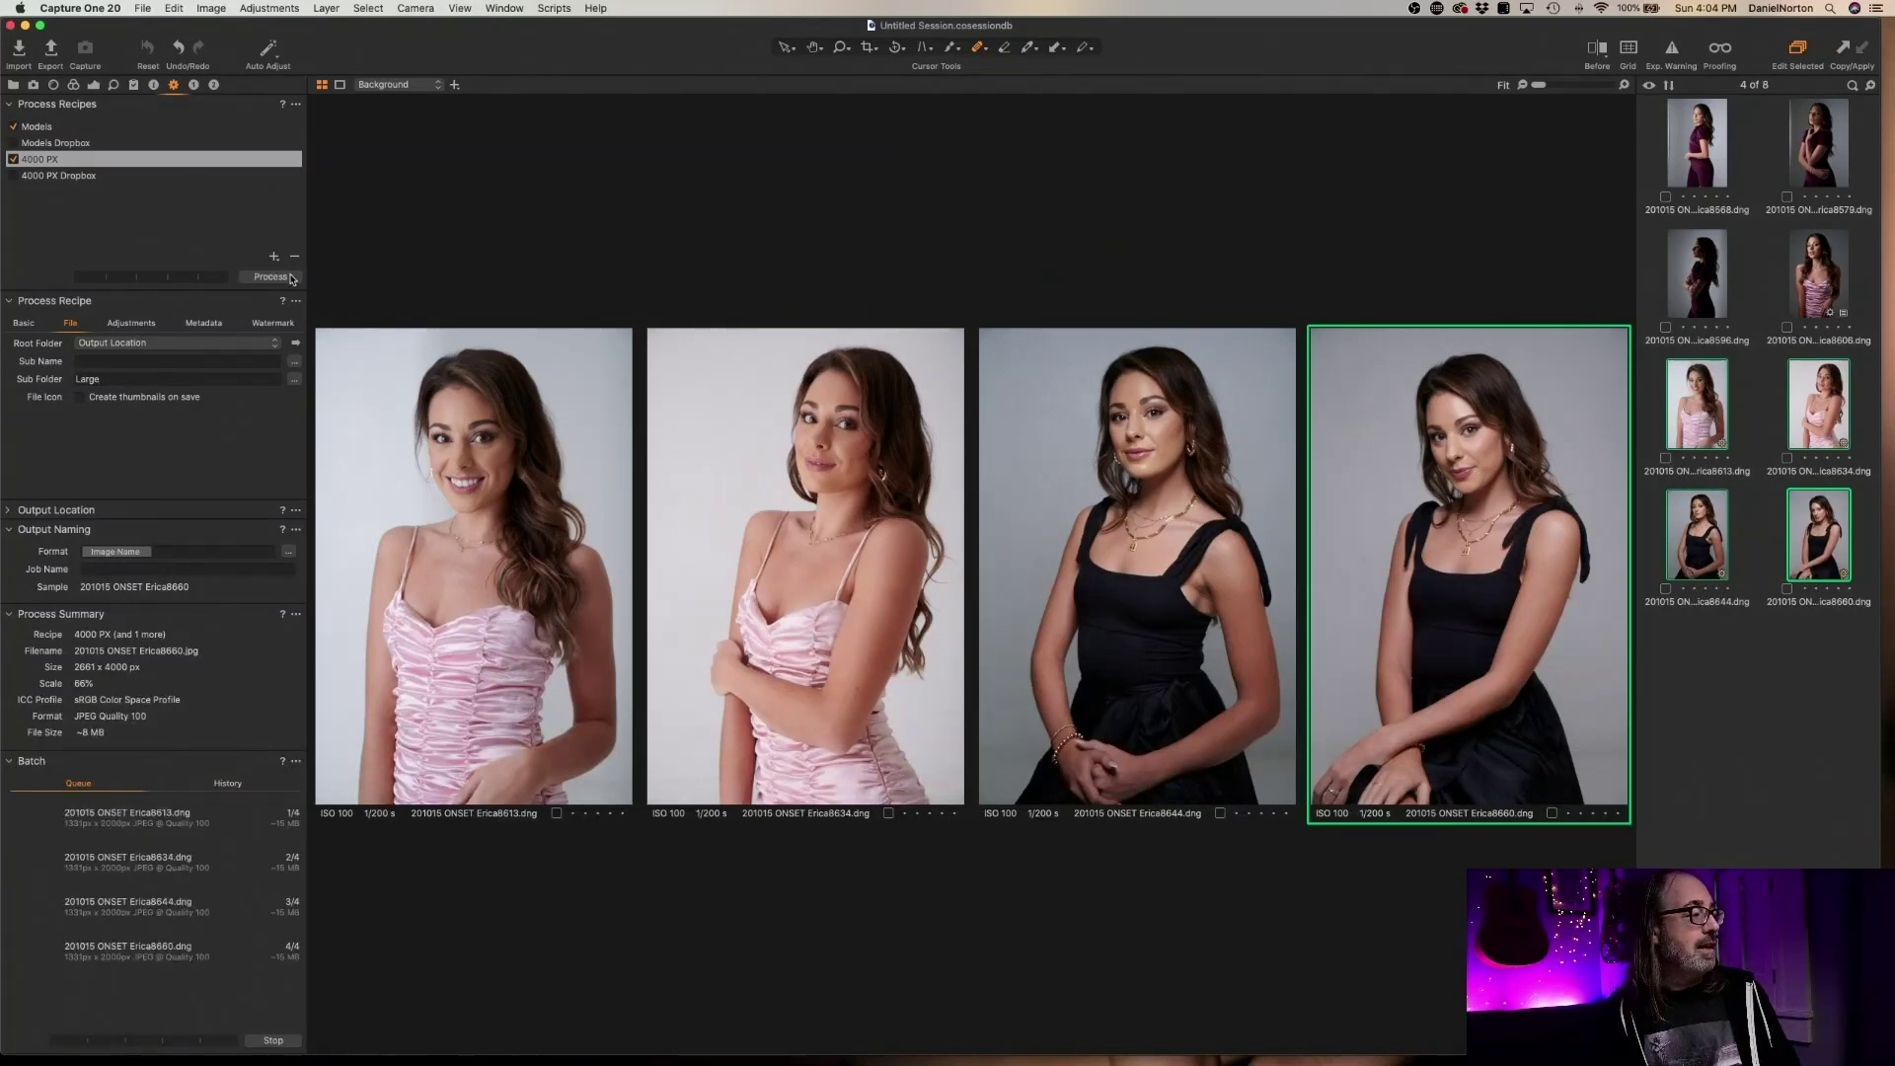
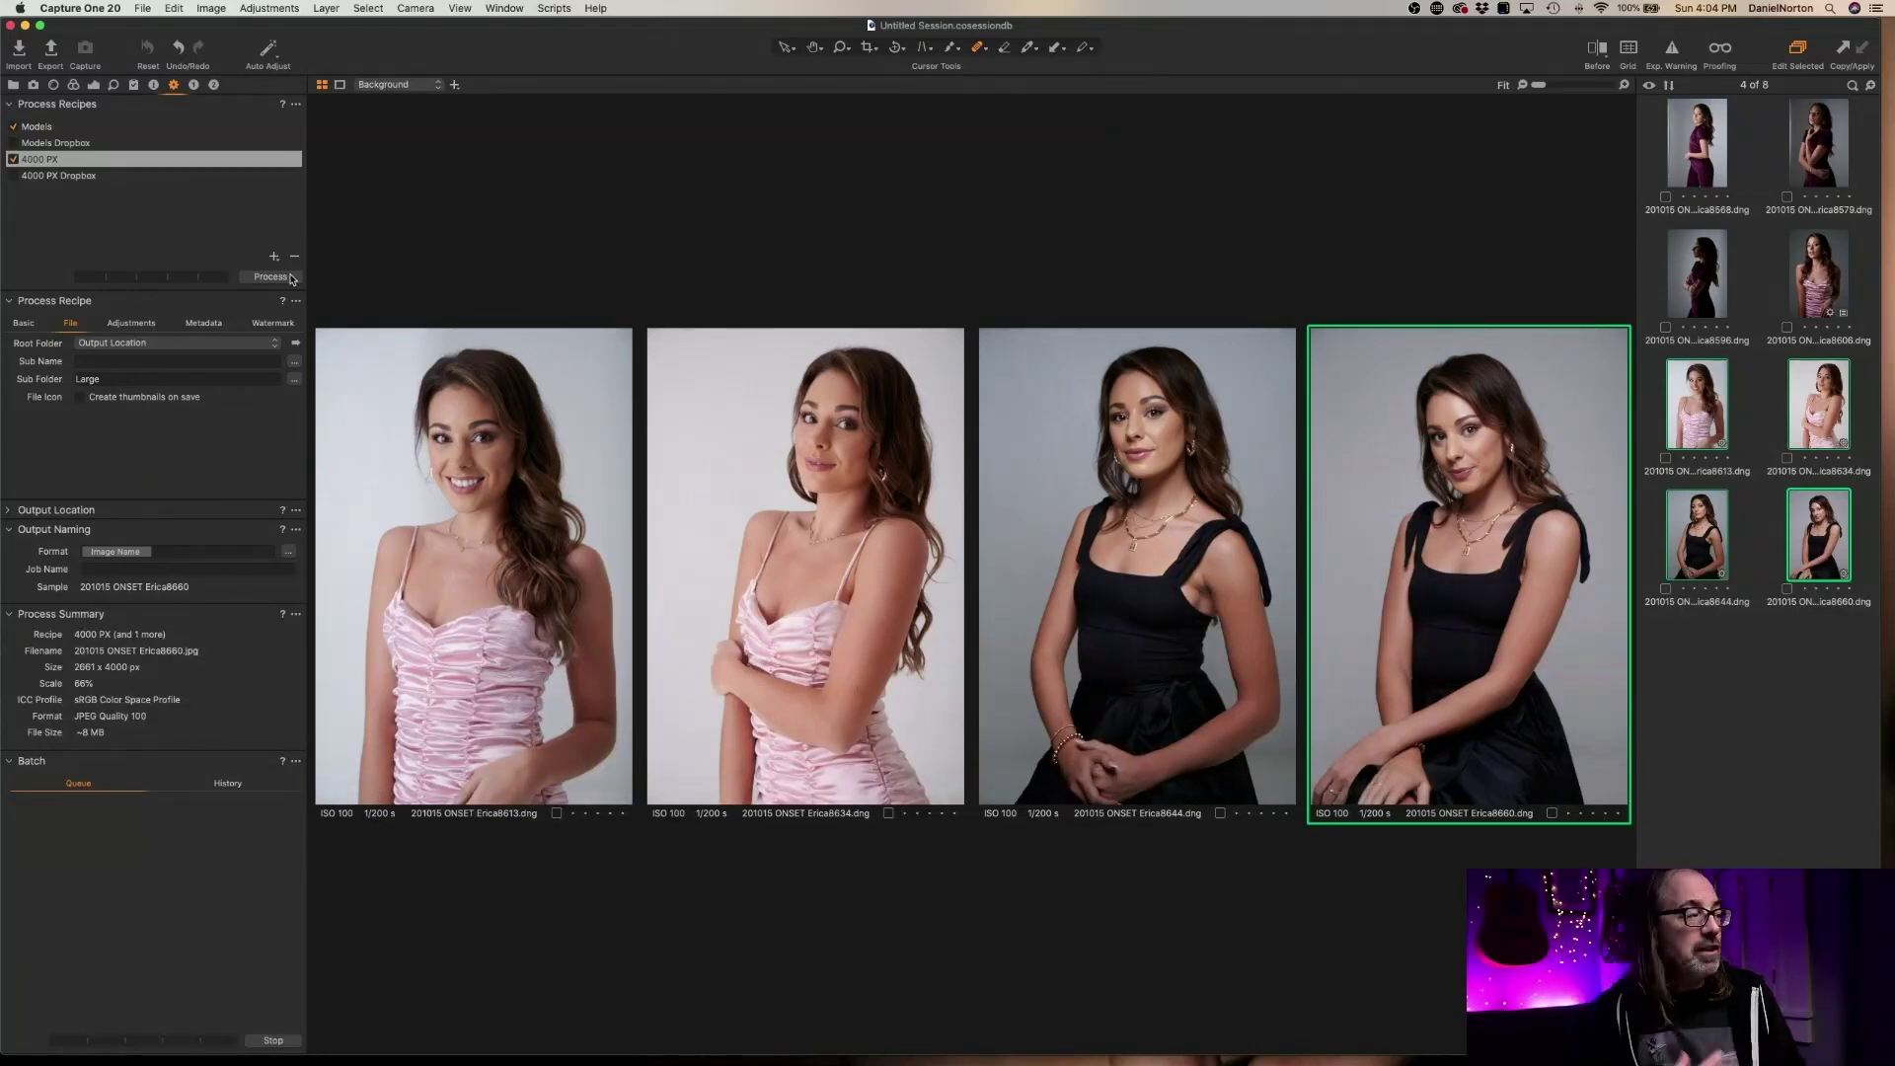
Switch to Finder, enlarge the Dropbox window and view the contents of the Untitled Session folder in Models
key("super+Tab")
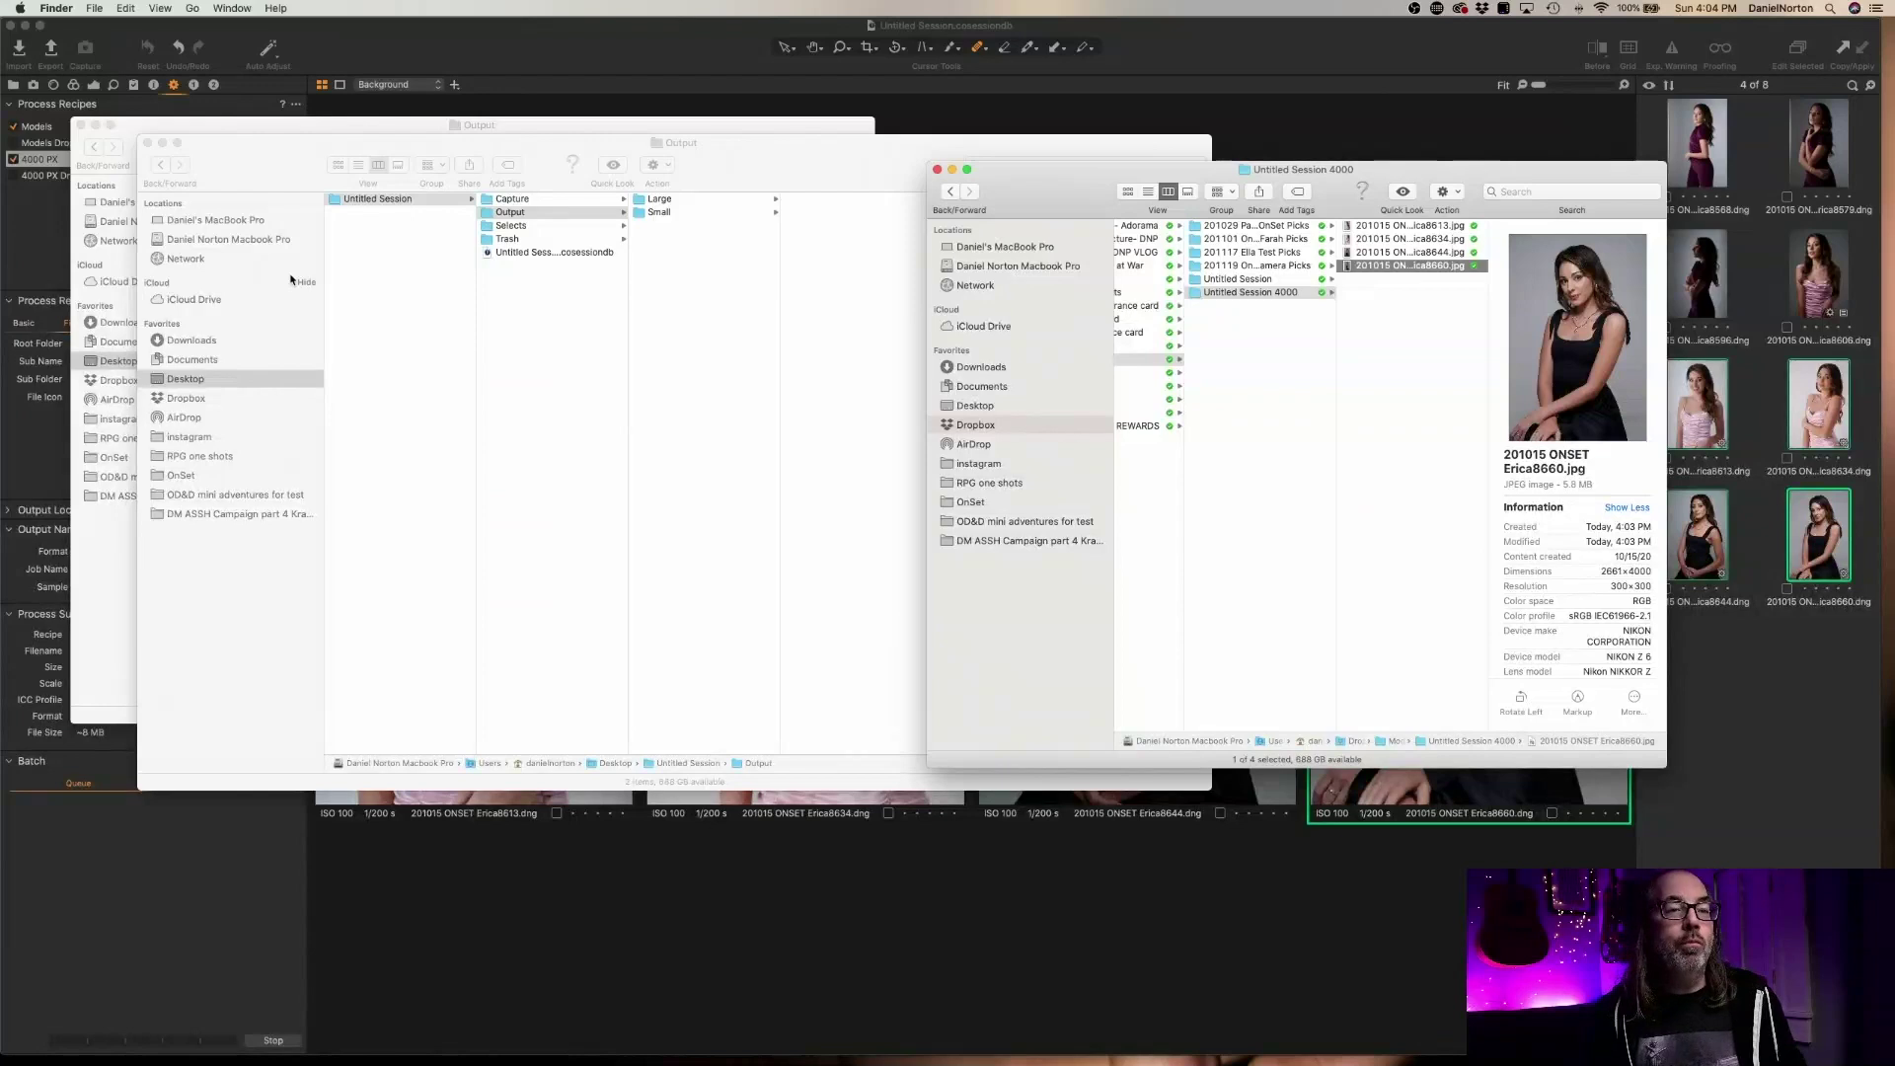
left_click_drag(1003, 222, 383, 204)
left_click_drag(1044, 750, 1123, 825)
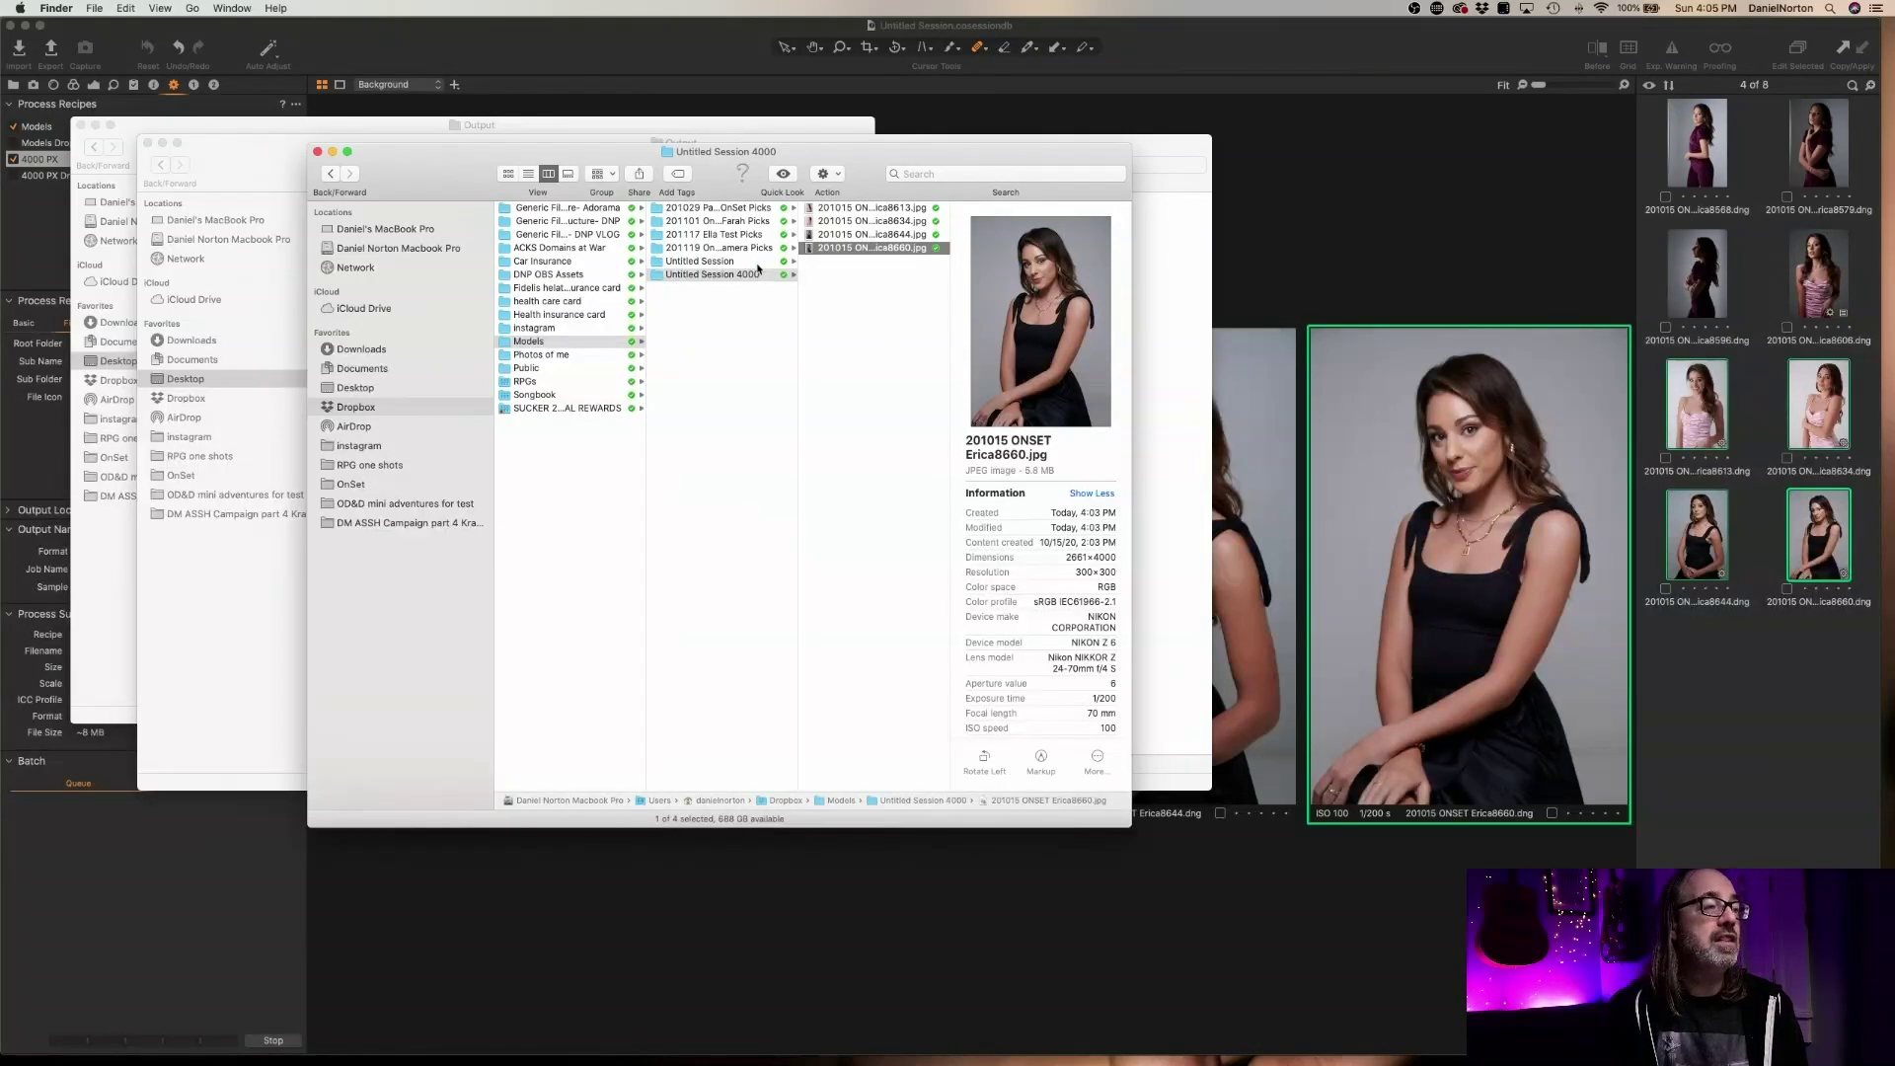
left_click(704, 263)
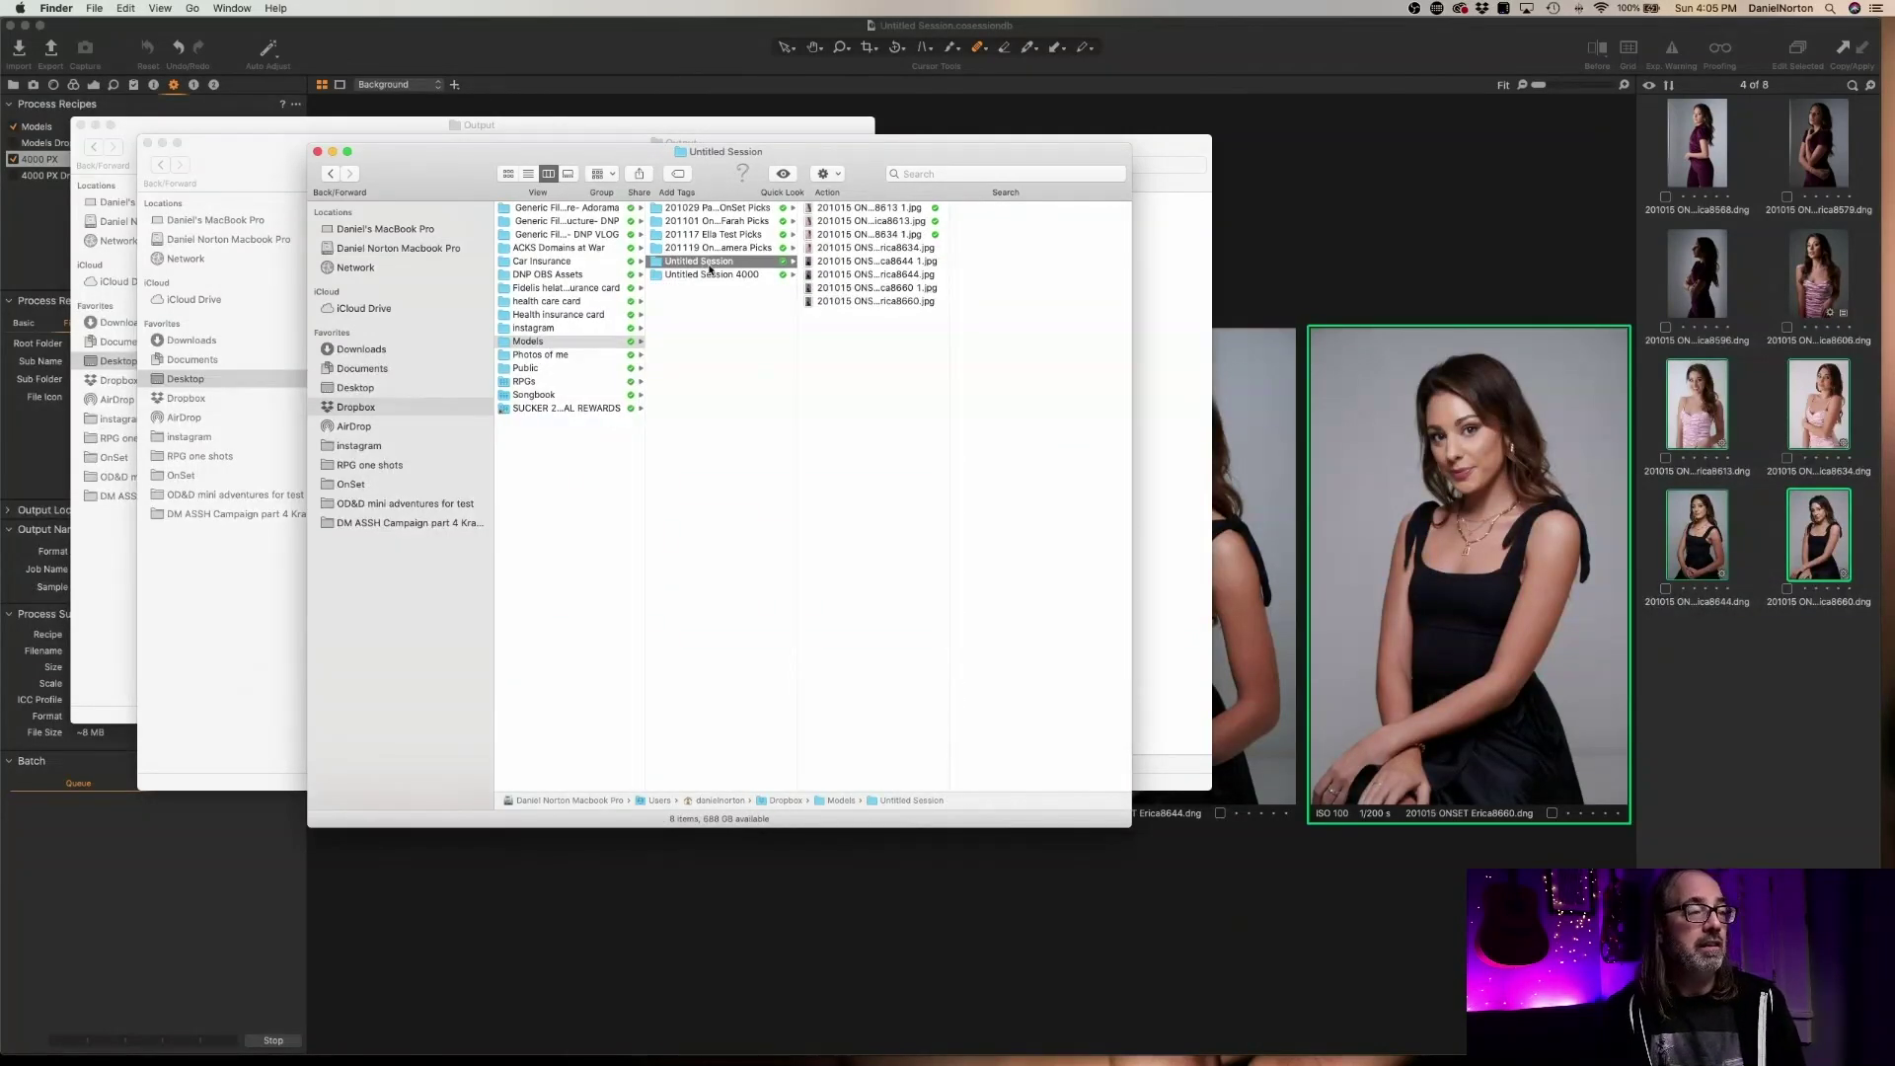
Examine the exported JPEGs and their dimensions in the Untitled Session and Untitled Session 4000 folders
left_click(873, 207)
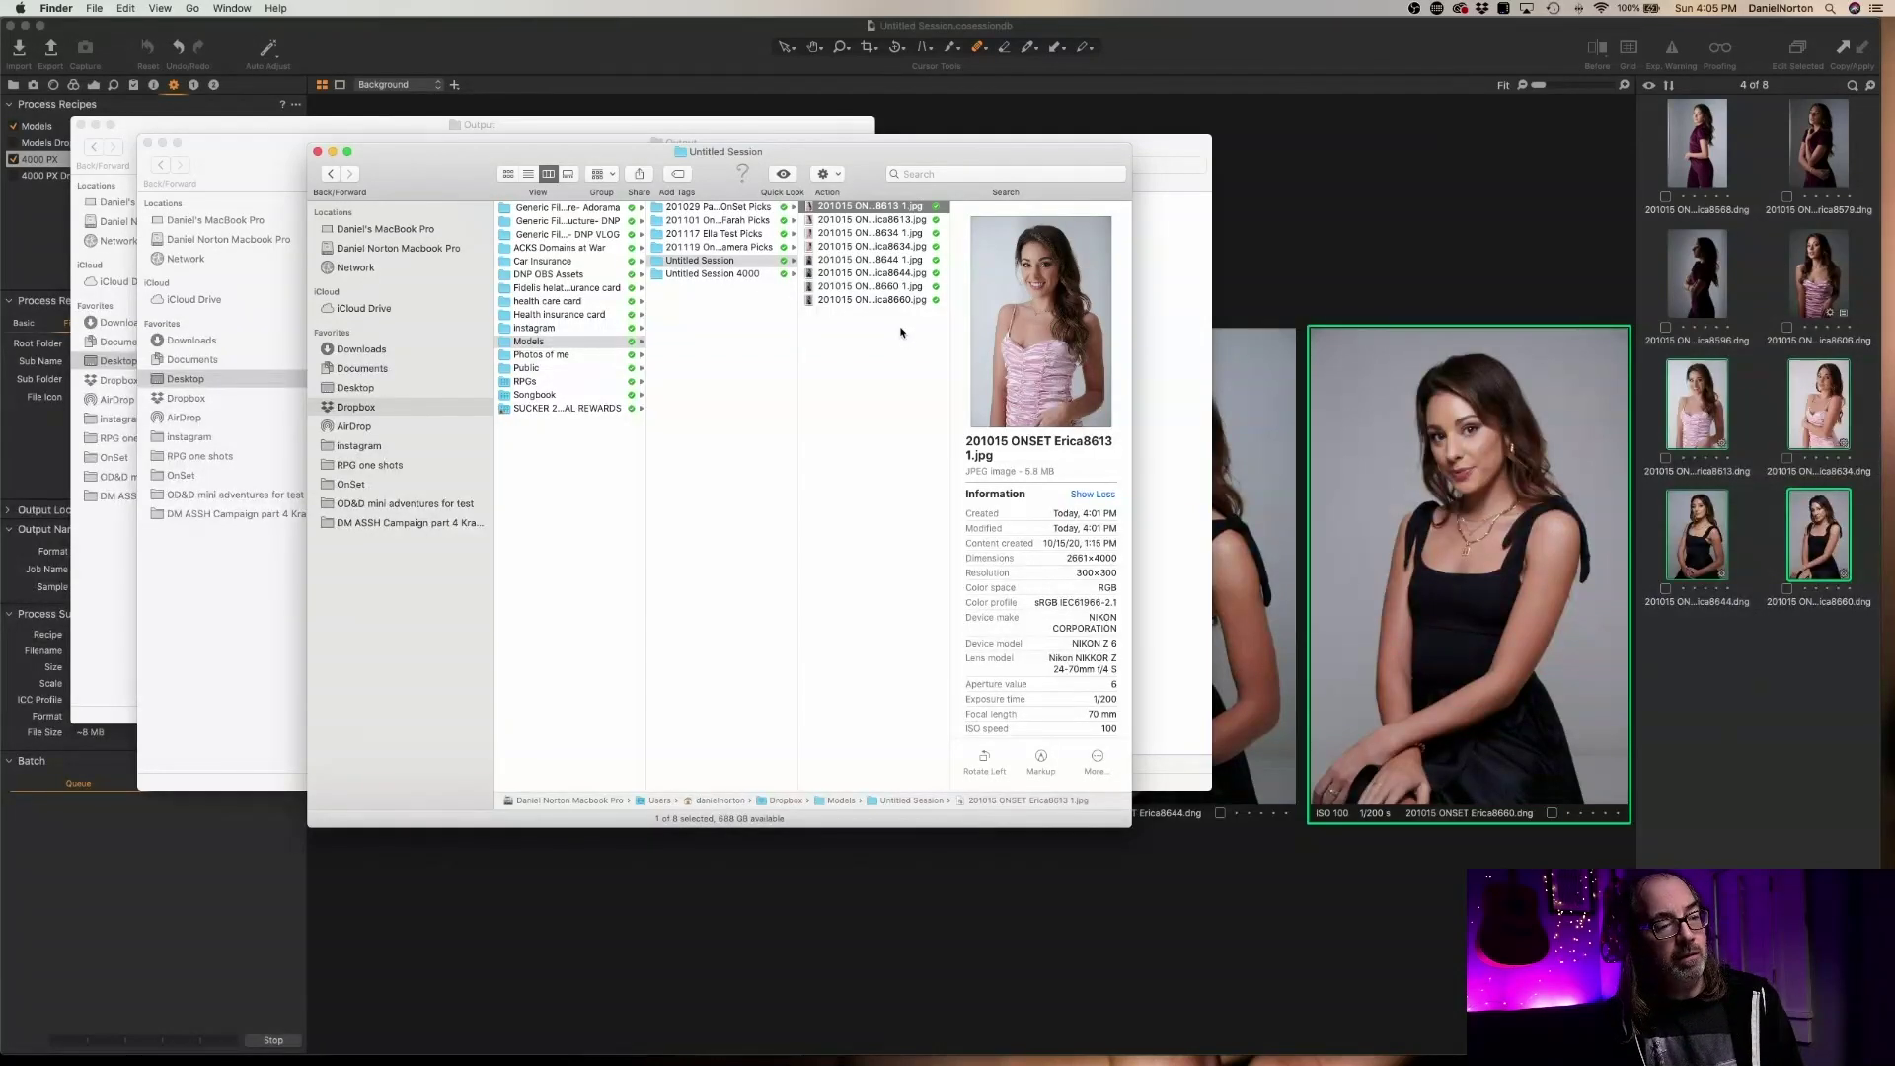
left_click(726, 262)
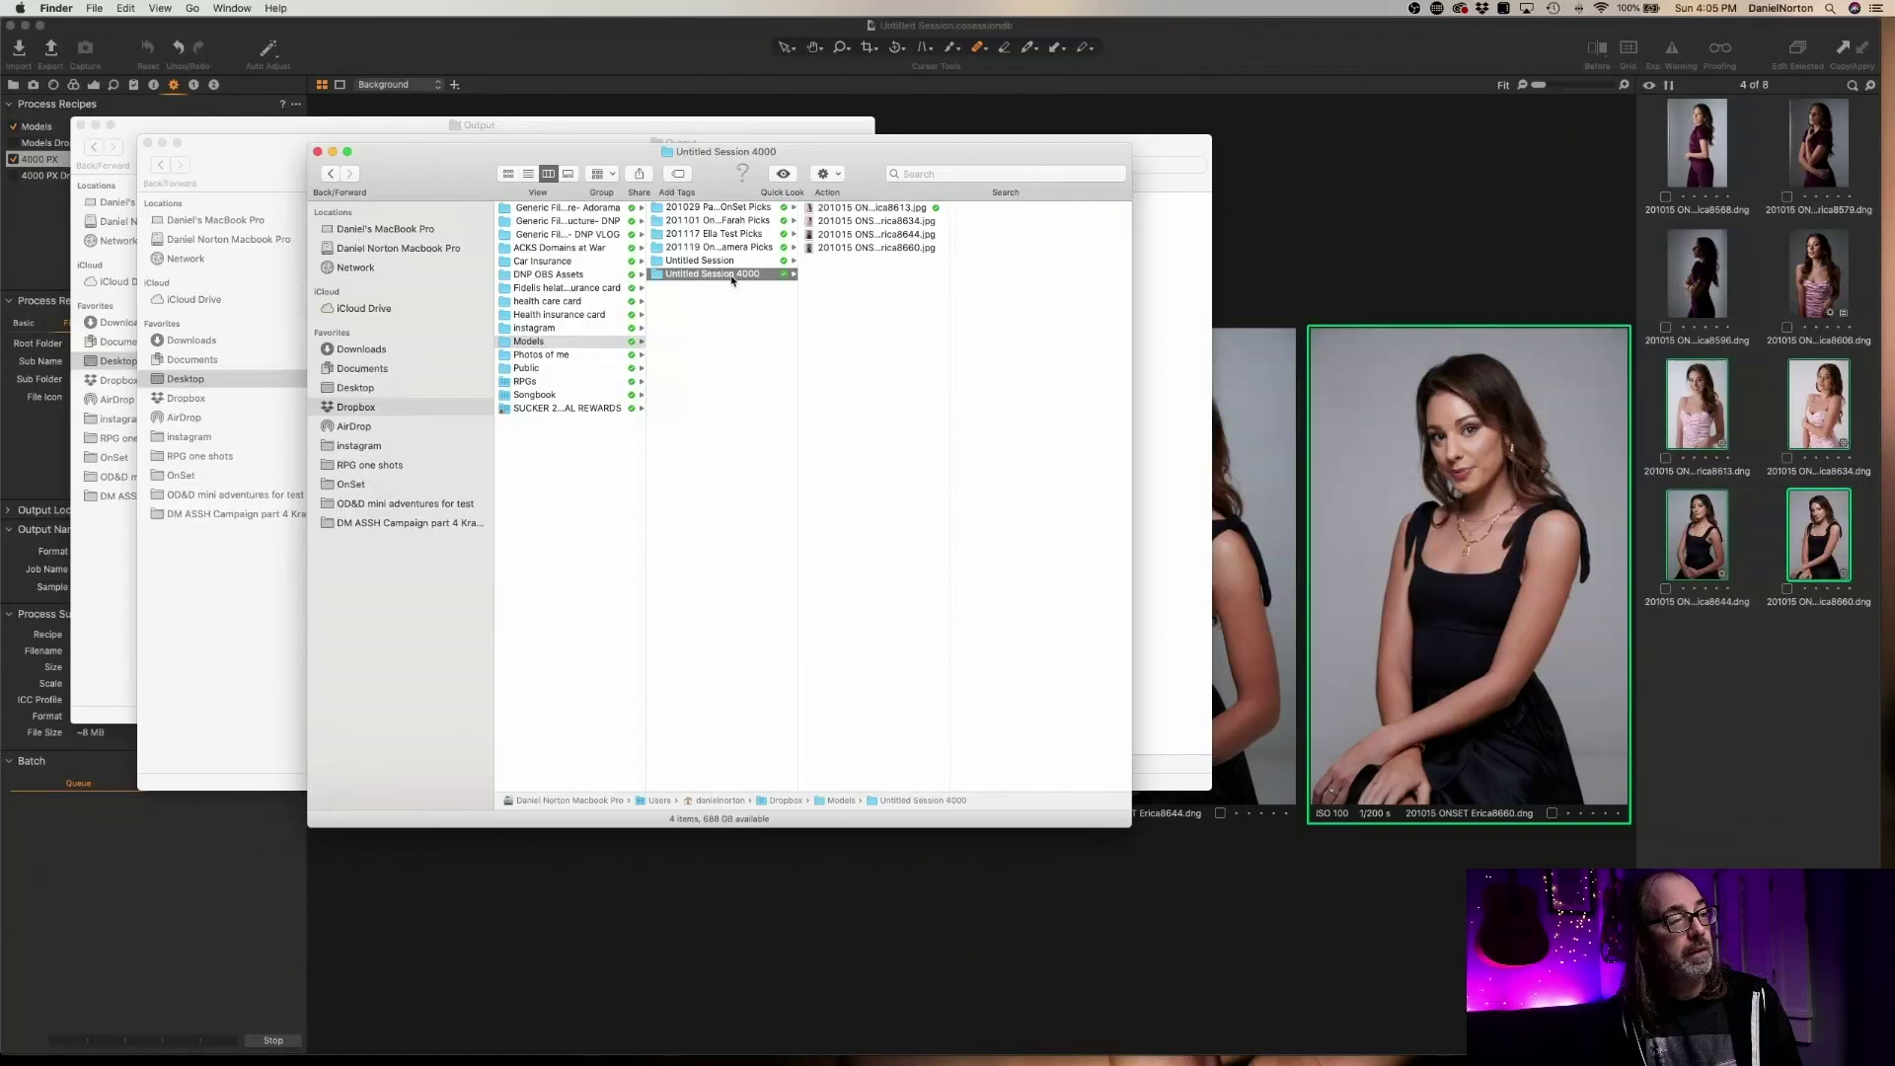
left_click(903, 209)
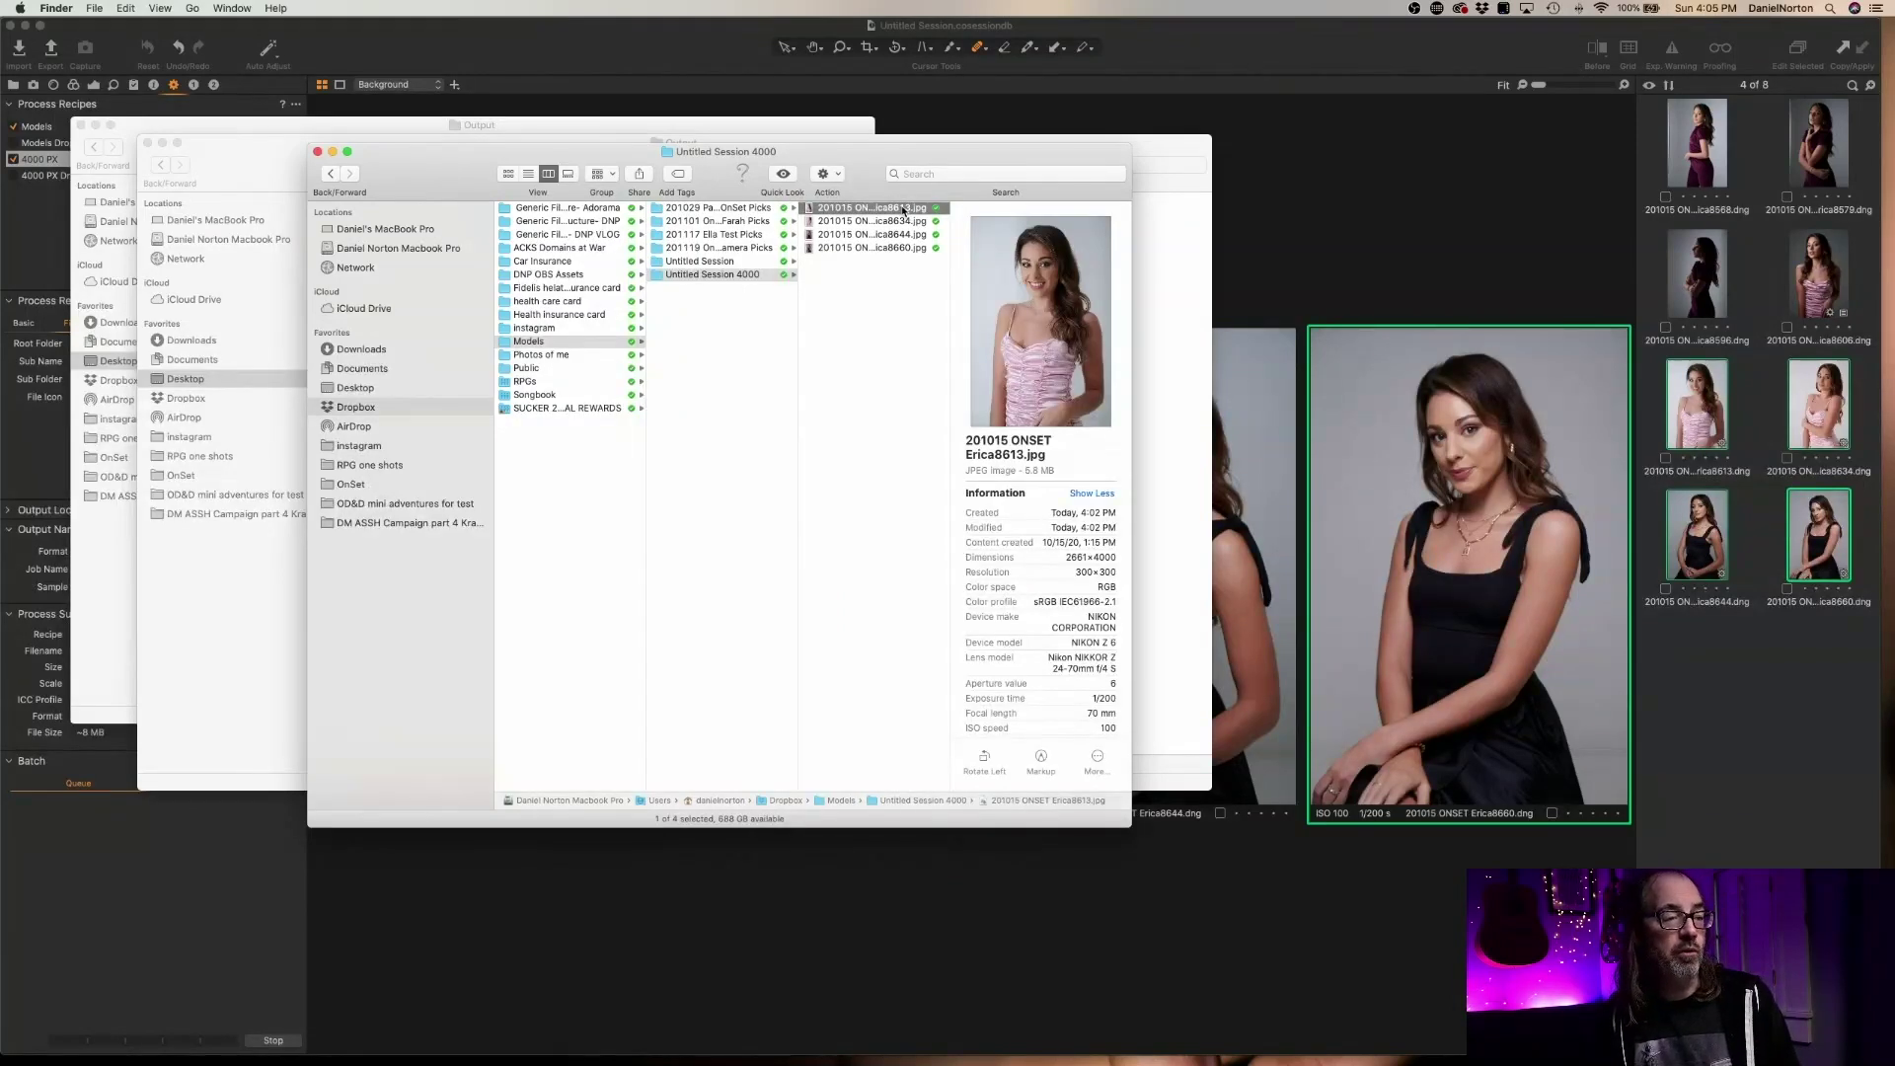
key("Down")
key("Down")
key("Down")
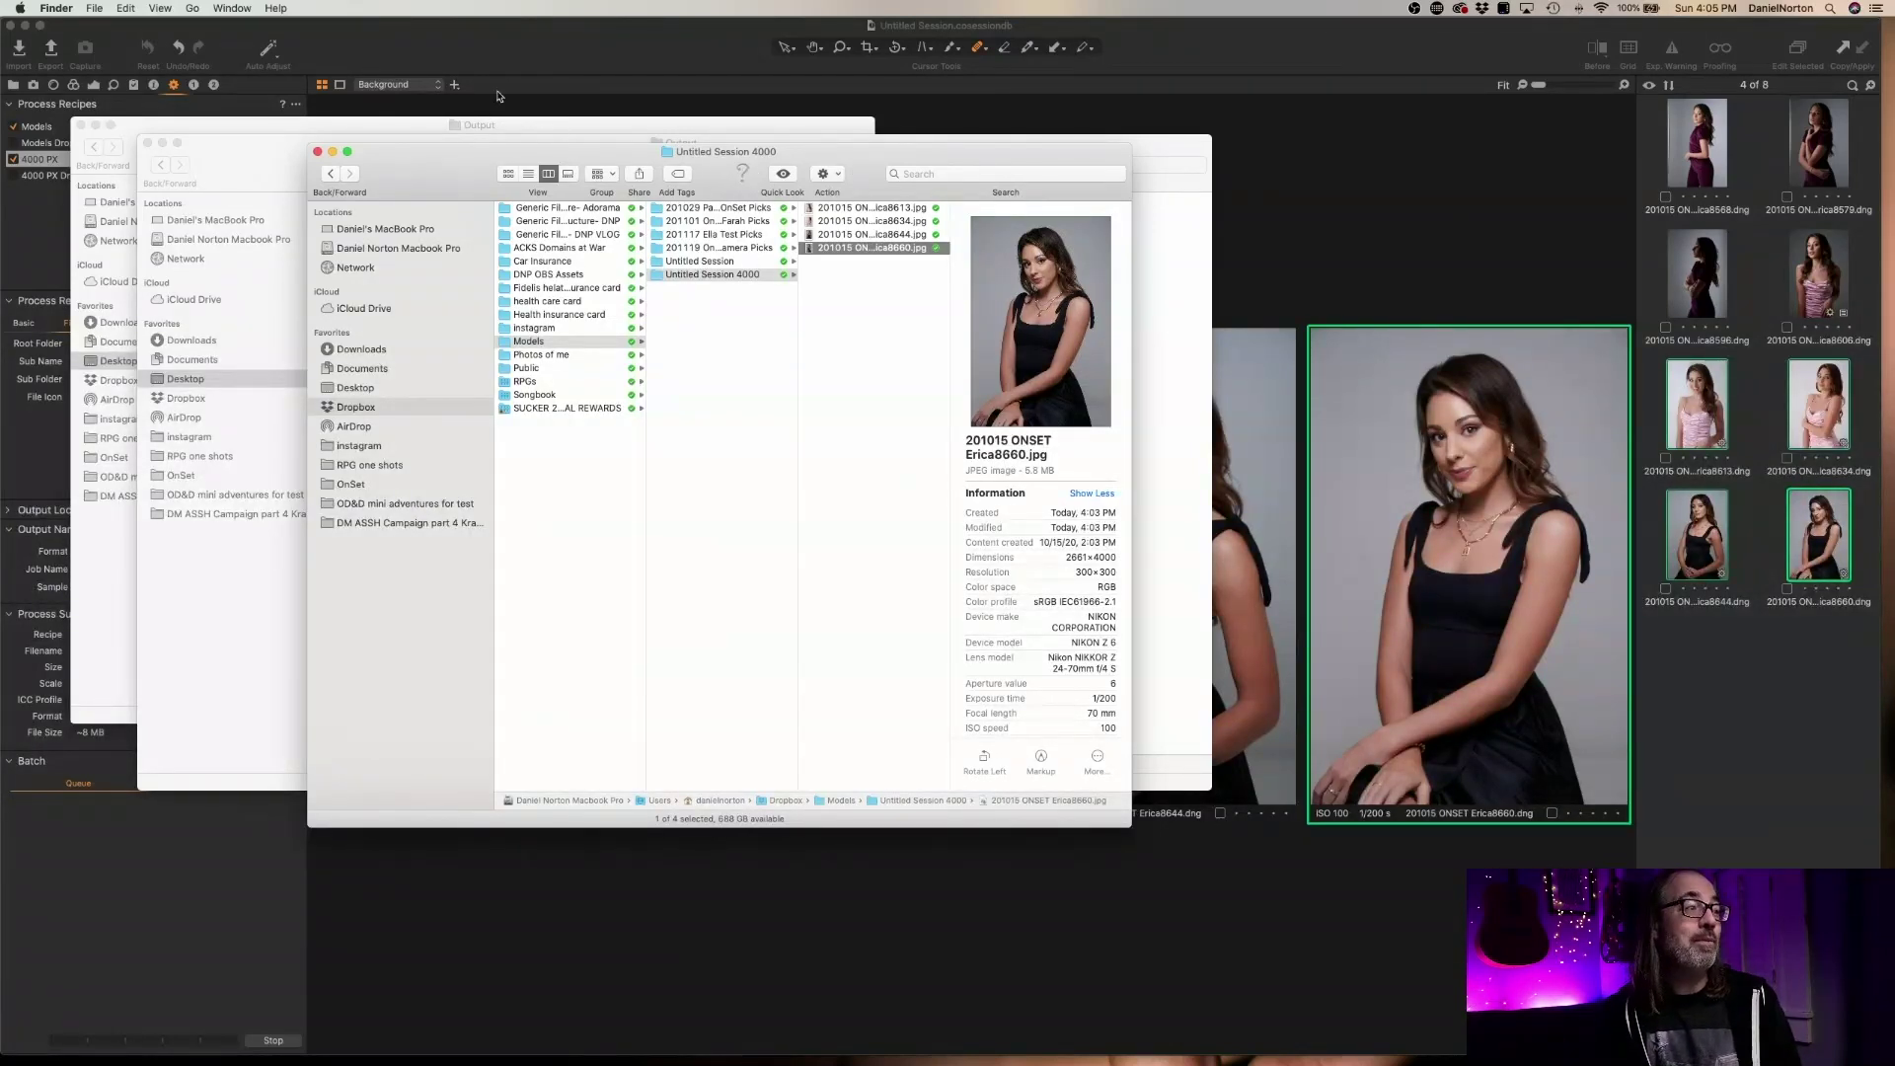
Switch to Capture One and clear the sub folder entries of the 4000 PX and Models recipes
left_click(539, 33)
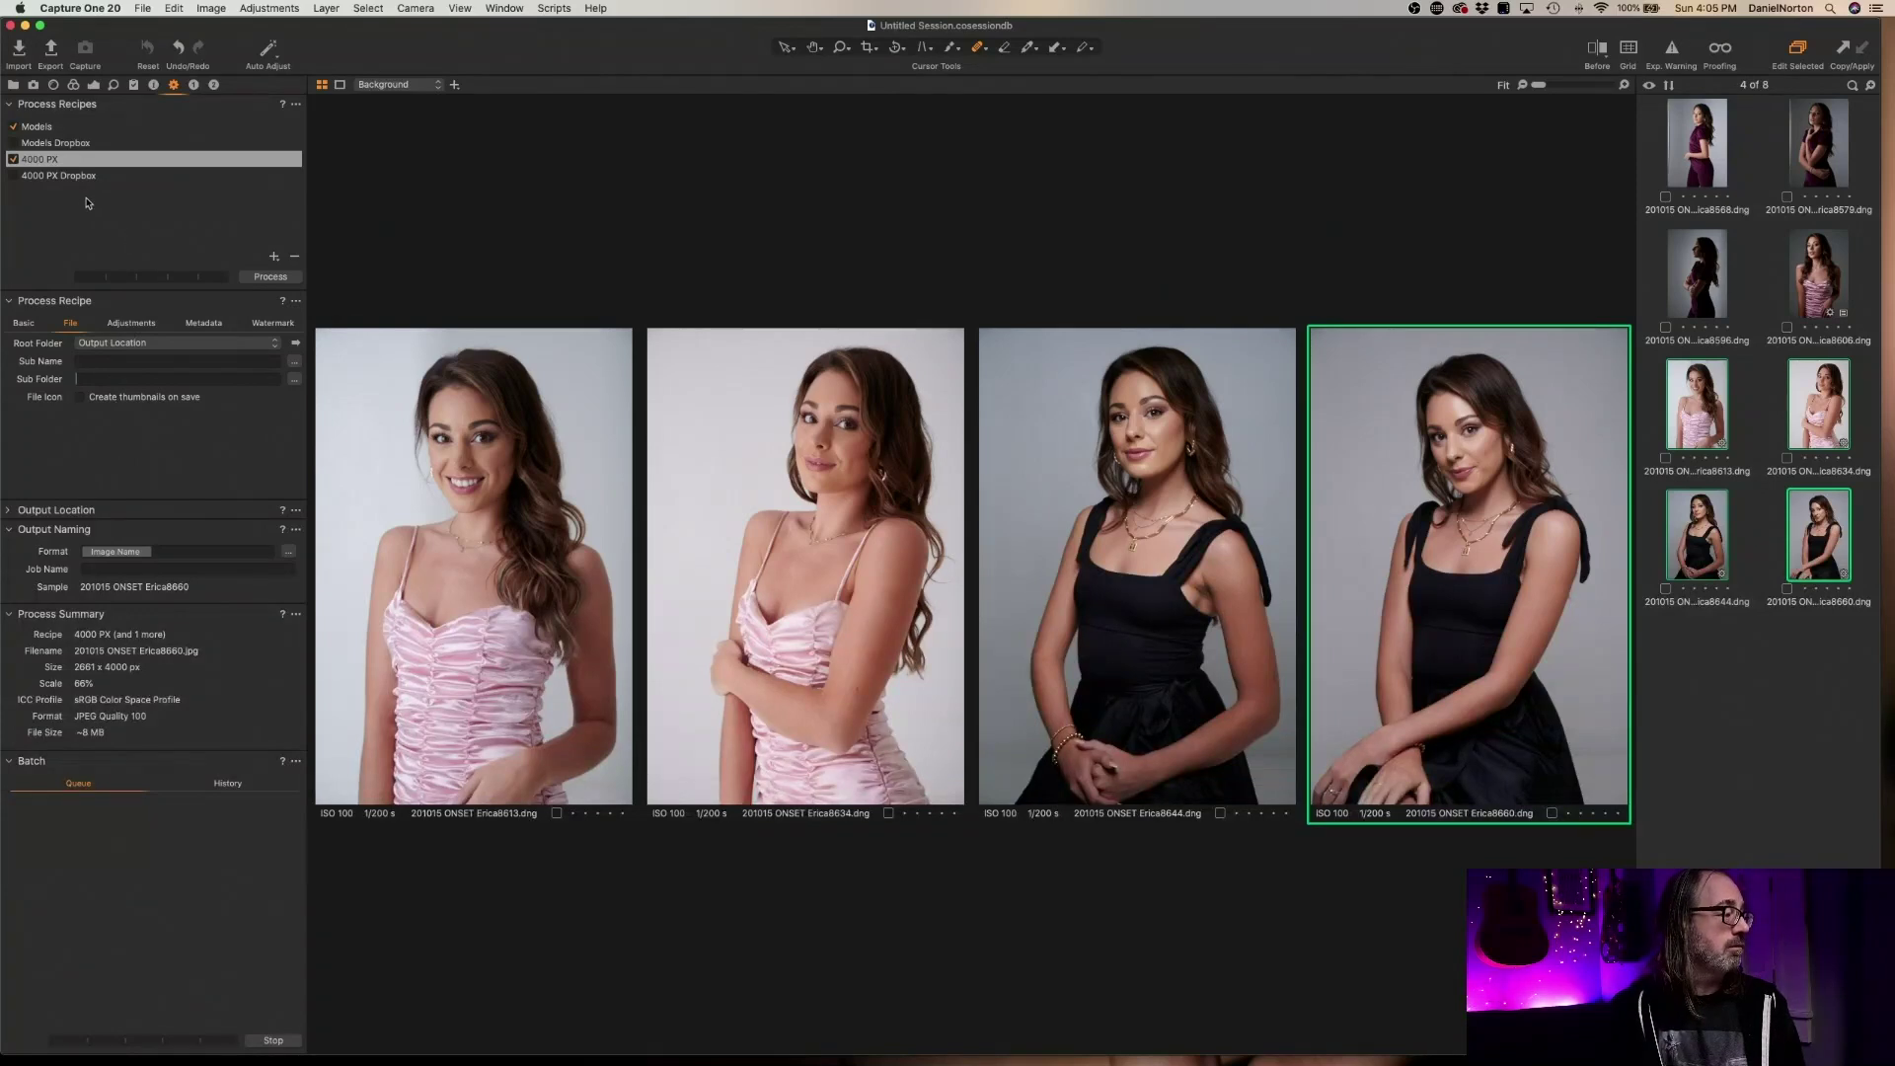
left_click(51, 126)
left_click(121, 380)
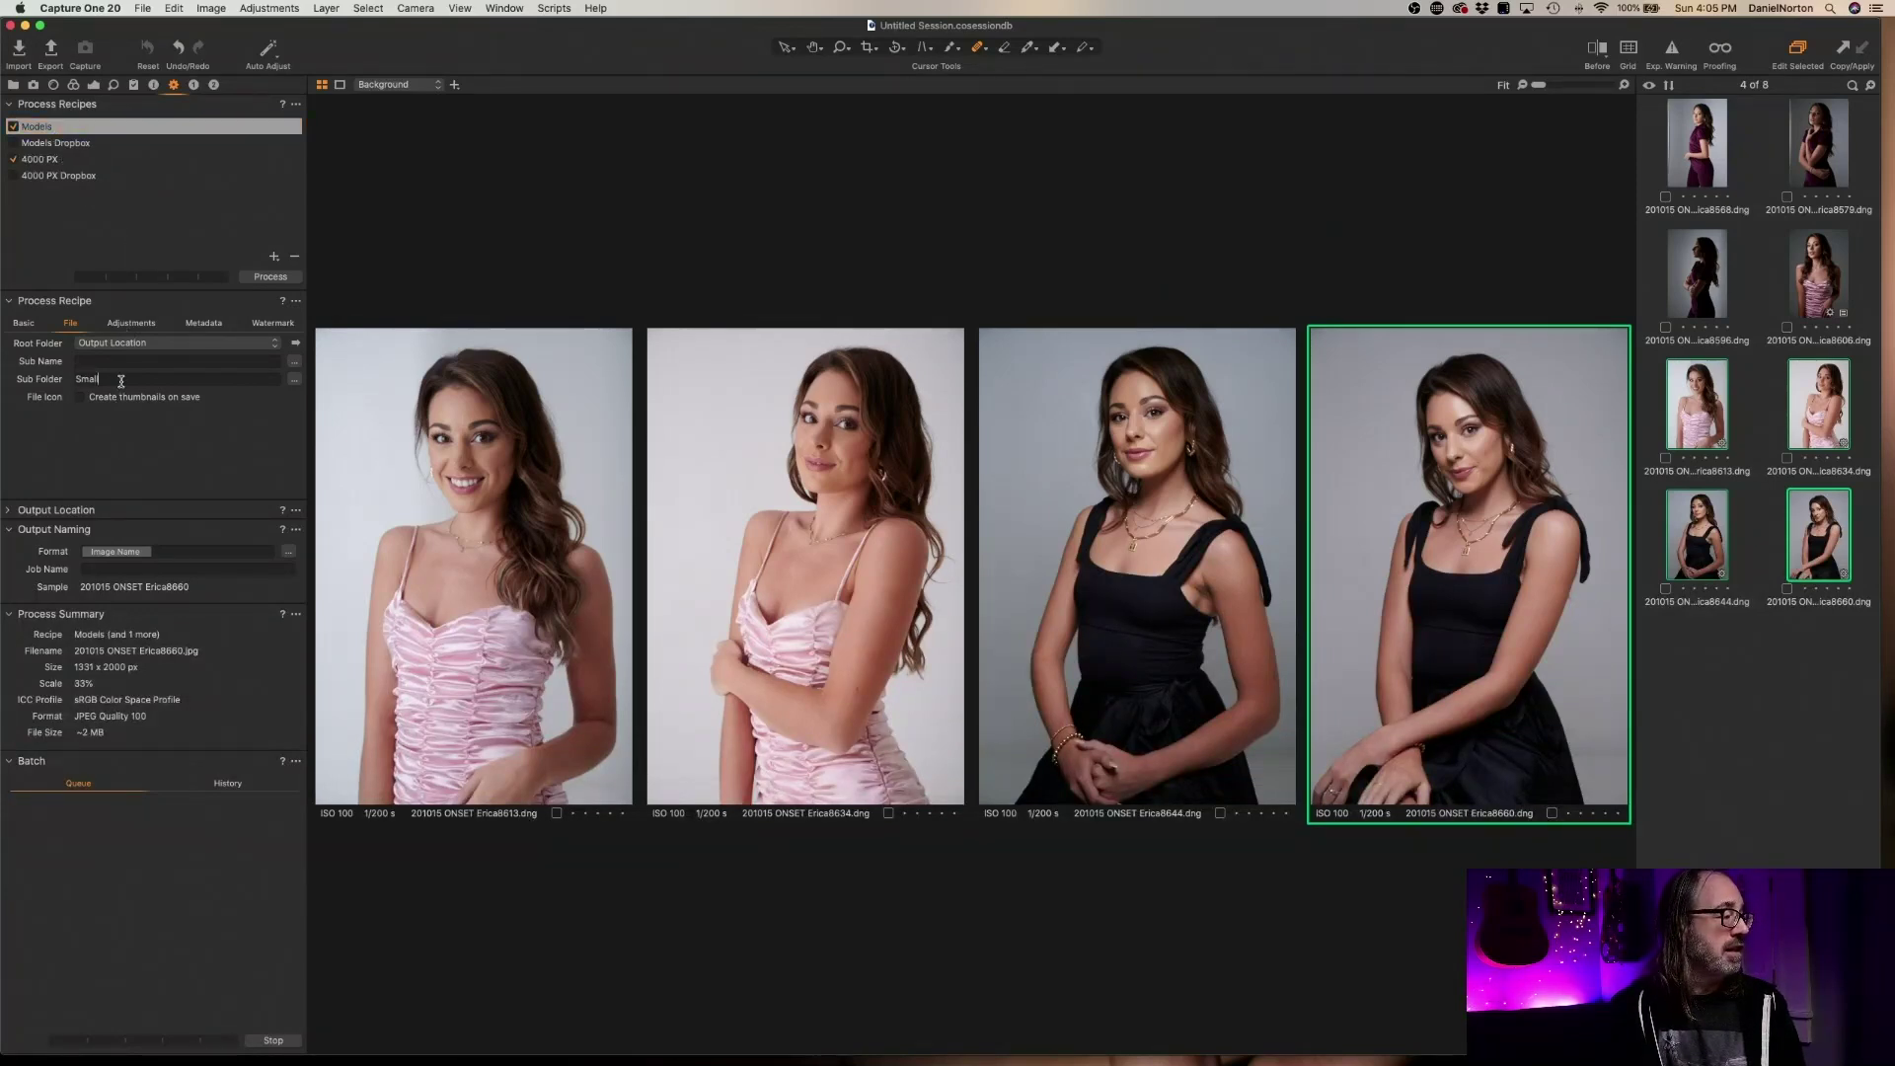
key("BackSpace")
key("BackSpace")
key("BackSpace")
key("BackSpace")
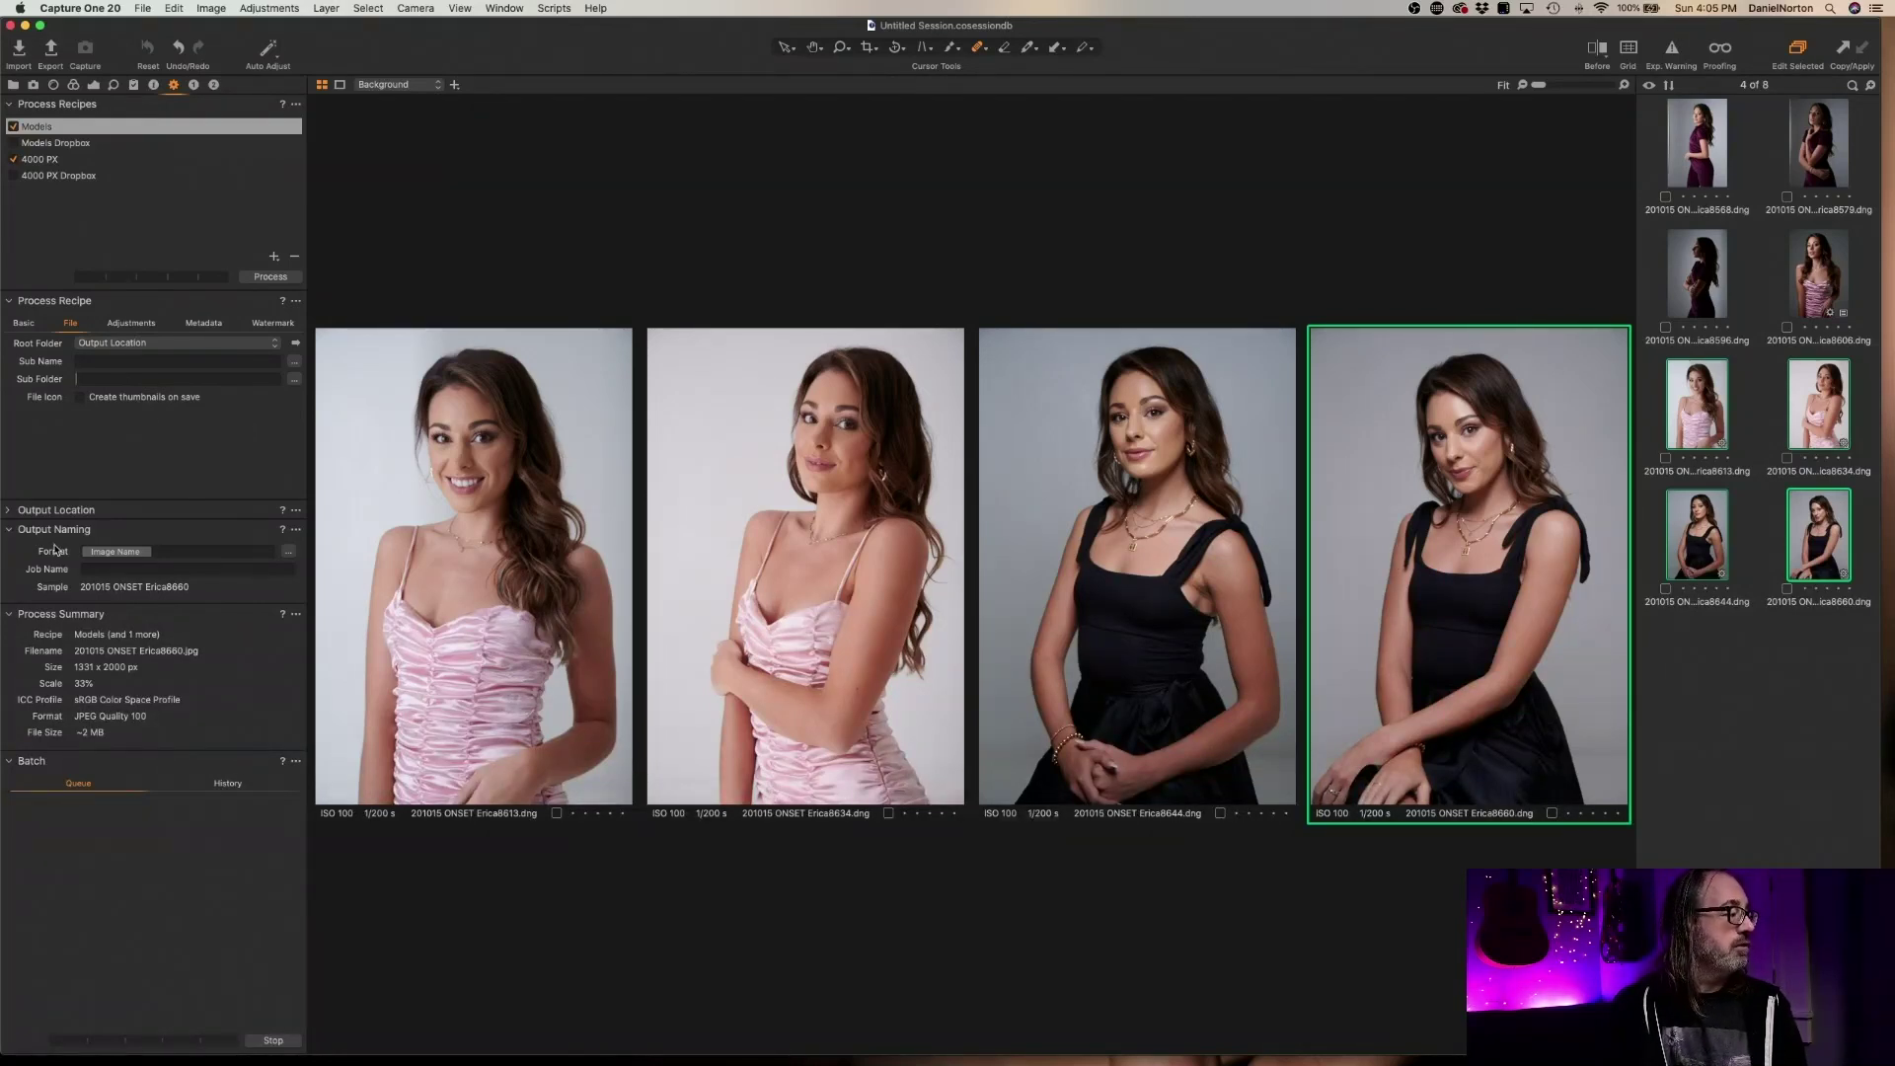
Set the Output Location's sub folder to test and process the selected images with both enabled recipes
left_click(14, 302)
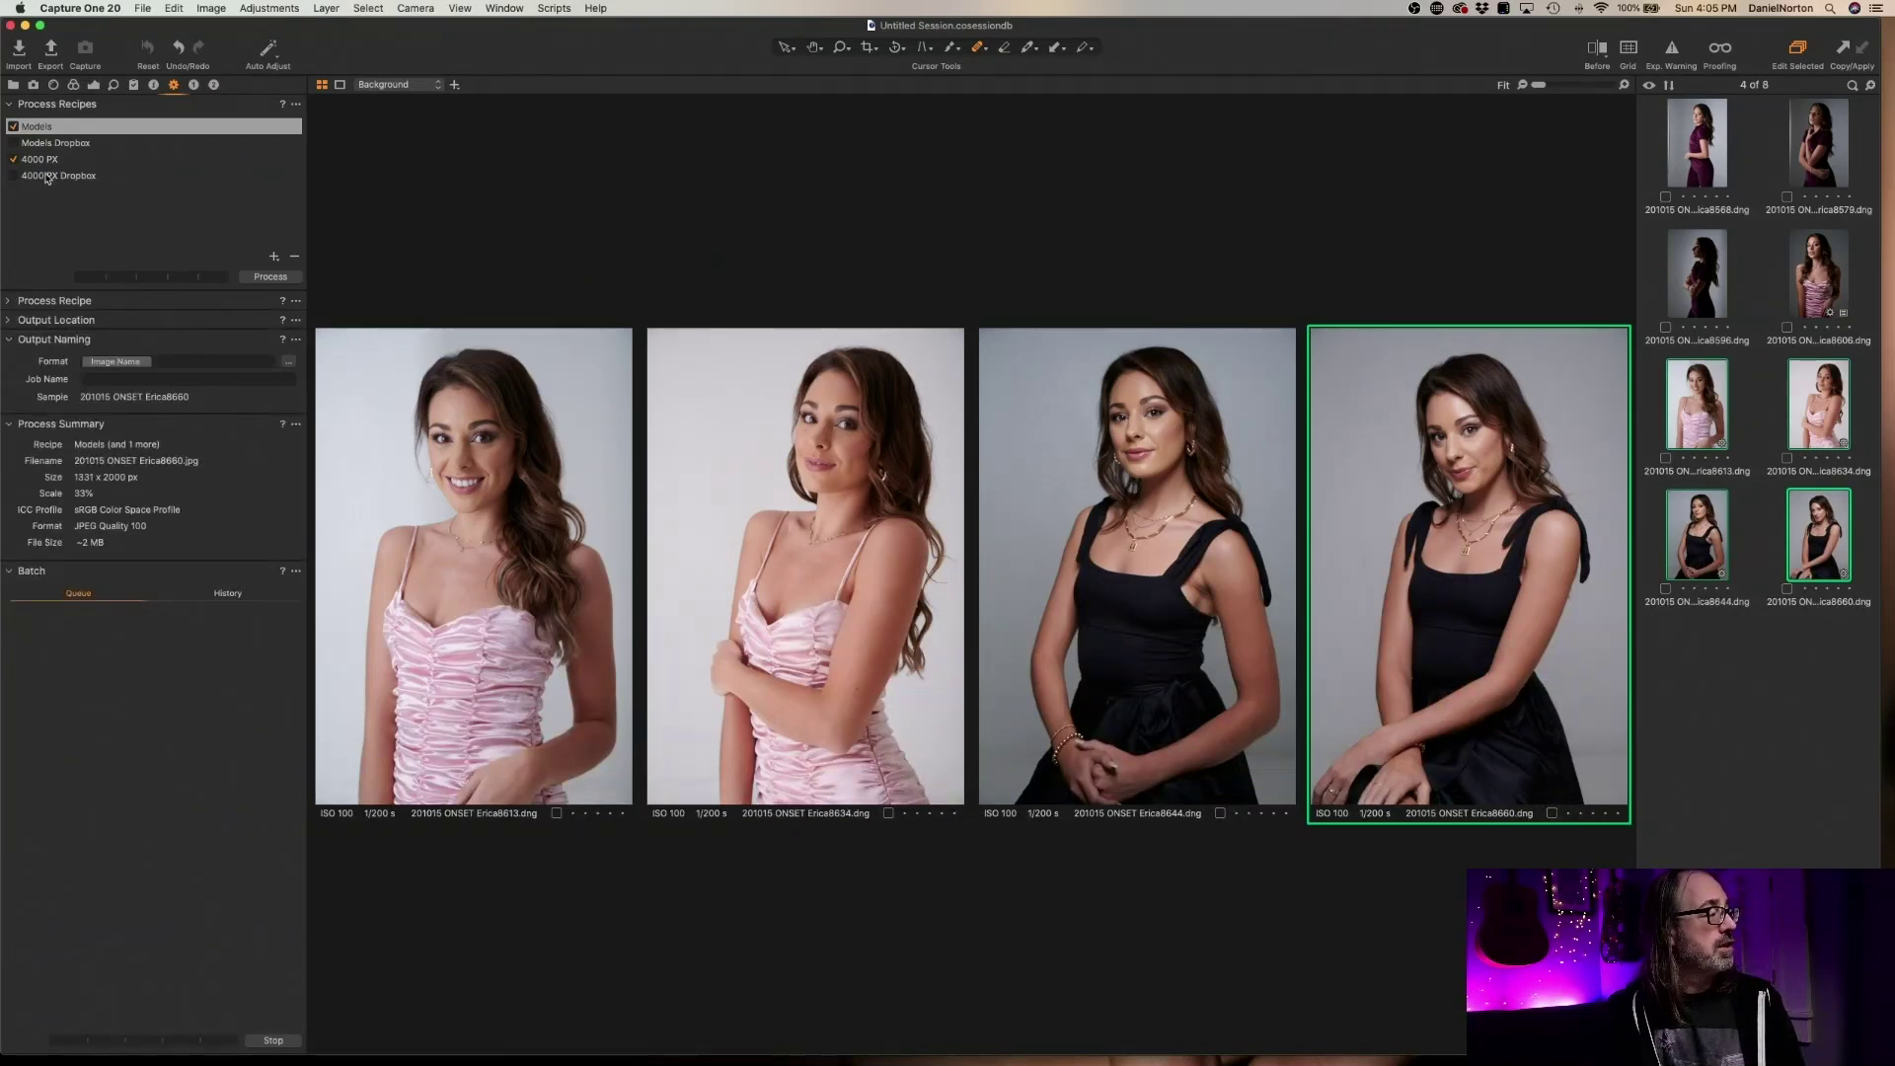
left_click(12, 323)
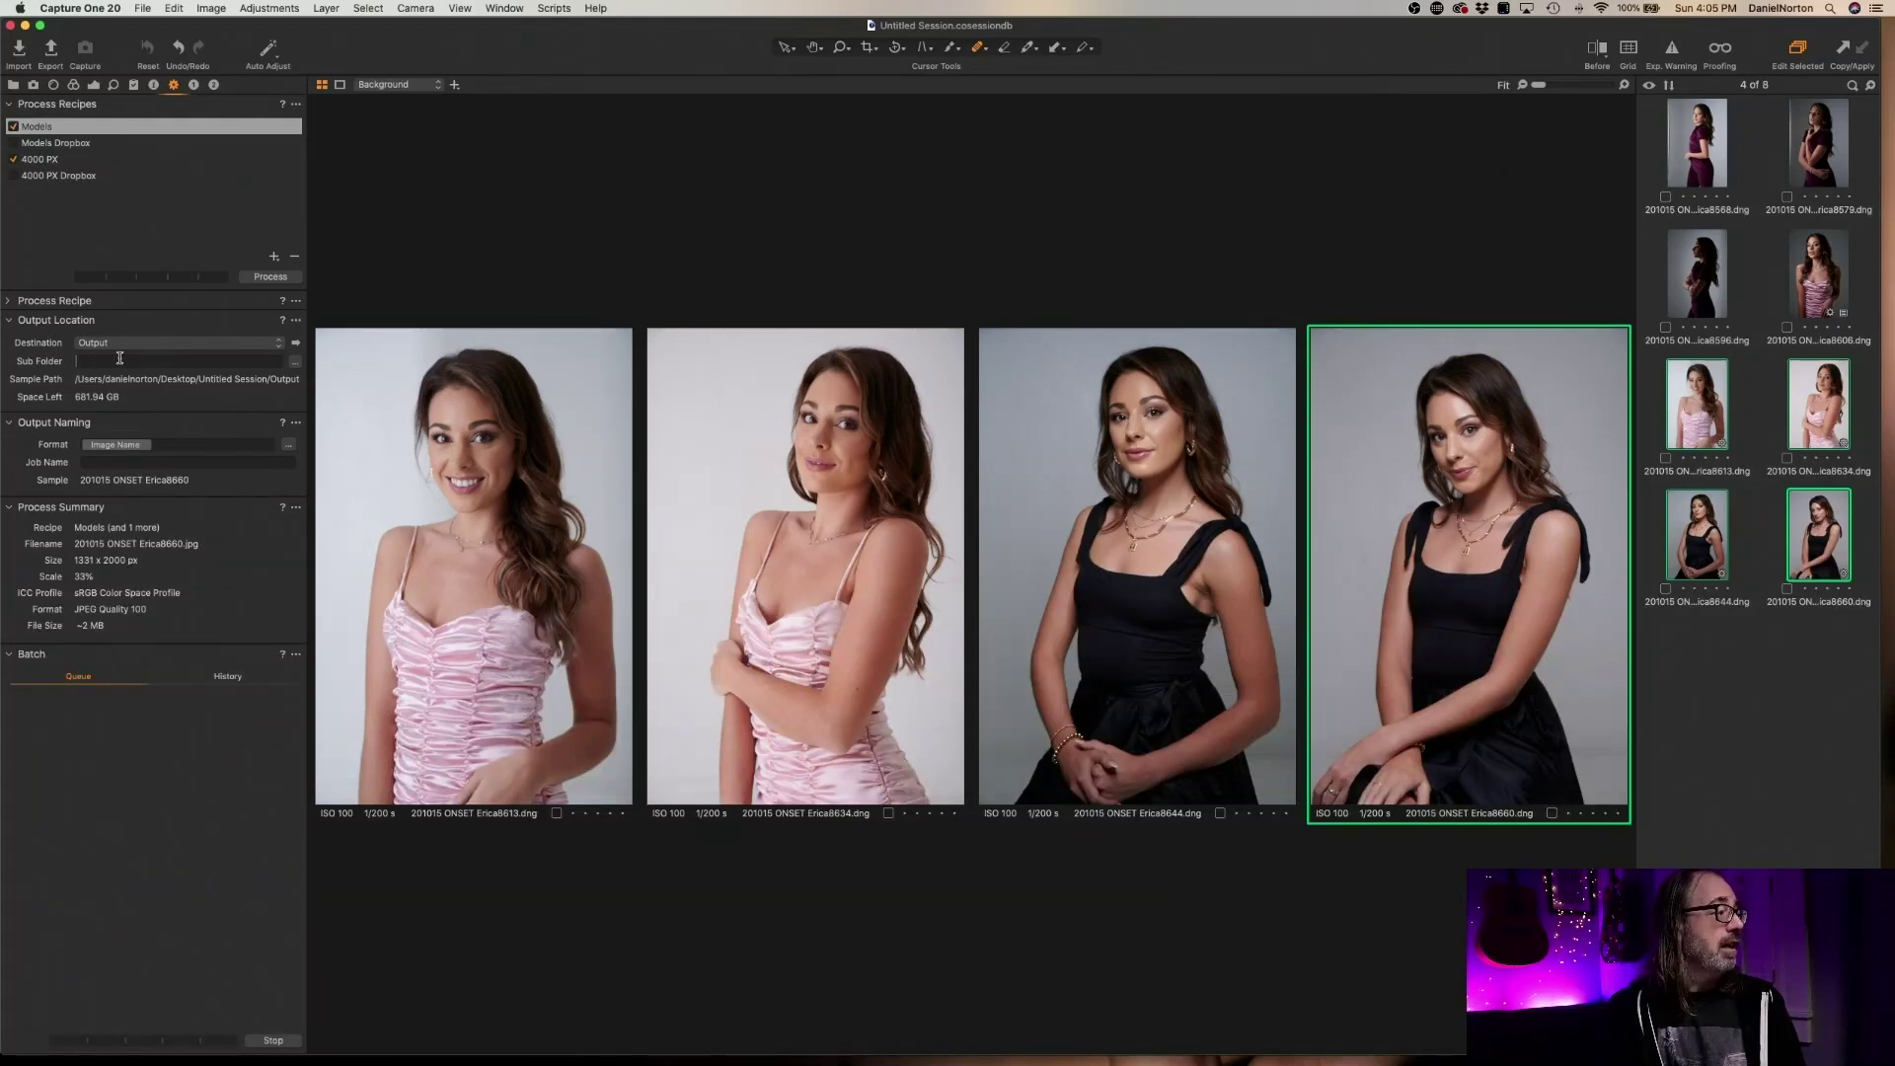
type("test")
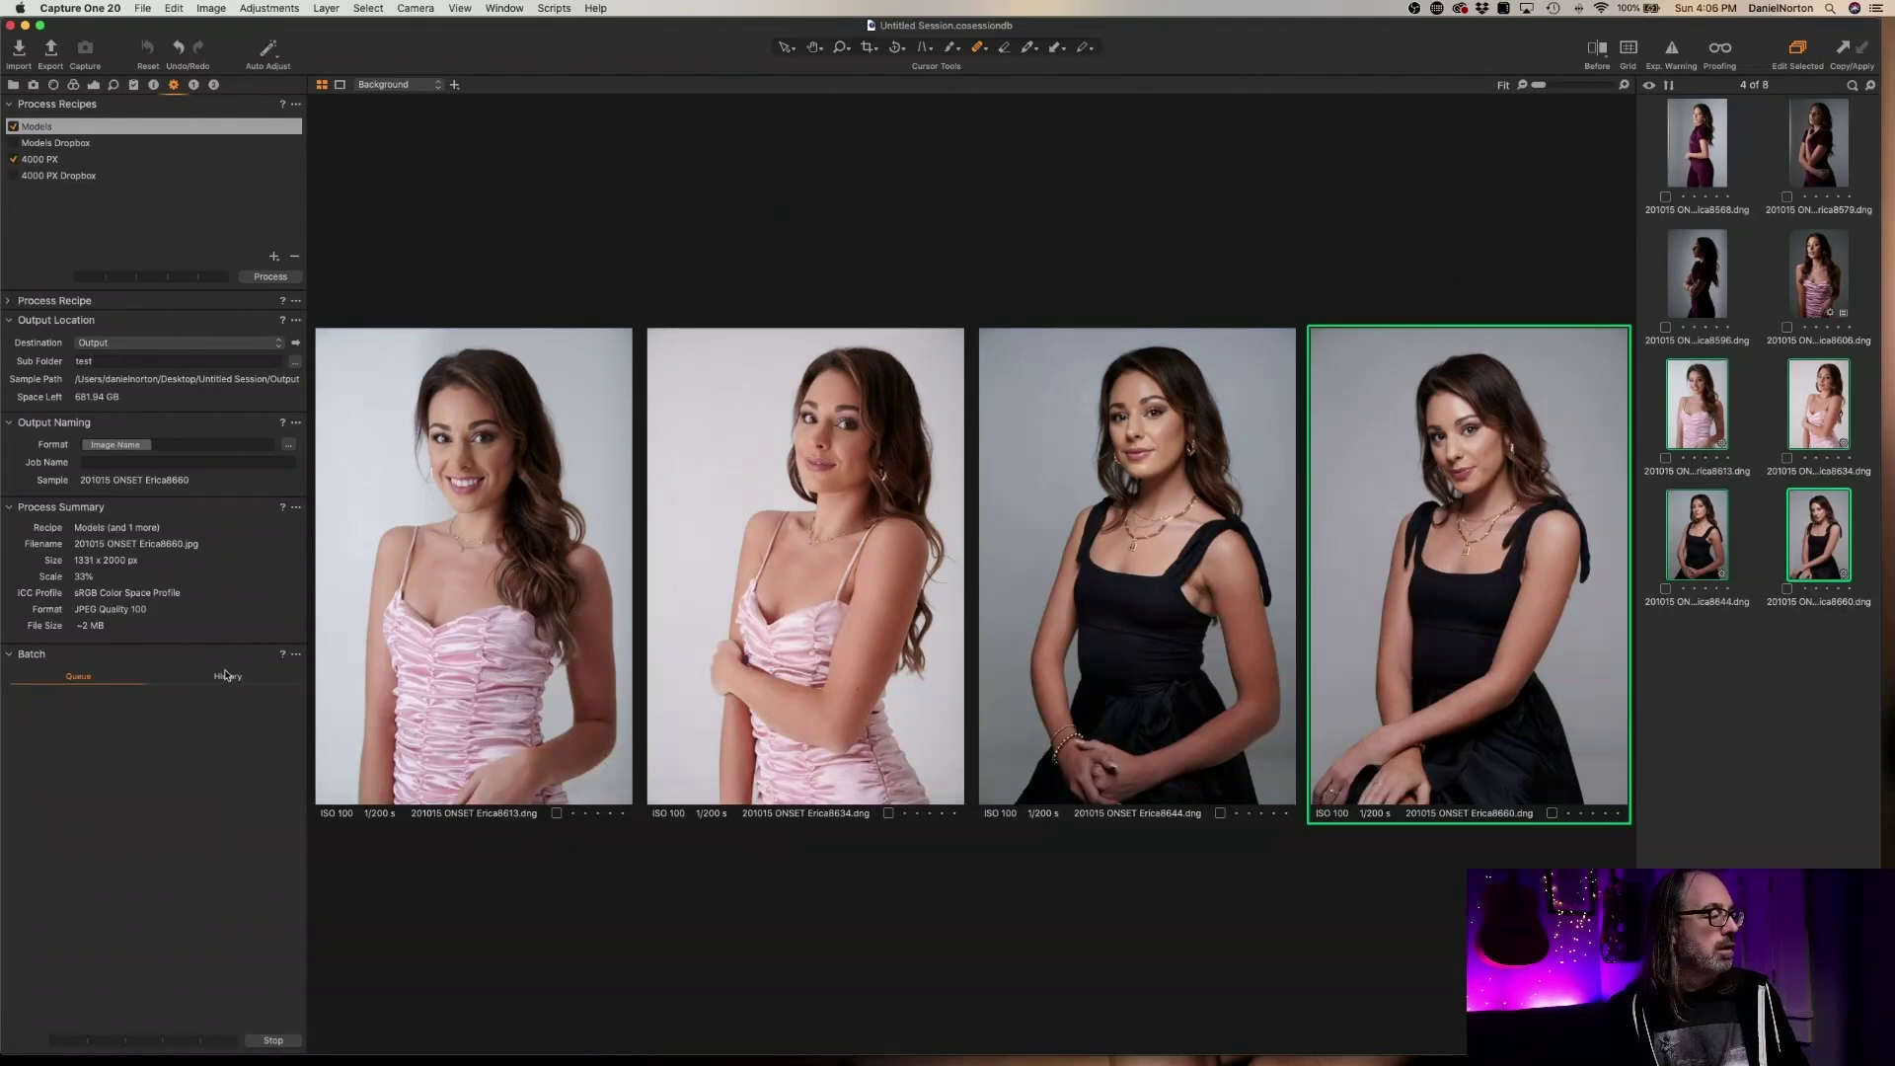
left_click(270, 278)
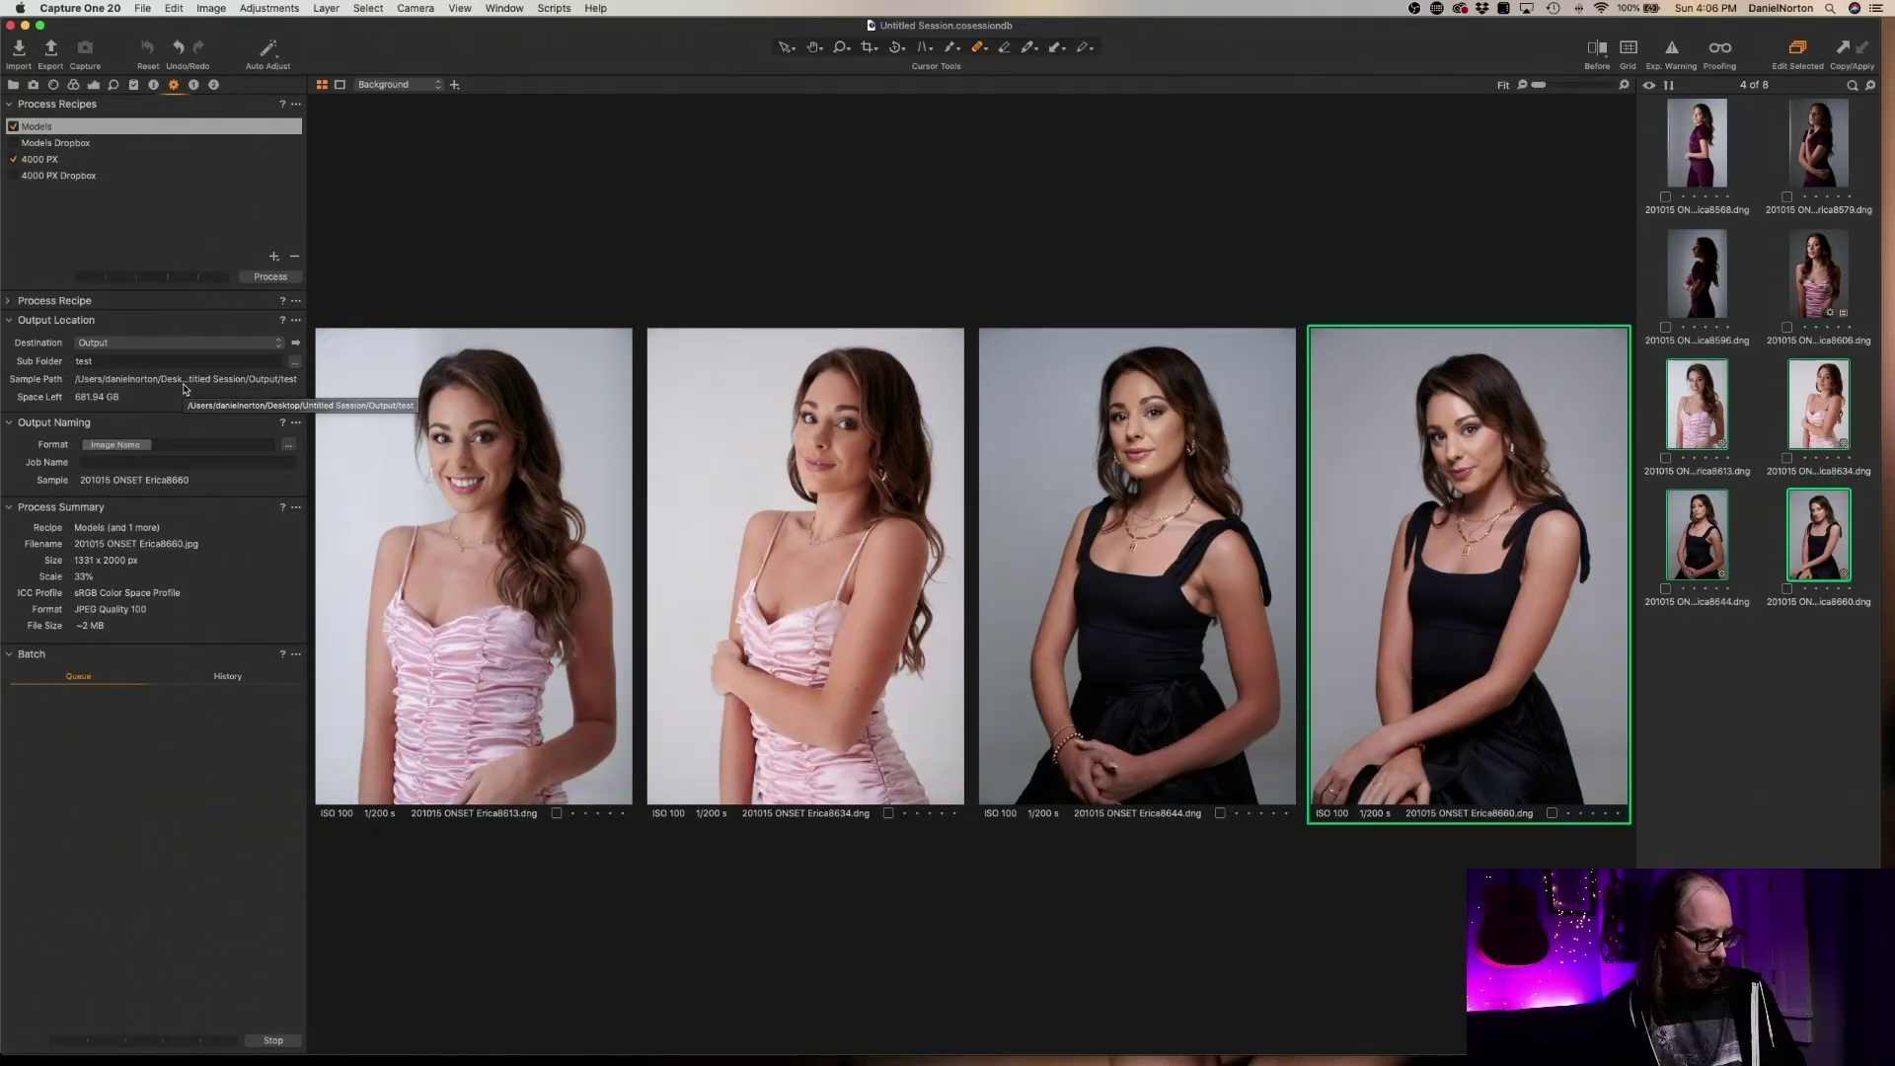
Switch to Finder, view the Untitled Session folder in Dropbox's Models folder, and close that window
key("super+Tab")
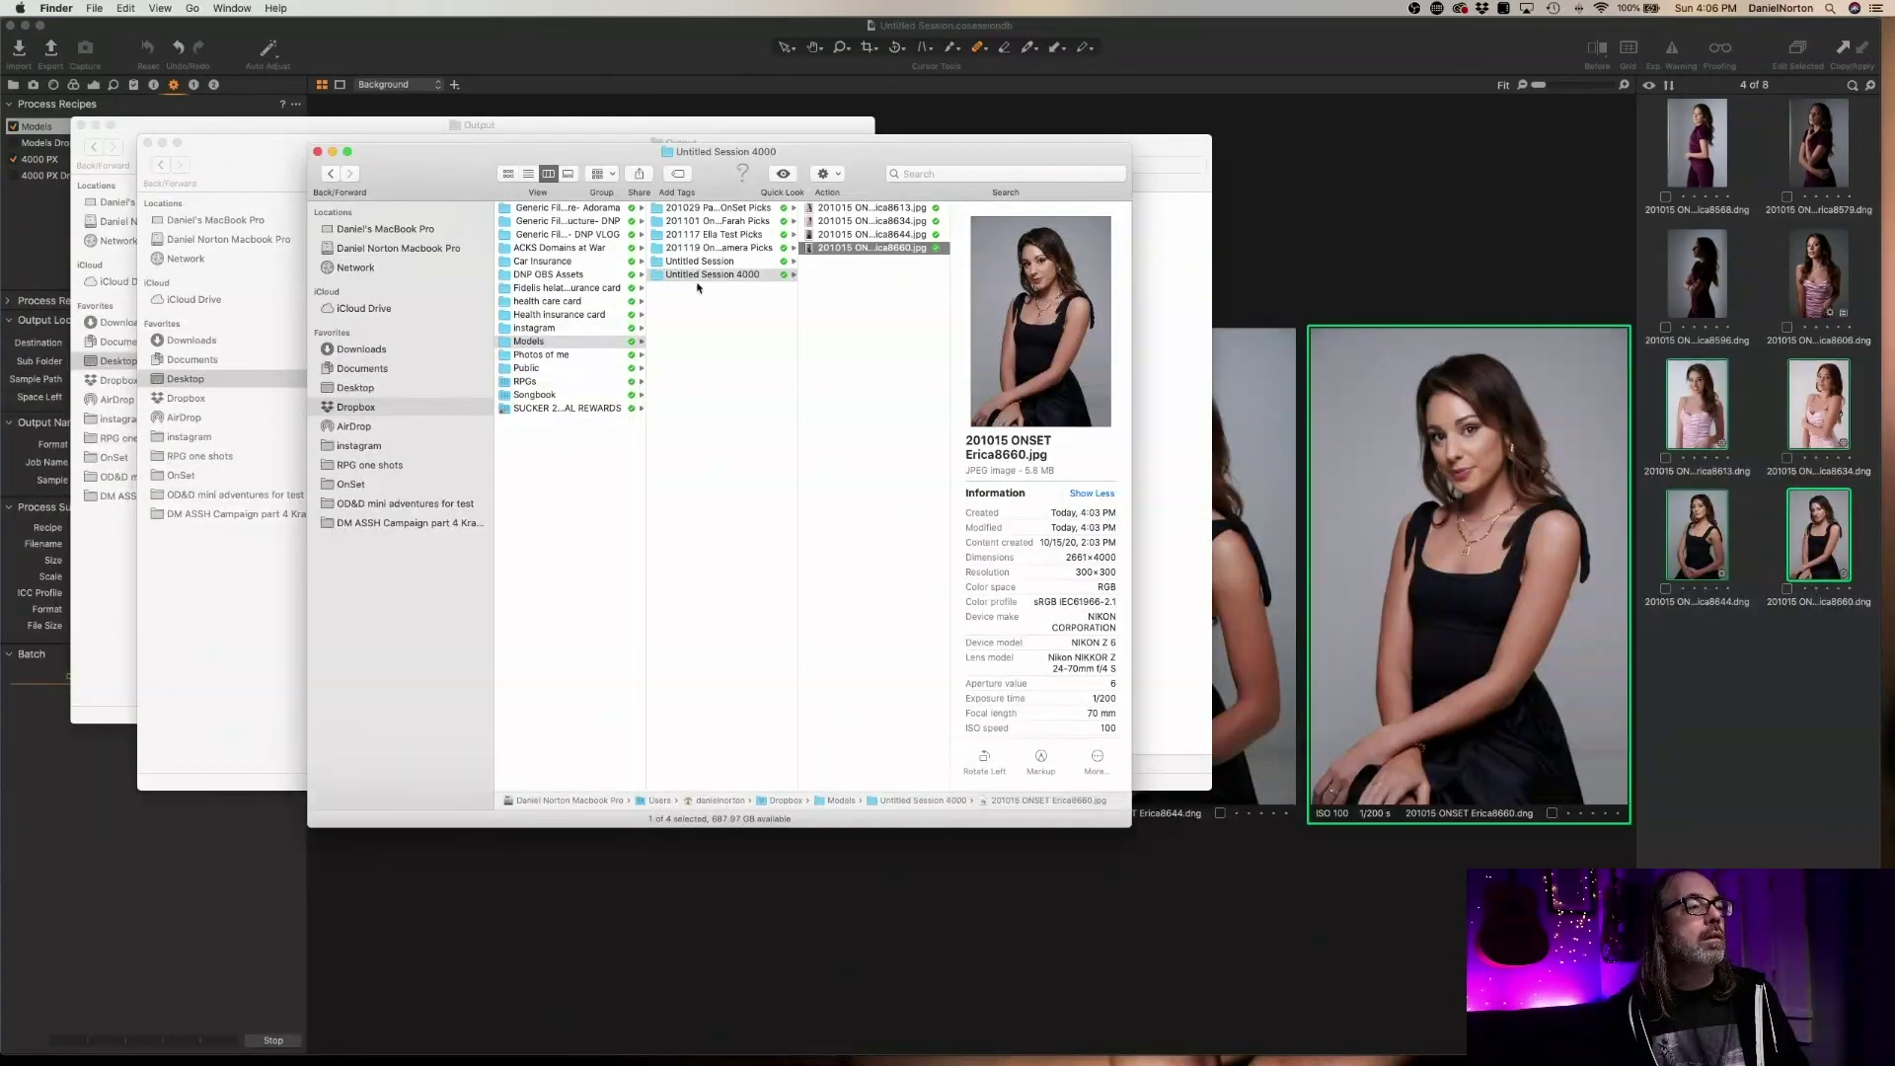
left_click(727, 355)
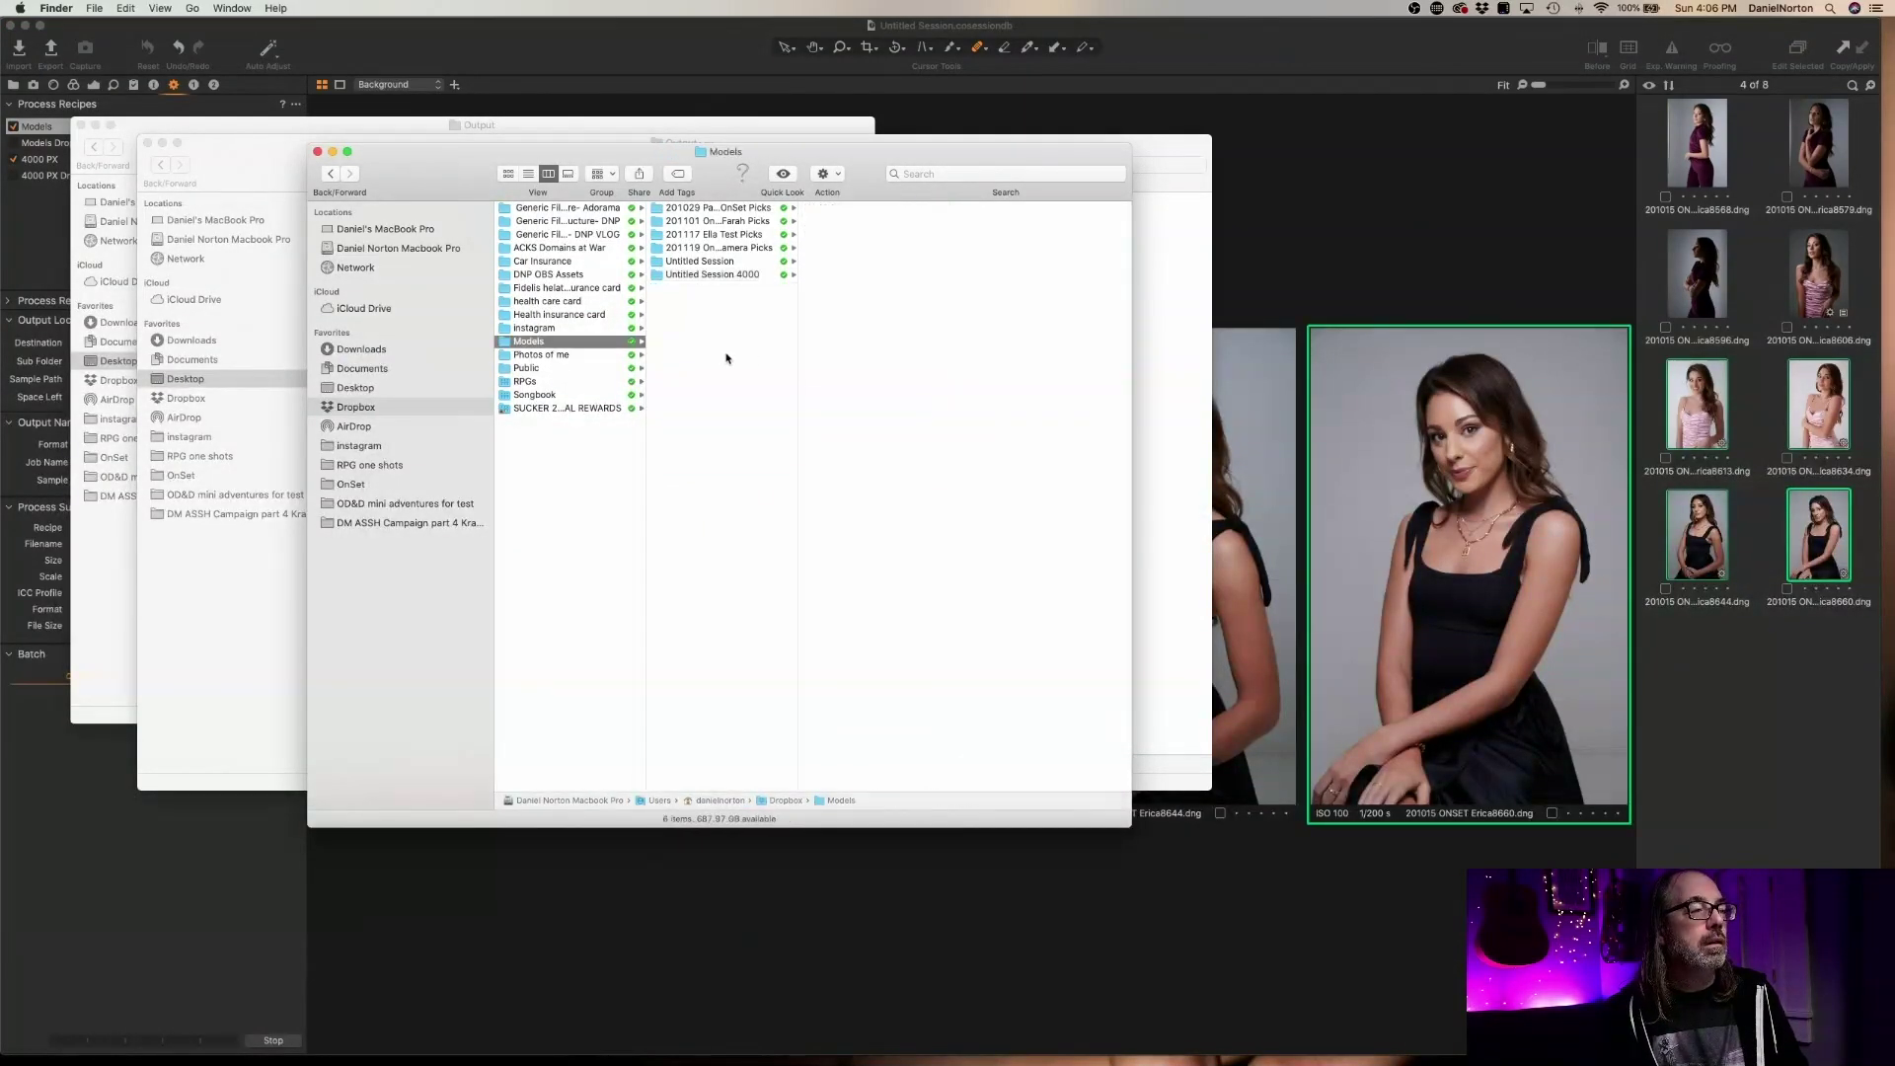
left_click(735, 265)
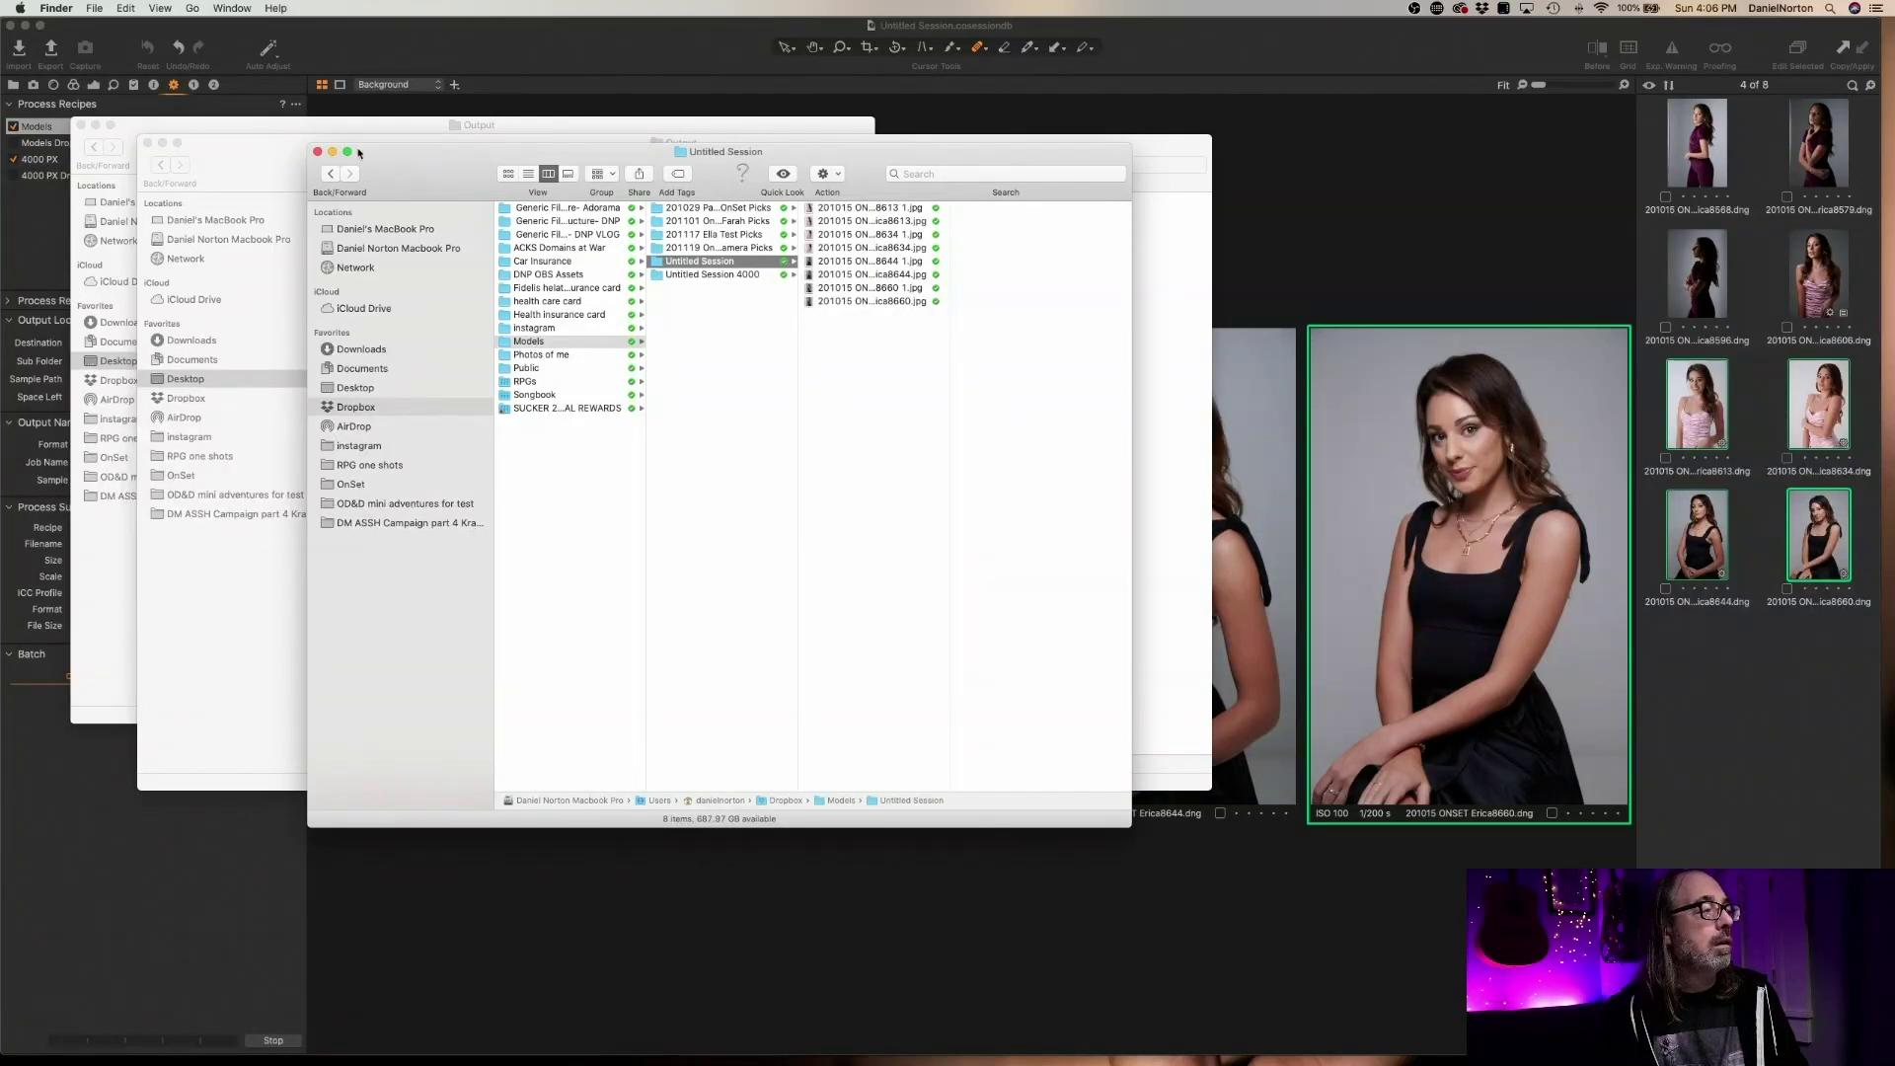
left_click(317, 151)
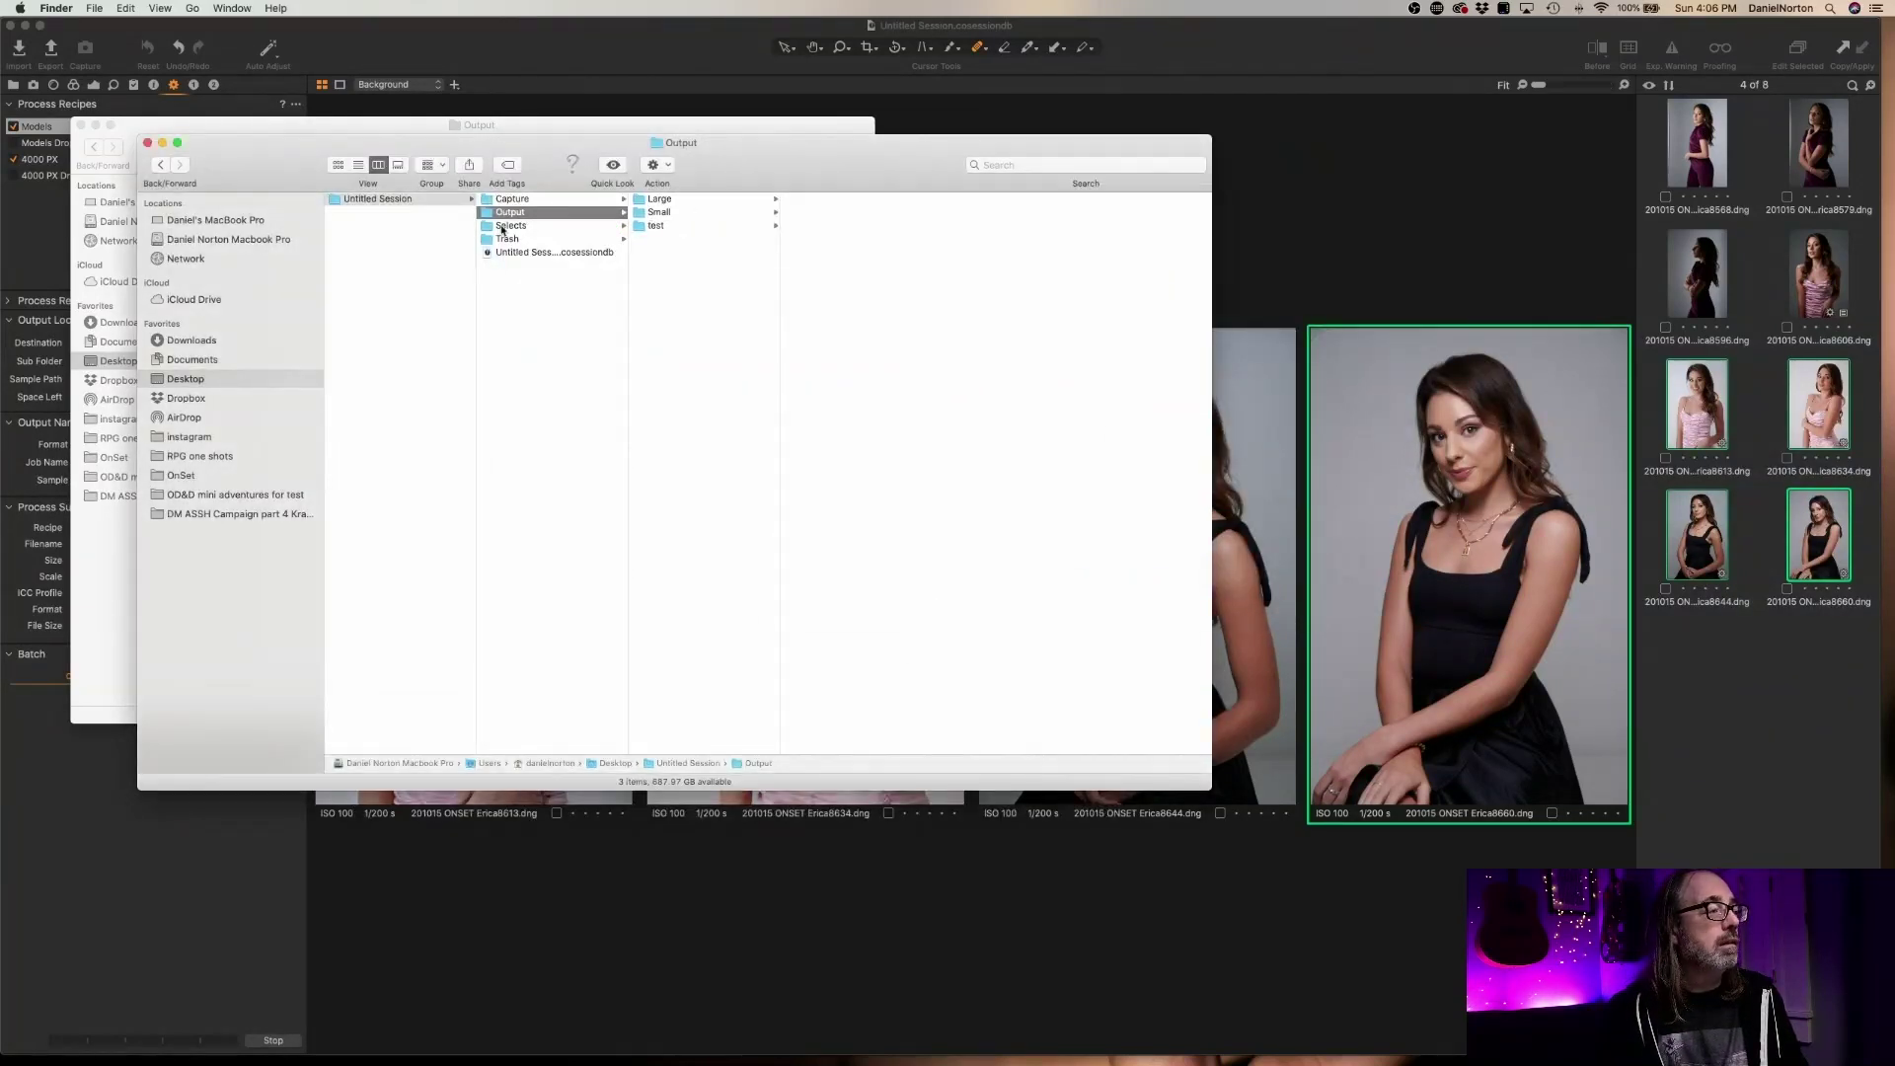
Compare the first two JPEGs in the session output's test folder, and view the Large and Small folders
left_click(660, 228)
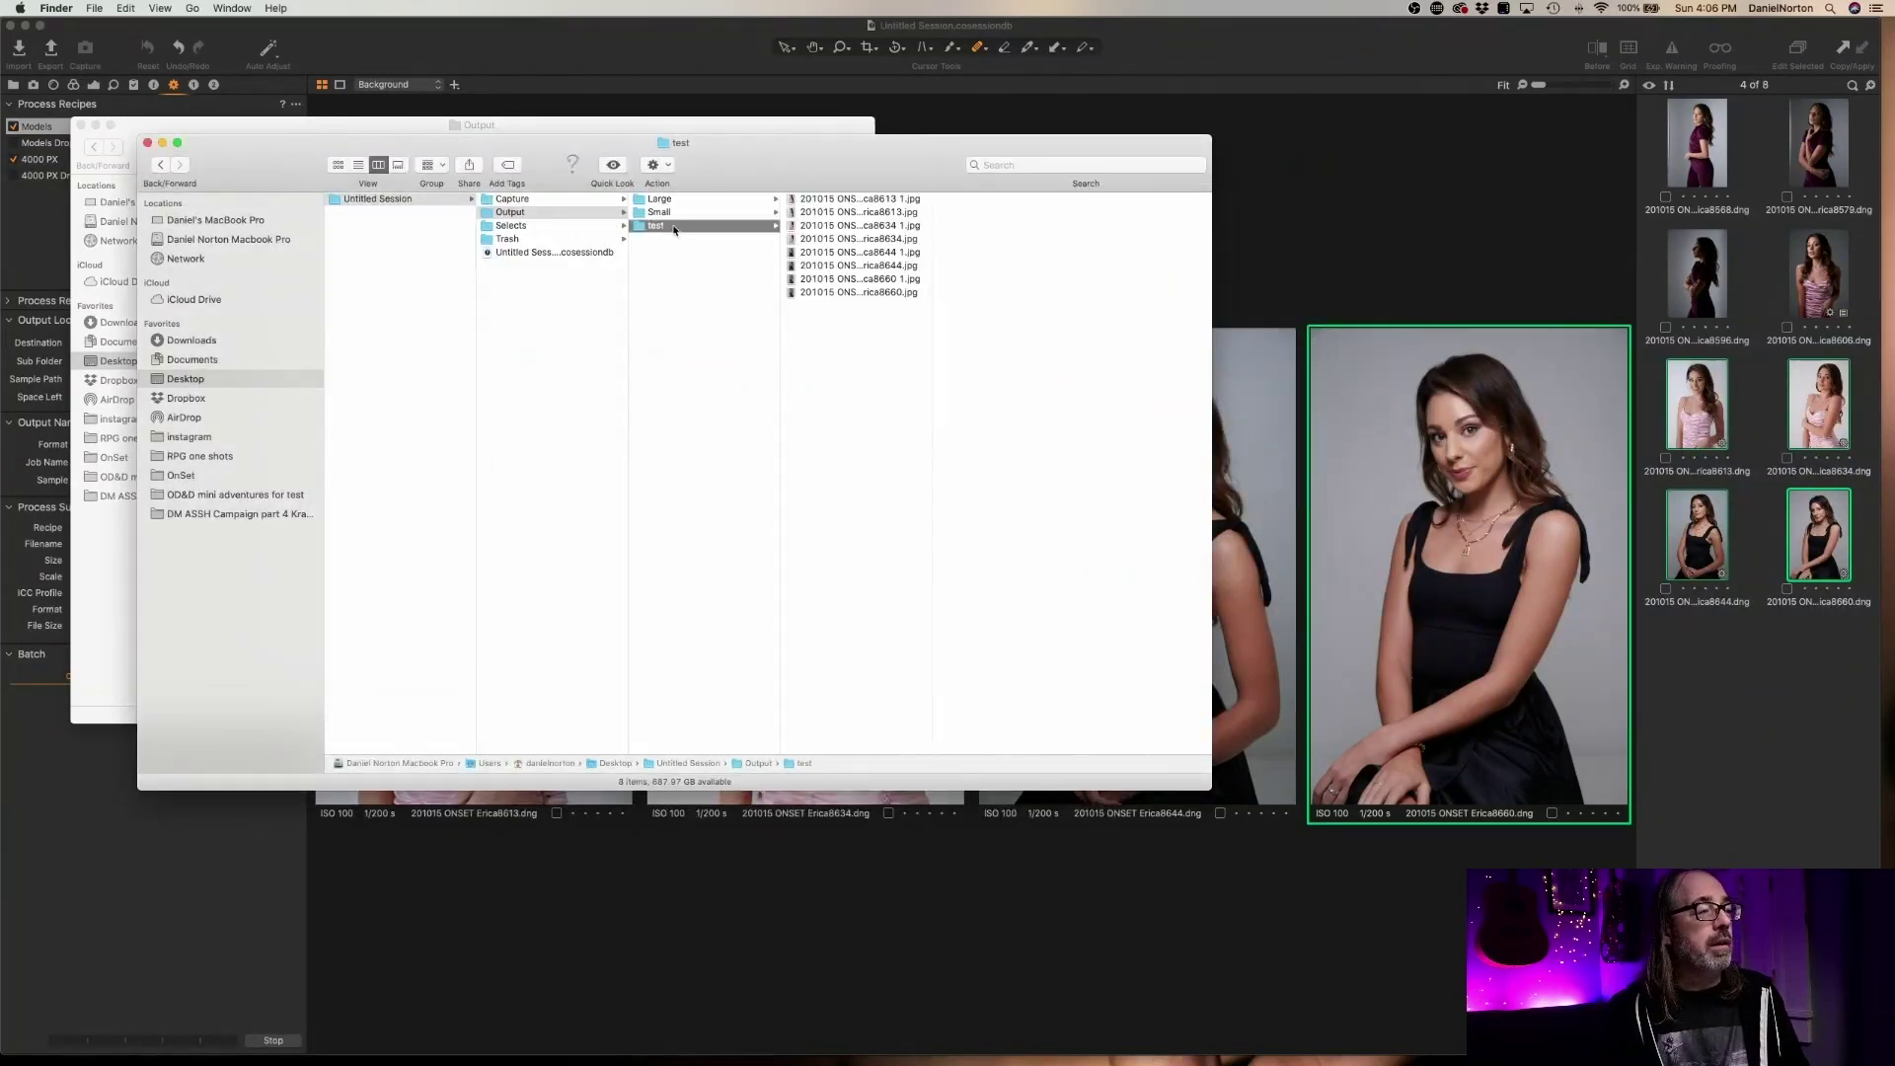
left_click(864, 200)
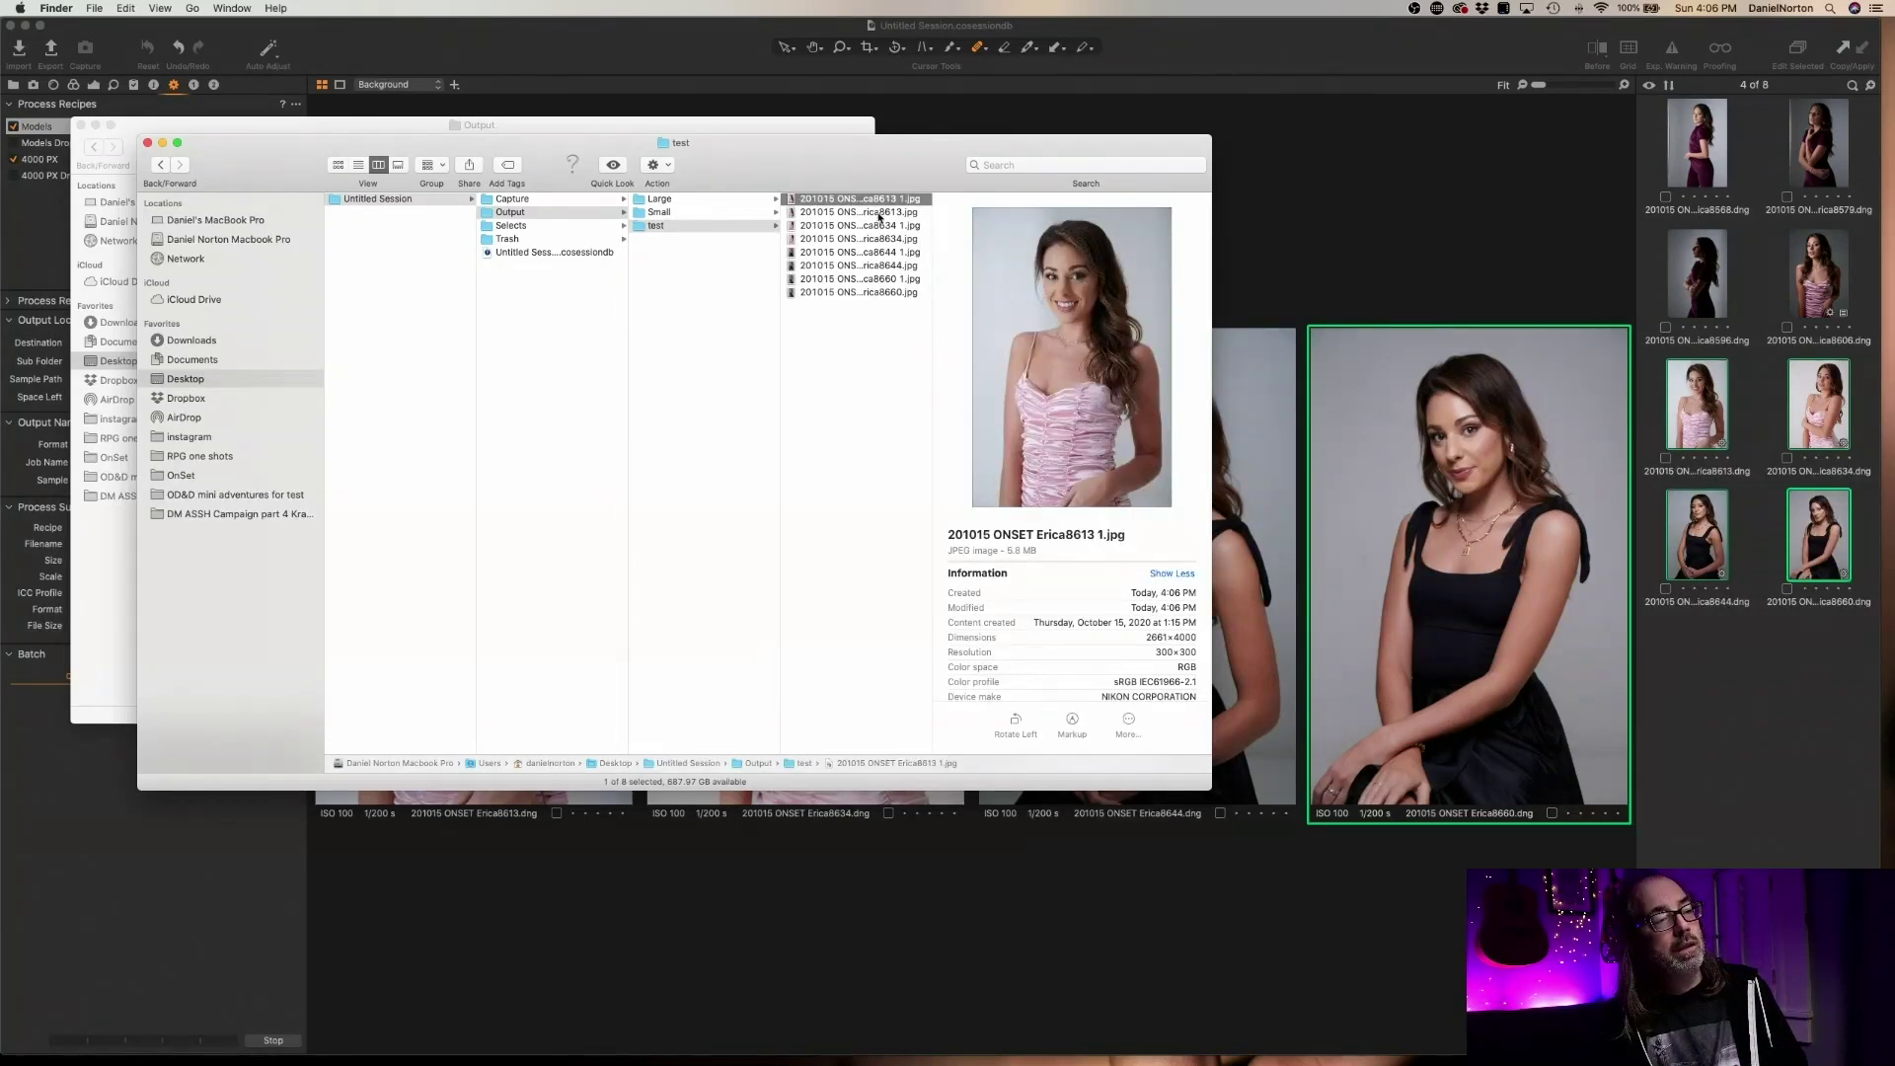
left_click(878, 212)
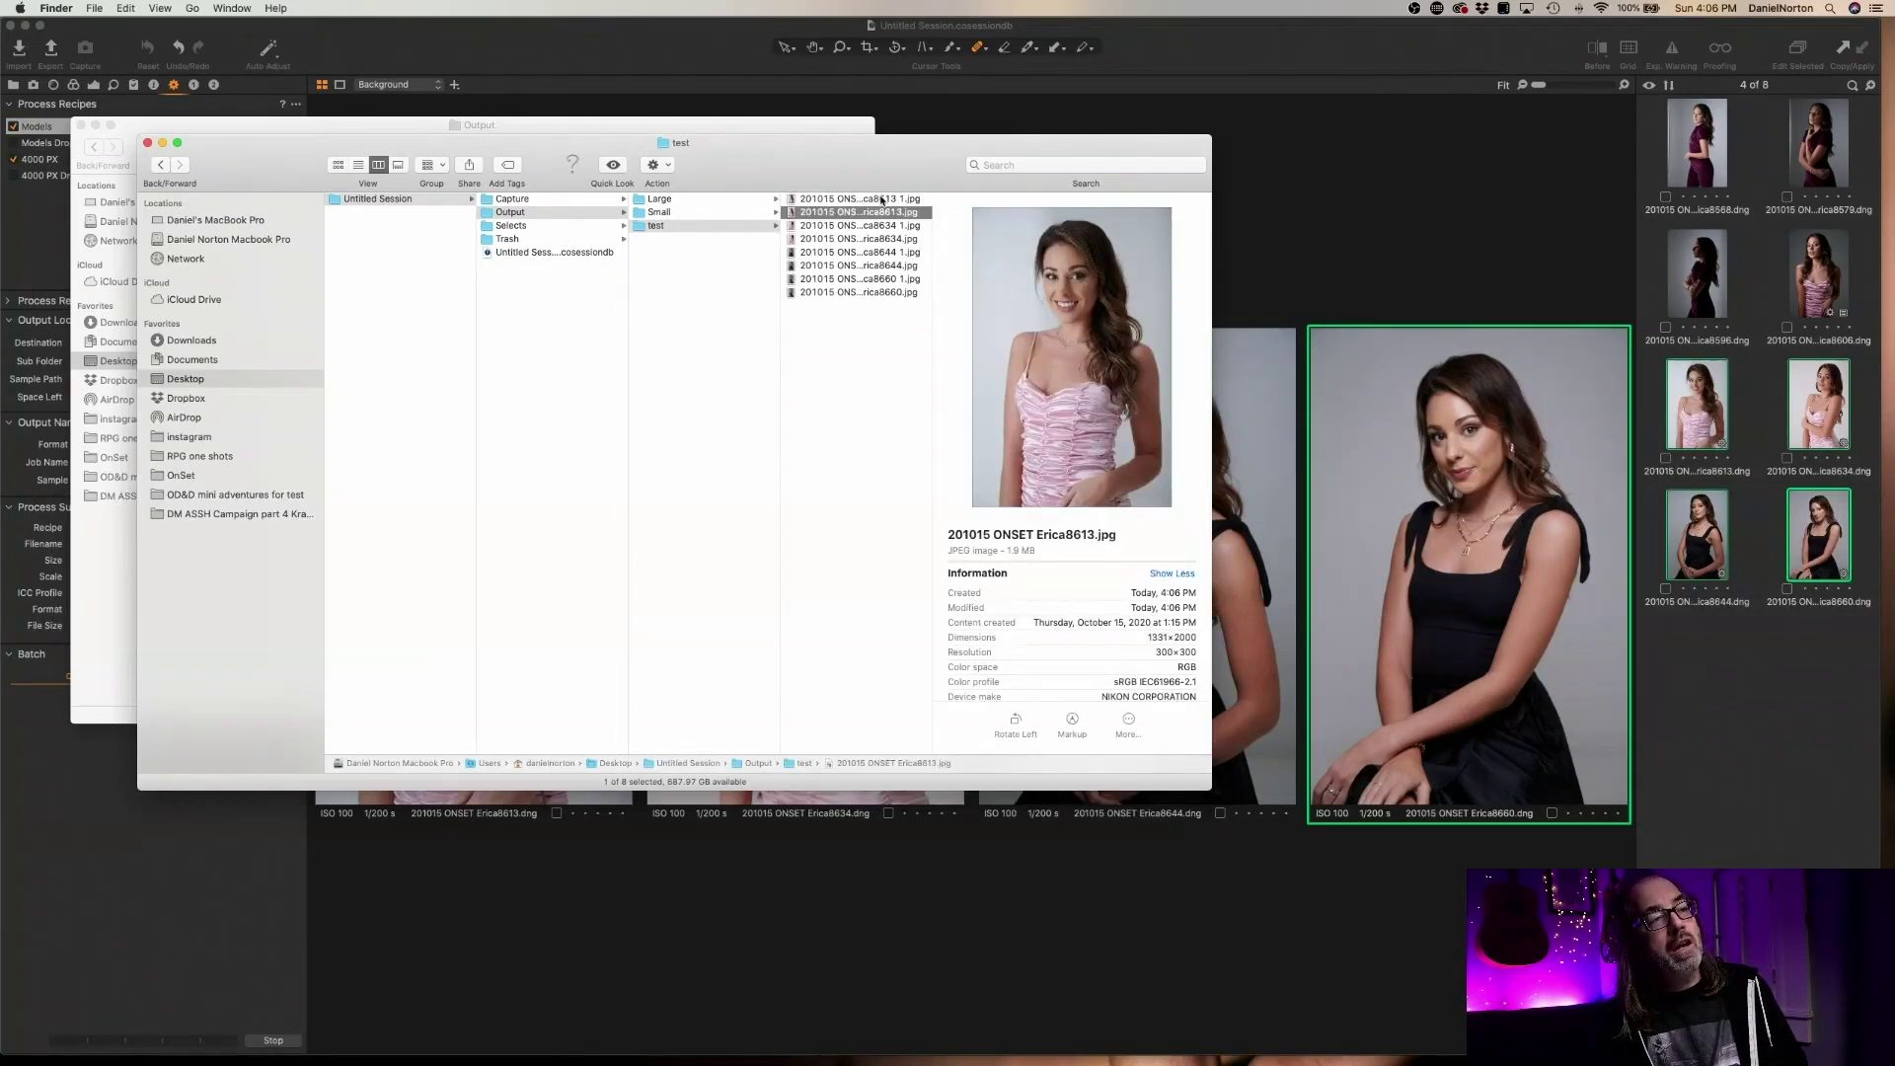
left_click(679, 202)
left_click(662, 214)
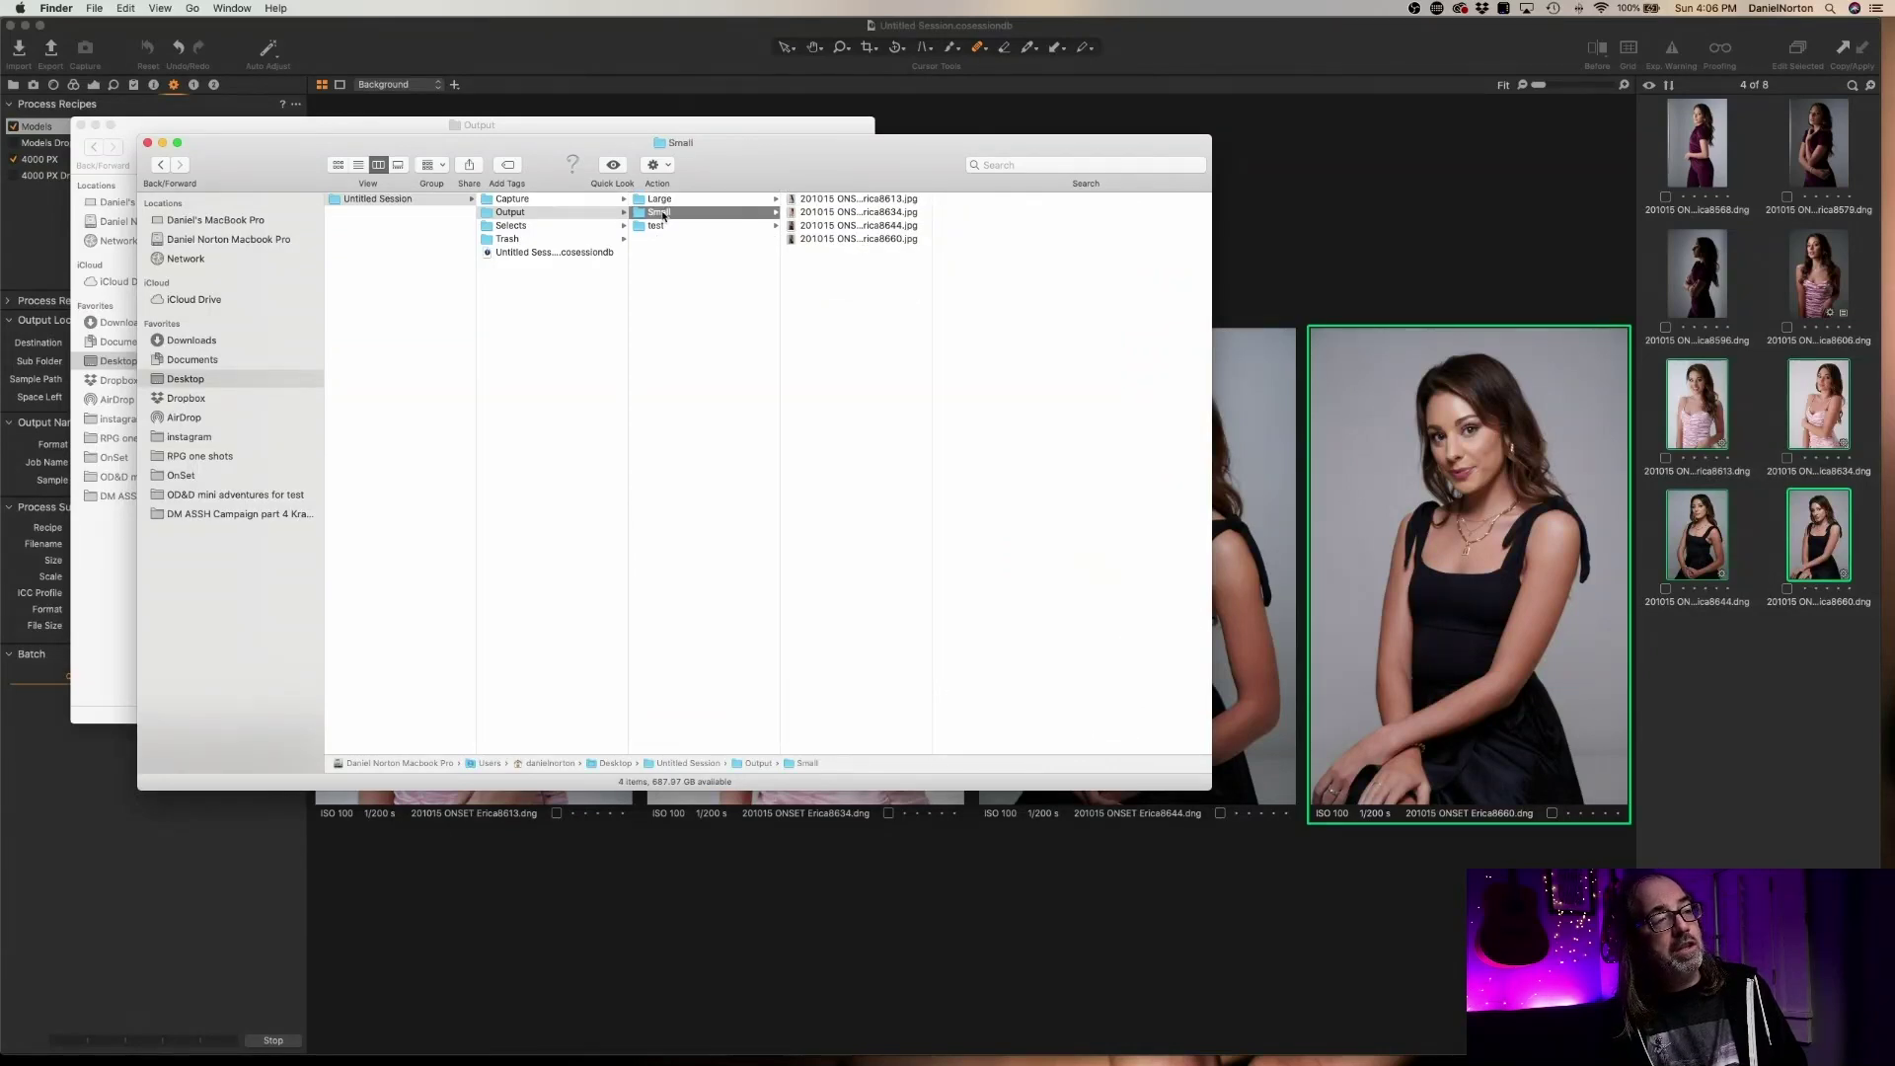
left_click(668, 199)
left_click(666, 214)
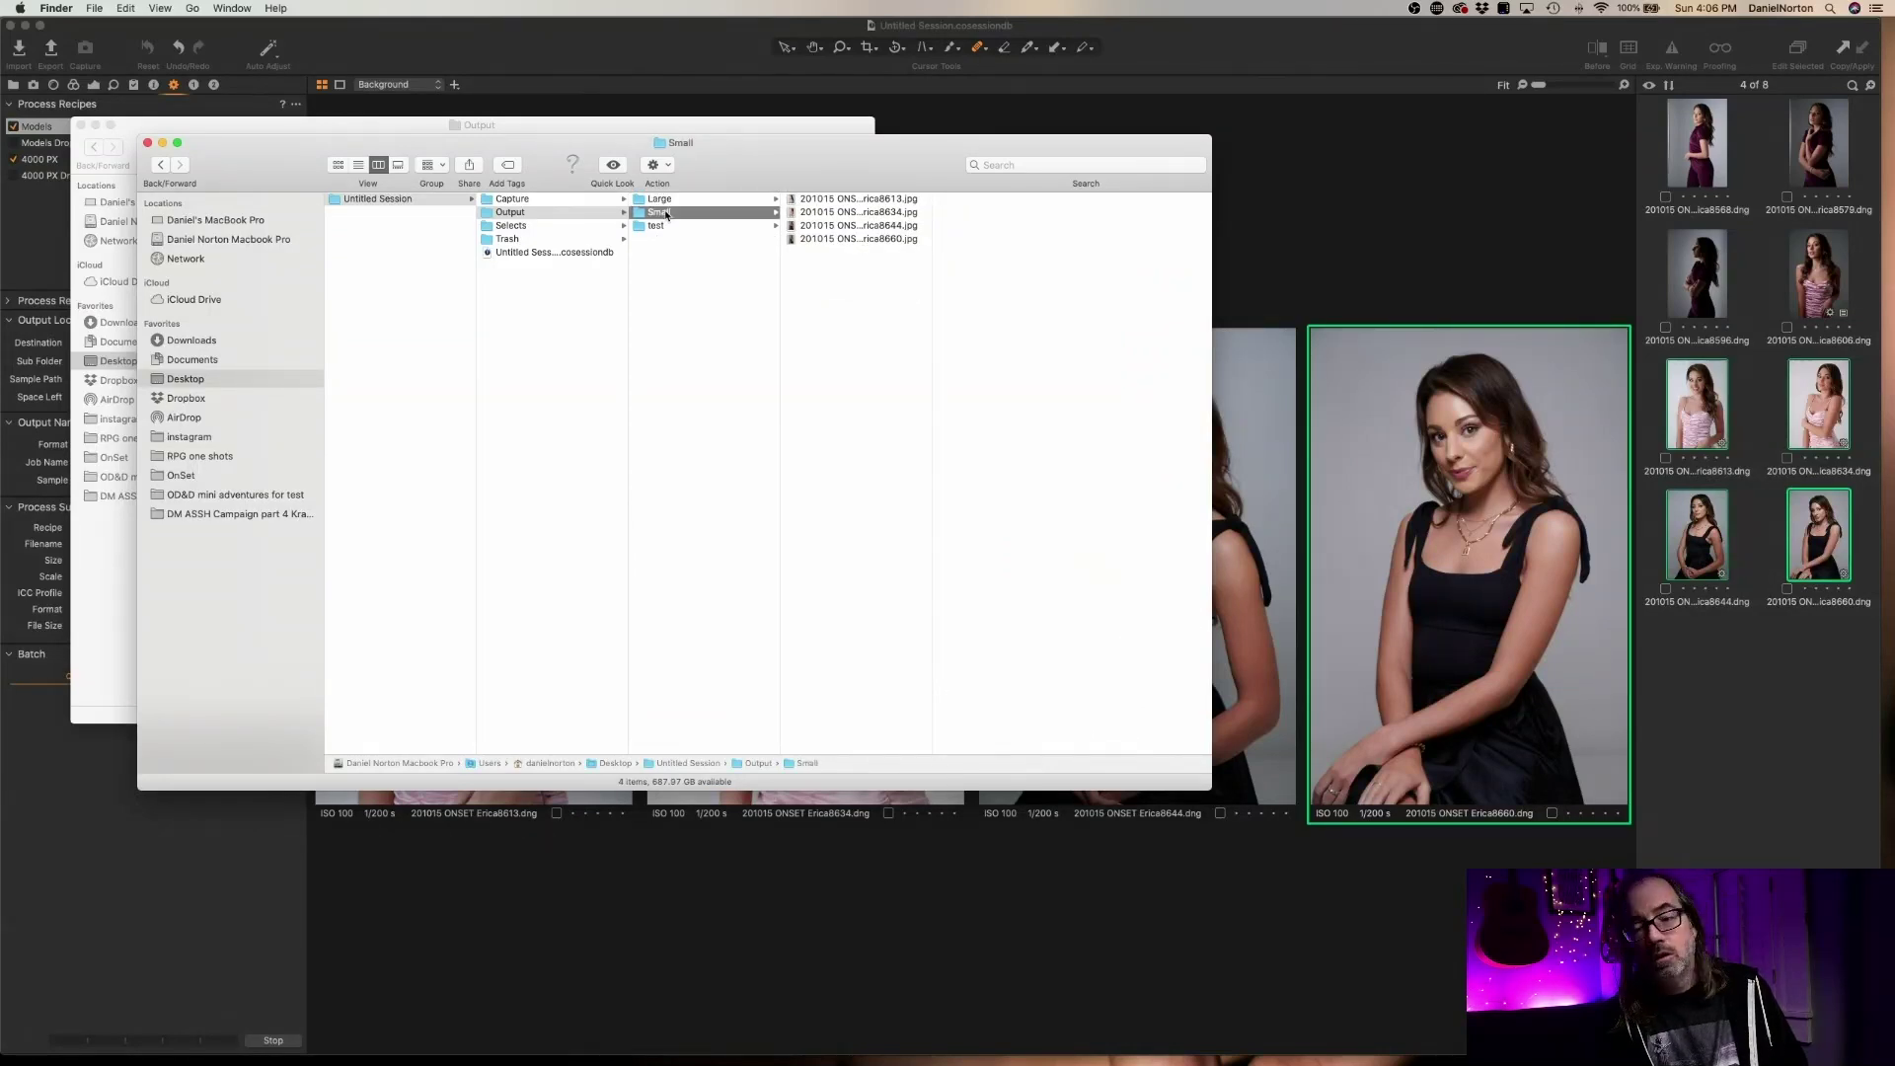
Move the session output window aside and close all remaining Finder windows
left_click_drag(681, 142, 1045, 241)
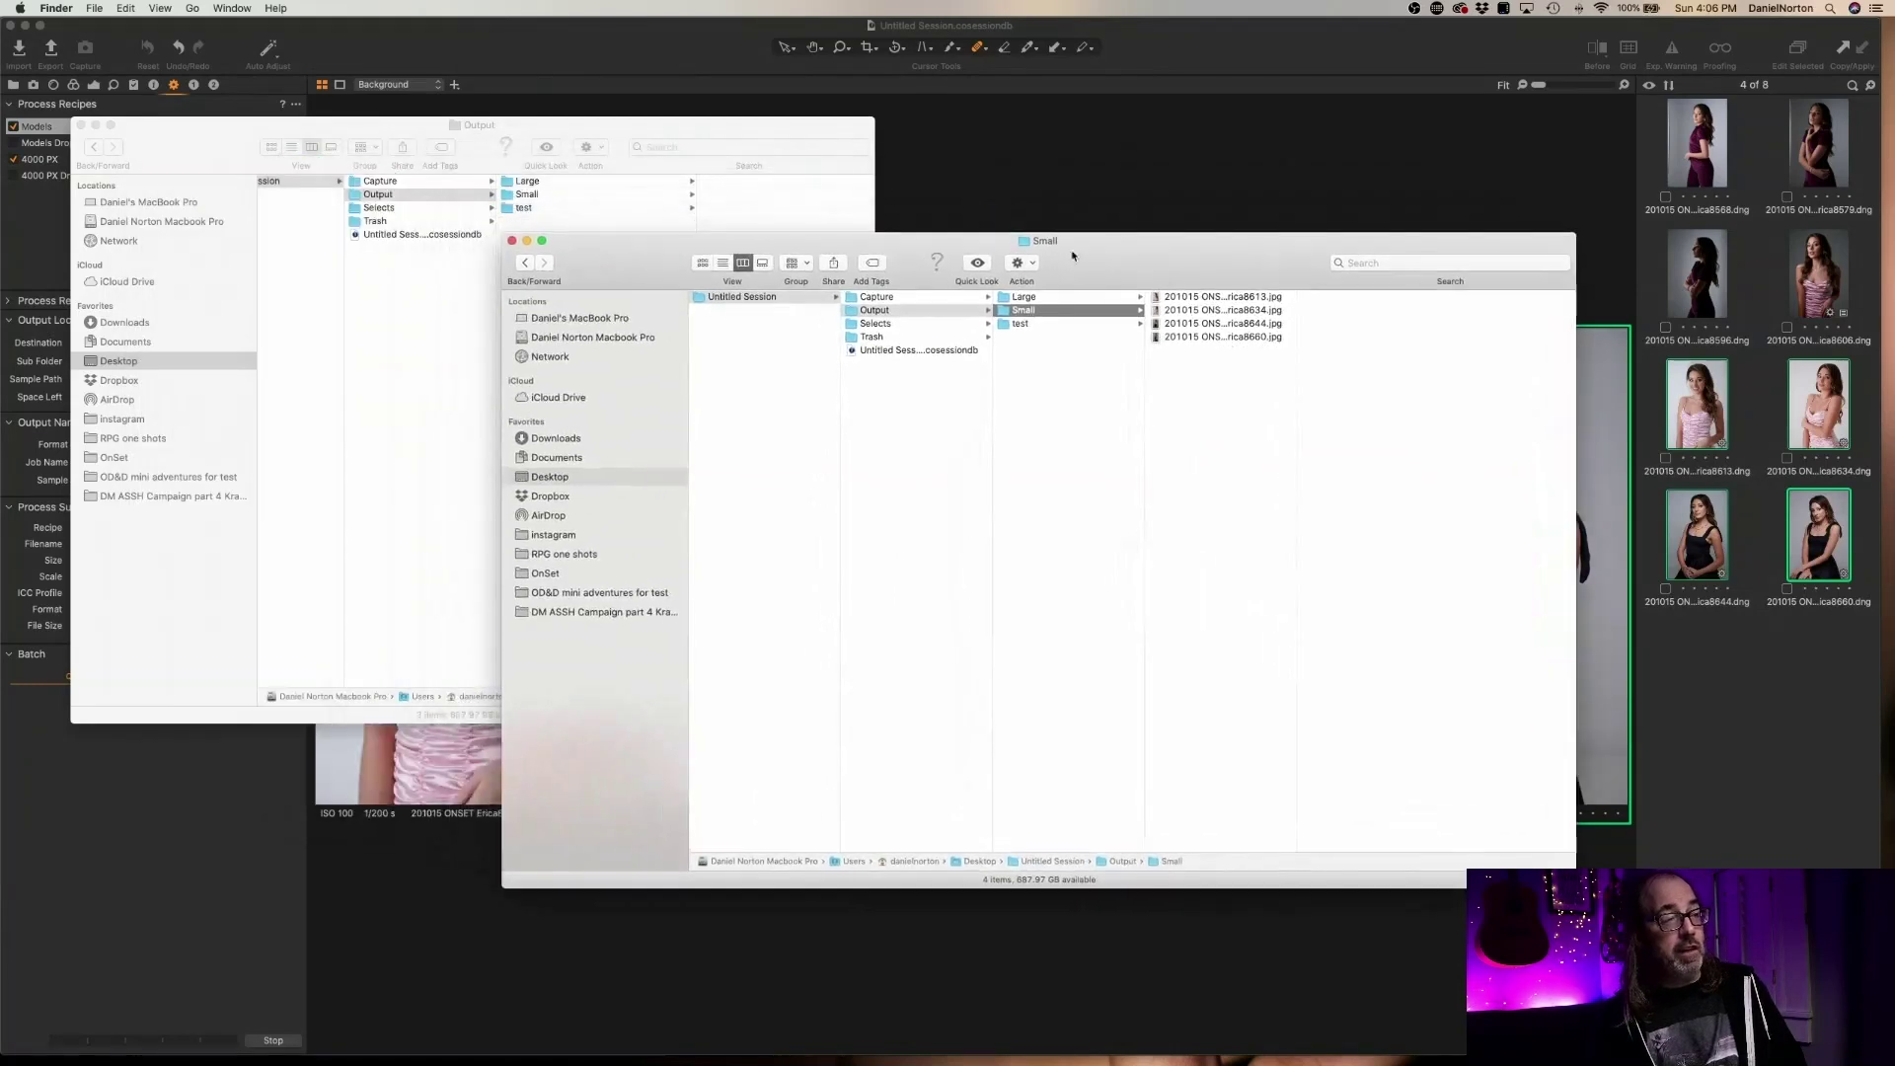
left_click(83, 128)
left_click(81, 127)
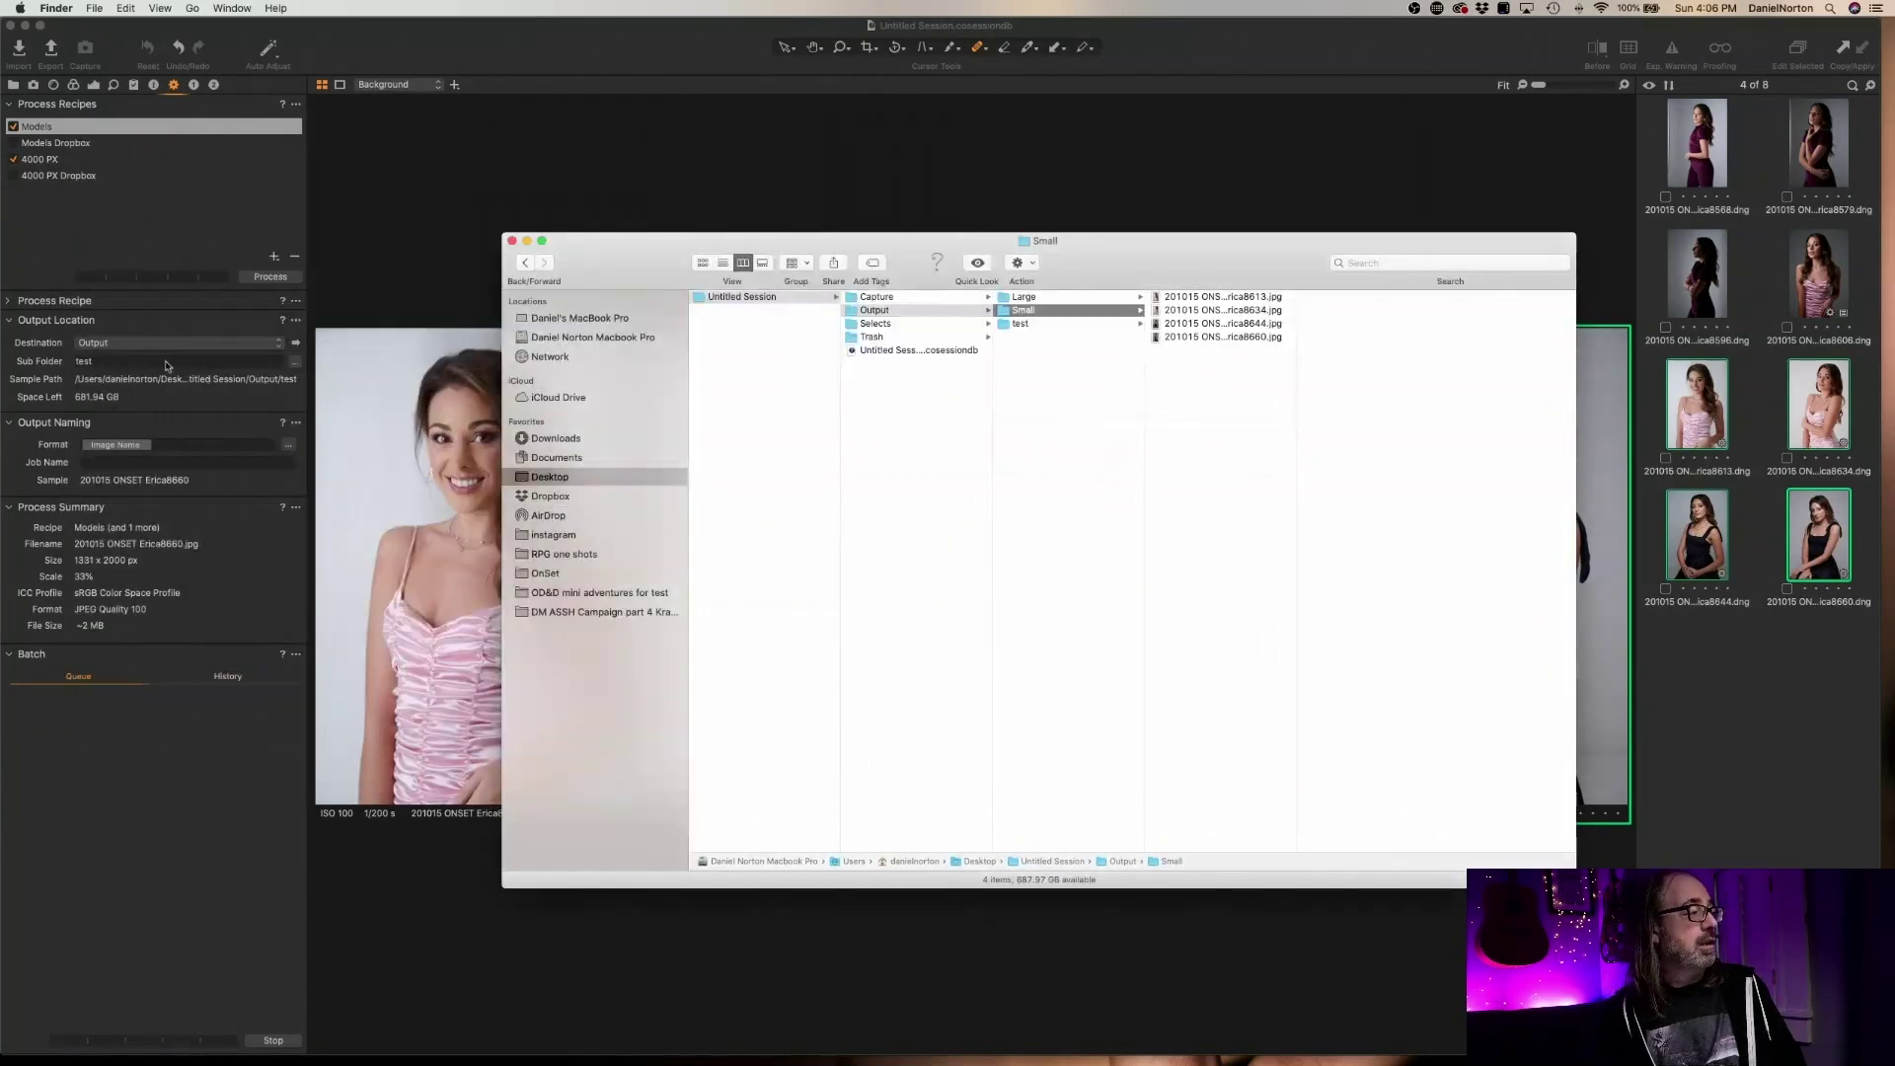
left_click_drag(521, 237, 717, 287)
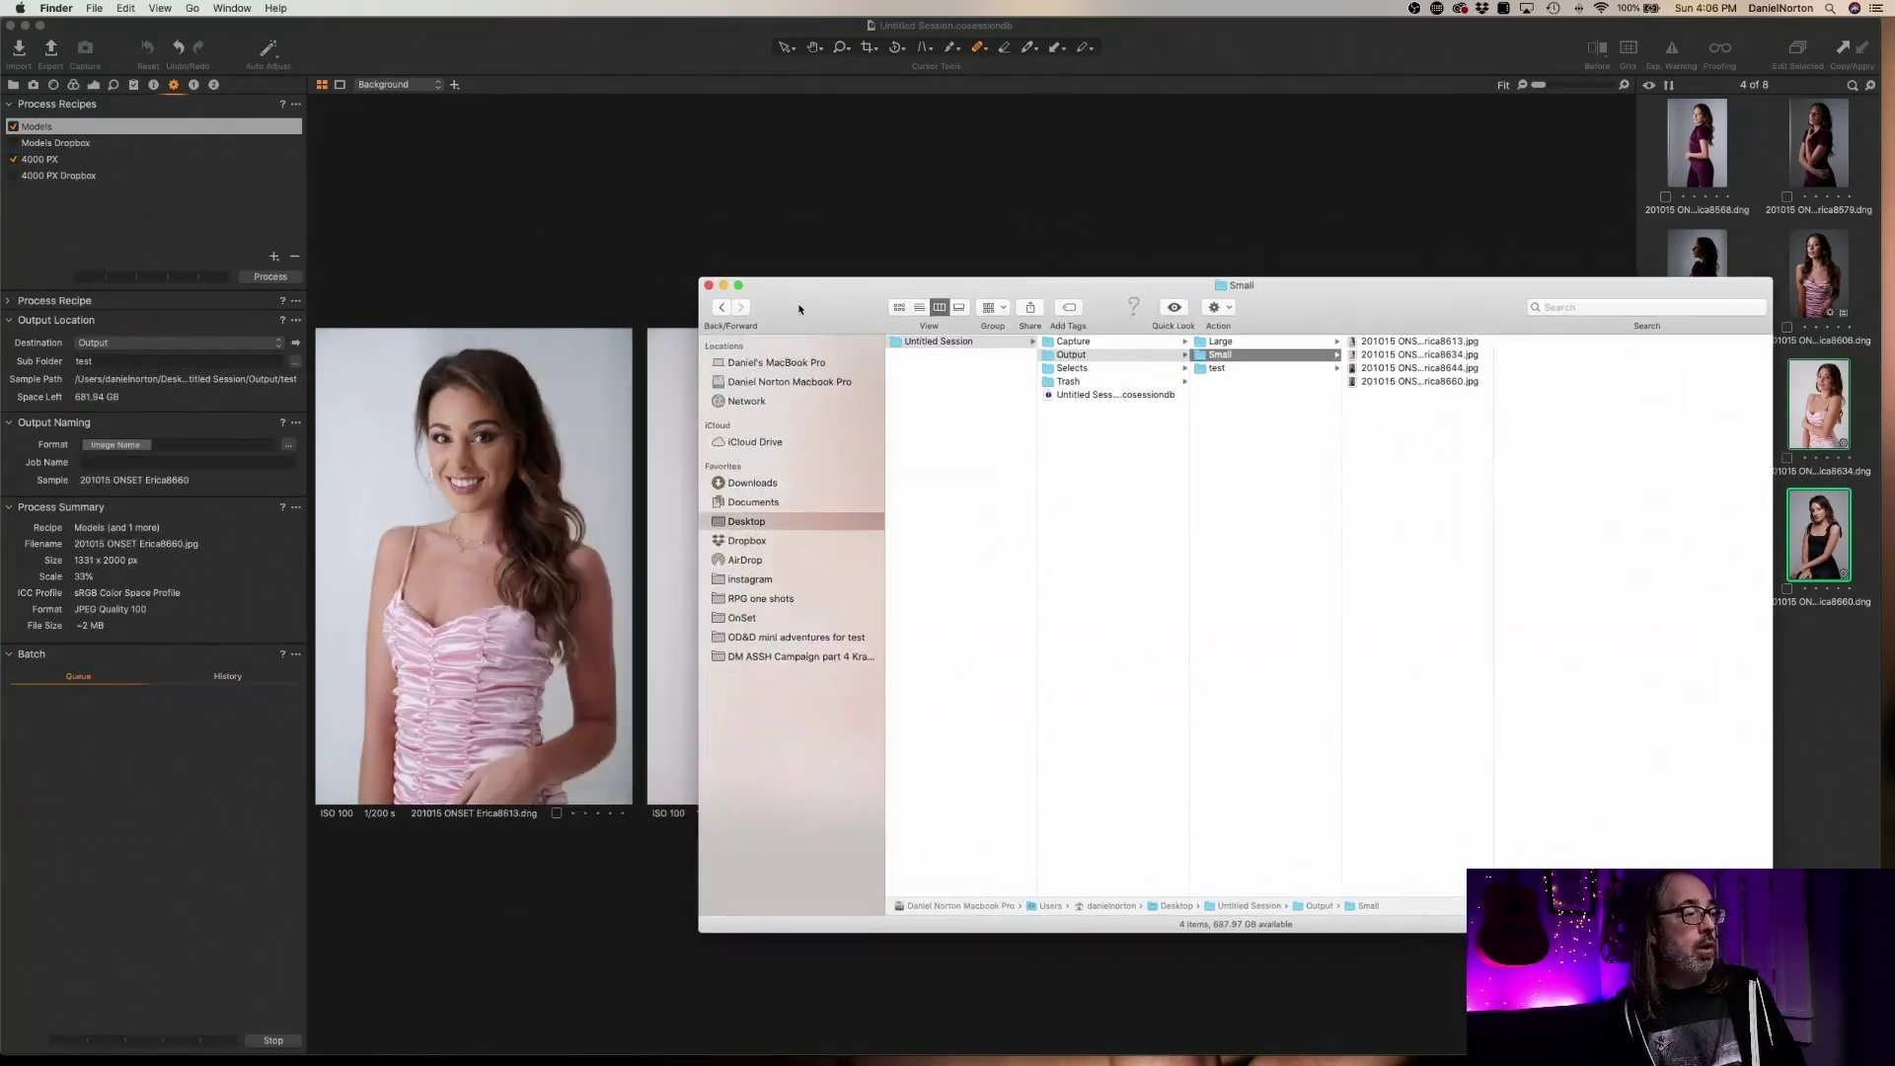
left_click(722, 291)
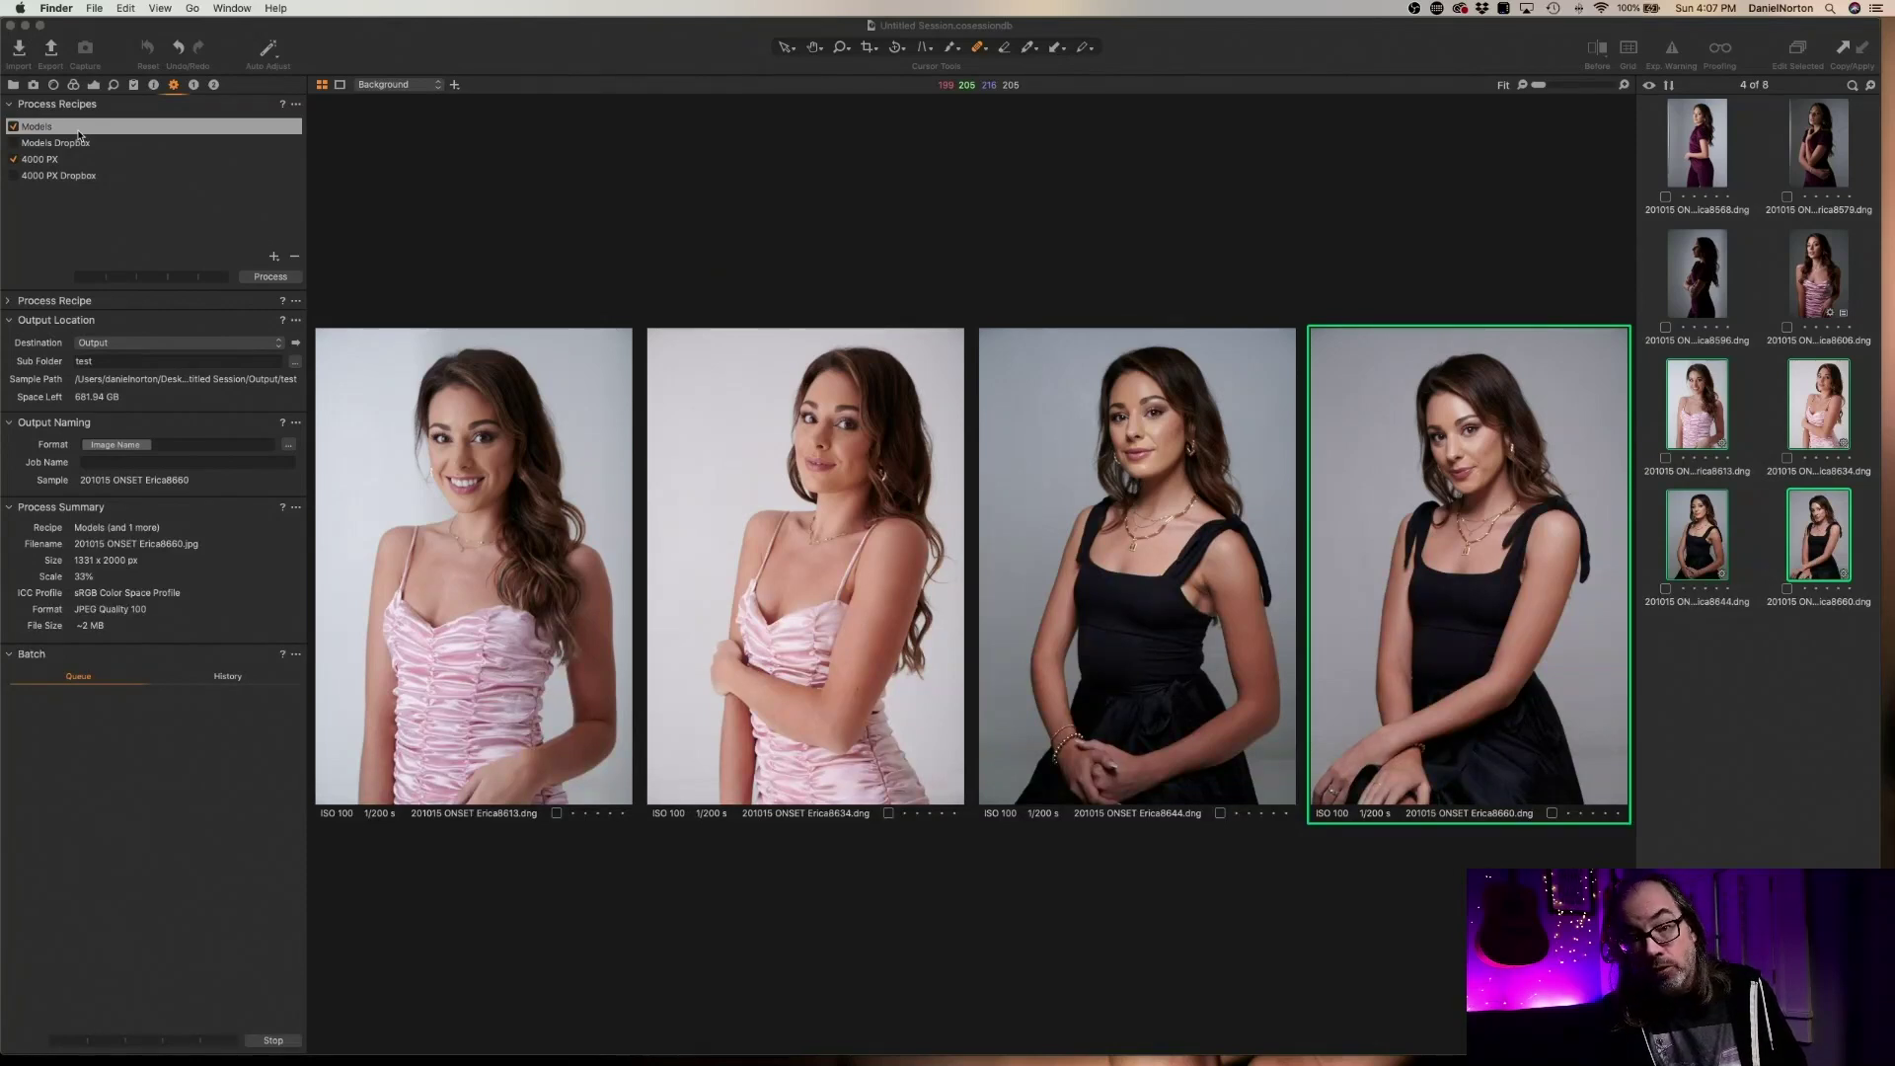
Return to Capture One and clear the Output Location's sub folder, keeping Output as the destination
left_click(101, 363)
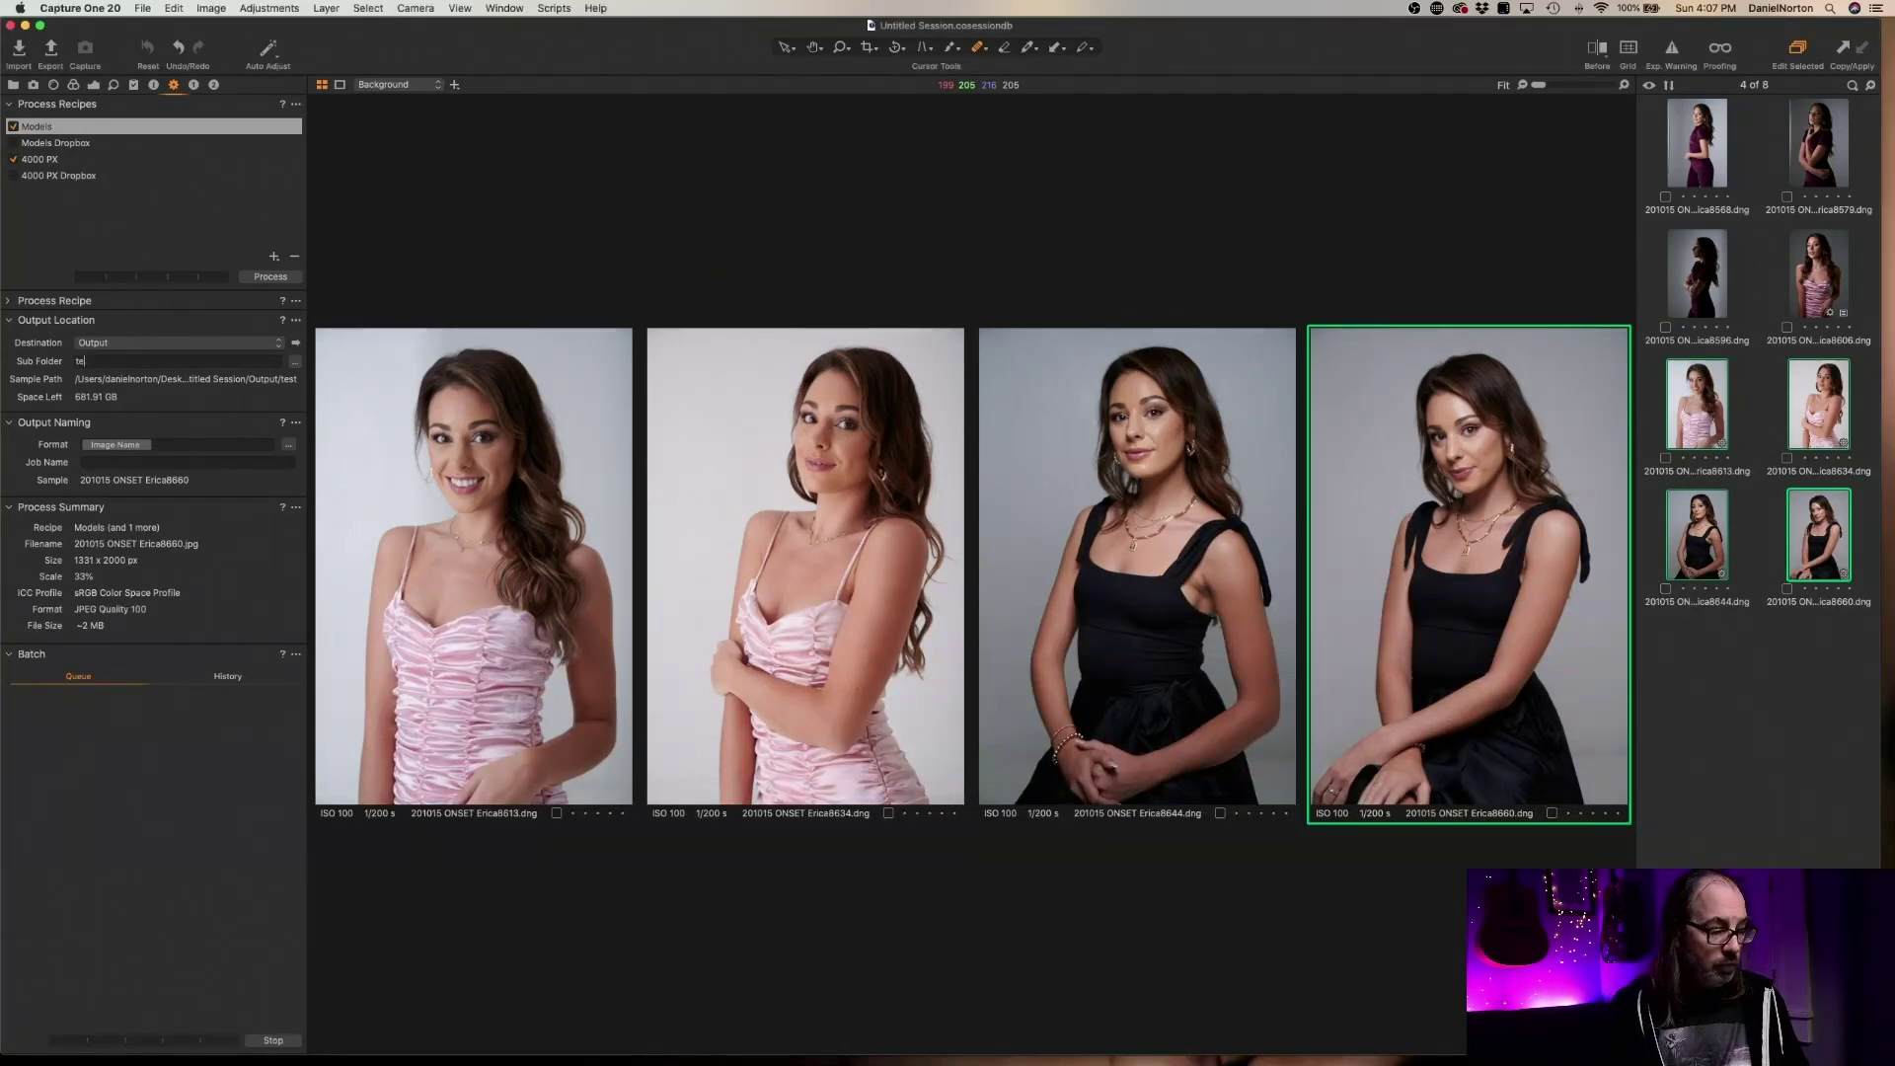
left_click(153, 344)
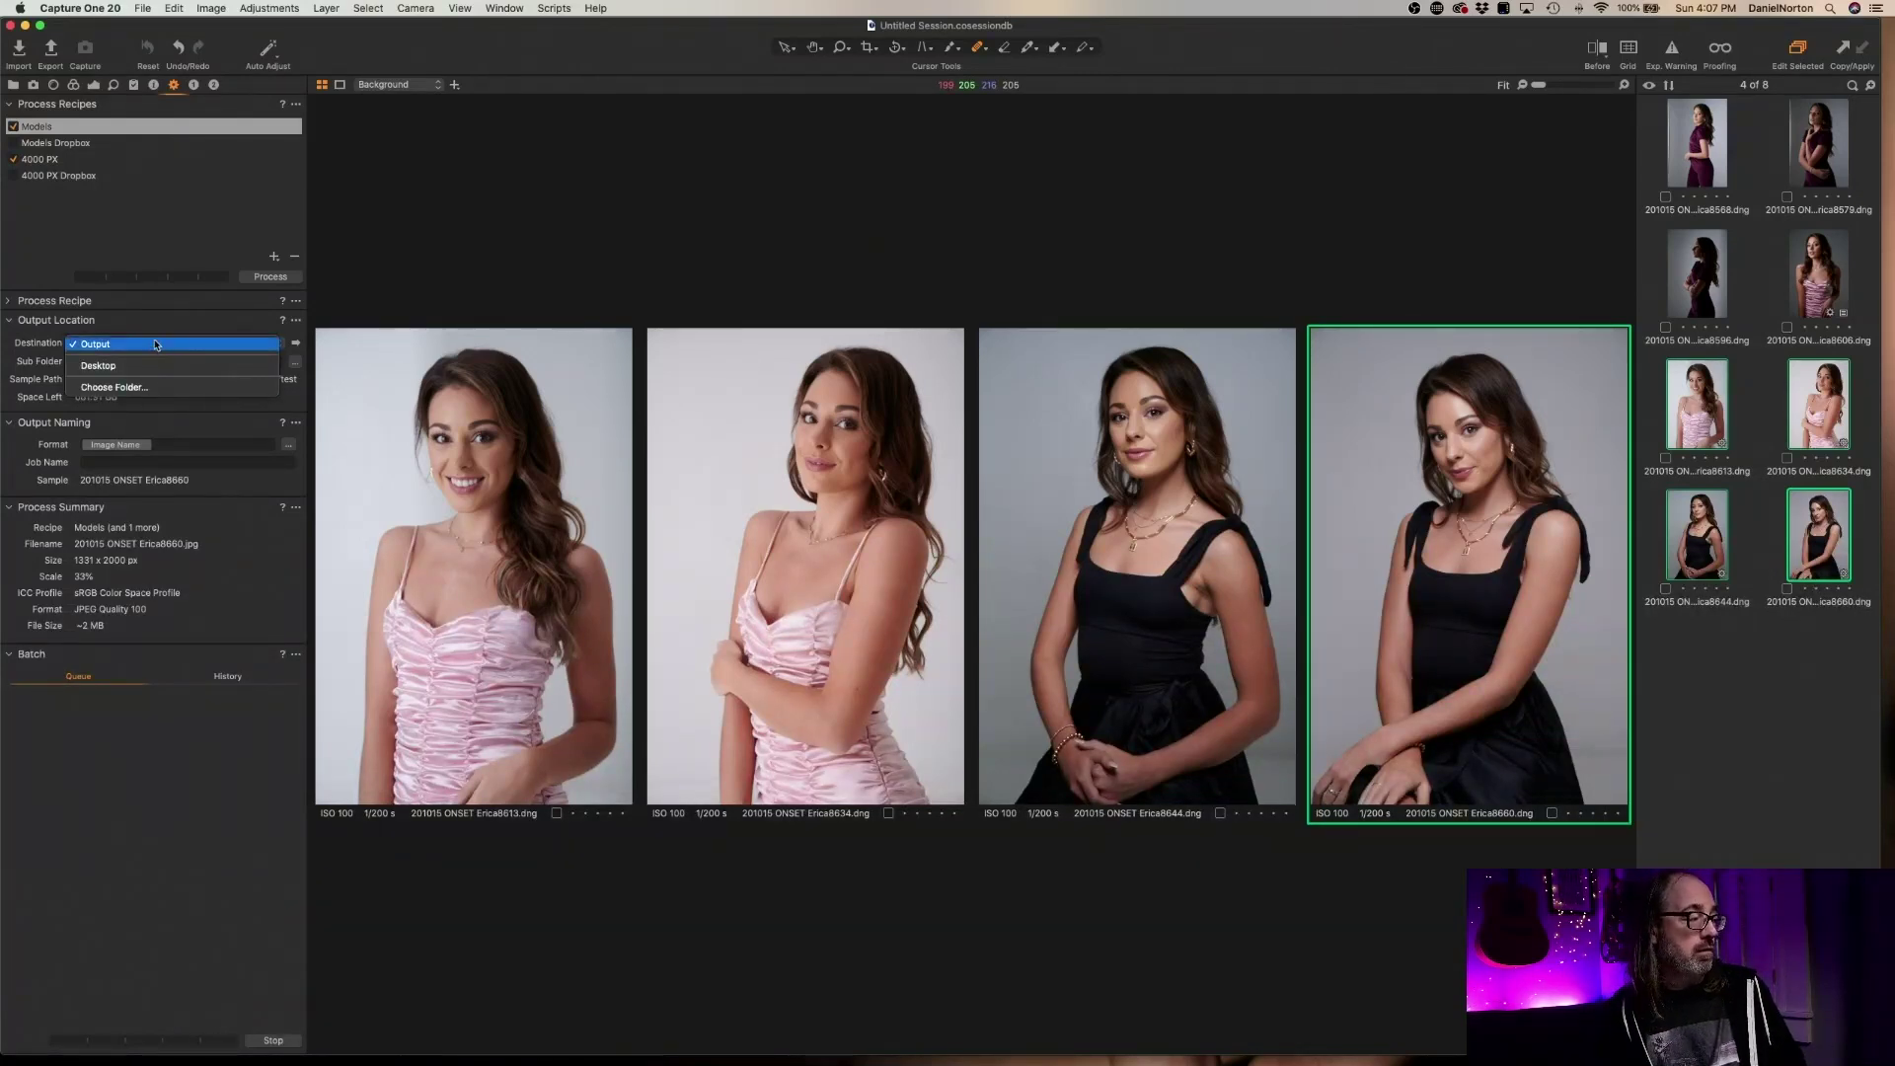
left_click(150, 345)
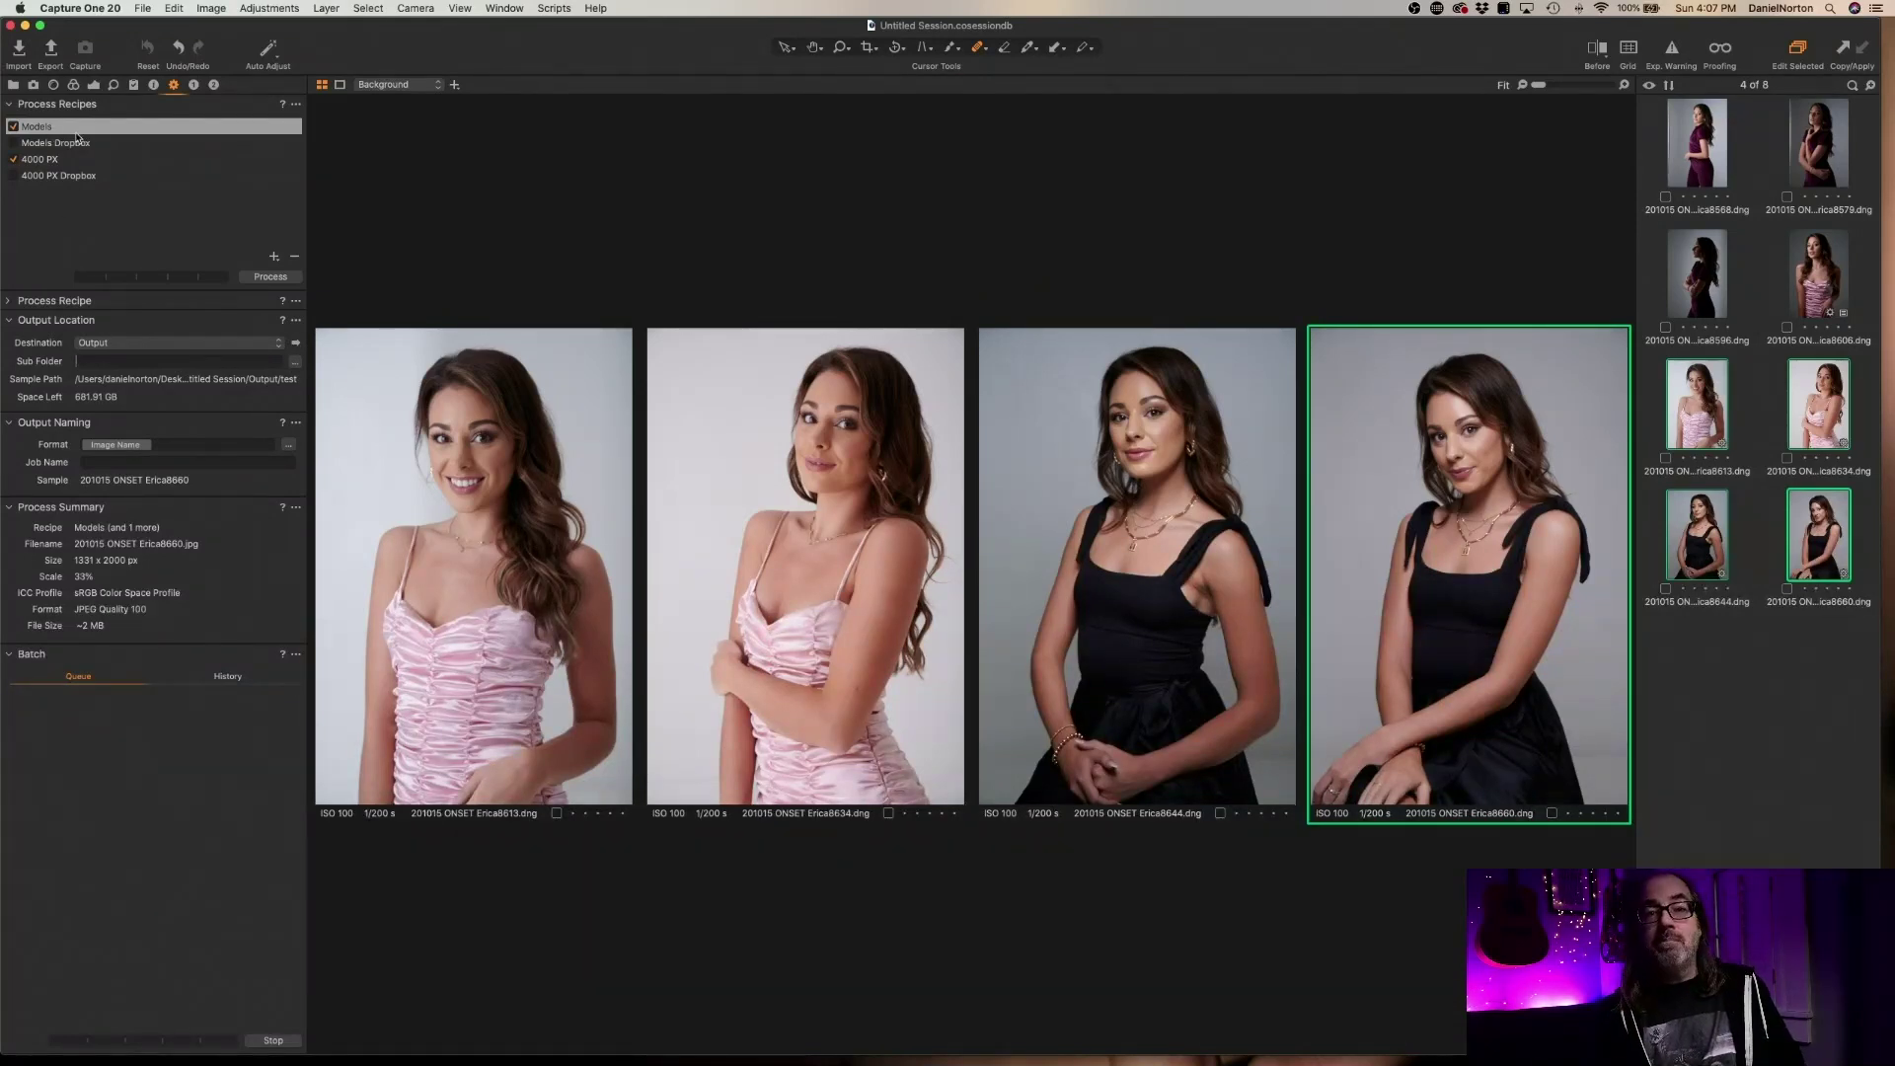
mouse_move(77, 138)
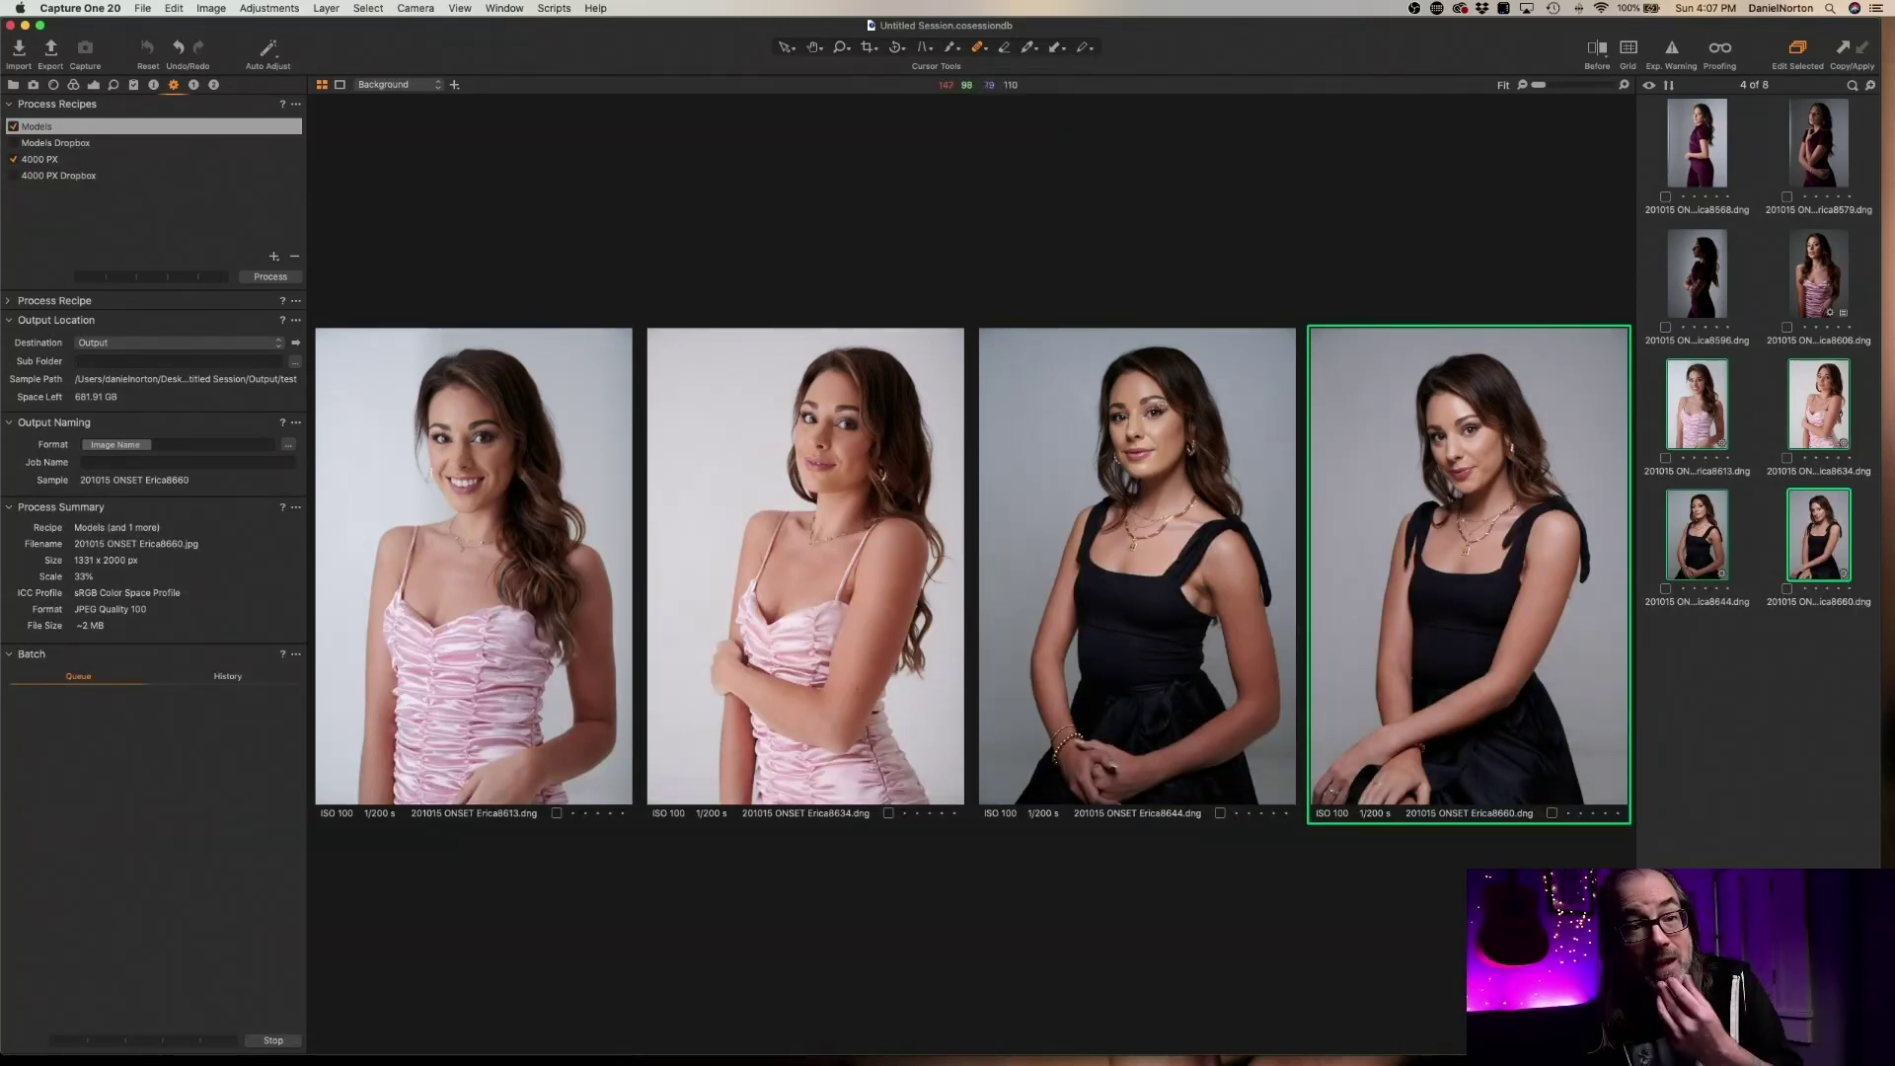
Replace the current image selection with the first three portraits in the purple outfit
left_click(1762, 775)
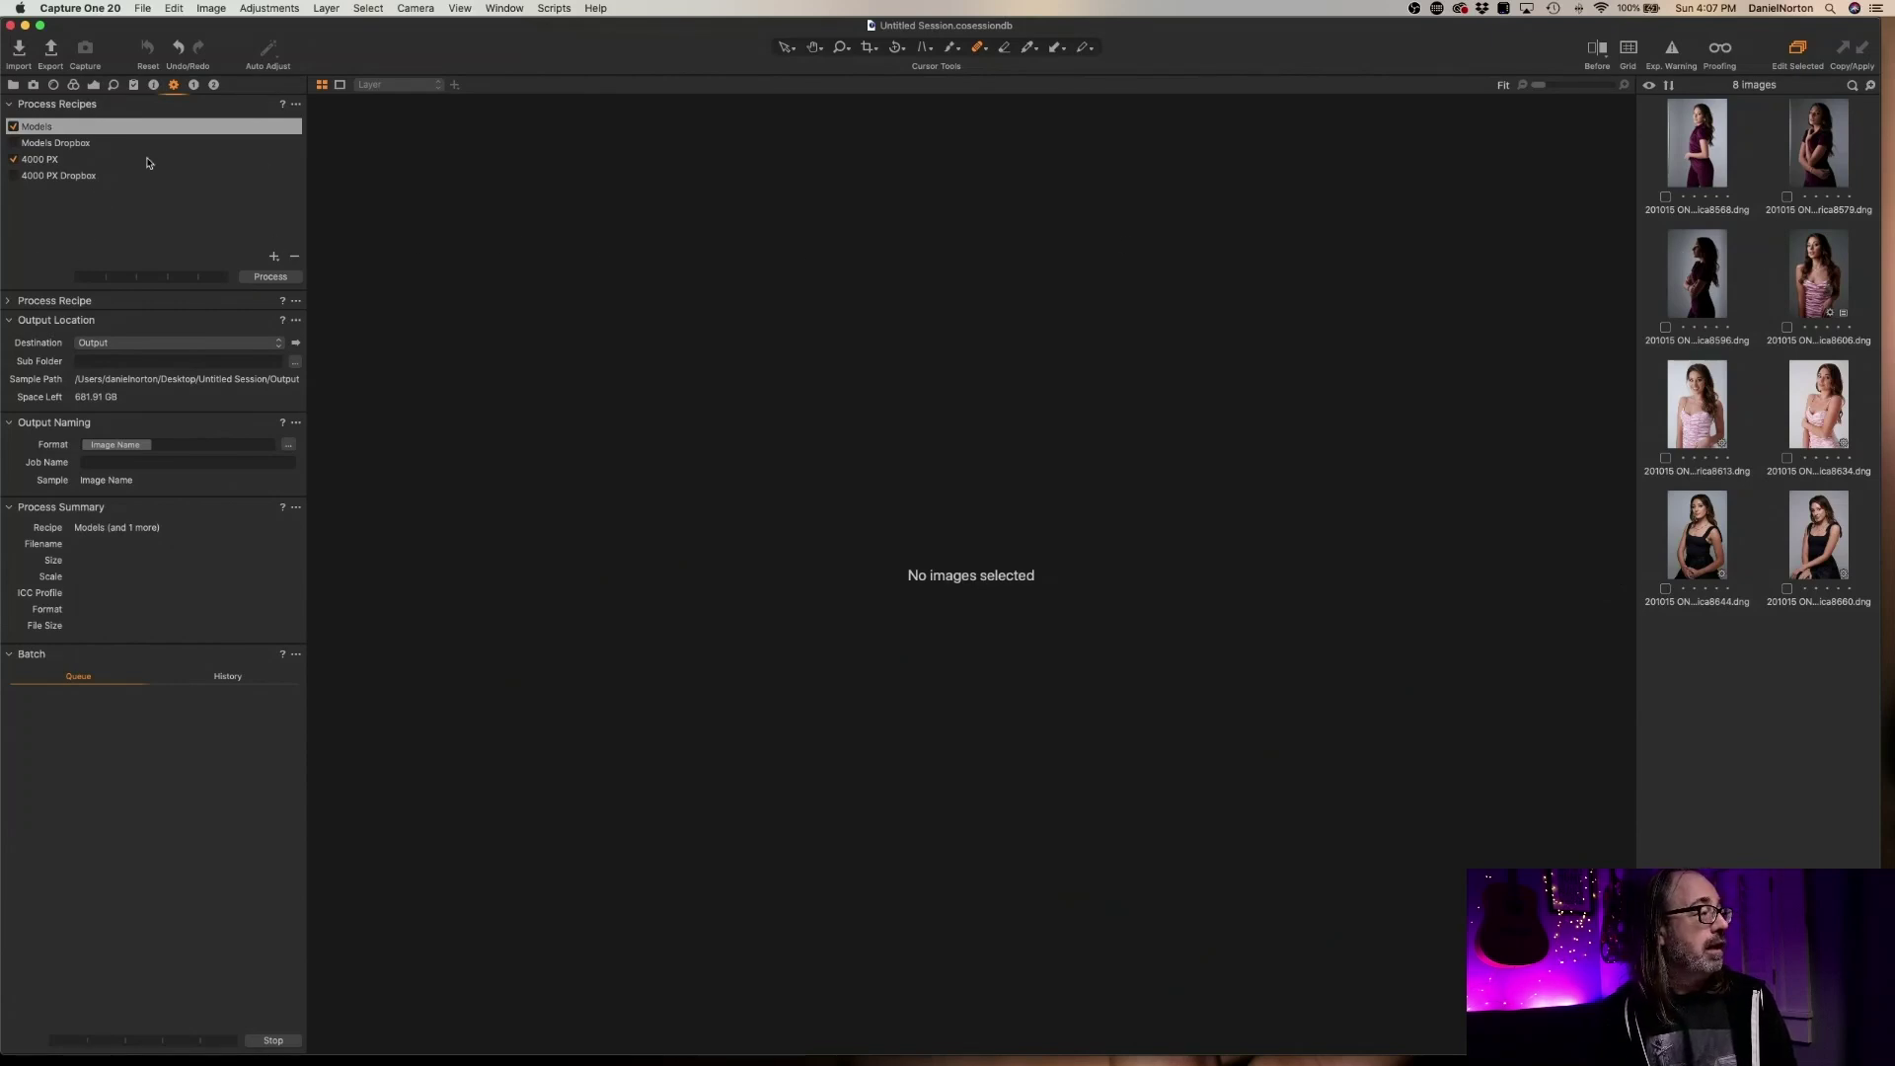
left_click(1715, 157)
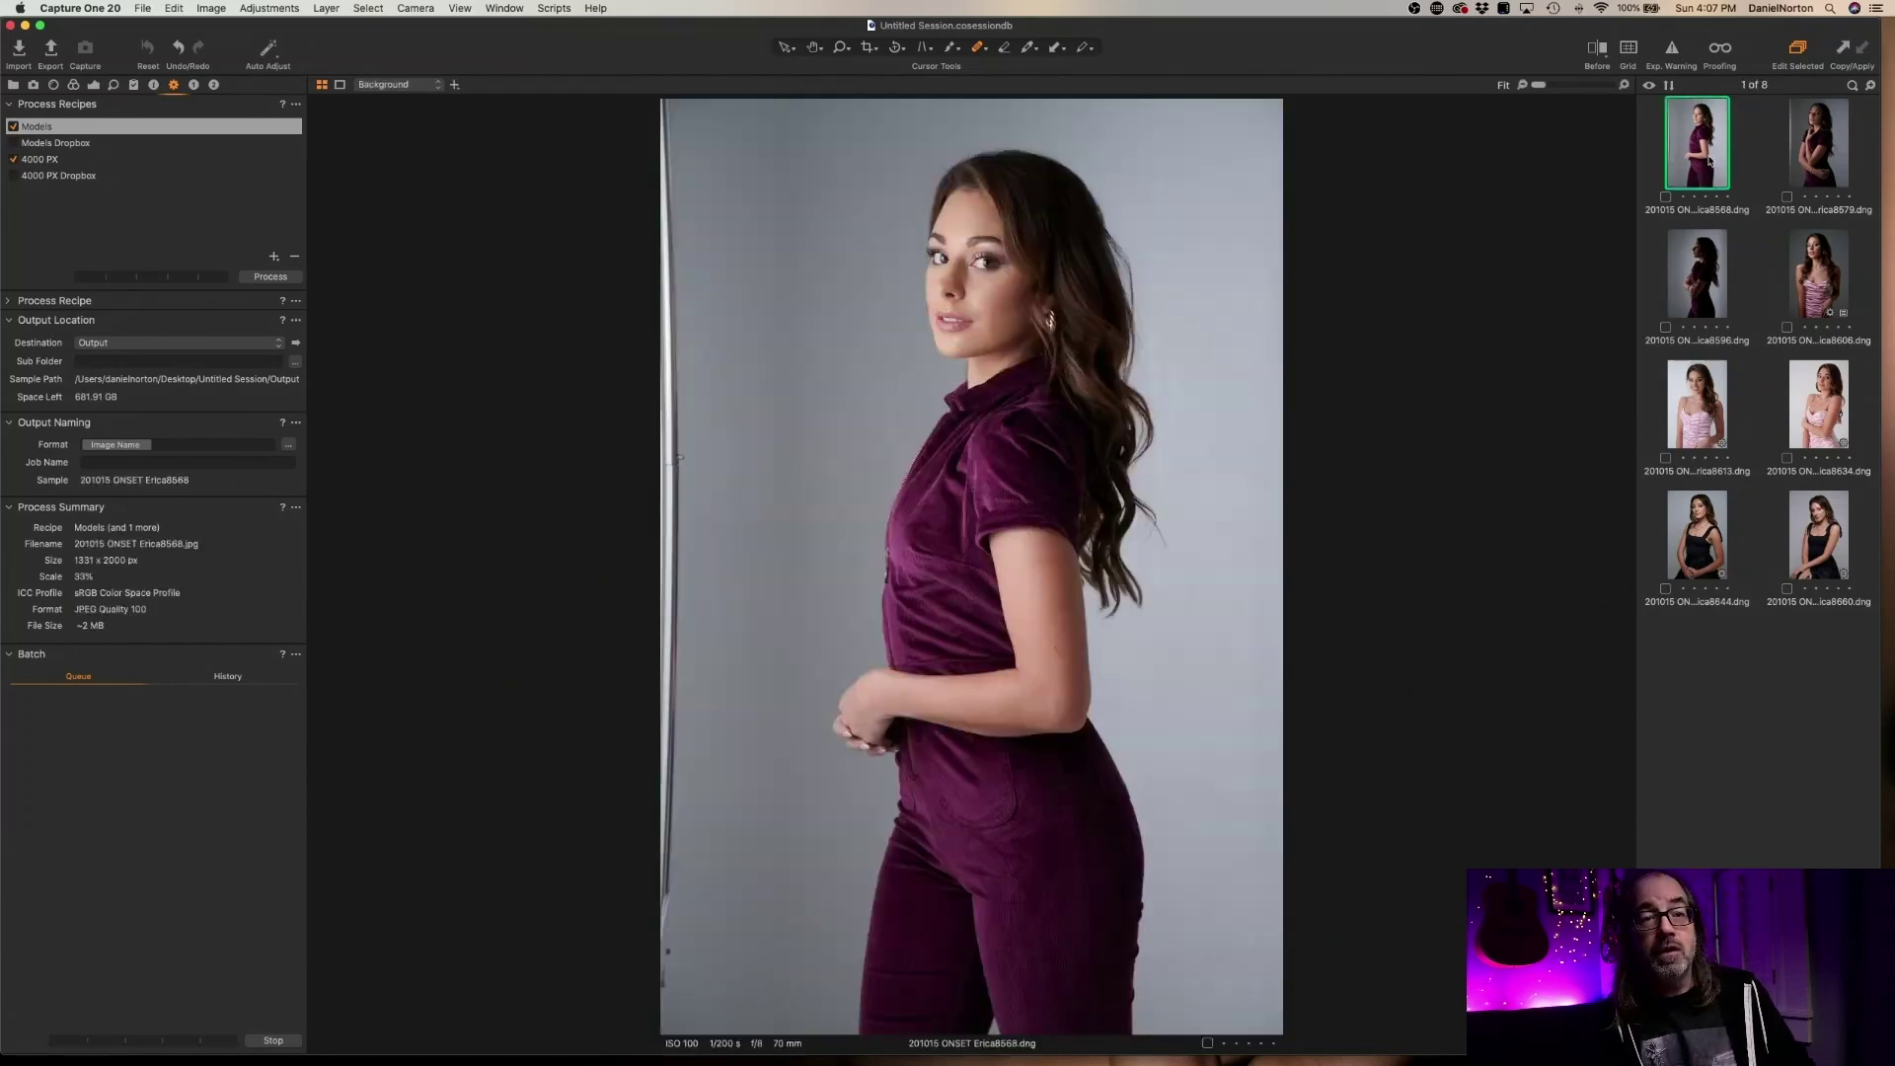
left_click(1703, 323)
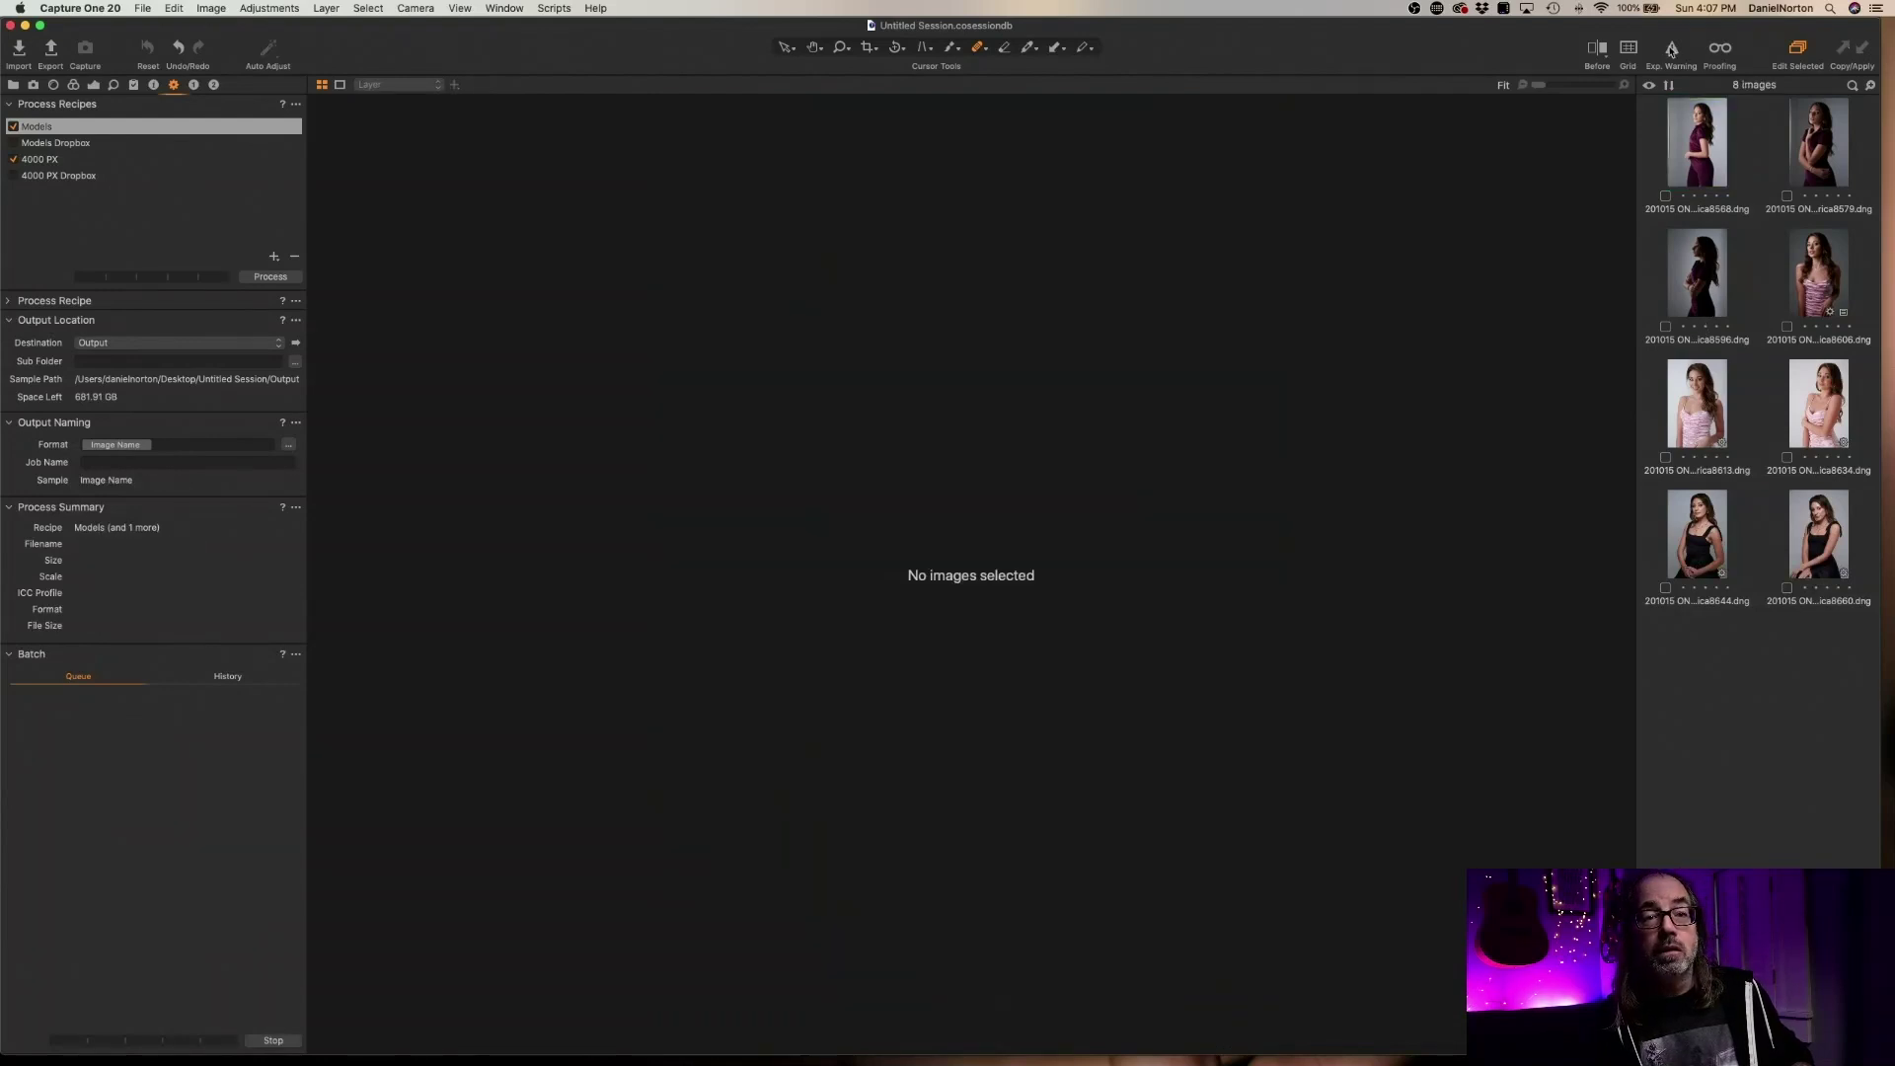
left_click(1692, 168)
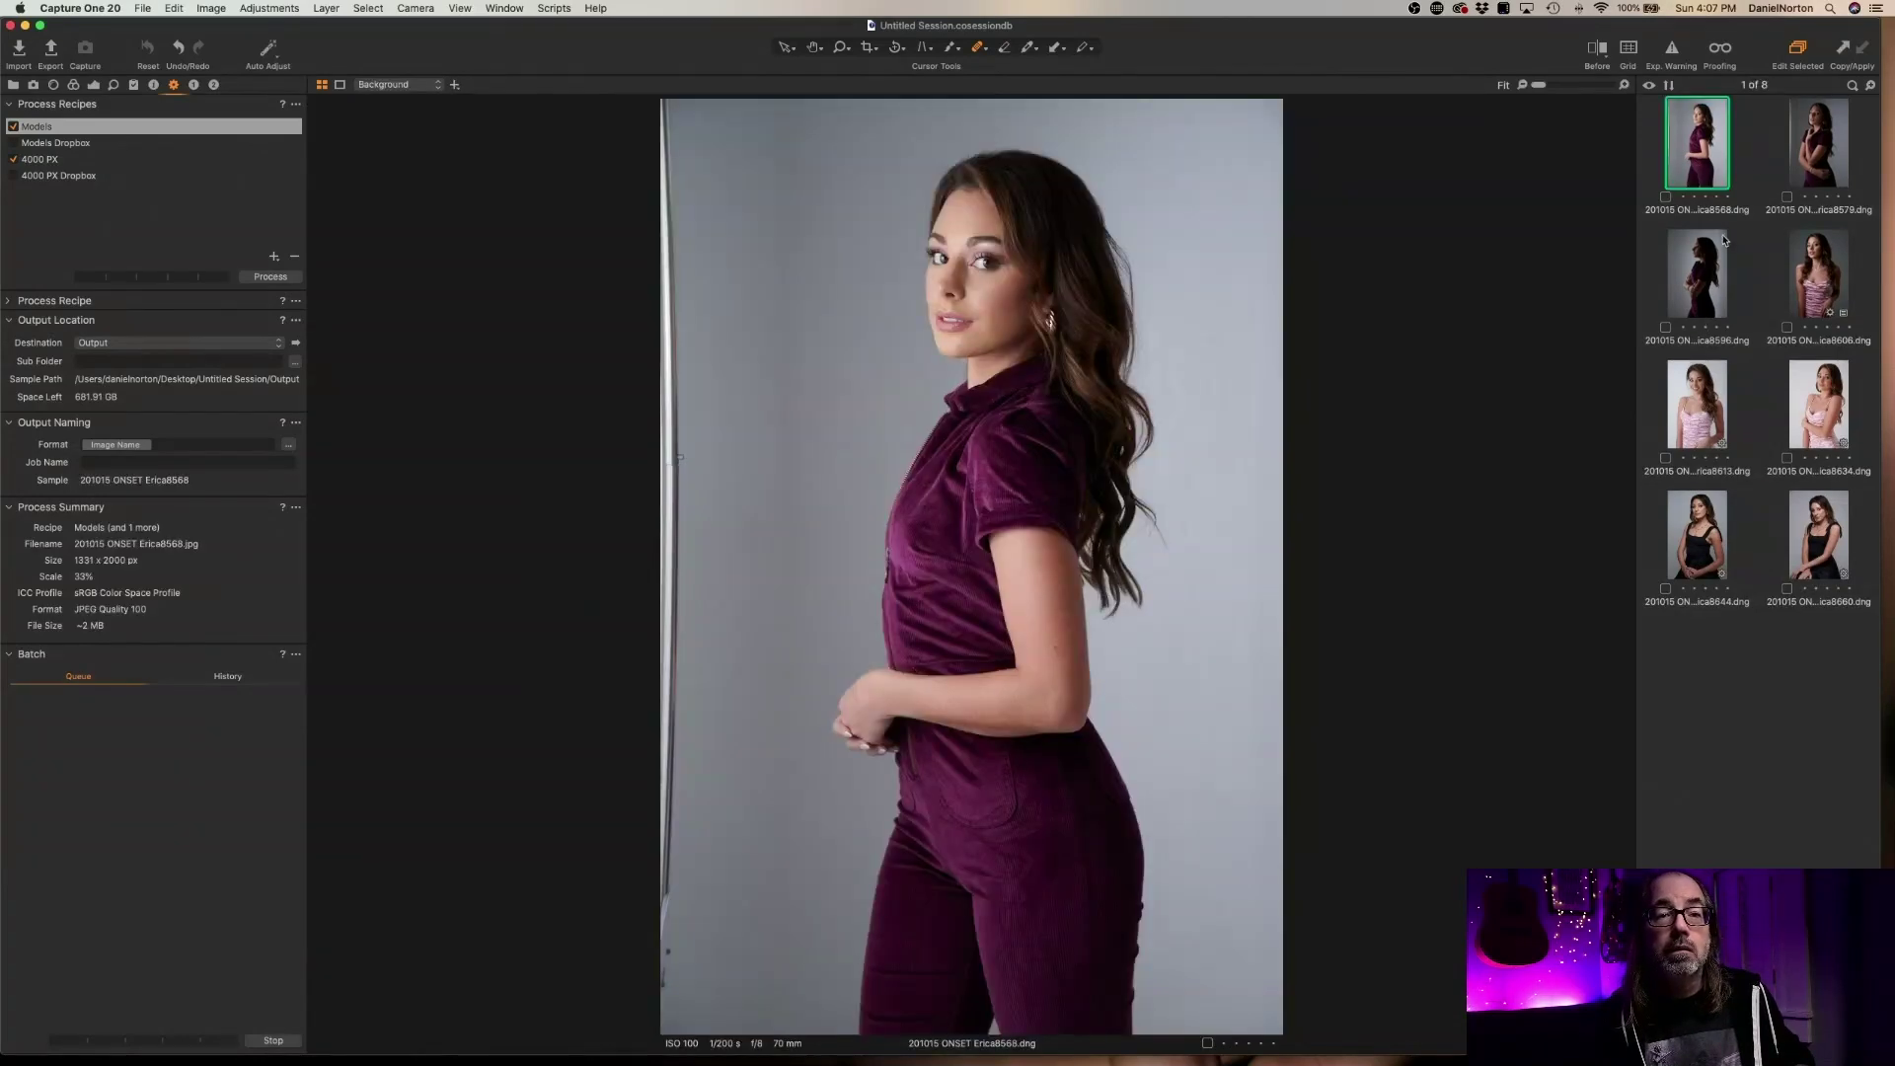
left_click(1693, 284, "shift")
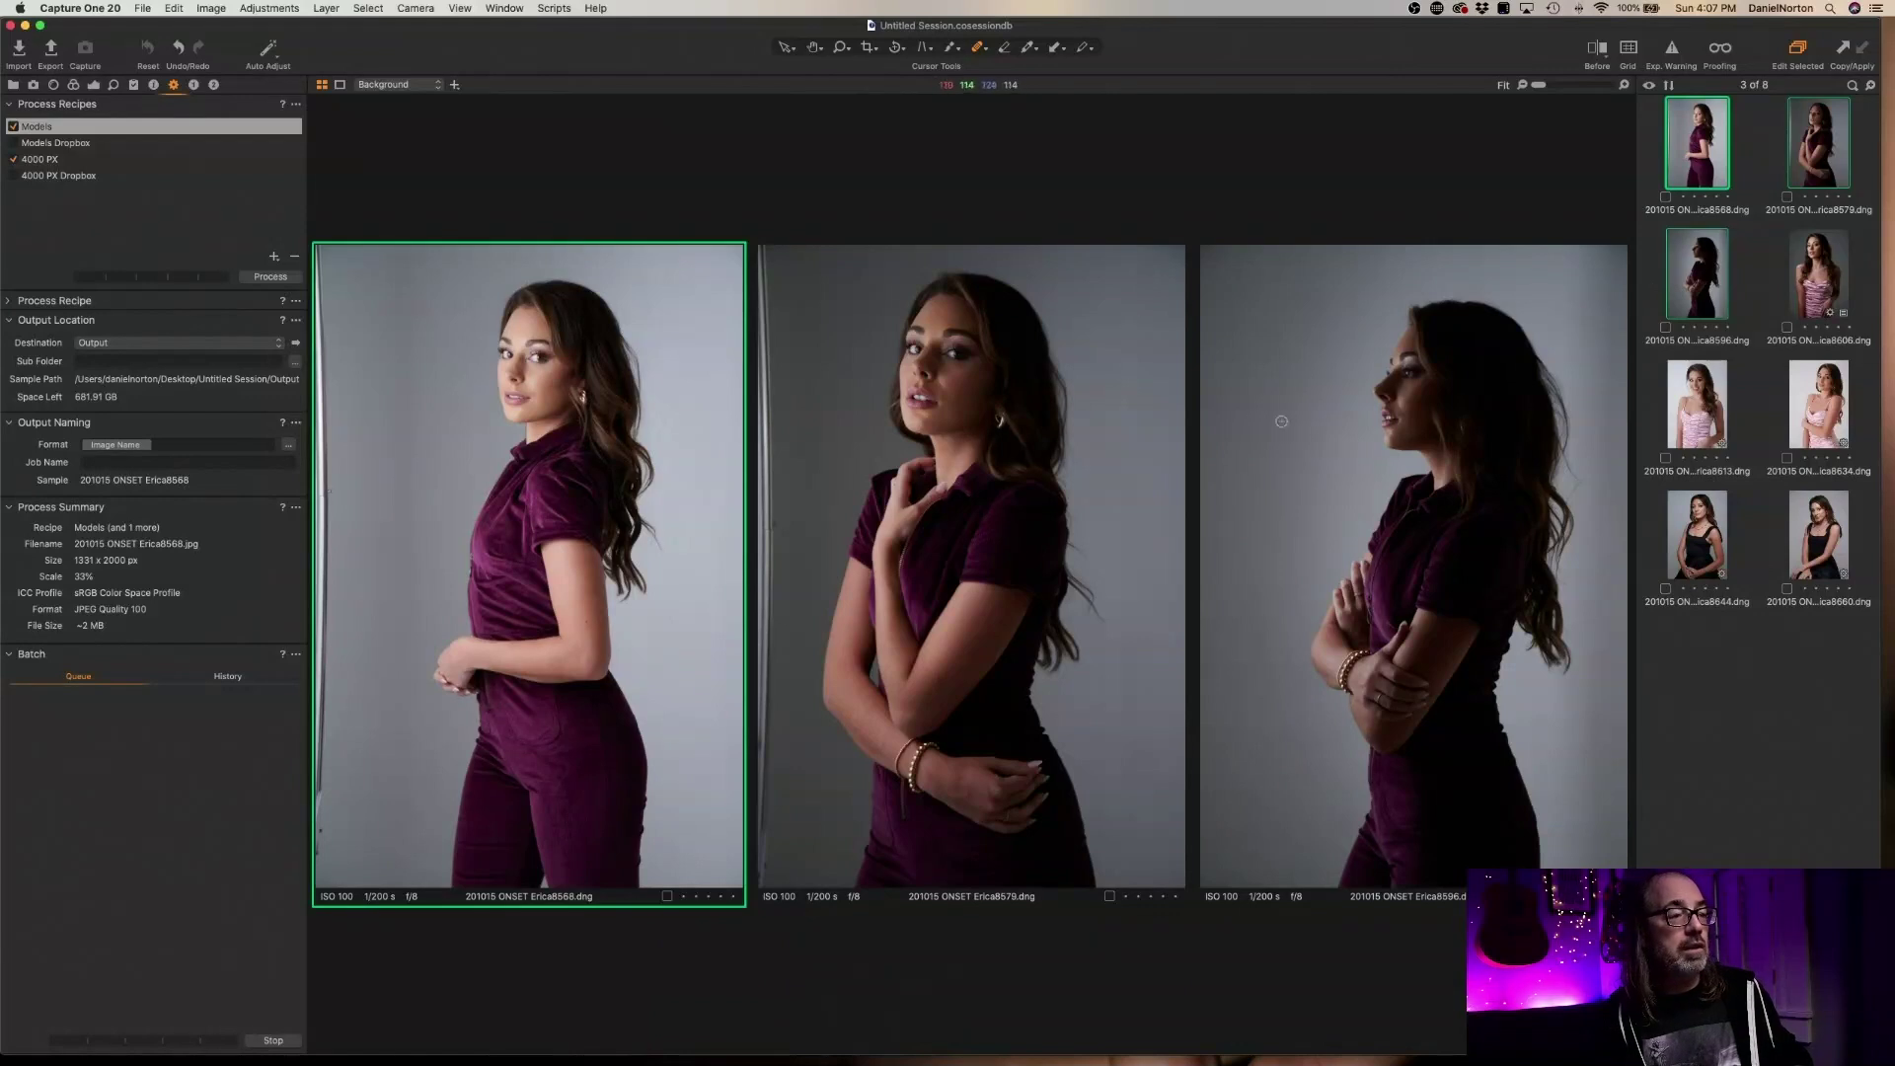
Disable the 4000 PX recipe and set the Output Location's sub folder to 123
left_click(12, 159)
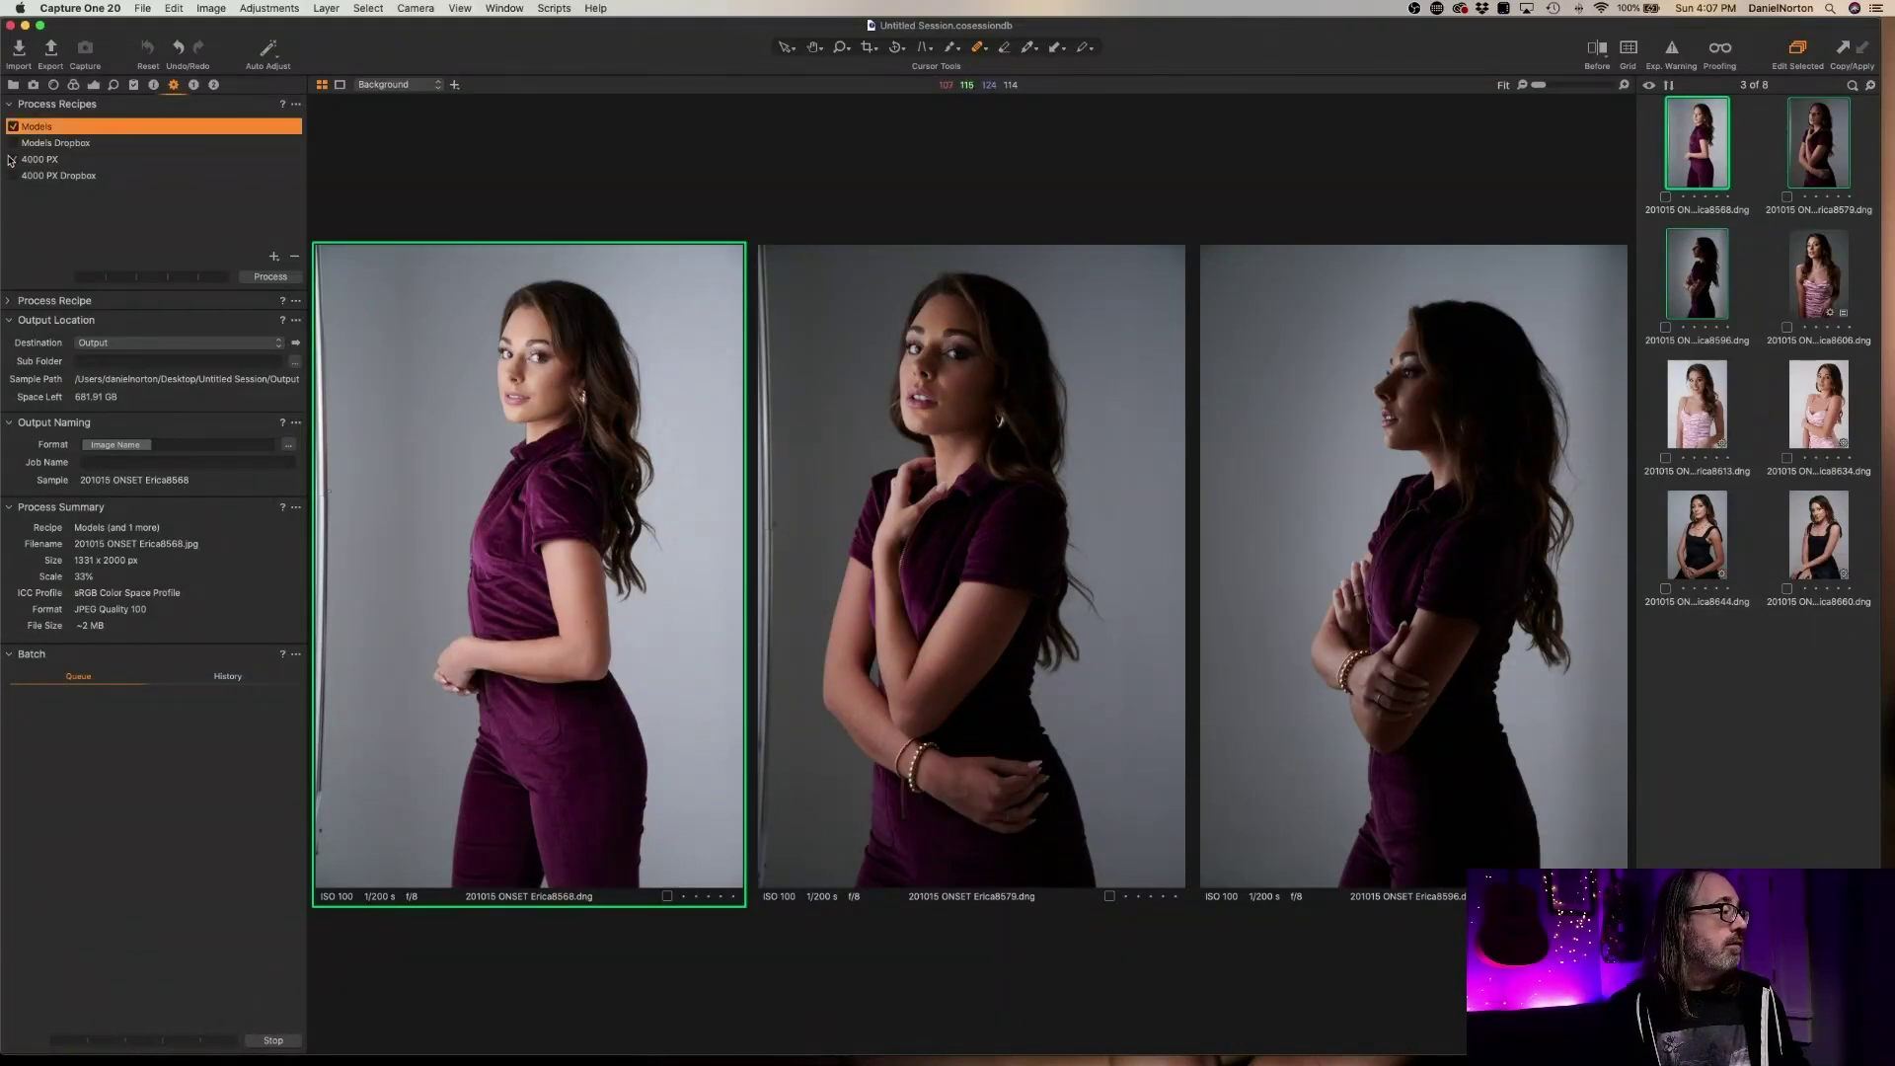
left_click(107, 361)
type("123")
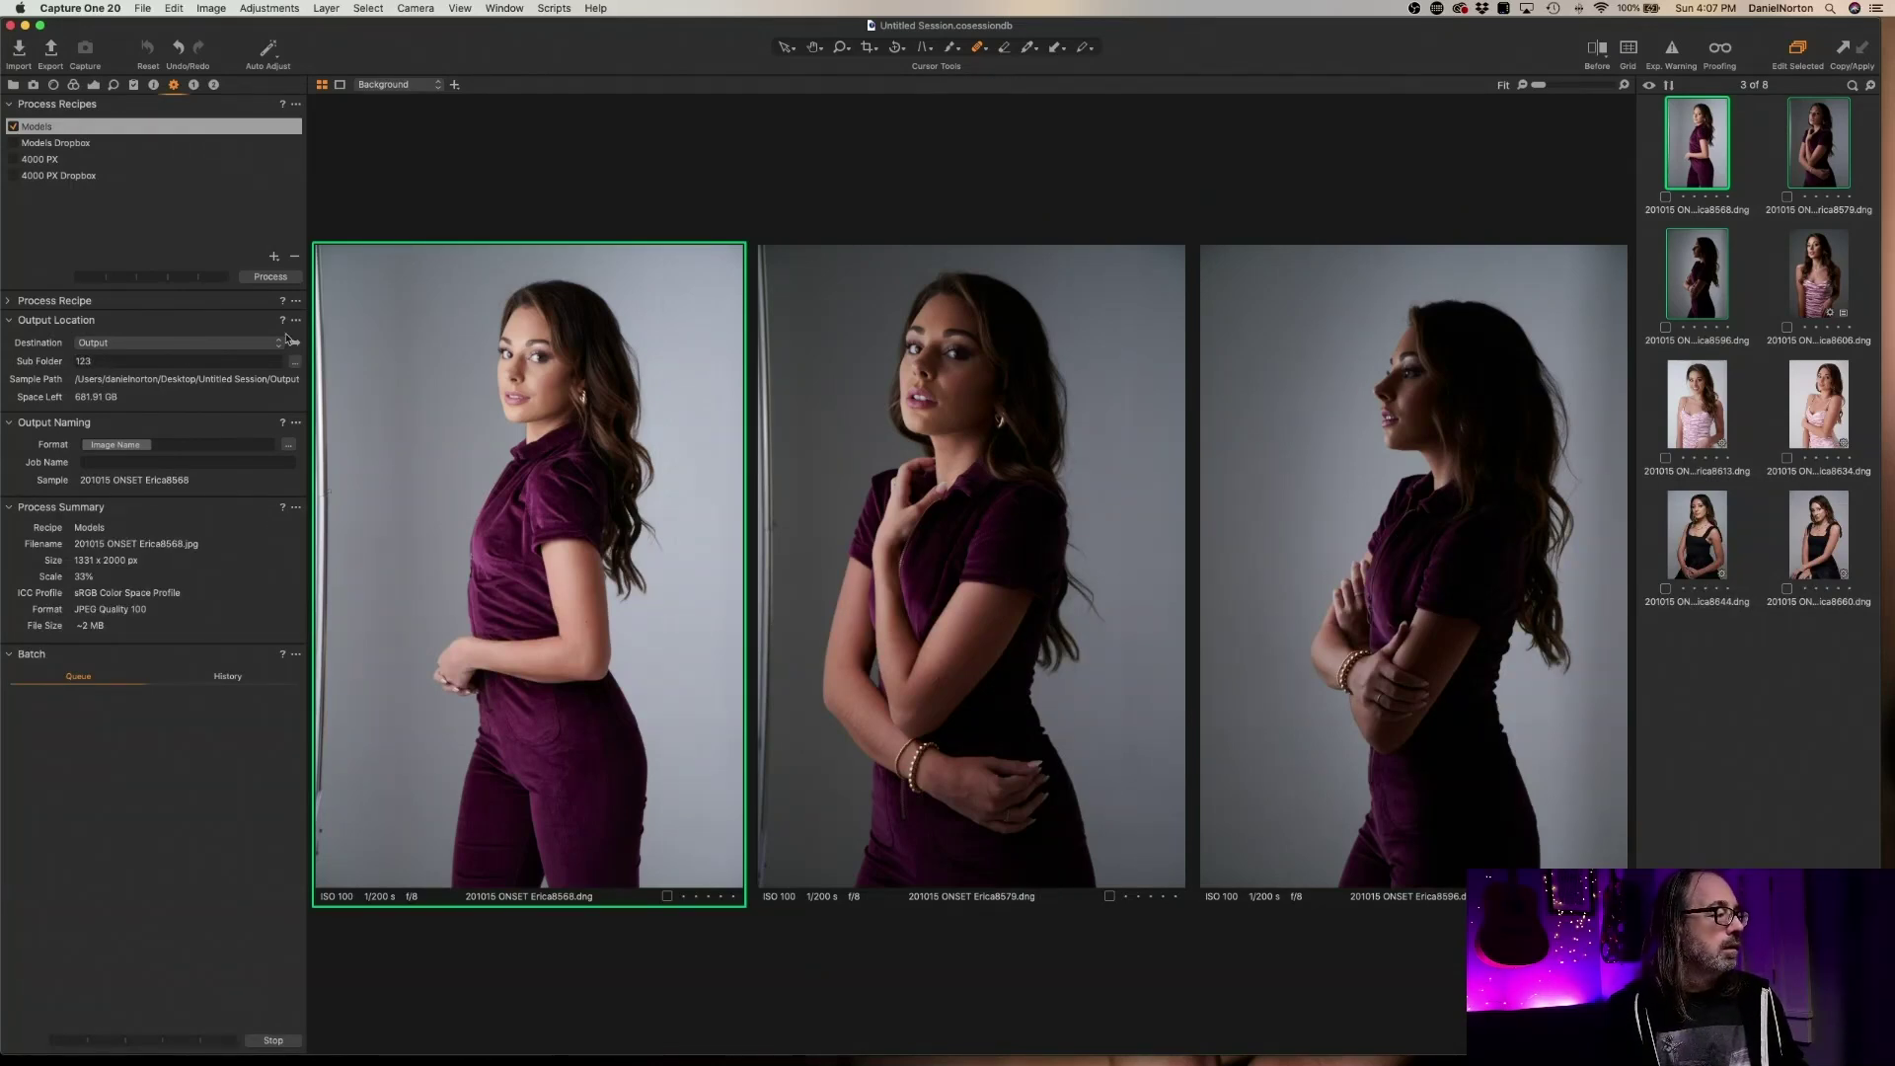
Process the selected purple-outfit portraits and select the three portraits in the pink dress
left_click(267, 277)
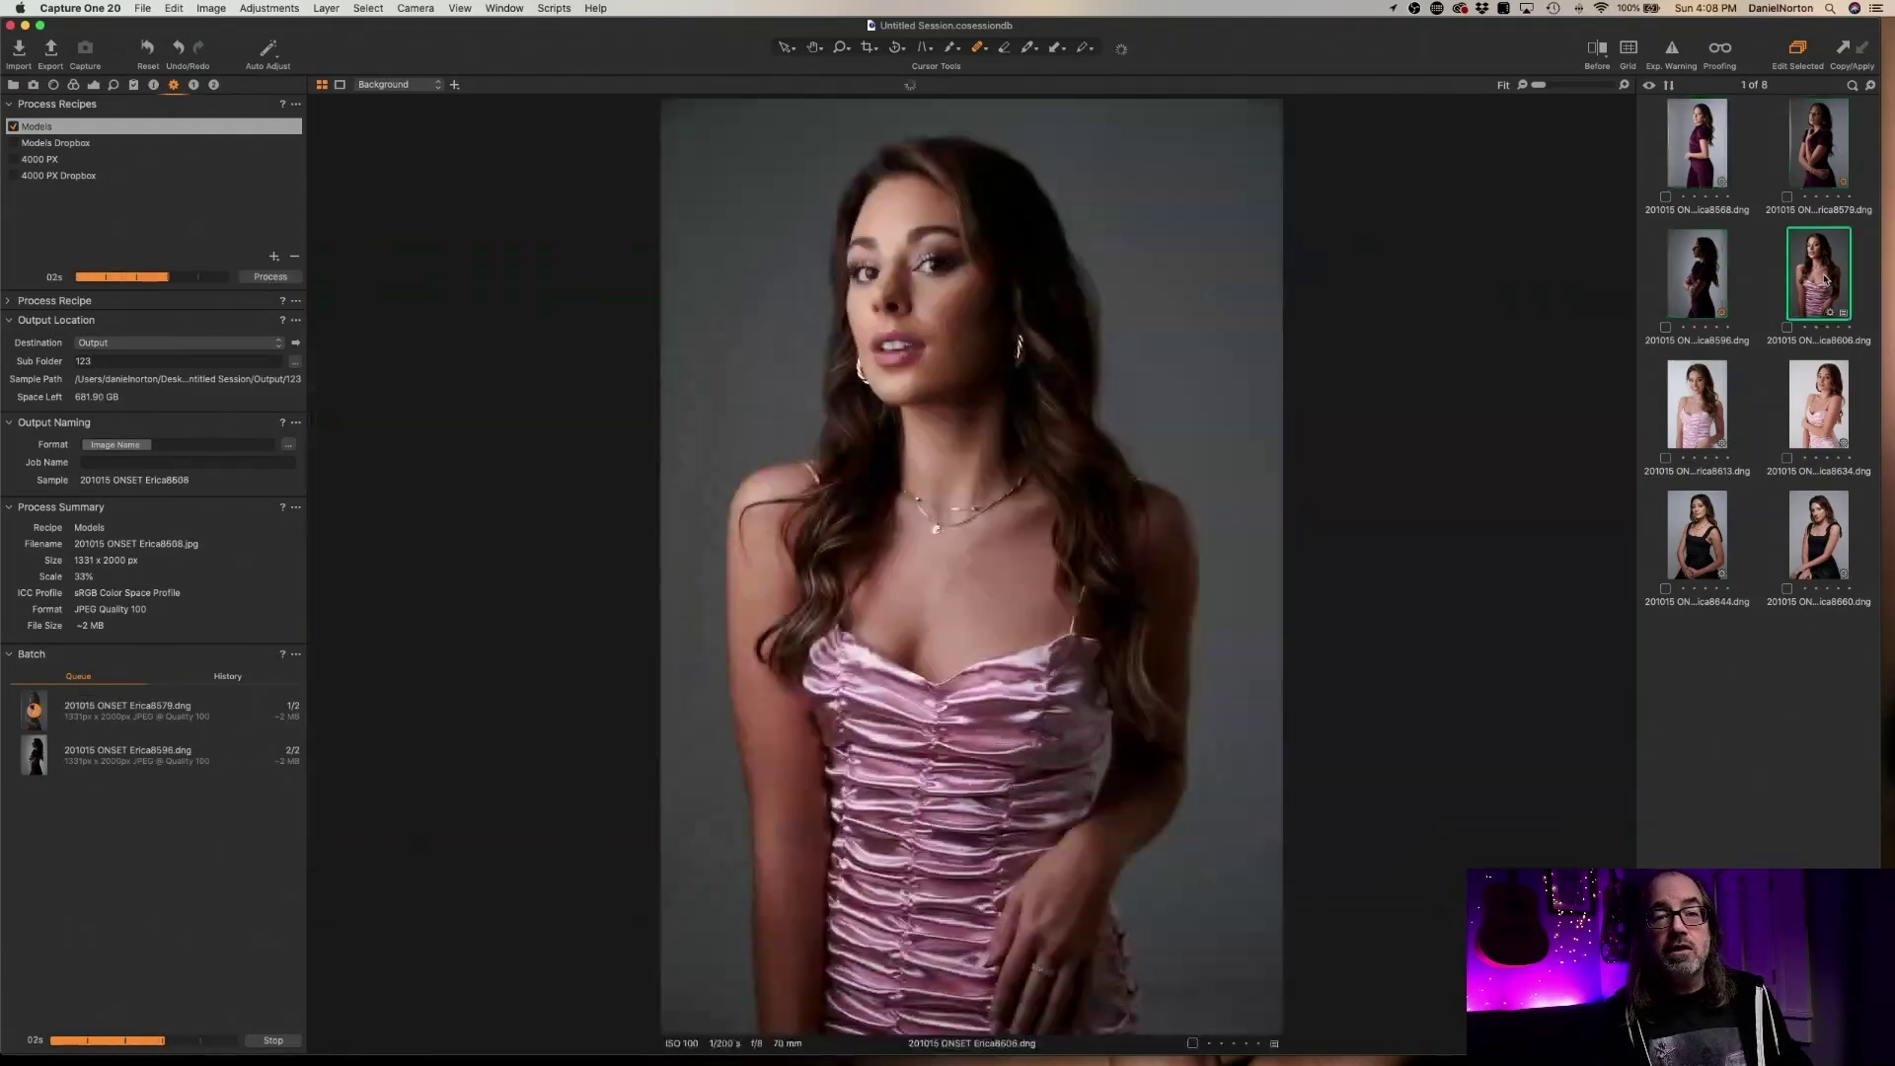
left_click(1819, 274)
left_click(1820, 405, "shift")
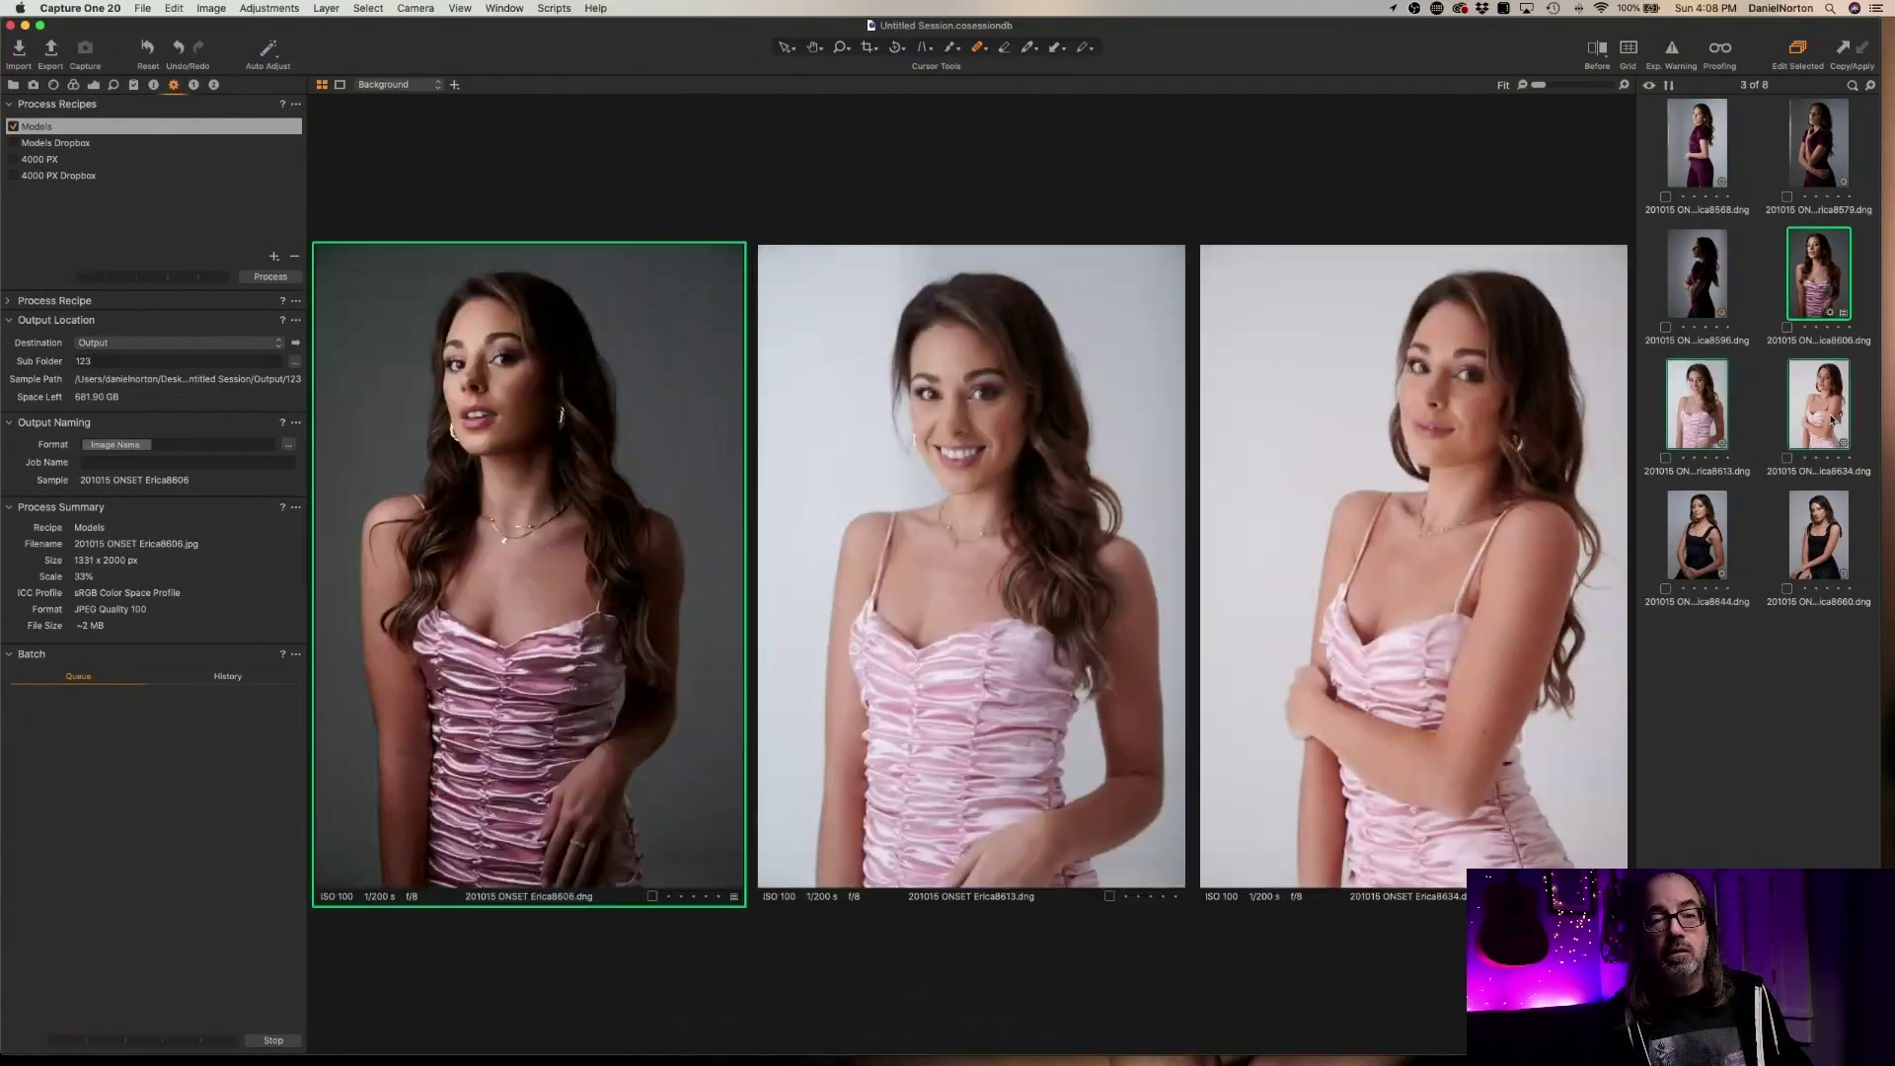
Set the Output Location's sub folder to 456 and process the three pink-dress portraits
left_click(118, 362)
key("BackSpace")
key("BackSpace")
key("BackSpace")
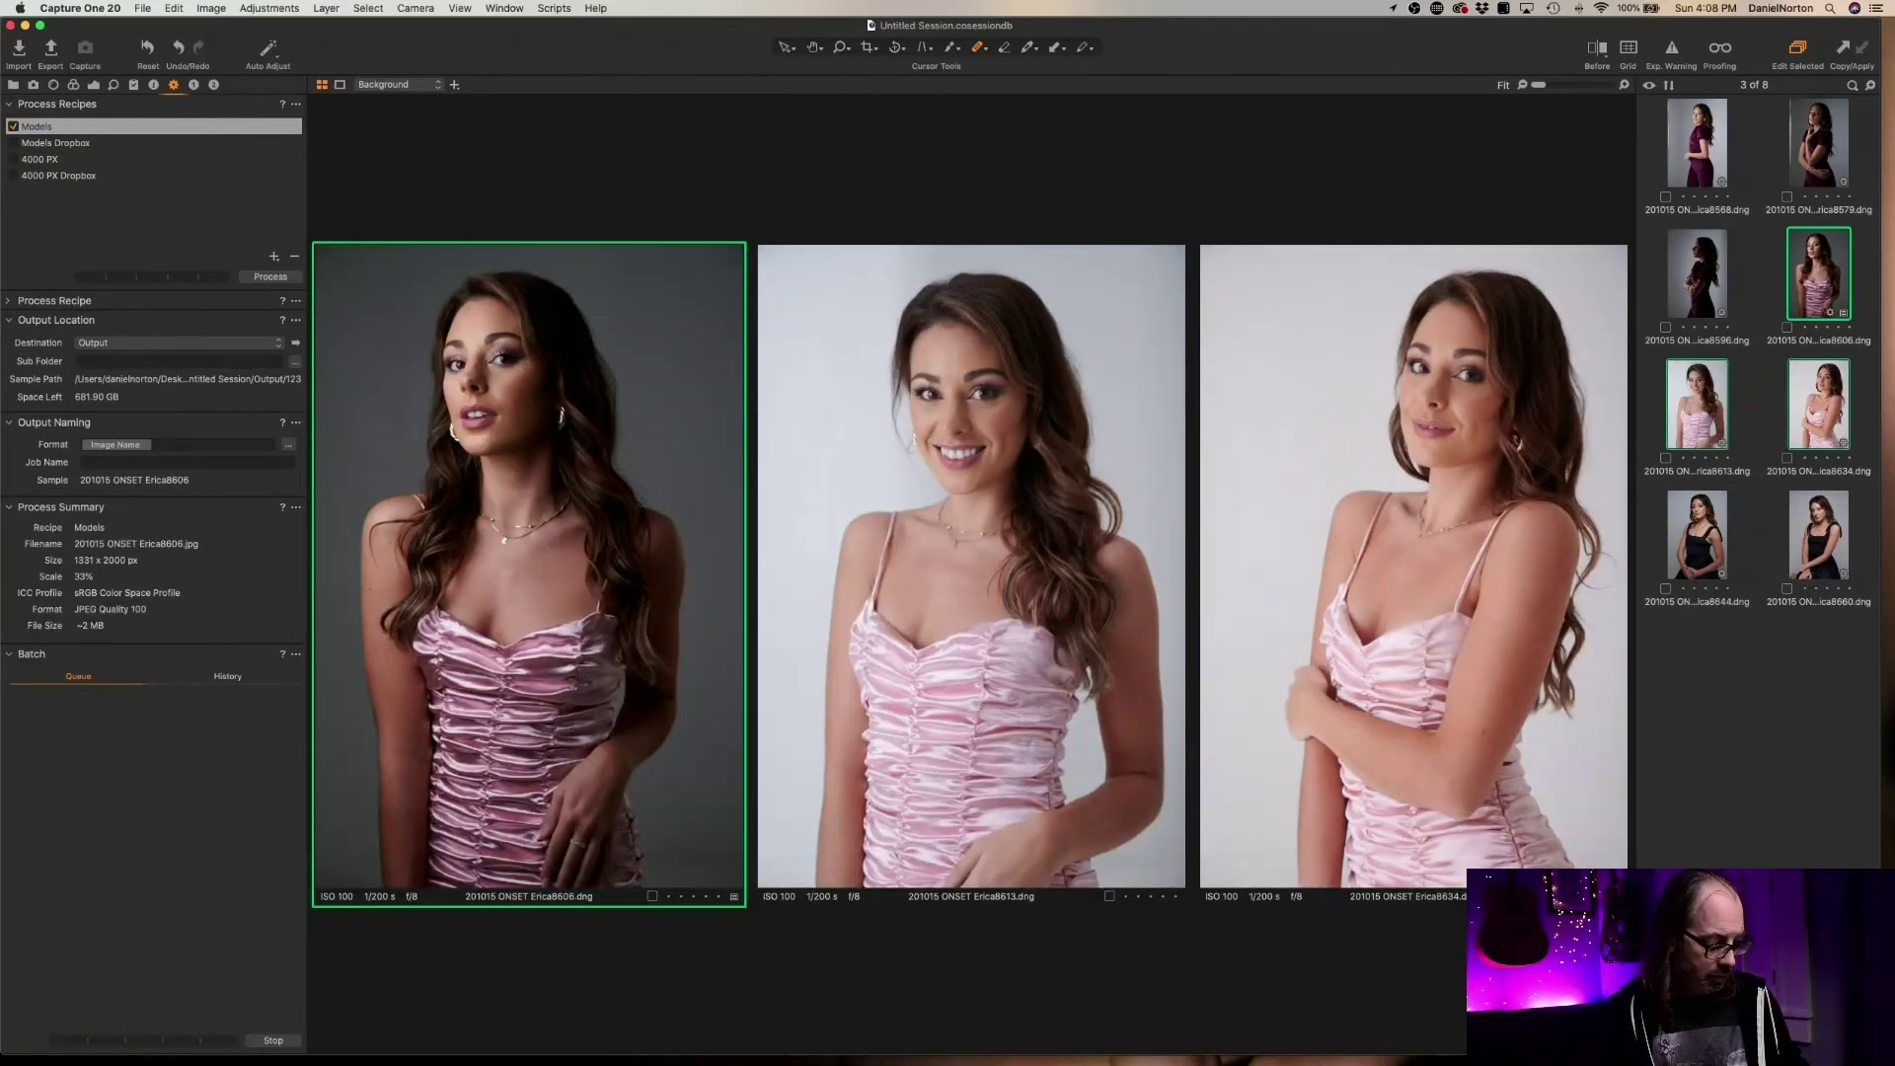
left_click(270, 276)
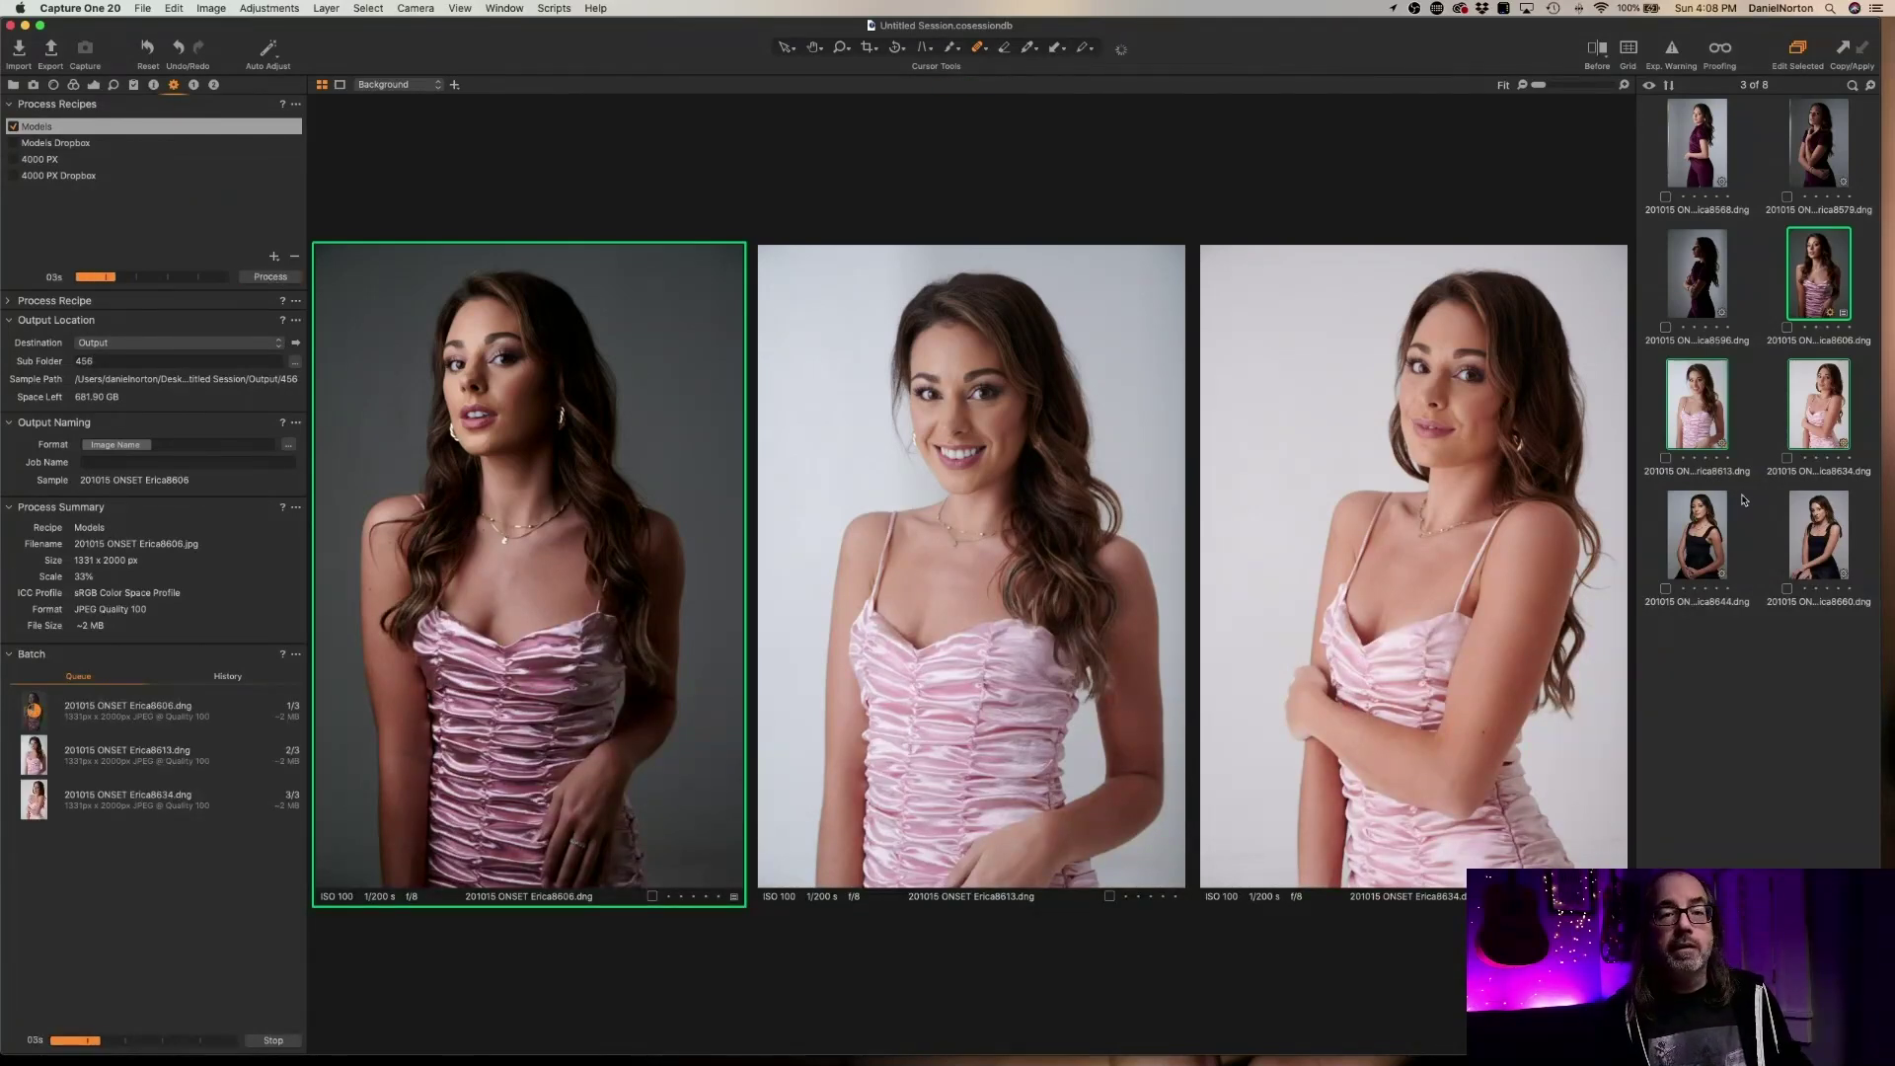
Select the two black-dress portraits and process them into the Output Location sub folder 789
left_click(1718, 532)
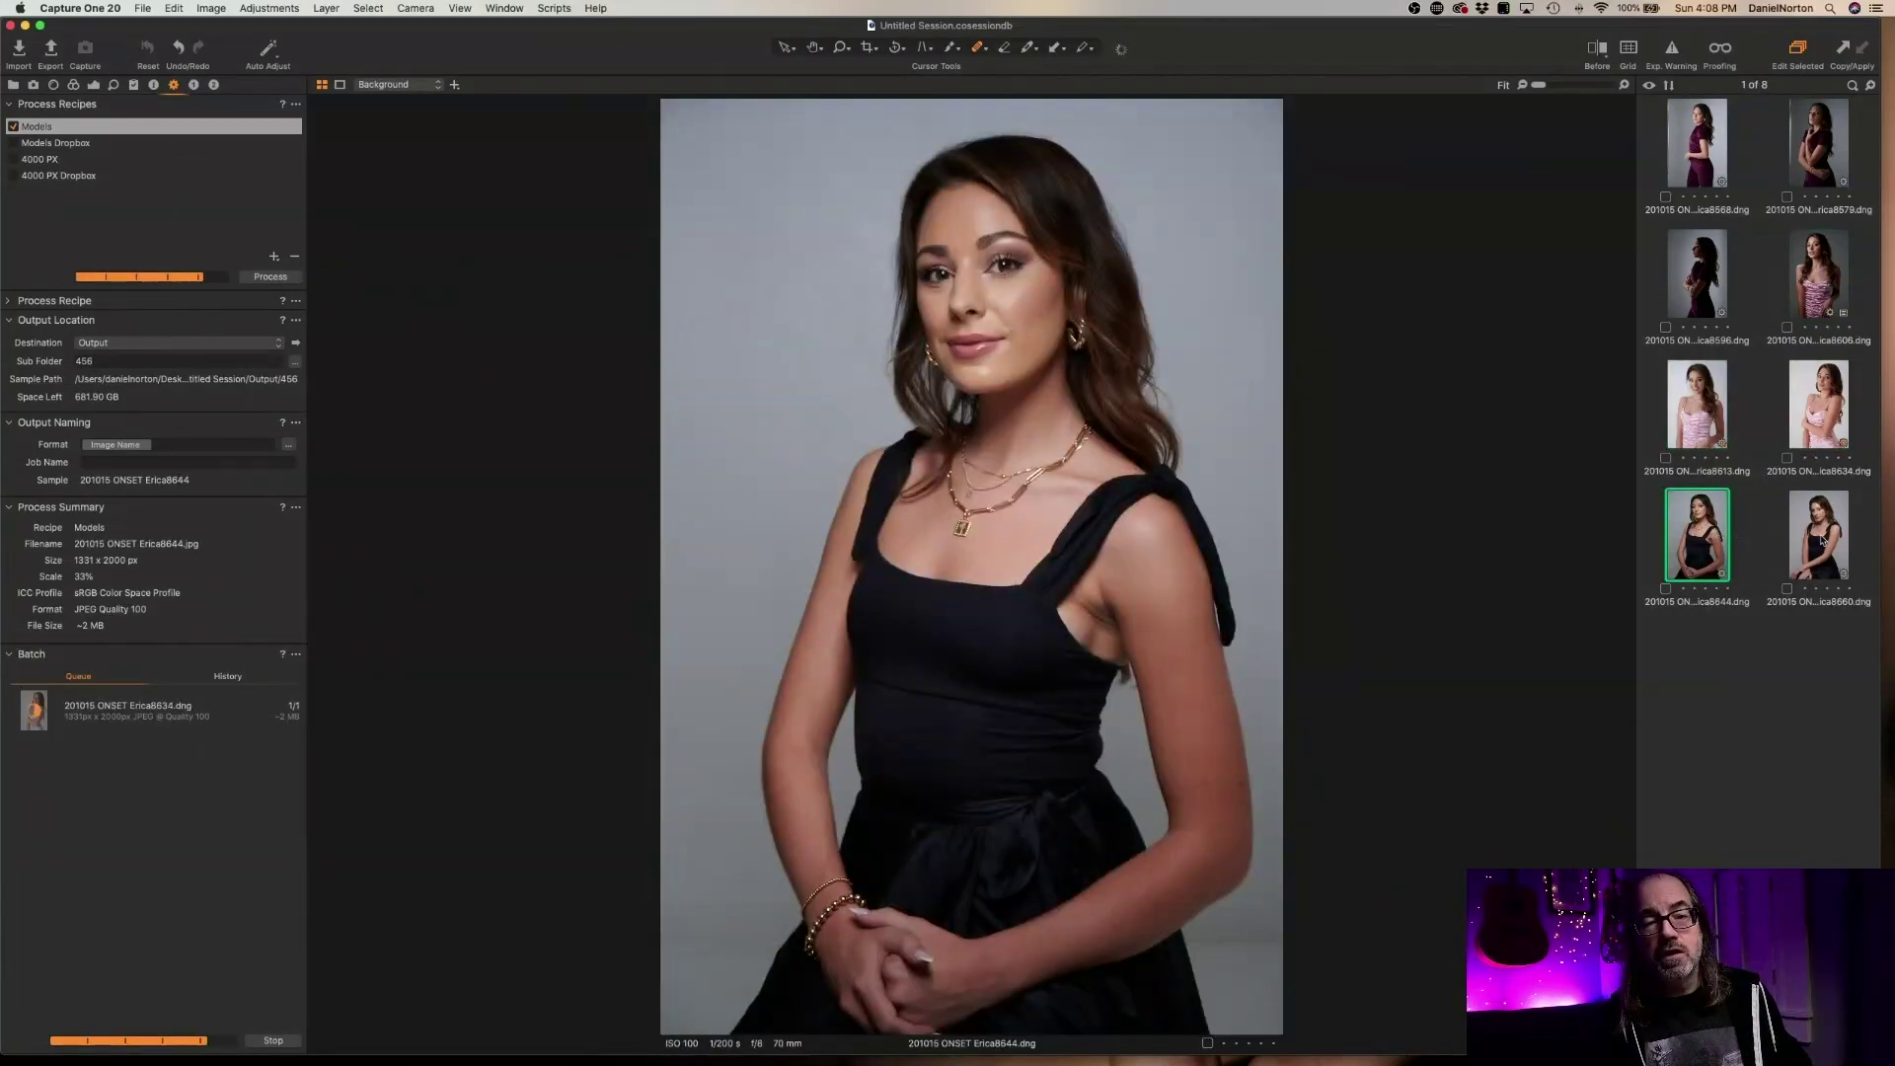
left_click(1819, 534, "super")
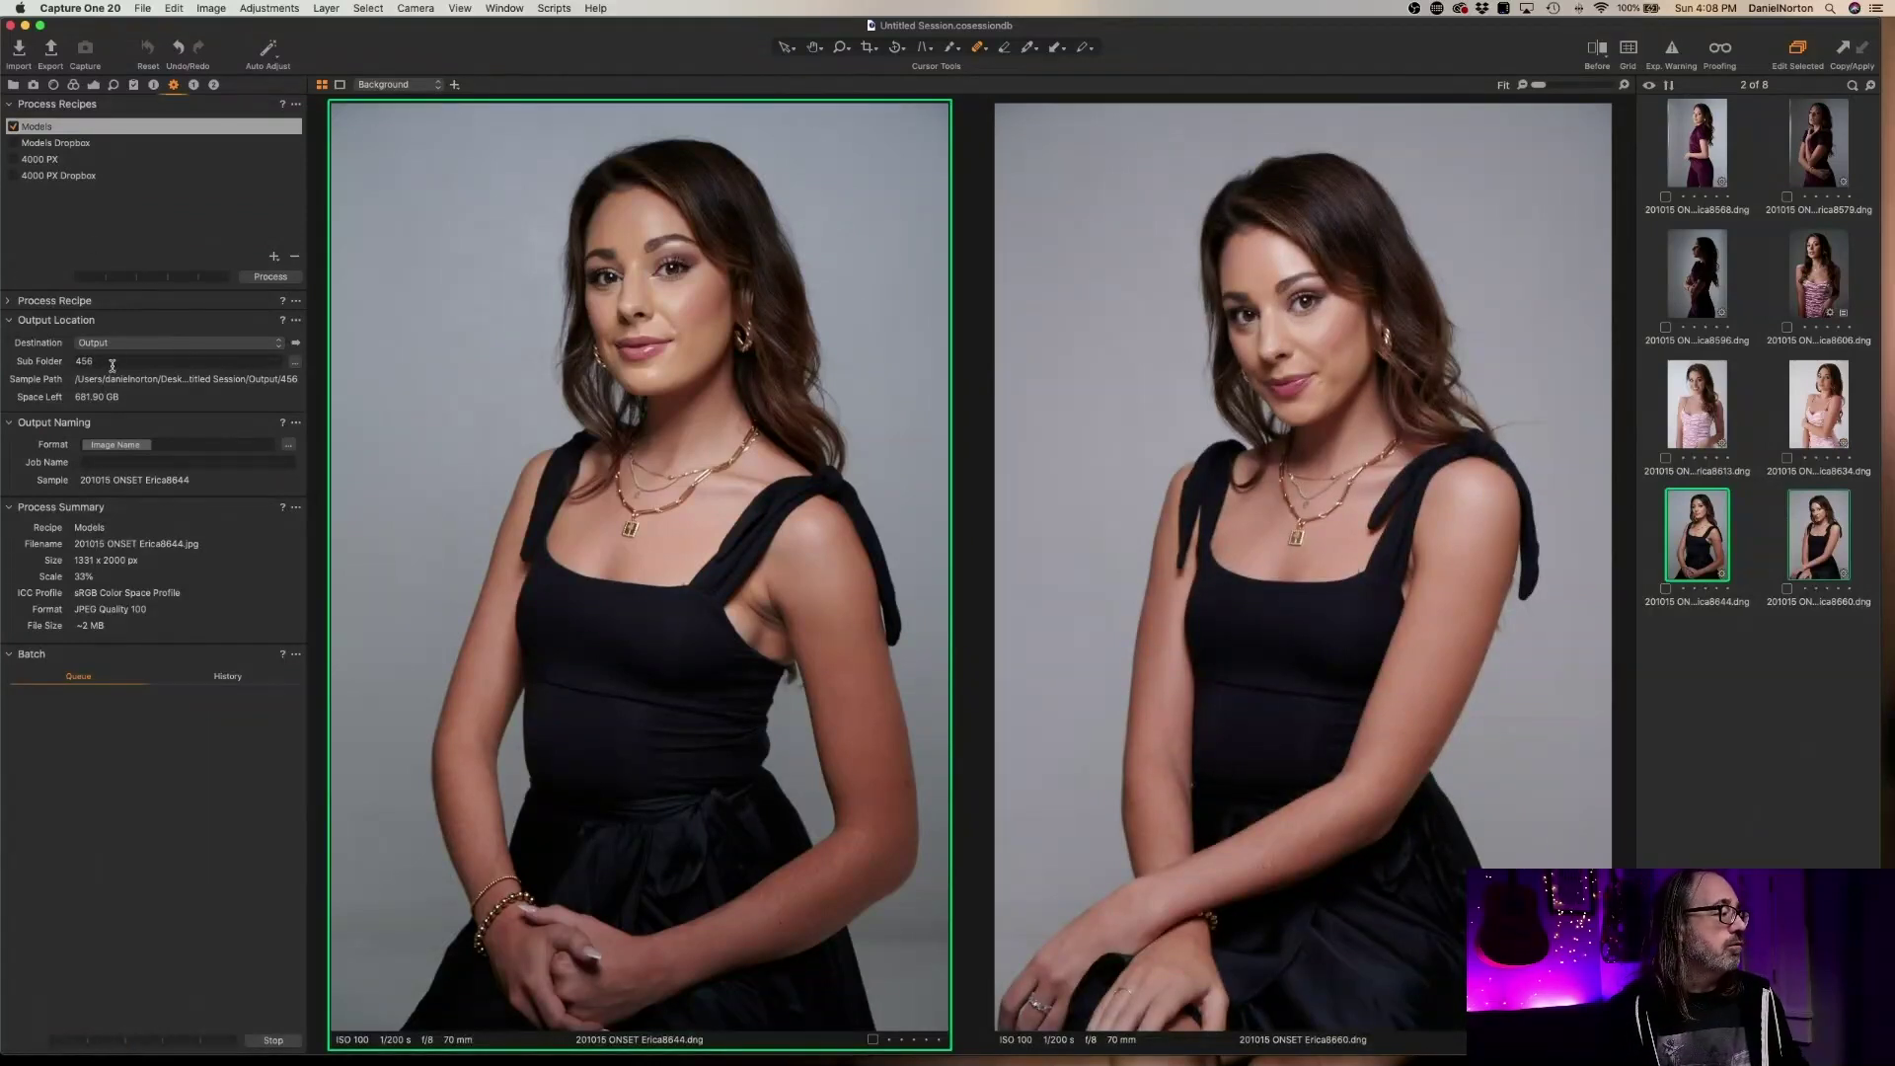
key("BackSpace")
key("BackSpace")
type("789")
left_click(269, 277)
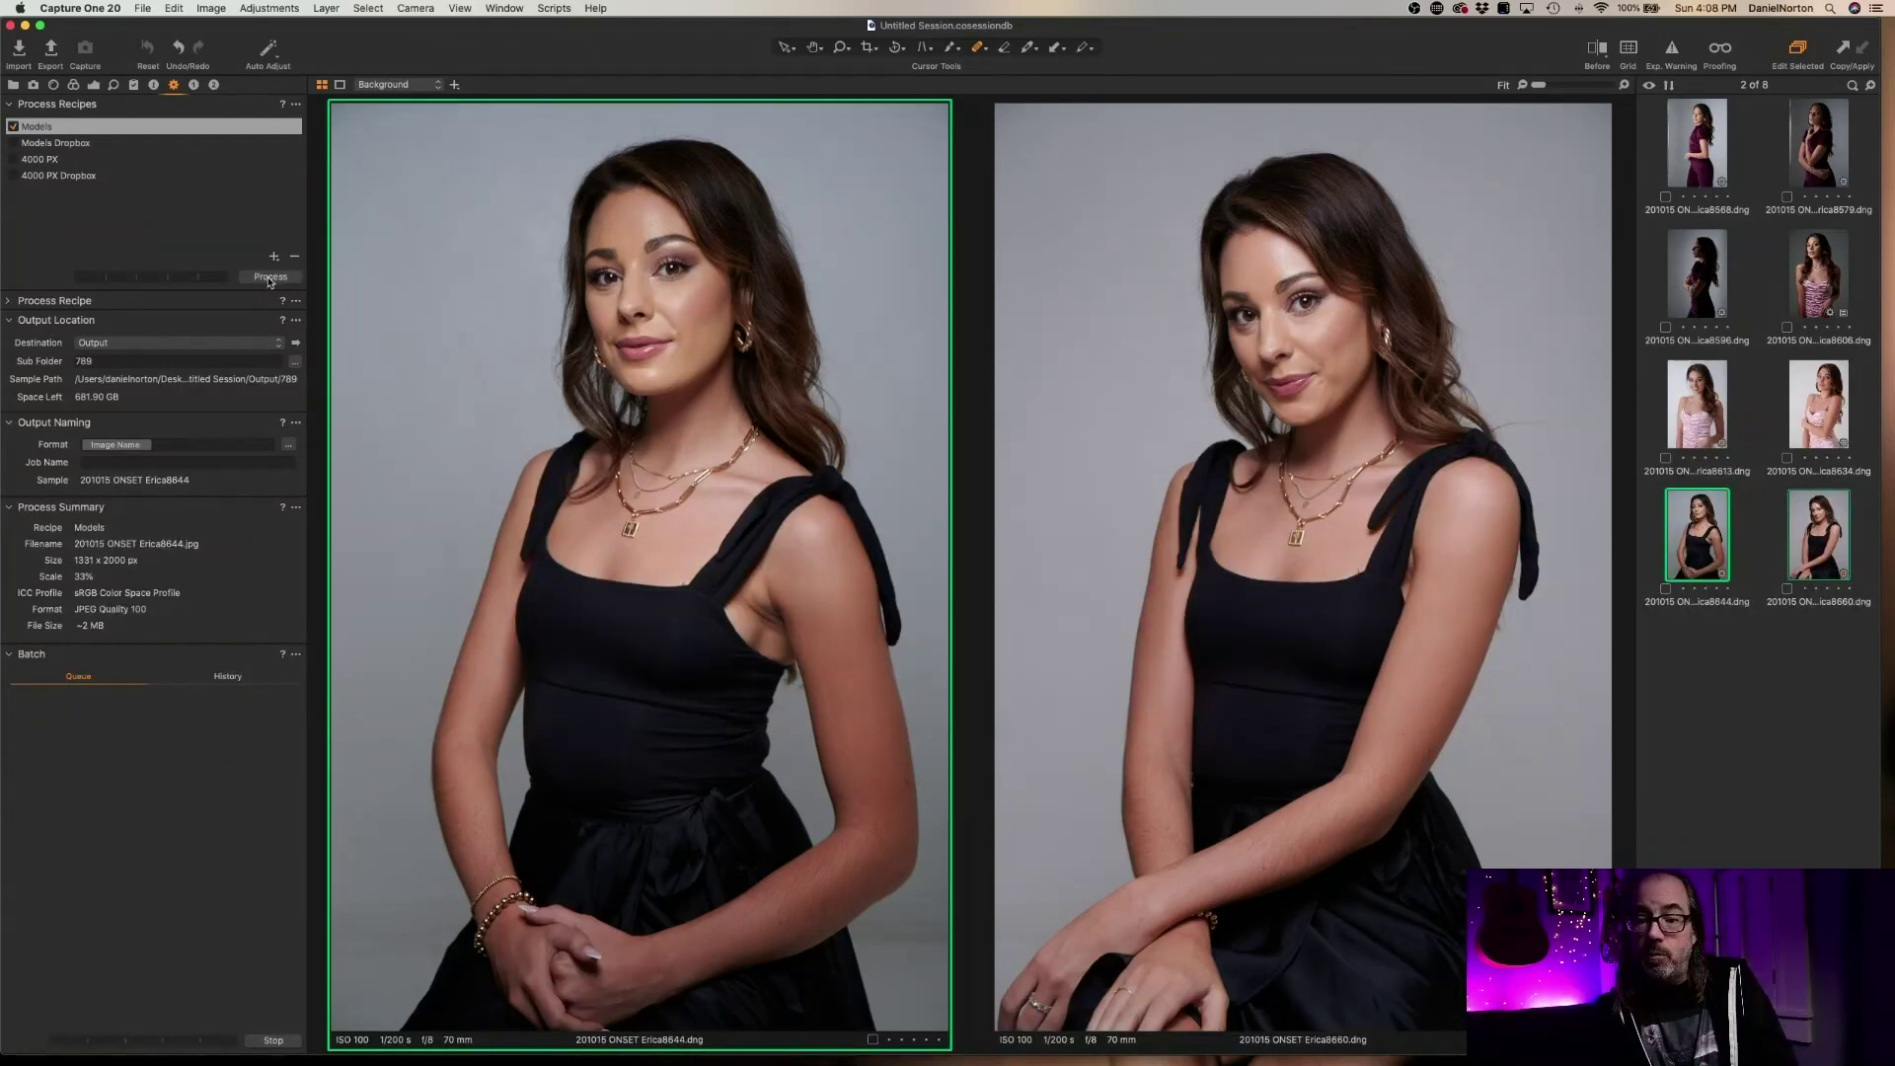
Switch to Finder and open a new Finder window
key("super+Tab")
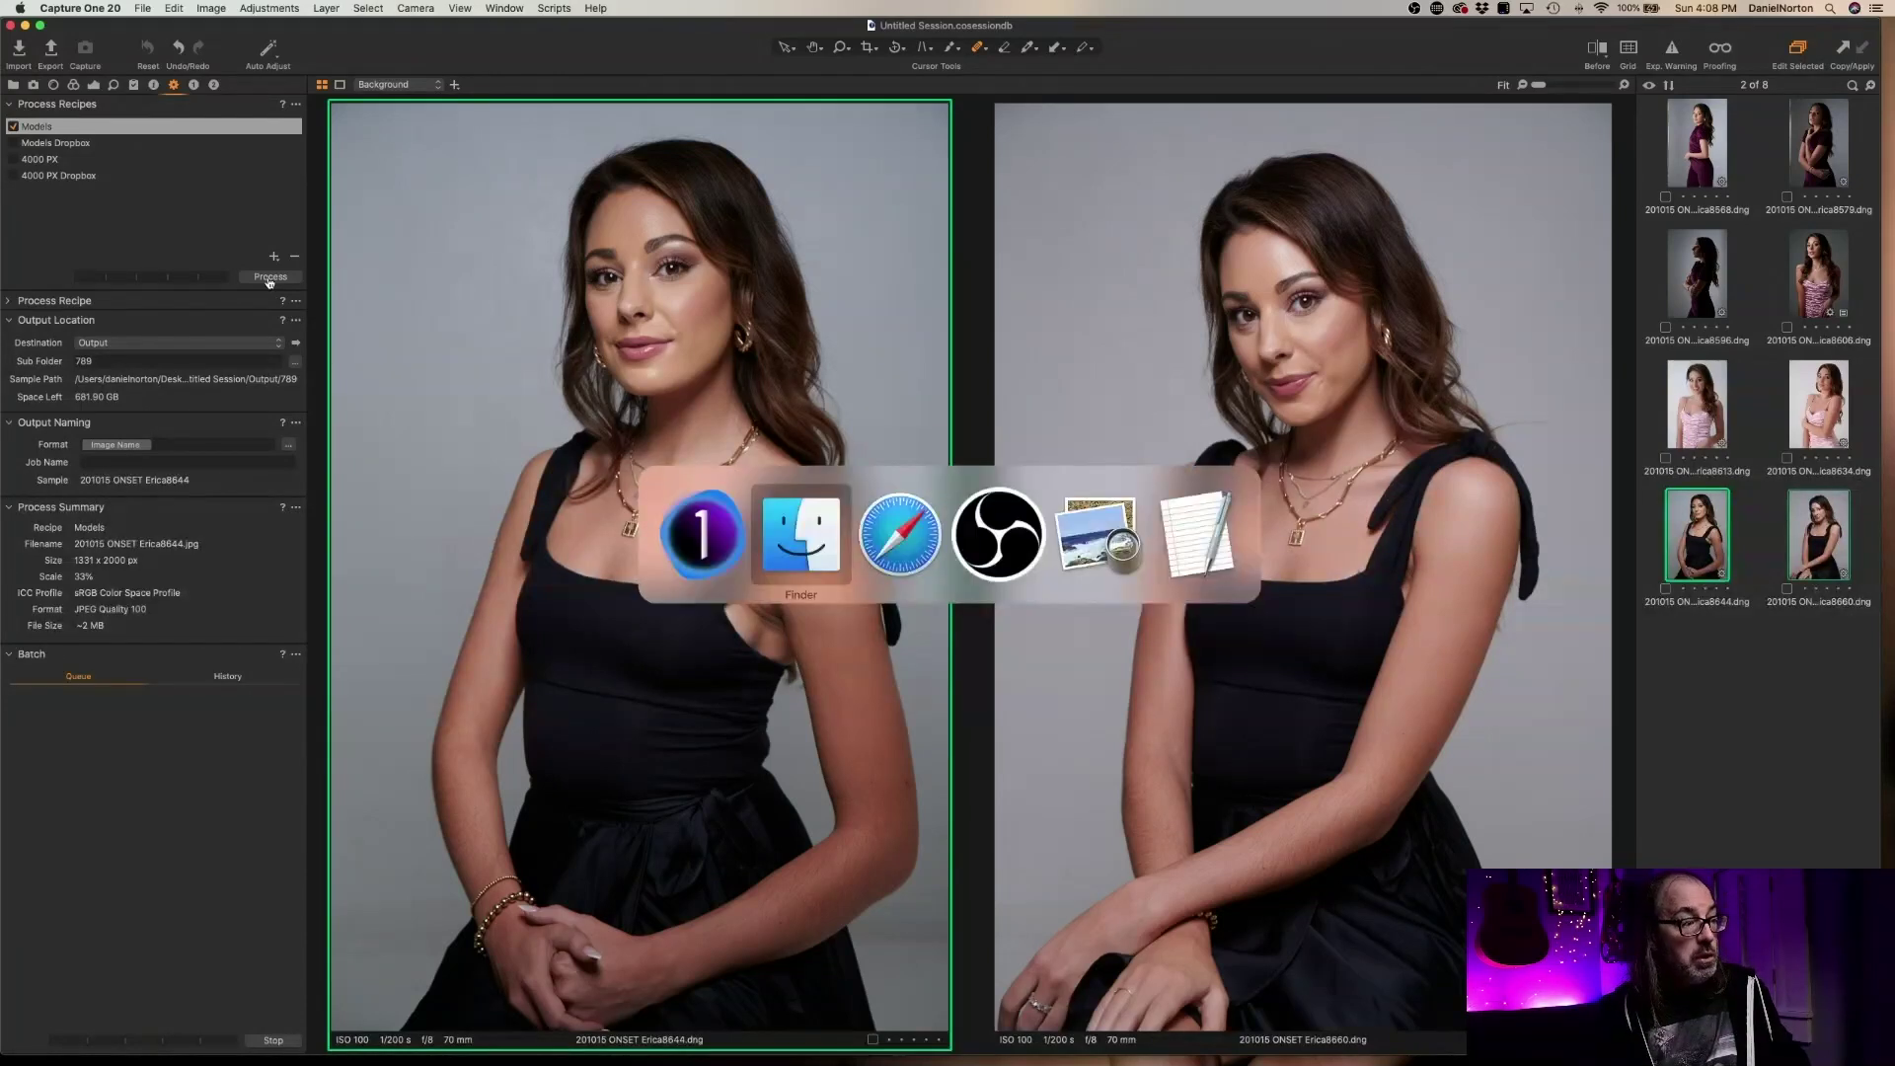
key("super+Tab")
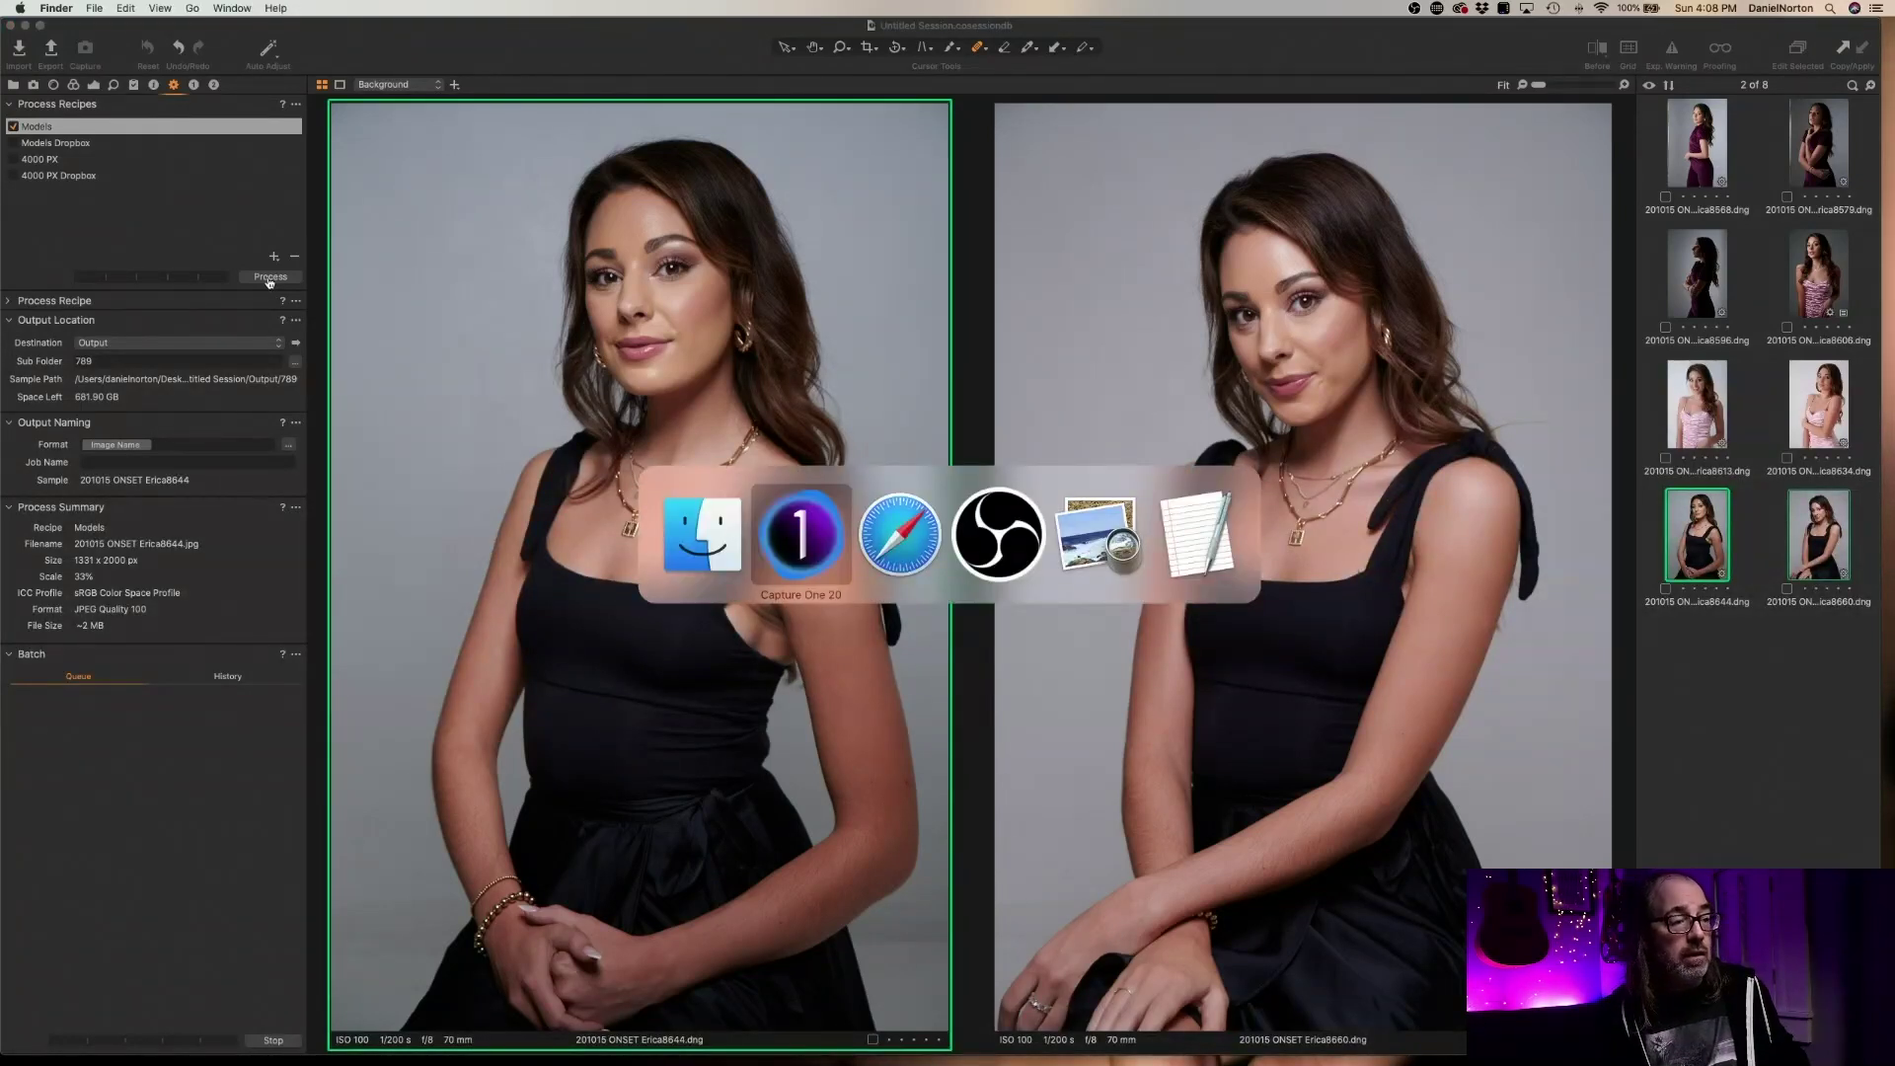
key("super+Tab")
key("super+Tab")
key("super+Tab")
key("super+Tab")
key("super+Tab")
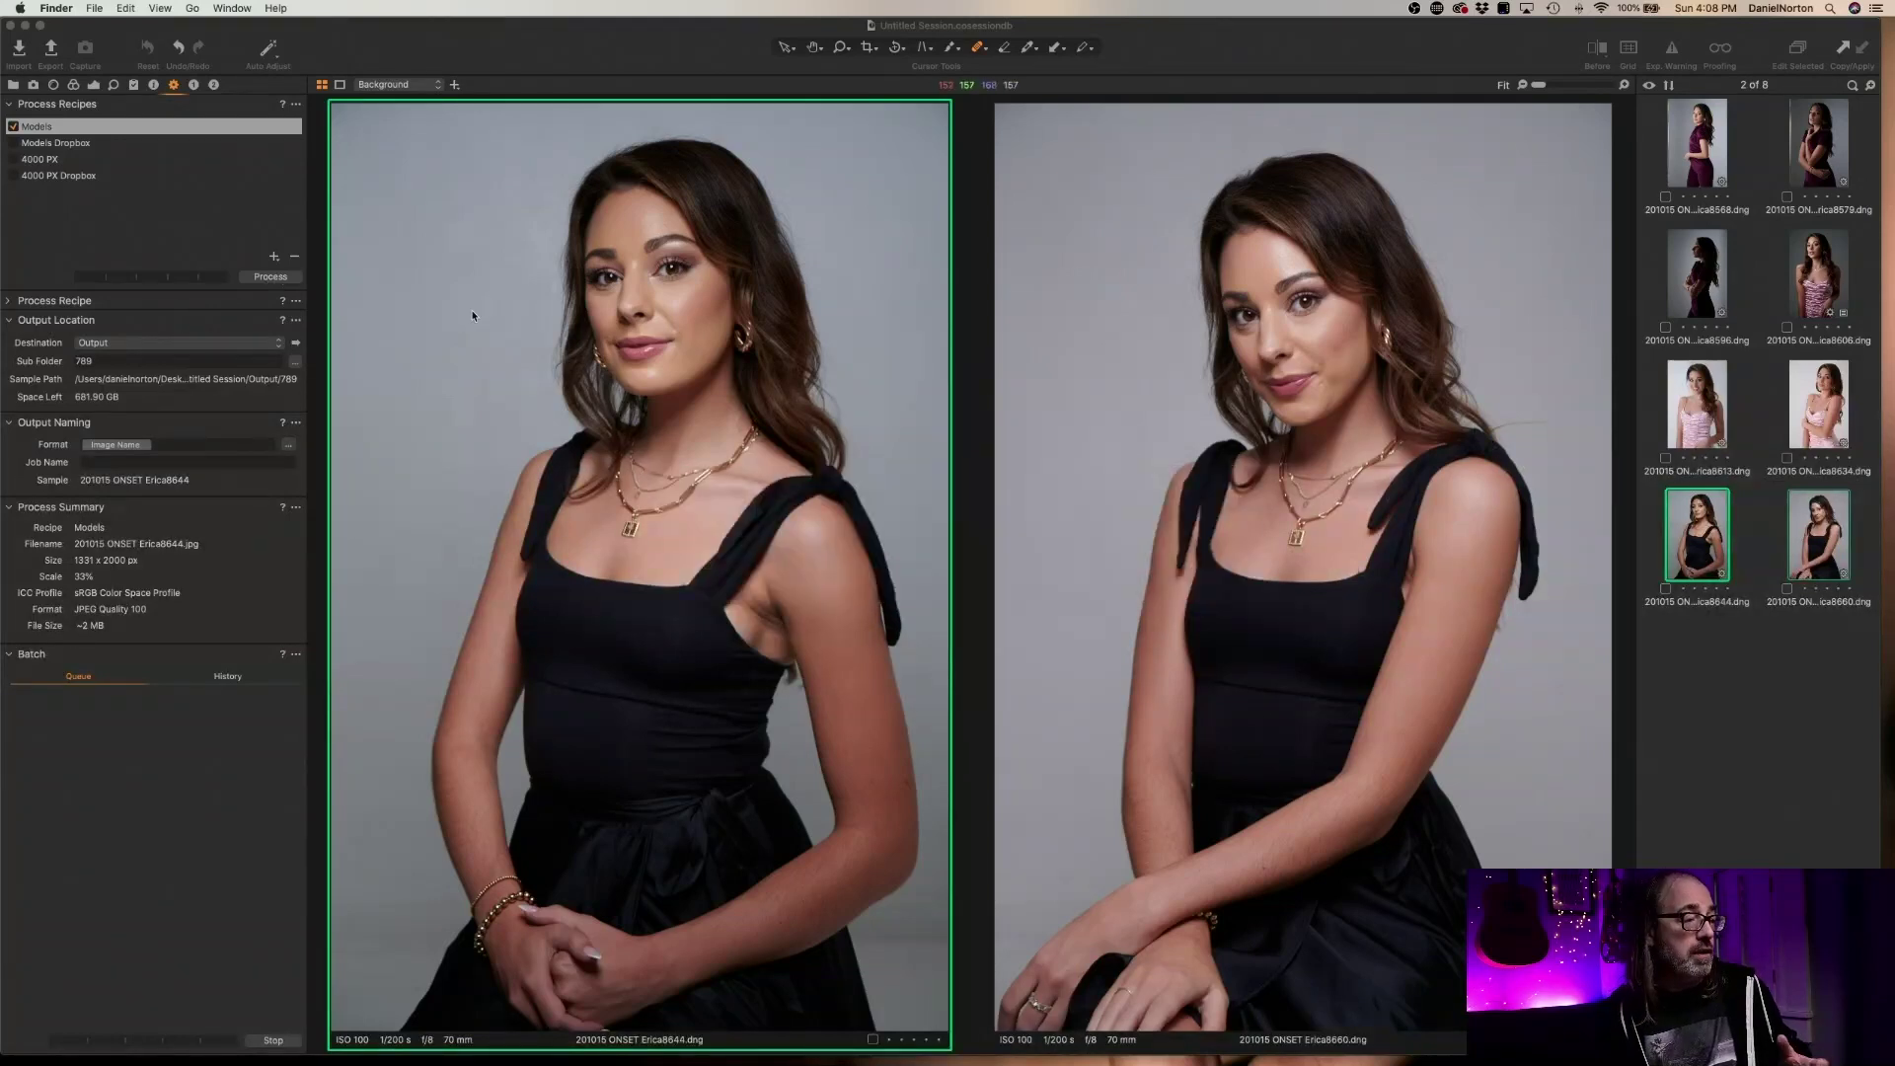
left_click(235, 7)
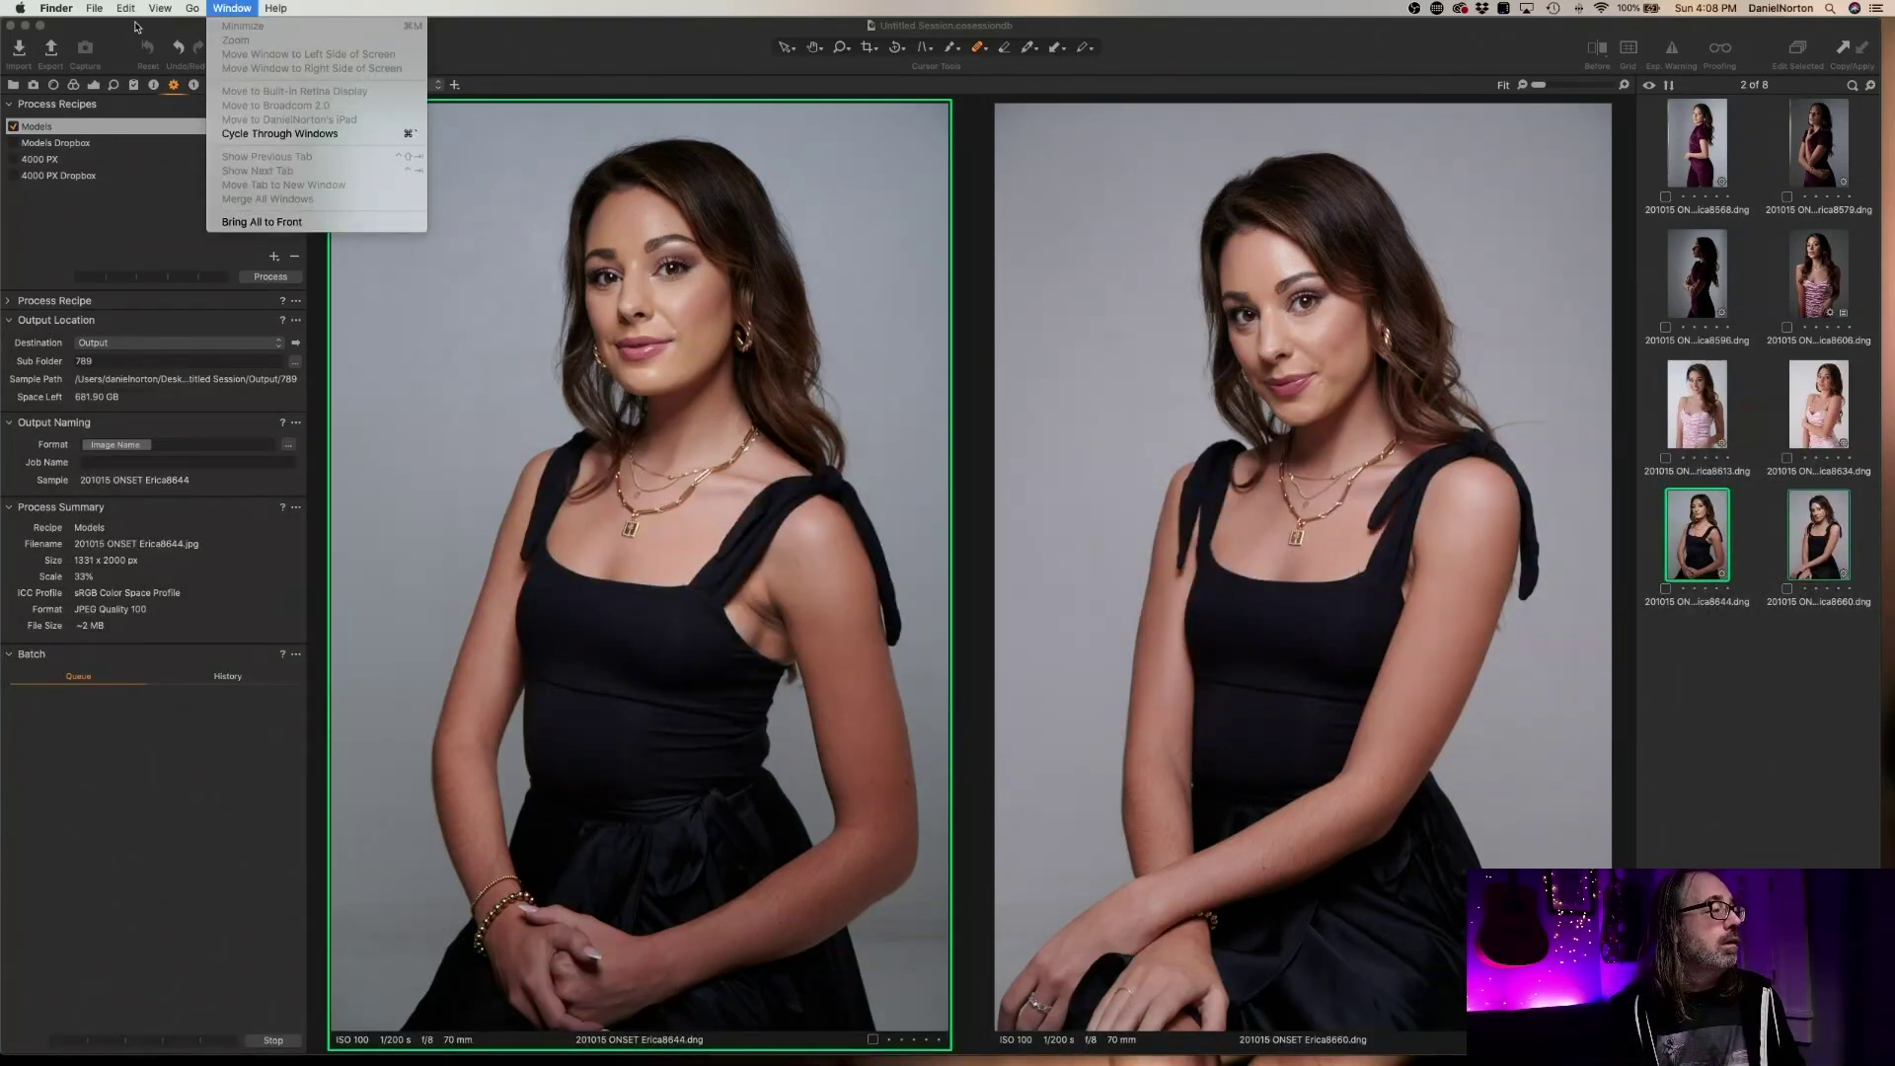
mouse_move(91, 5)
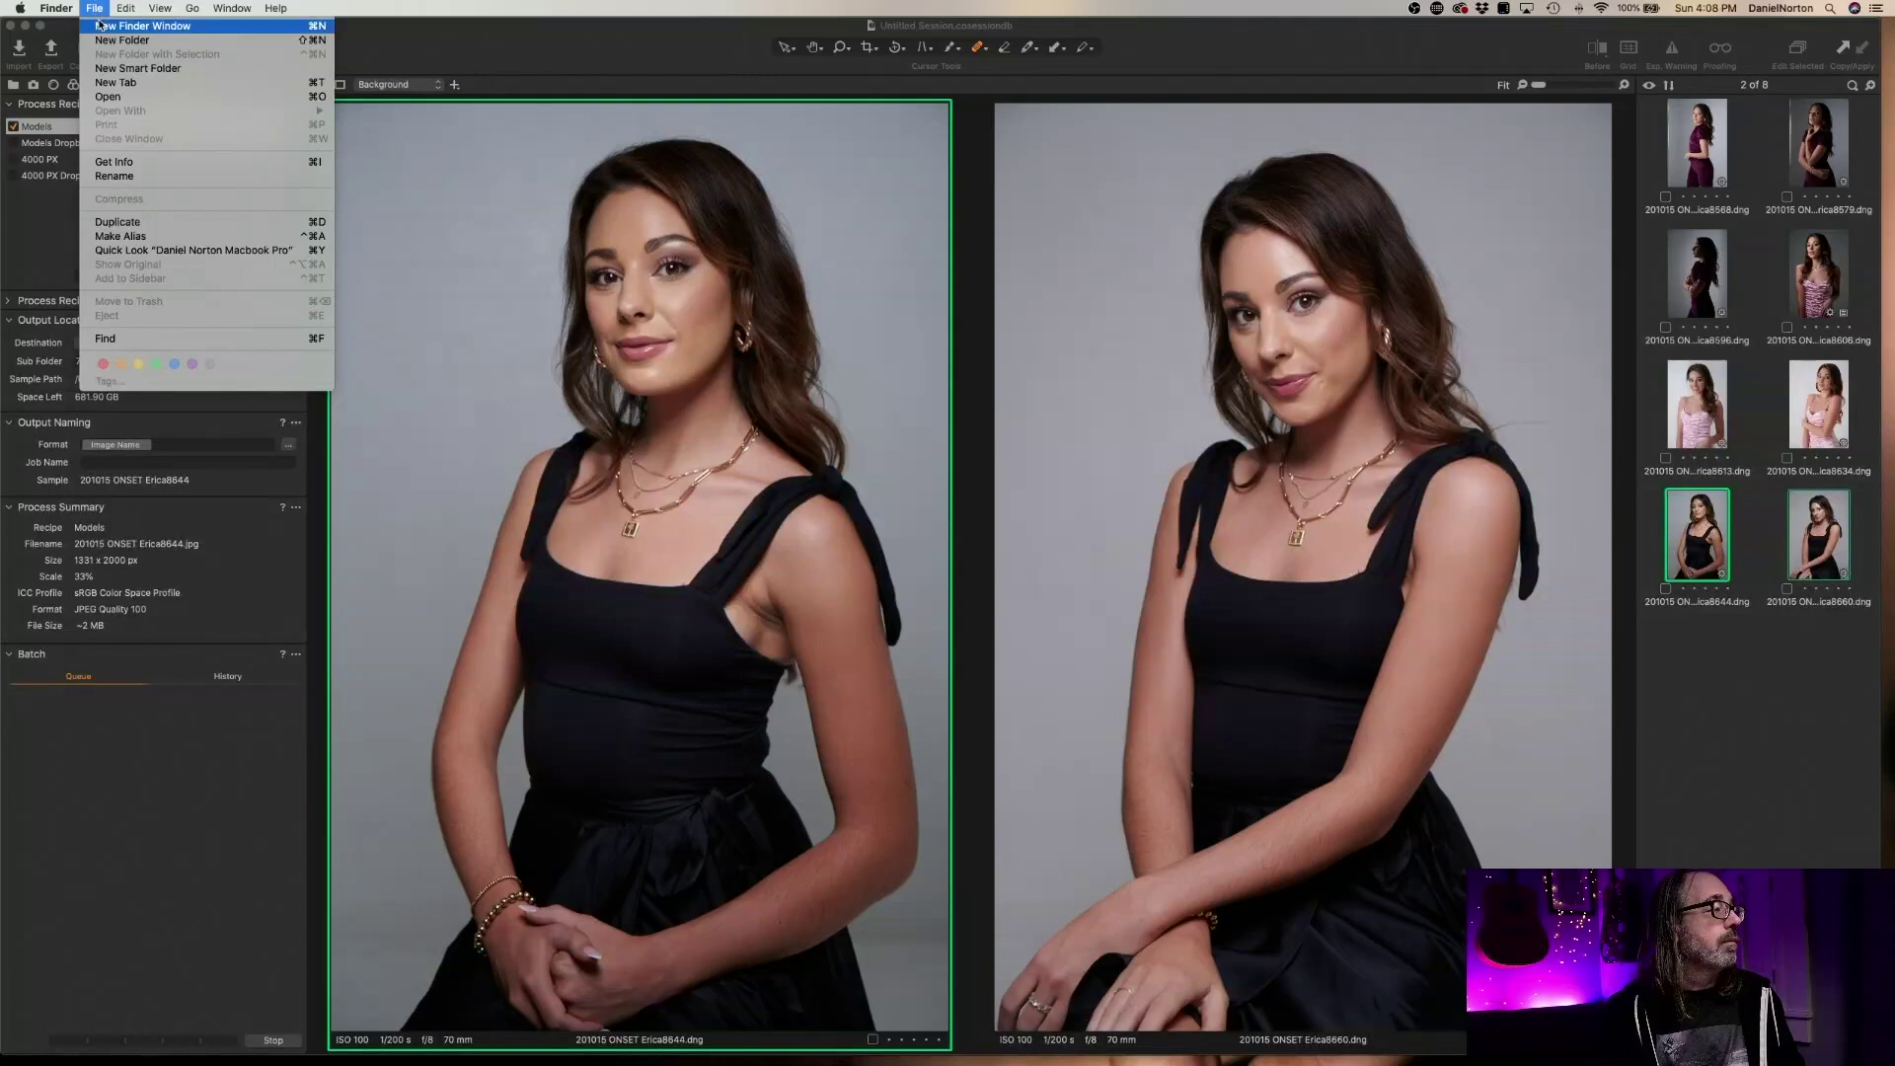
left_click(143, 25)
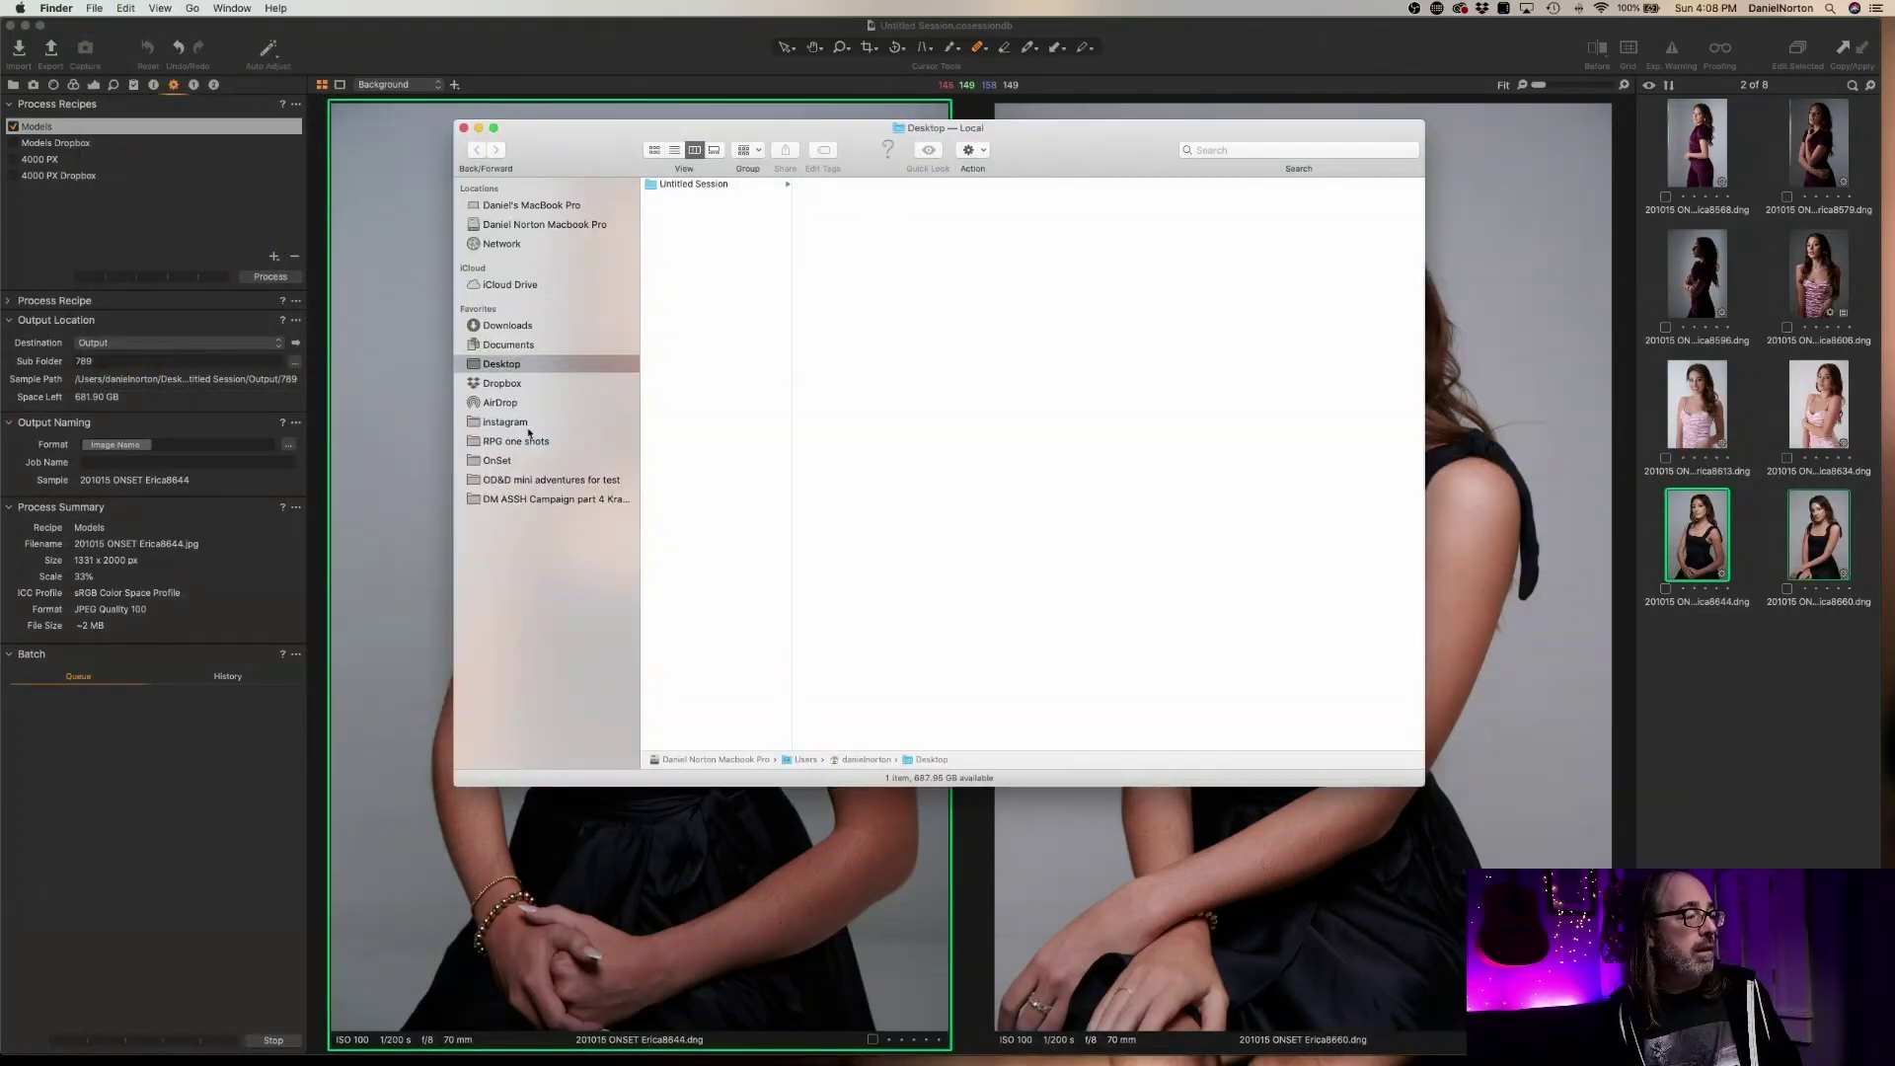
Open the Untitled Session's Output folder and move the Finder window aside
left_click(694, 184)
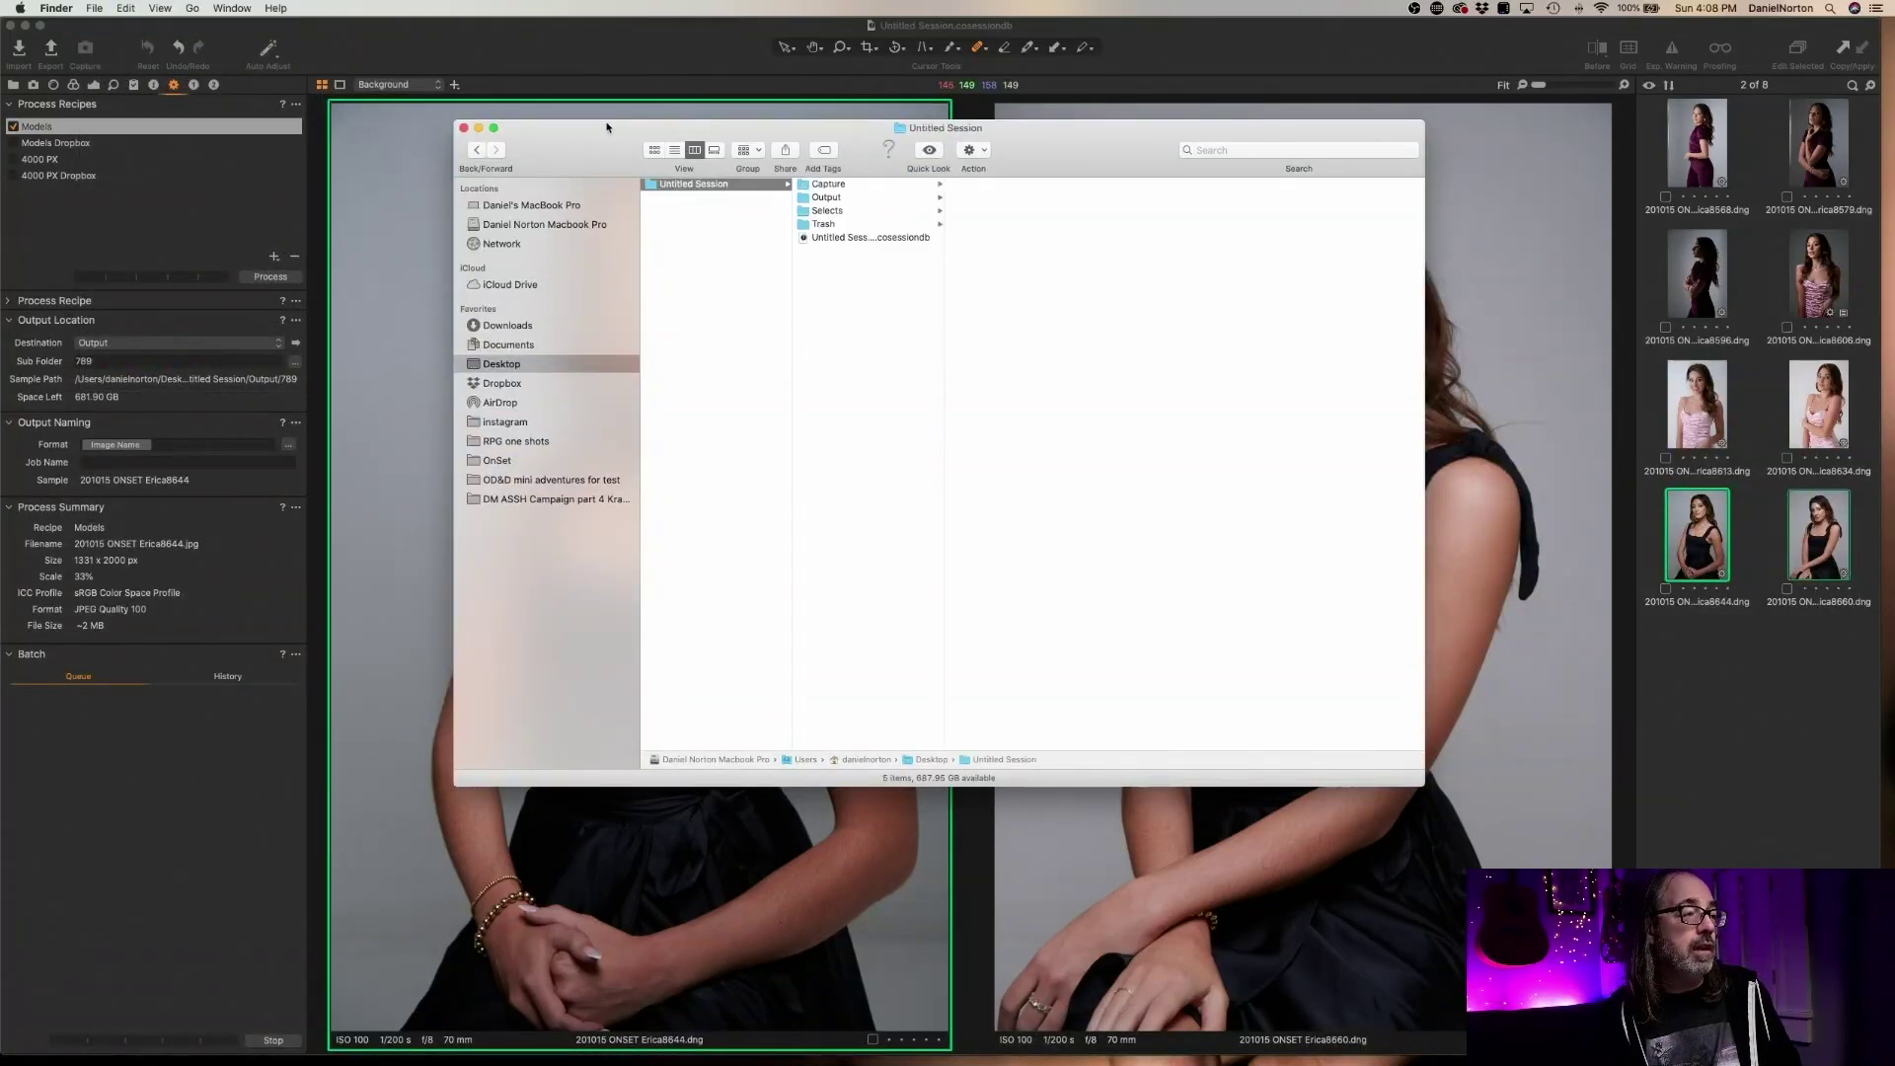
left_click_drag(711, 138, 602, 159)
left_click(727, 219)
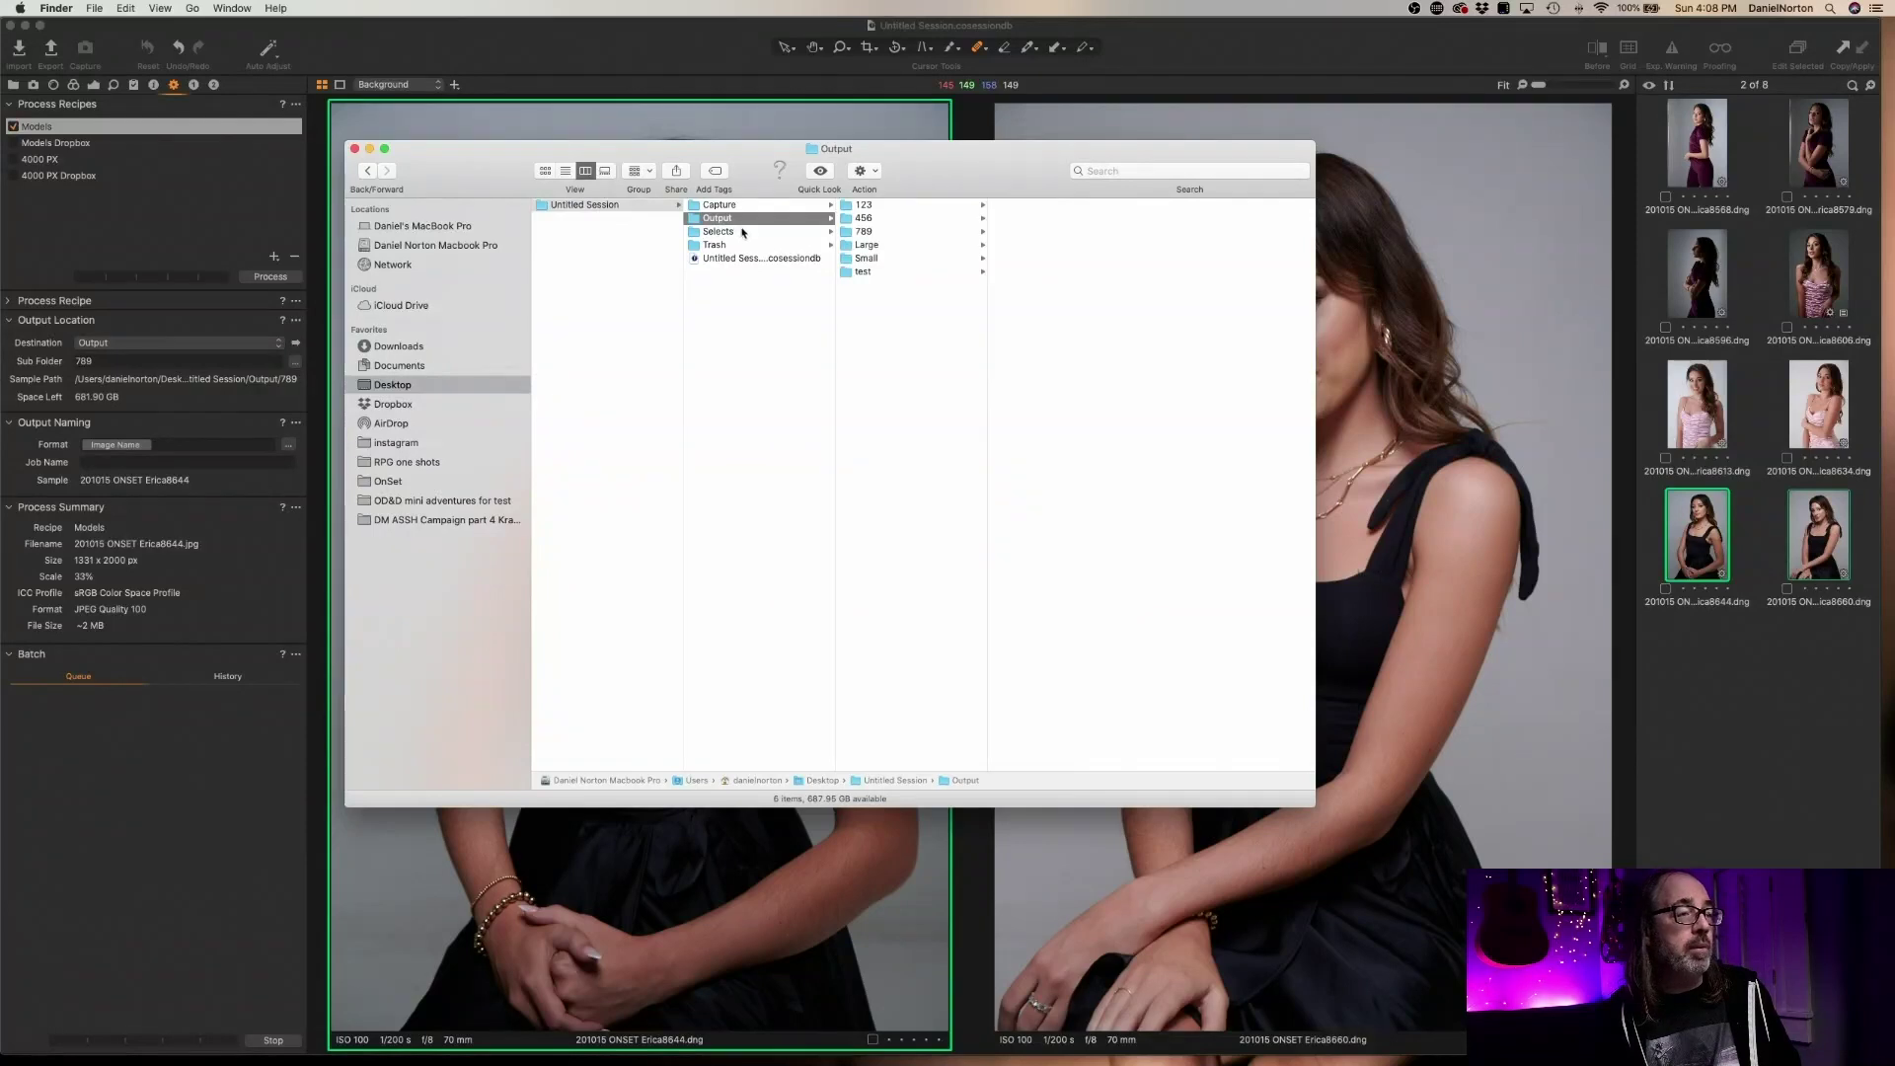
Check the exported images in the 123, 456 and 789 subfolders, then close the Finder window
left_click(878, 205)
key("Down")
key("Down")
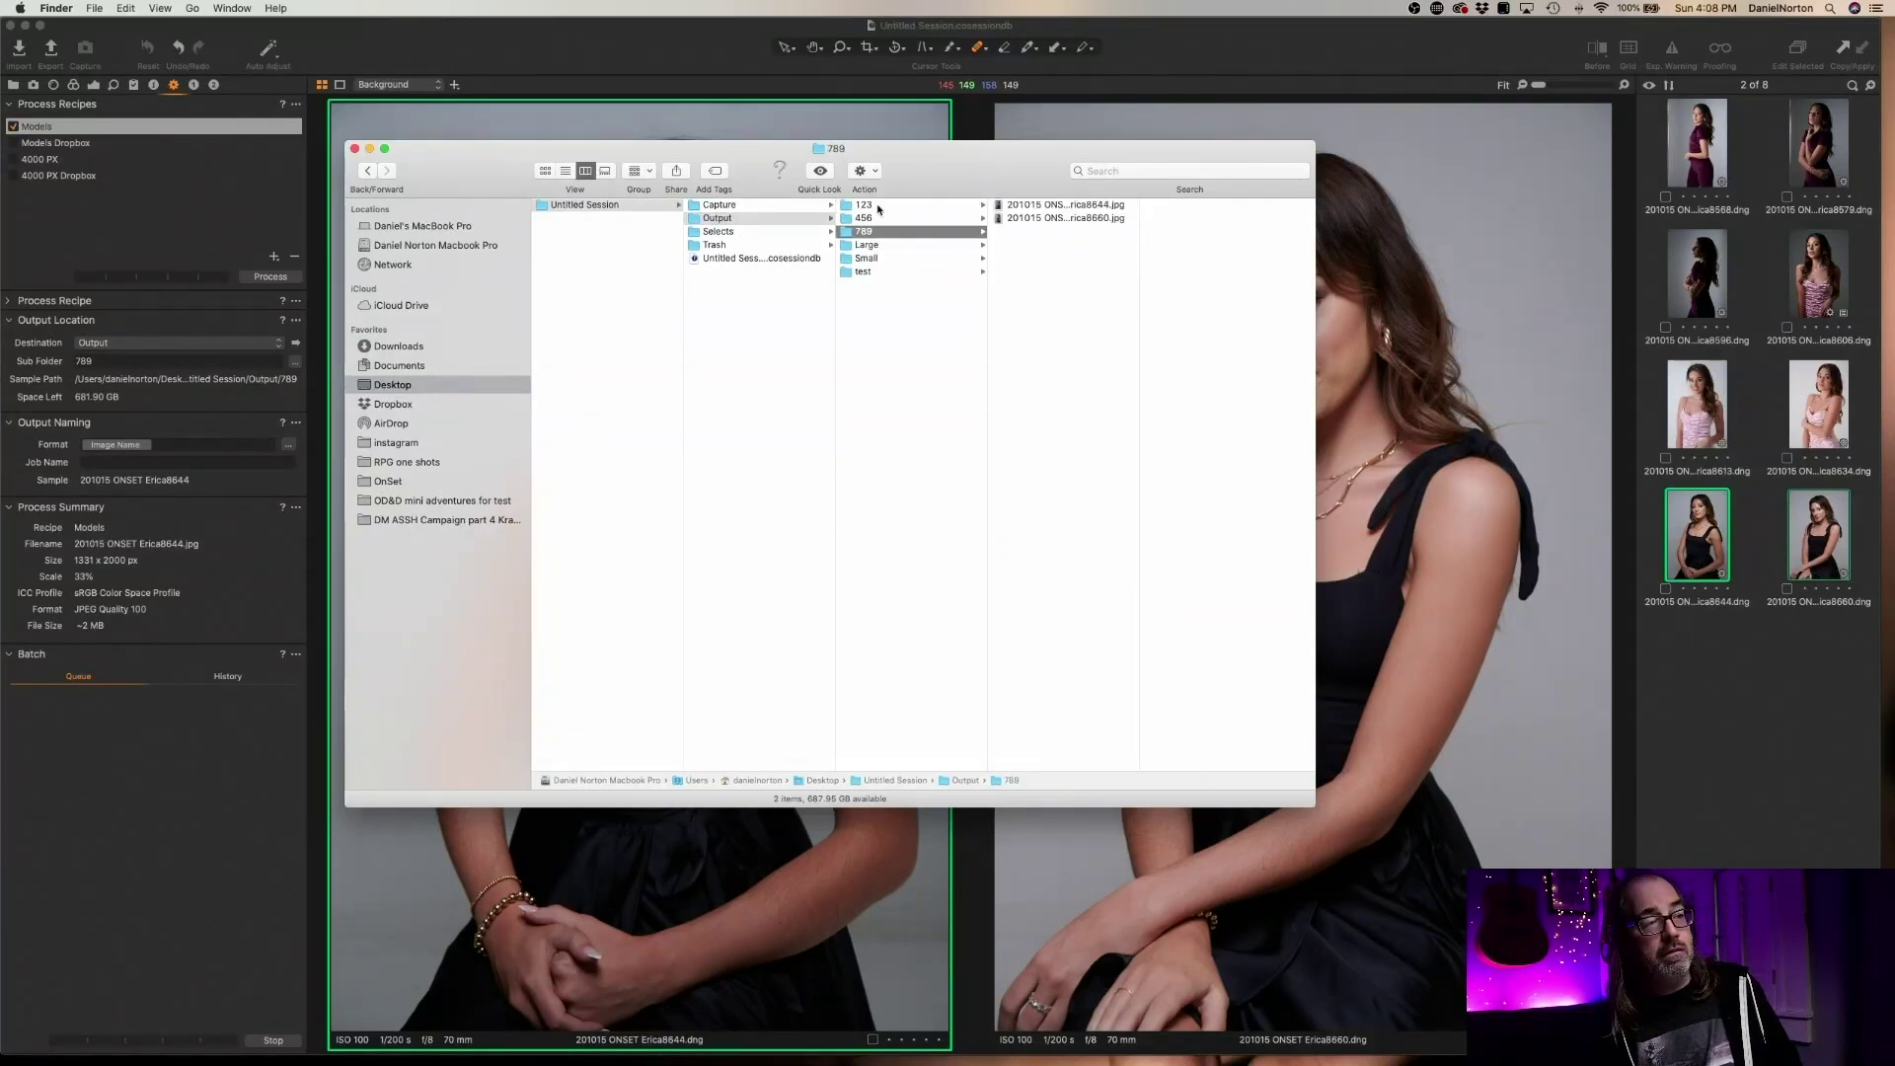
key("Right")
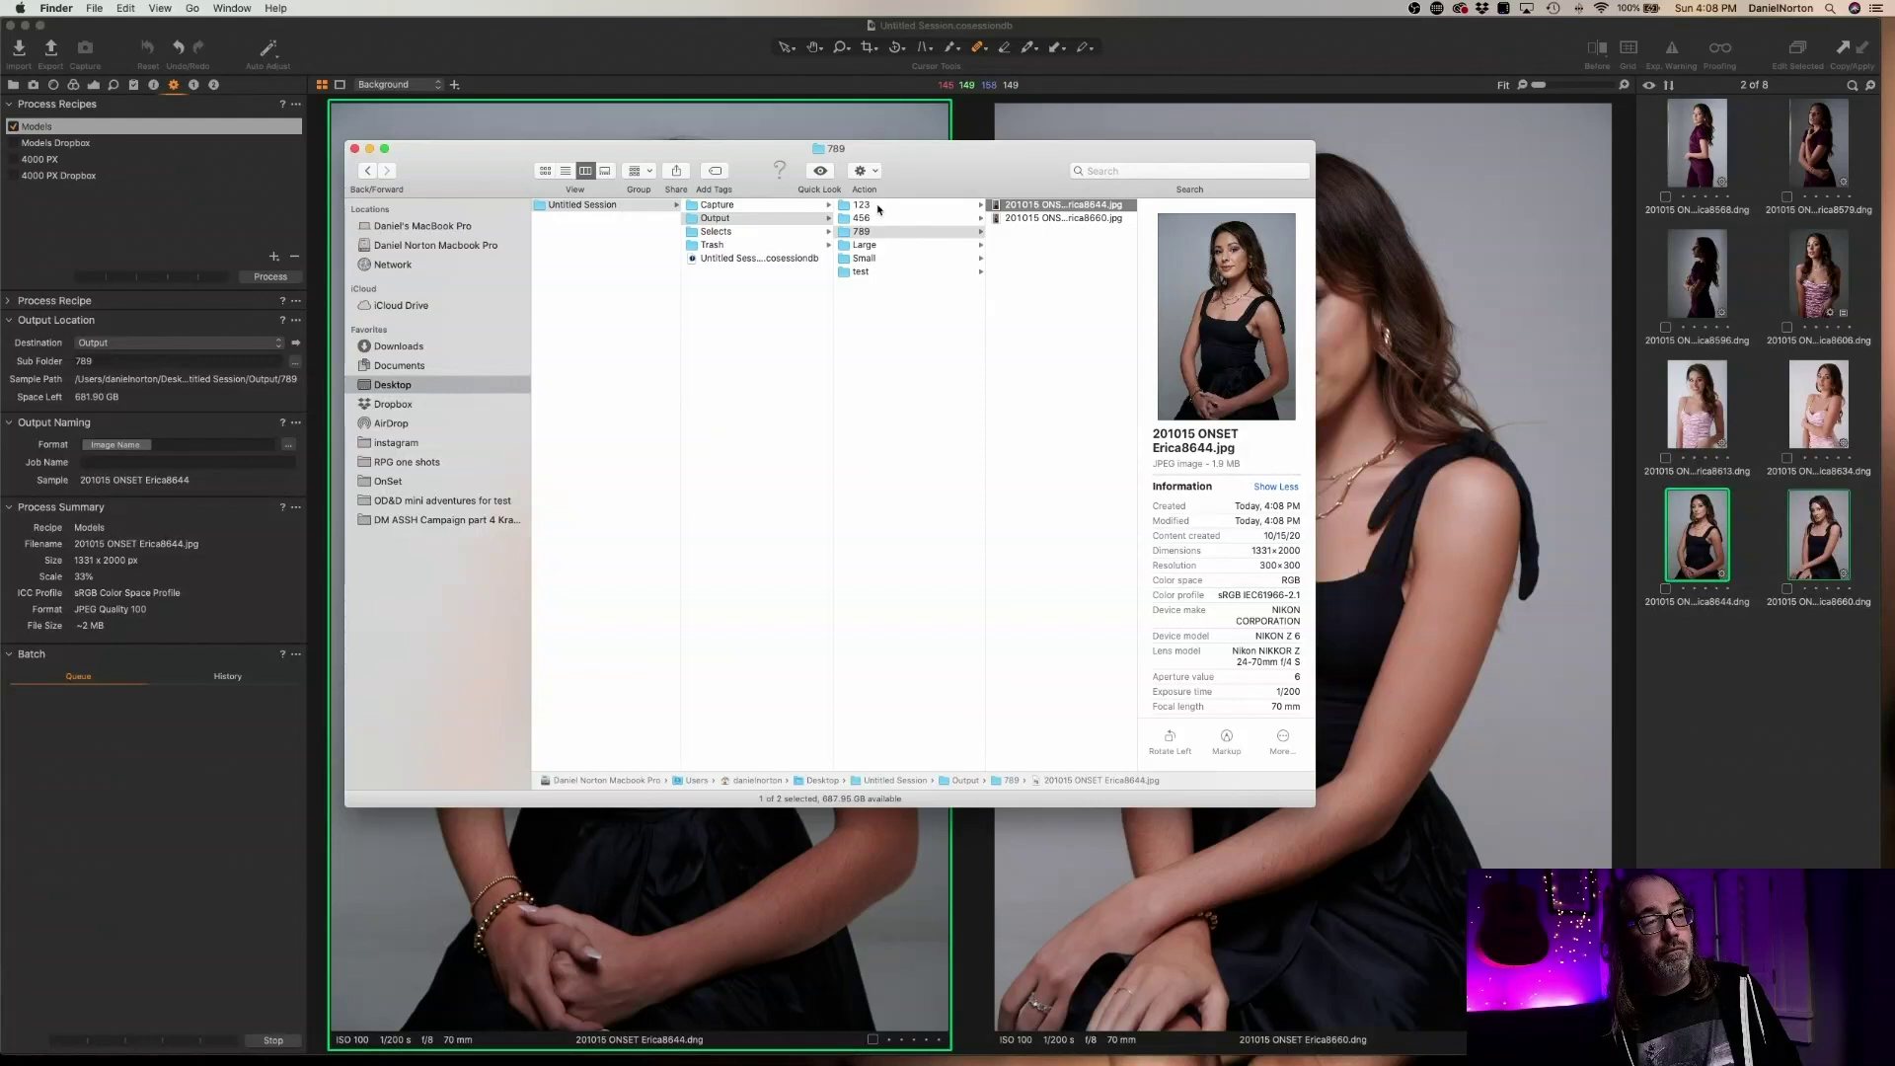
key("Left")
key("Up")
key("Right")
key("Left")
key("Up")
key("Right")
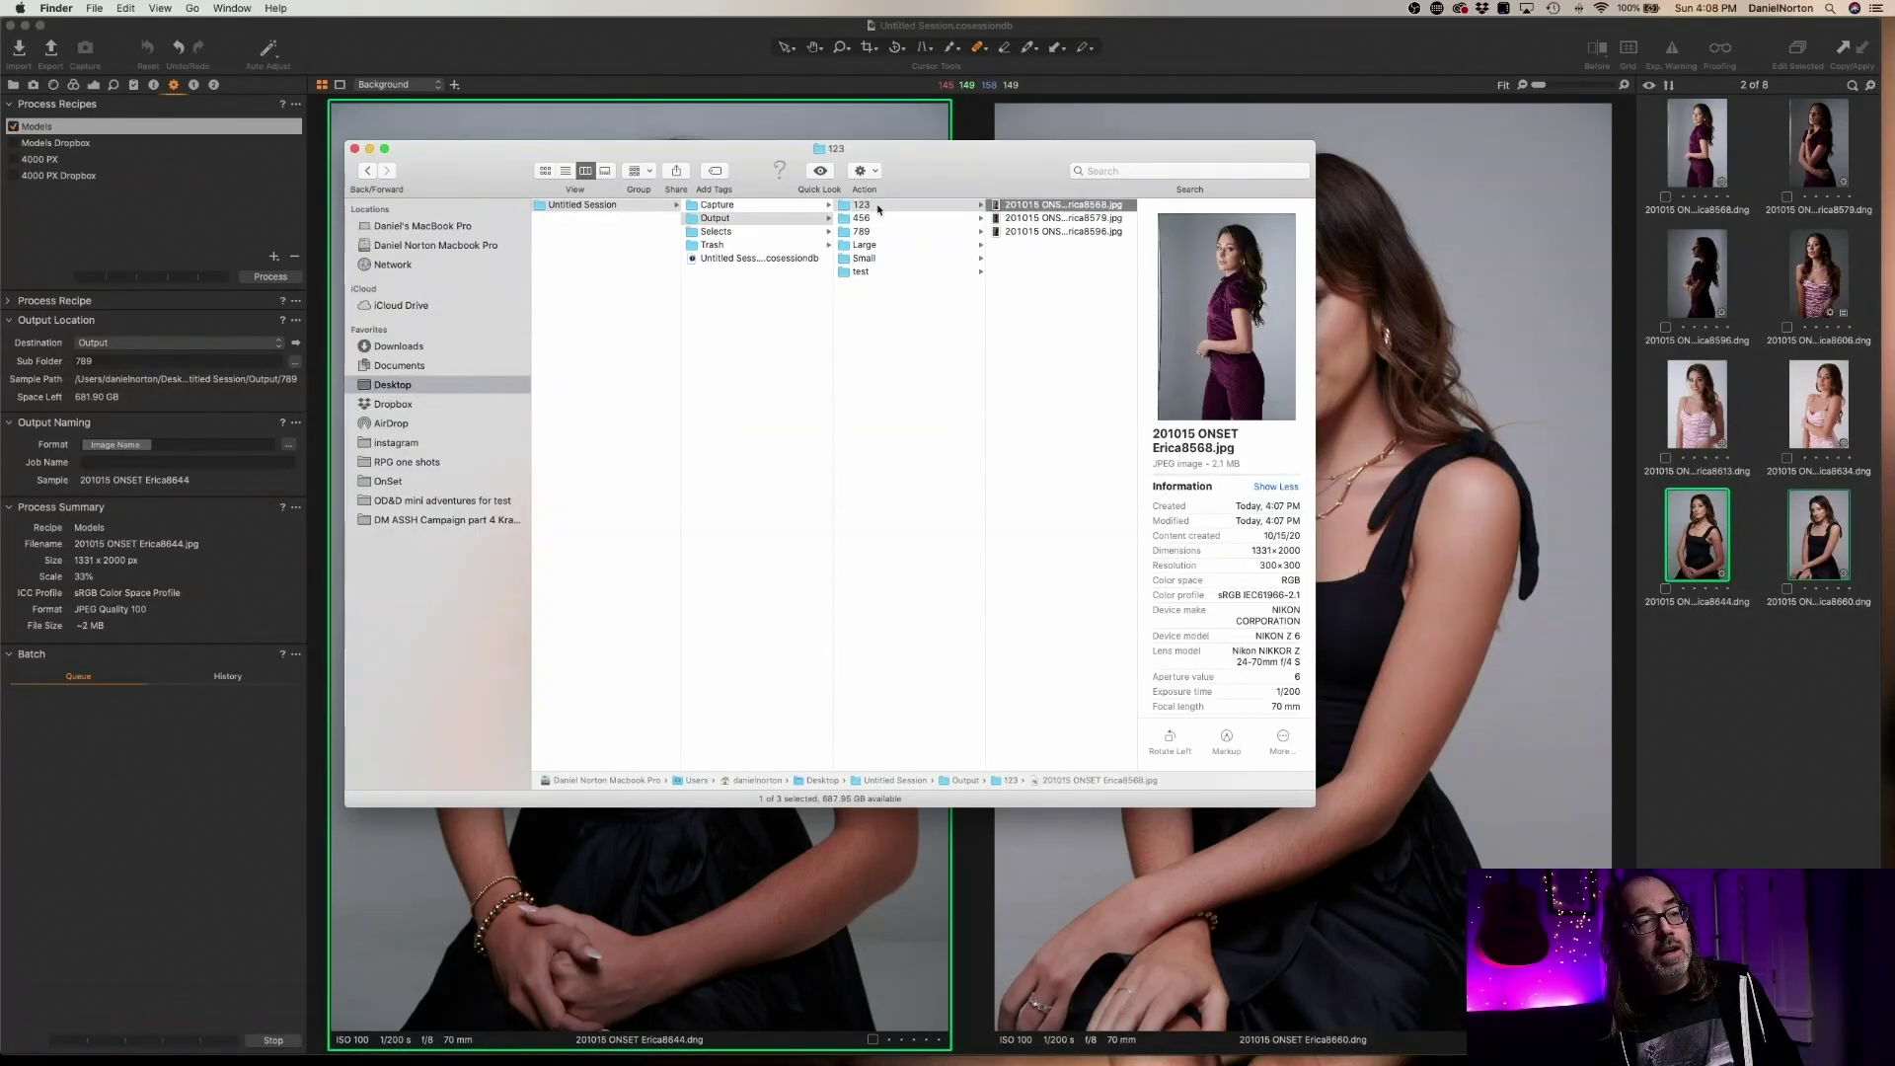
key("Down")
key("Left")
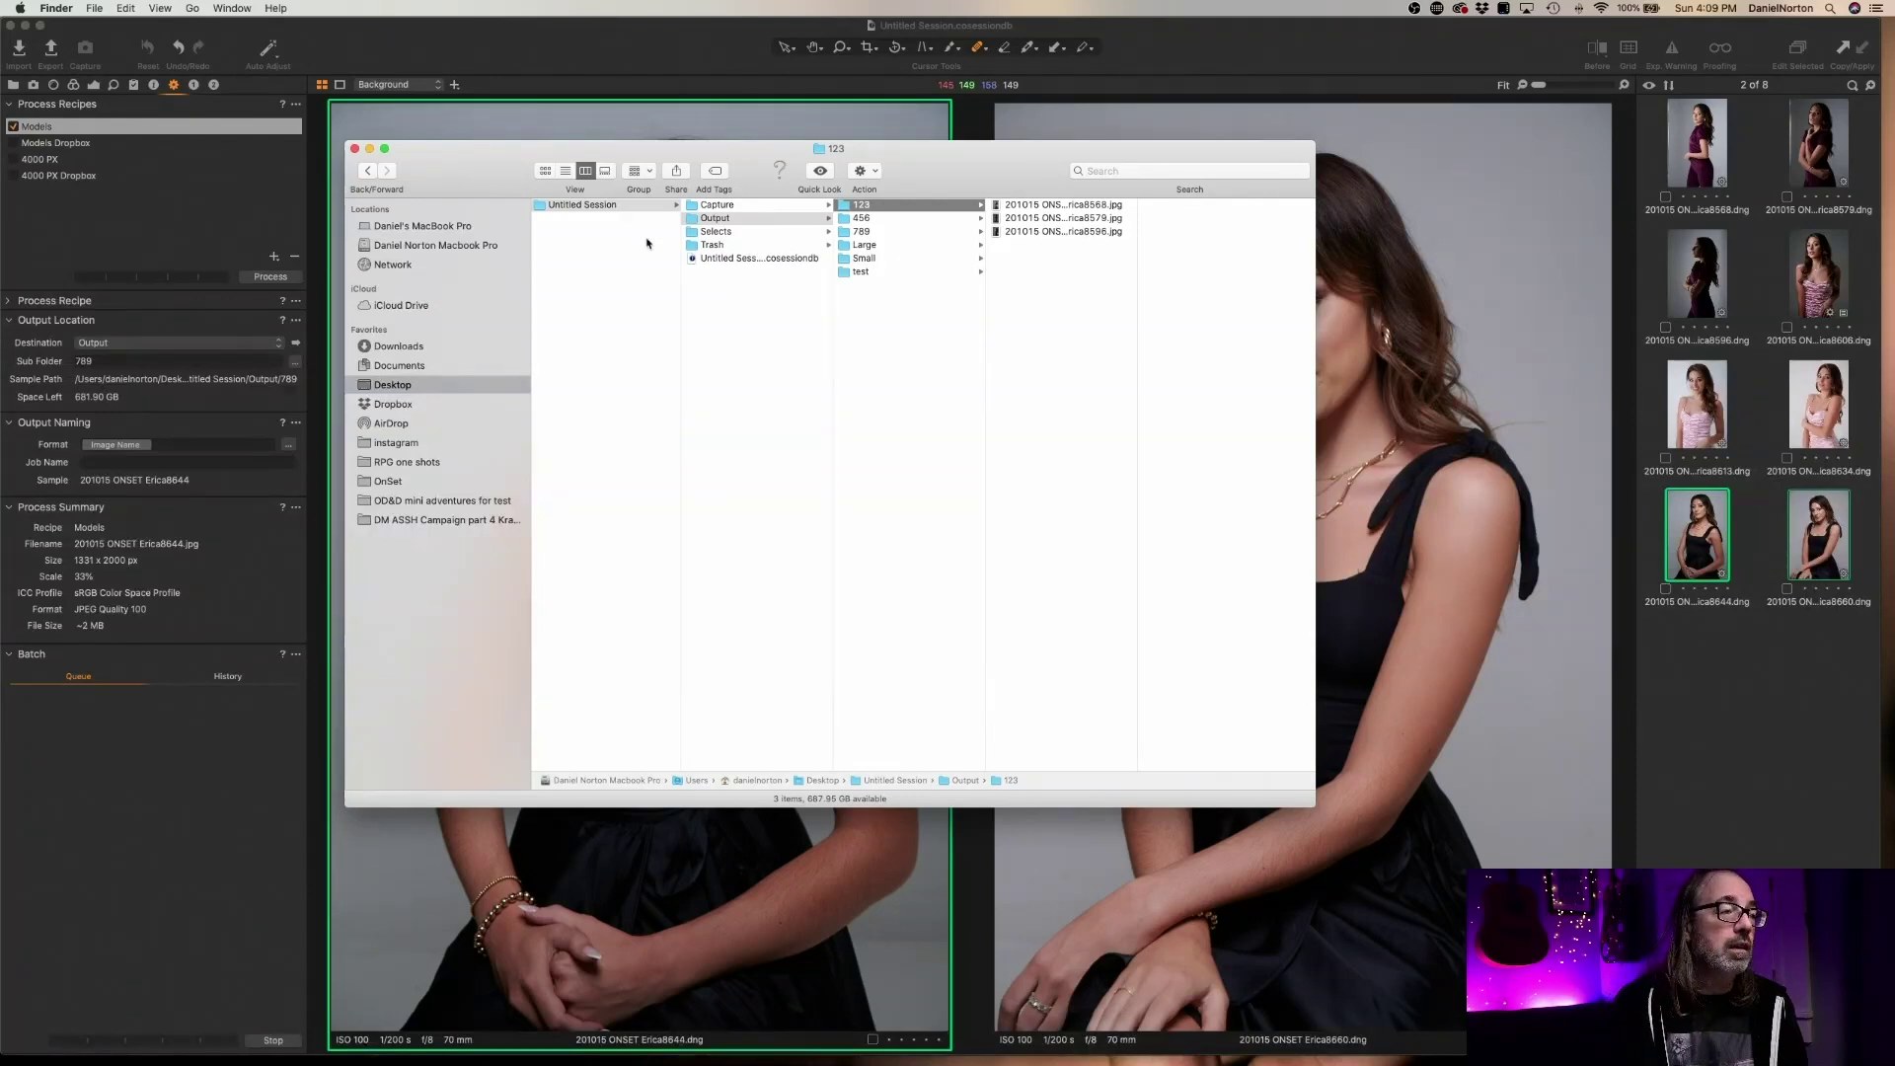
left_click(354, 149)
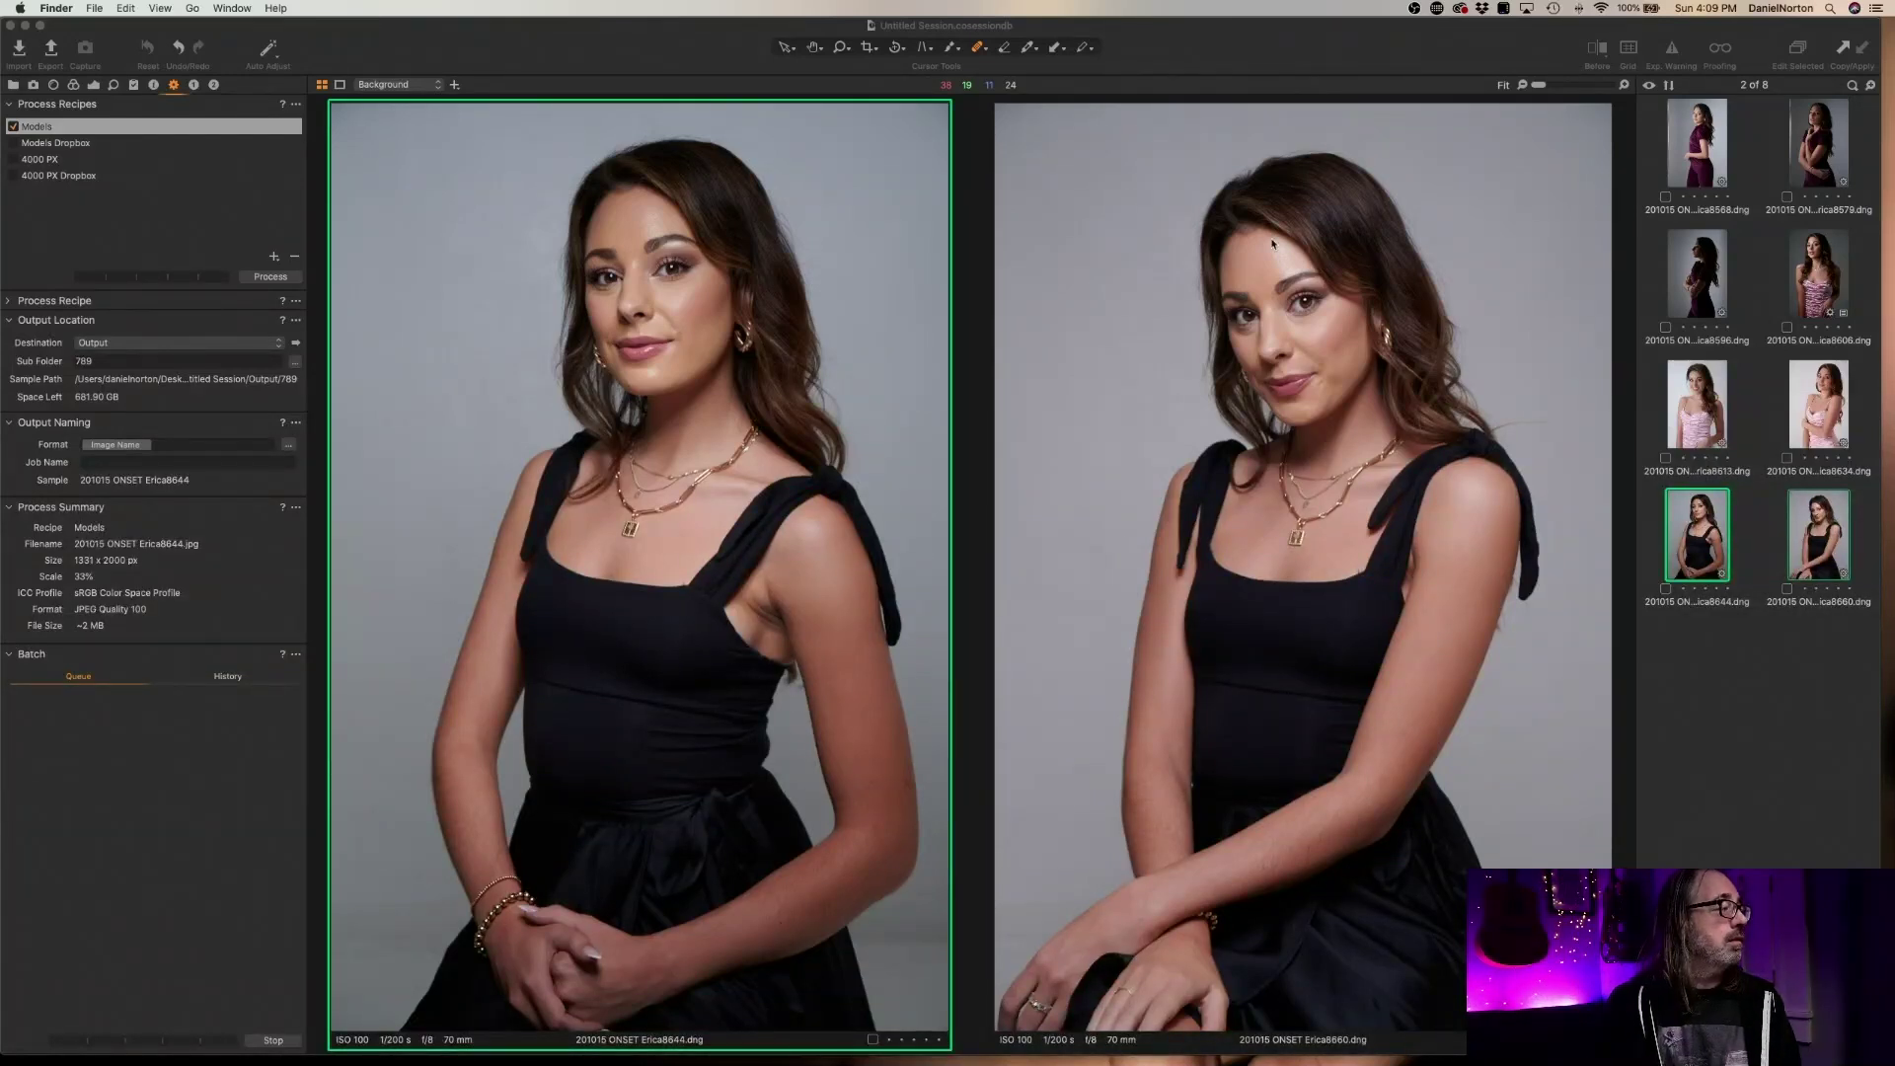
Return to Capture One, disable the Models recipe and clear the Output Location's sub folder, showing the recipe's basic settings
left_click(128, 225)
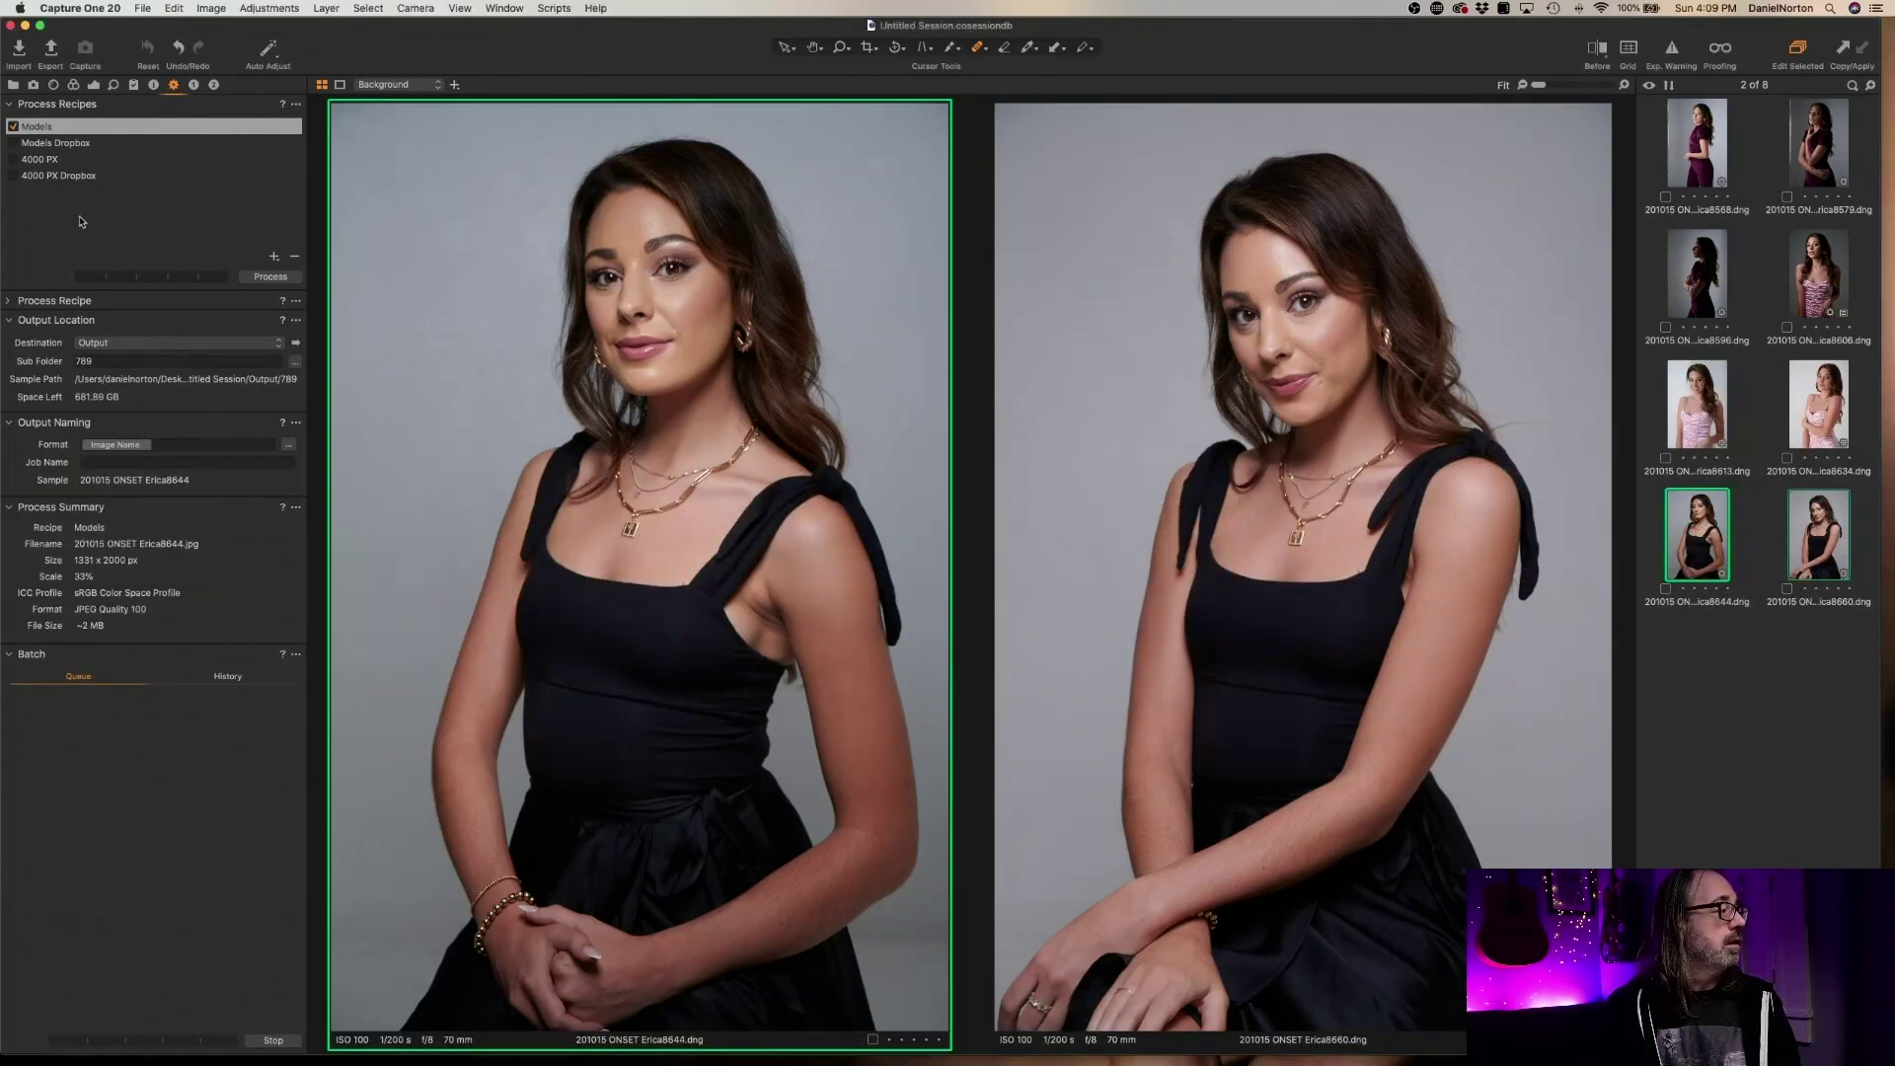
left_click(14, 127)
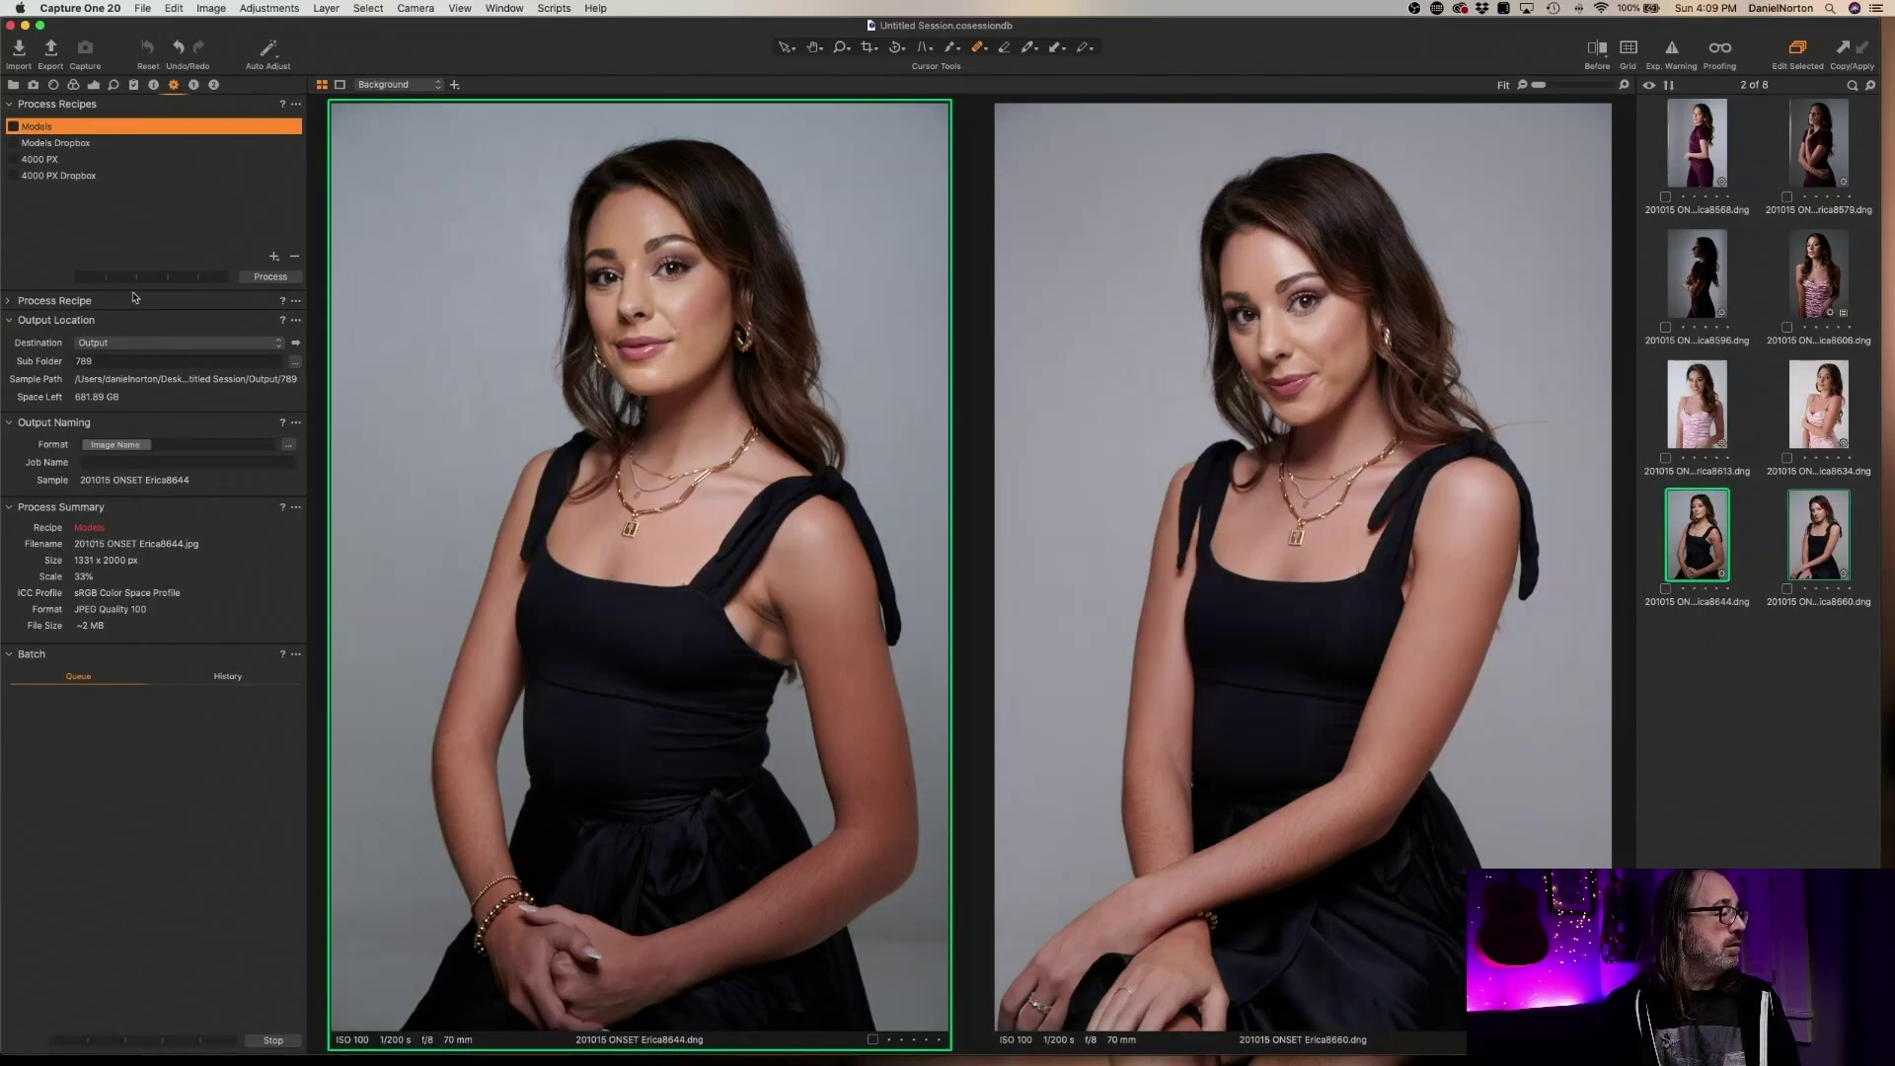
left_click(10, 301)
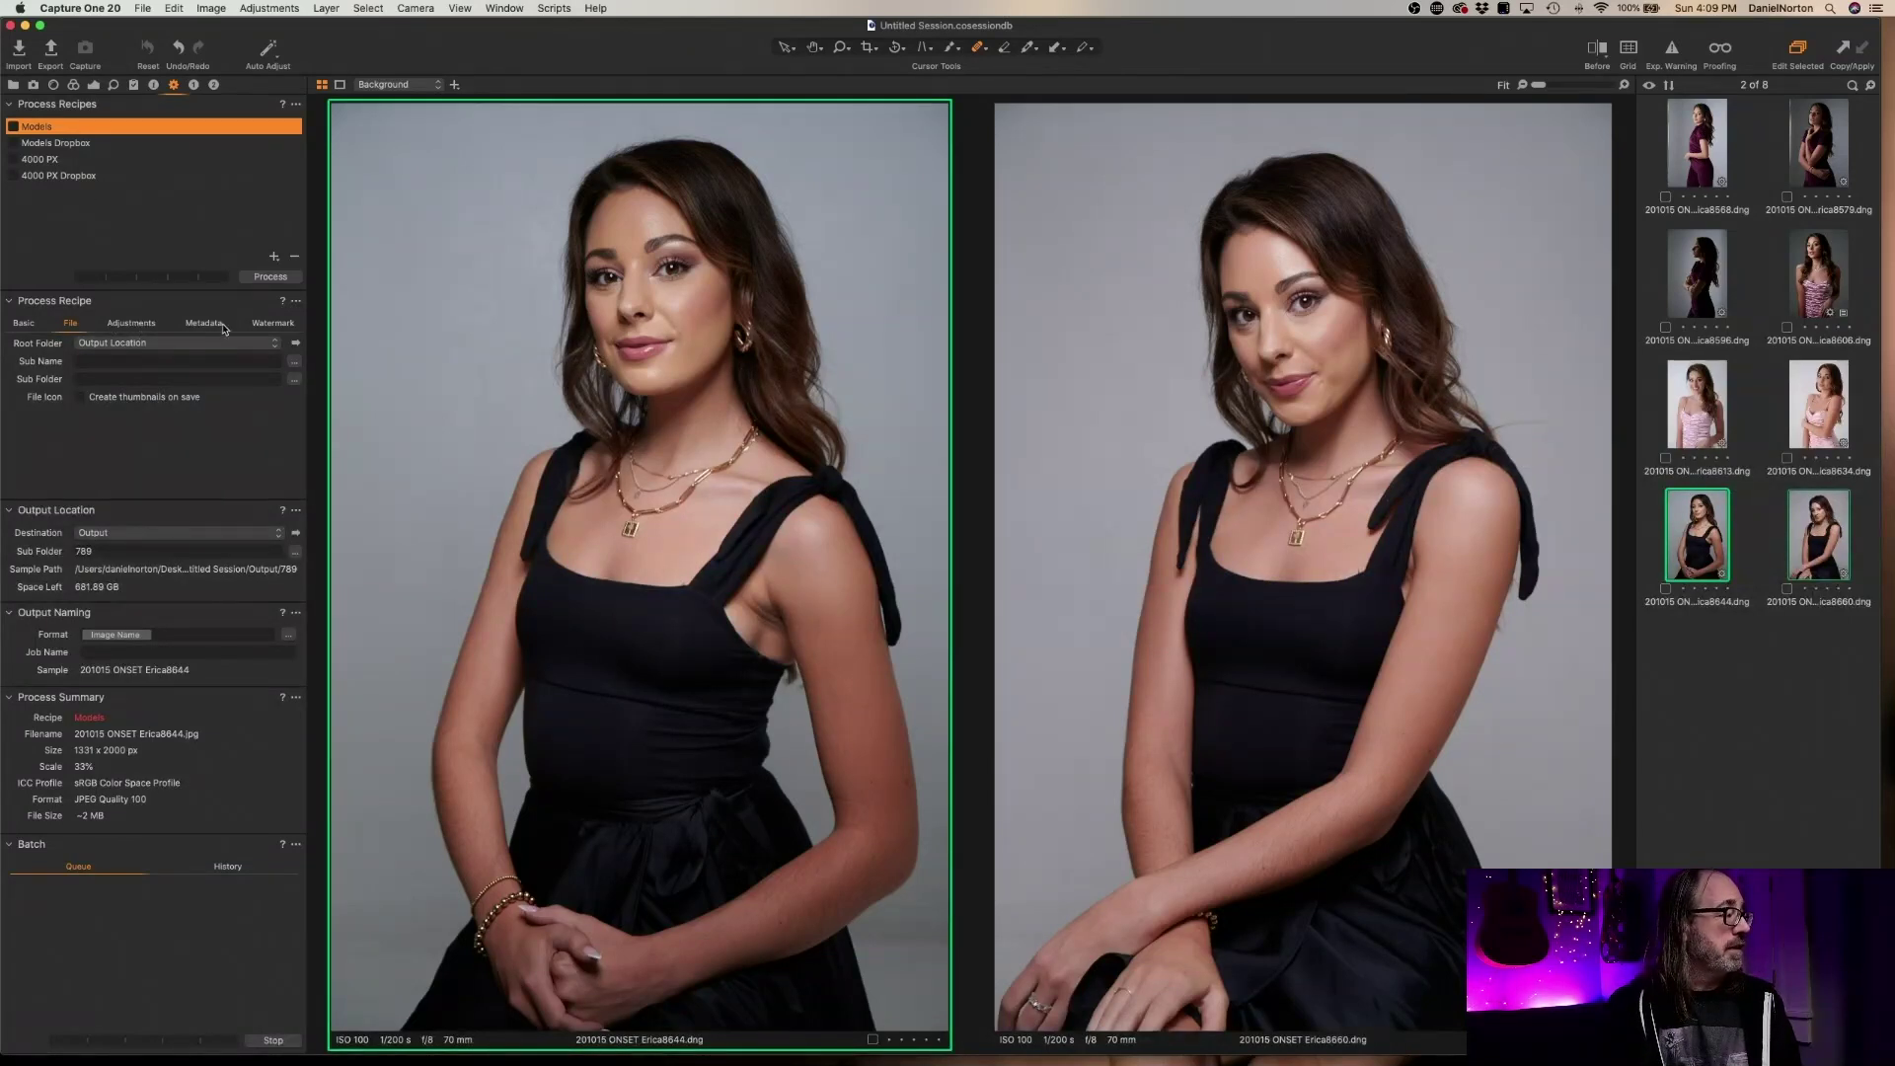
left_click(109, 551)
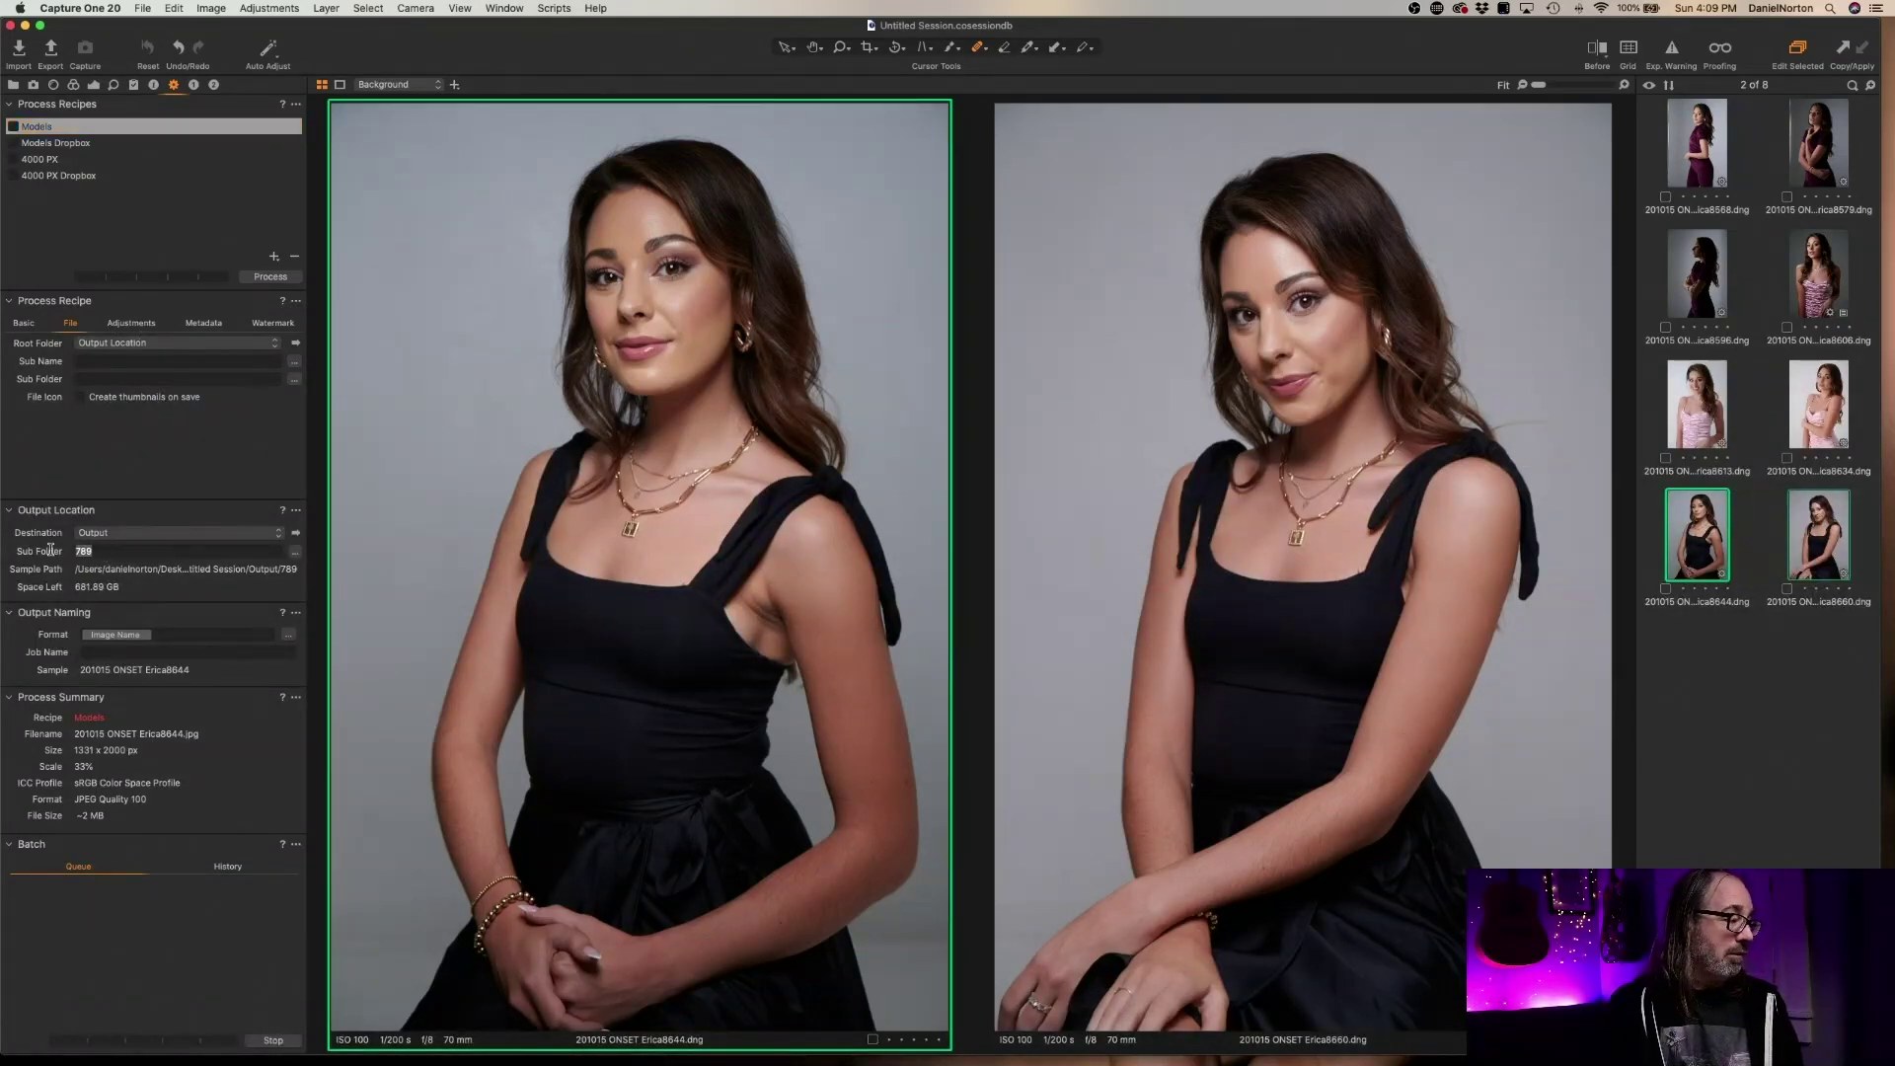
key("BackSpace")
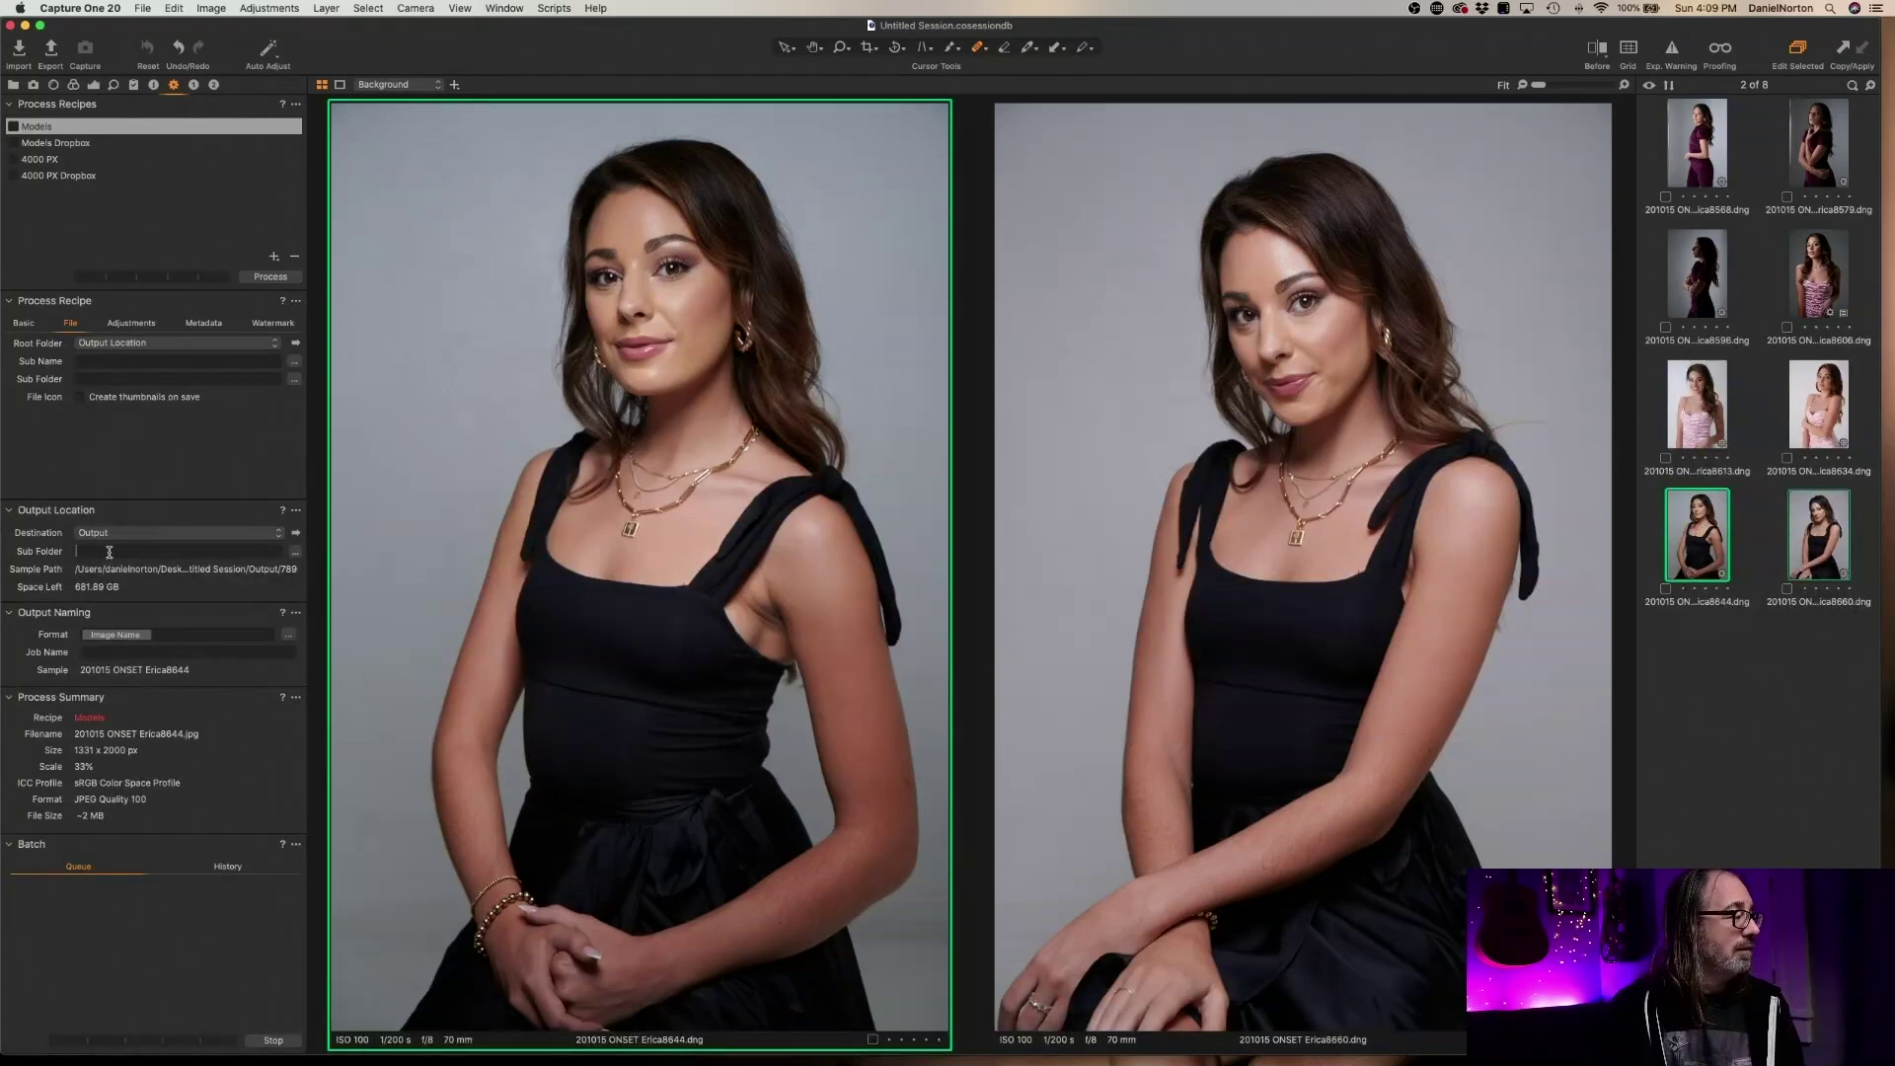
left_click(23, 324)
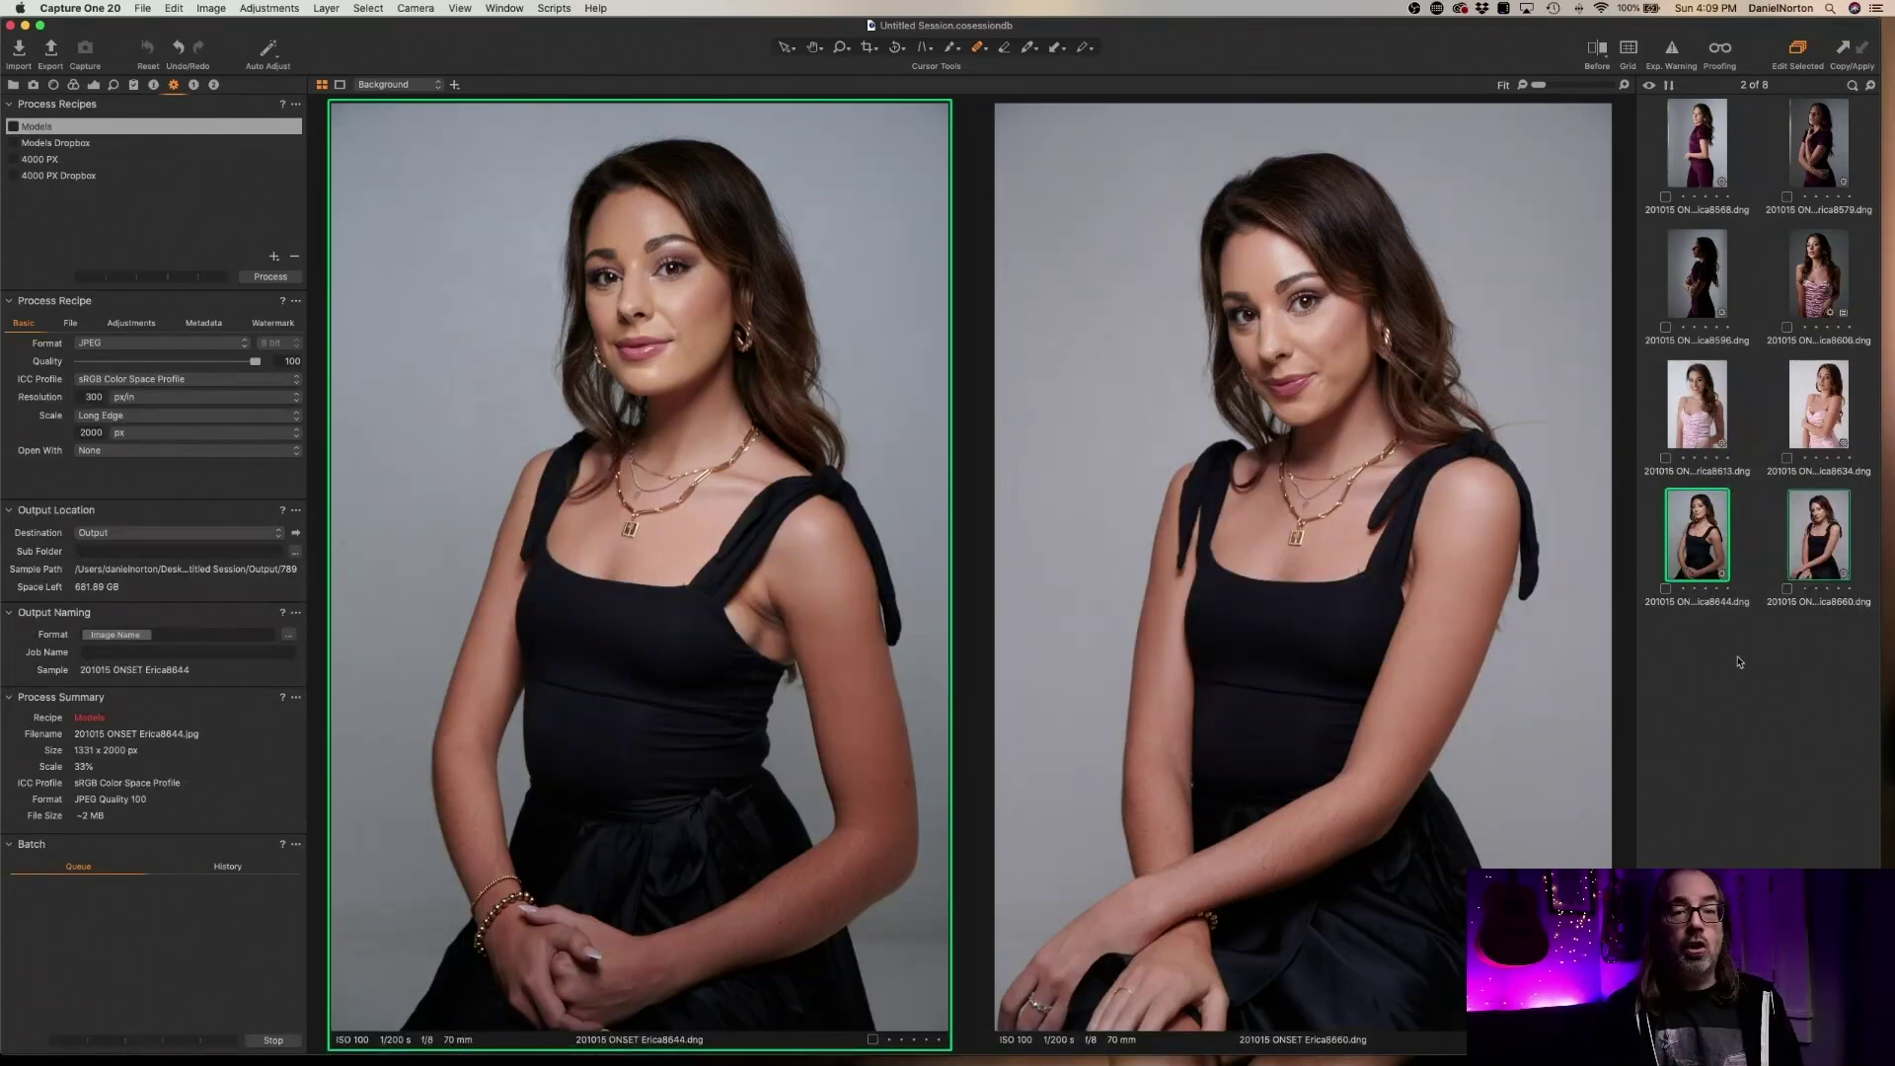
Replace the current image selection with all eight portraits
left_click(1871, 742)
left_click(1693, 180)
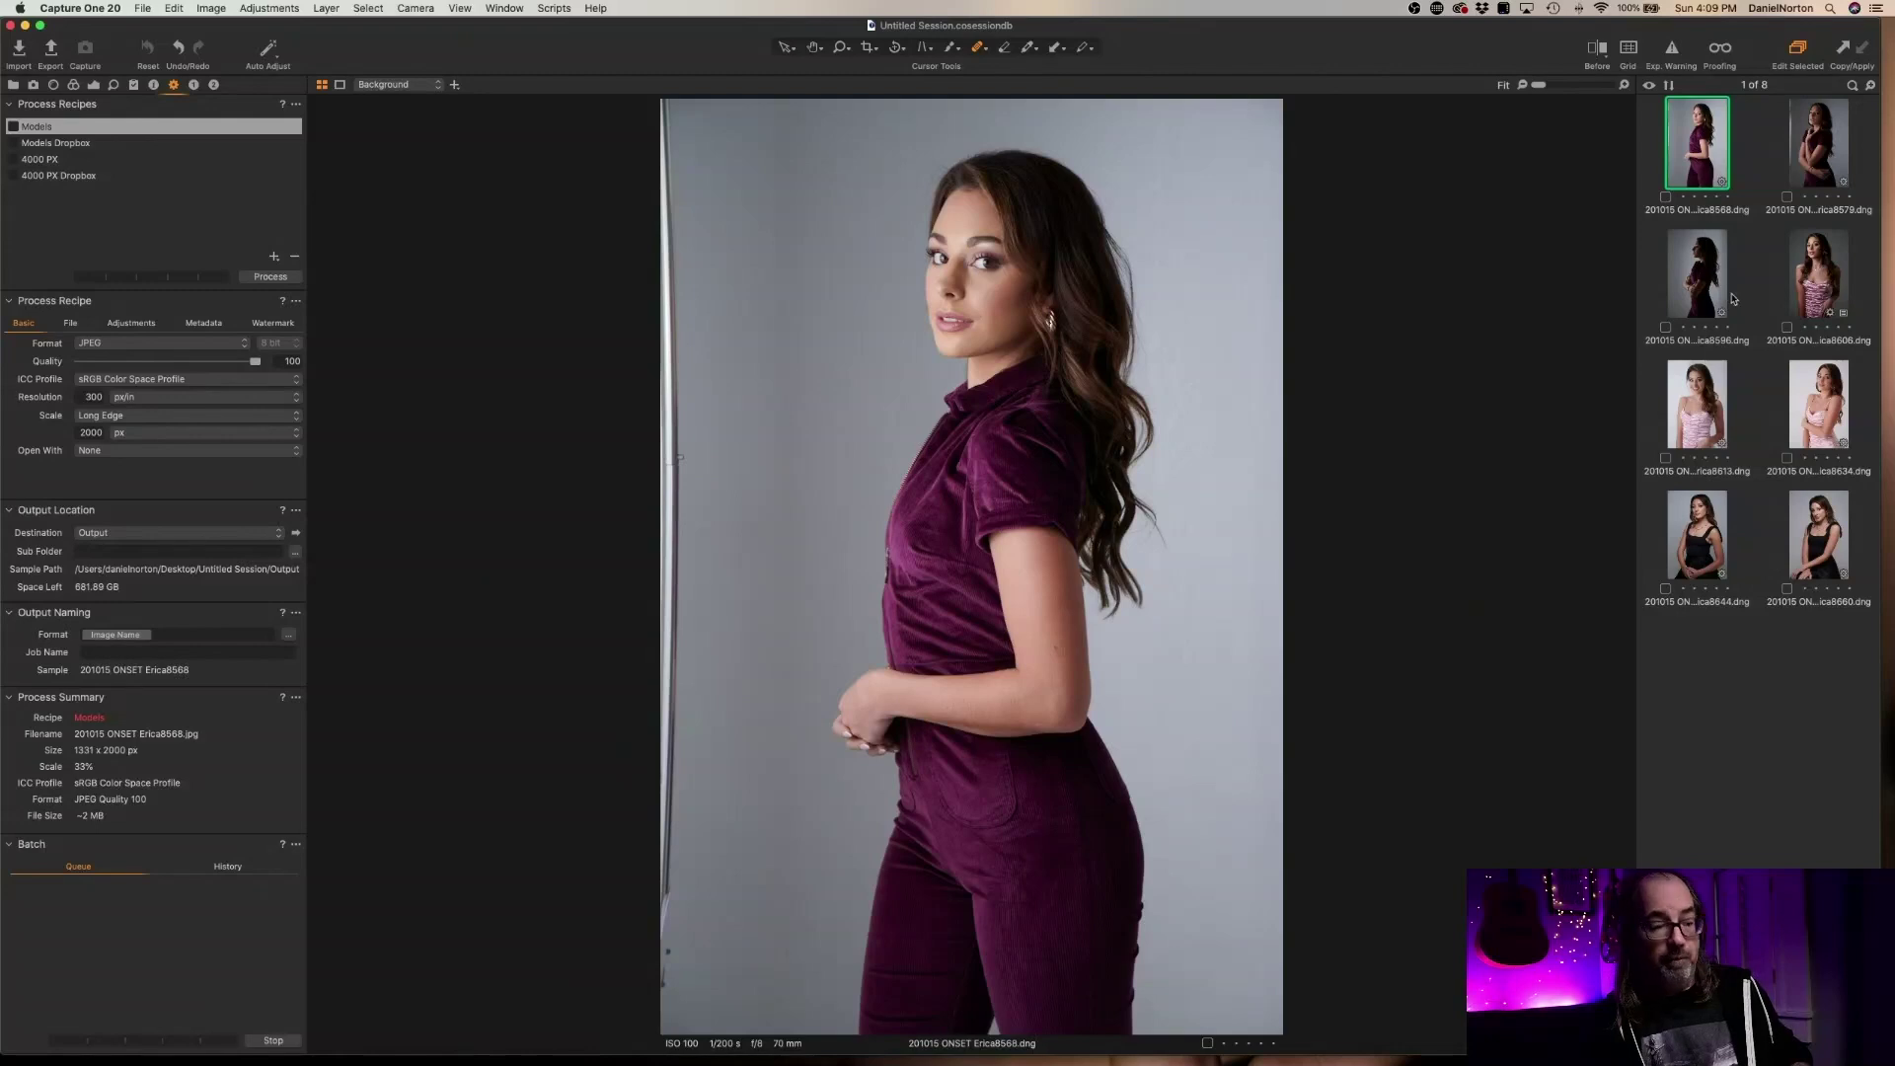
left_click(1824, 576, "shift")
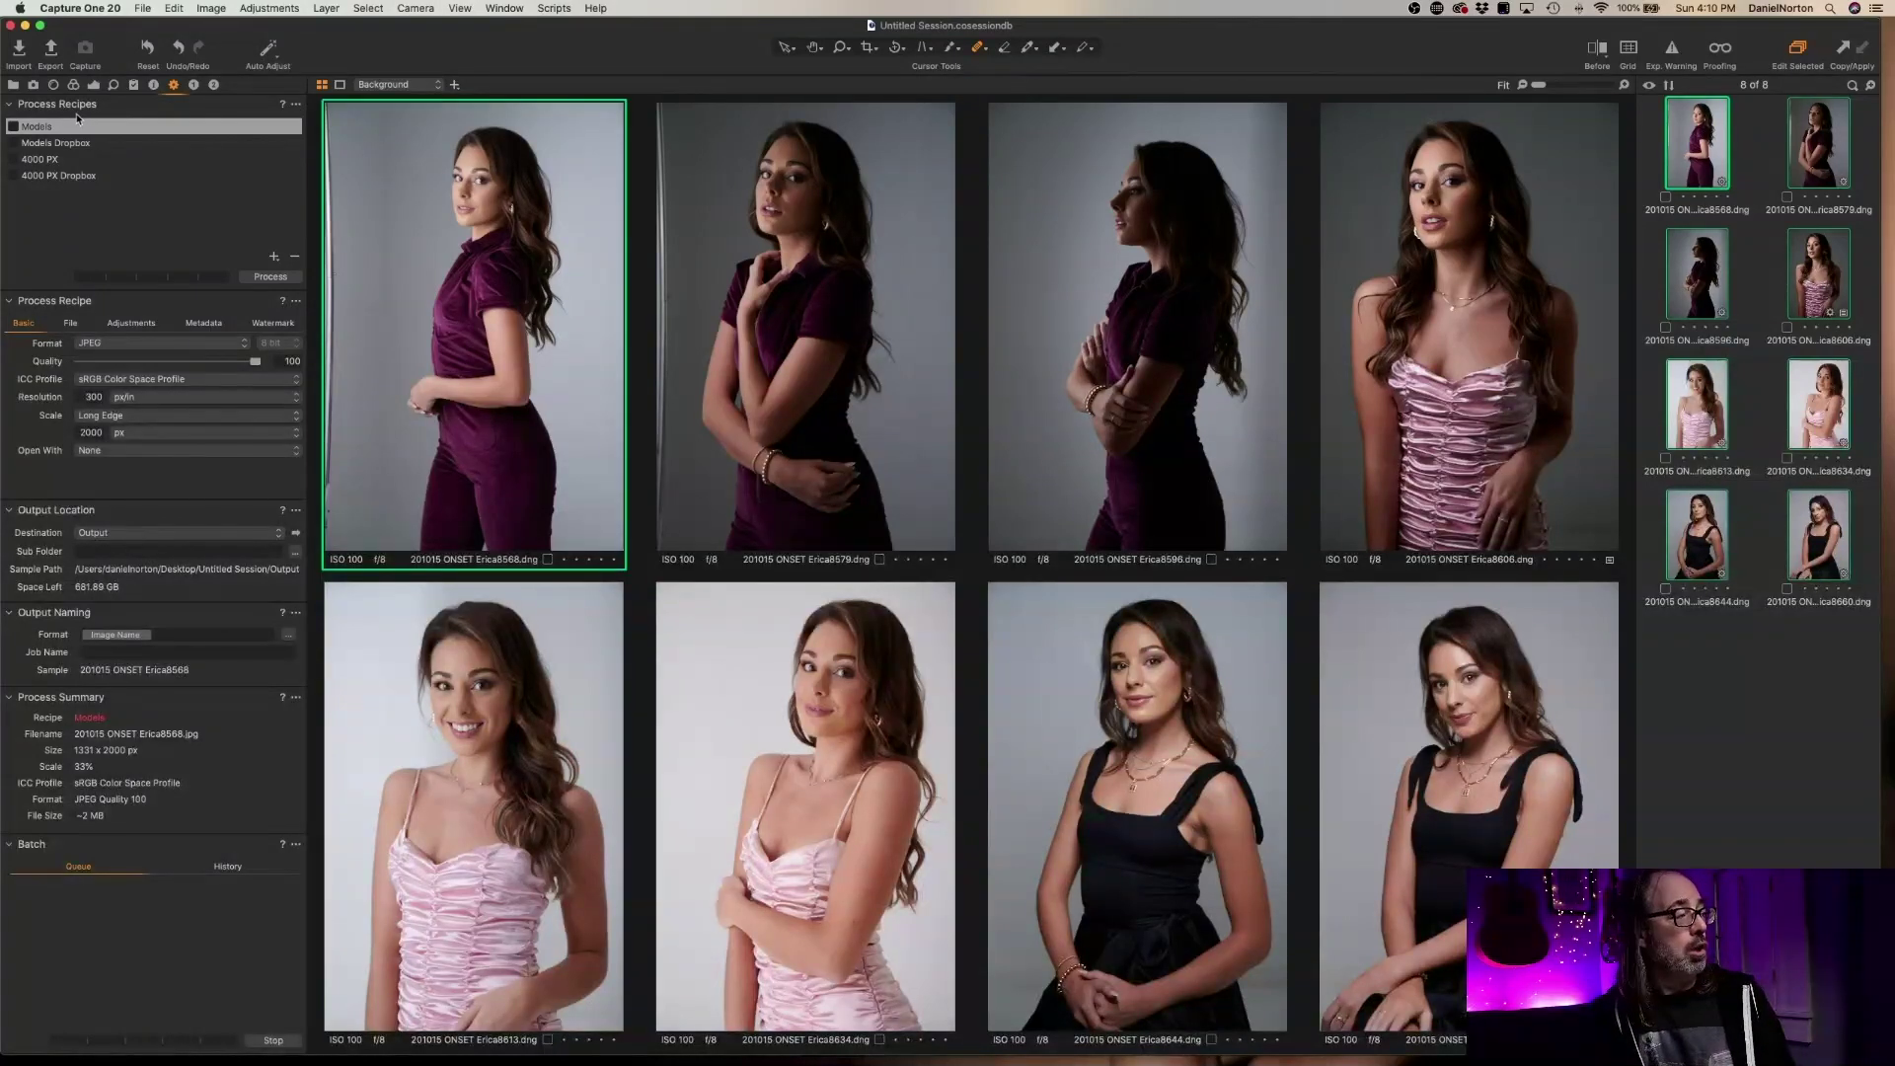
Enable the Models recipe and set its own sub folder to Small
left_click(13, 128)
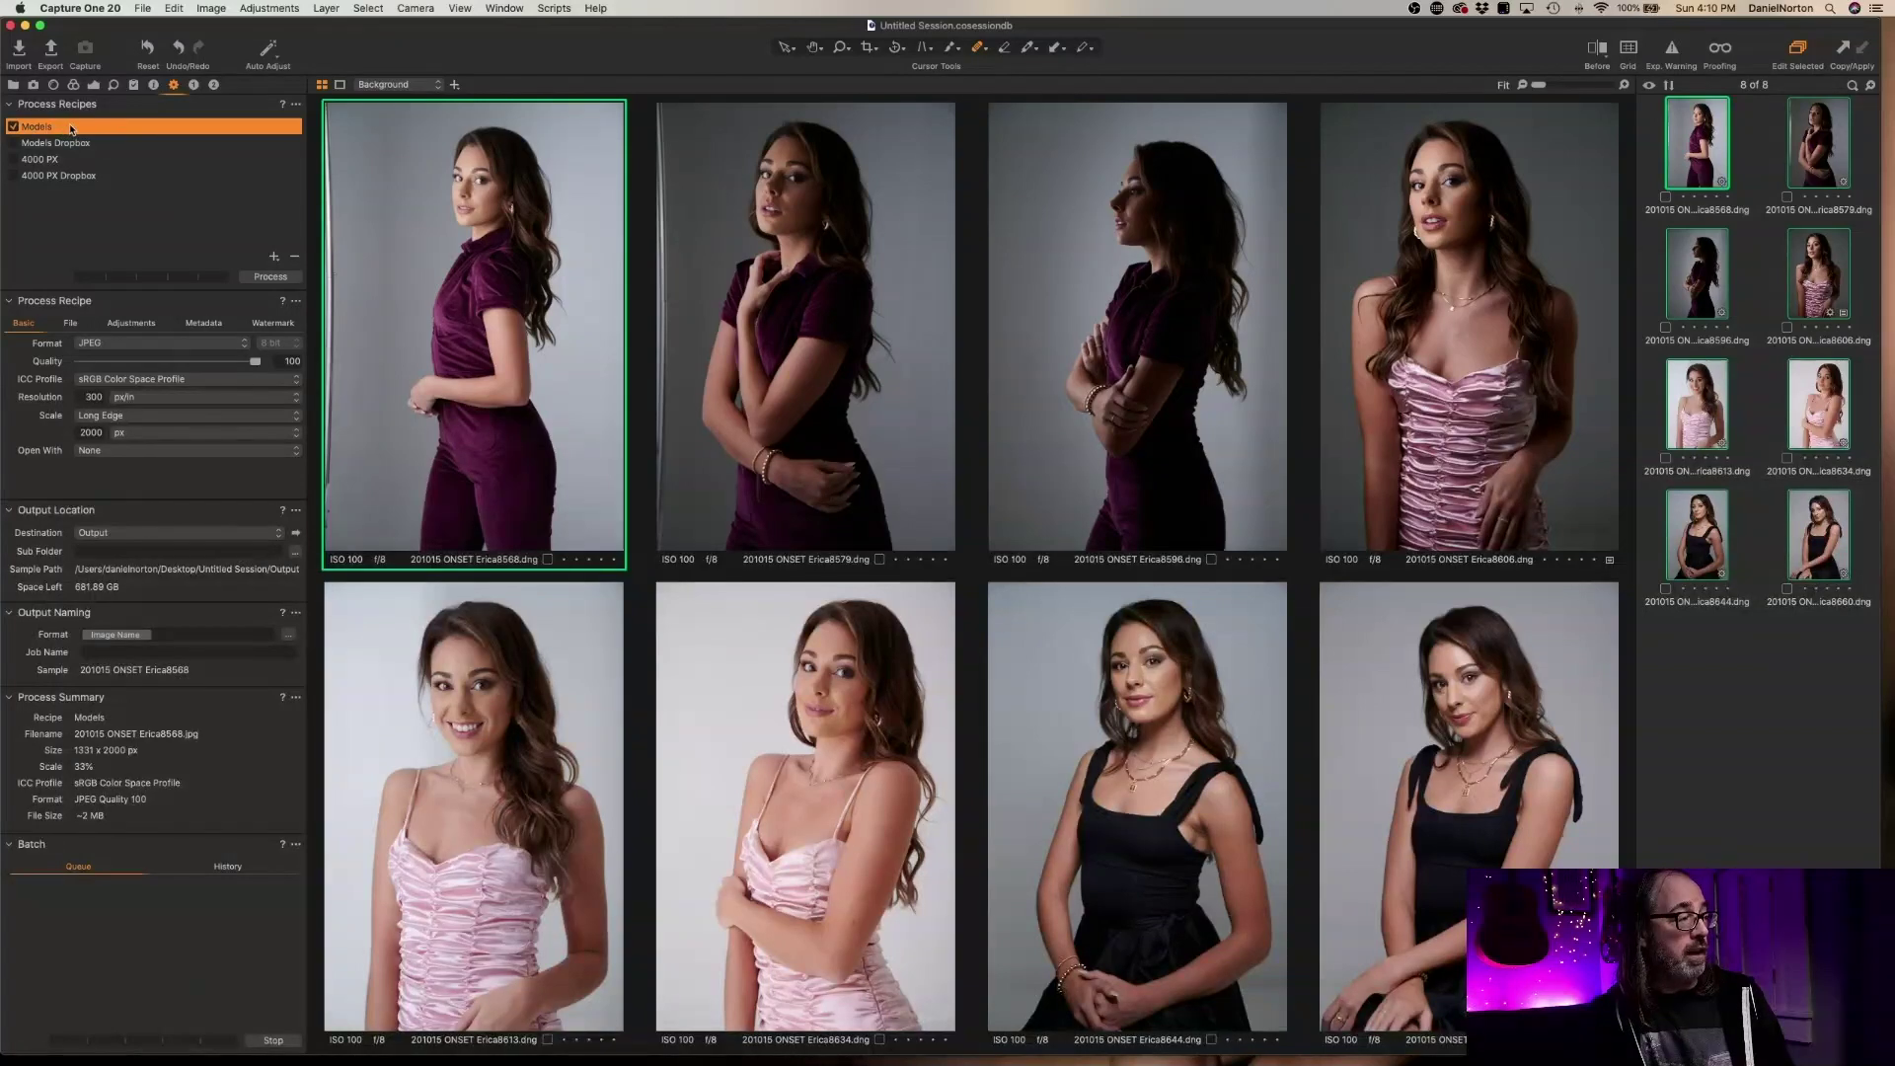
left_click(70, 323)
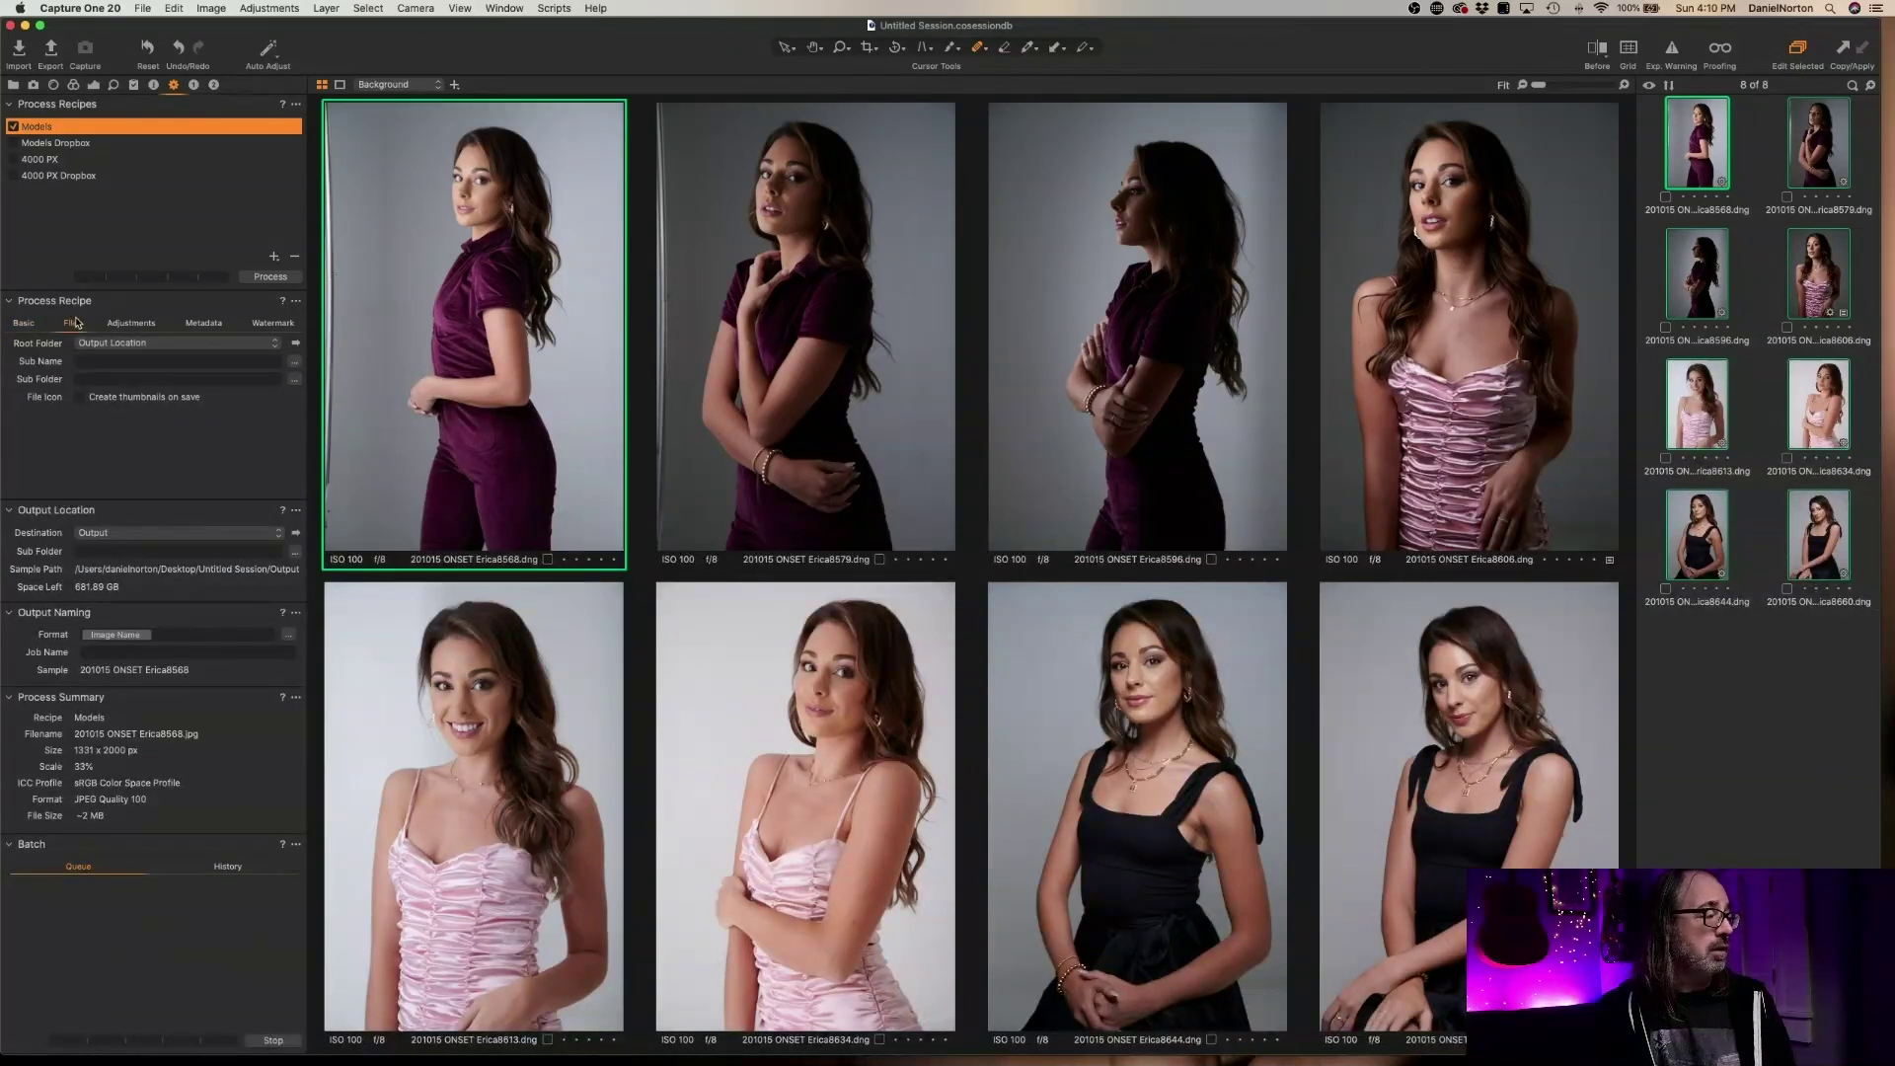
left_click(141, 380)
type("Small")
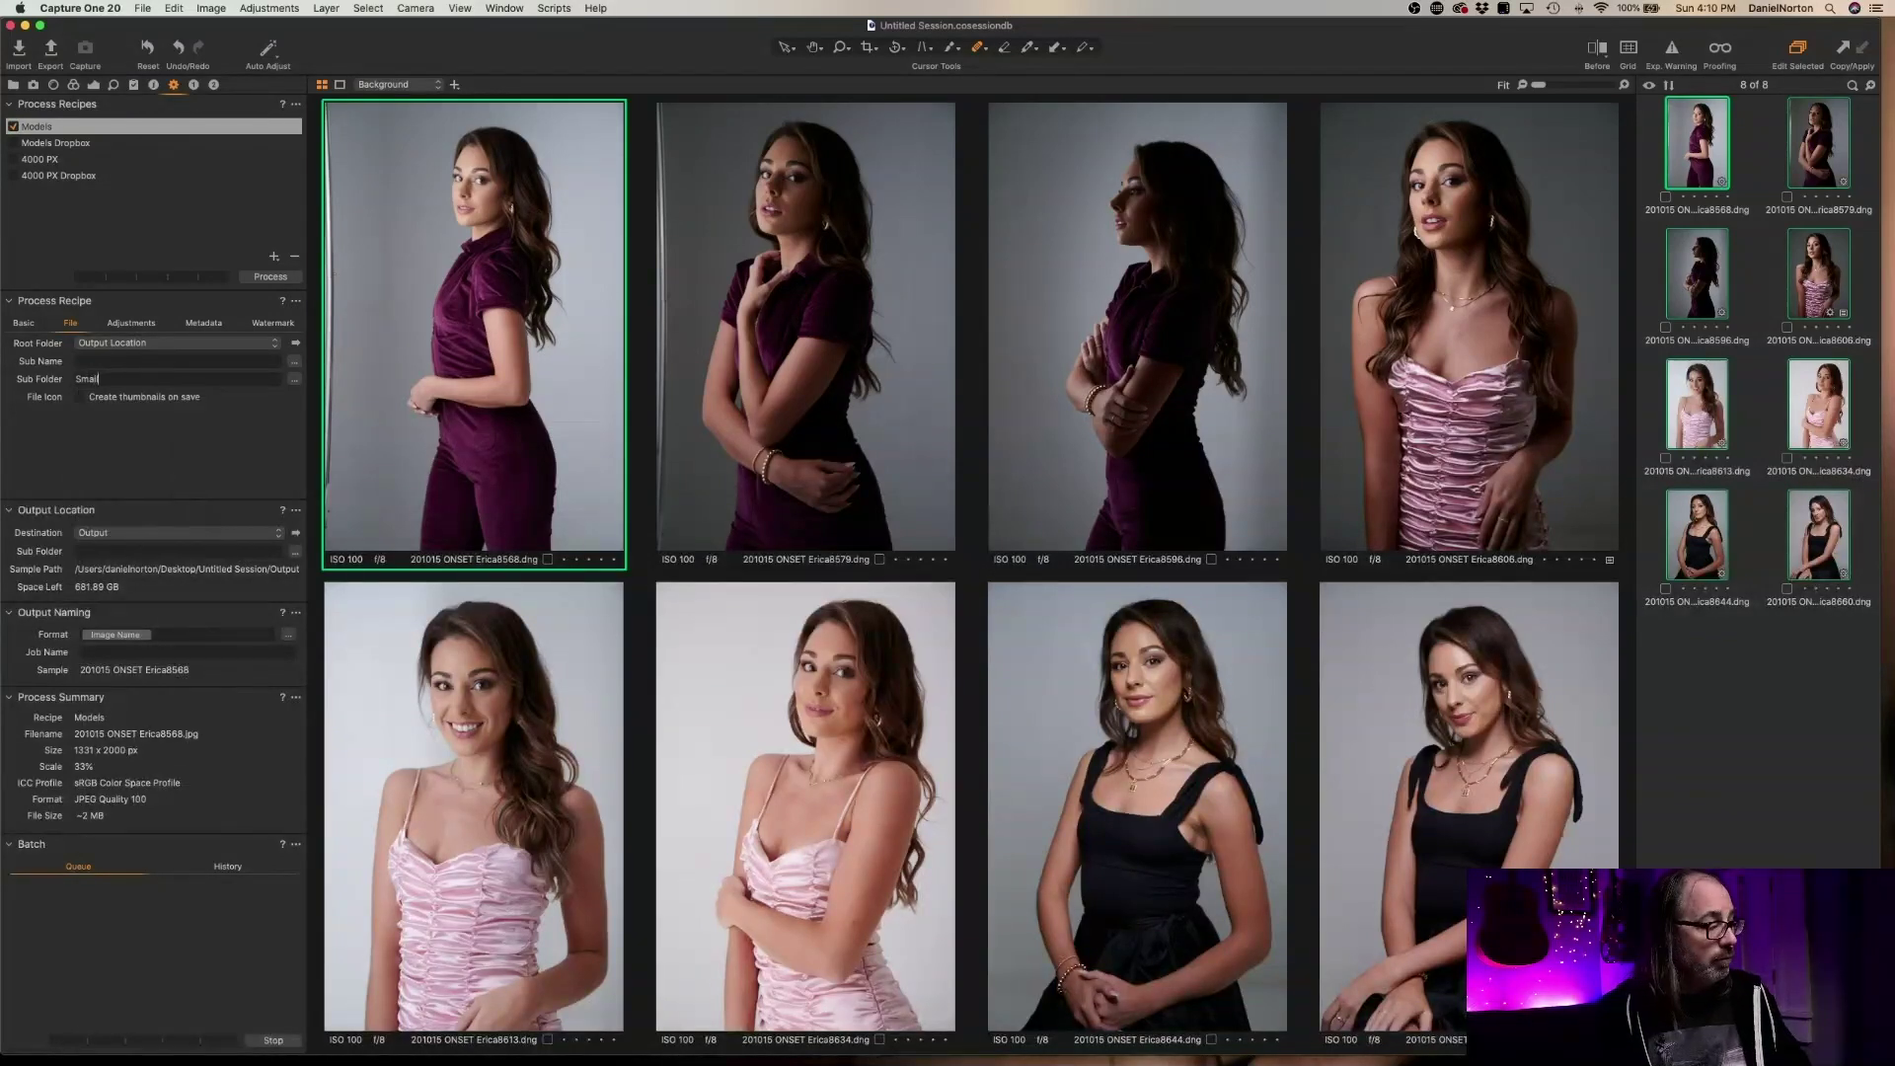
Set the Models recipe's sub name to Small and process all eight portraits
left_click(148, 323)
left_click(32, 325)
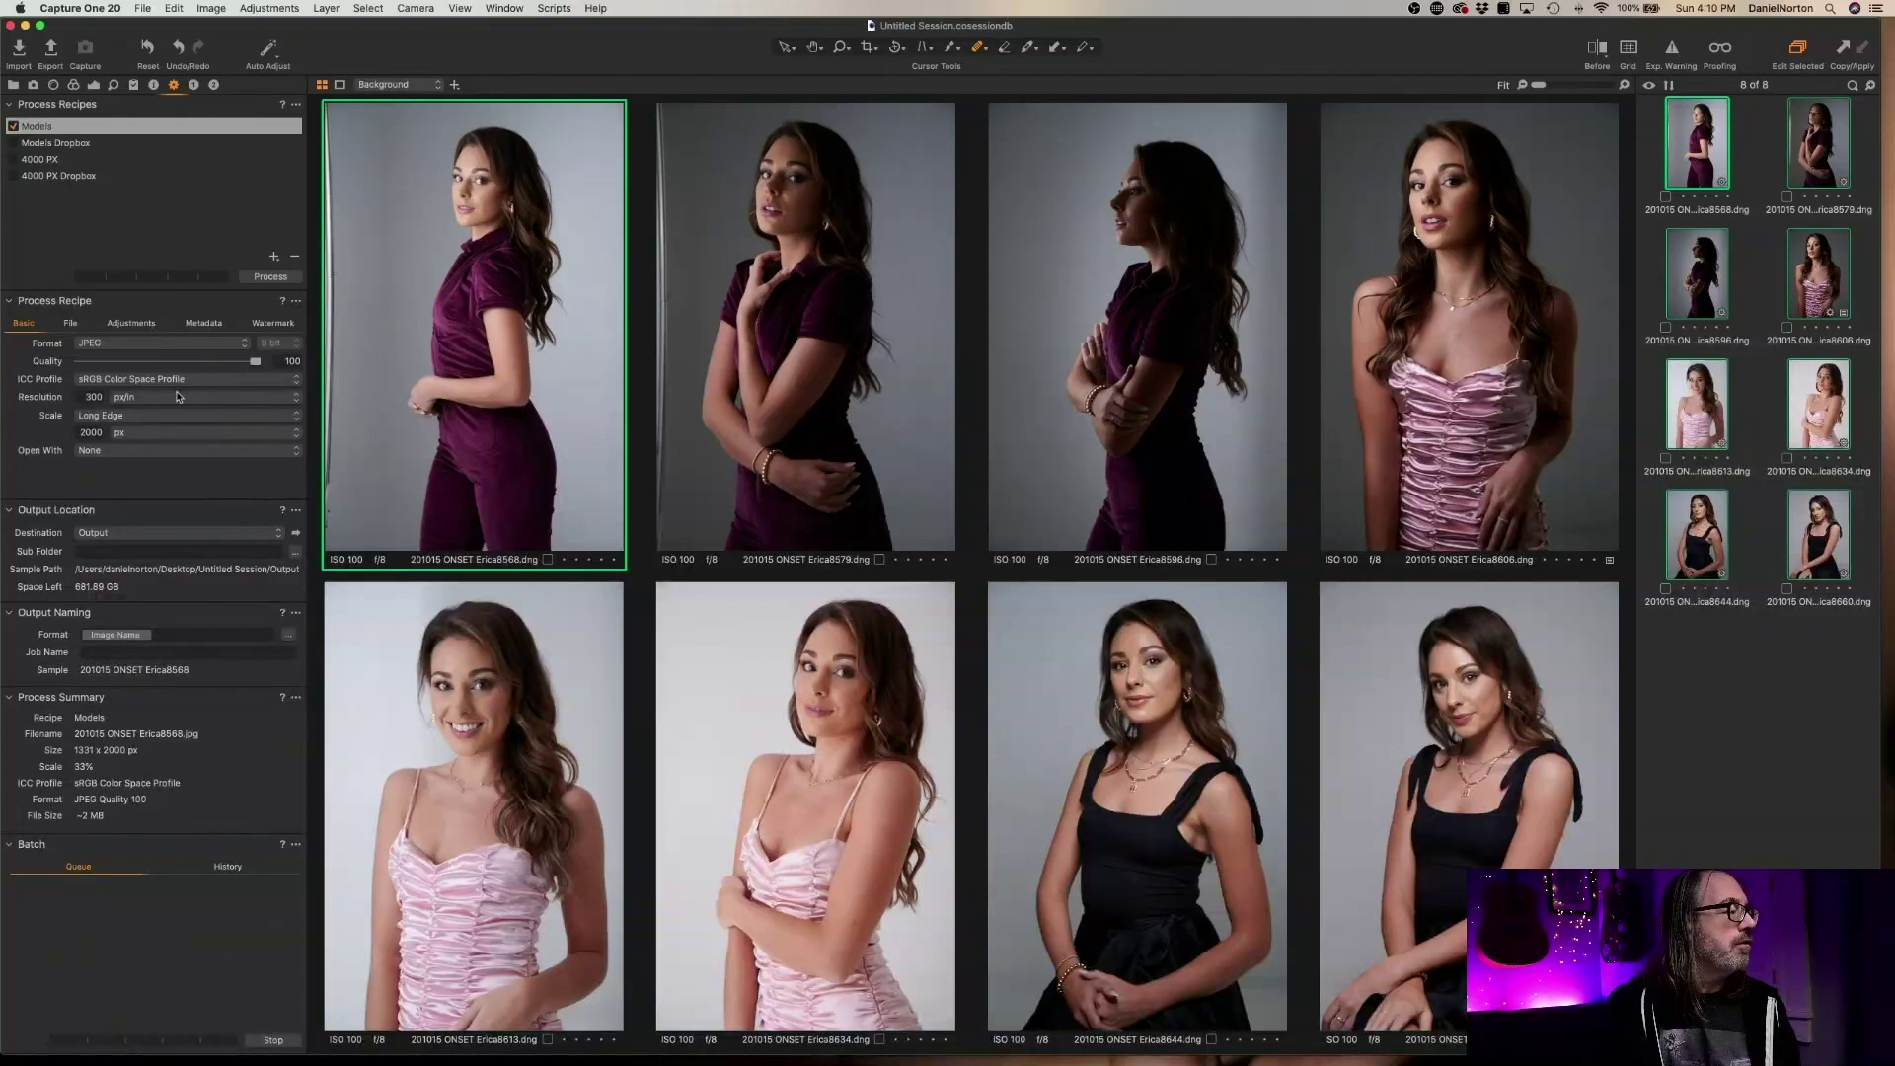
left_click(71, 323)
left_click(120, 359)
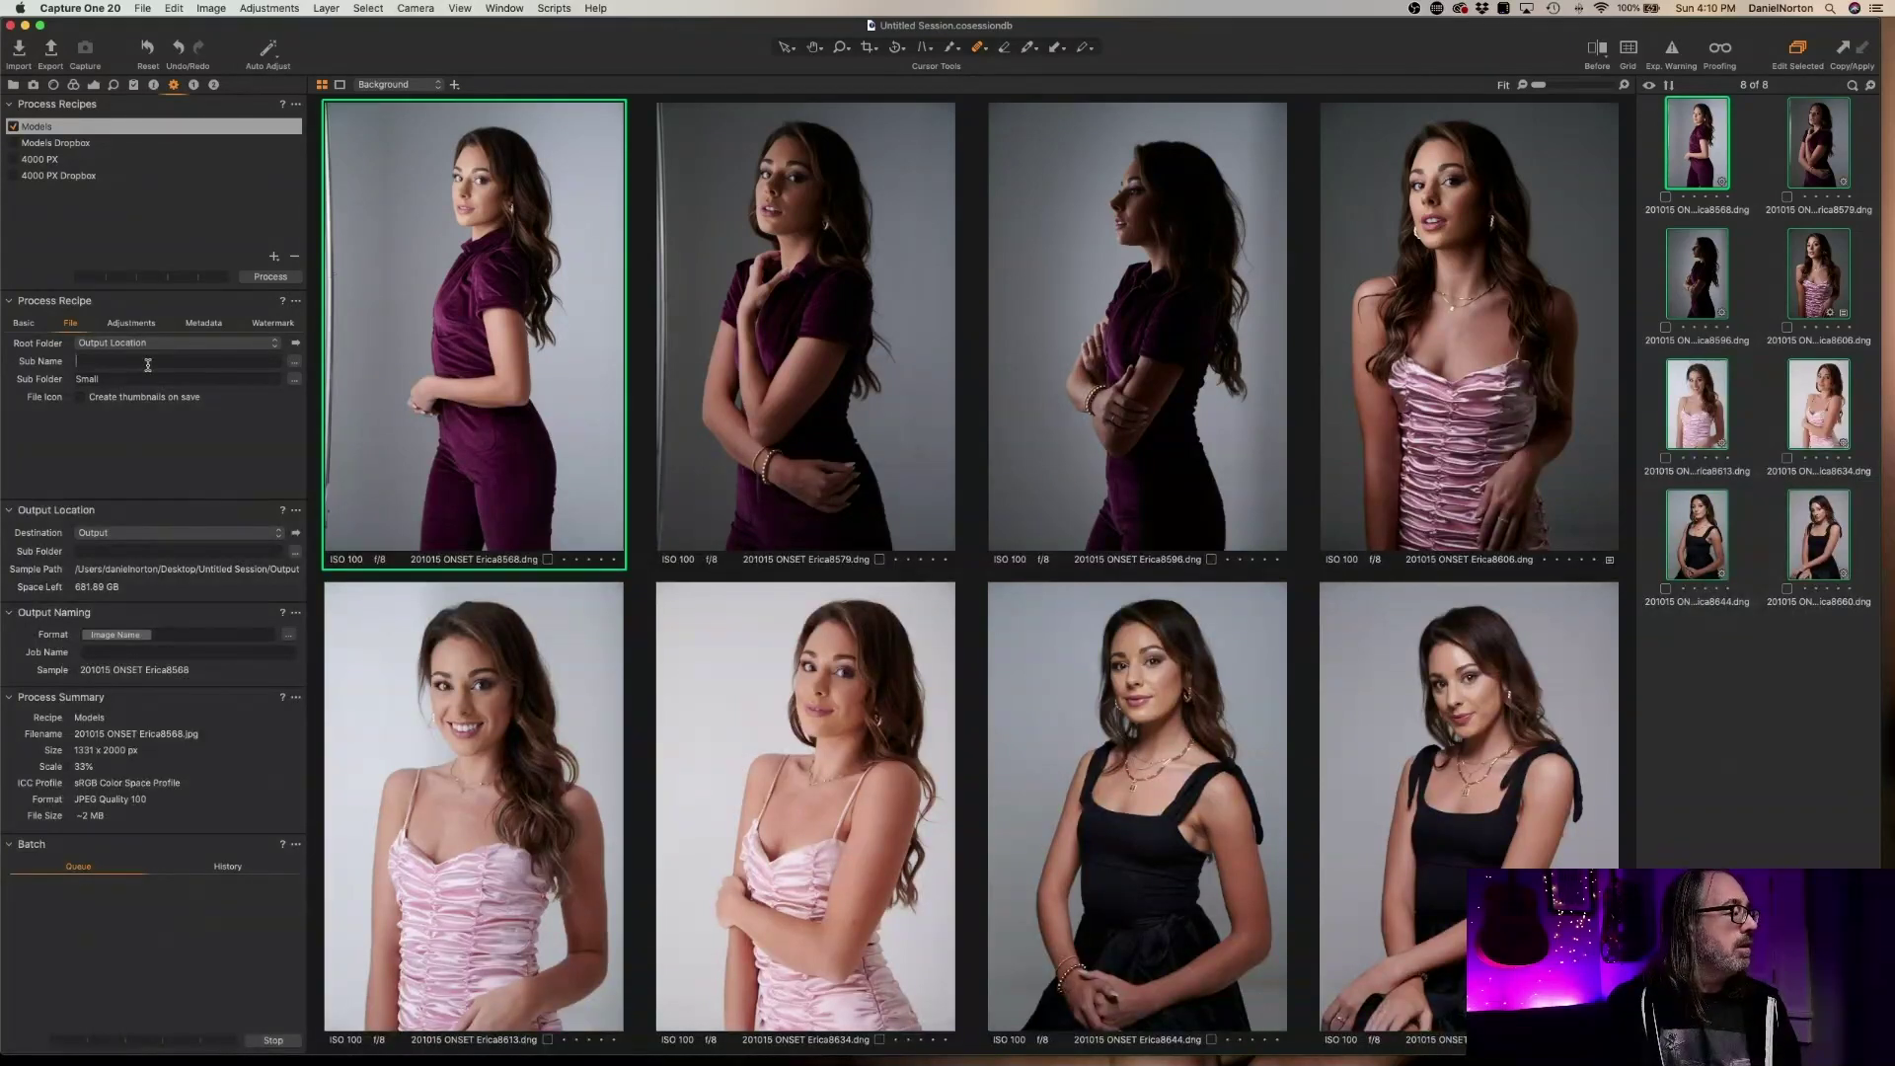
type("Small")
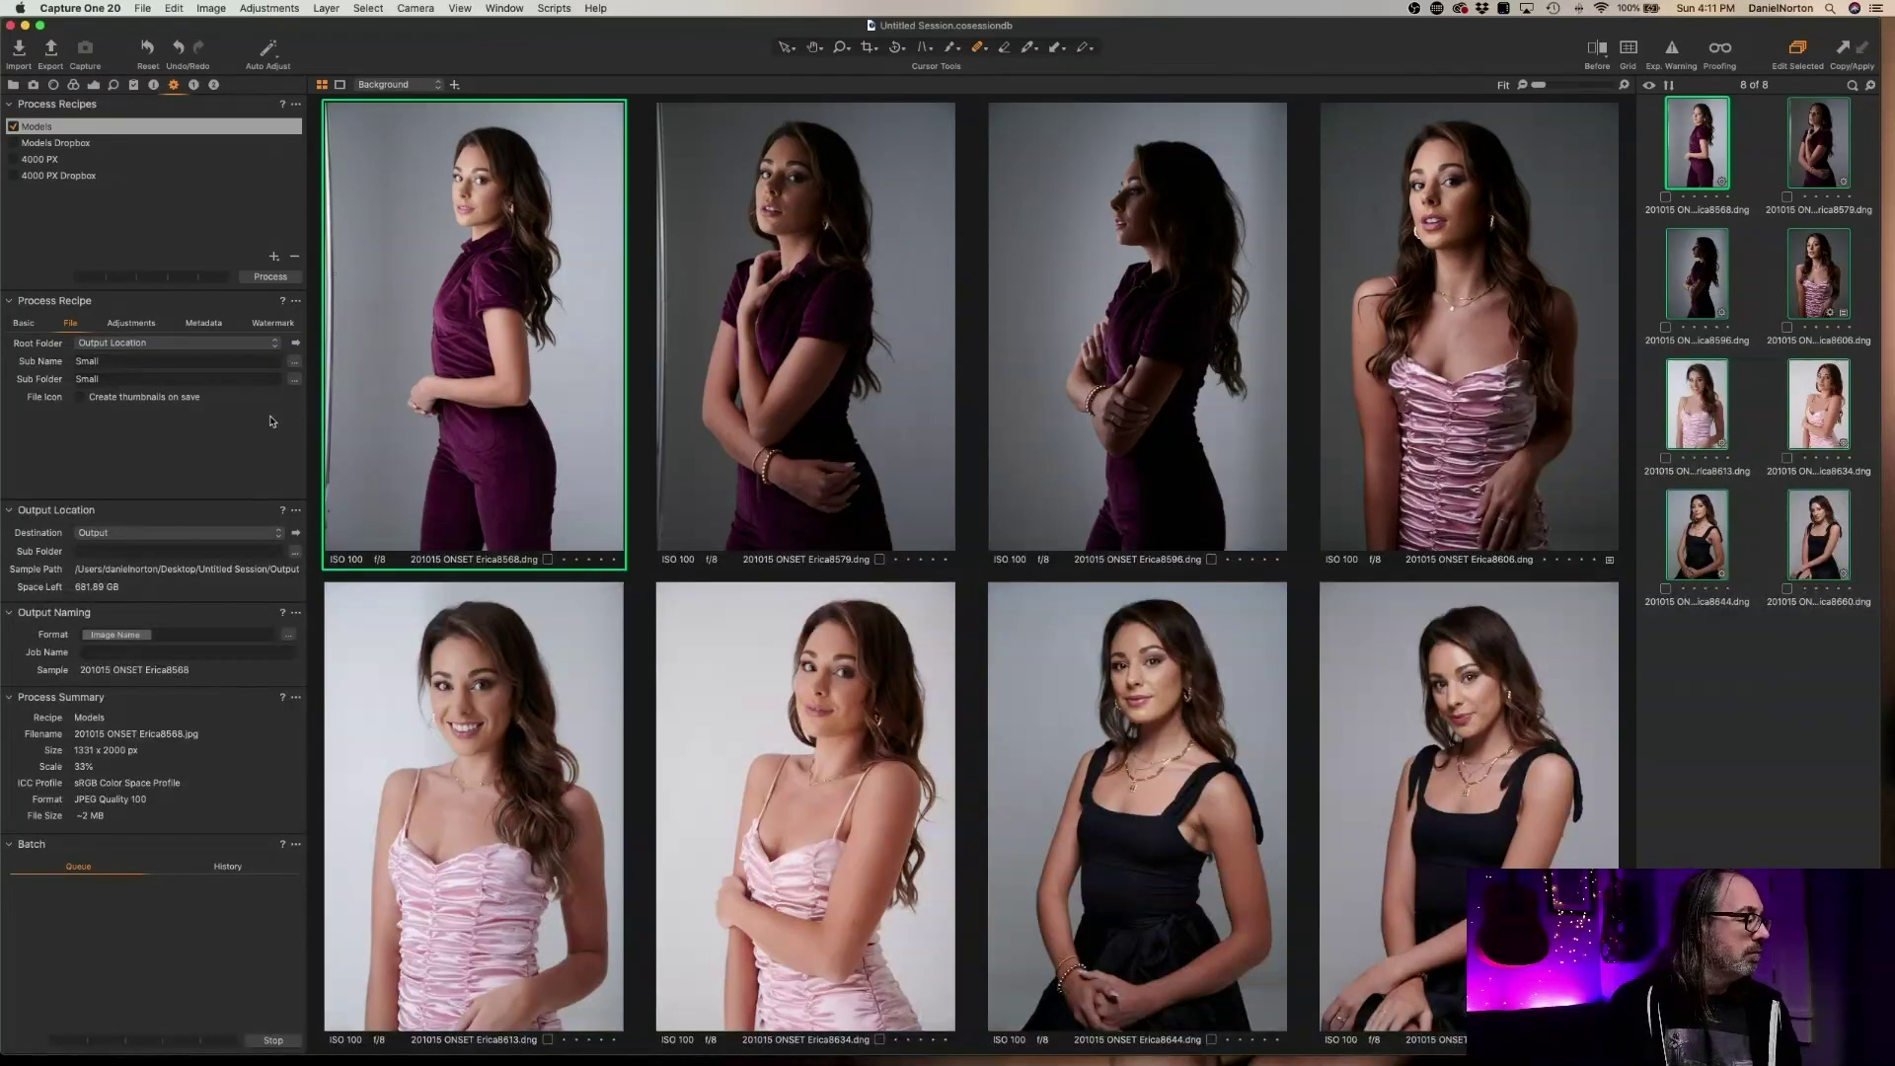
left_click(281, 279)
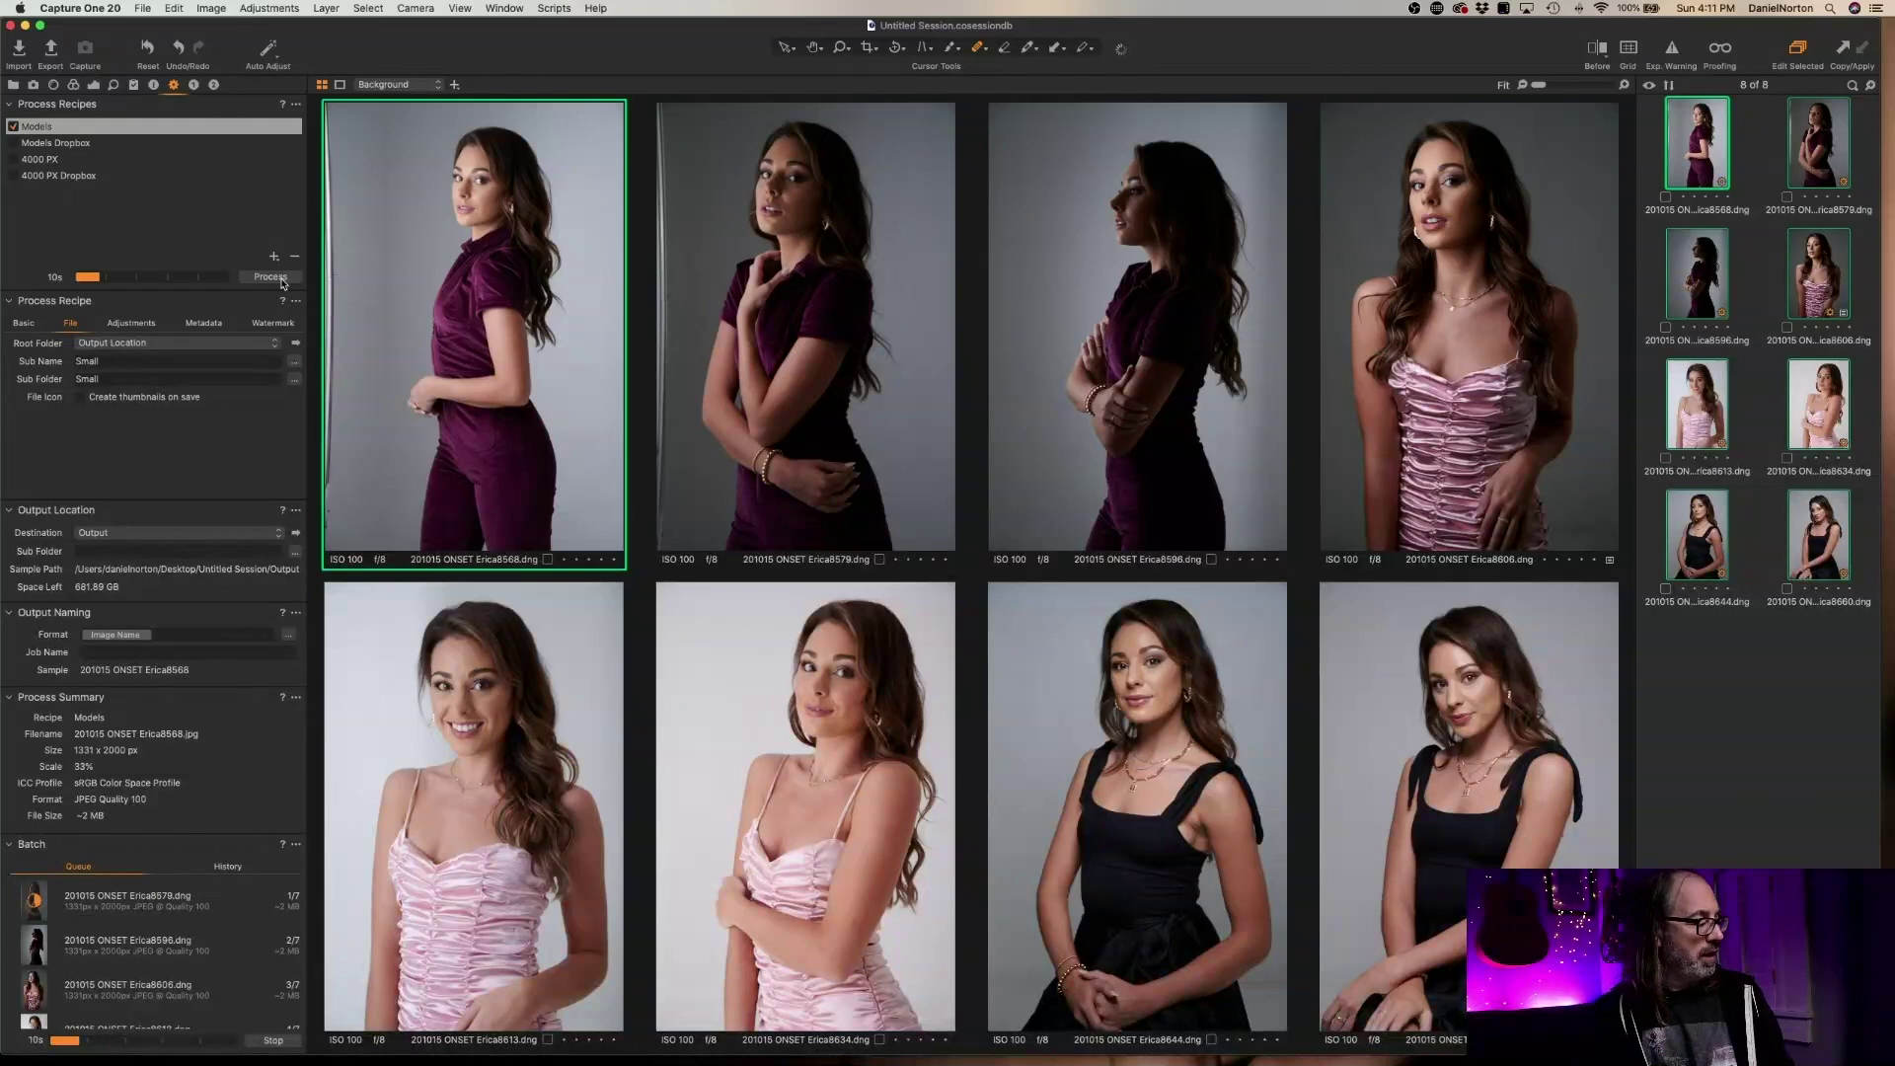
Switch to Finder, open a new Finder window and browse to the Output folder inside Untitled Session on the Desktop
key("super+Tab")
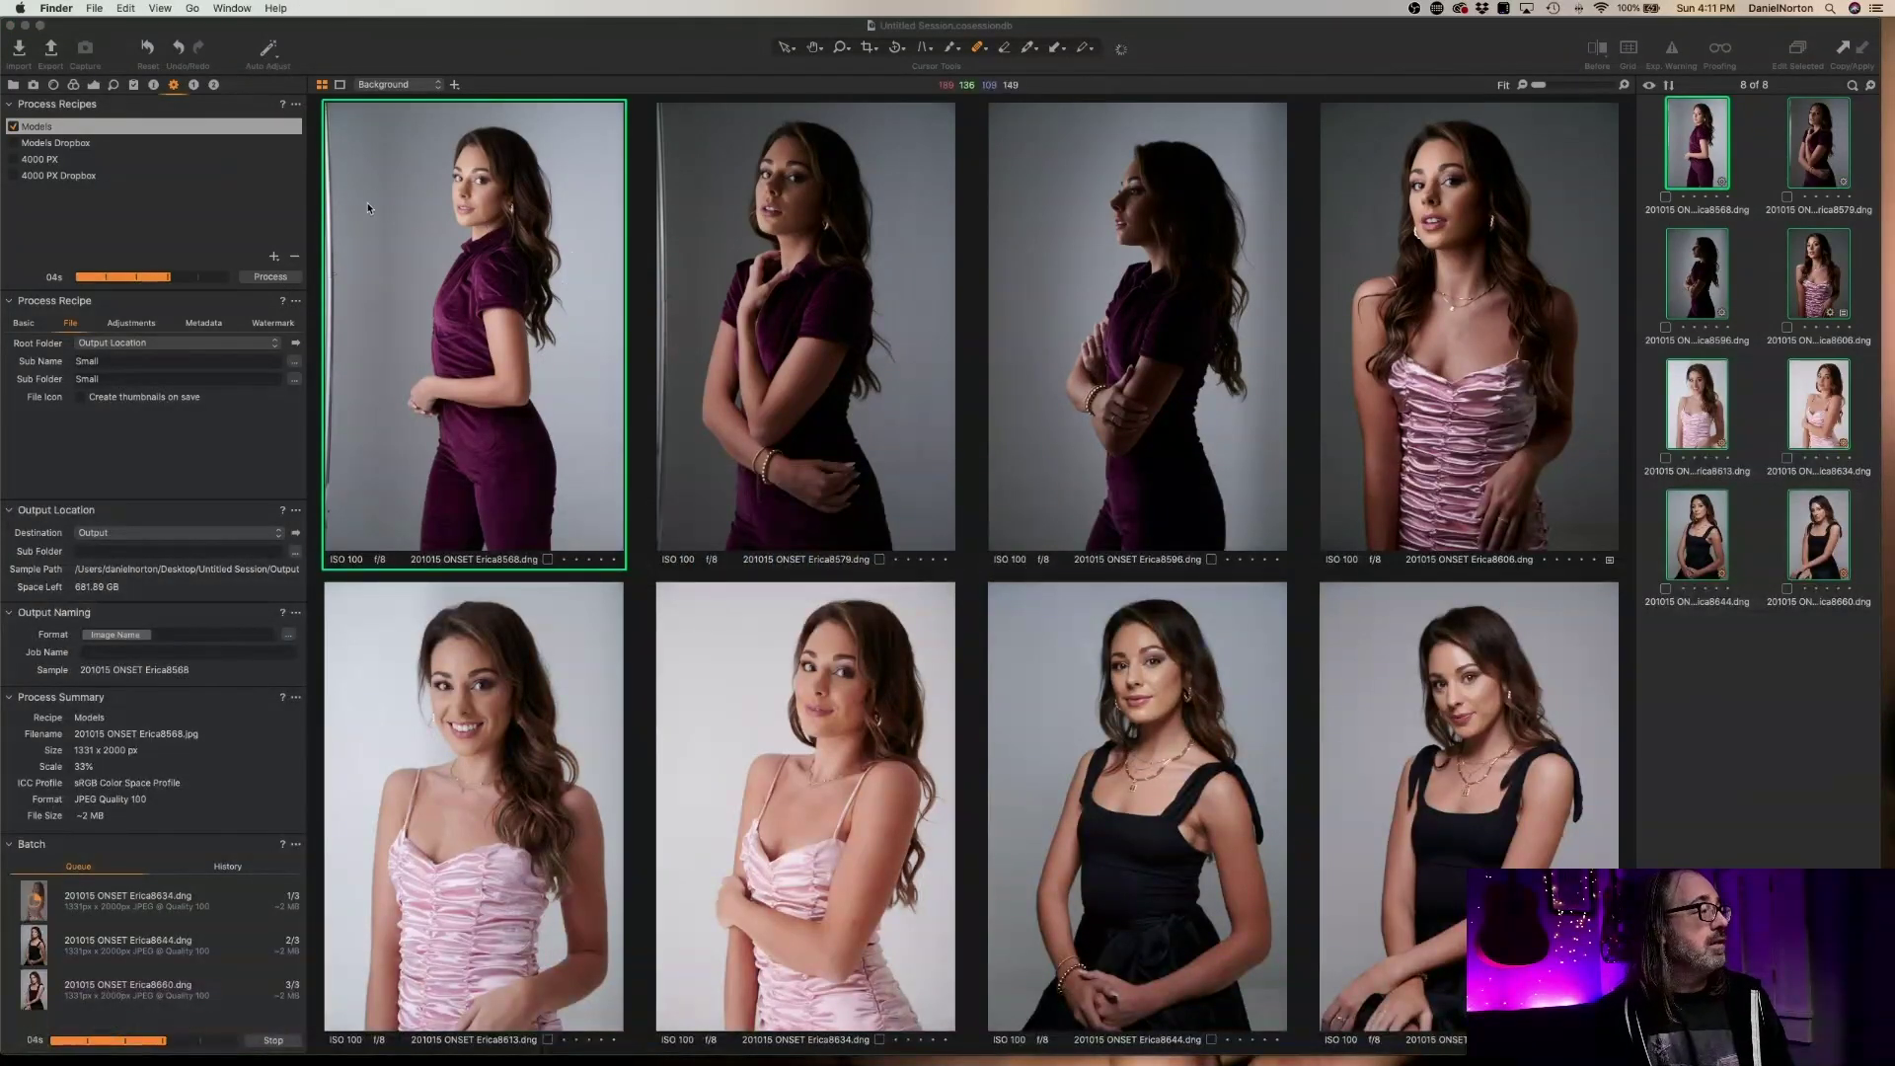
scroll(365, 210, "up", 1)
scroll(367, 203, "up", 1)
scroll(367, 204, "down", 2)
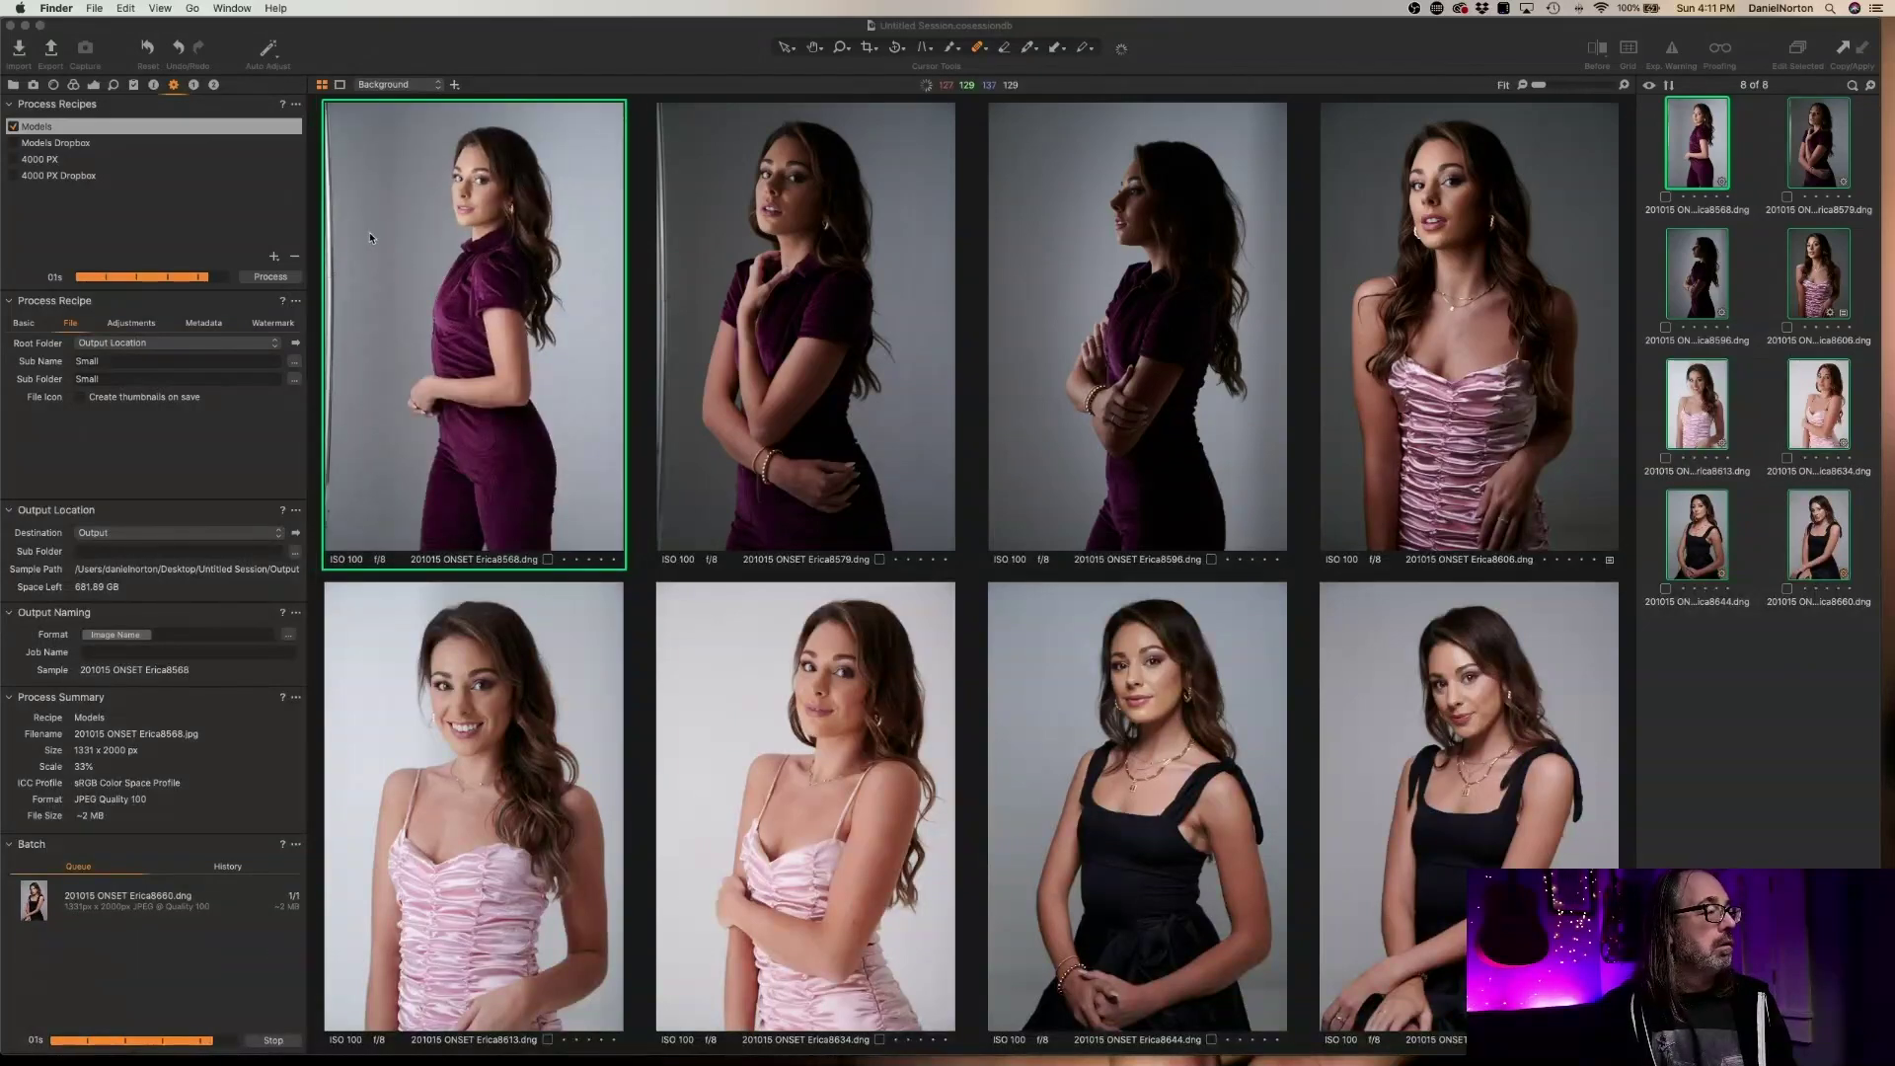
key("super+Tab")
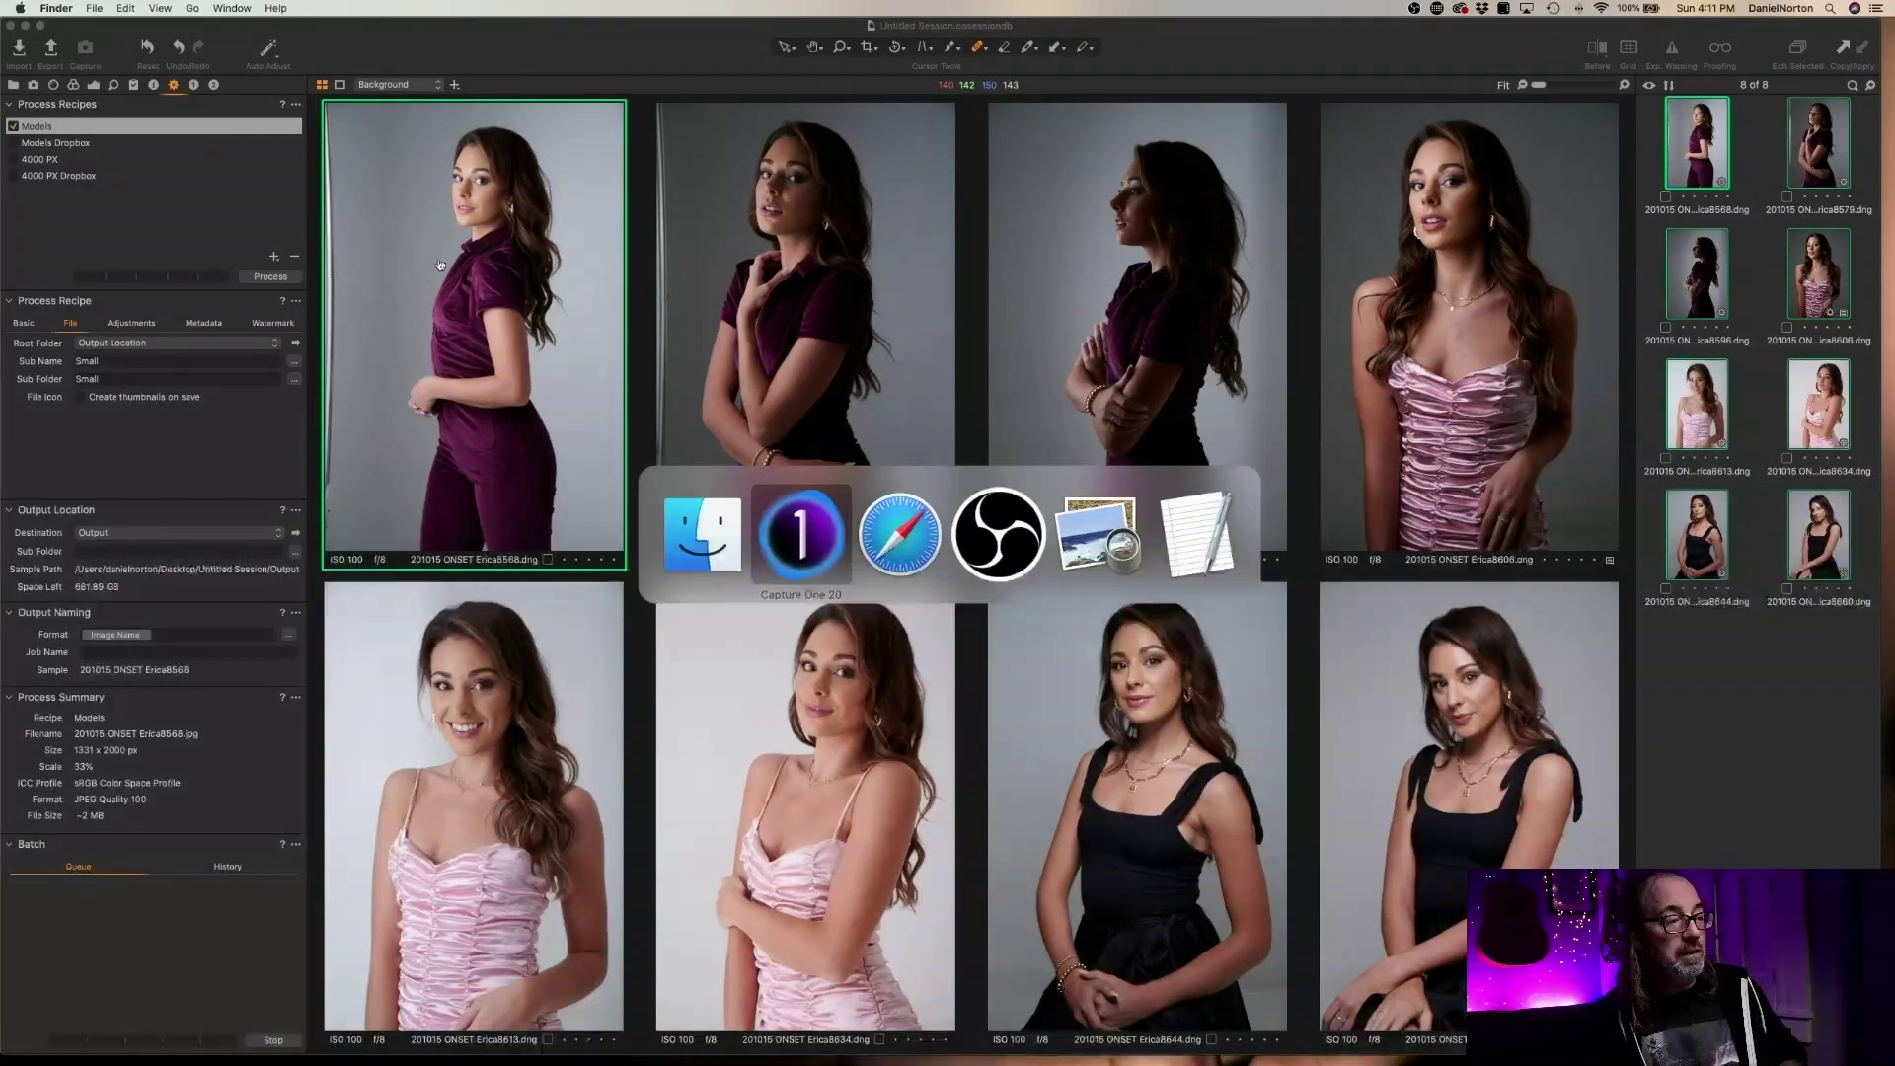
key("super+Tab")
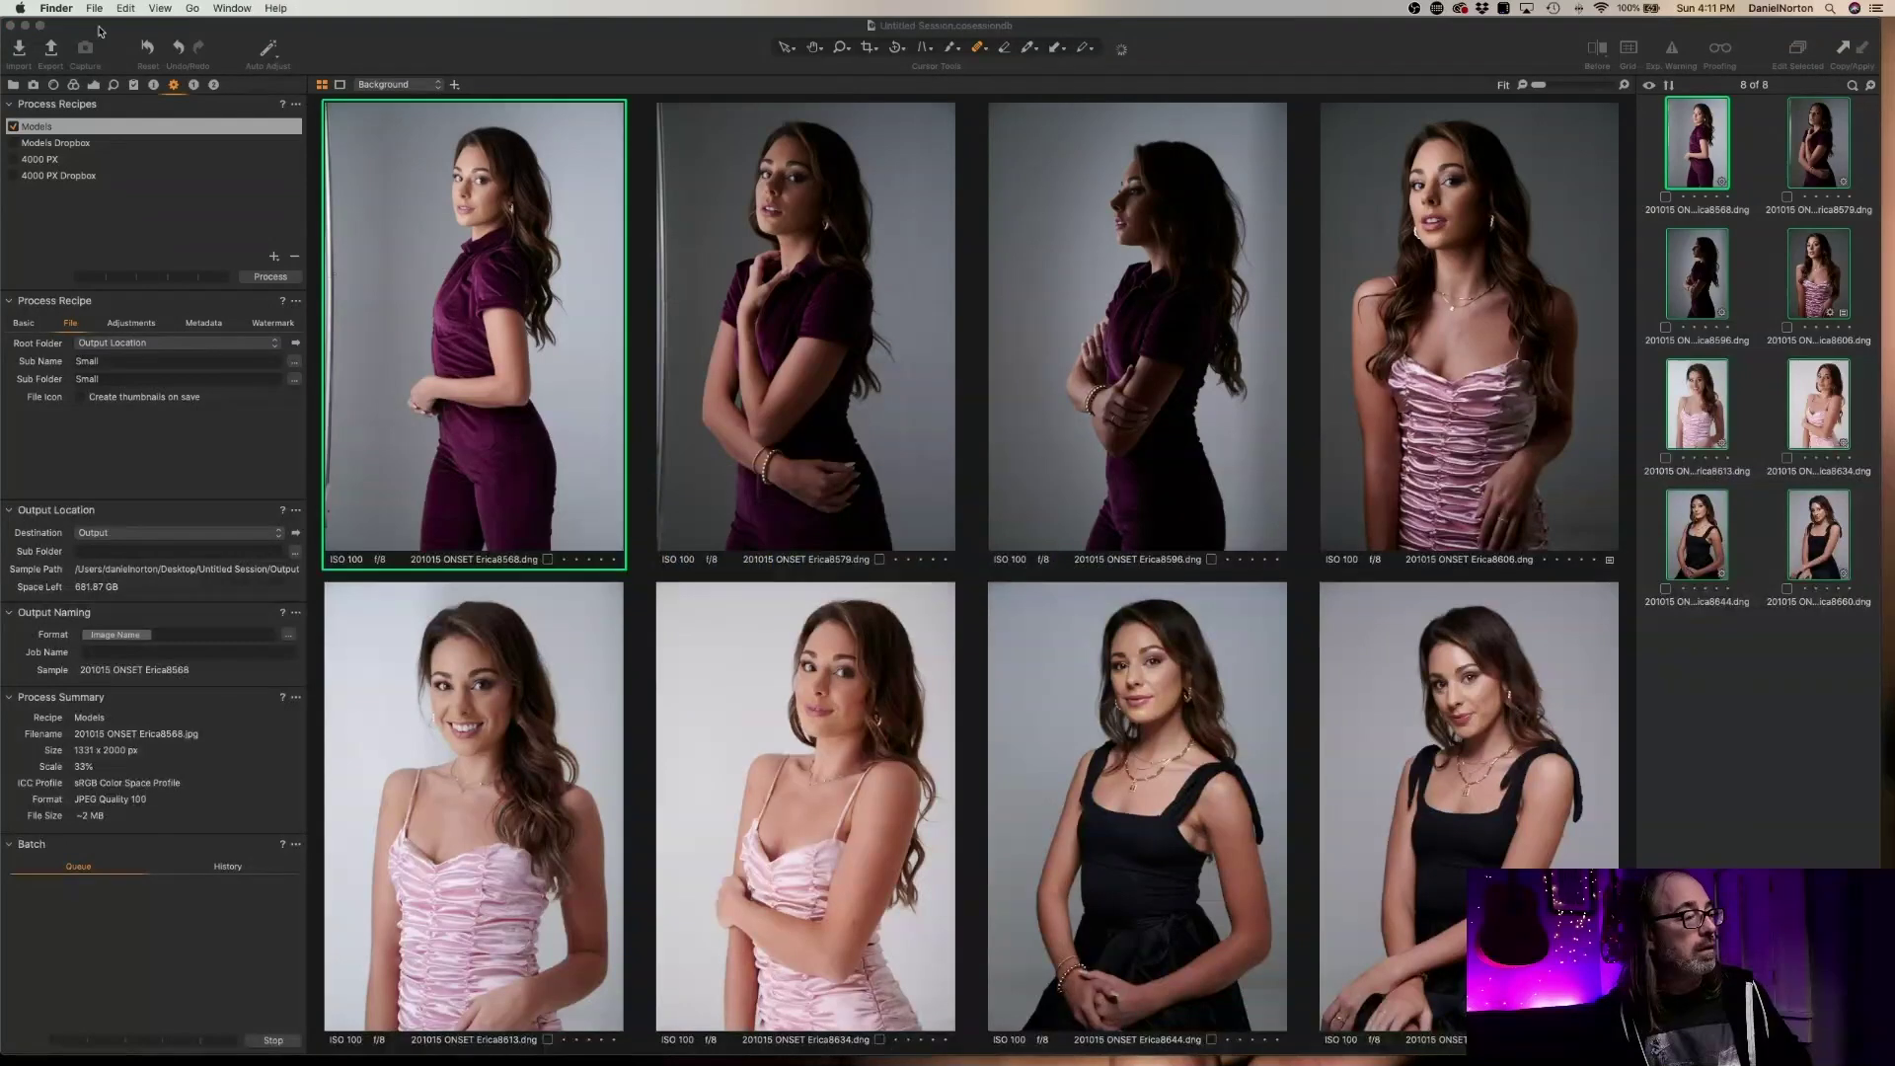
left_click(235, 8)
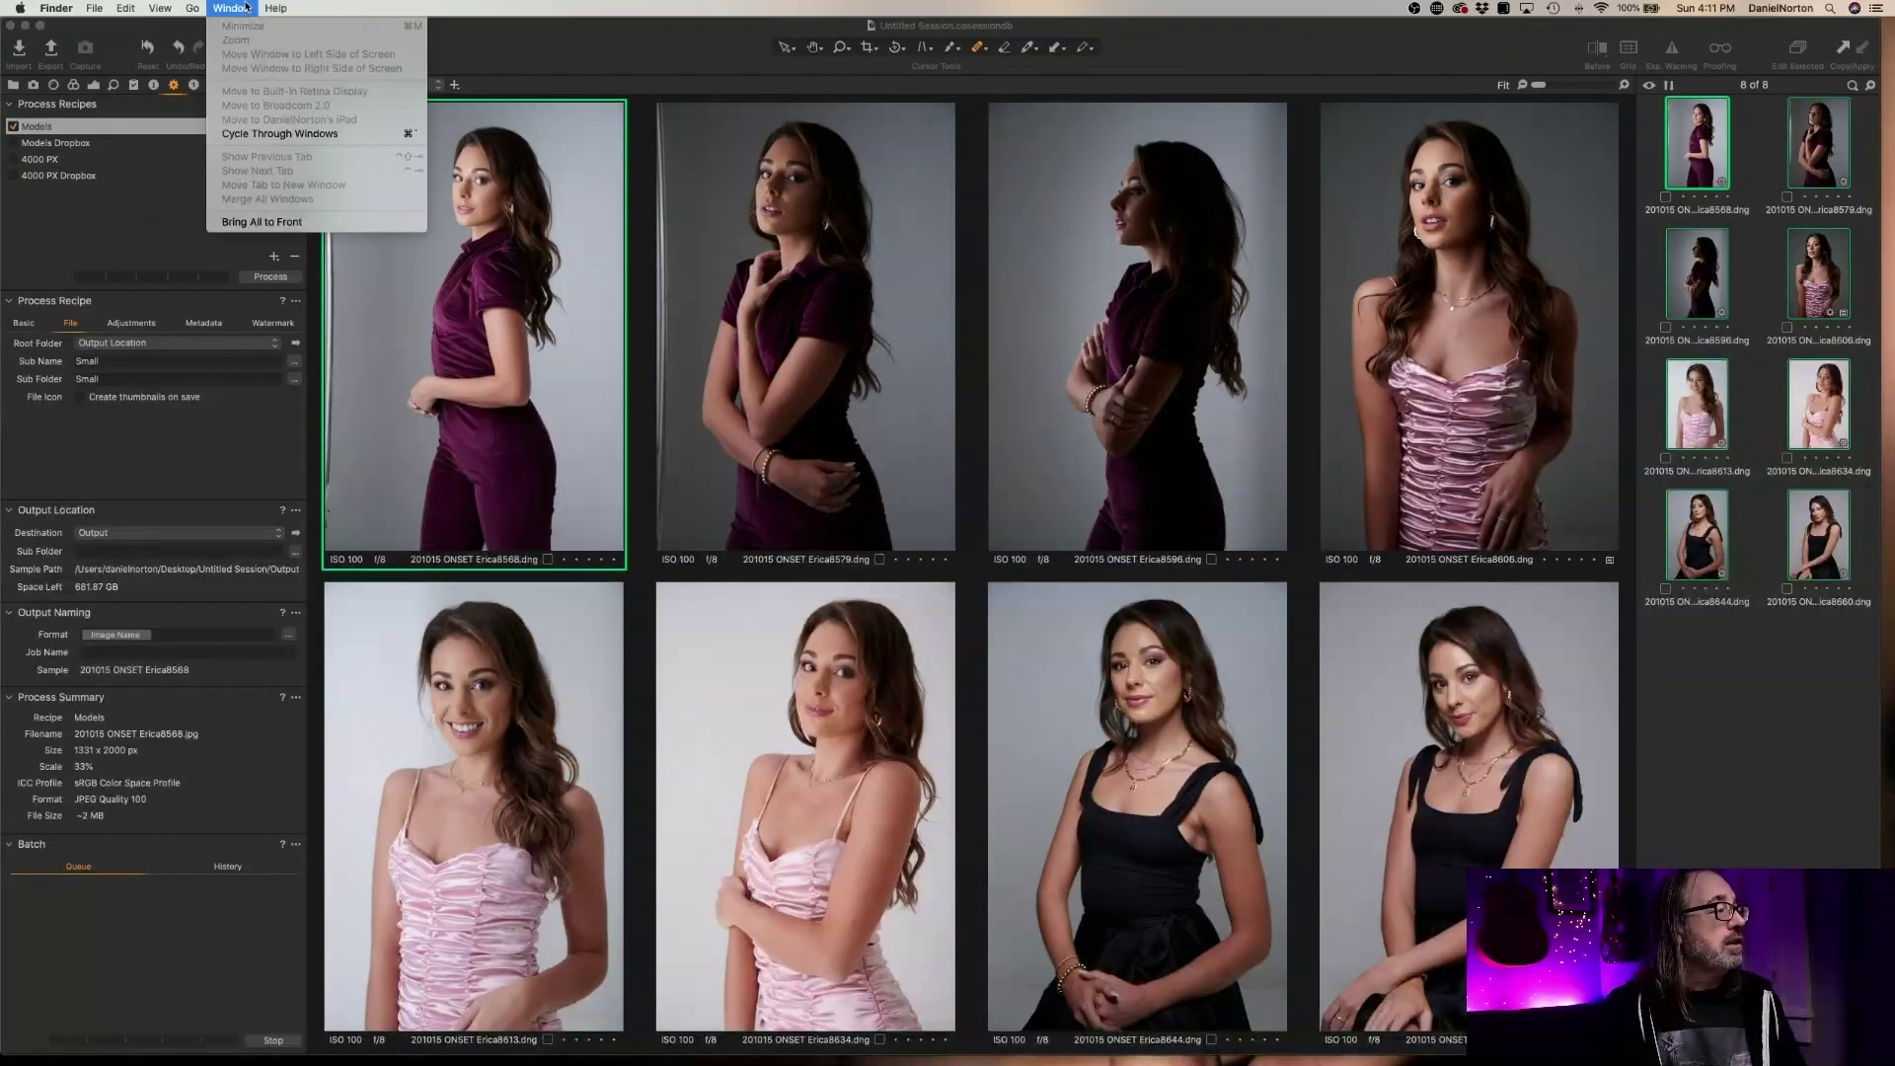
left_click(306, 223)
left_click(95, 8)
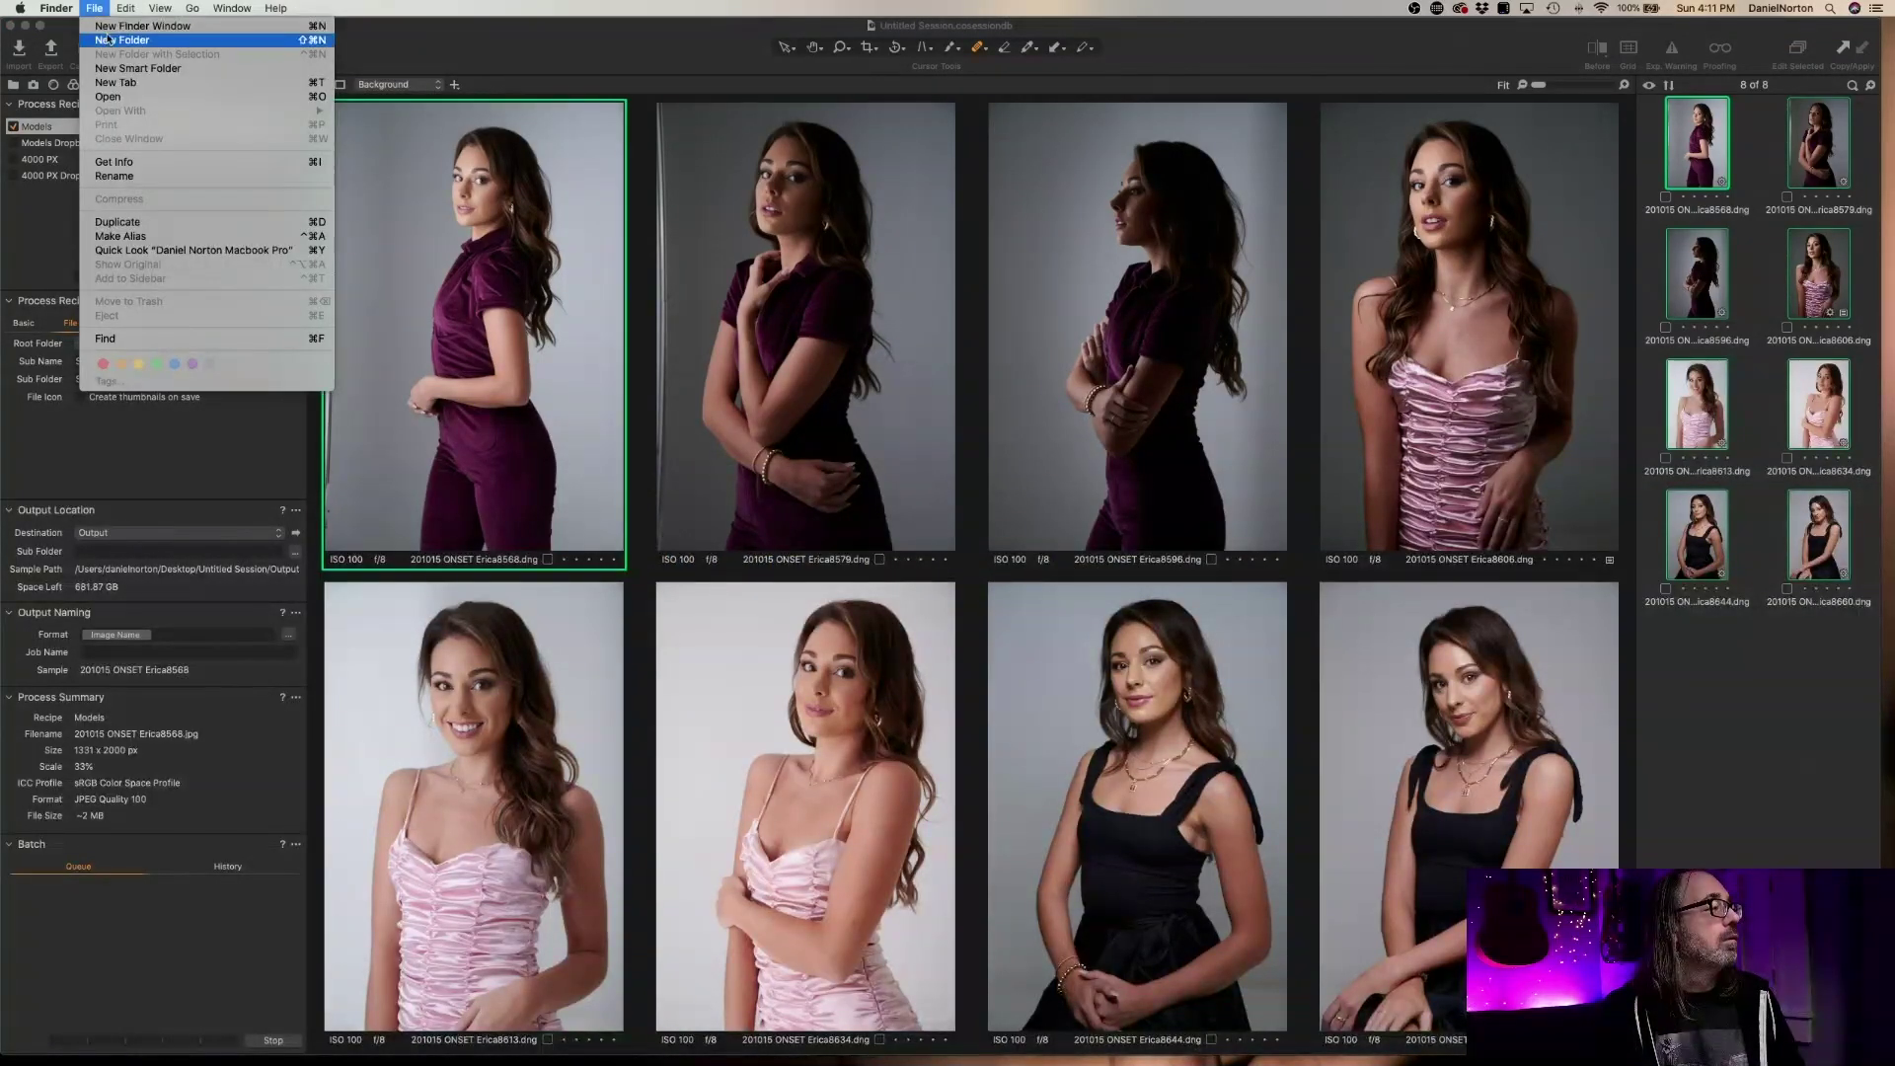
left_click(119, 25)
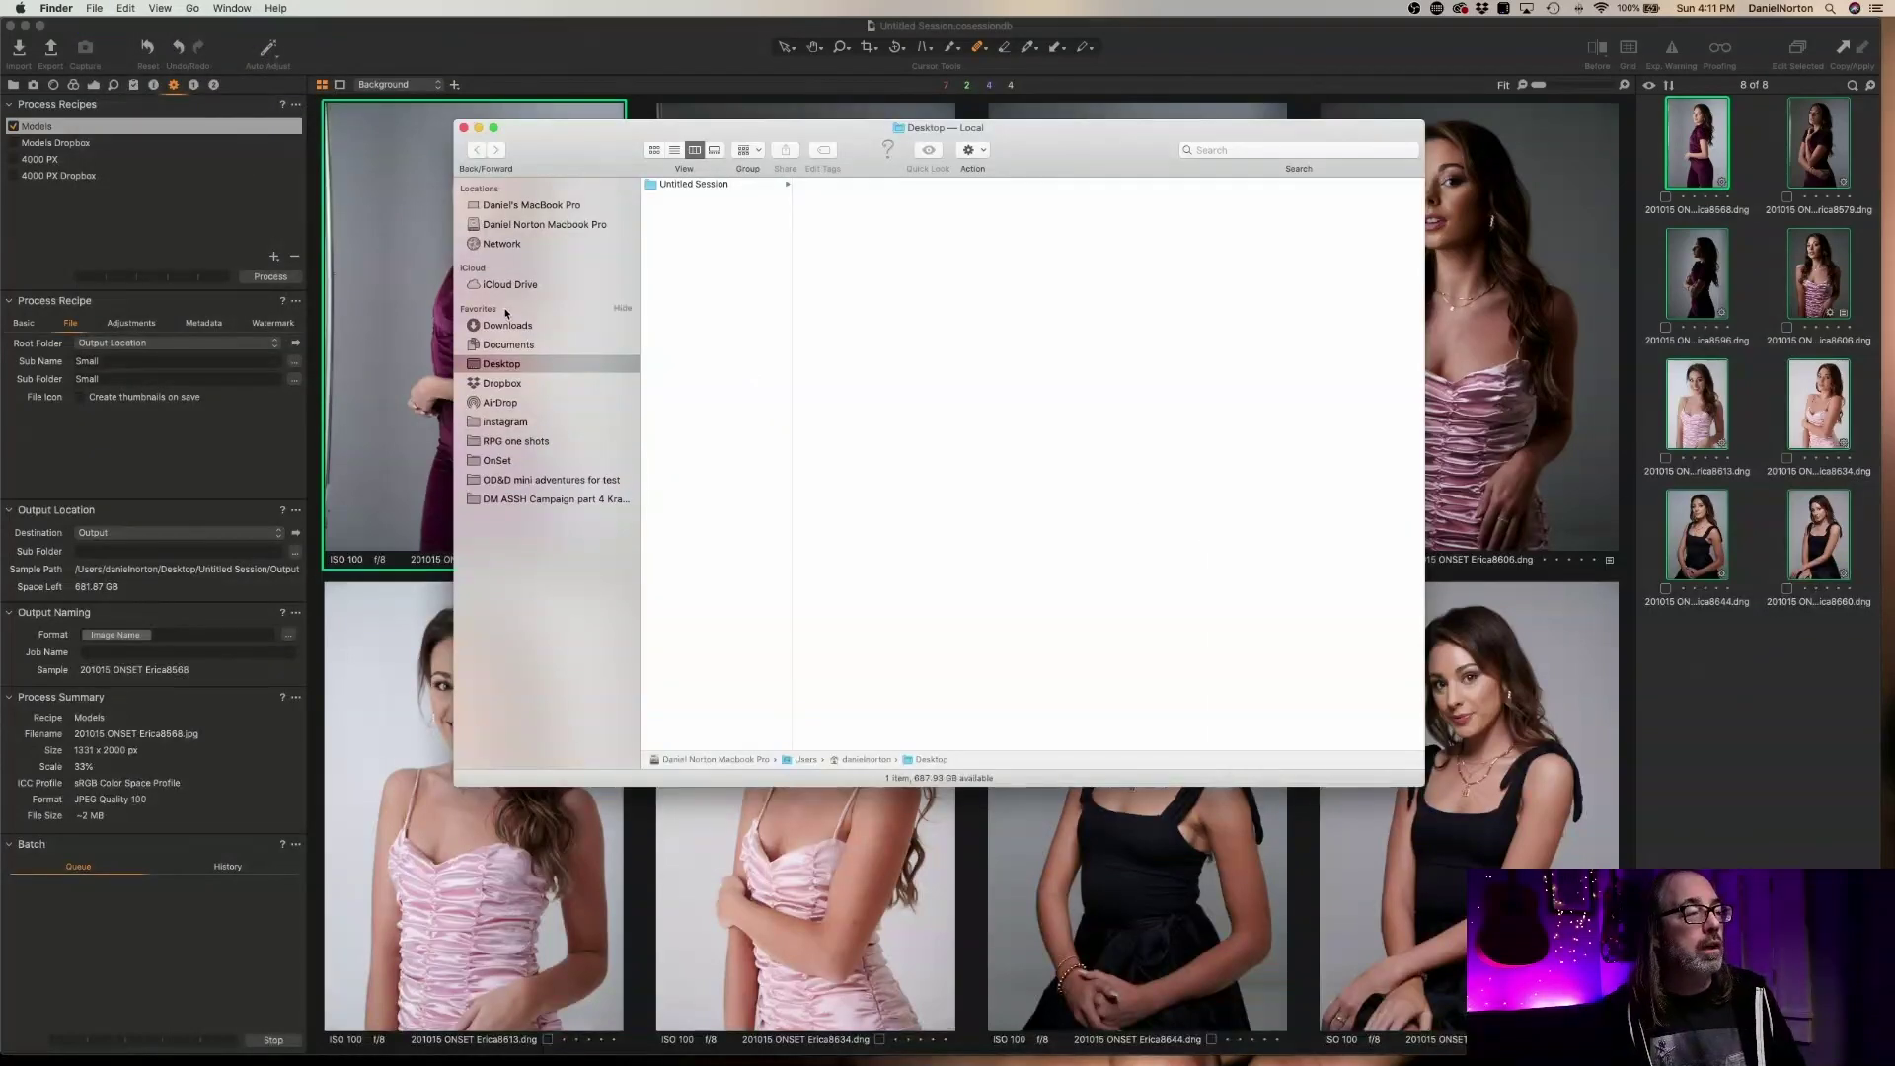
left_click(789, 186)
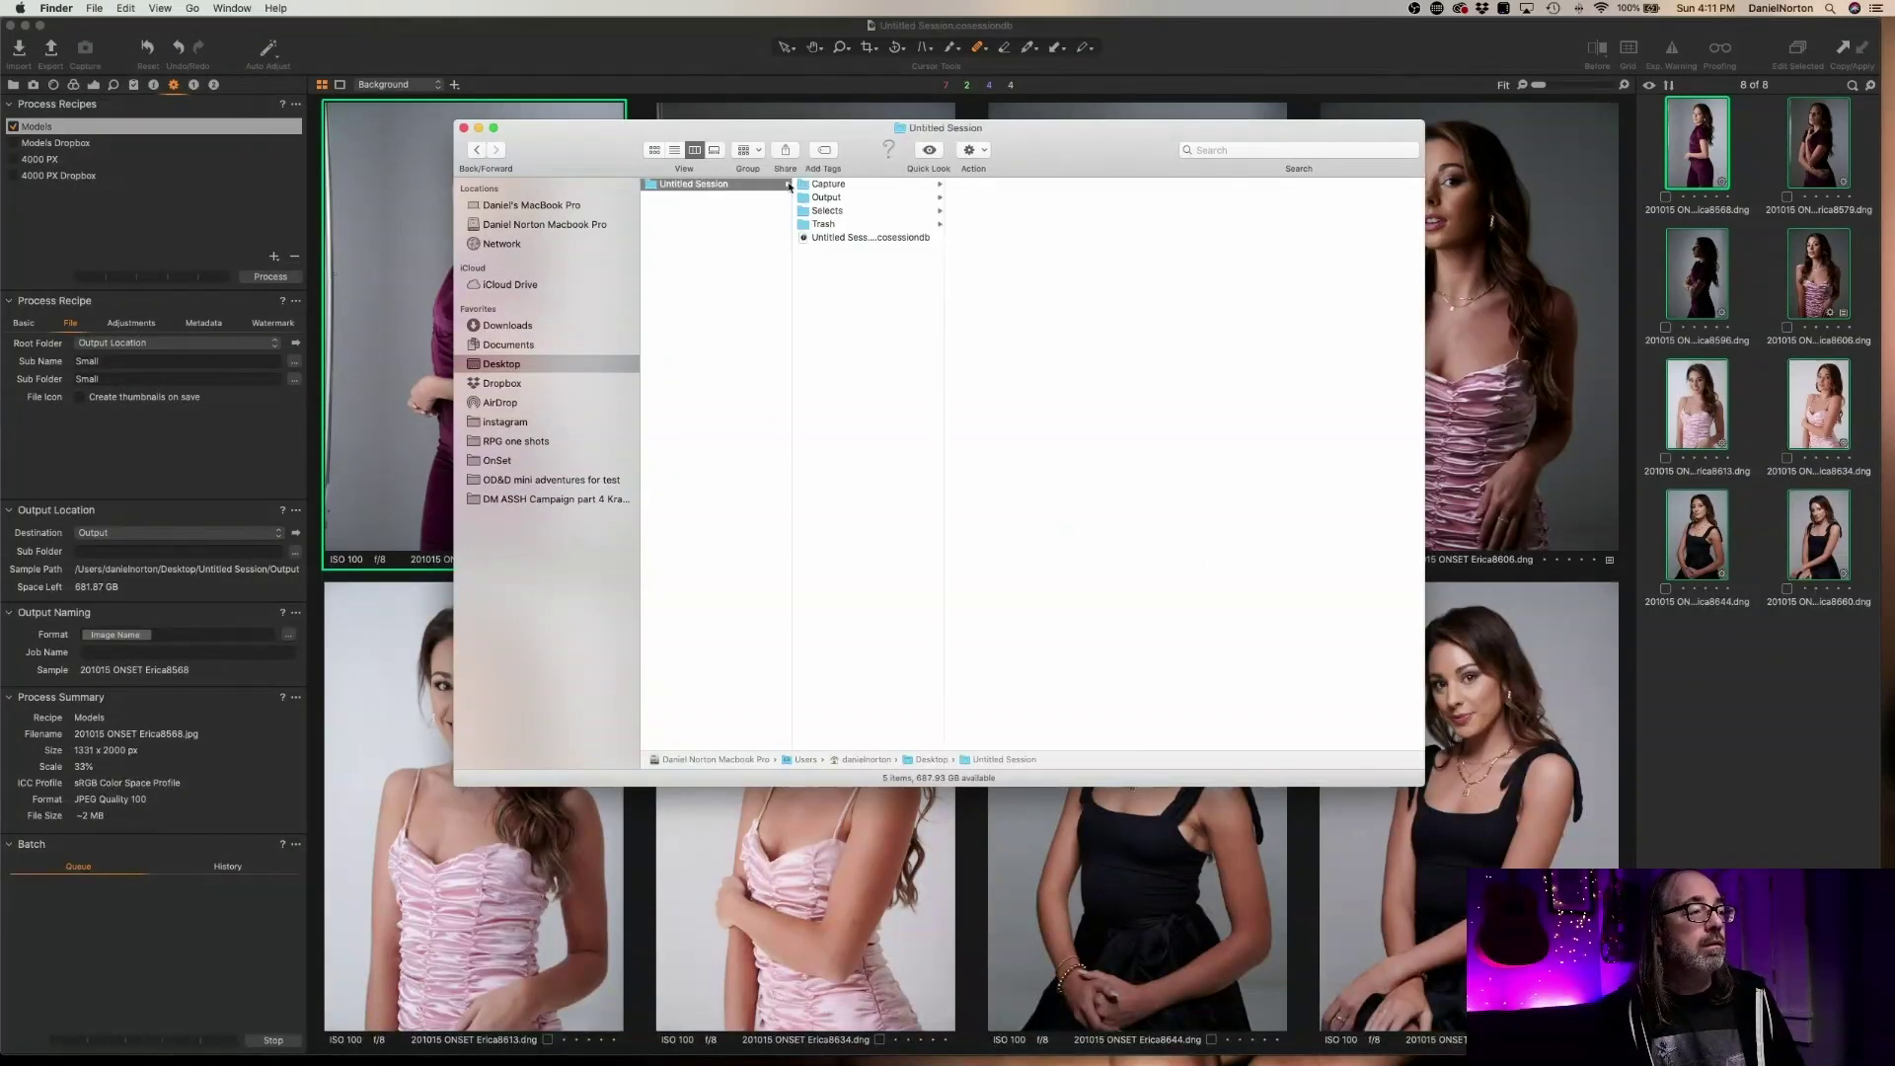
left_click(844, 198)
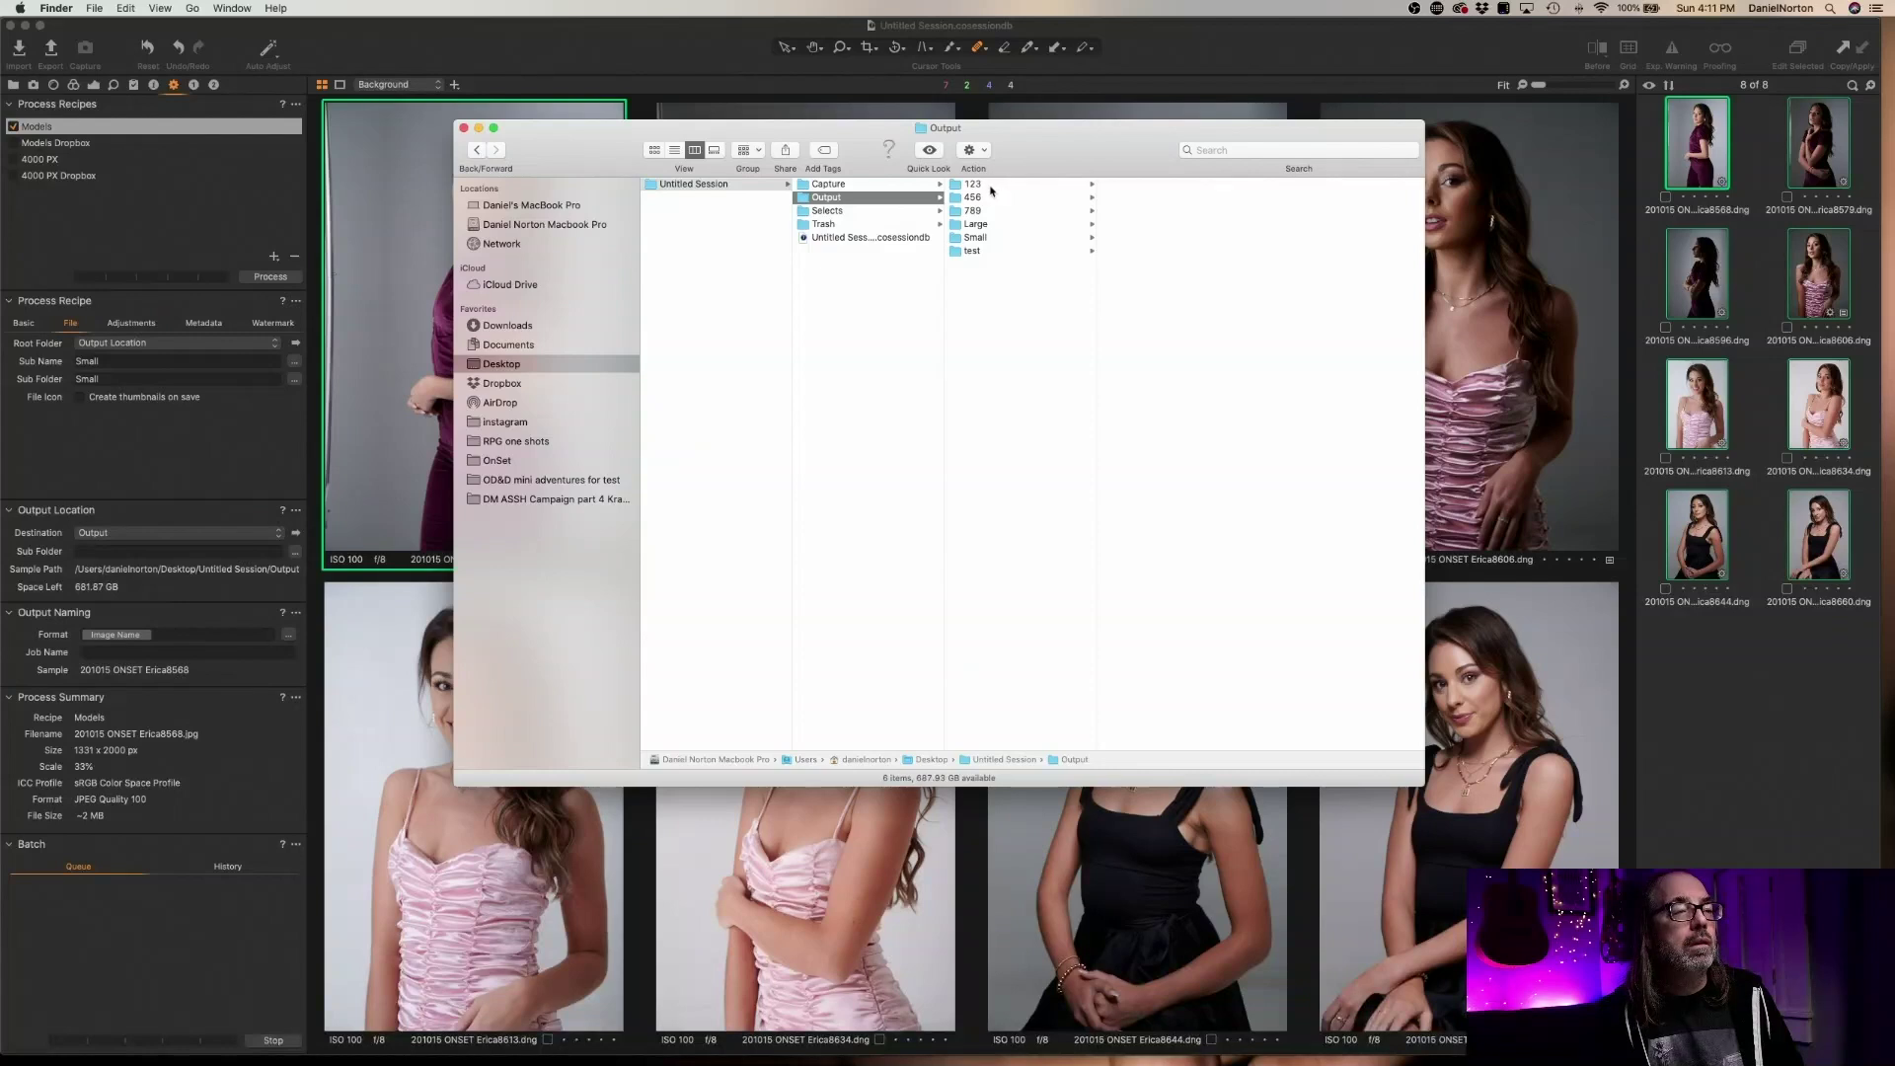
Examine the exported JPEGs in the Output folder's Small, test and Large subfolders, previewing the first portrait in Small
left_click(982, 225)
left_click(979, 242)
key("Right")
left_click_drag(1247, 249, 1326, 254)
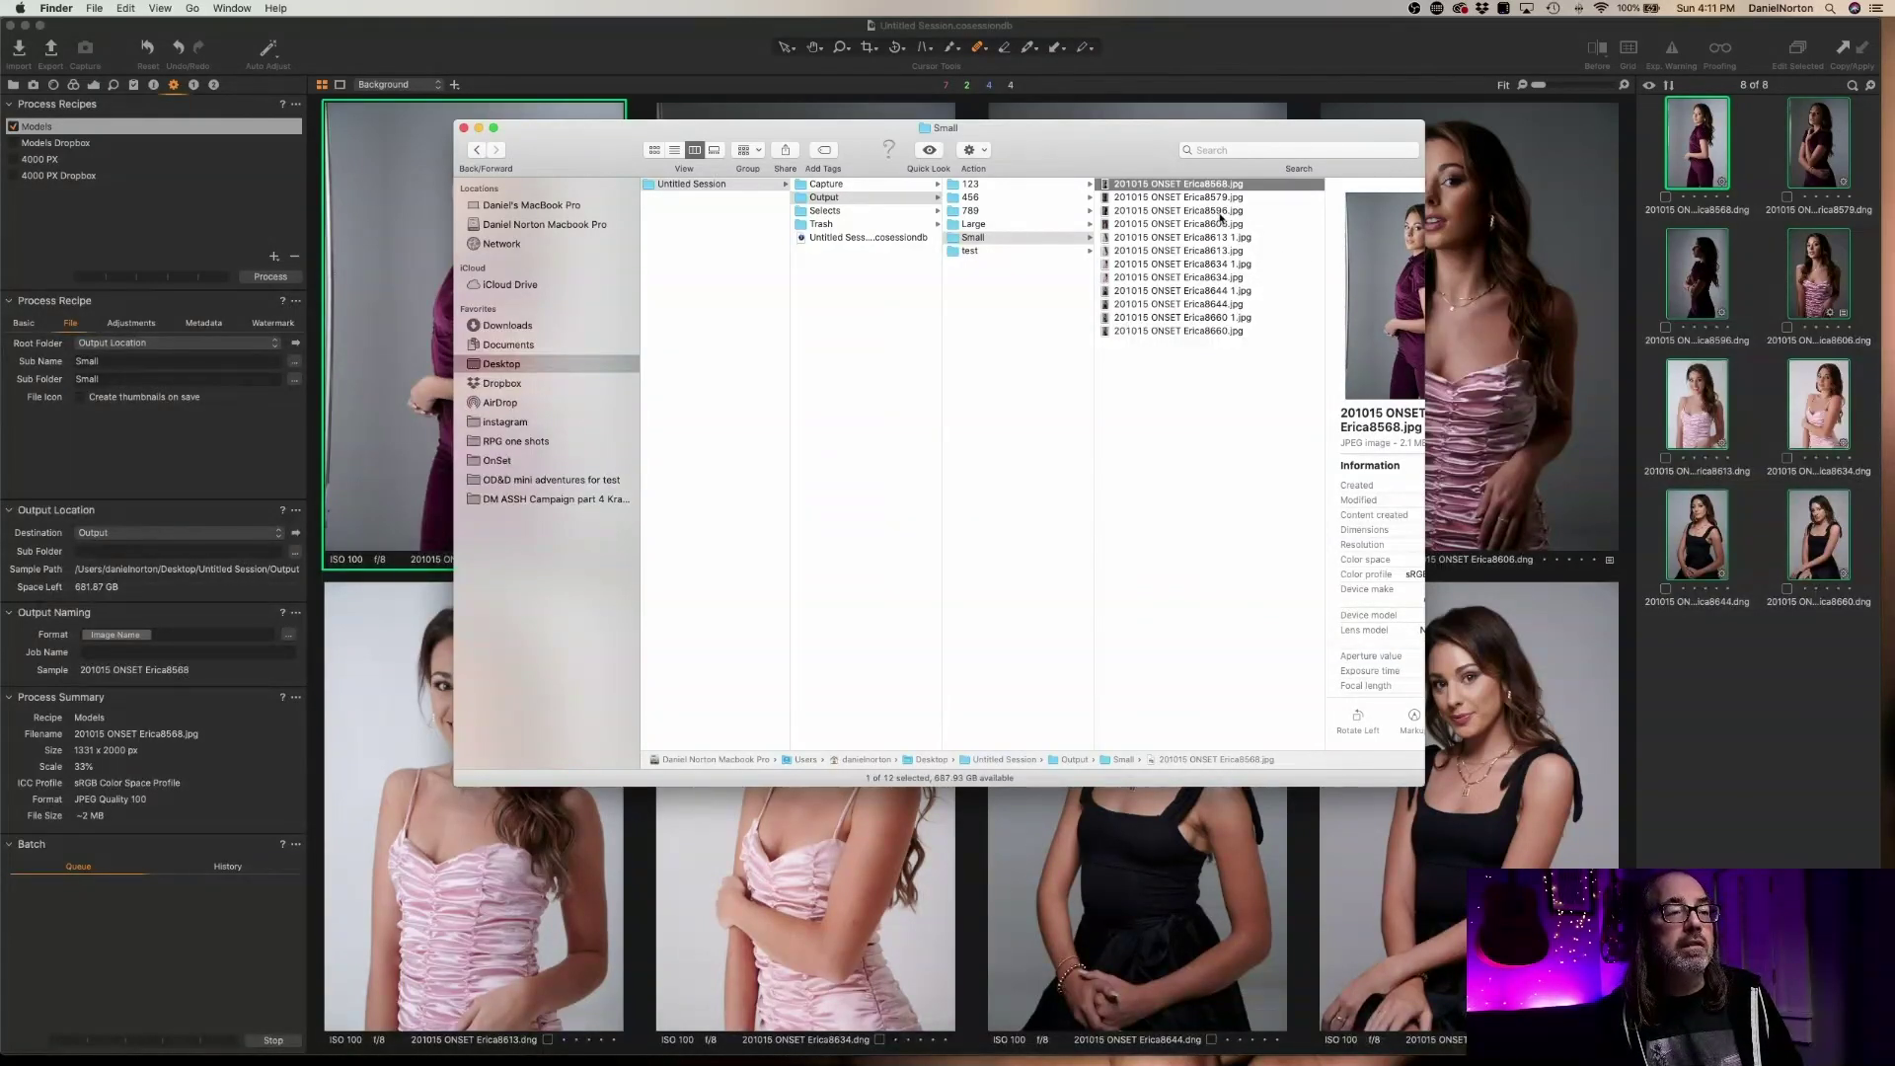
left_click(970, 244)
left_click(979, 225)
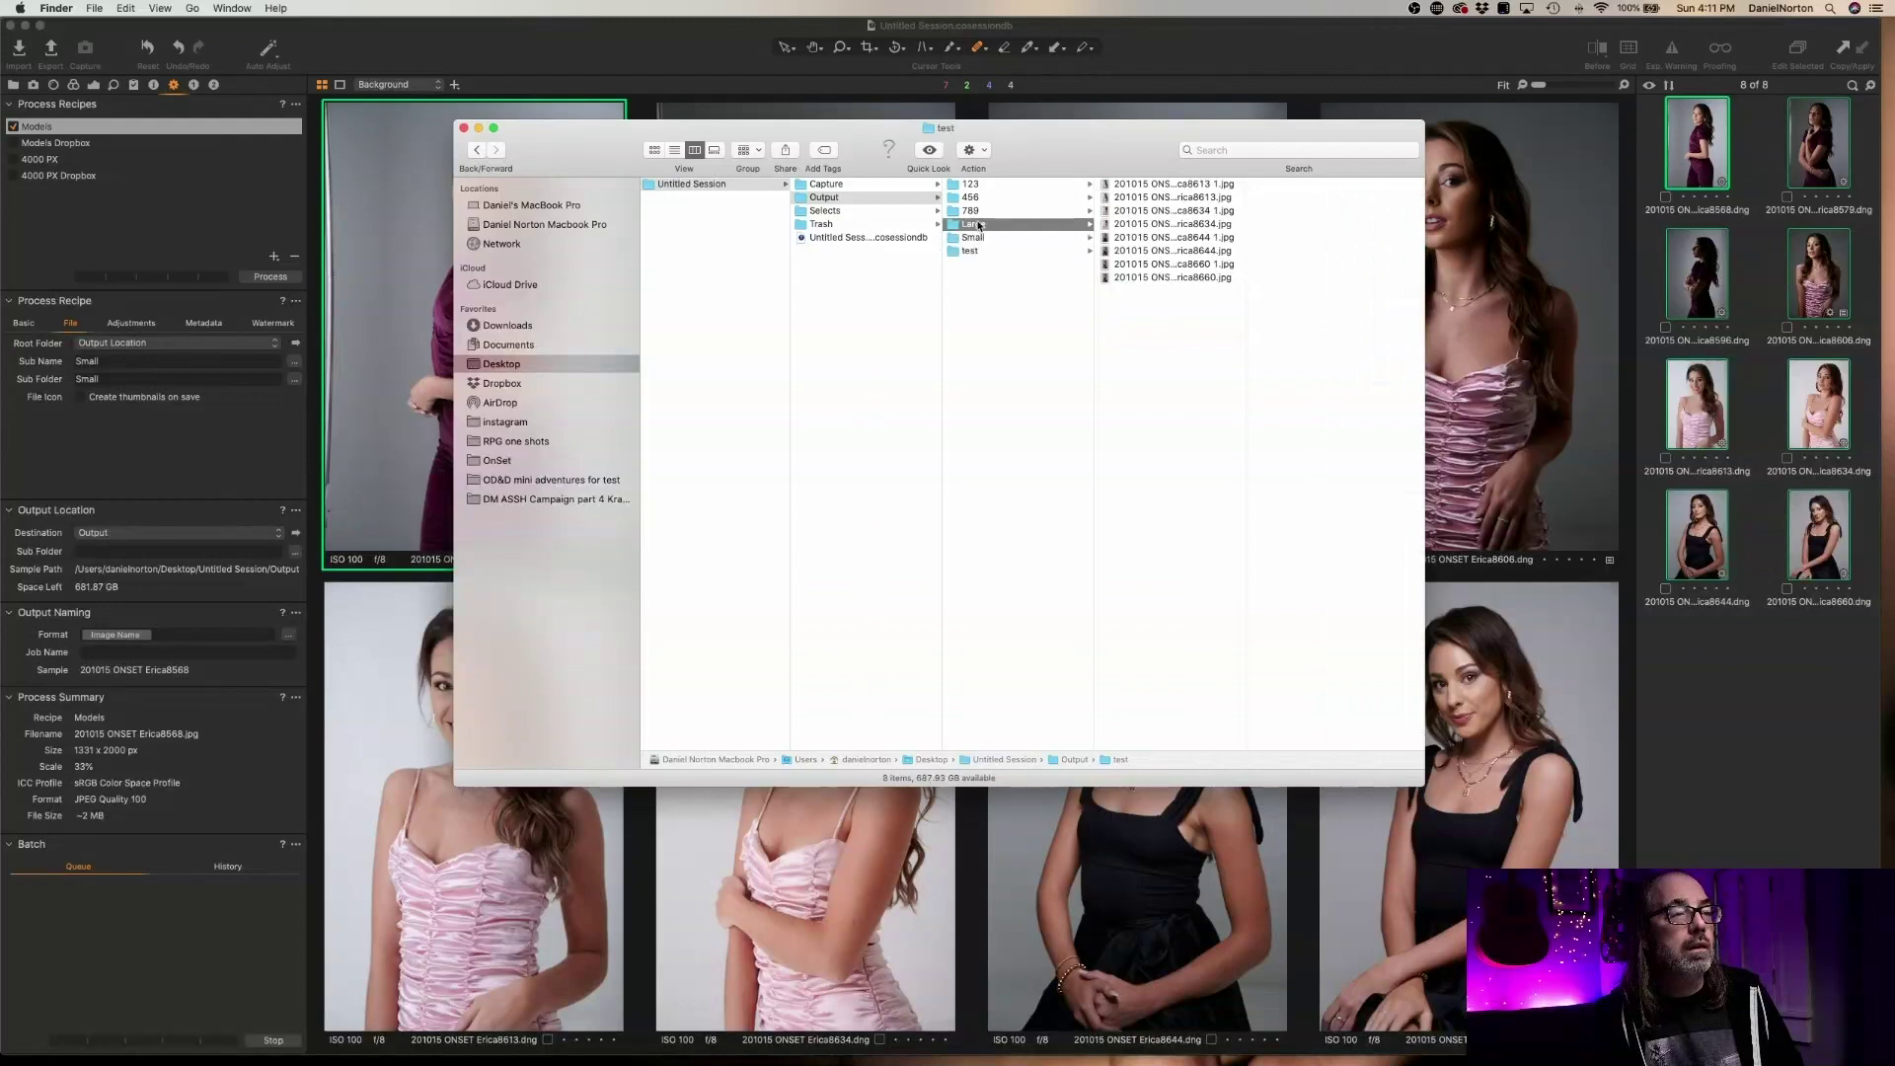
left_click(976, 240)
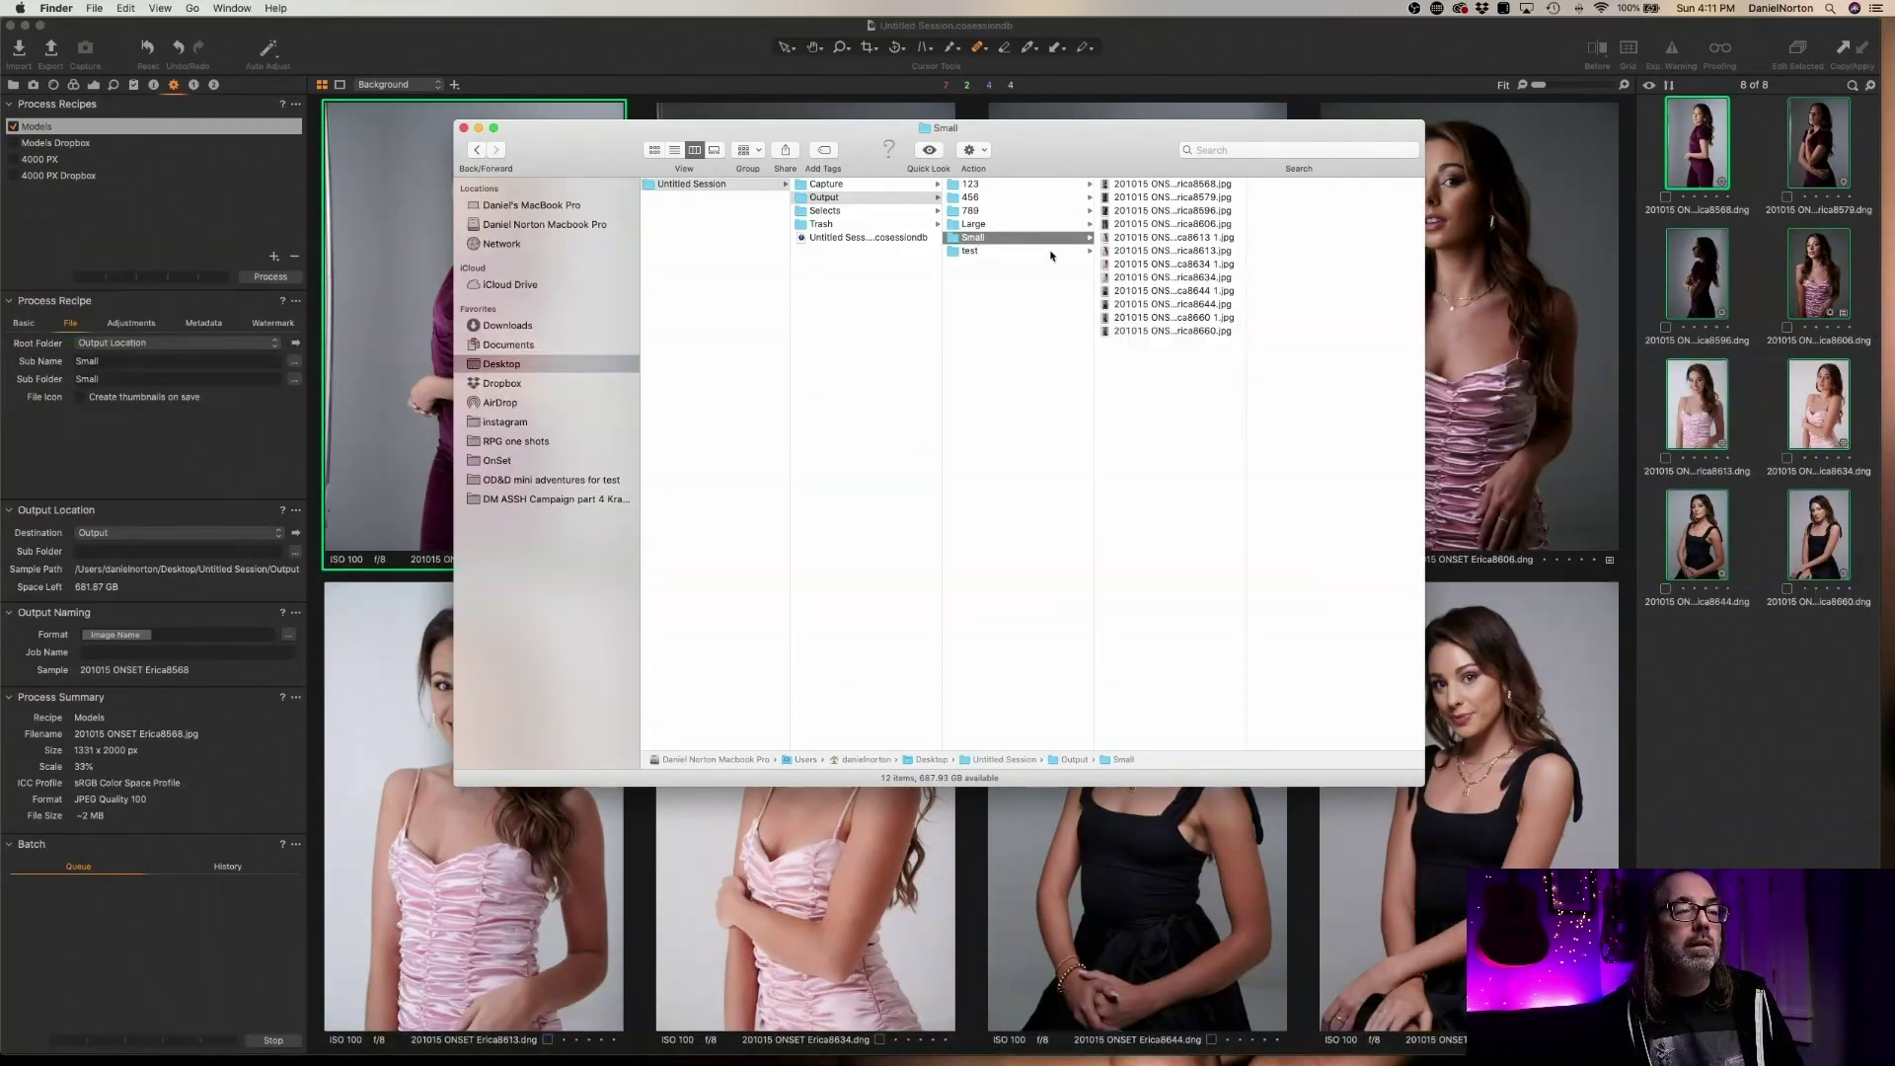
left_click(1161, 186)
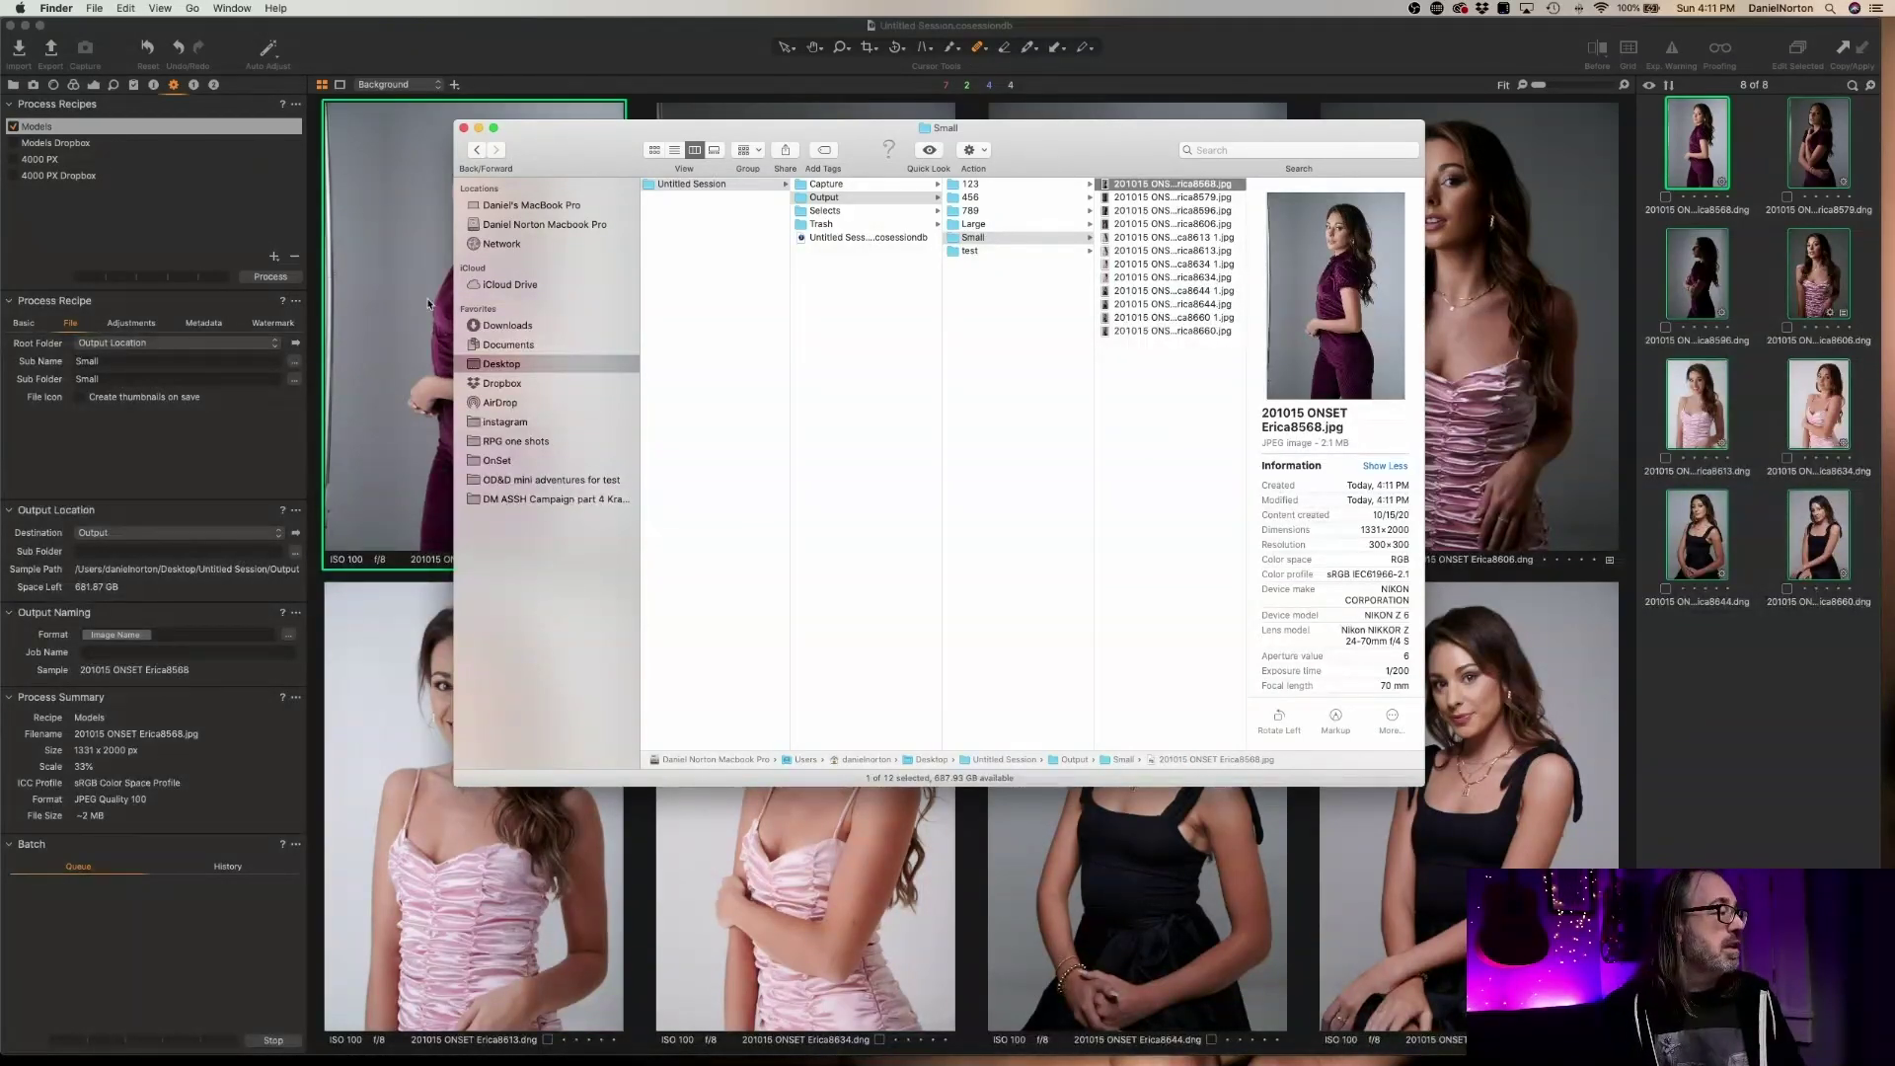
Return to Capture One and clear both the sub name and the sub folder of the Models recipe
left_click(137, 392)
left_click(143, 360)
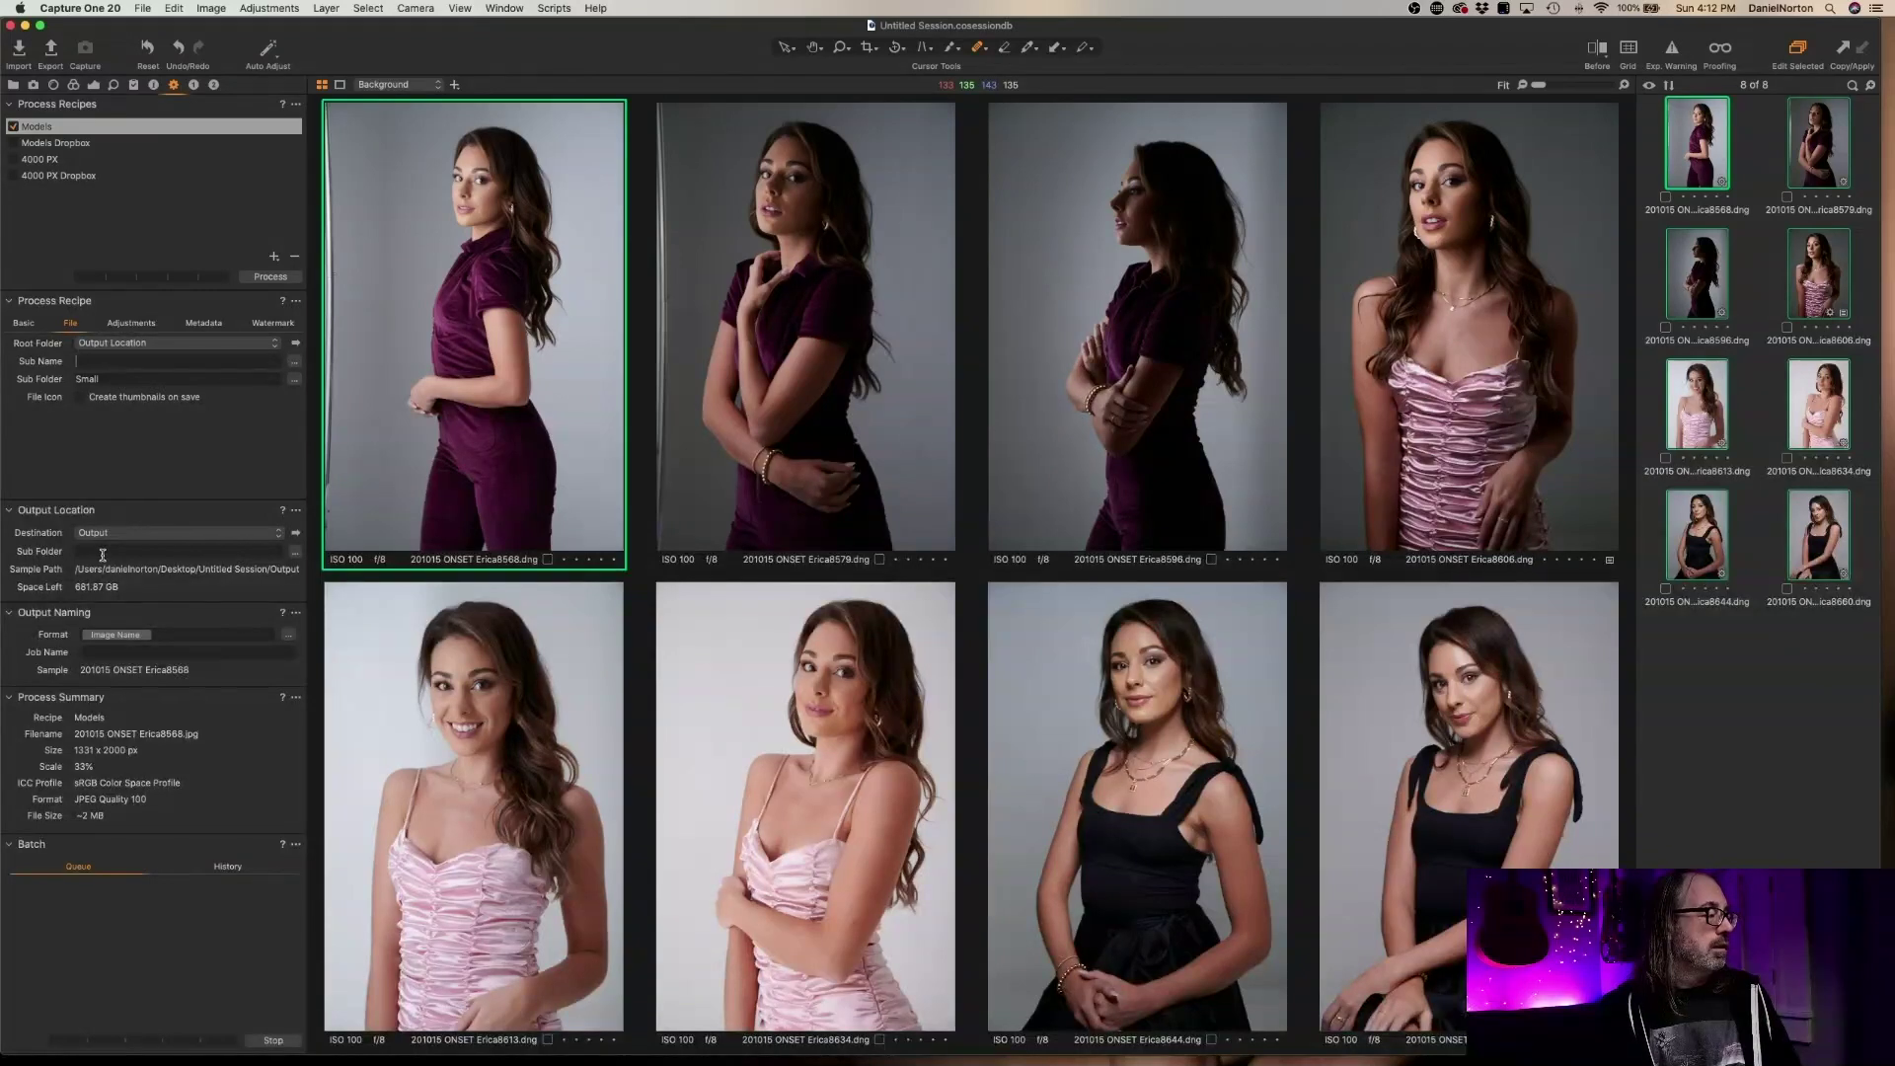
double_click(117, 379)
key("BackSpace")
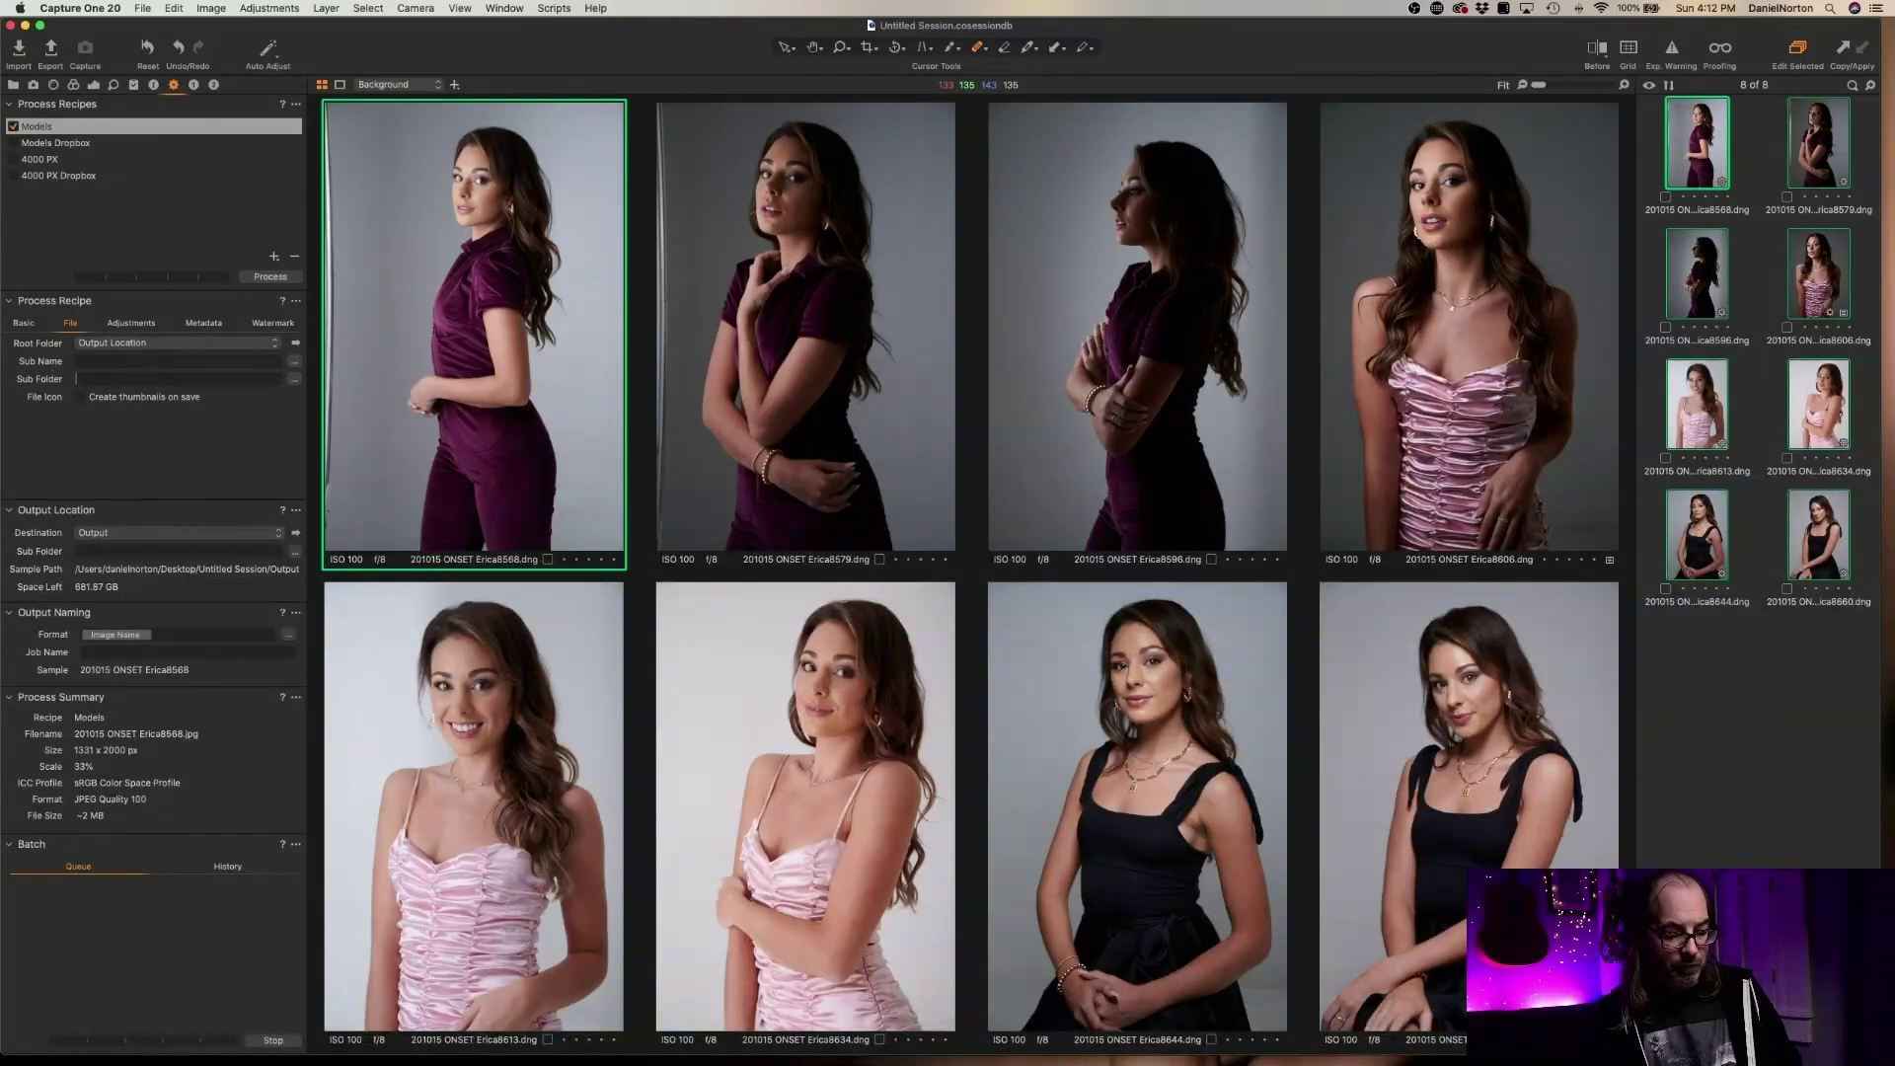
Collapse the Process Recipe settings and enter small as both the Output Location's sub folder and the Output Naming job name
left_click(33, 306)
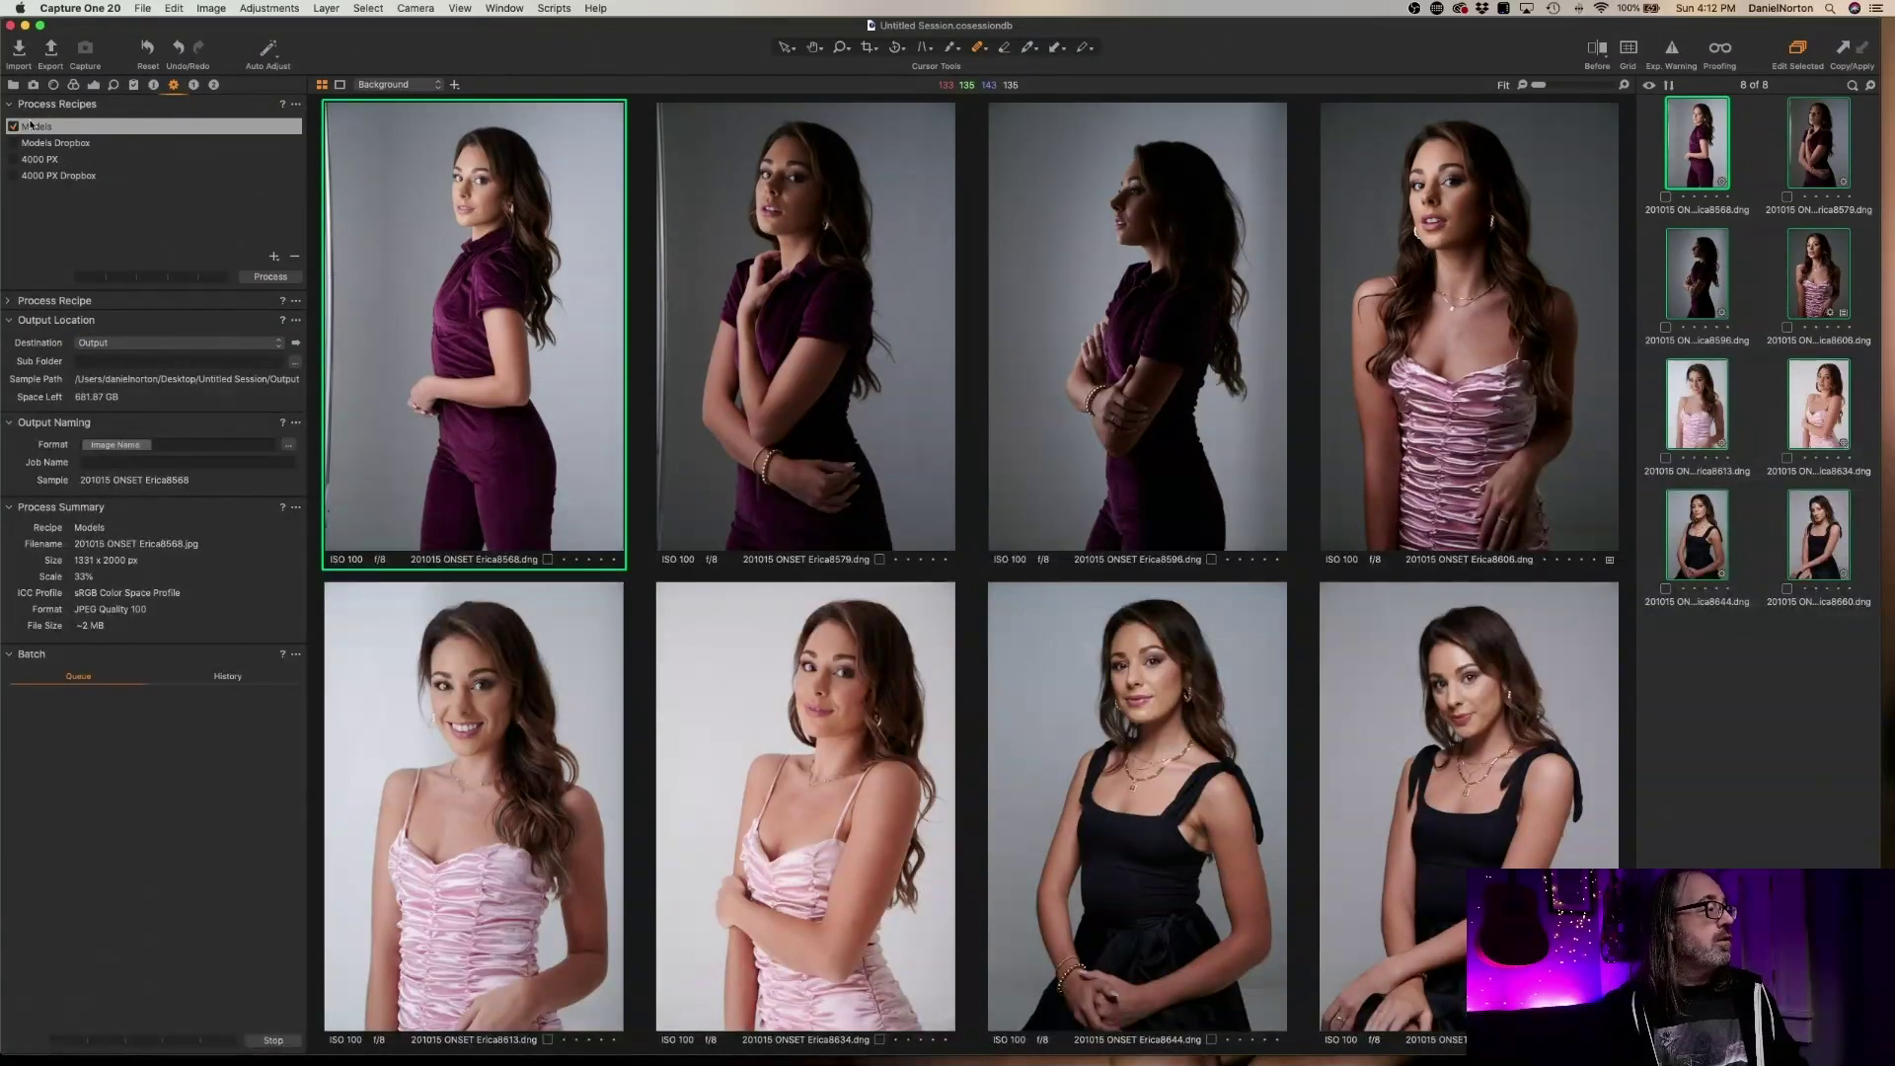
left_click(102, 362)
type("small")
left_click(108, 463)
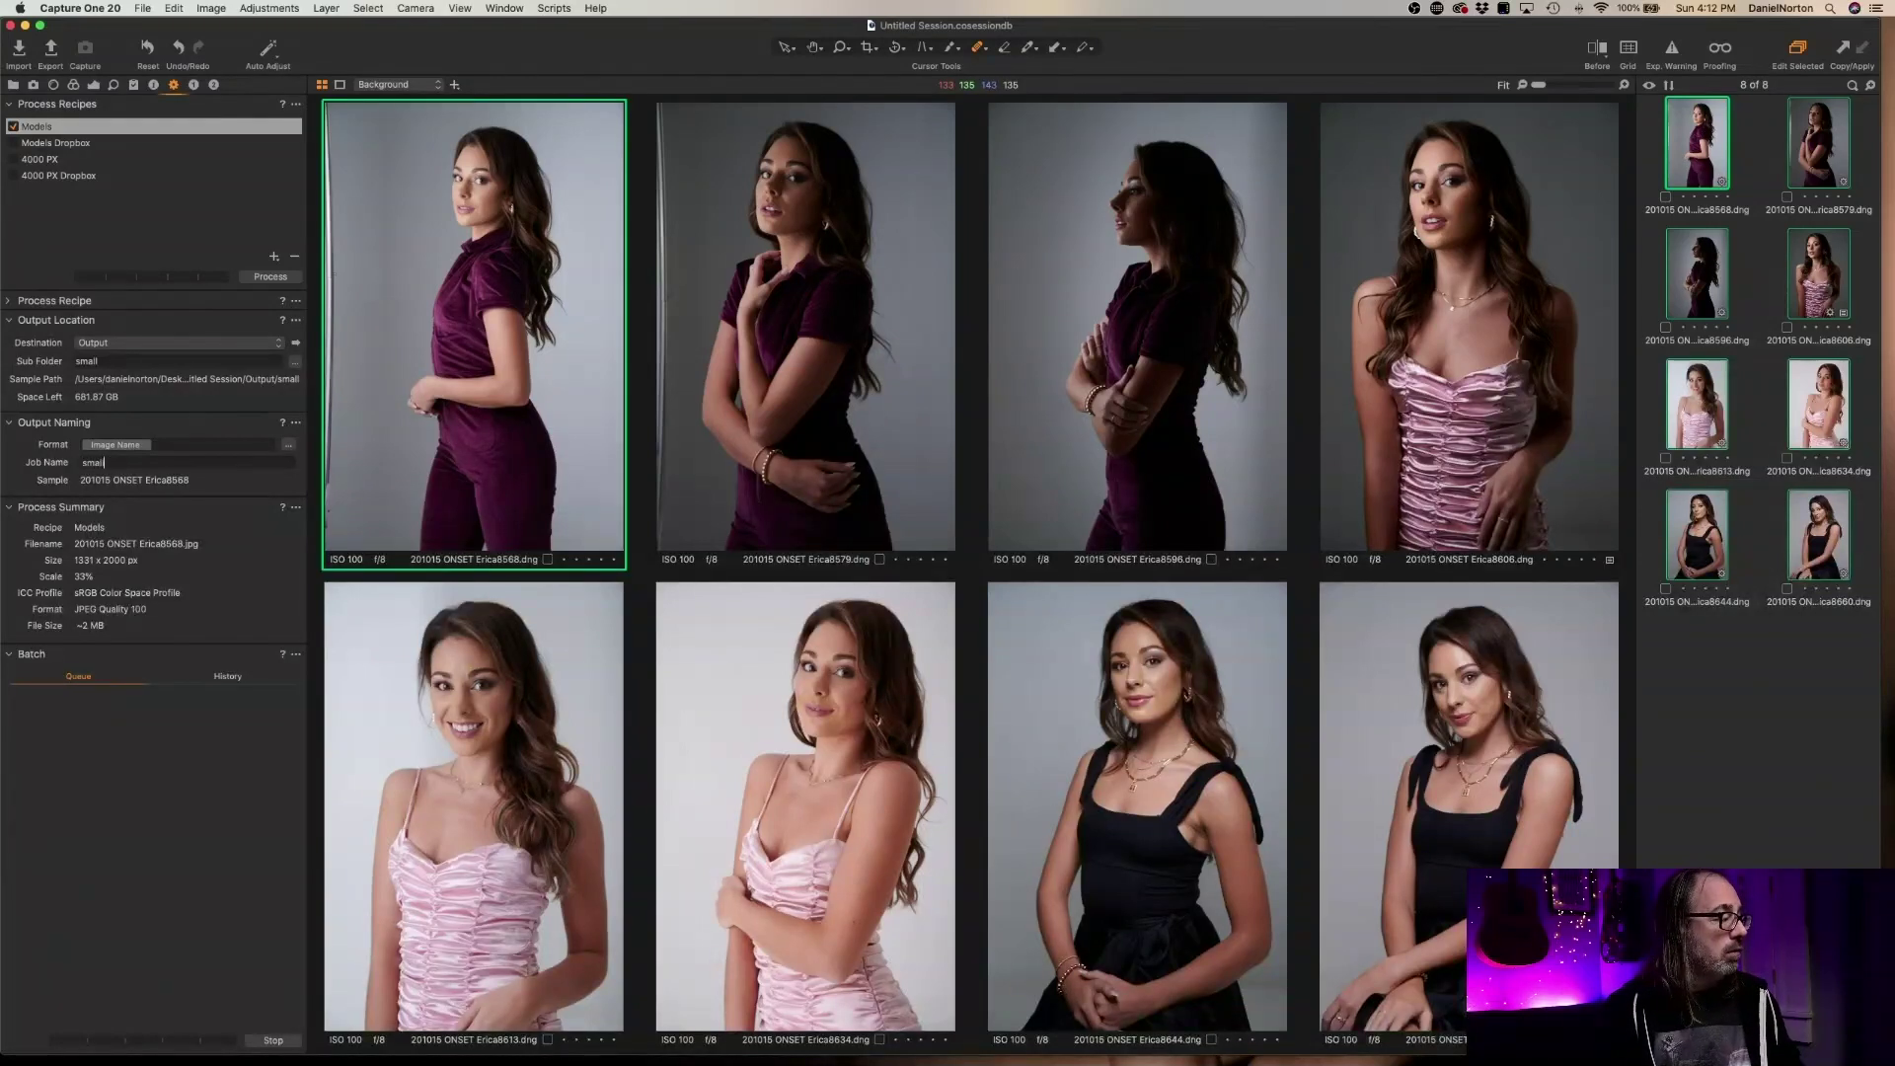
Add the Job Name token to the output naming format after Image Name, separated by an underscore
left_click(194, 446)
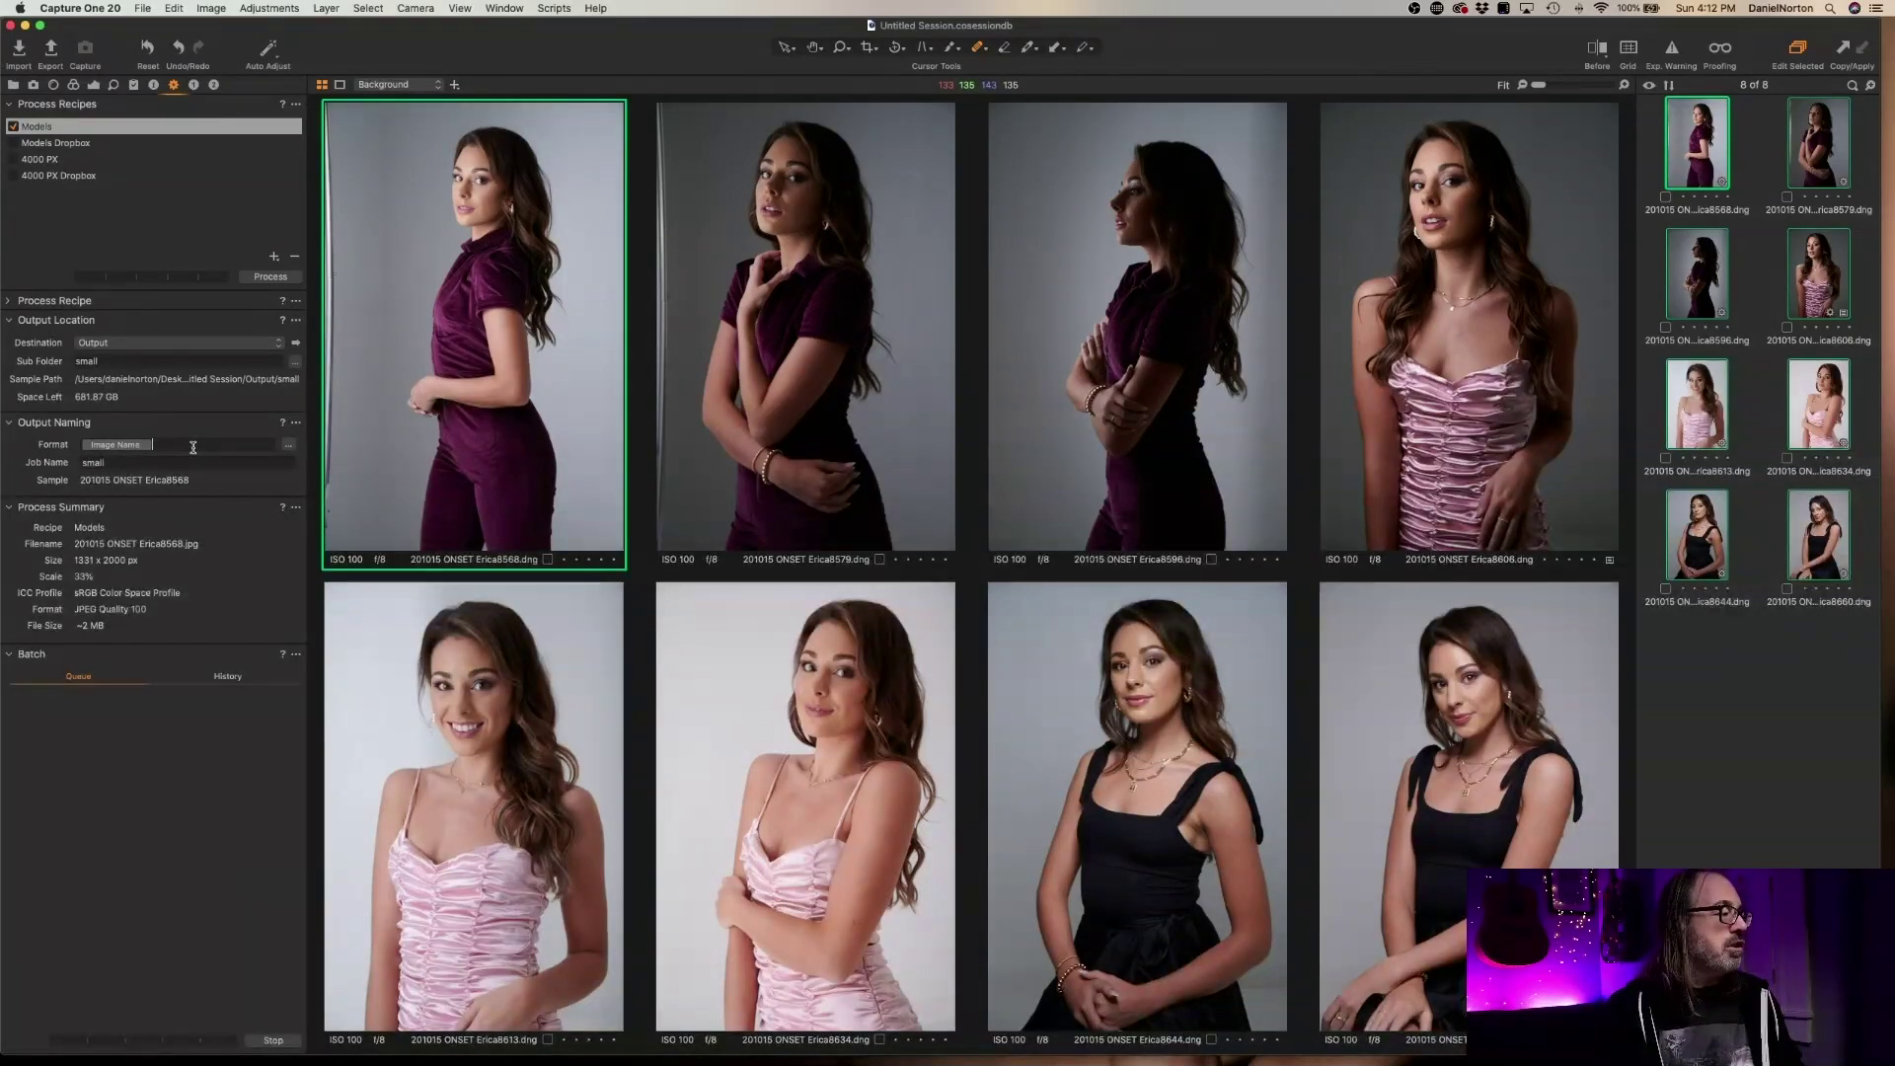
type("jo")
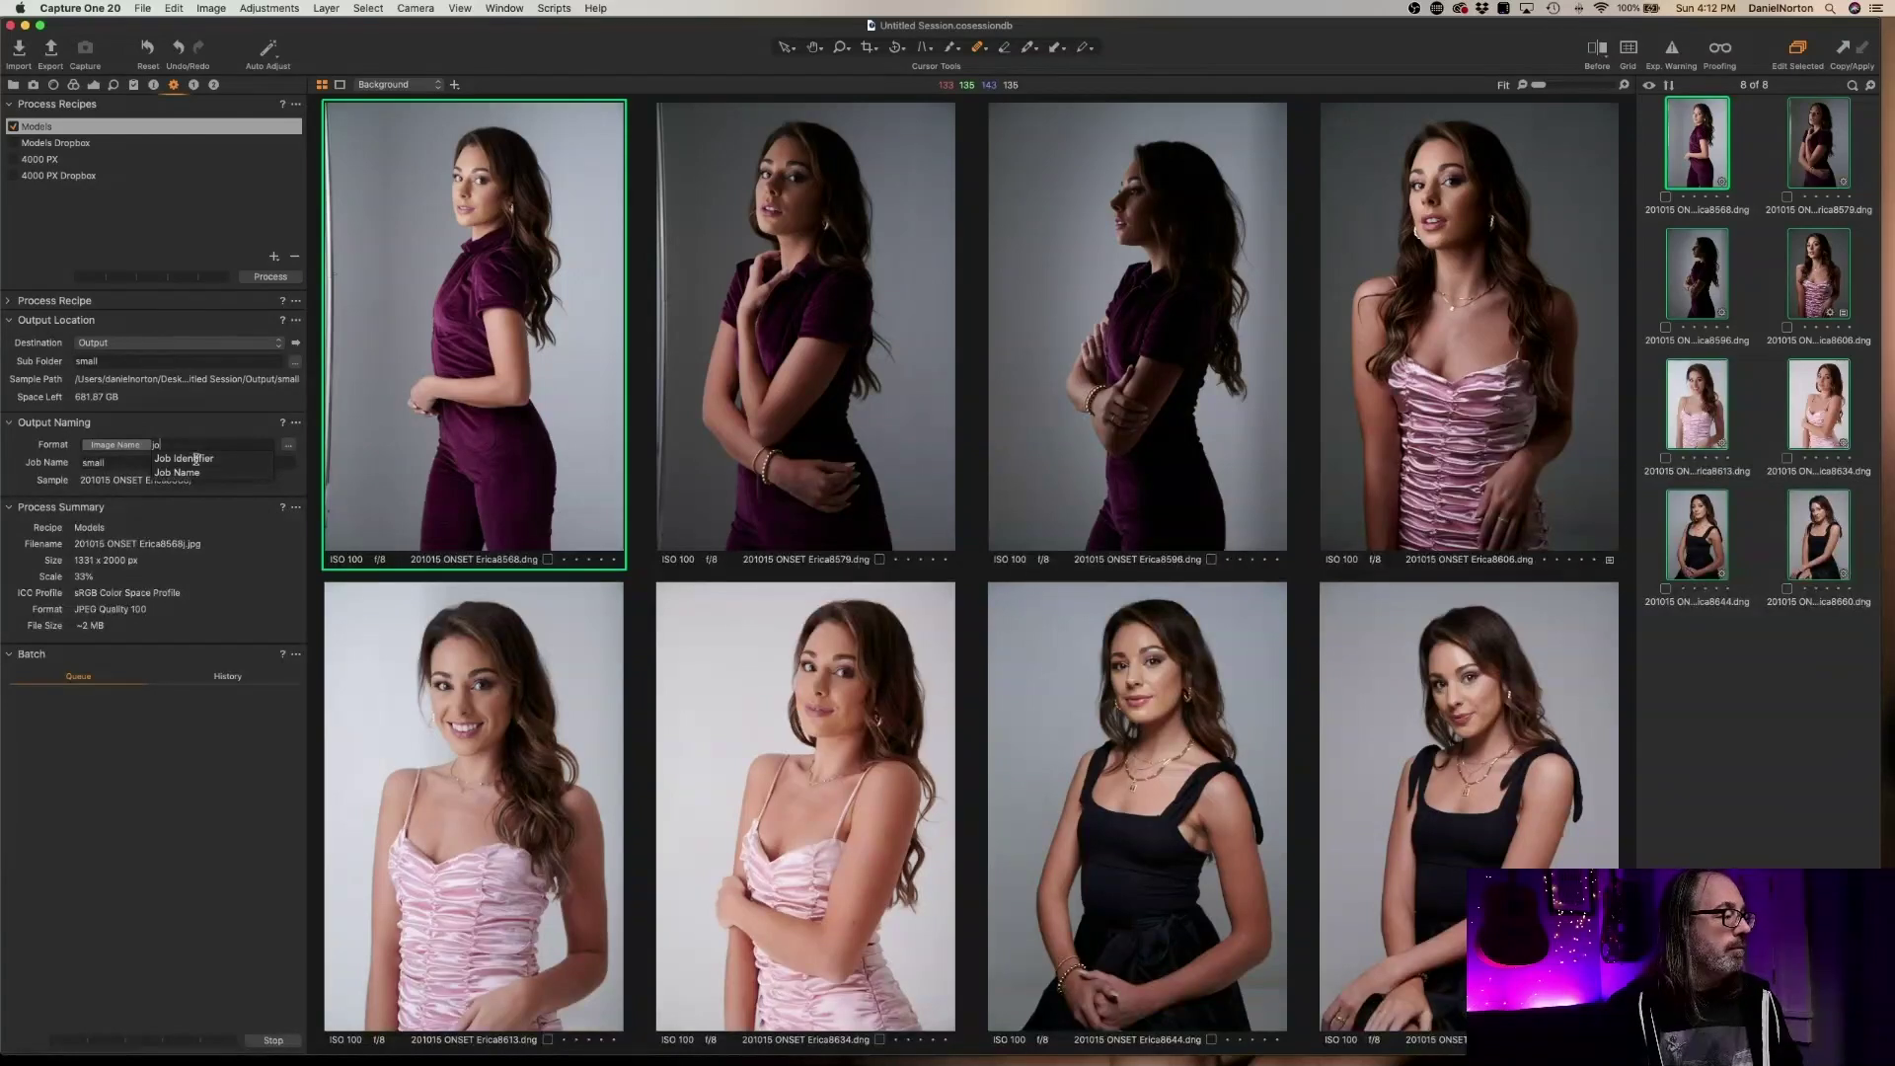
left_click(188, 473)
left_click(134, 463)
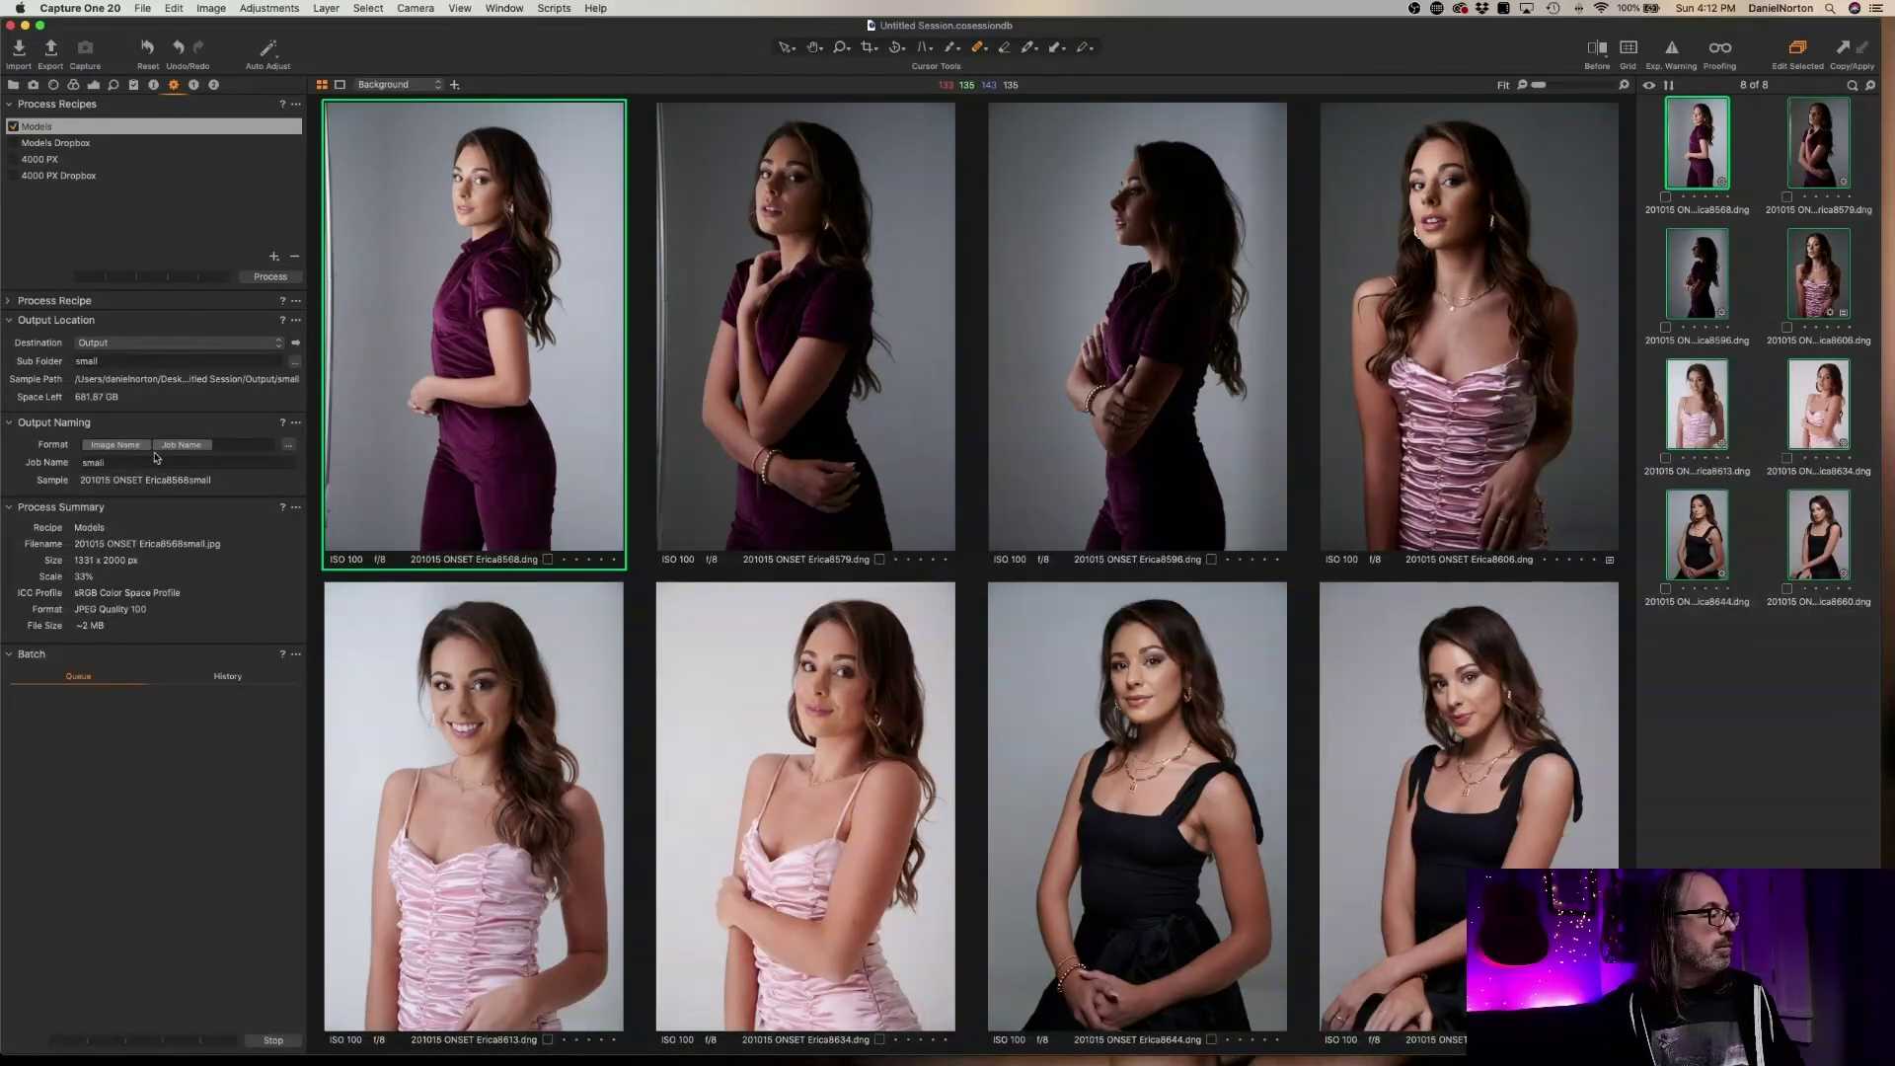
left_click(232, 448)
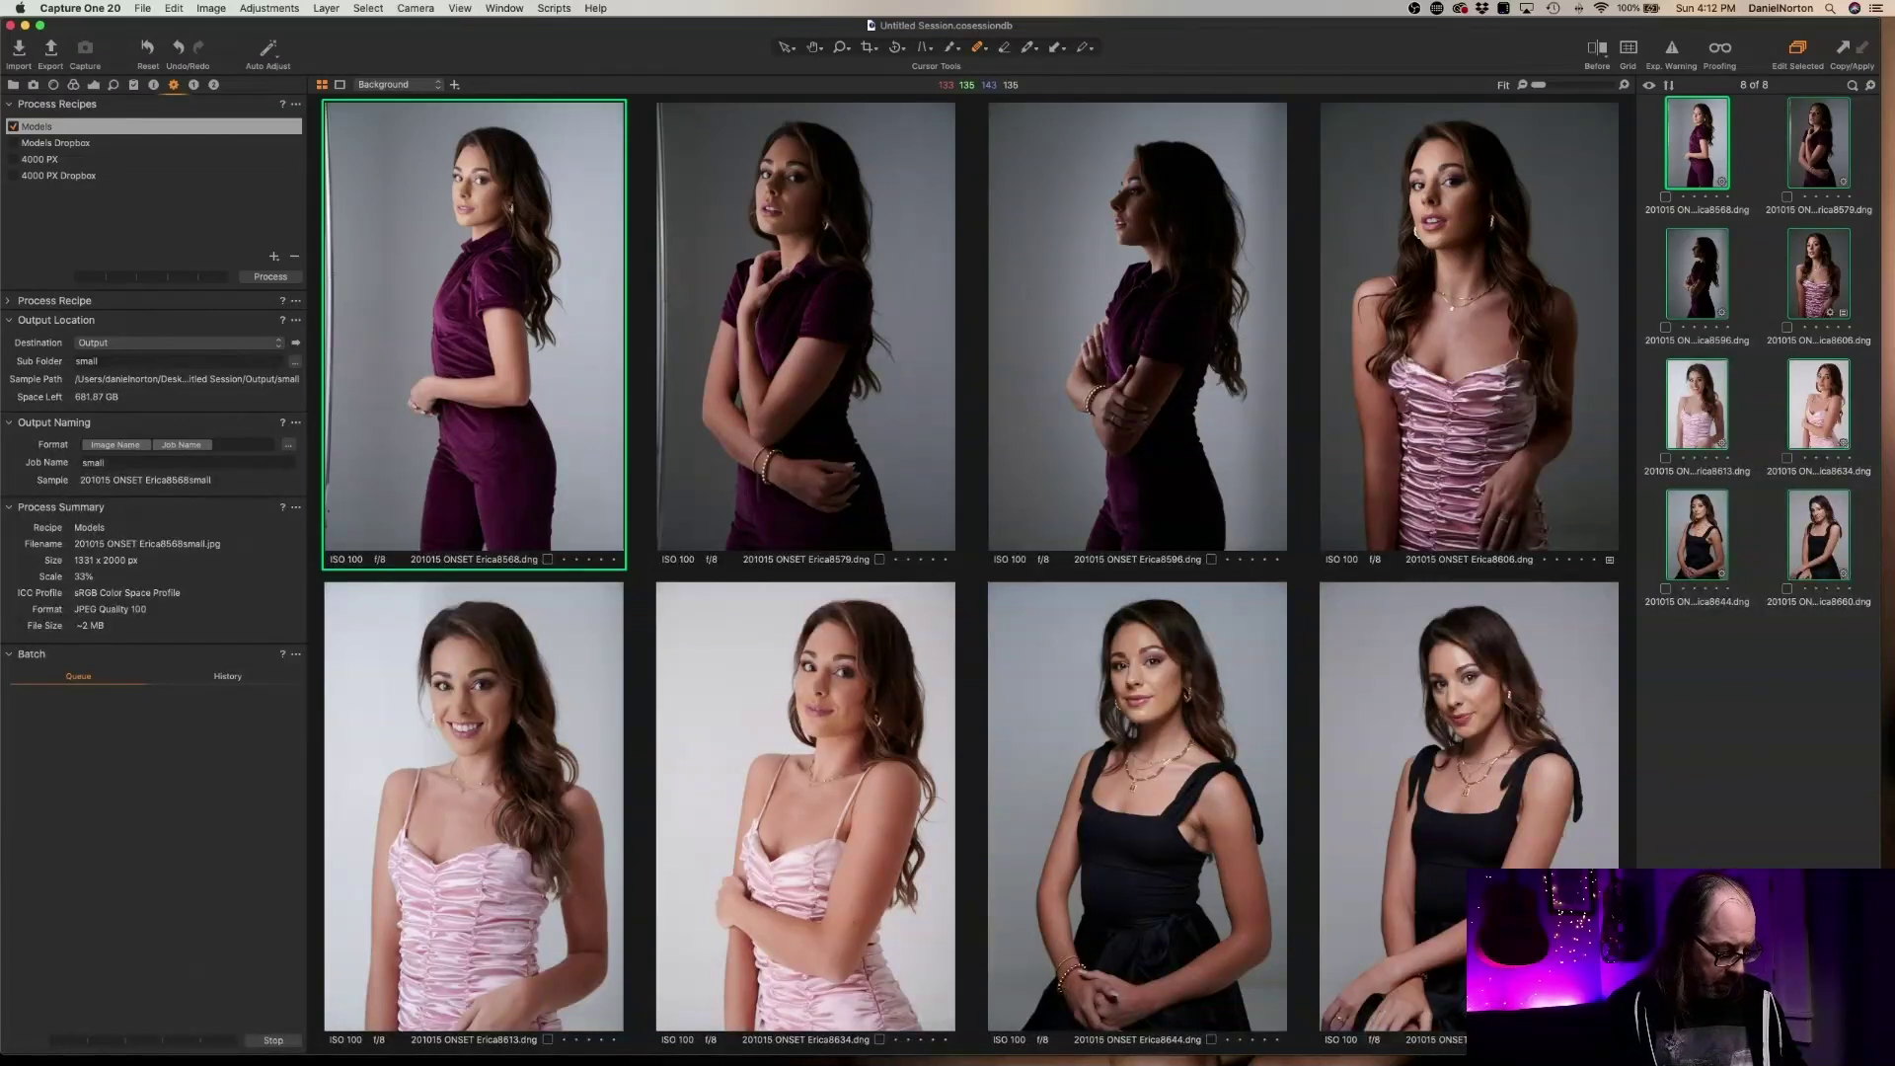
key("Left")
type("_")
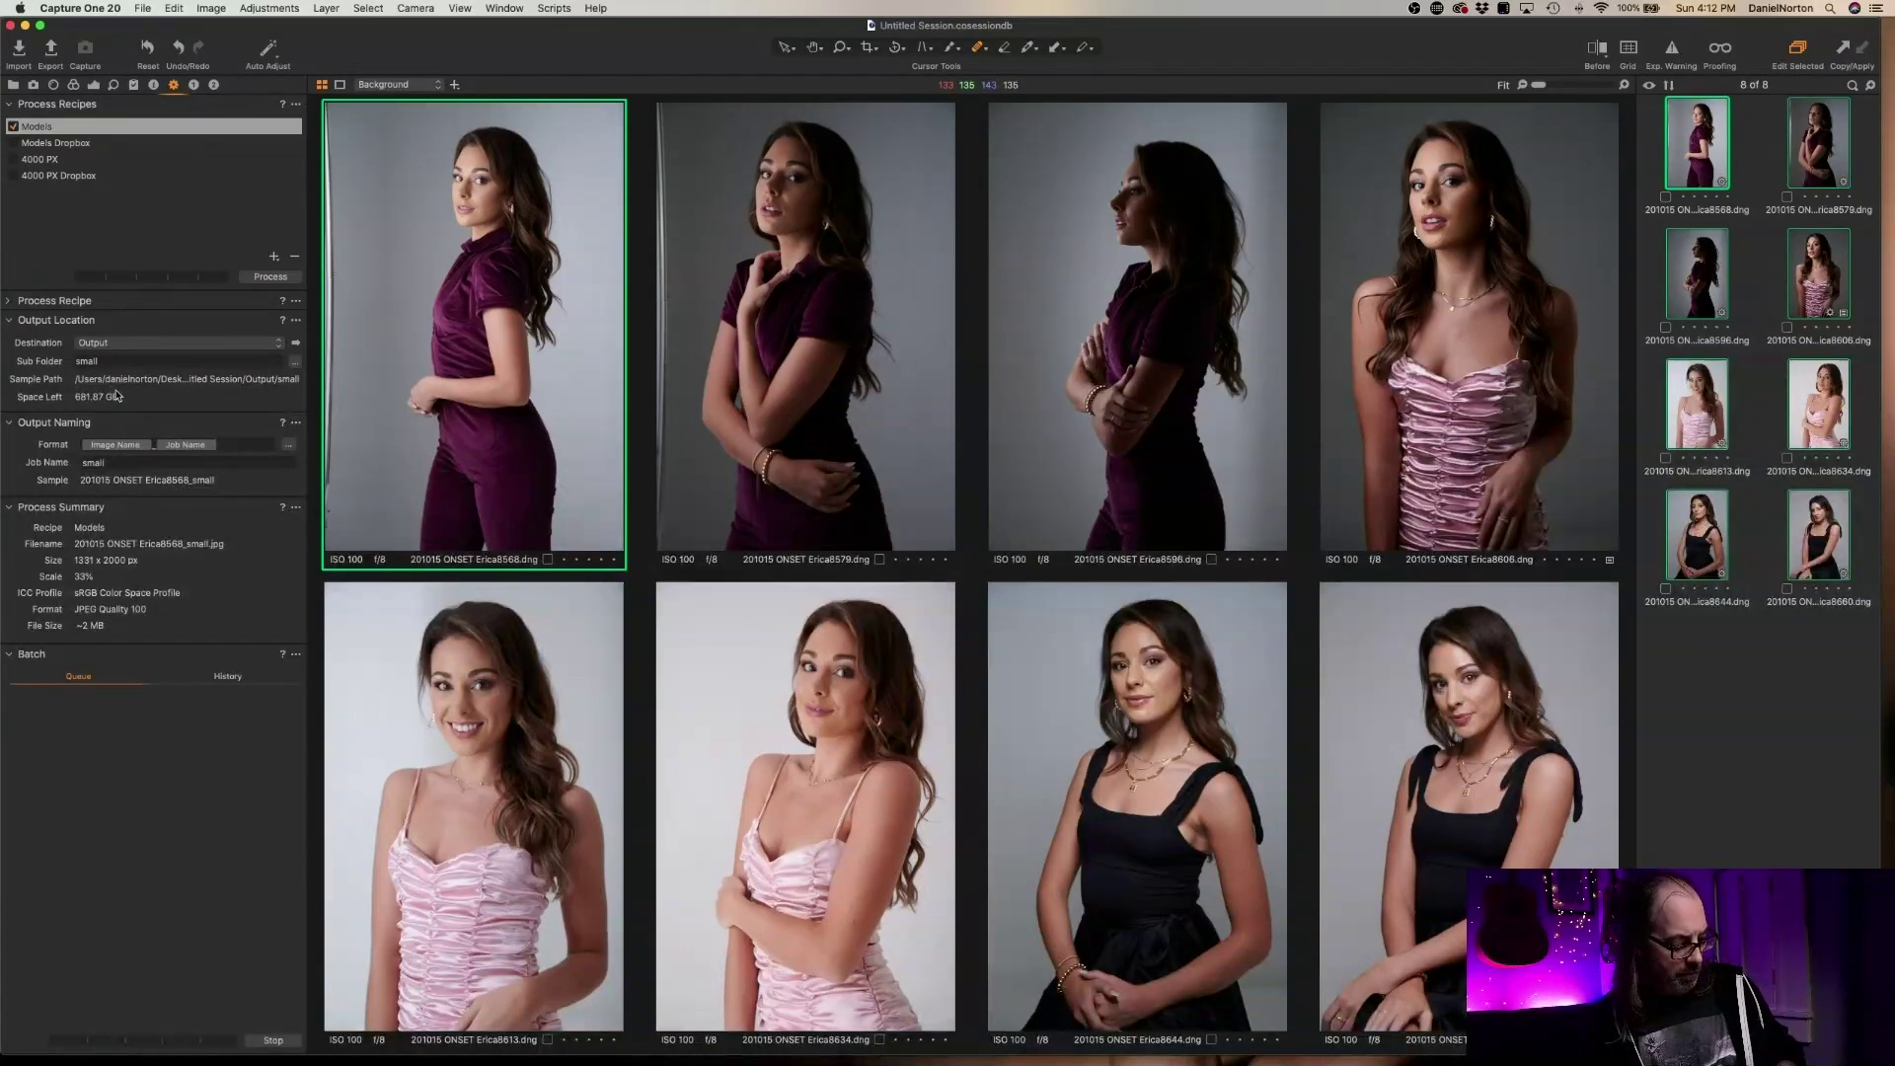
Switch to Finder and delete all the subfolders in the session's Output folder, from 123 through test
key("super+Tab")
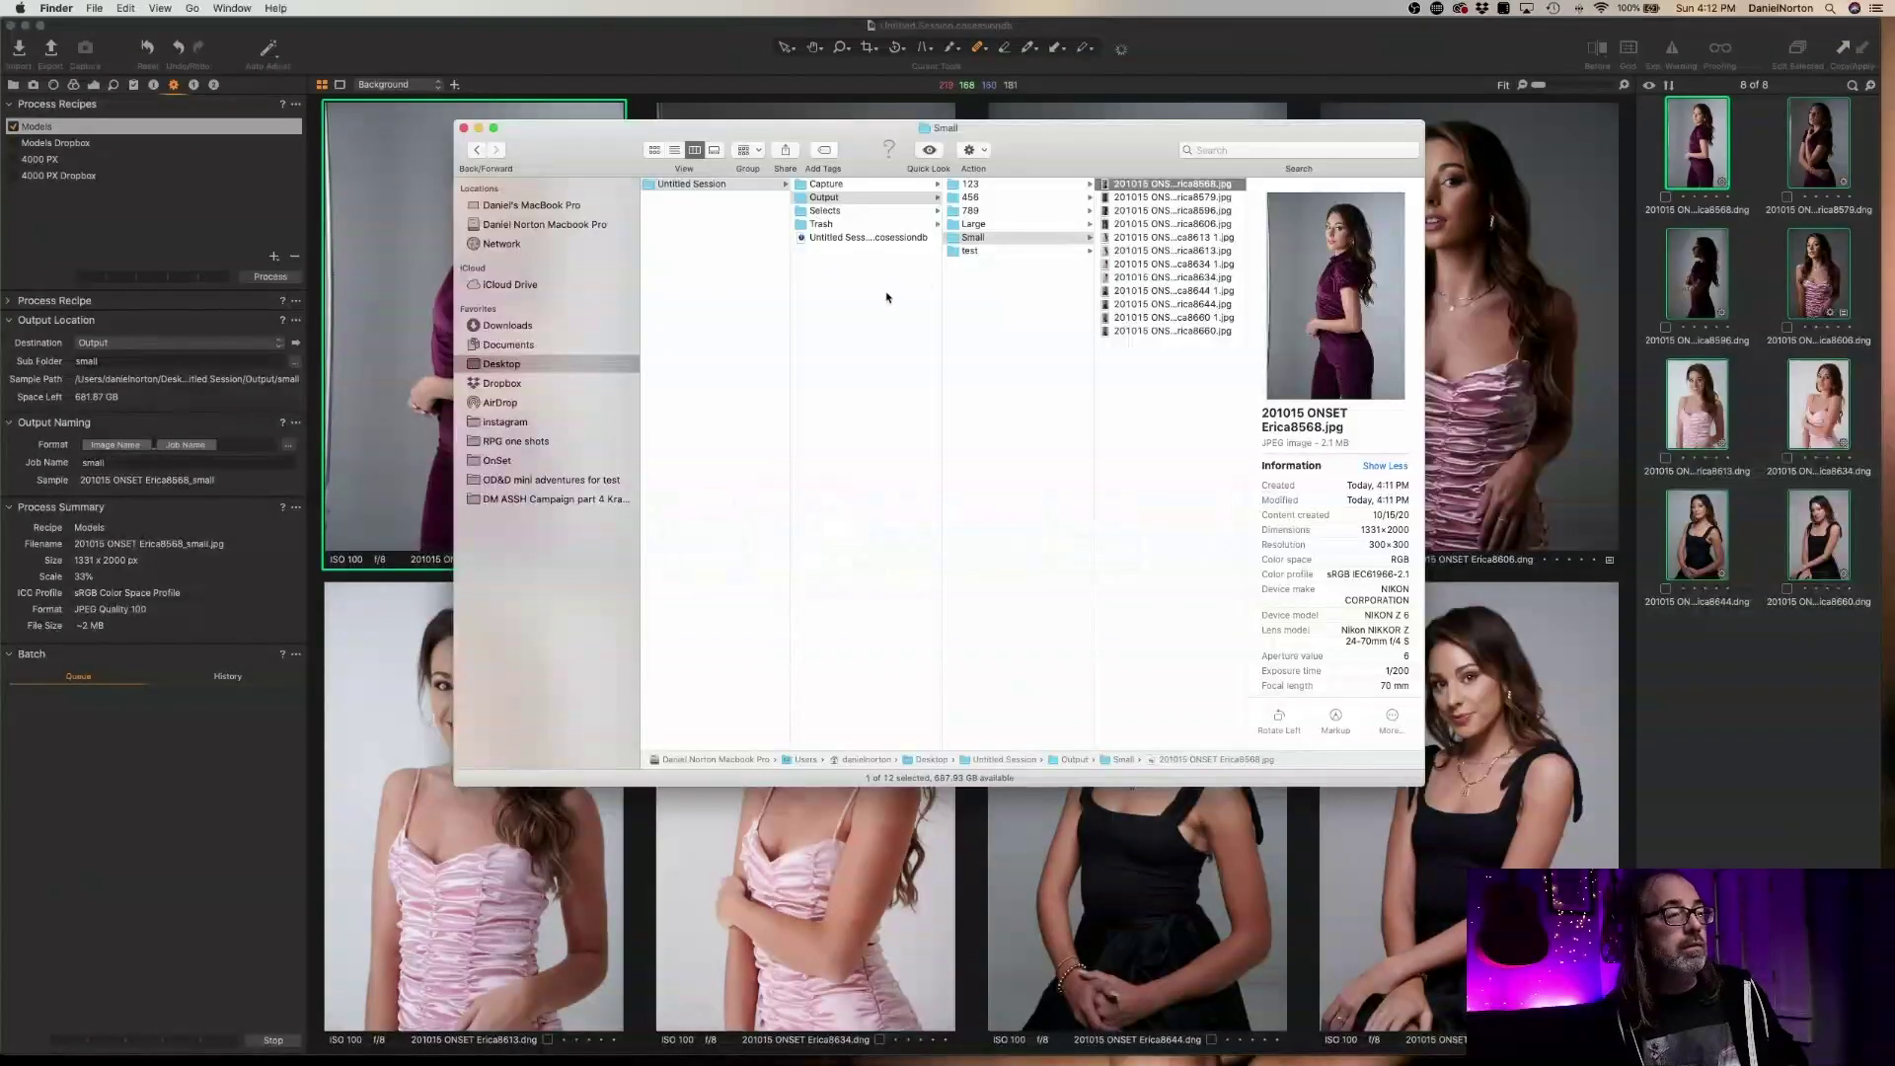
left_click(899, 193)
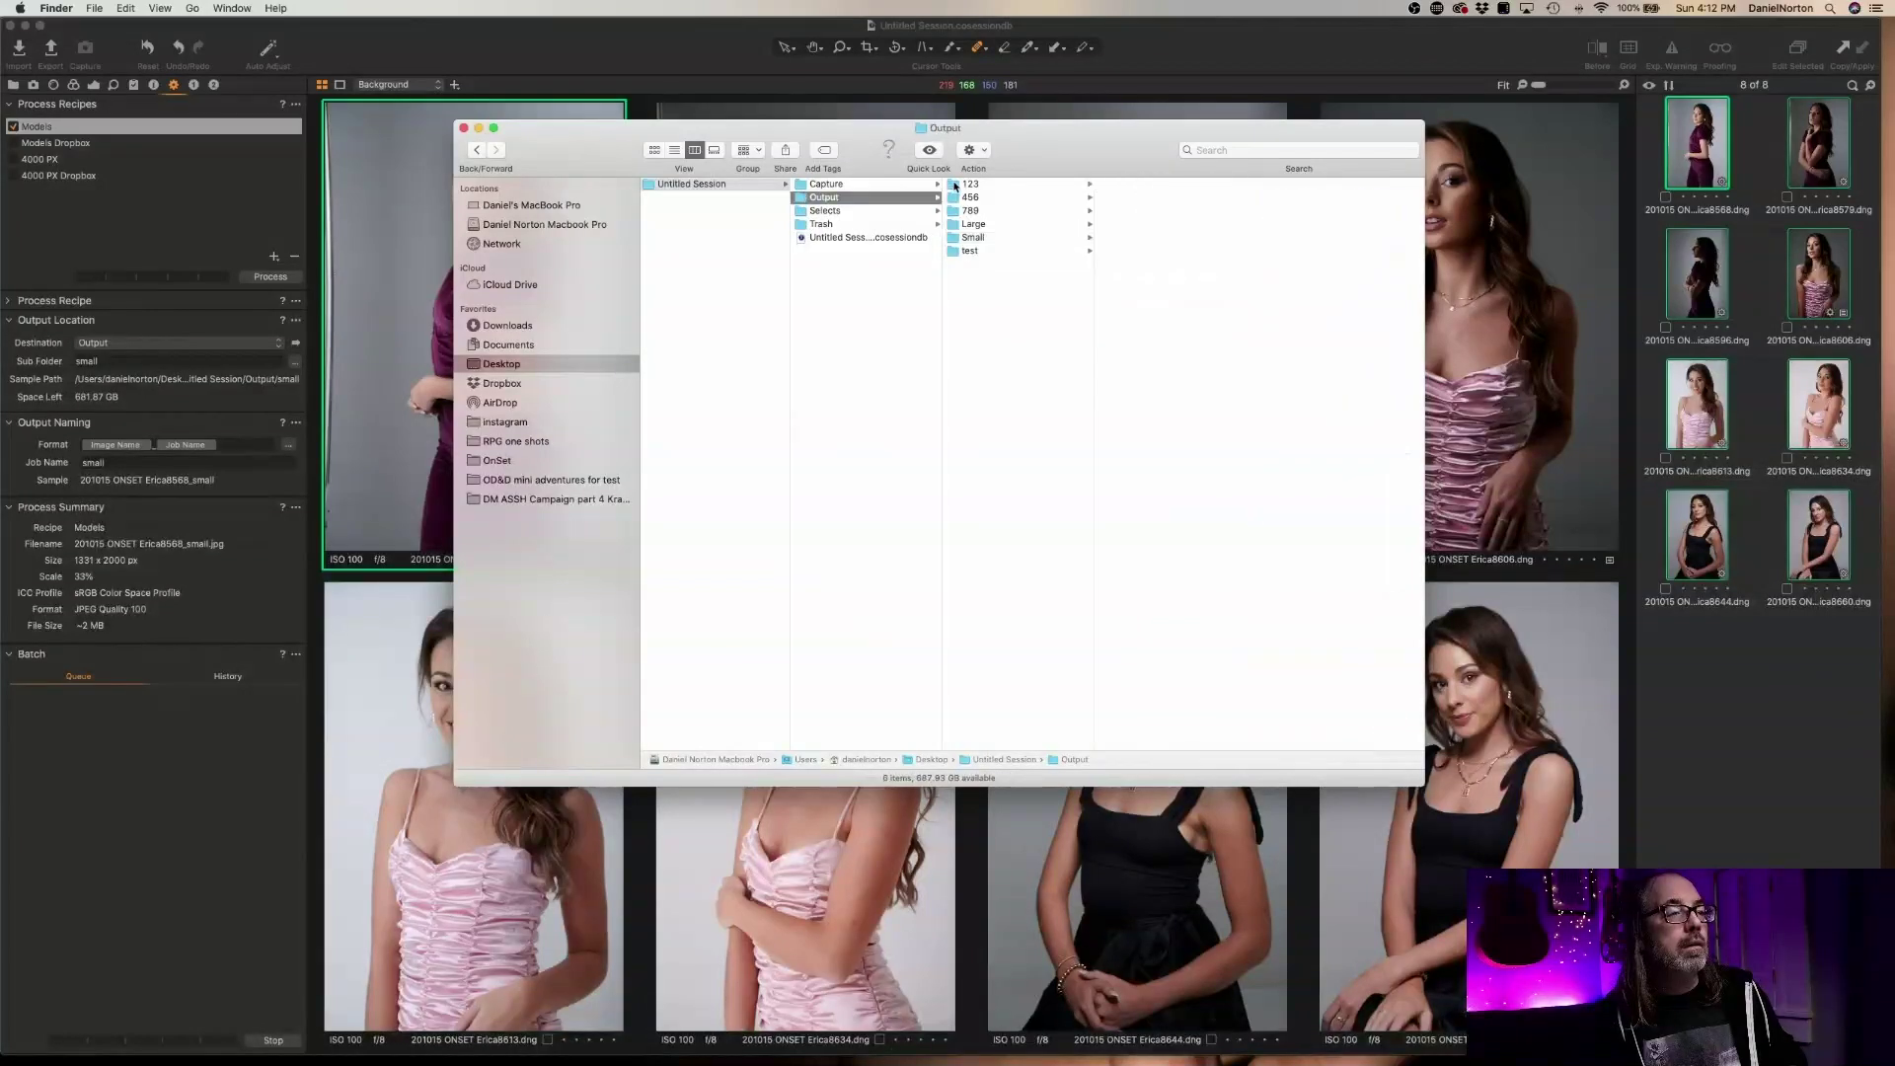
left_click(956, 186)
left_click(958, 253, "shift")
key("super+BackSpace")
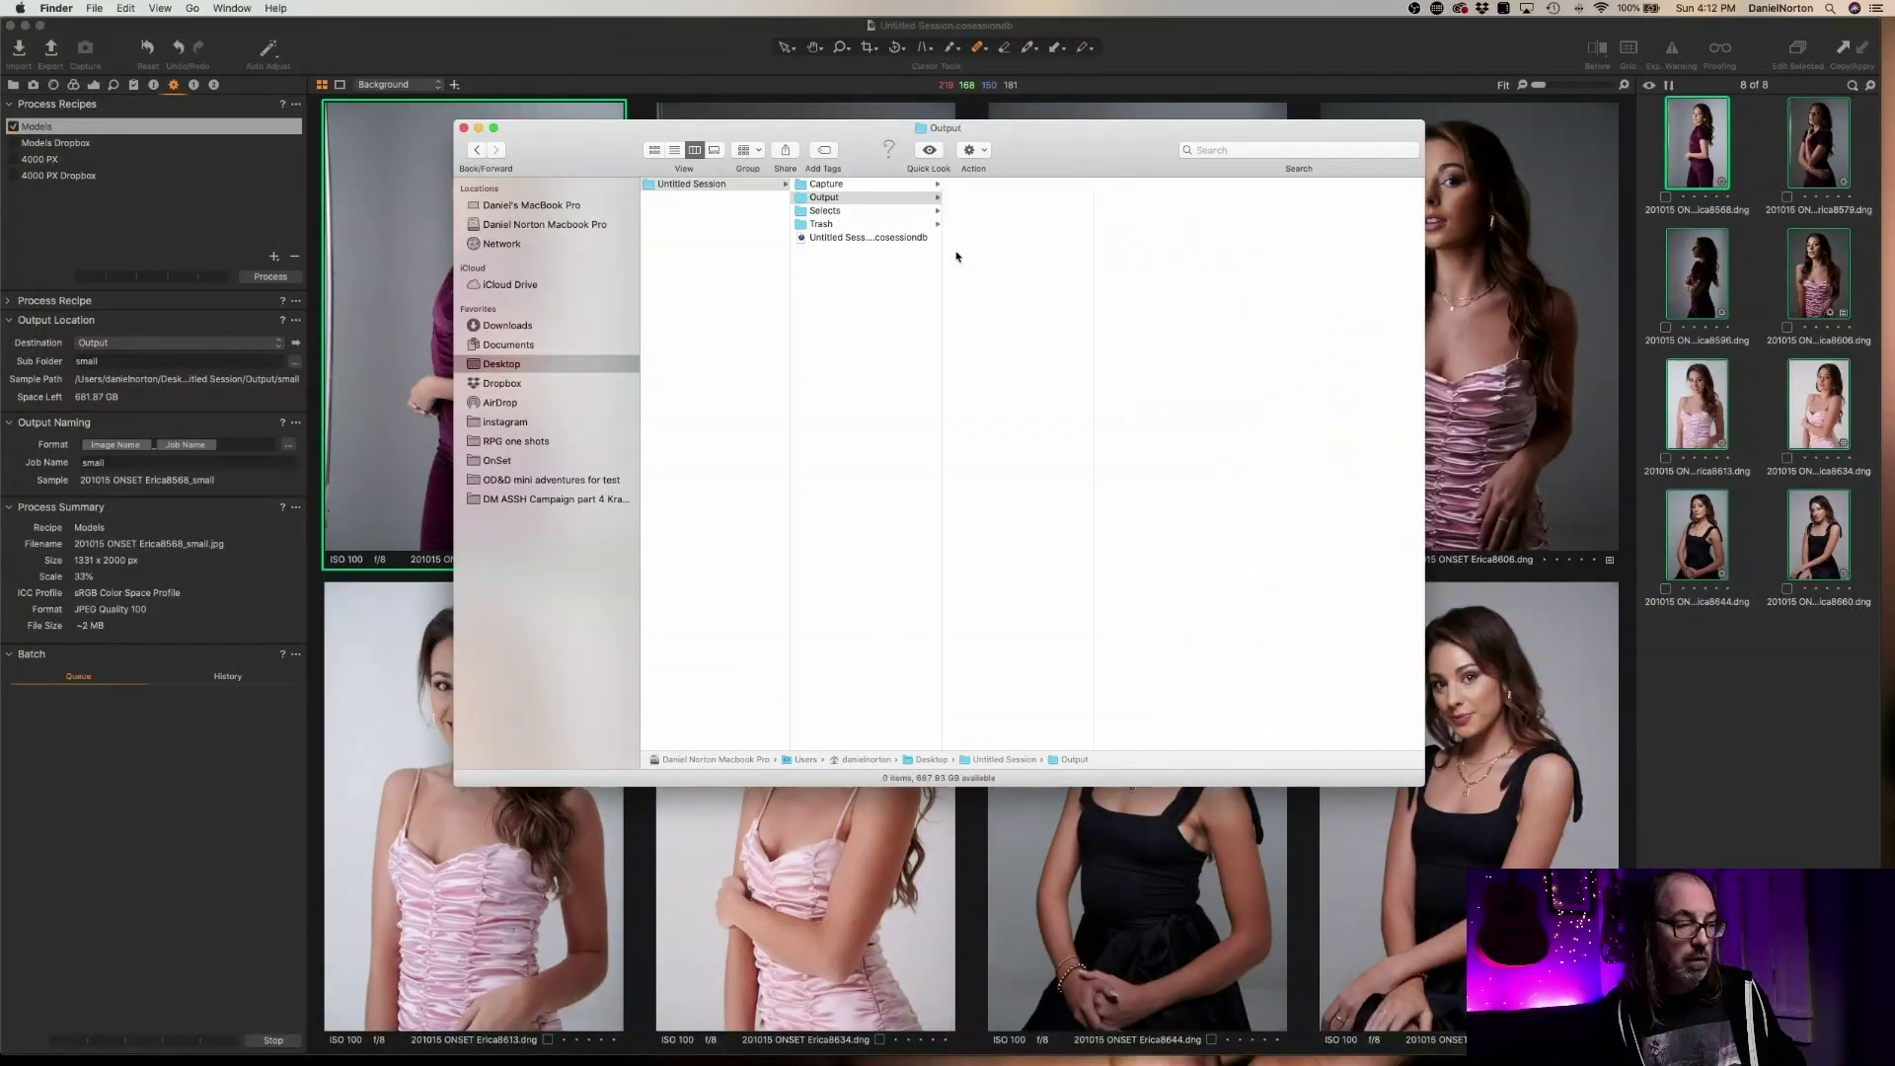
Process all eight portraits with the Models recipe in Capture One and inspect the exported files in Finder's small output folder
left_click(712, 96)
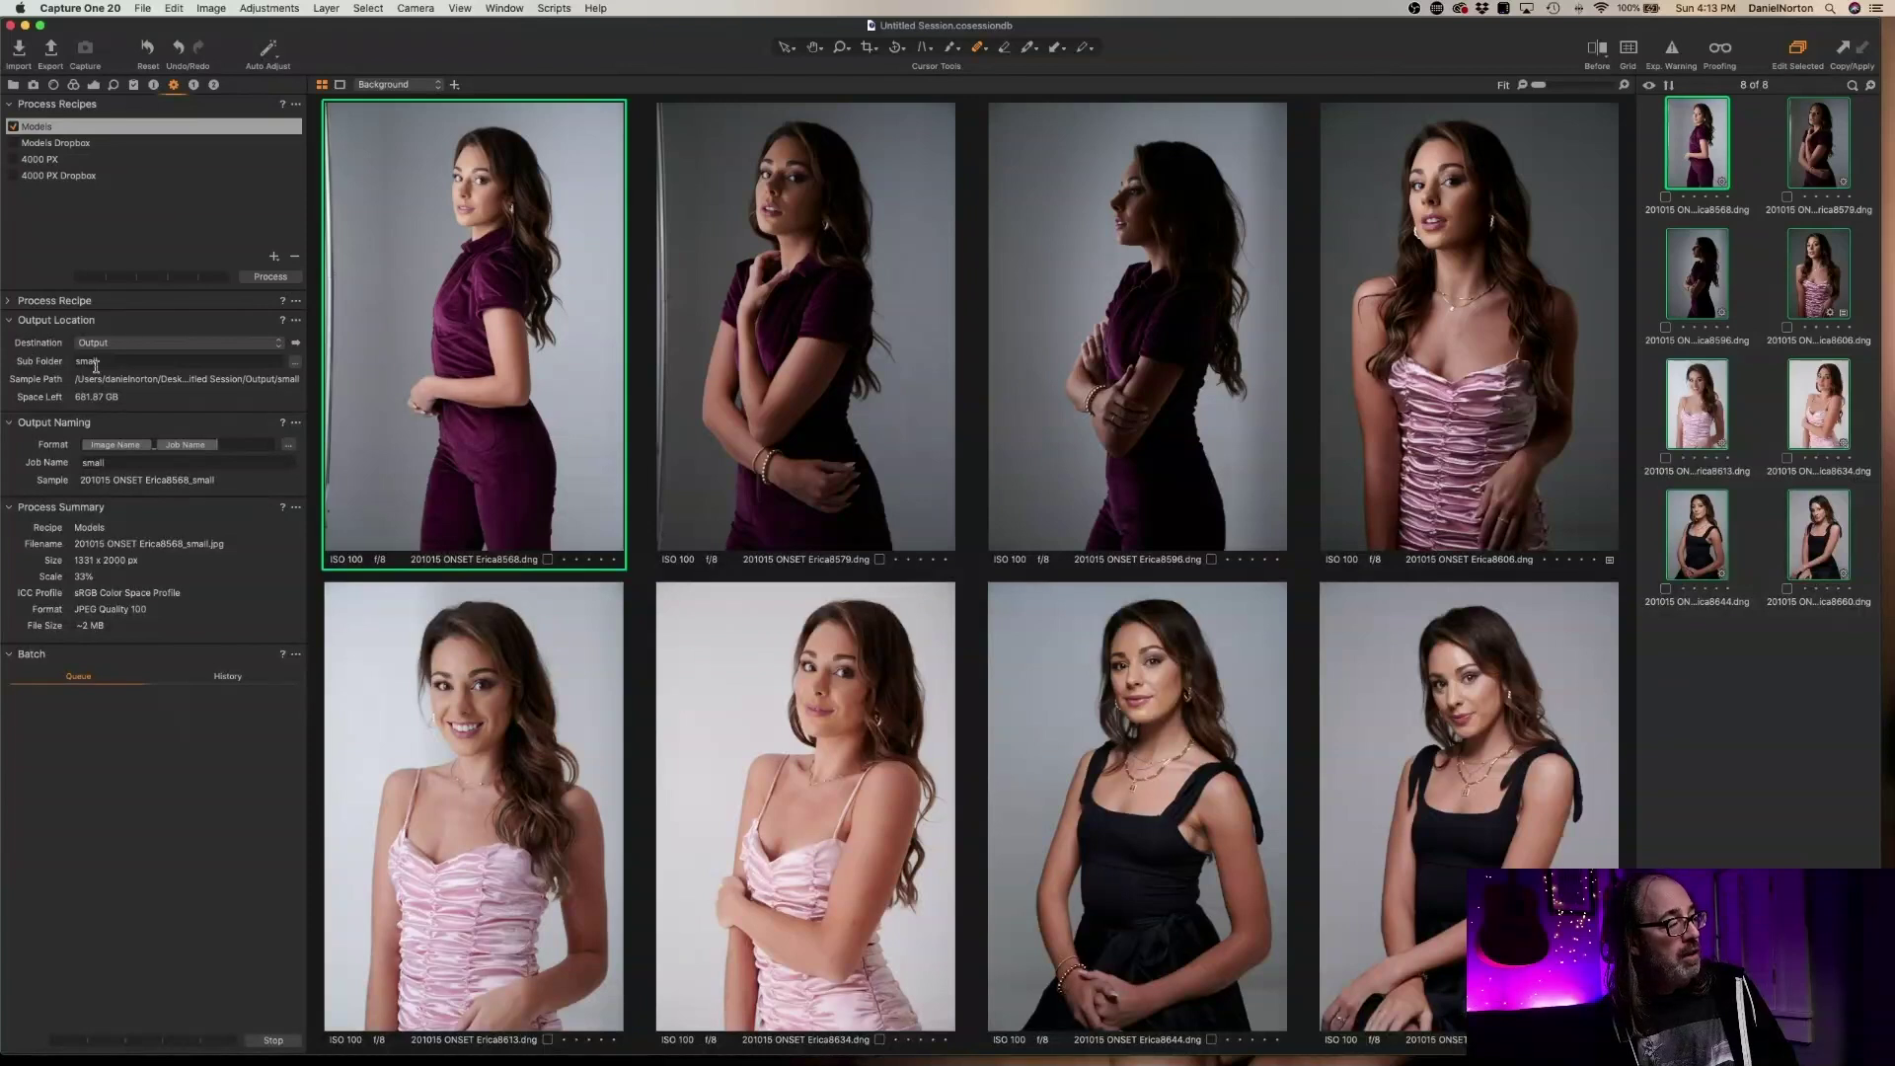
left_click(271, 276)
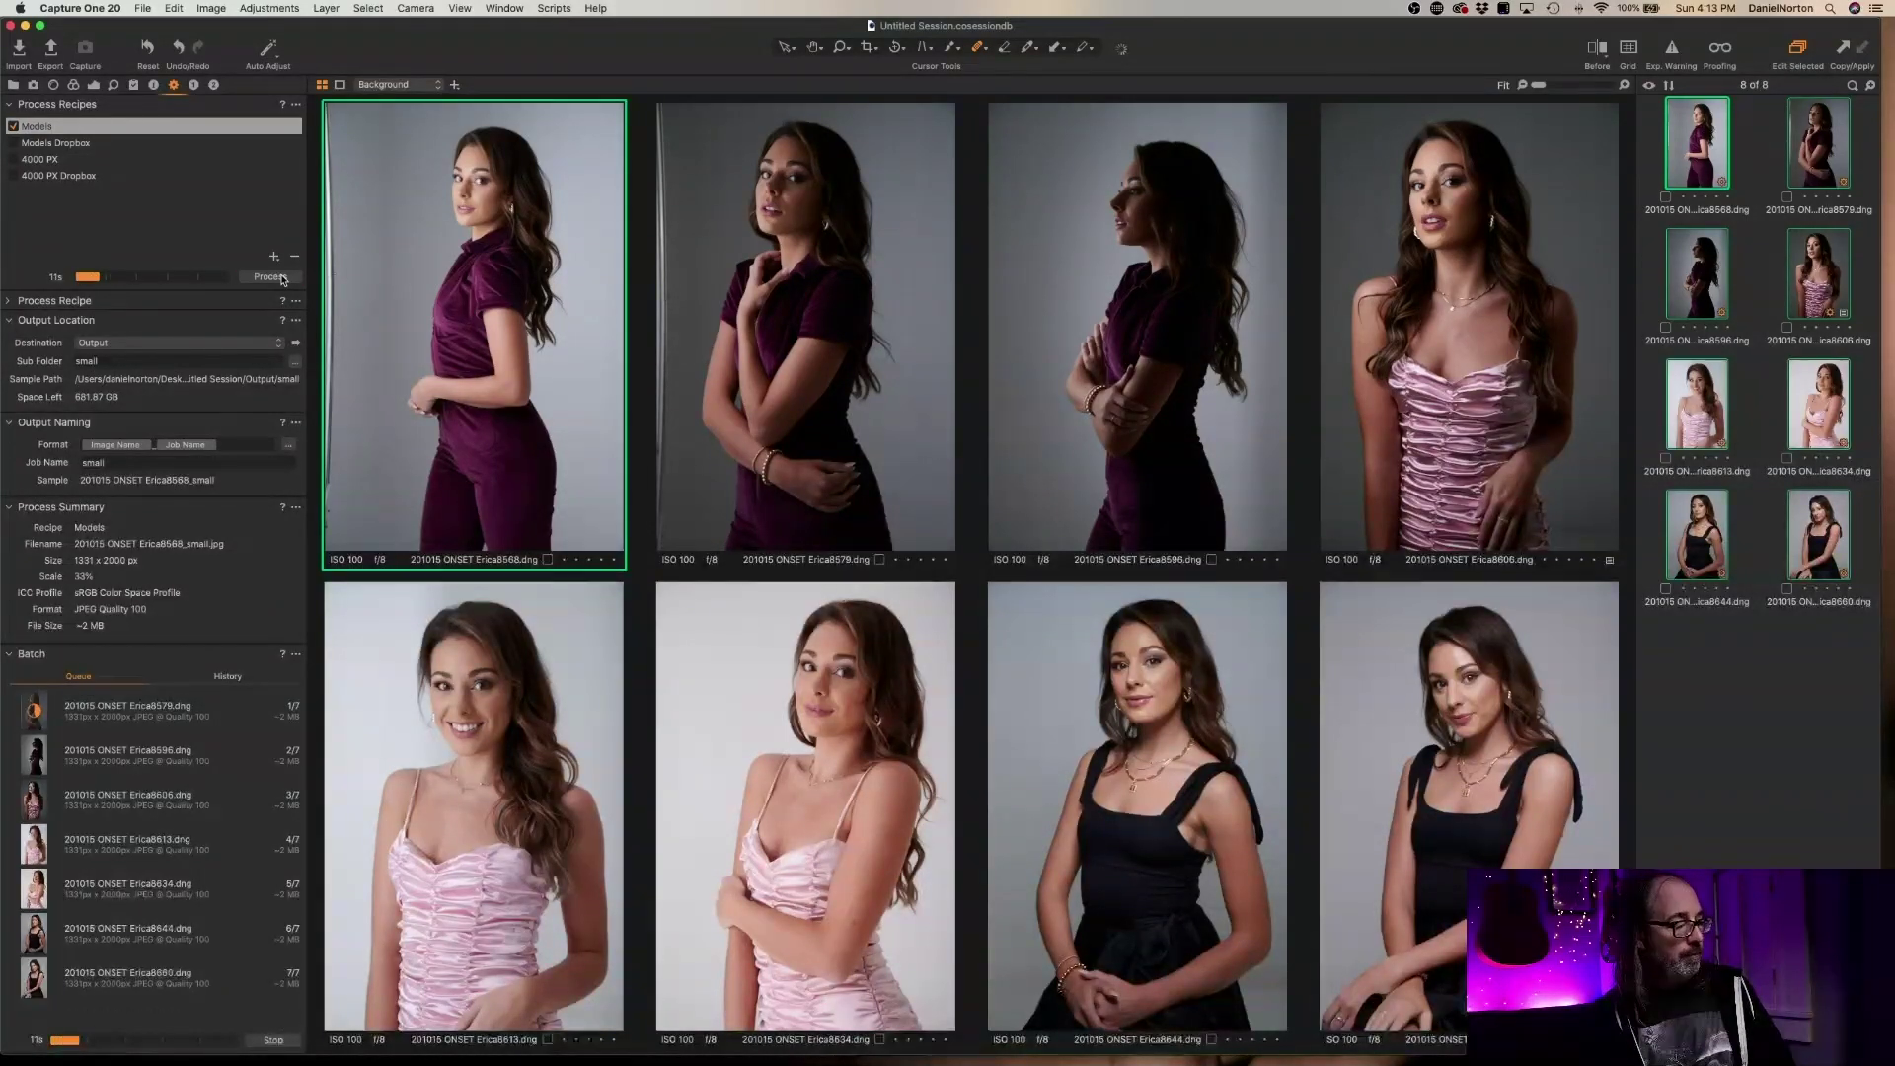
key("super+Tab")
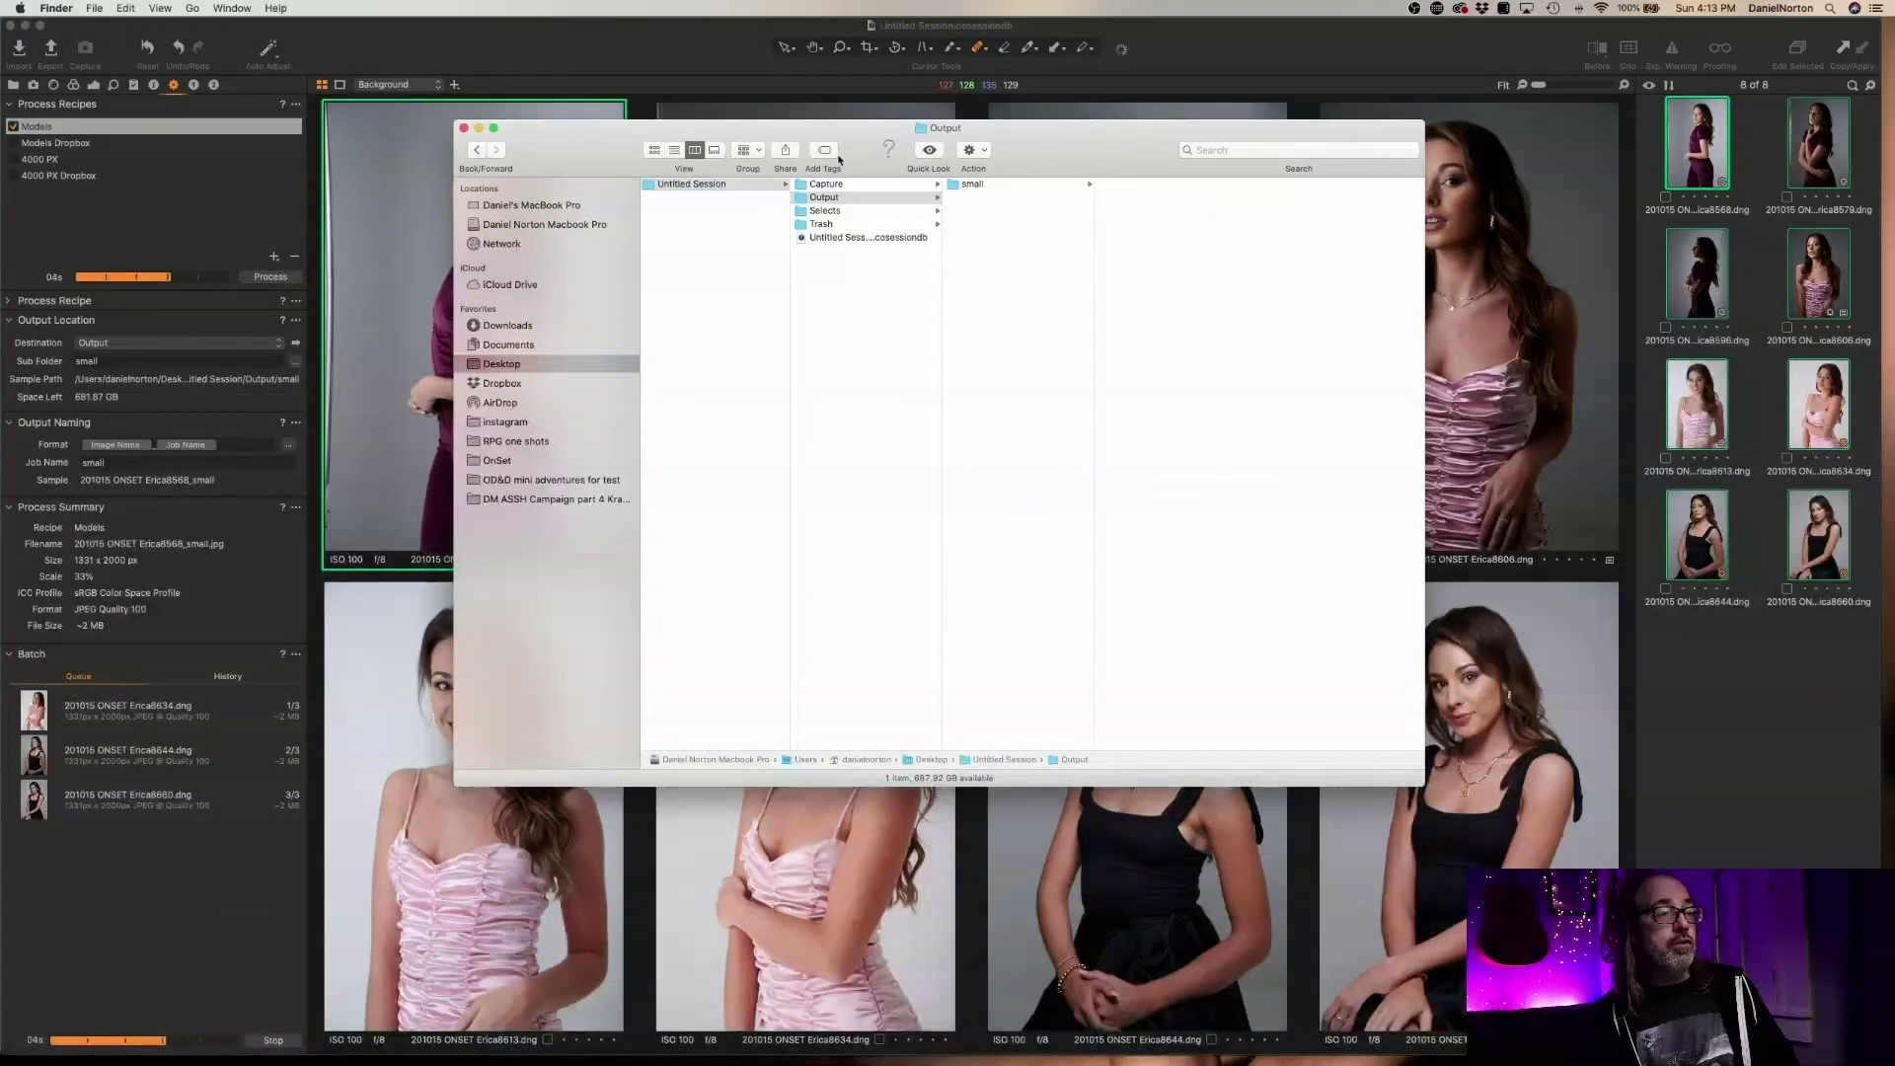
left_click(971, 185)
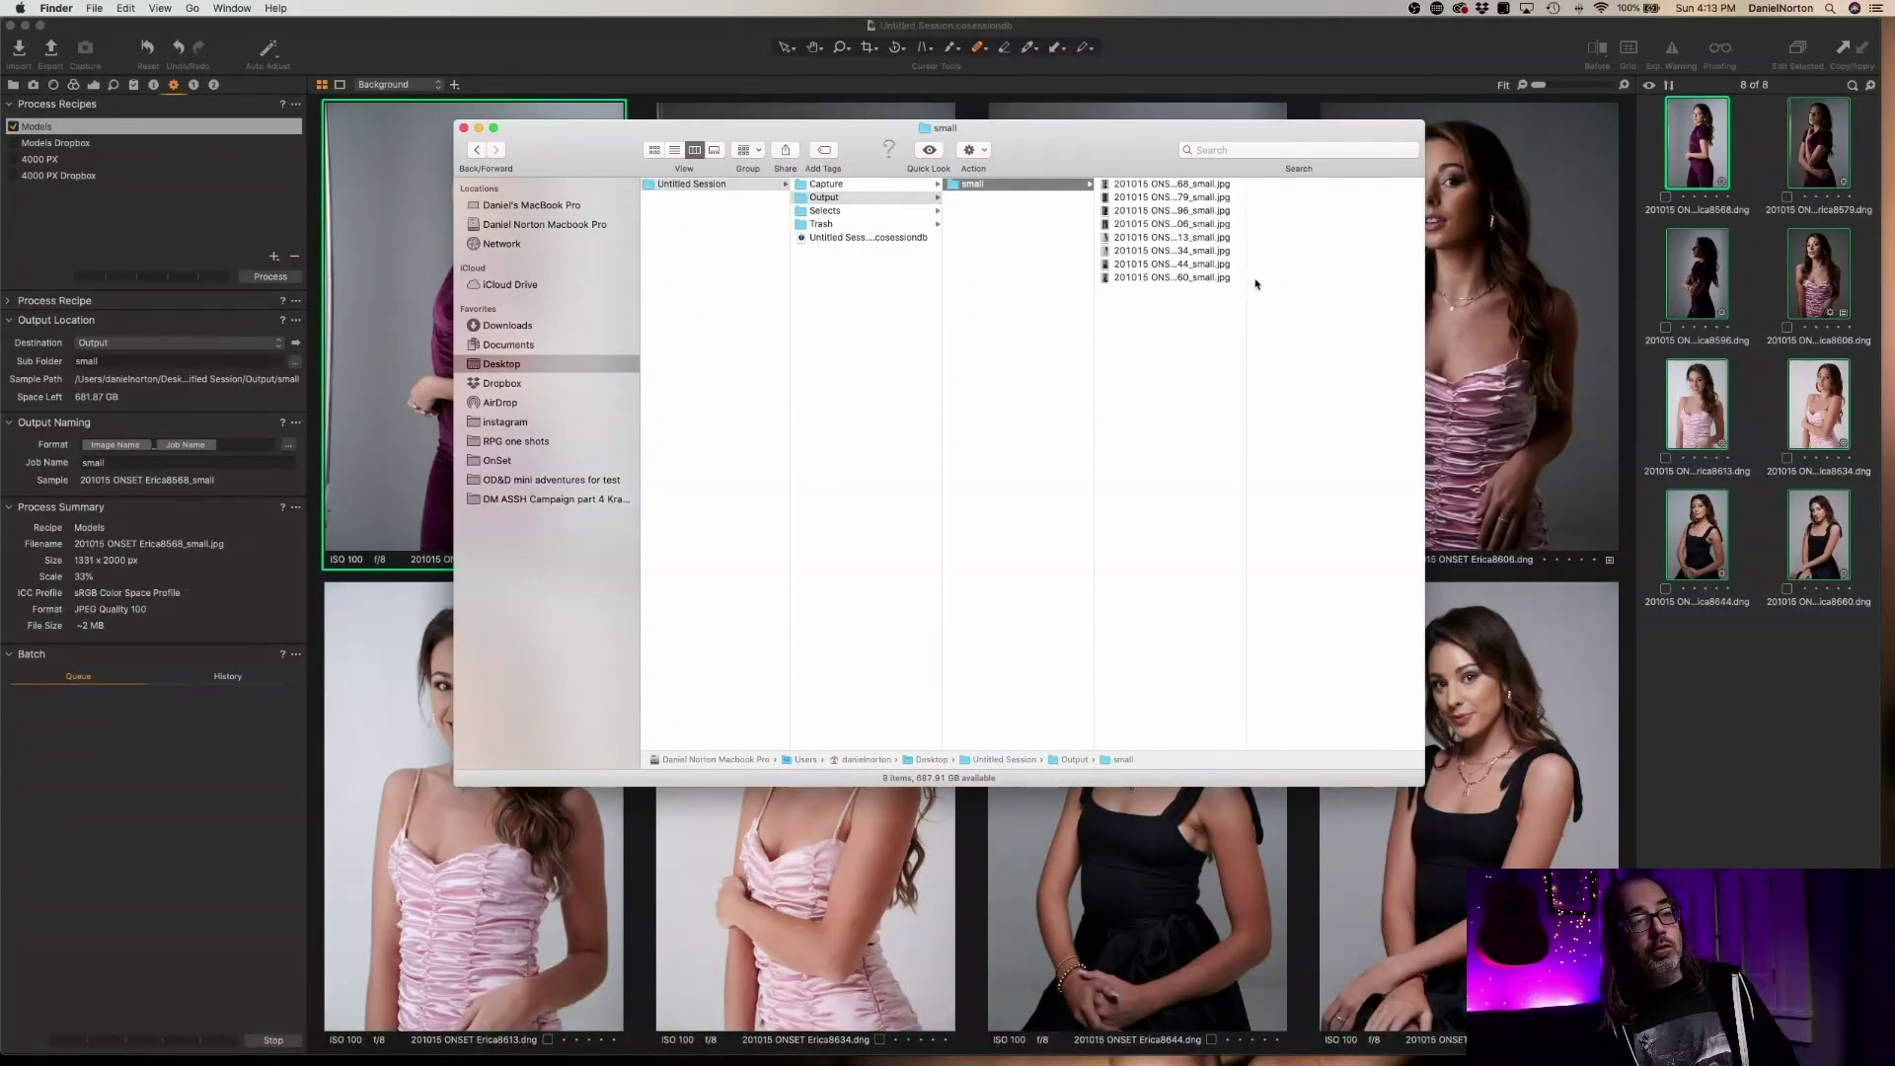
left_click_drag(1246, 283, 1320, 283)
left_click(1224, 279)
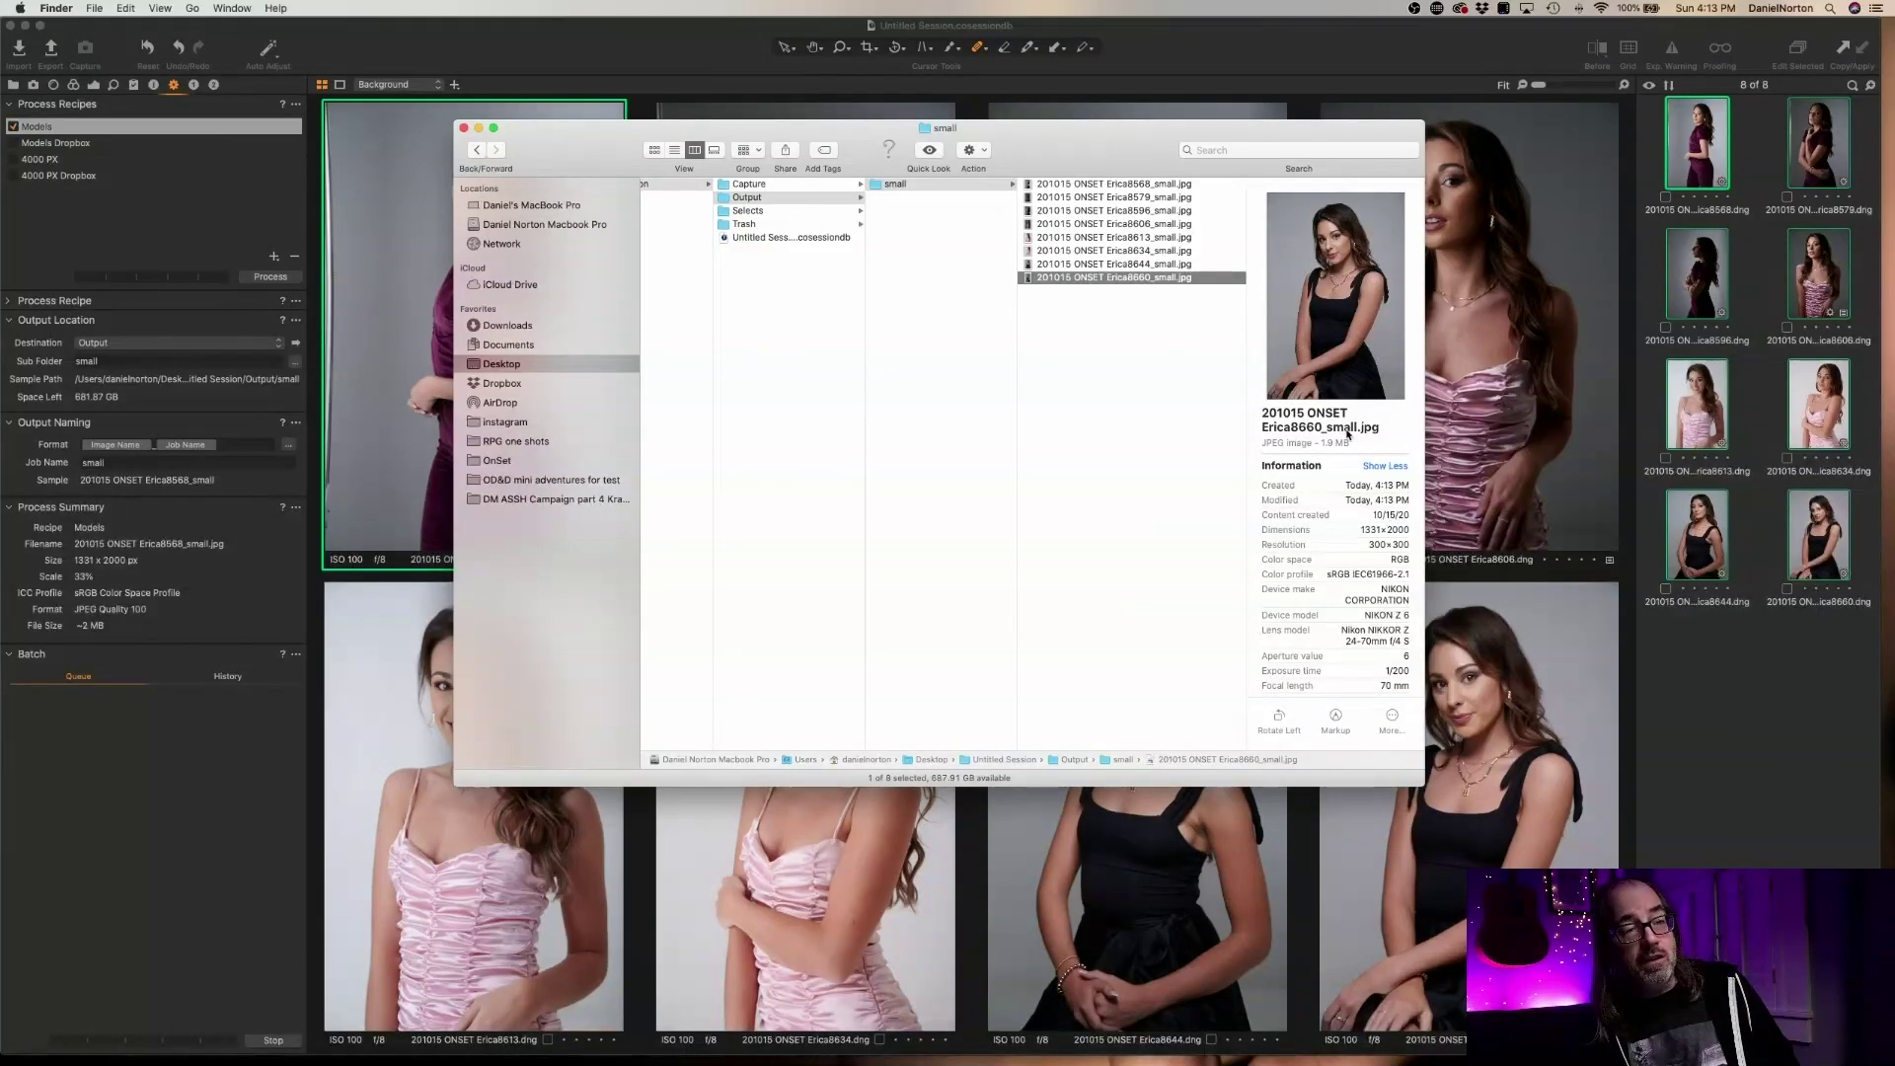
Return to Capture One and set both the Output Location's sub folder and the Output Naming job name to Big
left_click(136, 323)
double_click(132, 363)
type("Big")
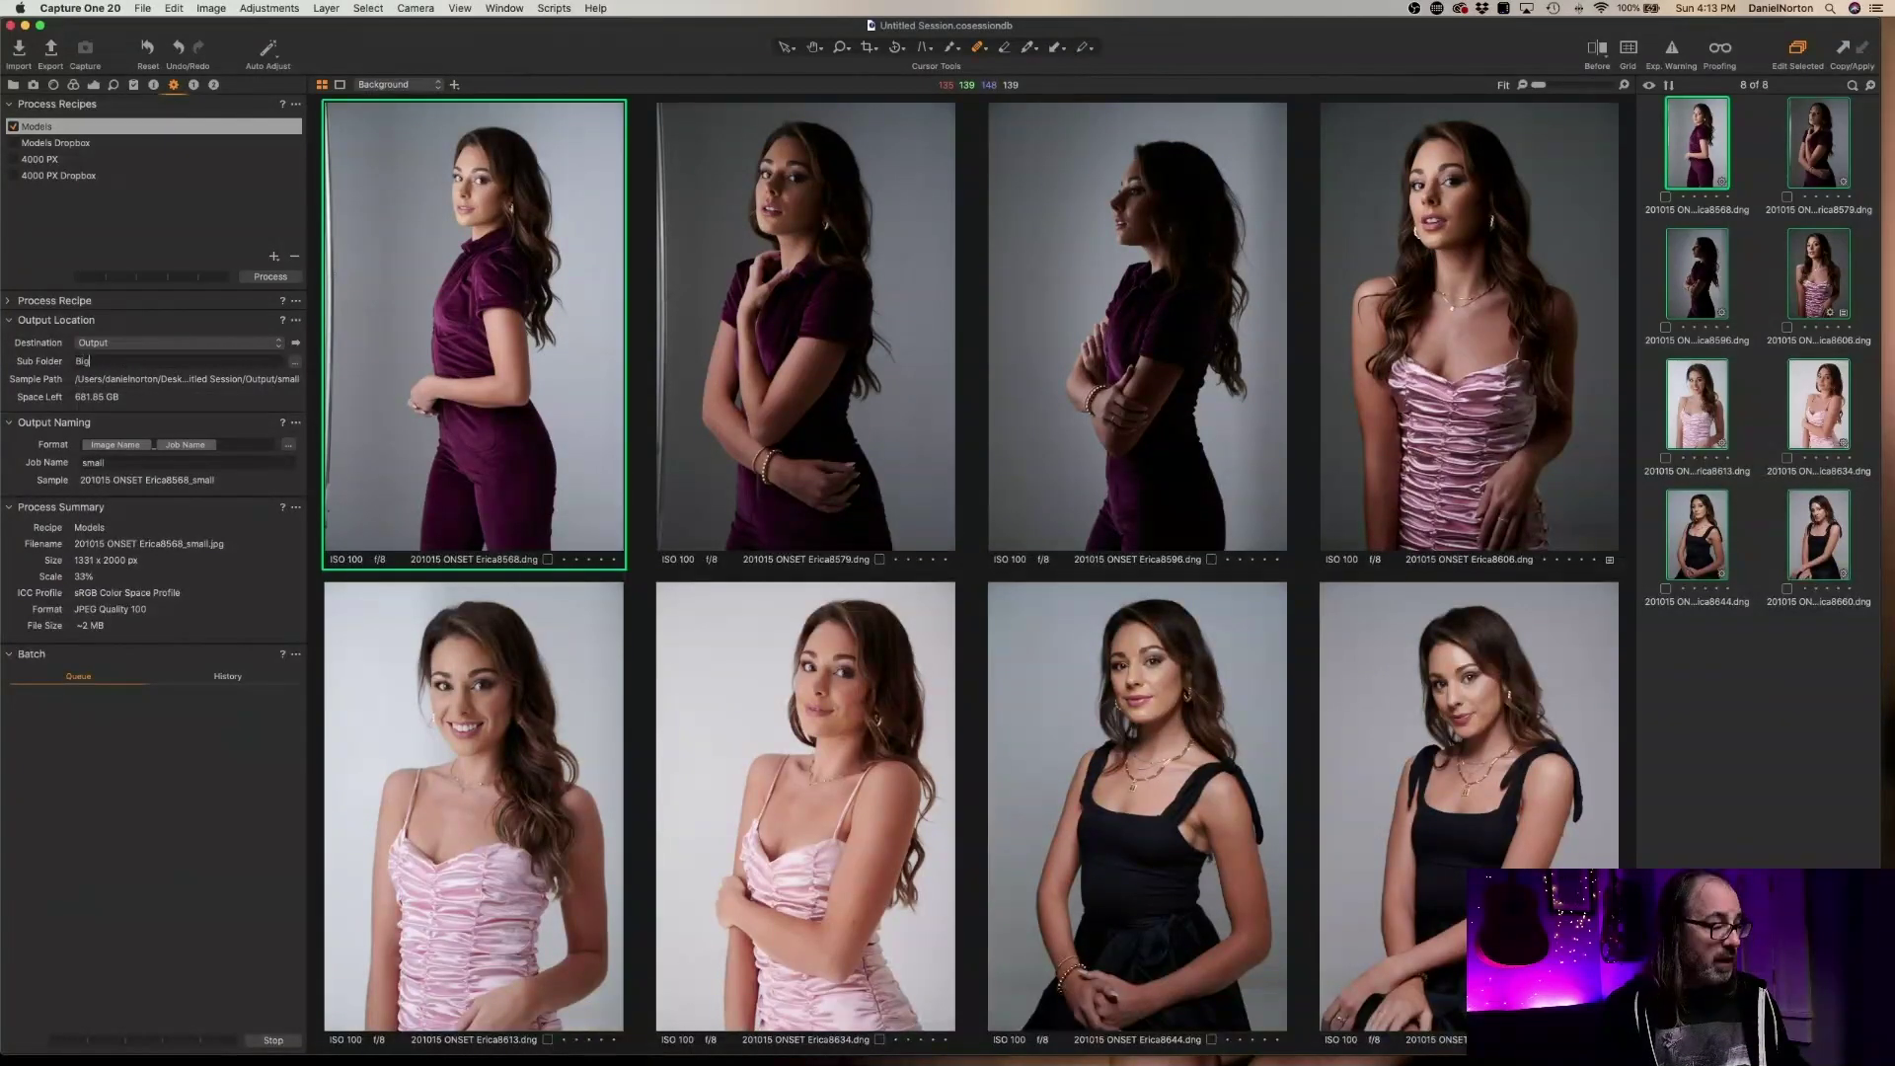
double_click(109, 462)
type("s")
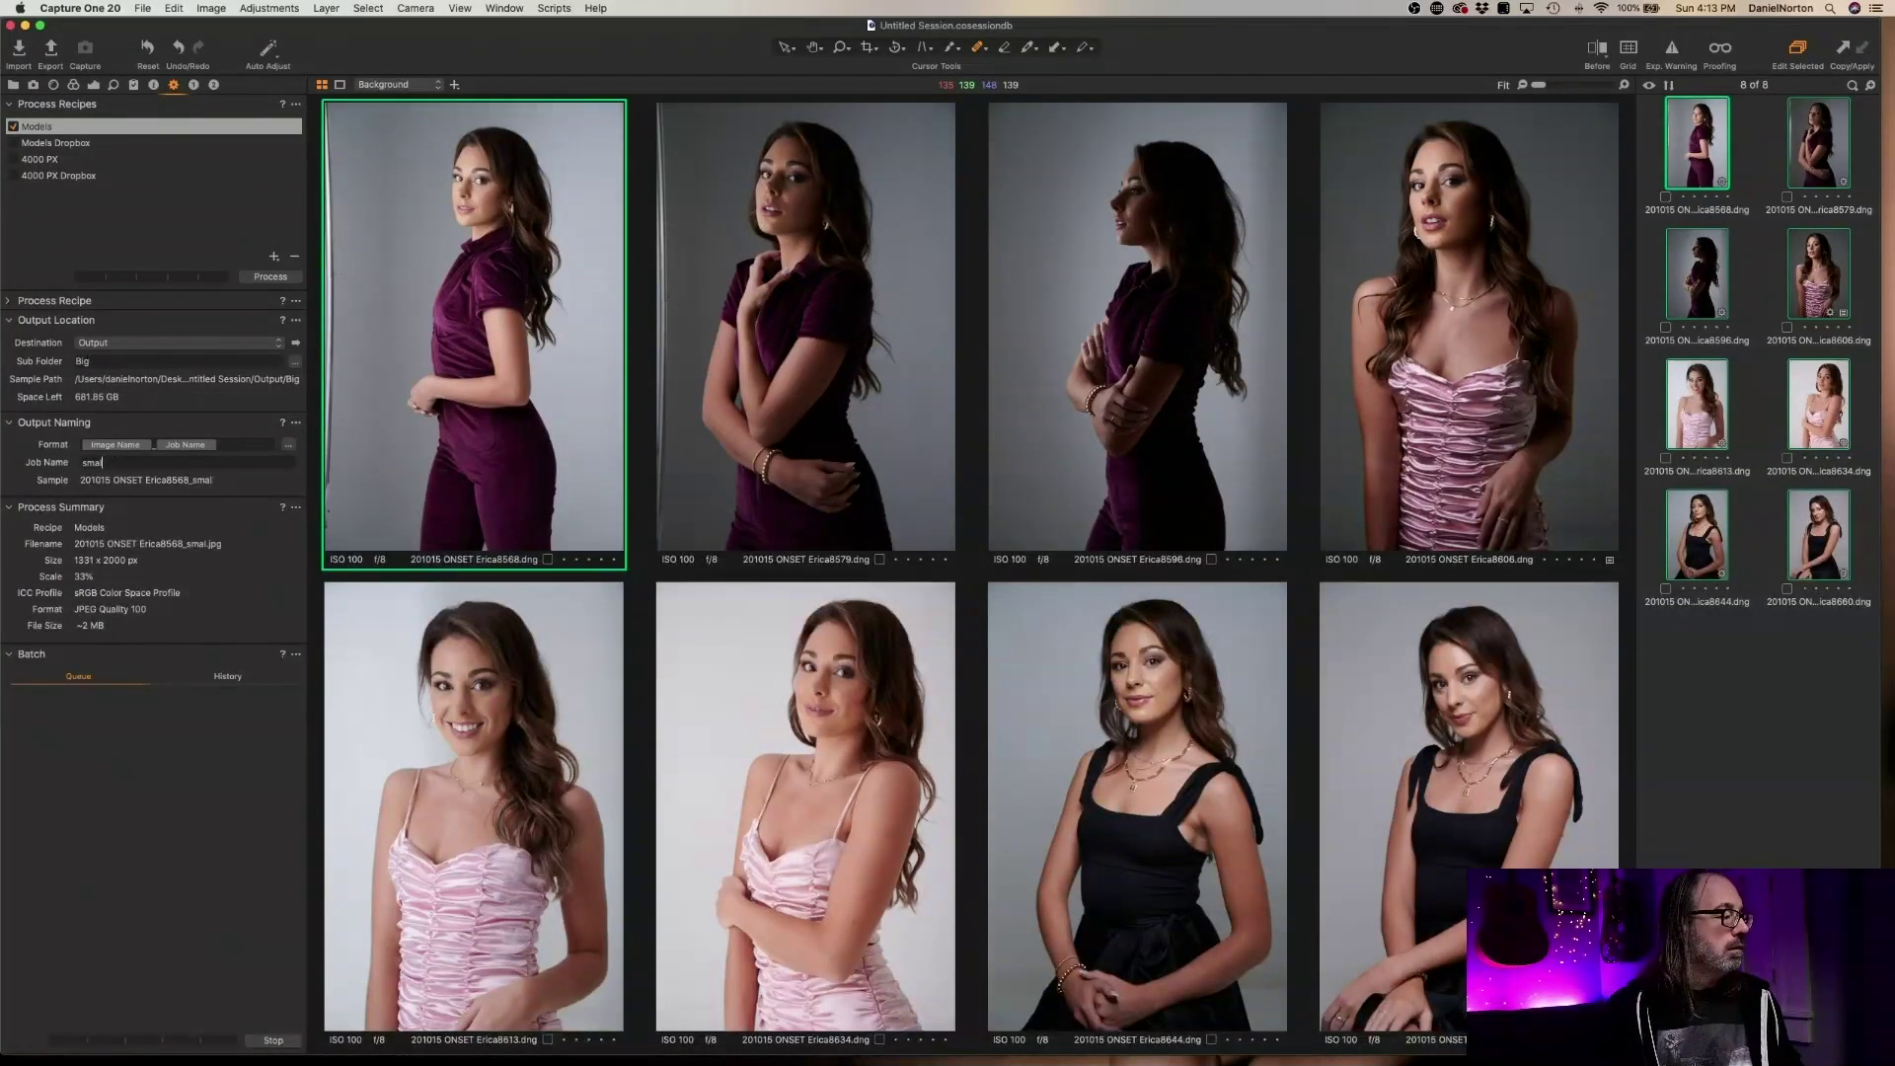
key("BackSpace")
type("Big")
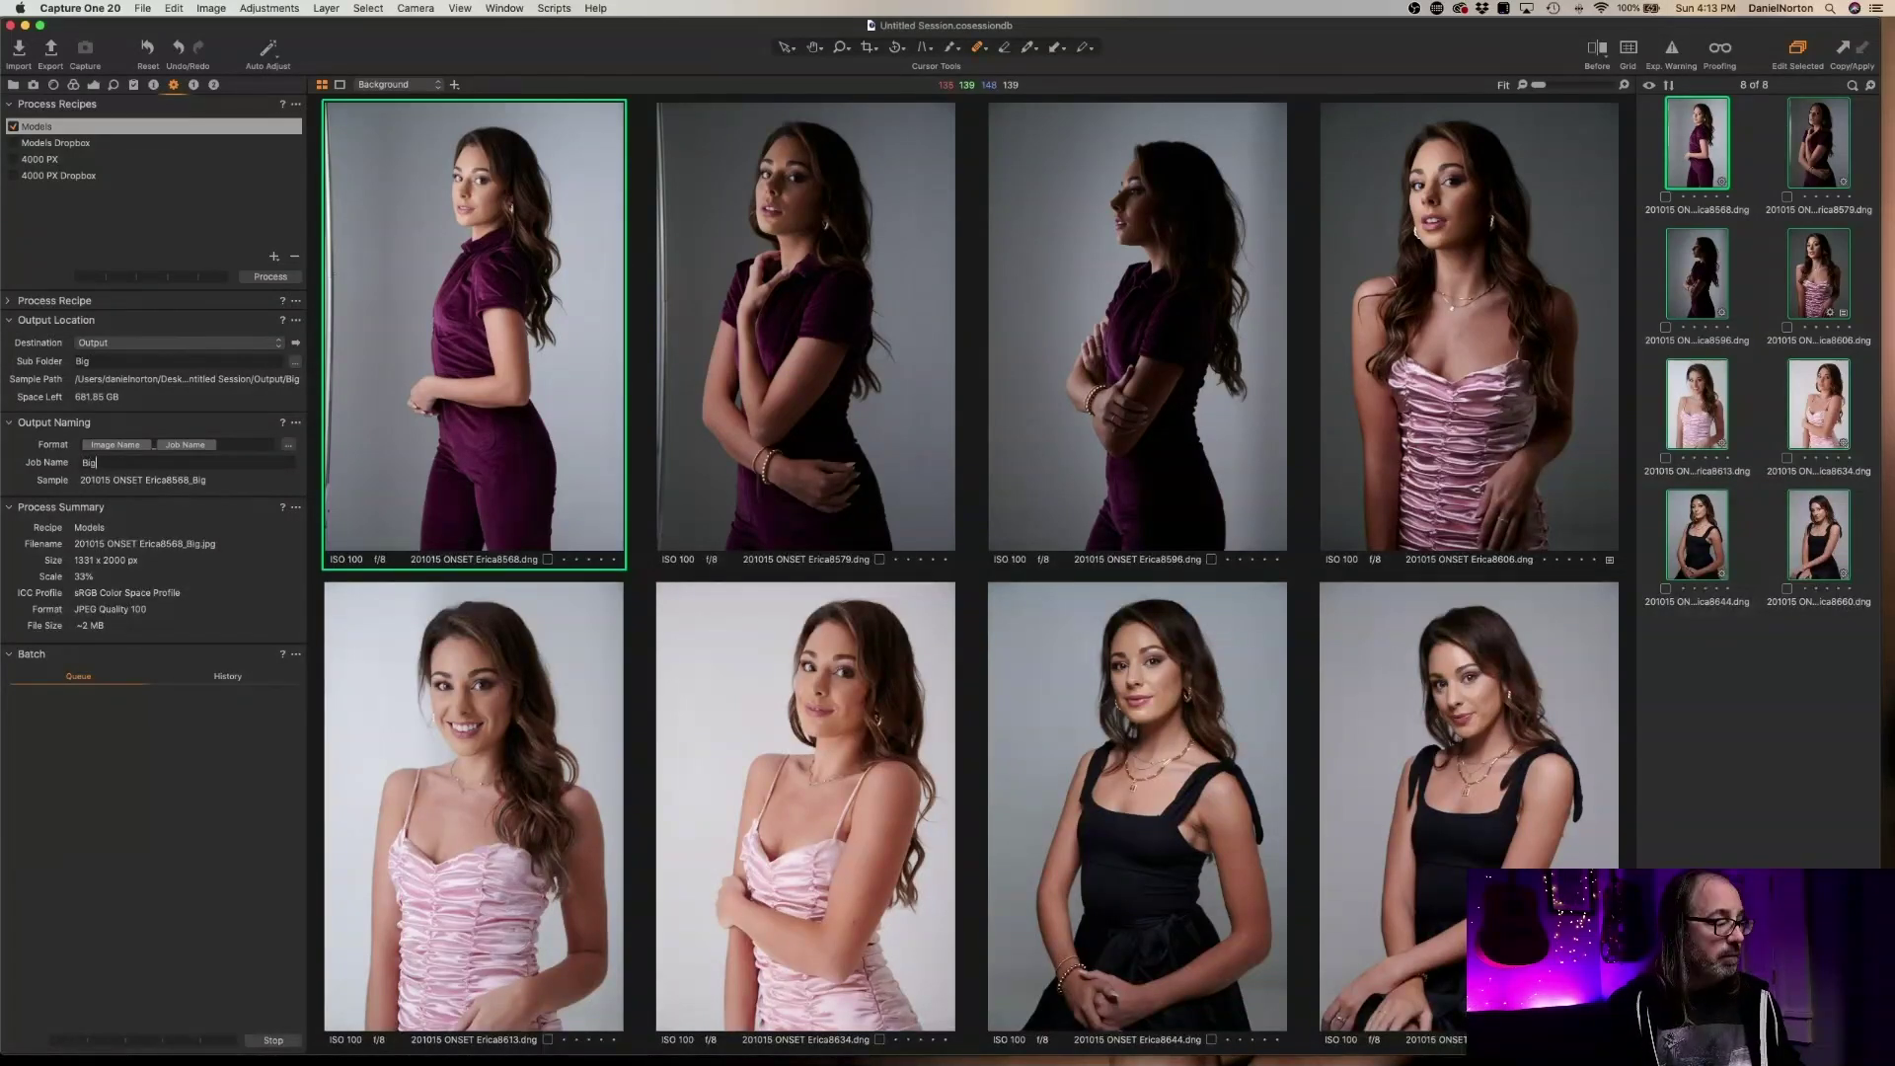
Enable the 4000 PX recipe in place of Models and process all eight portraits
left_click(42, 160)
left_click(14, 127)
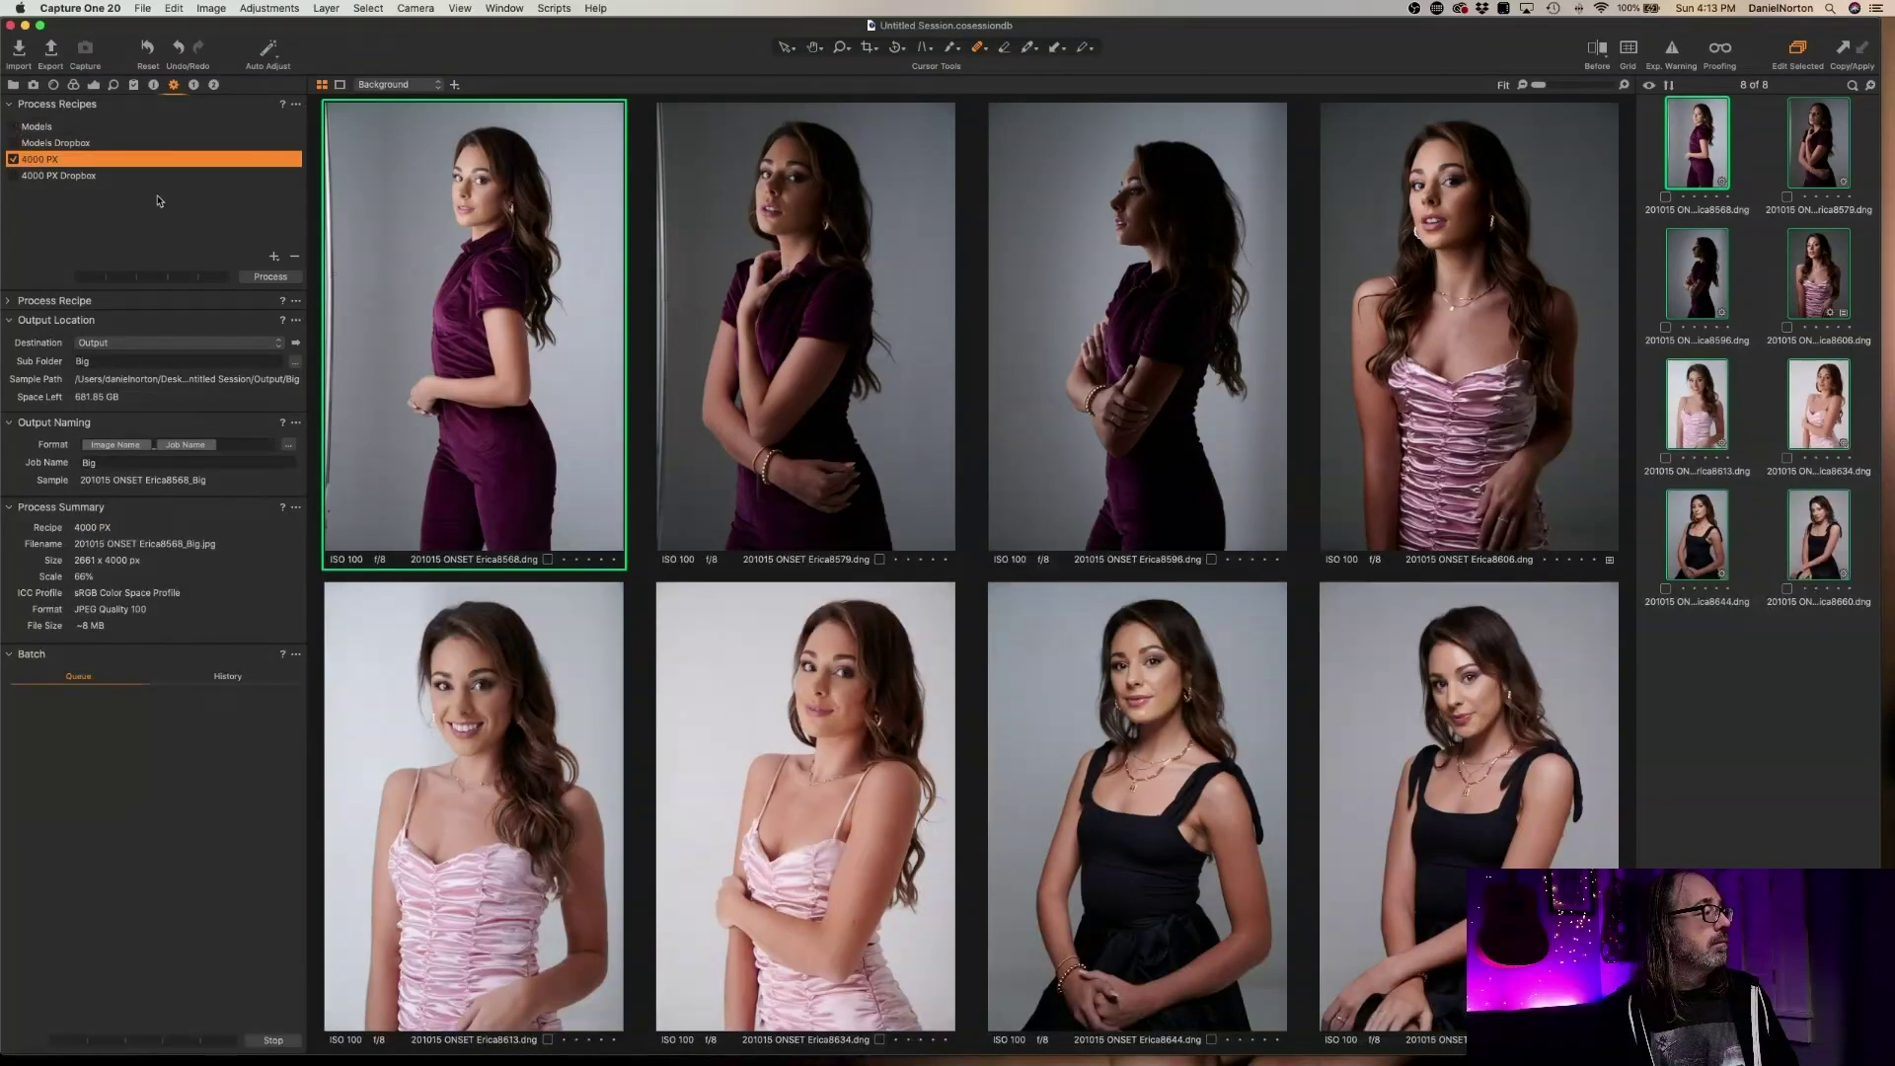
left_click(282, 278)
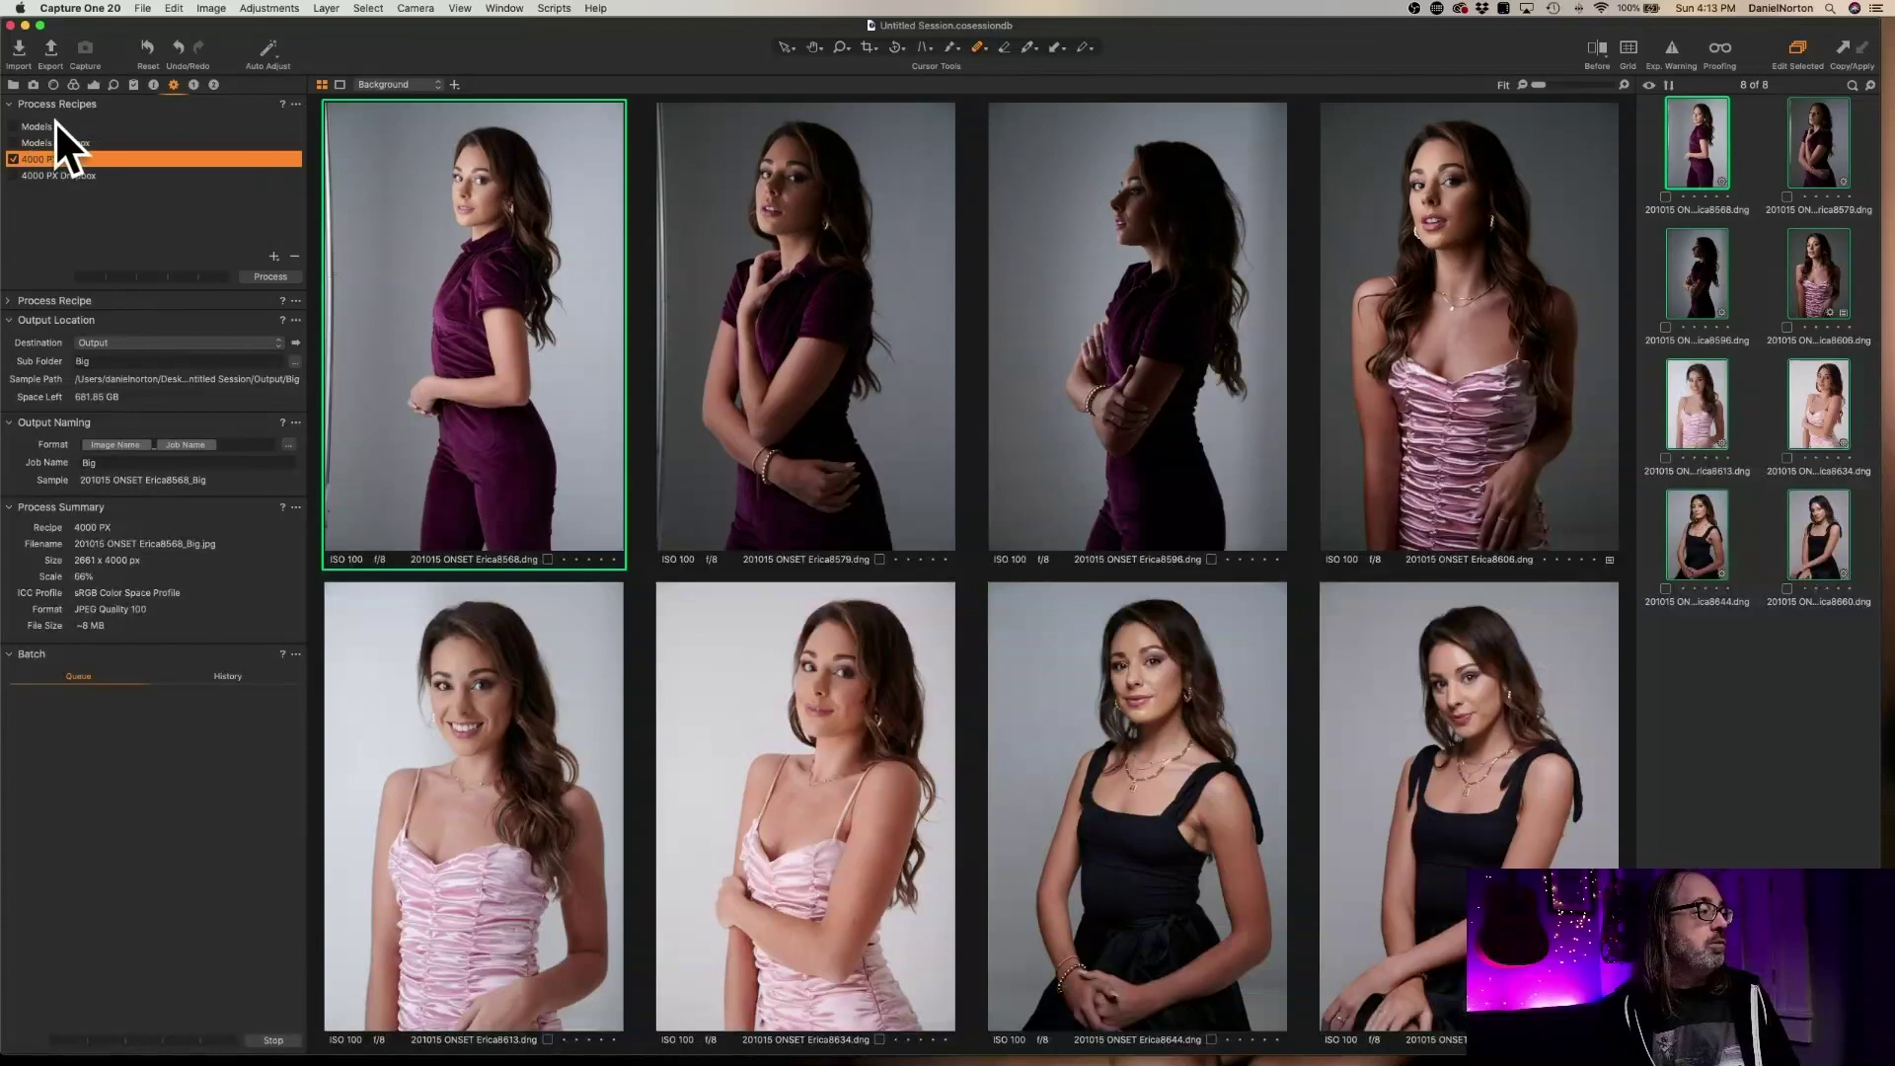
Clear the Output Location's sub folder and the Output Naming job name, and reveal the 4000 PX recipe's file settings
double_click(83, 361)
key("BackSpace")
double_click(89, 462)
key("BackSpace")
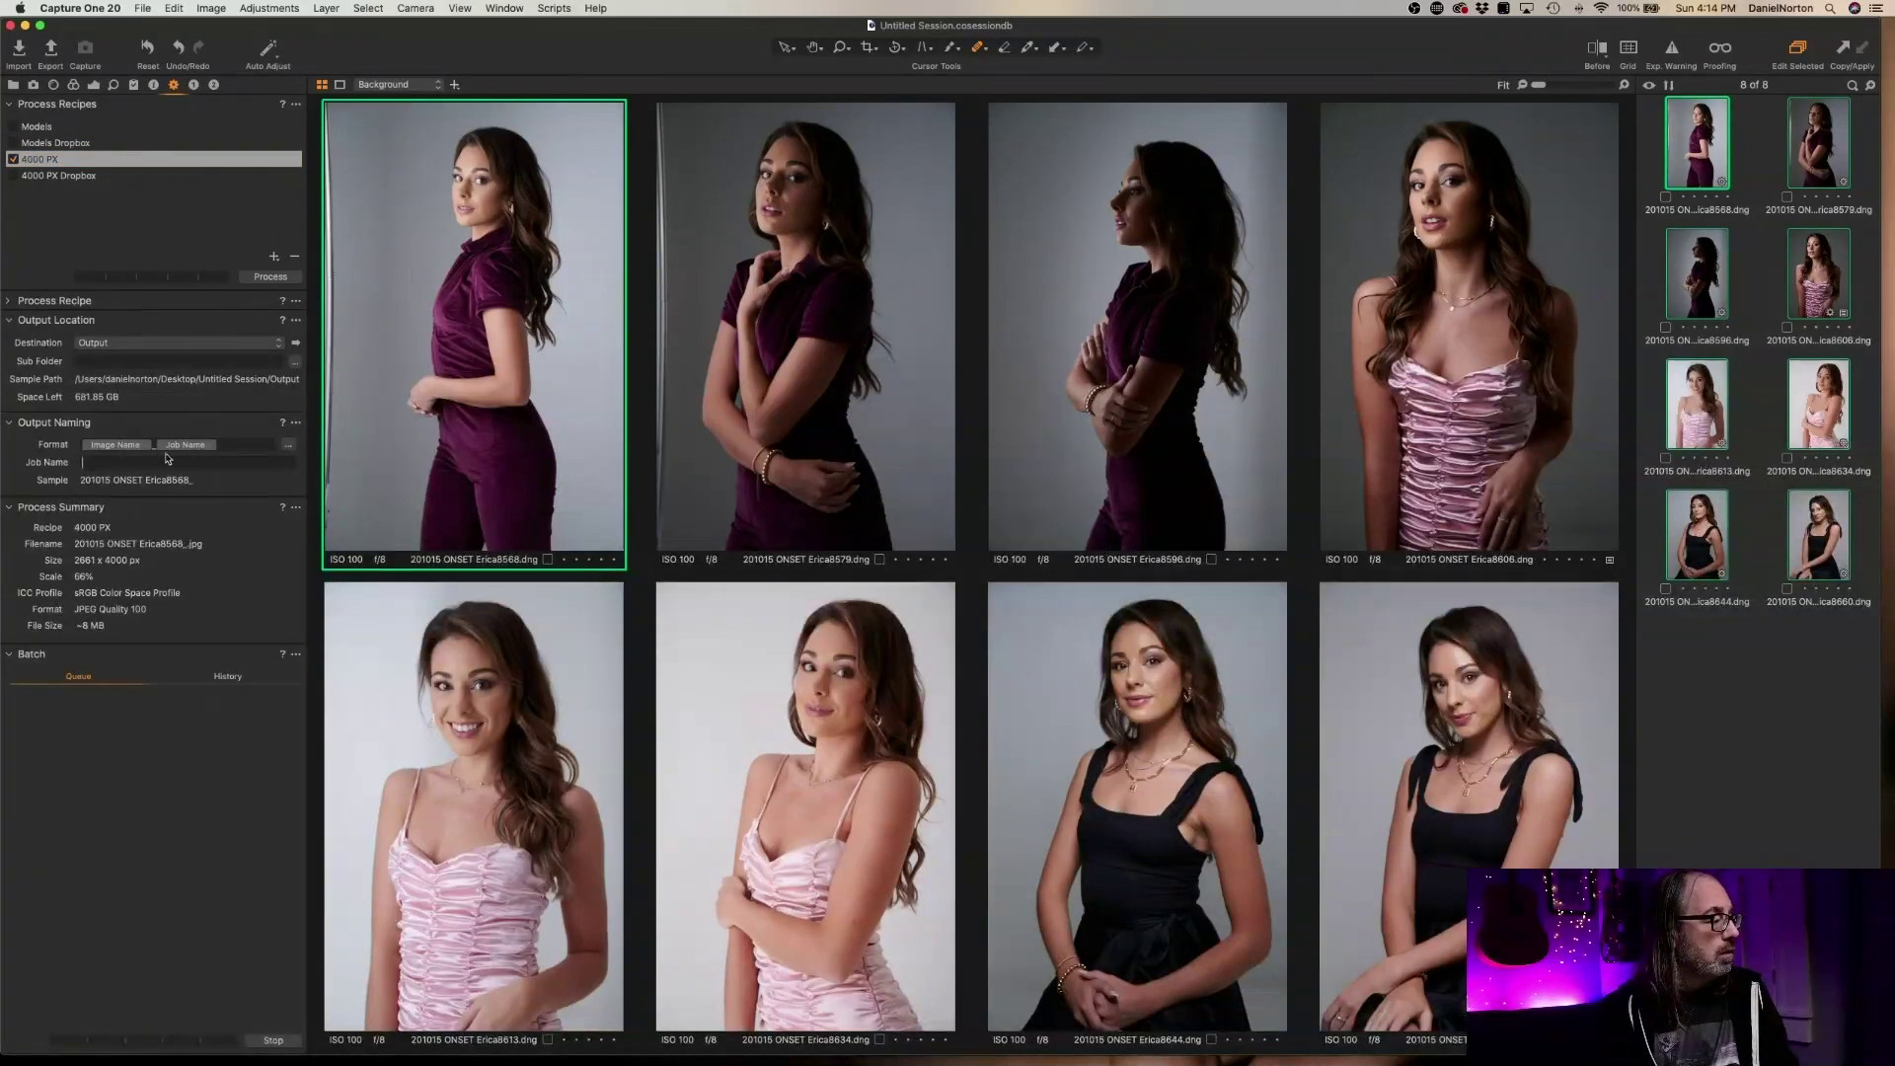
left_click(11, 321)
left_click(9, 301)
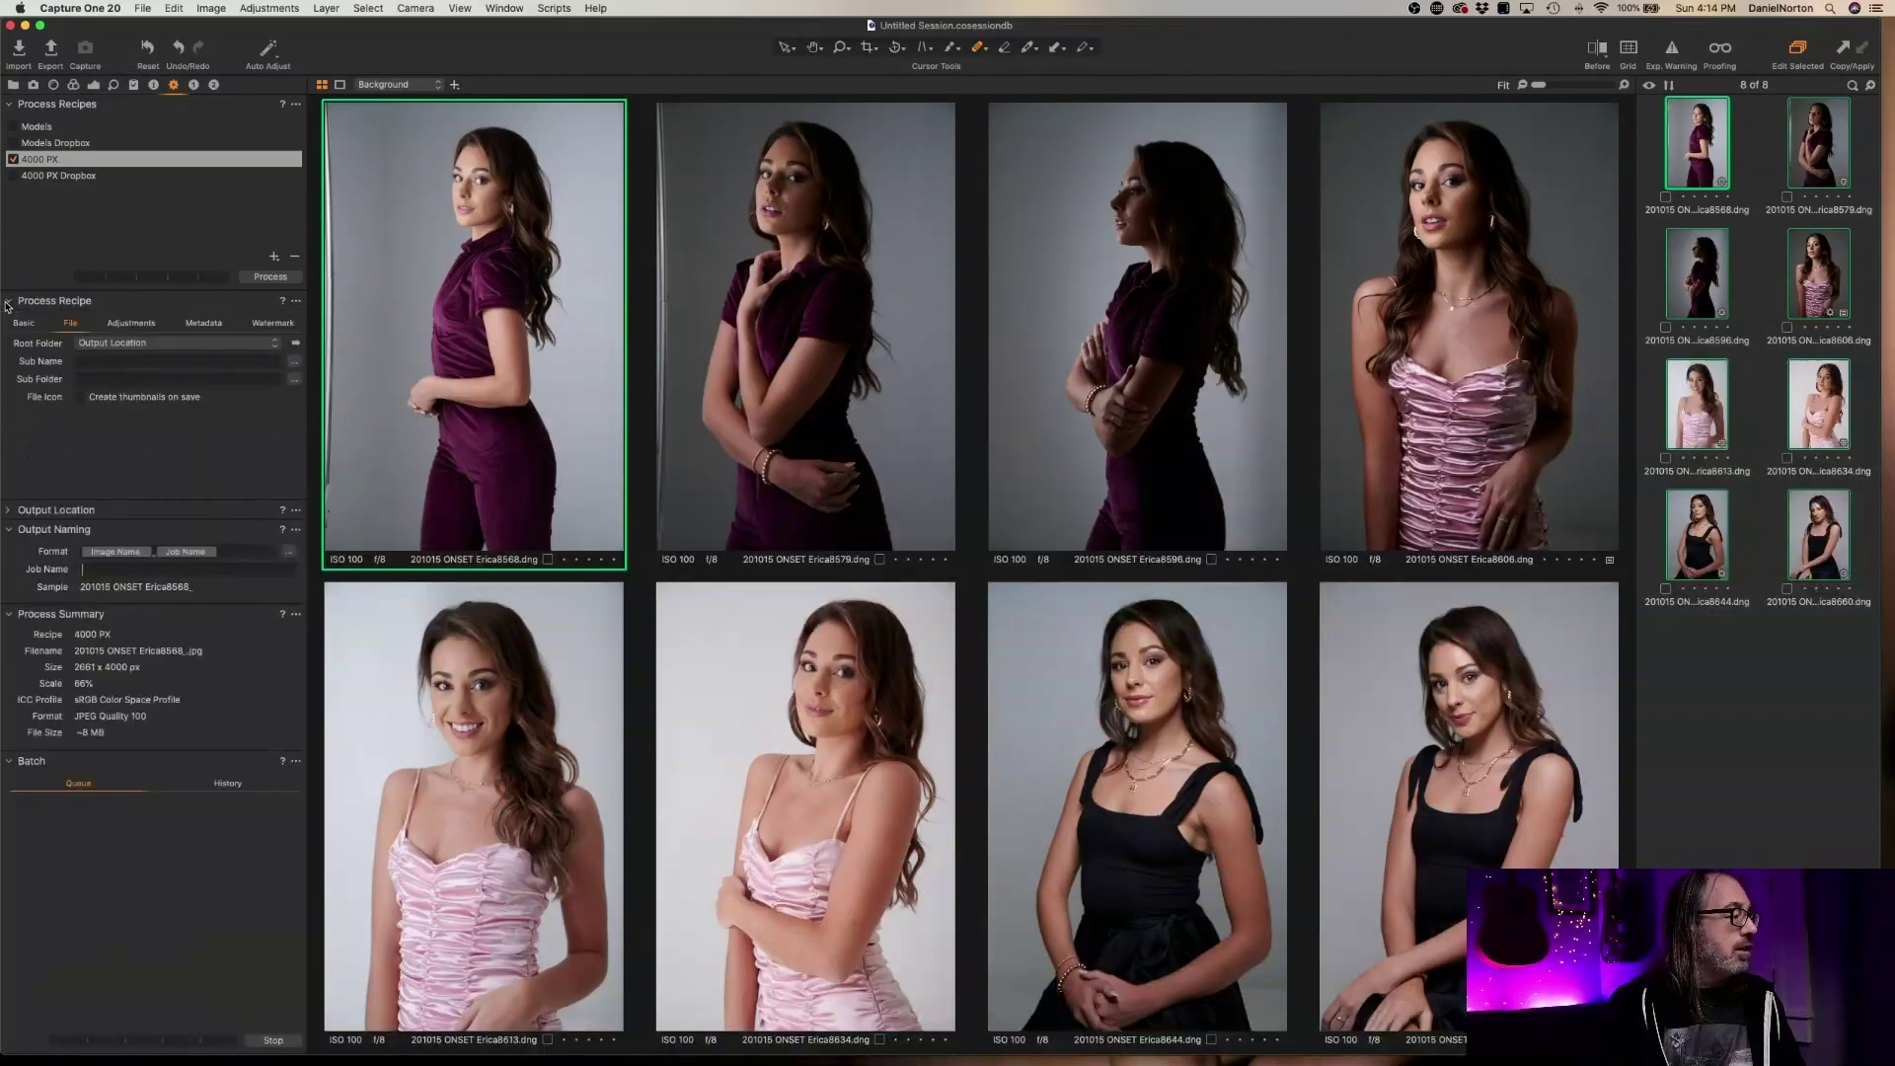
Try the Rating and Color Tag presets for the 4000 PX recipe's sub name, and clear the format
left_click(295, 361)
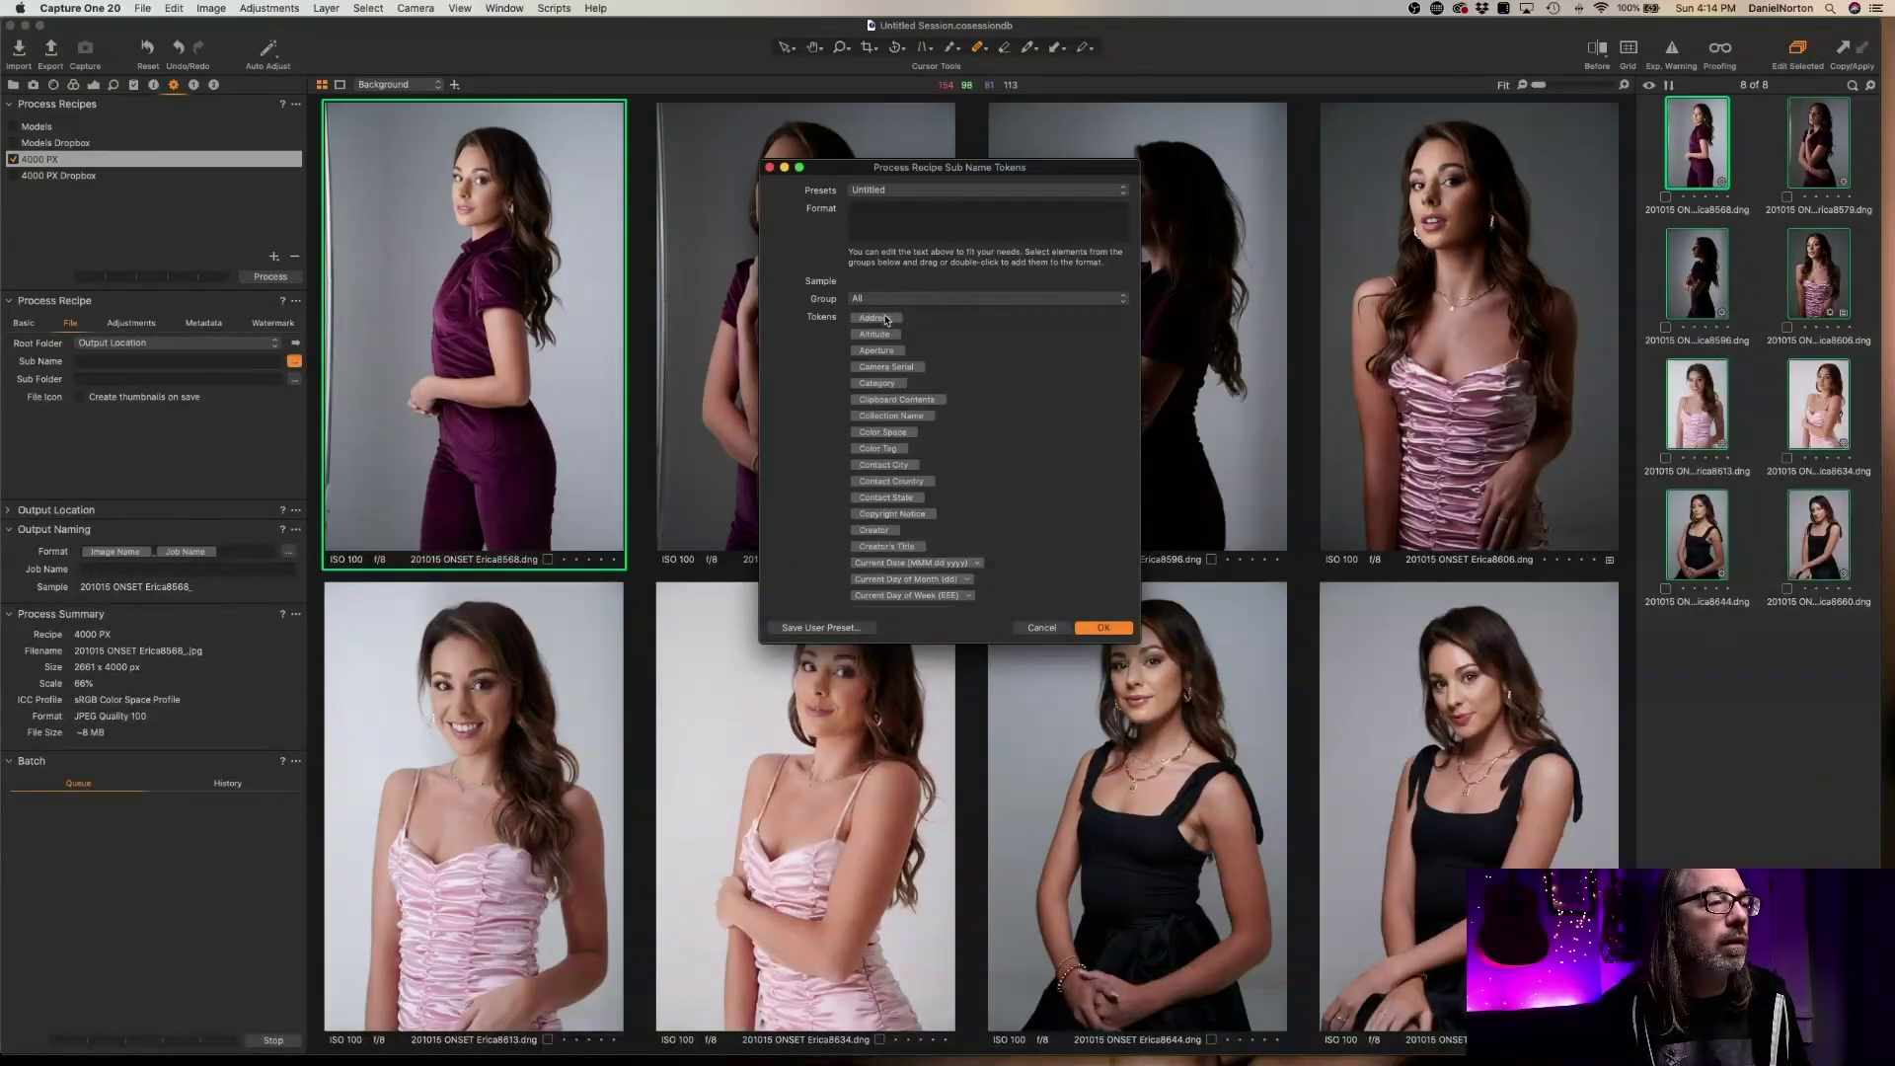
left_click(899, 192)
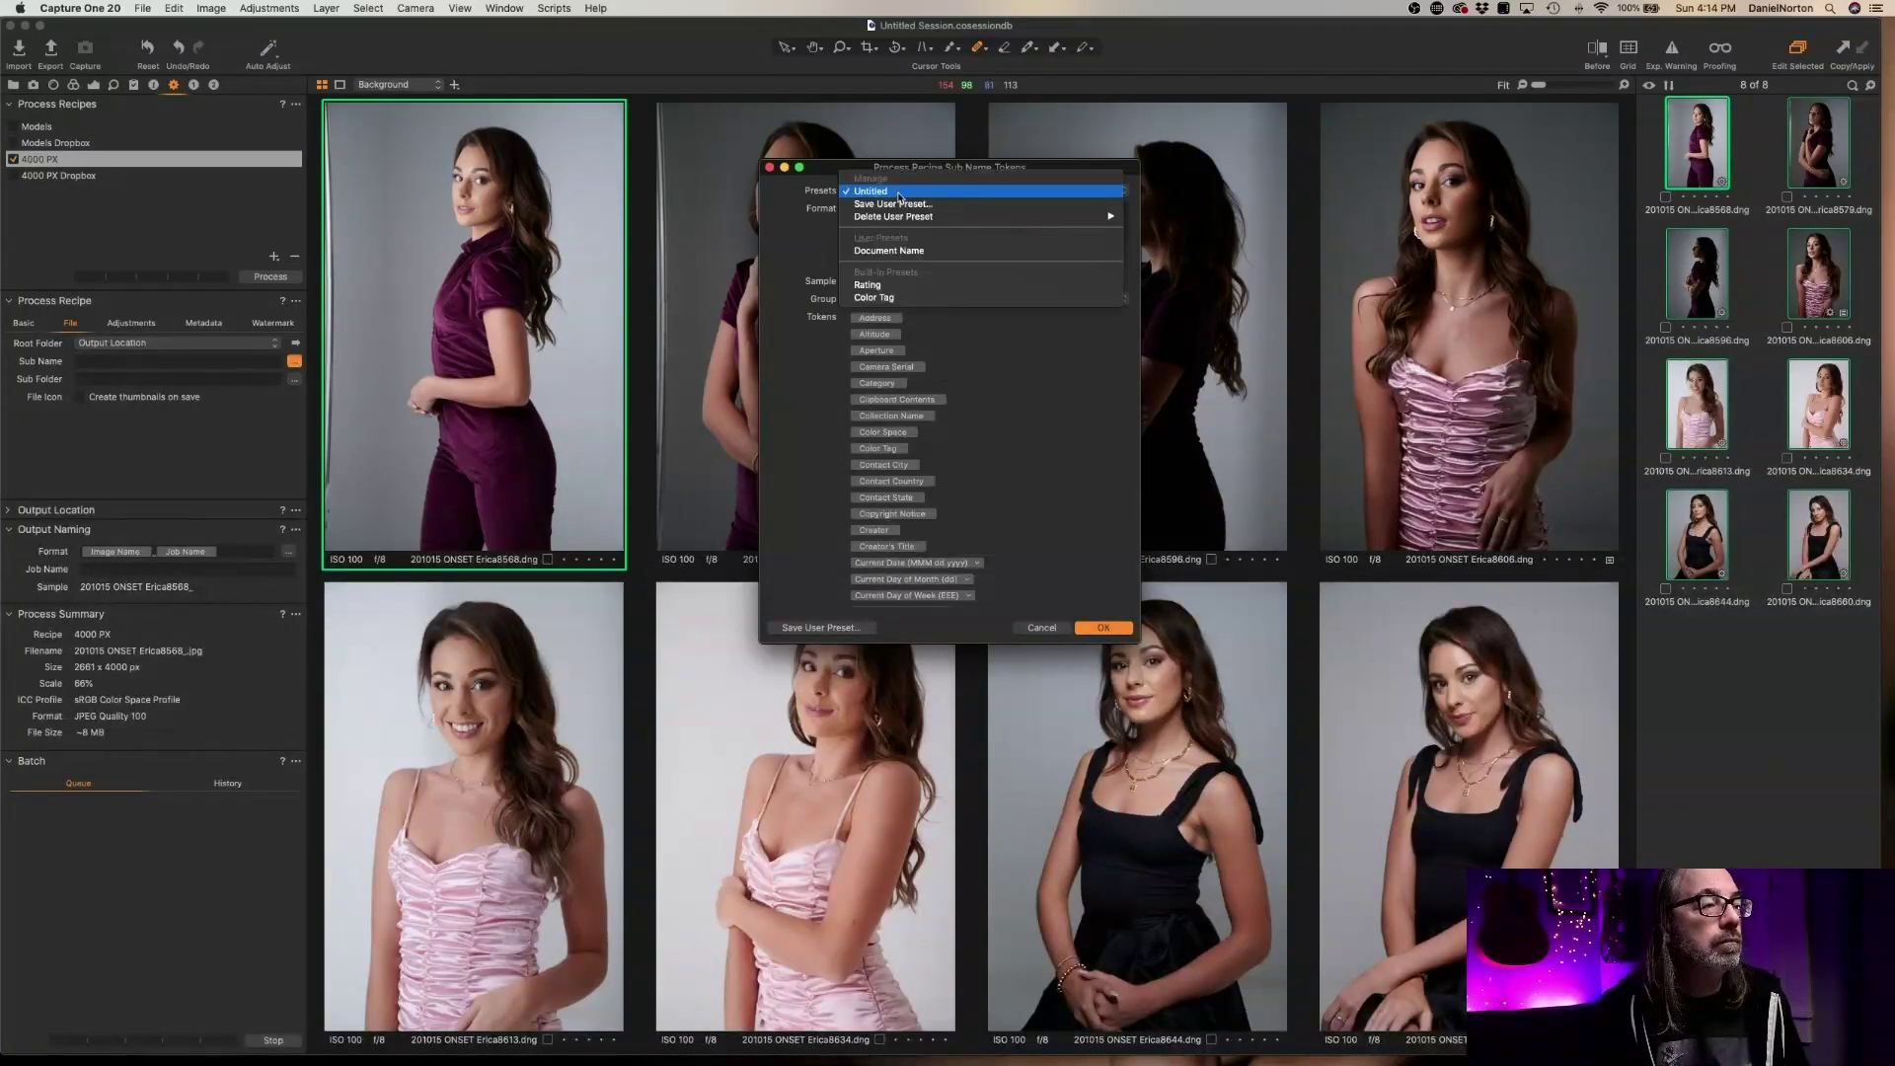
left_click(874, 285)
scroll(965, 370, "up", 1)
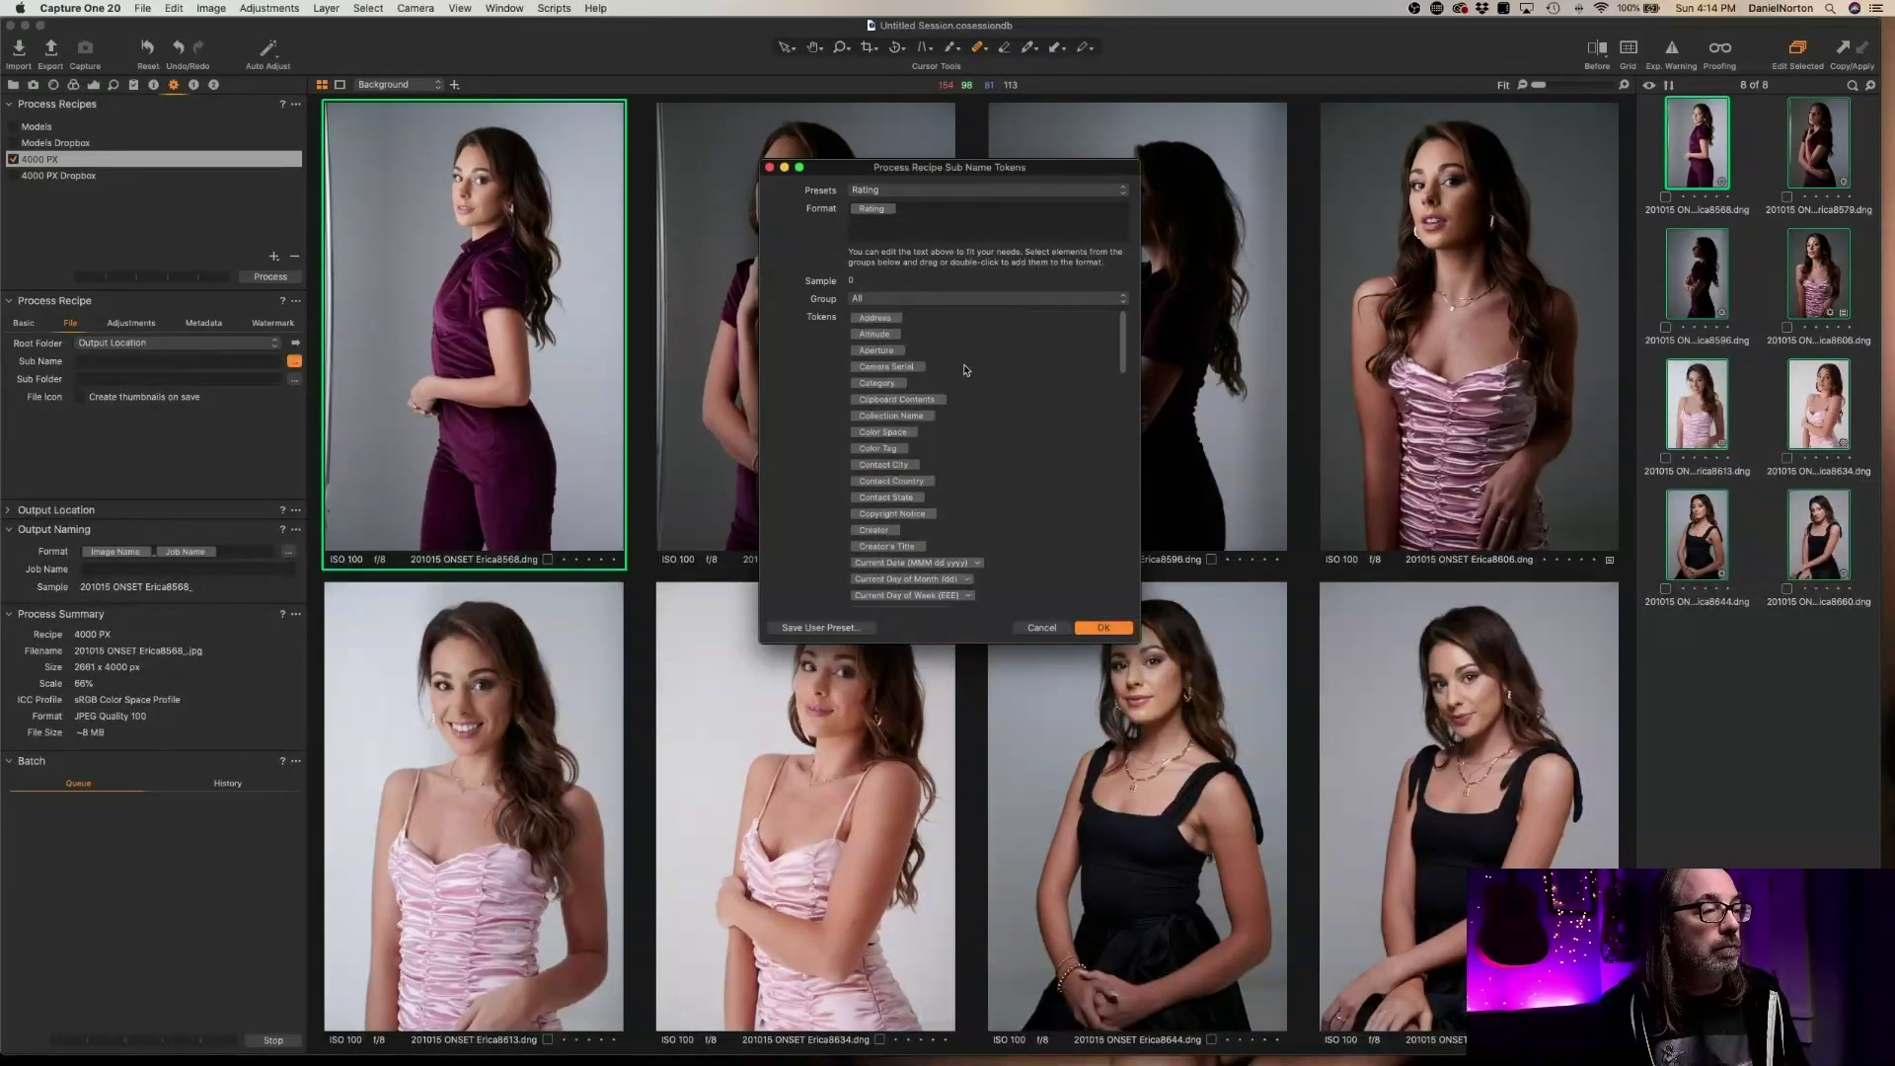
left_click(899, 192)
left_click(902, 205)
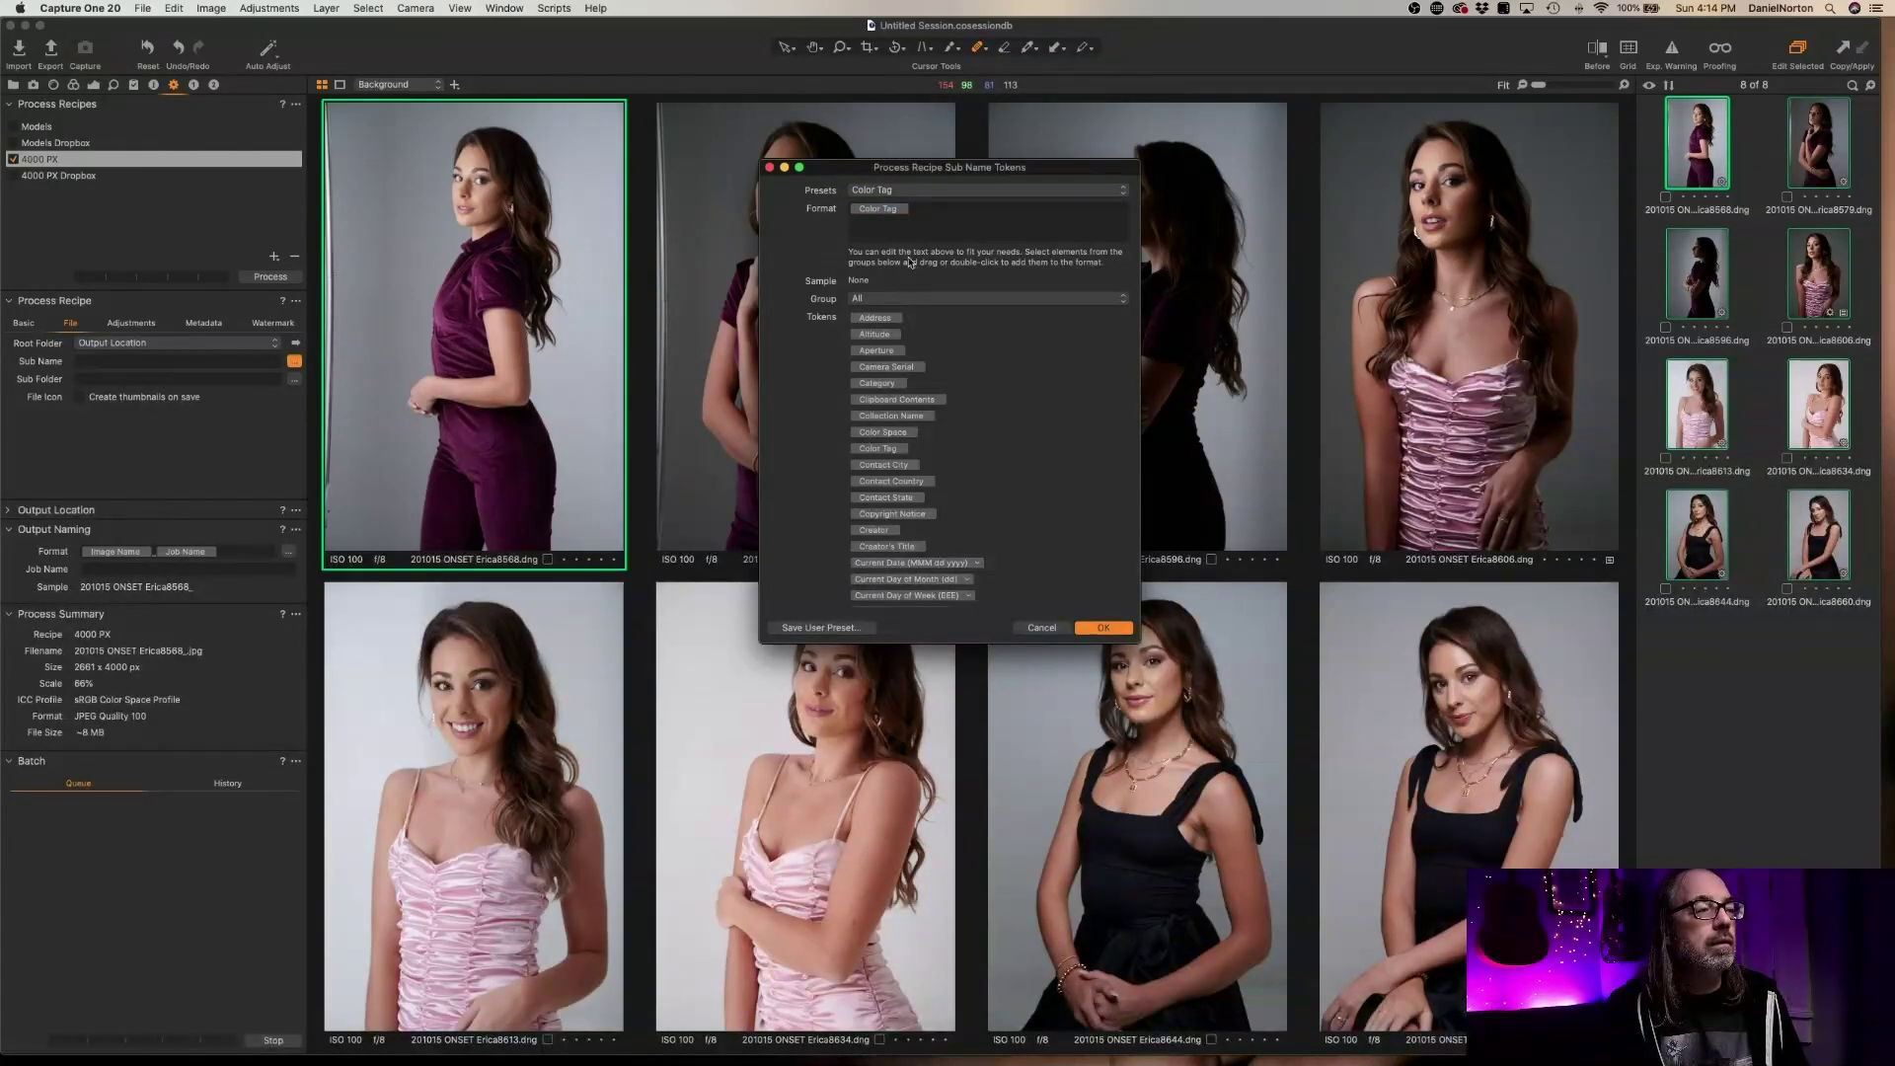
left_click(900, 211)
key("BackSpace")
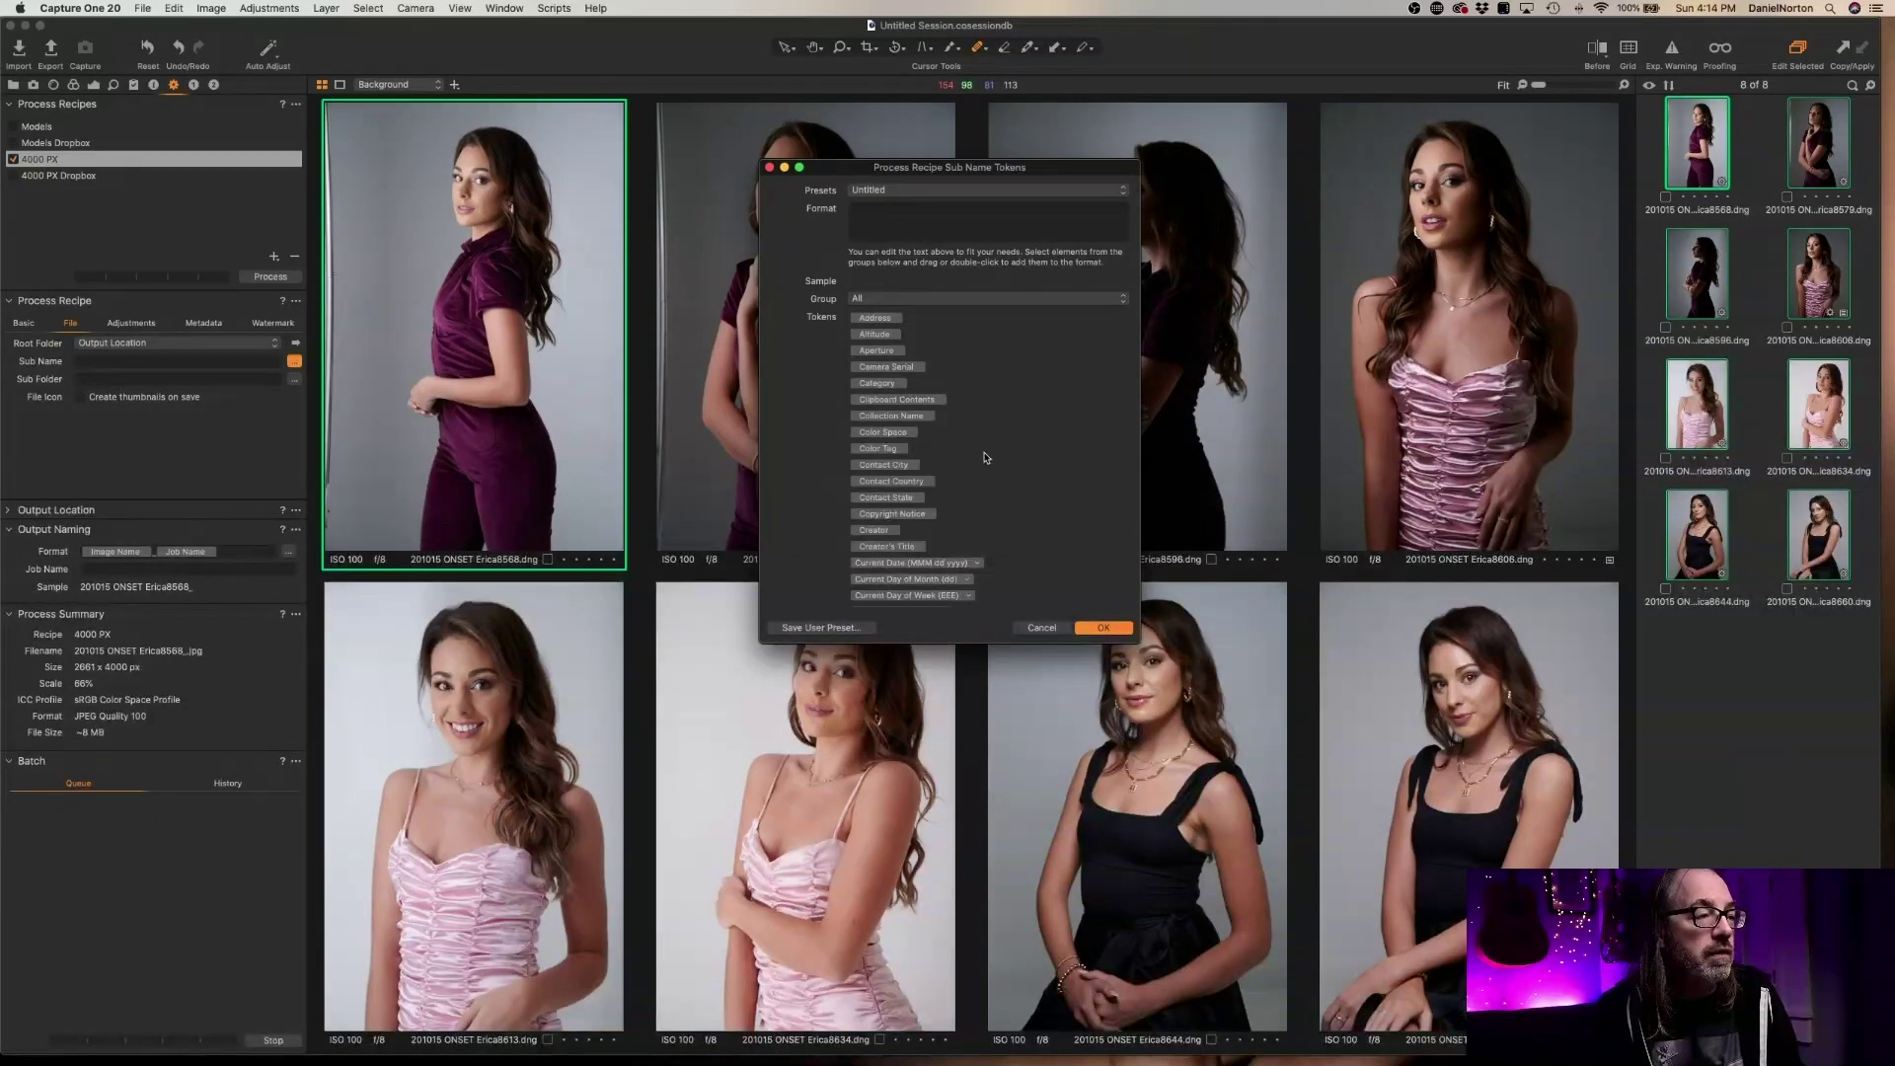
Look through the sub name tokens, try the Dimensions token, and discard the change
scroll(987, 459, "down", 2)
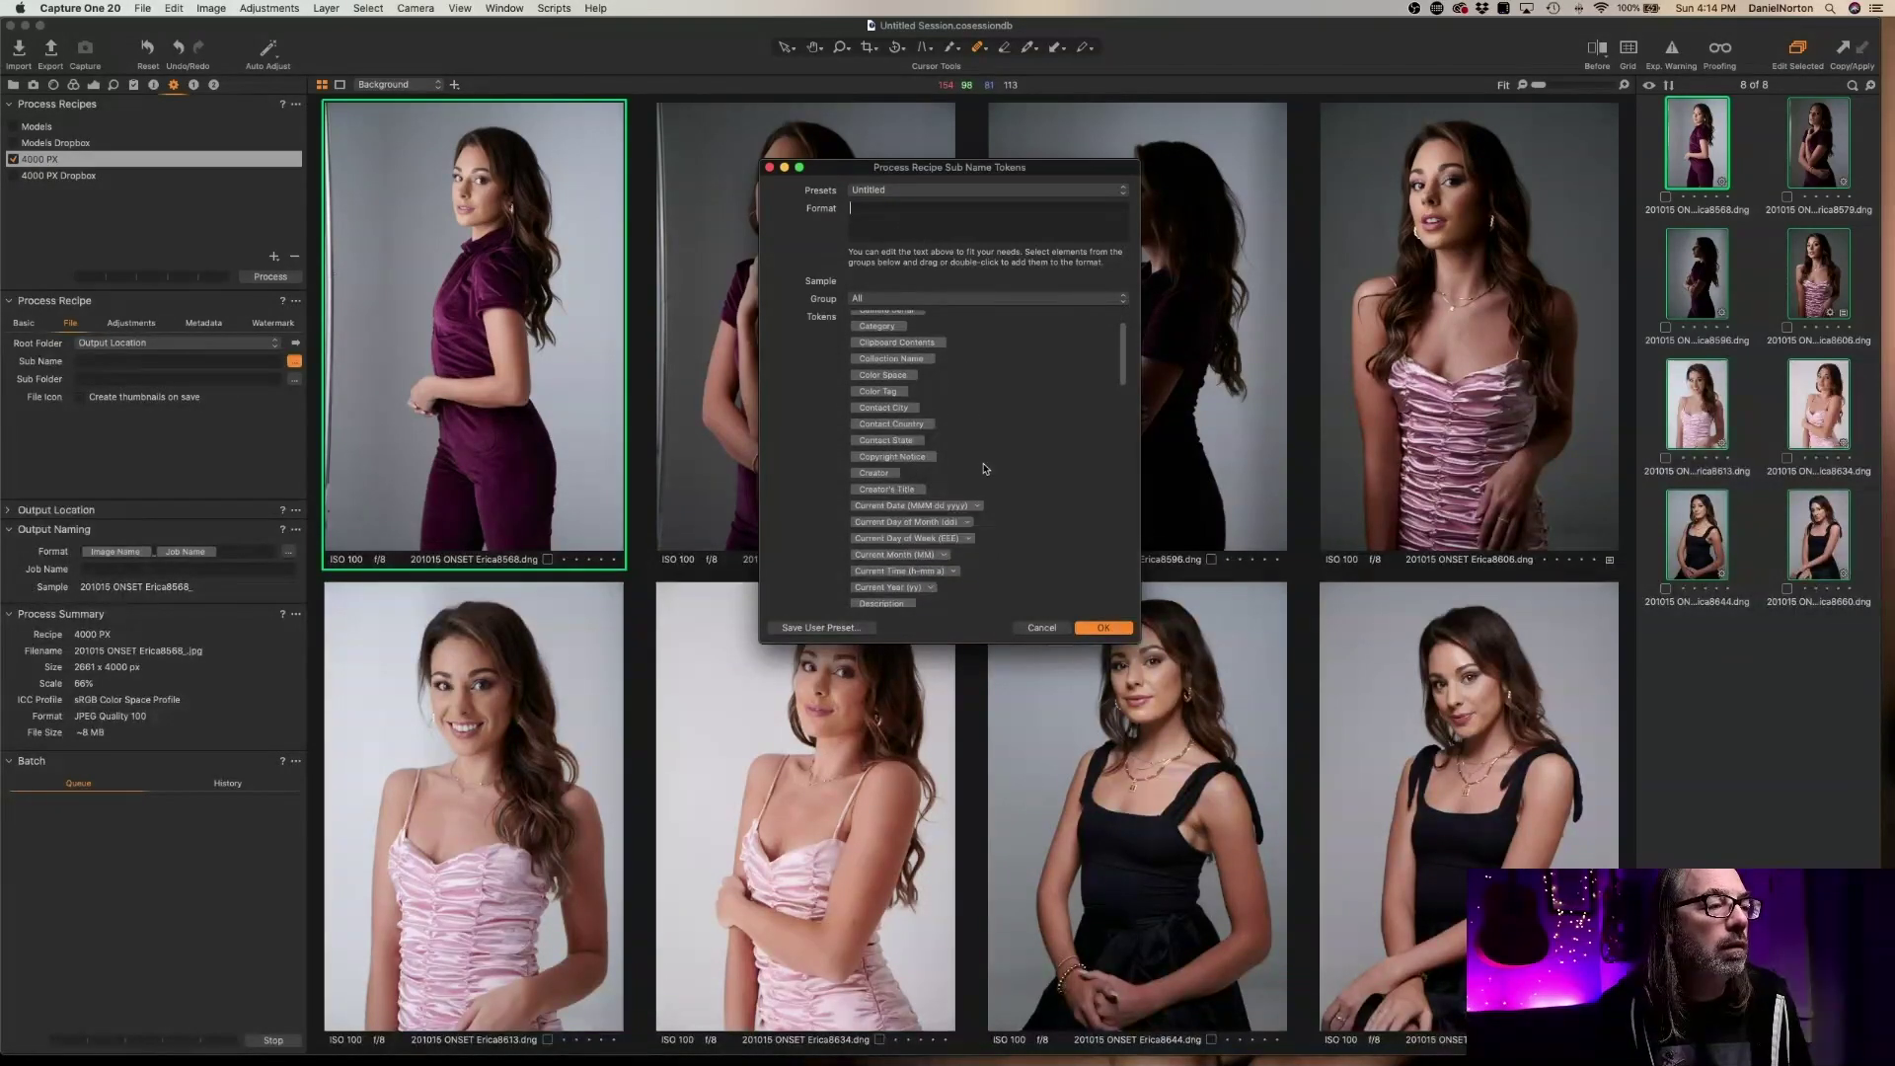
scroll(985, 468, "down", 3)
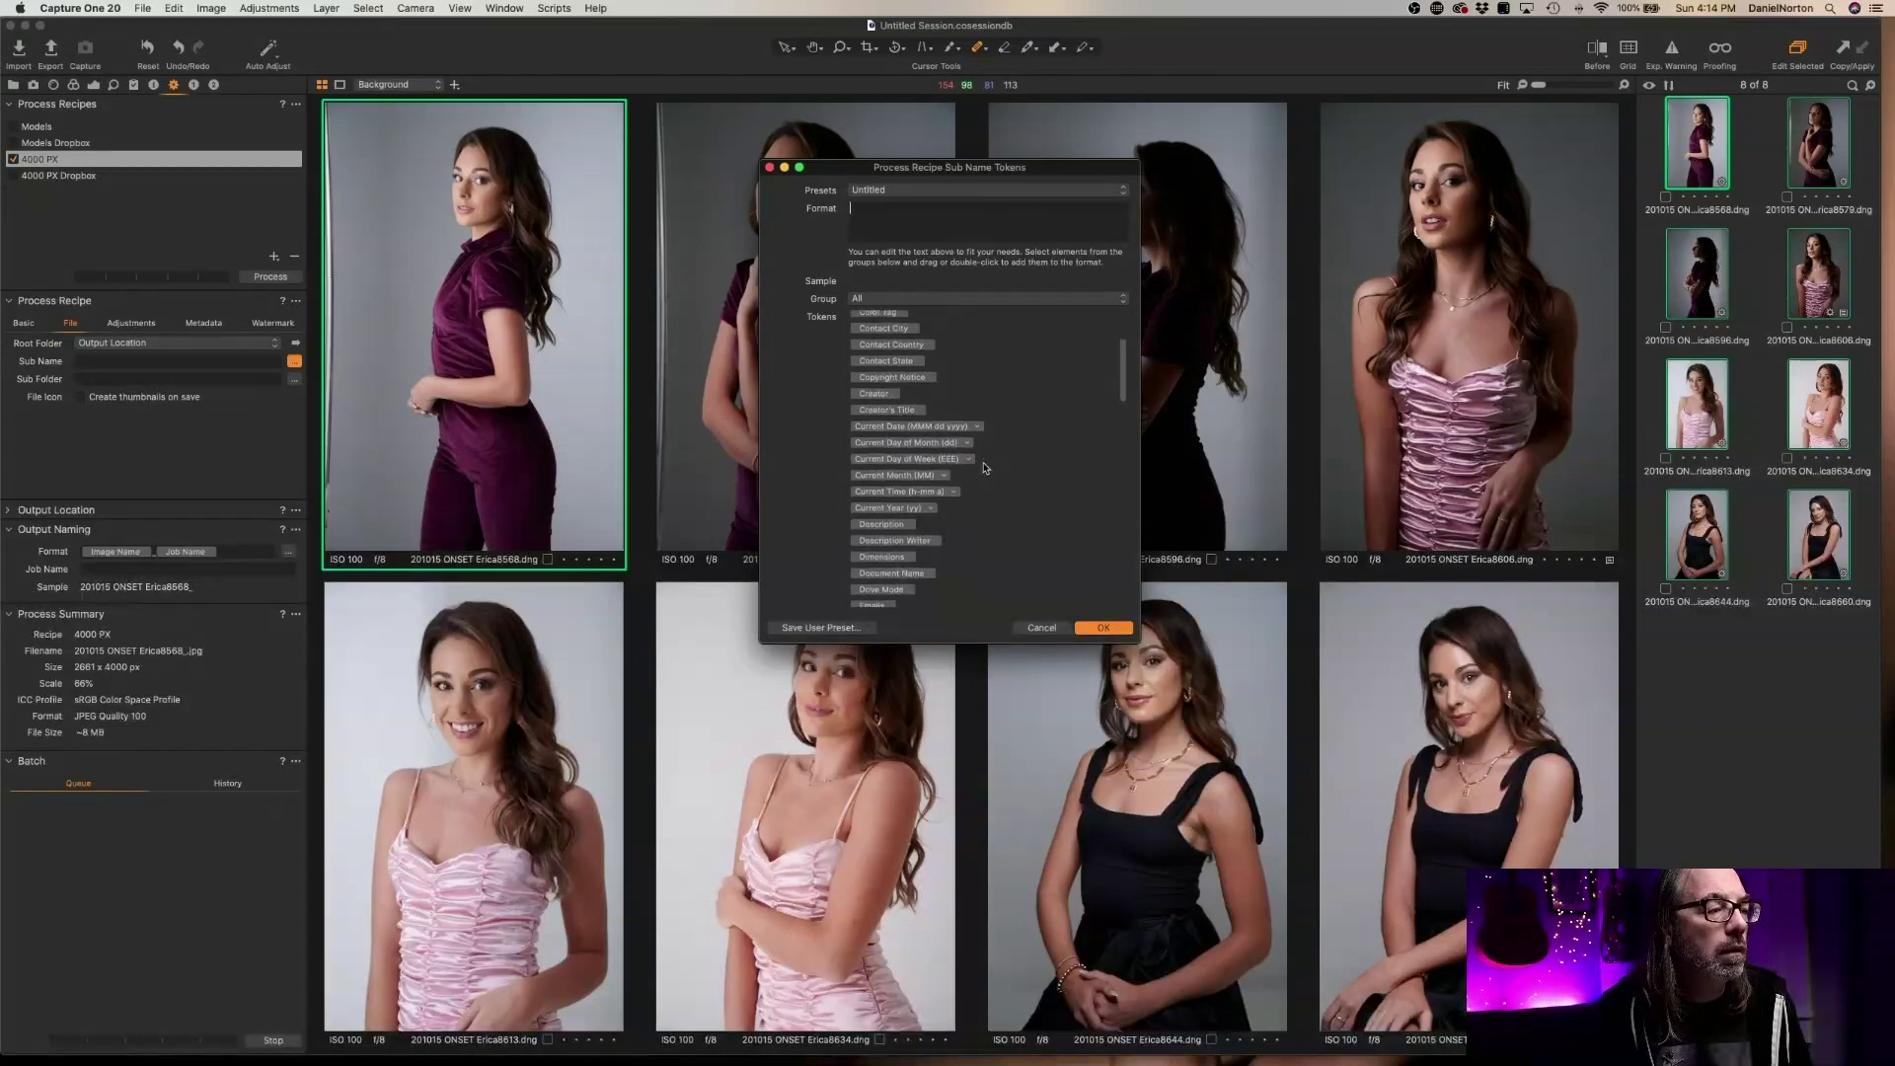
scroll(886, 527, "down", 2)
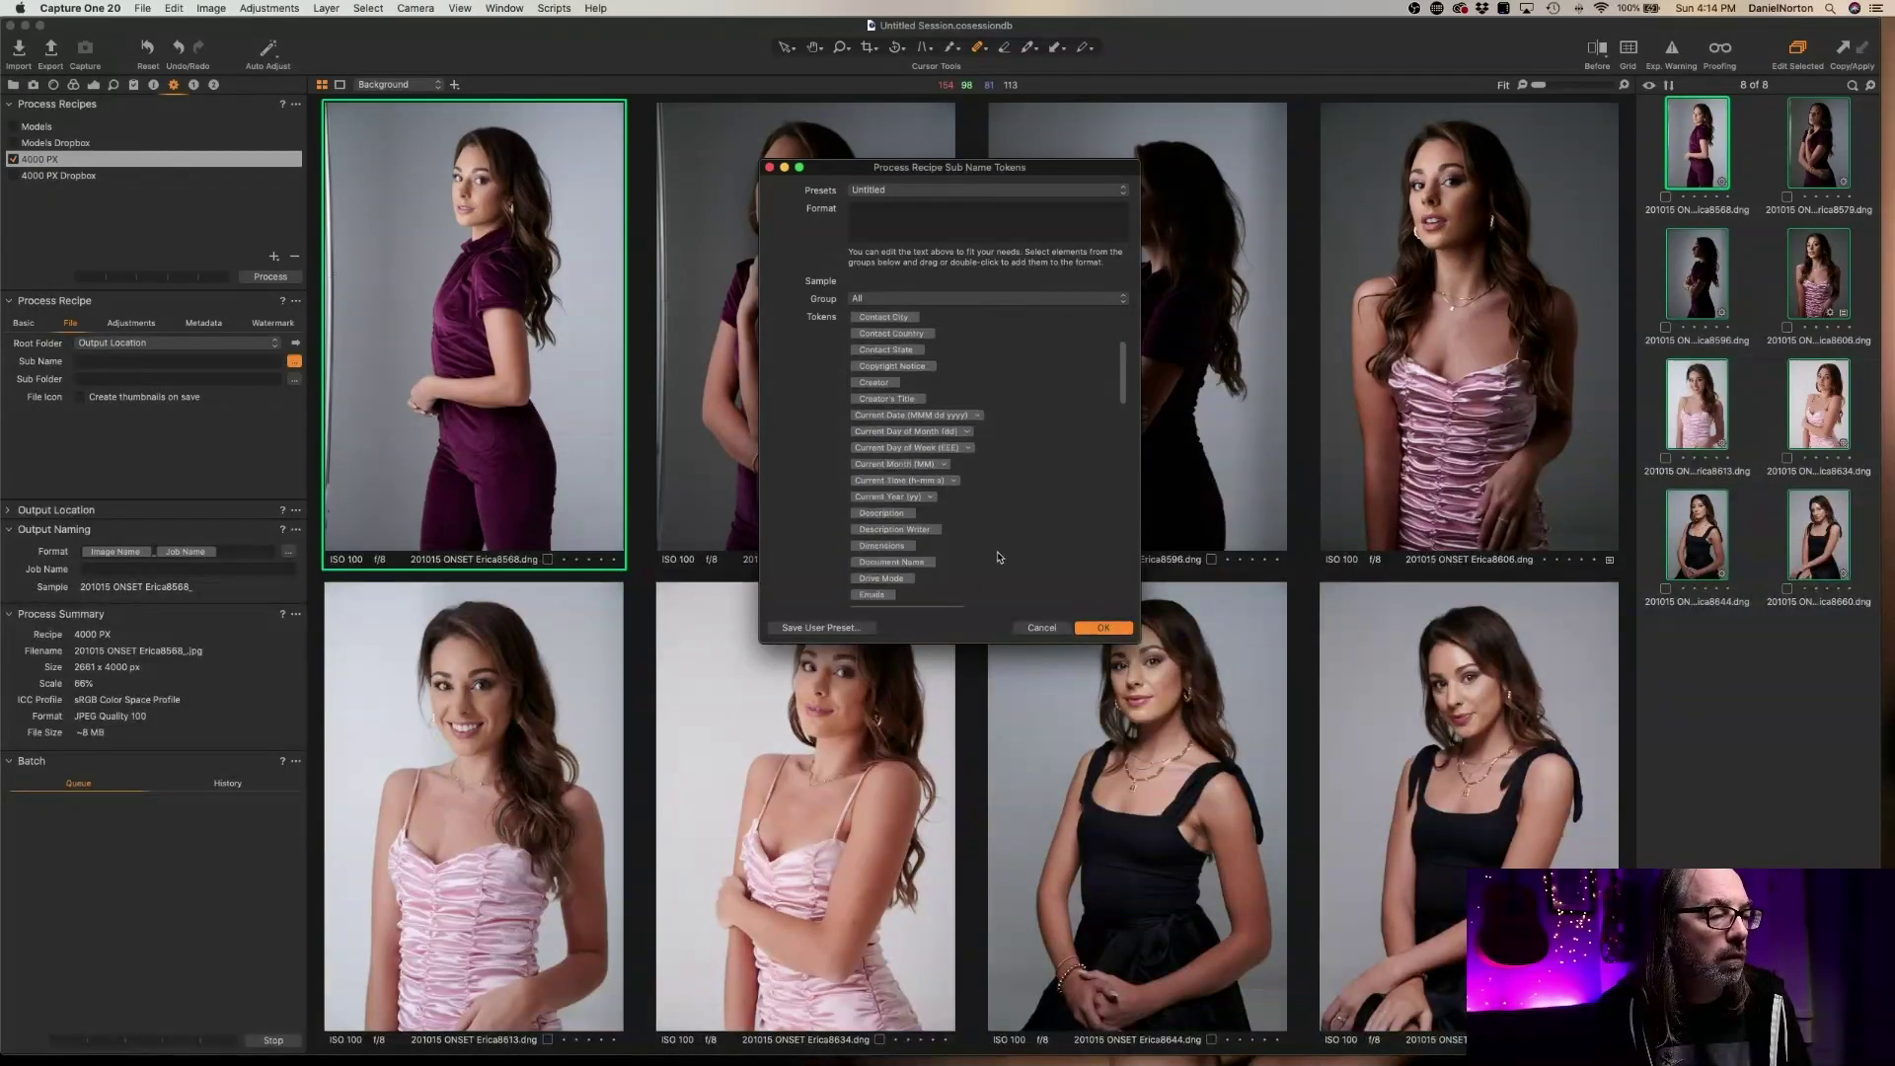
left_click(895, 496)
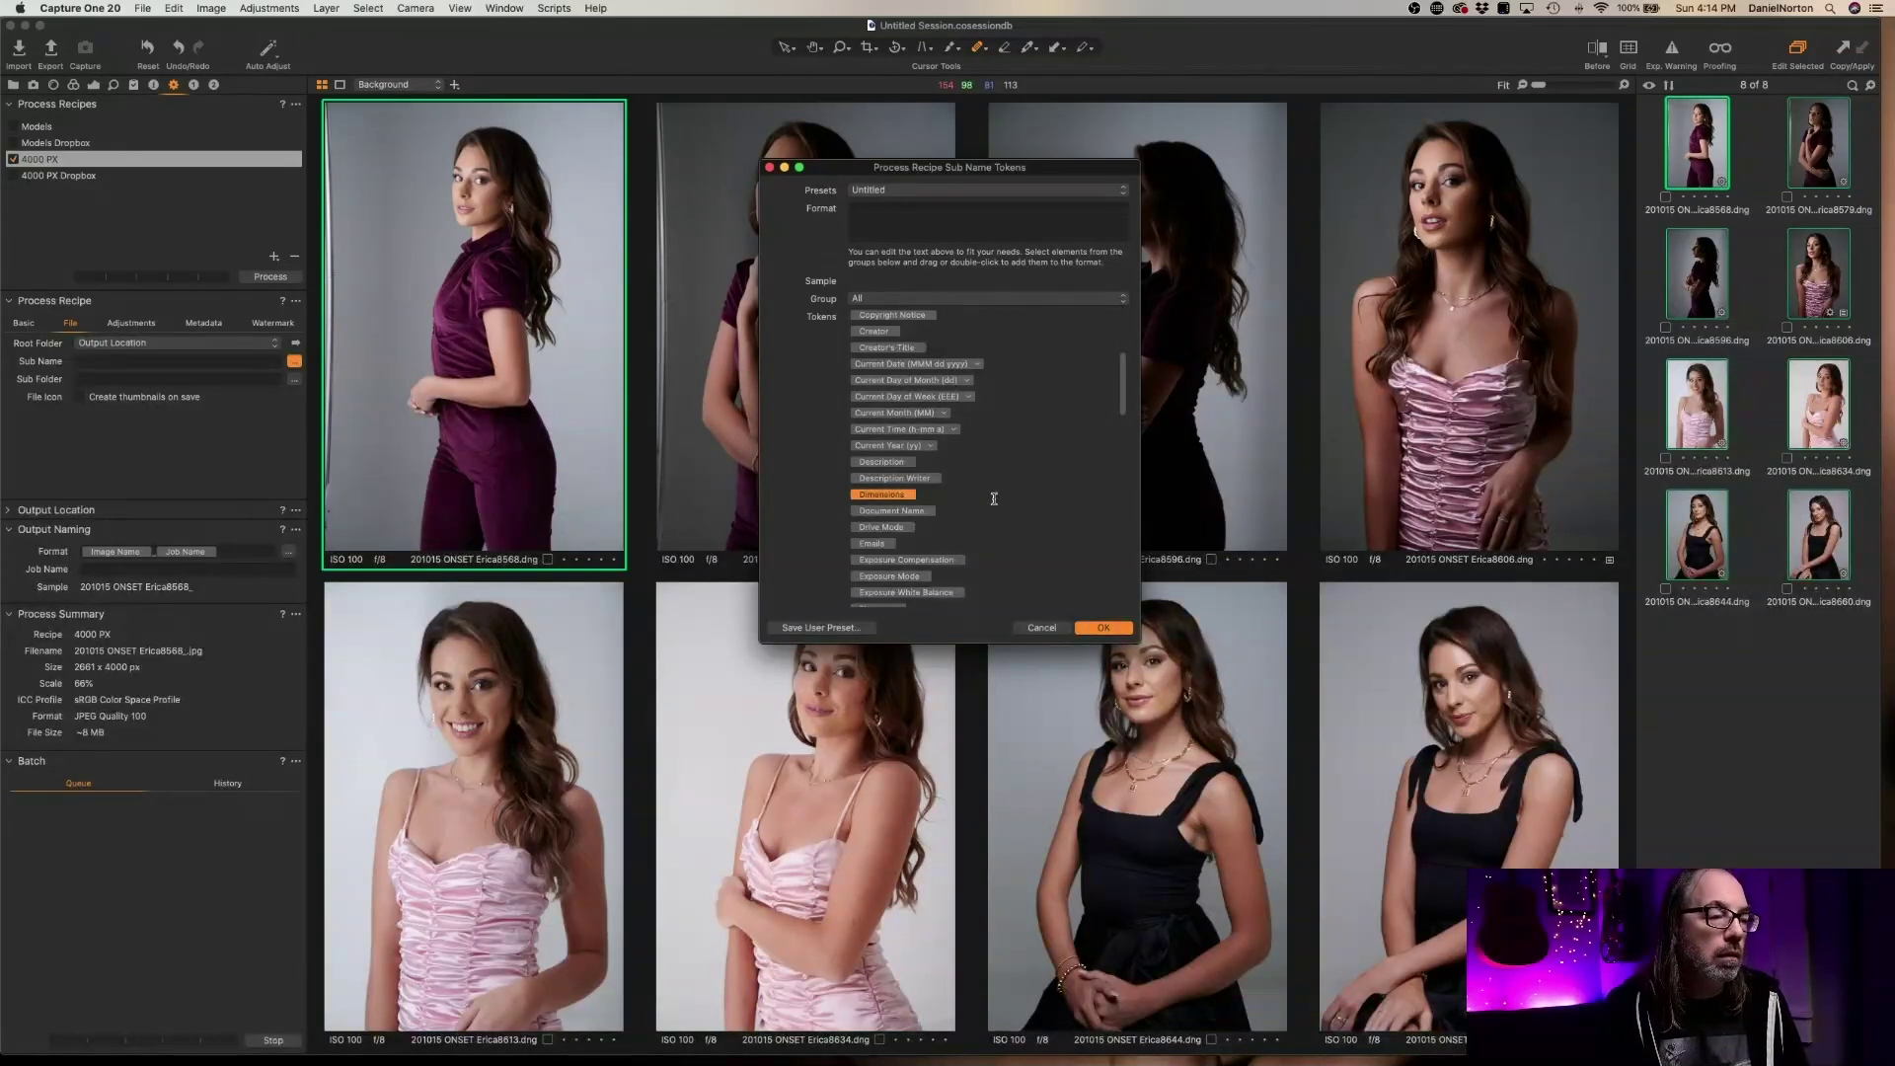
scroll(994, 498, "down", 3)
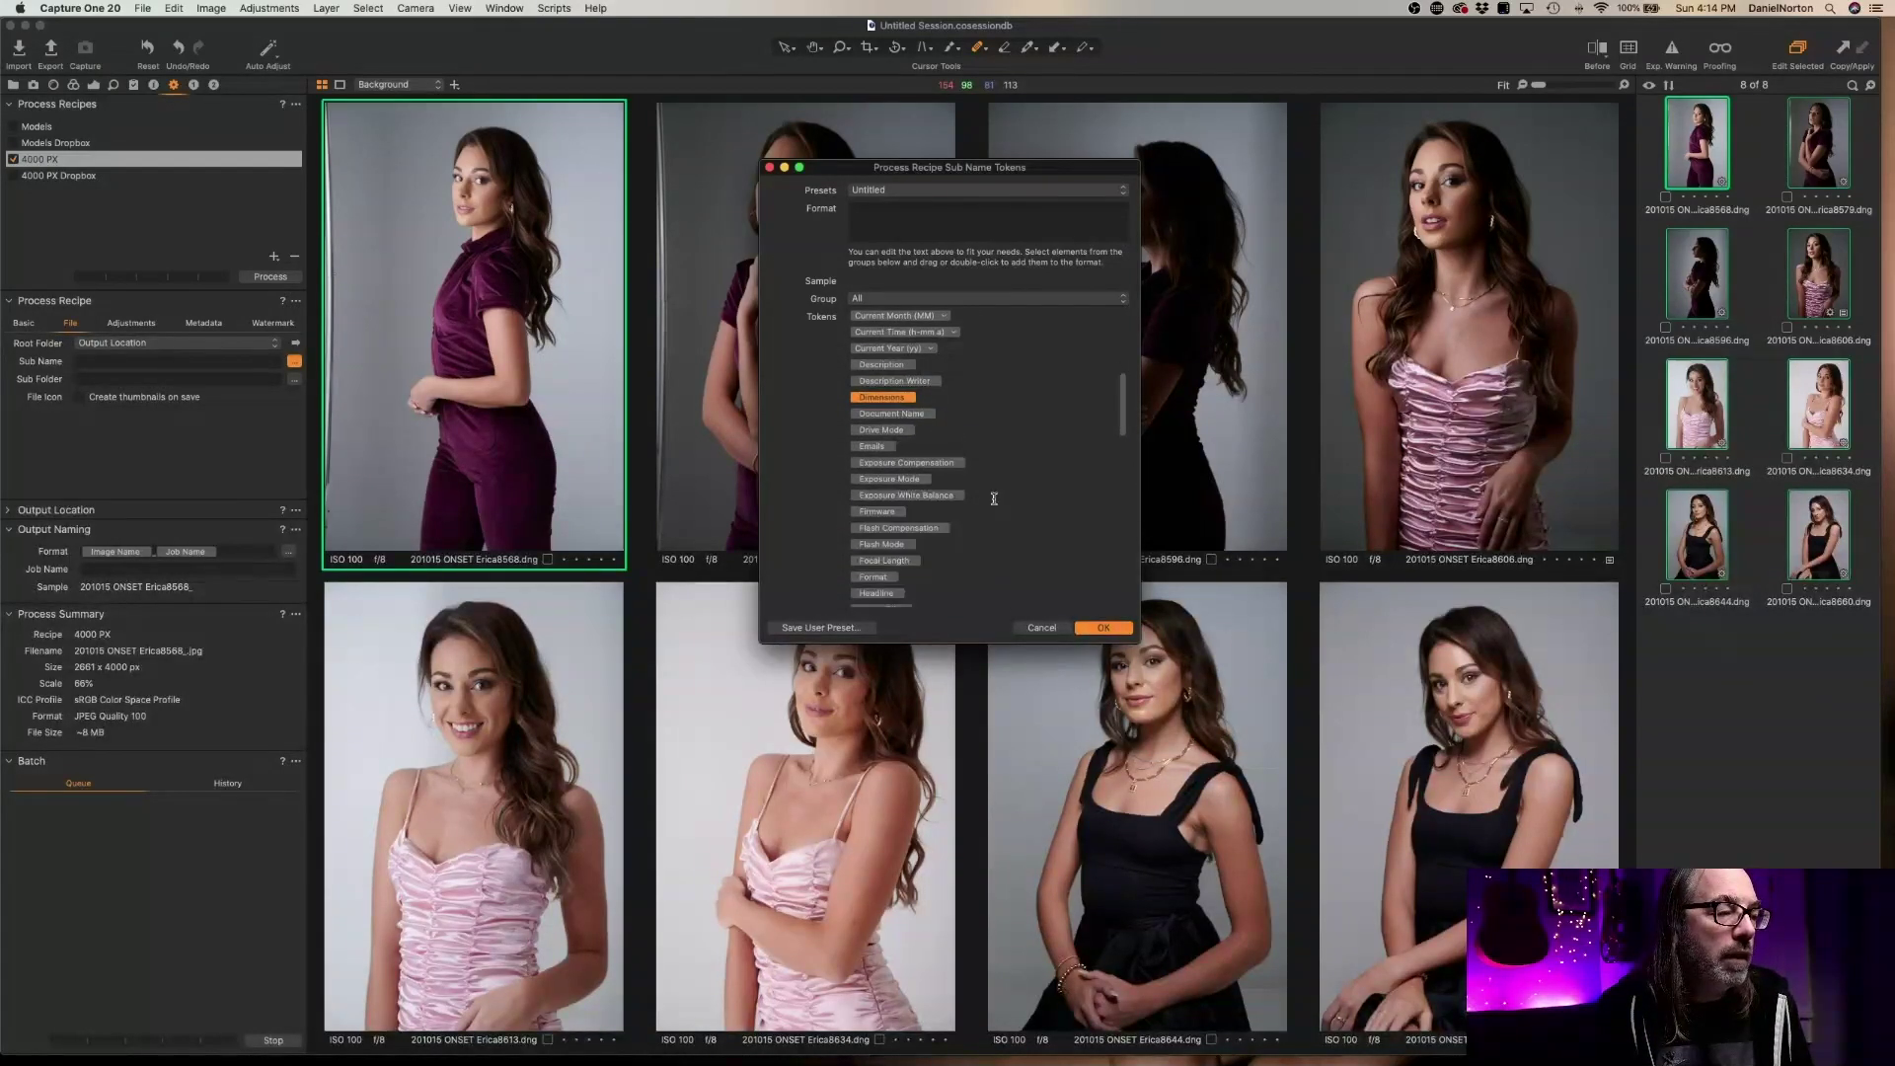
scroll(994, 499, "down", 5)
scroll(994, 499, "up", 4)
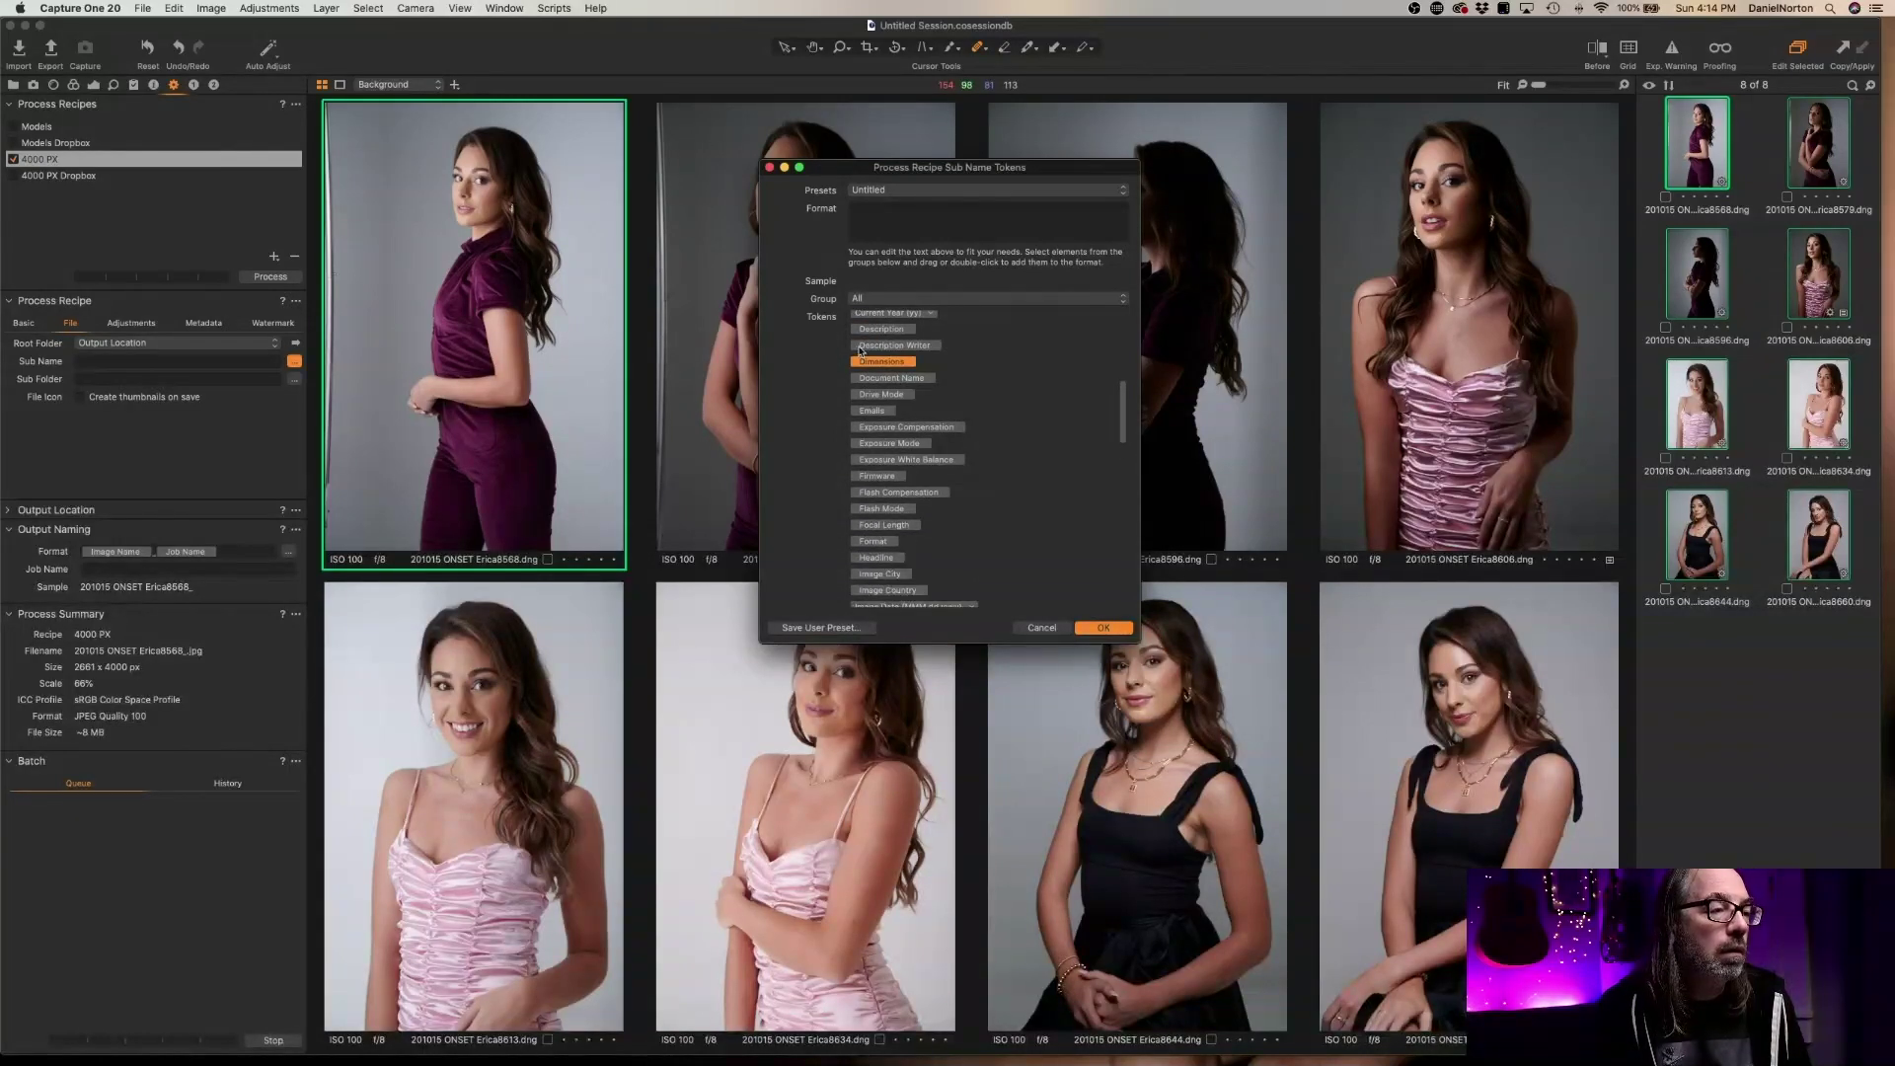
double_click(874, 362)
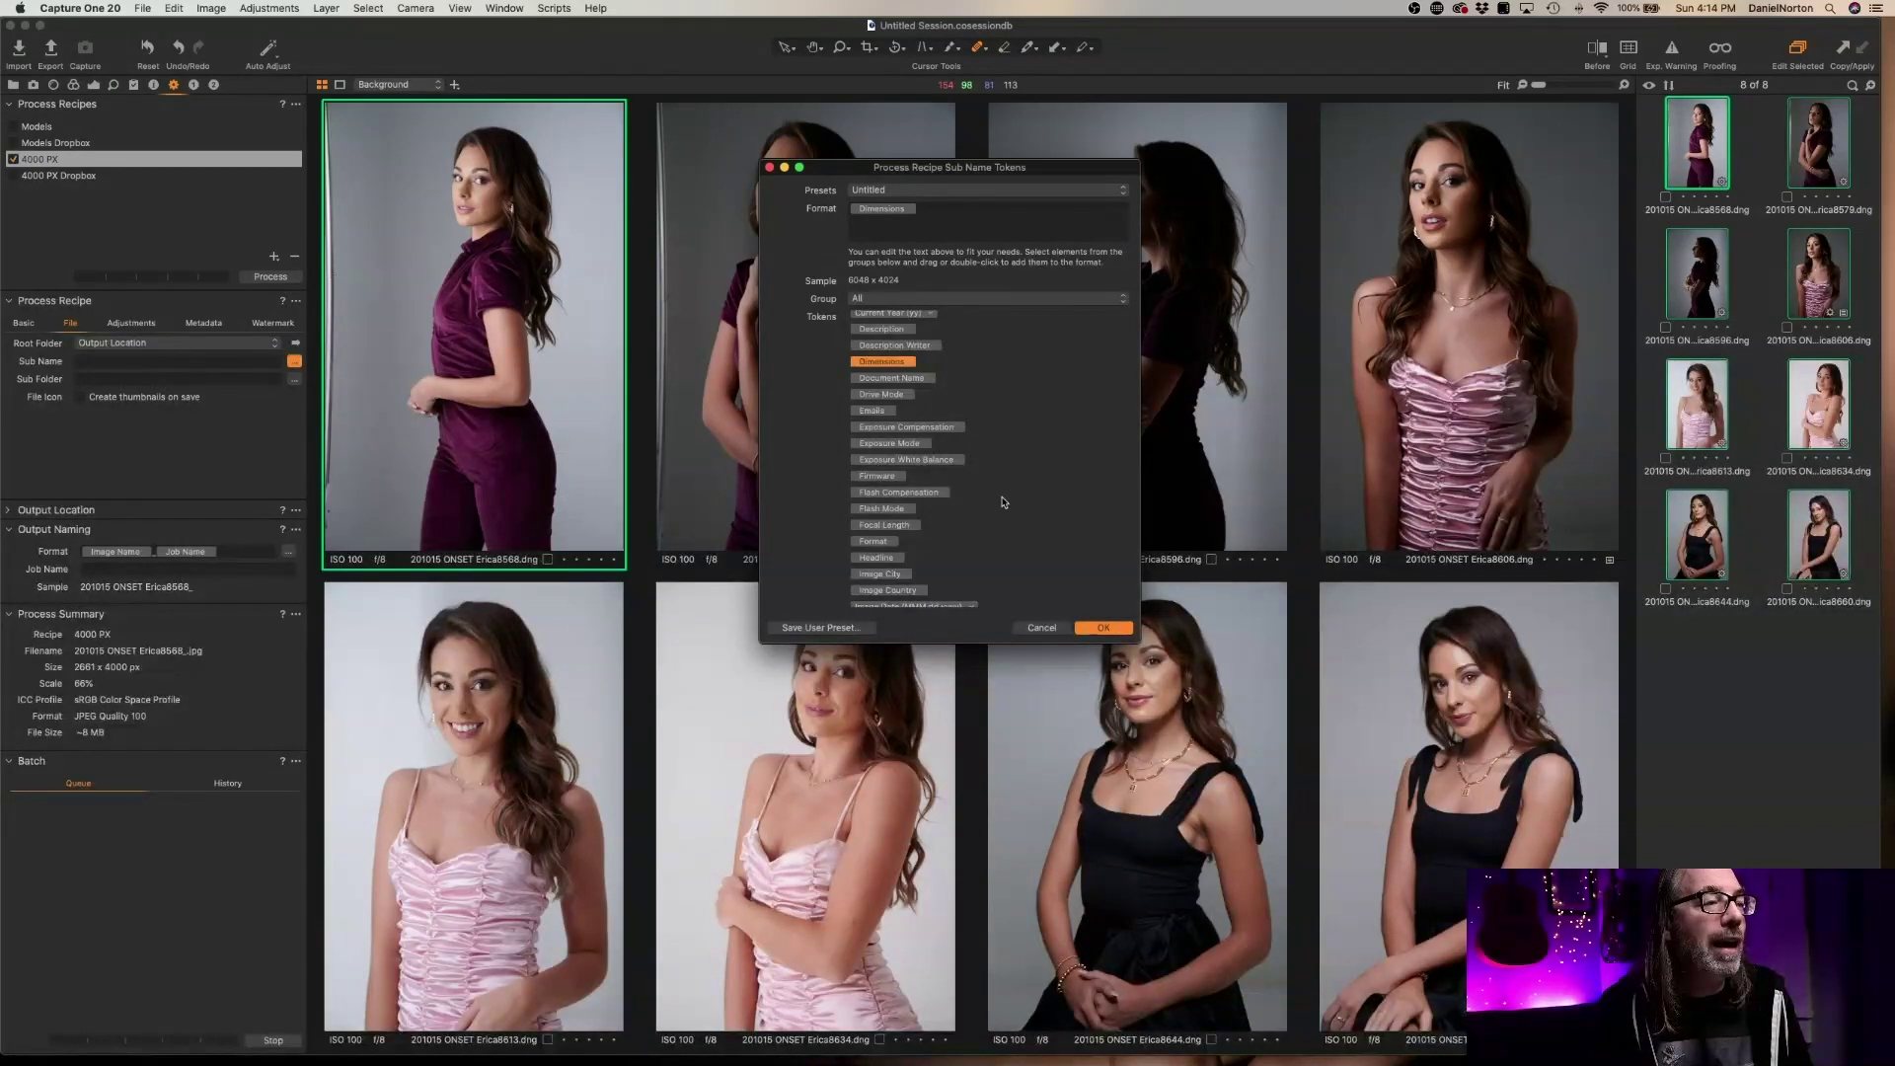
left_click(1049, 628)
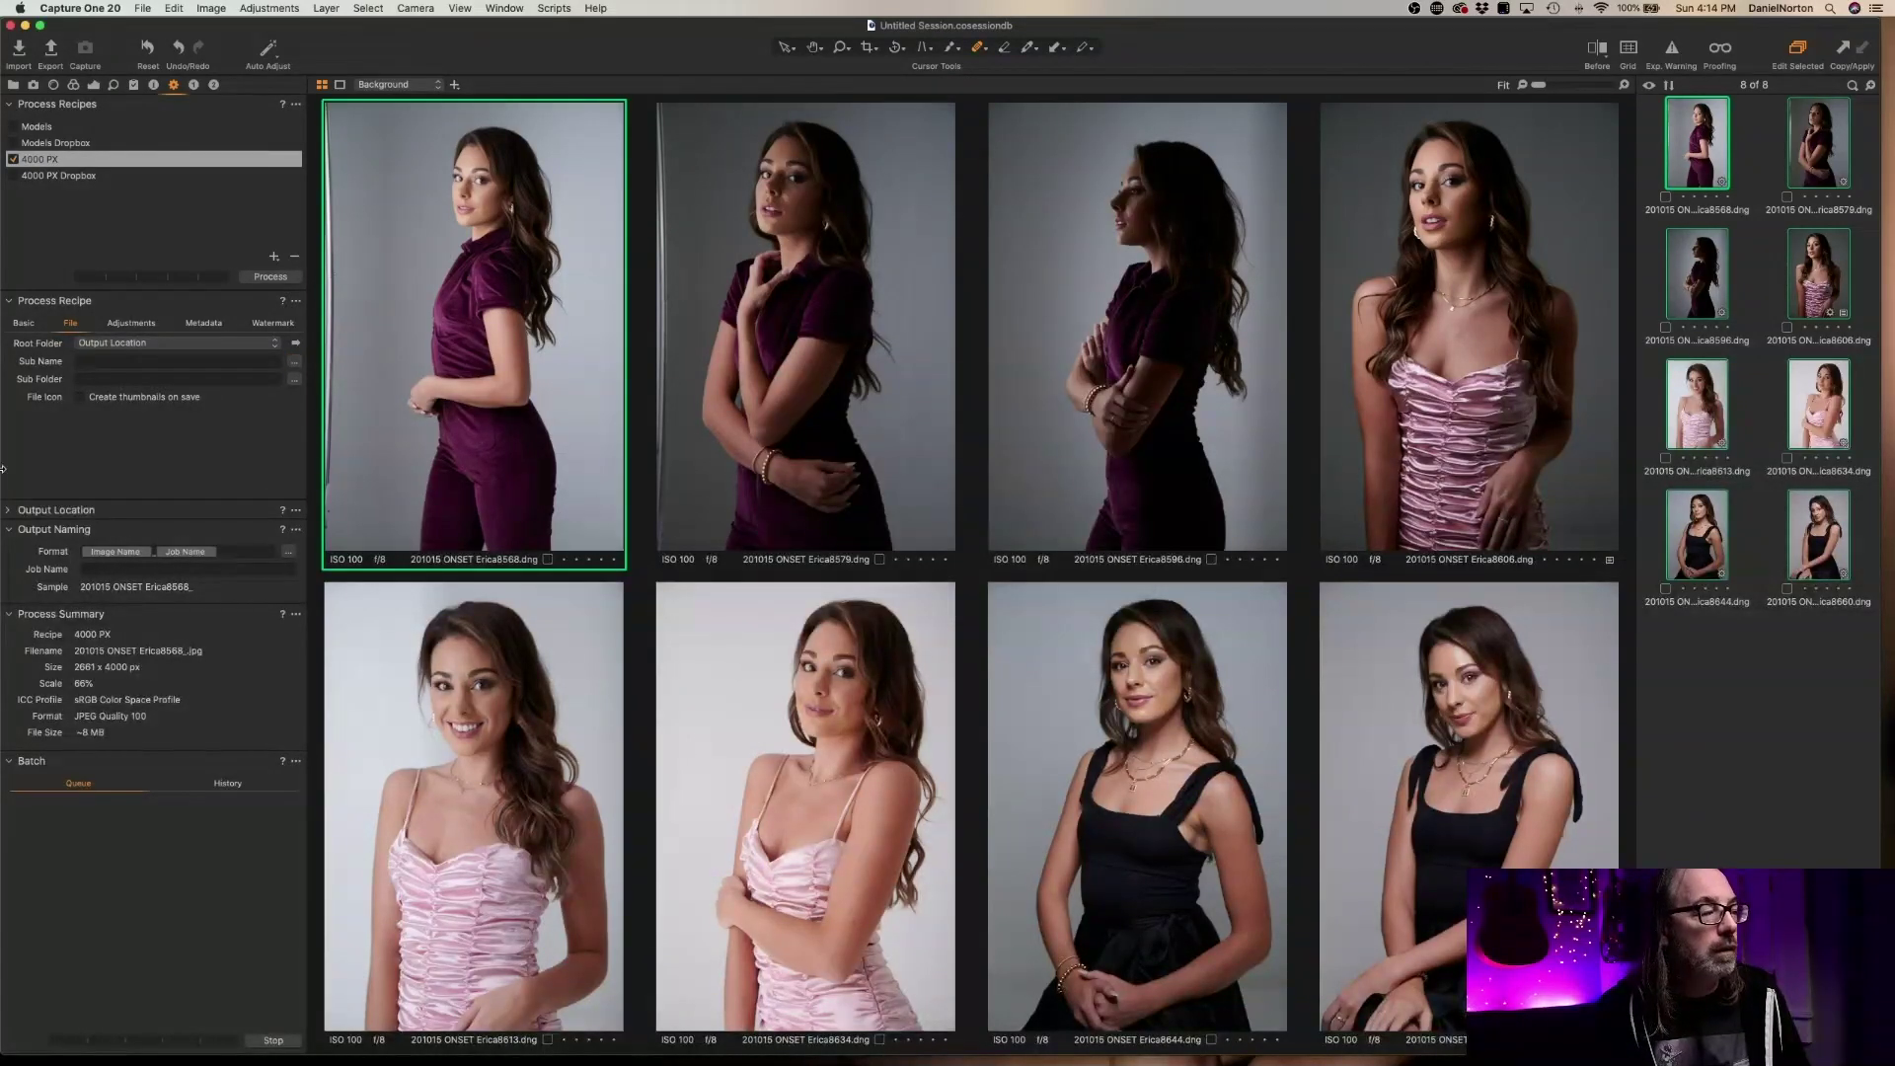
Set the 4000 PX recipe's sub name to _BIG and its sub folder to Big
left_click(294, 361)
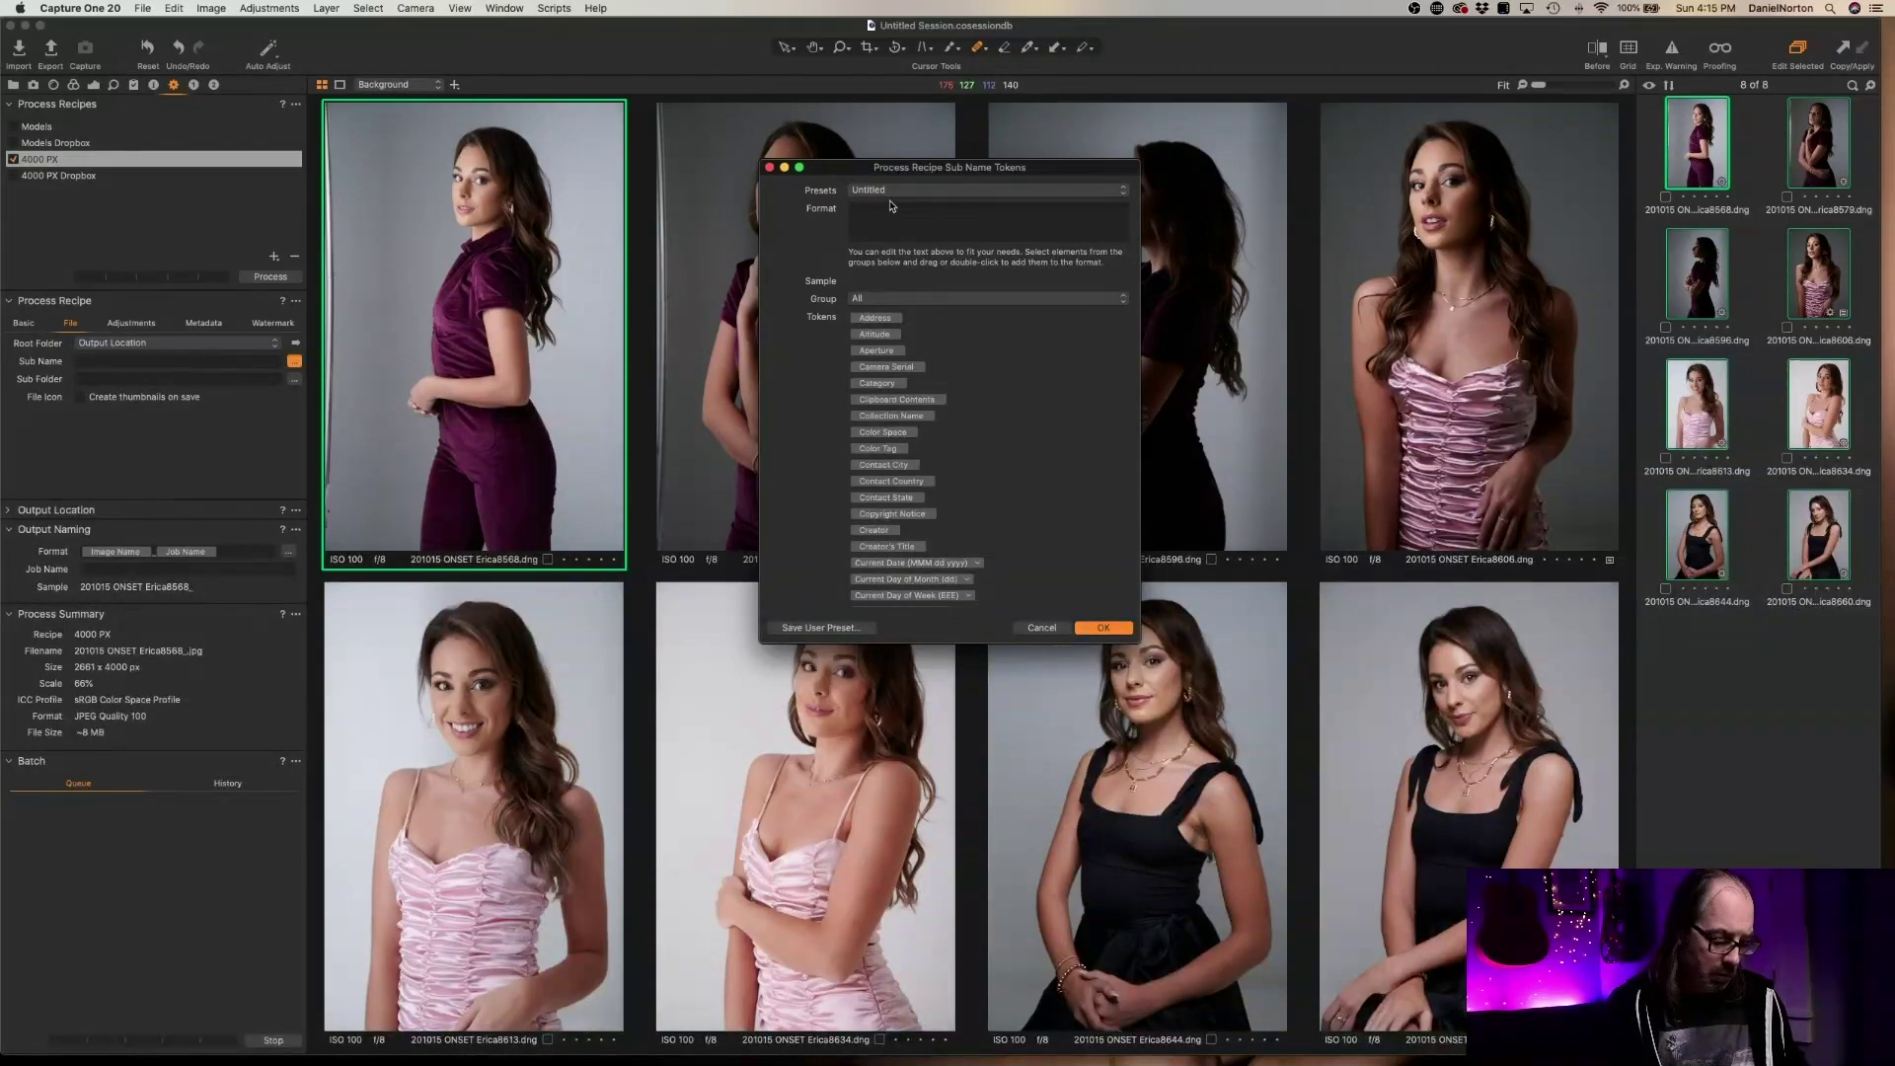
type("BIG")
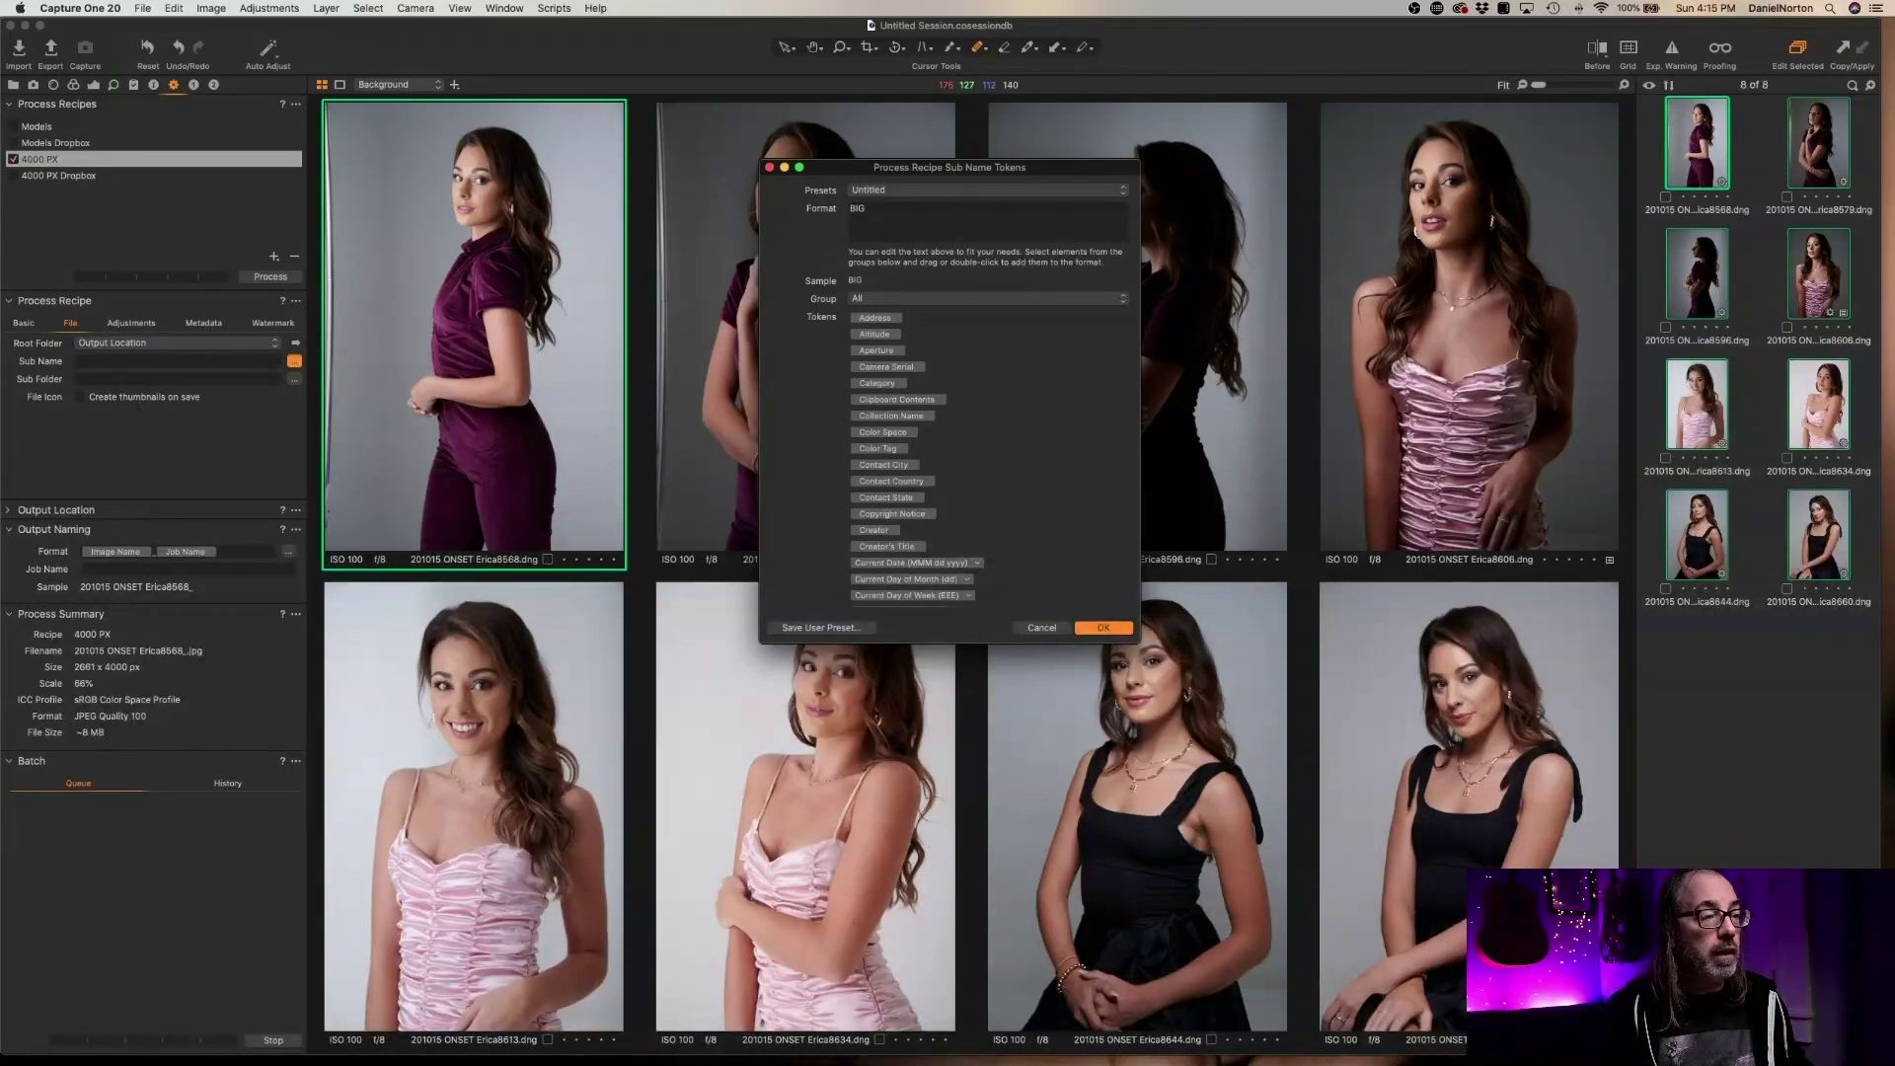
left_click(851, 208)
type("_BIG")
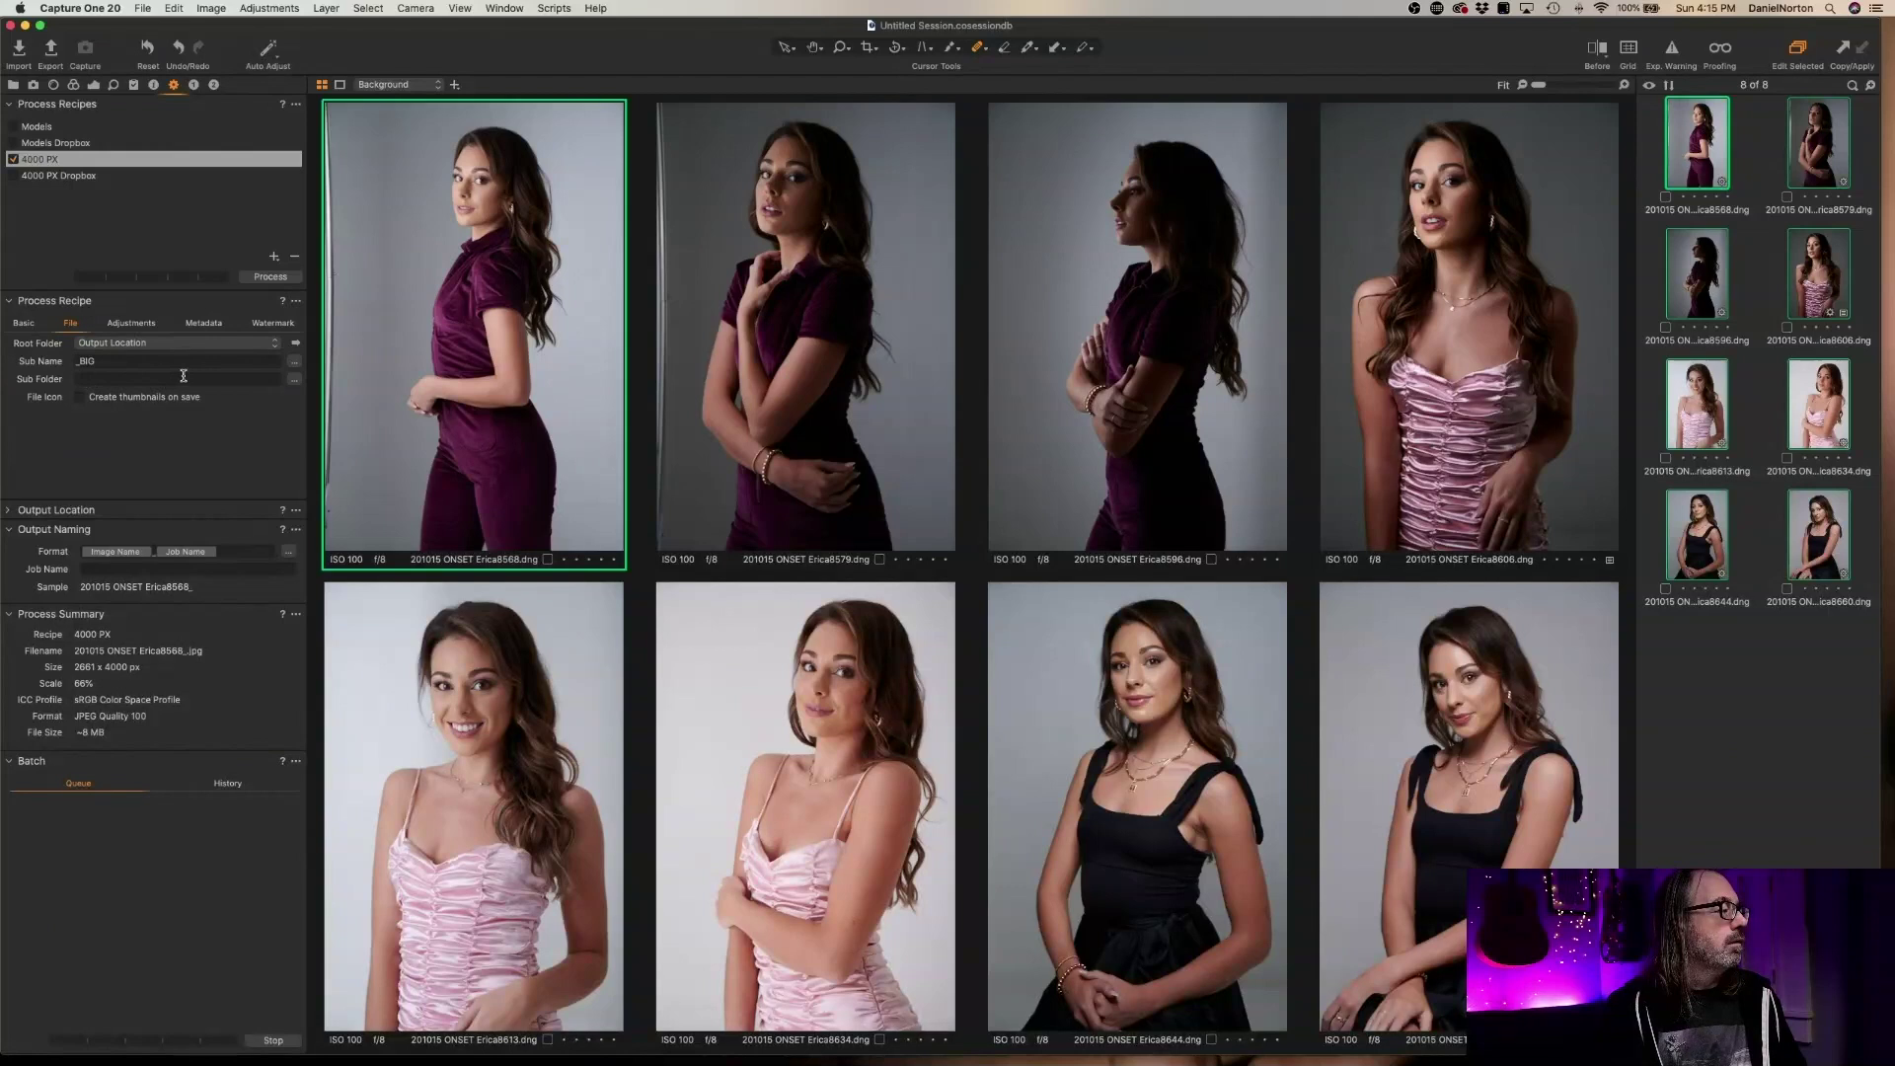
left_click(94, 382)
type("BI")
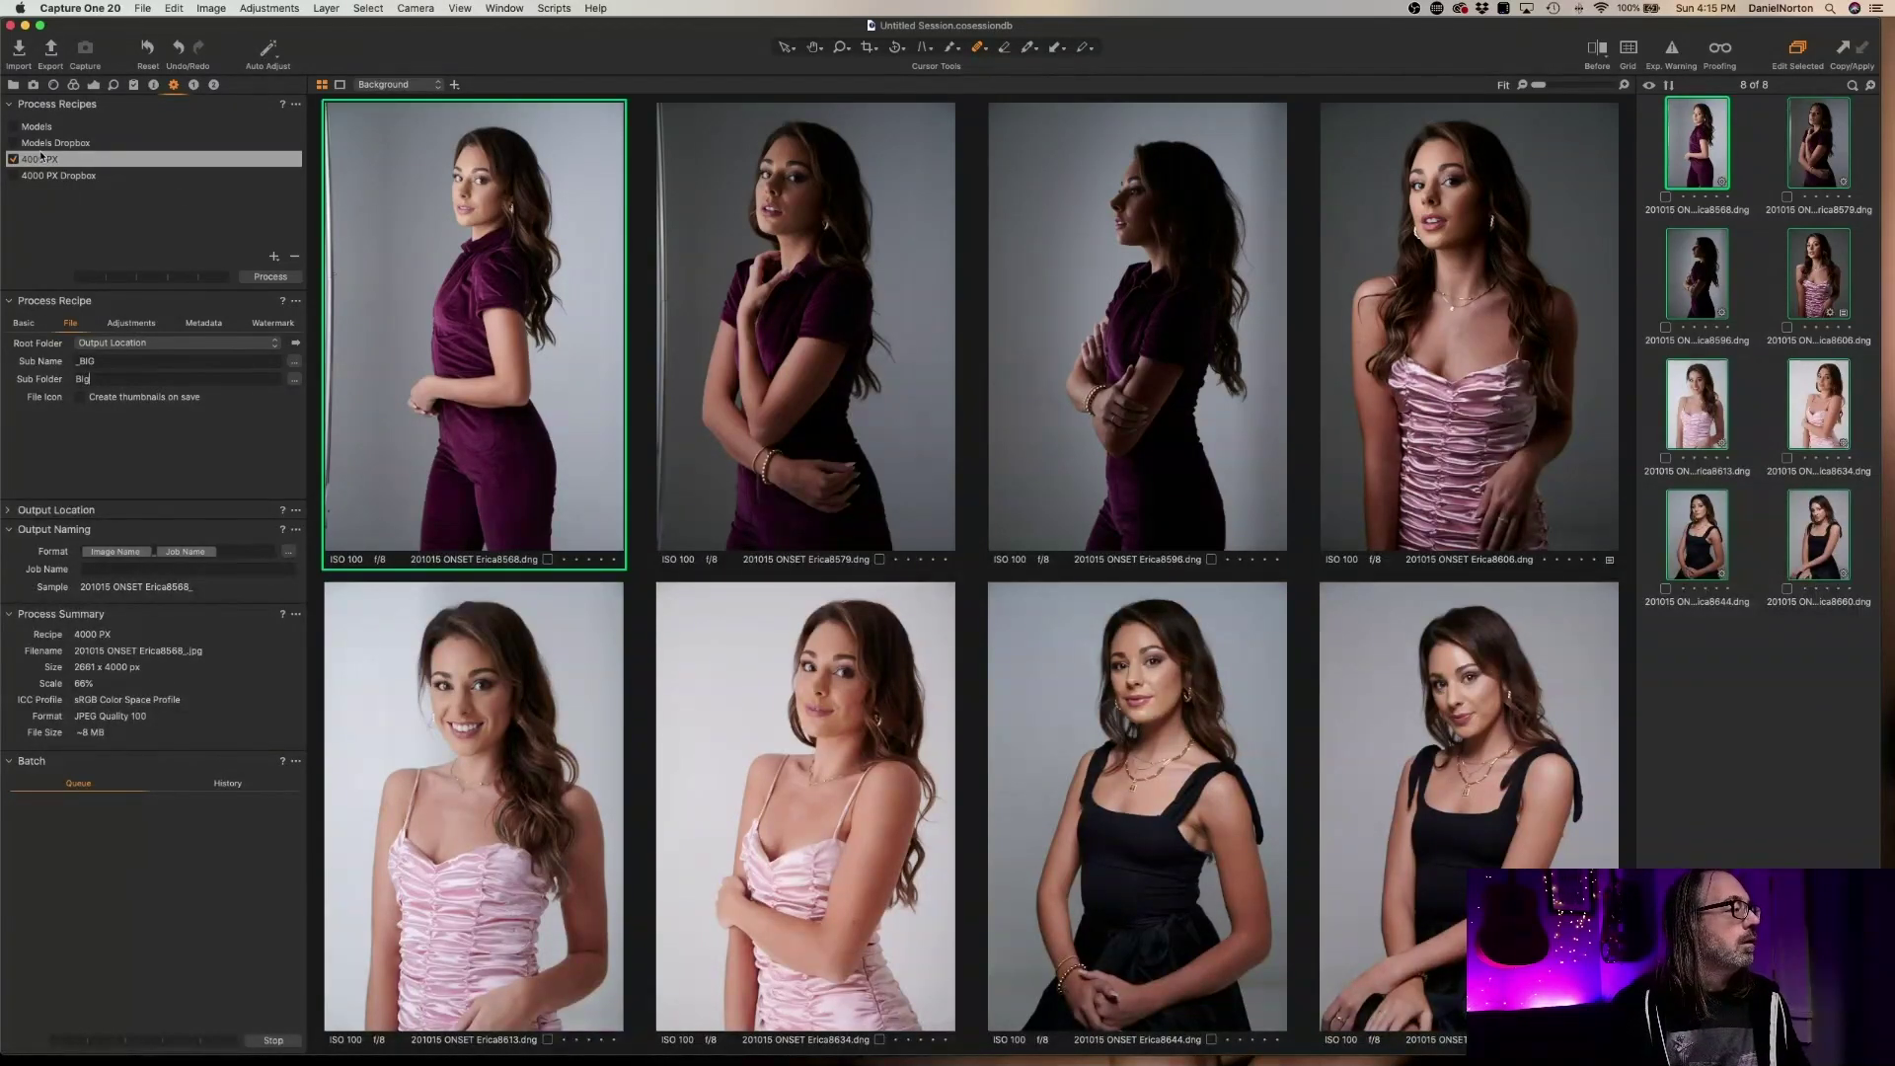
Try to process the portraits with the 4000 PX recipe, and shorten its sub name to BIG
left_click(282, 278)
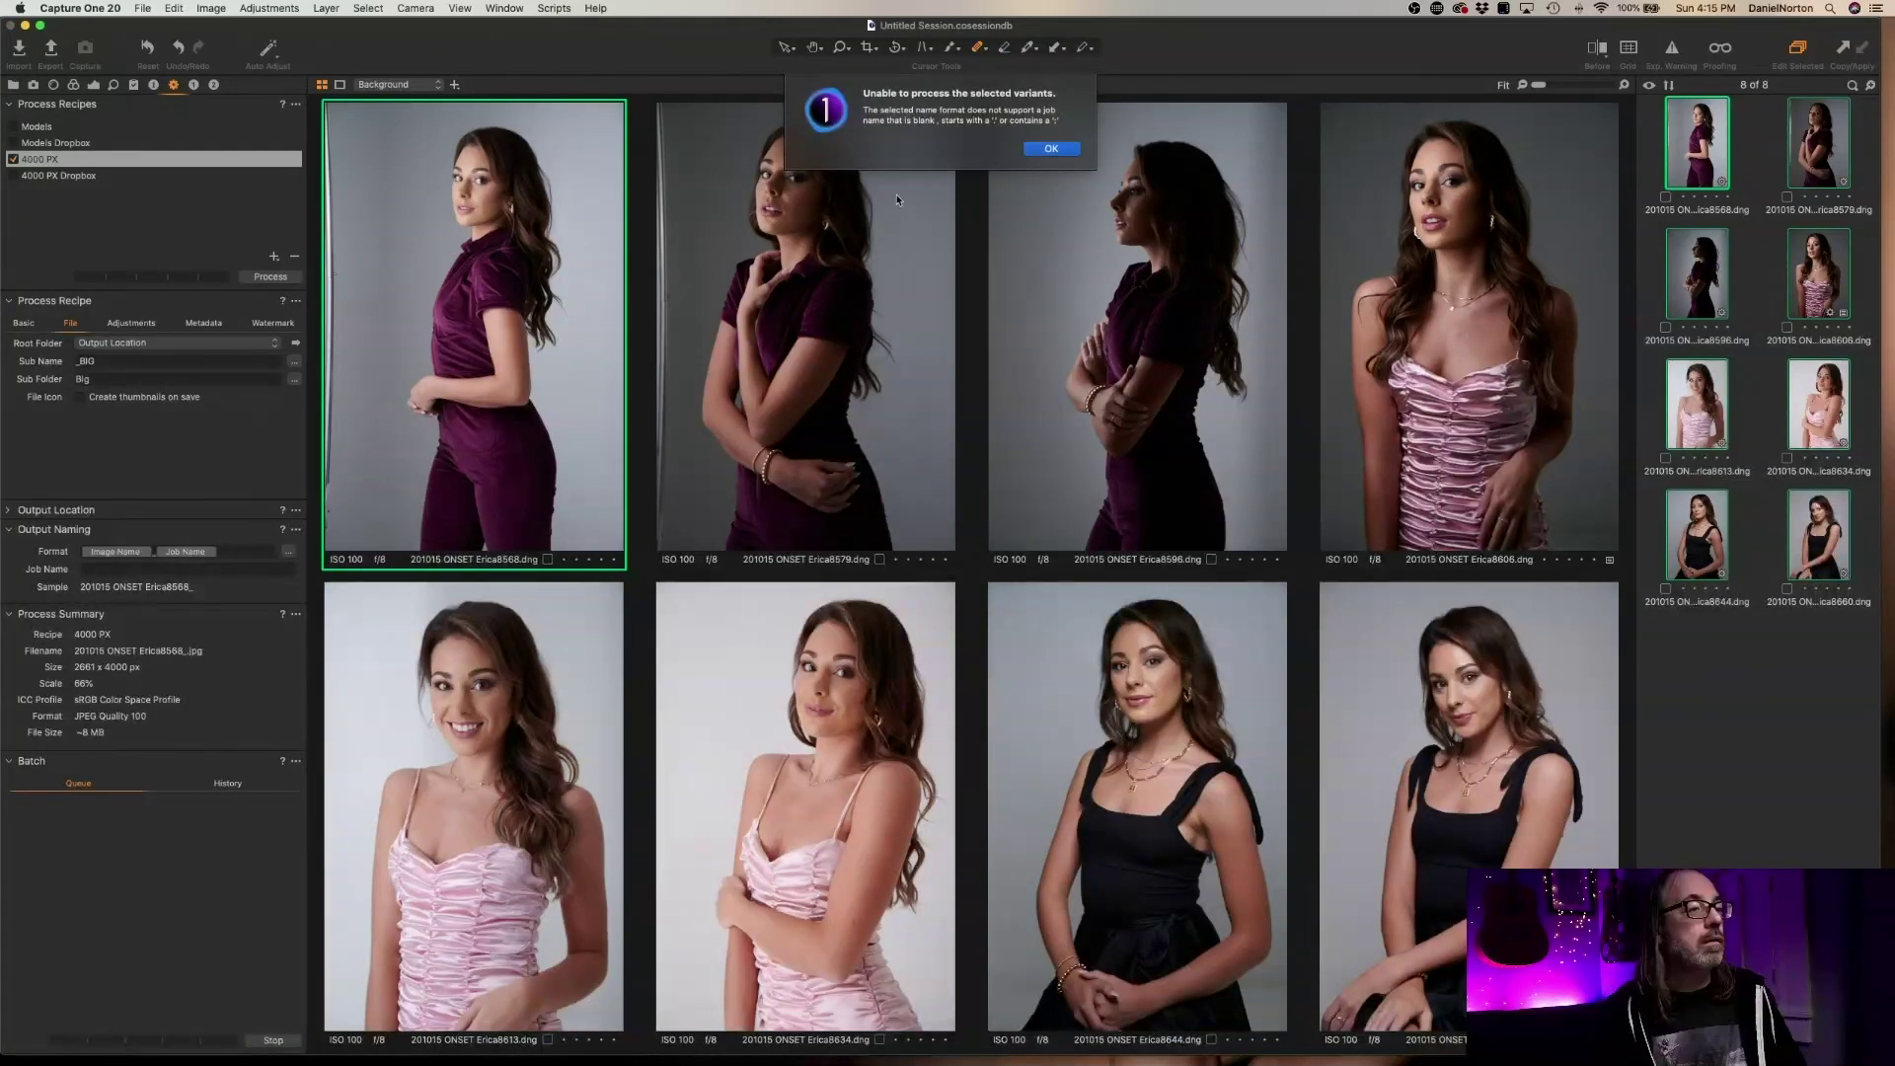
left_click(1053, 149)
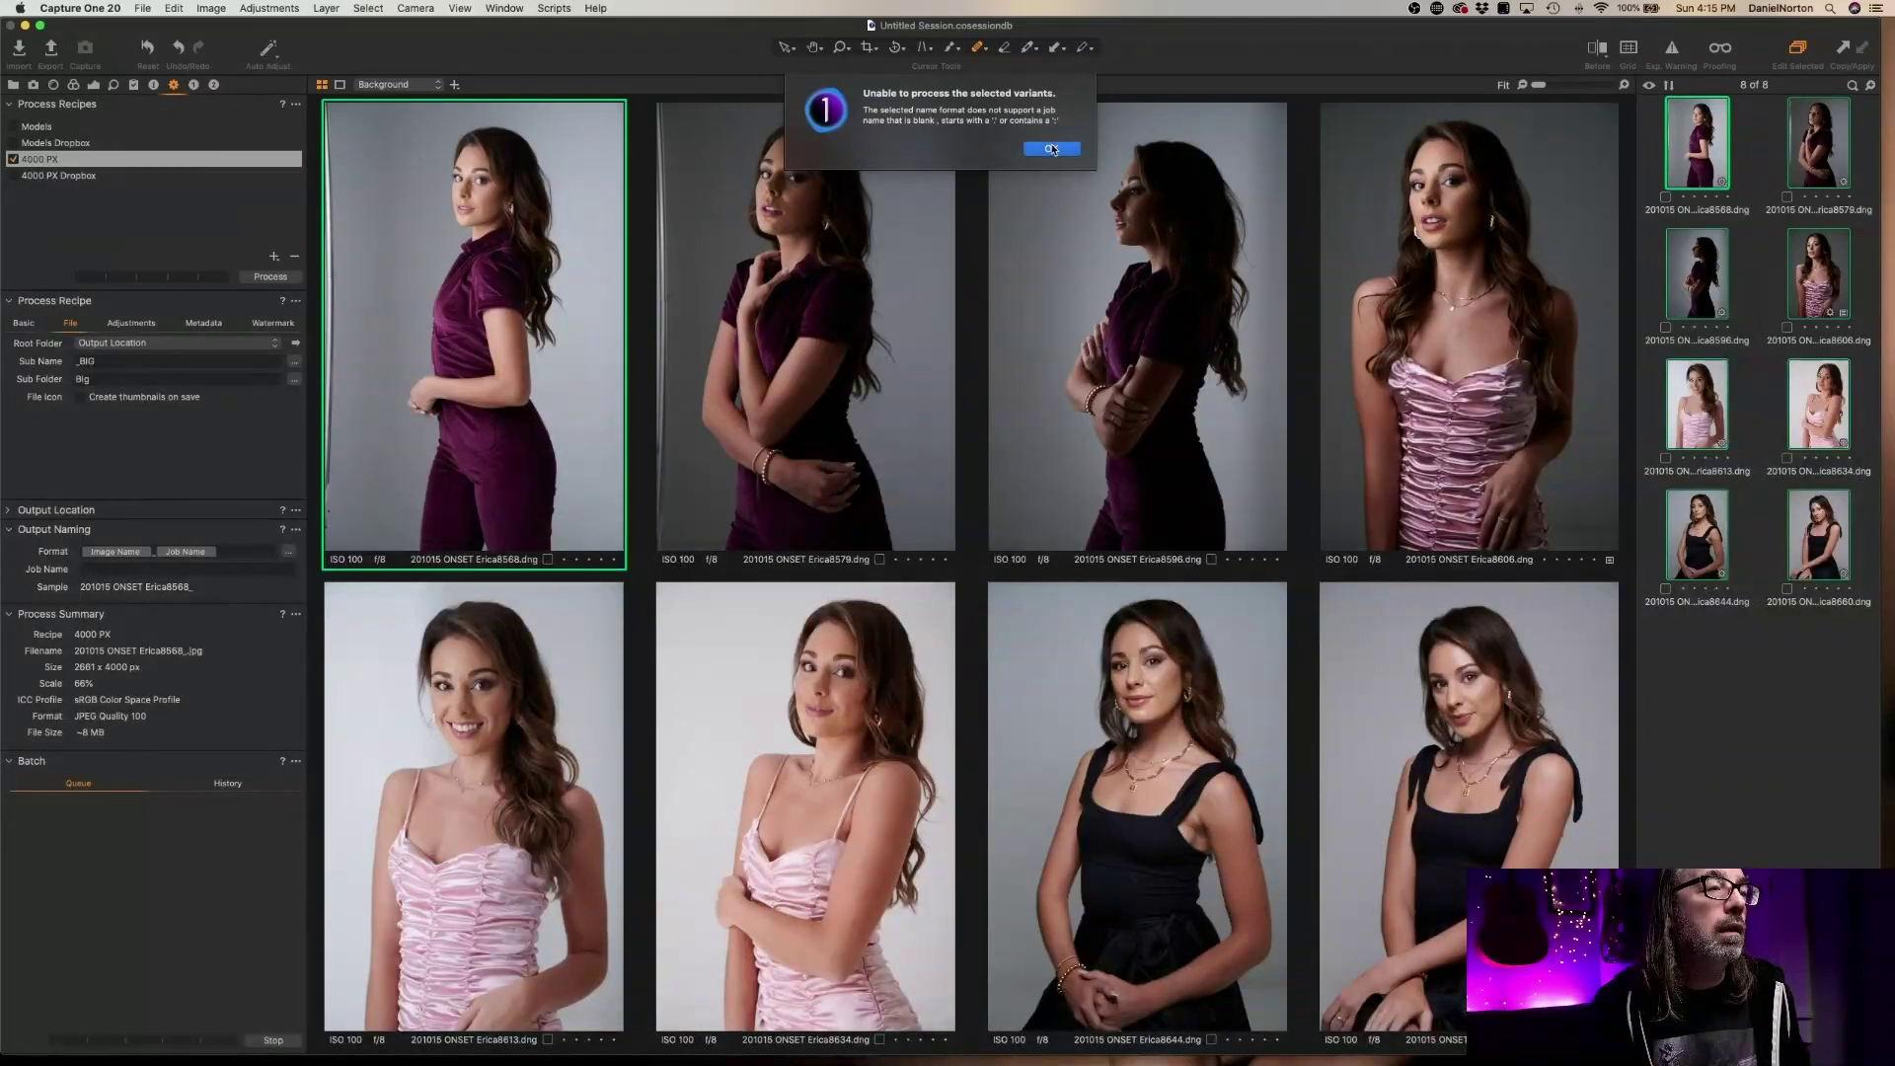
left_click(80, 361)
key("BackSpace")
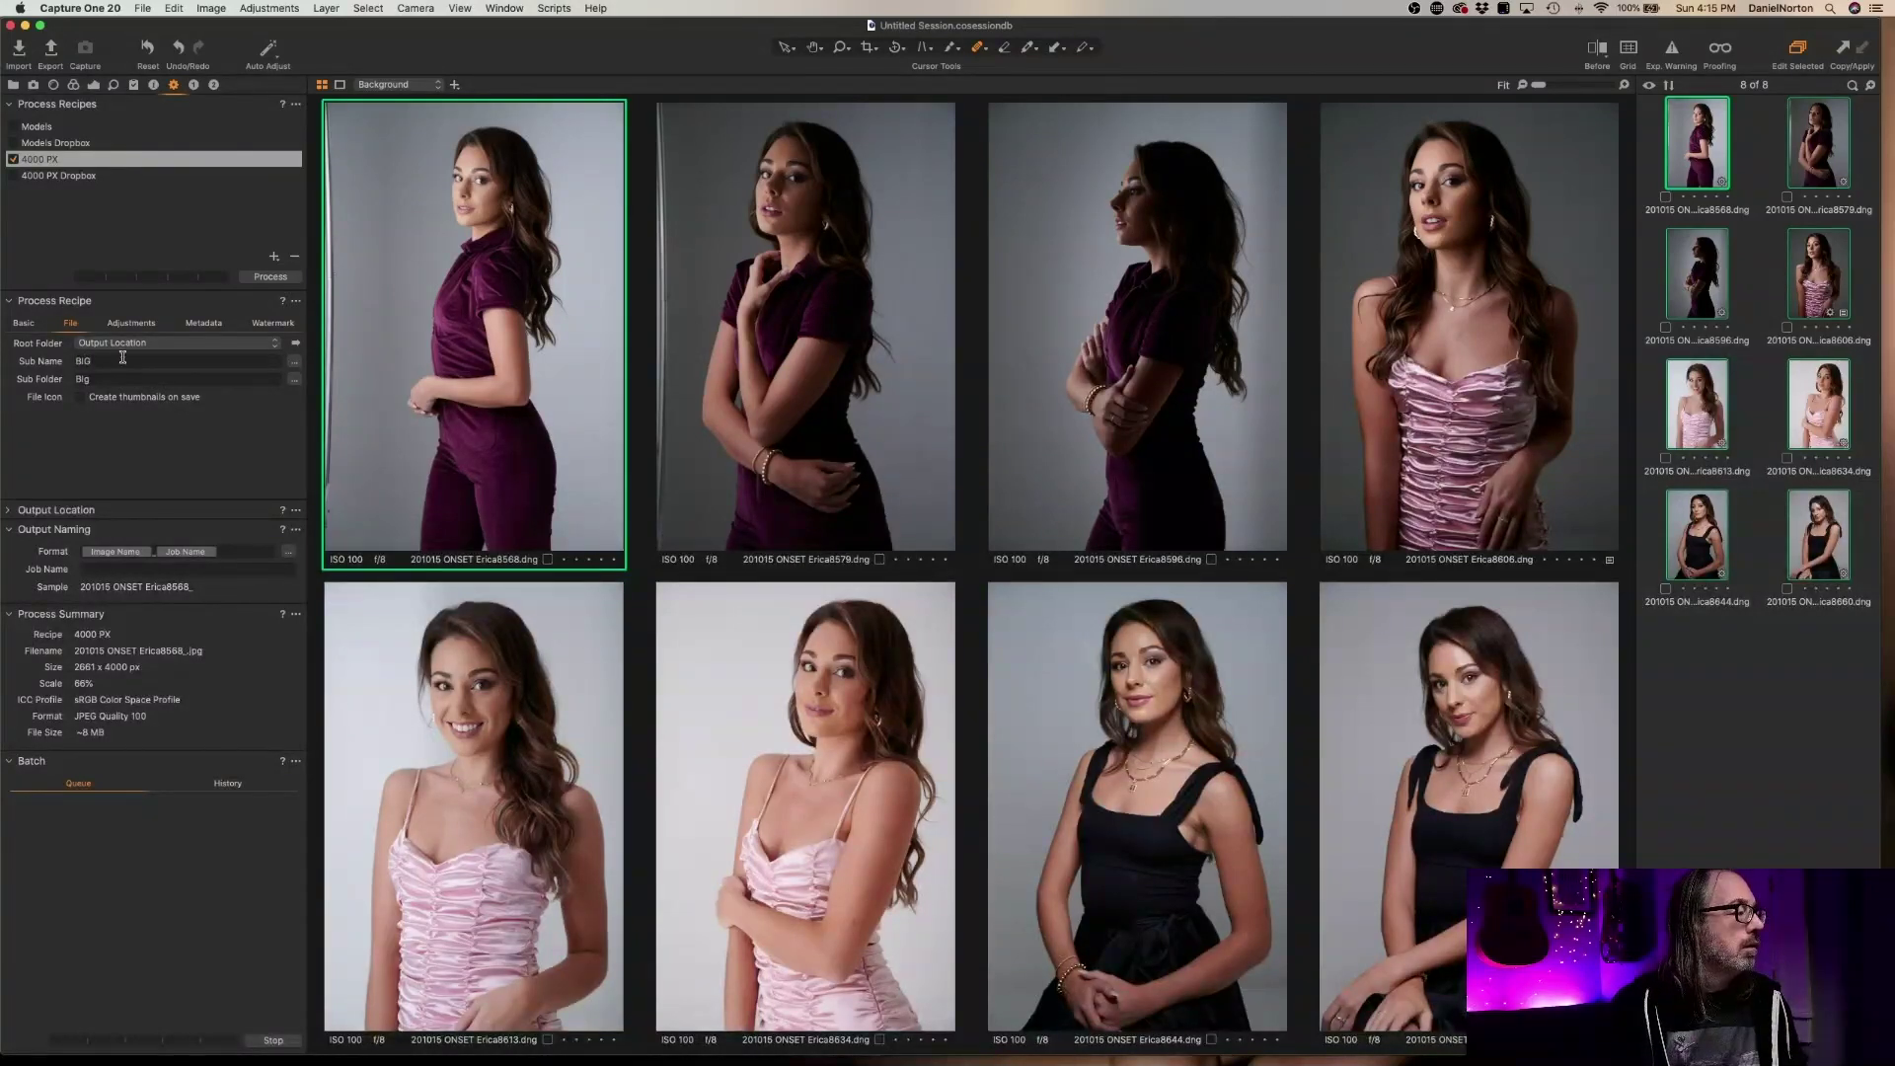
Look through the recipe's sub name tokens and append the Dimensions token to BIG in the format
left_click(293, 363)
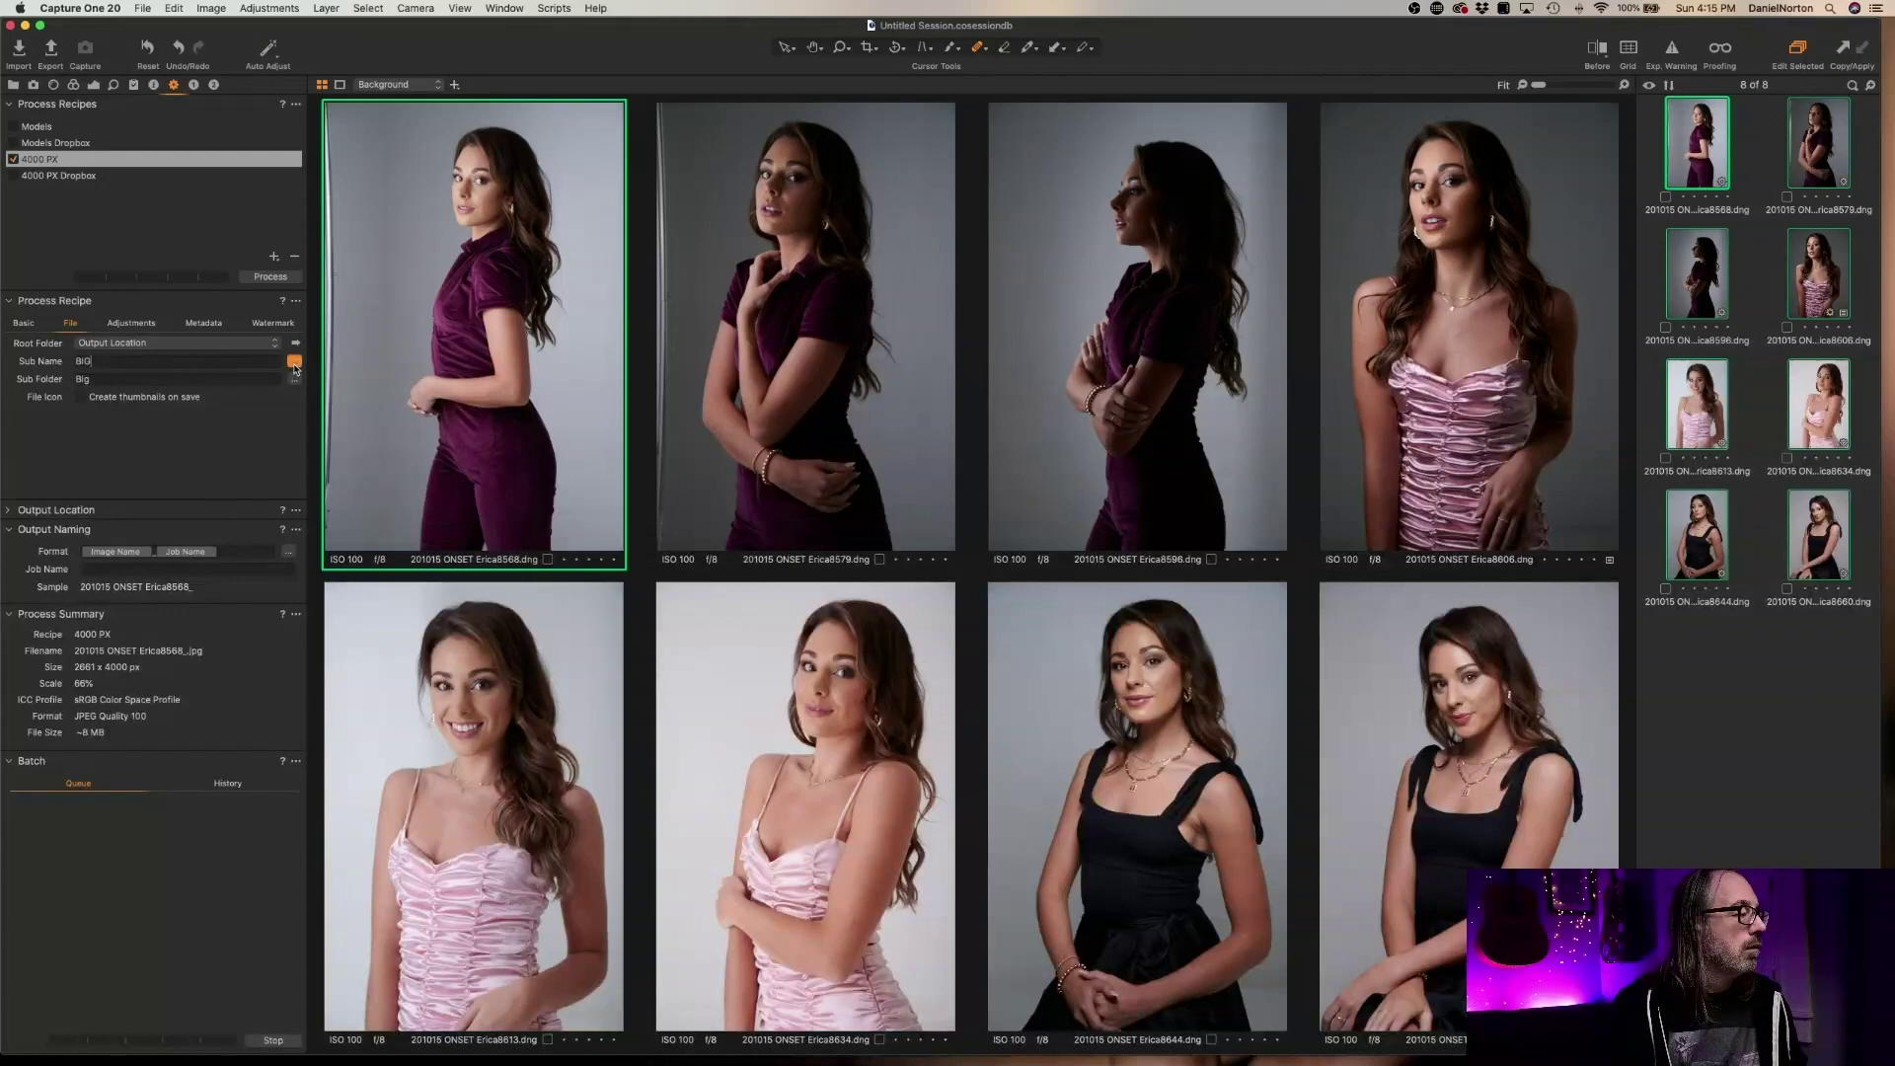
left_click(886, 319)
left_click(883, 335)
left_click(882, 352)
left_click(899, 367)
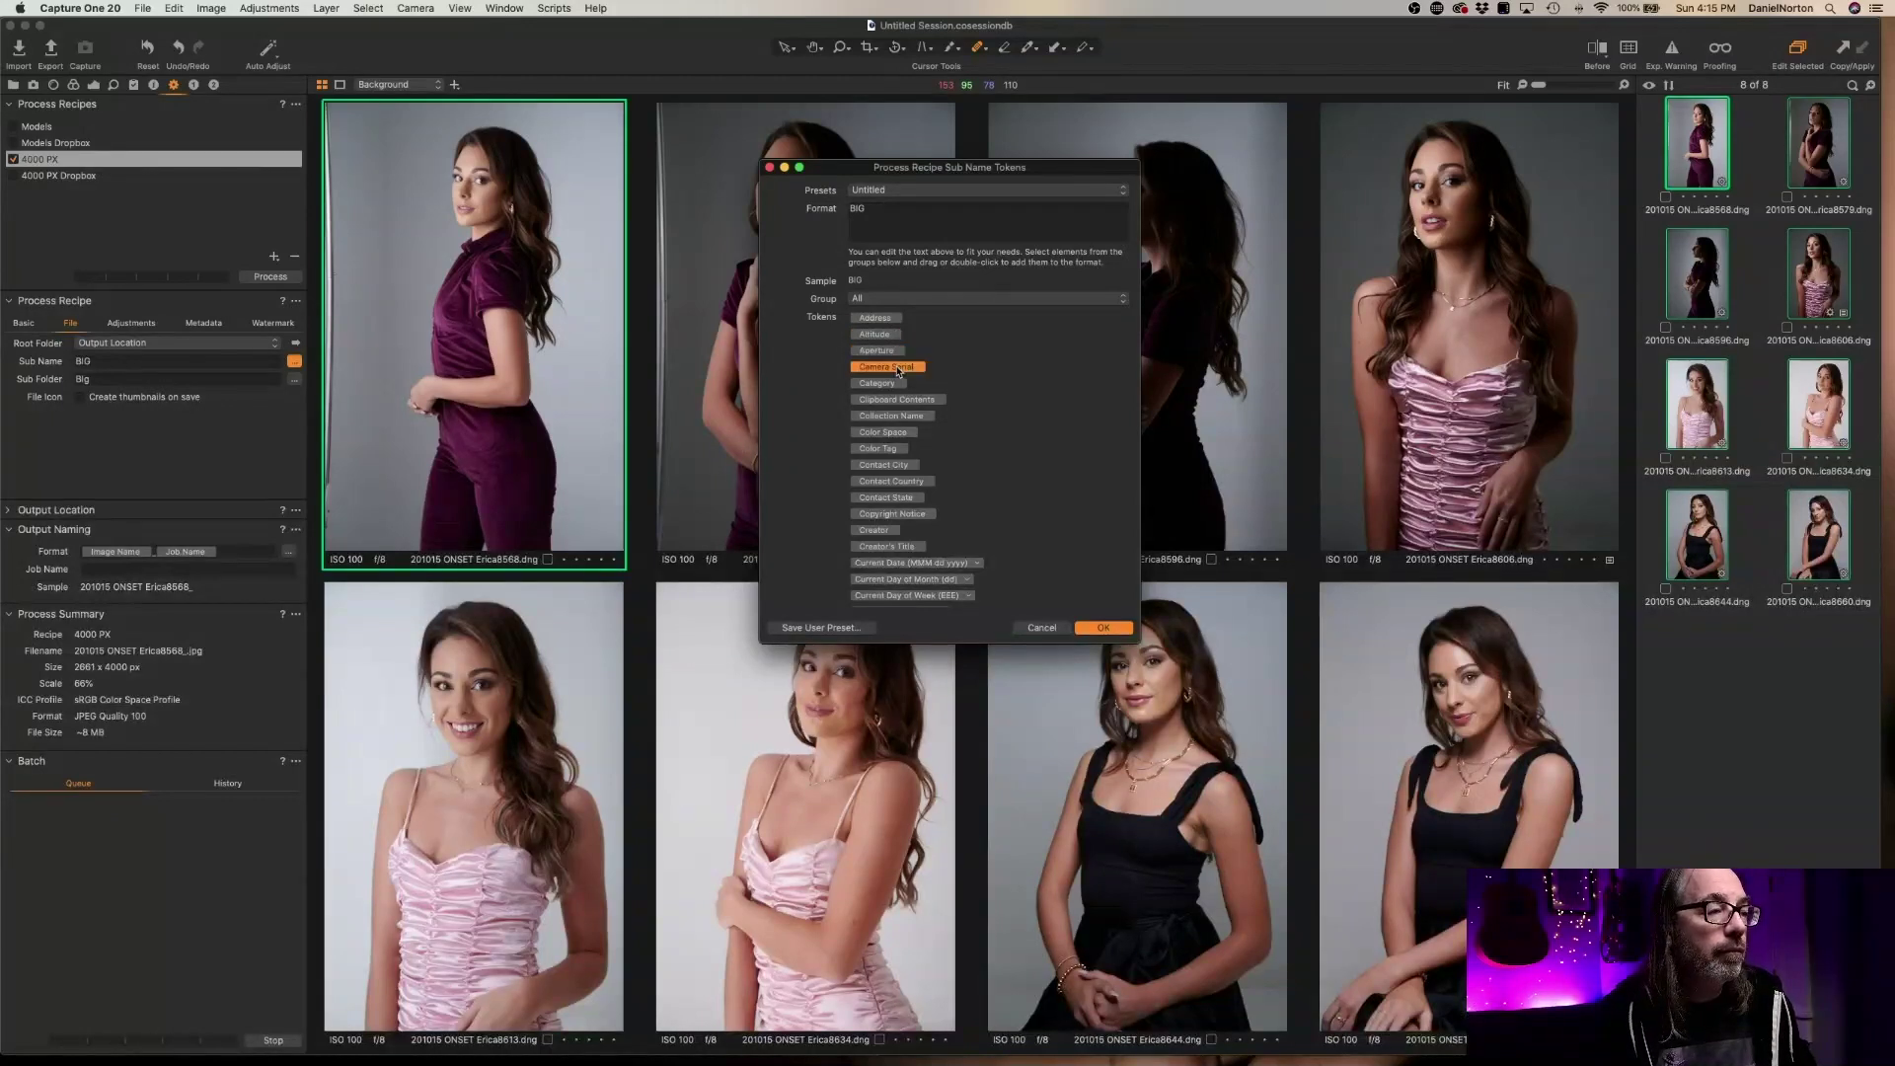
left_click(895, 500)
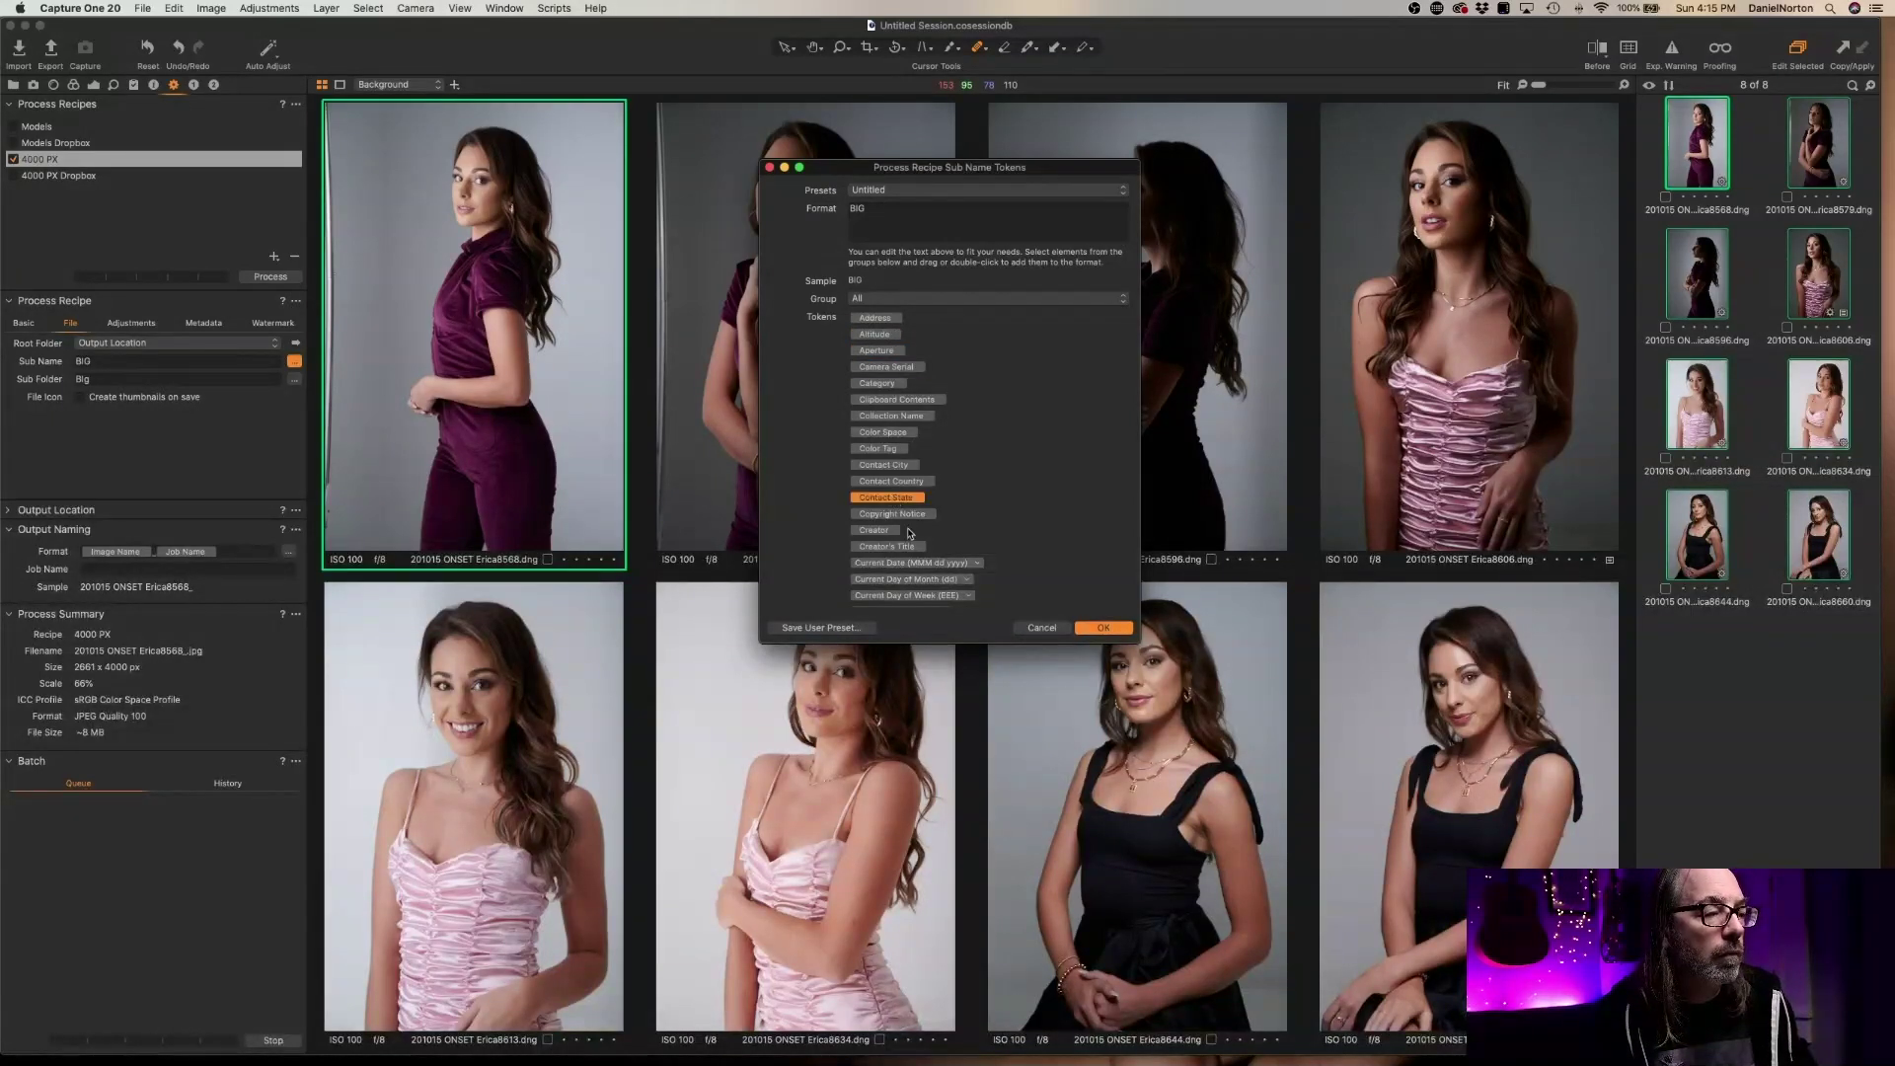
scroll(910, 533, "down", 2)
left_click(887, 471)
scroll(950, 501, "down", 4)
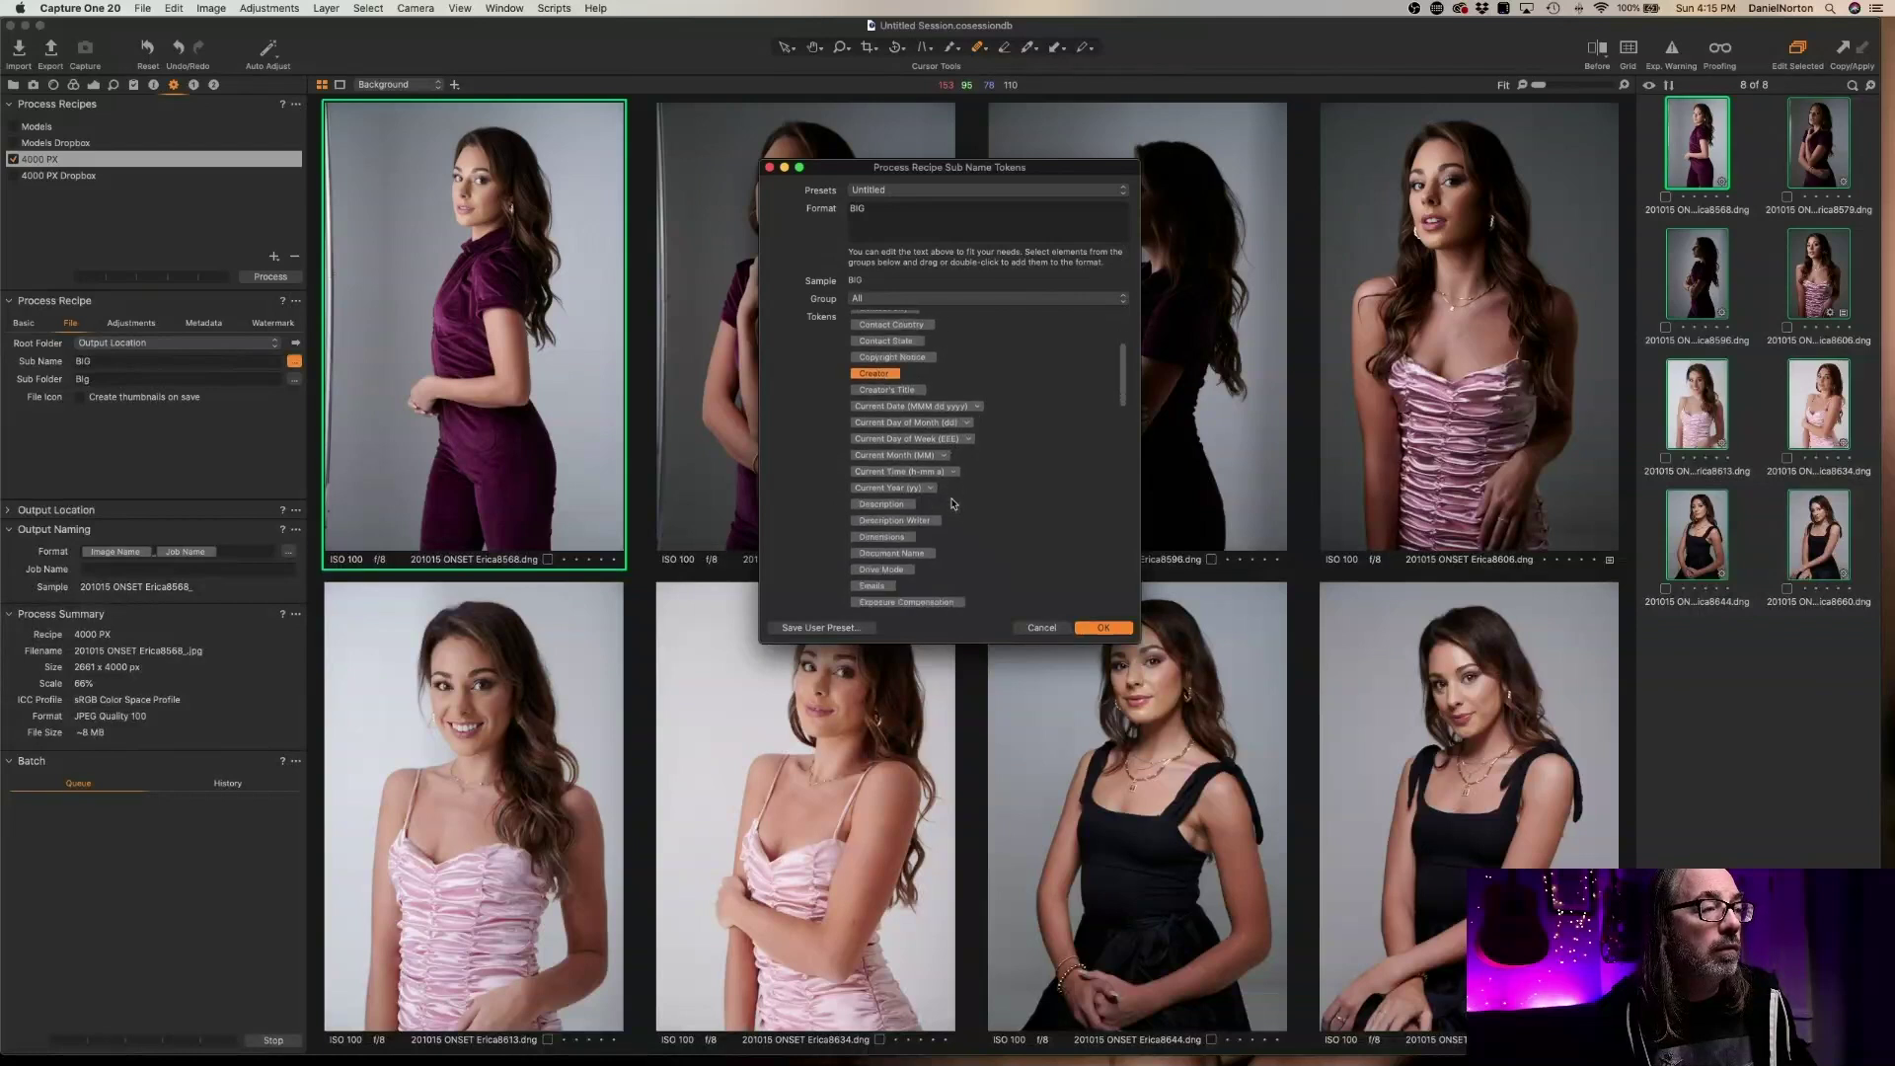
double_click(897, 505)
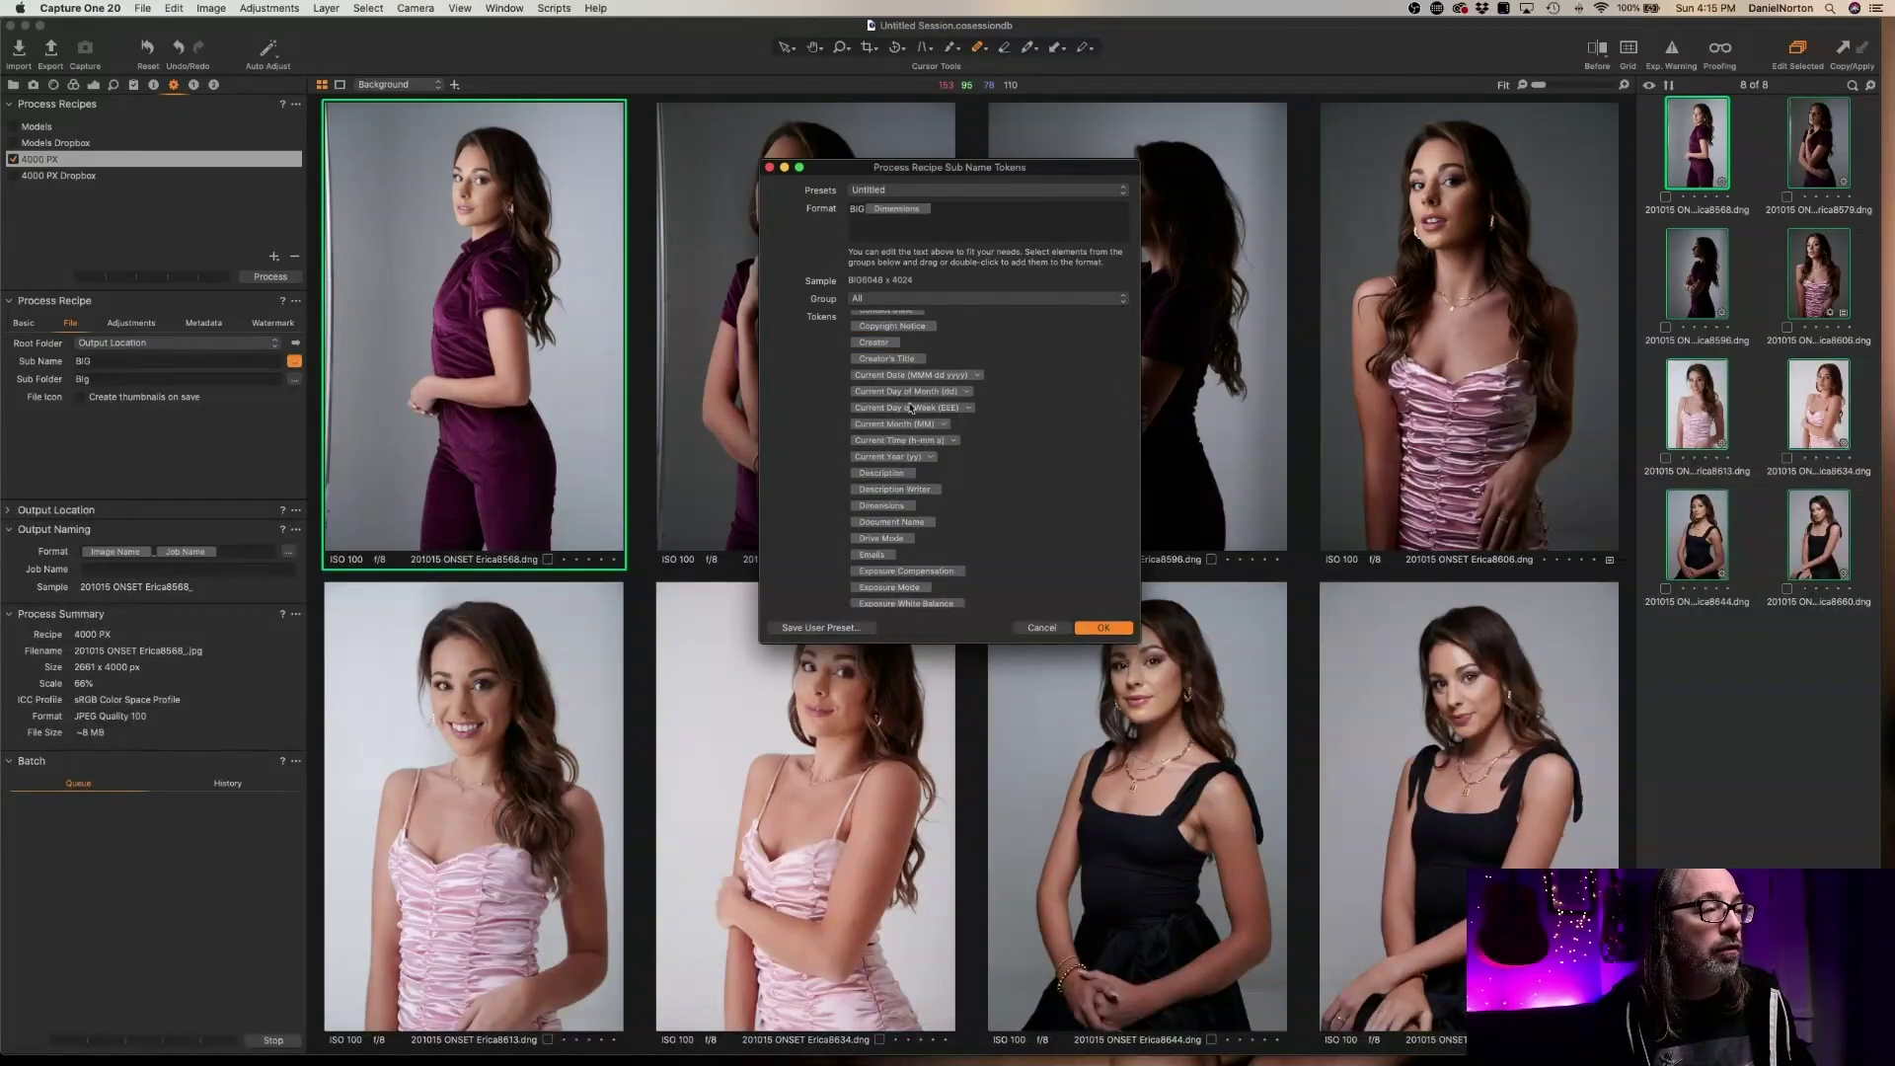
Replace the sub name format's contents with the Drive Mode and Emails tokens
left_click(866, 209)
key("Delete")
key("BackSpace")
key("BackSpace")
key("BackSpace")
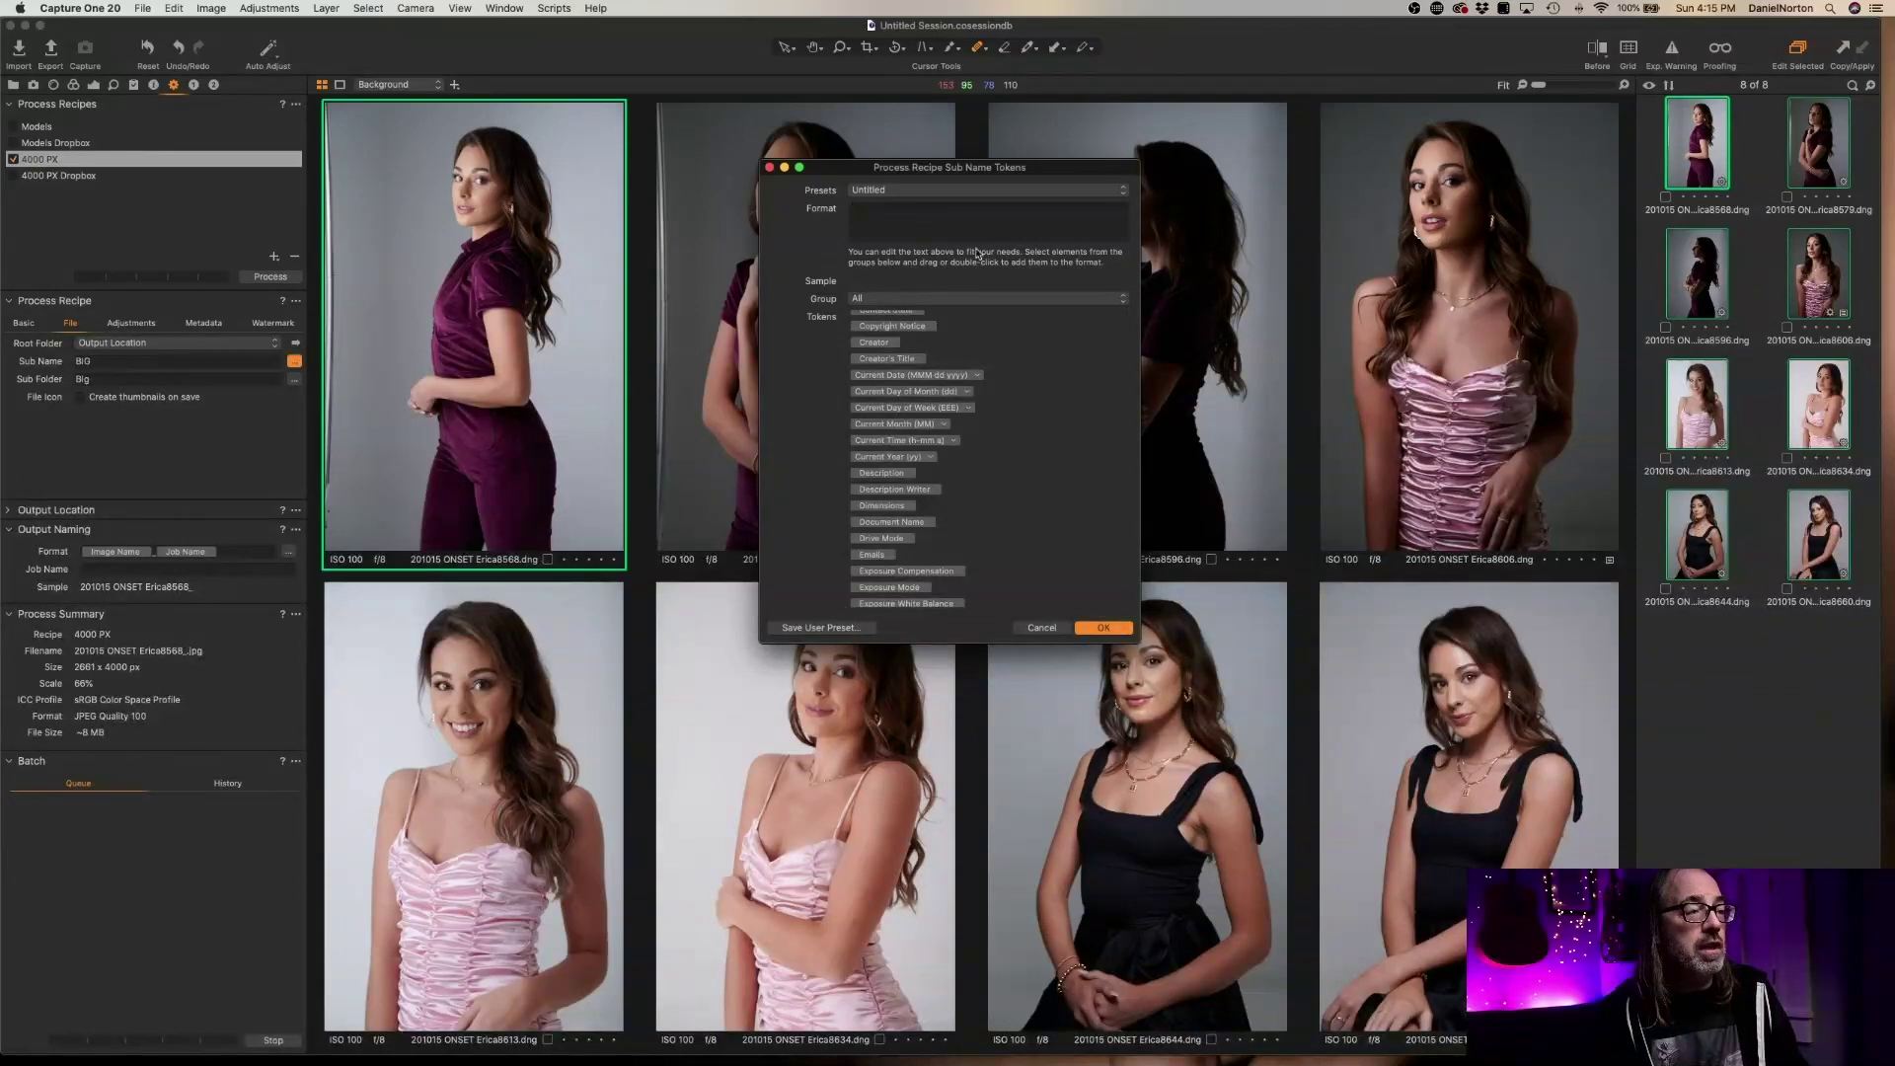
double_click(880, 539)
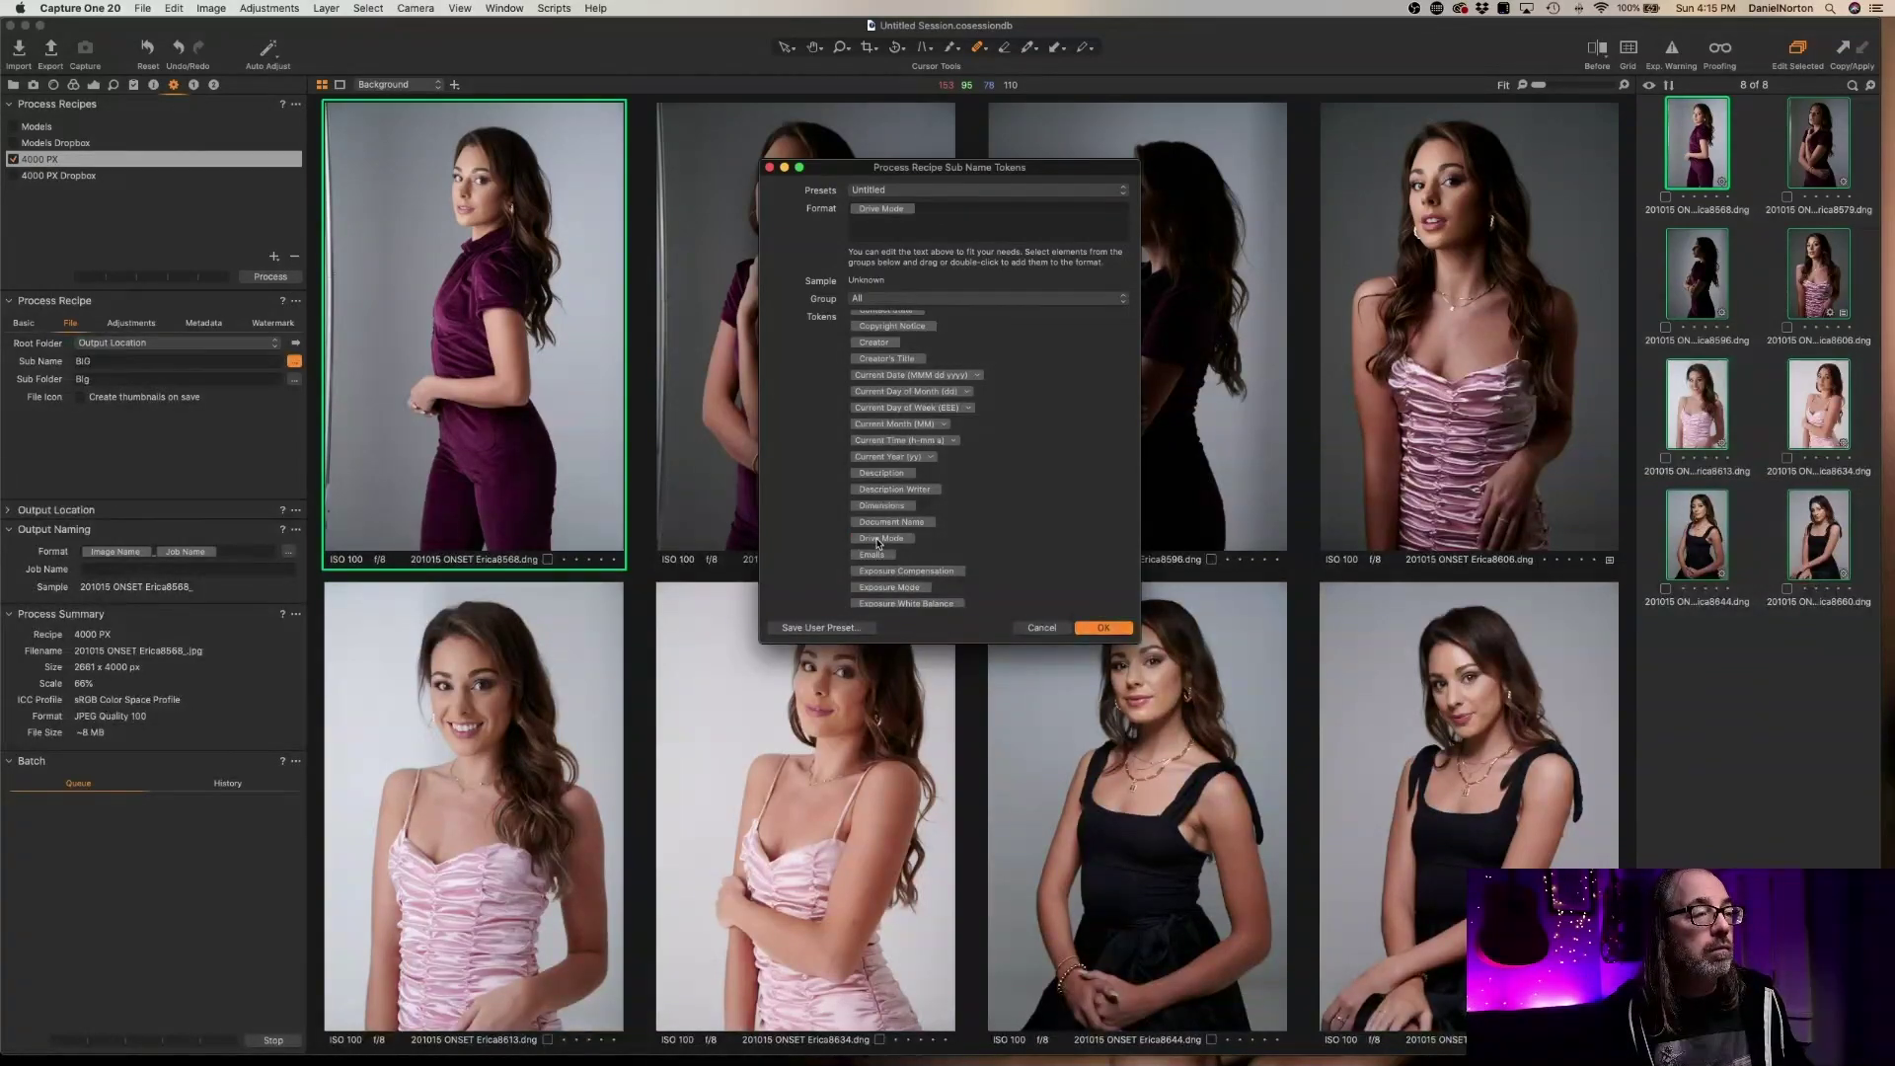
double_click(874, 560)
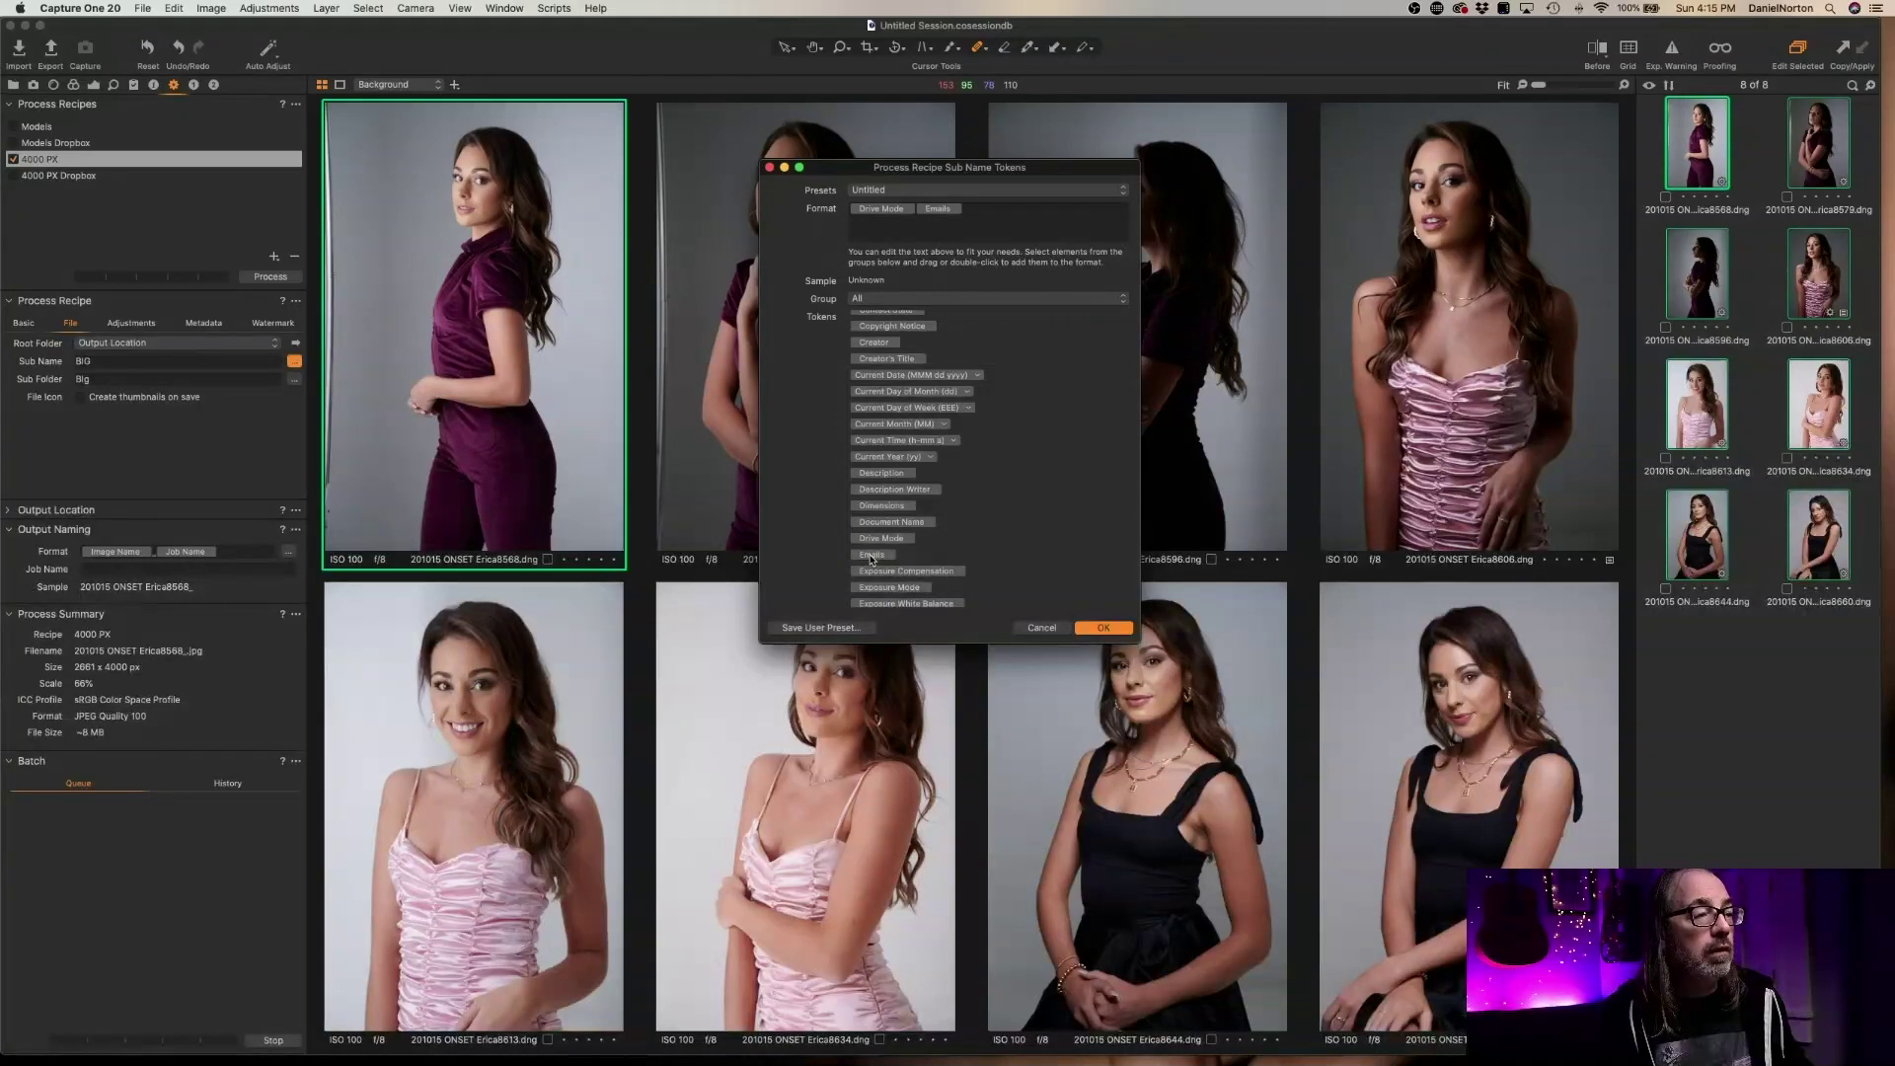
Look through the remaining sub name tokens, and remove all tokens from the format
scroll(912, 580, "down", 5)
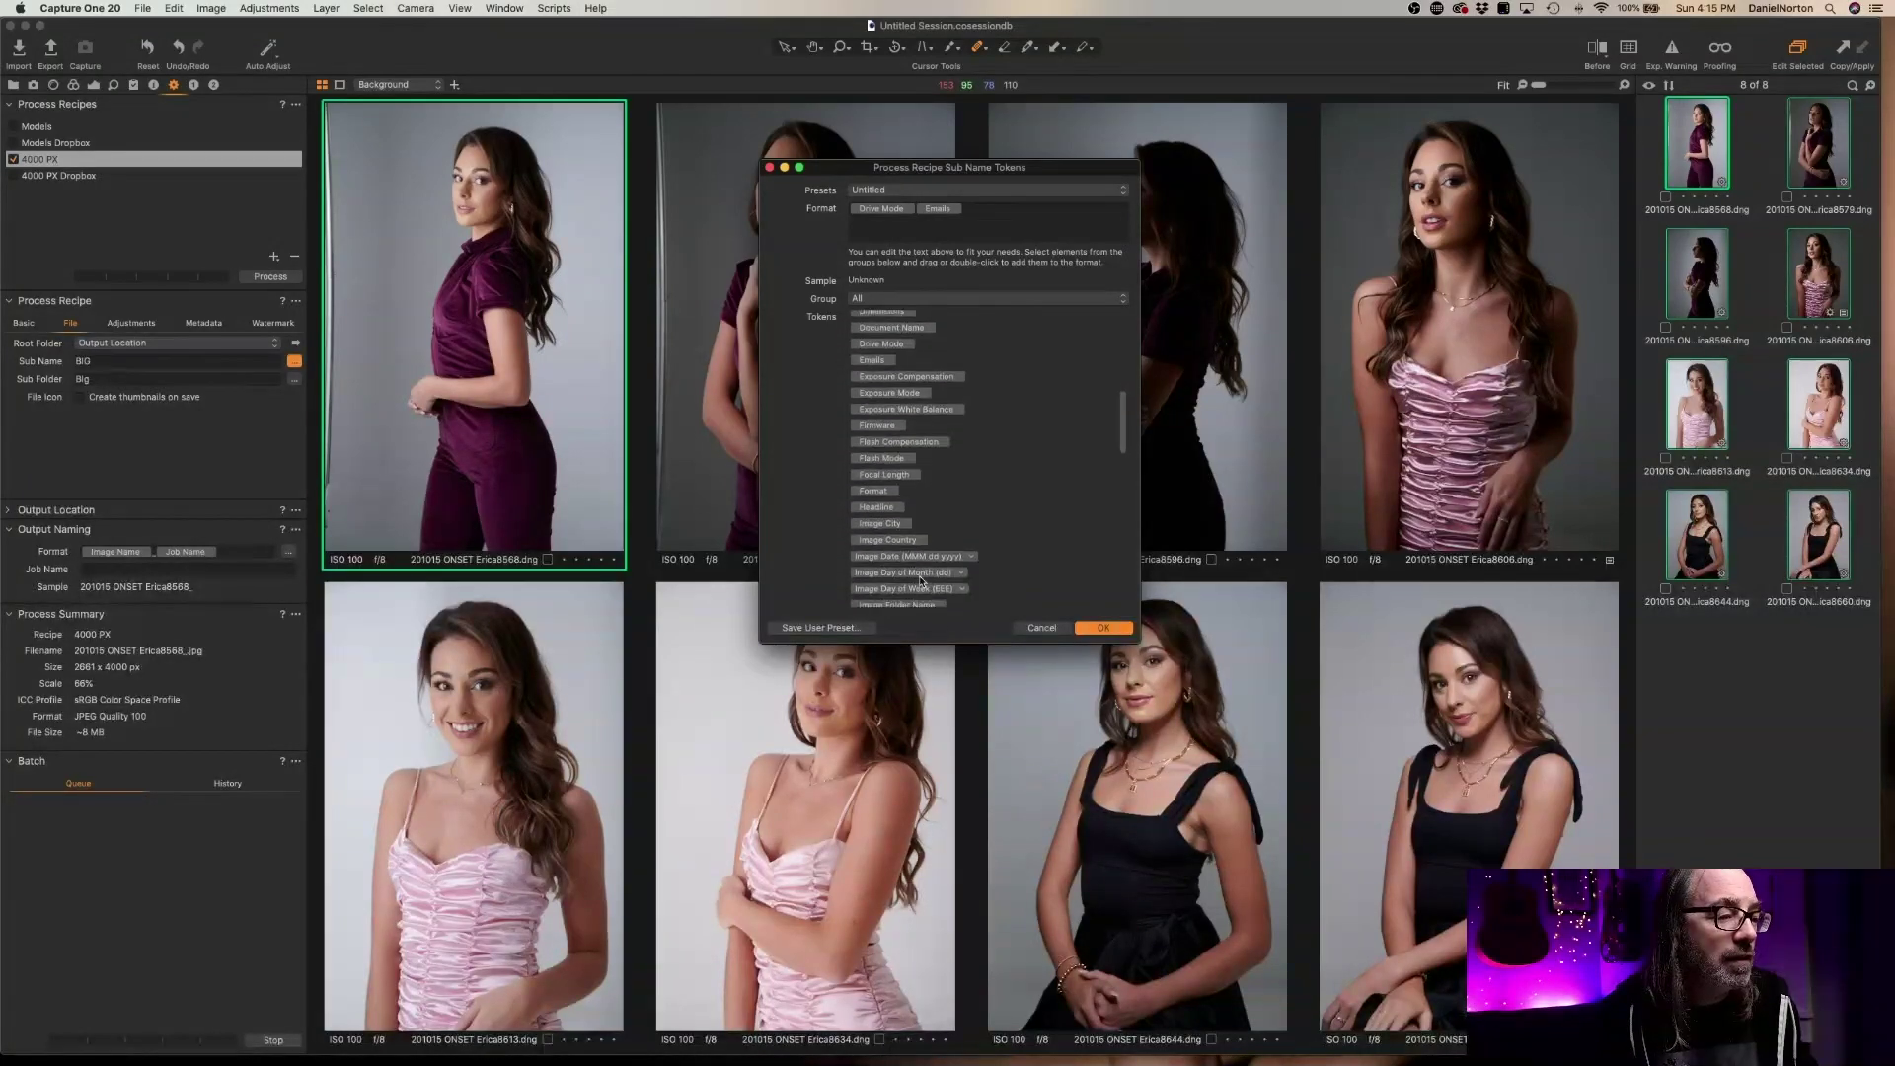
scroll(992, 574, "down", 4)
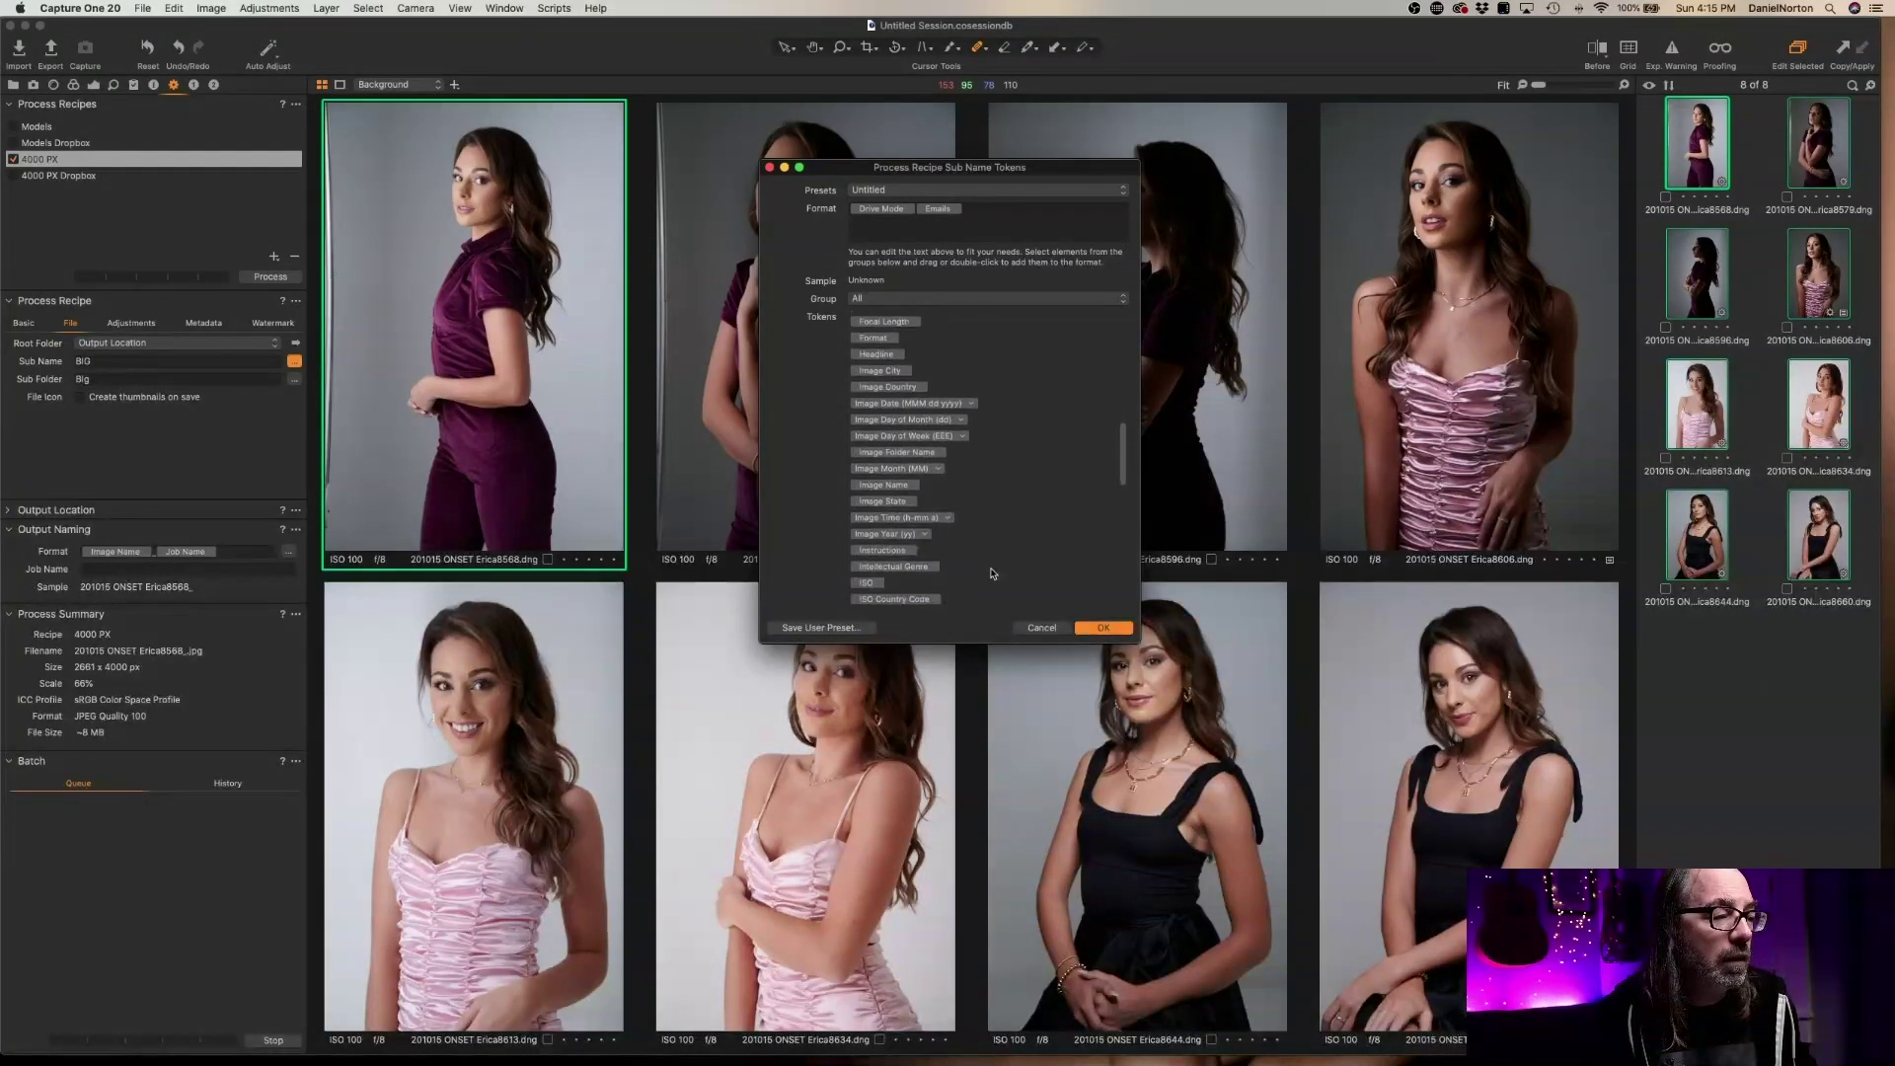
scroll(992, 574, "down", 1)
scroll(992, 573, "down", 4)
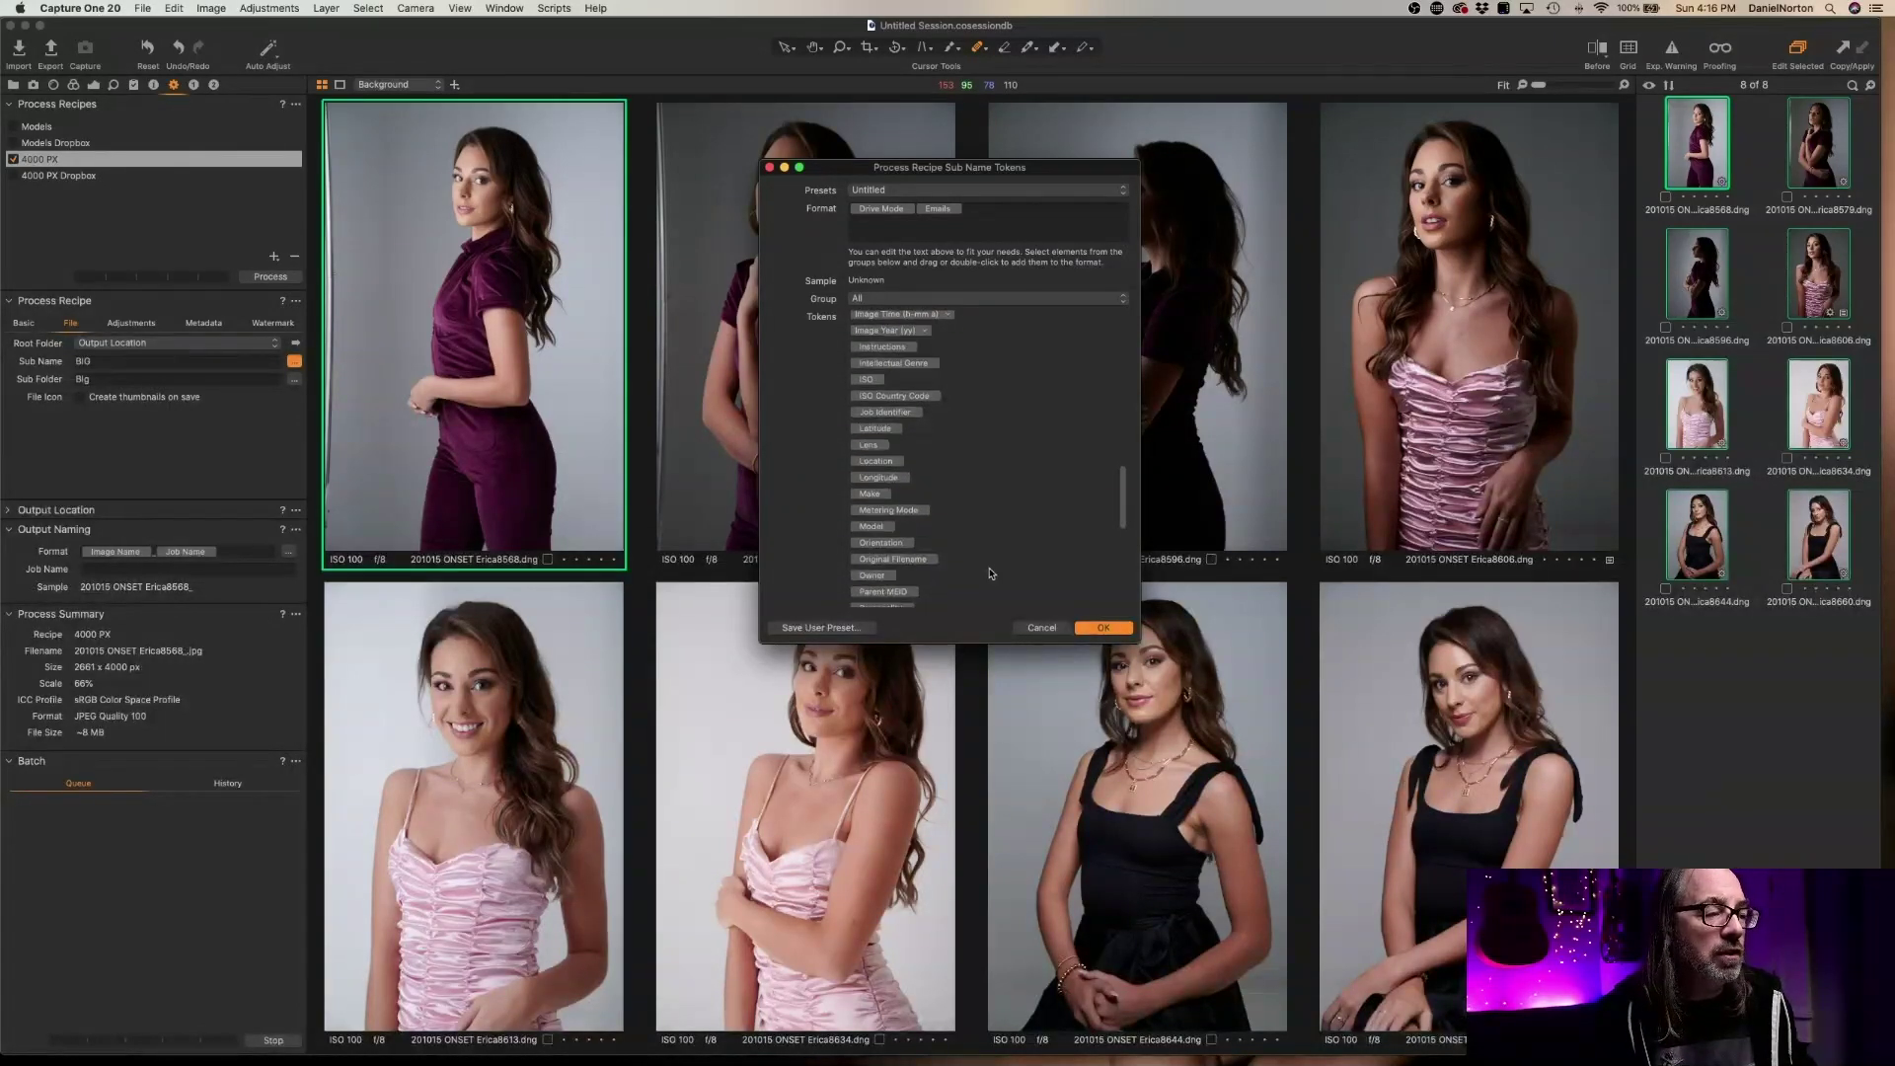
scroll(992, 572, "up", 15)
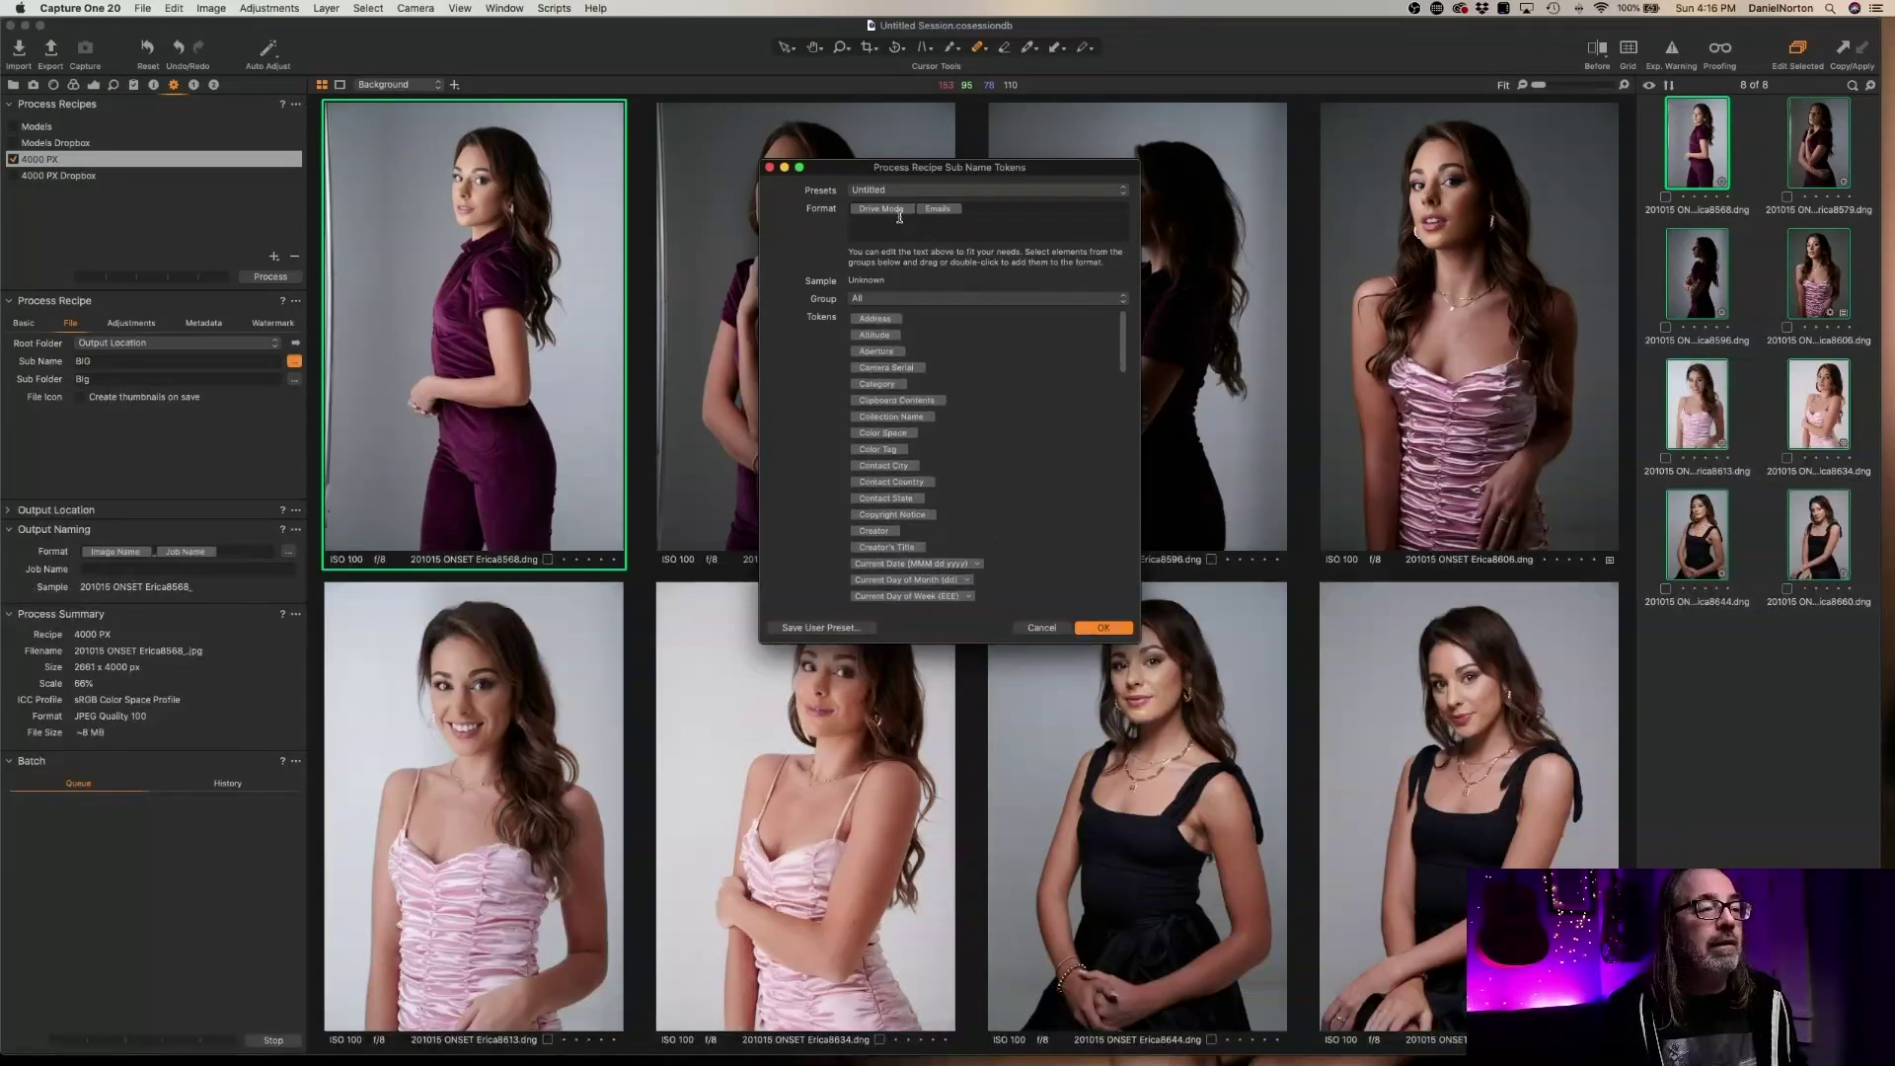
left_click(985, 221)
key("super+a")
key("BackSpace")
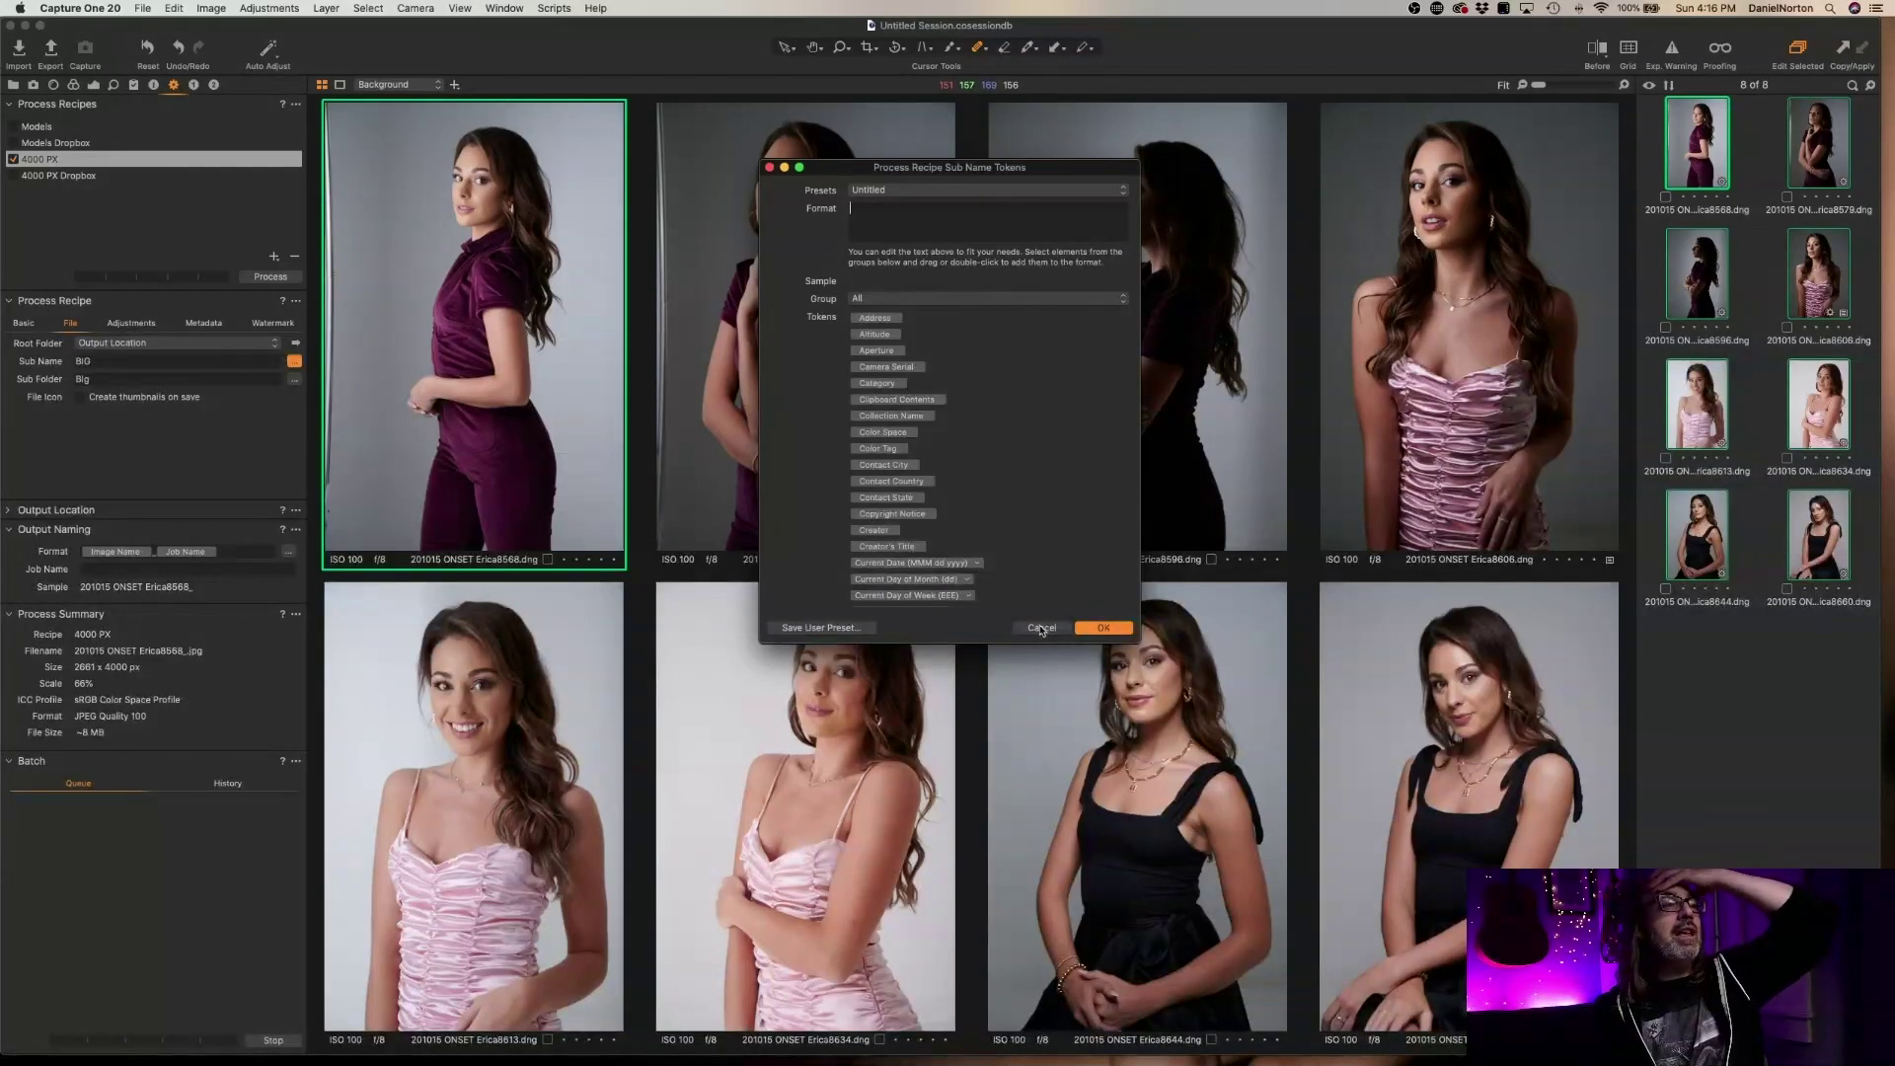
Look through the rest of the sub name token list and cancel the sub name format changes
scroll(985, 524, "down", 4)
scroll(985, 524, "down", 10)
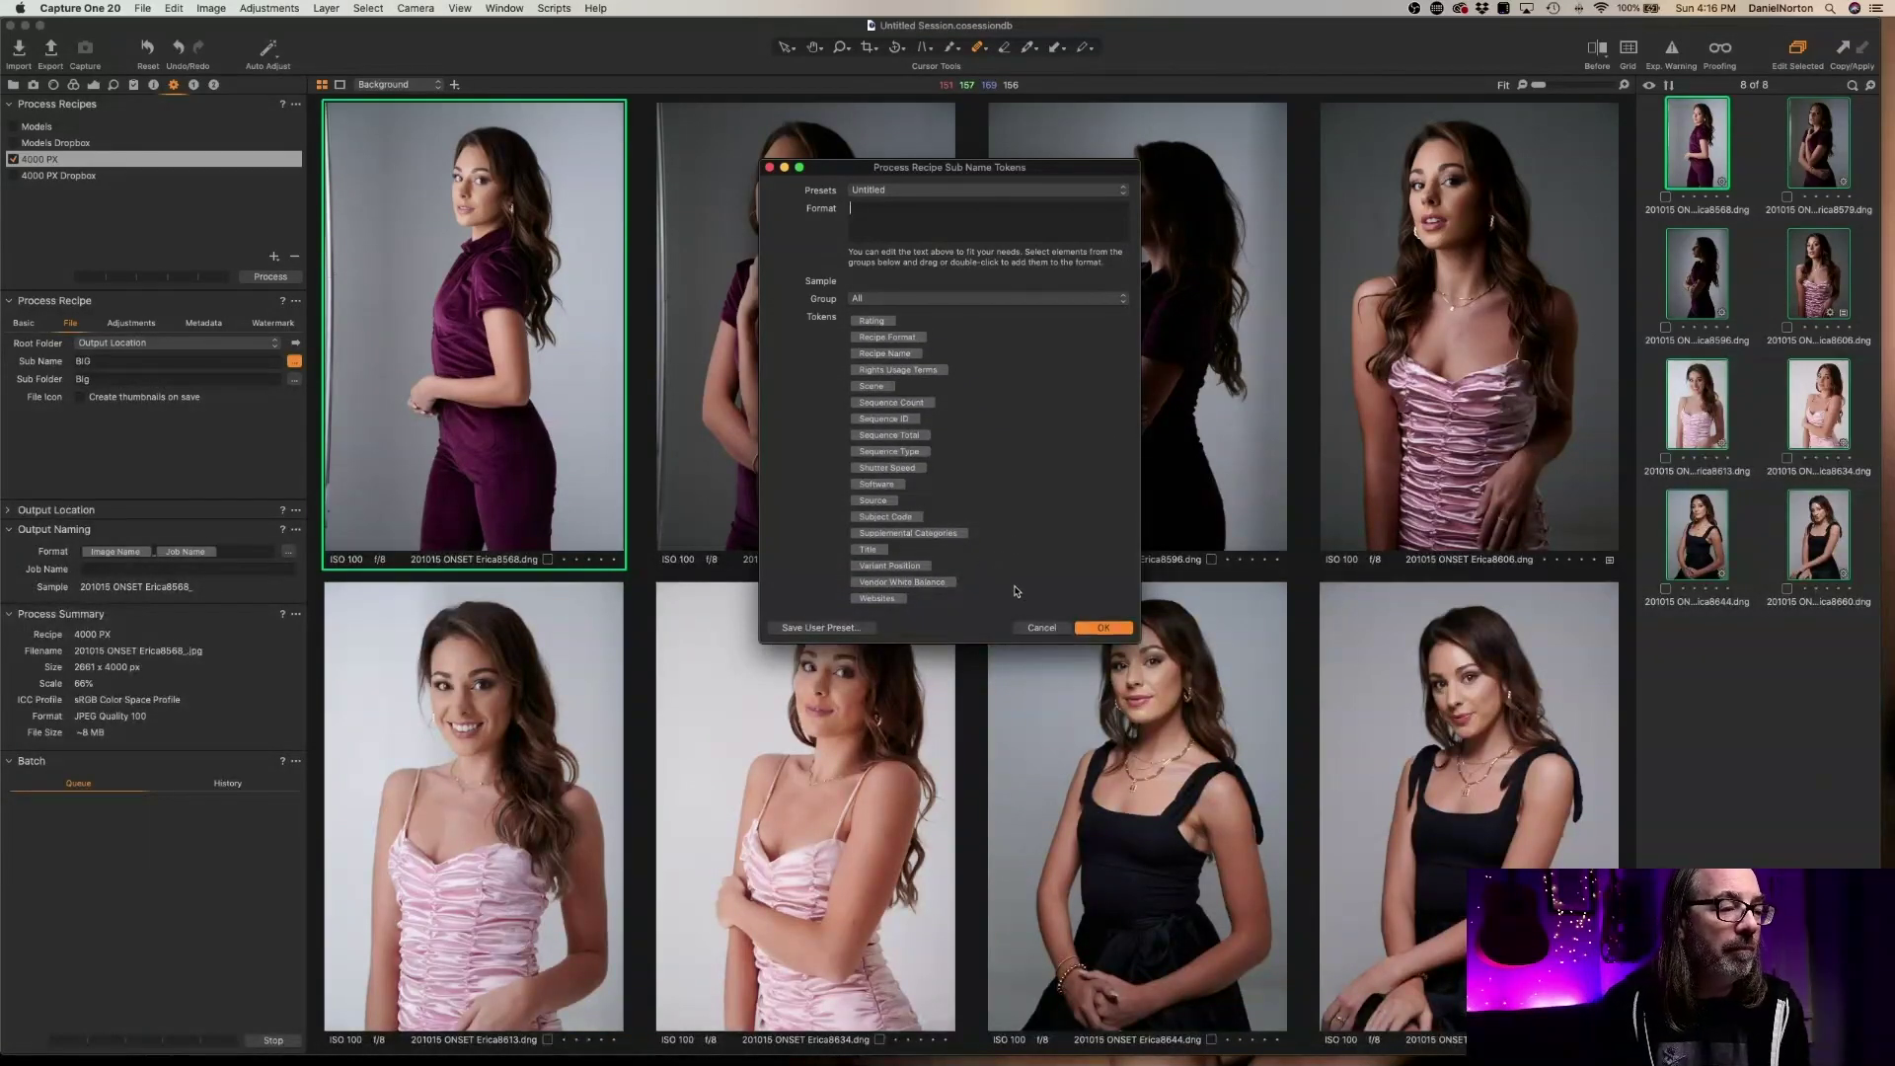
left_click(1044, 628)
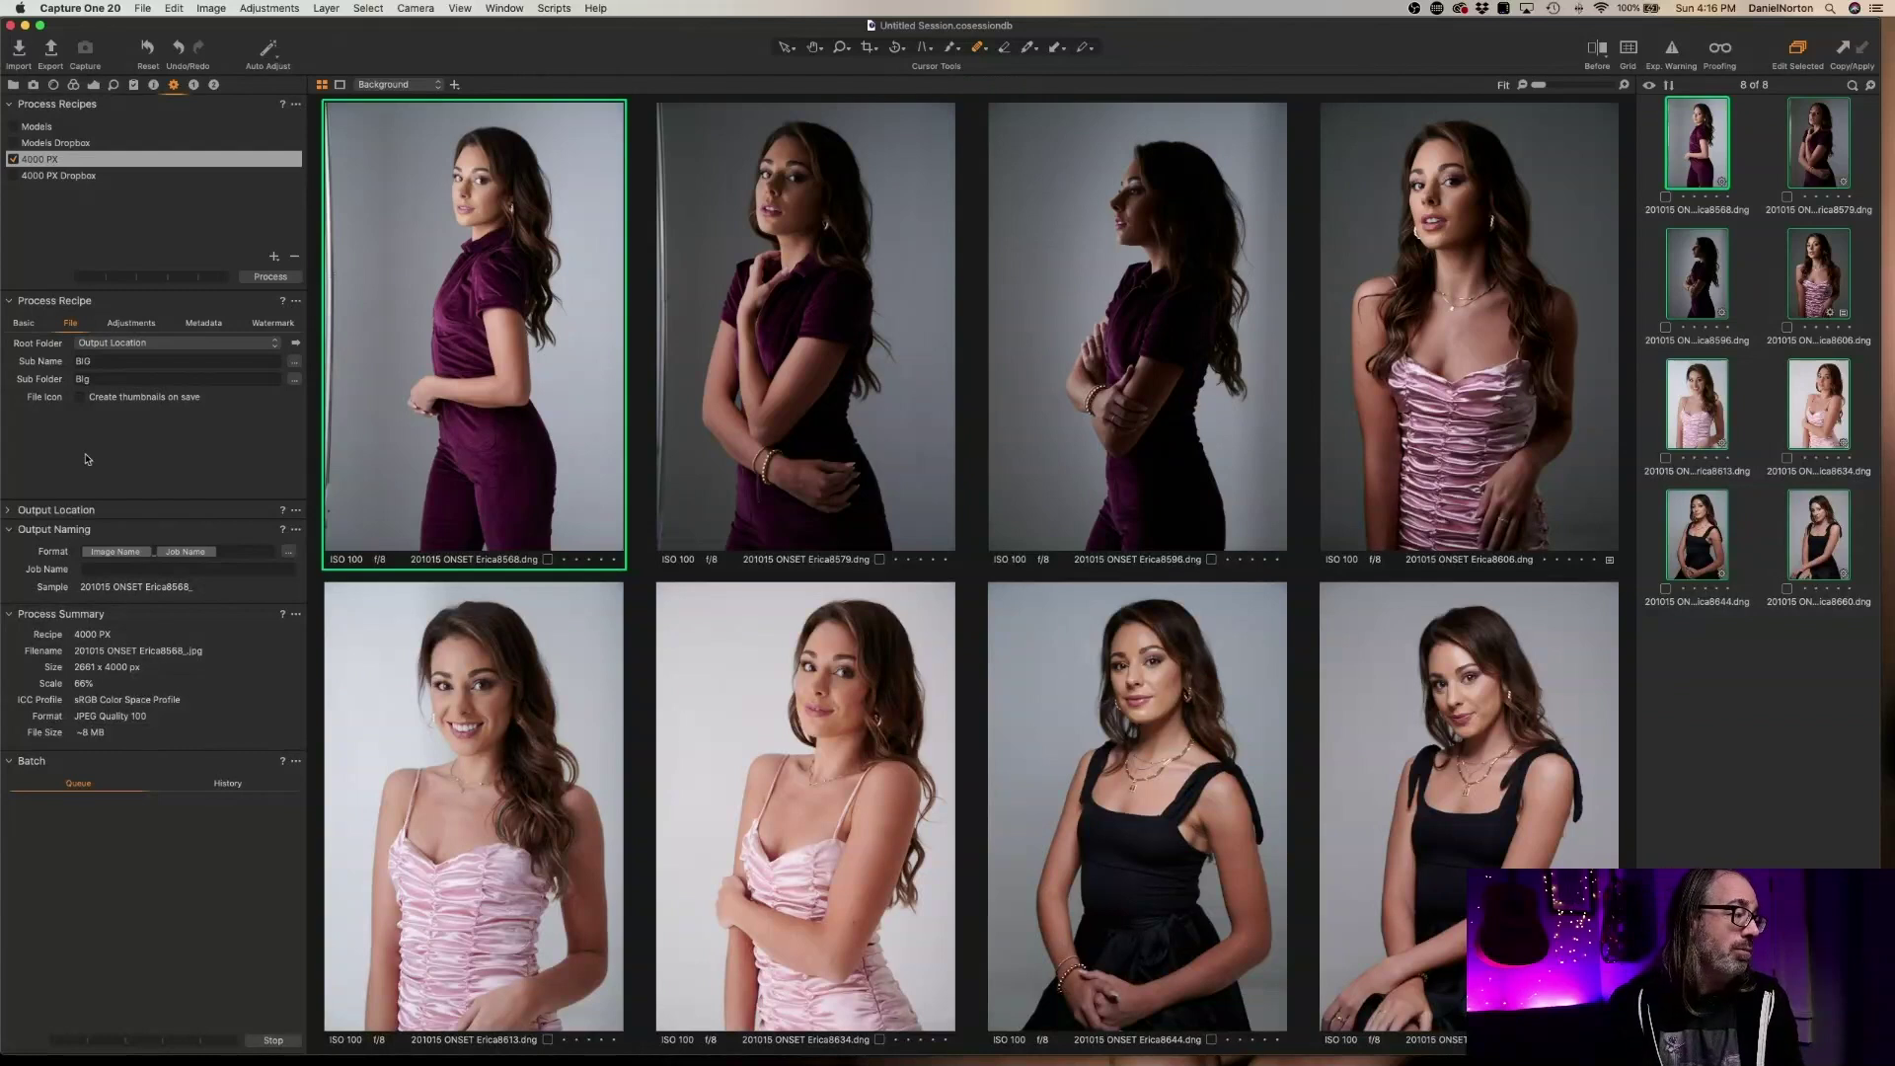
Clear both the sub name and the sub folder of the 4000 PX recipe
left_click(109, 359)
key("BackSpace")
key("BackSpace")
key("BackSpace")
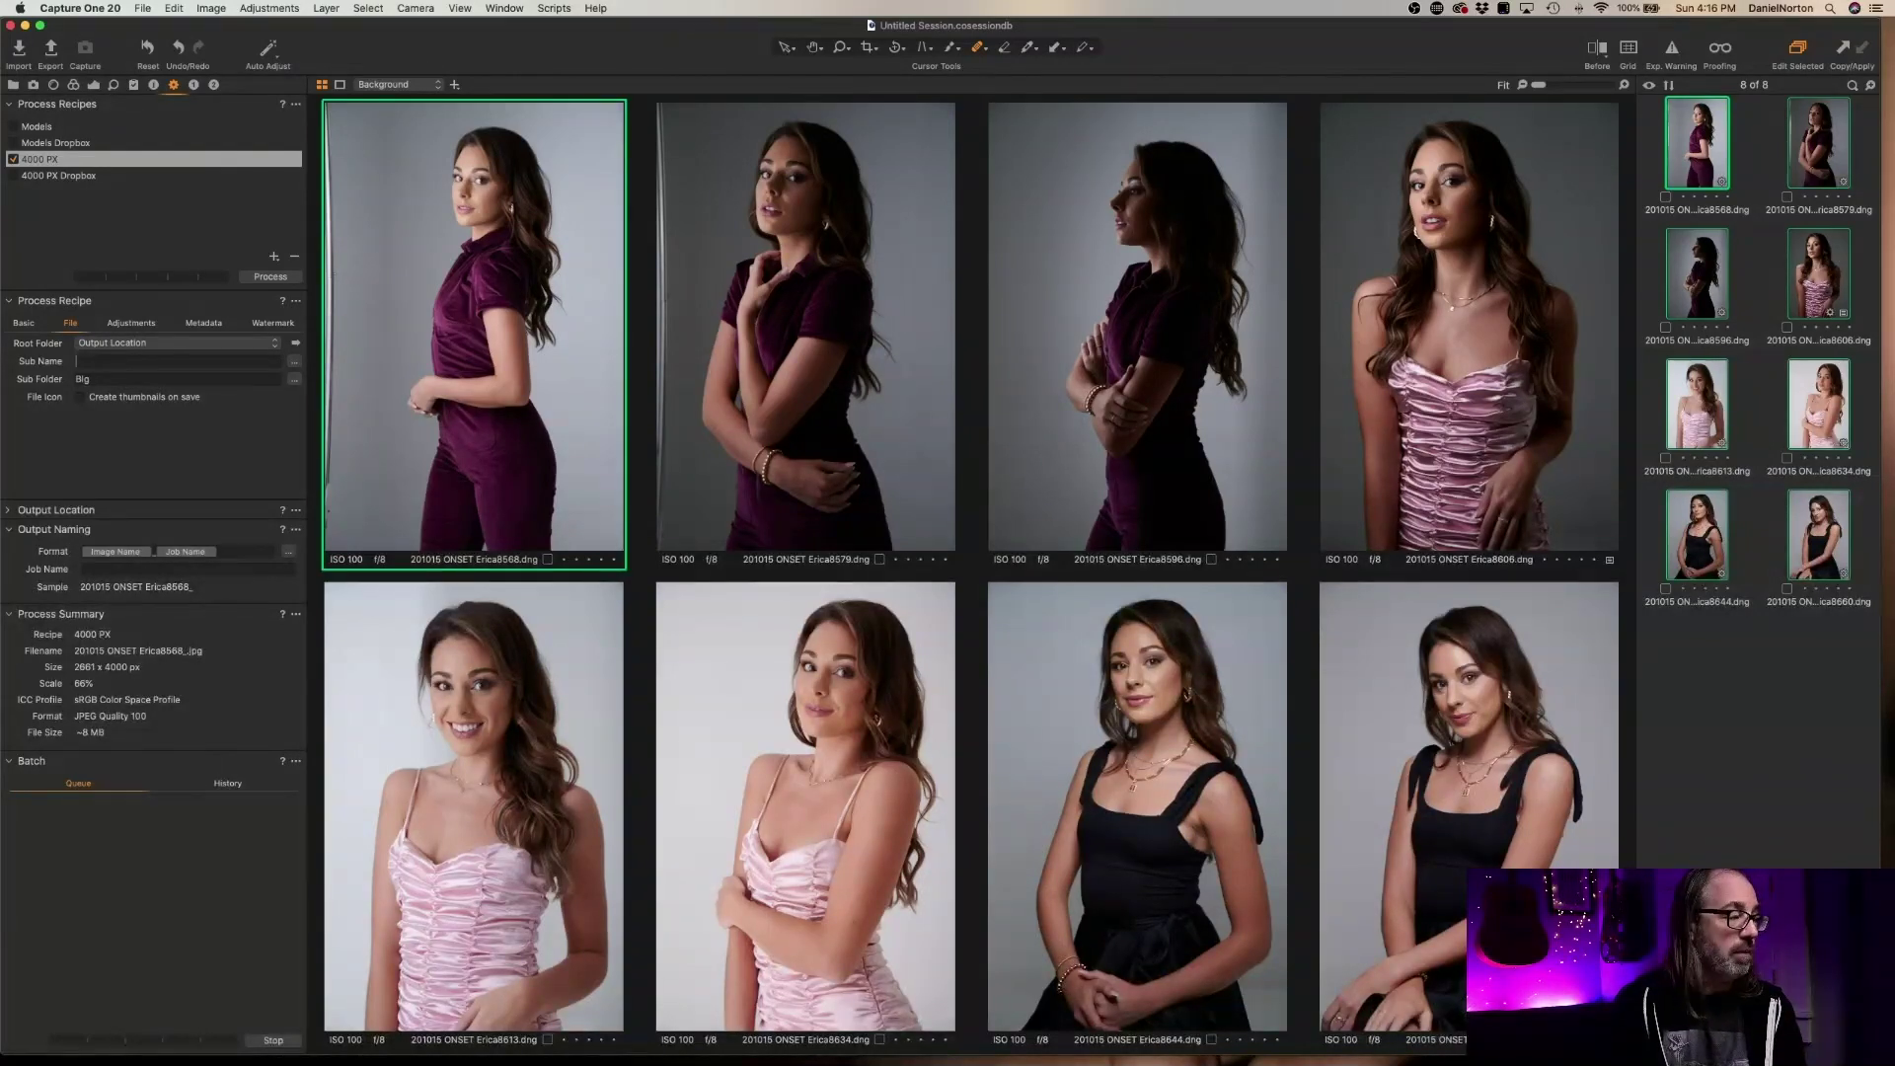
left_click(136, 380)
key("BackSpace")
key("BackSpace")
key("BackSpace")
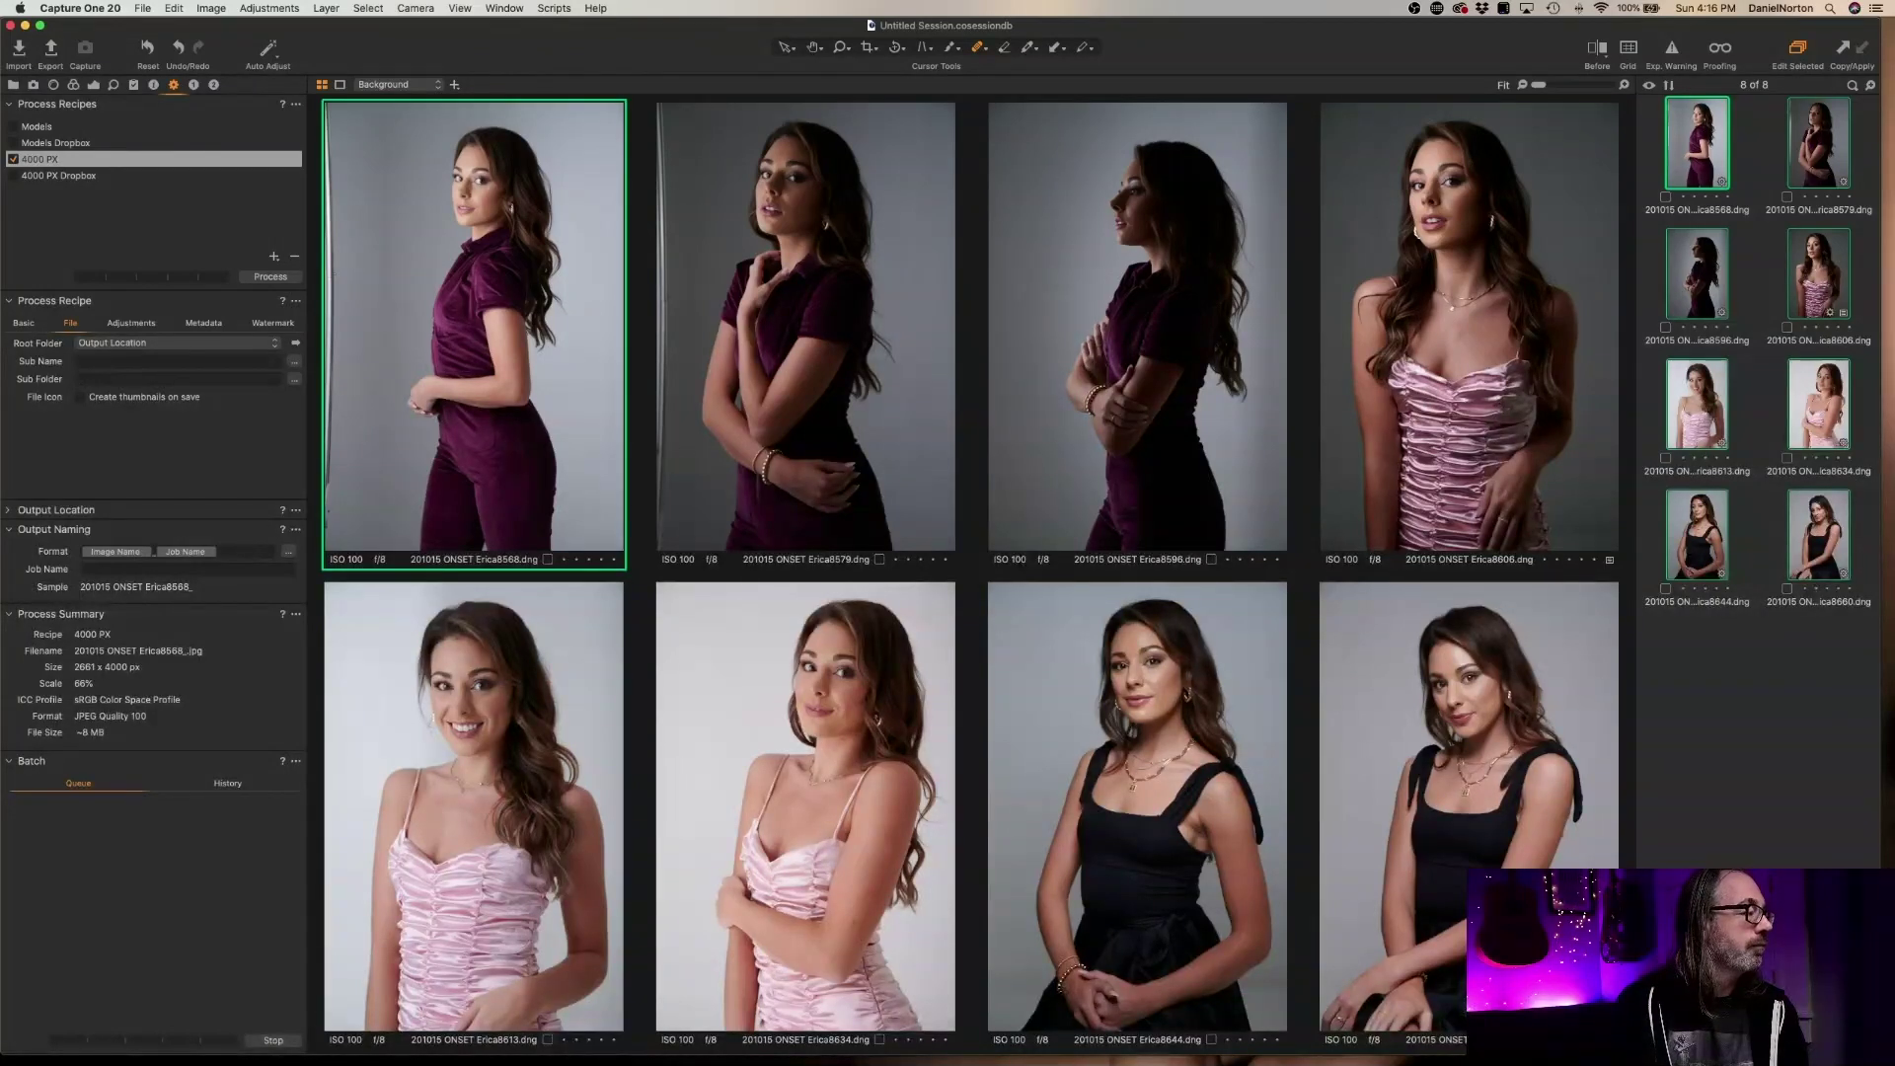
Review the 4000 PX recipe's basic, adjustments, metadata and watermark settings, and return to its file settings
left_click(24, 324)
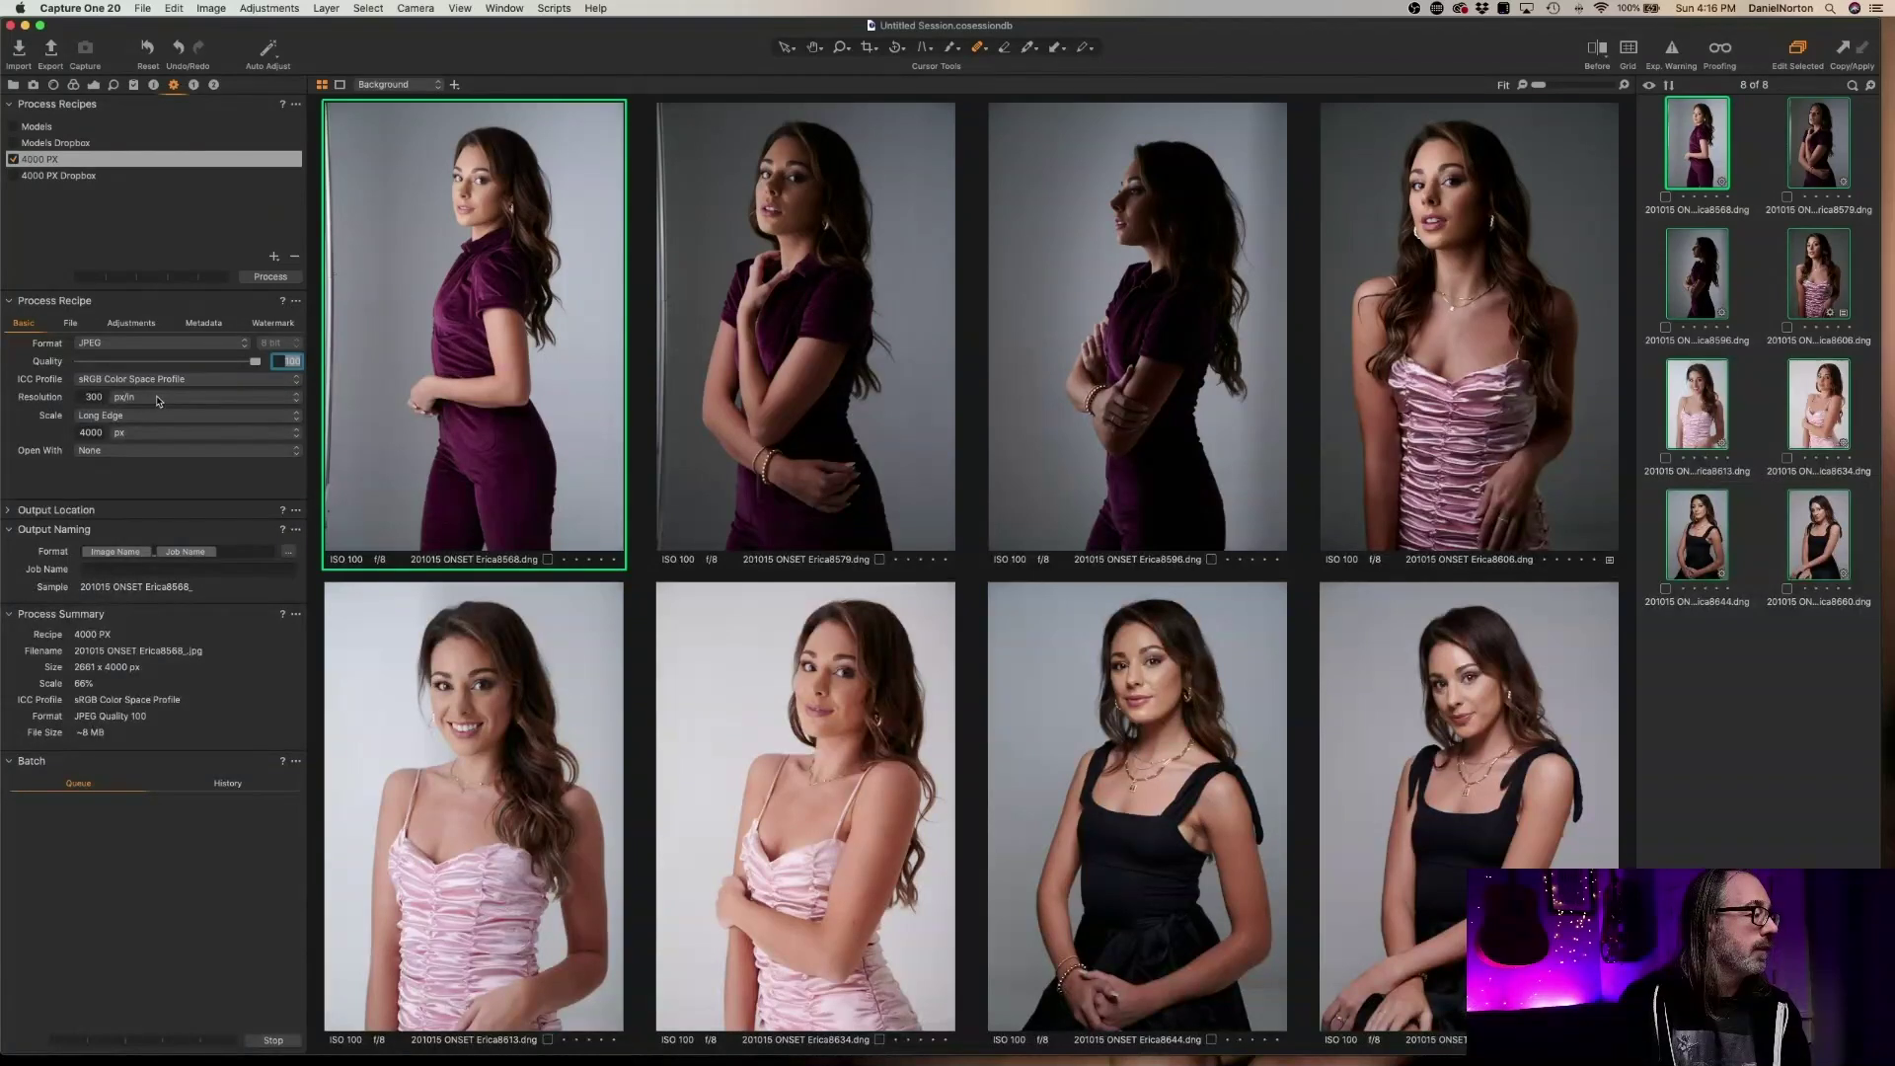
left_click(136, 451)
left_click(136, 454)
left_click(129, 324)
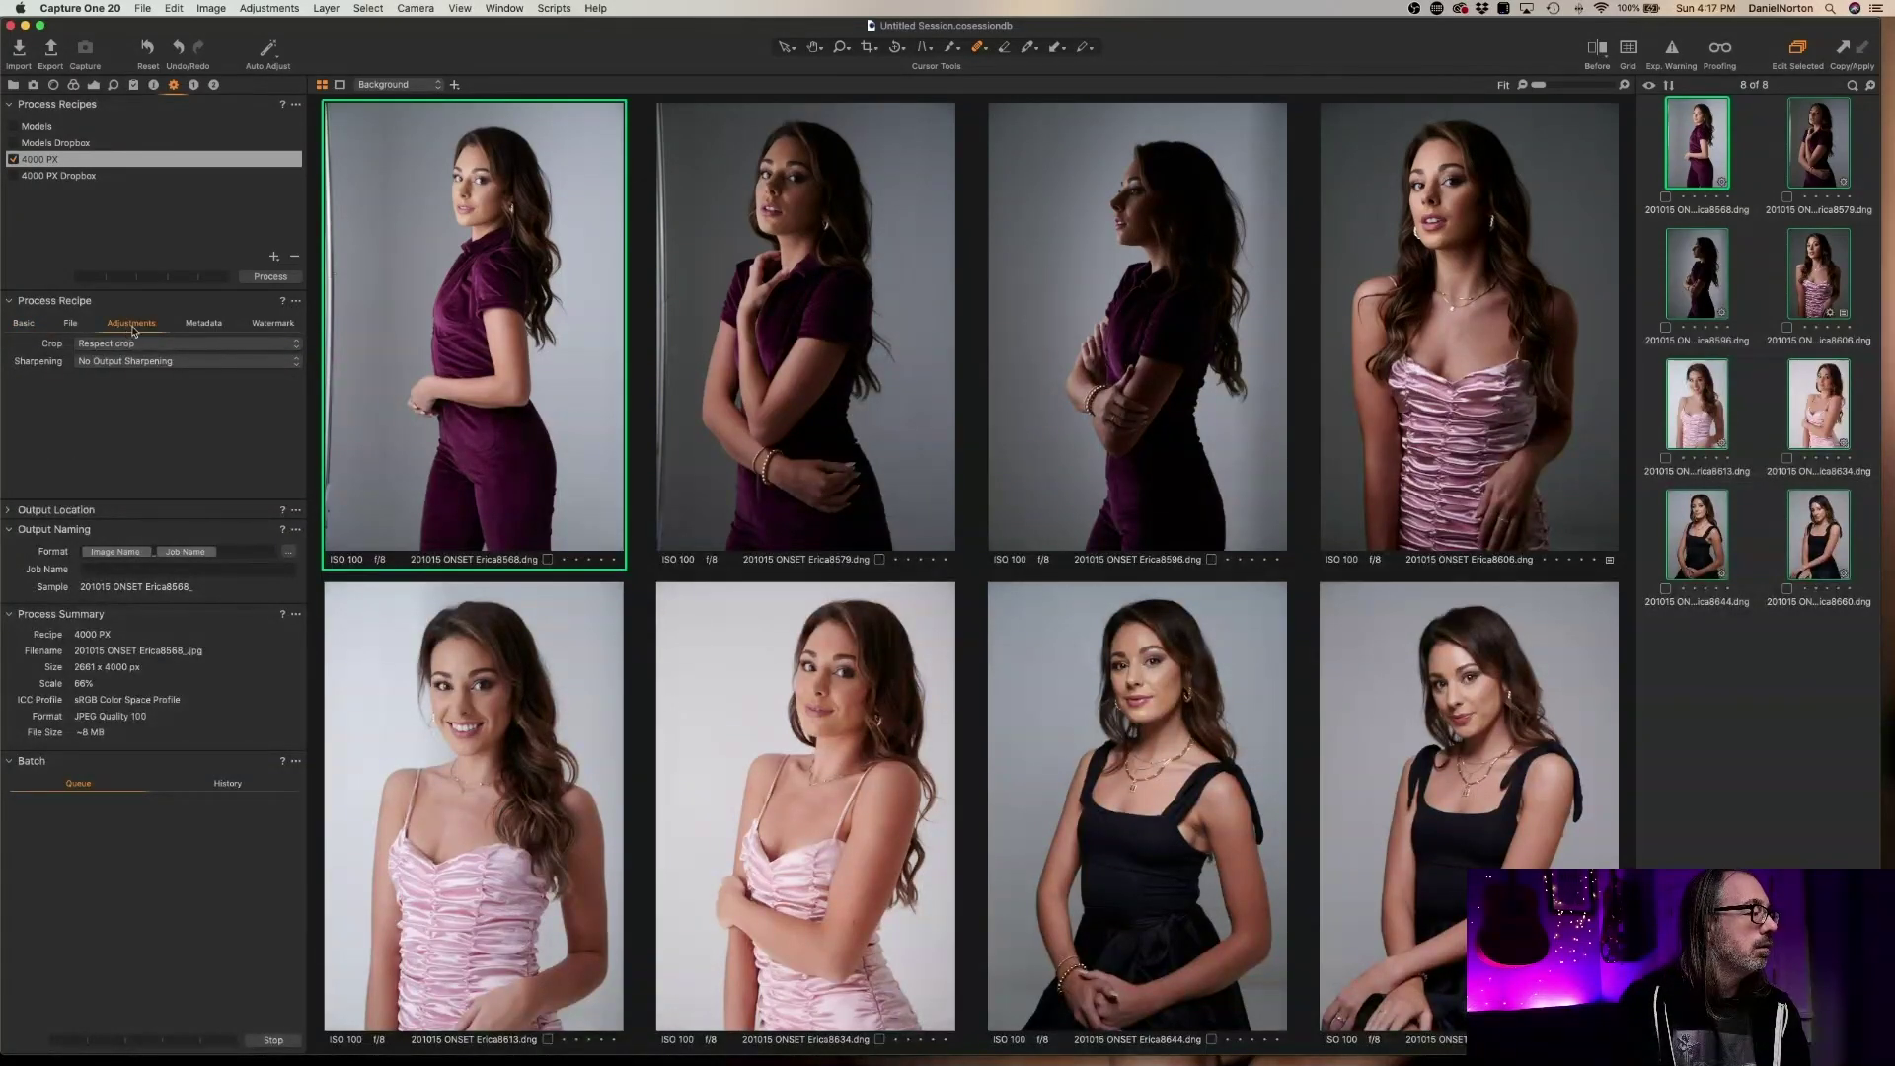
left_click(203, 324)
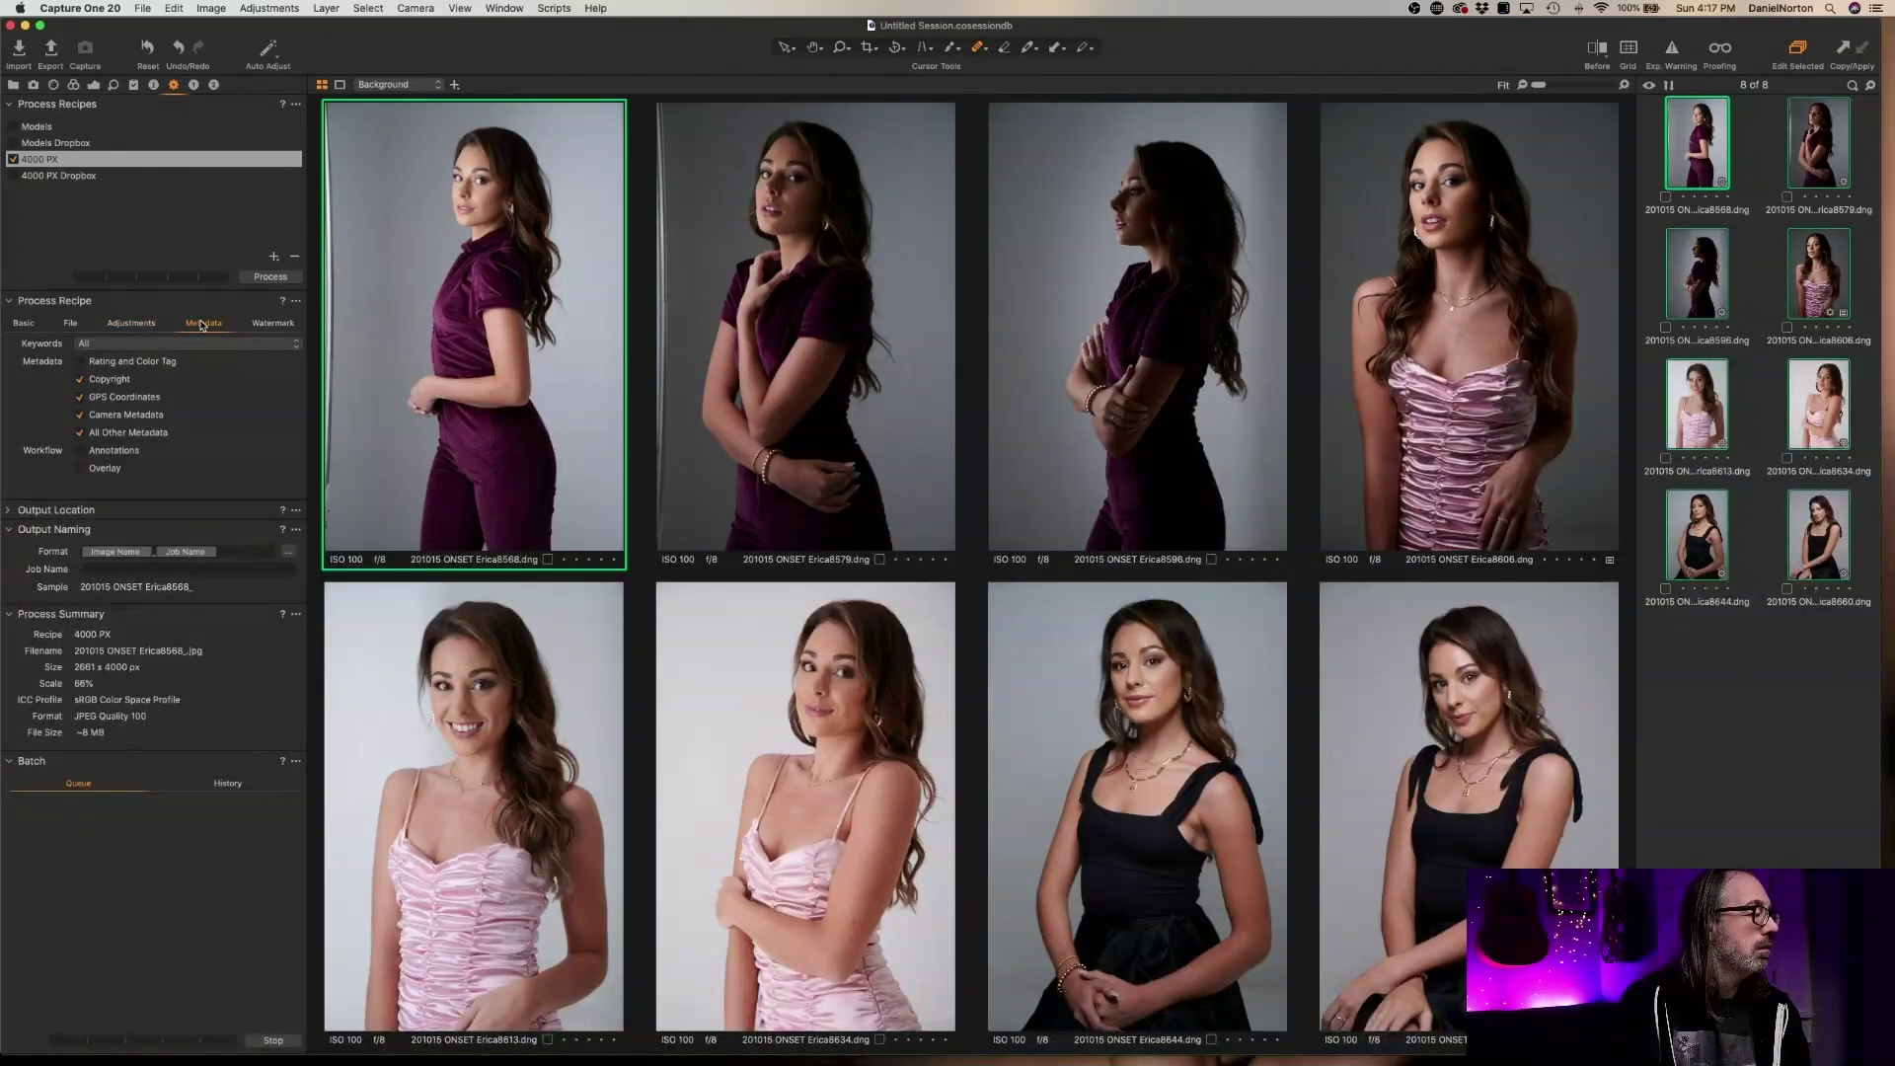
left_click(268, 326)
left_click(69, 324)
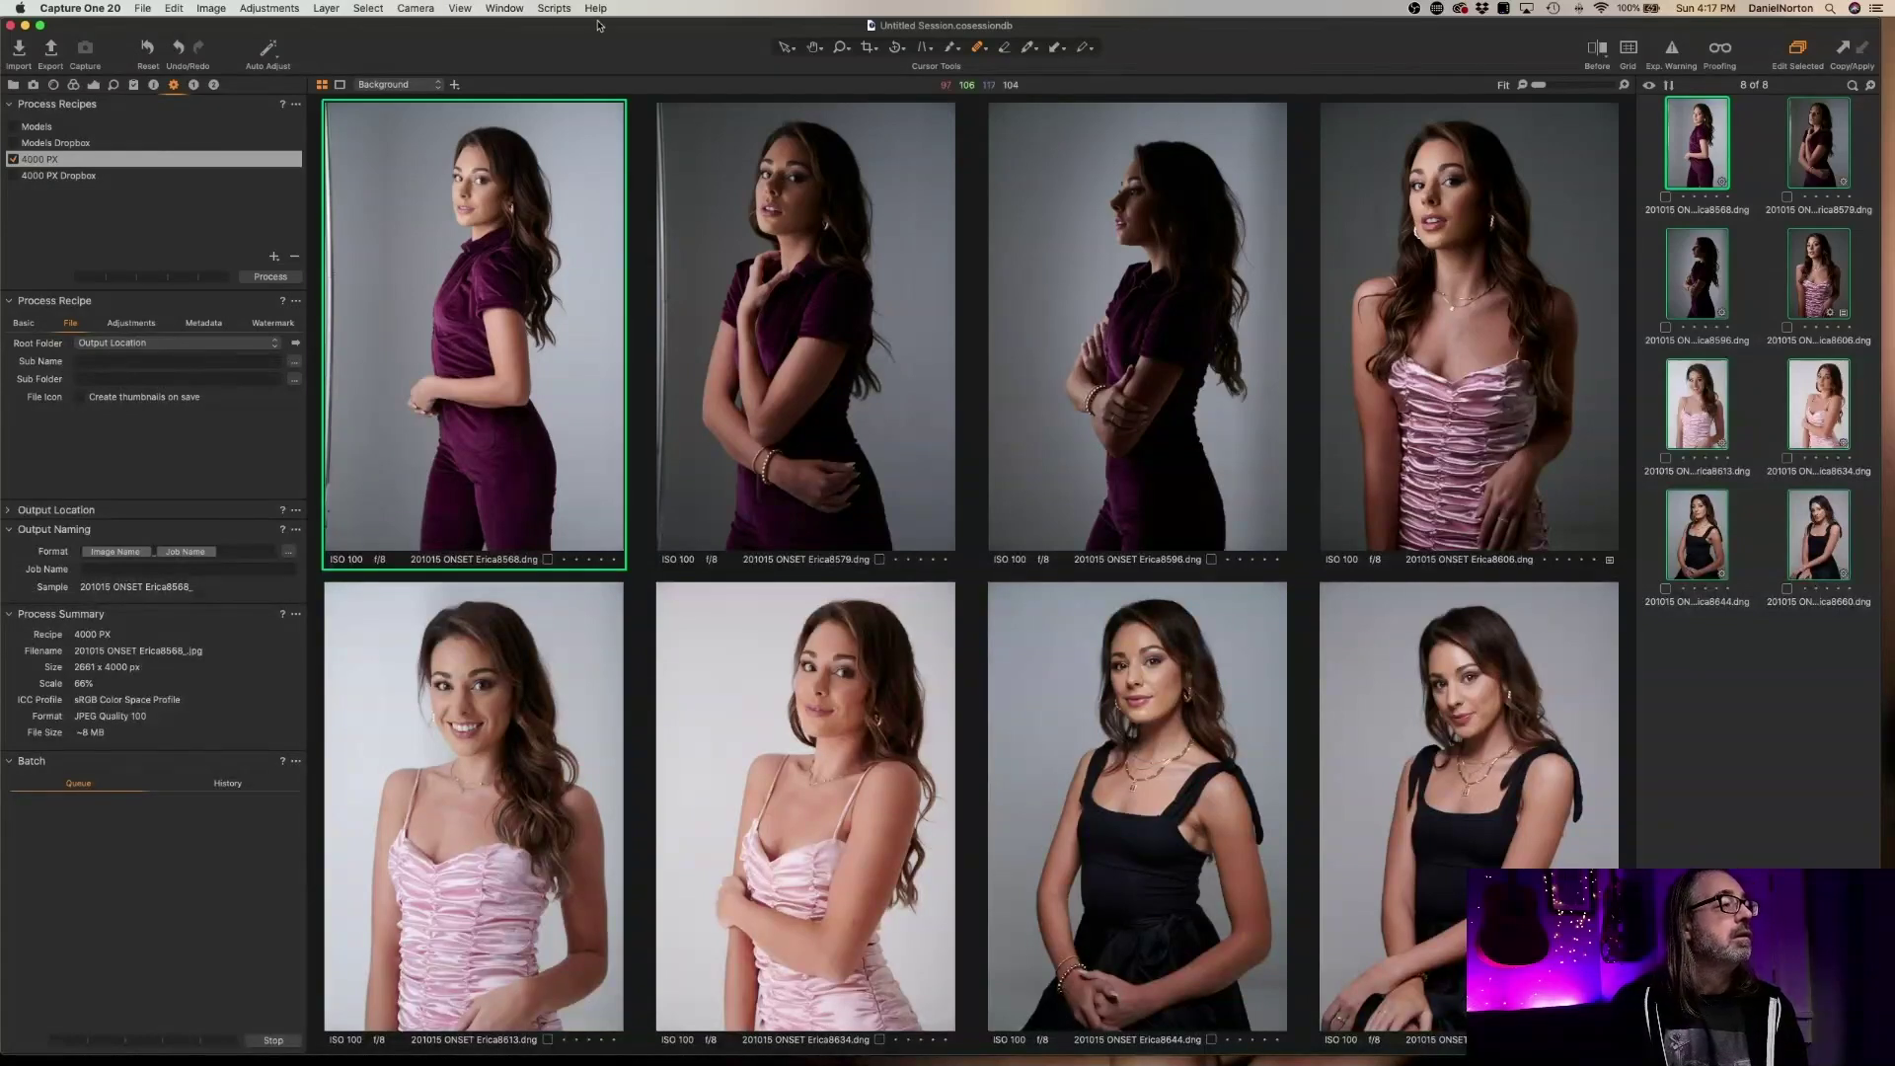
Search the application help for "sub name", broaden the search to "sub", and close the help search
left_click(597, 9)
type("sub name")
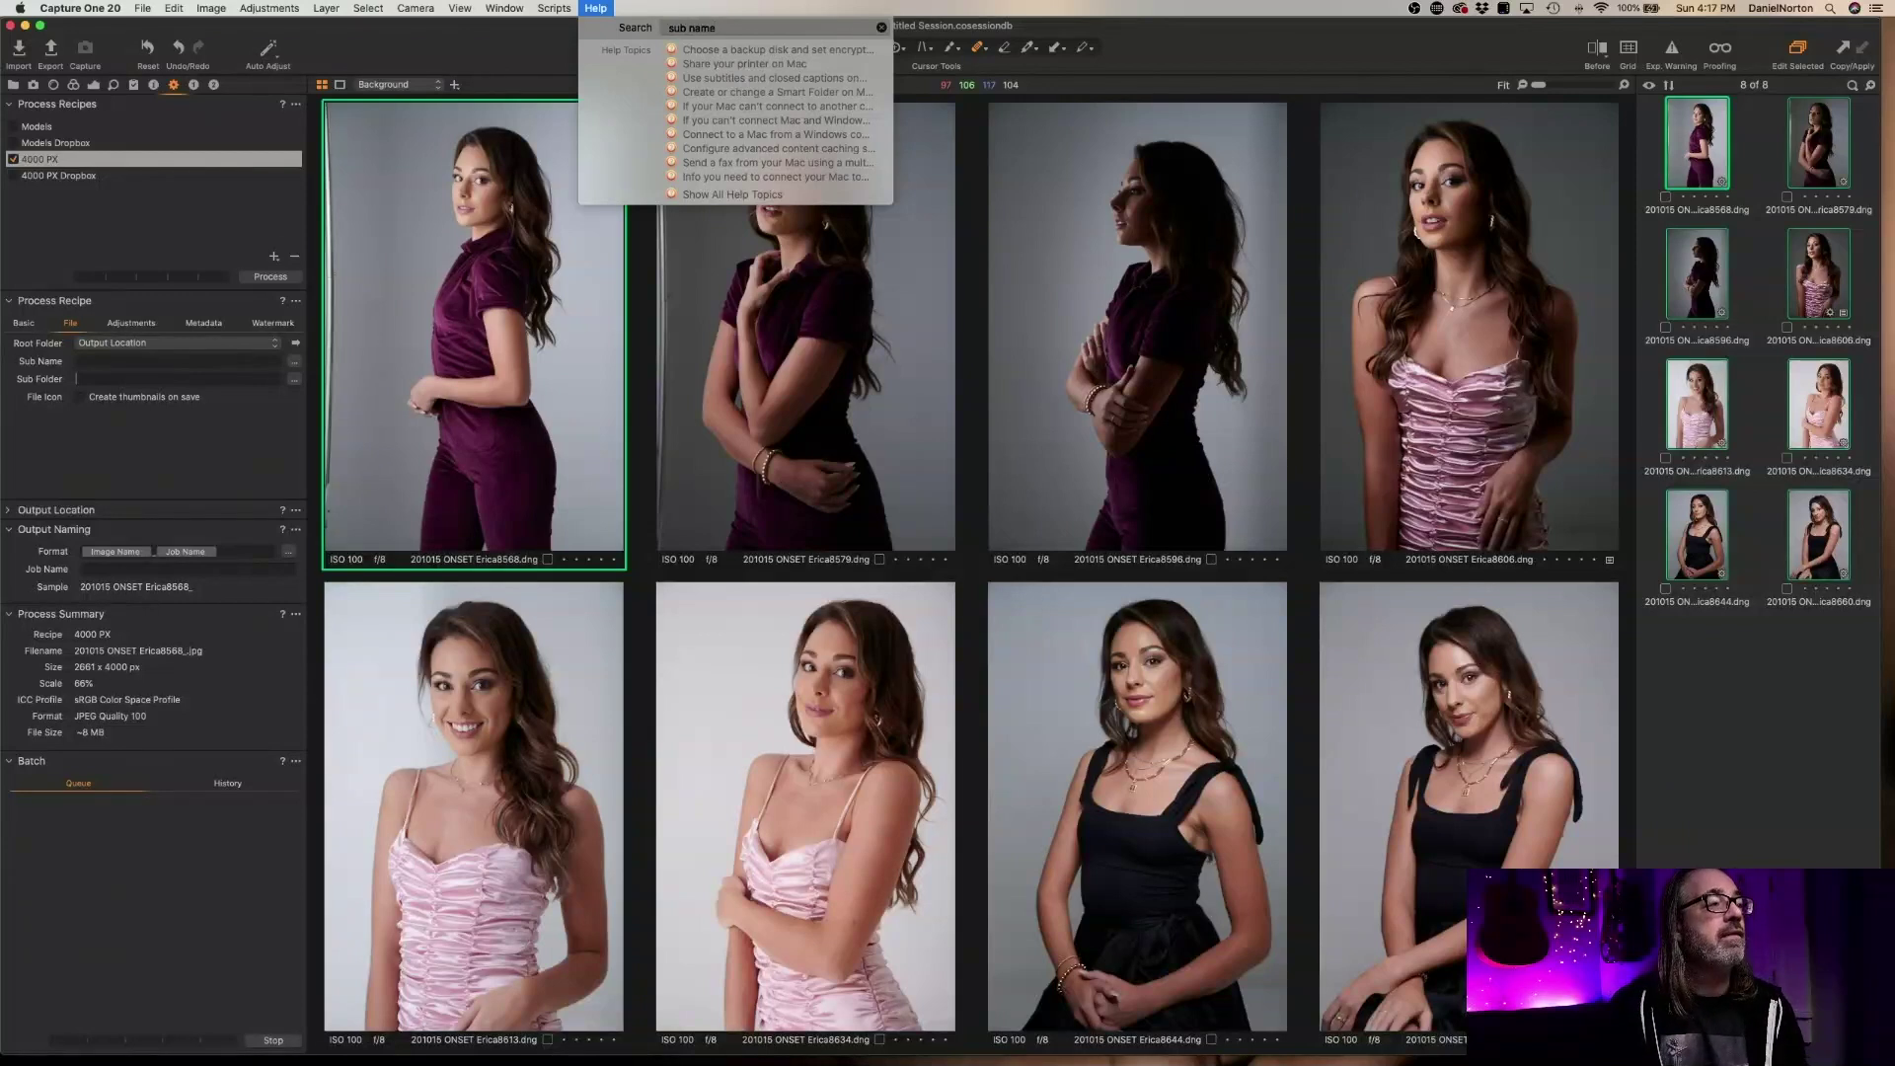
key("BackSpace")
key("BackSpace")
key("BackSpace")
key("BackSpace")
key("BackSpace")
key("BackSpace")
key("BackSpace")
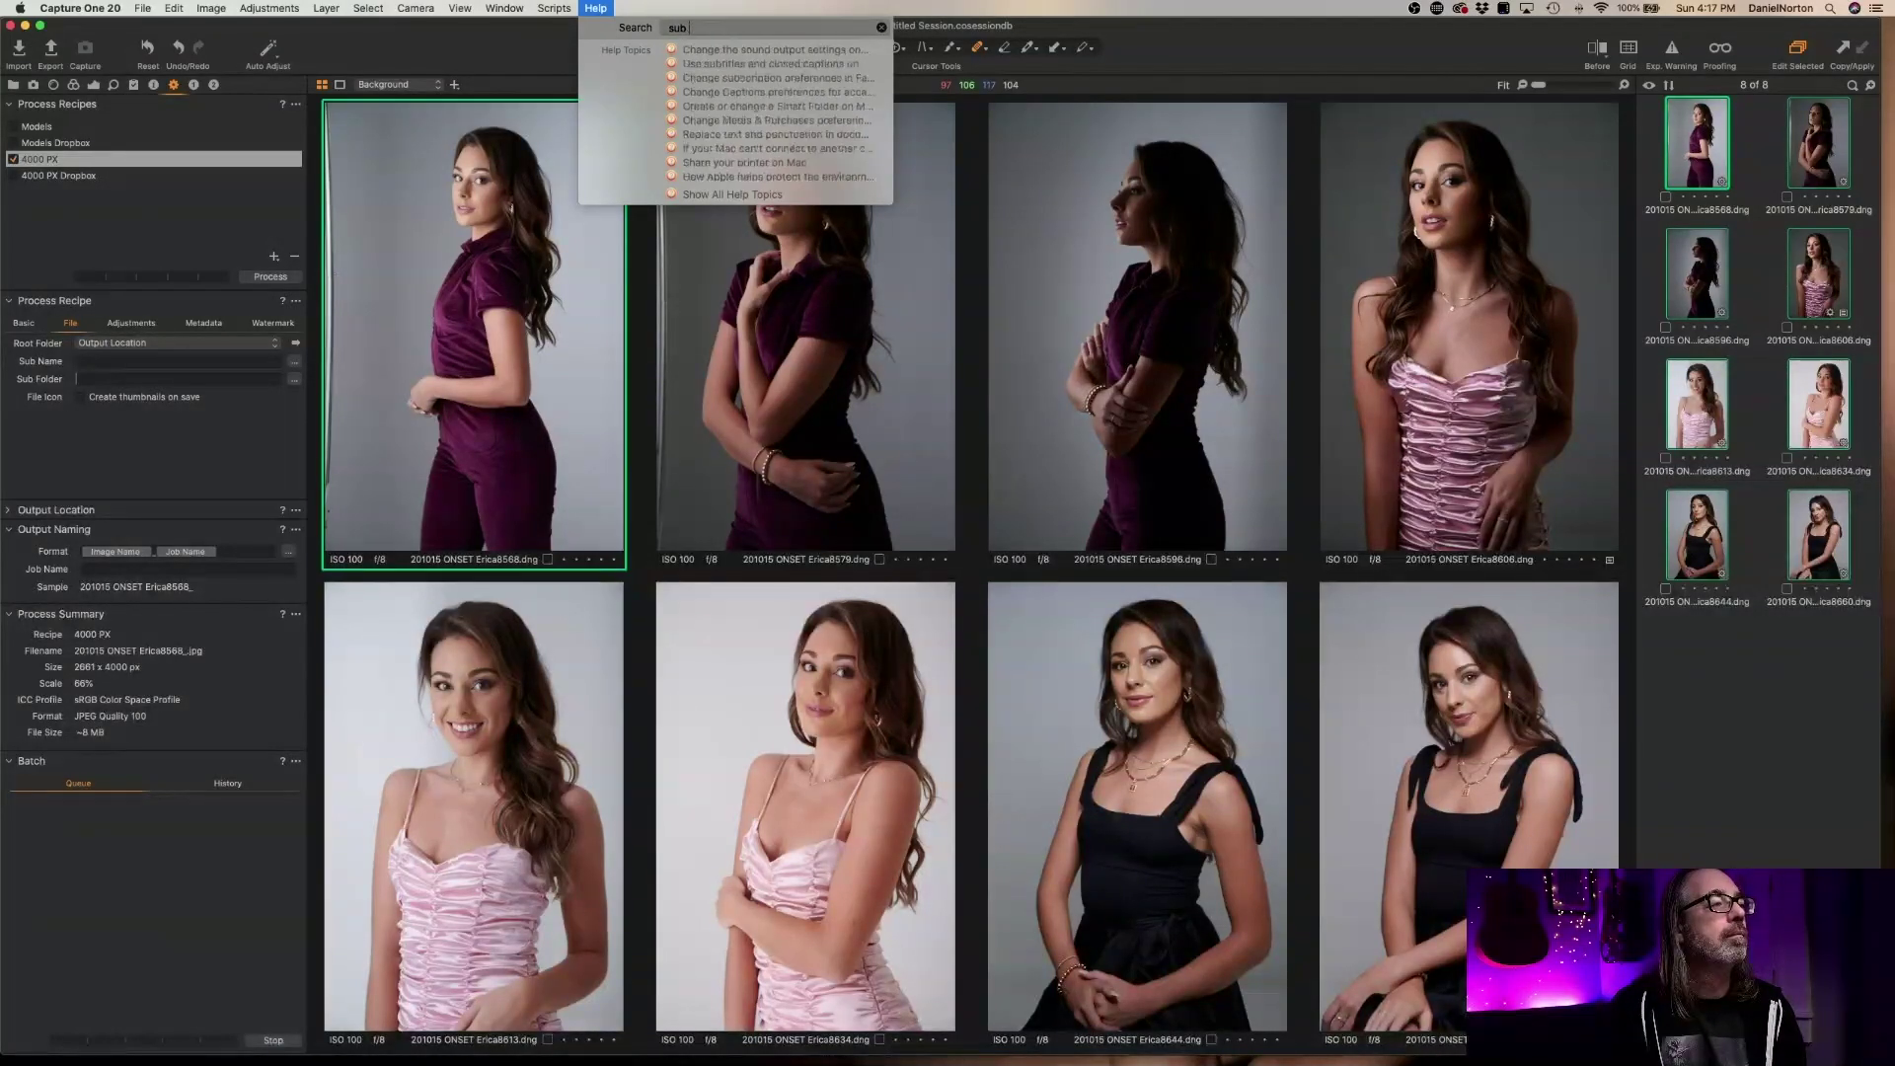
left_click(226, 451)
Open the Process Recipe tool's online help in Safari and skim the article on the benefits of process recipes
left_click(284, 303)
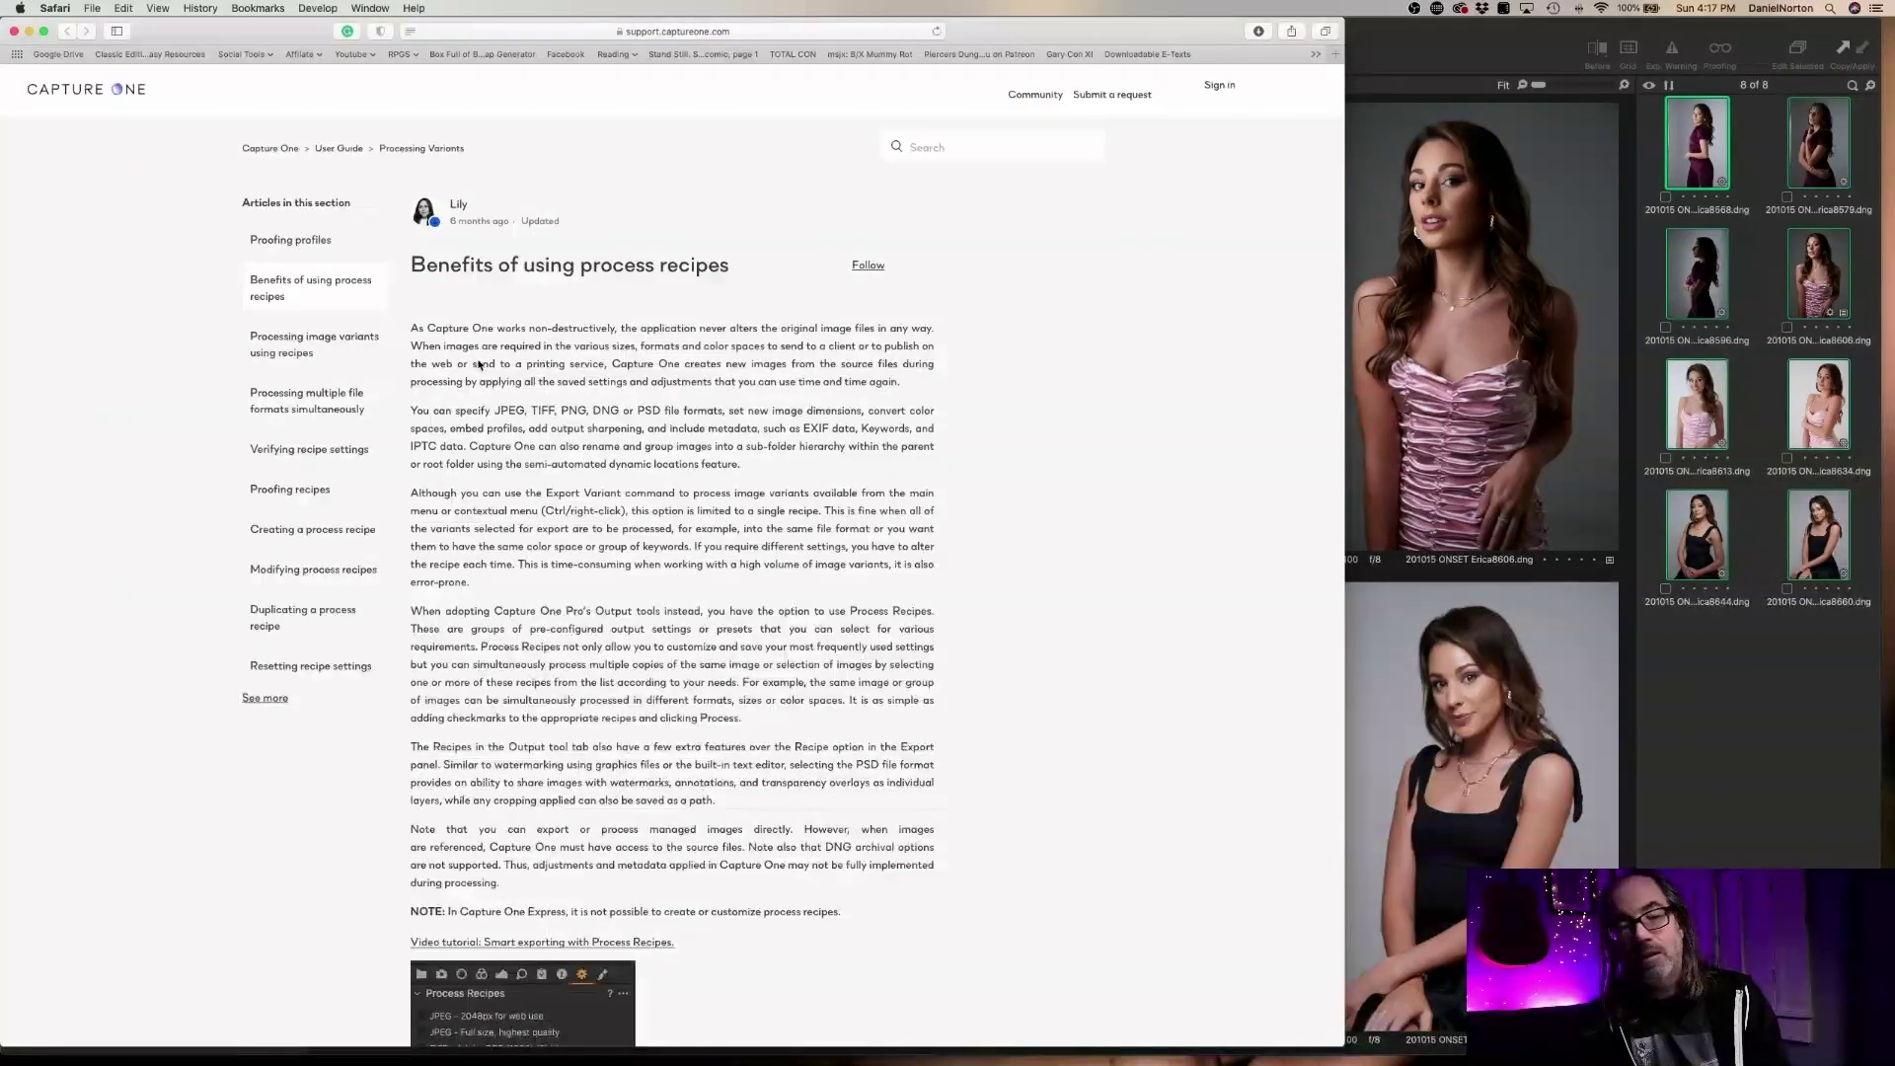
scroll(788, 535, "down", 5)
scroll(788, 535, "down", 12)
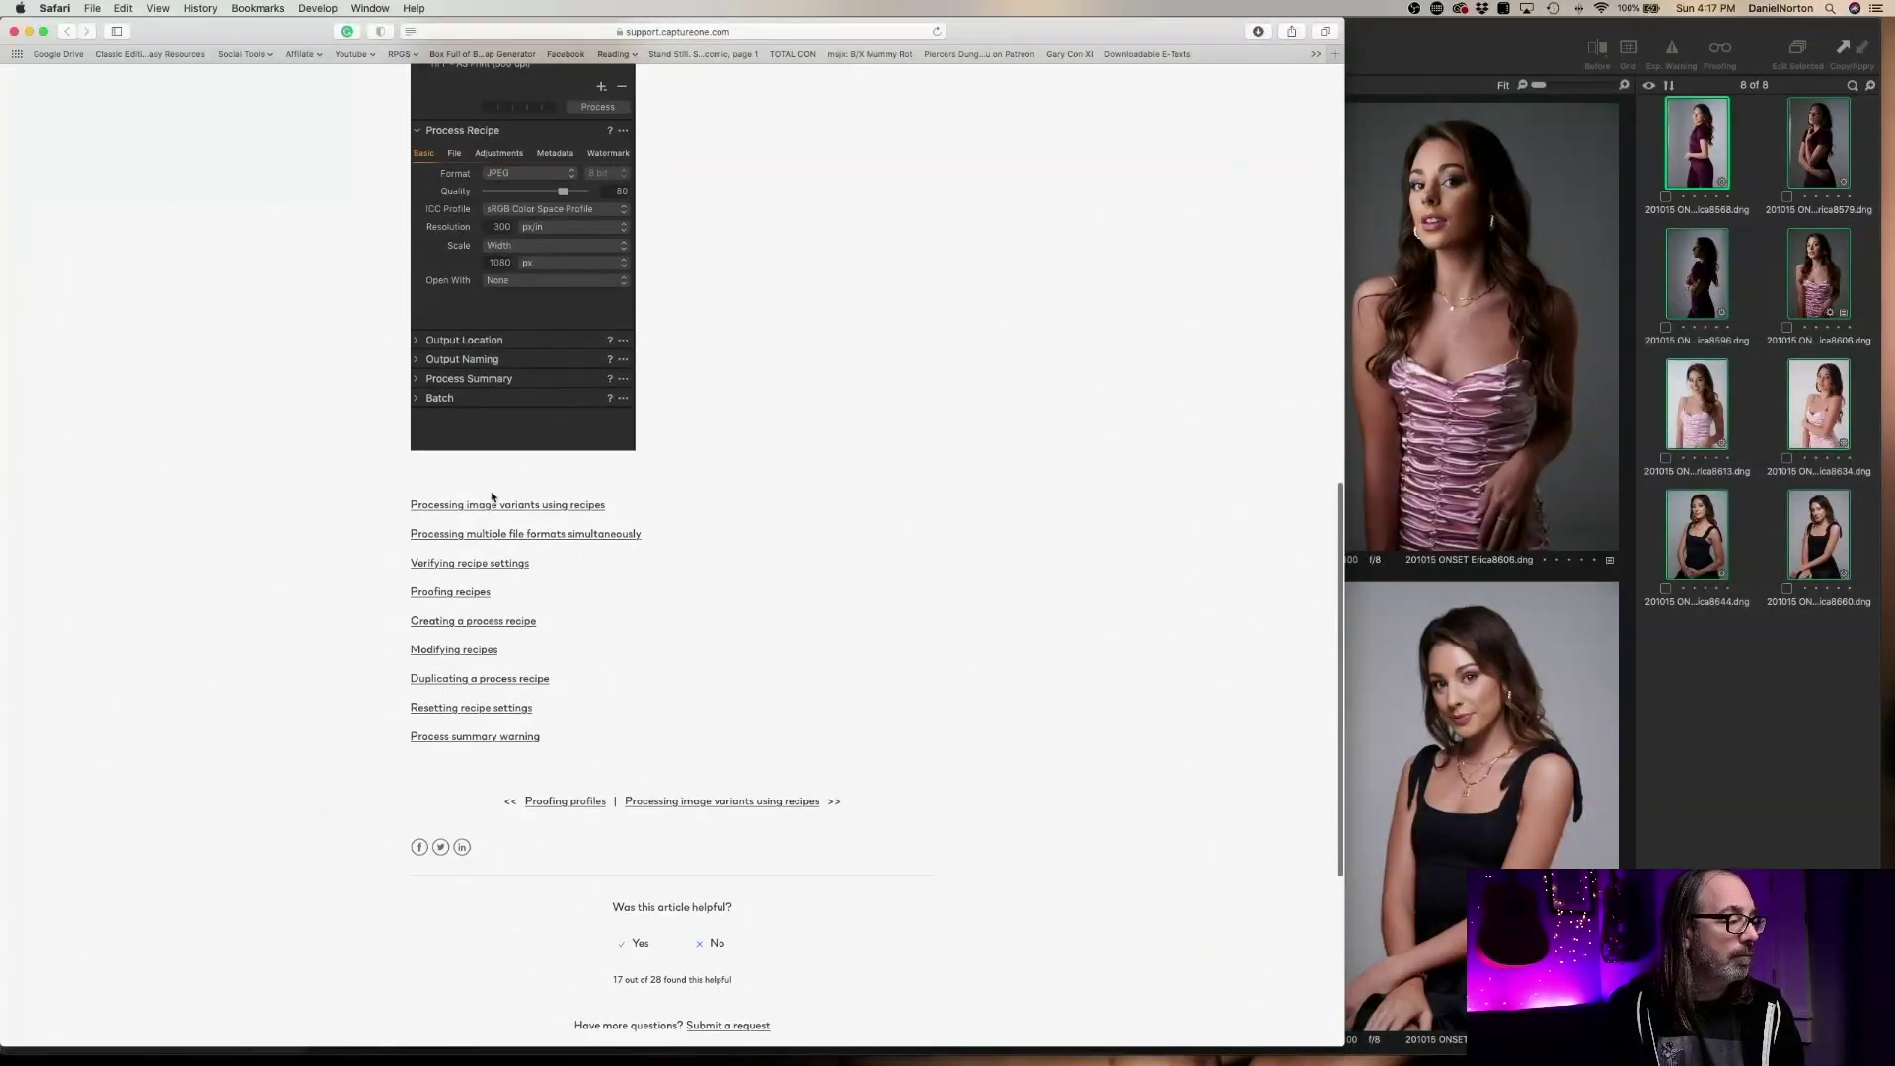
scroll(790, 528, "up", 5)
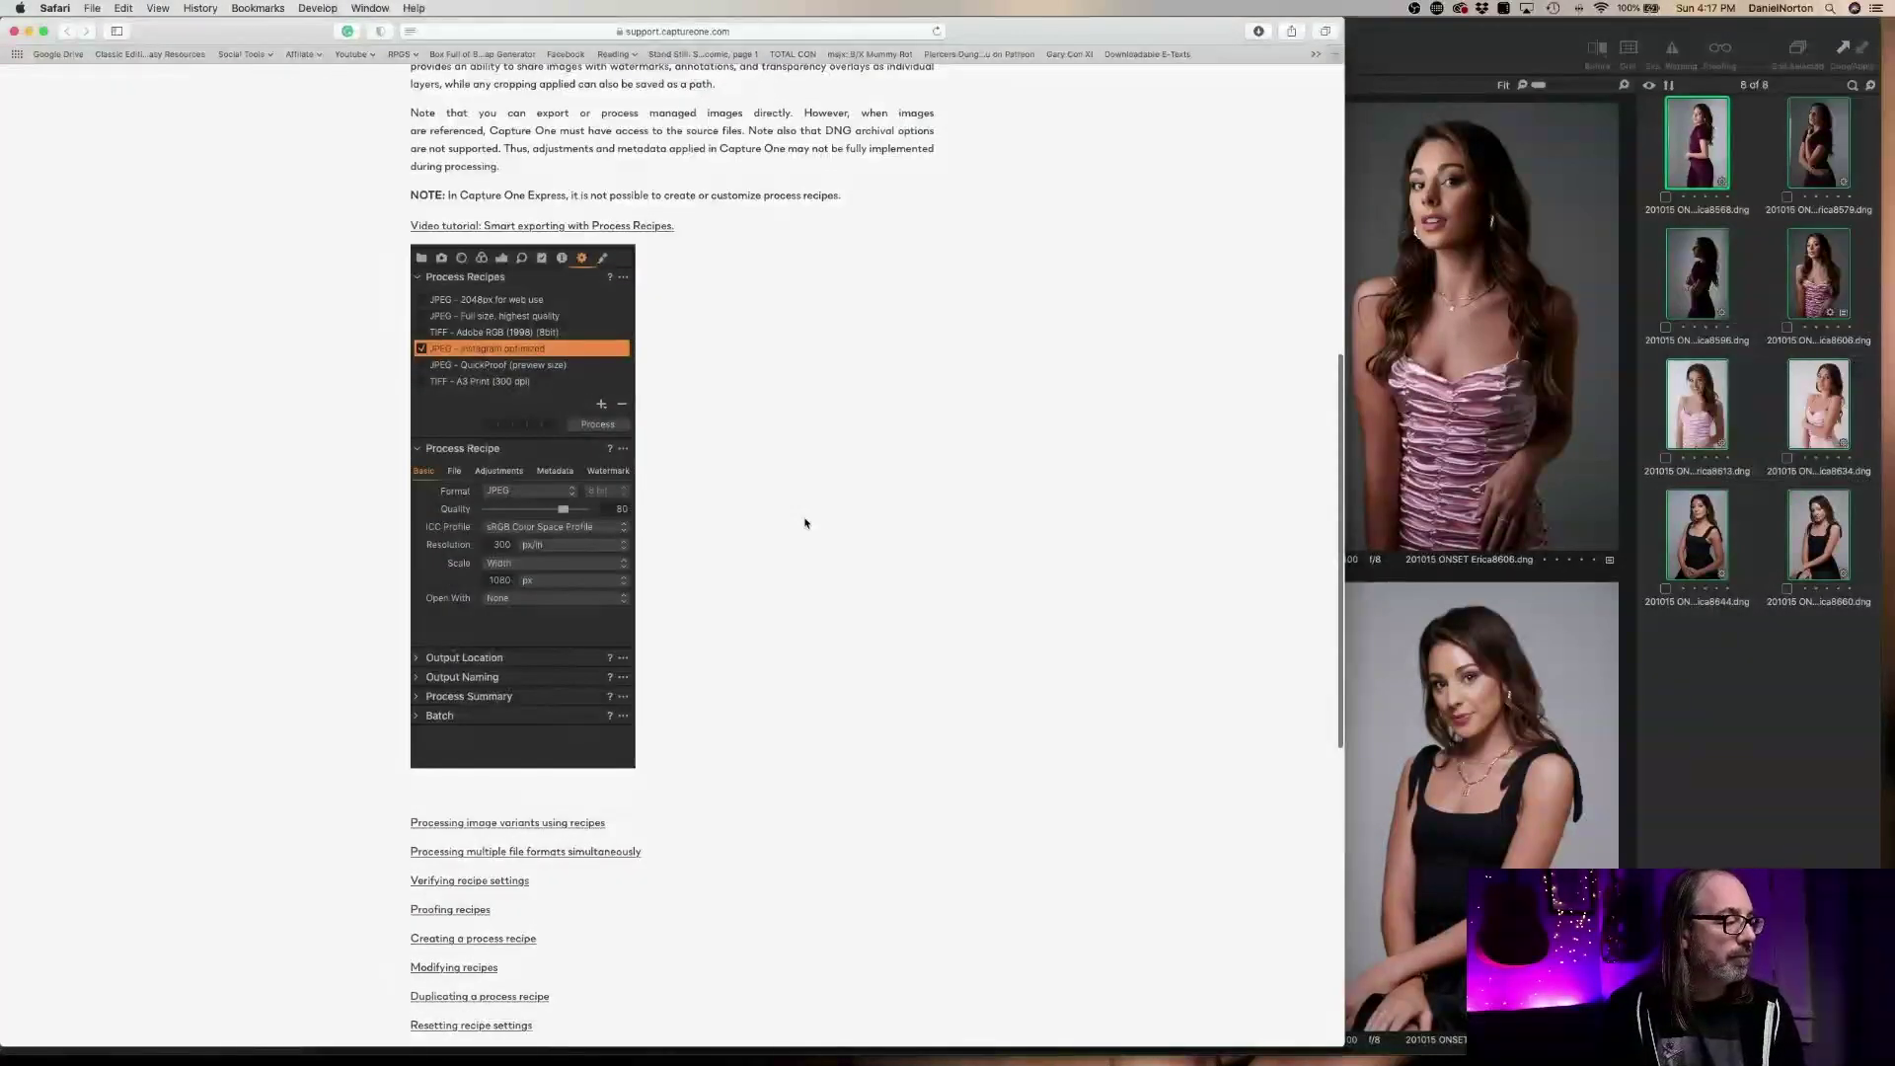
scroll(775, 536, "down", 4)
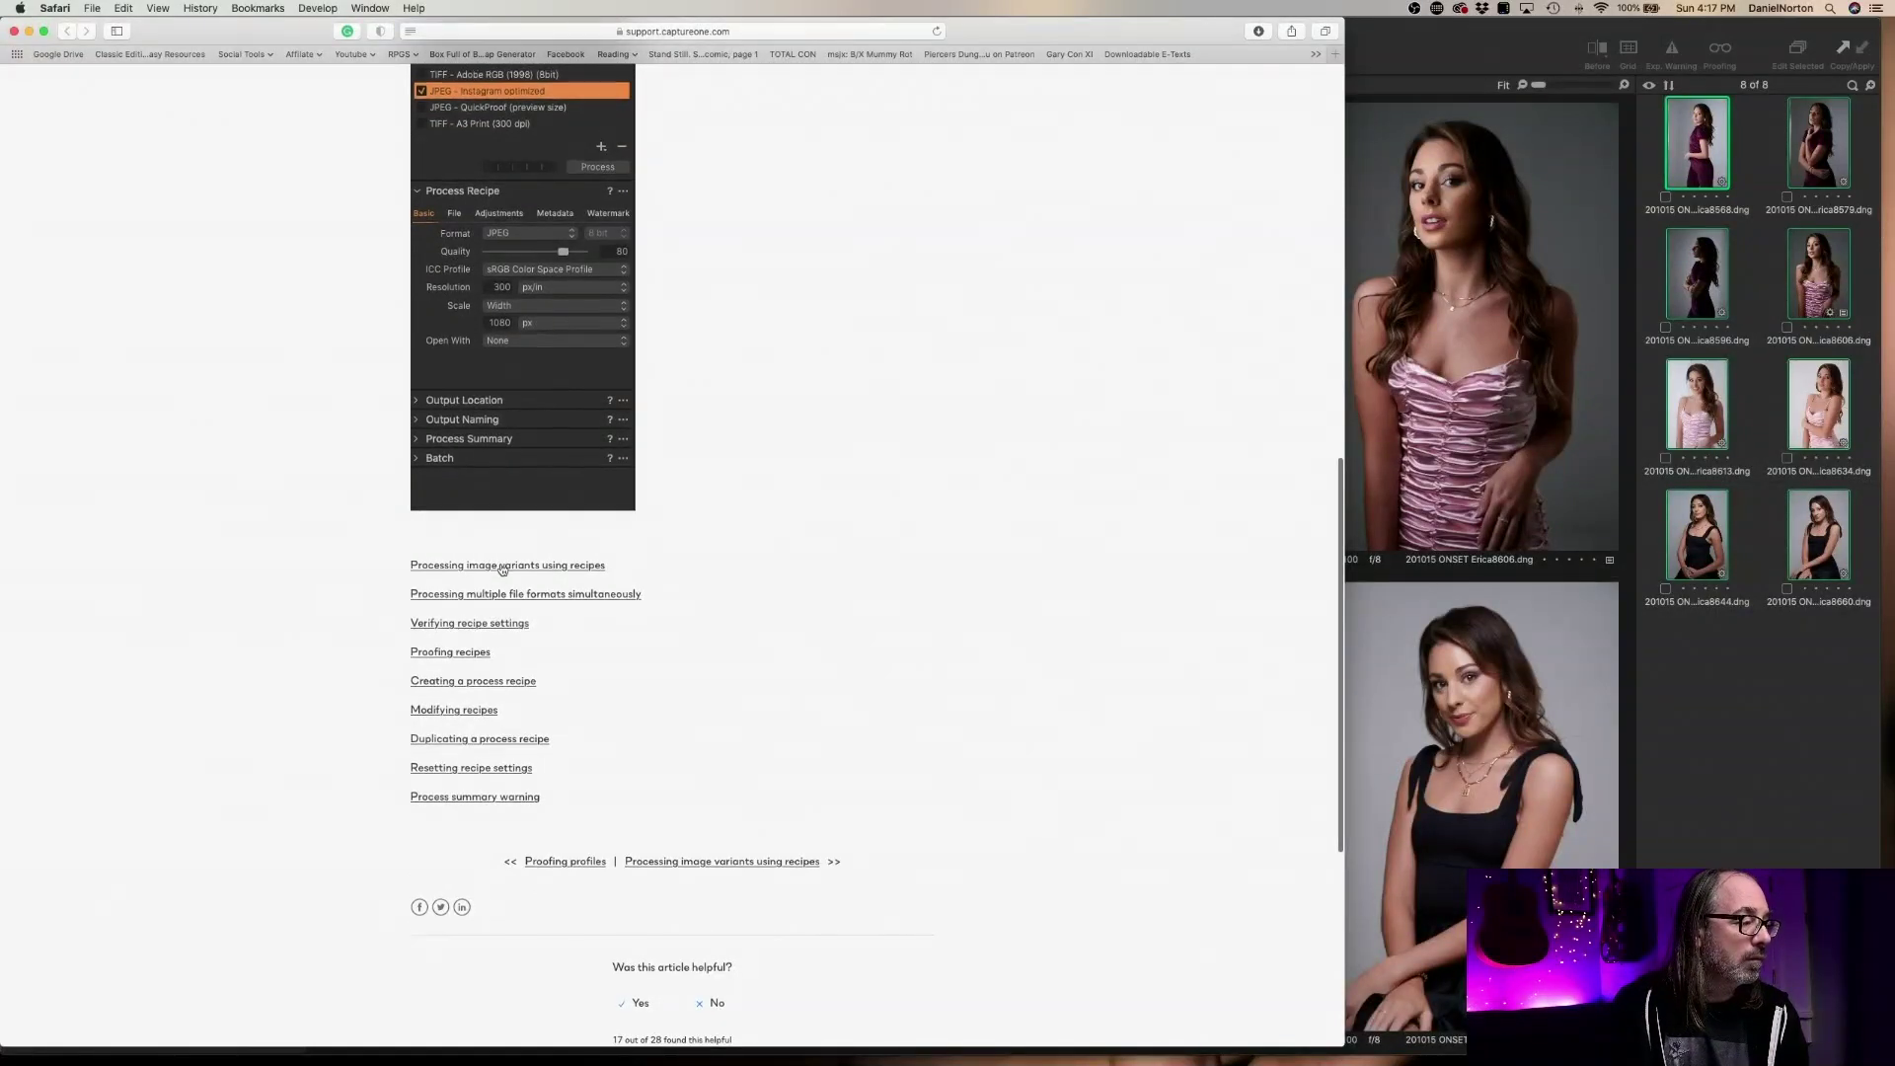
scroll(698, 607, "down", 2)
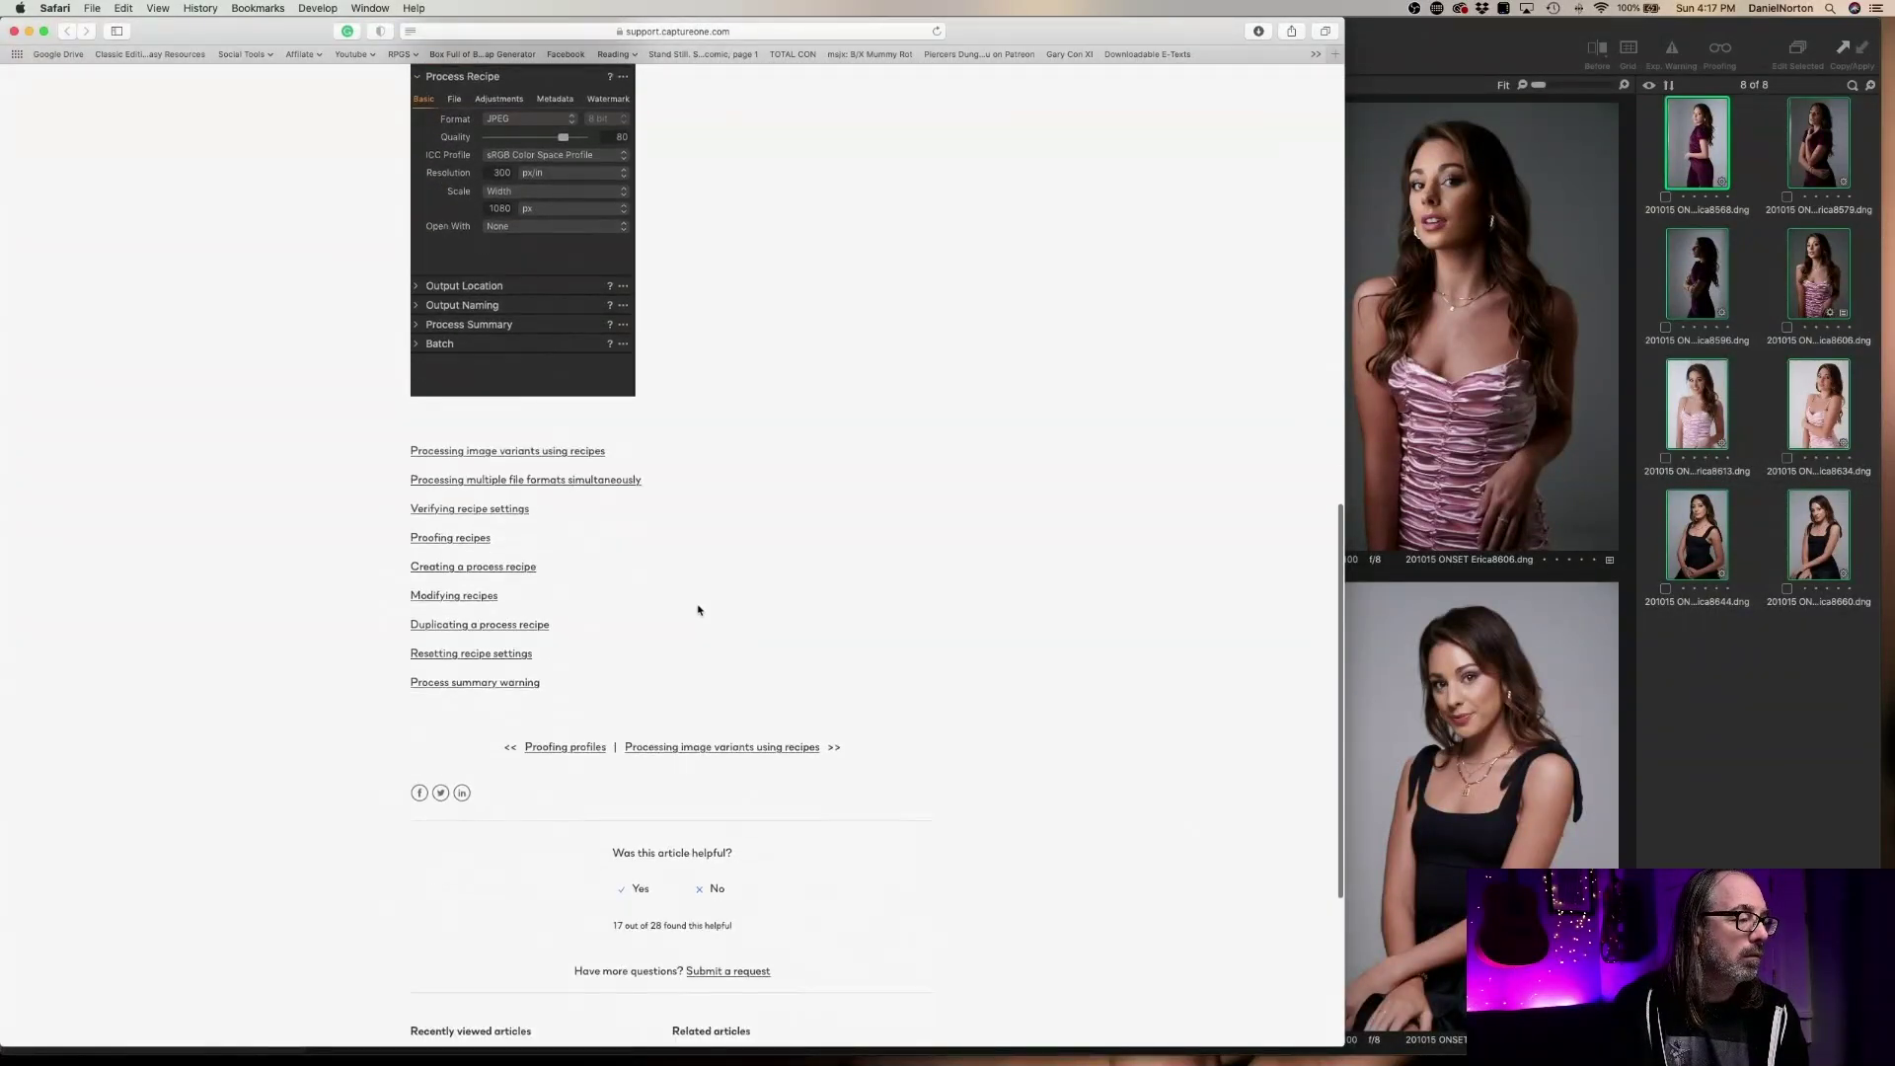
Open the linked article "Processing image variants using recipes" in a separate tab and skim it
left_click(488, 452, "super")
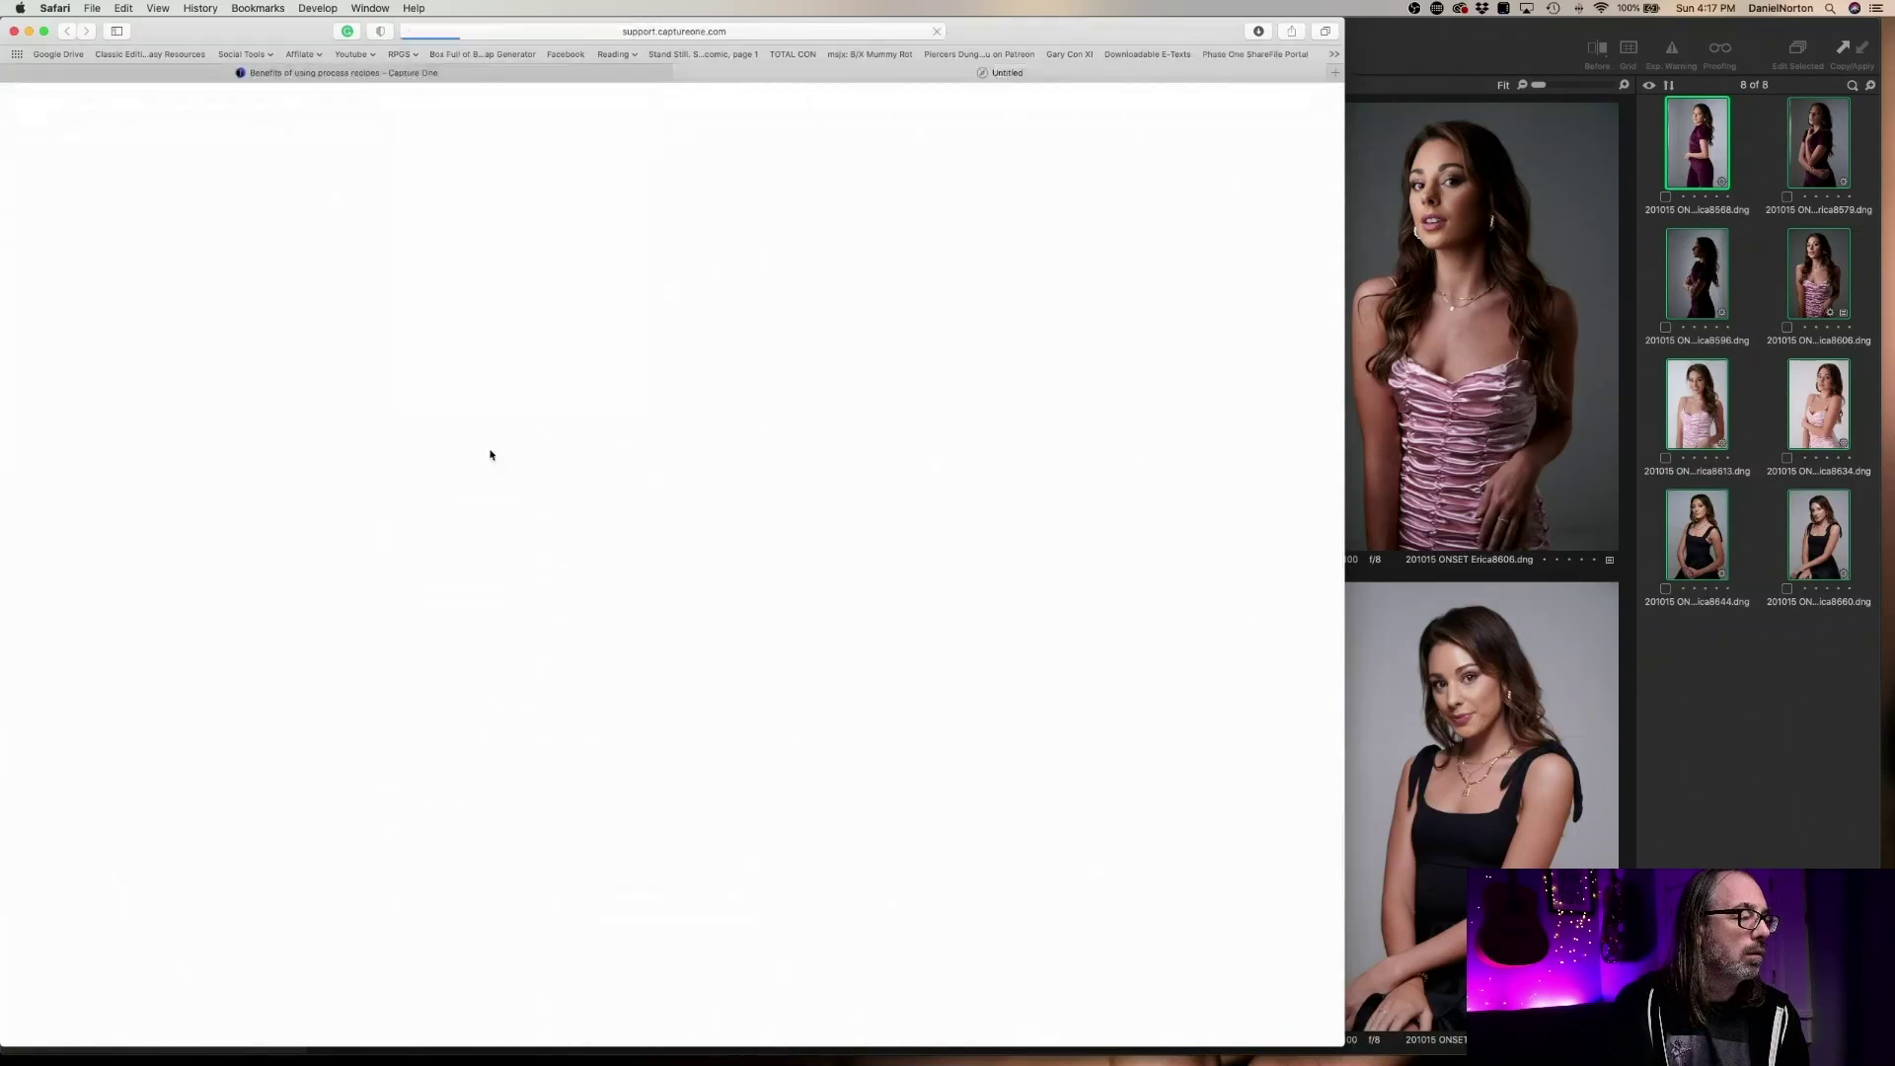
scroll(675, 475, "down", 8)
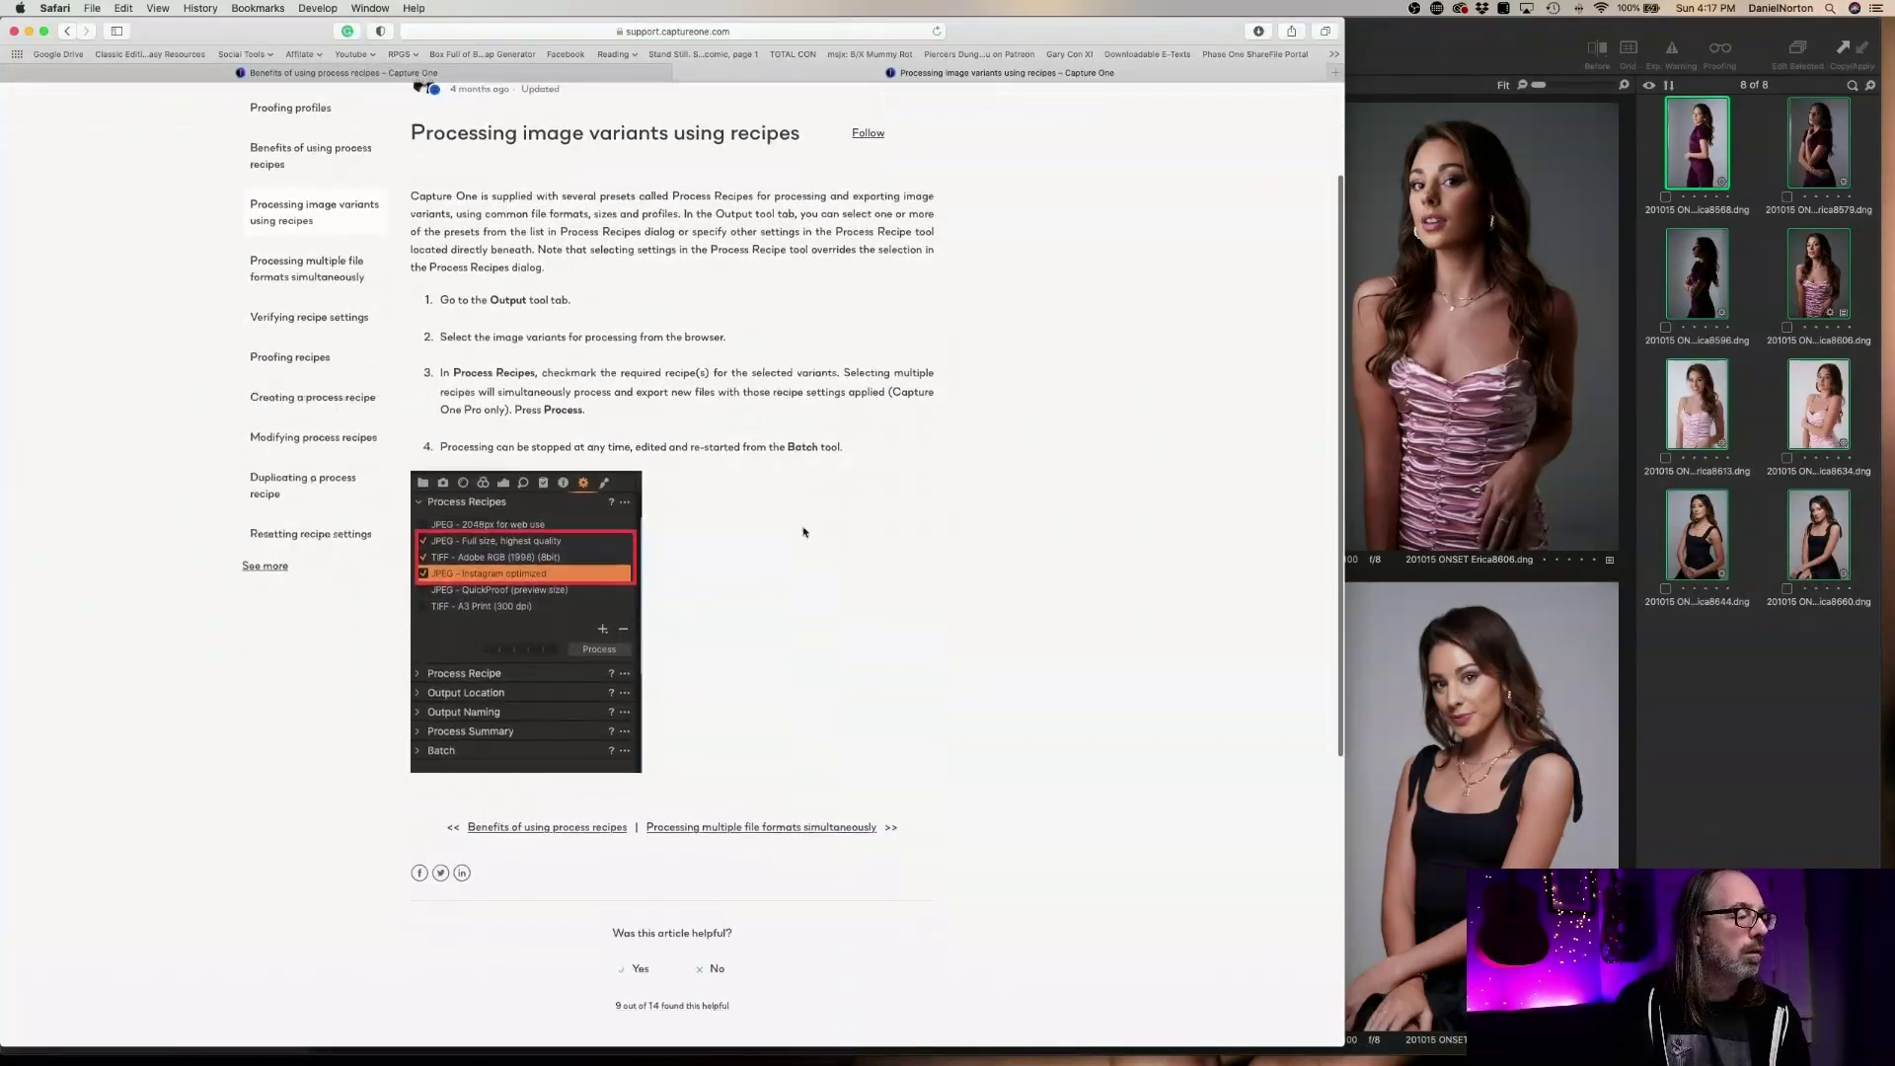
scroll(771, 386, "up", 8)
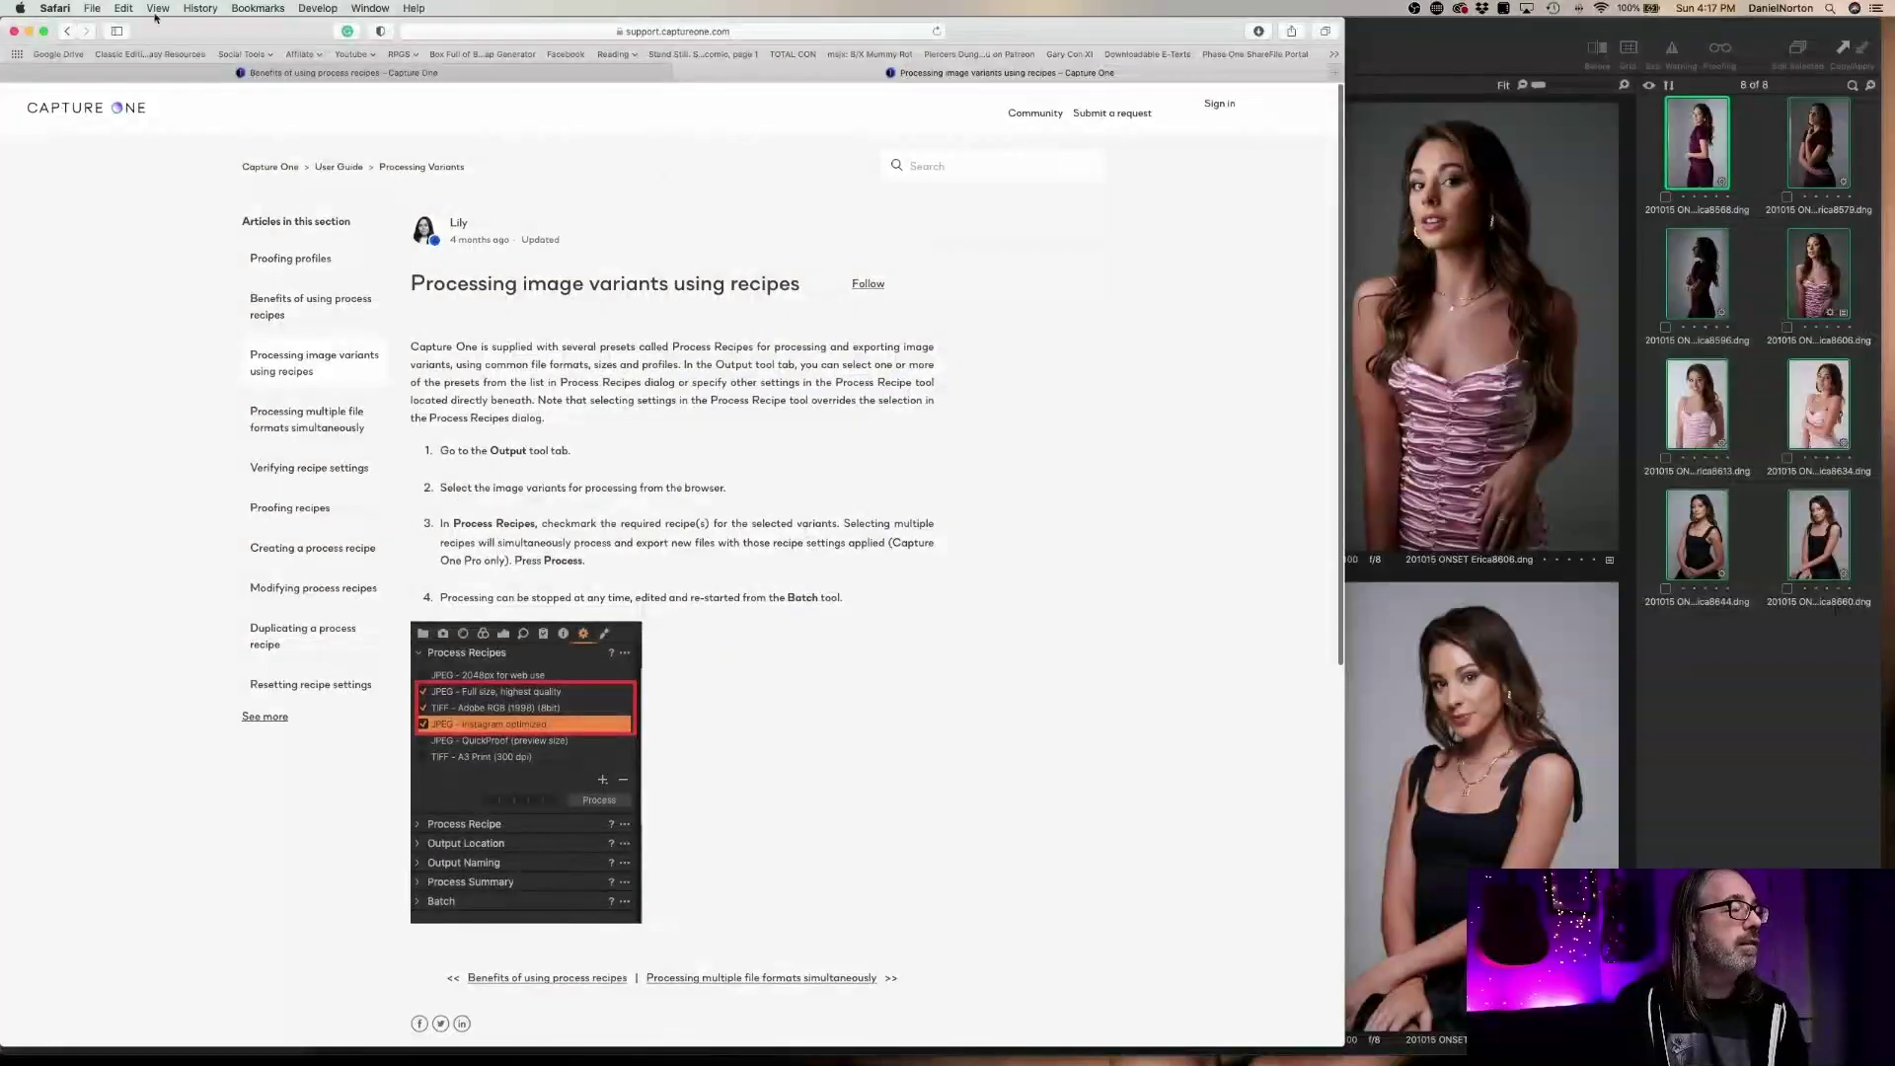
Search the Capture One support site for "sub name"
left_click(953, 156)
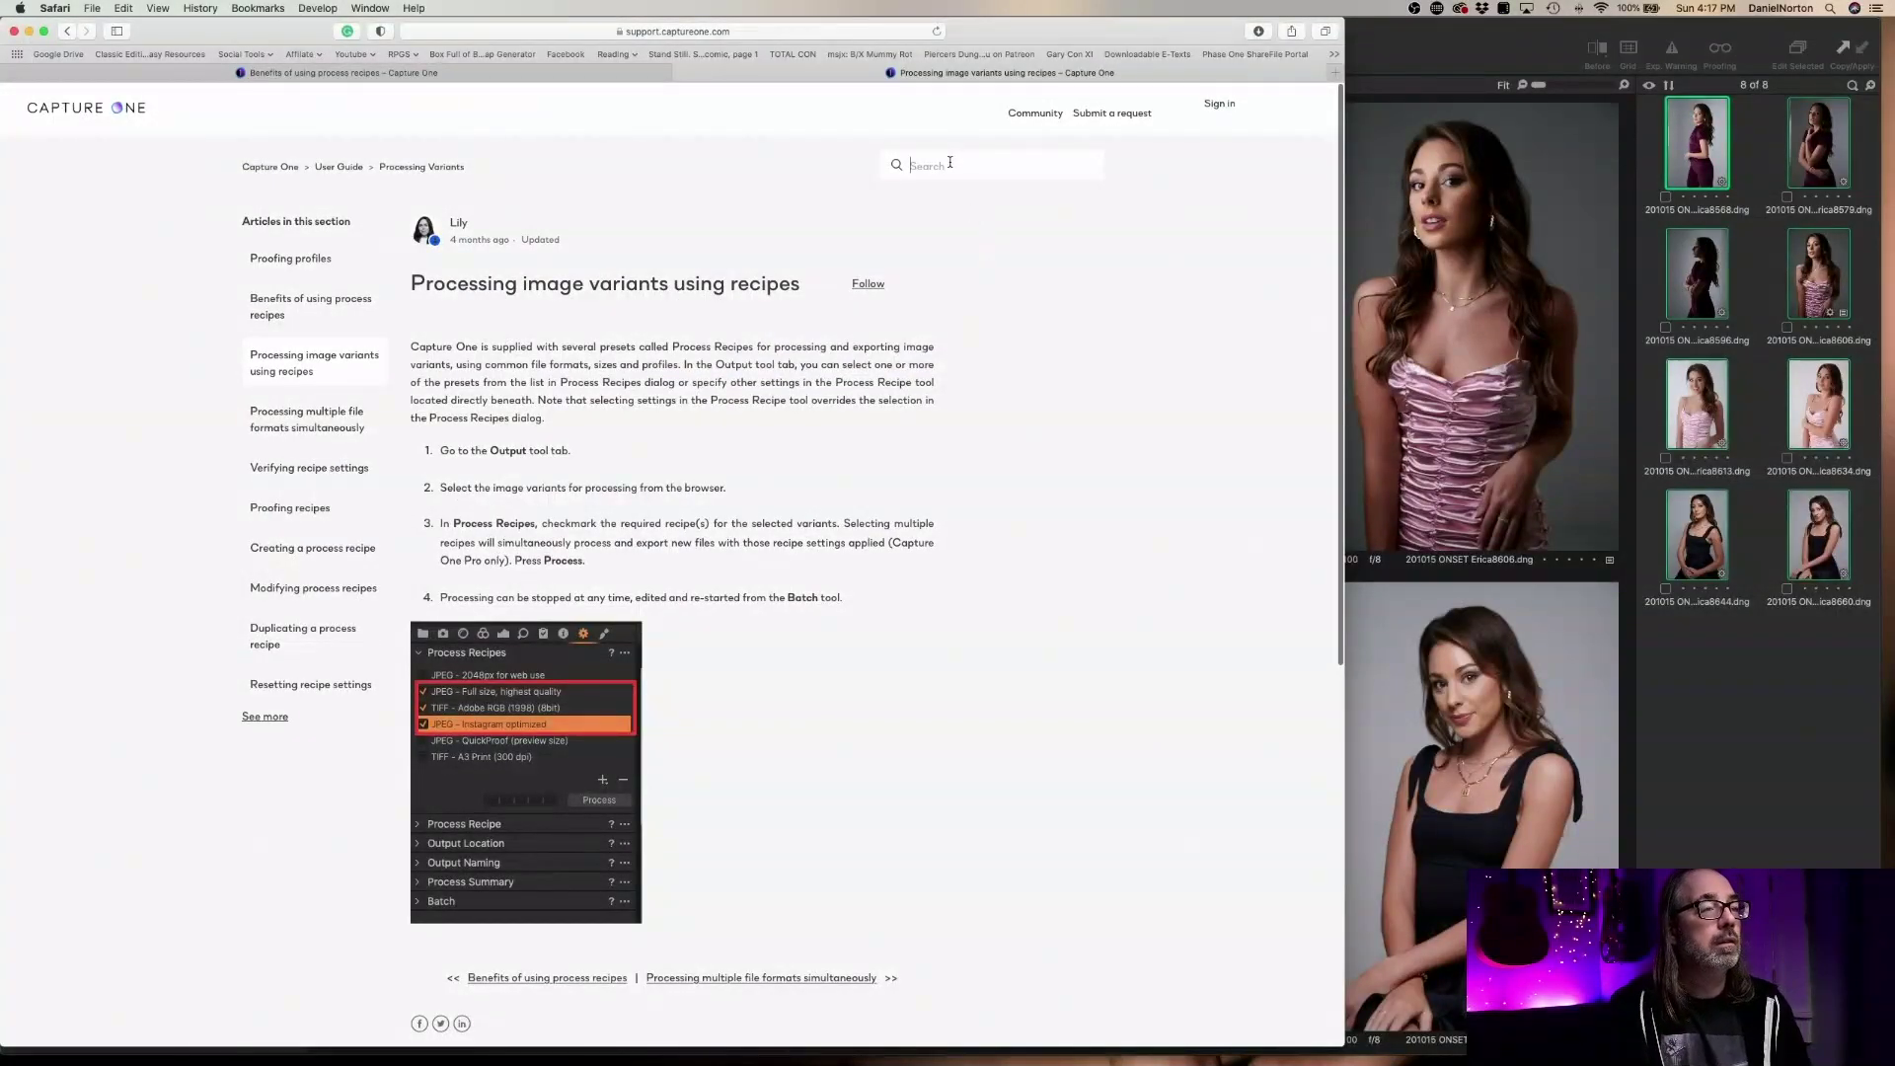
type("sub")
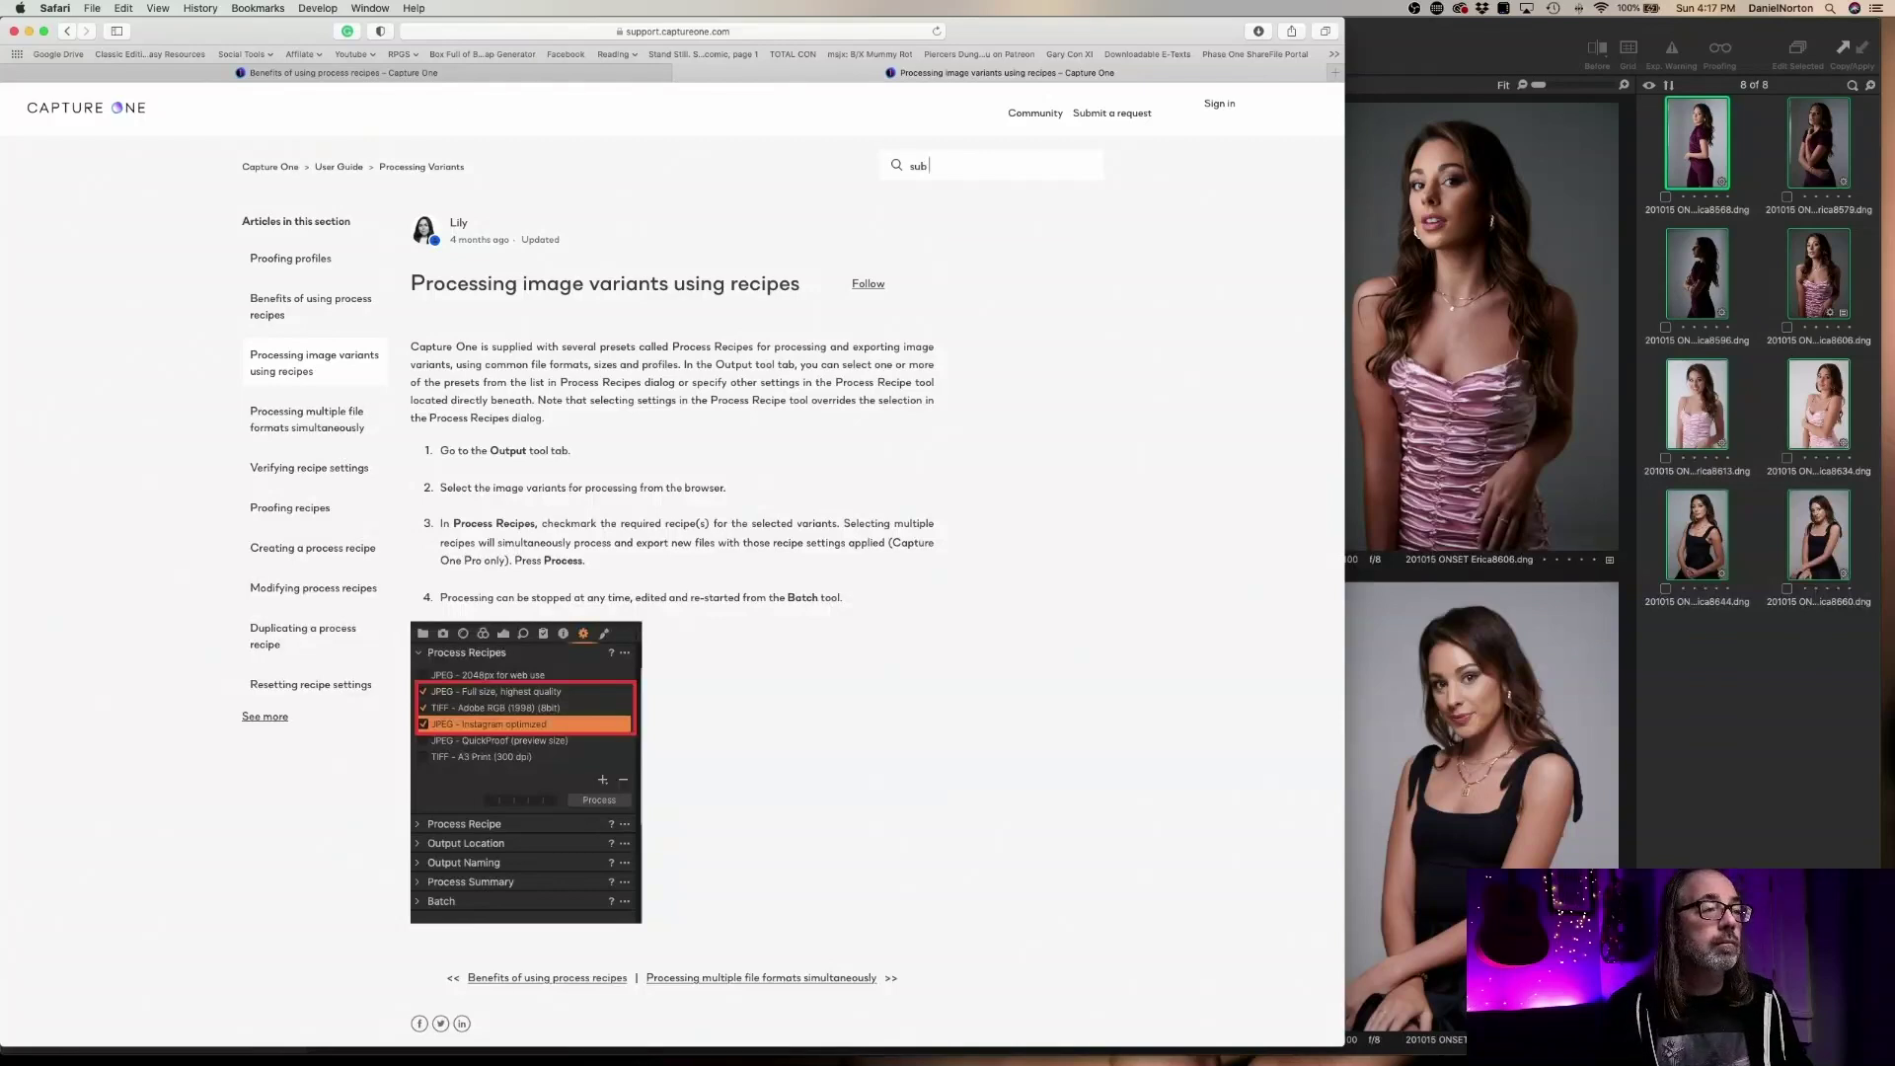
type(" name")
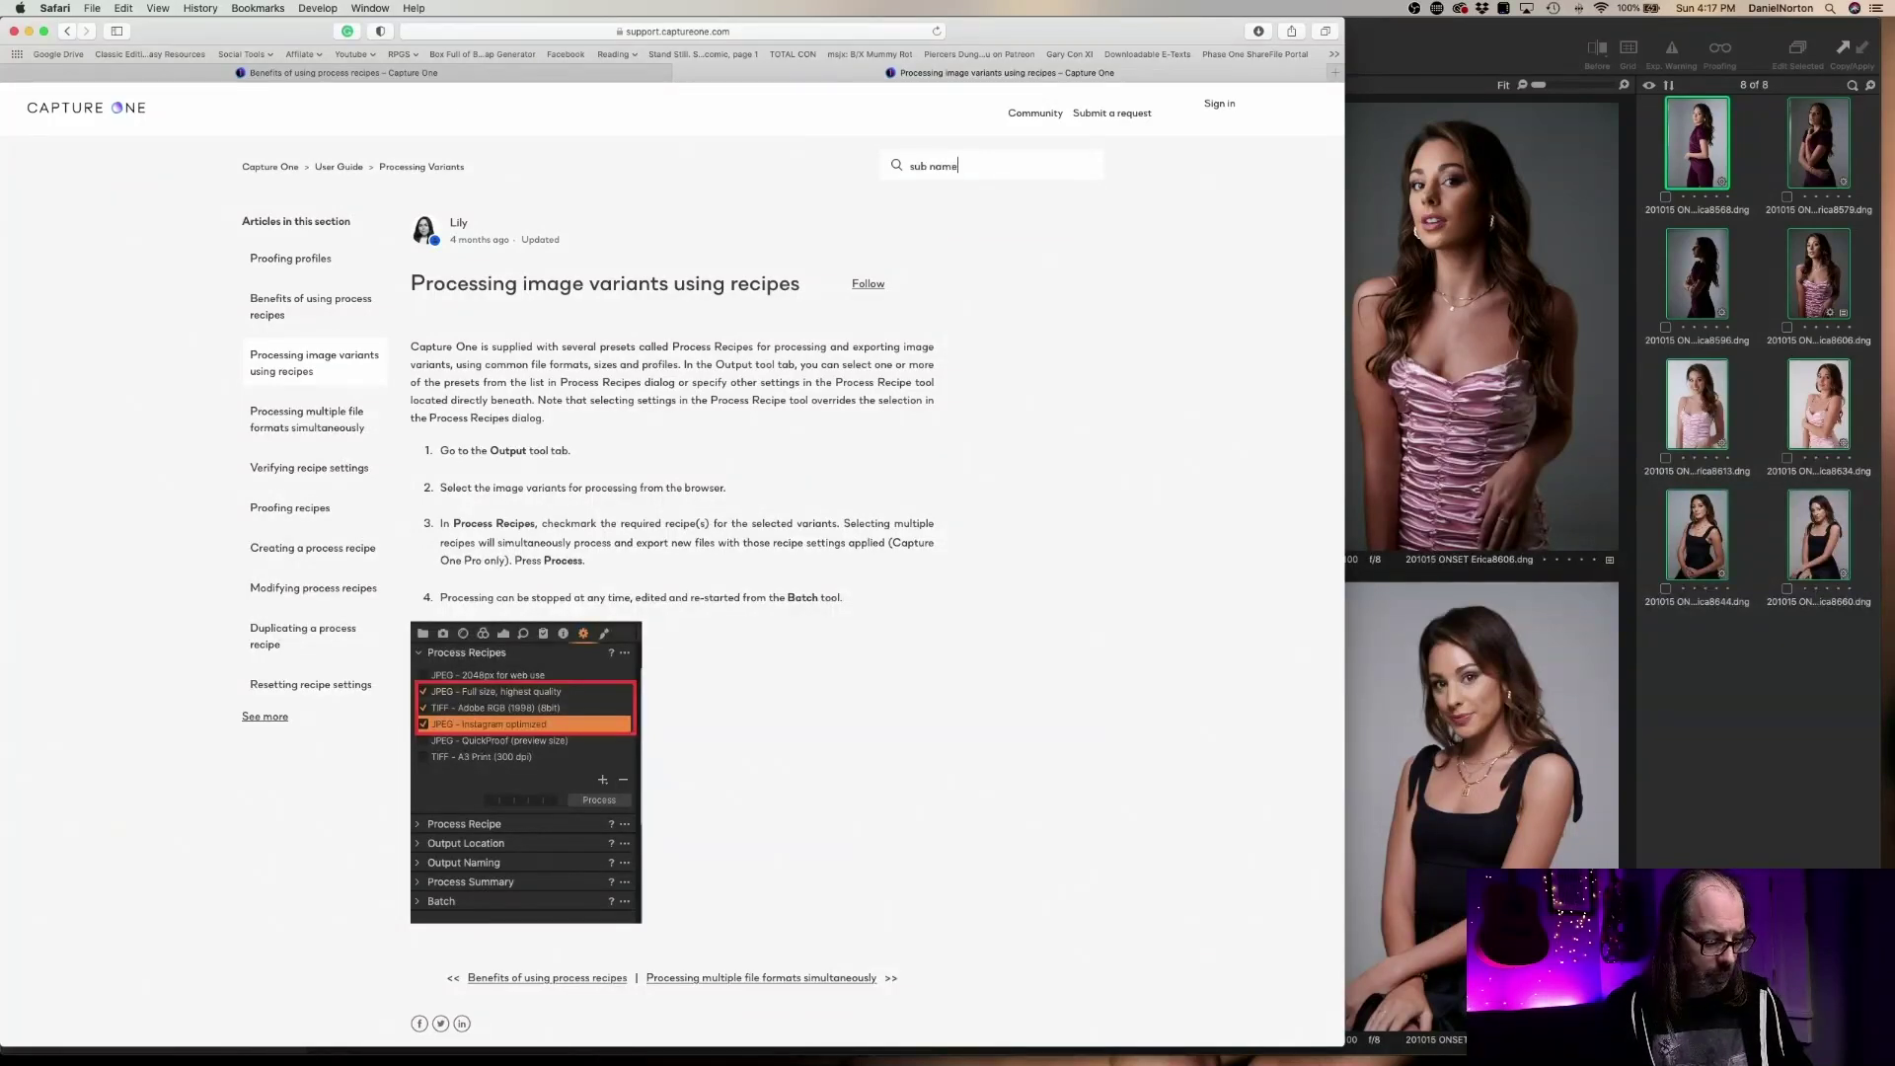
key("Return")
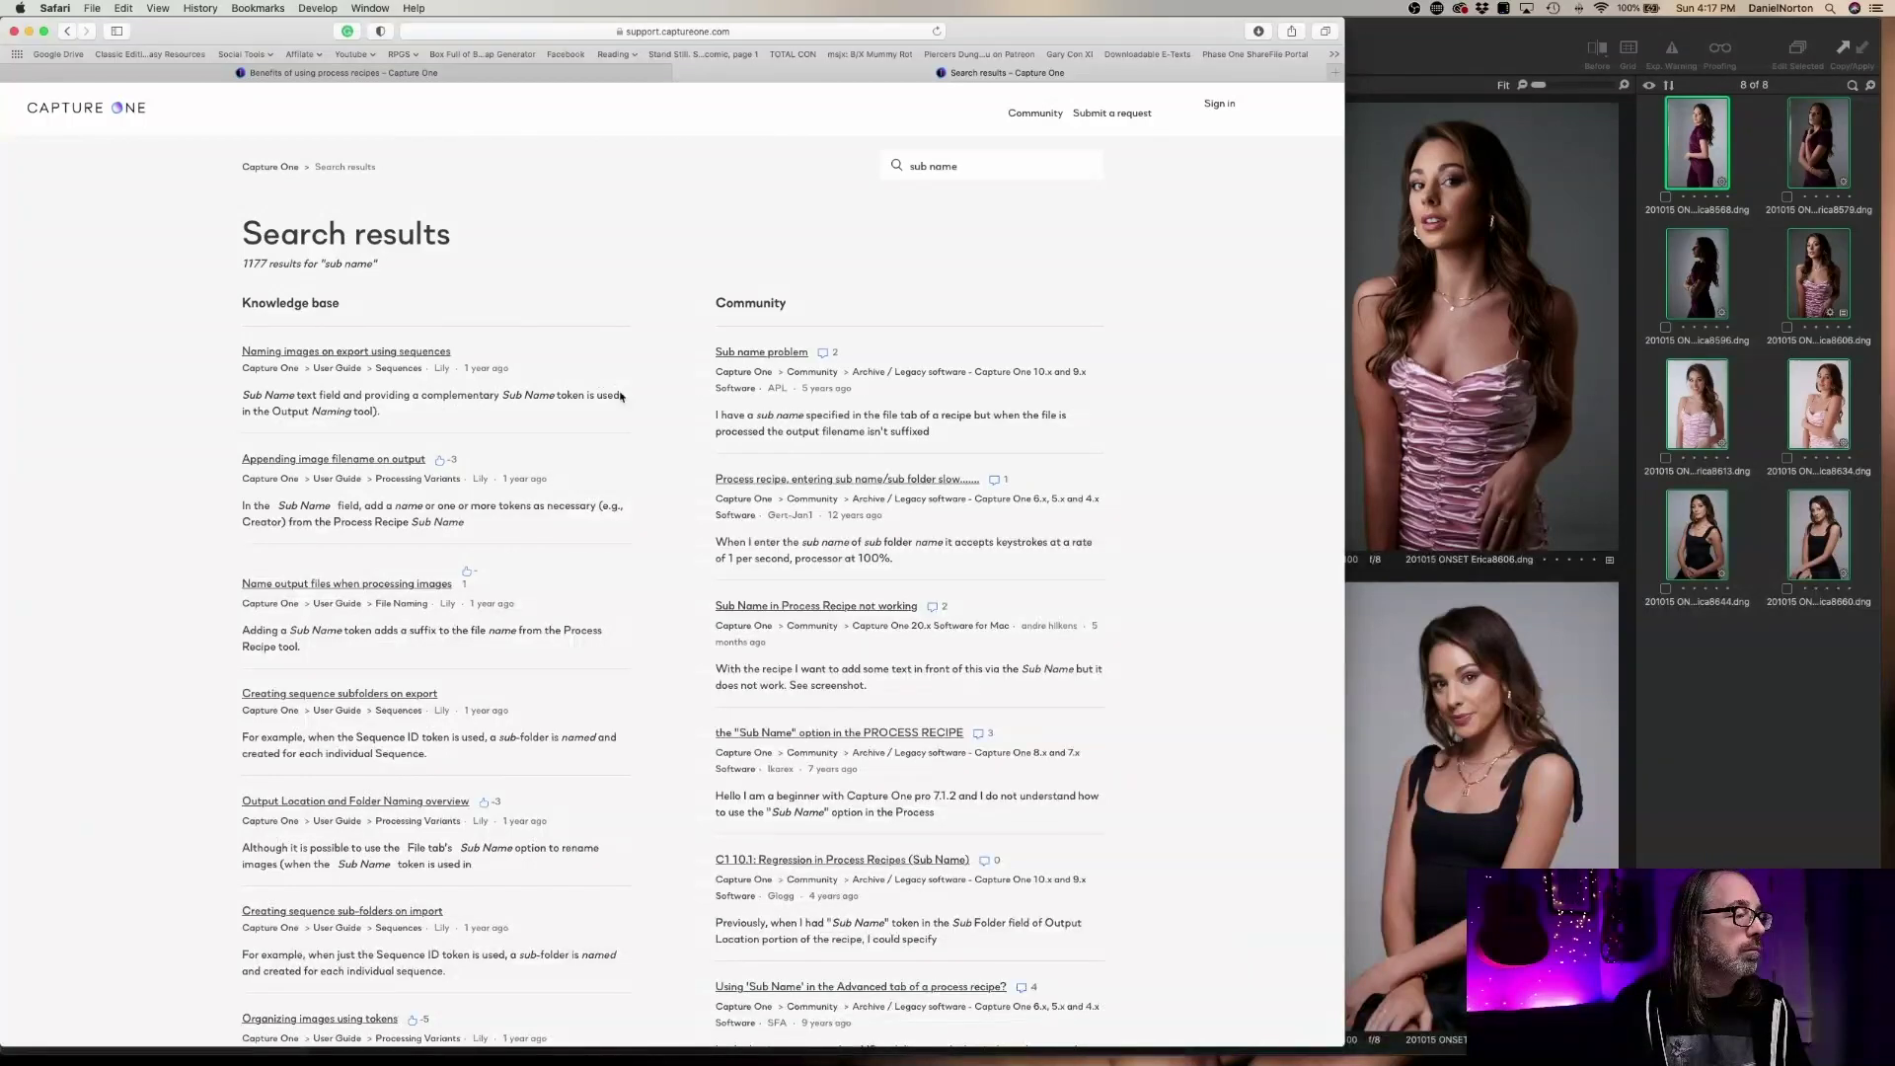
Read the article "Naming images on export using sequences" from the search results, and close the browser to return to Capture One
left_click(321, 353)
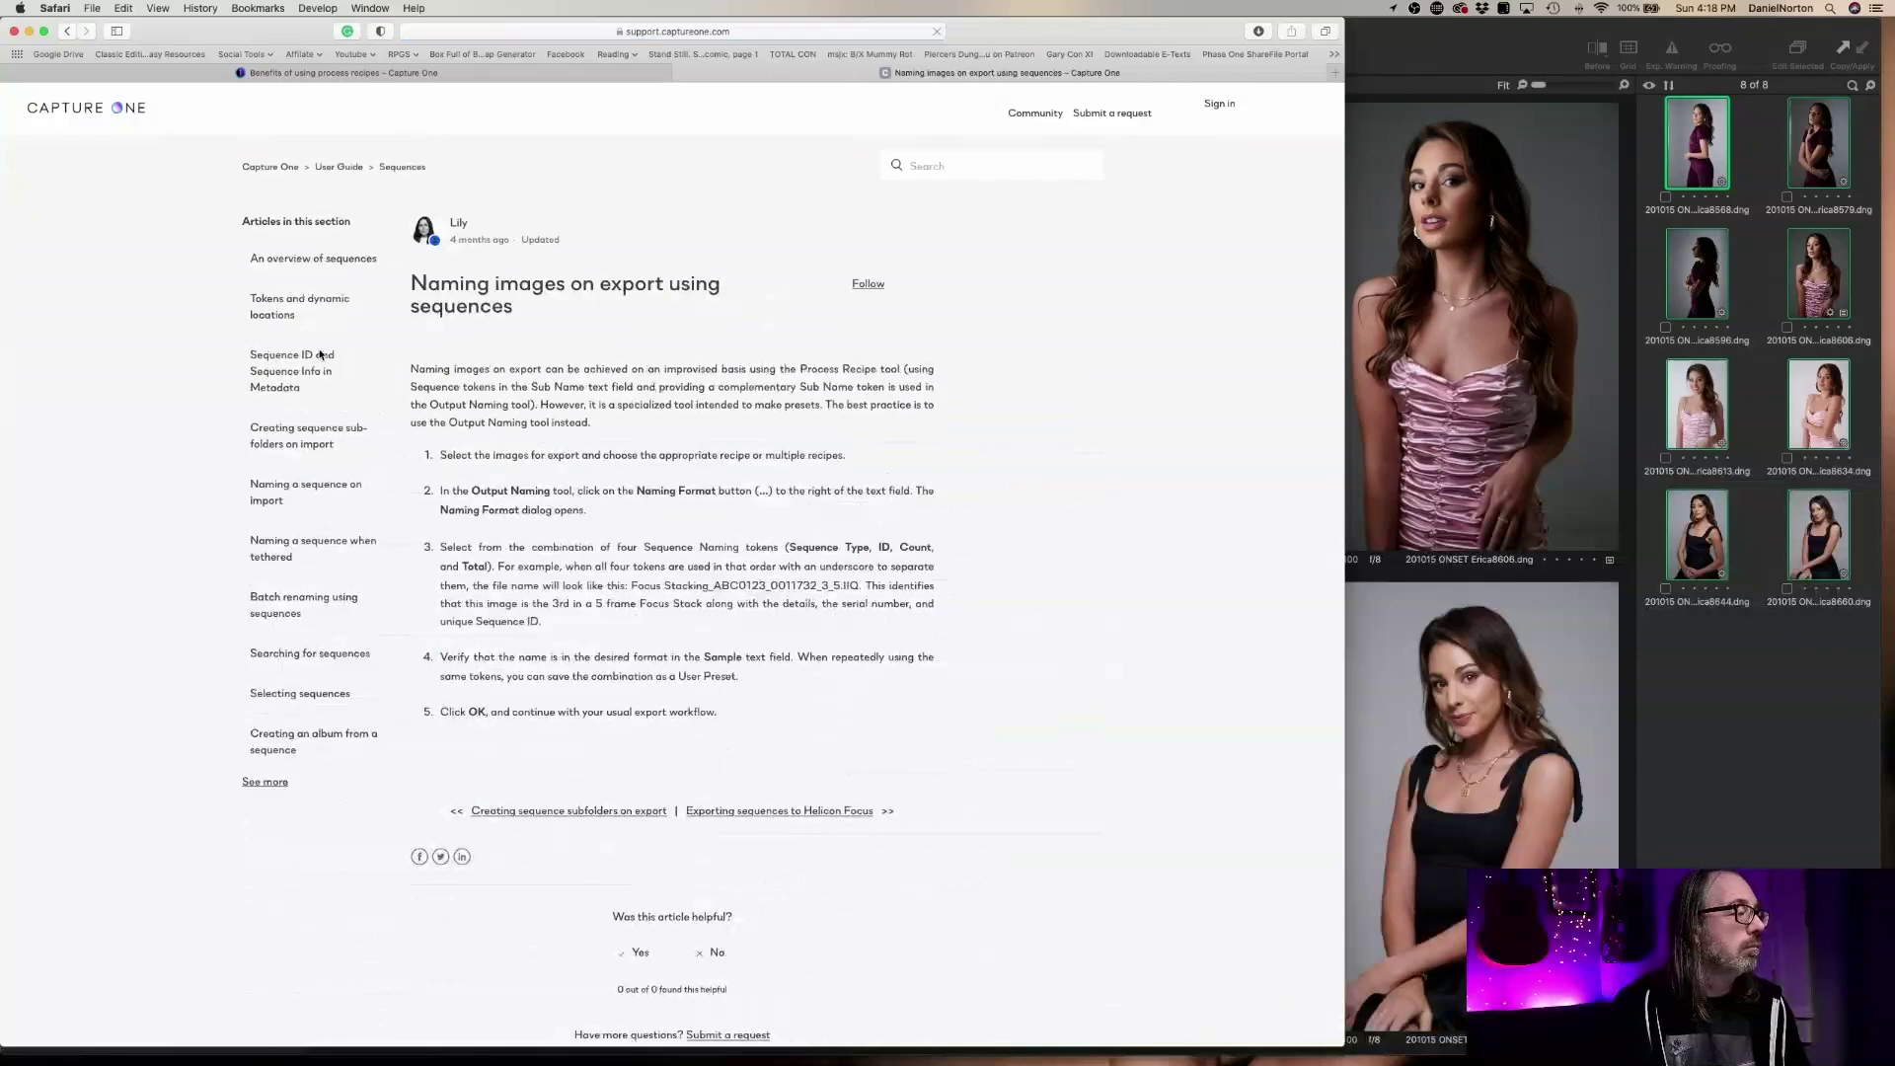
scroll(715, 424, "down", 2)
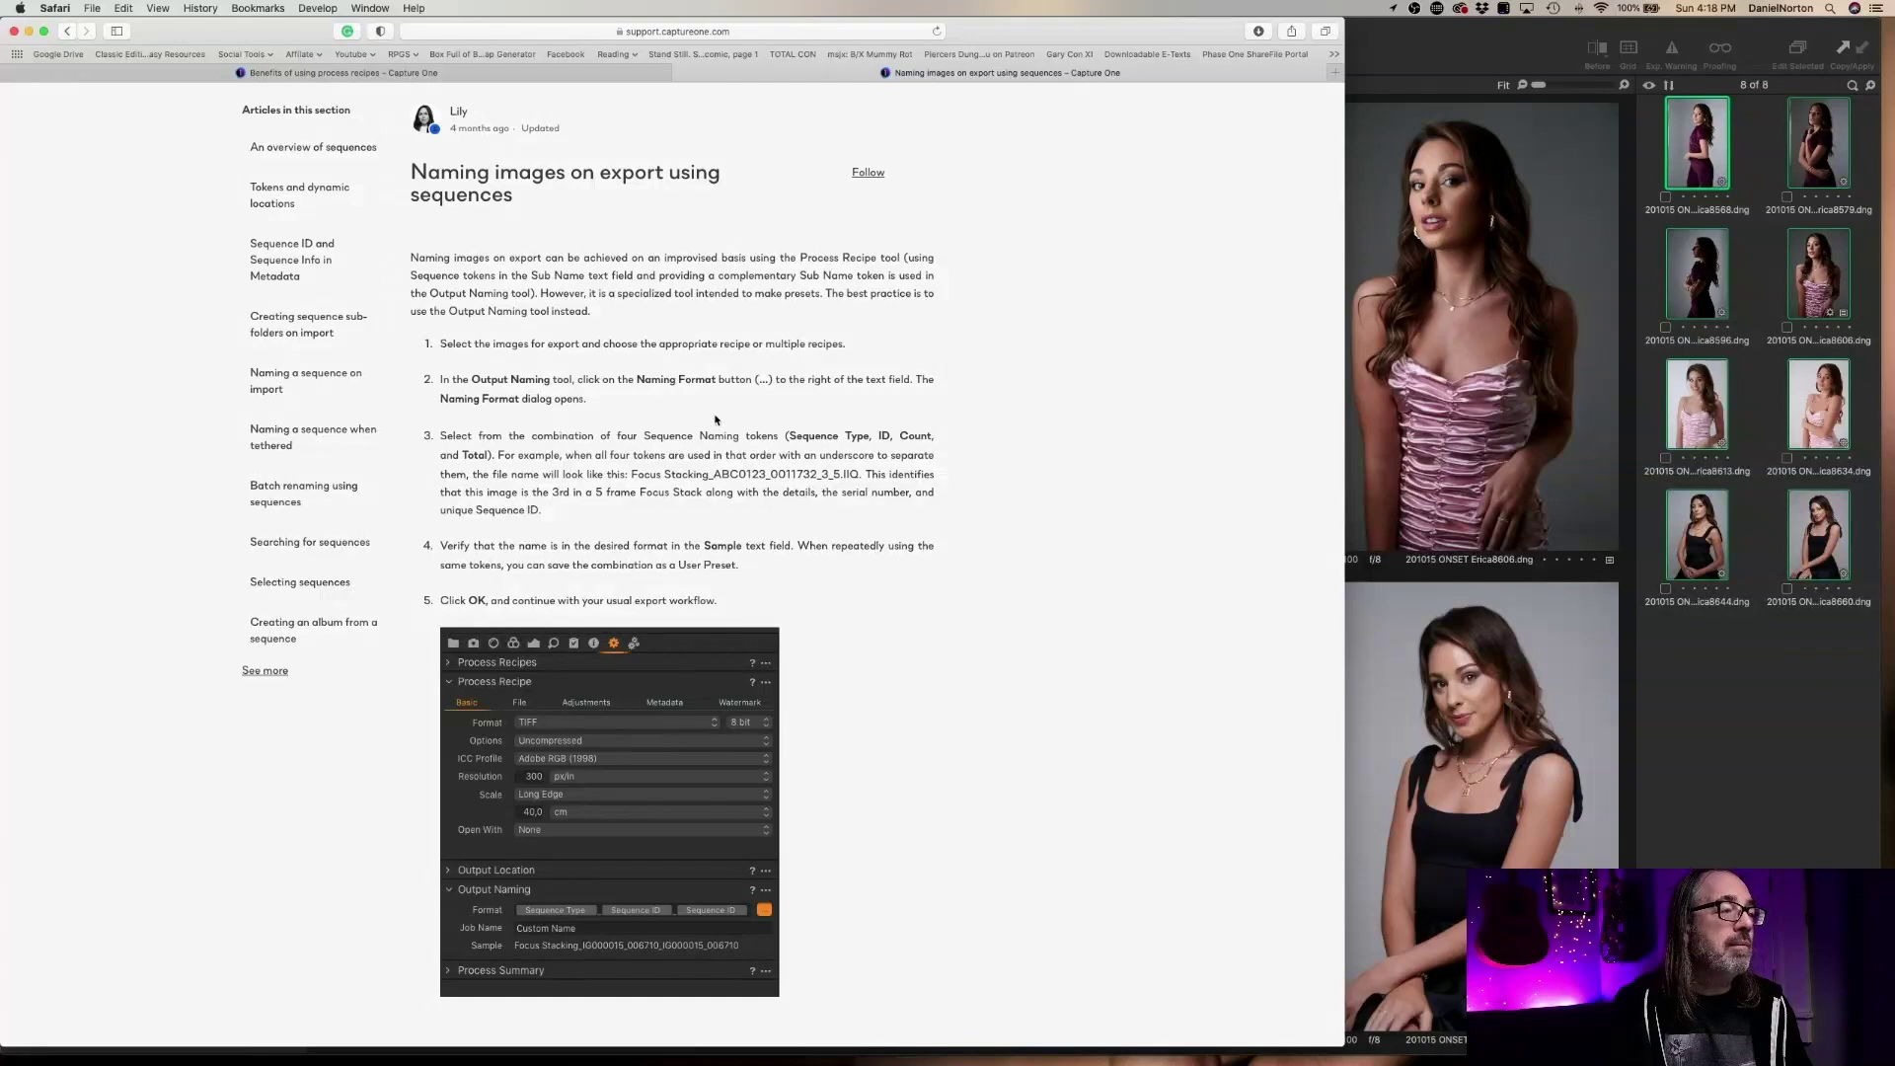
scroll(764, 322, "down", 1)
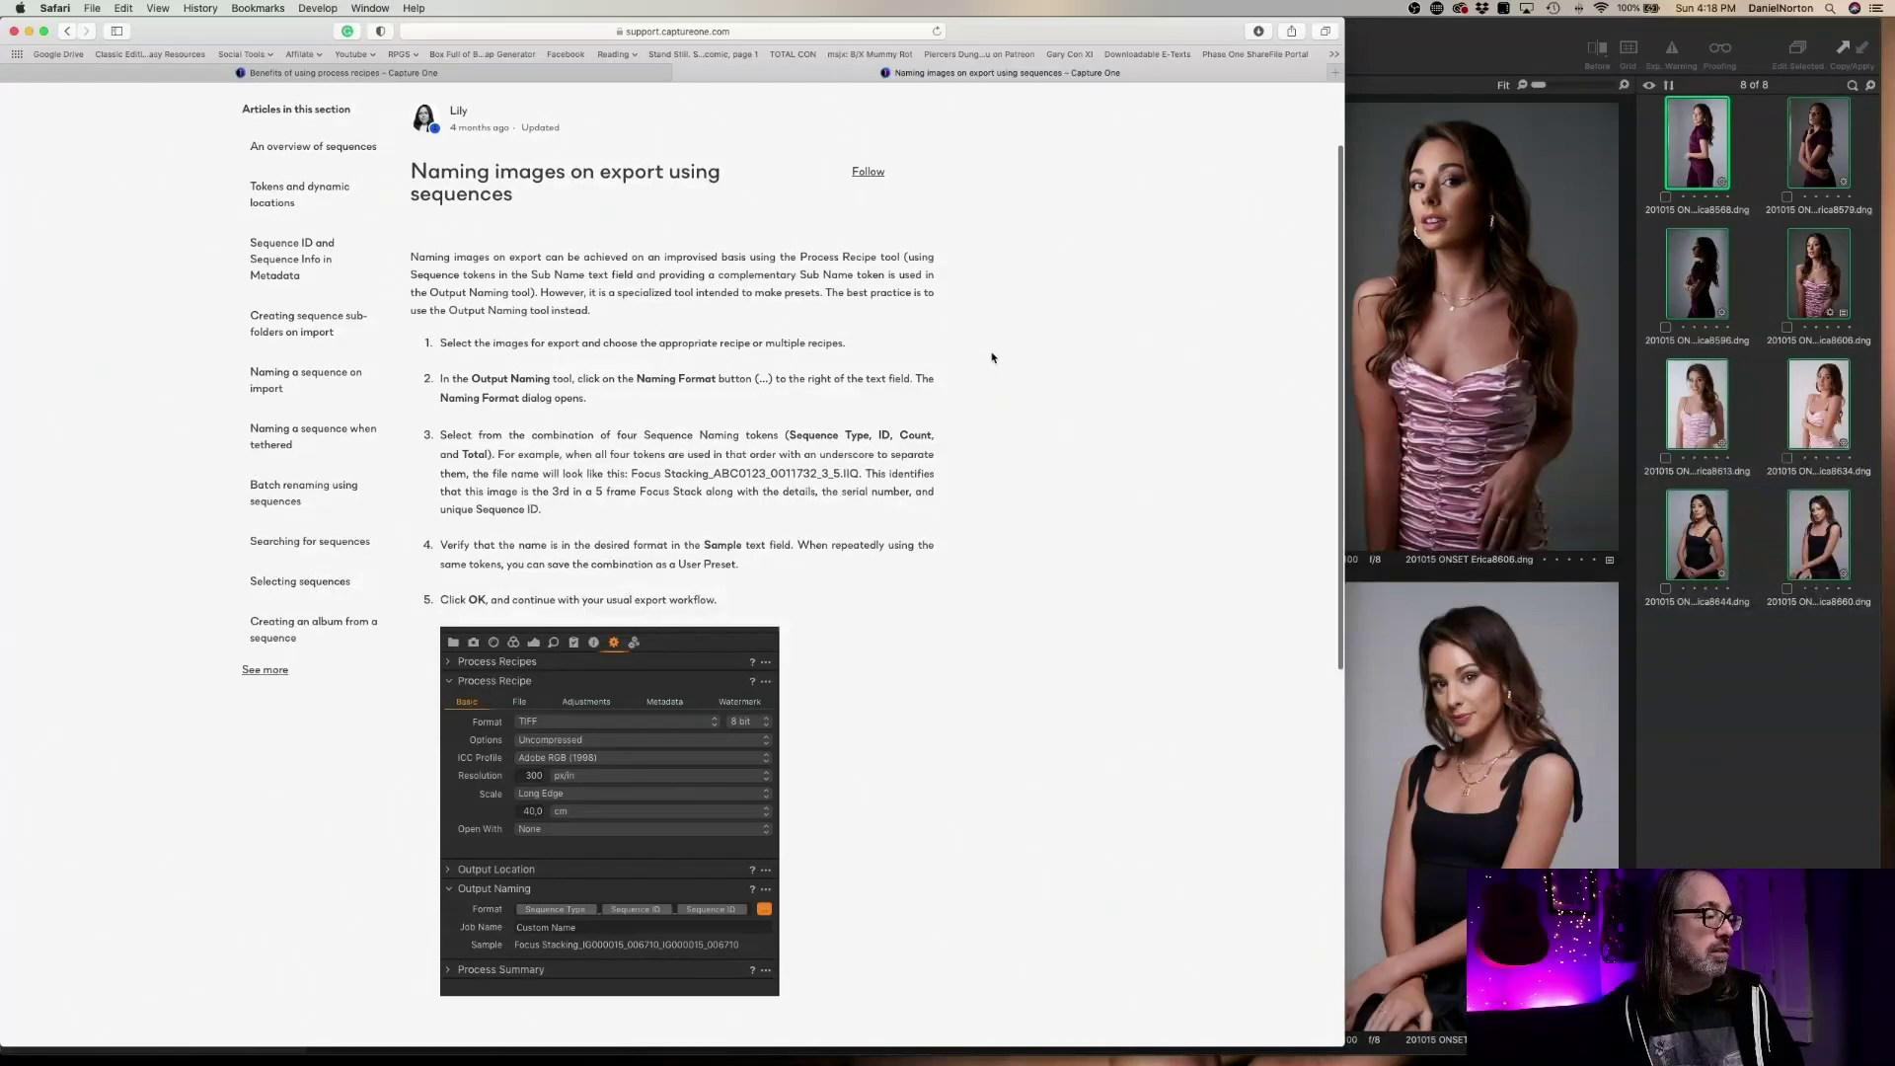
scroll(989, 363, "down", 3)
scroll(989, 362, "down", 1)
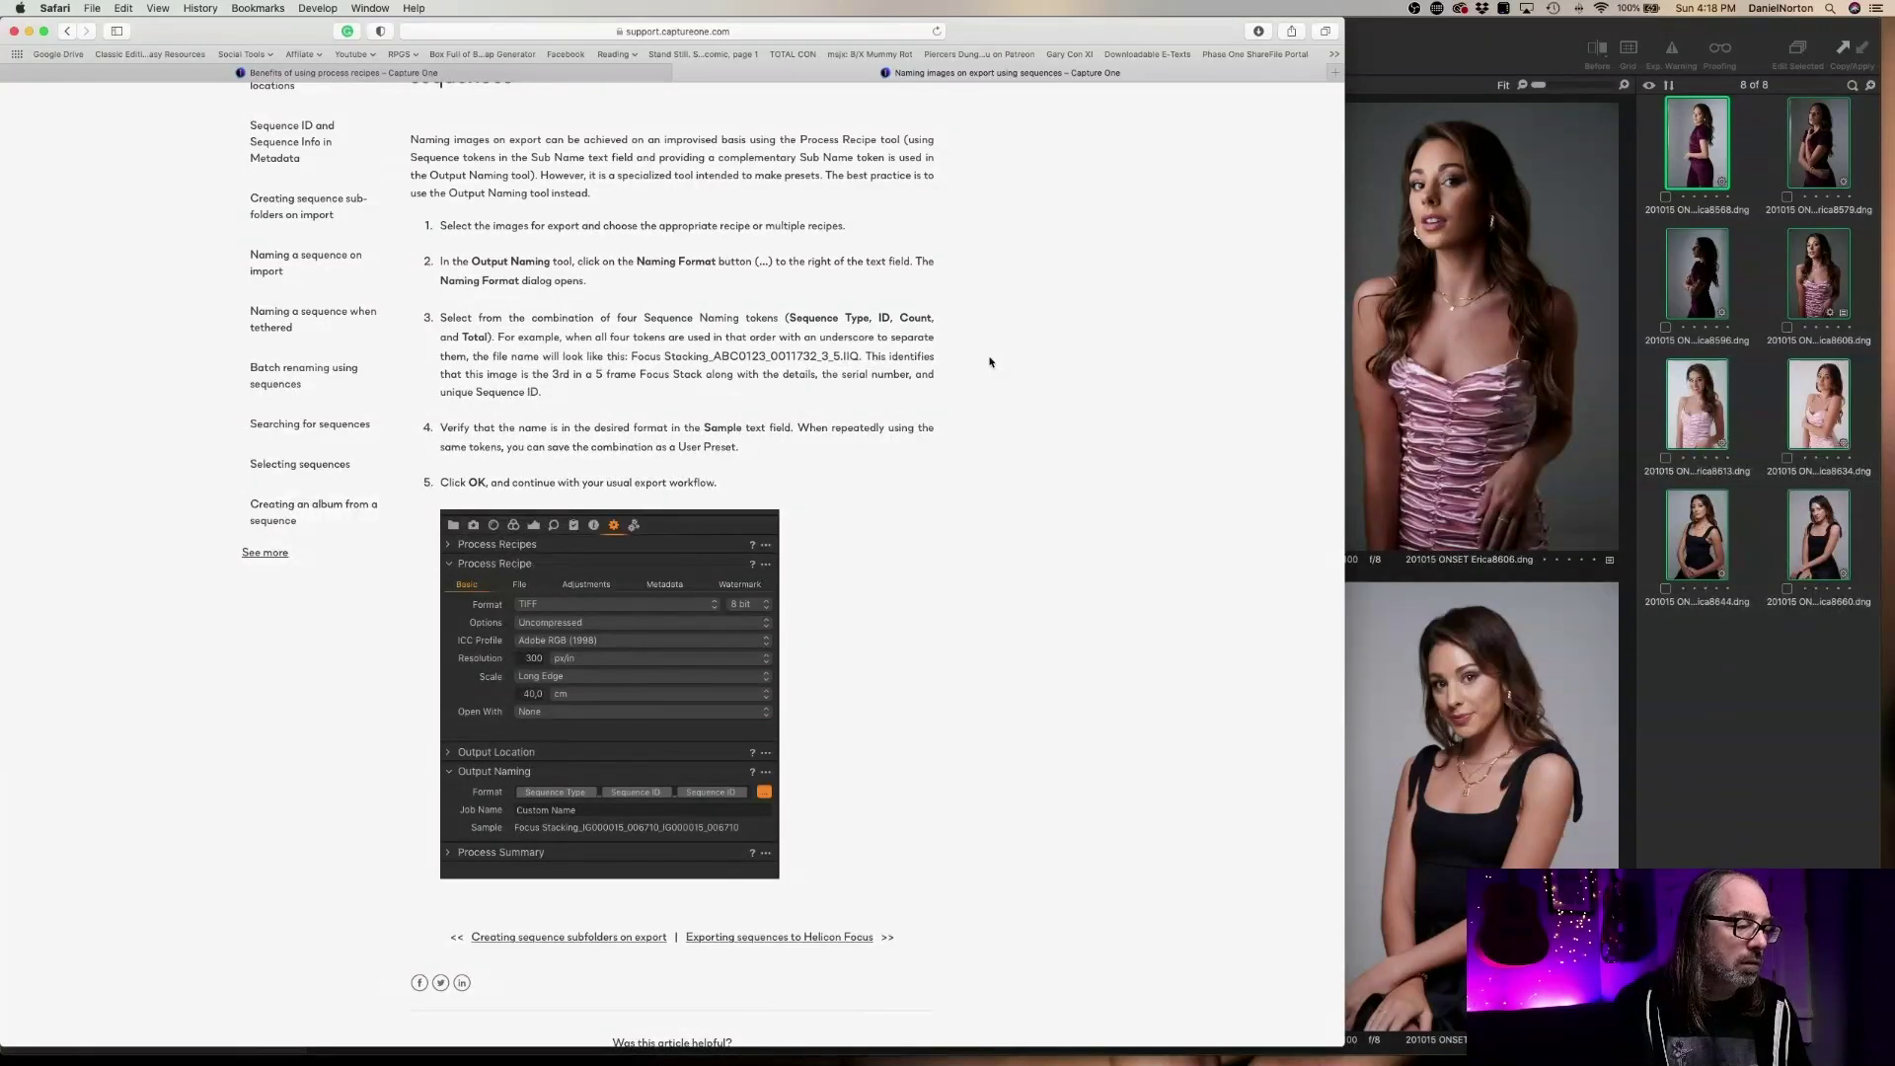
scroll(989, 362, "up", 2)
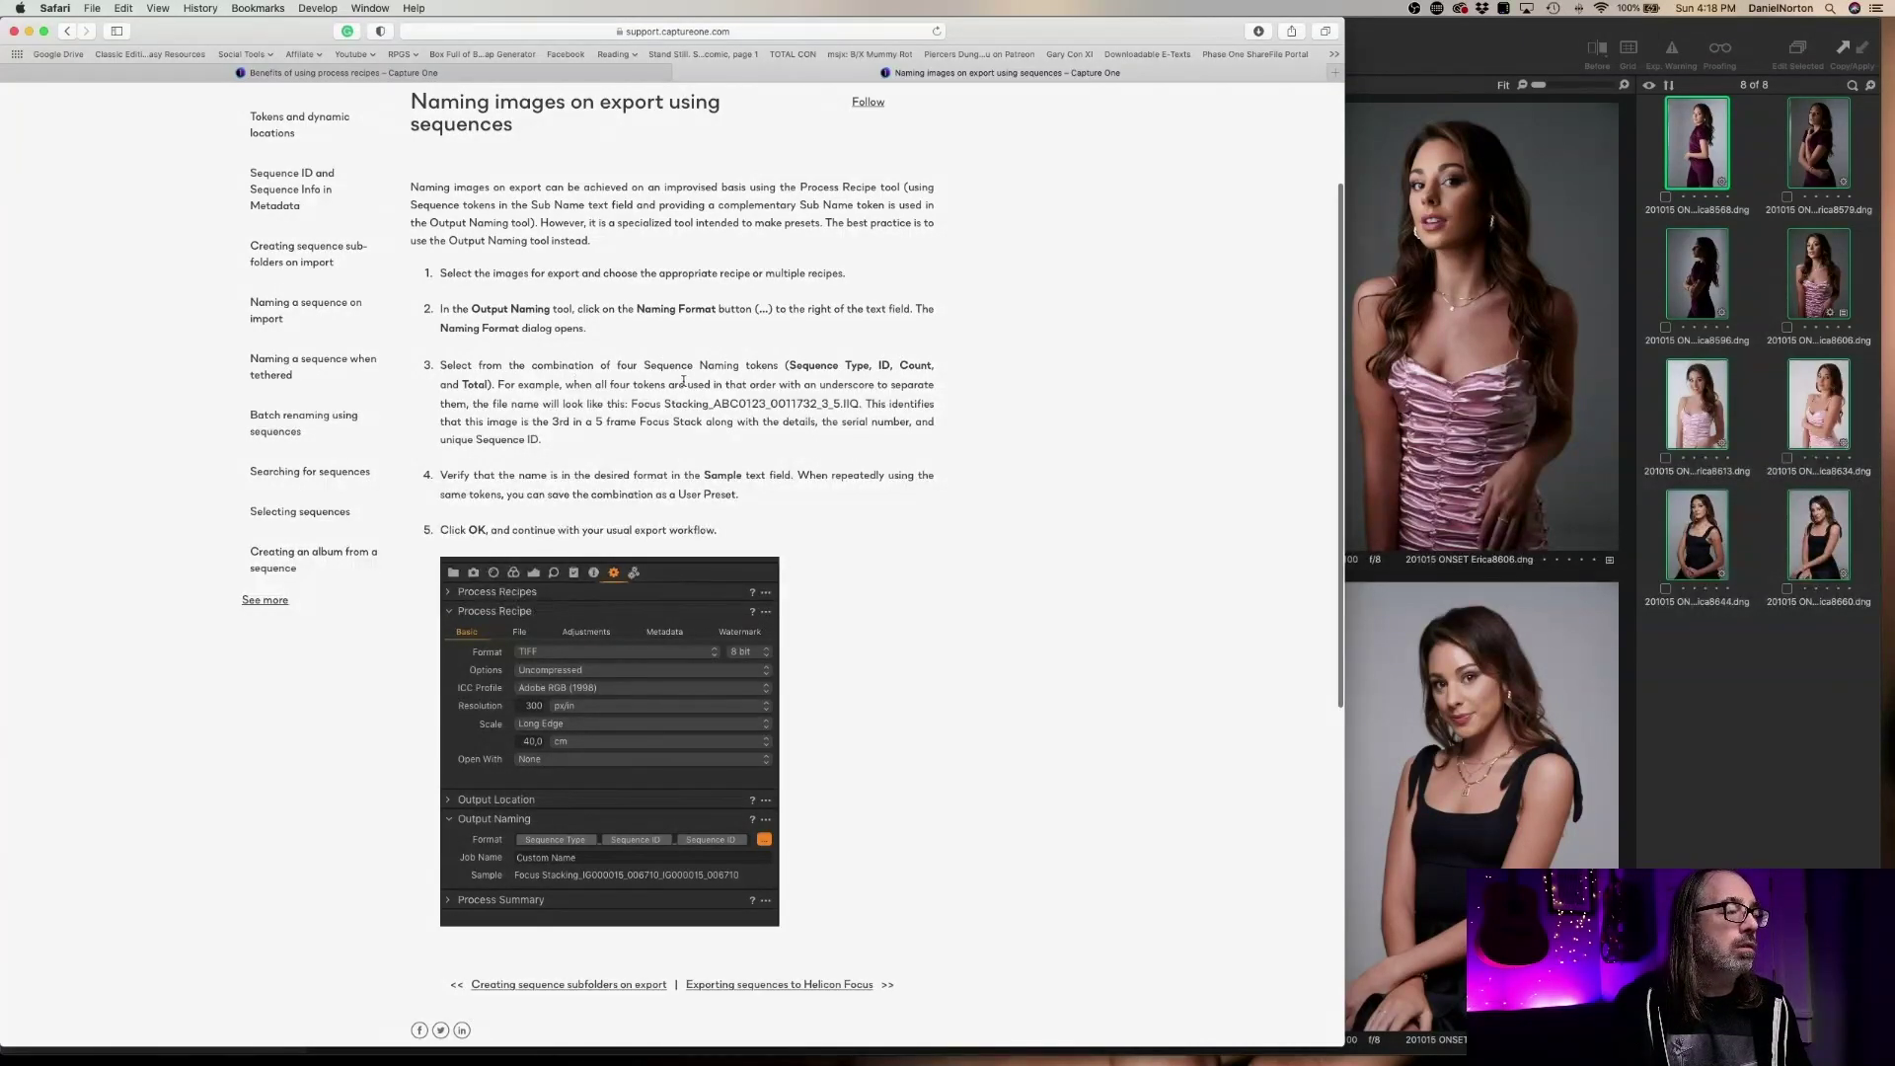
scroll(688, 383, "down", 5)
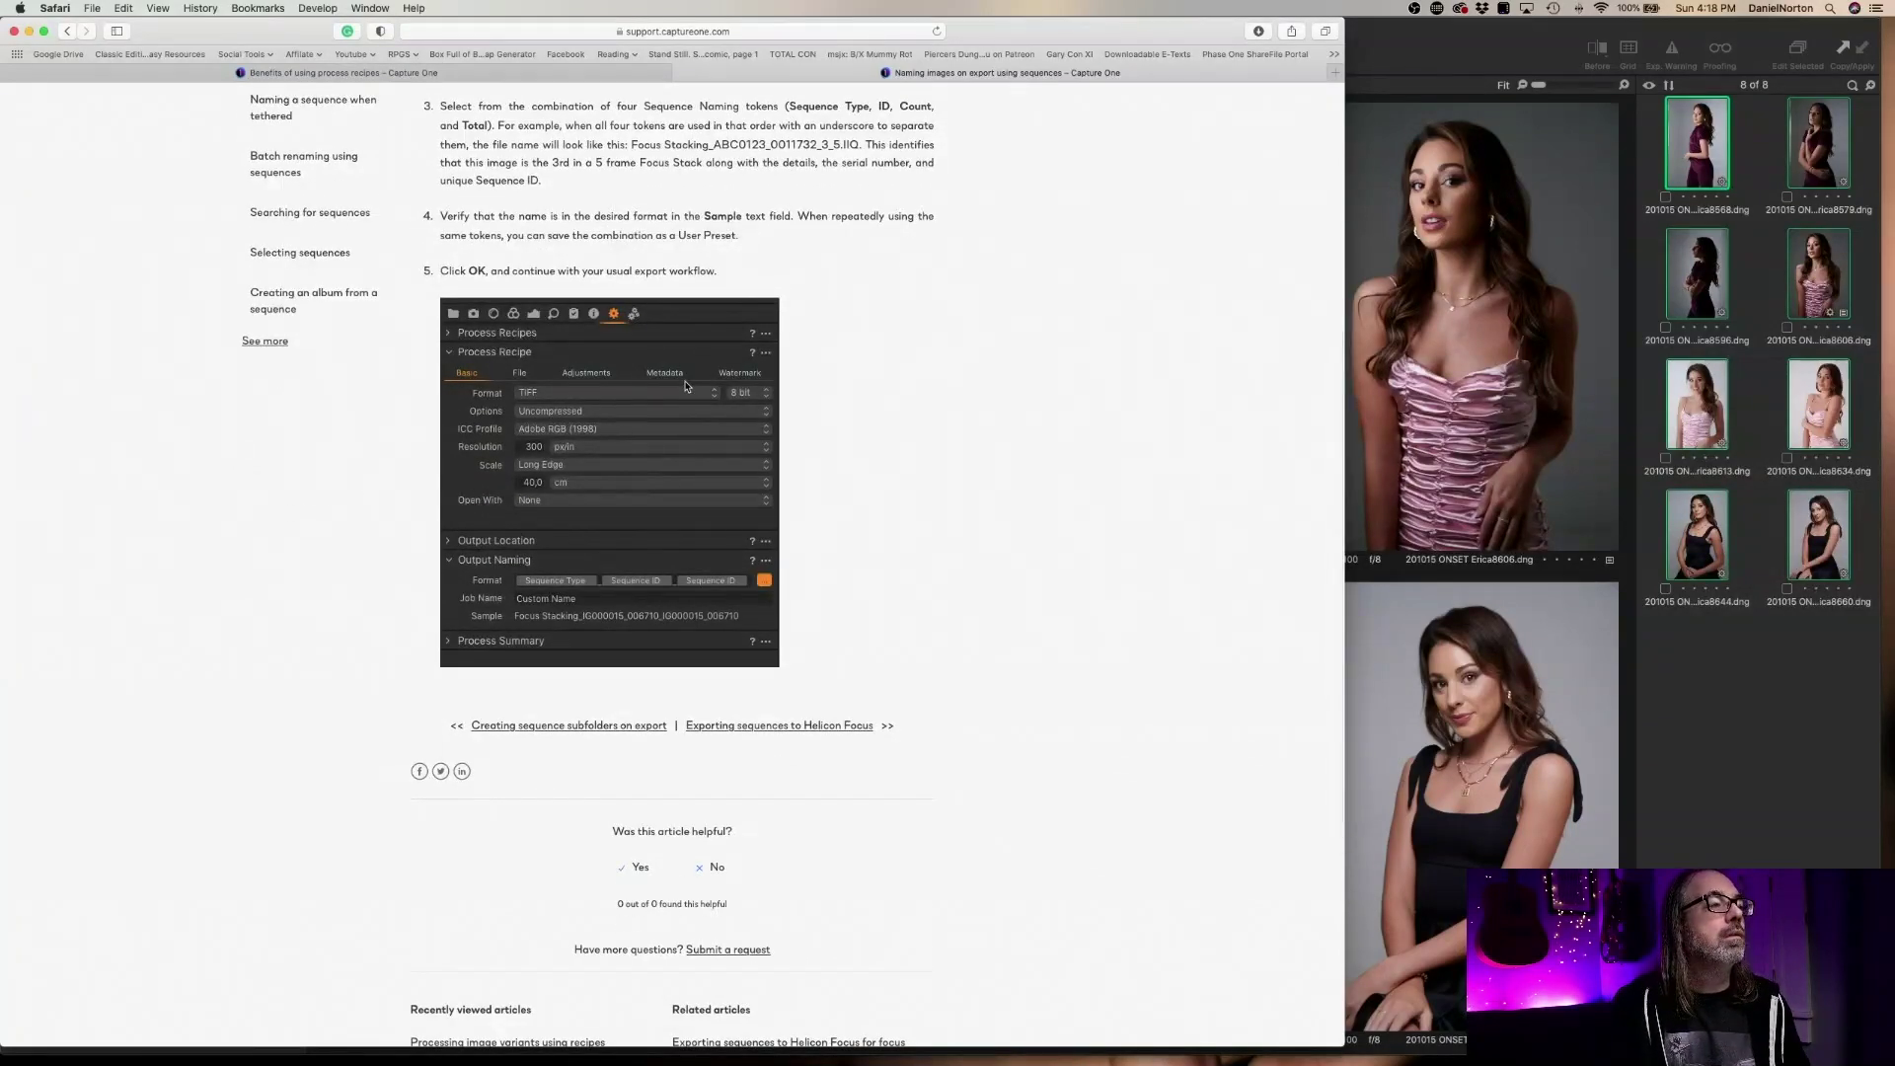
scroll(688, 385, "up", 8)
left_click(679, 77)
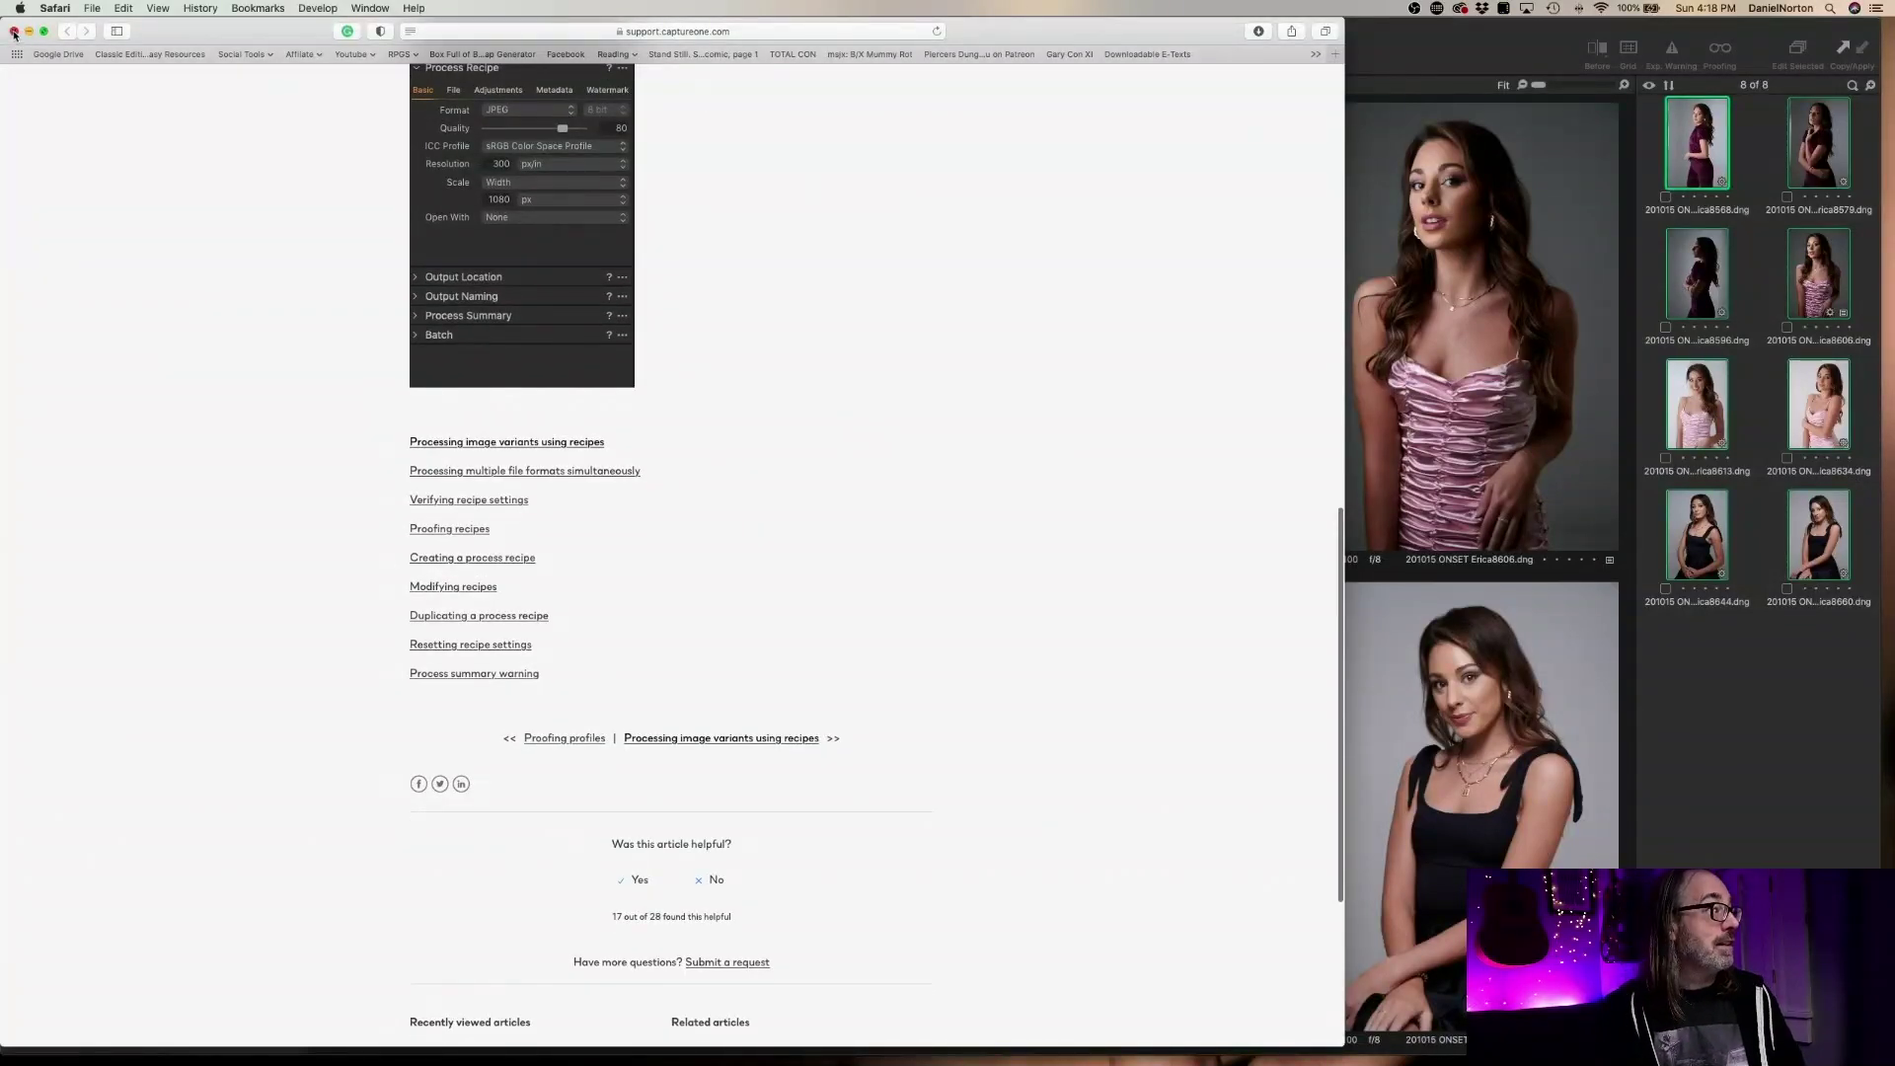
left_click(13, 32)
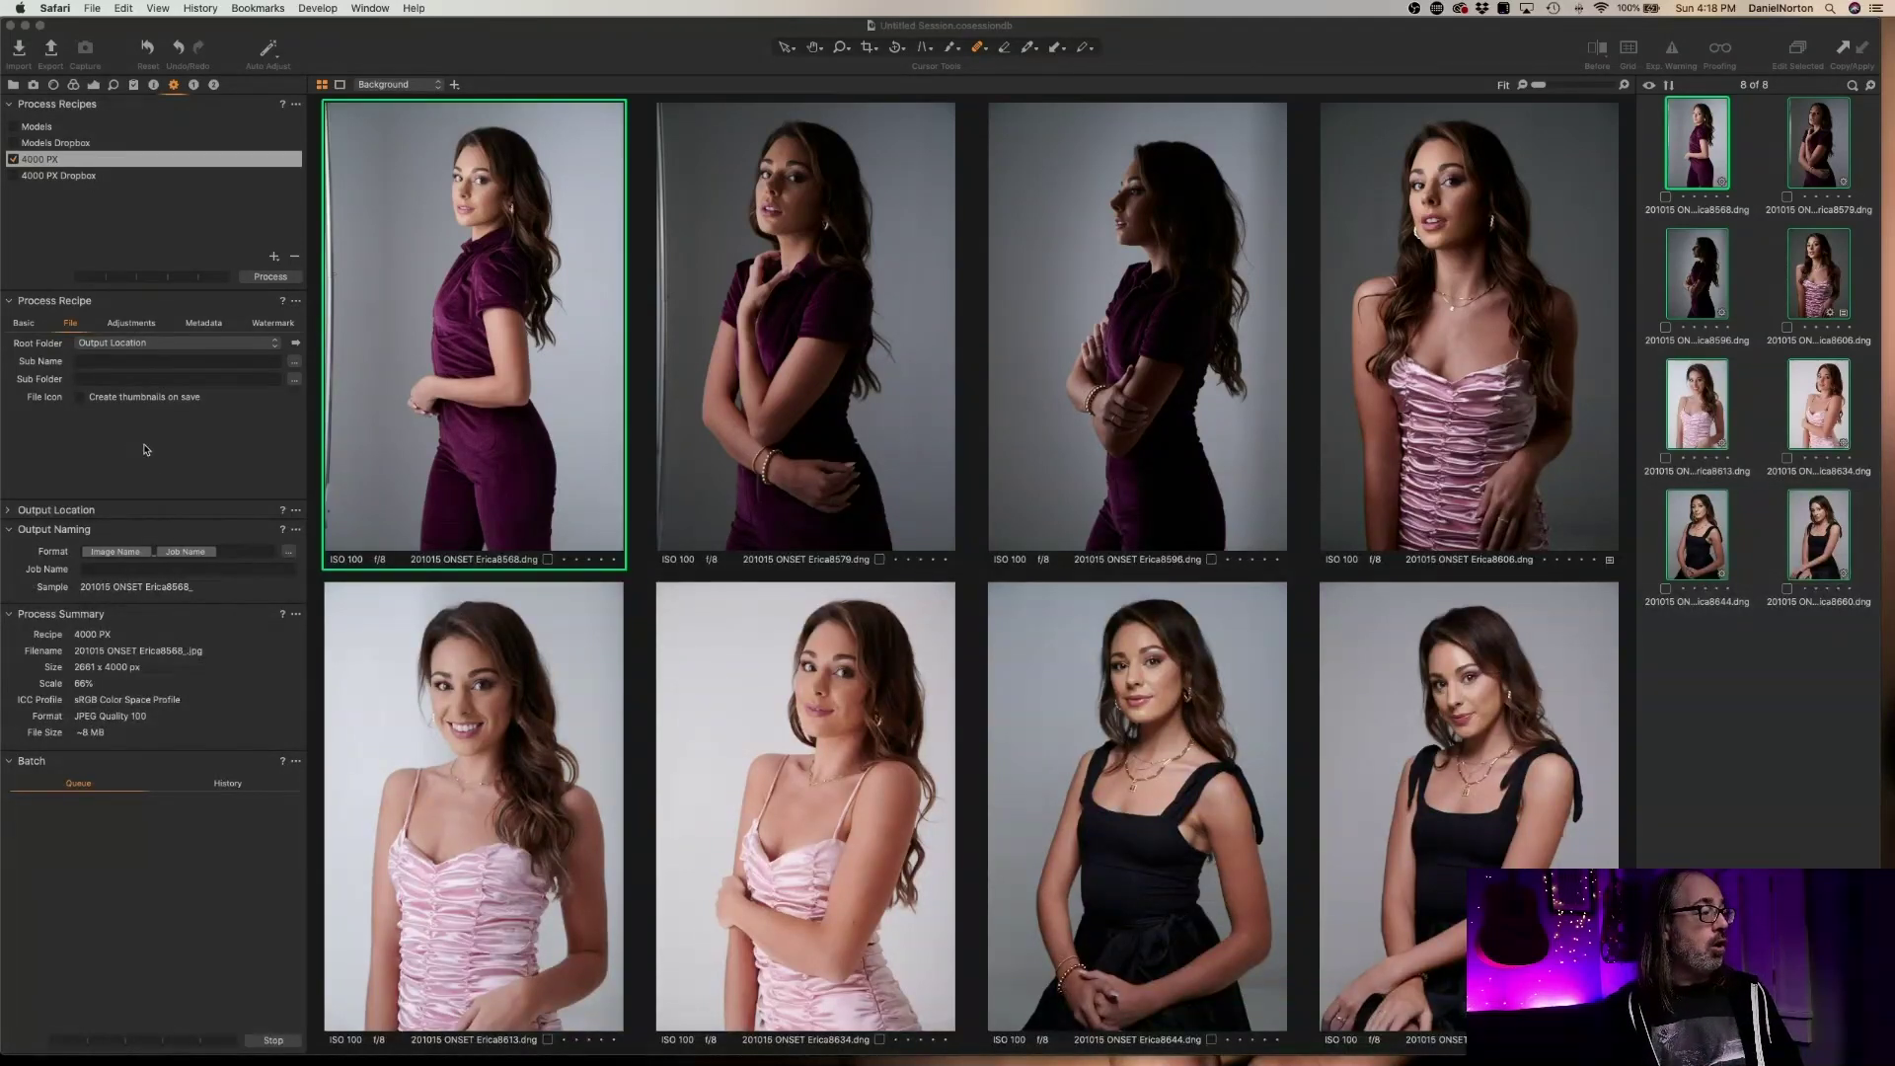
Remove the Job Name token and its underscore separator from the output naming format, keeping Image Name
left_click(10, 513)
left_click(10, 513)
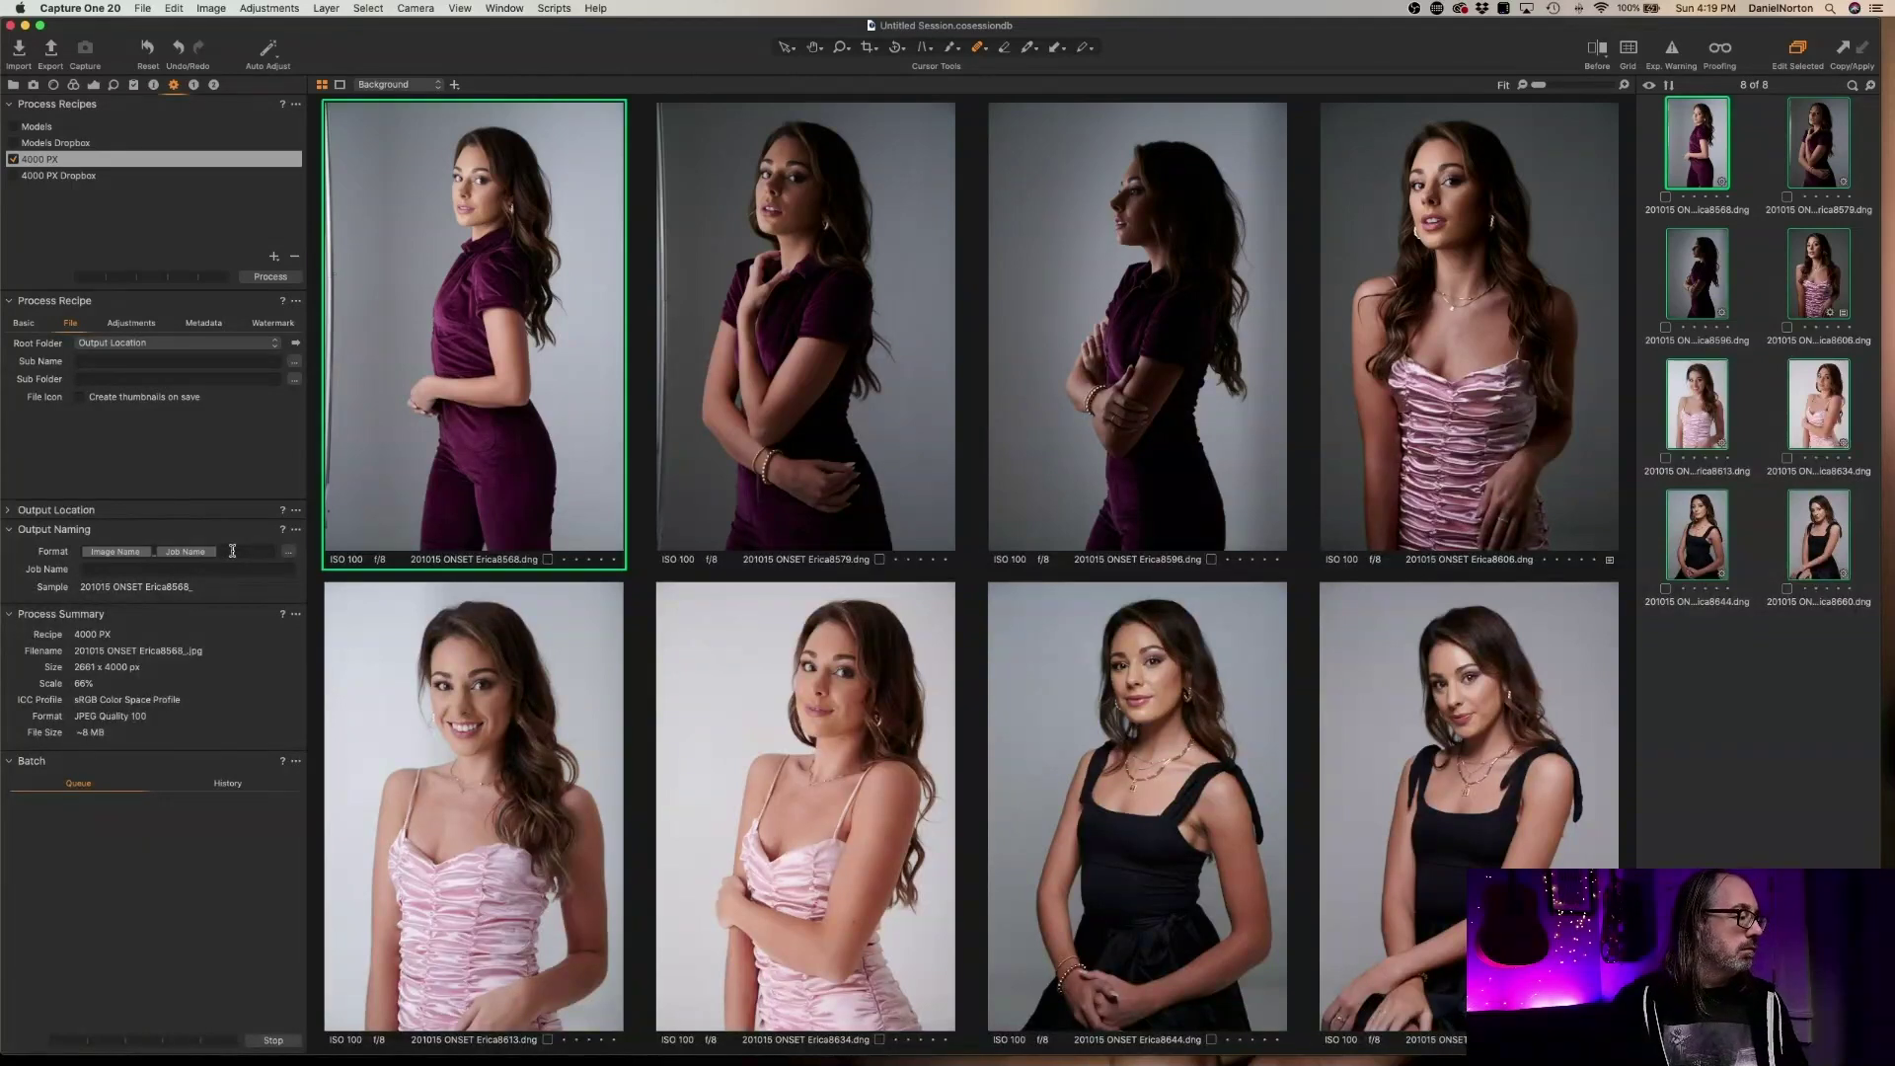
key("BackSpace")
key("BackSpace")
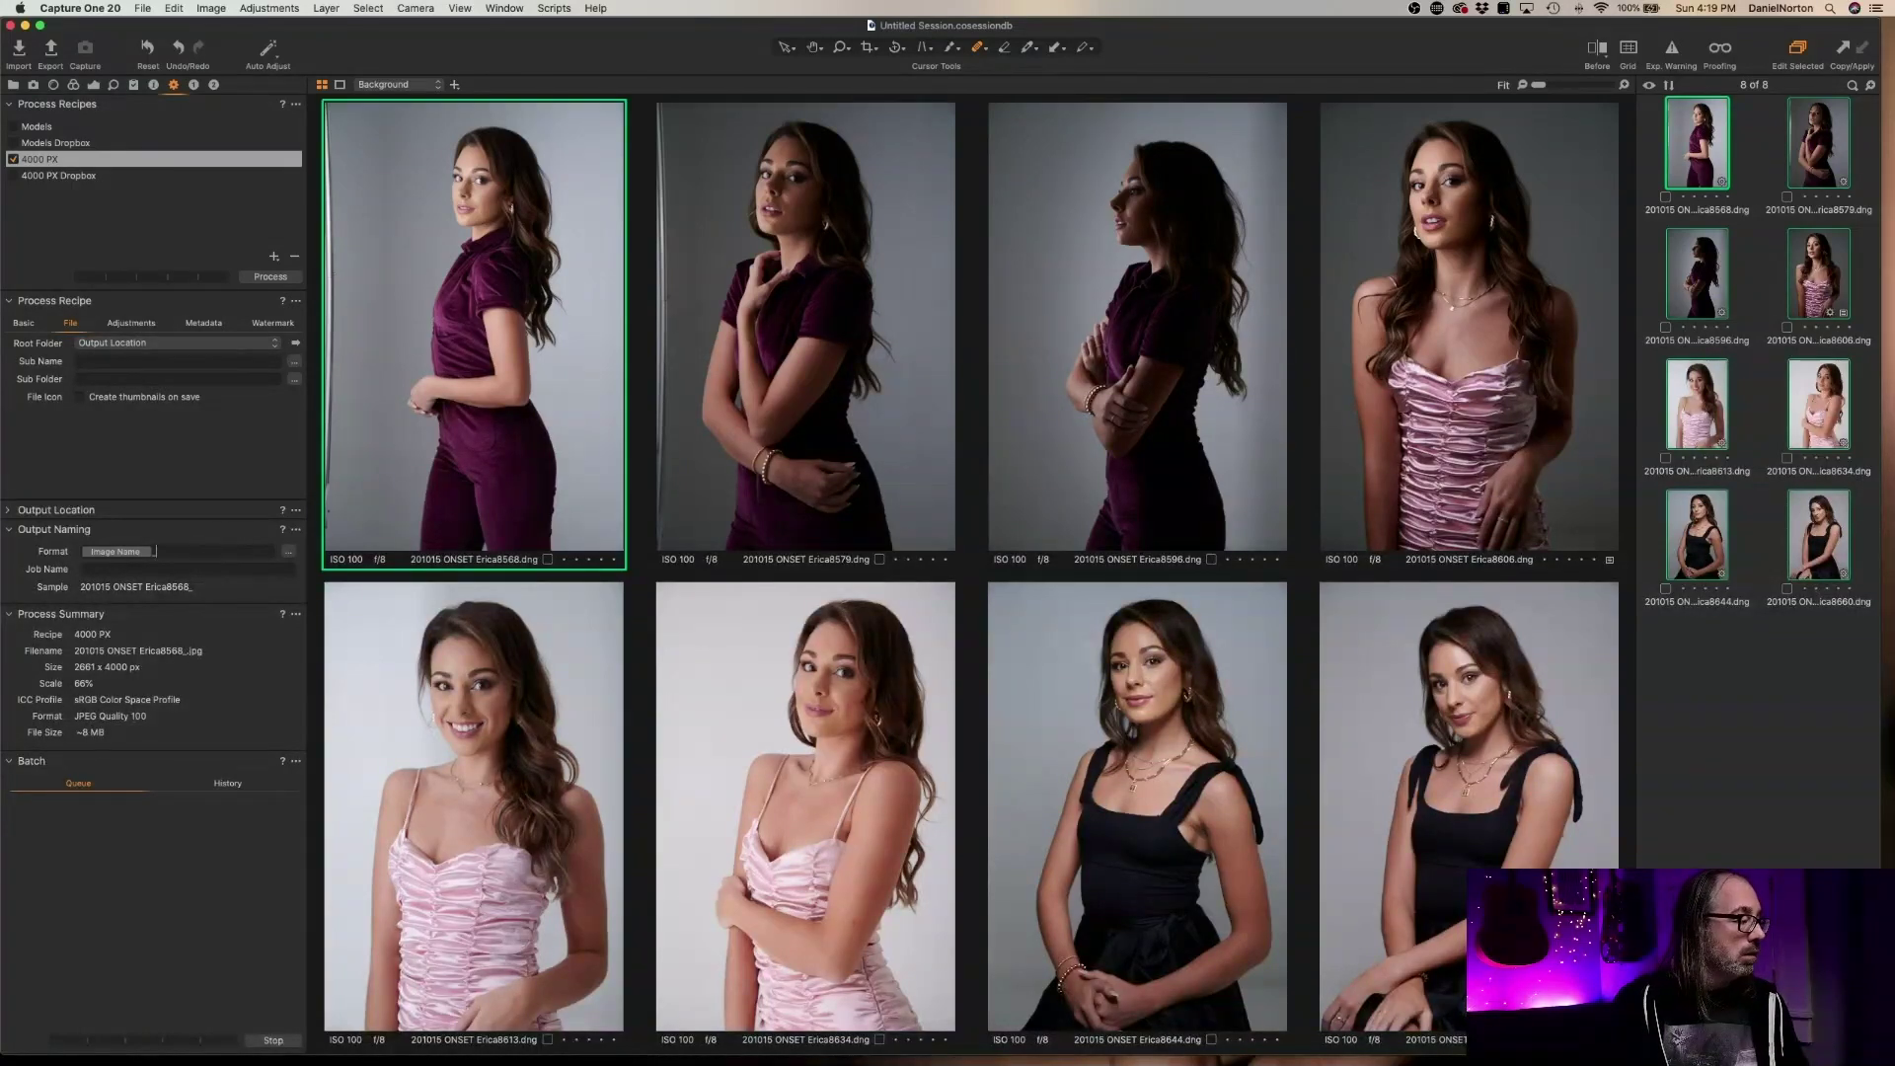
Browse the full list of naming tokens available for the output naming format, and leave the format as it is
left_click(289, 552)
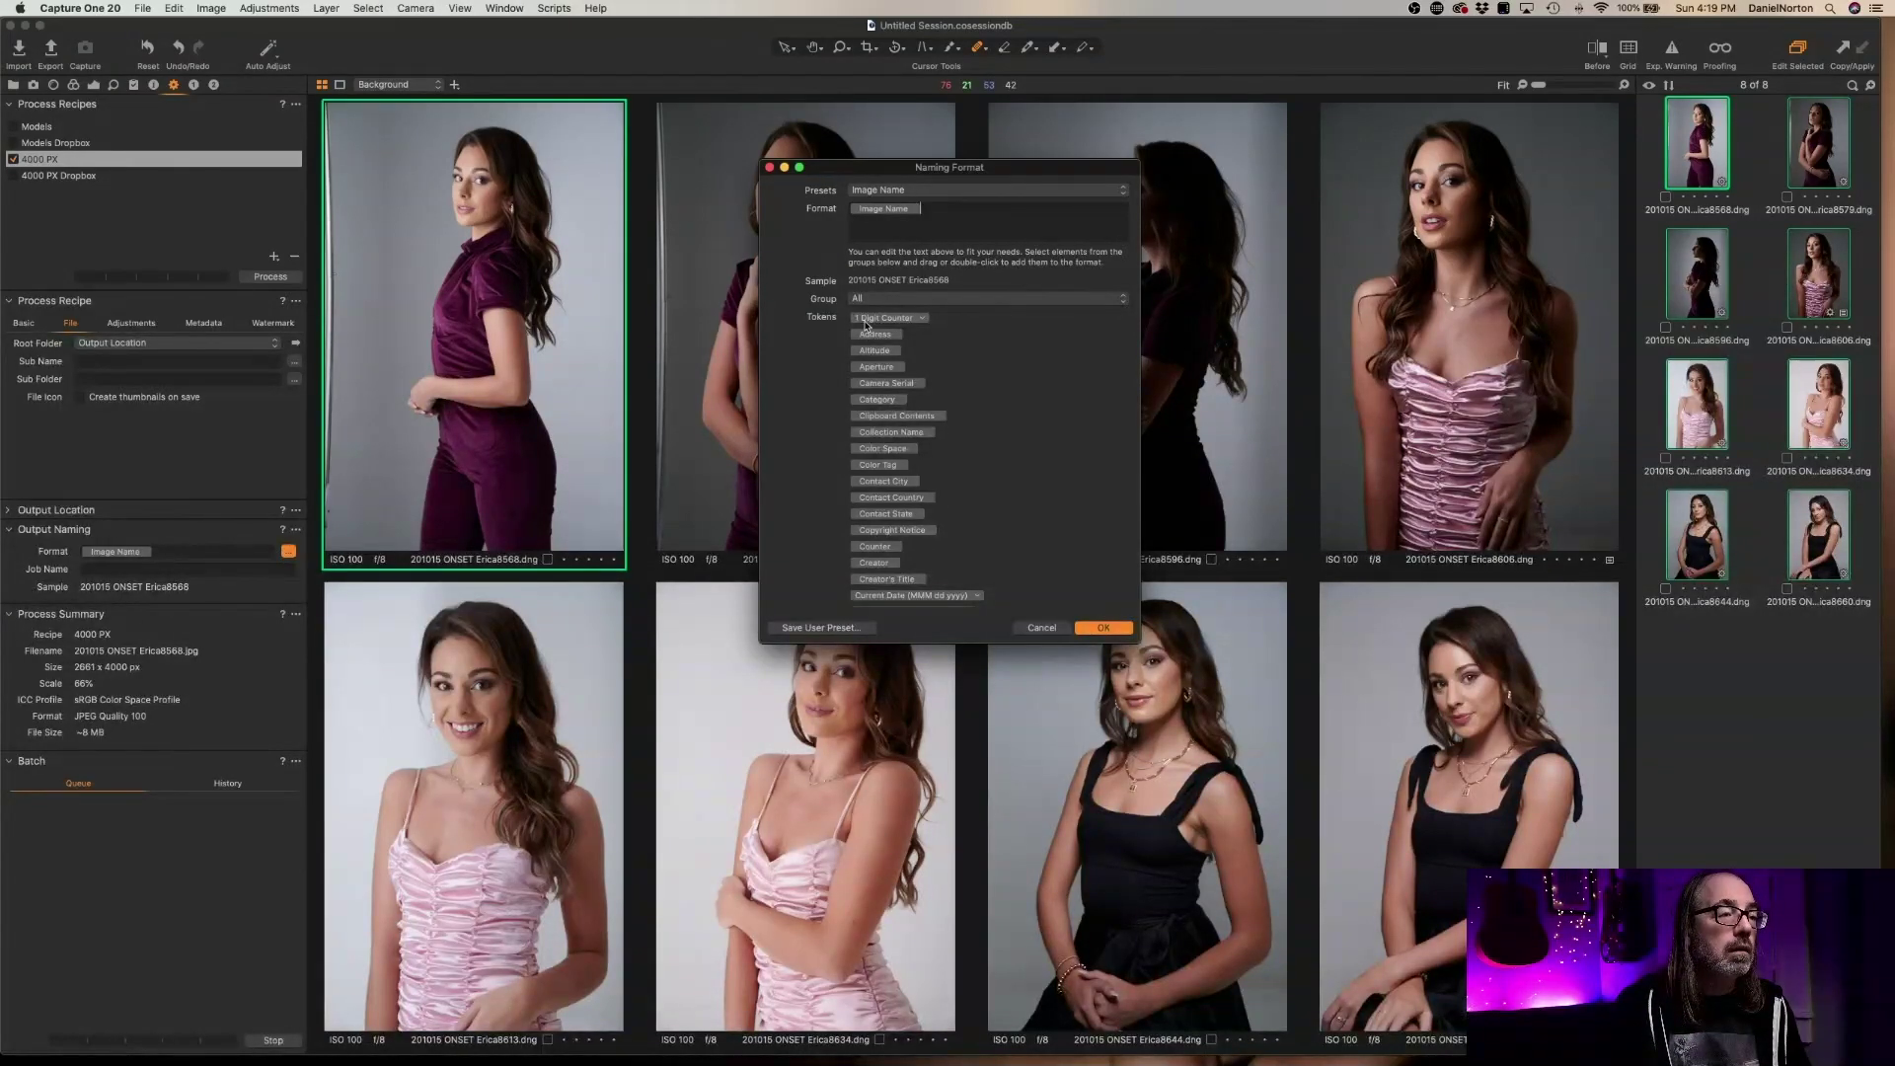
left_click(933, 210)
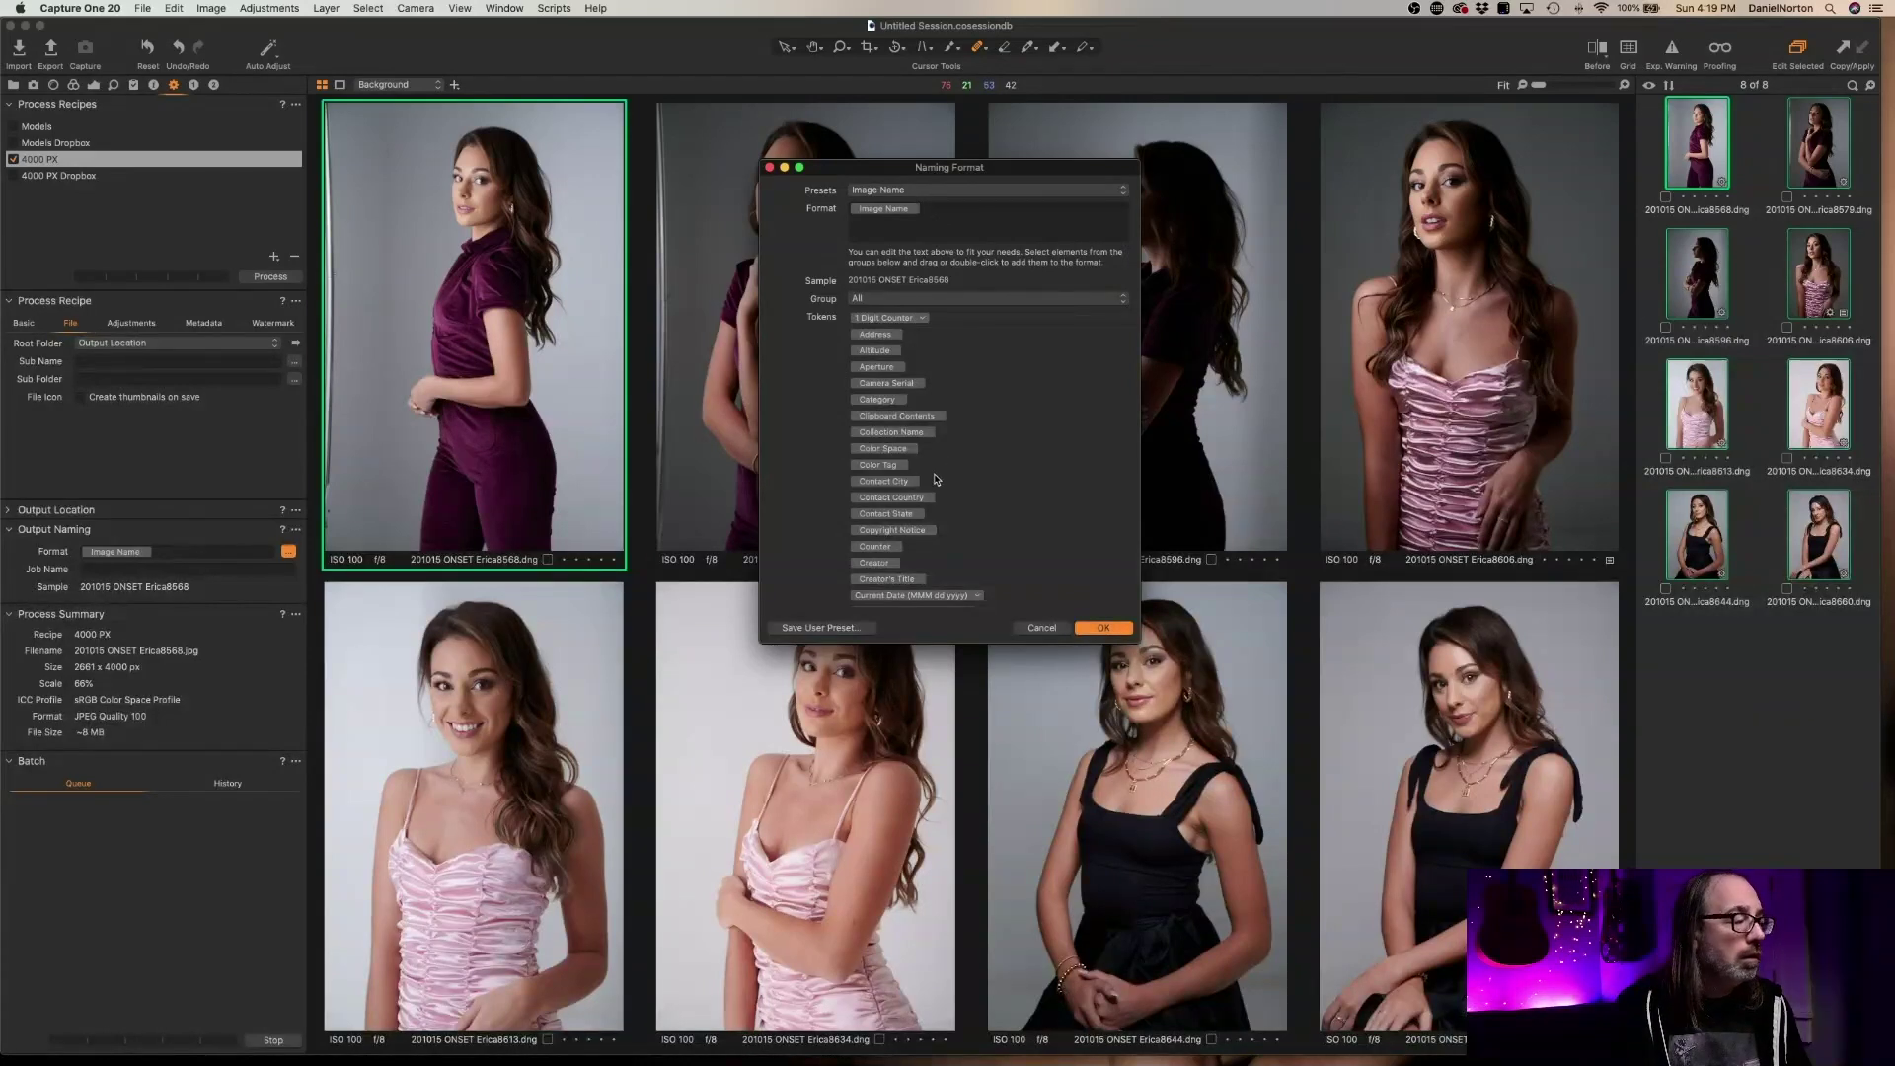
scroll(936, 480, "down", 4)
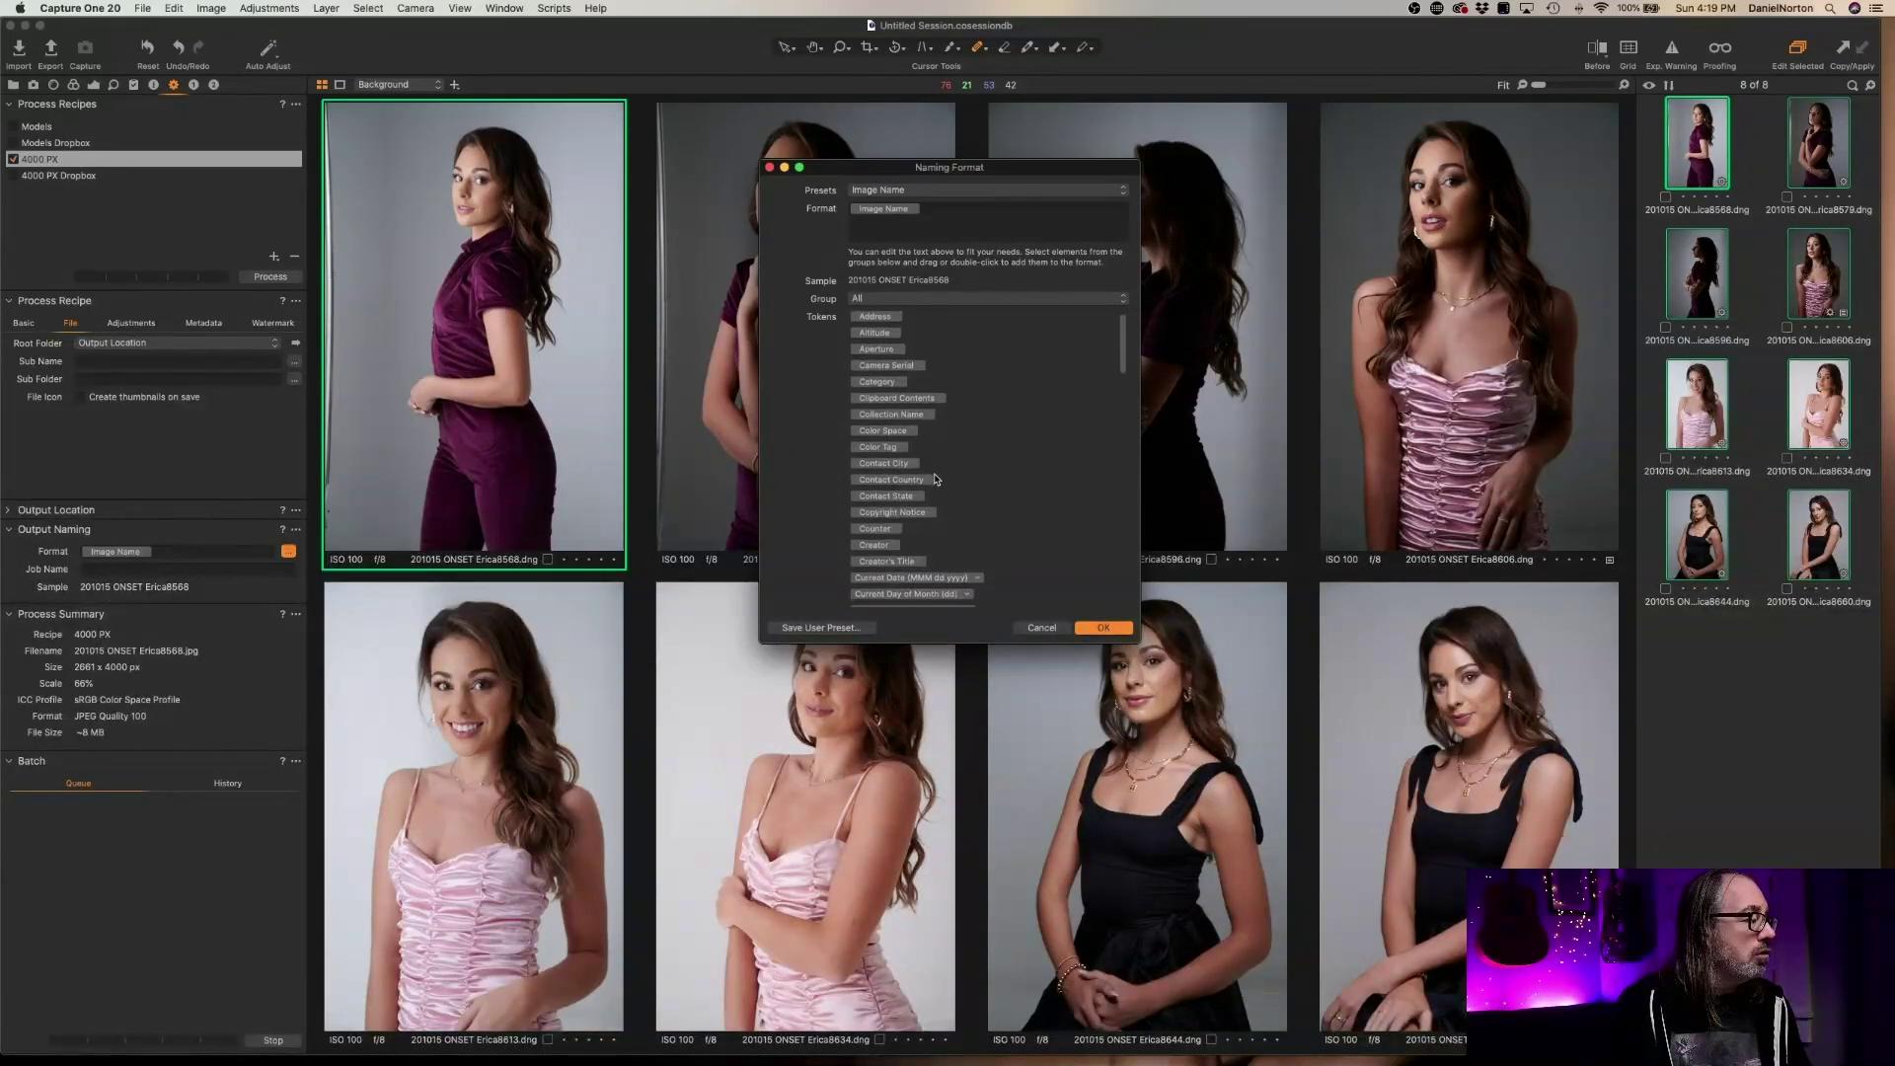
scroll(936, 480, "down", 3)
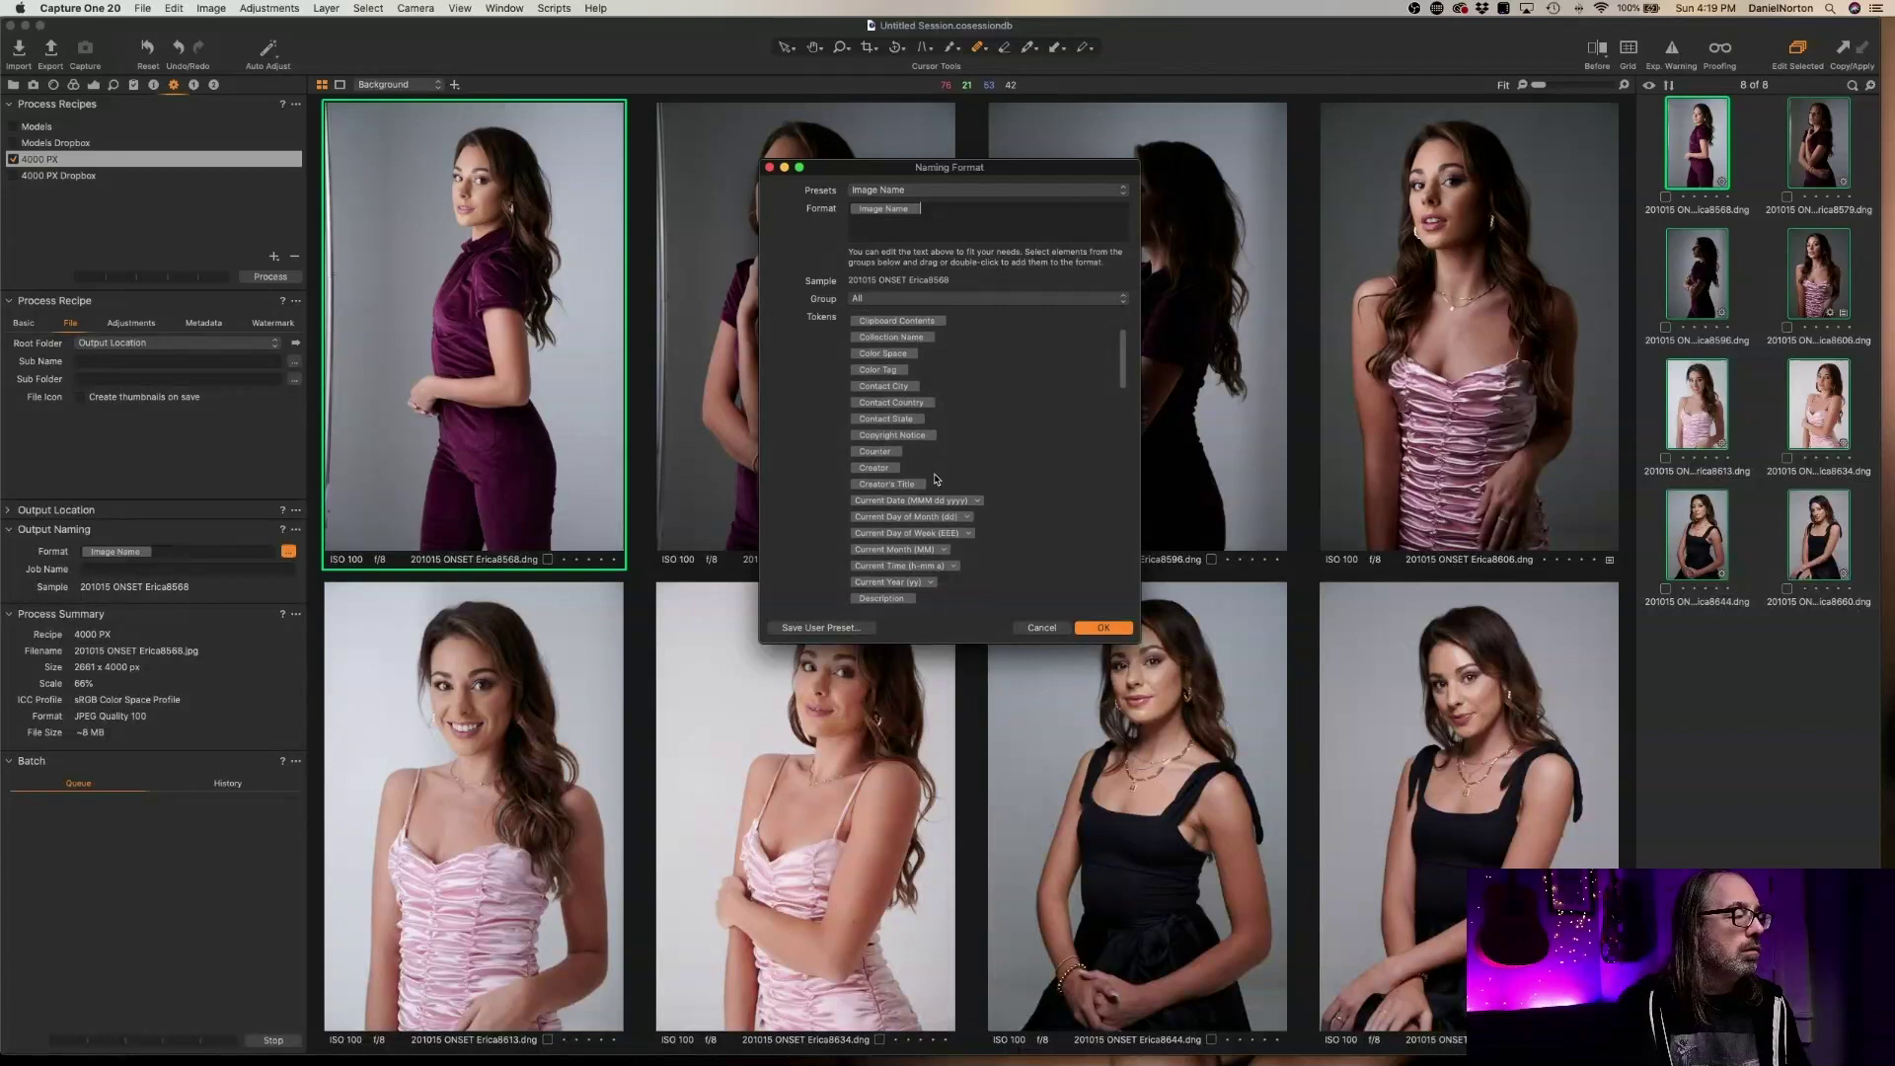
scroll(936, 480, "down", 15)
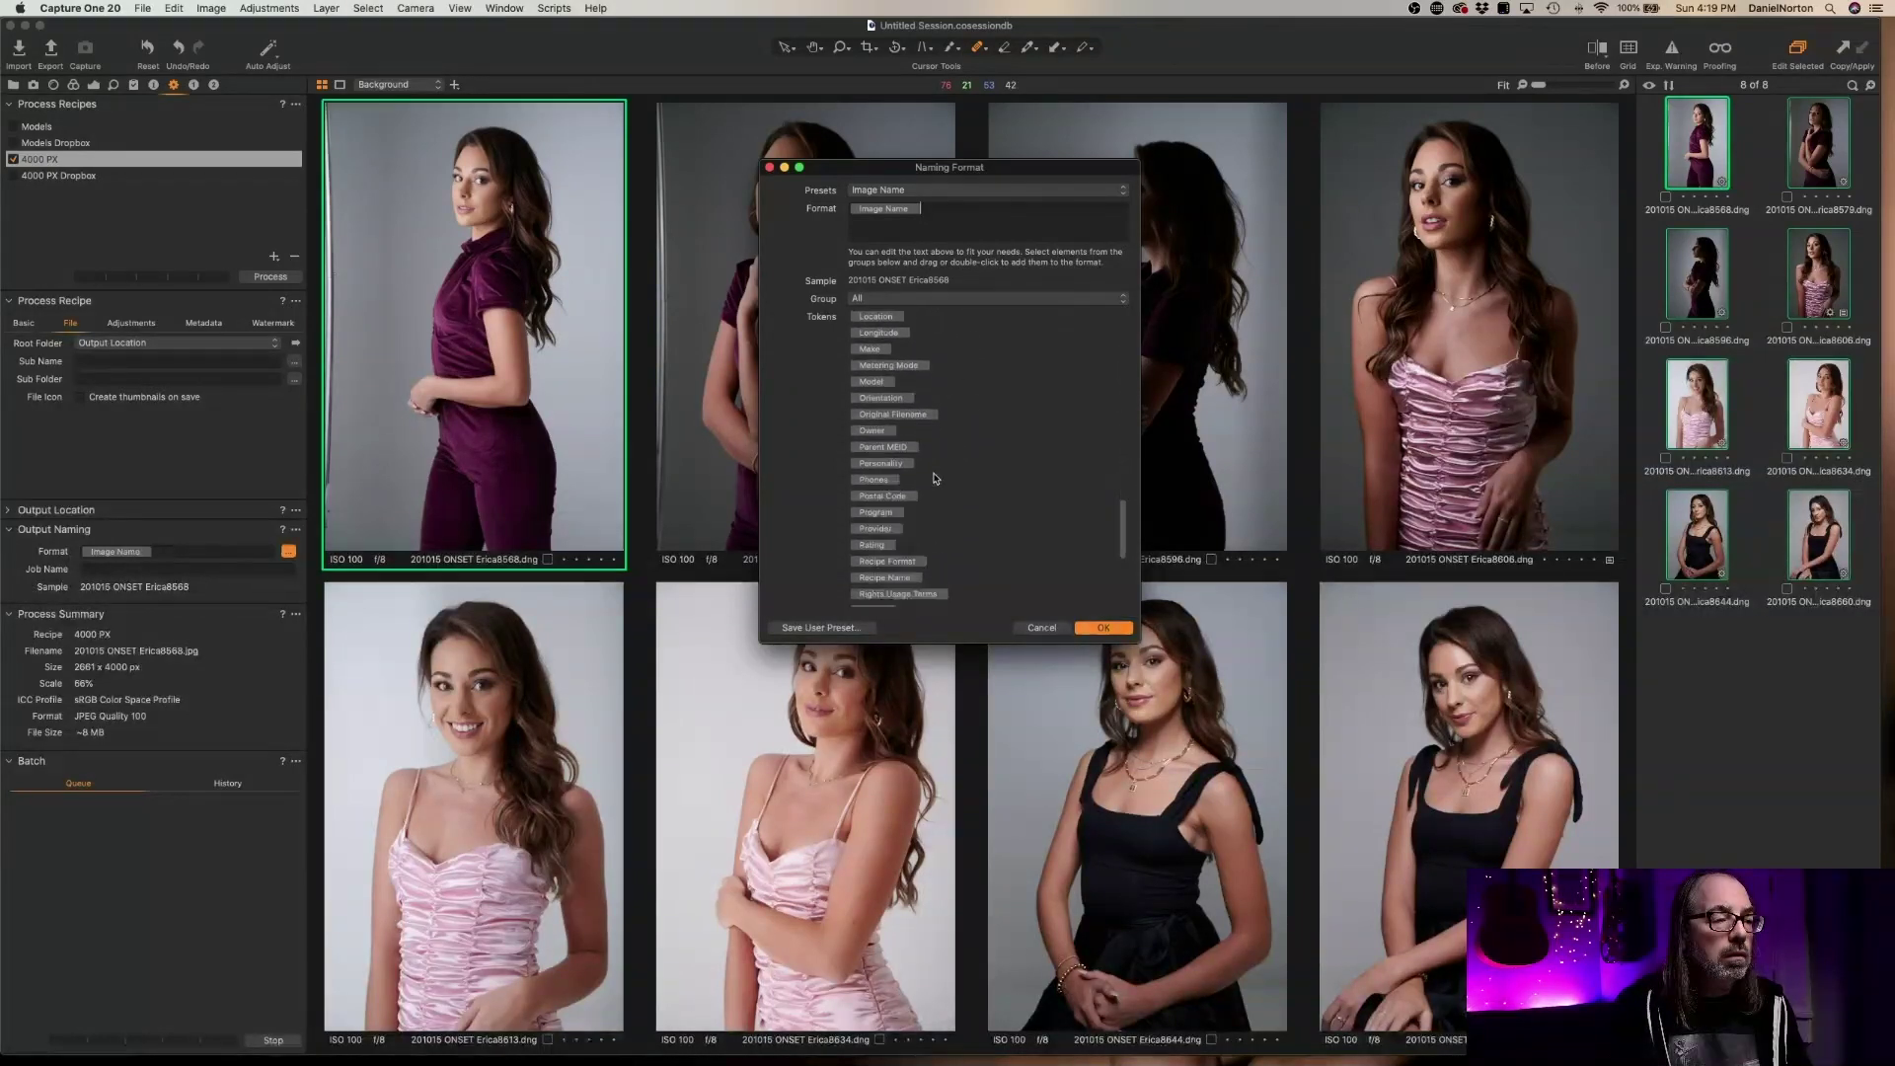
scroll(936, 480, "up", 3)
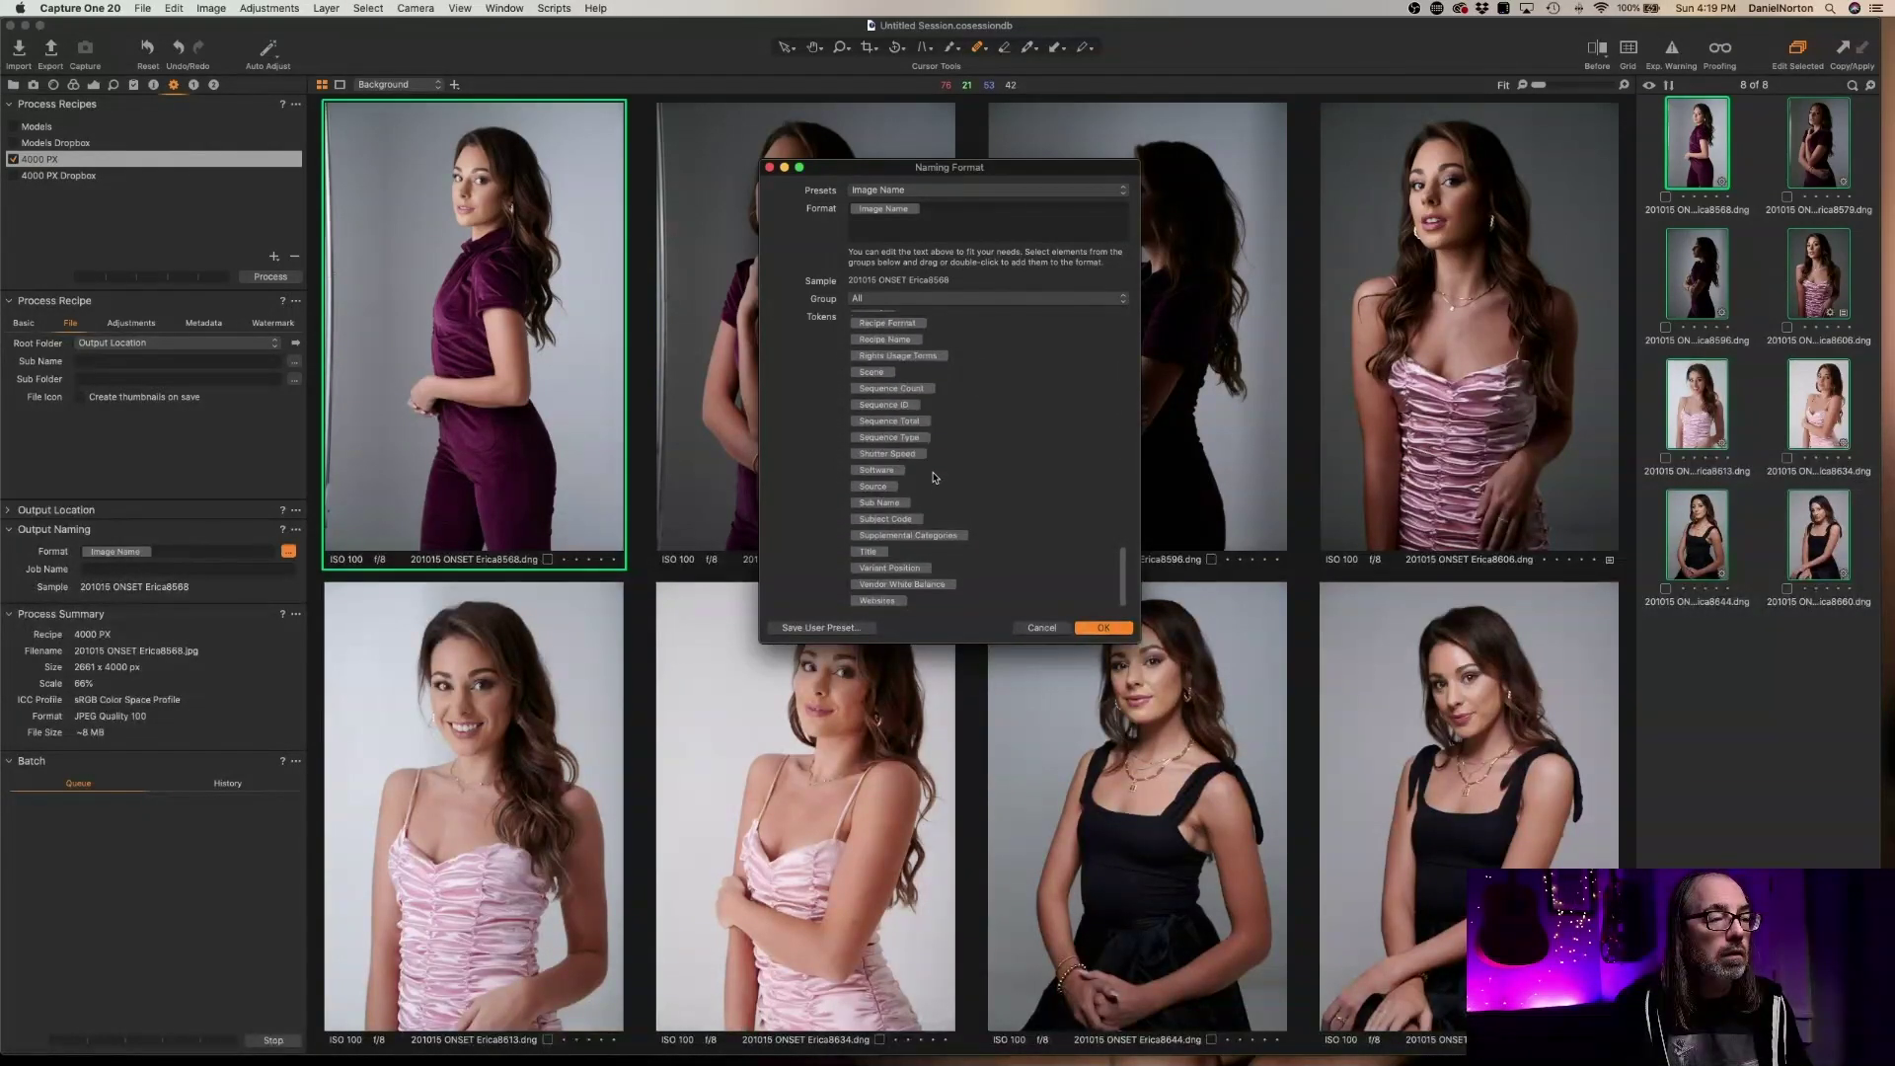
scroll(936, 480, "up", 3)
scroll(936, 479, "up", 1)
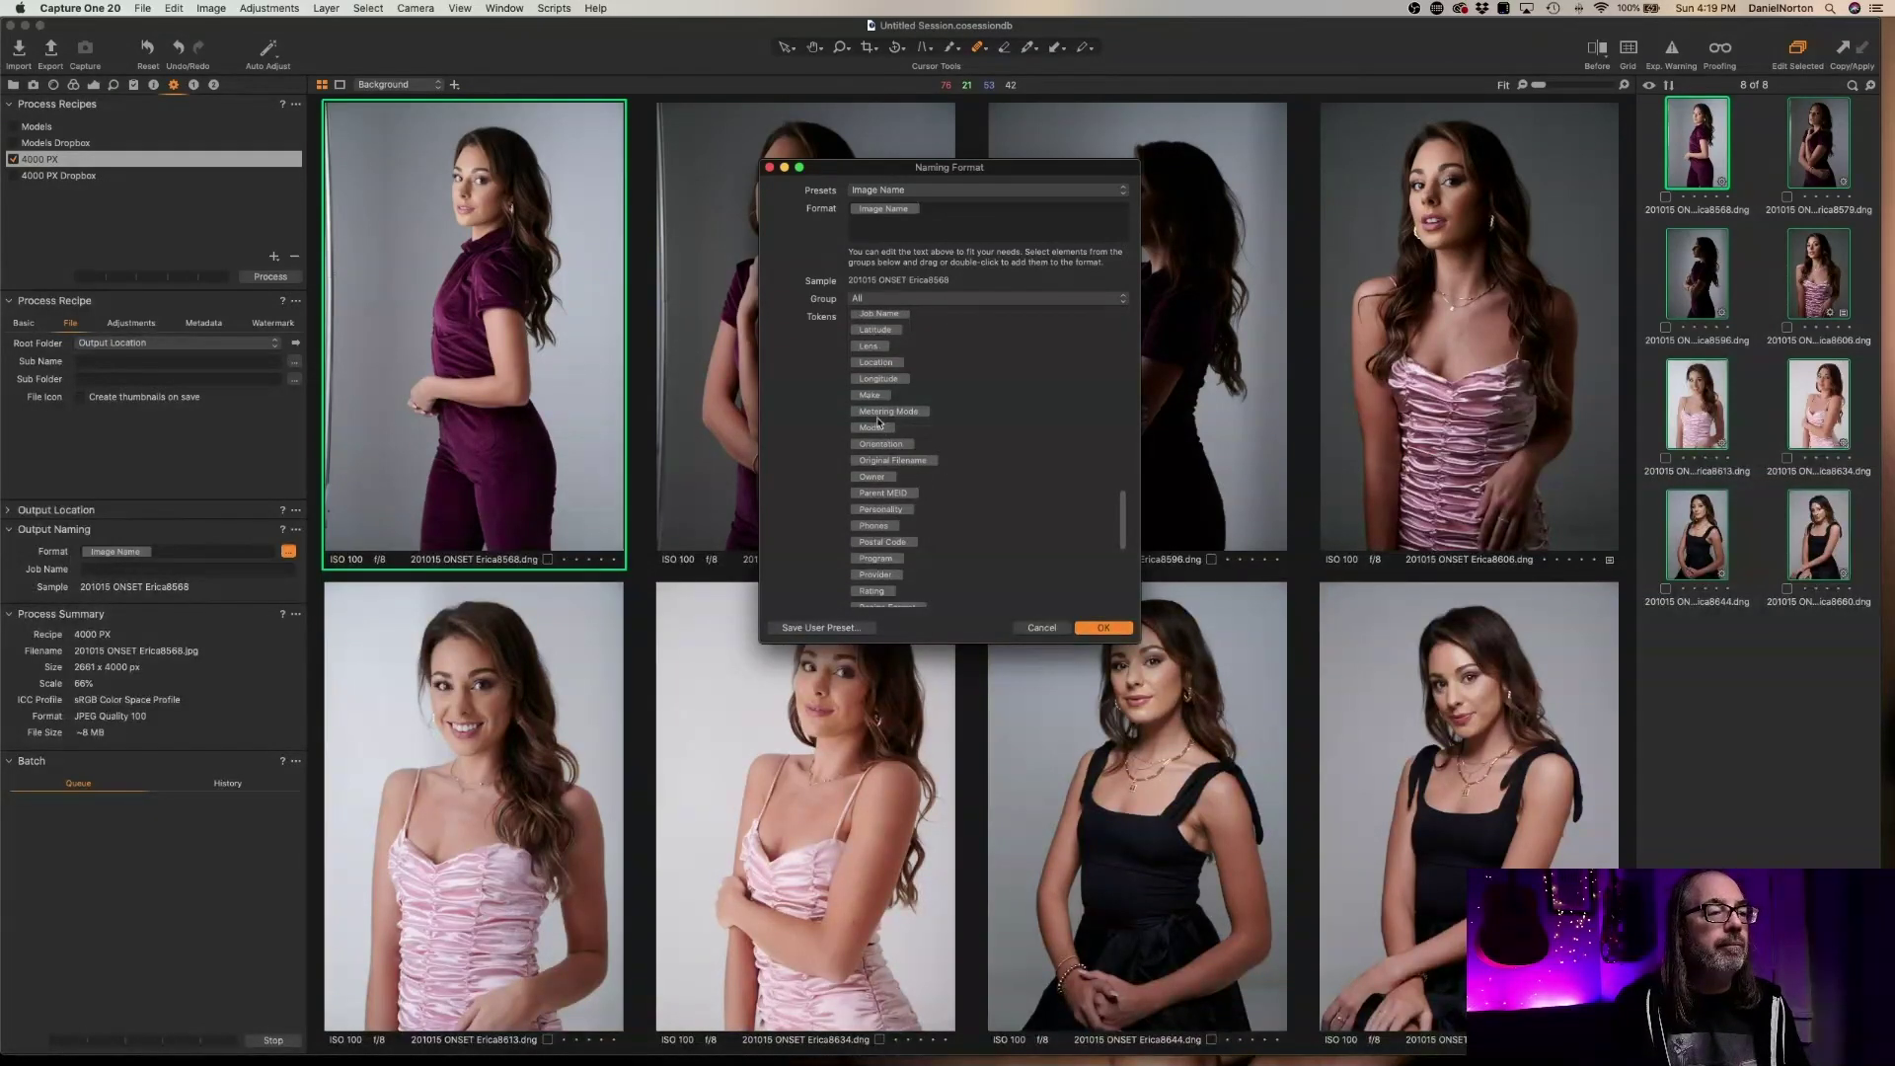
scroll(928, 518, "up", 3)
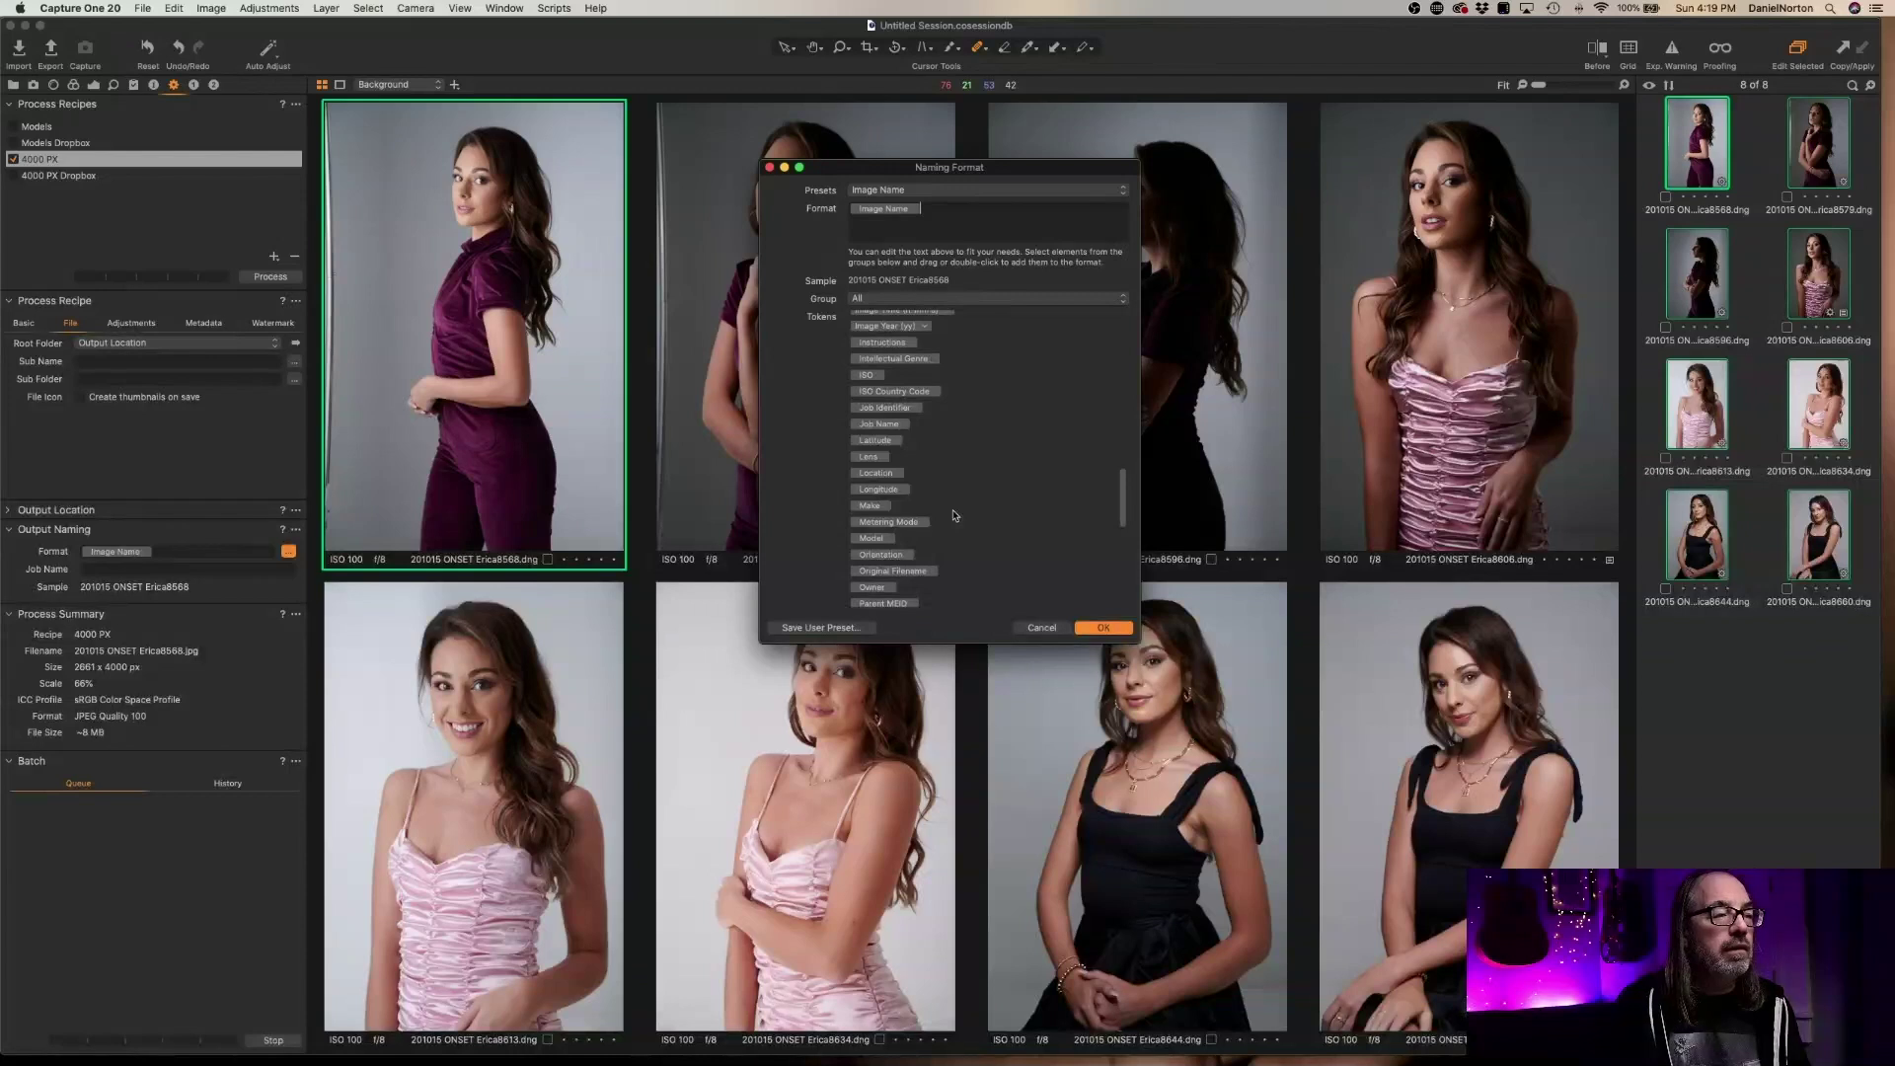
scroll(954, 514, "up", 10)
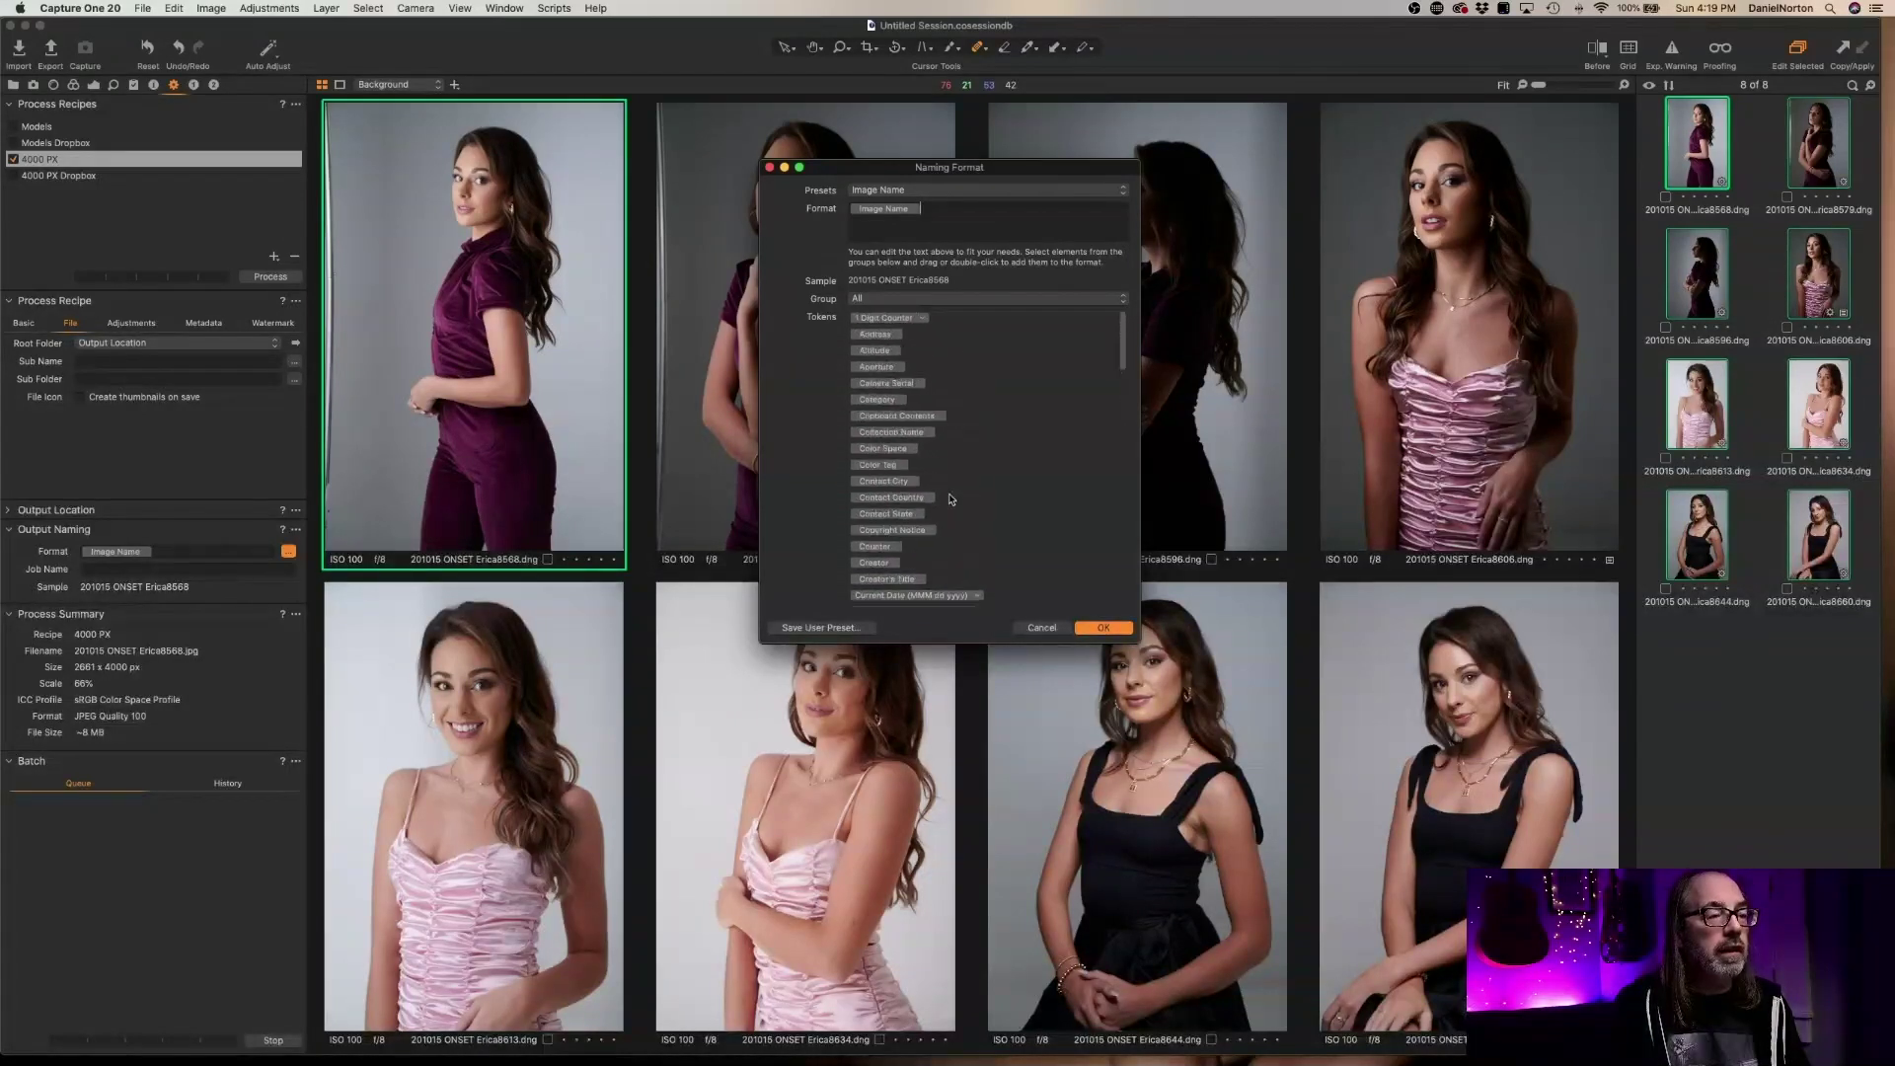
left_click(1041, 628)
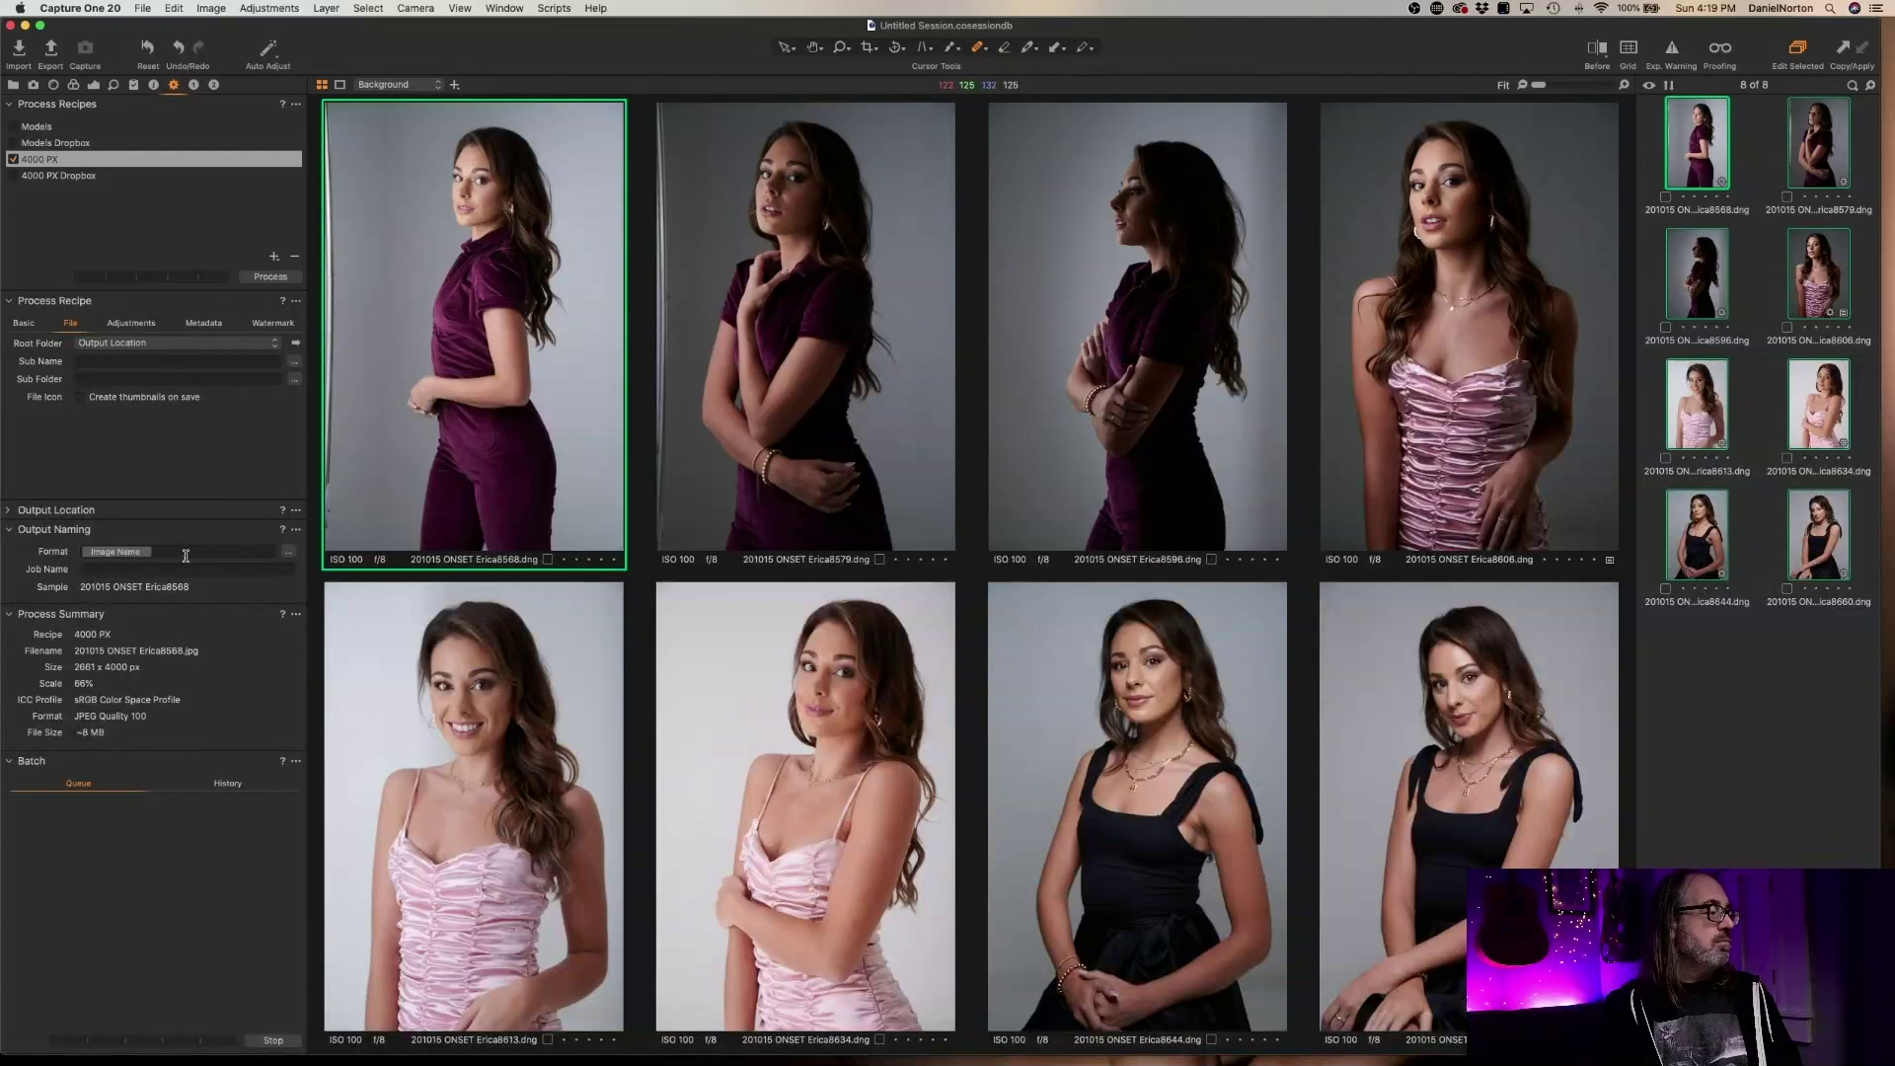
Look up the Dimensions token among the available output naming tokens and close the naming format editor
left_click(289, 551)
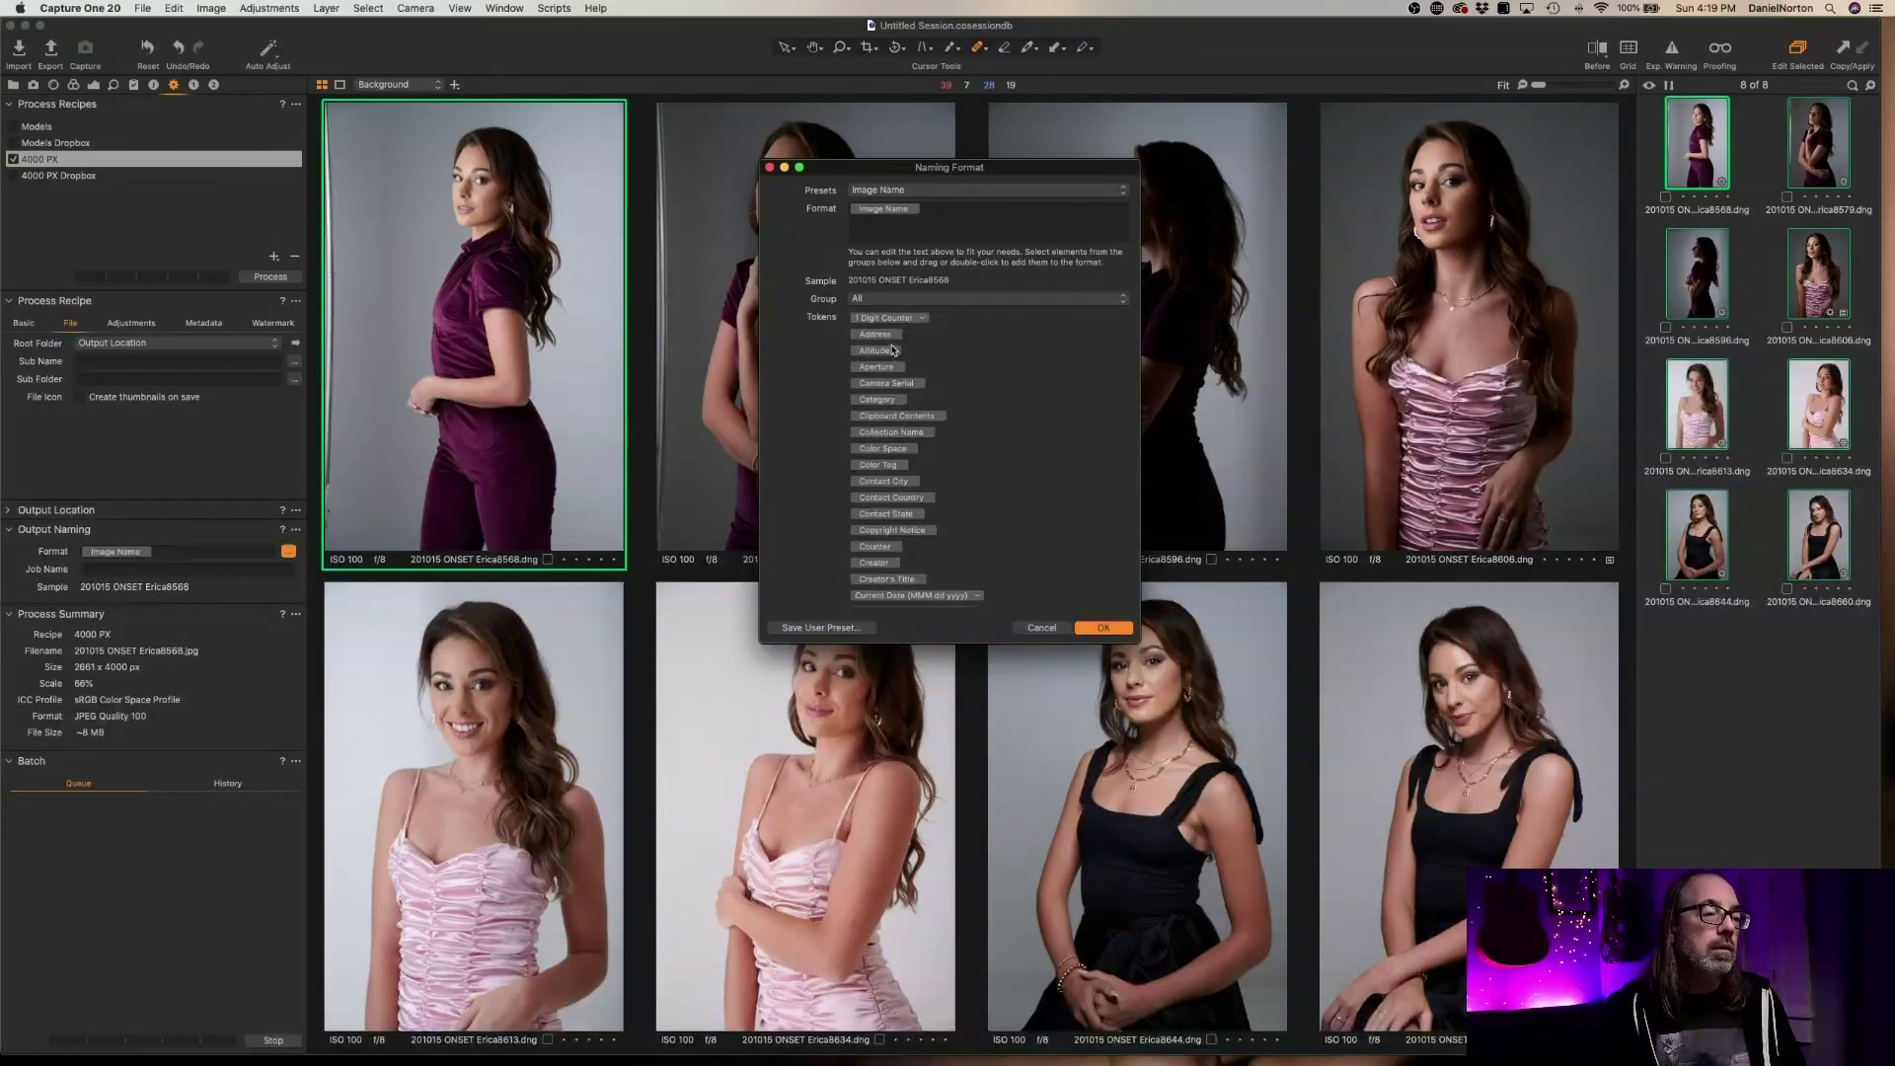
scroll(949, 523, "down", 5)
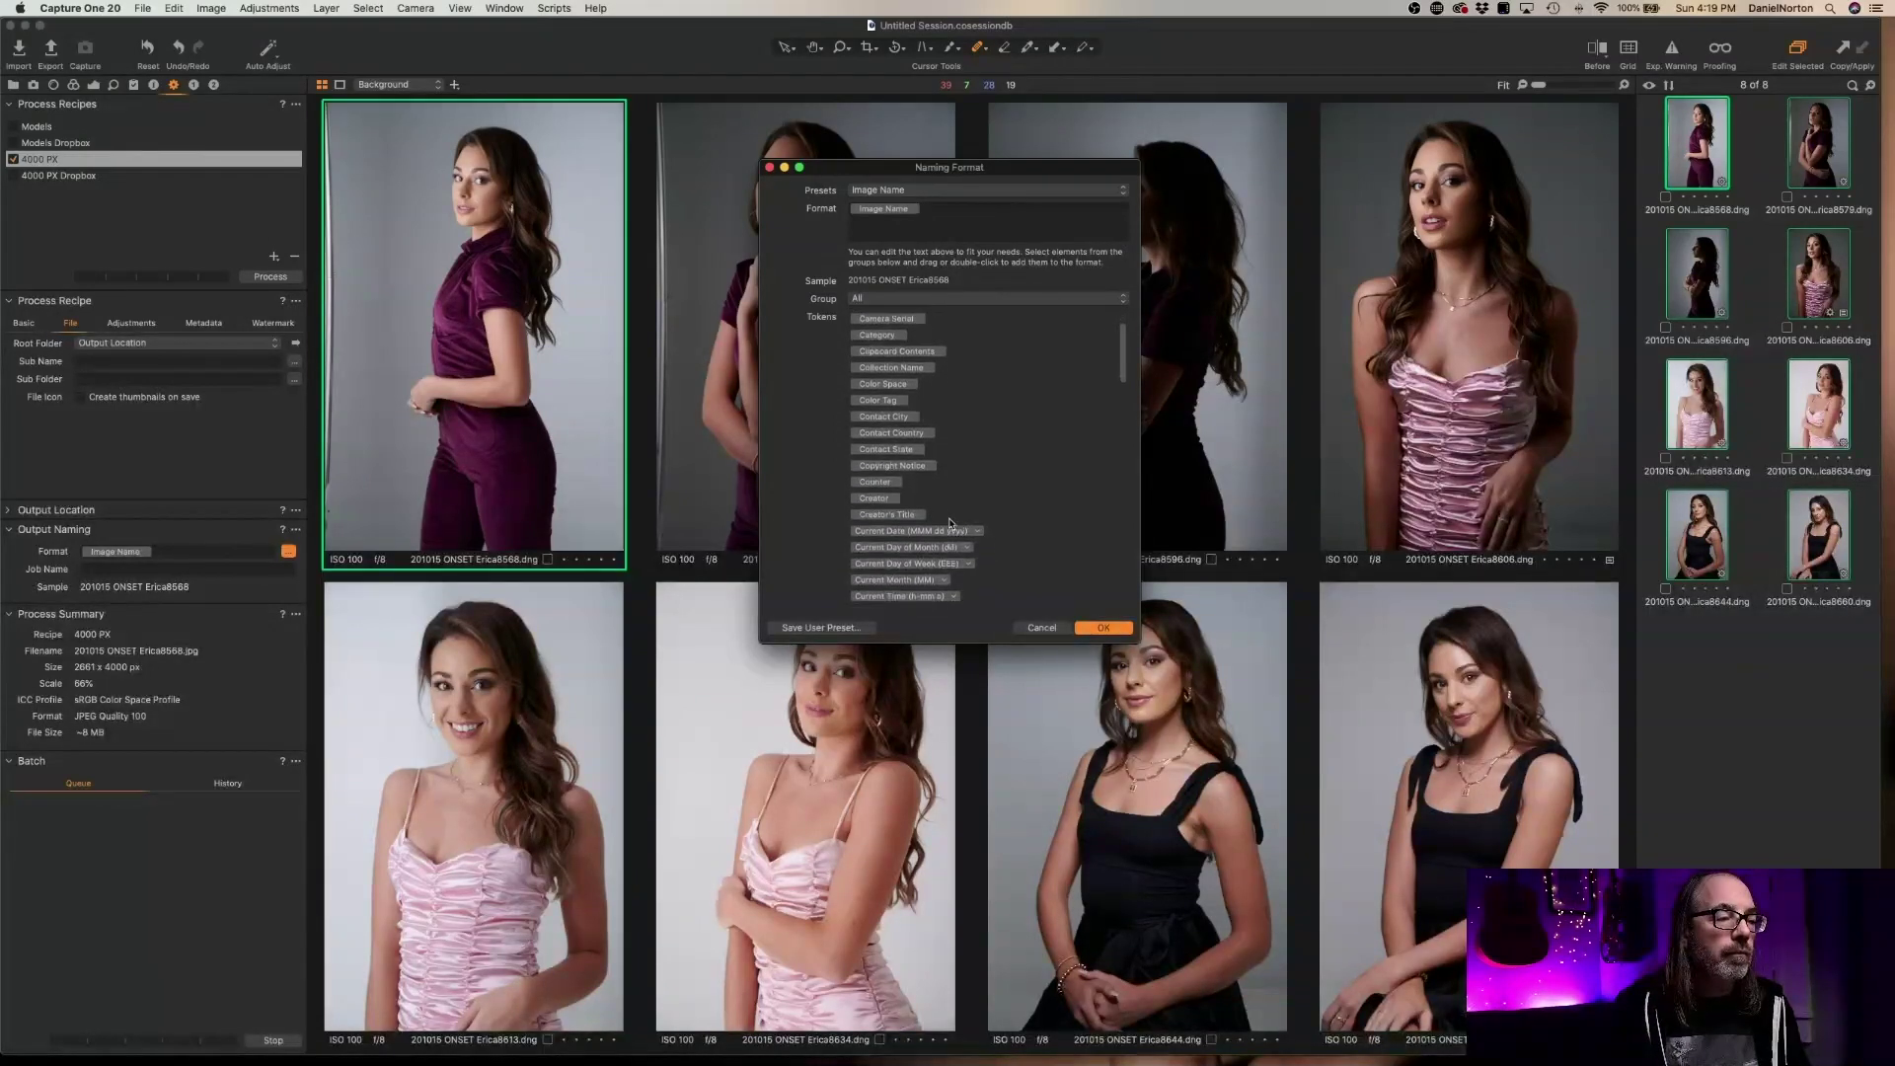
scroll(948, 523, "down", 4)
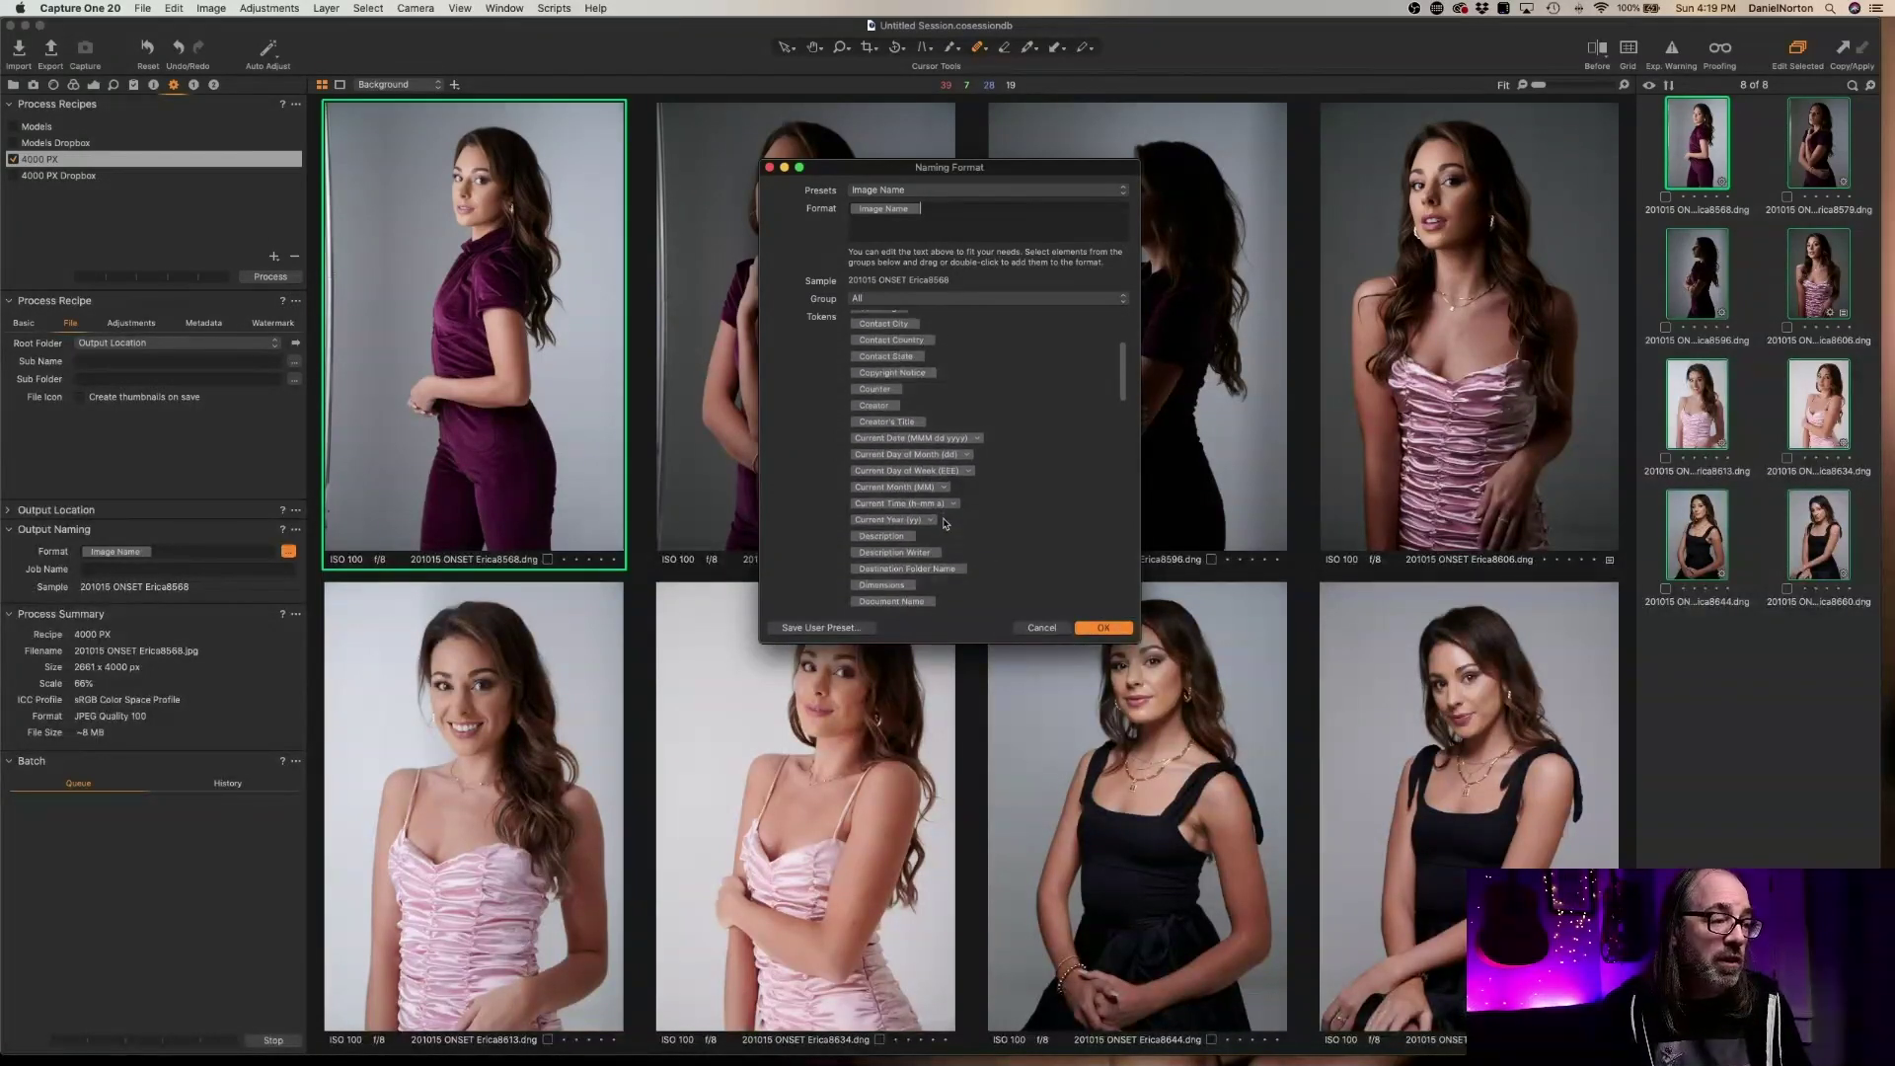
scroll(946, 523, "down", 3)
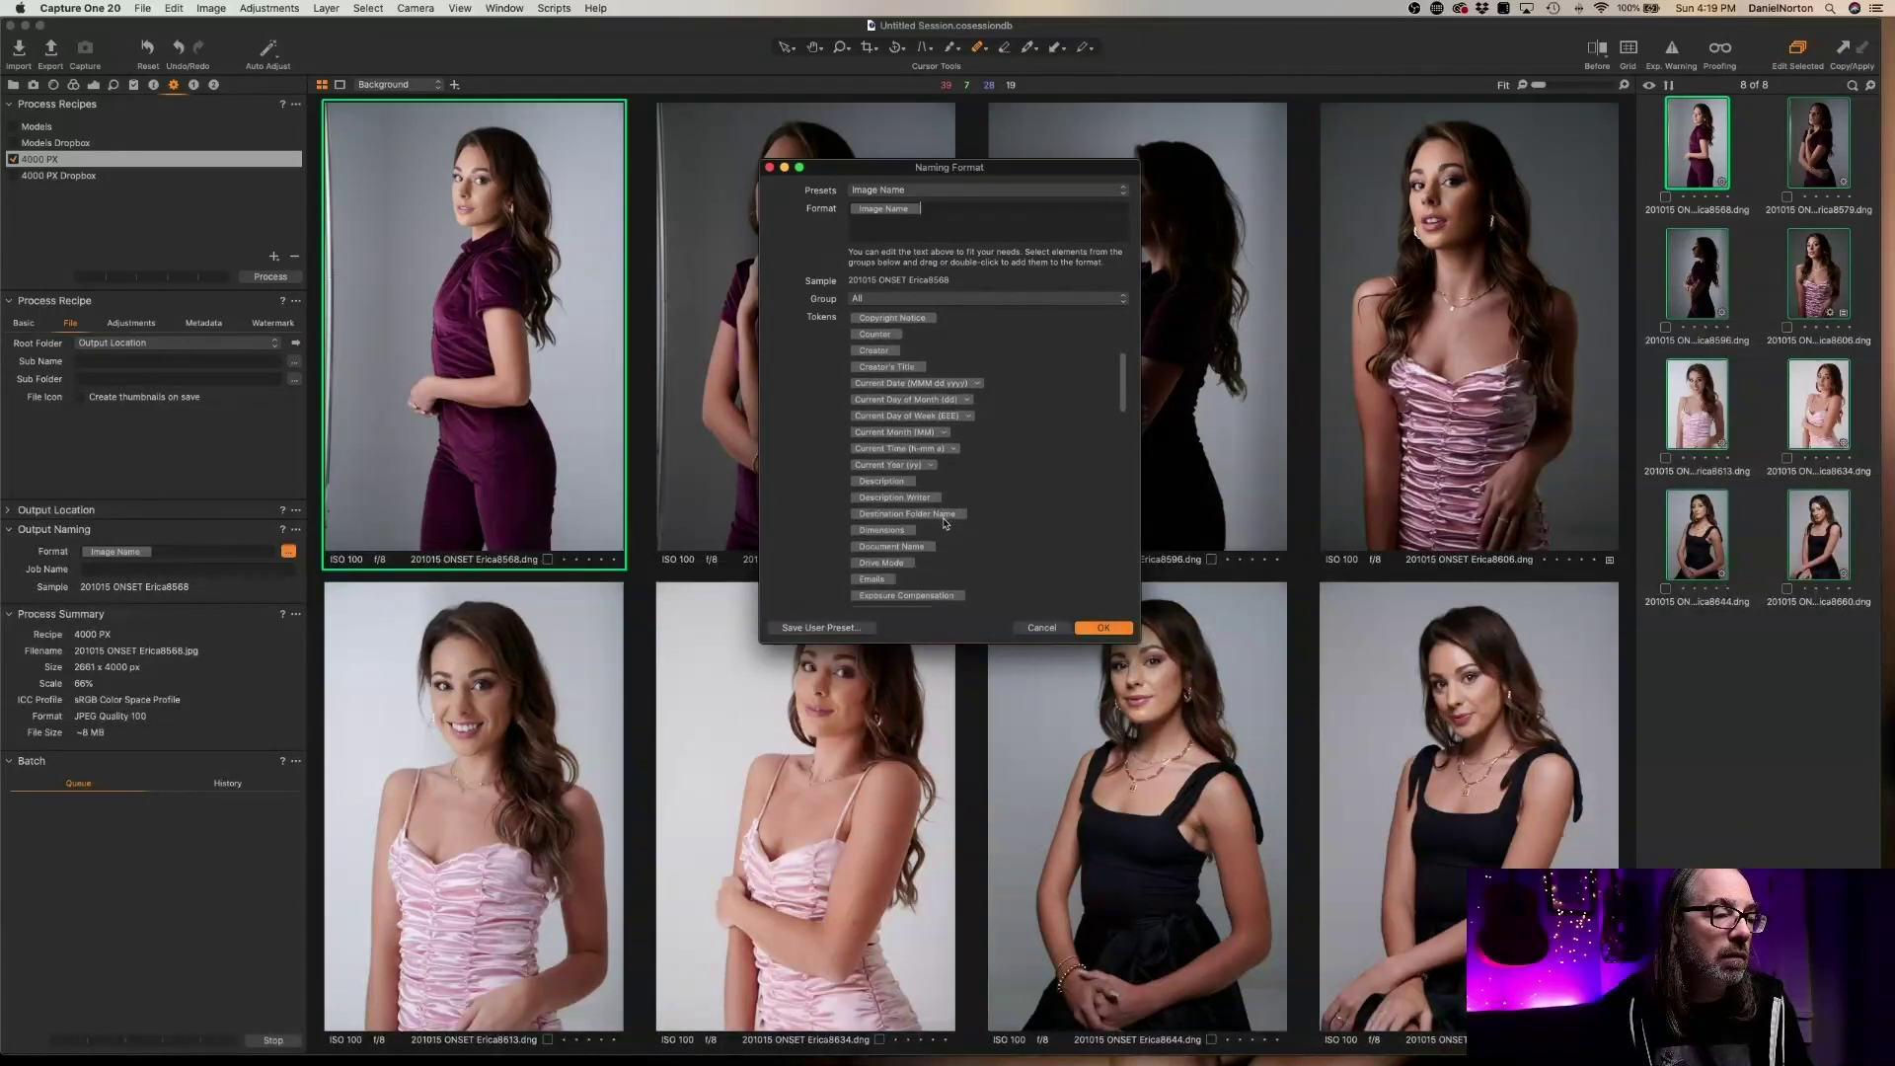
left_click(903, 528)
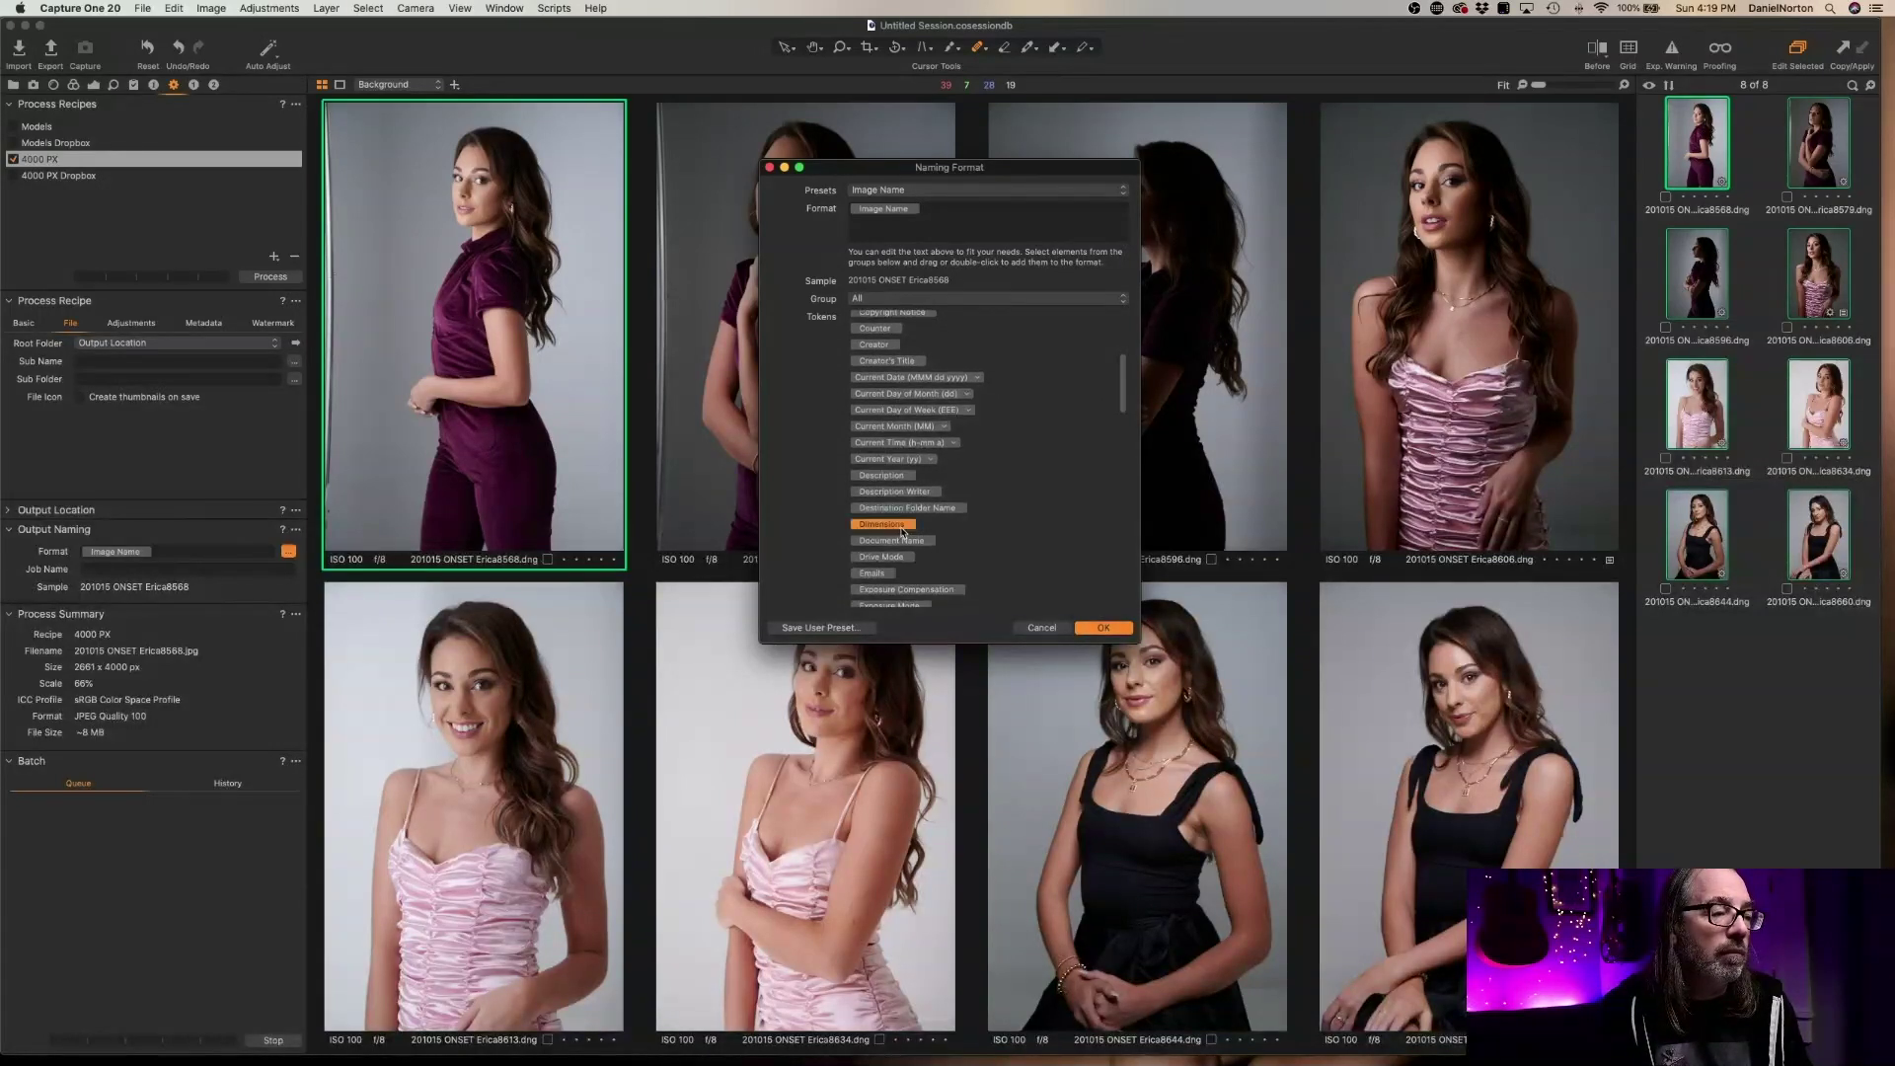
left_click(1103, 628)
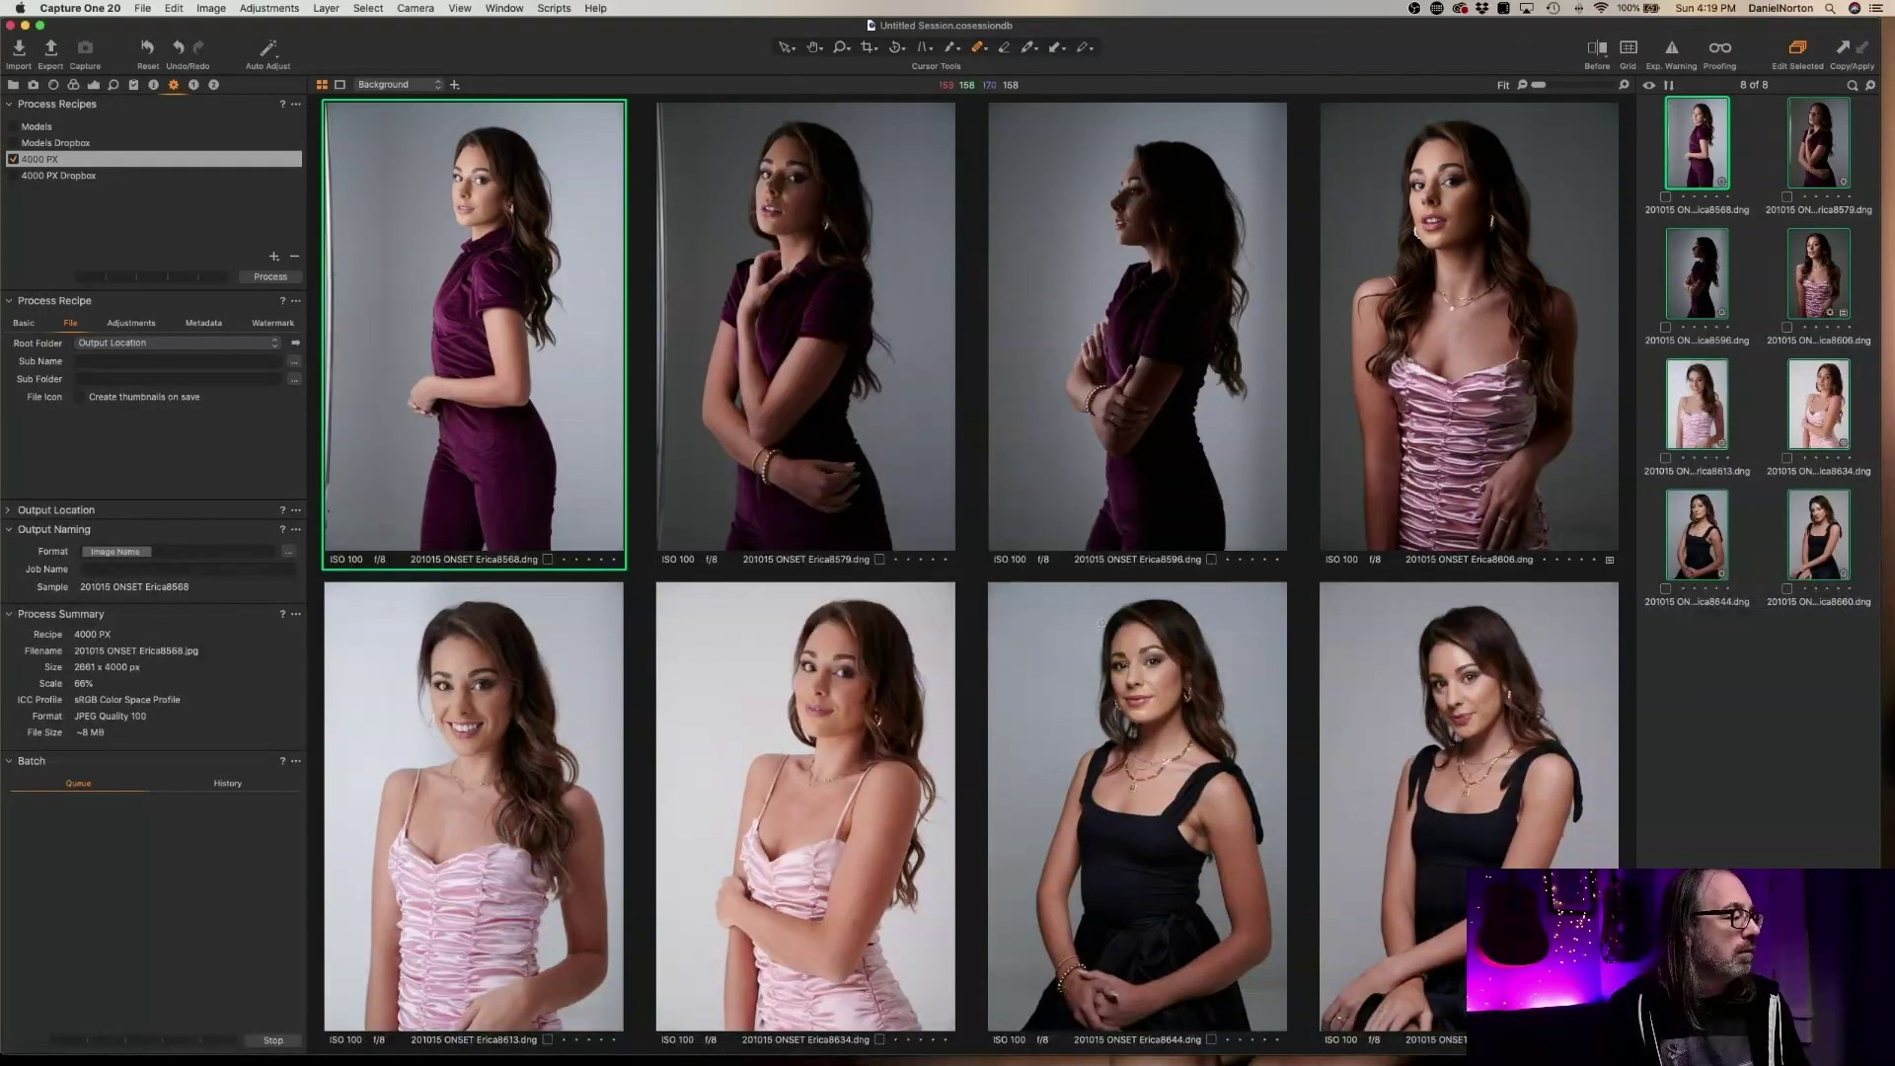
Add a Dimensions token after Image Name in the output naming format, separated by an underscore
left_click(207, 551)
type("Dimensions")
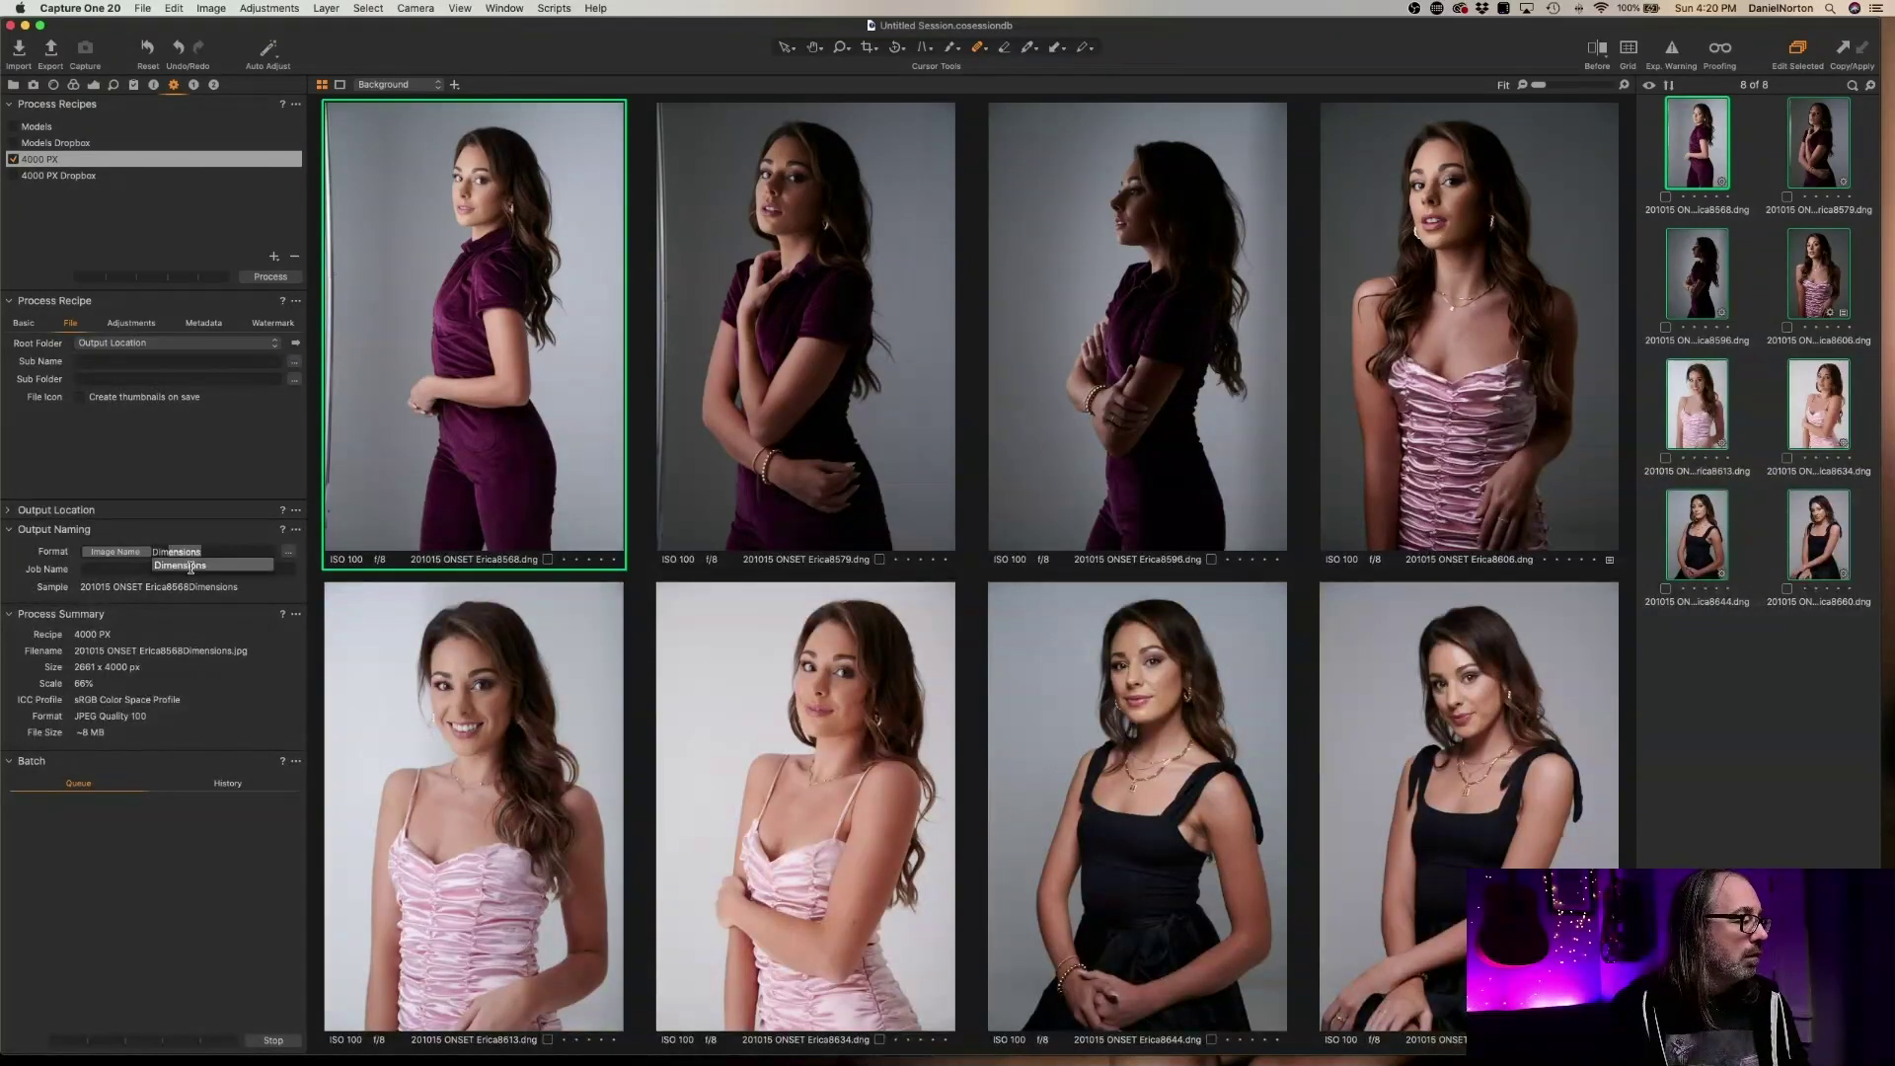
left_click(191, 566)
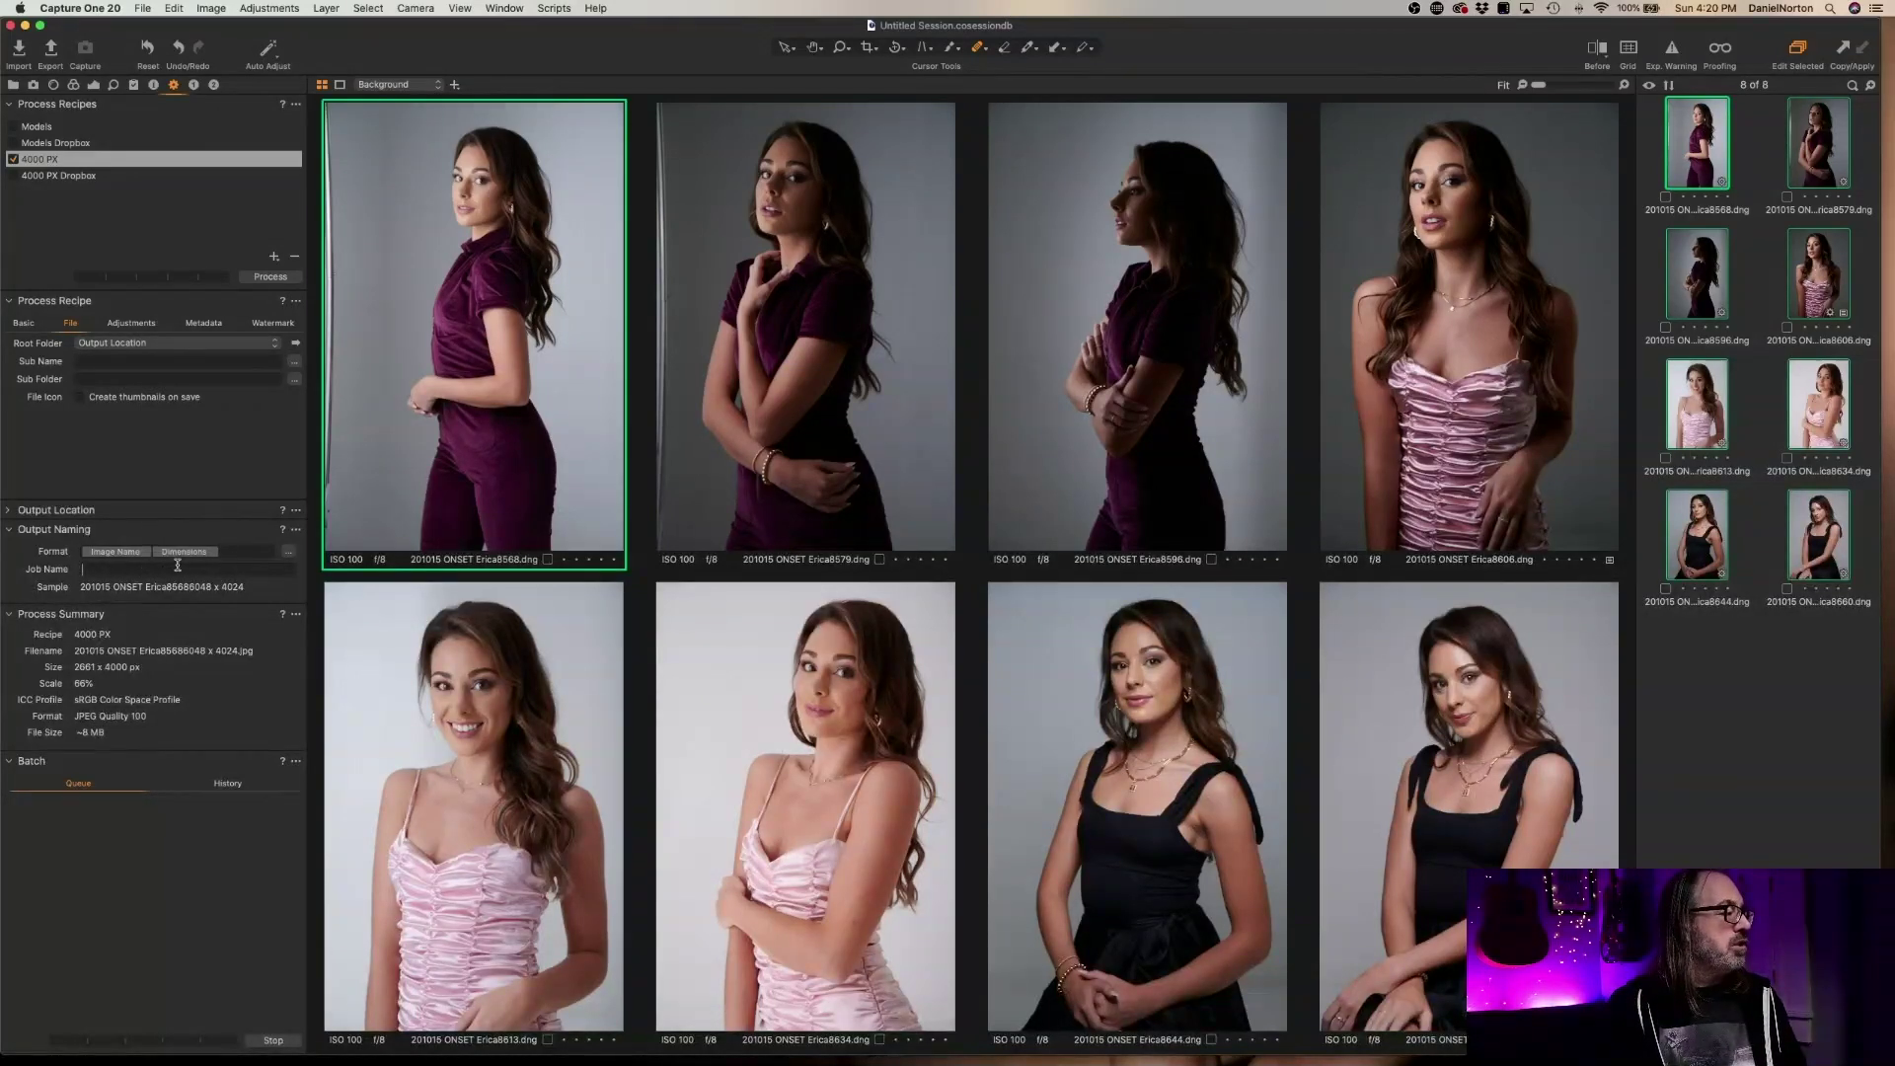
left_click(164, 551)
left_click(227, 551)
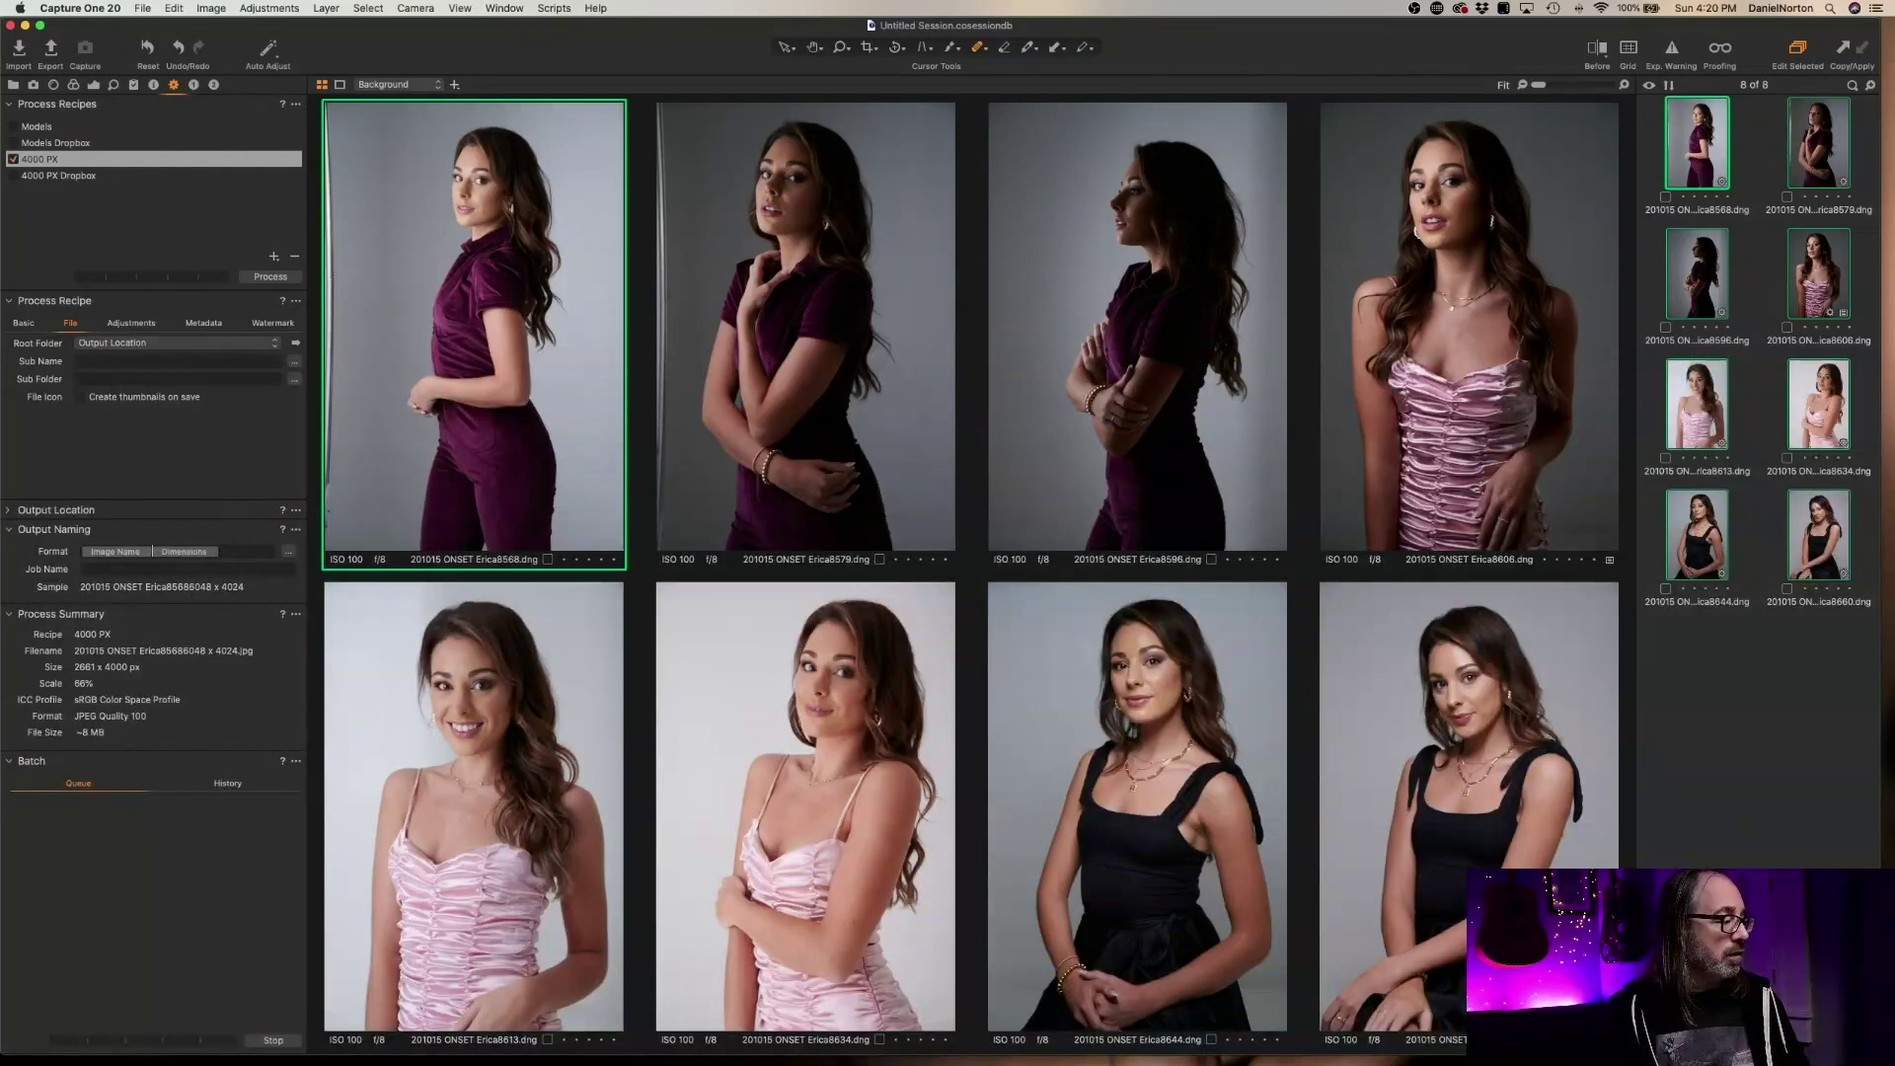
type("_")
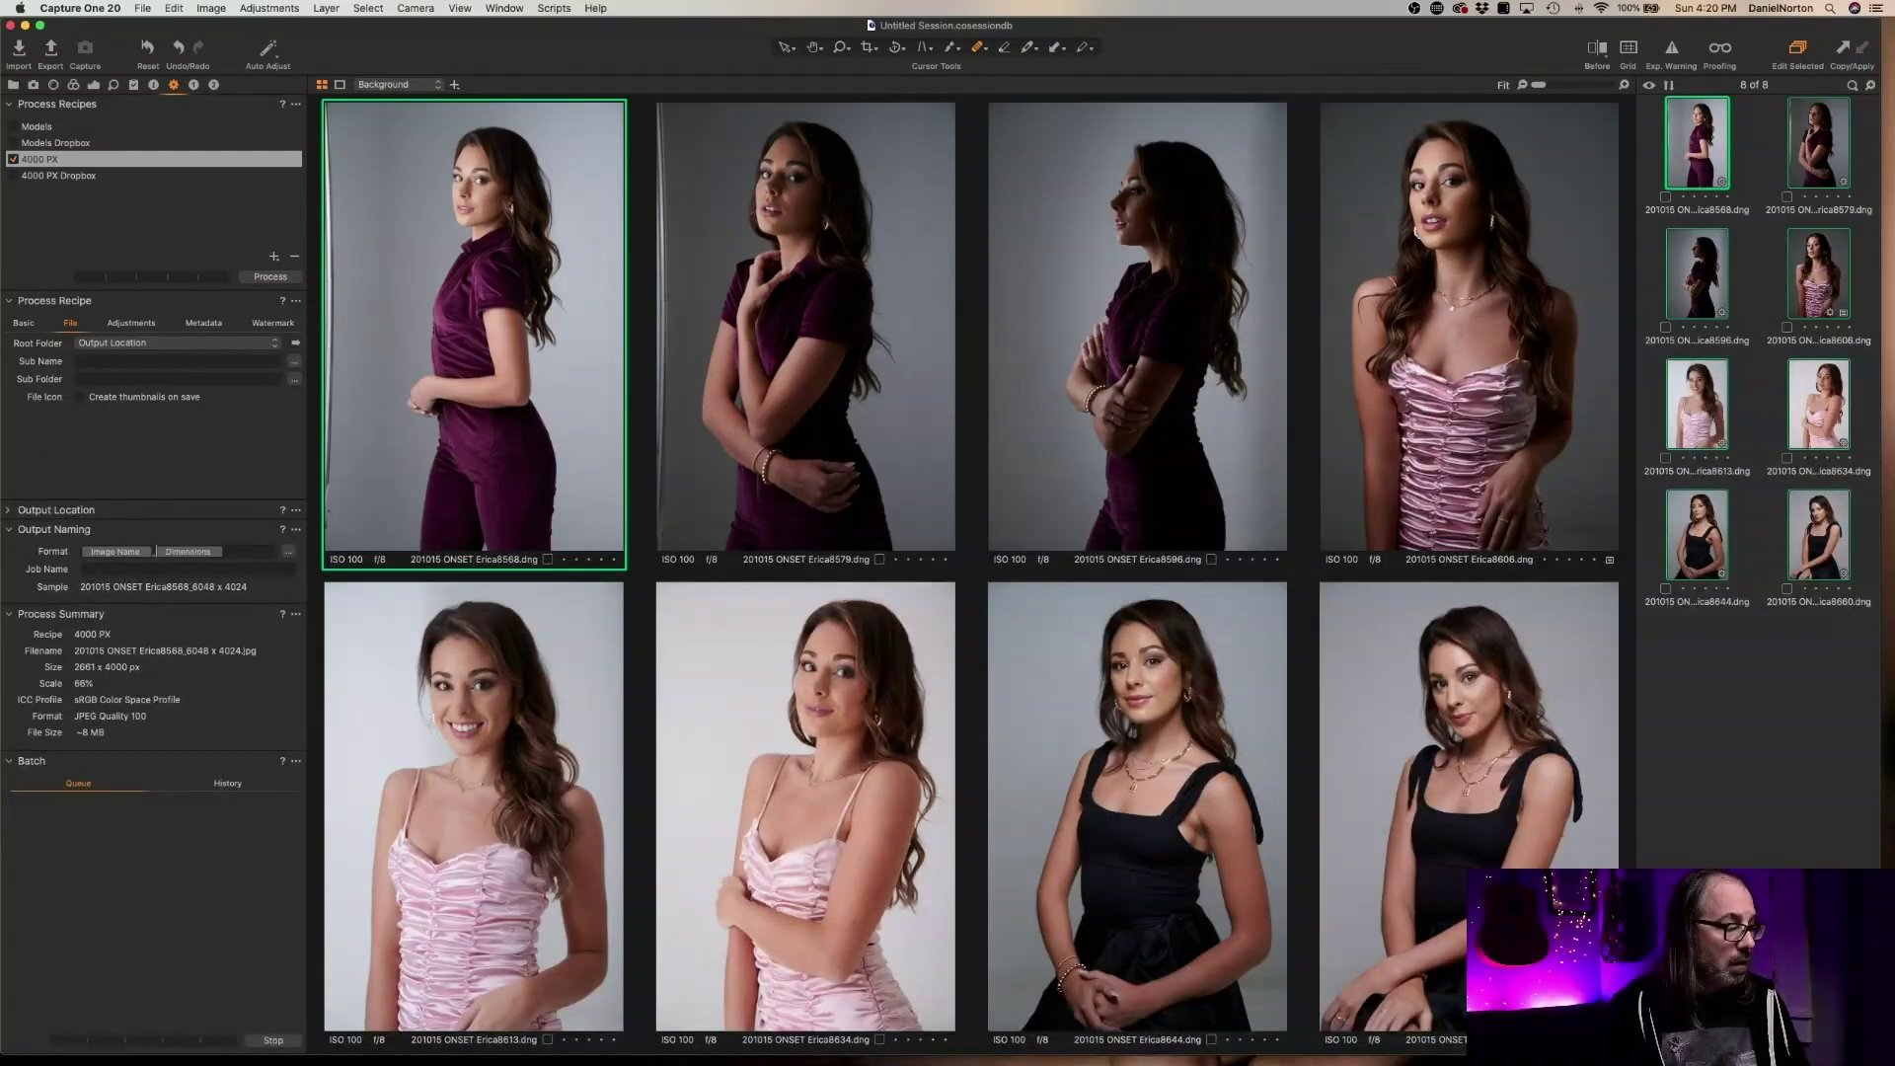
Set the 4000 PX recipe's sub folder to Big, and enable the Models recipe with the sub folder Small
left_click(124, 573)
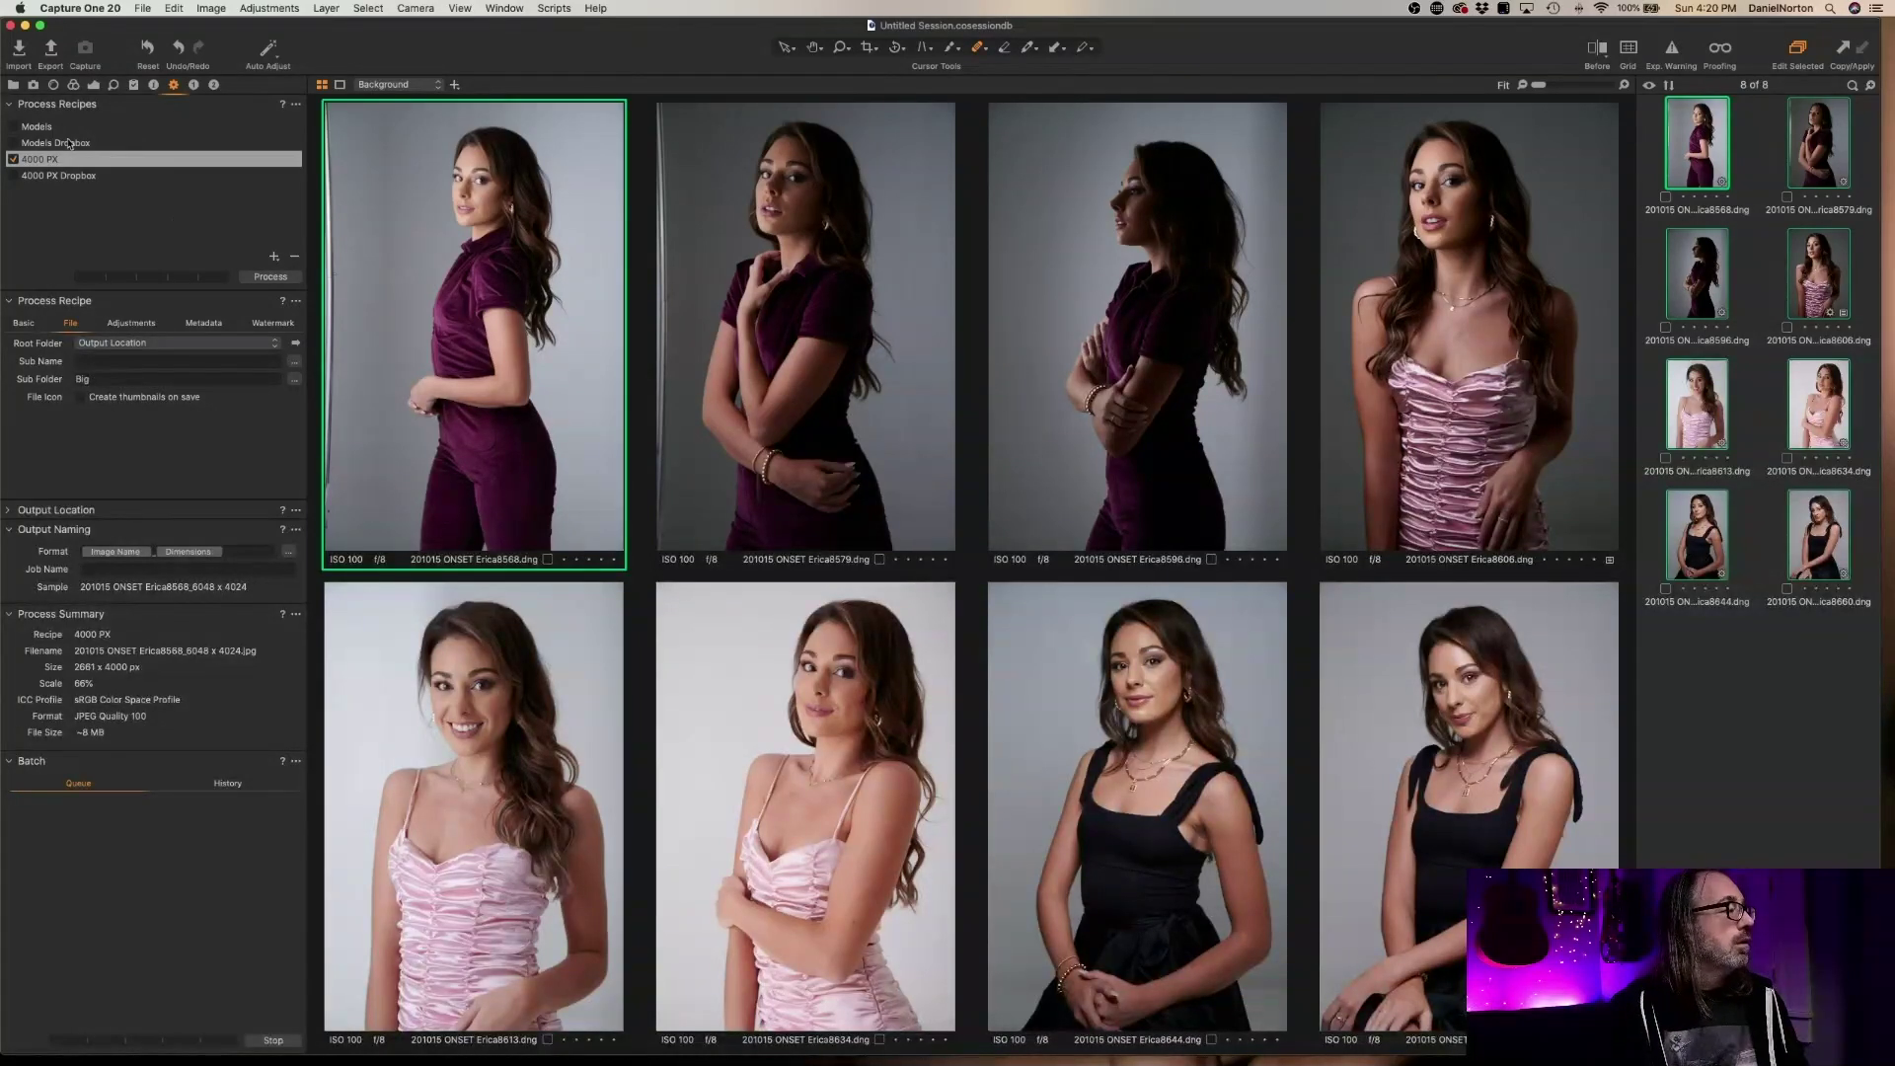
left_click(13, 126)
left_click(37, 127)
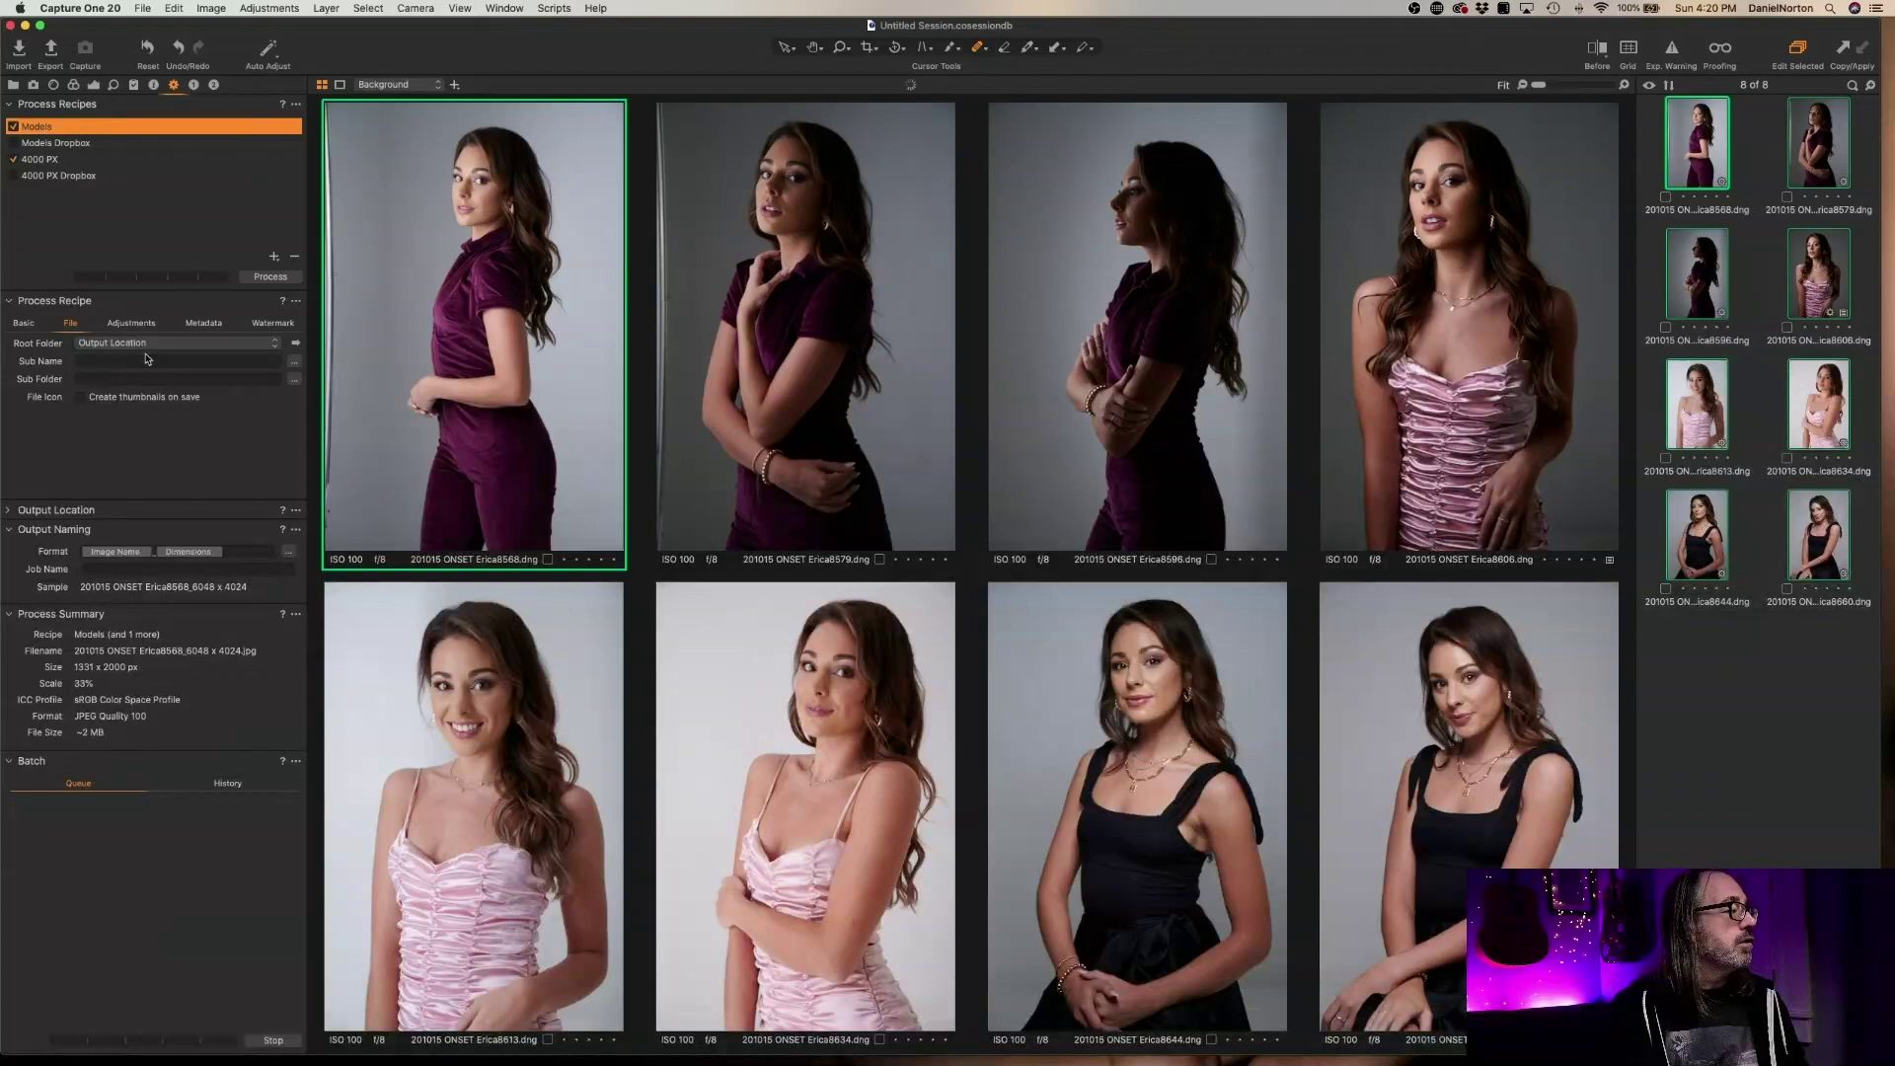
type("Small")
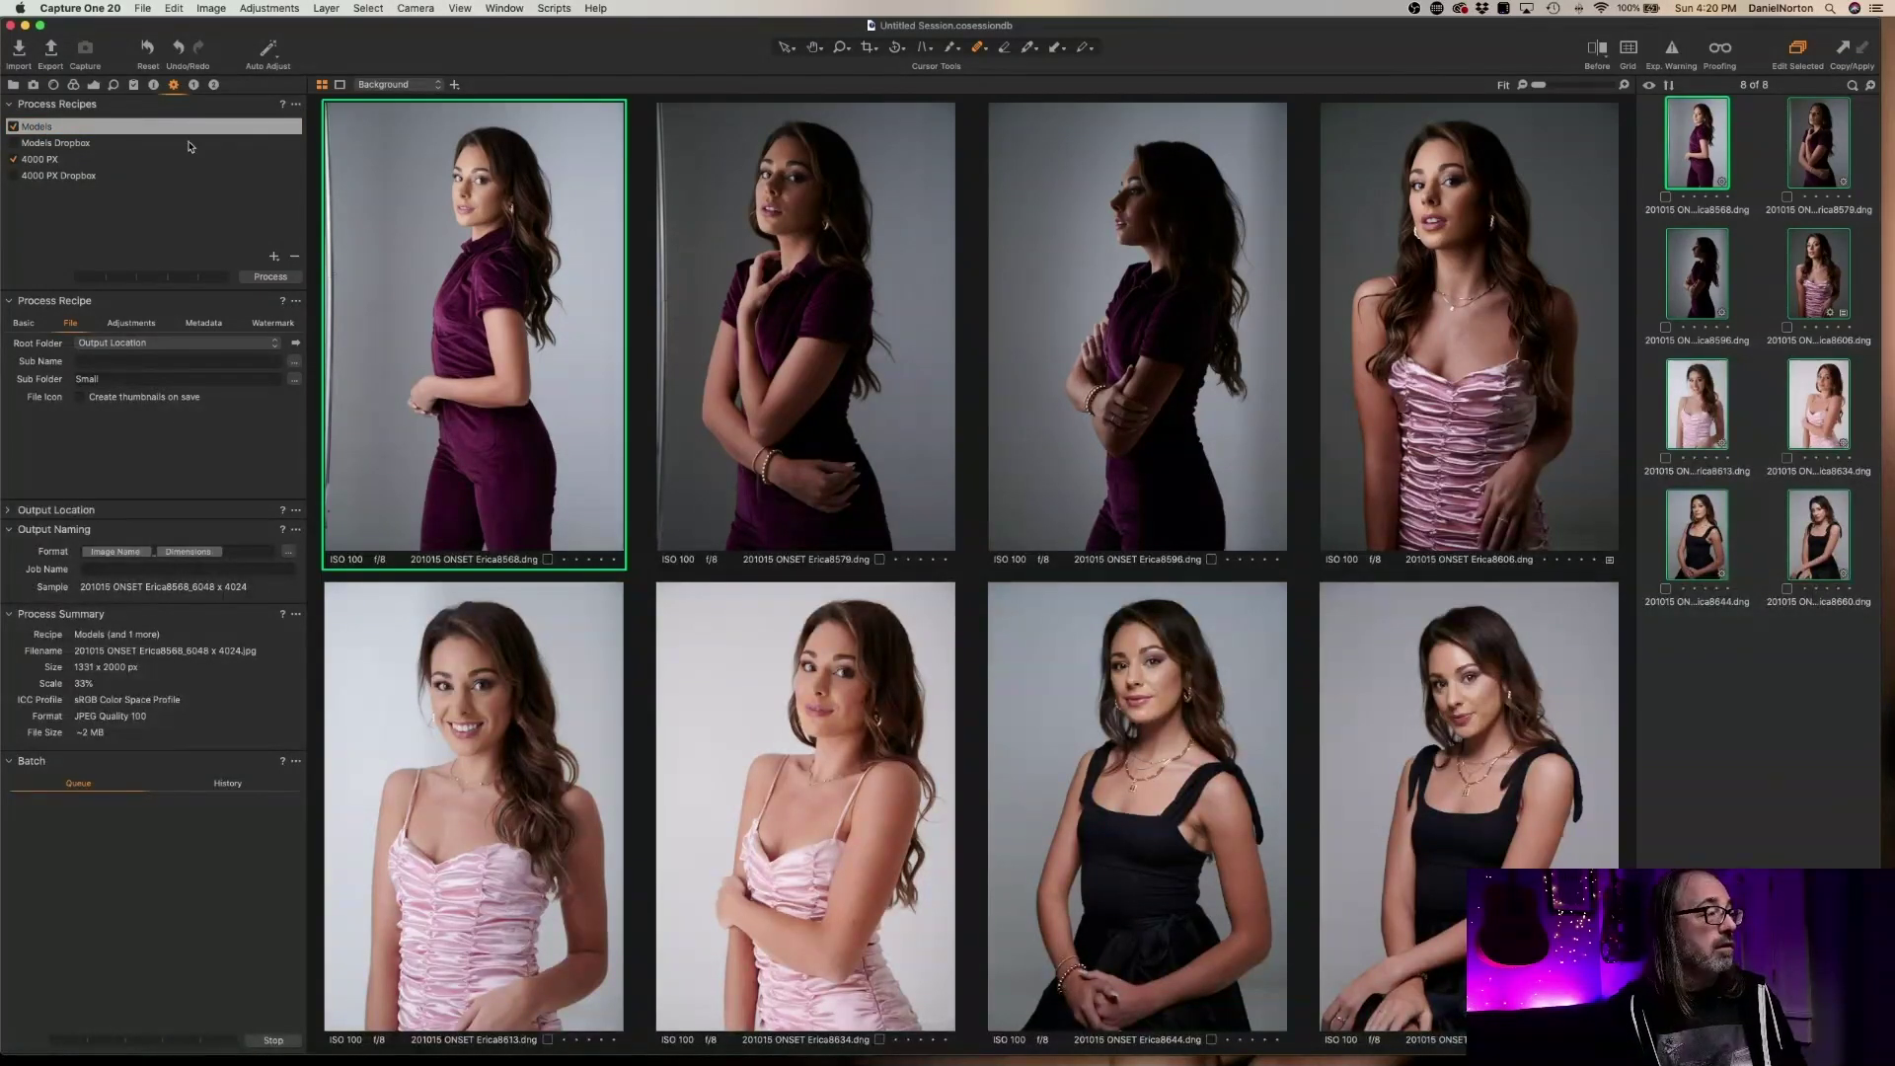
Switch to Finder and delete the existing Big and small folders from the session's Output folder
key("super+Tab")
key("super+Tab")
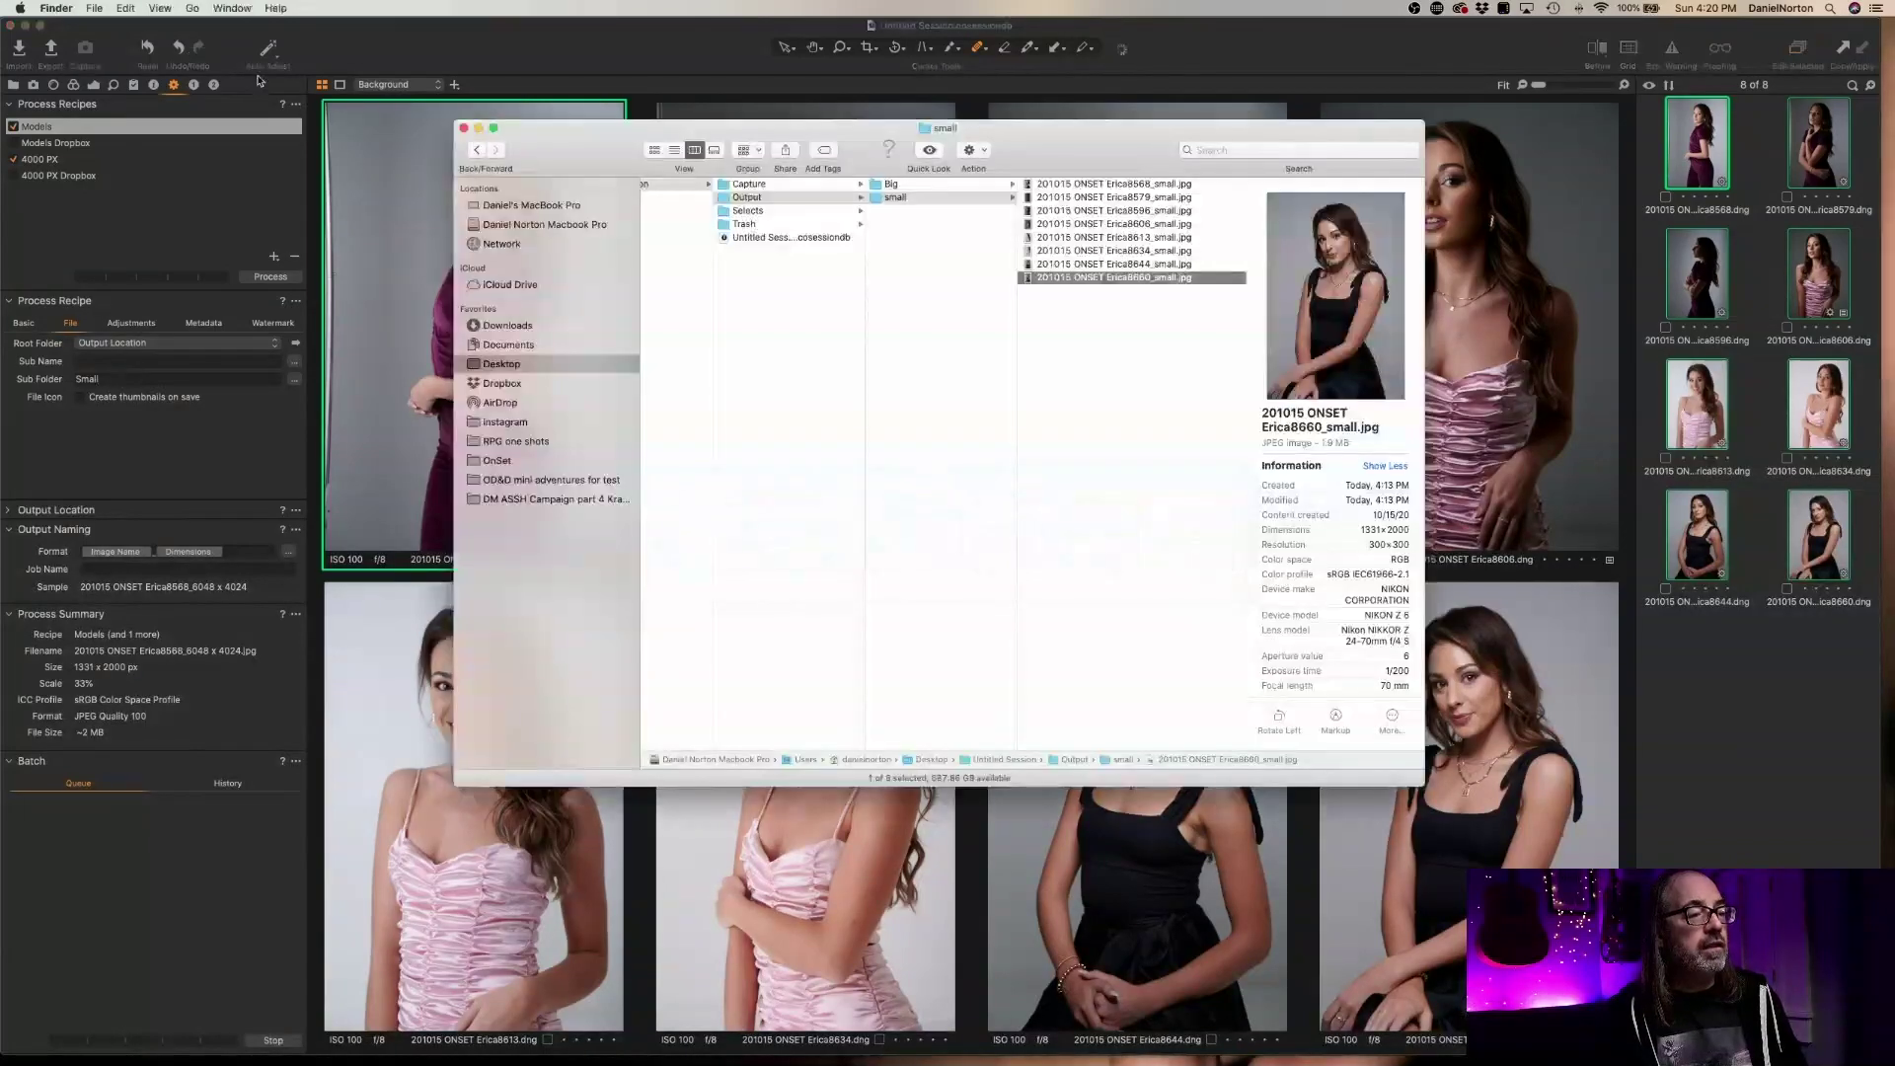
left_click(902, 191, "shift")
key("super+BackSpace")
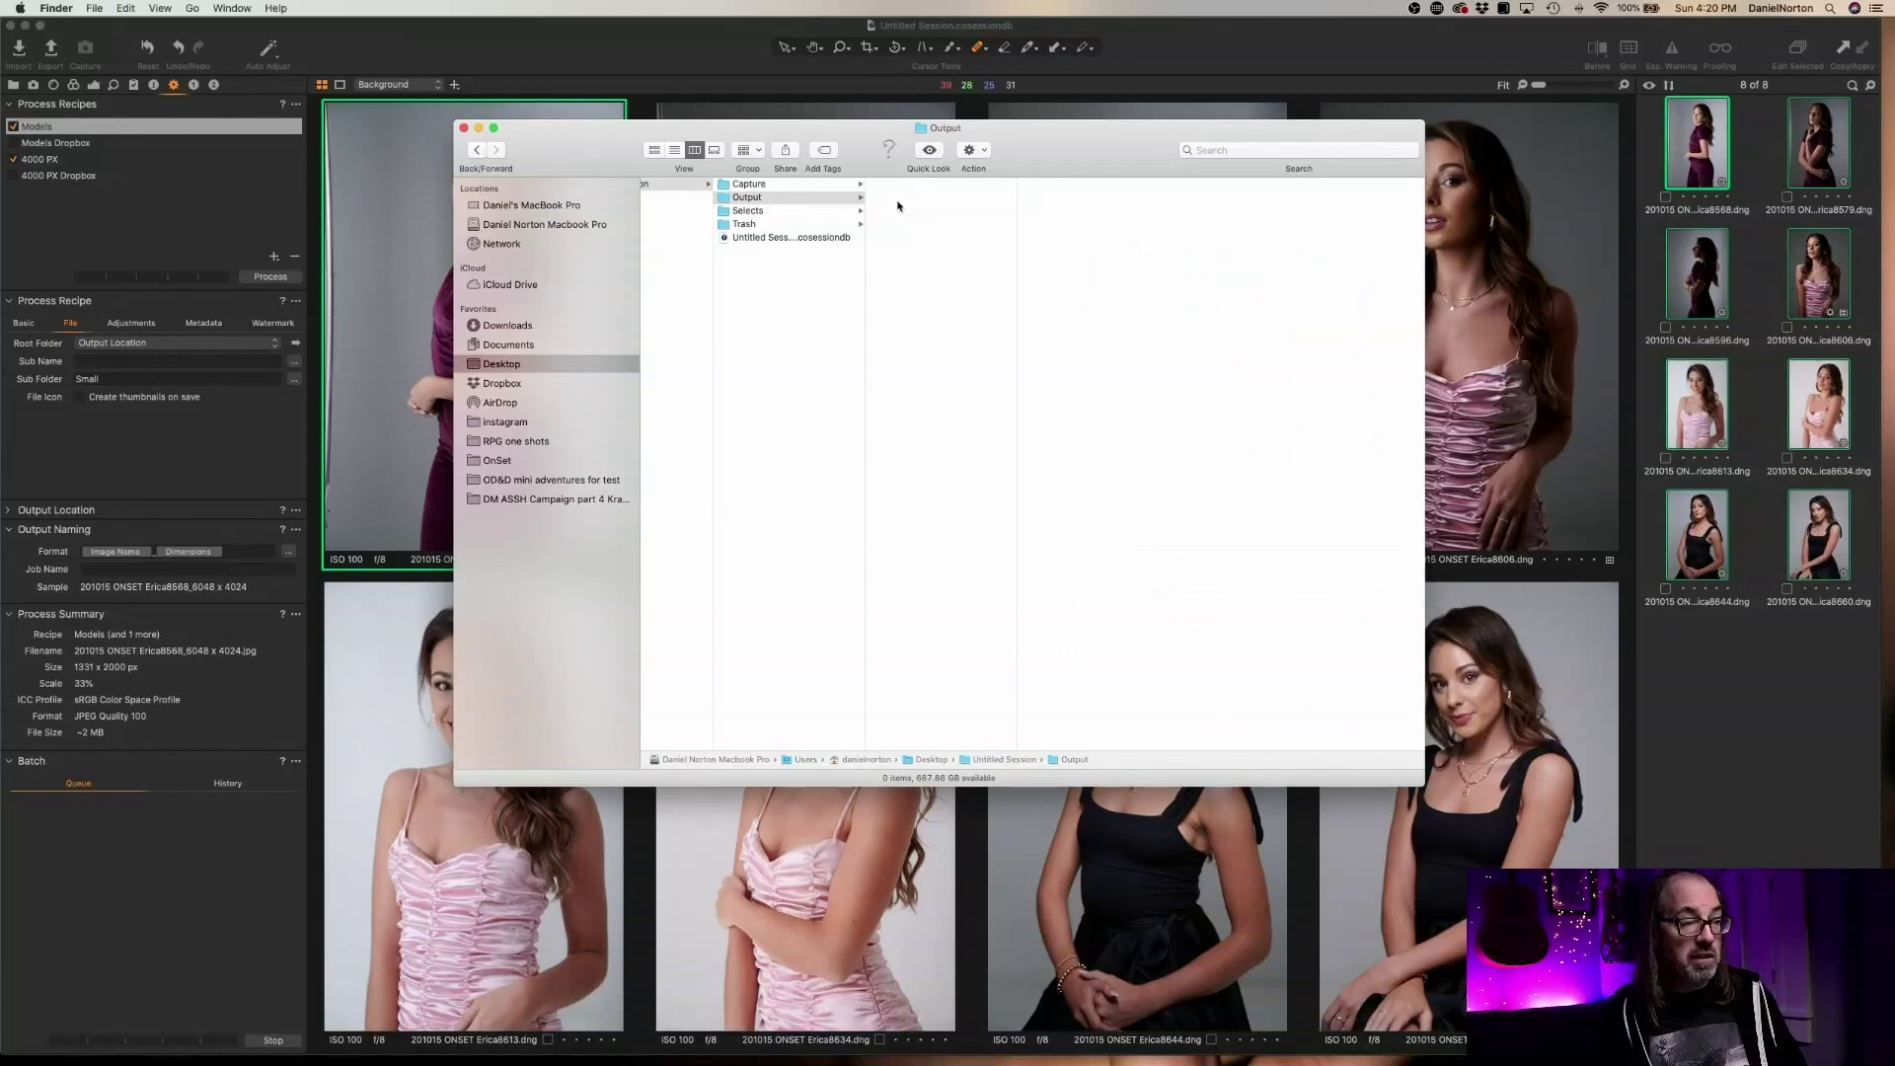
Return to Capture One, select only the 8644 black-dress portrait, and process it with the Models and 4000 PX recipes
left_click(174, 211)
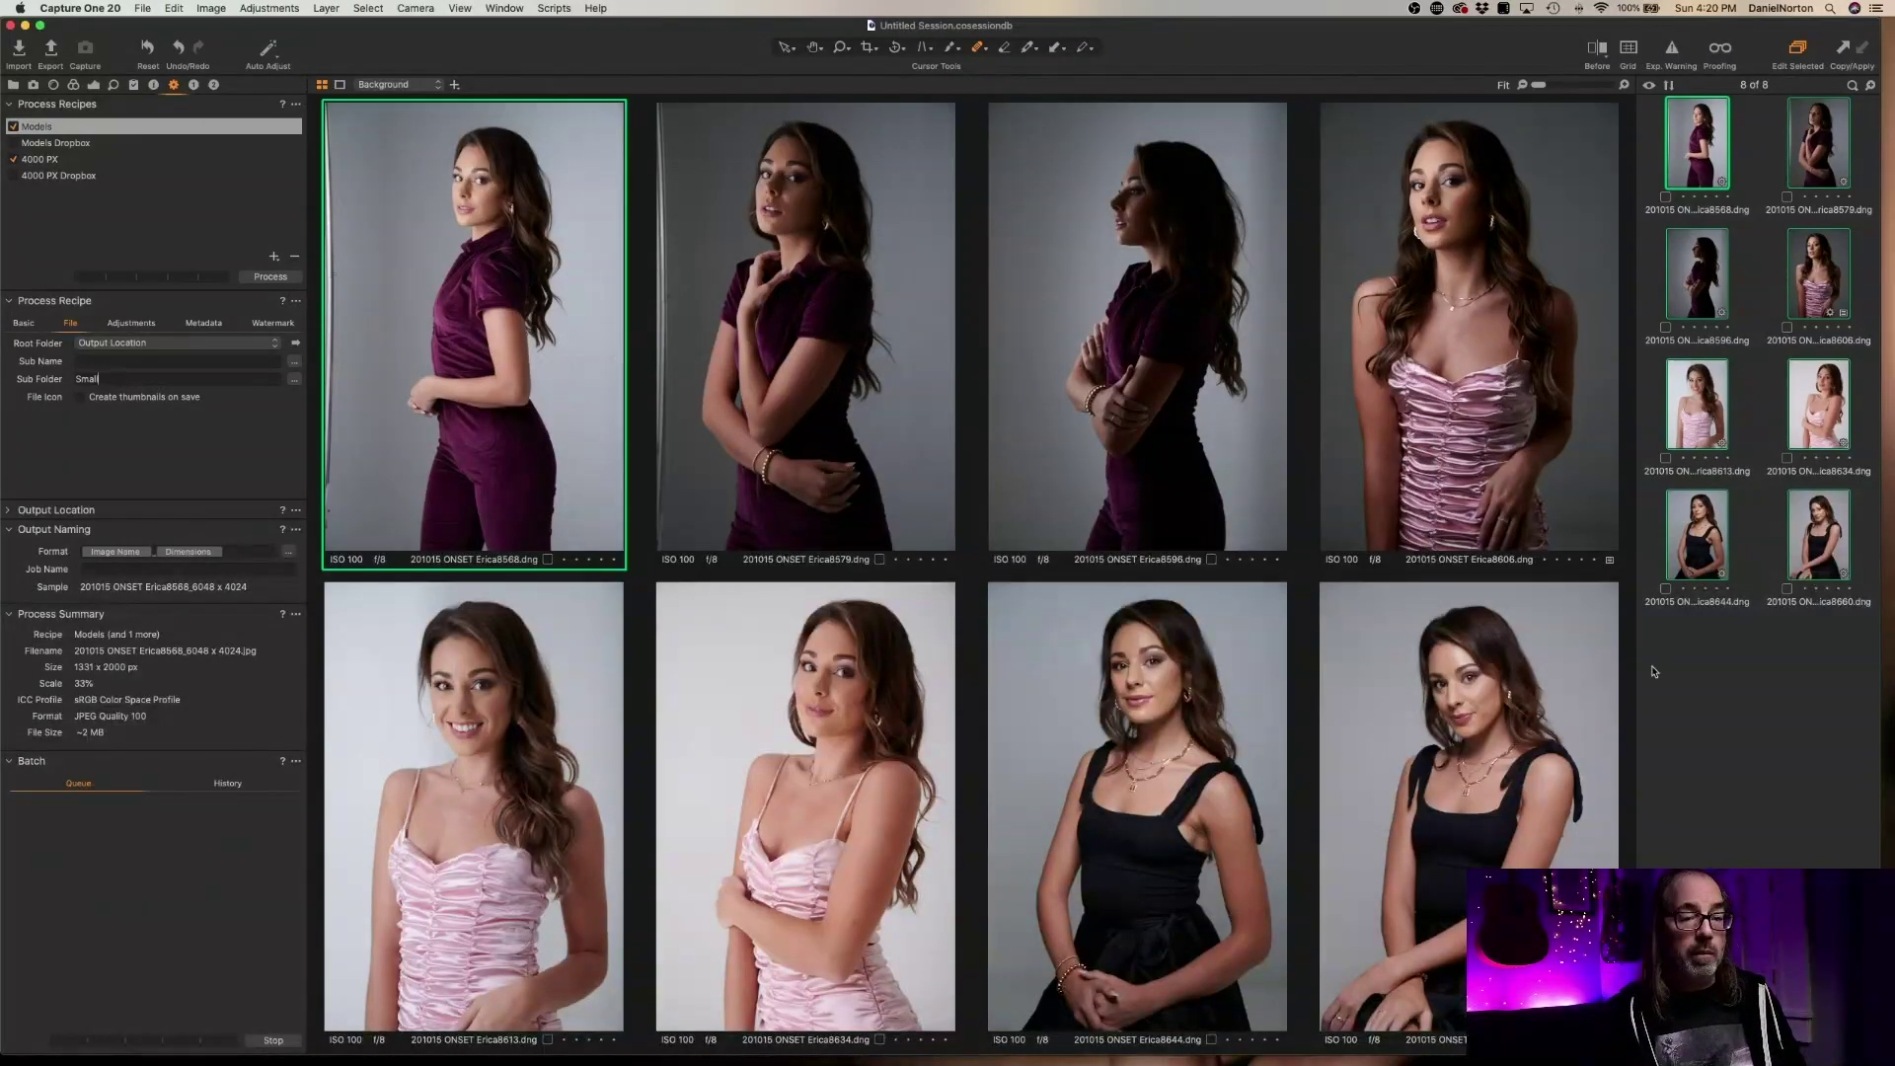
left_click(1704, 681)
left_click(1673, 556)
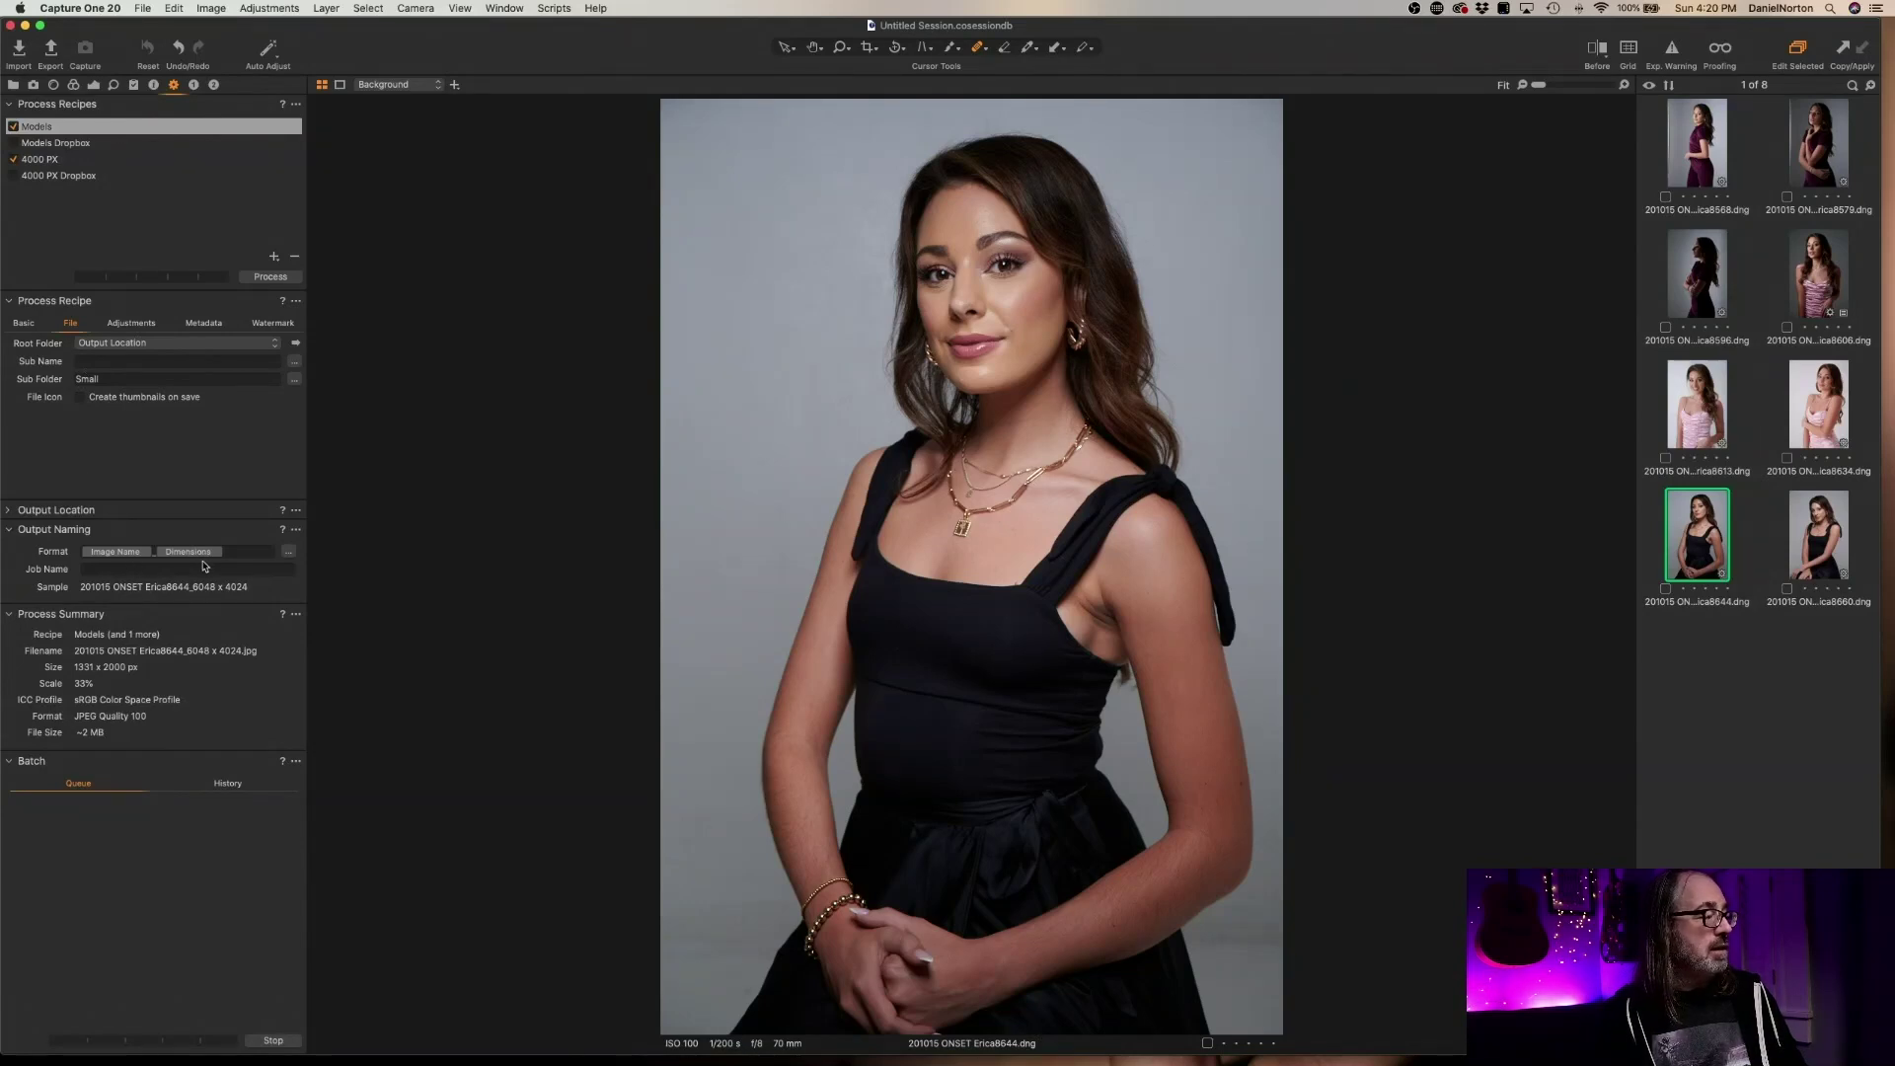
left_click(276, 280)
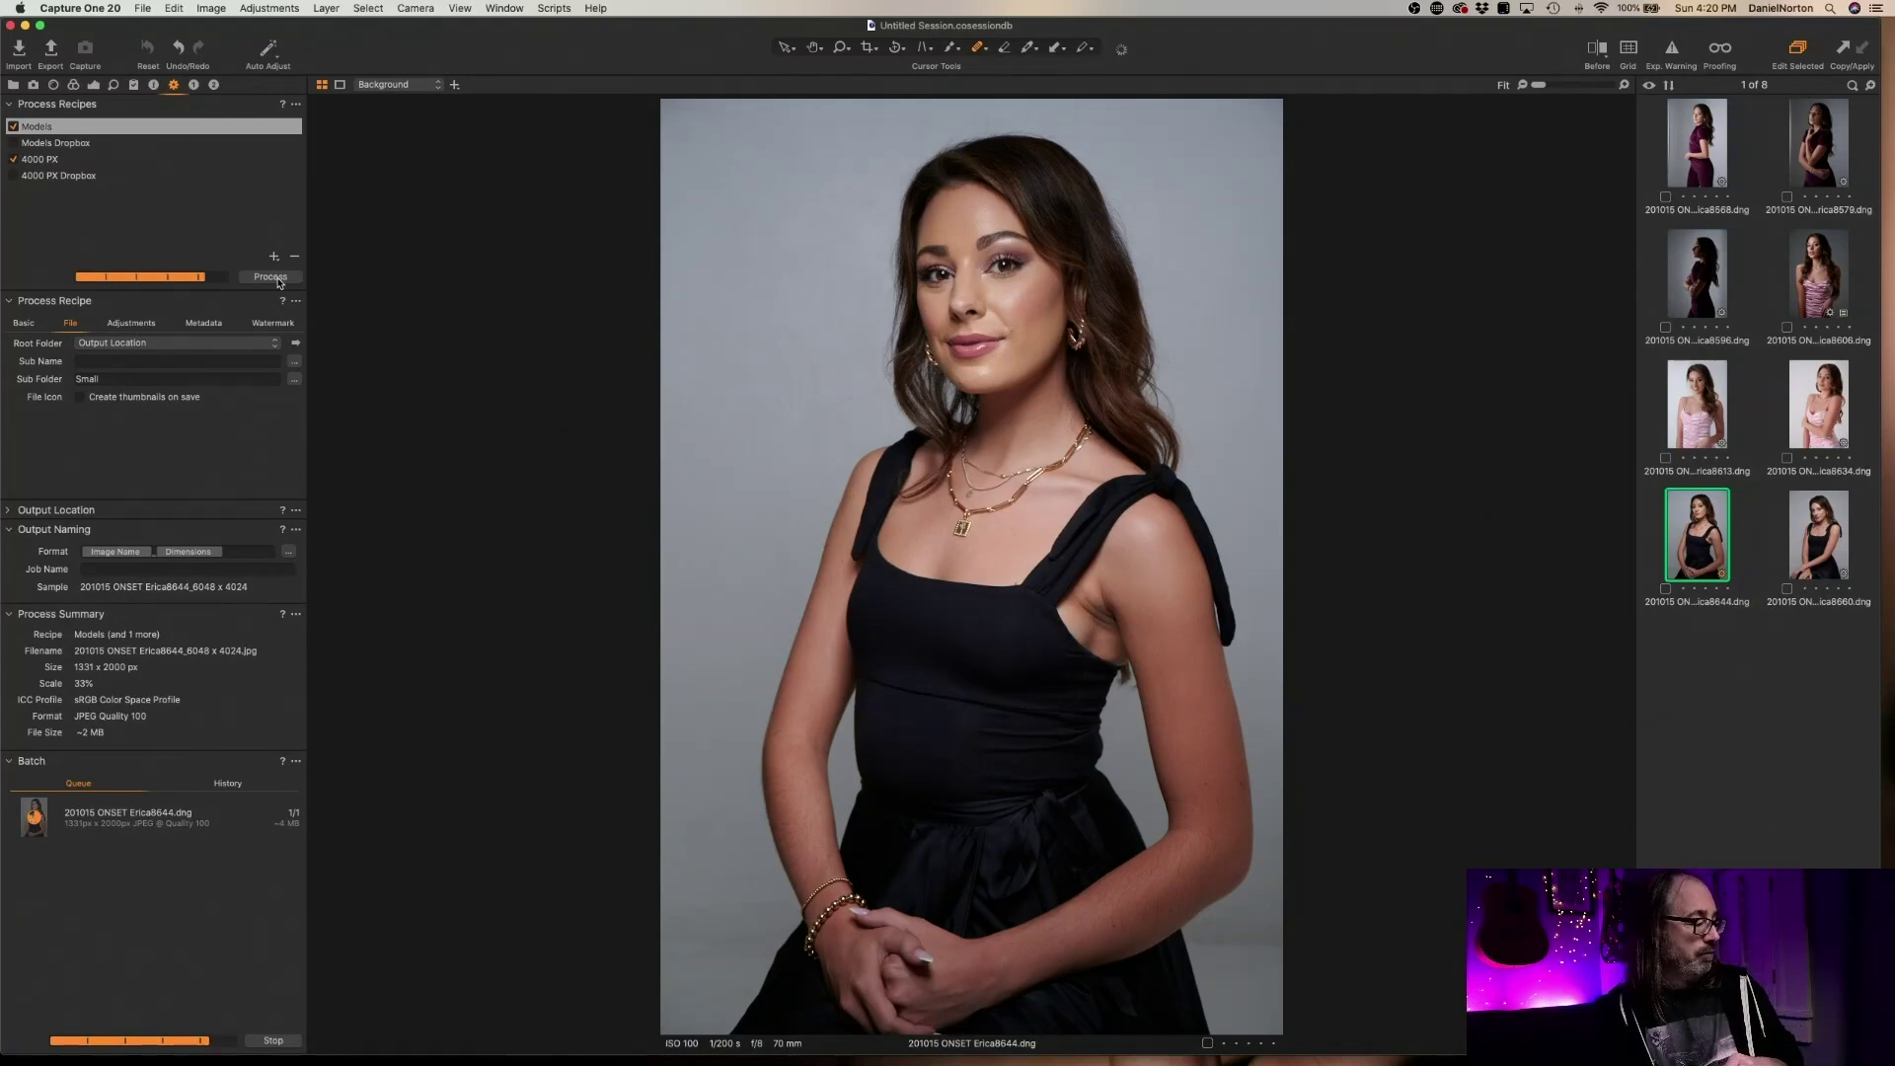
Switch to Finder and compare the names and dimensions of the exported JPEGs in the Big and Small output folders
key("super+Tab")
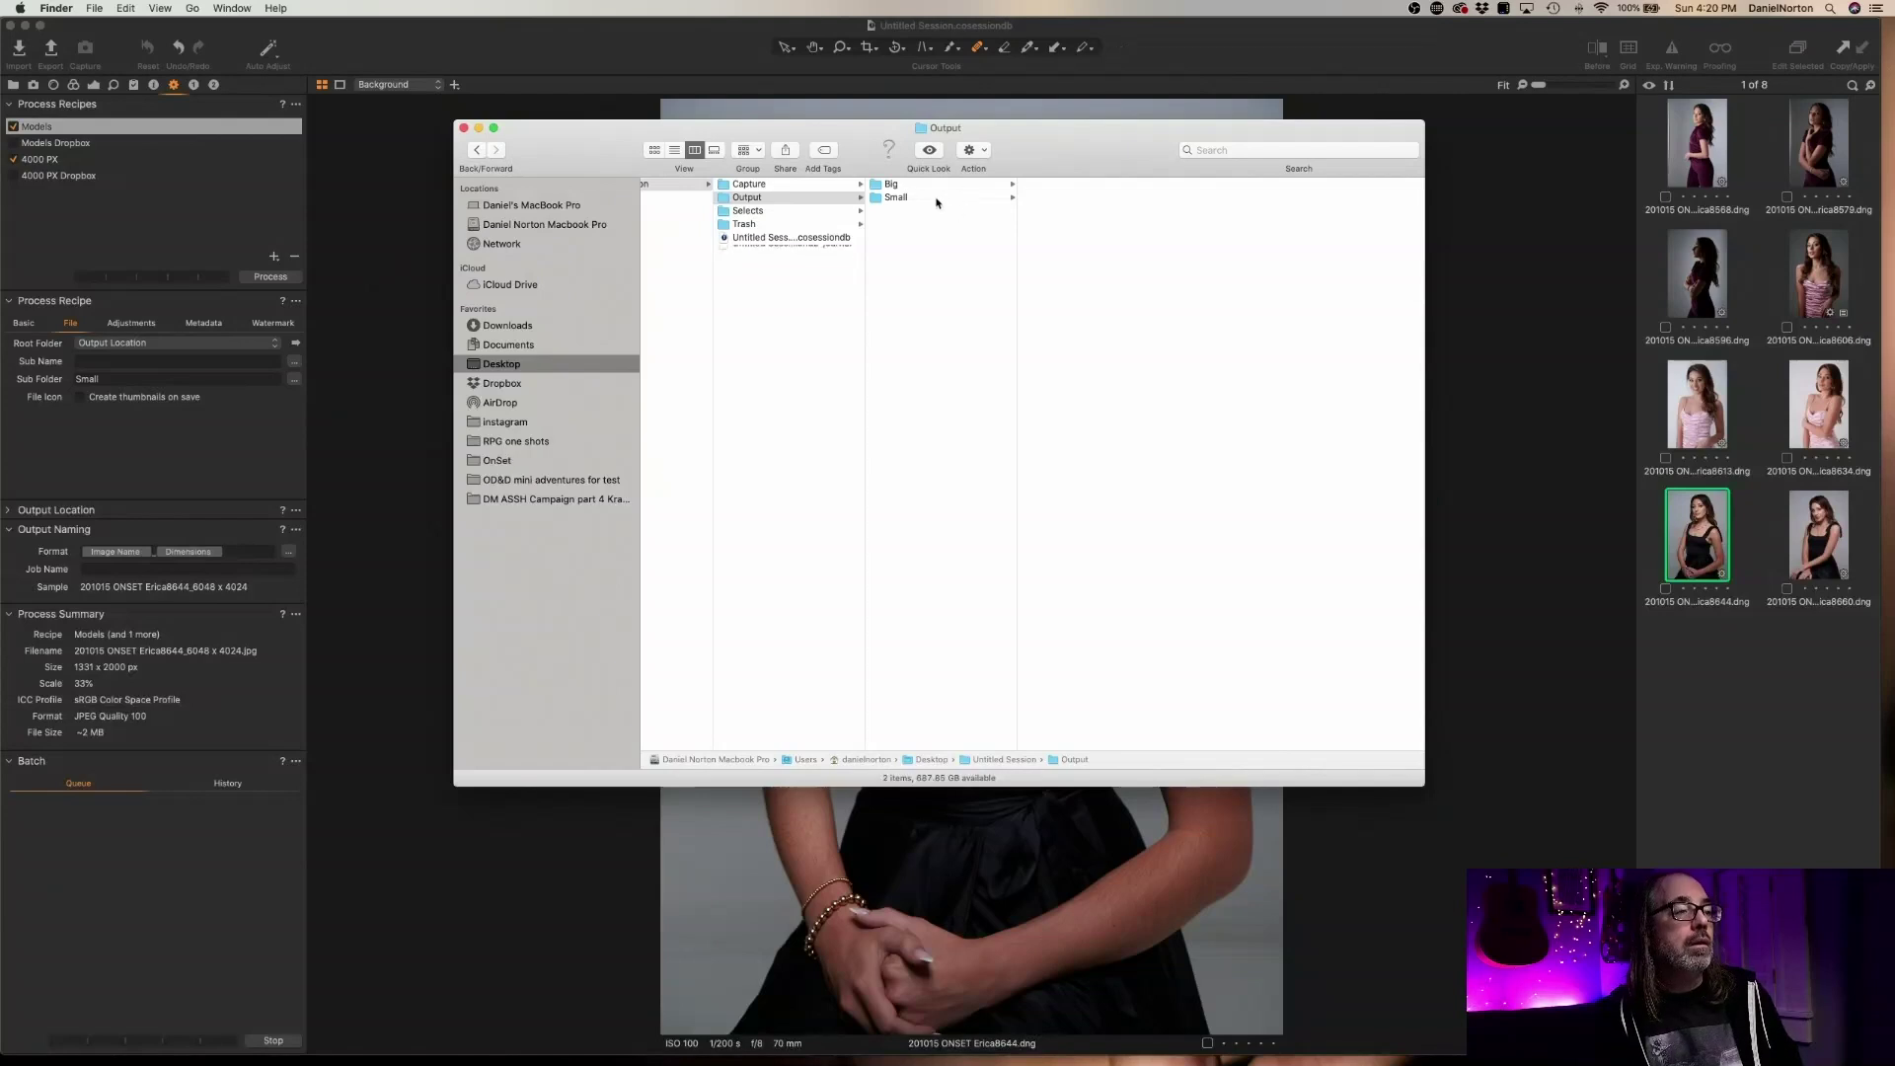
left_click(895, 186)
left_click(1090, 187)
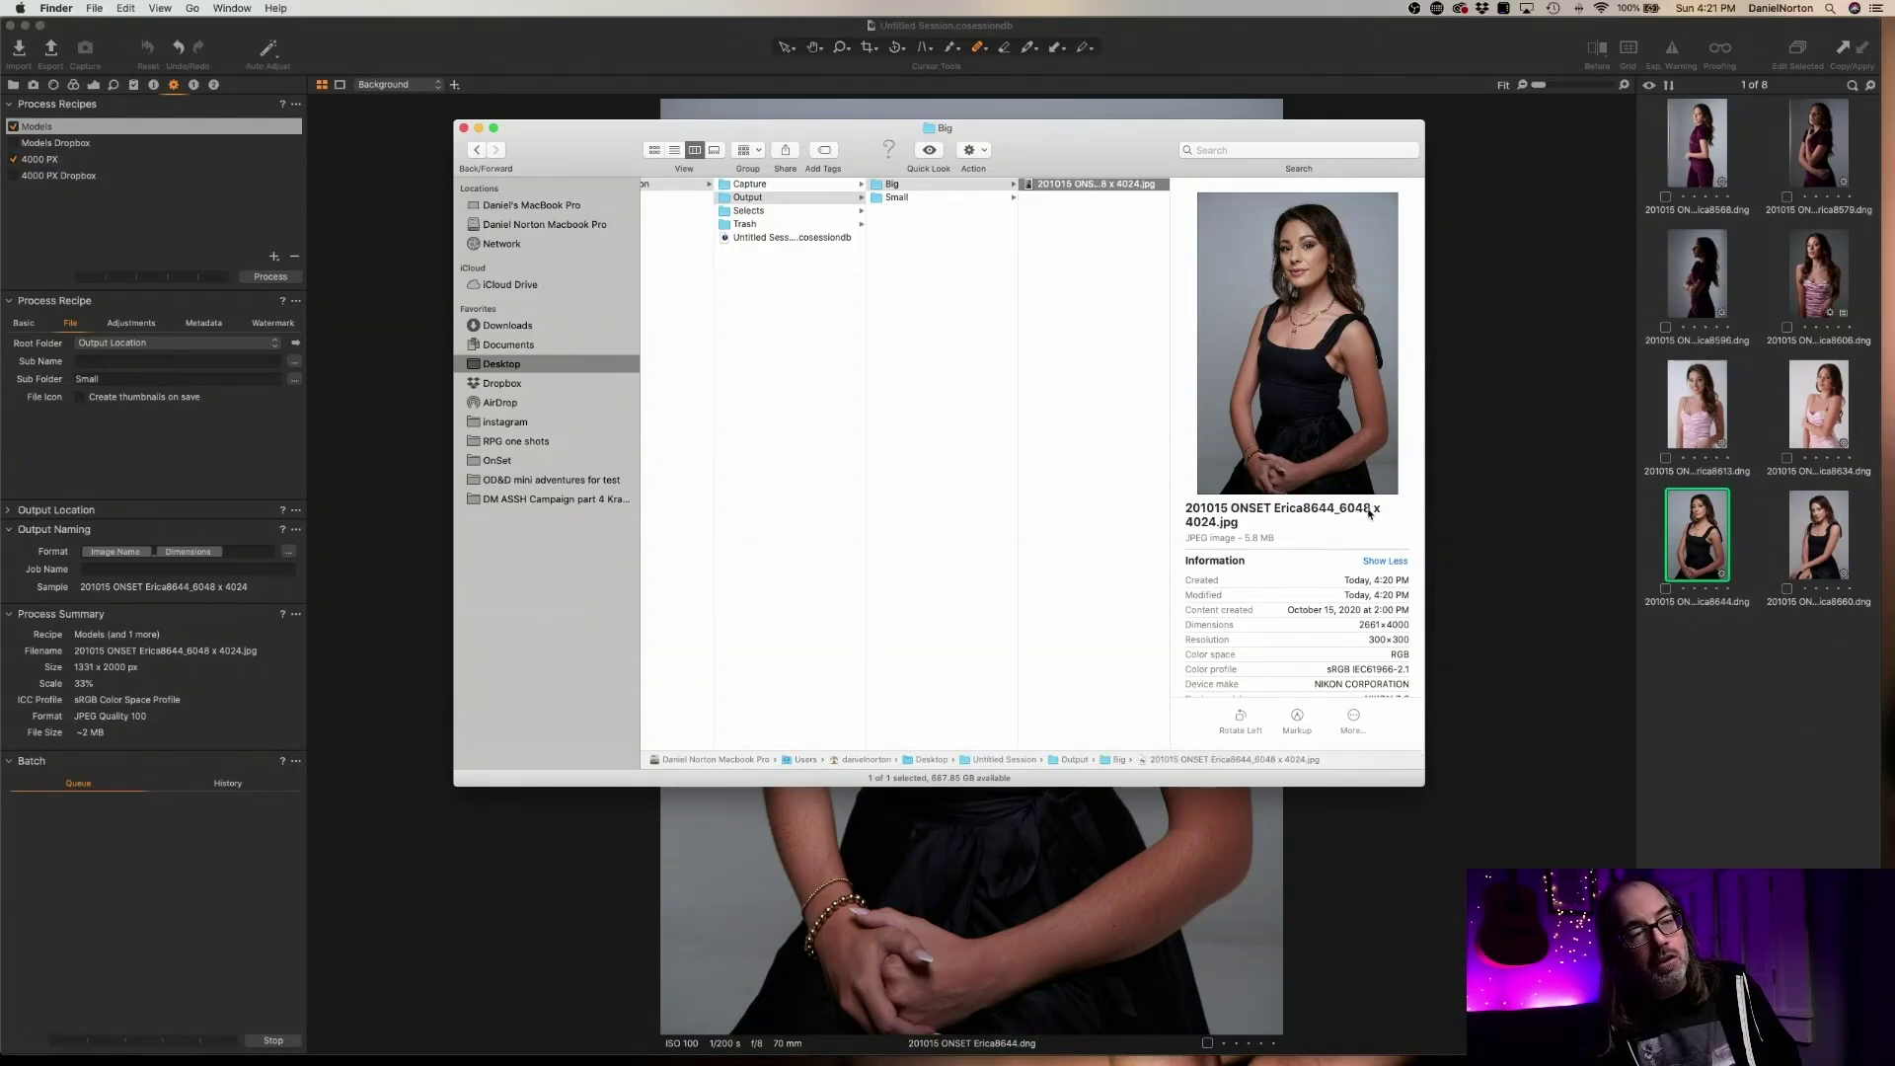
left_click(910, 201)
left_click(1125, 187)
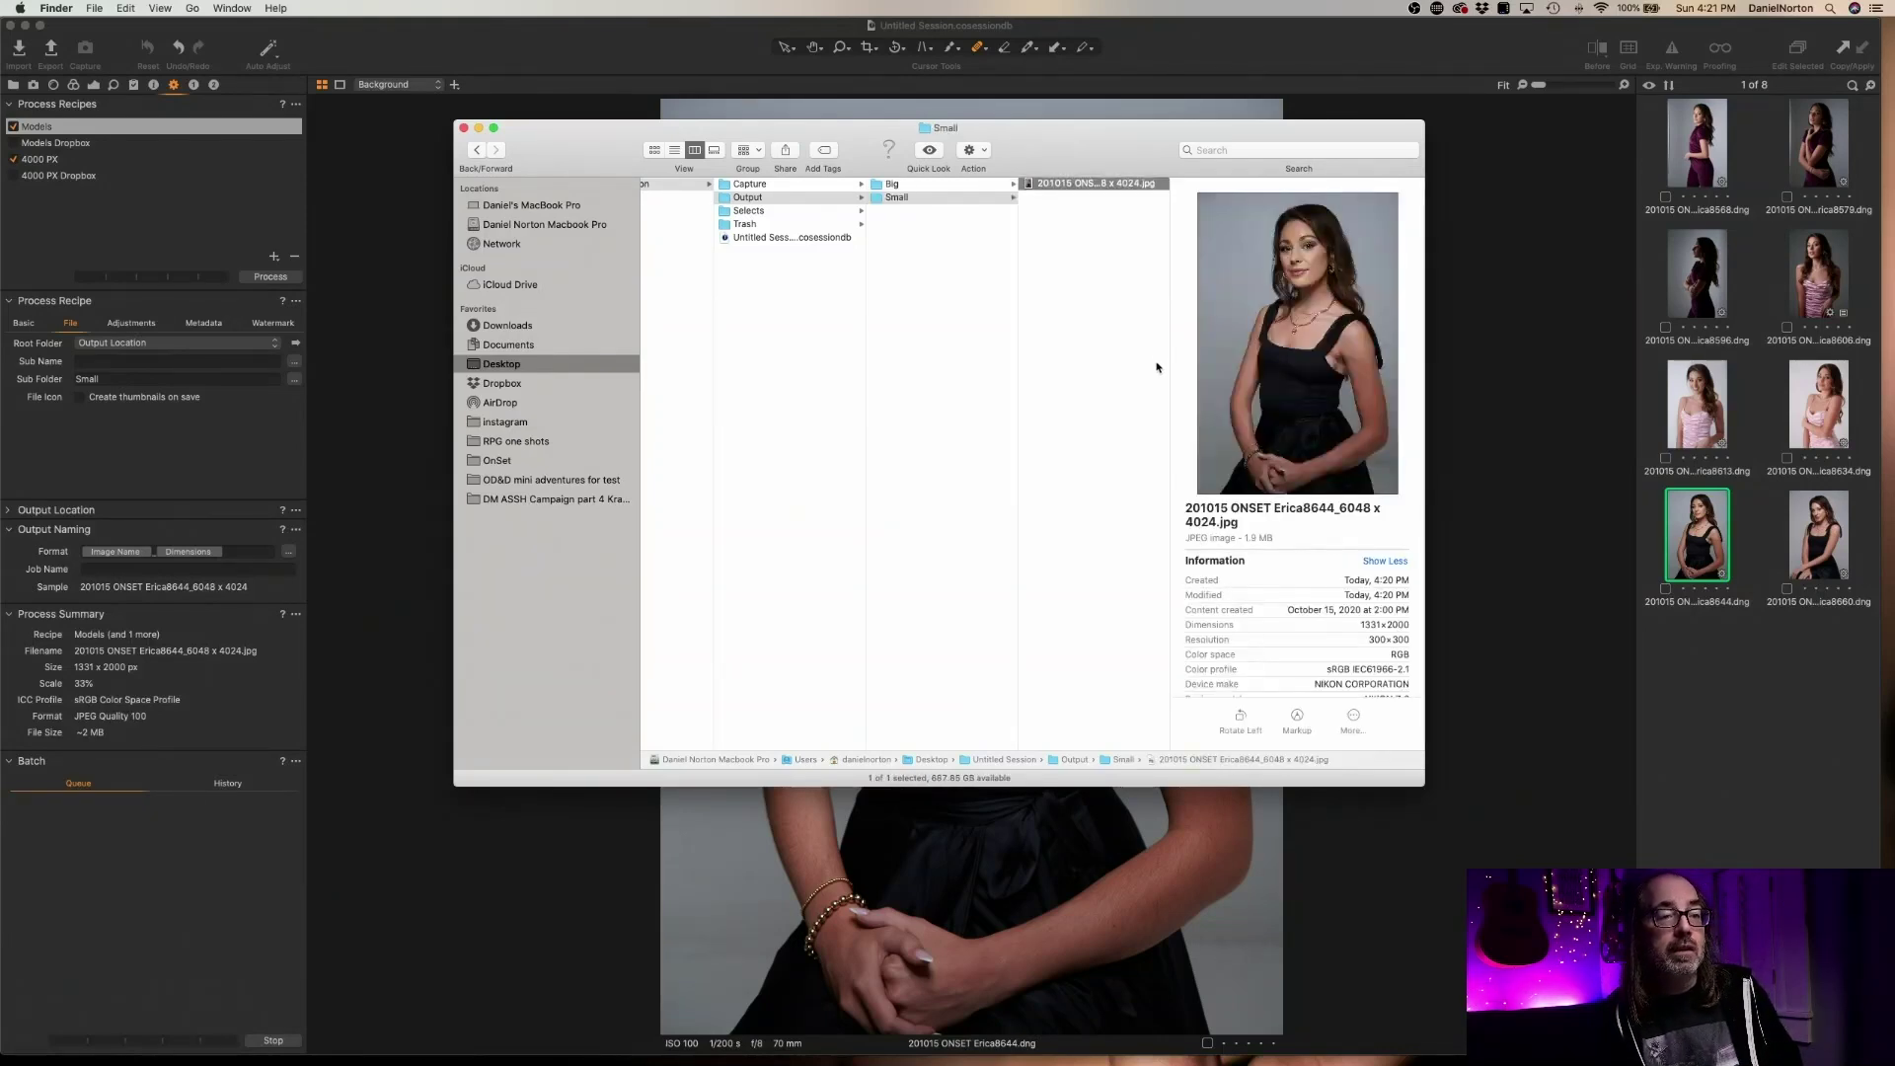
Return to Capture One and remove the Dimensions token and its underscore from the output naming format
left_click(258, 558)
key("BackSpace")
key("BackSpace")
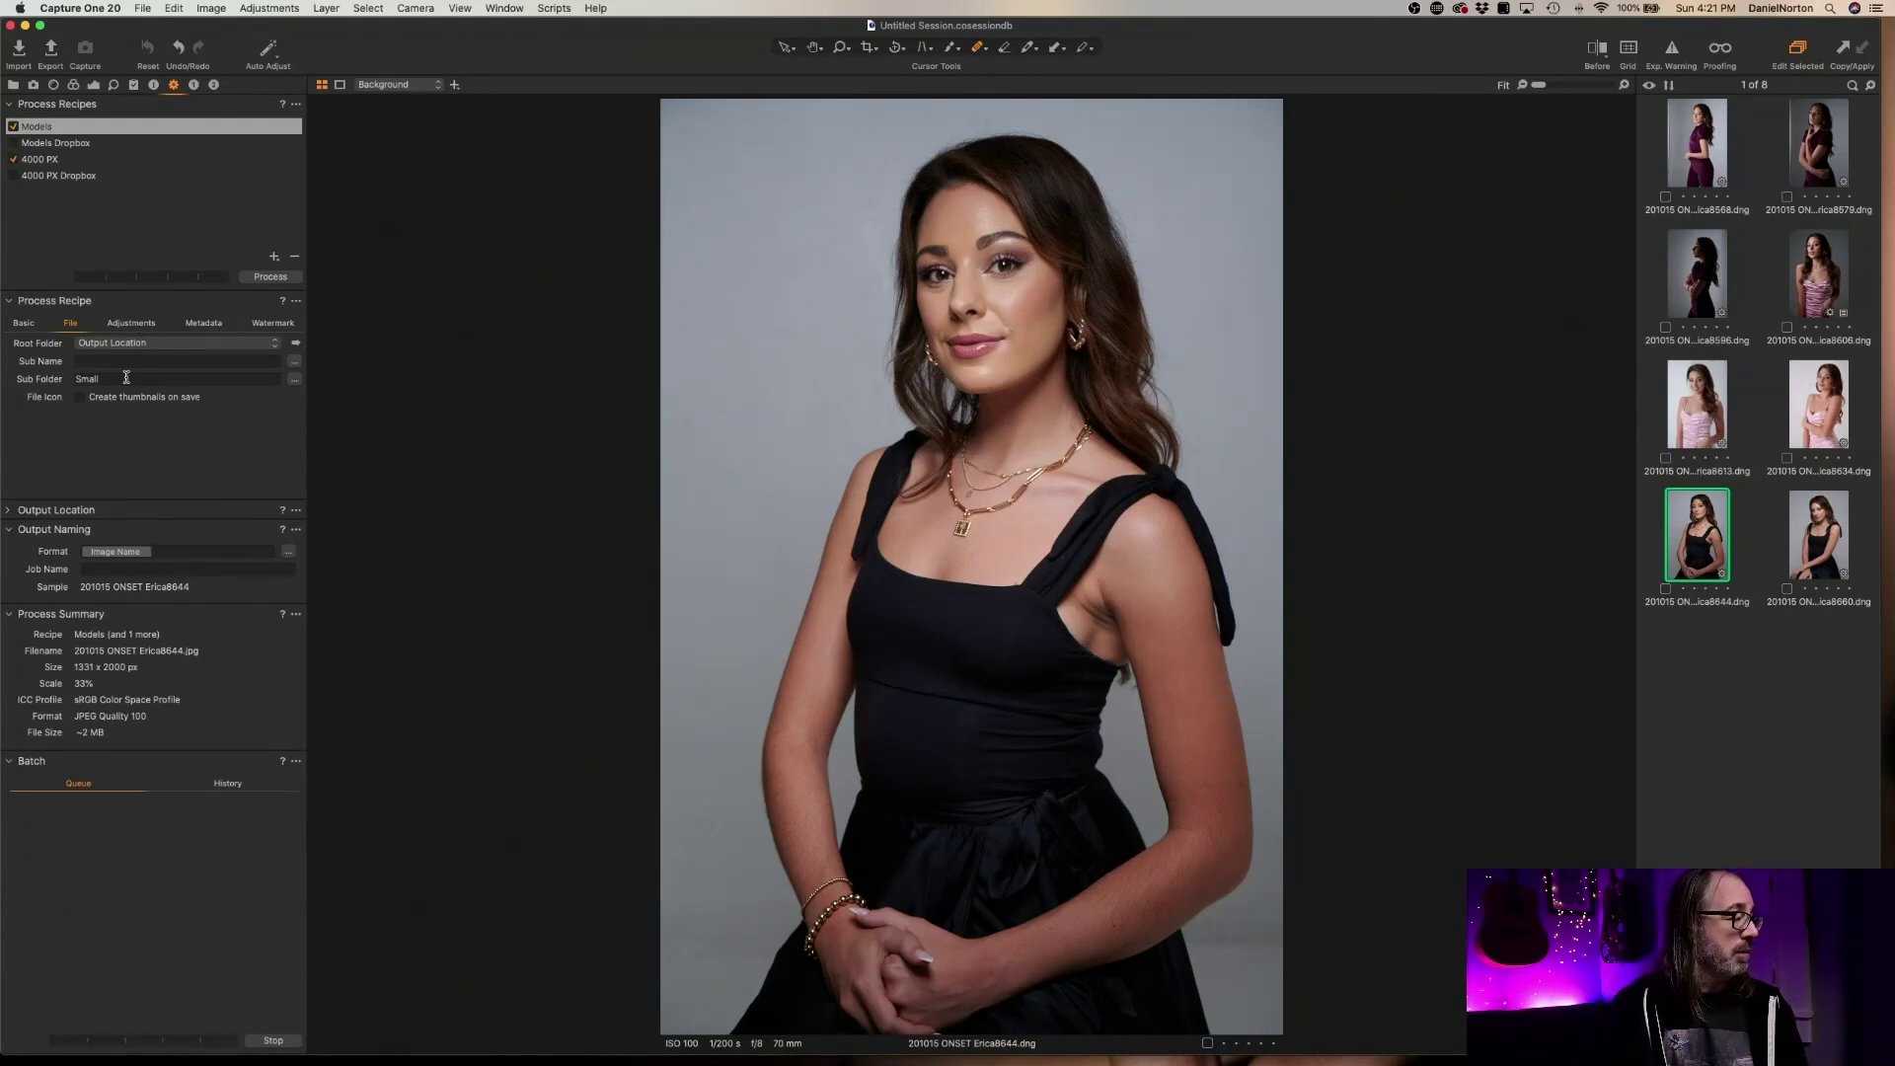
Clear the 4000 PX recipe's sub folder and disable both the Models and 4000 PX recipes
left_click(53, 159)
left_click(132, 380)
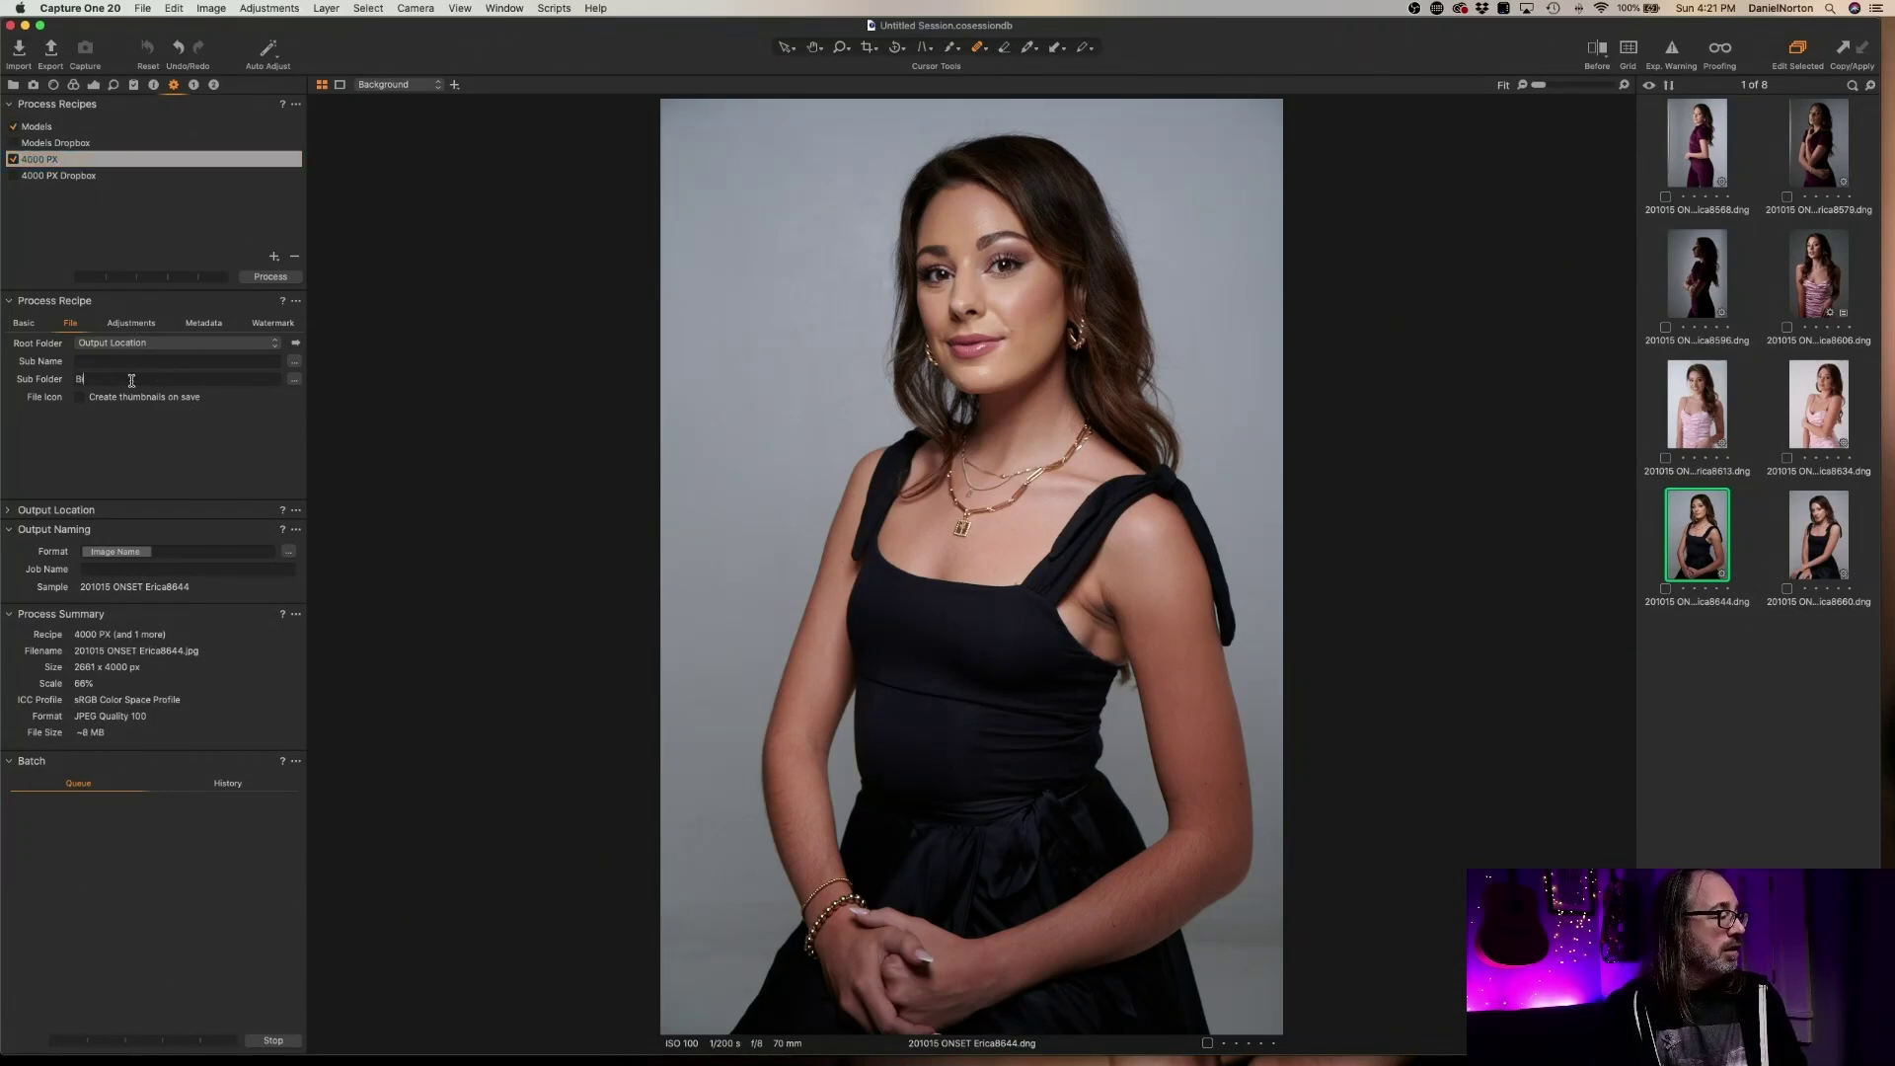
key("BackSpace")
left_click(13, 126)
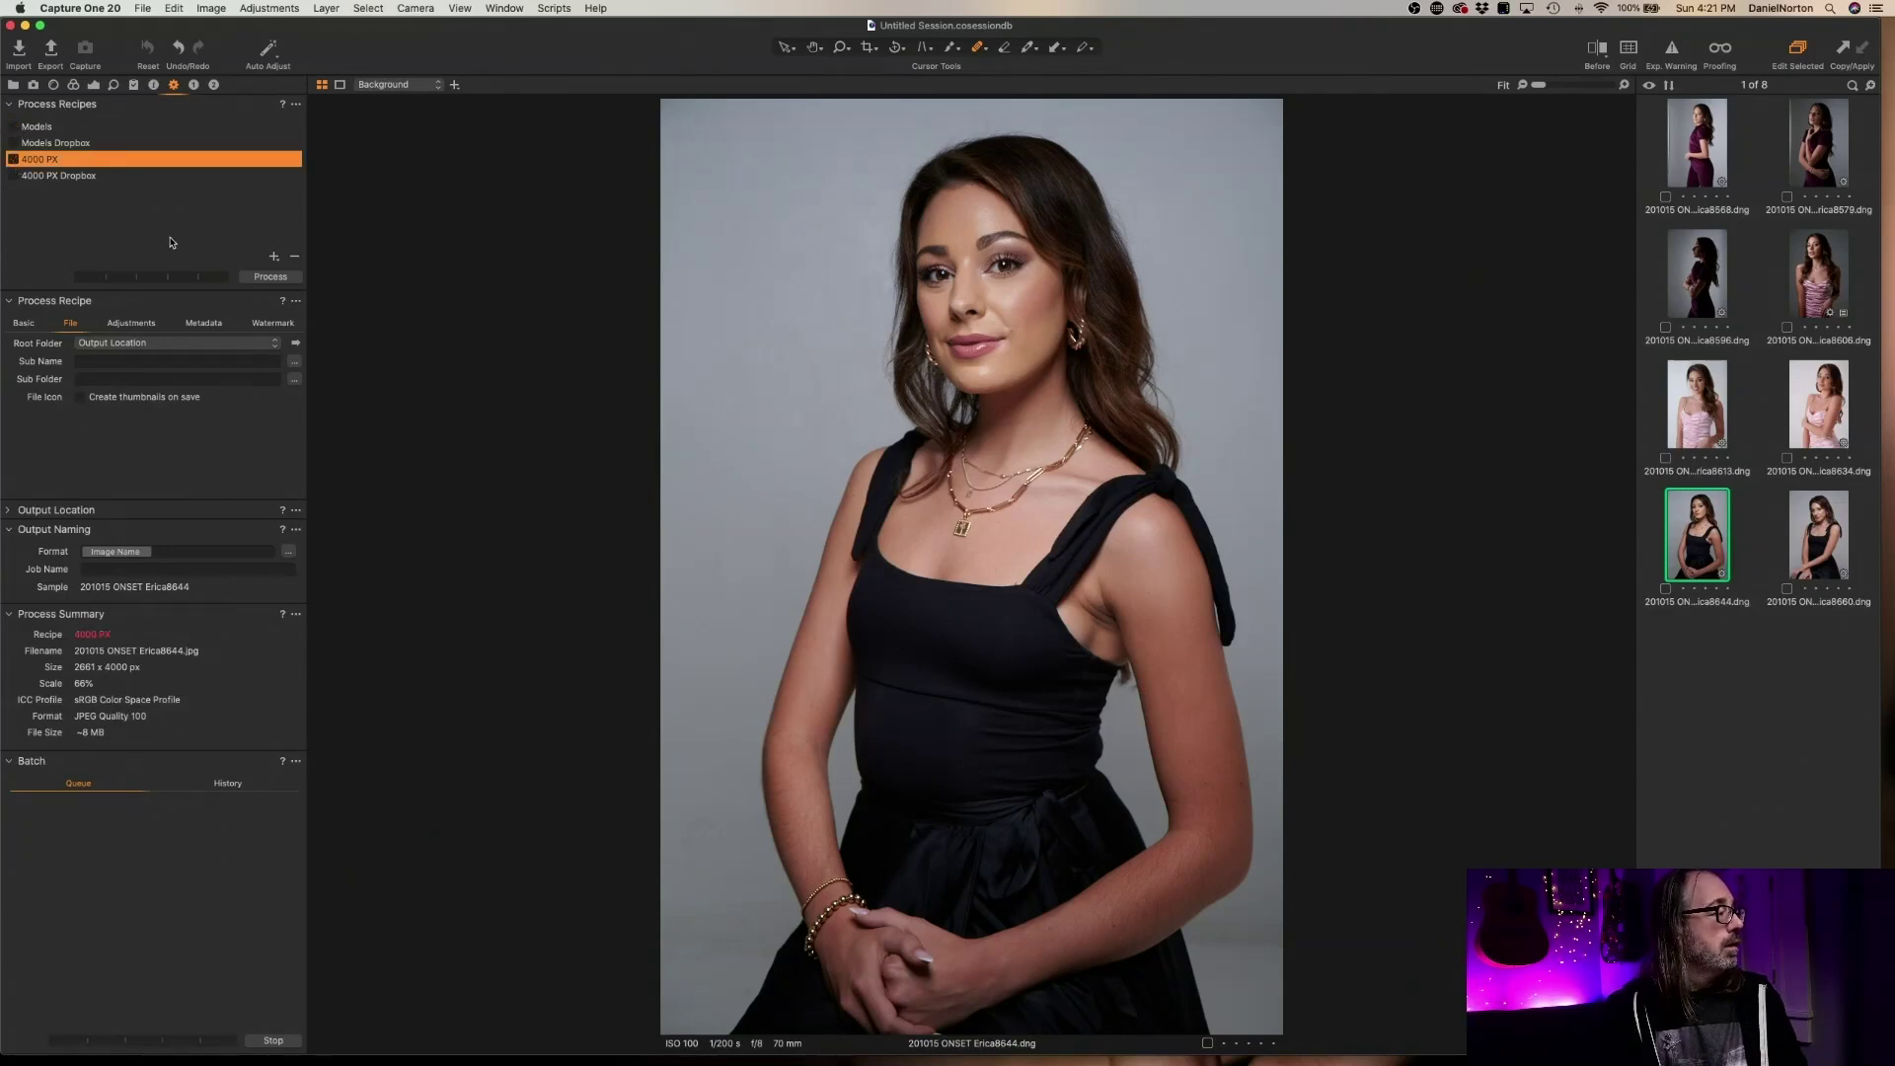